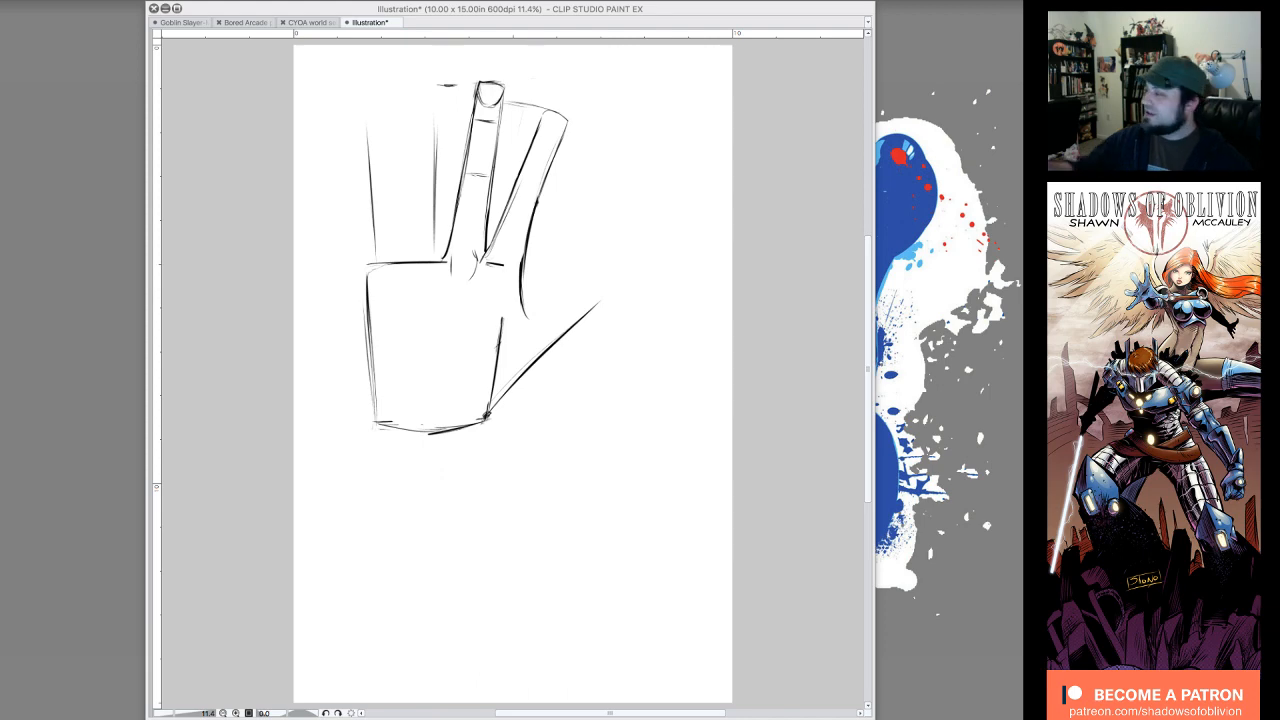
Step: Hide the old hand sketch on Layer 1 and add a new raster layer above it
{"action": "key", "text": "Tab"}
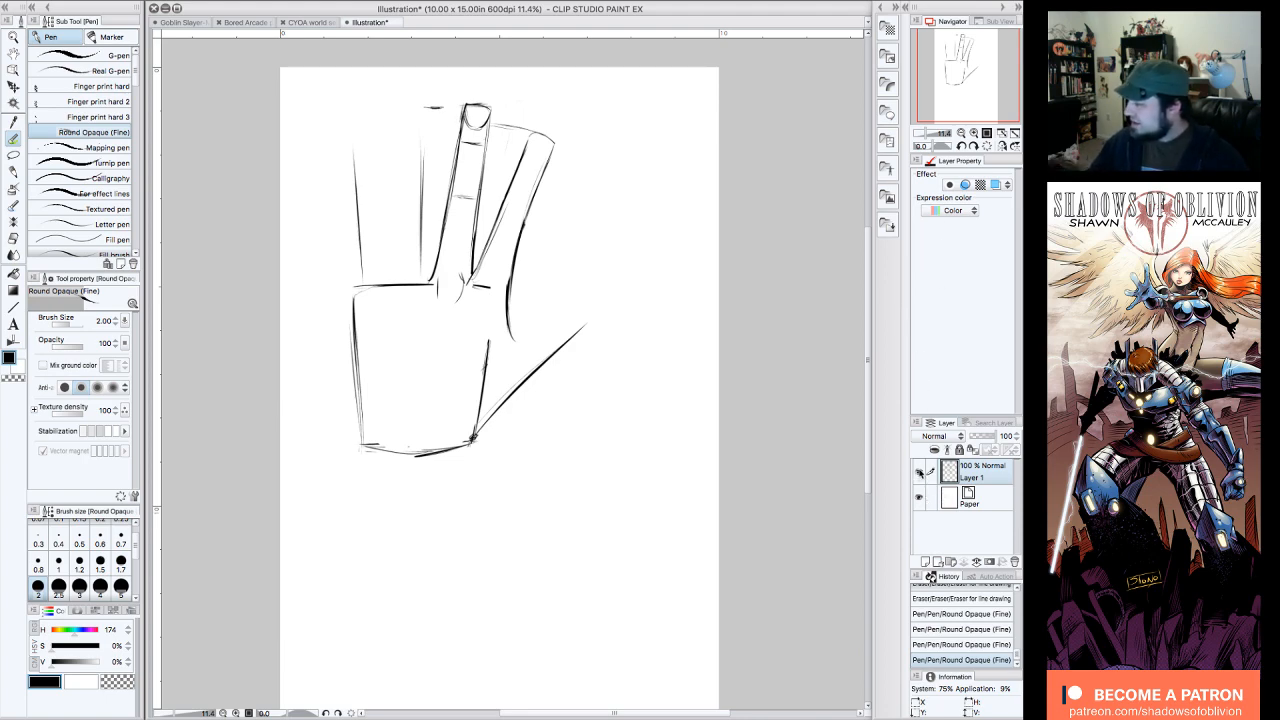
{"action": "left_click", "coordinate": [919, 472]}
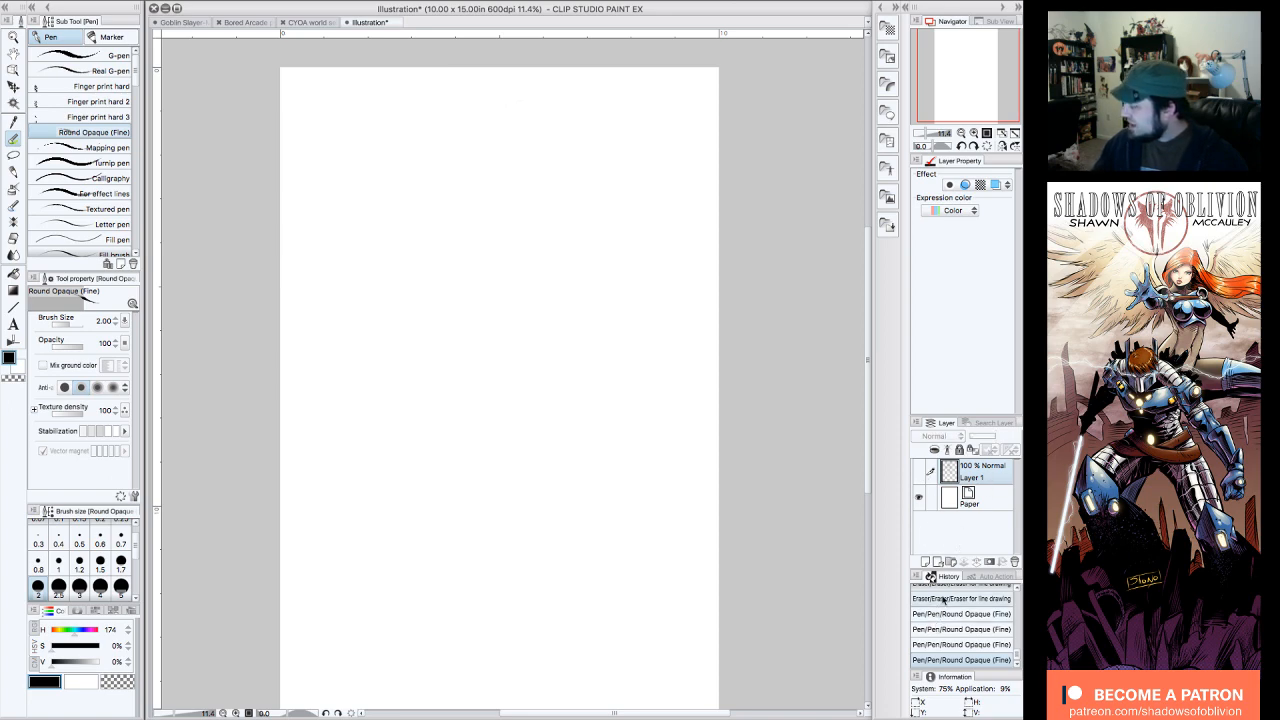
{"action": "left_click", "coordinate": [925, 562]}
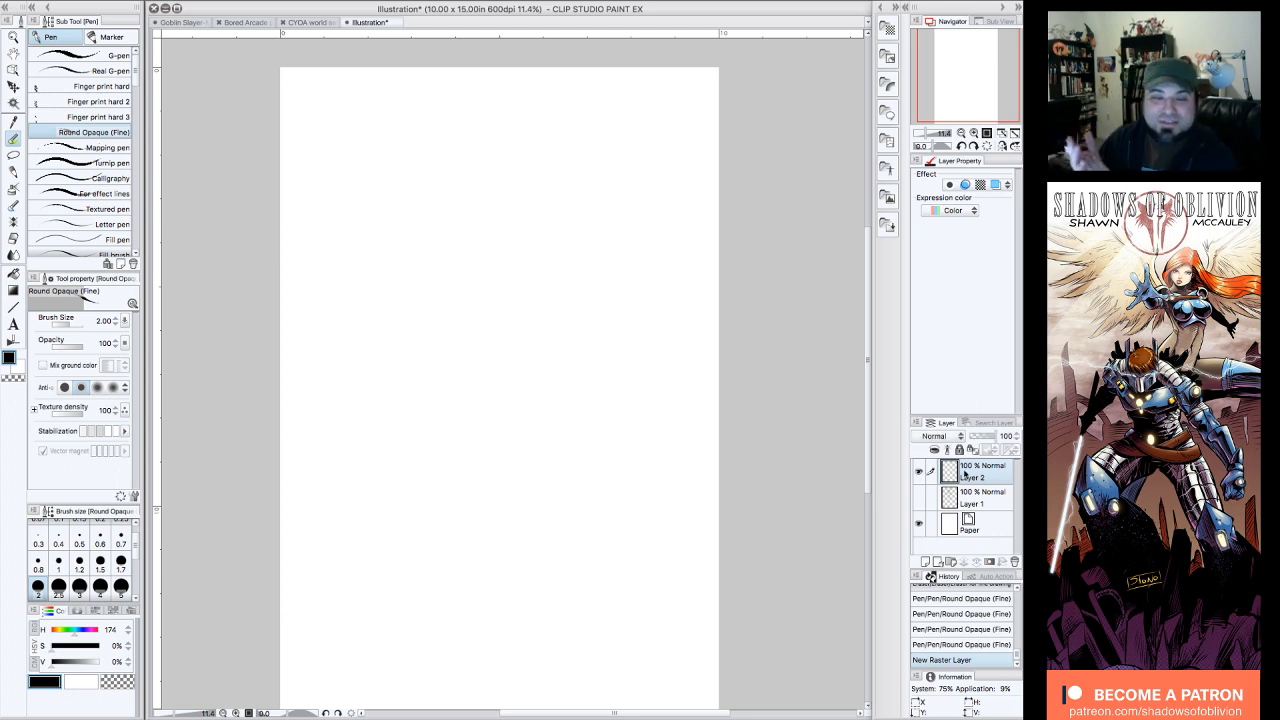
{"action": "left_click_drag", "start_coordinate": [959, 91], "coordinate": [960, 97]}
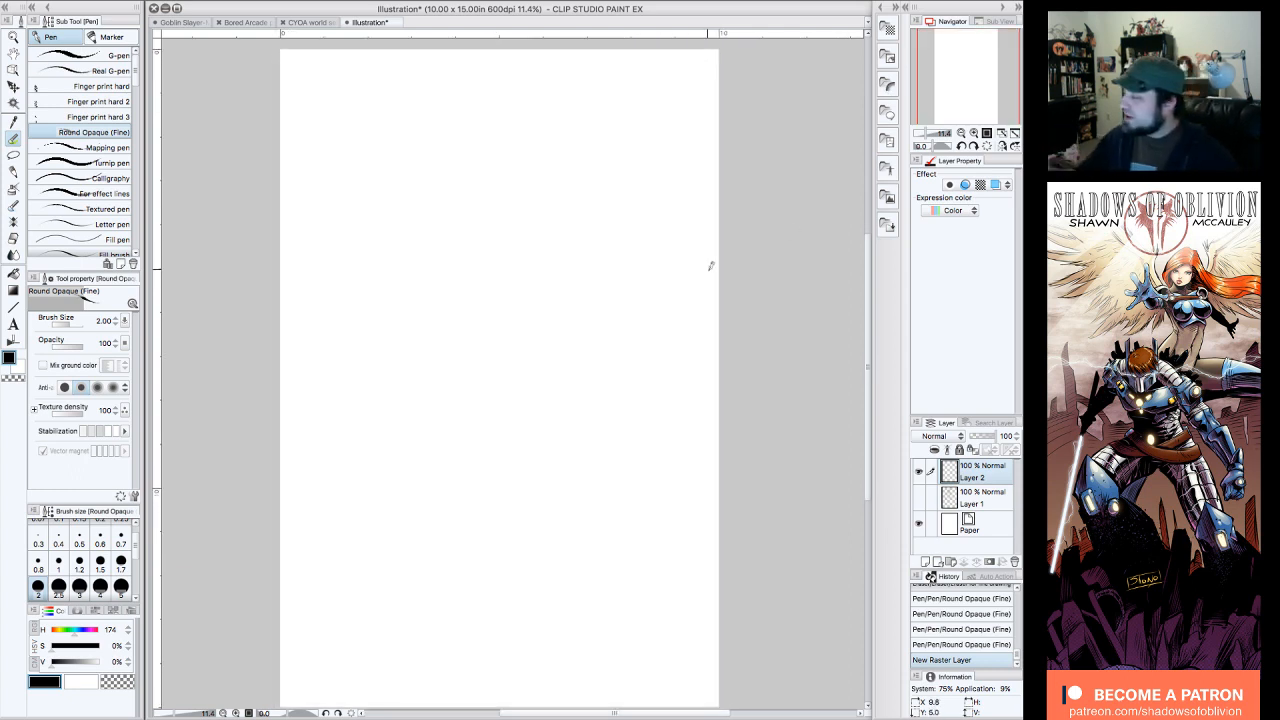
{"action": "left_click_drag", "start_coordinate": [974, 72], "coordinate": [967, 72]}
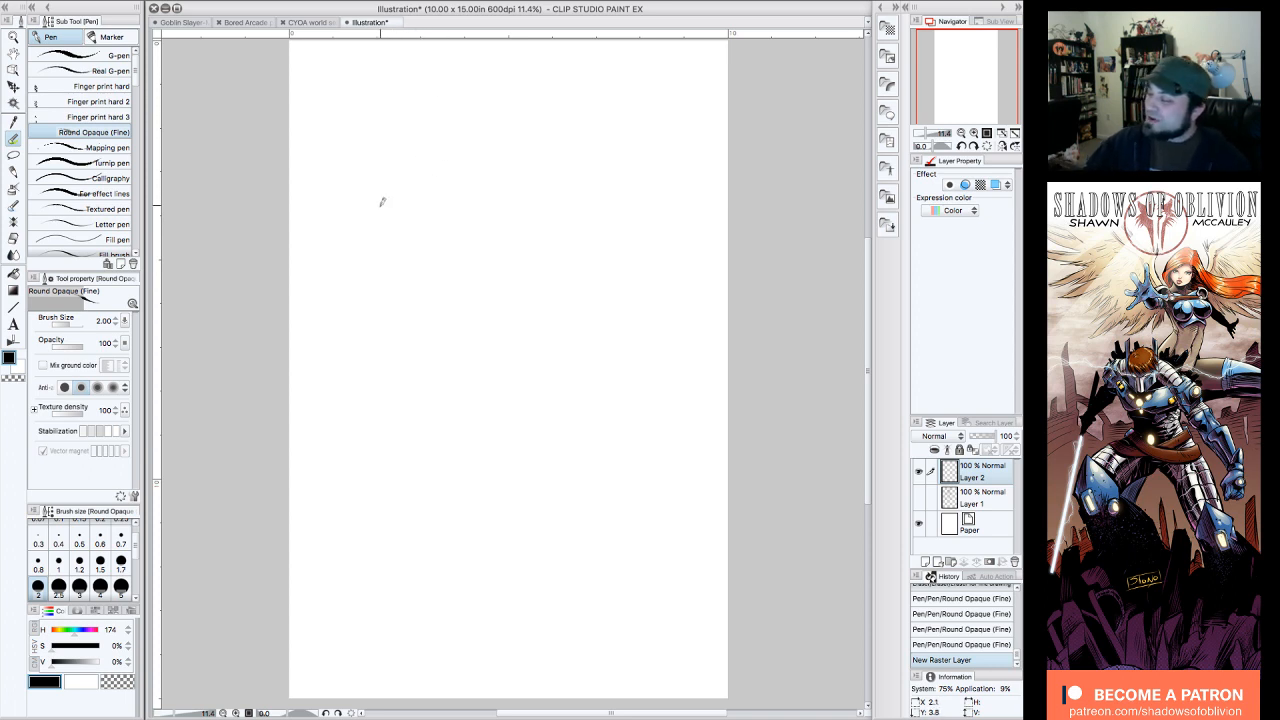
Step: Draw the palm as a box tapering toward the wrist, then redraw its upper left edge and darken its right edge with the Round Opaque (Fine) pen
{"action": "mouse_move", "coordinate": [375, 219]}
{"action": "left_mouse_down"}
{"action": "mouse_move", "coordinate": [459, 218]}
{"action": "mouse_move", "coordinate": [397, 209]}
{"action": "mouse_move", "coordinate": [346, 221]}
{"action": "mouse_move", "coordinate": [337, 237]}
{"action": "mouse_move", "coordinate": [361, 218]}
{"action": "mouse_move", "coordinate": [334, 227]}
{"action": "mouse_move", "coordinate": [343, 386]}
{"action": "mouse_move", "coordinate": [411, 418]}
{"action": "left_mouse_up"}
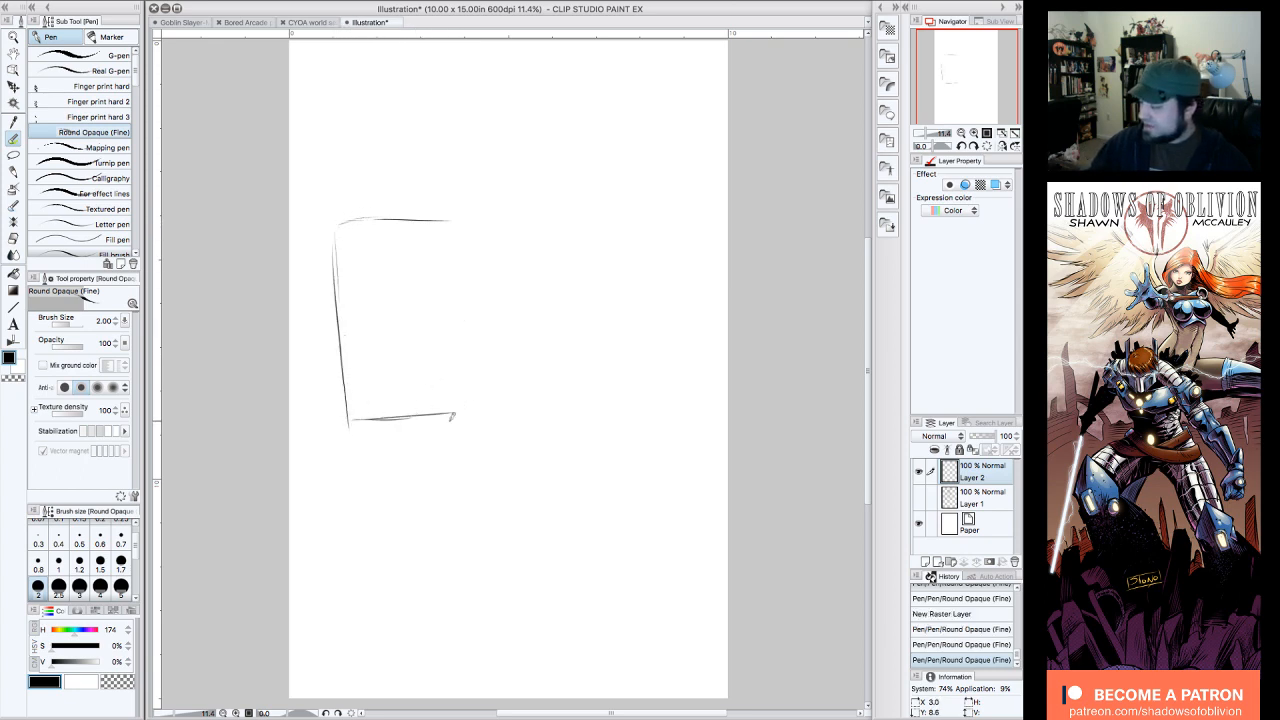
{"action": "mouse_move", "coordinate": [404, 419]}
{"action": "left_mouse_down"}
{"action": "mouse_move", "coordinate": [478, 417]}
{"action": "mouse_move", "coordinate": [506, 240]}
{"action": "left_mouse_up"}
{"action": "mouse_move", "coordinate": [333, 222]}
{"action": "left_mouse_down"}
{"action": "mouse_move", "coordinate": [501, 217]}
{"action": "mouse_move", "coordinate": [500, 325]}
{"action": "mouse_move", "coordinate": [476, 421]}
{"action": "left_mouse_up"}
{"action": "mouse_move", "coordinate": [490, 342]}
{"action": "left_mouse_down"}
{"action": "mouse_move", "coordinate": [469, 403]}
{"action": "mouse_move", "coordinate": [363, 420]}
{"action": "mouse_move", "coordinate": [361, 409]}
{"action": "mouse_move", "coordinate": [474, 424]}
{"action": "left_mouse_up"}
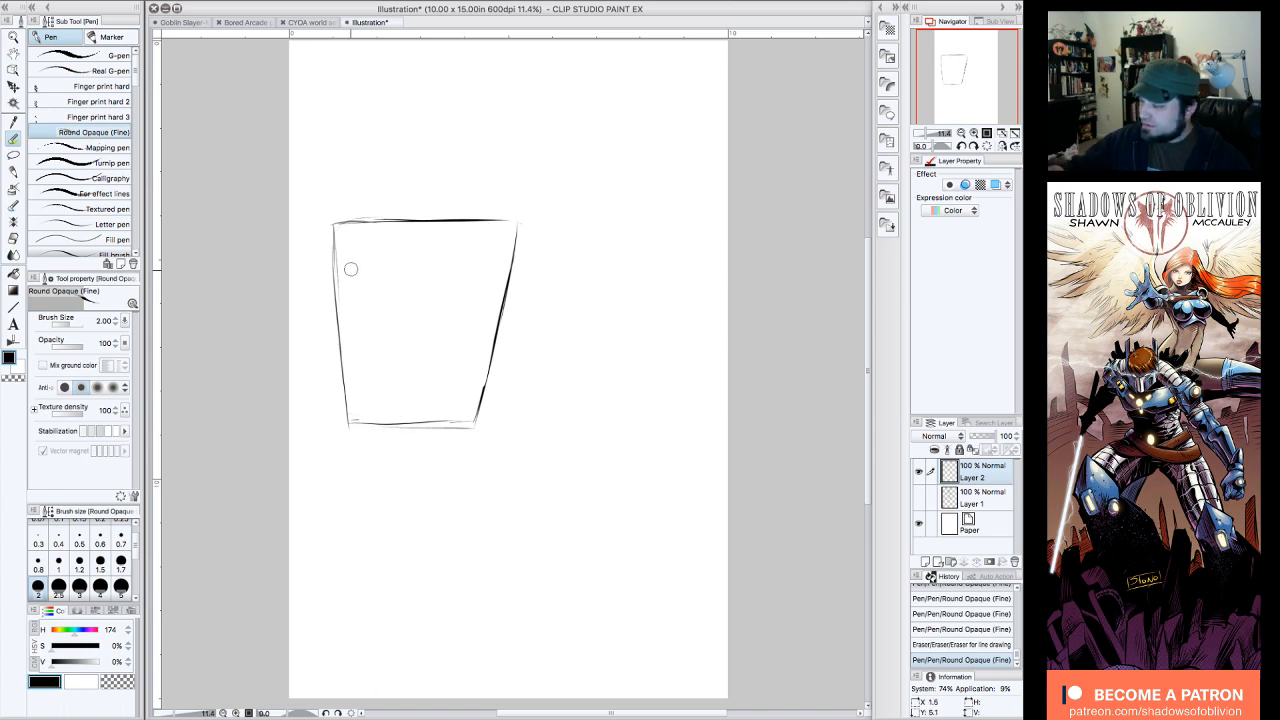
{"action": "left_click_drag", "start_coordinate": [337, 237], "coordinate": [336, 290]}
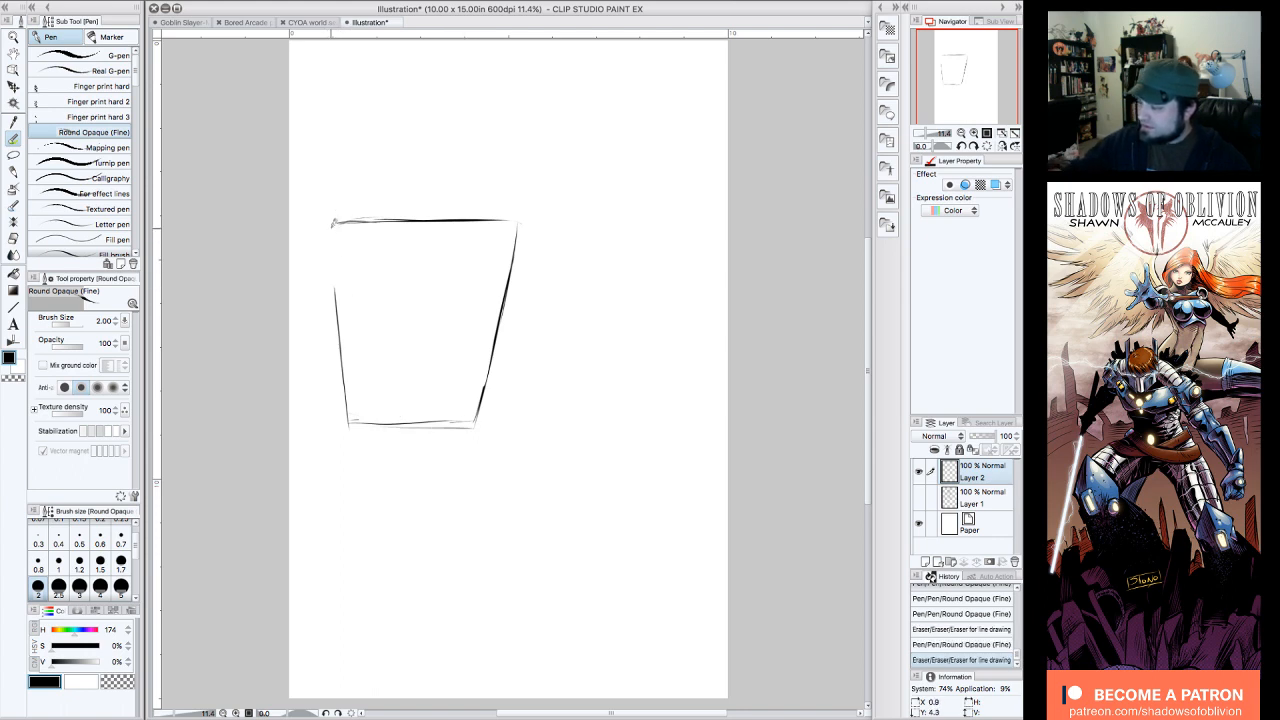
{"action": "left_click_drag", "start_coordinate": [333, 230], "coordinate": [335, 284]}
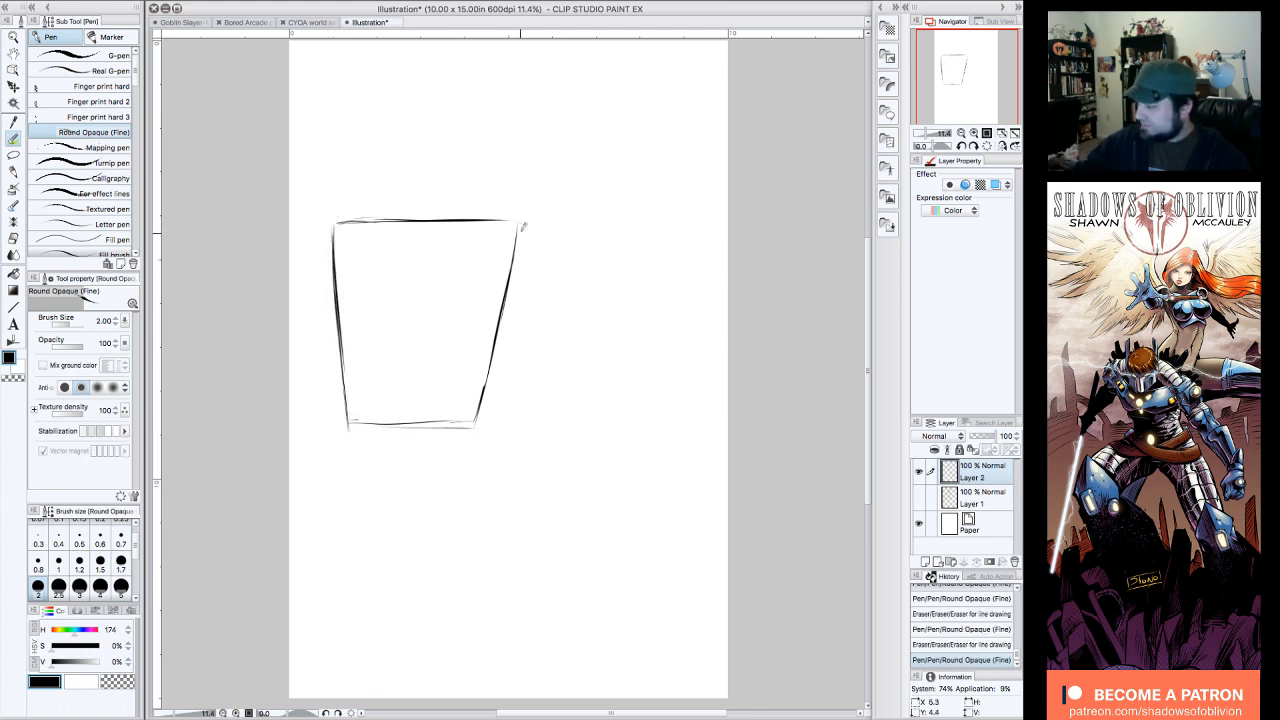
{"action": "left_click_drag", "start_coordinate": [518, 228], "coordinate": [509, 268]}
{"action": "left_click_drag", "start_coordinate": [497, 342], "coordinate": [481, 426]}
Step: Draw two slightly flaring wrist lines below the palm and move the whole sketch lower on the page
{"action": "left_click_drag", "start_coordinate": [350, 428], "coordinate": [338, 535]}
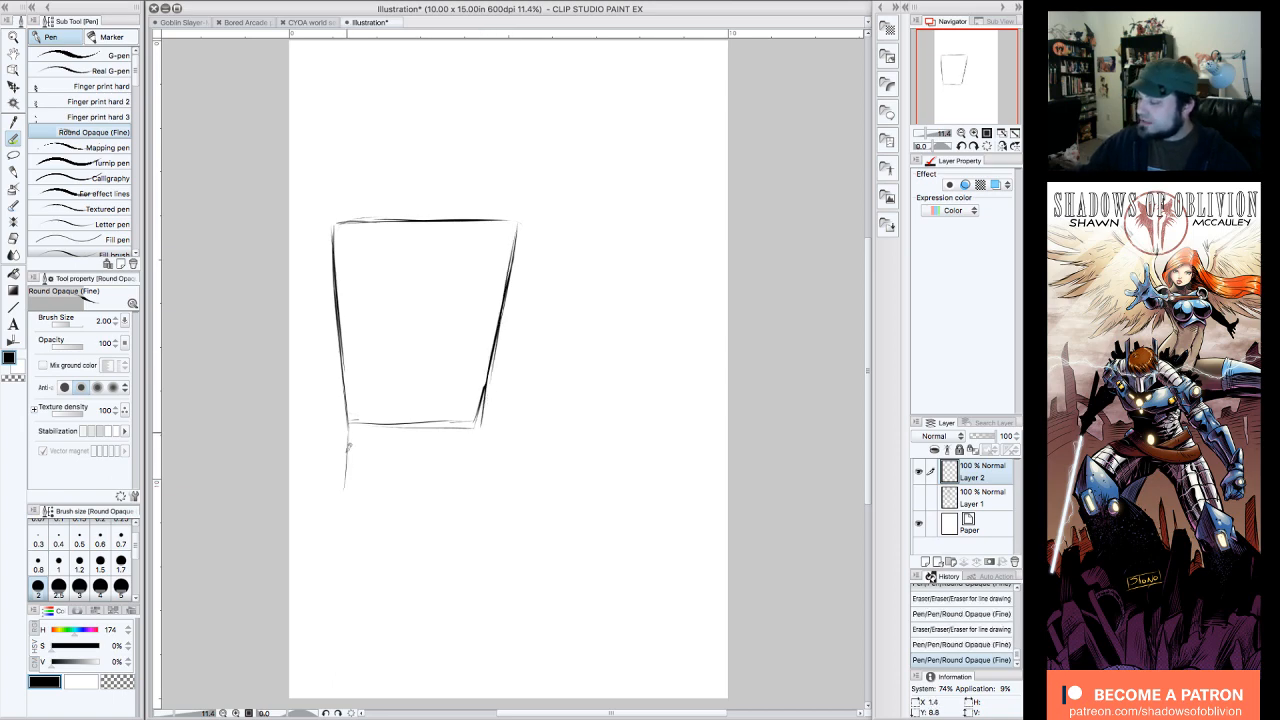
{"action": "left_click_drag", "start_coordinate": [474, 432], "coordinate": [480, 532]}
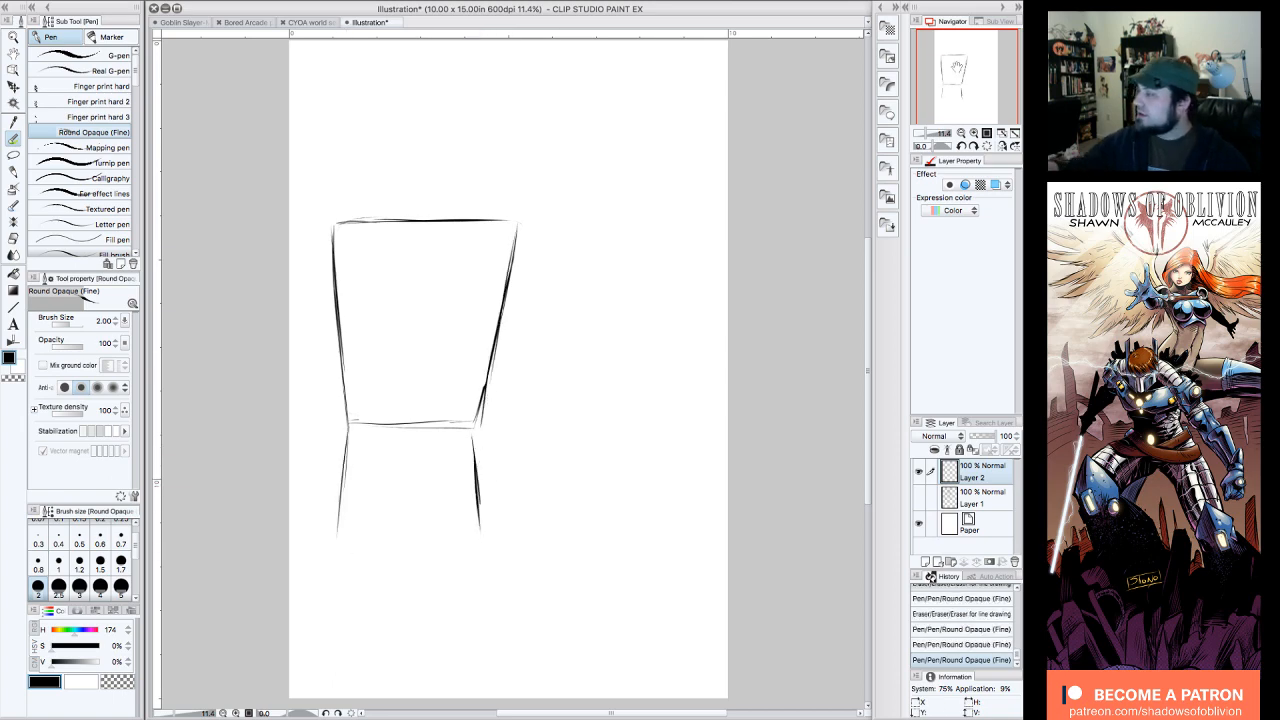
{"action": "left_click_drag", "start_coordinate": [600, 300], "coordinate": [604, 358]}
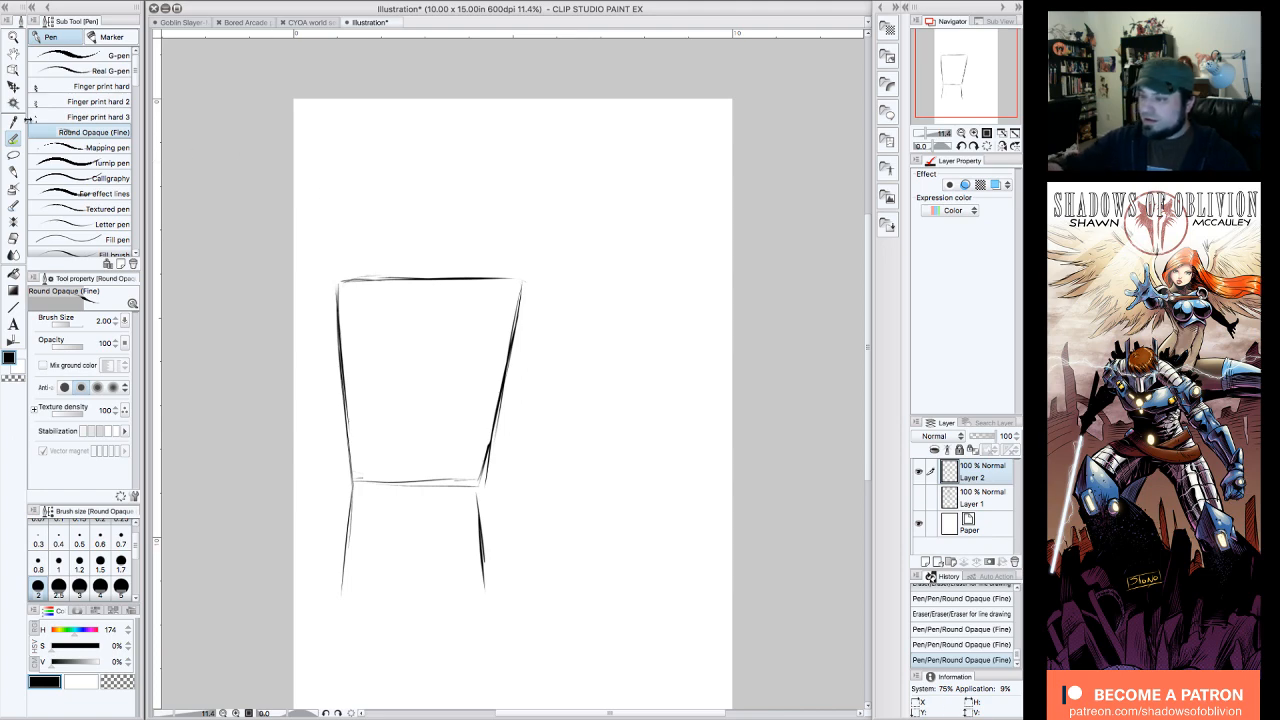
{"action": "left_click", "coordinate": [13, 87]}
{"action": "left_click_drag", "start_coordinate": [505, 400], "coordinate": [531, 493]}
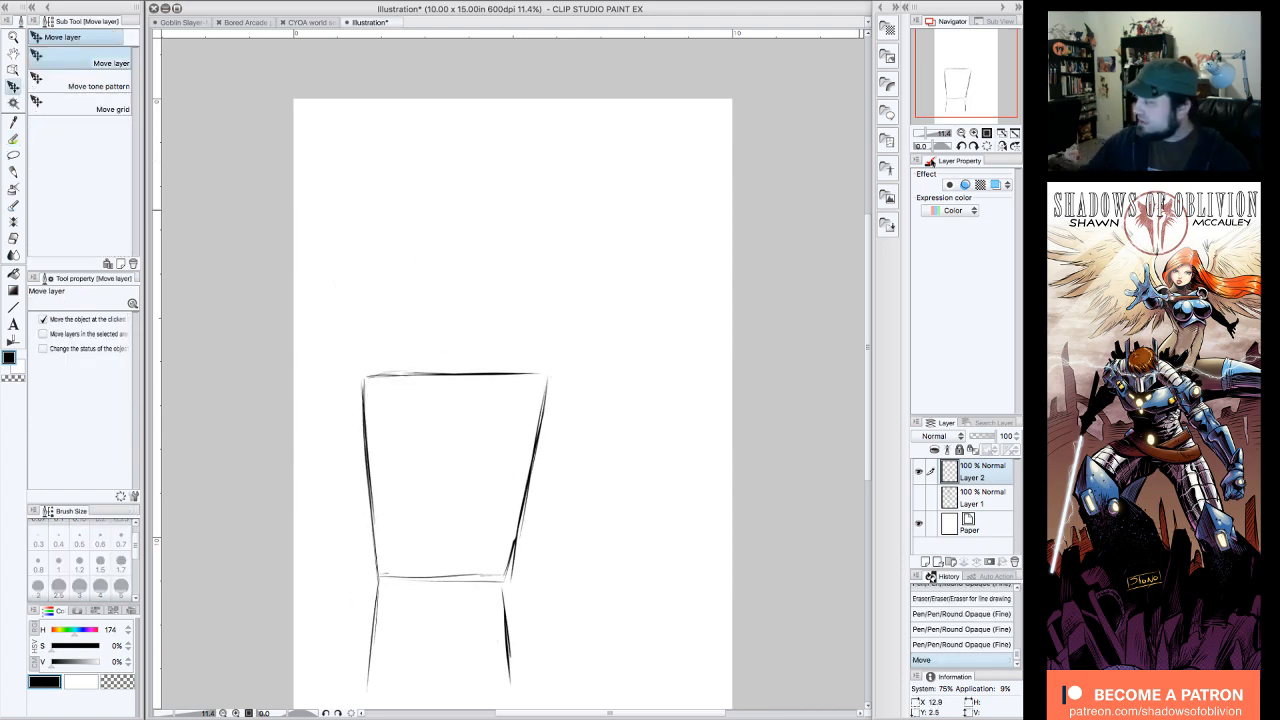
{"action": "left_click_drag", "start_coordinate": [981, 77], "coordinate": [984, 82]}
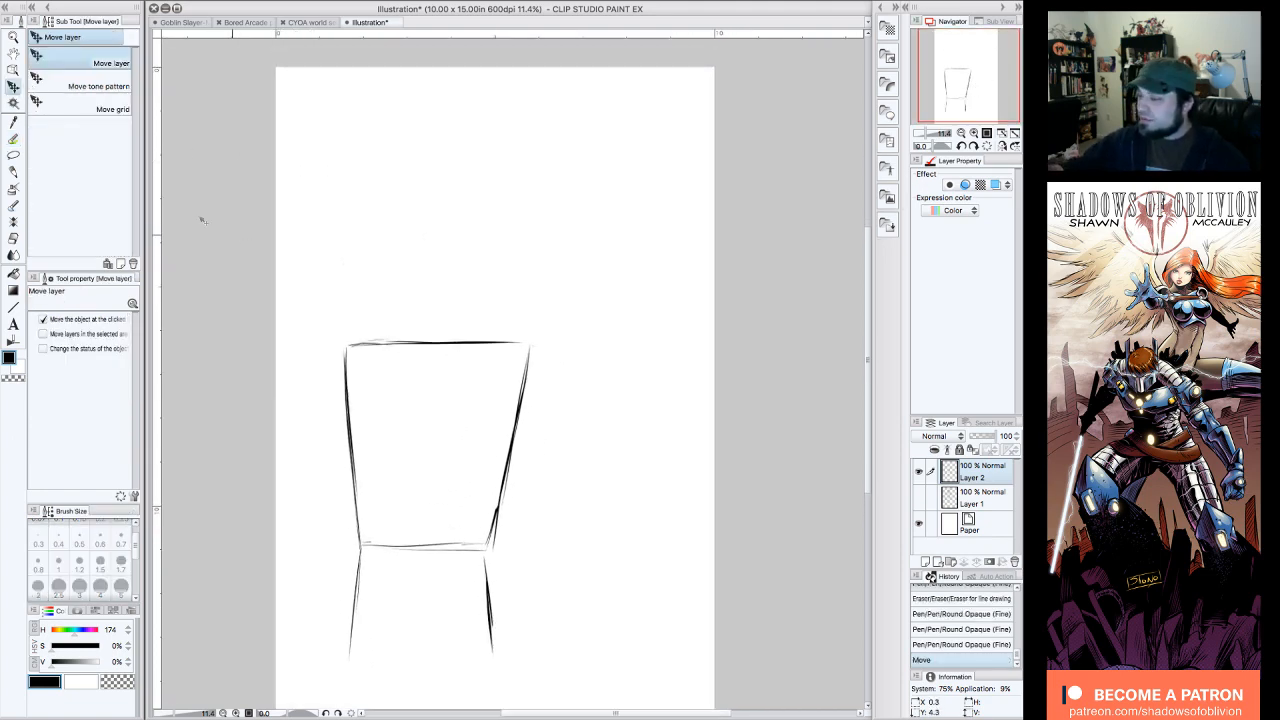
Step: Draw four fanned-out finger guide lines rising from the palm's top edge with the Round Opaque (Fine) pen
{"action": "left_click", "coordinate": [13, 138]}
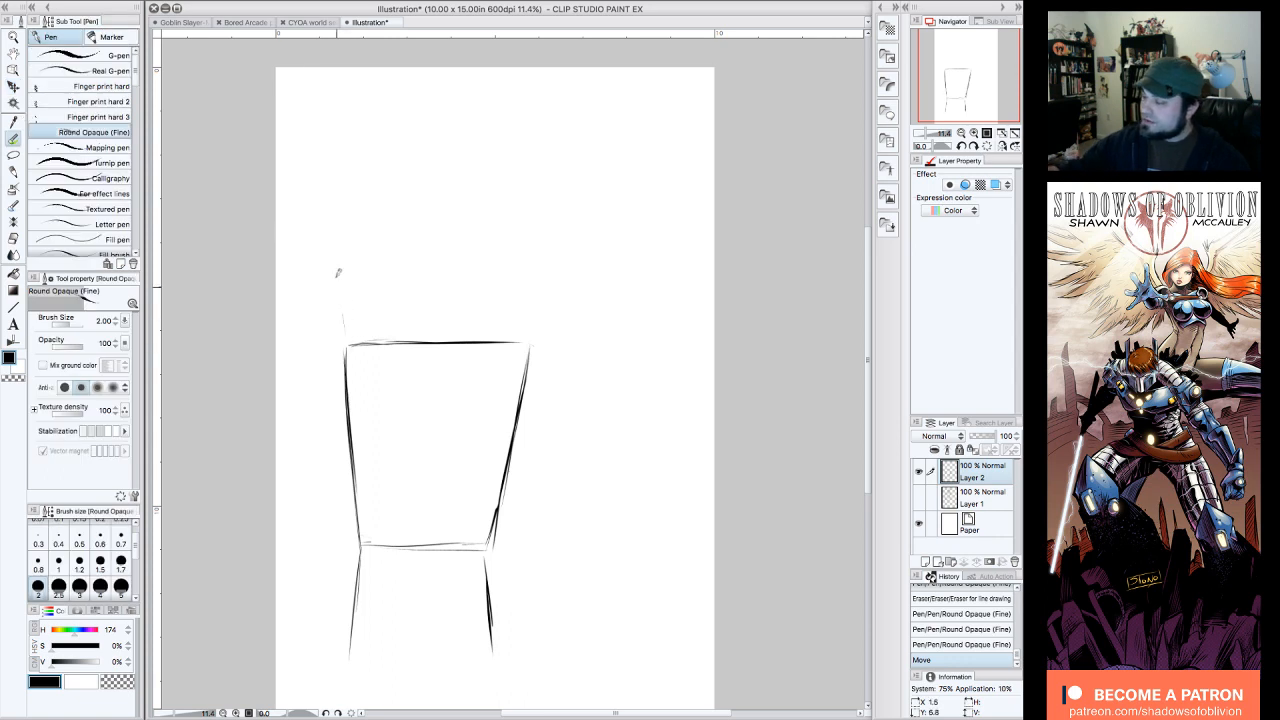
{"action": "left_click_drag", "start_coordinate": [345, 330], "coordinate": [328, 205]}
{"action": "left_click_drag", "start_coordinate": [410, 333], "coordinate": [403, 192]}
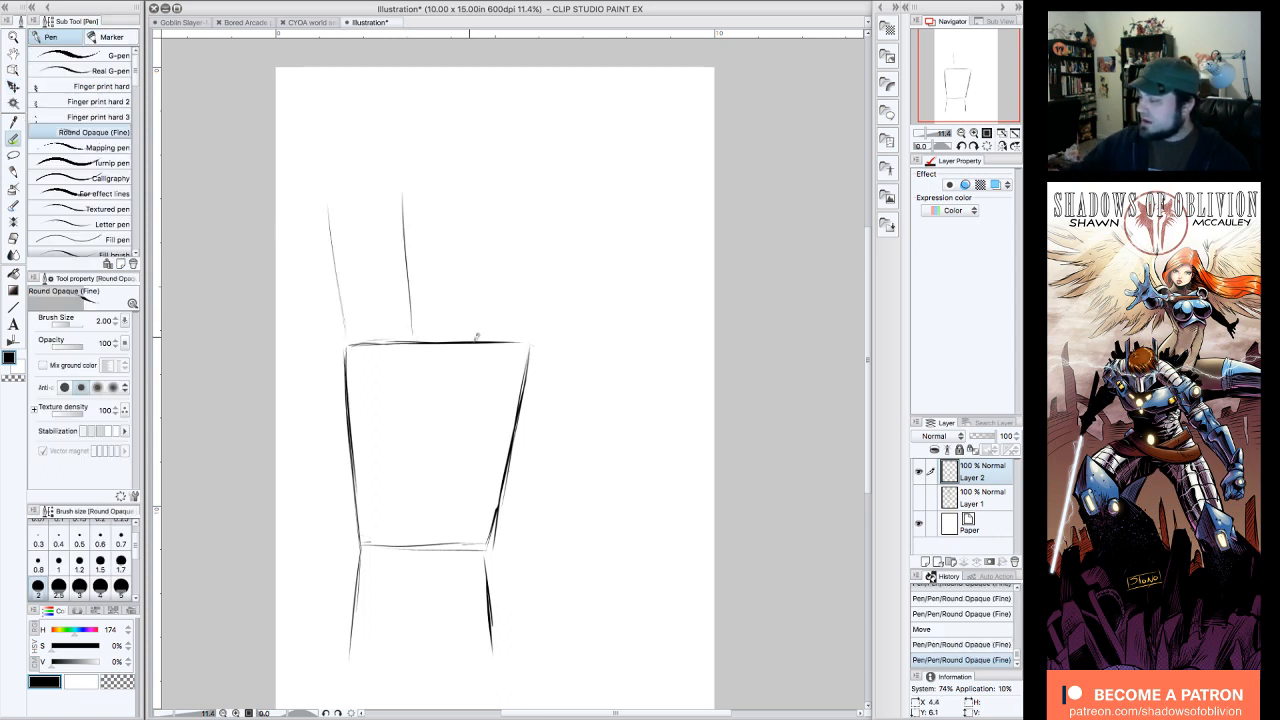
{"action": "left_click_drag", "start_coordinate": [470, 334], "coordinate": [482, 165]}
{"action": "left_click_drag", "start_coordinate": [529, 345], "coordinate": [576, 150]}
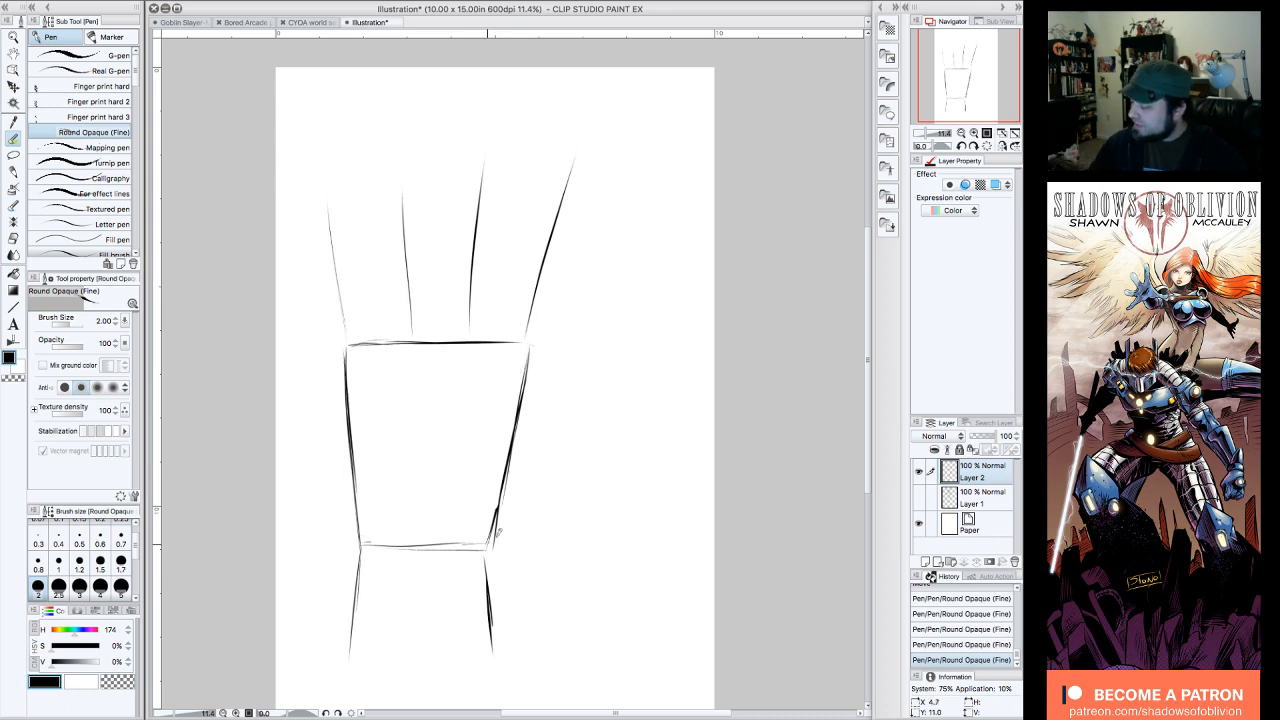
Step: Draw a diagonal thumb guide line from the palm's lower right corner up and outward
{"action": "mouse_move", "coordinate": [492, 542]}
{"action": "left_mouse_down"}
{"action": "mouse_move", "coordinate": [622, 418]}
{"action": "mouse_move", "coordinate": [588, 449]}
{"action": "left_mouse_up"}
{"action": "left_click_drag", "start_coordinate": [524, 510], "coordinate": [484, 554]}
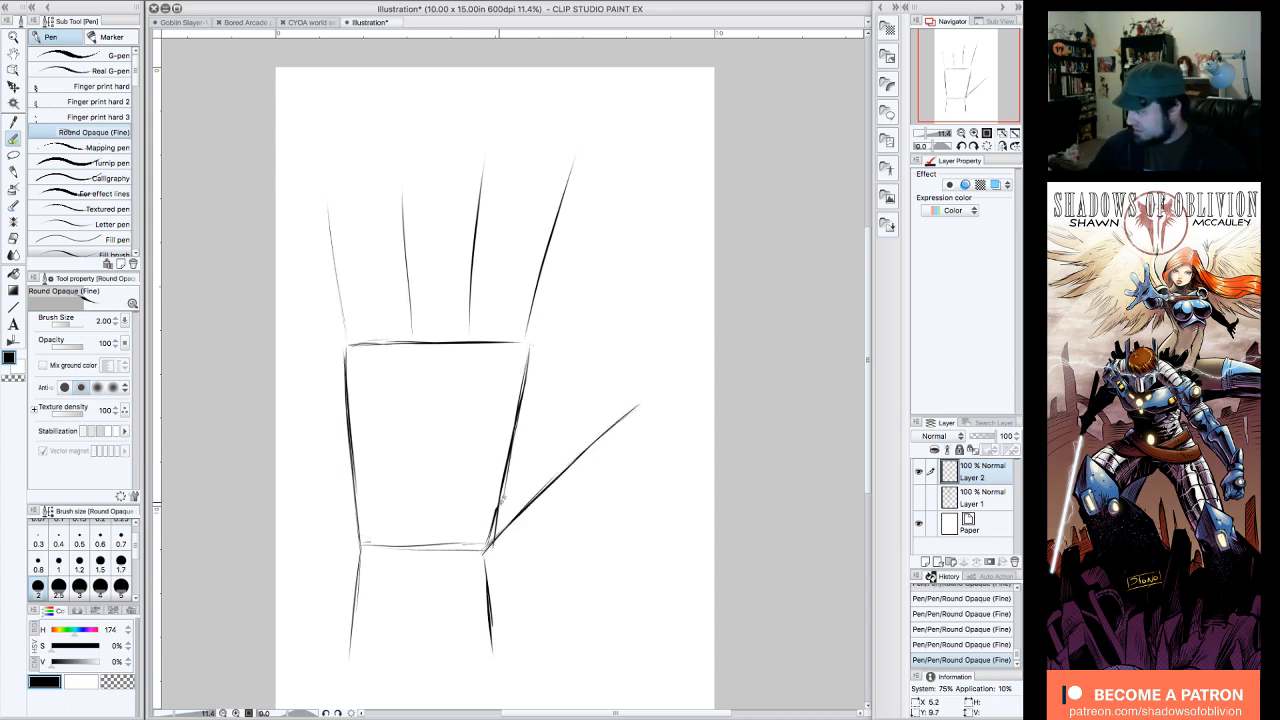
{"action": "left_click_drag", "start_coordinate": [612, 426], "coordinate": [650, 393]}
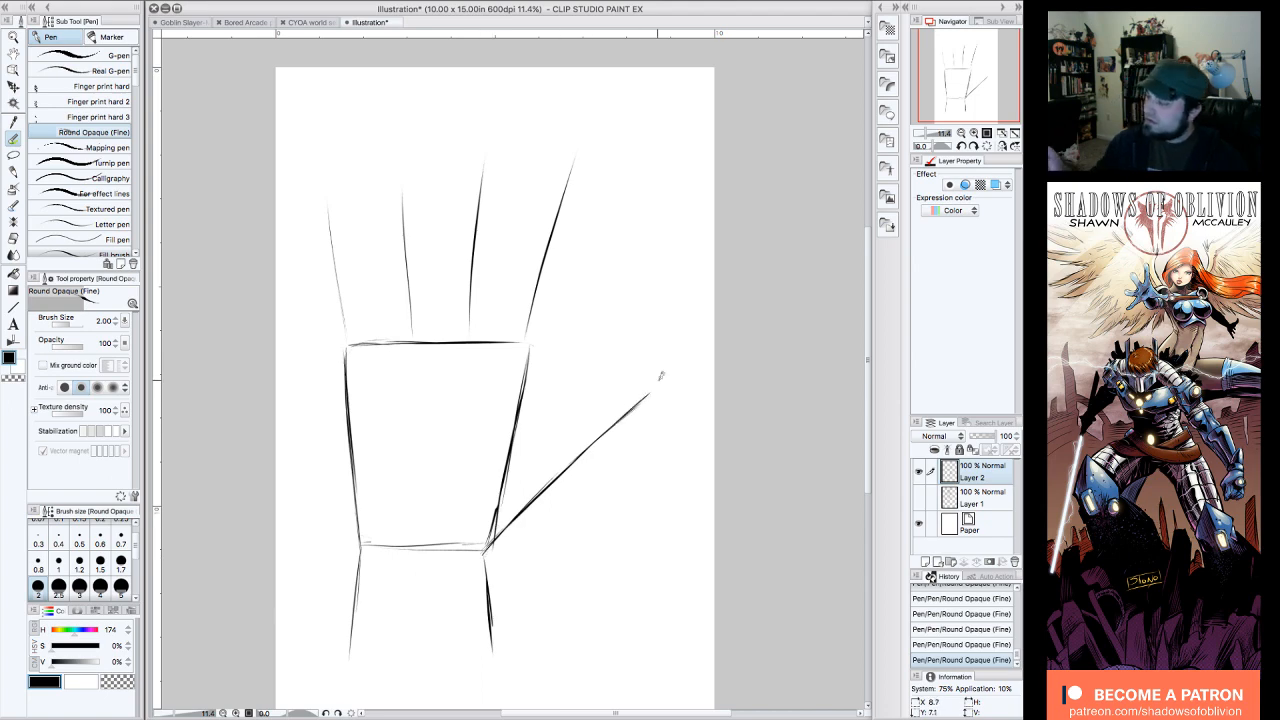
Step: Lengthen the two leftmost finger guide lines upward
{"action": "left_click_drag", "start_coordinate": [402, 212], "coordinate": [397, 132]}
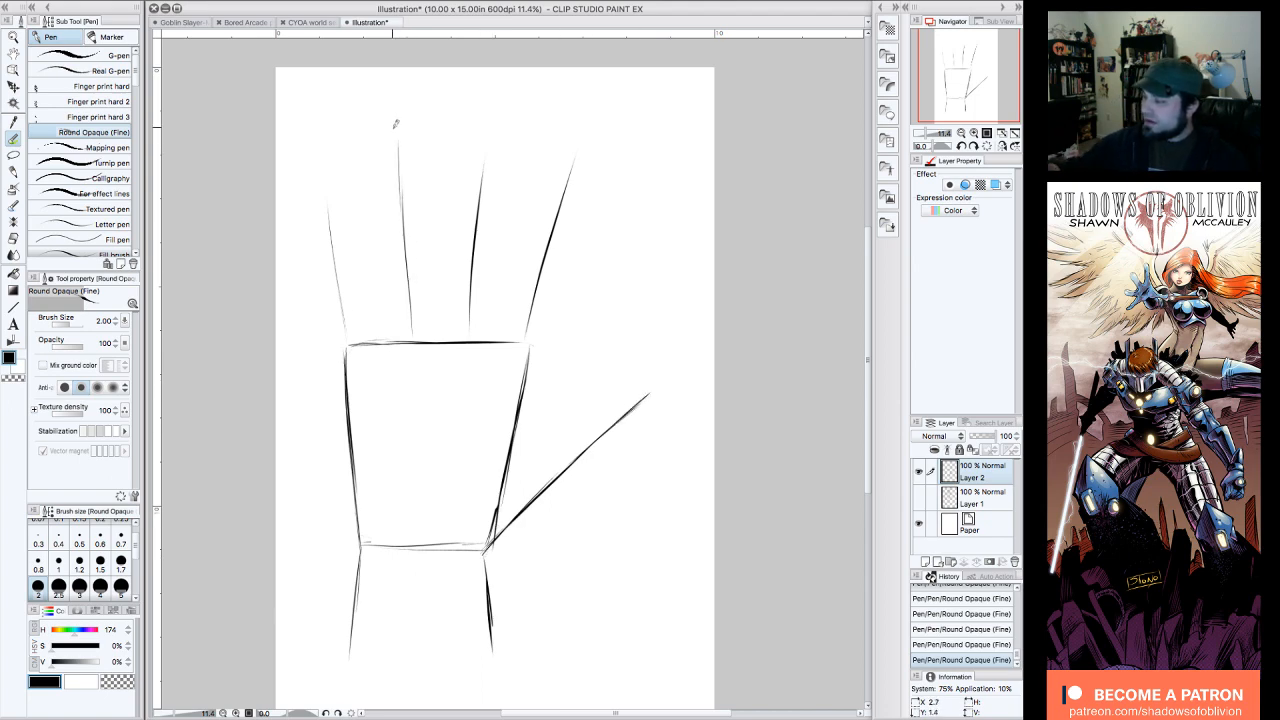
{"action": "left_click_drag", "start_coordinate": [350, 345], "coordinate": [327, 170]}
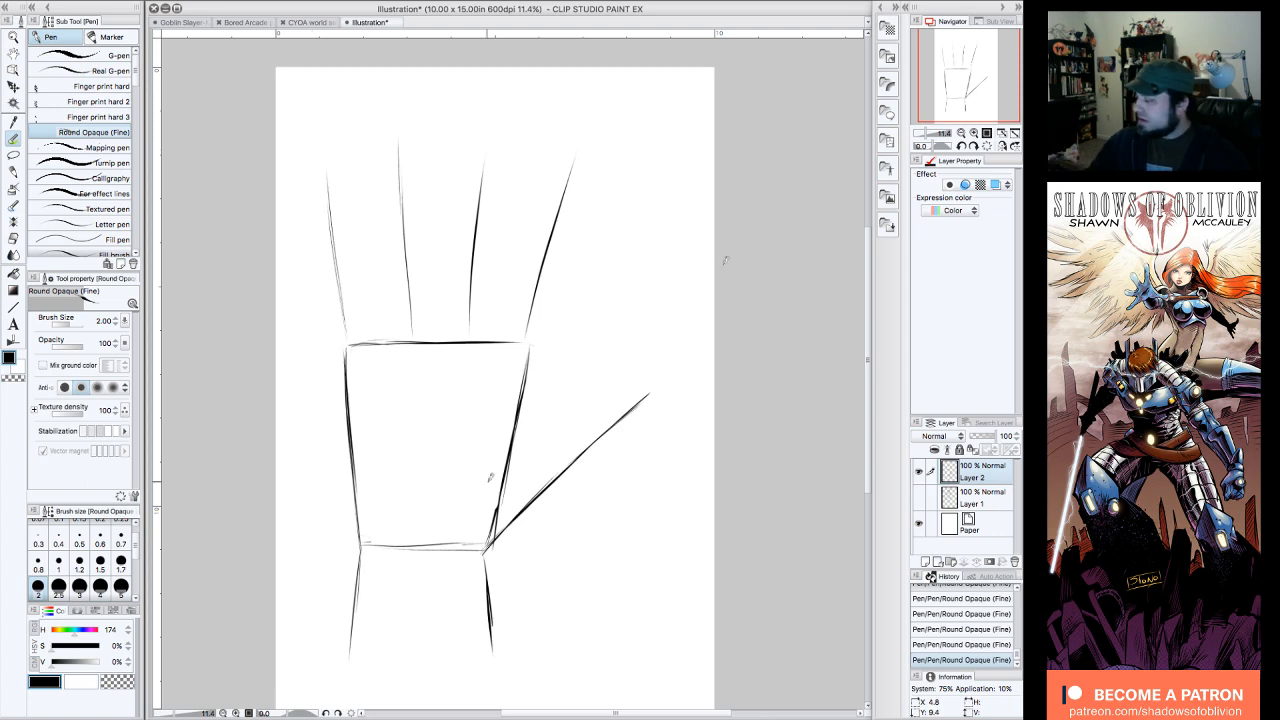
{"action": "left_click_drag", "start_coordinate": [972, 70], "coordinate": [971, 75]}
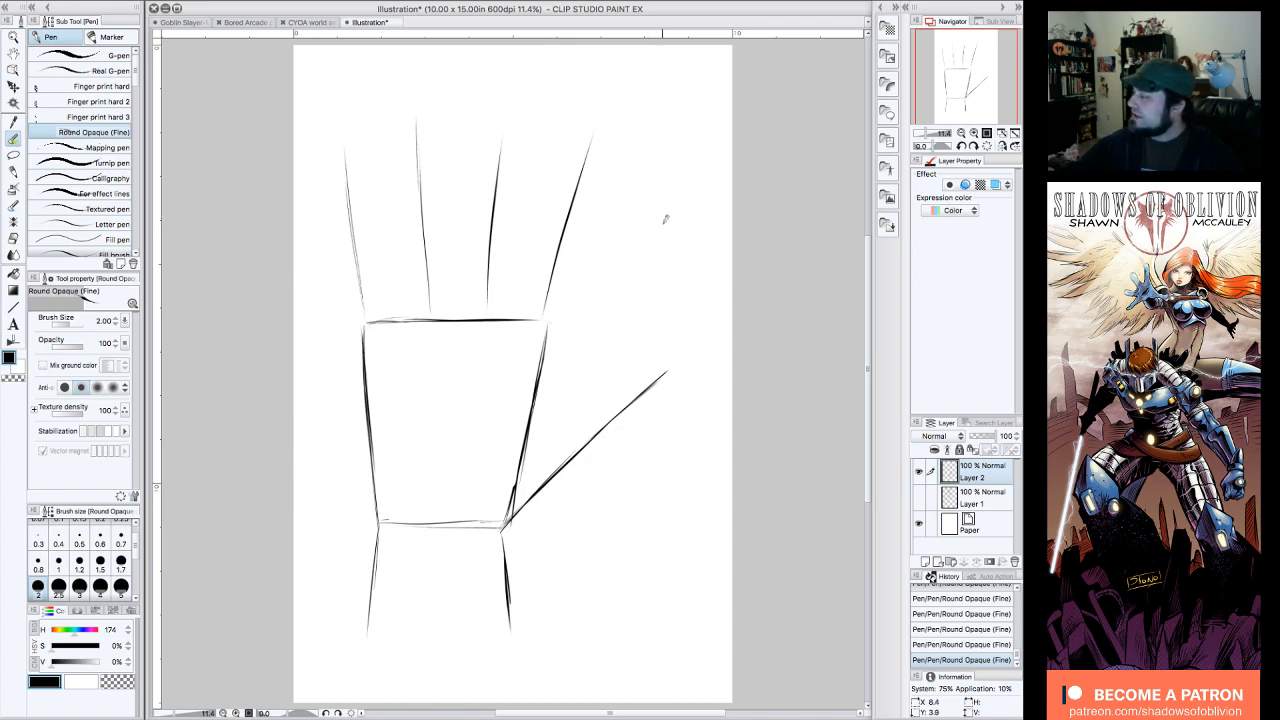
{"action": "mouse_move", "coordinate": [650, 243]}
{"action": "left_mouse_down"}
{"action": "mouse_move", "coordinate": [686, 187]}
{"action": "mouse_move", "coordinate": [647, 232]}
{"action": "mouse_move", "coordinate": [682, 165]}
{"action": "mouse_move", "coordinate": [698, 228]}
{"action": "left_mouse_up"}
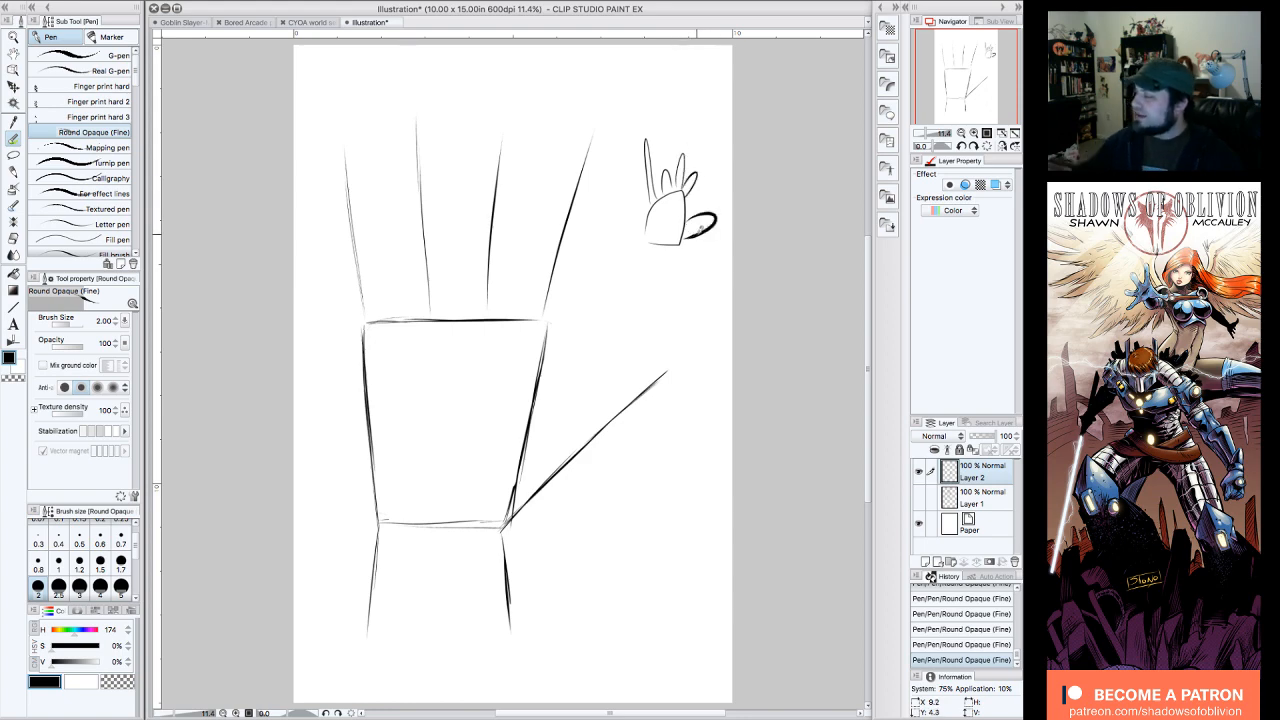
{"action": "key", "text": "ctrl+z"}
{"action": "key", "text": "ctrl+z"}
{"action": "key", "text": "ctrl+z"}
{"action": "key", "text": "ctrl+z"}
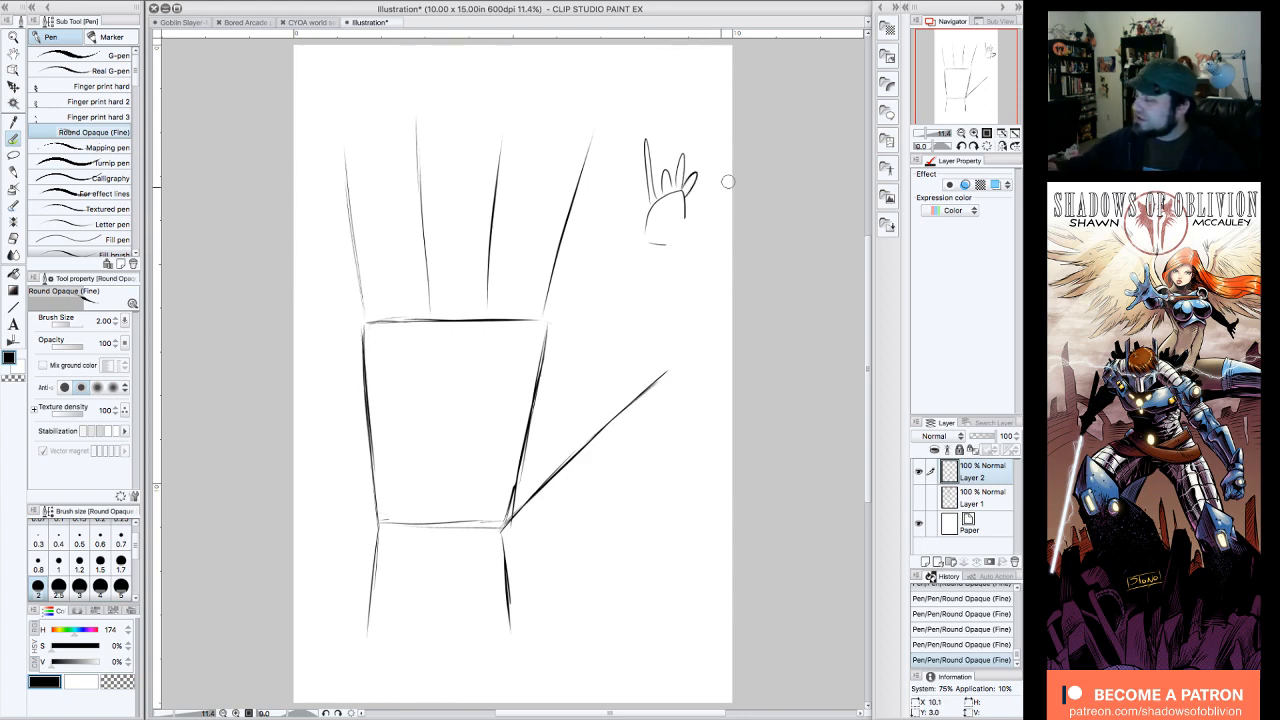
{"action": "key", "text": "ctrl+z"}
{"action": "key", "text": "ctrl+z"}
{"action": "key", "text": "ctrl+z"}
{"action": "key", "text": "ctrl+z"}
{"action": "key", "text": "ctrl+z"}
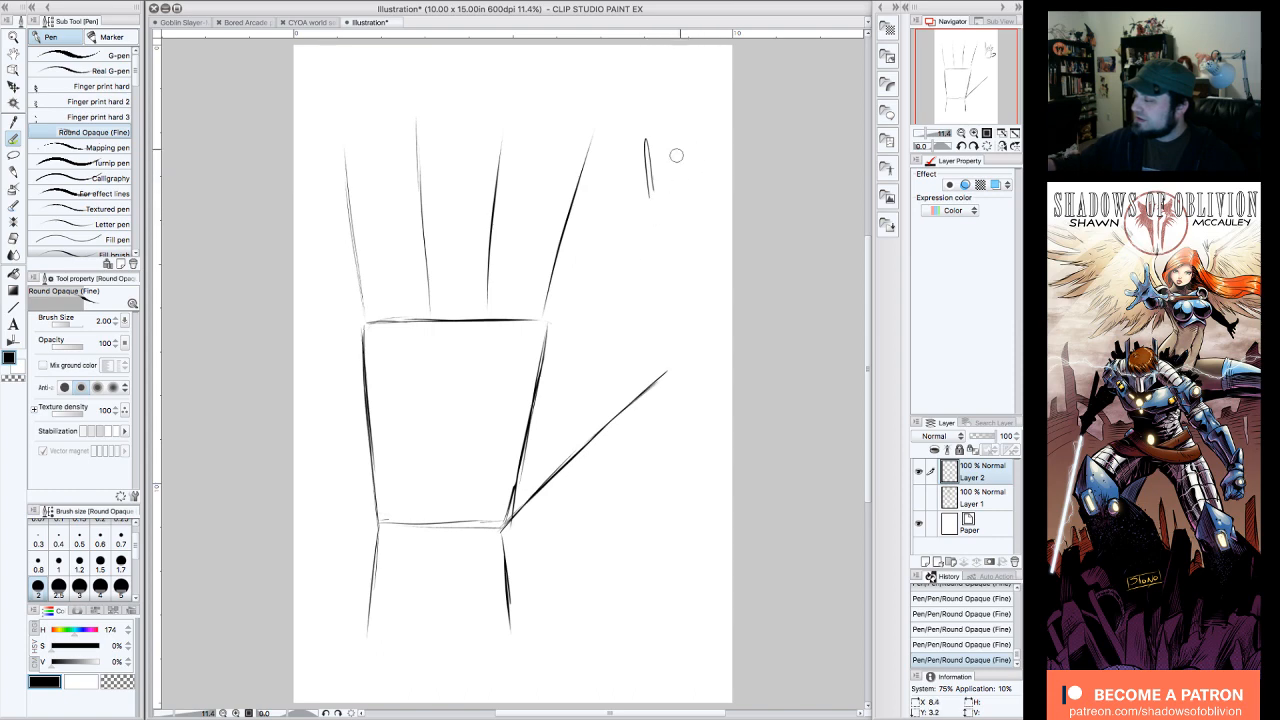
{"action": "mouse_move", "coordinate": [650, 140]}
{"action": "left_mouse_down"}
{"action": "mouse_move", "coordinate": [631, 186]}
{"action": "mouse_move", "coordinate": [663, 131]}
{"action": "left_mouse_up"}
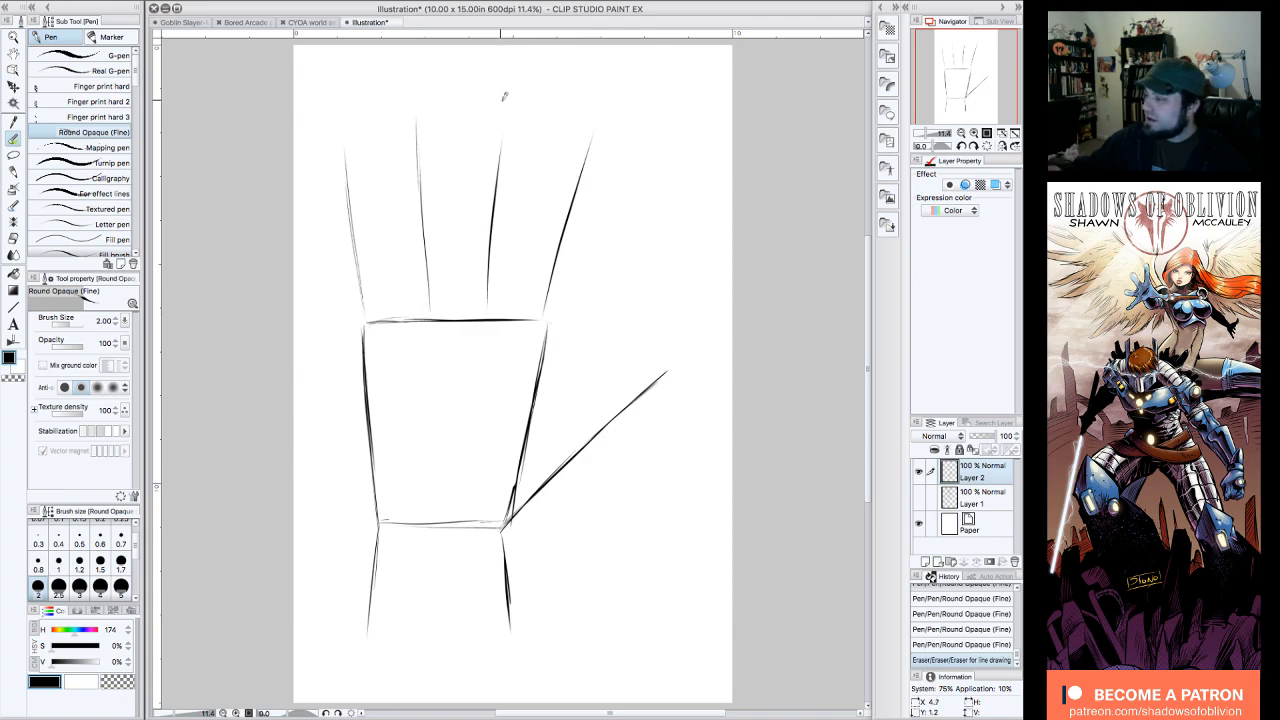
Step: Block in a finger around the third guide line with a short flat tip, a straight right side and a left side slanting down to the palm
{"action": "left_click_drag", "start_coordinate": [501, 100], "coordinate": [520, 95]}
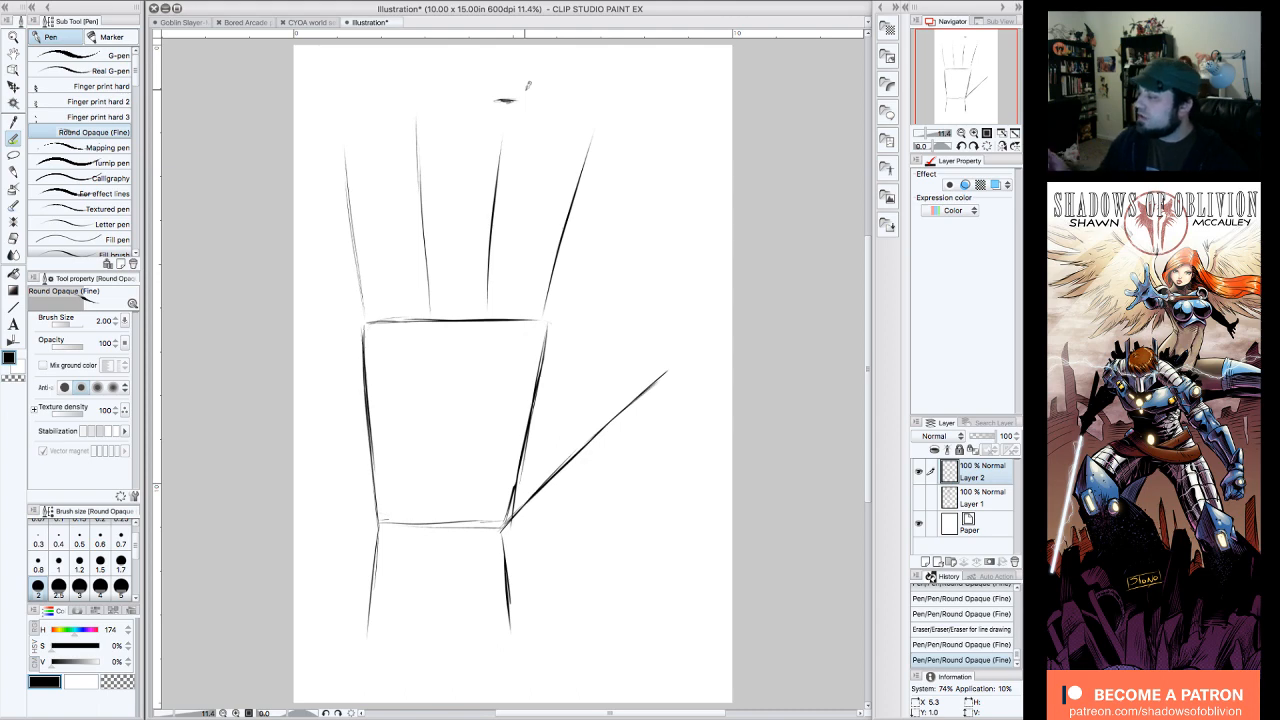
{"action": "left_click_drag", "start_coordinate": [516, 99], "coordinate": [519, 316]}
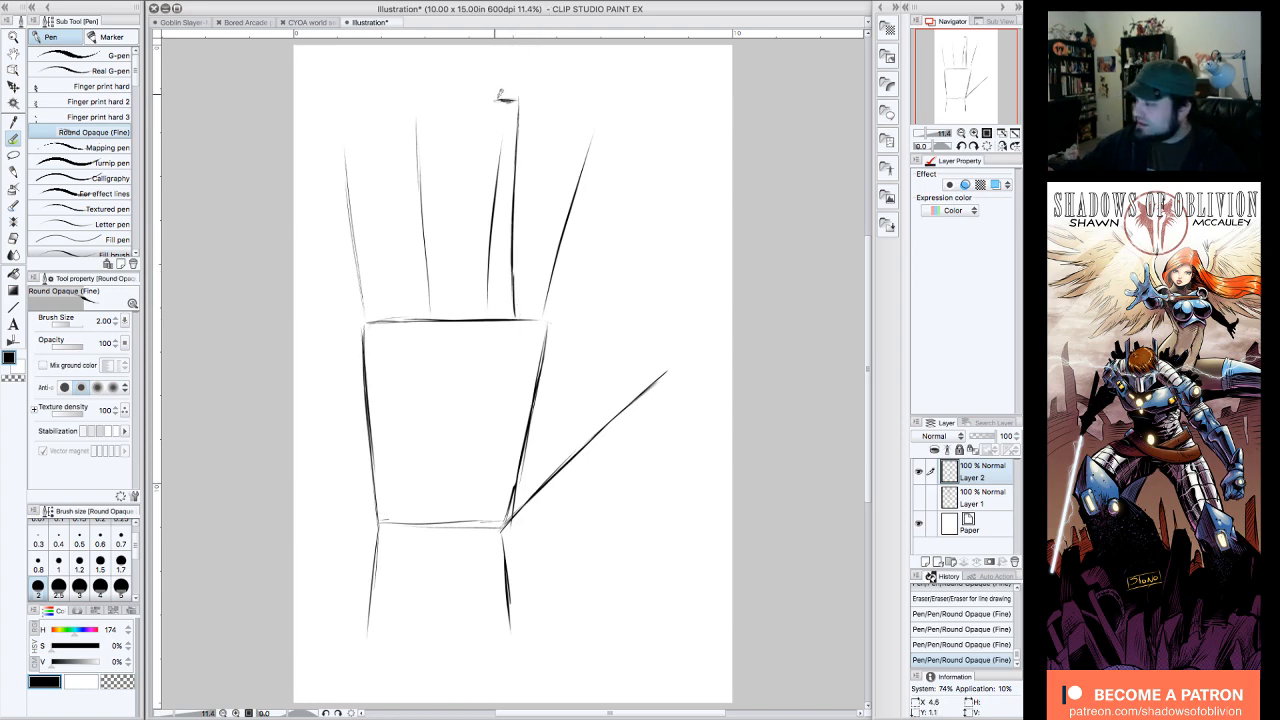
{"action": "left_click_drag", "start_coordinate": [500, 95], "coordinate": [488, 297]}
{"action": "left_click_drag", "start_coordinate": [495, 99], "coordinate": [490, 152]}
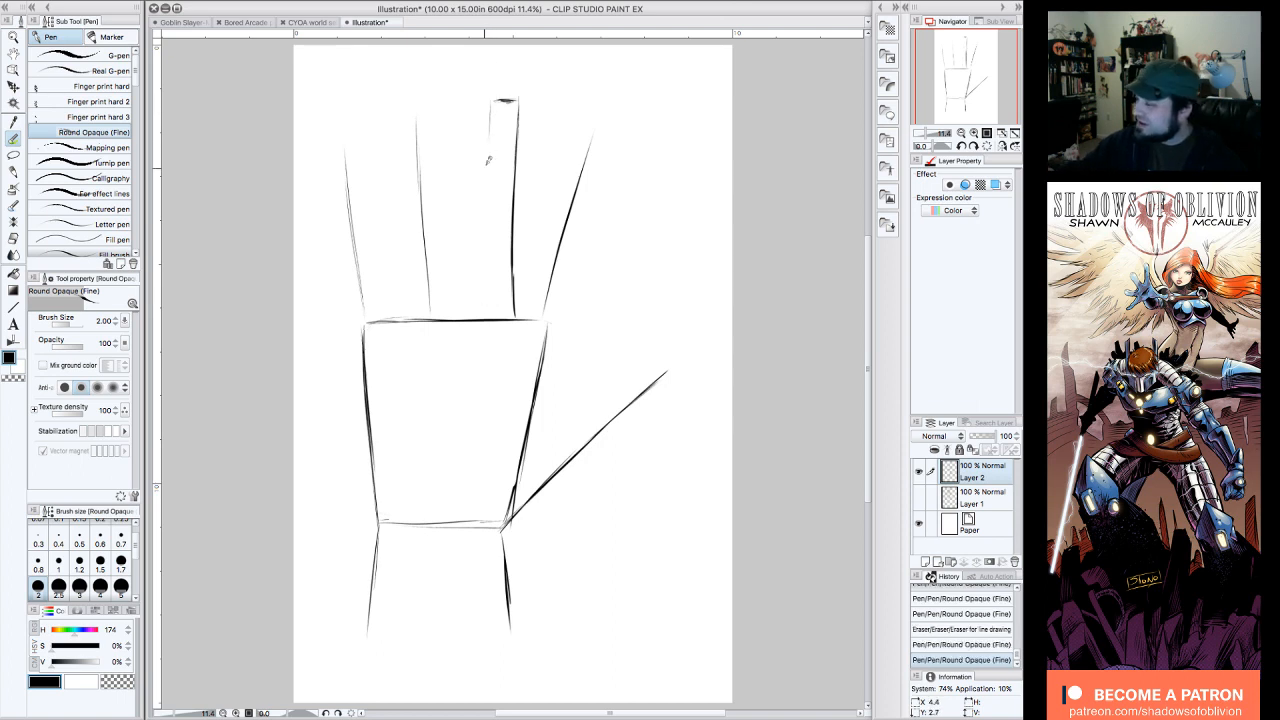
{"action": "left_click_drag", "start_coordinate": [491, 100], "coordinate": [484, 208]}
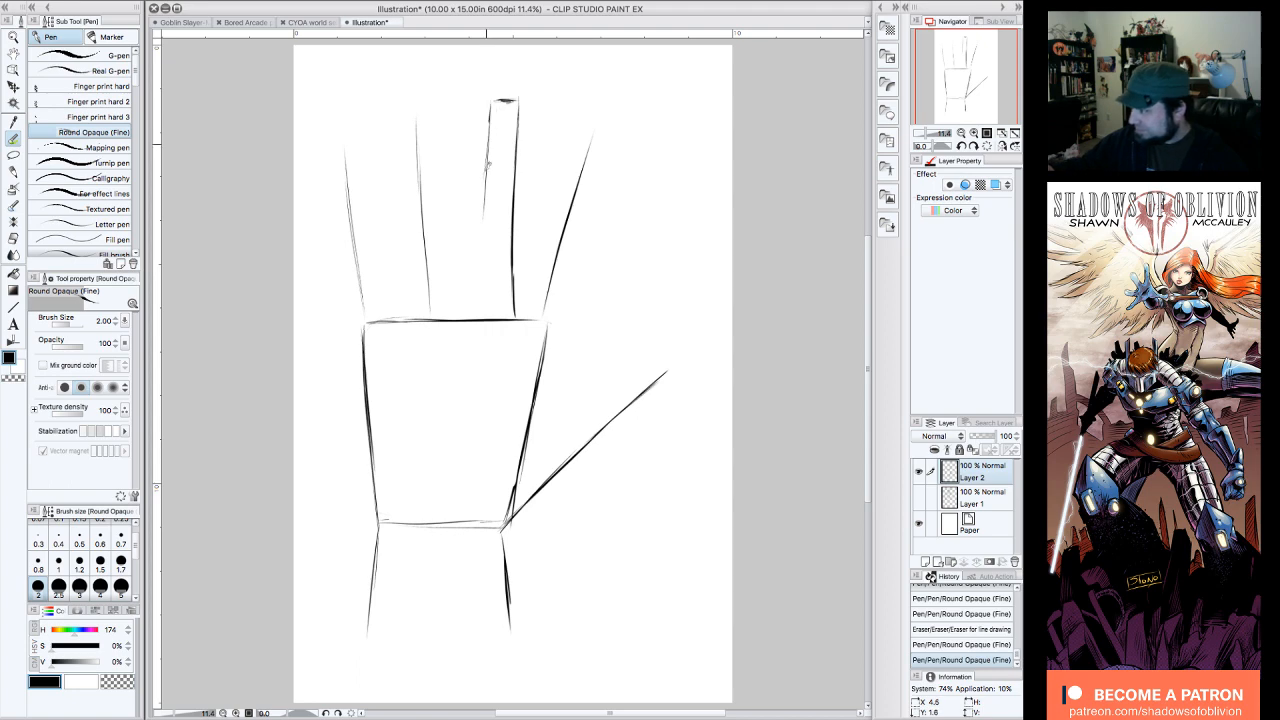
{"action": "left_click_drag", "start_coordinate": [491, 104], "coordinate": [480, 208]}
{"action": "left_click_drag", "start_coordinate": [487, 146], "coordinate": [465, 325]}
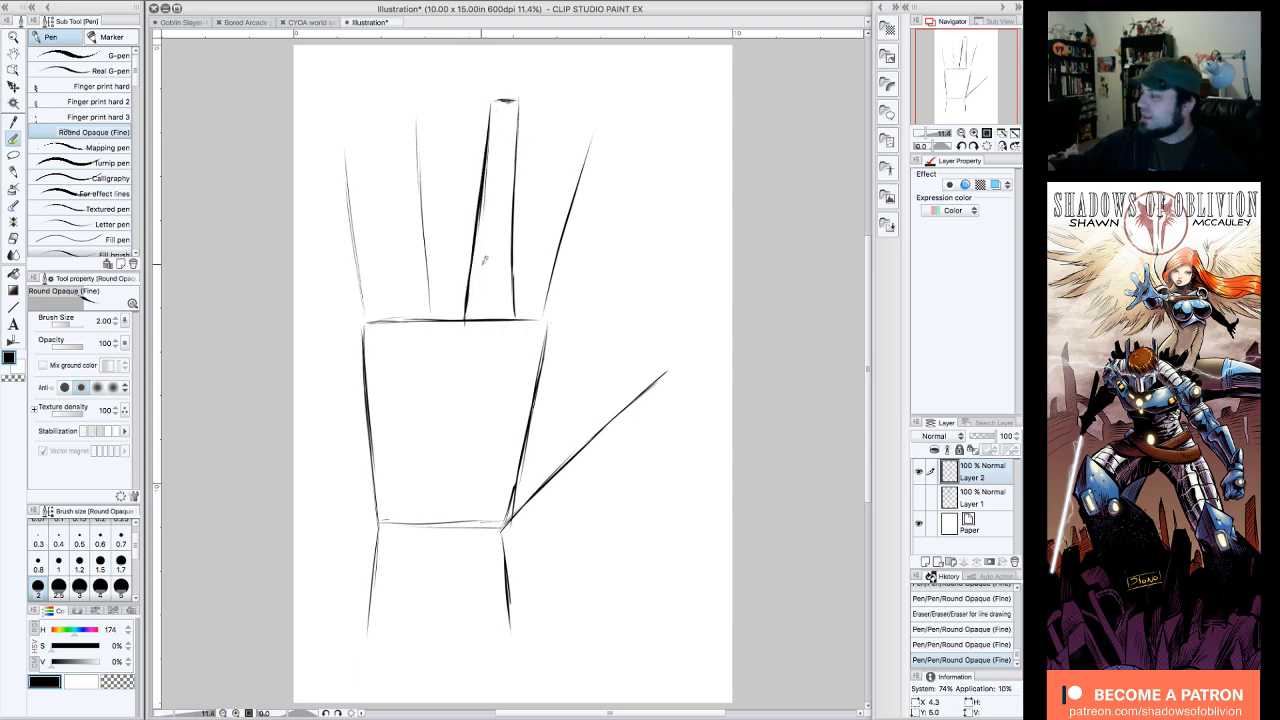
Step: Erase the blocked-in finger's right side and redraw it straight down to the palm, thickening it near the base
{"action": "left_click_drag", "start_coordinate": [493, 141], "coordinate": [483, 248]}
{"action": "left_click_drag", "start_coordinate": [518, 106], "coordinate": [515, 300]}
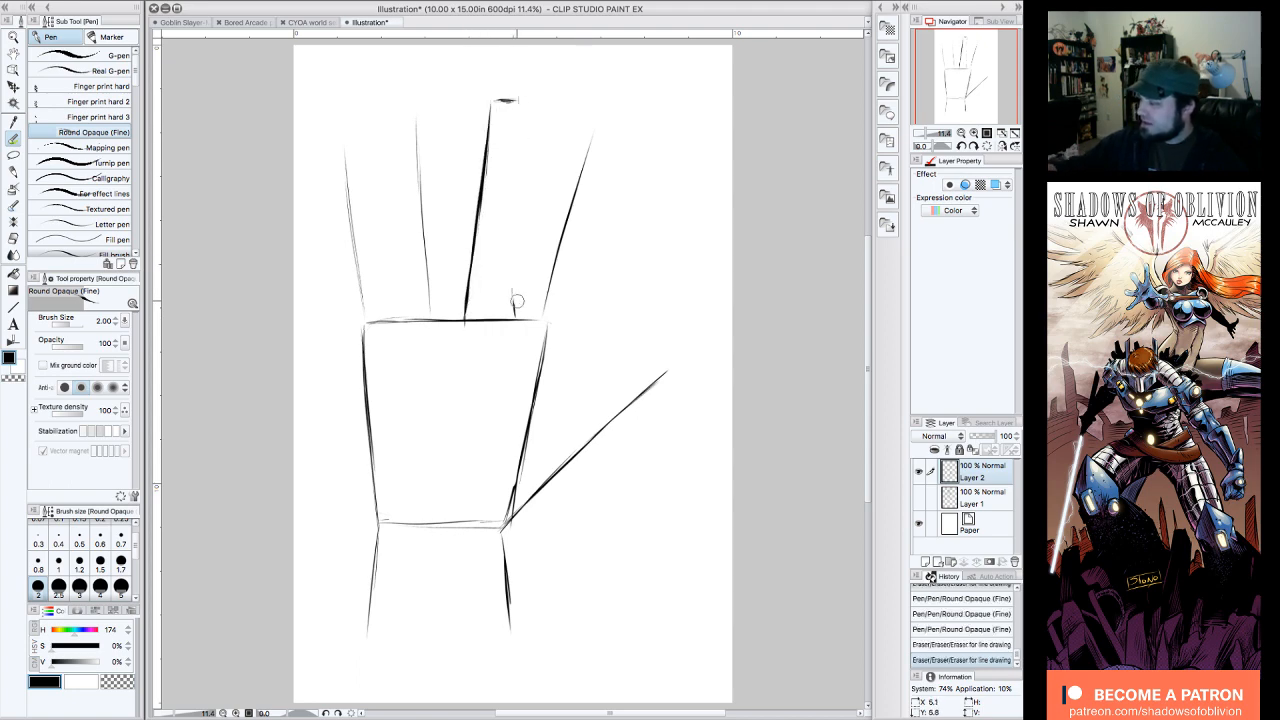
{"action": "left_click_drag", "start_coordinate": [518, 100], "coordinate": [513, 322]}
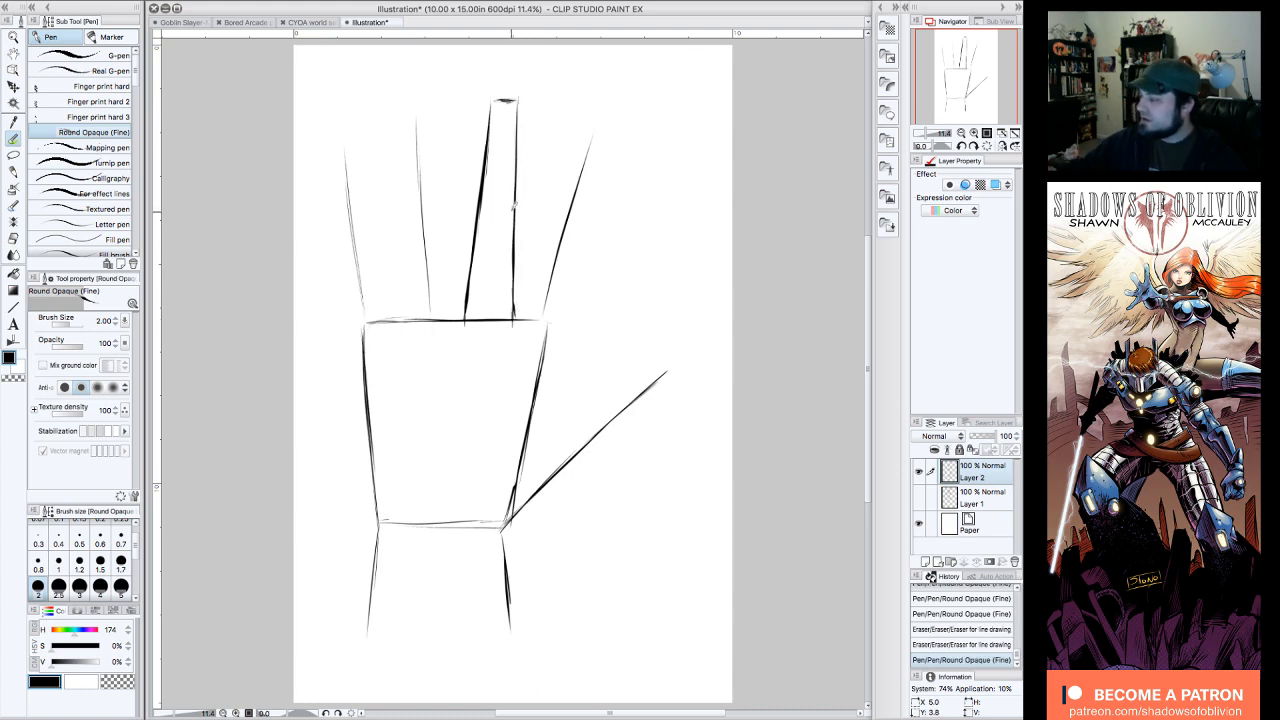
{"action": "left_click_drag", "start_coordinate": [516, 205], "coordinate": [514, 318]}
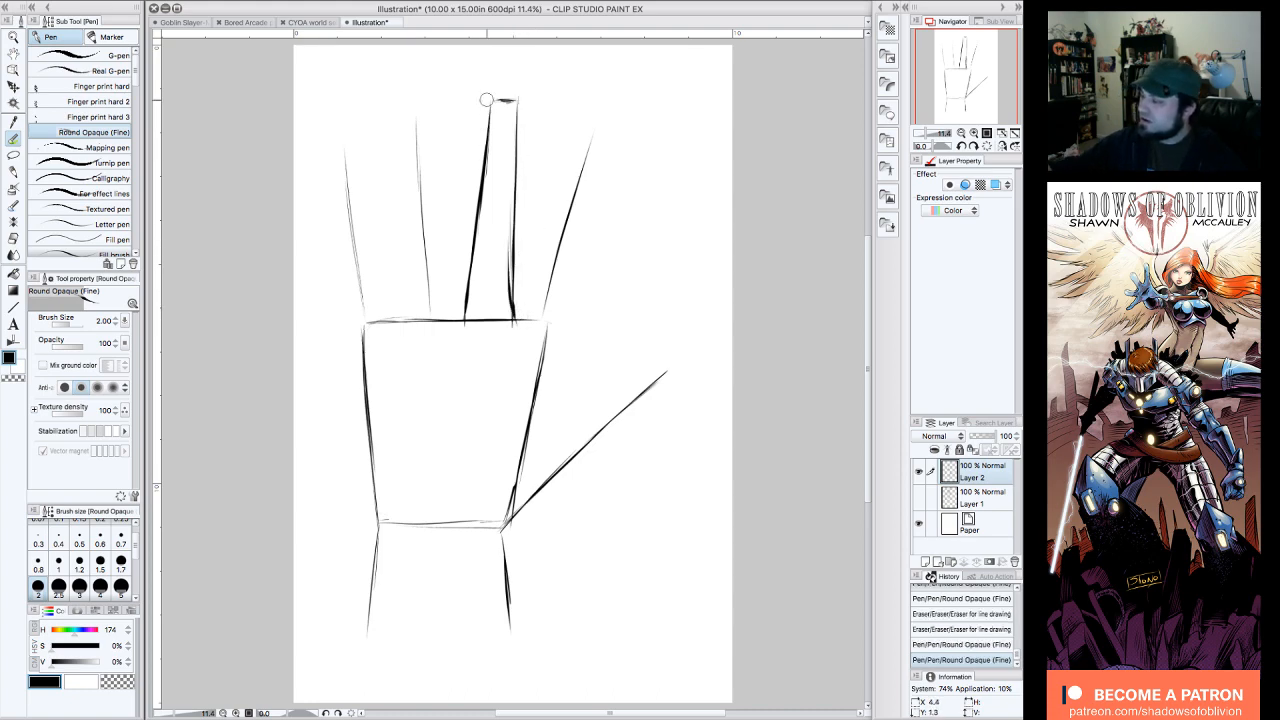
Step: Redraw the upper part of the finger's left side farther out to widen the tip, and erase the palm line across the finger's base
{"action": "left_click_drag", "start_coordinate": [487, 100], "coordinate": [476, 240]}
{"action": "mouse_move", "coordinate": [487, 100]}
{"action": "left_mouse_down"}
{"action": "mouse_move", "coordinate": [469, 285]}
{"action": "mouse_move", "coordinate": [499, 320]}
{"action": "mouse_move", "coordinate": [466, 322]}
{"action": "left_mouse_up"}
{"action": "left_click_drag", "start_coordinate": [516, 220], "coordinate": [503, 322]}
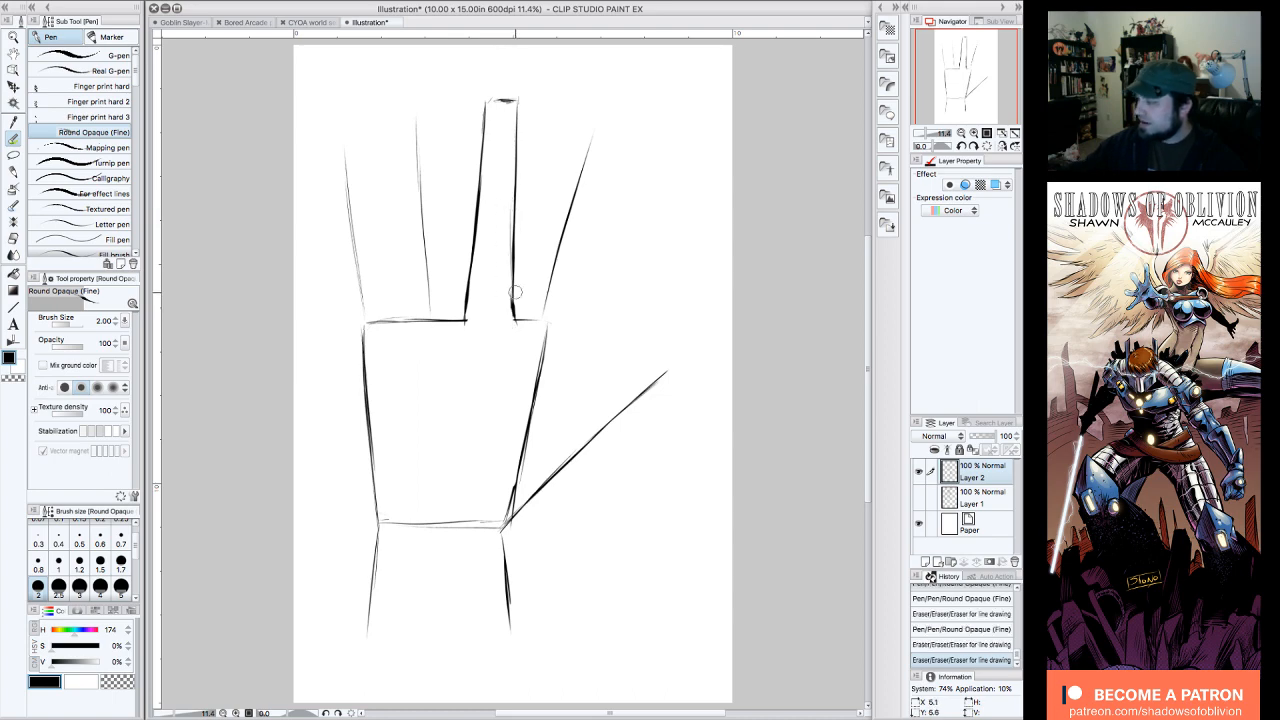
Step: Start the index finger's left side with a short slanted stroke up from the palm, and darken the middle finger's flat tip
{"action": "left_click_drag", "start_coordinate": [519, 314], "coordinate": [542, 226]}
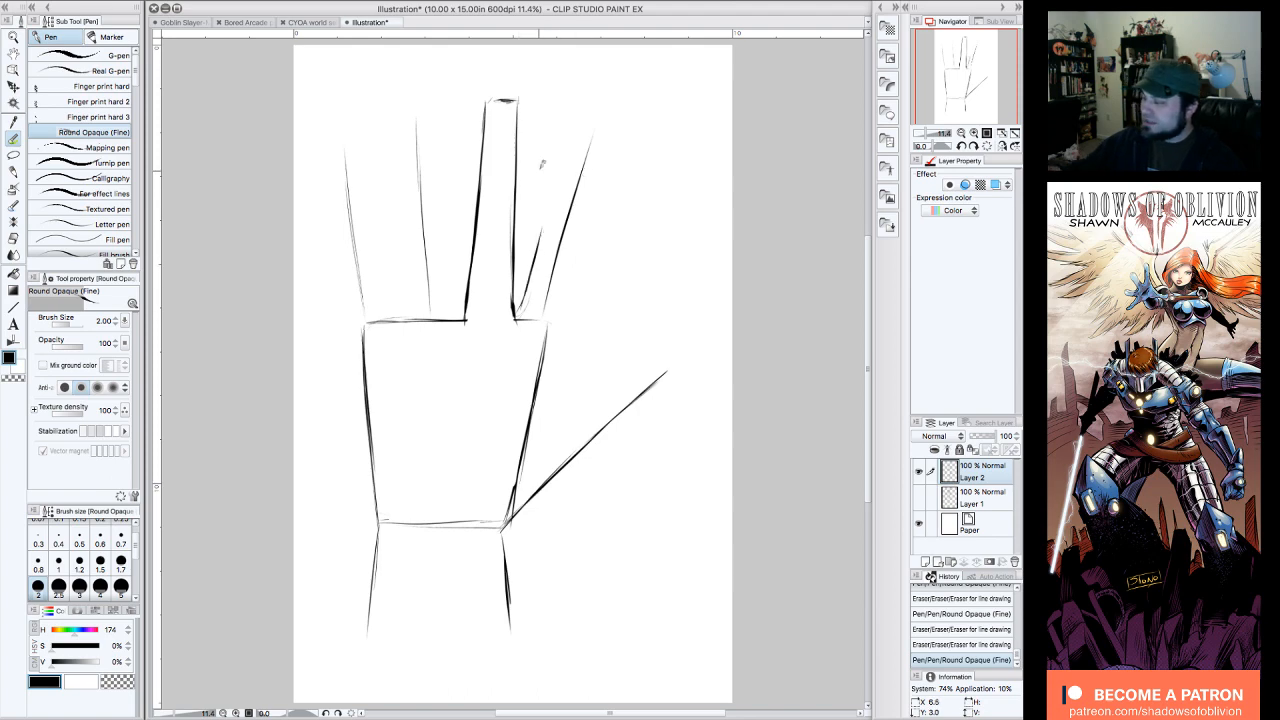
{"action": "left_click_drag", "start_coordinate": [494, 100], "coordinate": [489, 98]}
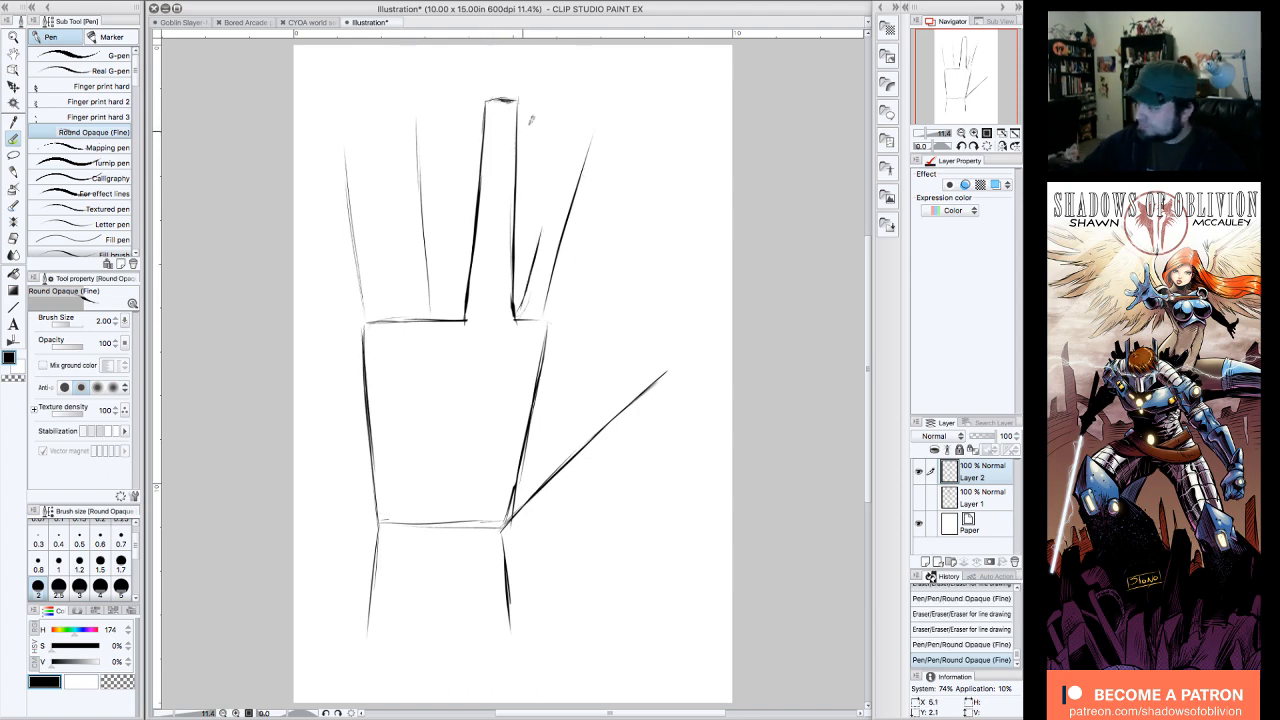
{"action": "left_click_drag", "start_coordinate": [490, 222], "coordinate": [484, 285]}
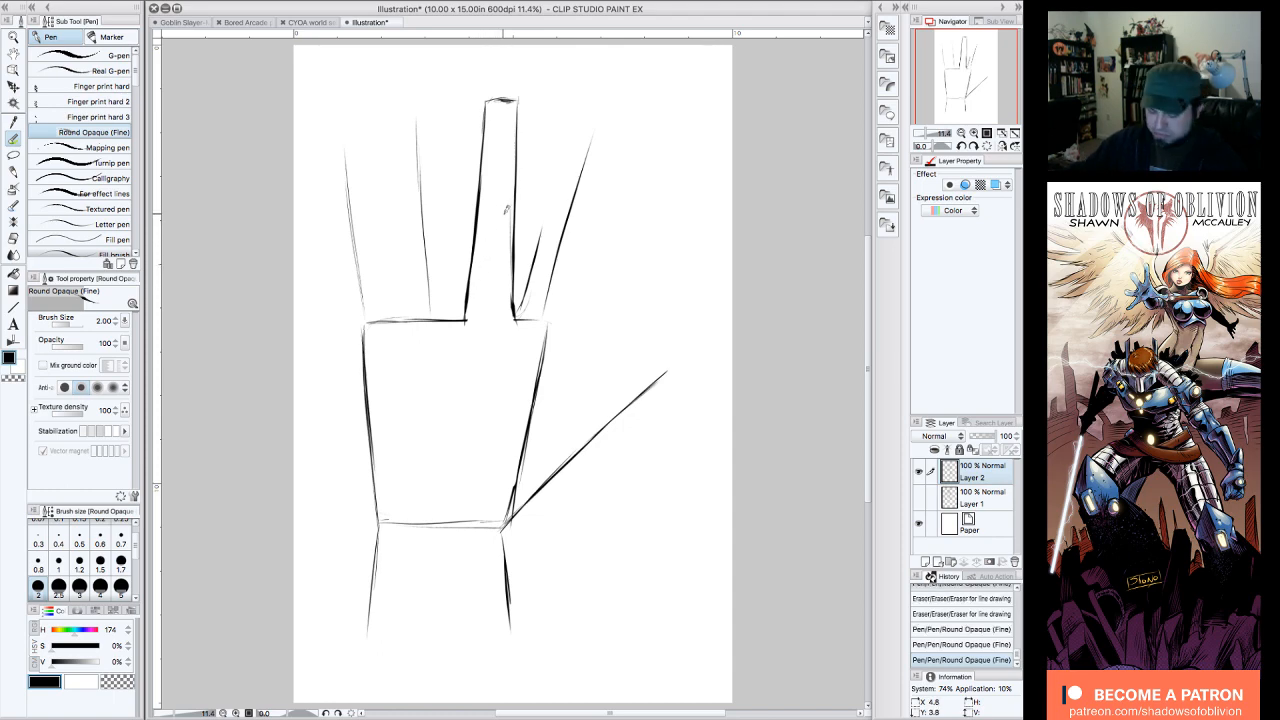
{"action": "left_click_drag", "start_coordinate": [511, 205], "coordinate": [514, 295]}
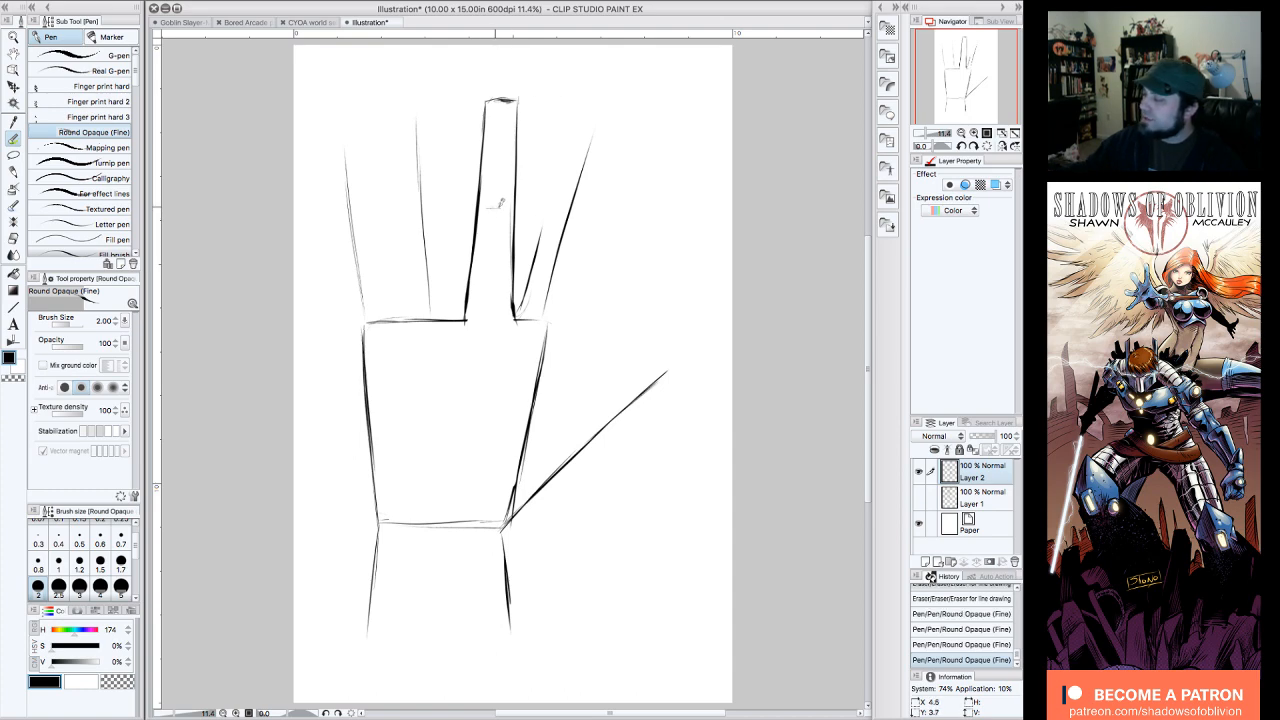
Step: Draw short creases at the middle finger's two joints and a U-shaped fingernail at its tip
{"action": "left_click_drag", "start_coordinate": [500, 204], "coordinate": [484, 199]}
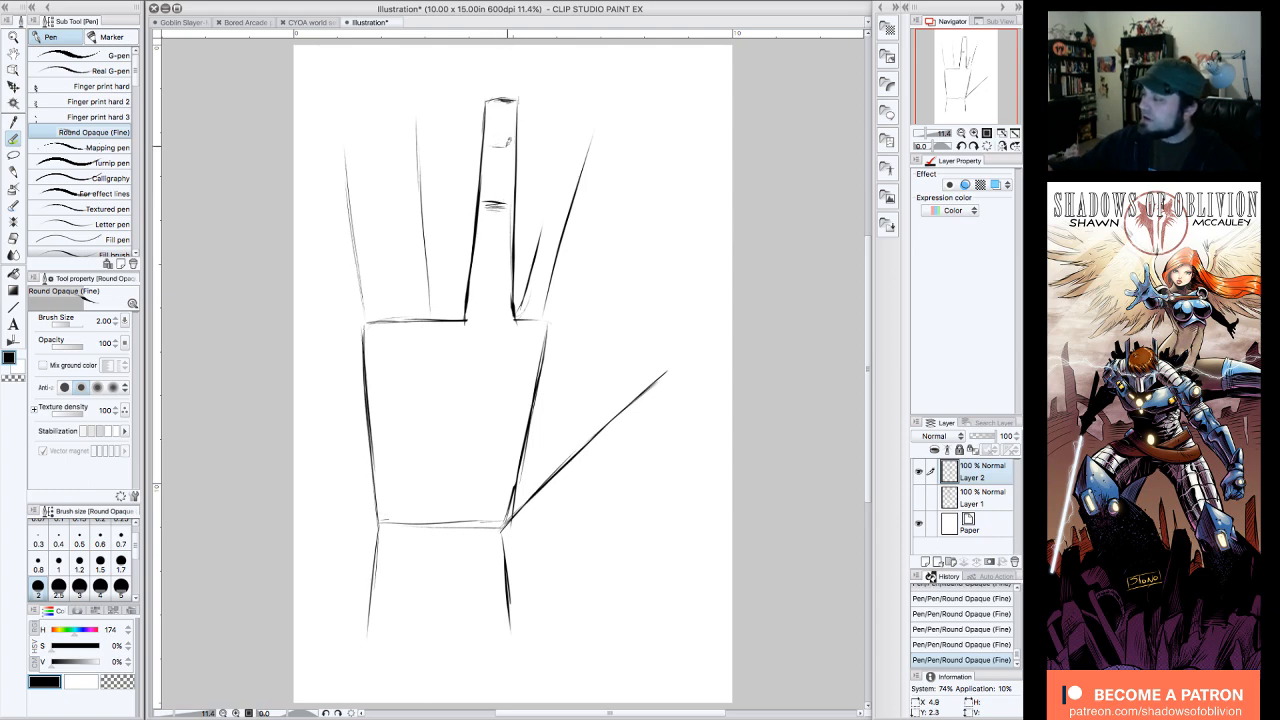
{"action": "left_click_drag", "start_coordinate": [488, 143], "coordinate": [508, 145]}
{"action": "mouse_move", "coordinate": [506, 117]}
{"action": "left_mouse_down"}
{"action": "mouse_move", "coordinate": [510, 128]}
{"action": "mouse_move", "coordinate": [494, 122]}
{"action": "left_mouse_up"}
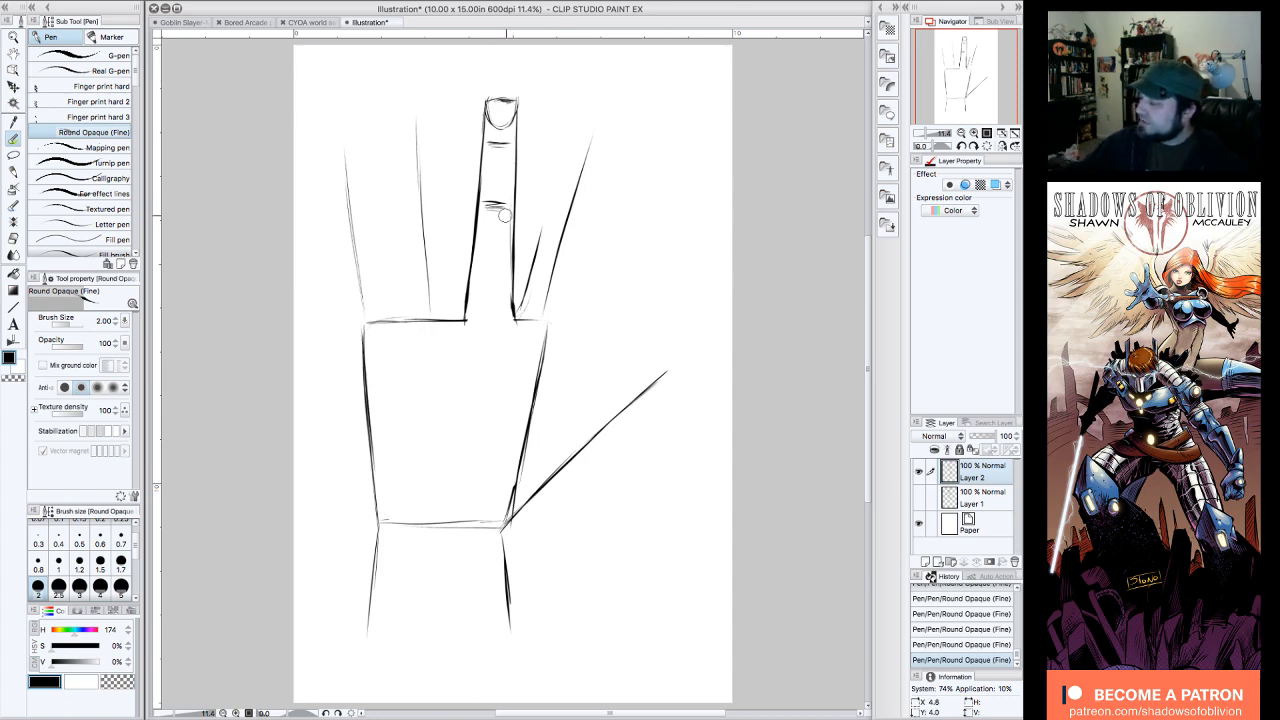
Step: Erase the heavy base of the middle finger's right side, redraw it thinner, and erase the thick line across the fingertip
{"action": "left_click_drag", "start_coordinate": [506, 217], "coordinate": [514, 316]}
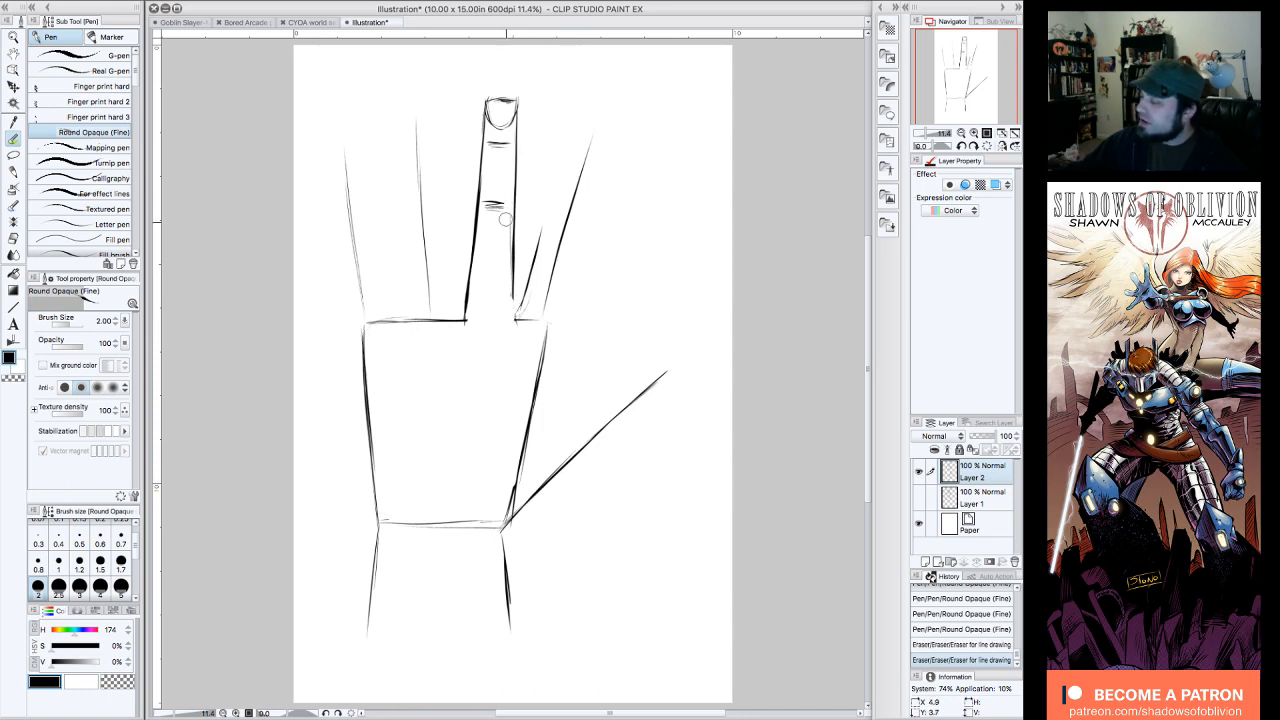
{"action": "left_click_drag", "start_coordinate": [506, 220], "coordinate": [502, 284]}
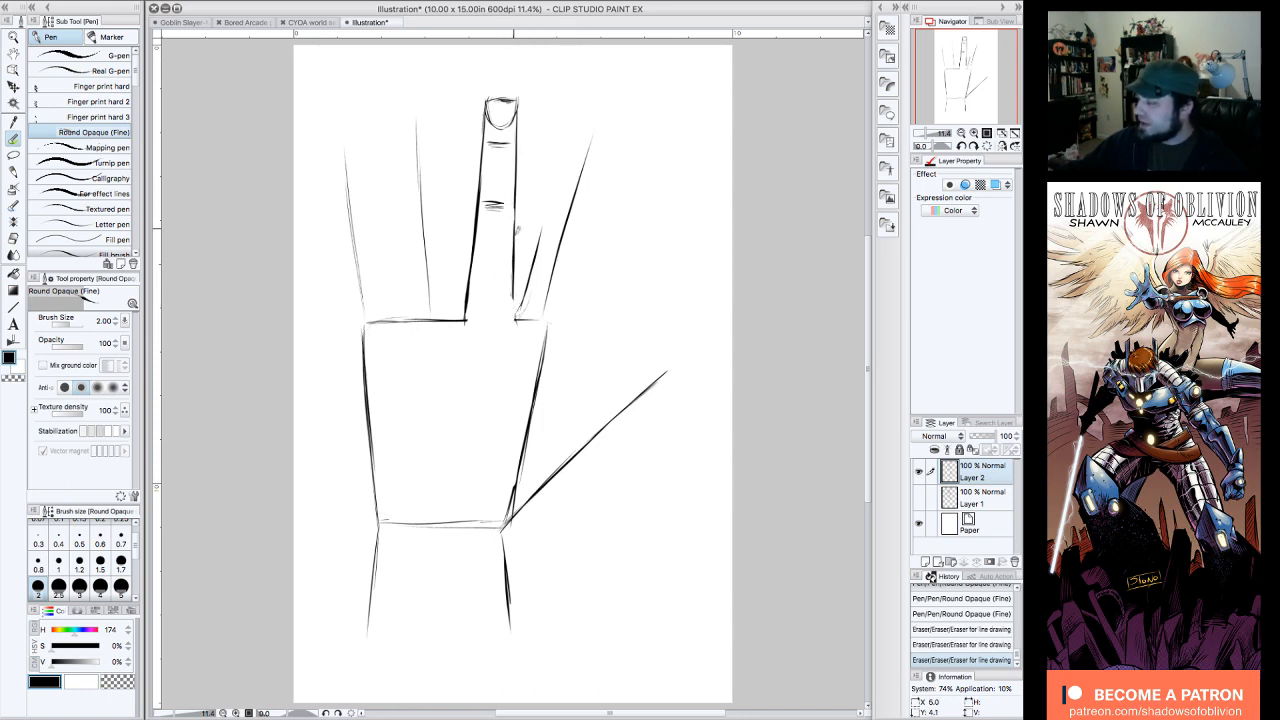
{"action": "left_click_drag", "start_coordinate": [518, 231], "coordinate": [516, 300]}
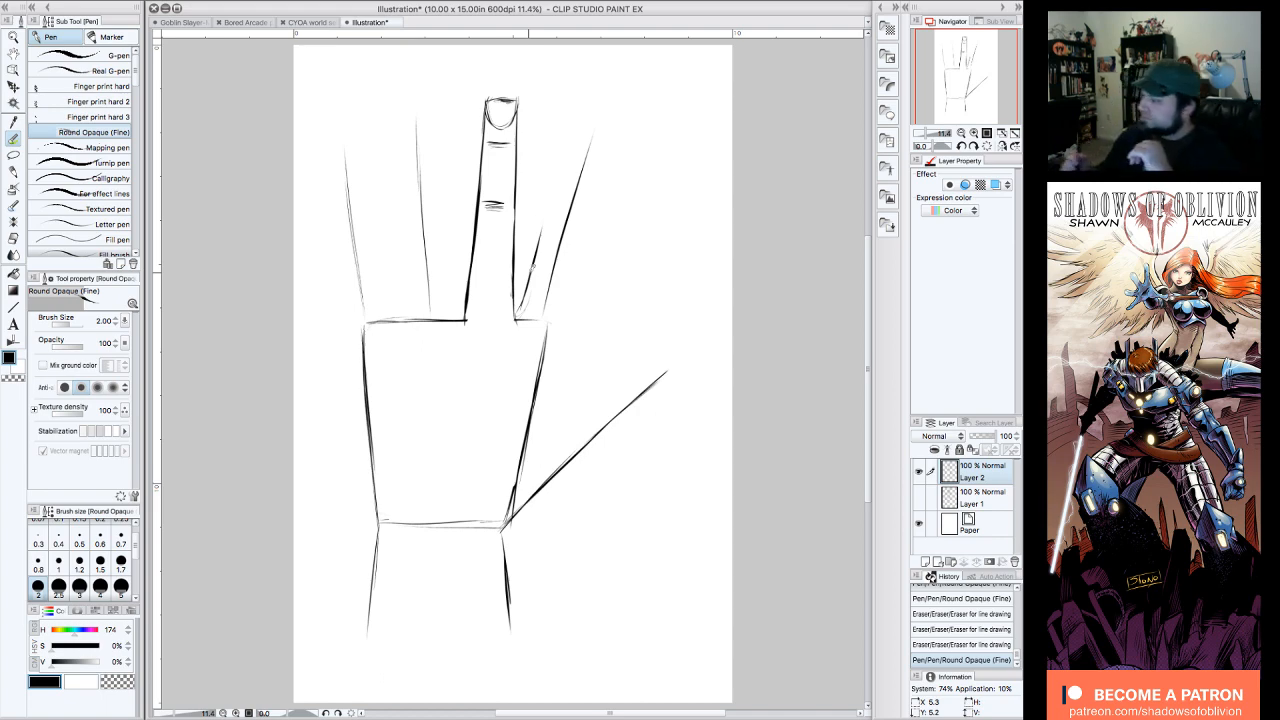
{"action": "left_click_drag", "start_coordinate": [516, 94], "coordinate": [495, 101]}
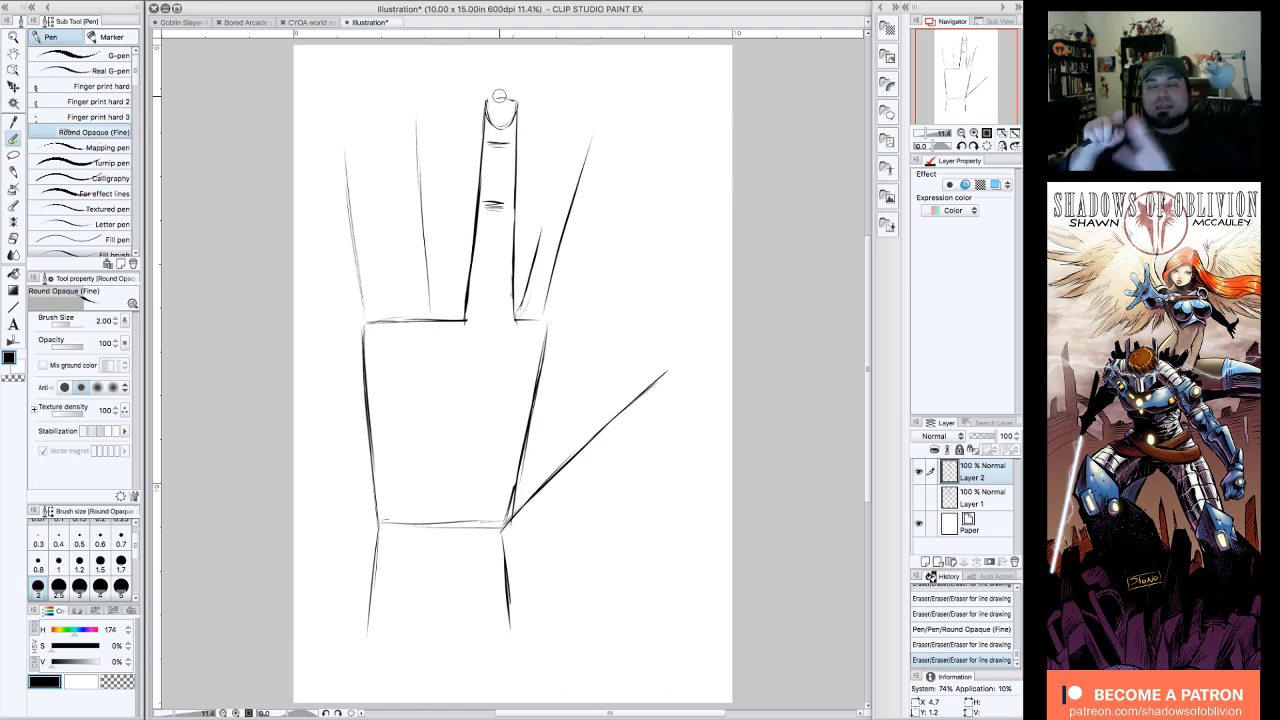
Step: Draw a guide line from the middle finger's nail to the top of the index guide, and block in both sides of the index finger
{"action": "left_click_drag", "start_coordinate": [499, 96], "coordinate": [518, 122]}
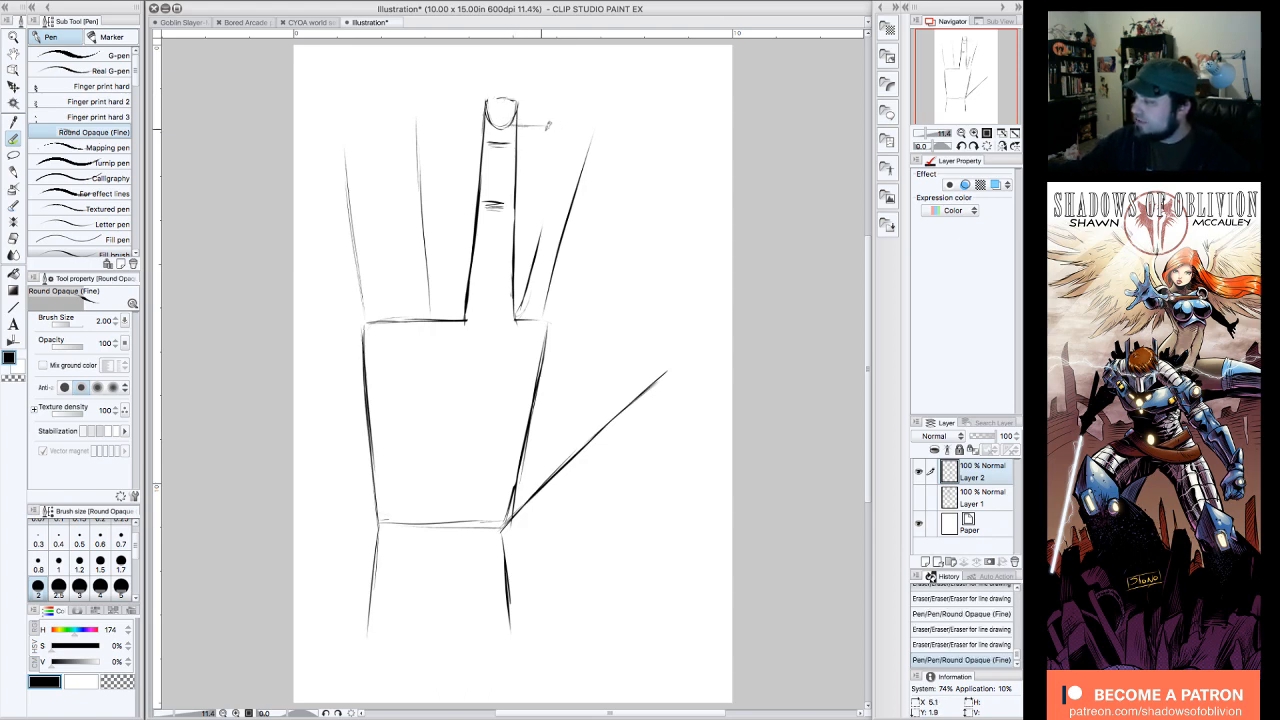
{"action": "left_click_drag", "start_coordinate": [547, 126], "coordinate": [591, 133]}
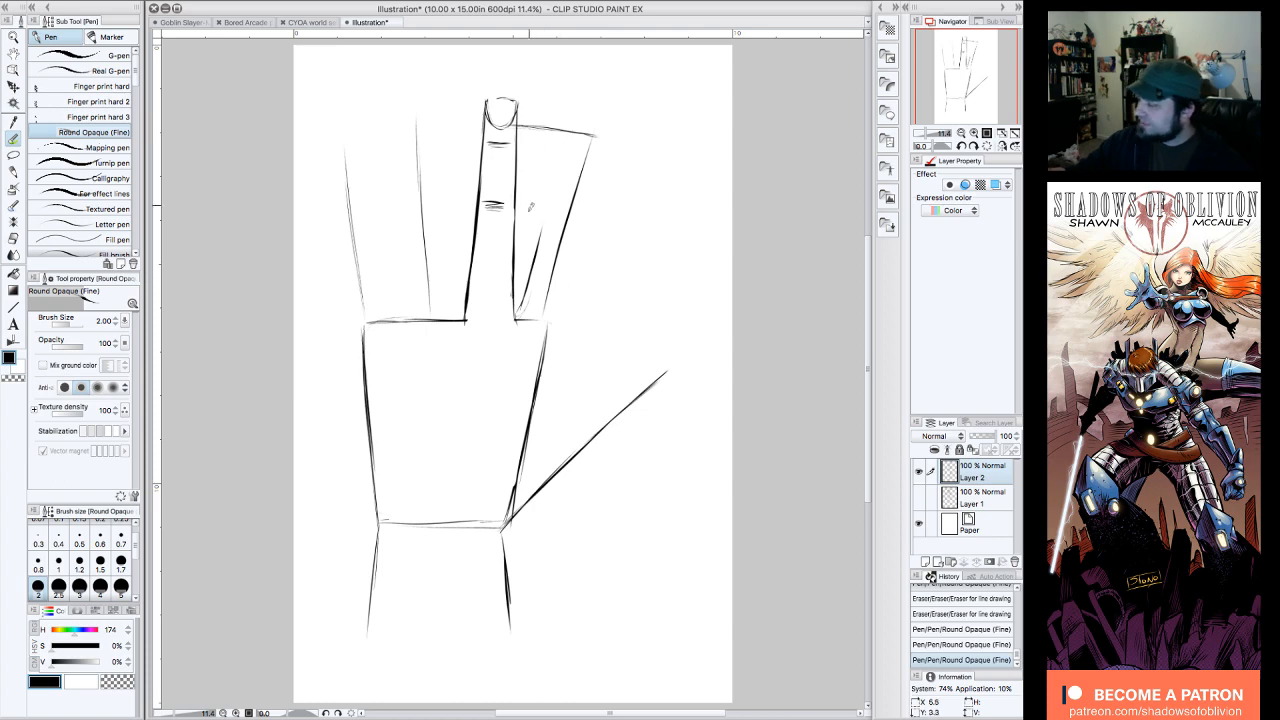
{"action": "mouse_move", "coordinate": [518, 312]}
{"action": "left_mouse_down"}
{"action": "mouse_move", "coordinate": [566, 132]}
{"action": "mouse_move", "coordinate": [552, 178]}
{"action": "left_mouse_up"}
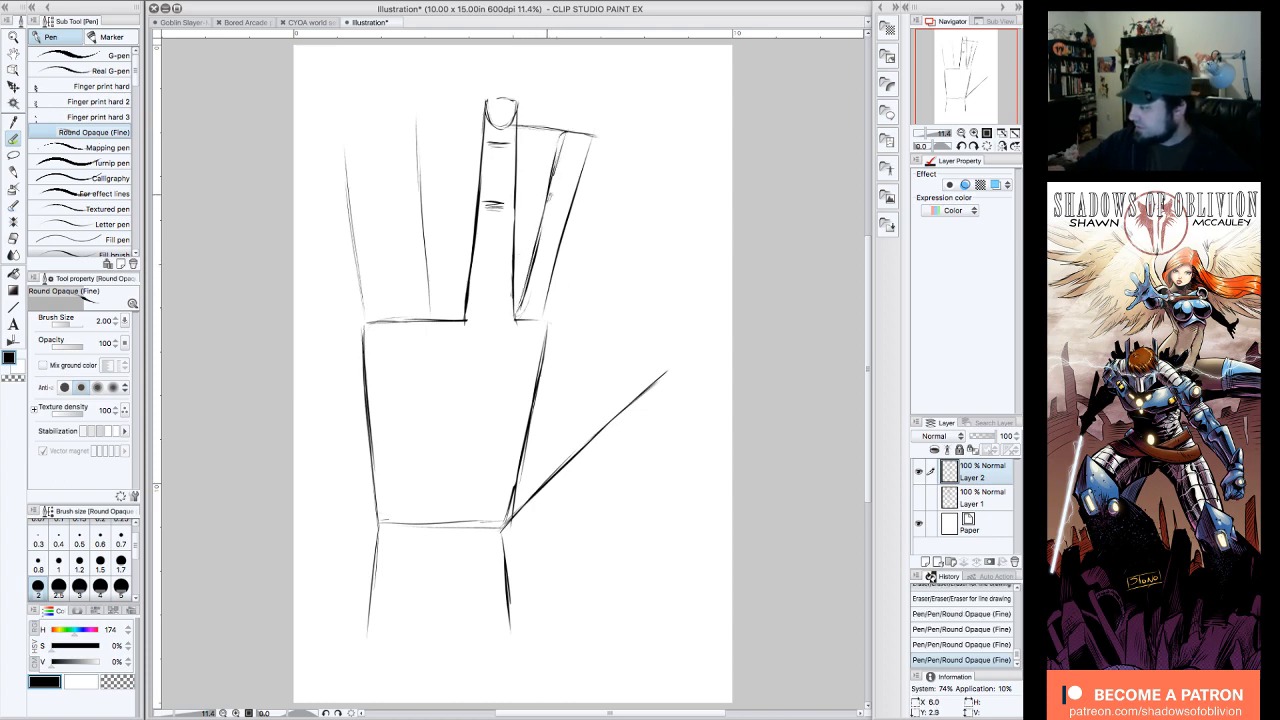
{"action": "left_click_drag", "start_coordinate": [591, 140], "coordinate": [552, 350]}
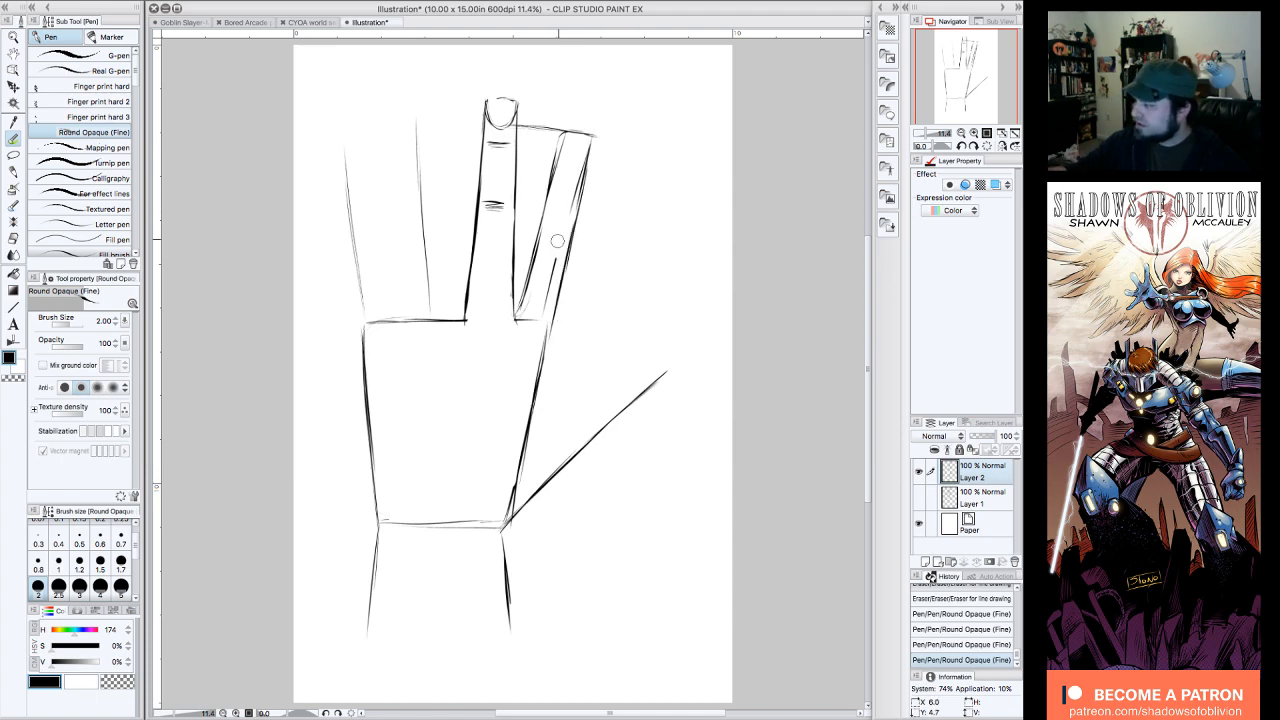
Step: Erase the stray lines inside the index finger and extend its right side down past the knuckle, curving outward toward the thumb
{"action": "mouse_move", "coordinate": [557, 240]}
{"action": "left_mouse_down"}
{"action": "mouse_move", "coordinate": [545, 318]}
{"action": "mouse_move", "coordinate": [562, 136]}
{"action": "mouse_move", "coordinate": [530, 287]}
{"action": "left_mouse_up"}
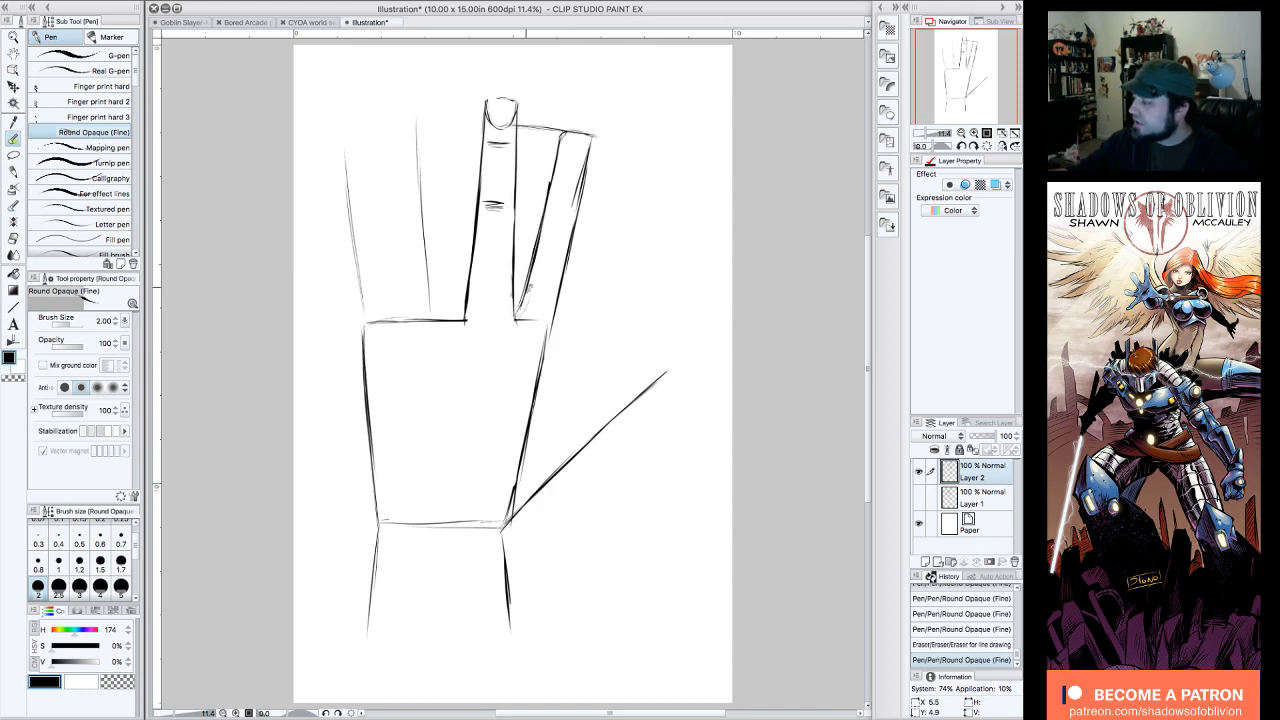
{"action": "left_click_drag", "start_coordinate": [583, 152], "coordinate": [572, 198]}
{"action": "left_click_drag", "start_coordinate": [594, 136], "coordinate": [546, 381]}
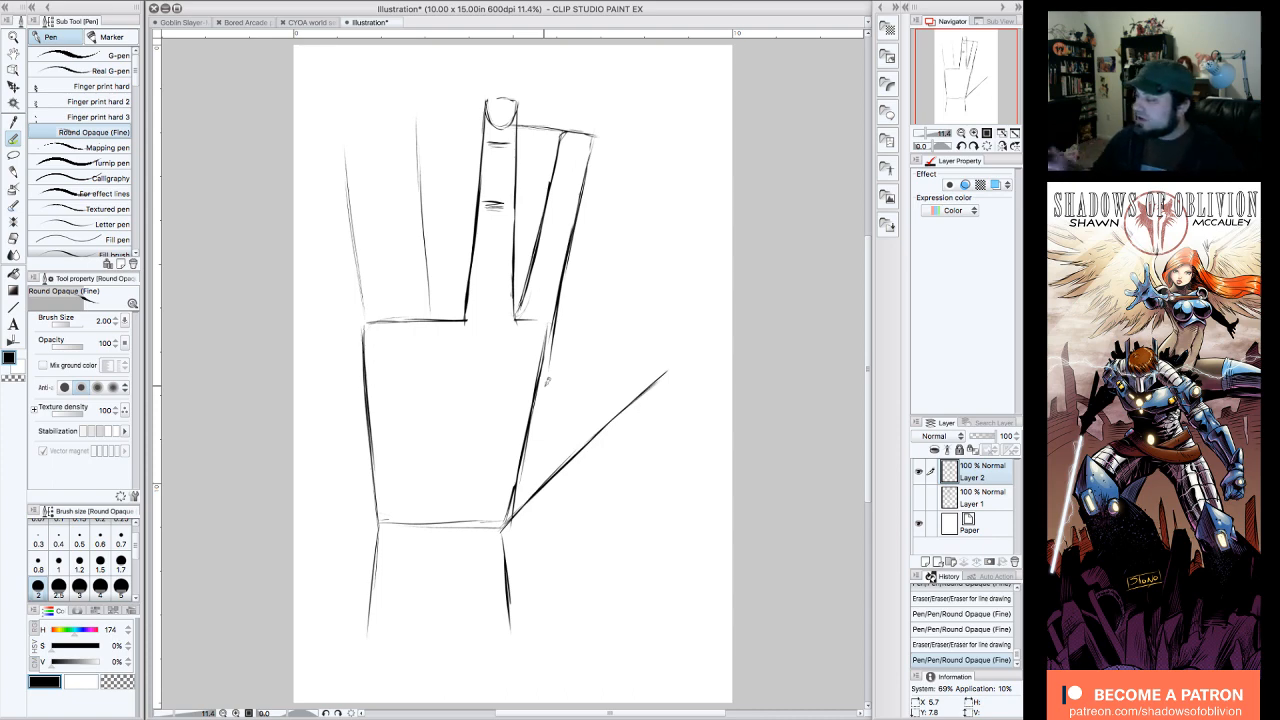
{"action": "left_click_drag", "start_coordinate": [575, 233], "coordinate": [552, 367]}
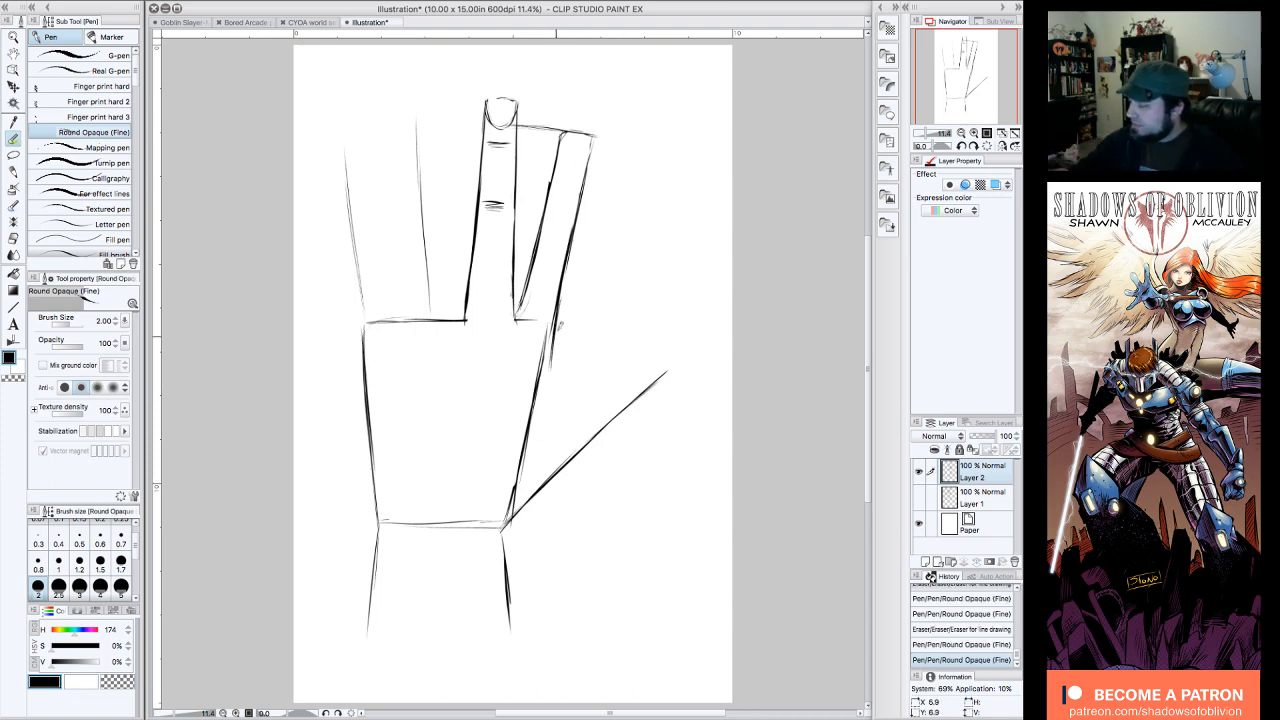
{"action": "mouse_move", "coordinate": [560, 323]}
{"action": "left_mouse_down"}
{"action": "mouse_move", "coordinate": [553, 369]}
{"action": "mouse_move", "coordinate": [566, 393]}
{"action": "left_mouse_up"}
{"action": "left_click_drag", "start_coordinate": [561, 292], "coordinate": [563, 389]}
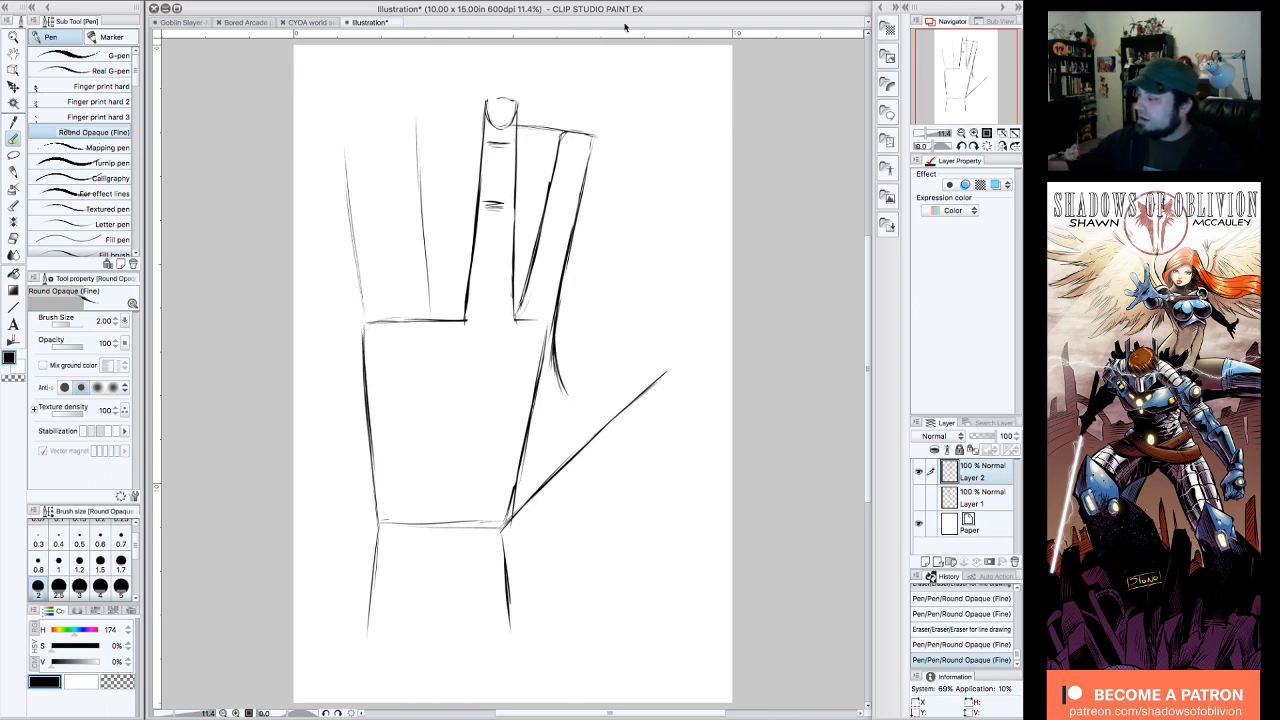
Step: Add creases at the index finger's two joints and a U-shaped fingernail at its tip
{"action": "left_click_drag", "start_coordinate": [572, 162], "coordinate": [544, 264]}
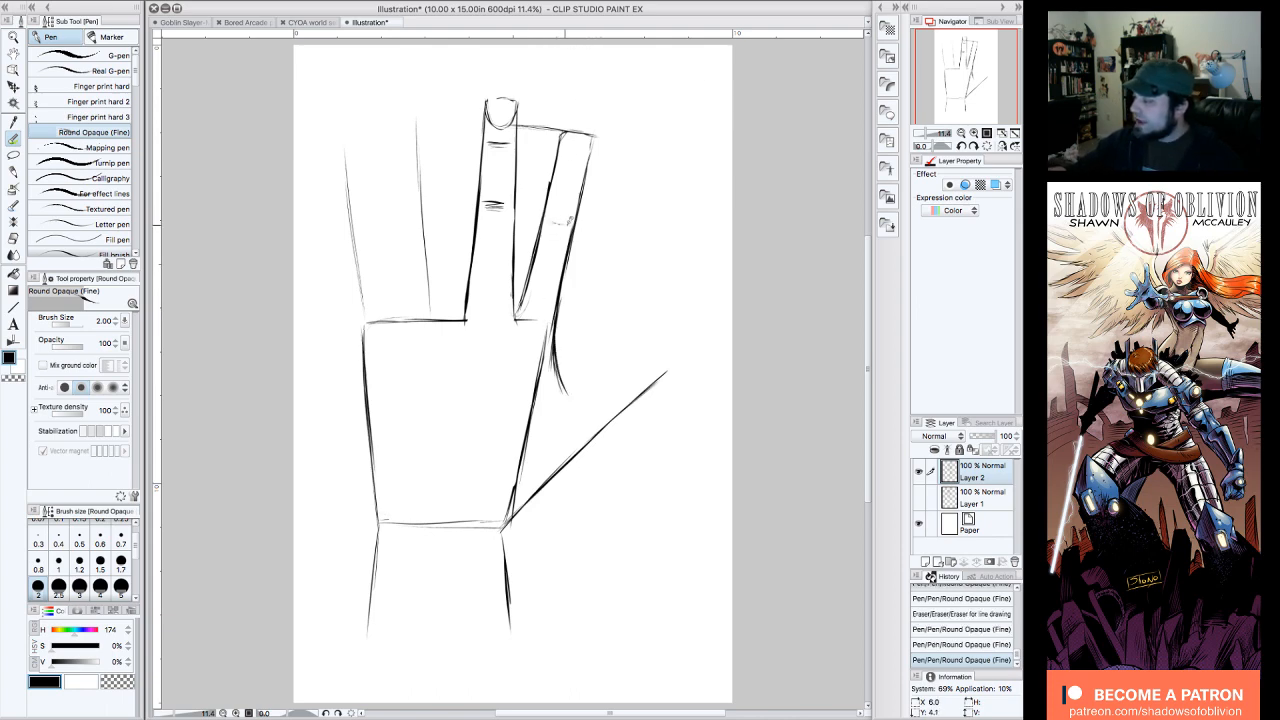
{"action": "left_click_drag", "start_coordinate": [552, 219], "coordinate": [568, 223]}
{"action": "mouse_move", "coordinate": [561, 174]}
{"action": "left_mouse_down"}
{"action": "mouse_move", "coordinate": [577, 170]}
{"action": "mouse_move", "coordinate": [576, 139]}
{"action": "mouse_move", "coordinate": [586, 153]}
{"action": "mouse_move", "coordinate": [593, 140]}
{"action": "mouse_move", "coordinate": [569, 151]}
{"action": "mouse_move", "coordinate": [593, 139]}
{"action": "mouse_move", "coordinate": [573, 154]}
{"action": "left_mouse_up"}
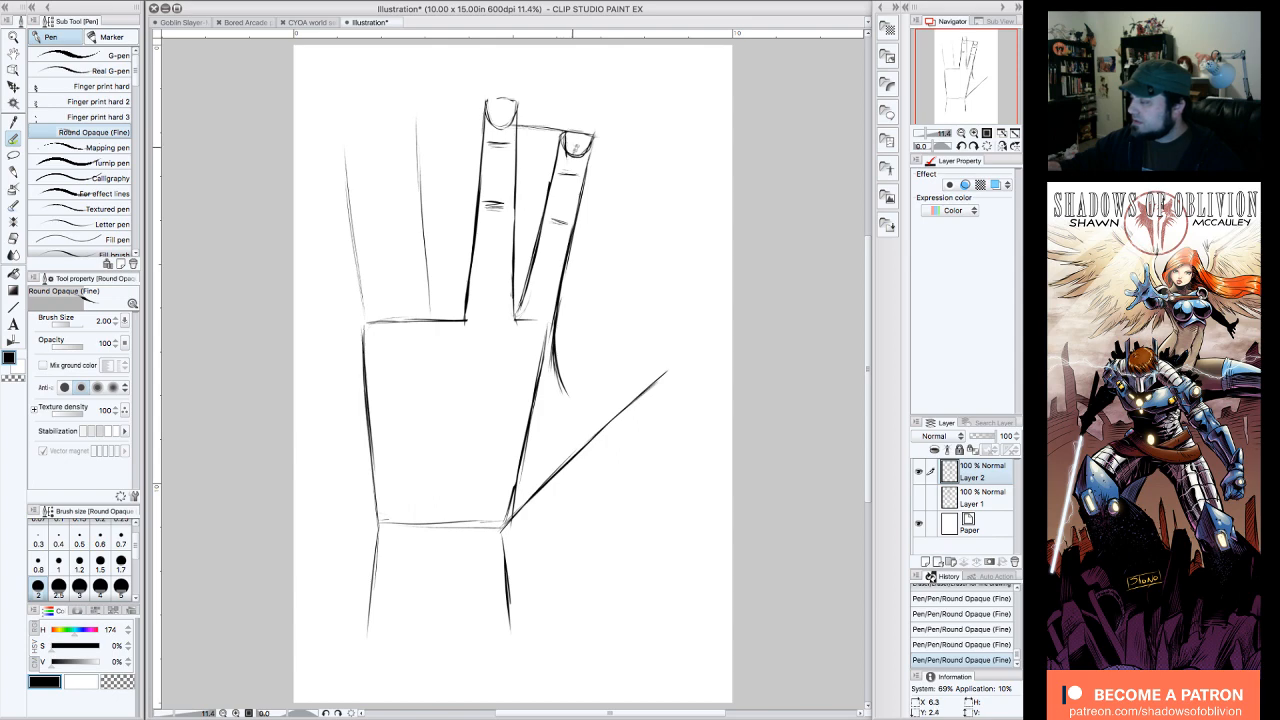
Step: Redraw the index finger's left side as one clean line meeting the middle finger's base, and erase the palm lines beneath the index finger
{"action": "left_click_drag", "start_coordinate": [544, 214], "coordinate": [518, 305]}
{"action": "mouse_move", "coordinate": [533, 248]}
{"action": "left_mouse_down"}
{"action": "mouse_move", "coordinate": [515, 315]}
{"action": "mouse_move", "coordinate": [529, 258]}
{"action": "left_mouse_up"}
{"action": "mouse_move", "coordinate": [560, 174]}
{"action": "left_mouse_down"}
{"action": "mouse_move", "coordinate": [549, 168]}
{"action": "mouse_move", "coordinate": [527, 273]}
{"action": "left_mouse_up"}
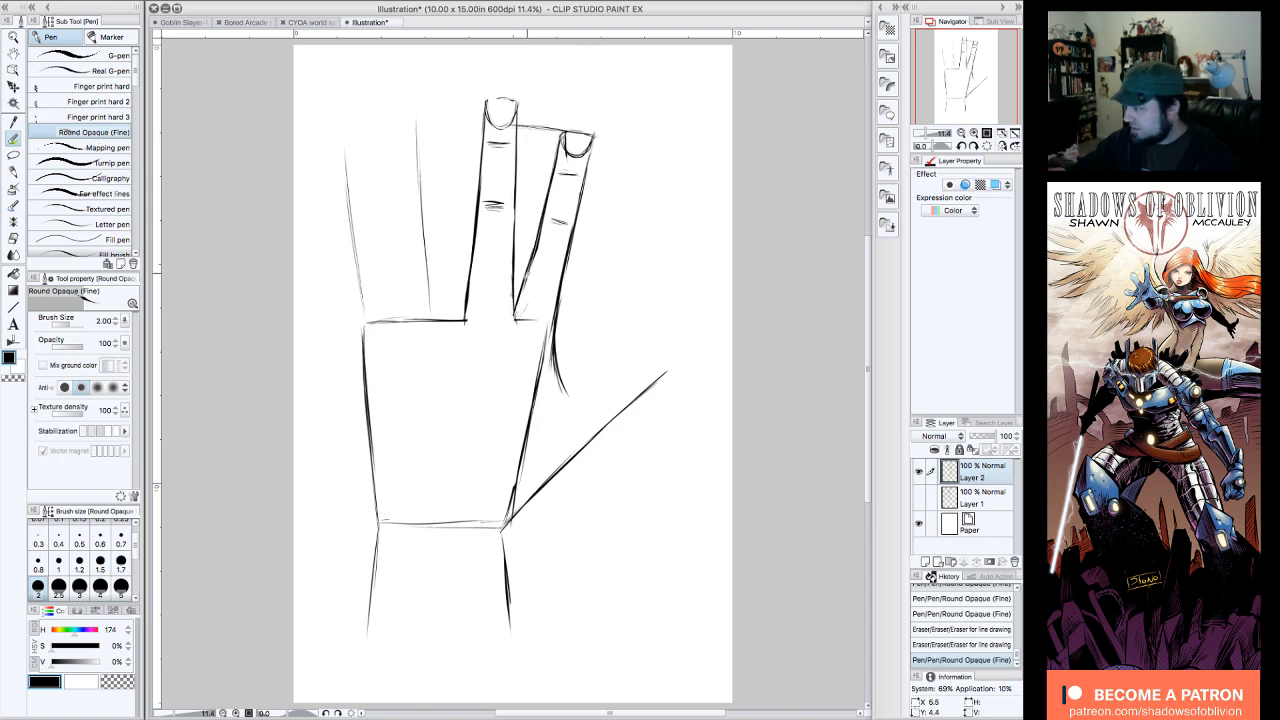
{"action": "left_click_drag", "start_coordinate": [552, 212], "coordinate": [529, 288]}
{"action": "mouse_move", "coordinate": [547, 207]}
{"action": "left_mouse_down"}
{"action": "mouse_move", "coordinate": [517, 309]}
{"action": "mouse_move", "coordinate": [537, 383]}
{"action": "left_mouse_up"}
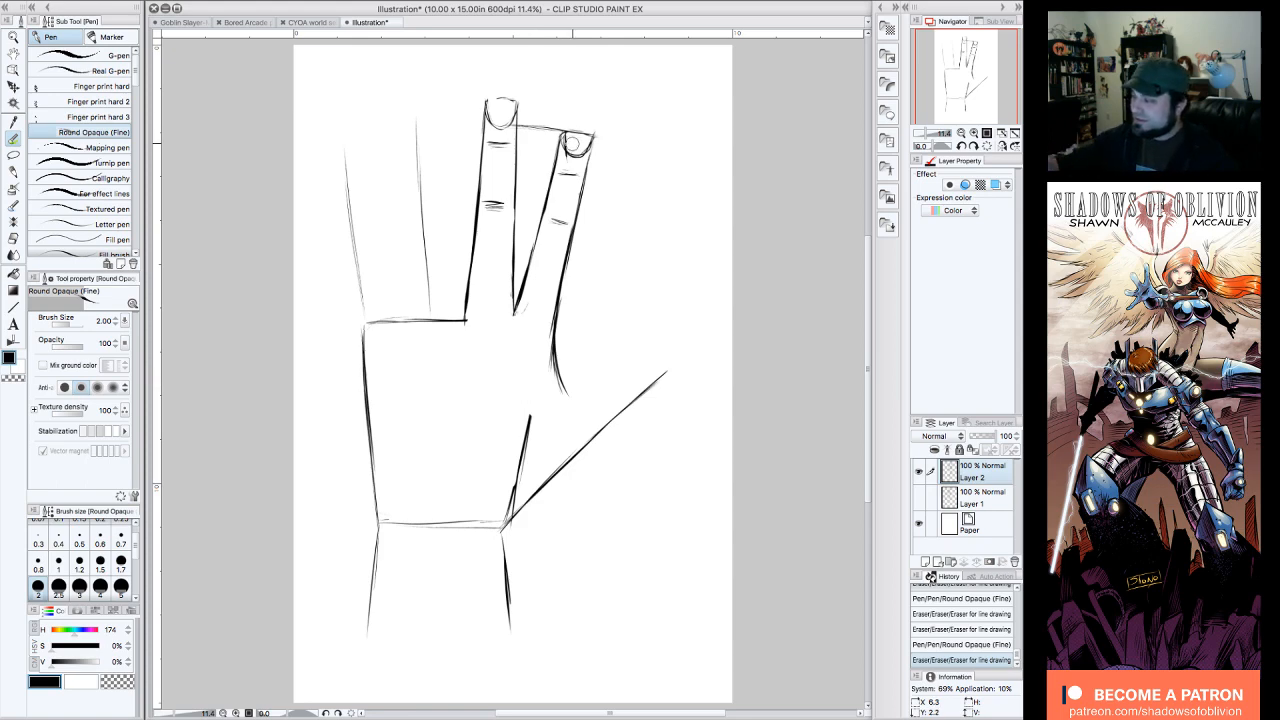
Step: Clean up the index fingernail and fingertip outline, and erase the stray marks where the index and middle fingers meet
{"action": "left_click_drag", "start_coordinate": [570, 141], "coordinate": [571, 146]}
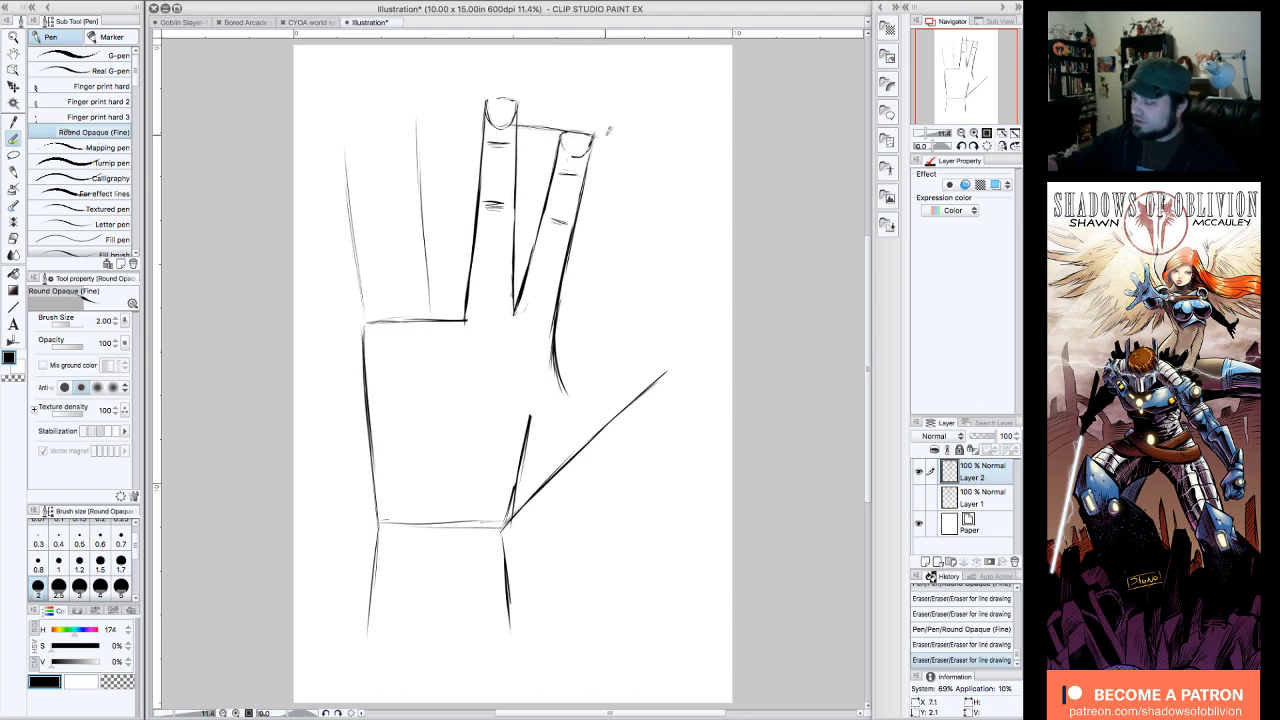
{"action": "left_click_drag", "start_coordinate": [568, 131], "coordinate": [570, 135]}
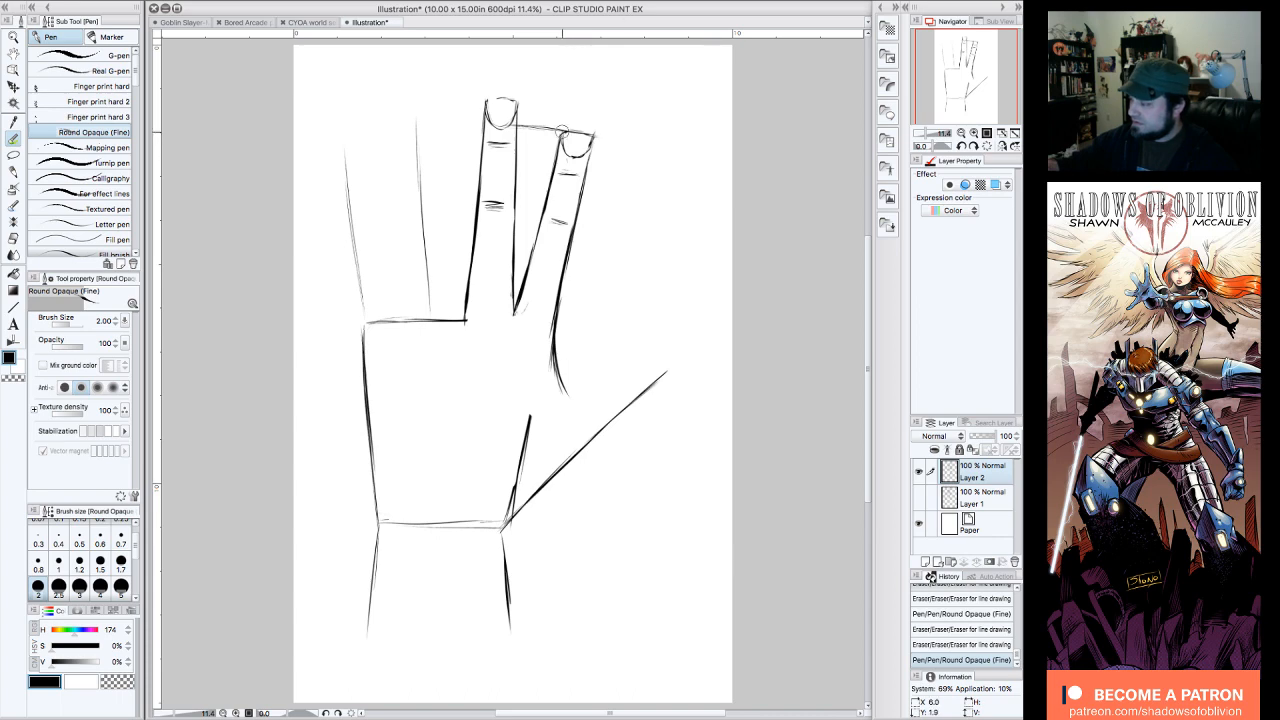
{"action": "left_click_drag", "start_coordinate": [592, 124], "coordinate": [594, 130]}
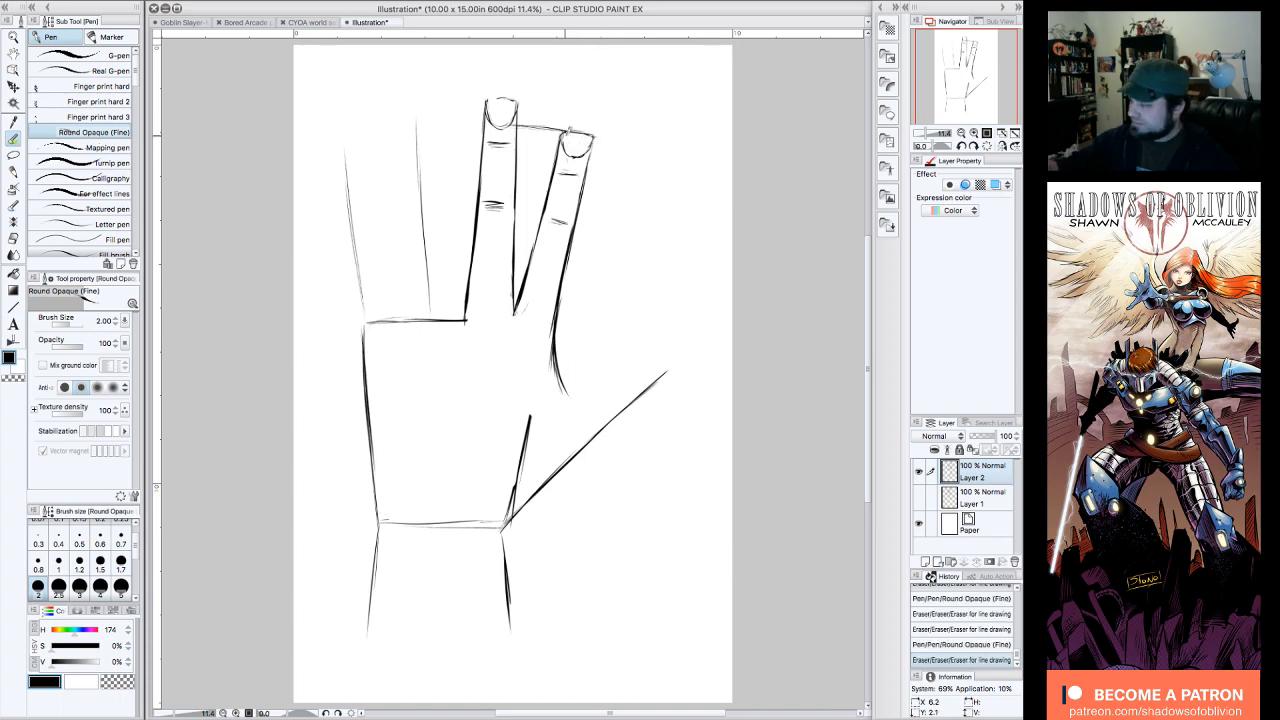
{"action": "left_click_drag", "start_coordinate": [568, 130], "coordinate": [572, 140]}
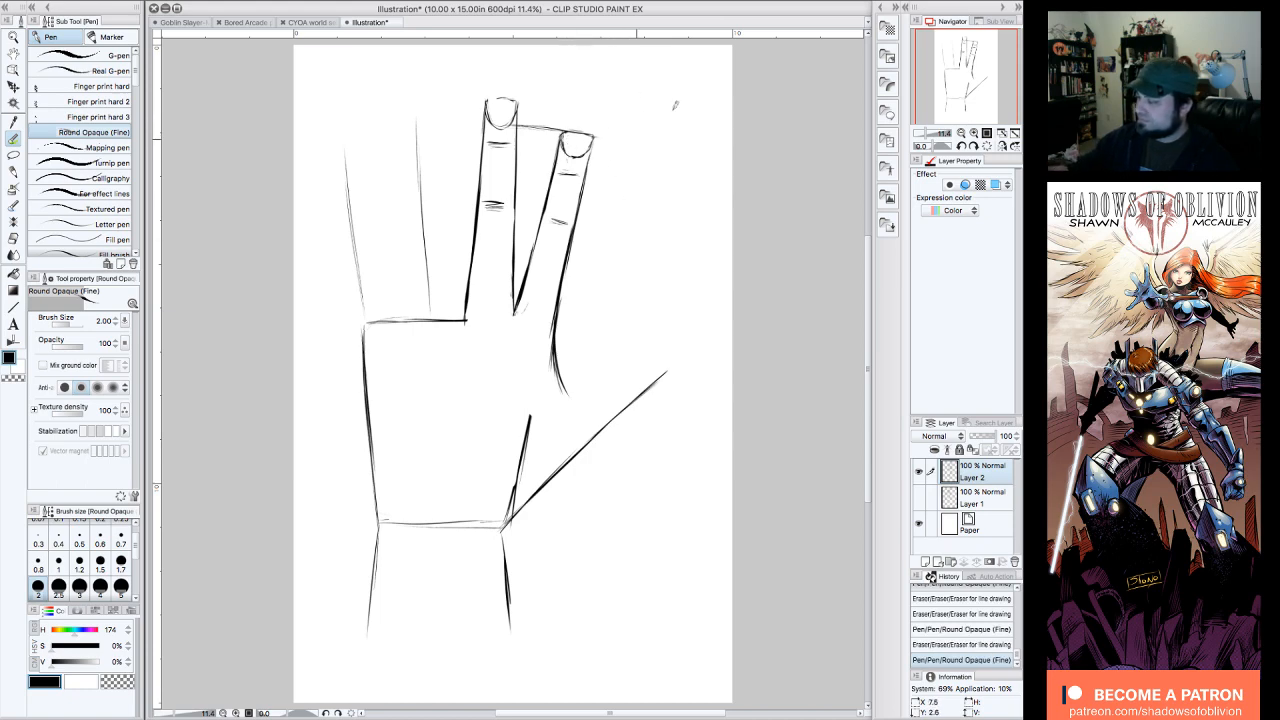
{"action": "mouse_move", "coordinate": [520, 315]}
{"action": "left_mouse_down"}
{"action": "mouse_move", "coordinate": [568, 312]}
{"action": "mouse_move", "coordinate": [571, 299]}
{"action": "mouse_move", "coordinate": [567, 339]}
{"action": "mouse_move", "coordinate": [571, 305]}
{"action": "mouse_move", "coordinate": [549, 285]}
{"action": "mouse_move", "coordinate": [548, 366]}
{"action": "left_mouse_up"}
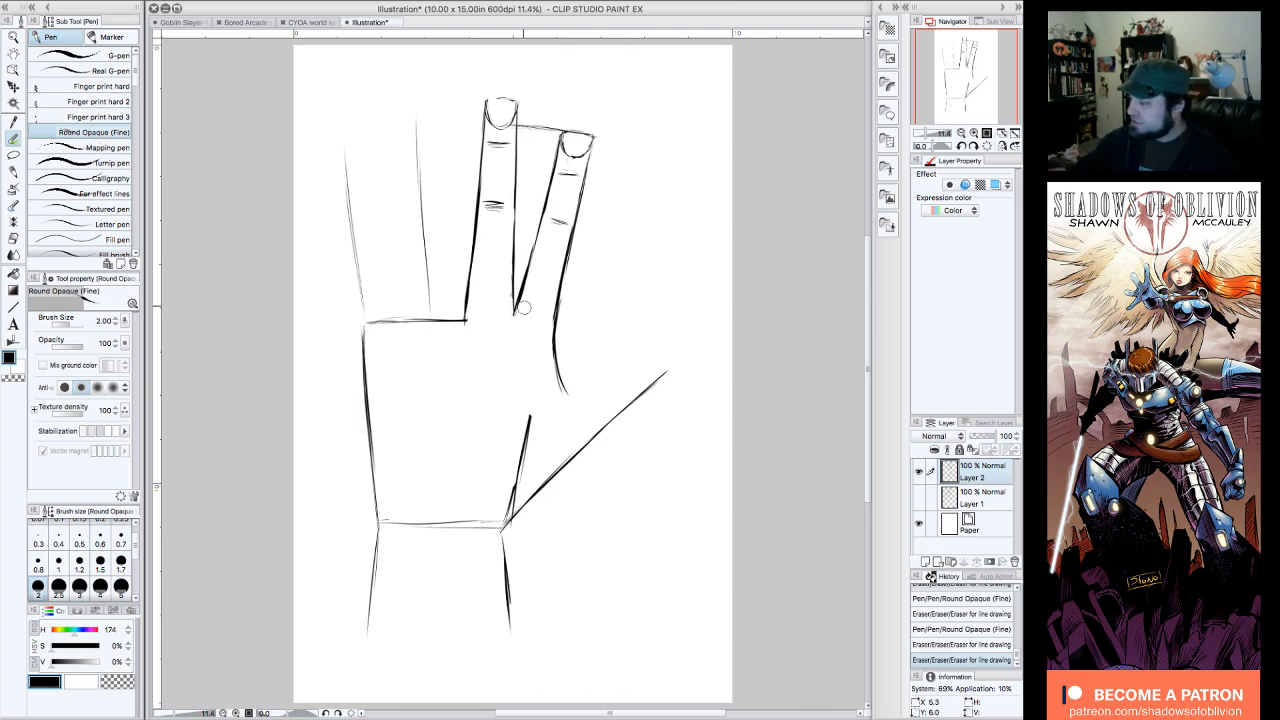
{"action": "left_click_drag", "start_coordinate": [508, 276], "coordinate": [512, 302]}
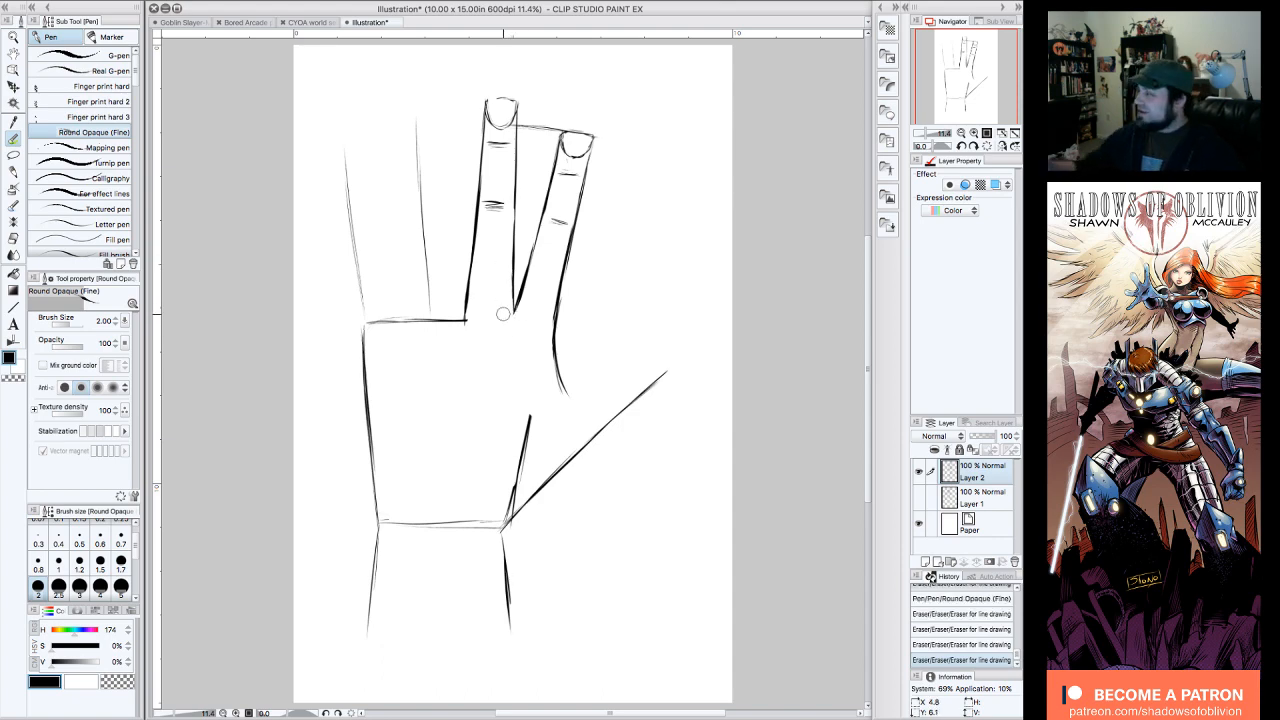
Step: Block in the ring finger under a tip guide line left of the middle finger, and round the gap between the two fingers' bases
{"action": "left_click_drag", "start_coordinate": [573, 267], "coordinate": [587, 272]}
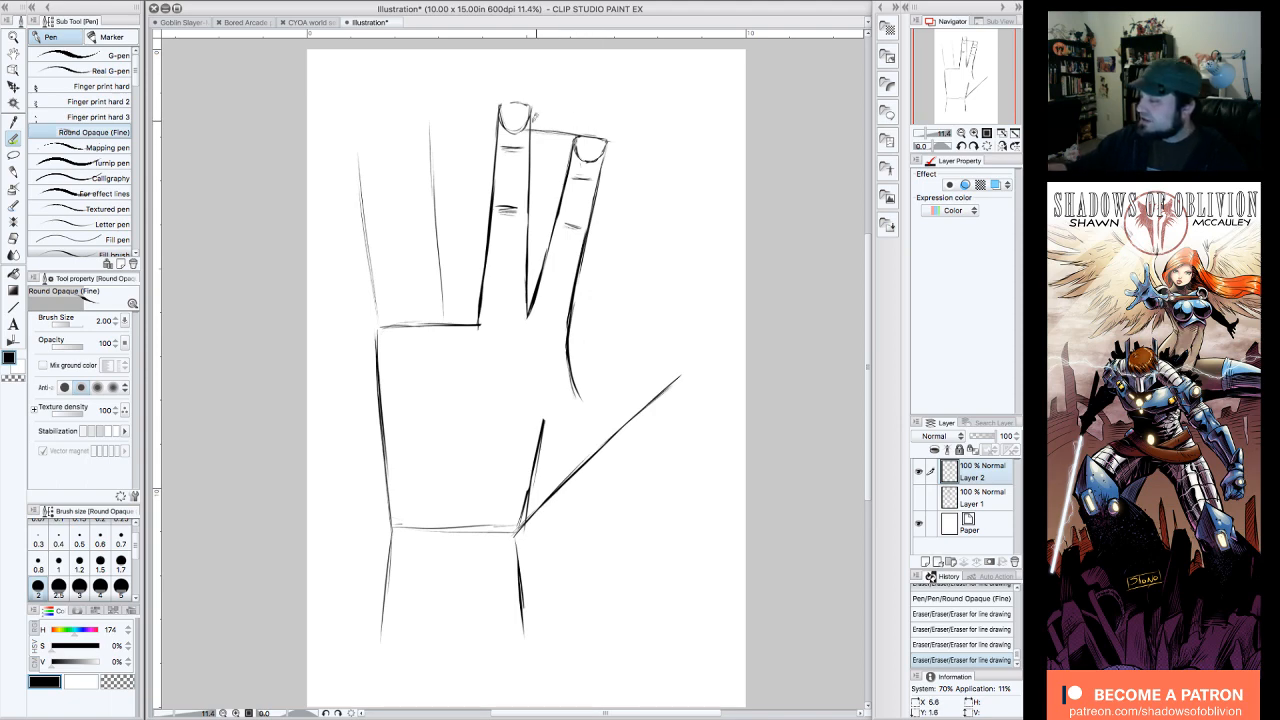
{"action": "mouse_move", "coordinate": [494, 113]}
{"action": "left_mouse_down"}
{"action": "mouse_move", "coordinate": [494, 135]}
{"action": "mouse_move", "coordinate": [427, 133]}
{"action": "mouse_move", "coordinate": [476, 128]}
{"action": "mouse_move", "coordinate": [450, 129]}
{"action": "mouse_move", "coordinate": [479, 322]}
{"action": "left_mouse_up"}
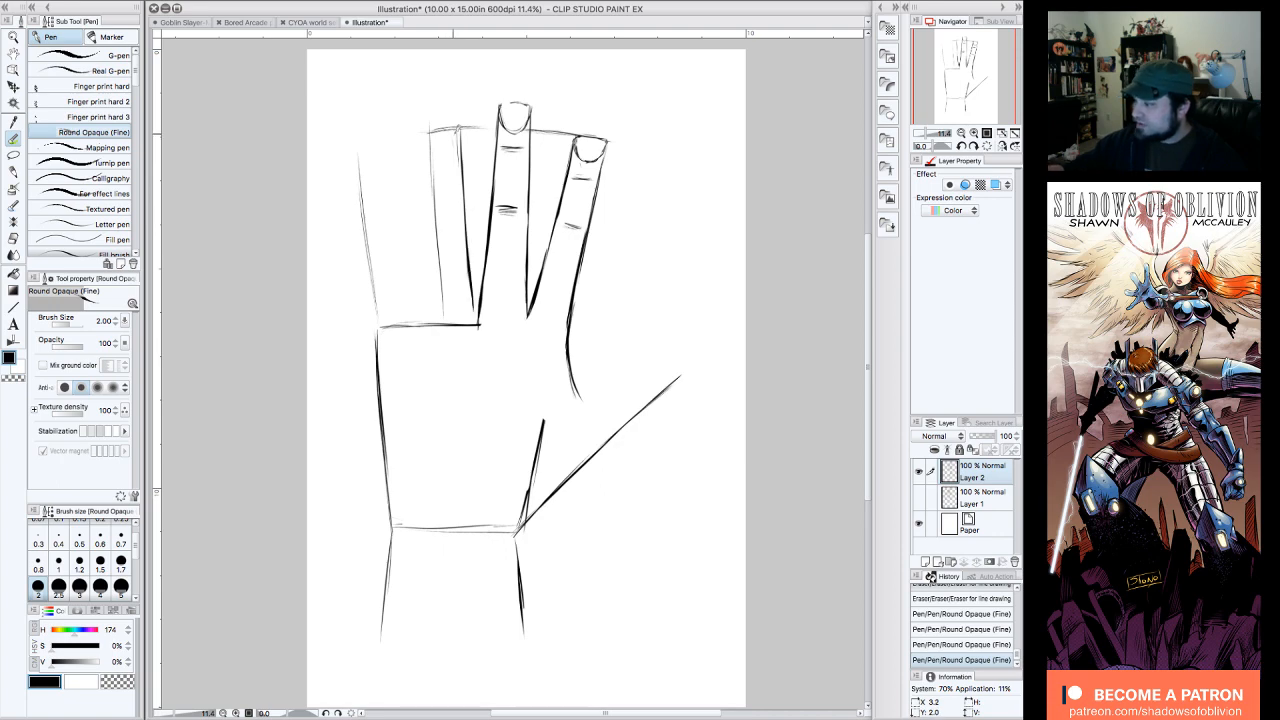
{"action": "left_click_drag", "start_coordinate": [437, 126], "coordinate": [432, 197]}
{"action": "mouse_move", "coordinate": [479, 310]}
{"action": "left_mouse_down"}
{"action": "mouse_move", "coordinate": [455, 250]}
{"action": "mouse_move", "coordinate": [471, 301]}
{"action": "left_mouse_up"}
{"action": "left_click_drag", "start_coordinate": [460, 212], "coordinate": [471, 296]}
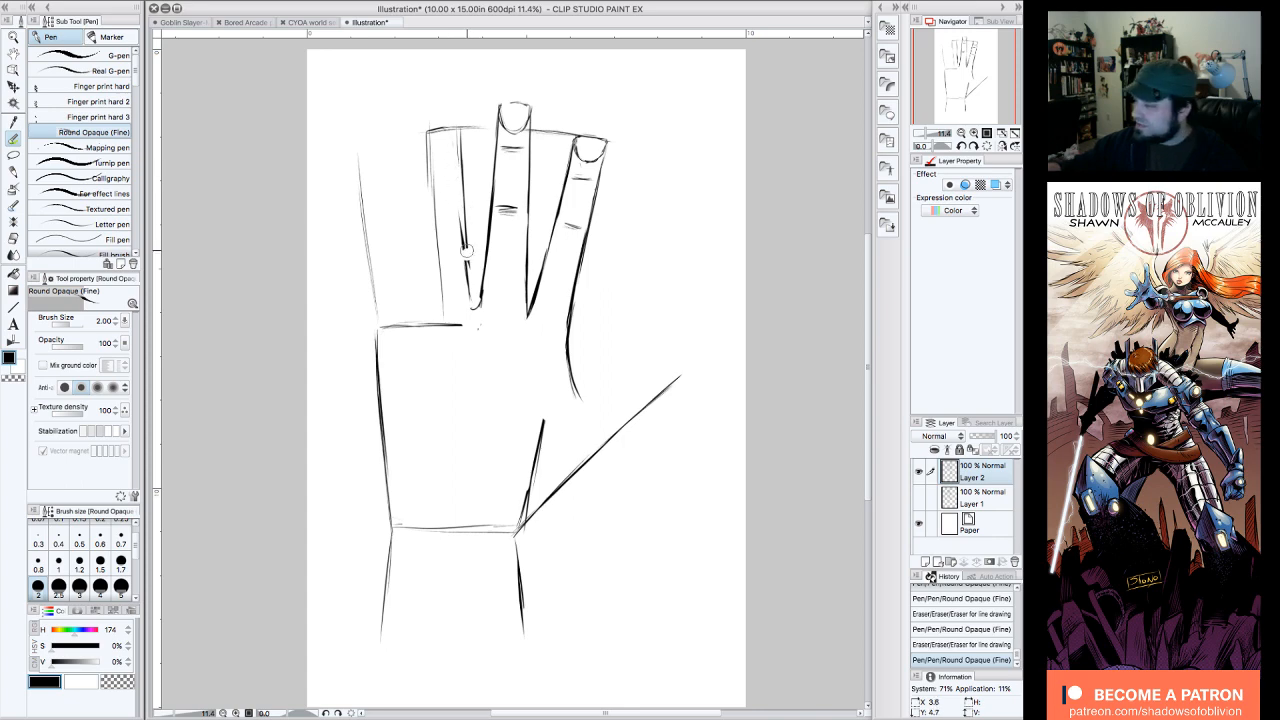
Step: Erase the ring finger's sides and redraw it leaning farther outward, with a rounded tip and its left side curving into the palm line
{"action": "mouse_move", "coordinate": [467, 252]}
{"action": "left_mouse_down"}
{"action": "mouse_move", "coordinate": [456, 137]}
{"action": "mouse_move", "coordinate": [424, 131]}
{"action": "mouse_move", "coordinate": [440, 303]}
{"action": "mouse_move", "coordinate": [459, 215]}
{"action": "mouse_move", "coordinate": [441, 132]}
{"action": "left_mouse_up"}
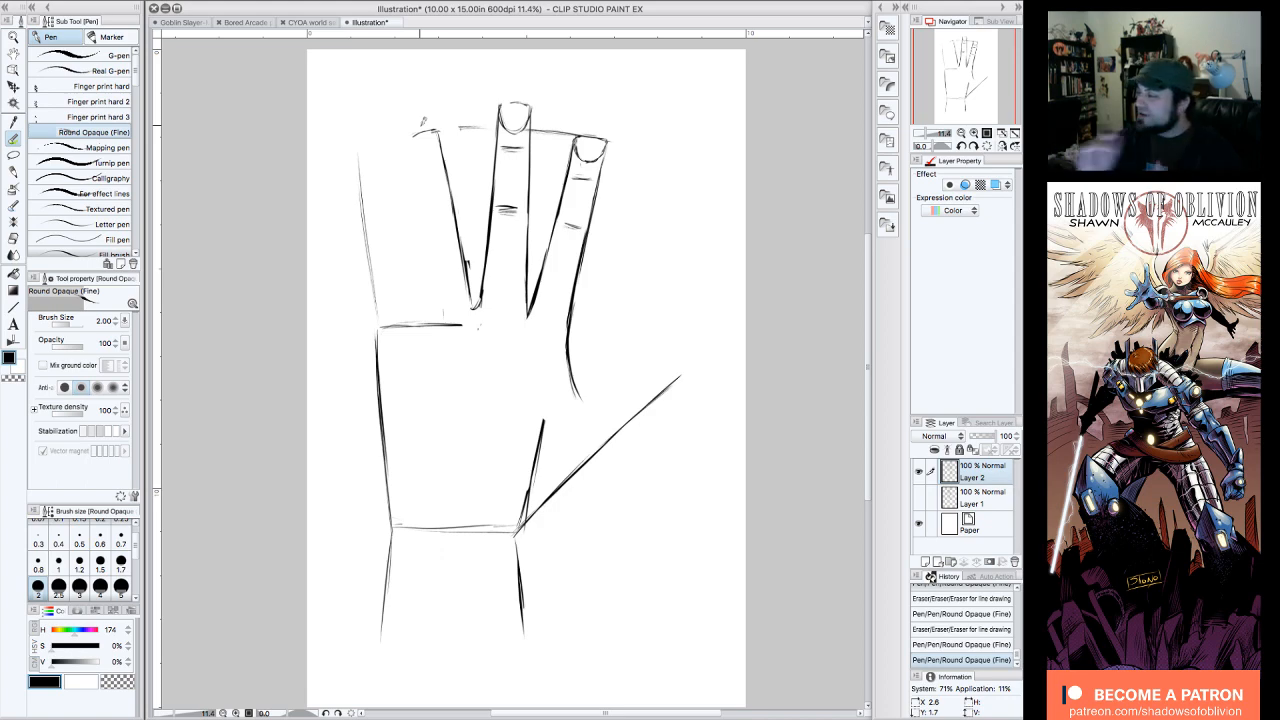
{"action": "mouse_move", "coordinate": [412, 140]}
{"action": "left_mouse_down"}
{"action": "mouse_move", "coordinate": [414, 127]}
{"action": "mouse_move", "coordinate": [434, 298]}
{"action": "left_mouse_up"}
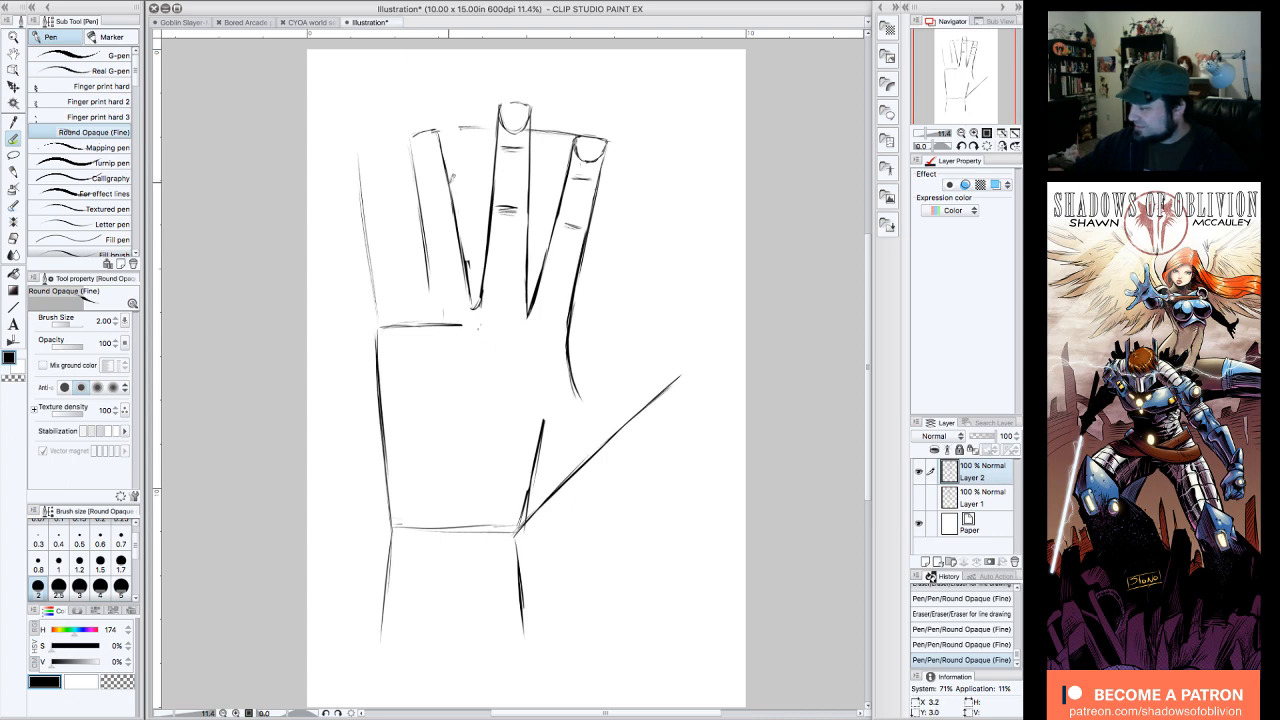
{"action": "mouse_move", "coordinate": [462, 250]}
{"action": "left_mouse_down"}
{"action": "mouse_move", "coordinate": [472, 304]}
{"action": "mouse_move", "coordinate": [485, 296]}
{"action": "left_mouse_up"}
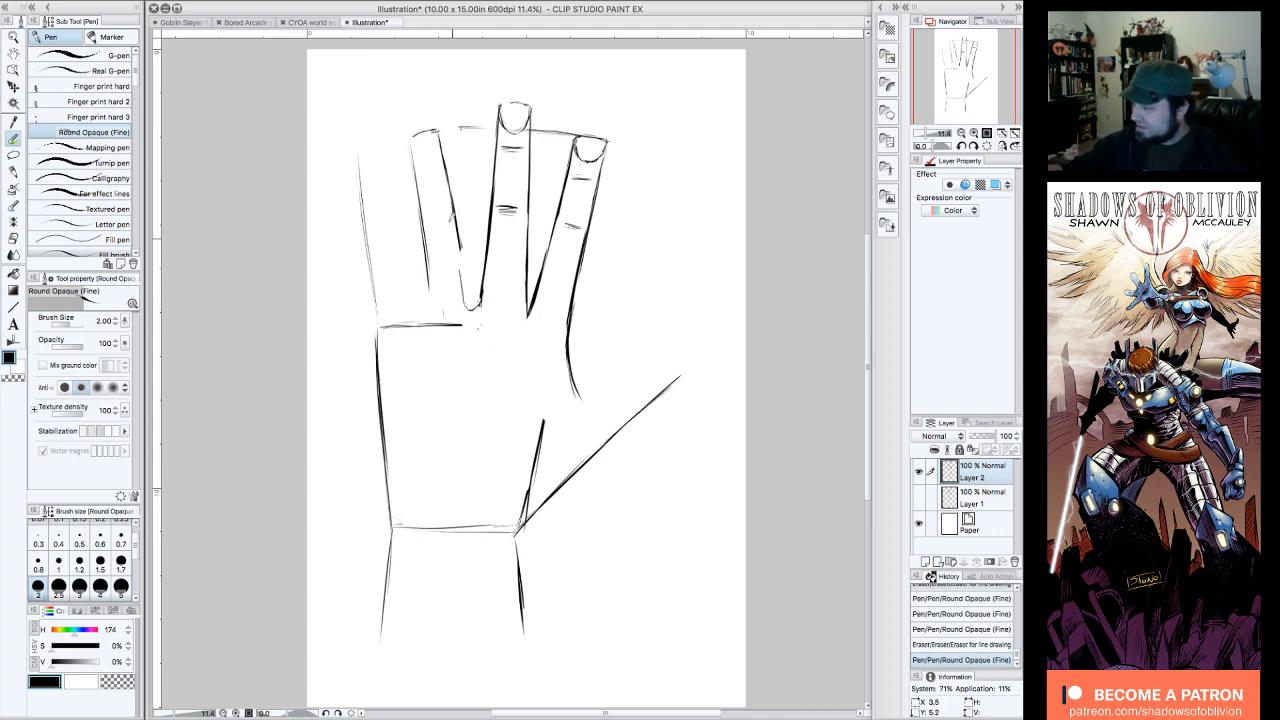
{"action": "mouse_move", "coordinate": [452, 214]}
{"action": "left_mouse_down"}
{"action": "mouse_move", "coordinate": [468, 240]}
{"action": "mouse_move", "coordinate": [432, 142]}
{"action": "mouse_move", "coordinate": [410, 150]}
{"action": "mouse_move", "coordinate": [425, 292]}
{"action": "mouse_move", "coordinate": [456, 248]}
{"action": "mouse_move", "coordinate": [440, 137]}
{"action": "mouse_move", "coordinate": [410, 129]}
{"action": "mouse_move", "coordinate": [411, 325]}
{"action": "left_mouse_up"}
{"action": "left_click_drag", "start_coordinate": [421, 282], "coordinate": [419, 311]}
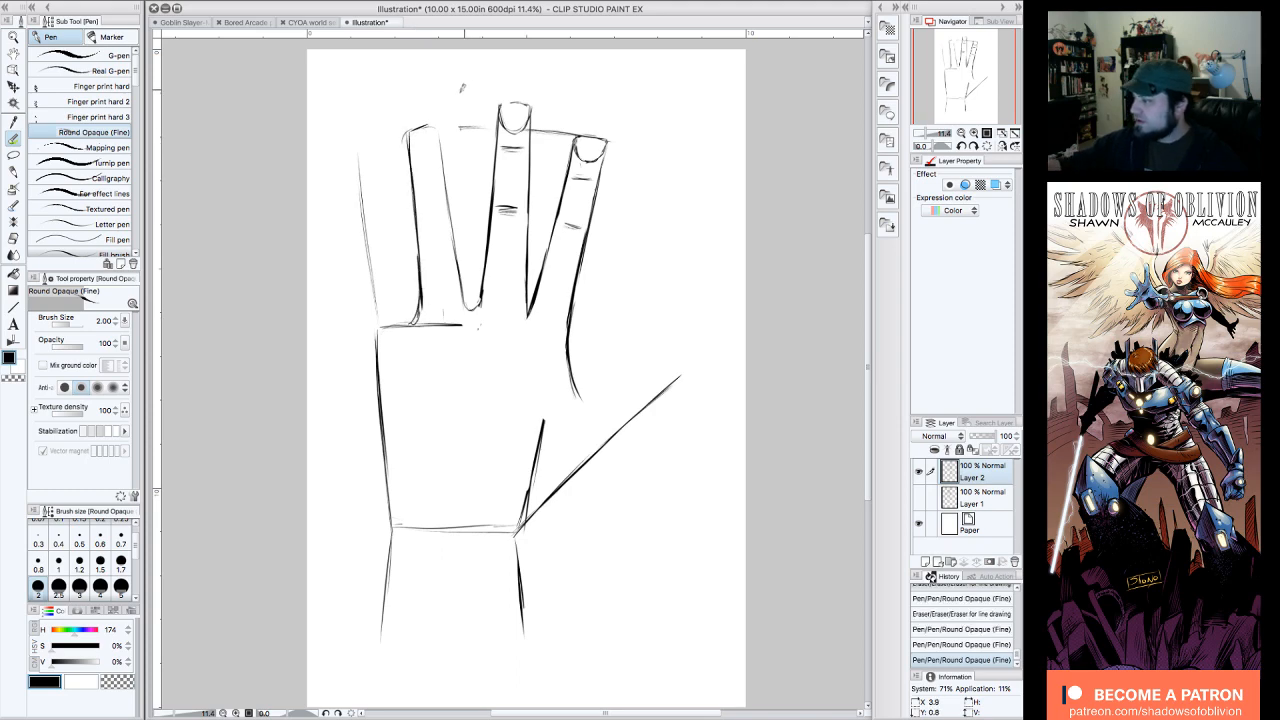
Step: Darken the ring finger's sides, add its joint creases and fingernail, and erase the palm line beneath it
{"action": "left_click_drag", "start_coordinate": [445, 194], "coordinate": [465, 302]}
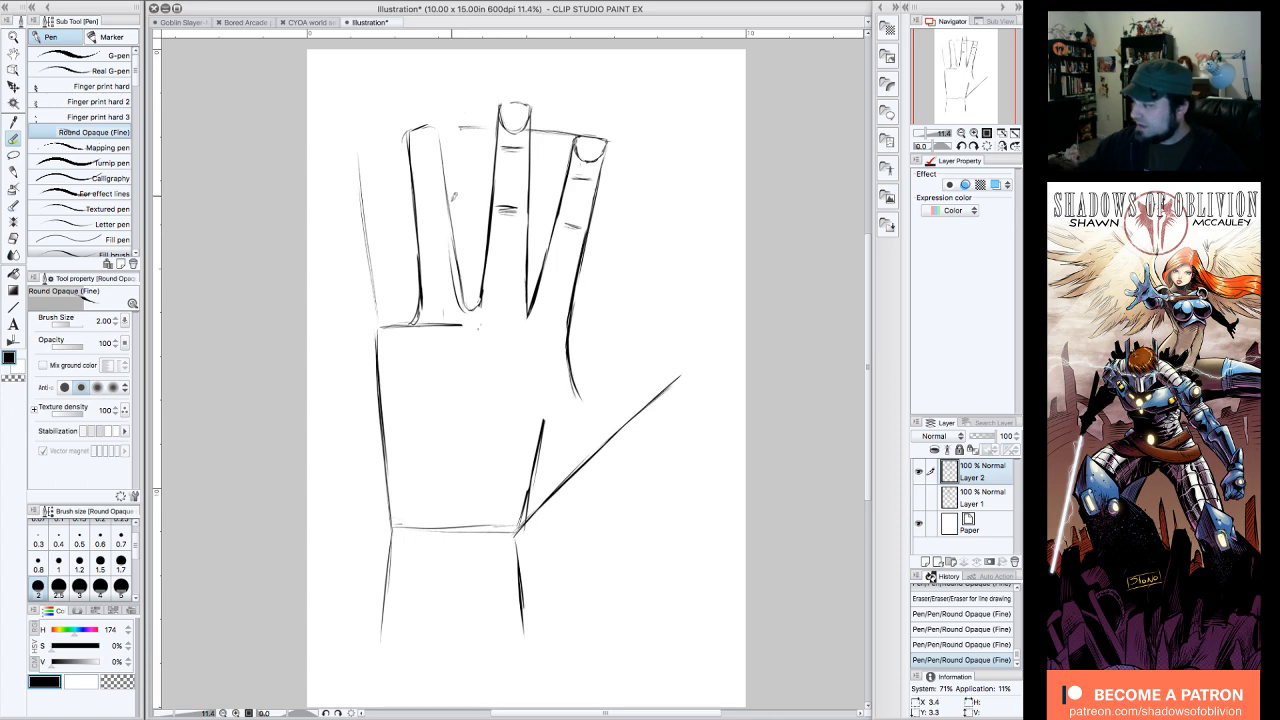
{"action": "left_click_drag", "start_coordinate": [420, 220], "coordinate": [436, 223]}
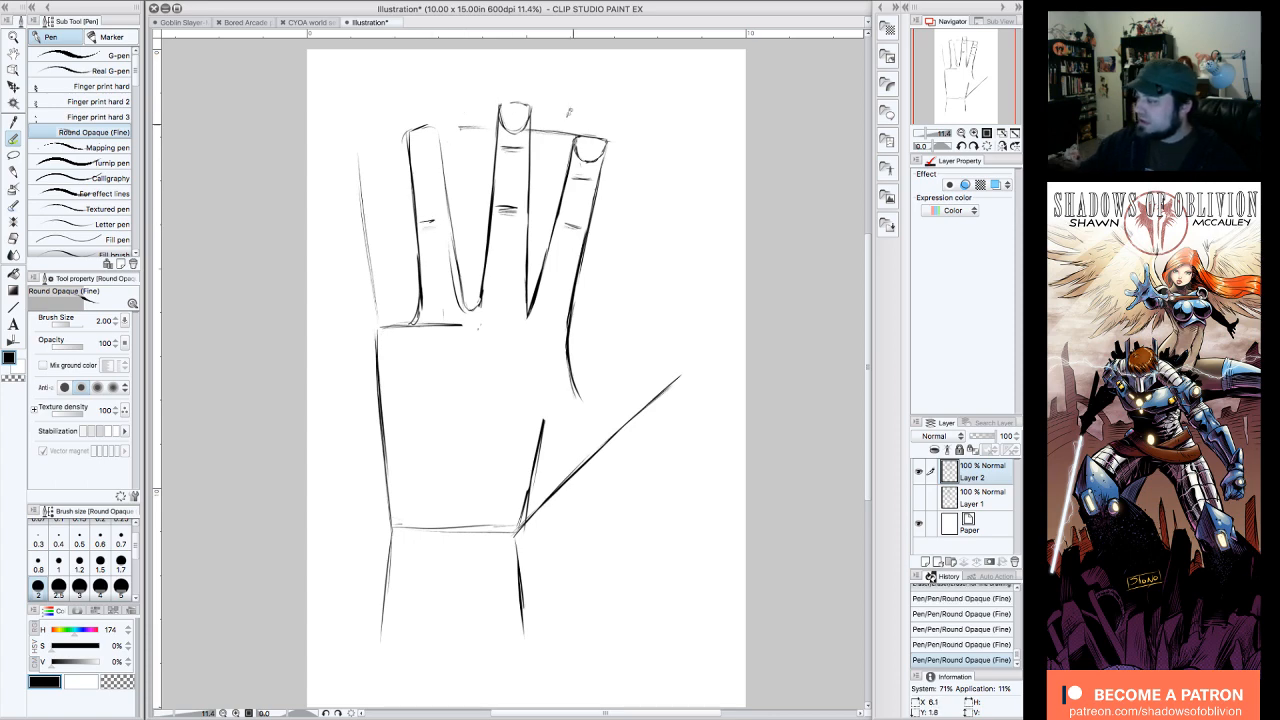
{"action": "mouse_move", "coordinate": [418, 164]}
{"action": "left_mouse_down"}
{"action": "mouse_move", "coordinate": [437, 128]}
{"action": "mouse_move", "coordinate": [429, 149]}
{"action": "mouse_move", "coordinate": [436, 130]}
{"action": "mouse_move", "coordinate": [410, 138]}
{"action": "mouse_move", "coordinate": [438, 120]}
{"action": "mouse_move", "coordinate": [424, 128]}
{"action": "left_mouse_up"}
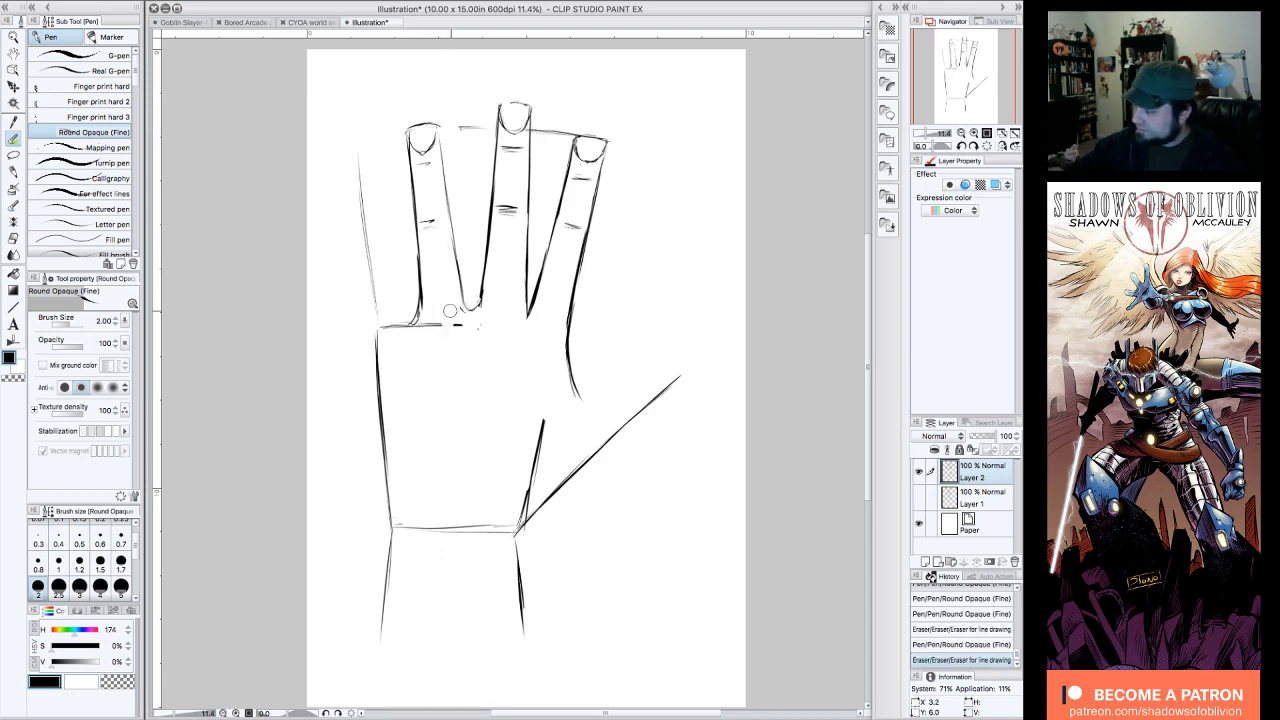
{"action": "left_click_drag", "start_coordinate": [424, 334], "coordinate": [425, 326]}
{"action": "mouse_move", "coordinate": [432, 136]}
{"action": "left_mouse_down"}
{"action": "mouse_move", "coordinate": [441, 126]}
{"action": "mouse_move", "coordinate": [470, 312]}
{"action": "left_mouse_up"}
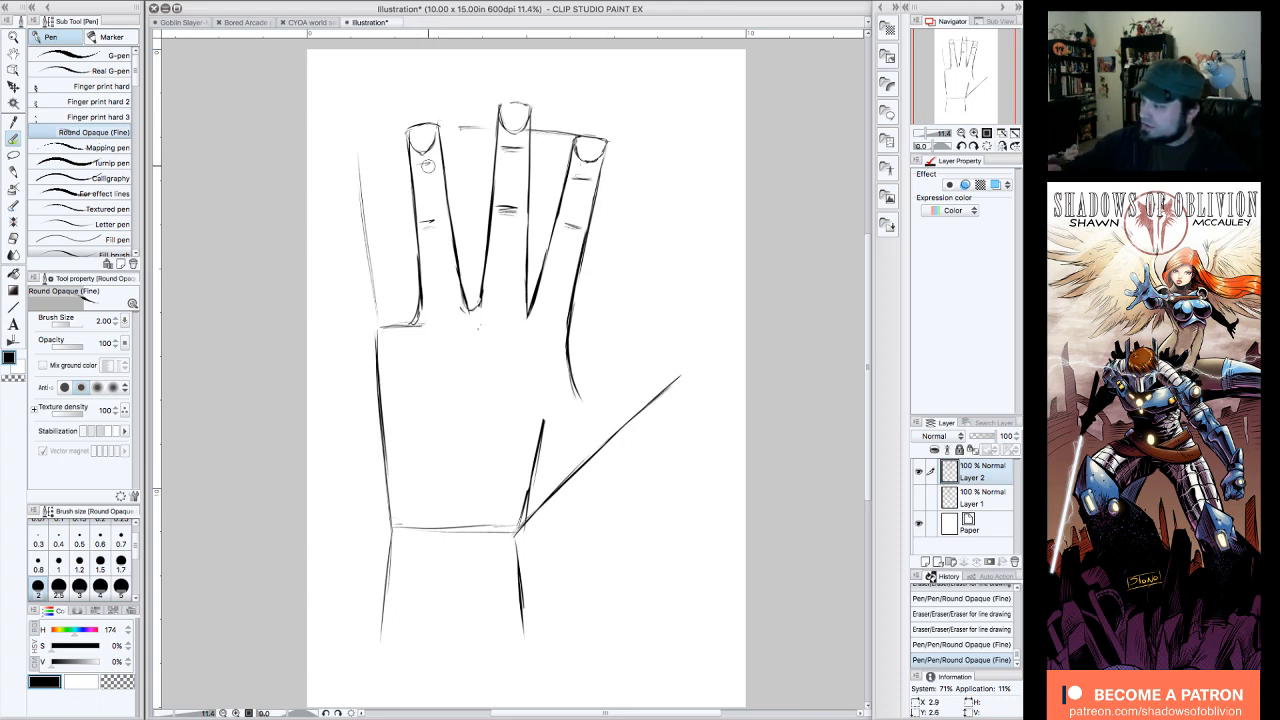
{"action": "left_click_drag", "start_coordinate": [429, 164], "coordinate": [440, 166]}
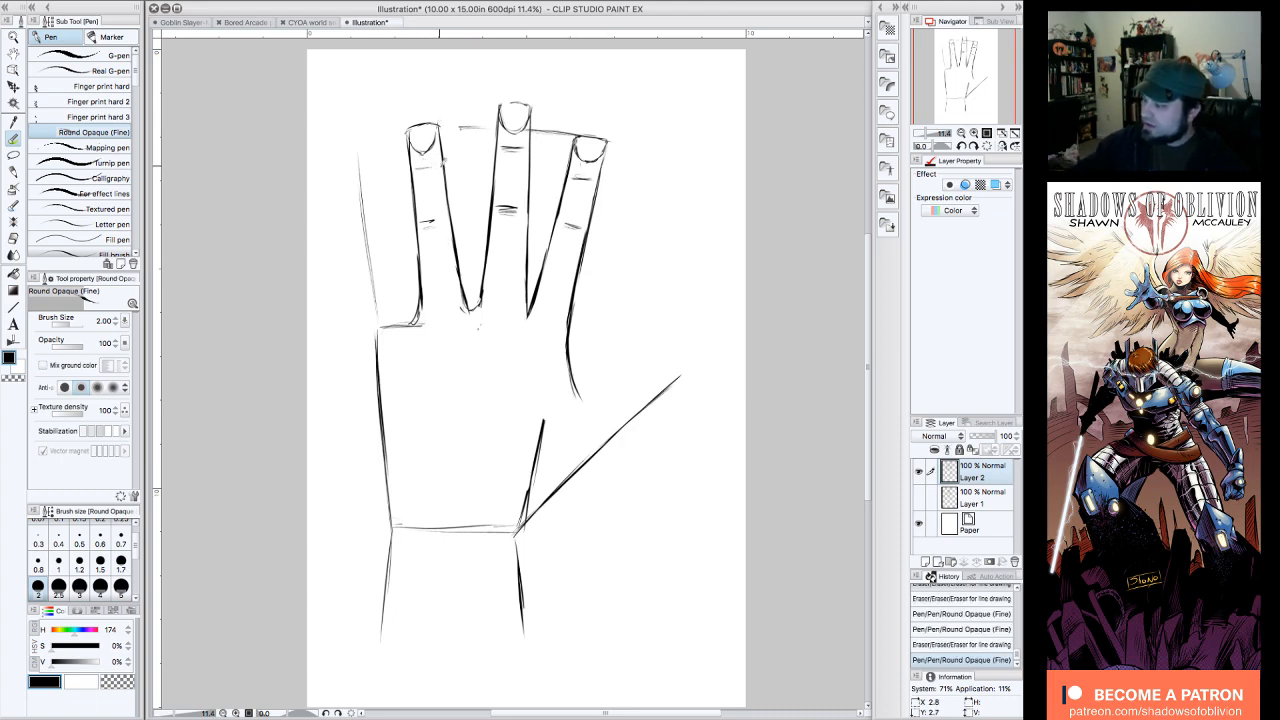
Step: Block in the pinky from a guide at the ring finger's top joint, round its tip, and run its outer side into the palm edge
{"action": "mouse_move", "coordinate": [360, 190]}
{"action": "left_mouse_down"}
{"action": "mouse_move", "coordinate": [404, 174]}
{"action": "mouse_move", "coordinate": [396, 254]}
{"action": "mouse_move", "coordinate": [411, 326]}
{"action": "left_mouse_up"}
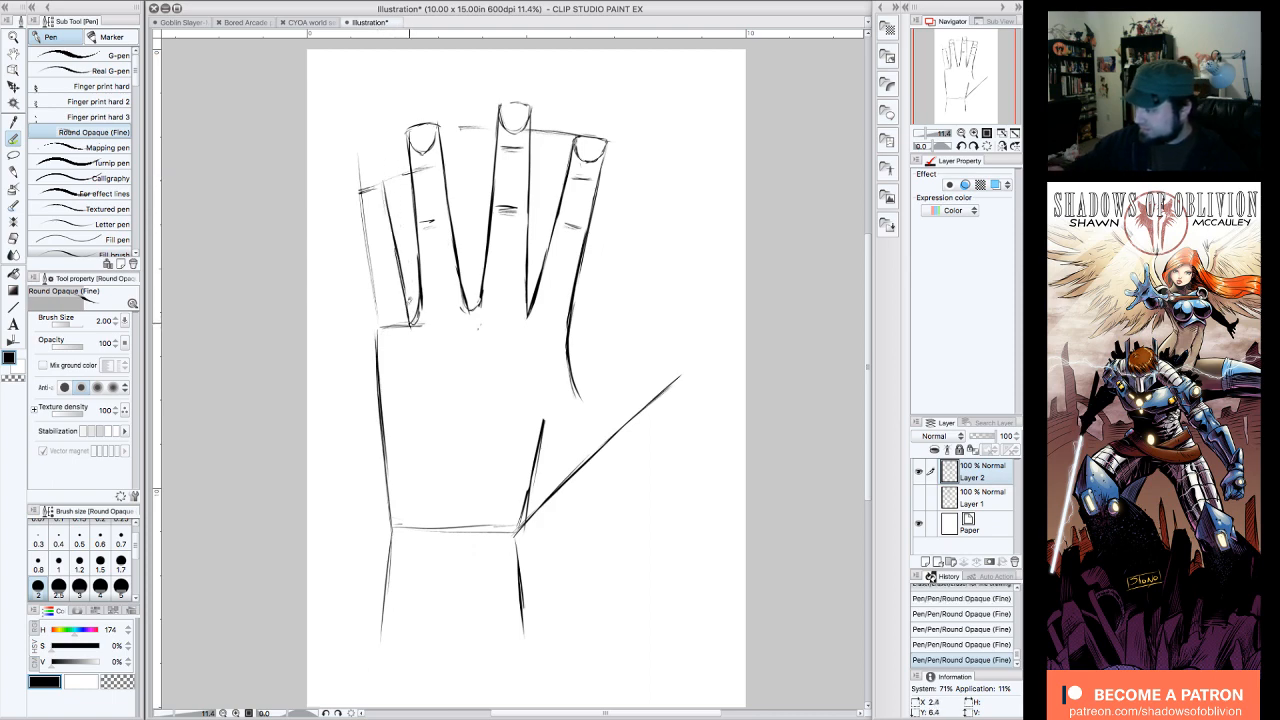
{"action": "left_click_drag", "start_coordinate": [361, 194], "coordinate": [381, 336]}
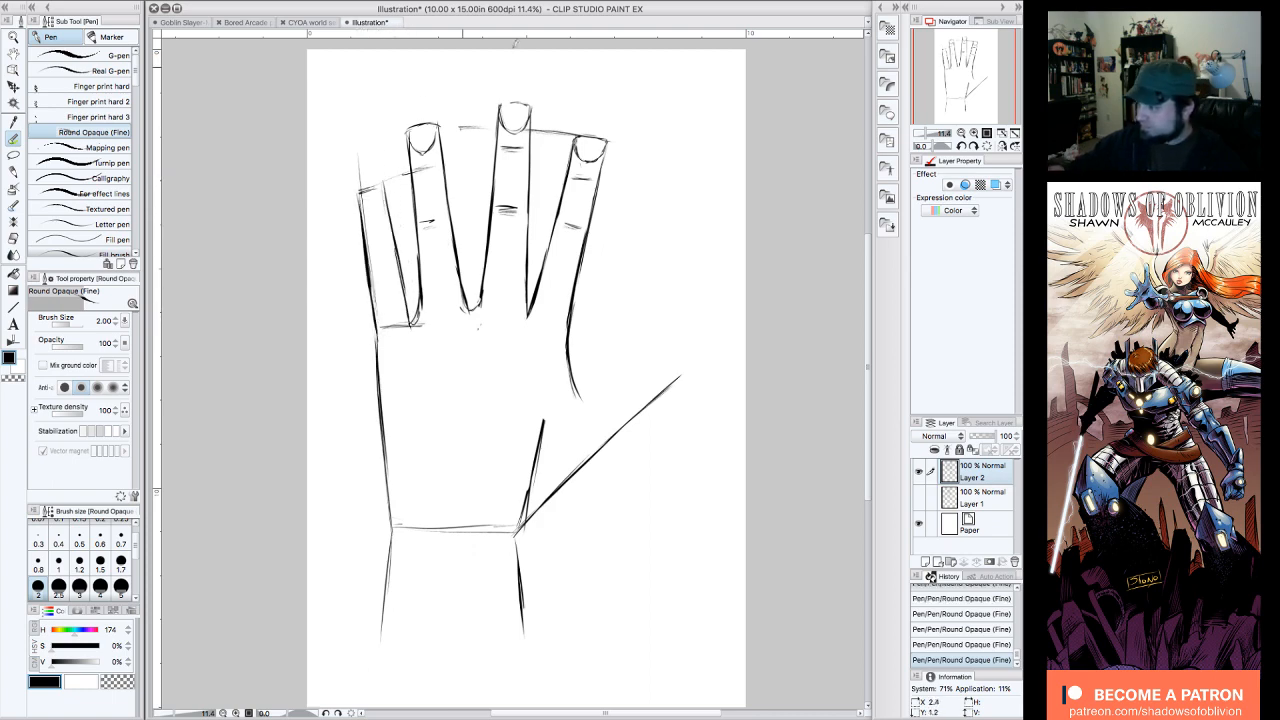
{"action": "left_click_drag", "start_coordinate": [356, 145], "coordinate": [362, 180]}
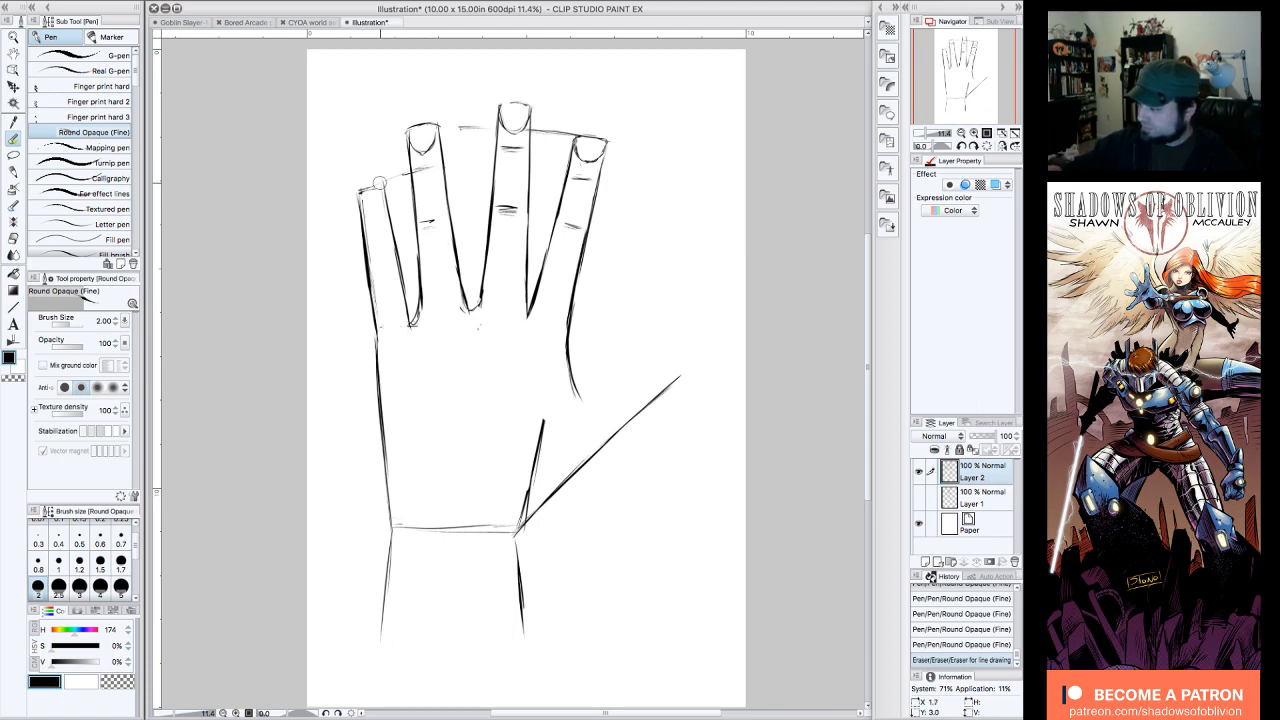
{"action": "left_click_drag", "start_coordinate": [360, 188], "coordinate": [386, 182]}
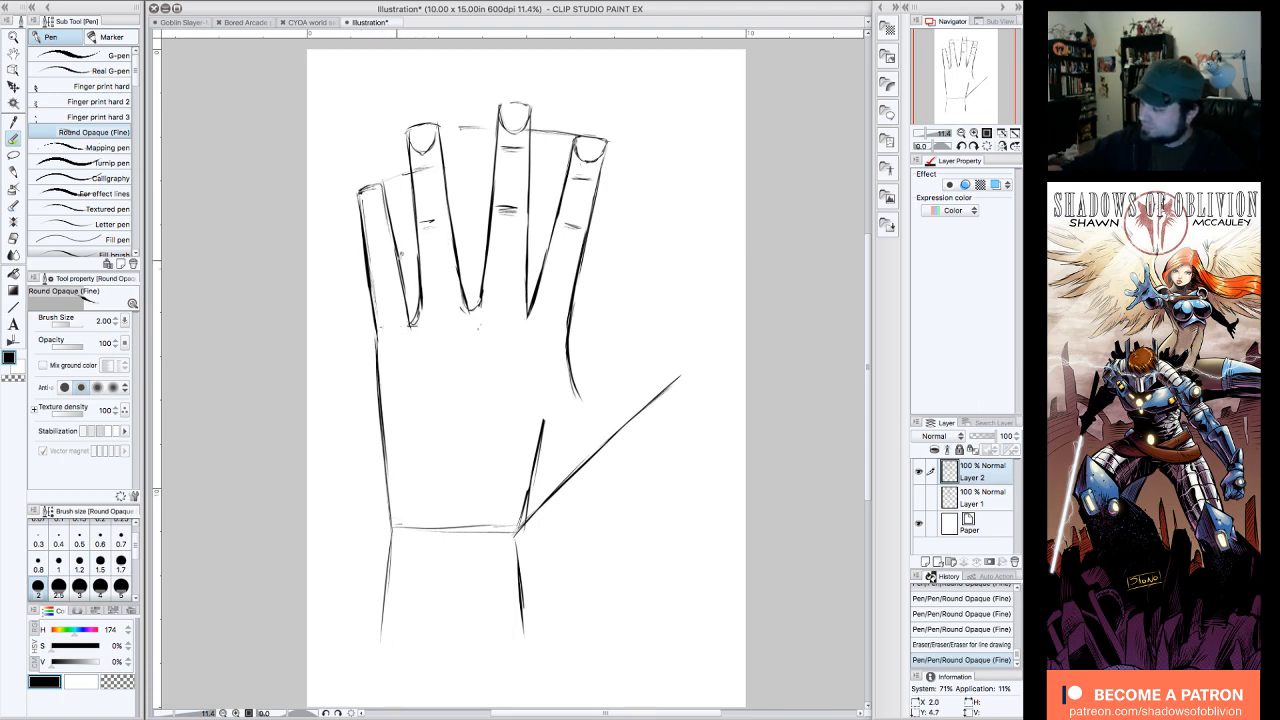
{"action": "left_click_drag", "start_coordinate": [373, 276], "coordinate": [378, 347]}
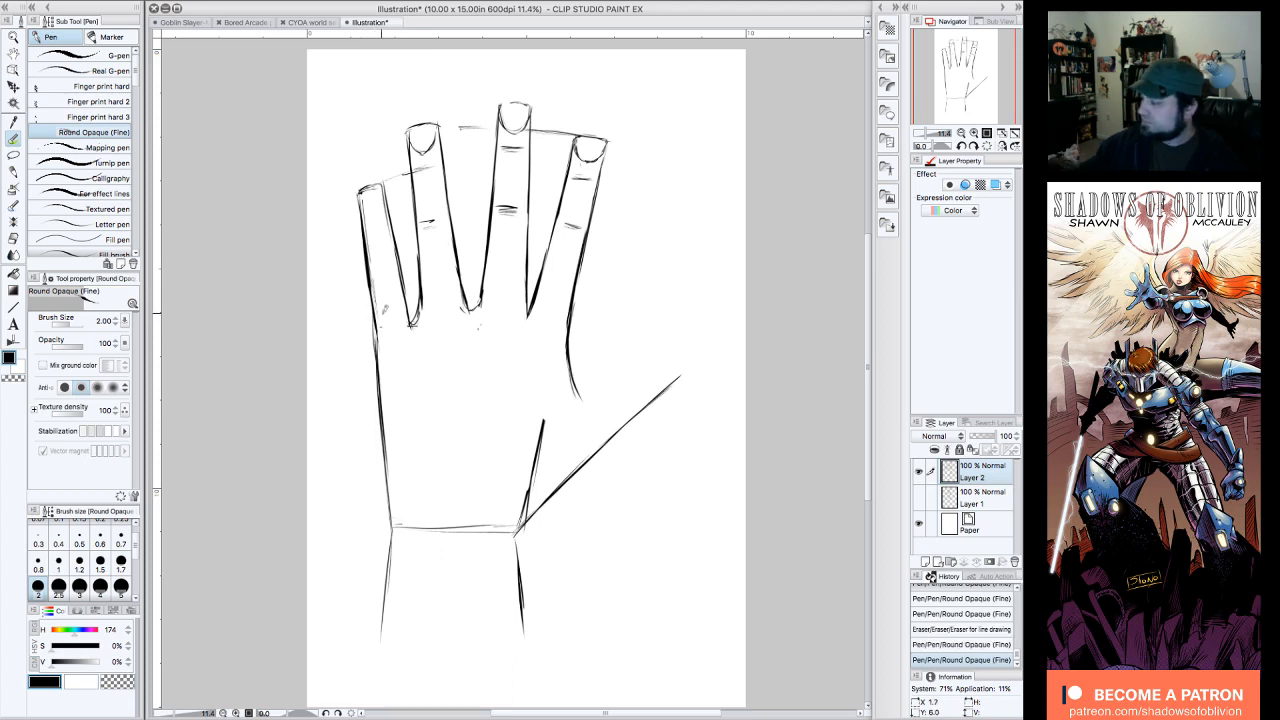
Step: Add the pinky's joint creases and fingernail, and erase leftover guide marks around the pinky and ring finger
{"action": "mouse_move", "coordinate": [396, 240]}
{"action": "left_mouse_down"}
{"action": "mouse_move", "coordinate": [392, 270]}
{"action": "mouse_move", "coordinate": [392, 253]}
{"action": "left_mouse_up"}
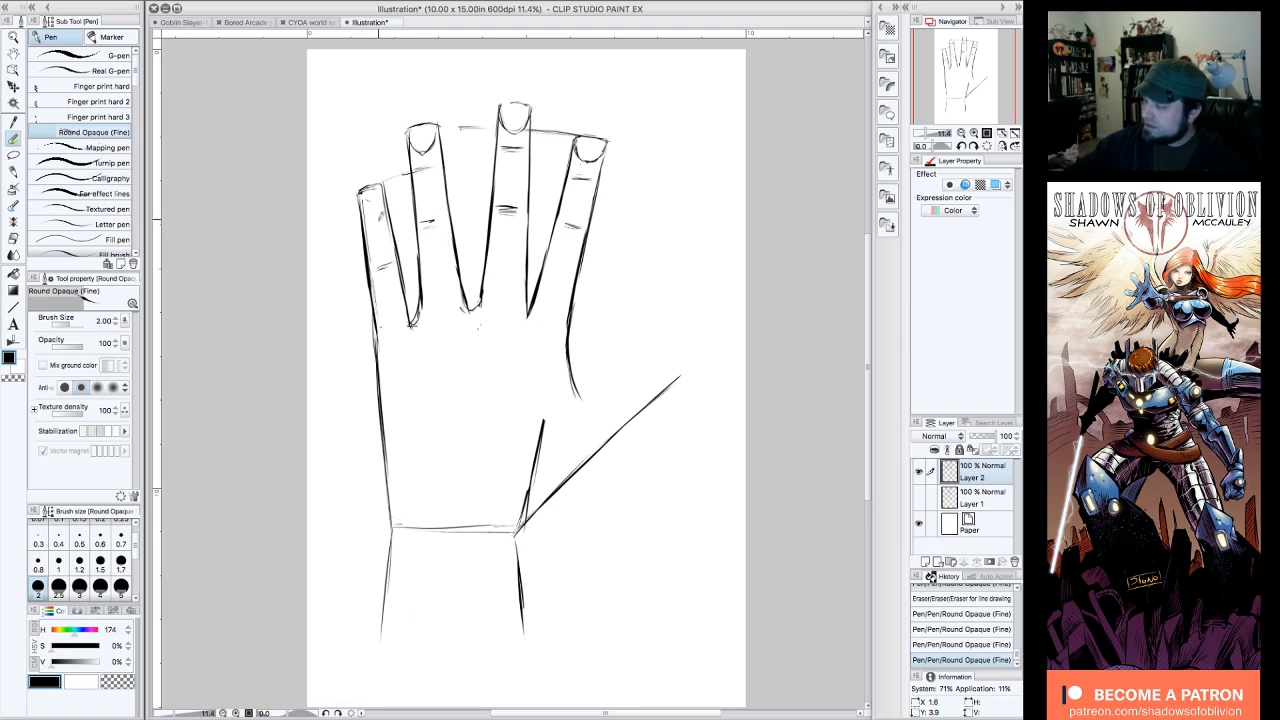
{"action": "left_click_drag", "start_coordinate": [368, 200], "coordinate": [394, 179]}
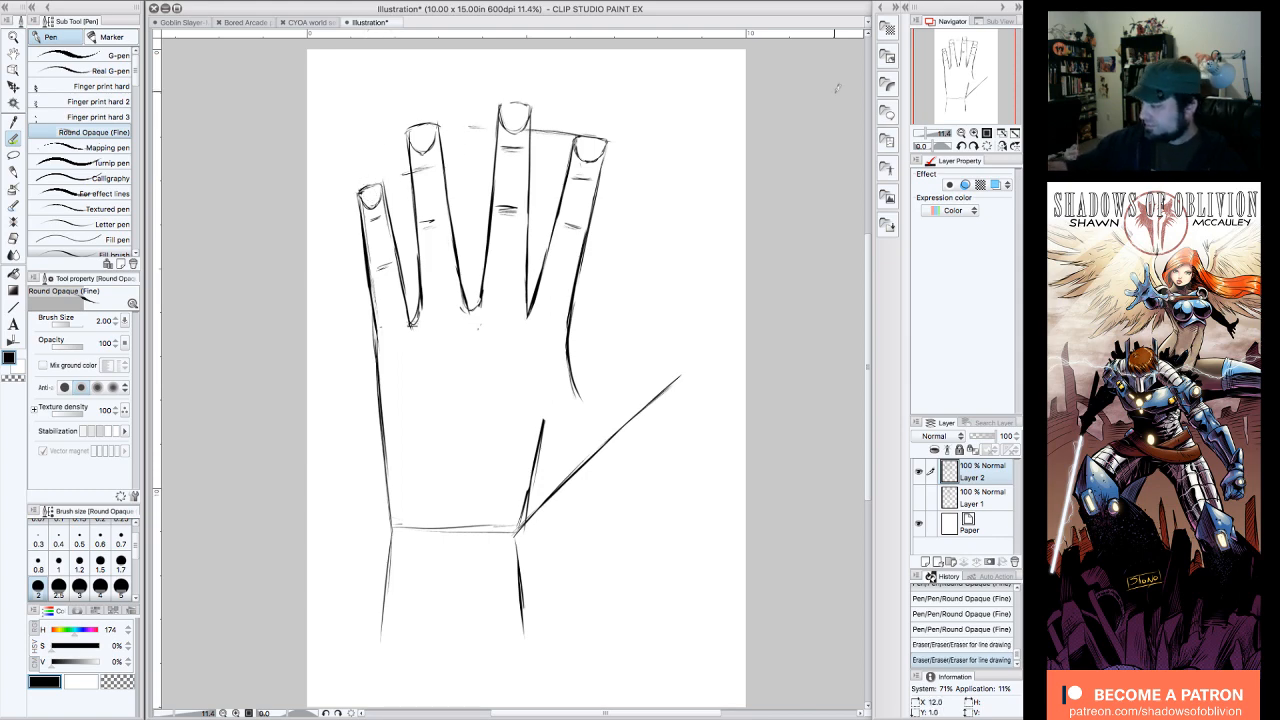
{"action": "left_click_drag", "start_coordinate": [479, 318], "coordinate": [481, 321]}
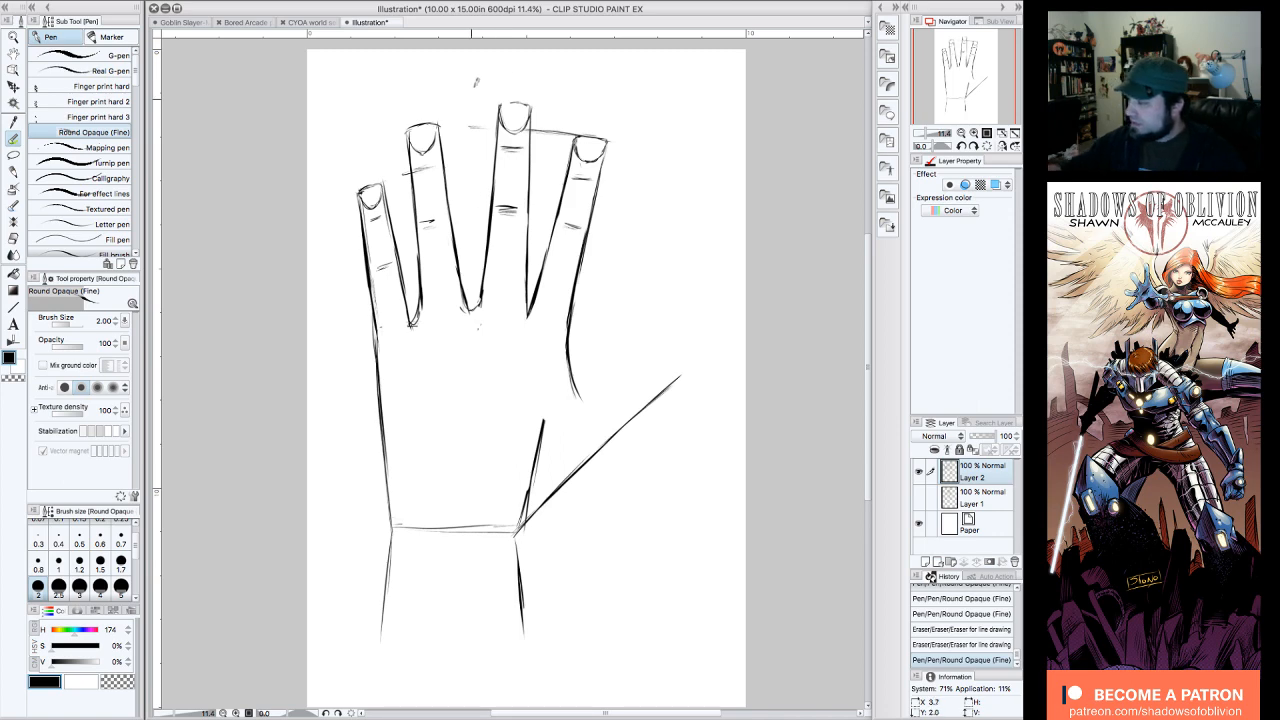
{"action": "left_click_drag", "start_coordinate": [440, 118], "coordinate": [459, 262]}
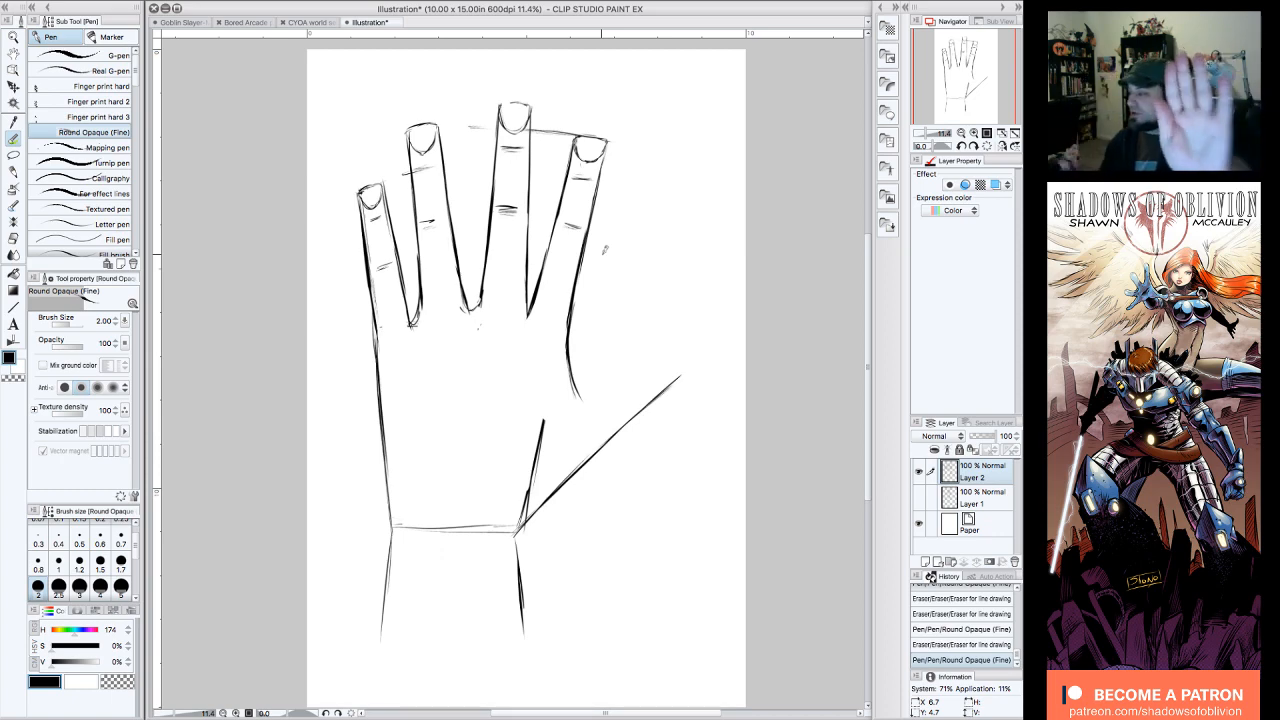
Step: Sketch a guide arc from the index finger to a lengthened thumb line, and outline the thumb with a curved tip and web
{"action": "mouse_move", "coordinate": [605, 146]}
{"action": "left_mouse_down"}
{"action": "mouse_move", "coordinate": [590, 232]}
{"action": "mouse_move", "coordinate": [632, 243]}
{"action": "mouse_move", "coordinate": [708, 314]}
{"action": "mouse_move", "coordinate": [652, 406]}
{"action": "left_mouse_up"}
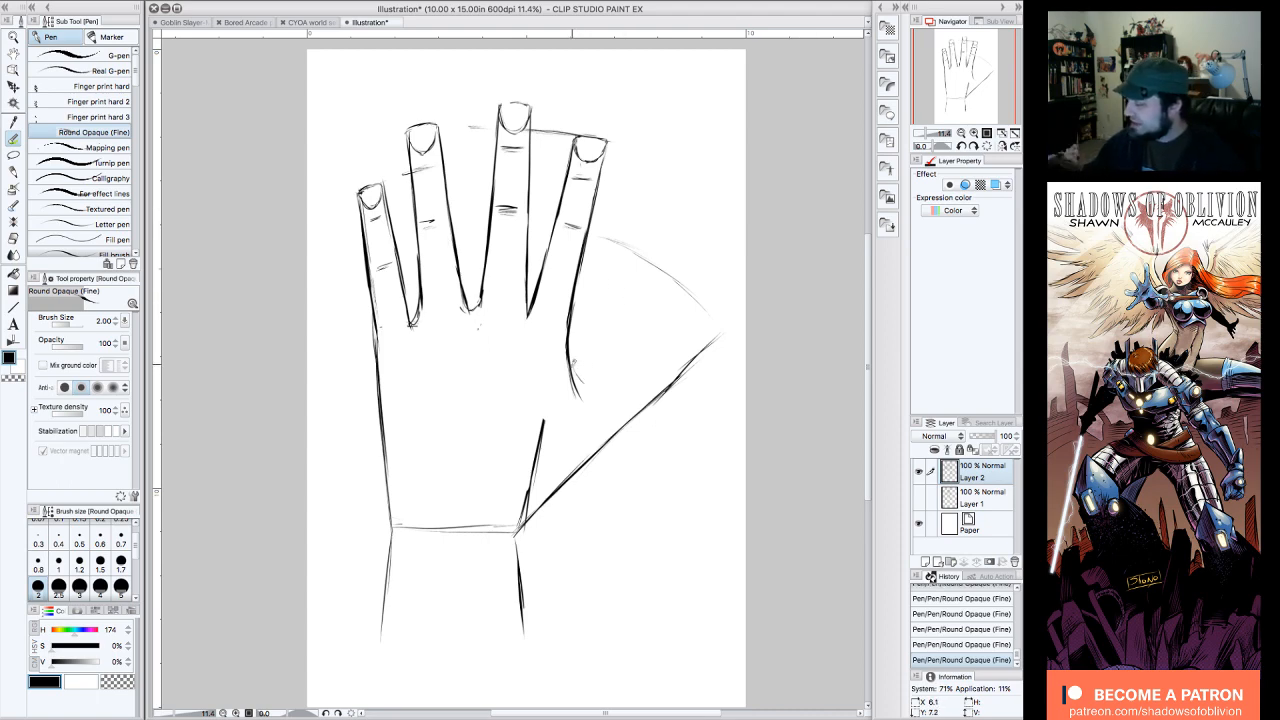
{"action": "mouse_move", "coordinate": [578, 380]}
{"action": "left_mouse_down"}
{"action": "mouse_move", "coordinate": [649, 350]}
{"action": "mouse_move", "coordinate": [574, 369]}
{"action": "mouse_move", "coordinate": [663, 334]}
{"action": "mouse_move", "coordinate": [646, 352]}
{"action": "mouse_move", "coordinate": [706, 315]}
{"action": "mouse_move", "coordinate": [728, 325]}
{"action": "mouse_move", "coordinate": [594, 450]}
{"action": "left_mouse_up"}
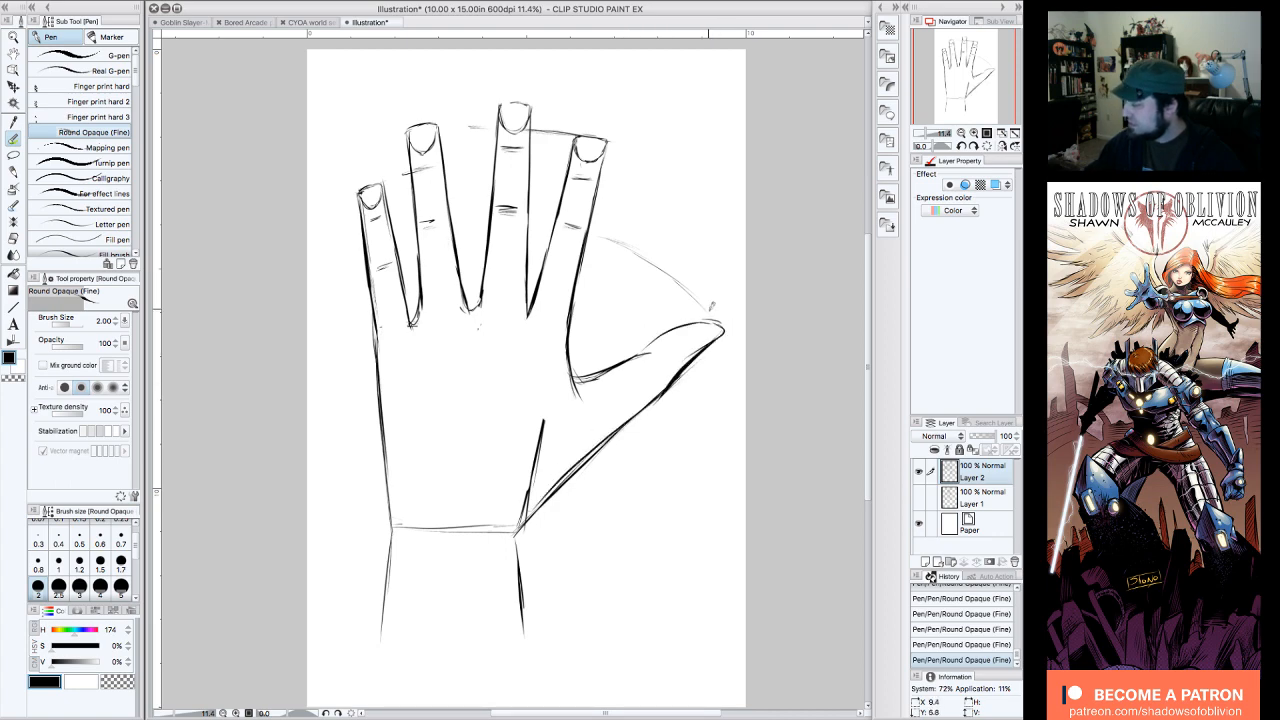
{"action": "mouse_move", "coordinate": [722, 320]}
{"action": "left_mouse_down"}
{"action": "mouse_move", "coordinate": [662, 332]}
{"action": "mouse_move", "coordinate": [579, 376]}
{"action": "mouse_move", "coordinate": [650, 358]}
{"action": "left_mouse_up"}
Step: Erase the slanted guide inside the palm near the wrist, and firm up the thumb's tip, web and wrist corner
{"action": "left_click_drag", "start_coordinate": [546, 418], "coordinate": [518, 510]}
{"action": "left_click_drag", "start_coordinate": [678, 333], "coordinate": [724, 330]}
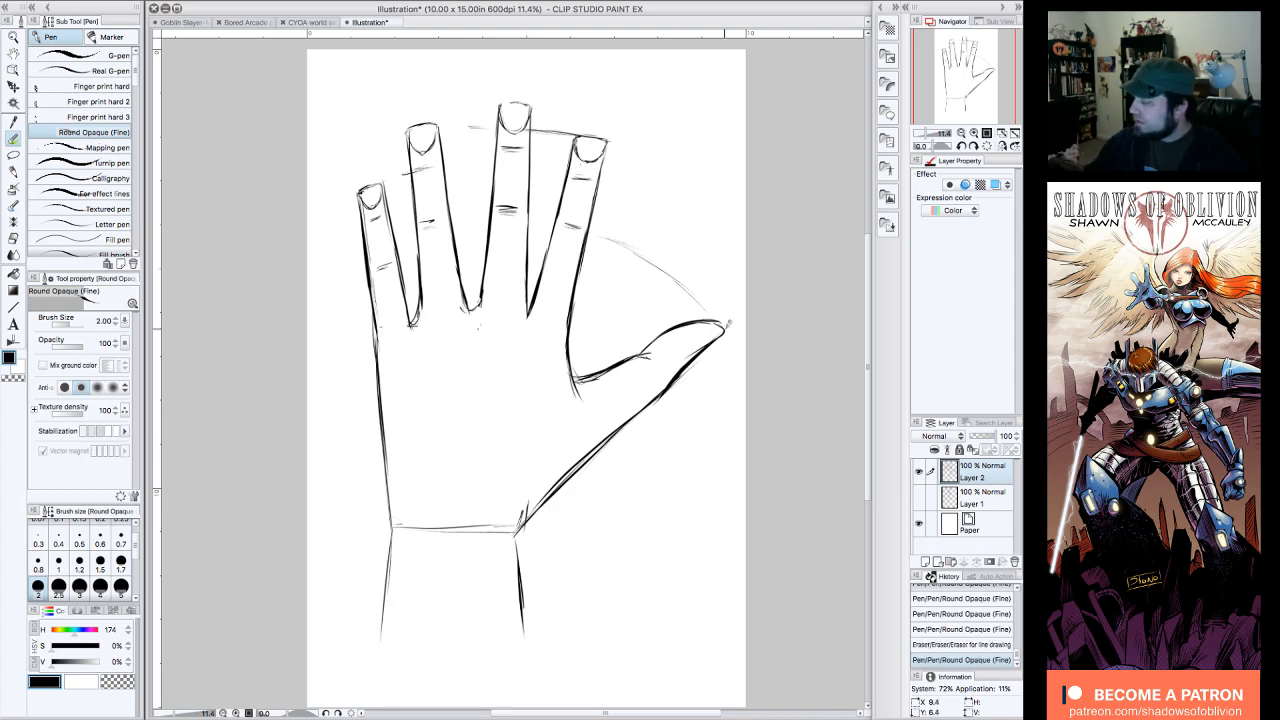
{"action": "left_click_drag", "start_coordinate": [568, 355], "coordinate": [580, 397]}
{"action": "left_click_drag", "start_coordinate": [528, 508], "coordinate": [520, 559]}
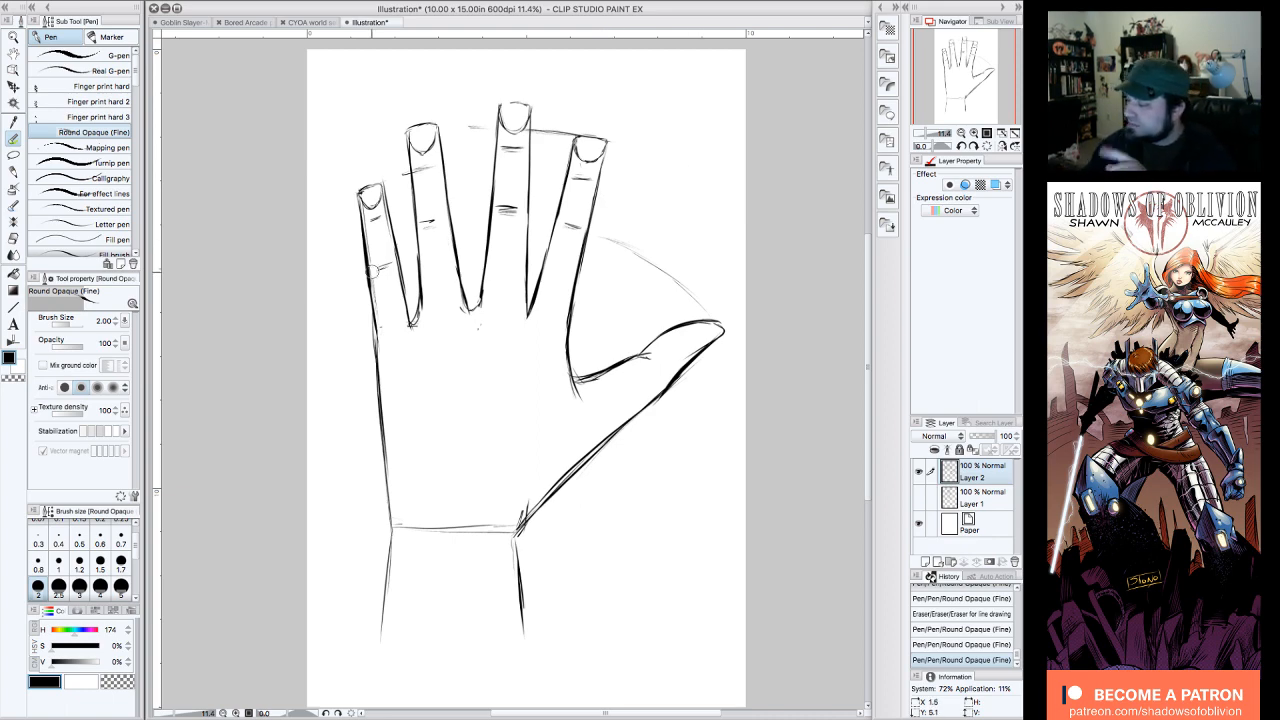
Step: Redraw the pinky's outer side so it flows into the palm edge, and darken the index finger's outer side
{"action": "left_click_drag", "start_coordinate": [376, 281], "coordinate": [375, 345]}
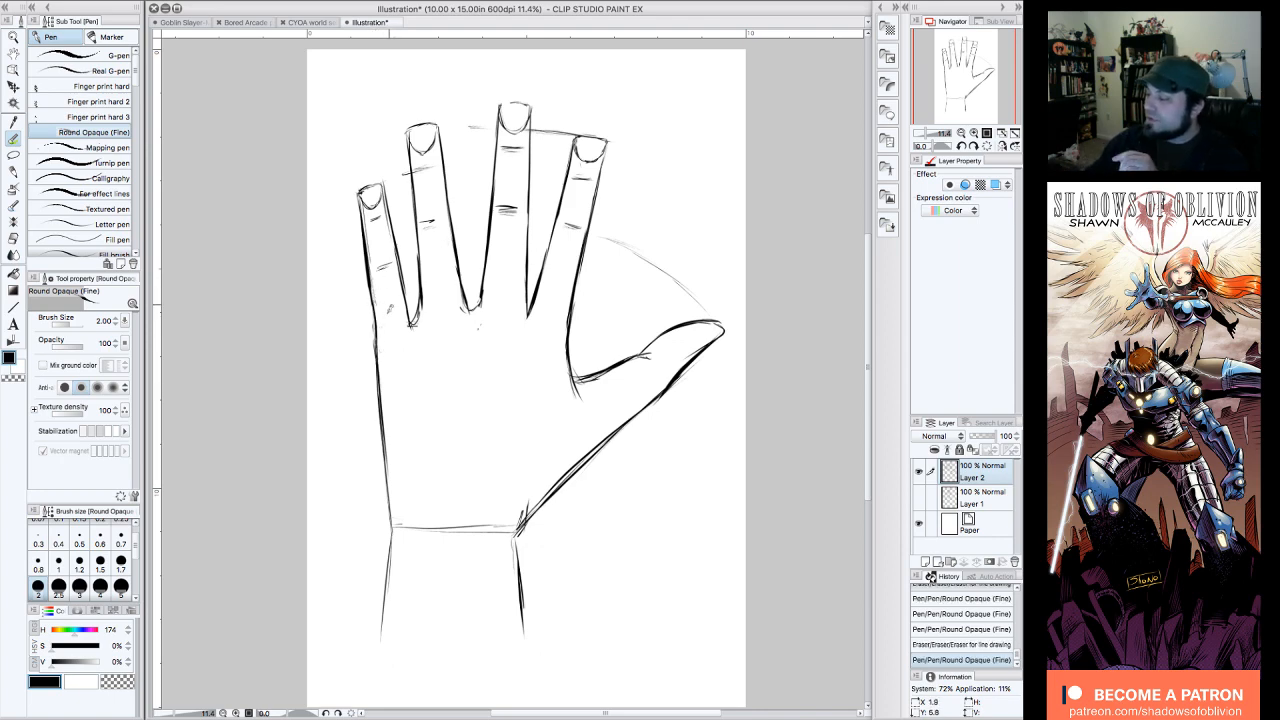
{"action": "left_click_drag", "start_coordinate": [361, 190], "coordinate": [374, 305]}
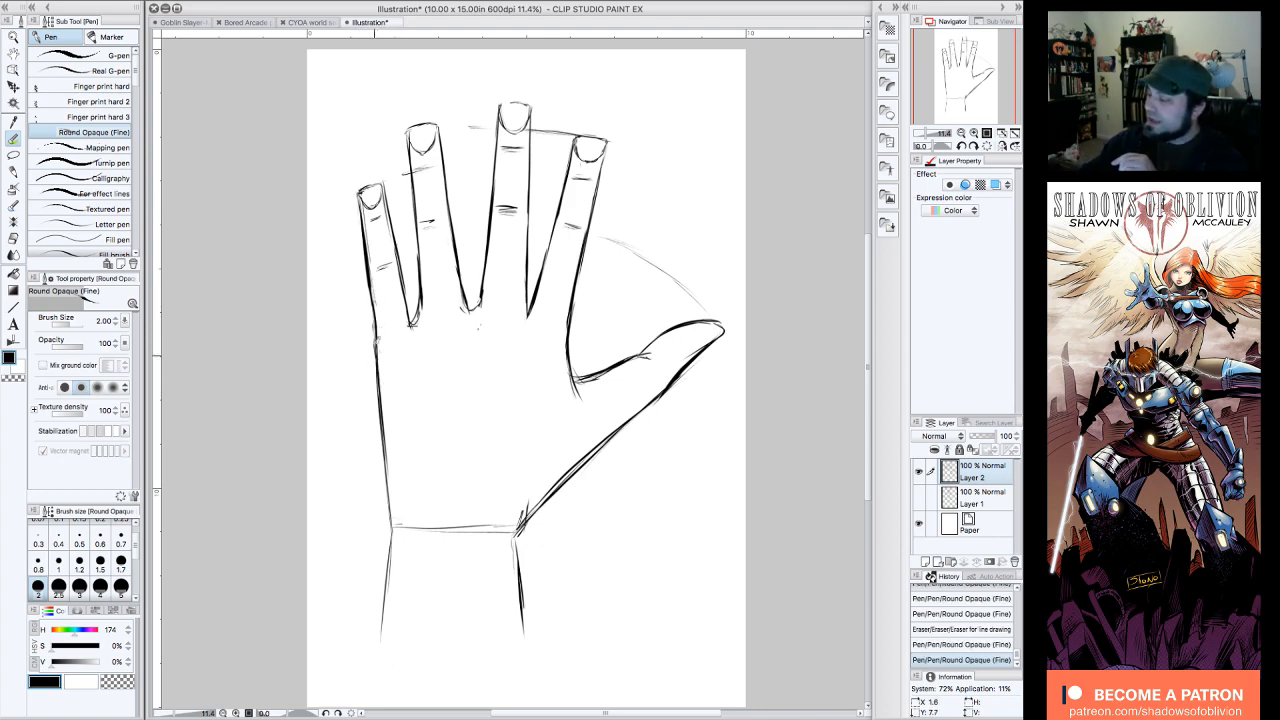
{"action": "left_click_drag", "start_coordinate": [371, 215], "coordinate": [383, 416]}
{"action": "left_click_drag", "start_coordinate": [590, 226], "coordinate": [578, 312]}
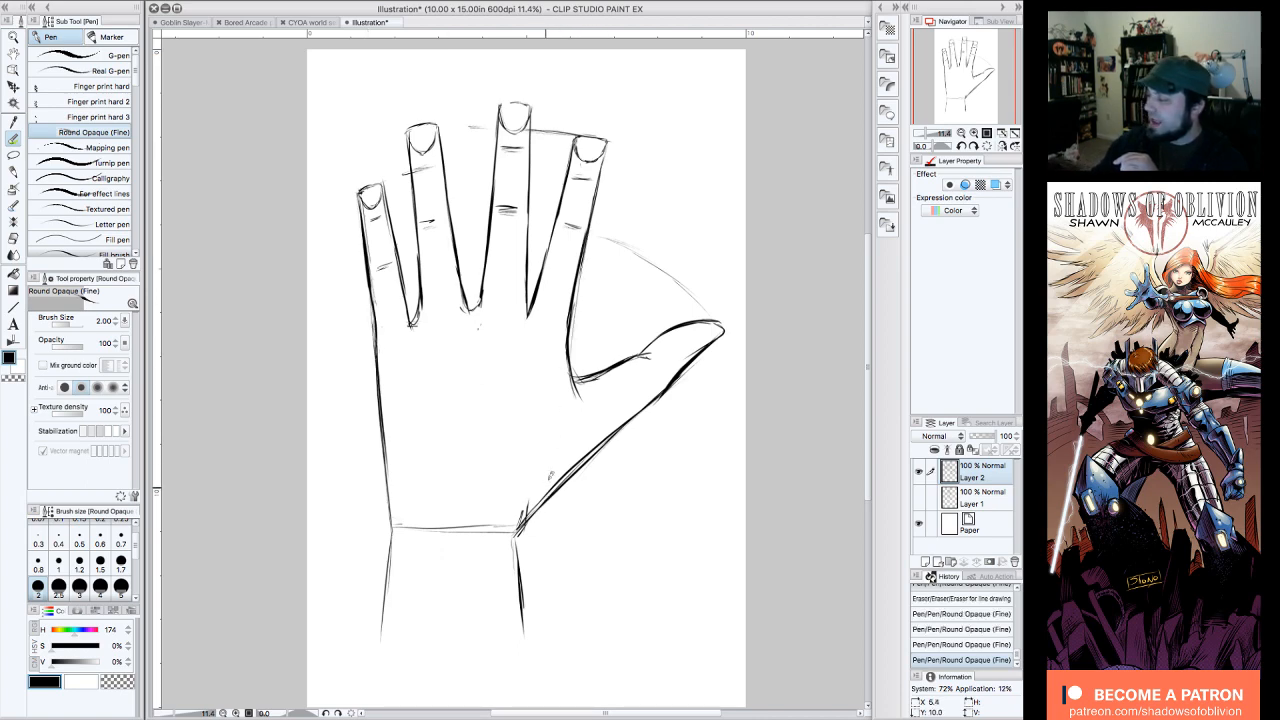
Step: Hide Layer 2 and sketch a small tapered palm block with a curved top edge on a new raster layer
{"action": "left_click", "coordinate": [919, 470]}
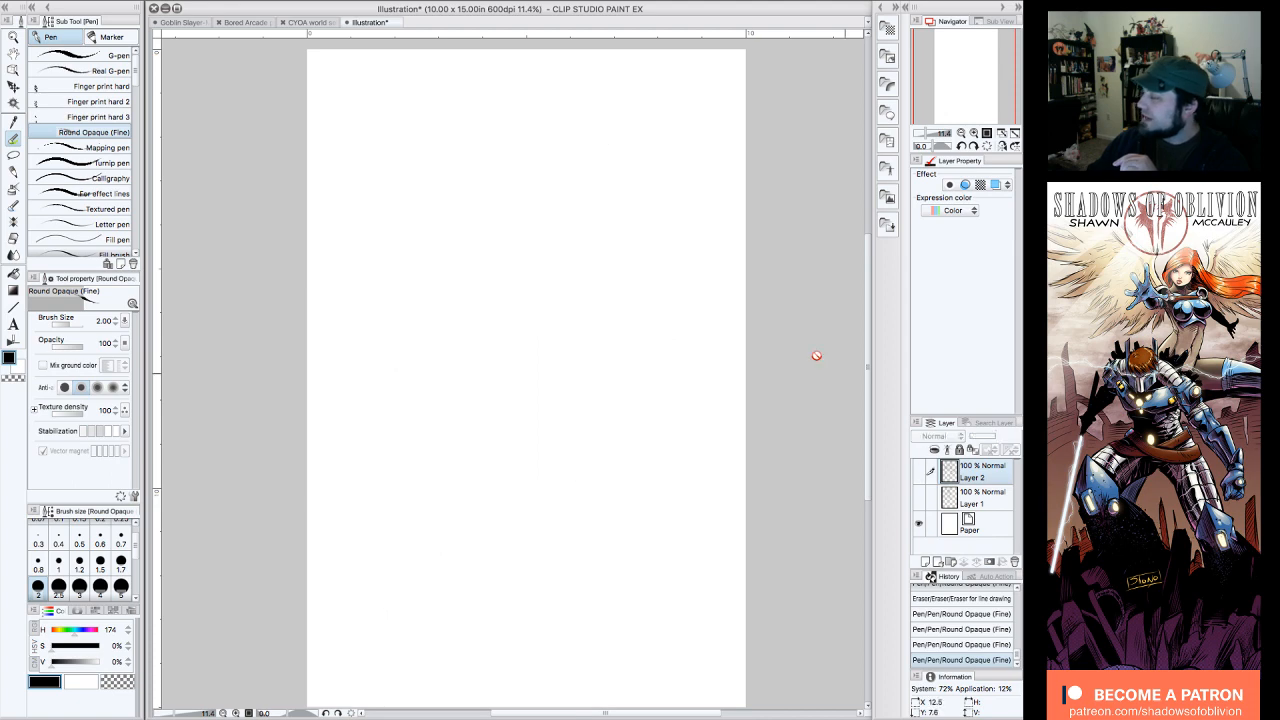
{"action": "left_click", "coordinate": [925, 562]}
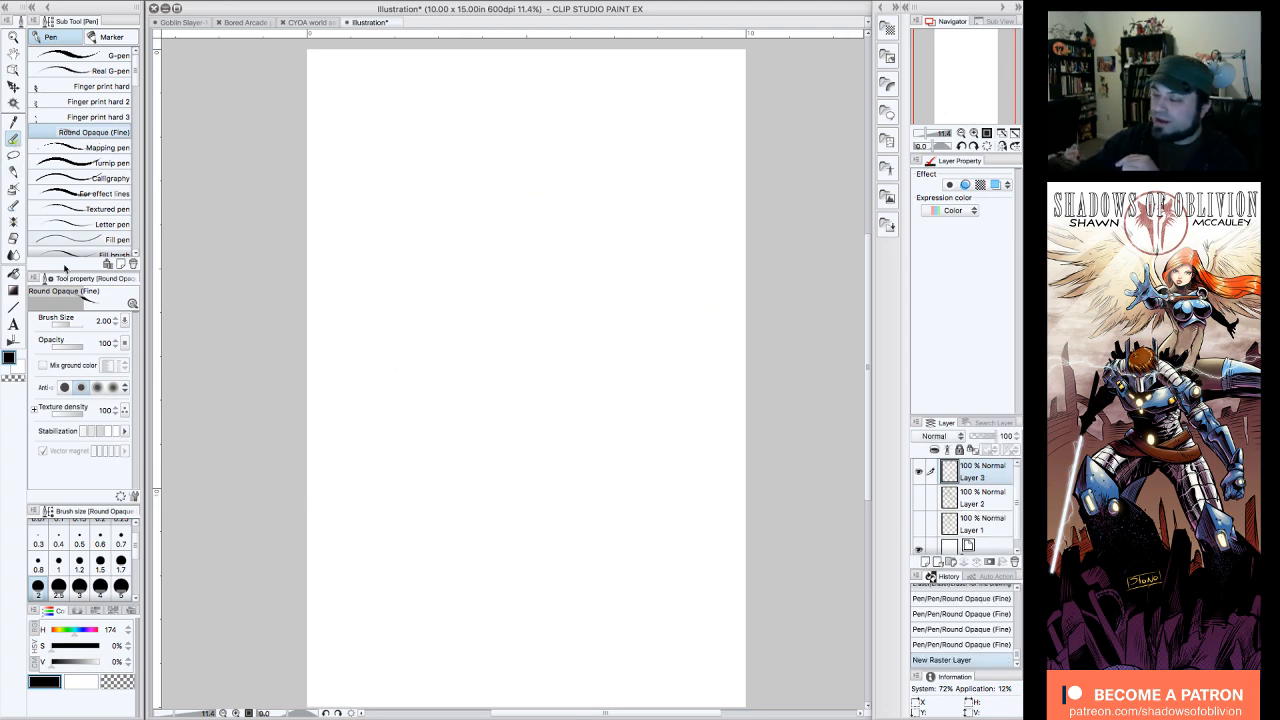
{"action": "left_click_drag", "start_coordinate": [438, 256], "coordinate": [452, 390]}
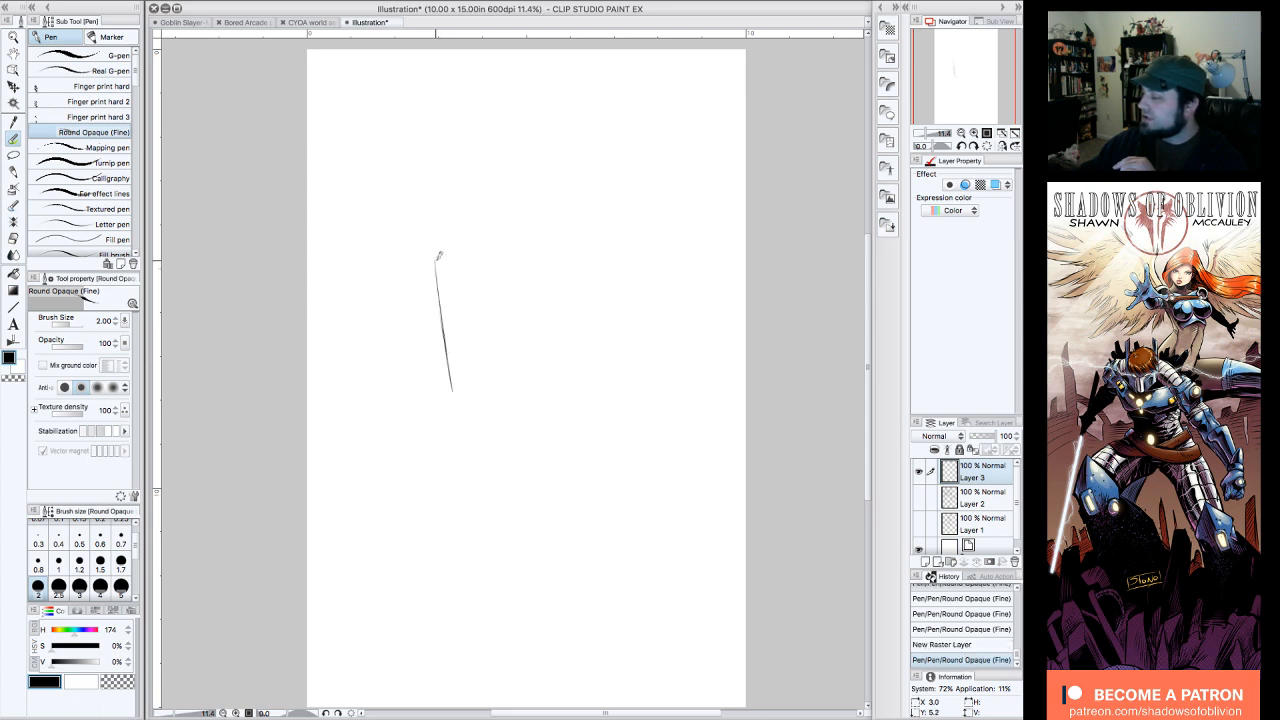
{"action": "mouse_move", "coordinate": [438, 258]}
{"action": "left_mouse_down"}
{"action": "mouse_move", "coordinate": [528, 229]}
{"action": "mouse_move", "coordinate": [577, 242]}
{"action": "left_mouse_up"}
{"action": "mouse_move", "coordinate": [582, 258]}
{"action": "left_mouse_down"}
{"action": "mouse_move", "coordinate": [564, 360]}
{"action": "mouse_move", "coordinate": [534, 395]}
{"action": "mouse_move", "coordinate": [455, 372]}
{"action": "mouse_move", "coordinate": [470, 398]}
{"action": "left_mouse_up"}
Step: Draw four simple block fingers above the small palm, and thicken the palm's upper corners and left edge
{"action": "mouse_move", "coordinate": [440, 243]}
{"action": "left_mouse_down"}
{"action": "mouse_move", "coordinate": [440, 258]}
{"action": "mouse_move", "coordinate": [431, 160]}
{"action": "mouse_move", "coordinate": [458, 244]}
{"action": "mouse_move", "coordinate": [457, 100]}
{"action": "mouse_move", "coordinate": [492, 108]}
{"action": "mouse_move", "coordinate": [500, 232]}
{"action": "mouse_move", "coordinate": [517, 78]}
{"action": "mouse_move", "coordinate": [542, 124]}
{"action": "mouse_move", "coordinate": [541, 228]}
{"action": "mouse_move", "coordinate": [562, 106]}
{"action": "mouse_move", "coordinate": [600, 116]}
{"action": "left_mouse_up"}
{"action": "mouse_move", "coordinate": [599, 118]}
{"action": "left_mouse_down"}
{"action": "mouse_move", "coordinate": [588, 158]}
{"action": "mouse_move", "coordinate": [590, 240]}
{"action": "left_mouse_up"}
{"action": "left_click_drag", "start_coordinate": [590, 242], "coordinate": [576, 296]}
{"action": "mouse_move", "coordinate": [445, 252]}
{"action": "left_mouse_down"}
{"action": "mouse_move", "coordinate": [431, 262]}
{"action": "mouse_move", "coordinate": [434, 288]}
{"action": "left_mouse_up"}
{"action": "left_click_drag", "start_coordinate": [590, 237], "coordinate": [582, 262]}
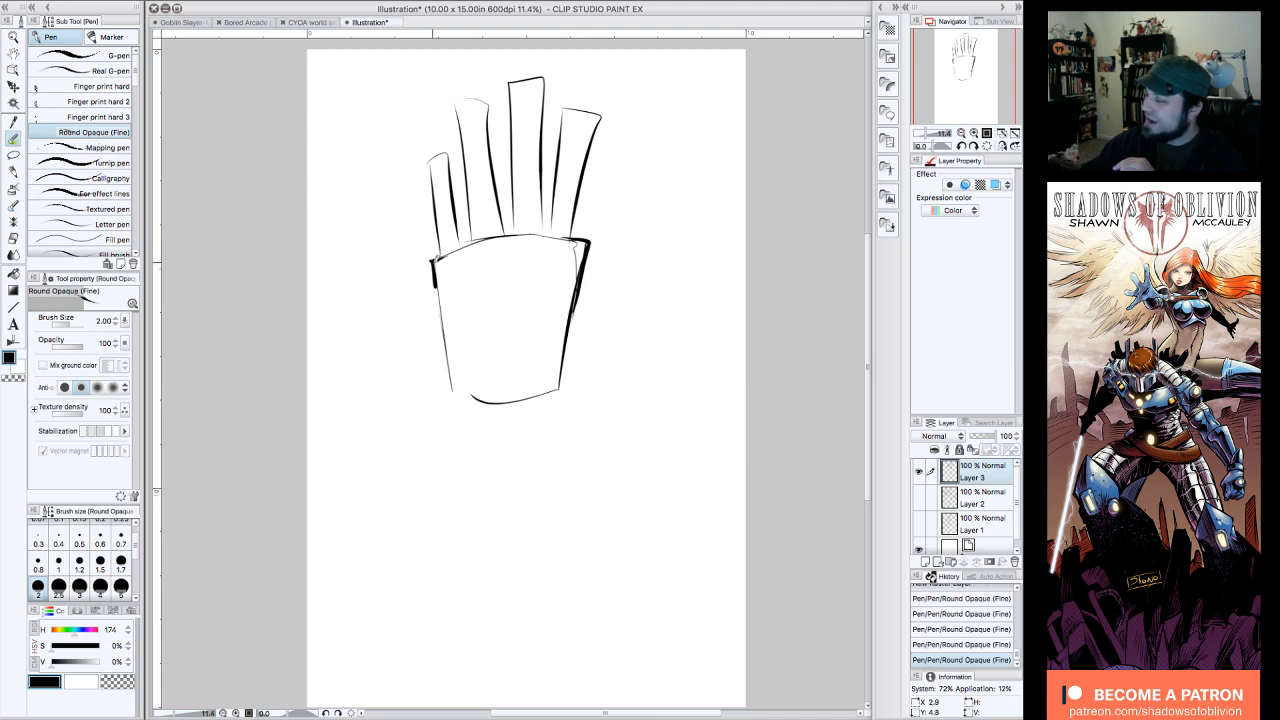
{"action": "left_click_drag", "start_coordinate": [435, 256], "coordinate": [441, 326]}
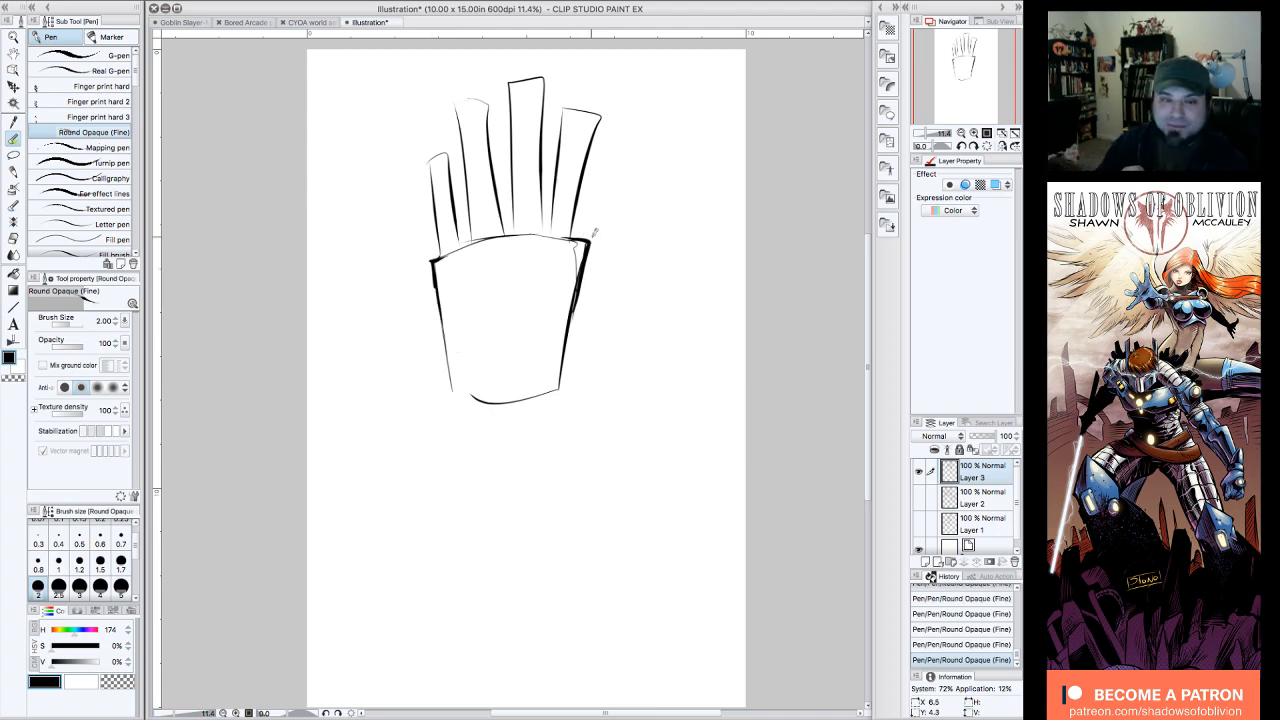
Step: Hide the small hand example and make Layer 2 with the large hand visible and active
{"action": "left_click", "coordinate": [919, 474]}
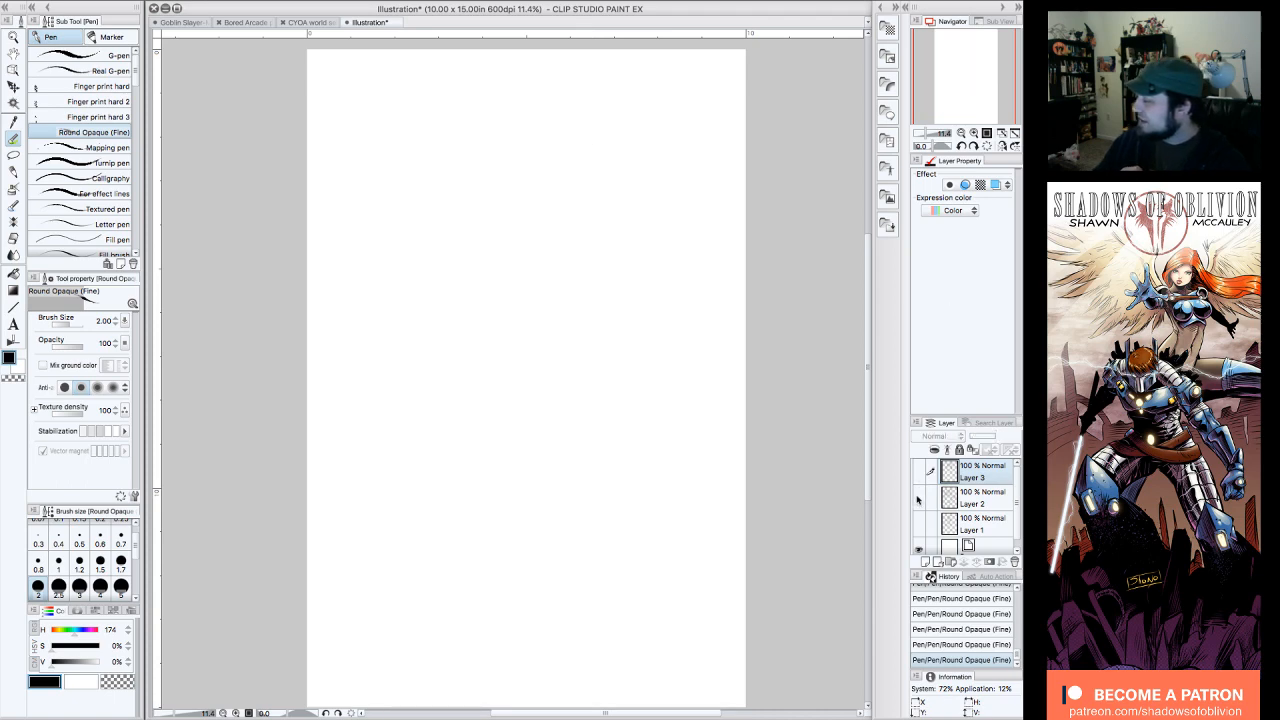
{"action": "left_click", "coordinate": [919, 497]}
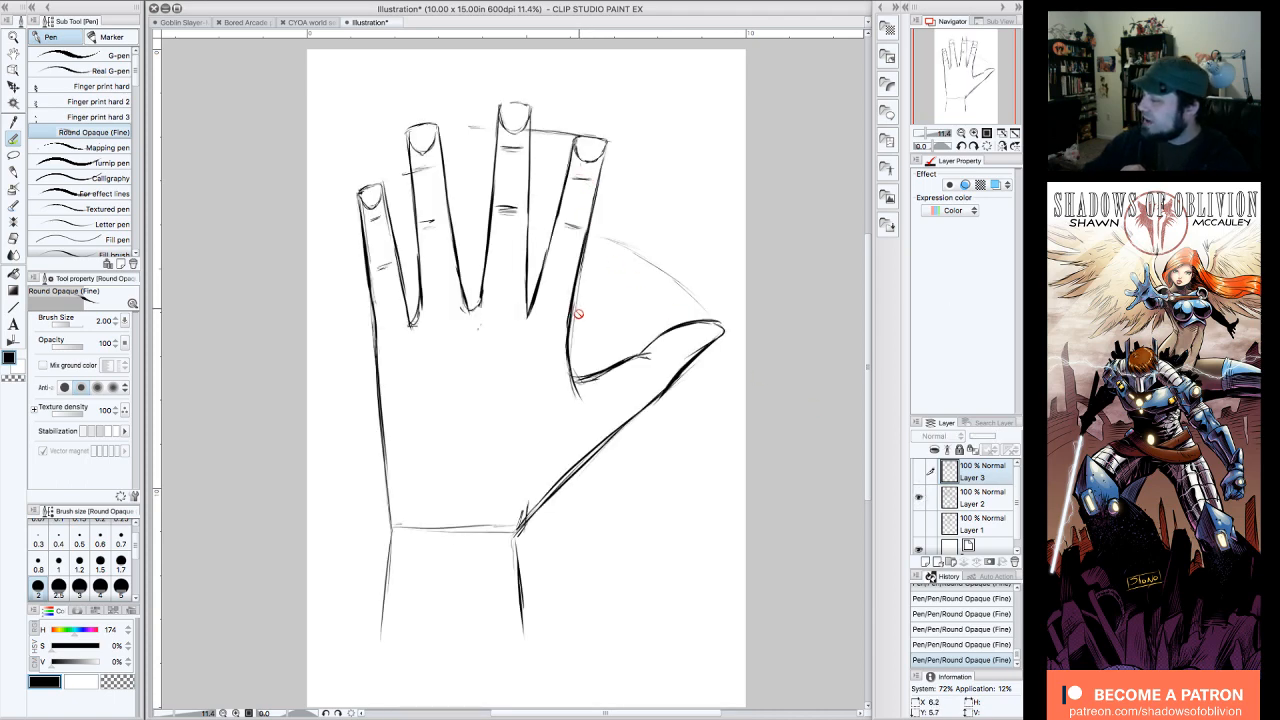
{"action": "left_click", "coordinate": [985, 500]}
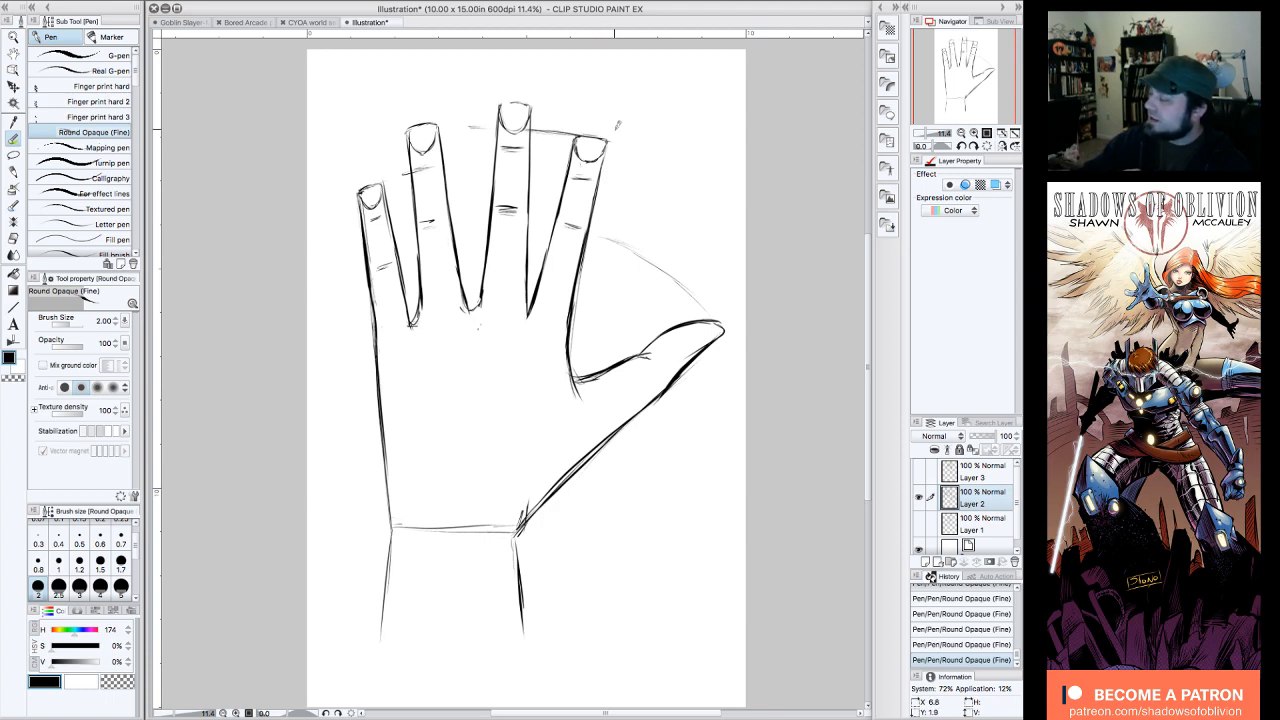
Step: Show only the small hand example on Layer 3 and add a short block thumb to the palm's lower right side
{"action": "left_click", "coordinate": [919, 497]}
{"action": "left_click", "coordinate": [919, 470]}
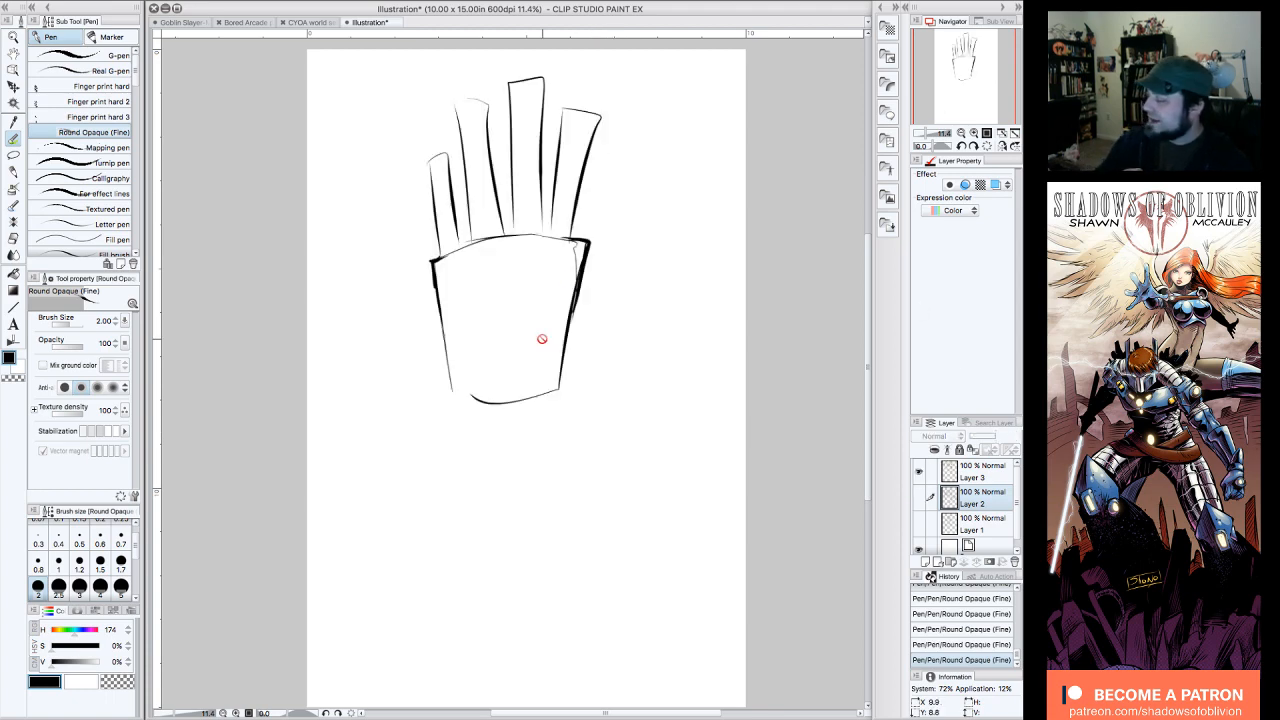
{"action": "left_click", "coordinate": [982, 472]}
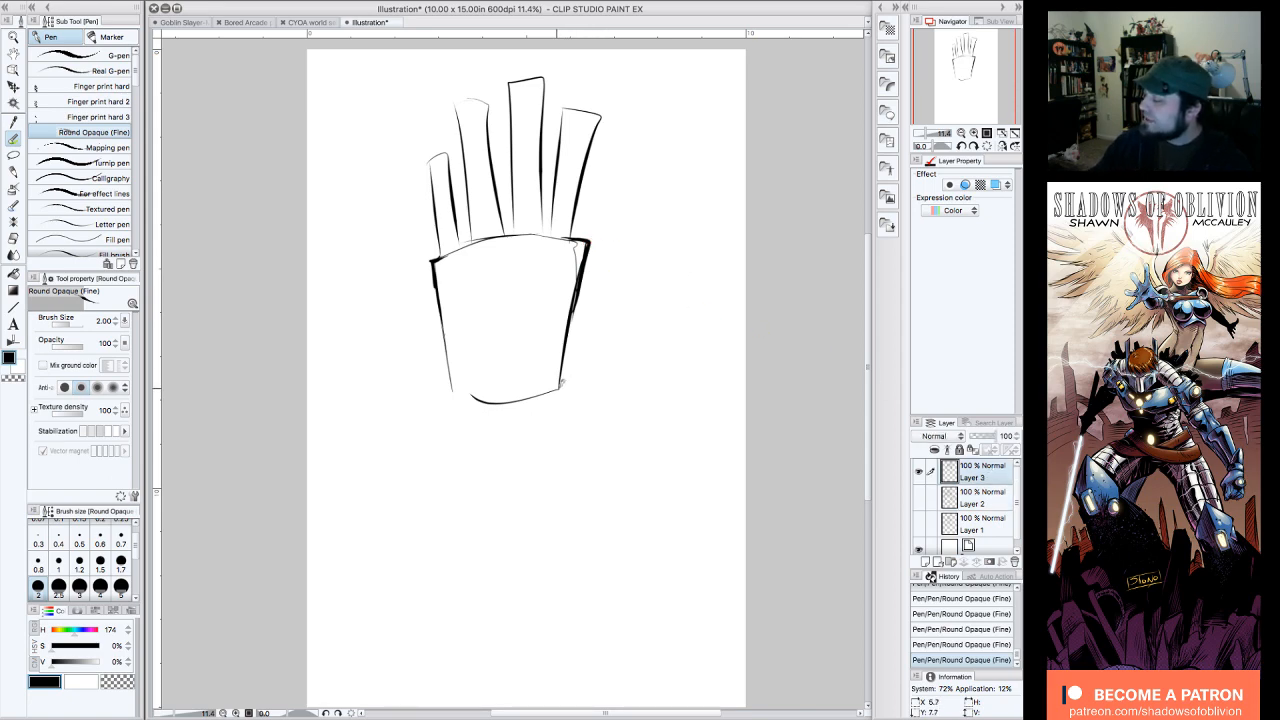
{"action": "mouse_move", "coordinate": [559, 388]}
{"action": "left_mouse_down"}
{"action": "mouse_move", "coordinate": [632, 300]}
{"action": "mouse_move", "coordinate": [632, 317]}
{"action": "mouse_move", "coordinate": [568, 381]}
{"action": "left_mouse_up"}
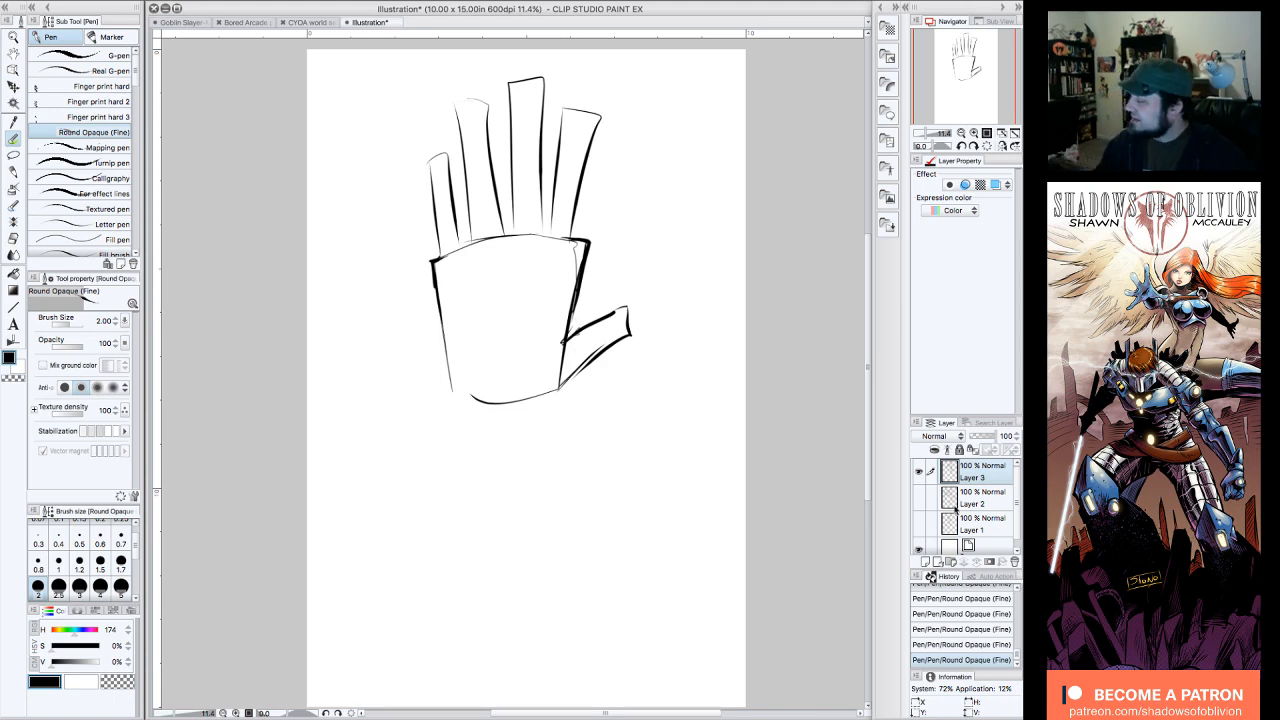
Step: Hide Layer 3 and return to the large hand drawing on Layer 2
{"action": "left_click", "coordinate": [919, 472]}
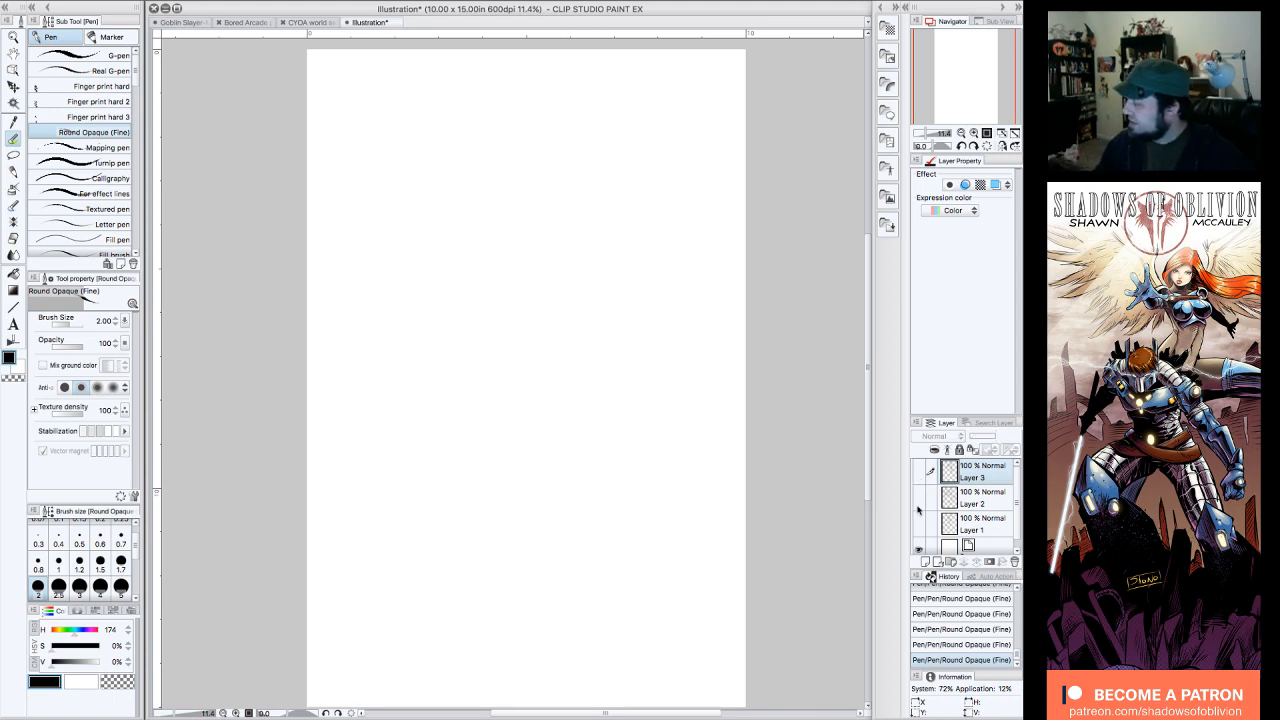
{"action": "left_click", "coordinate": [920, 499]}
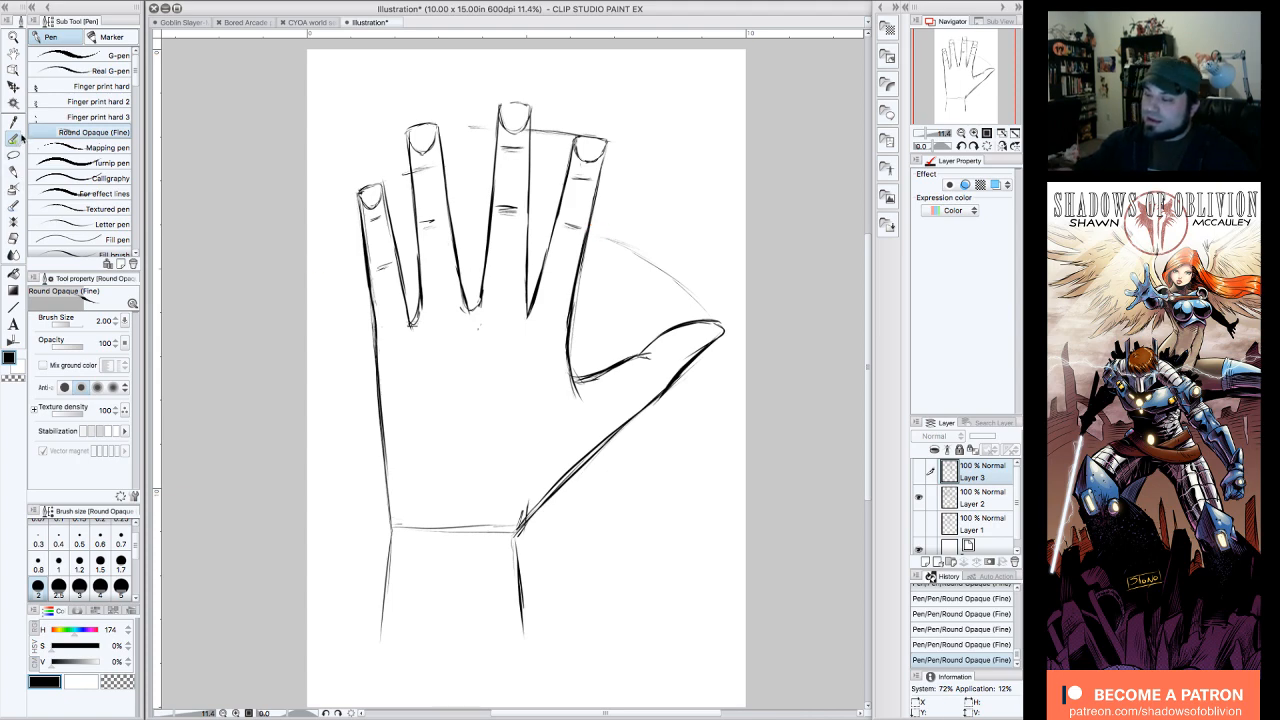
{"action": "left_click", "coordinate": [988, 506]}
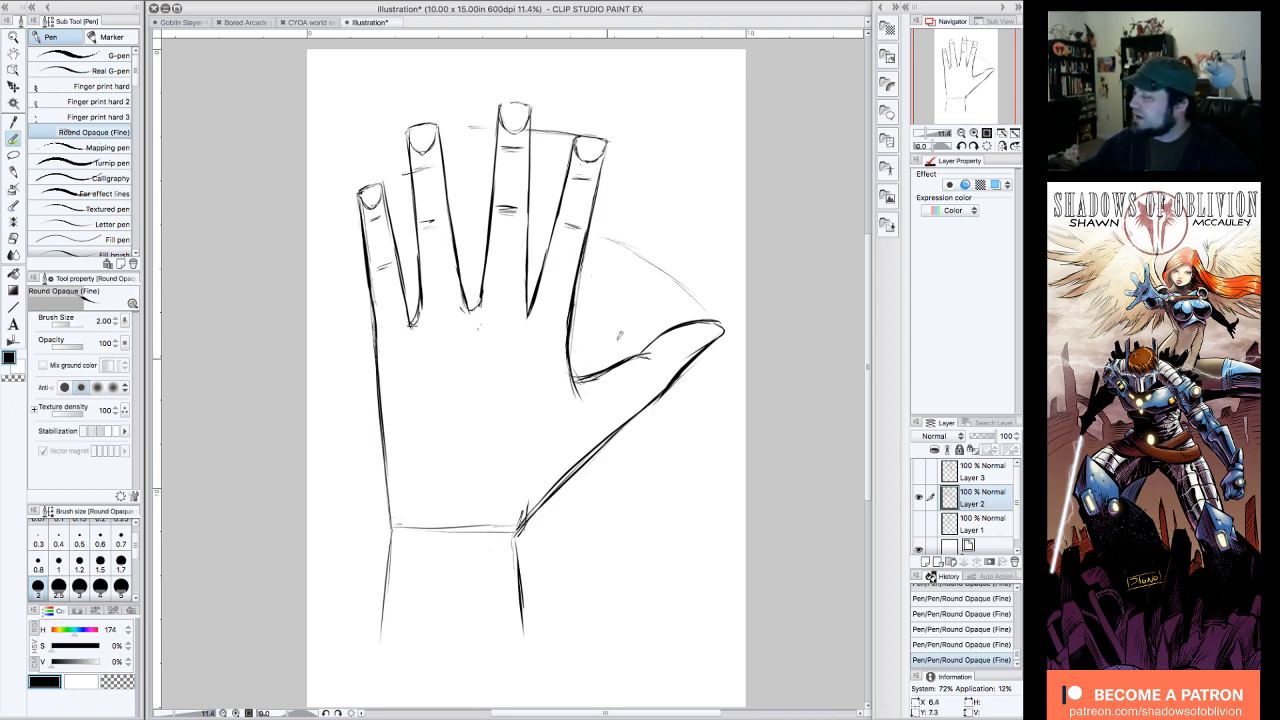
Step: Draw a bold hook-shaped sample curve in the empty upper-right corner of the page
{"action": "mouse_move", "coordinate": [704, 72]}
{"action": "left_mouse_down"}
{"action": "mouse_move", "coordinate": [703, 110]}
{"action": "mouse_move", "coordinate": [676, 144]}
{"action": "mouse_move", "coordinate": [709, 87]}
{"action": "mouse_move", "coordinate": [676, 145]}
{"action": "left_mouse_up"}
{"action": "mouse_move", "coordinate": [705, 56]}
{"action": "left_mouse_down"}
{"action": "mouse_move", "coordinate": [690, 132]}
{"action": "mouse_move", "coordinate": [664, 146]}
{"action": "left_mouse_up"}
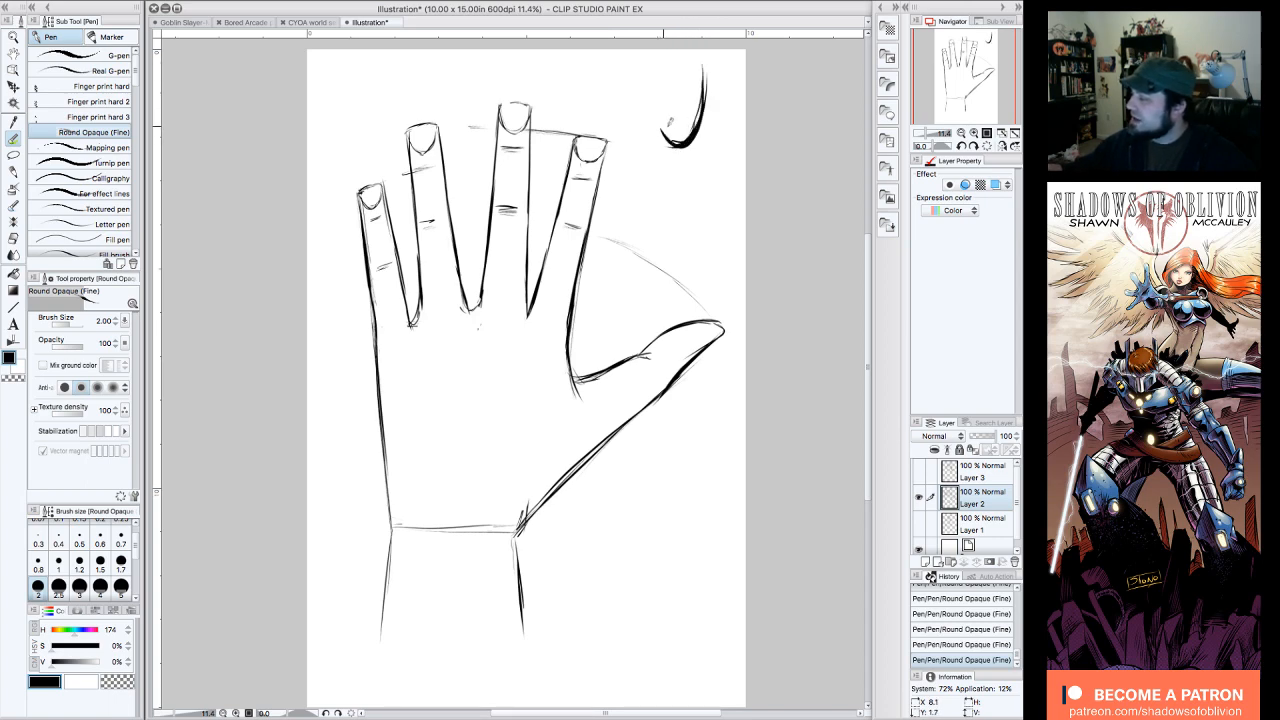
{"action": "mouse_move", "coordinate": [706, 66]}
{"action": "left_mouse_down"}
{"action": "mouse_move", "coordinate": [690, 136]}
{"action": "mouse_move", "coordinate": [653, 122]}
{"action": "left_mouse_up"}
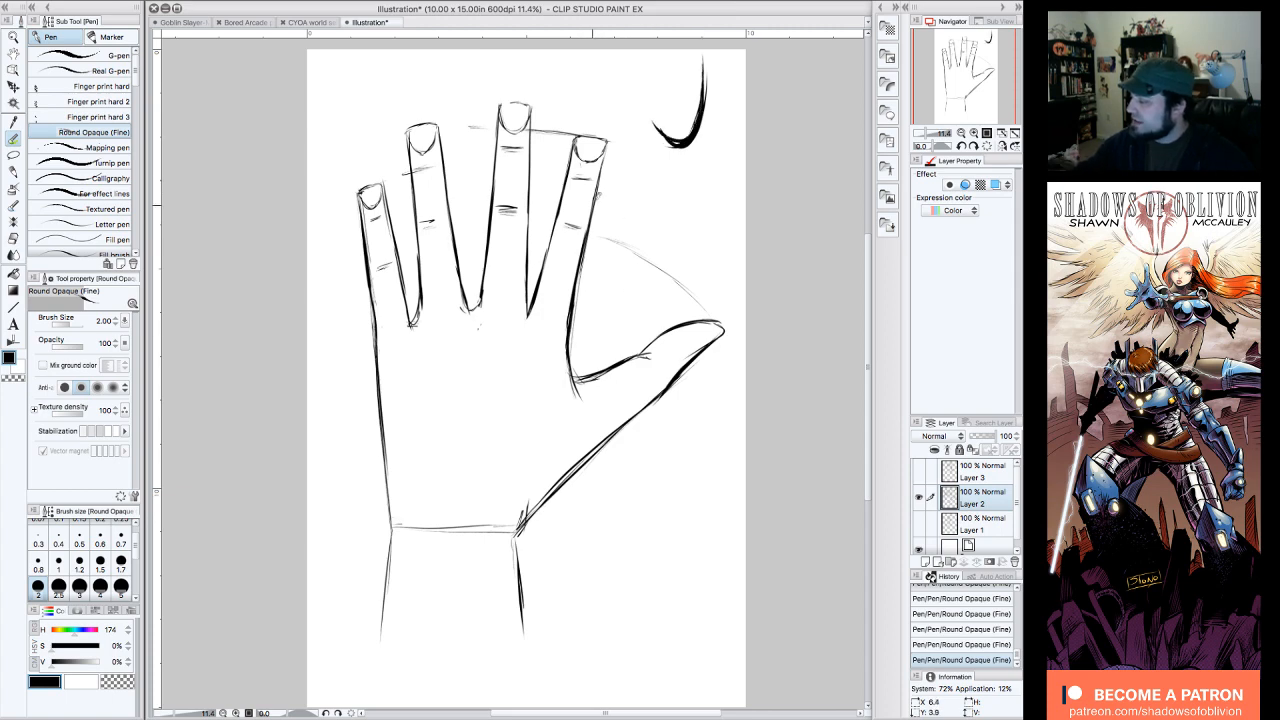
Step: Thicken and round the curve joining the index finger to the thumb, and erase the stray lines around it
{"action": "left_click_drag", "start_coordinate": [584, 272], "coordinate": [573, 302]}
{"action": "mouse_move", "coordinate": [588, 224]}
{"action": "left_mouse_down"}
{"action": "mouse_move", "coordinate": [568, 330]}
{"action": "mouse_move", "coordinate": [574, 381]}
{"action": "left_mouse_up"}
{"action": "mouse_move", "coordinate": [578, 382]}
{"action": "left_mouse_down"}
{"action": "mouse_move", "coordinate": [618, 368]}
{"action": "mouse_move", "coordinate": [570, 381]}
{"action": "mouse_move", "coordinate": [566, 364]}
{"action": "left_mouse_up"}
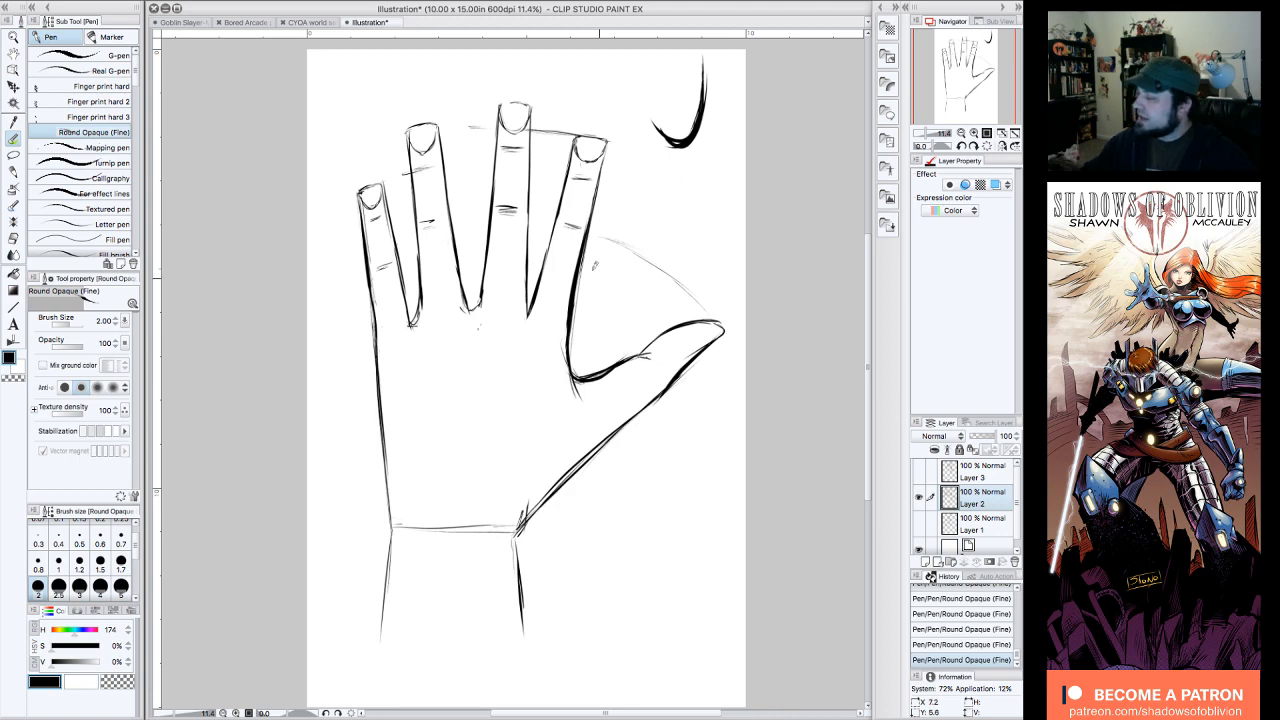
{"action": "mouse_move", "coordinate": [567, 298]}
{"action": "left_mouse_down"}
{"action": "mouse_move", "coordinate": [566, 362]}
{"action": "mouse_move", "coordinate": [607, 358]}
{"action": "mouse_move", "coordinate": [576, 378]}
{"action": "left_mouse_up"}
{"action": "left_click_drag", "start_coordinate": [597, 331], "coordinate": [580, 357]}
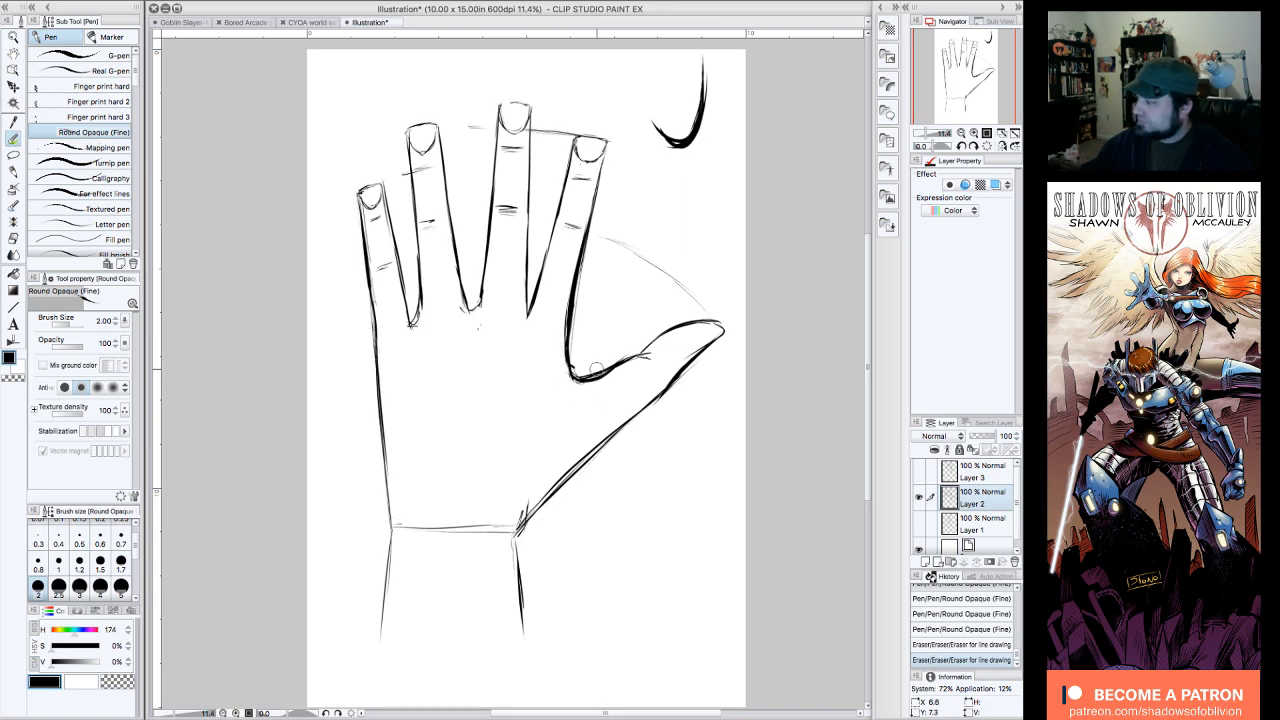
Step: Duplicate Layer 2 and hide the original, leaving only the copy visible
{"action": "left_click_drag", "start_coordinate": [978, 78], "coordinate": [979, 75]}
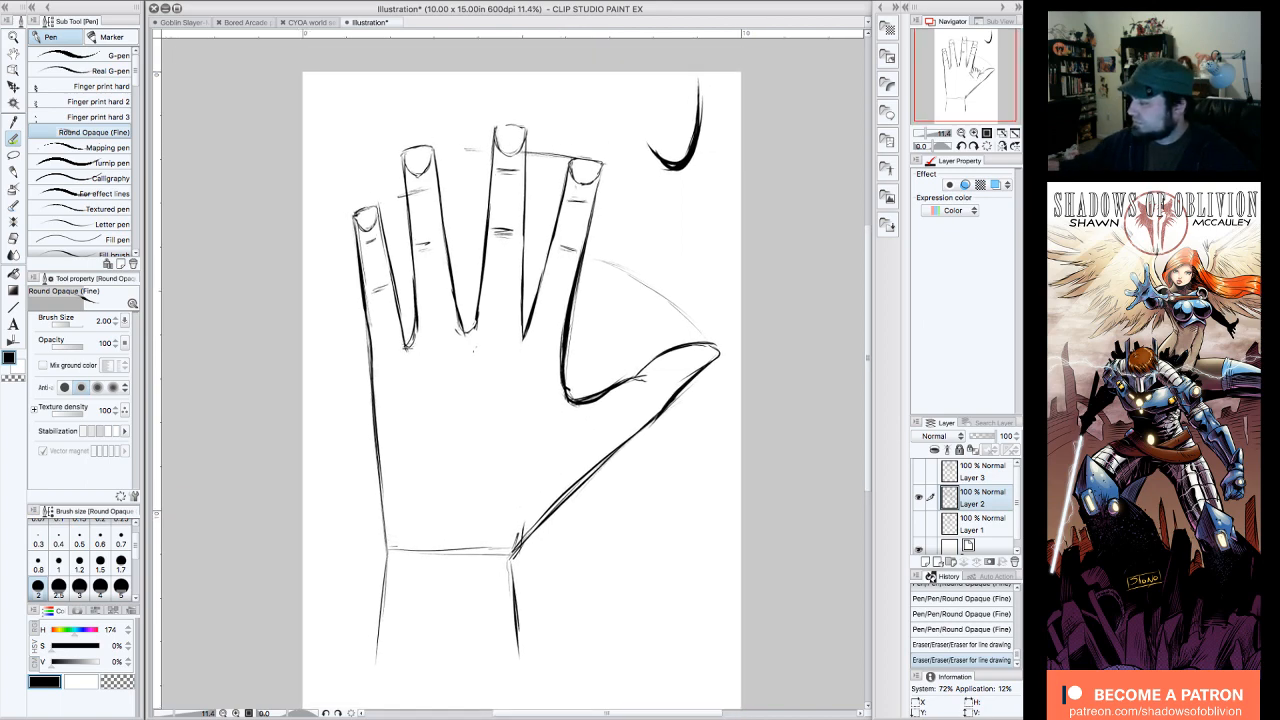
{"action": "left_click_drag", "start_coordinate": [510, 380], "coordinate": [465, 353]}
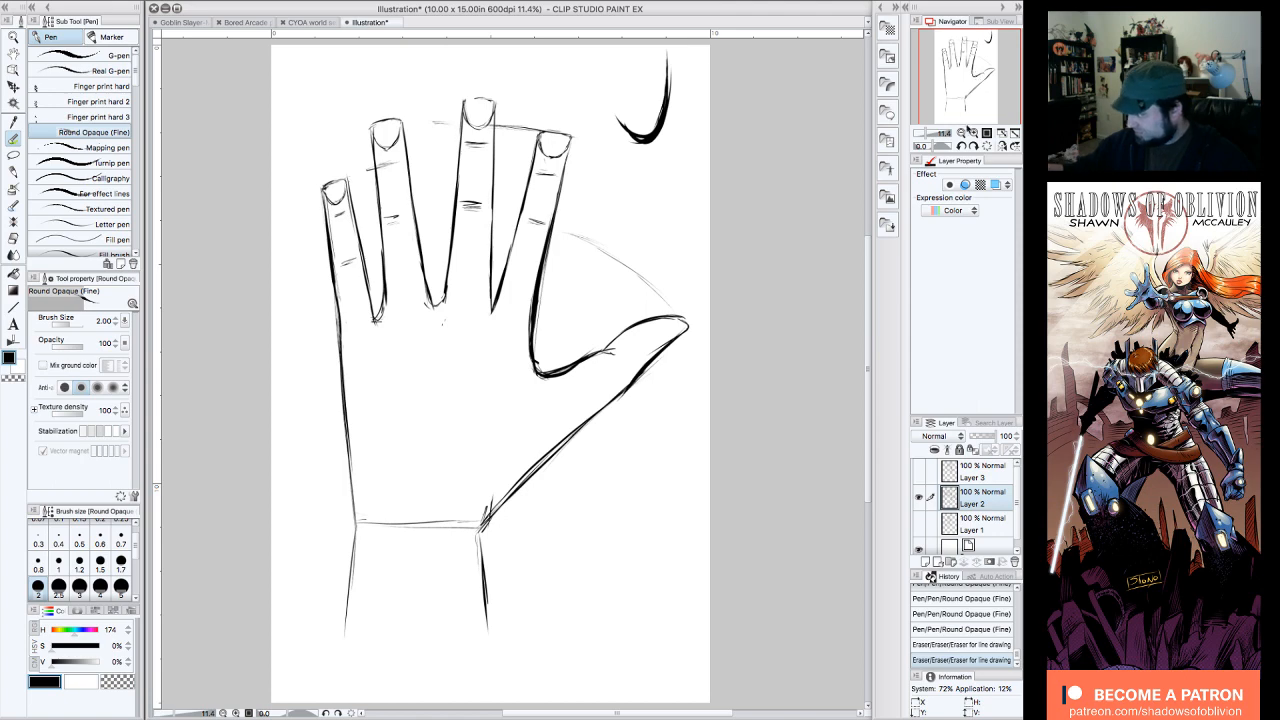
{"action": "mouse_move", "coordinate": [981, 91]}
{"action": "left_mouse_down"}
{"action": "mouse_move", "coordinate": [980, 108]}
{"action": "mouse_move", "coordinate": [975, 80]}
{"action": "left_mouse_up"}
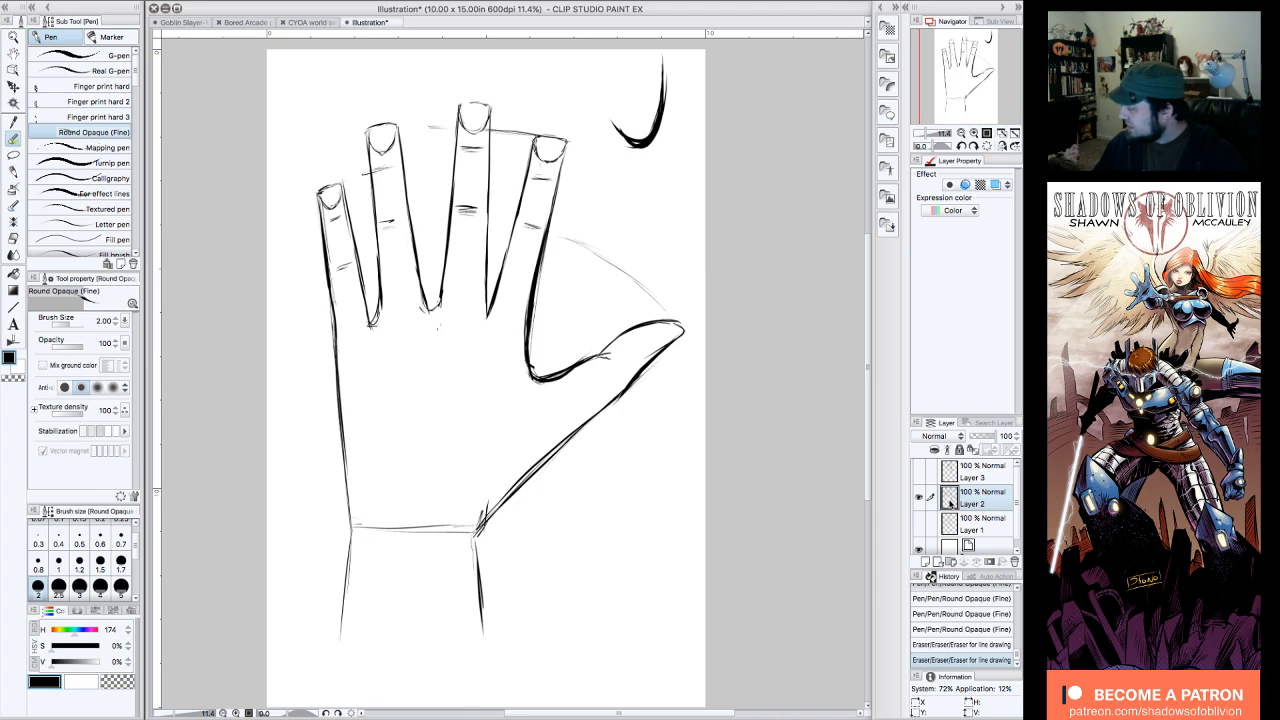
{"action": "left_click_drag", "start_coordinate": [951, 508], "coordinate": [925, 562]}
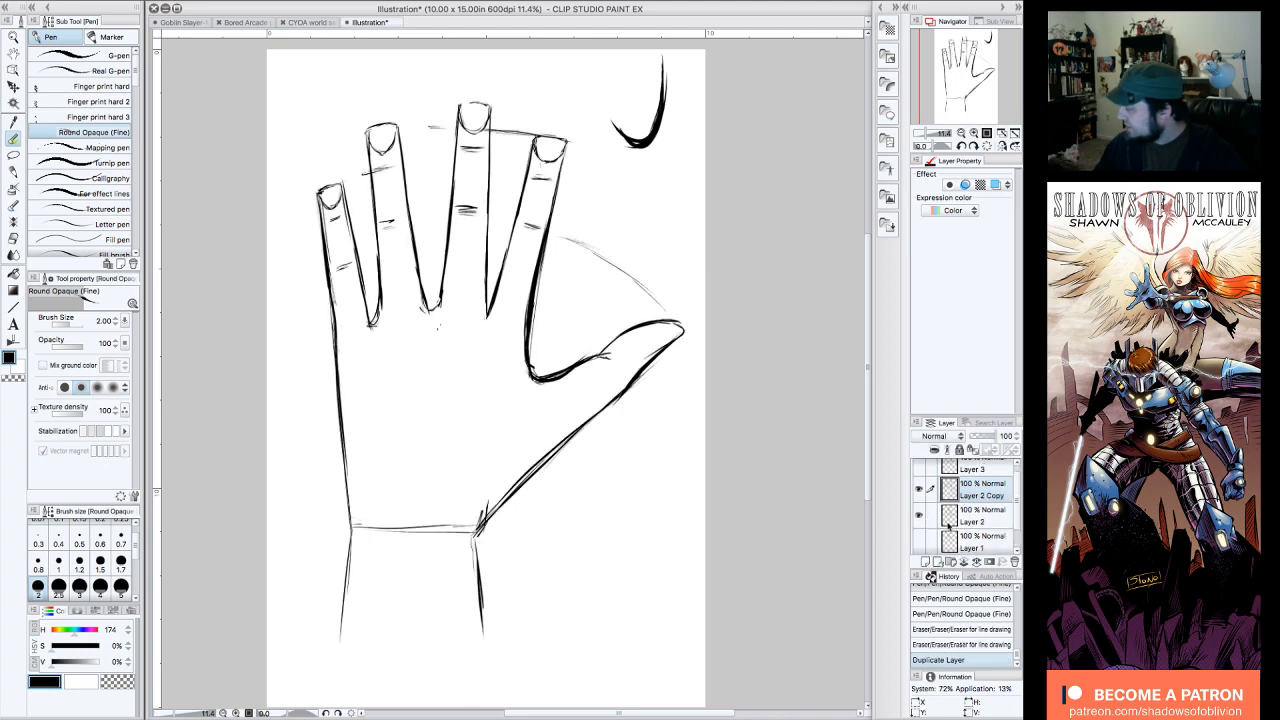
{"action": "left_click", "coordinate": [919, 514]}
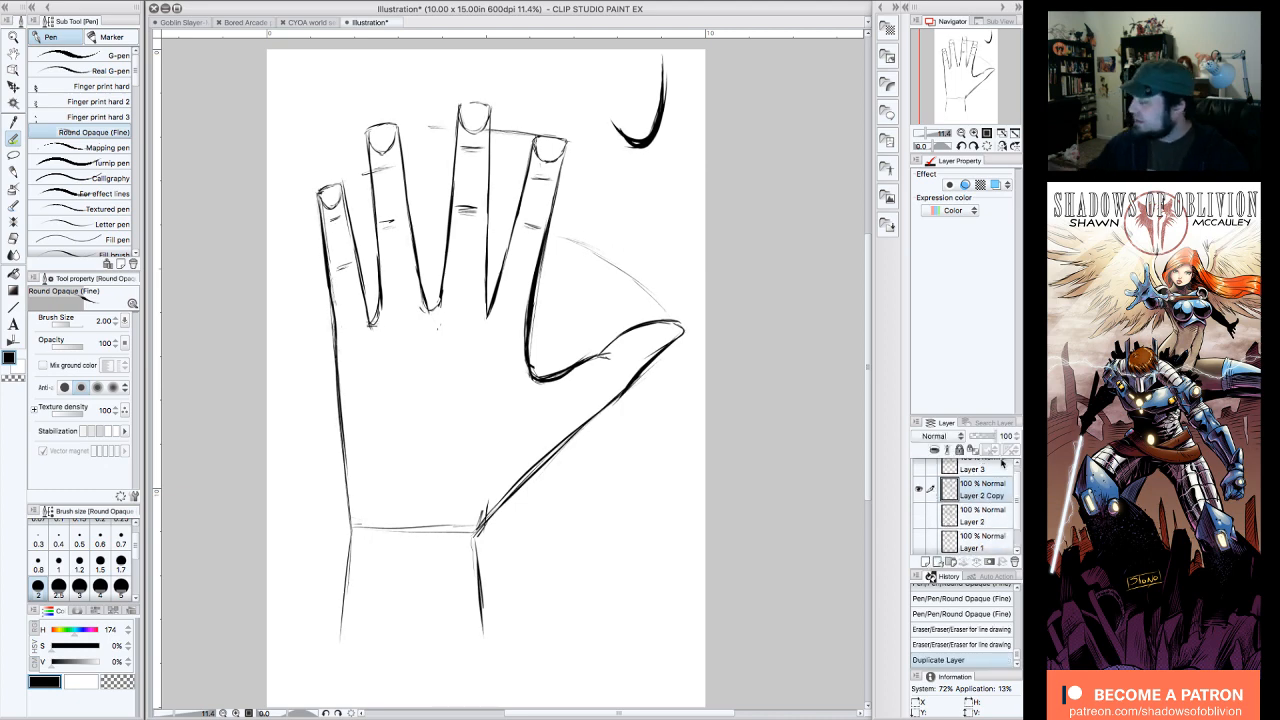
Step: Erase the sample curve, the fingertip guide line and the four fingernails from the copied hand
{"action": "left_click_drag", "start_coordinate": [967, 77], "coordinate": [970, 70]}
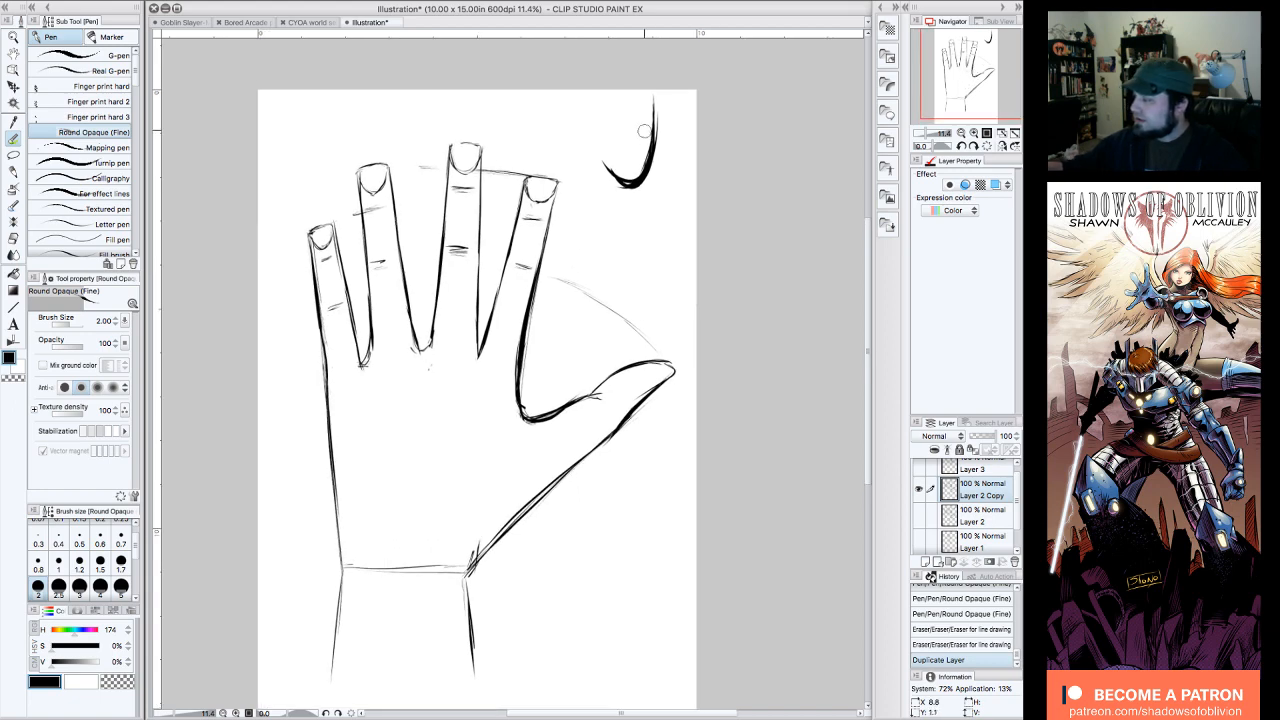
{"action": "left_click_drag", "start_coordinate": [654, 102], "coordinate": [652, 108]}
{"action": "left_click_drag", "start_coordinate": [648, 172], "coordinate": [606, 166]}
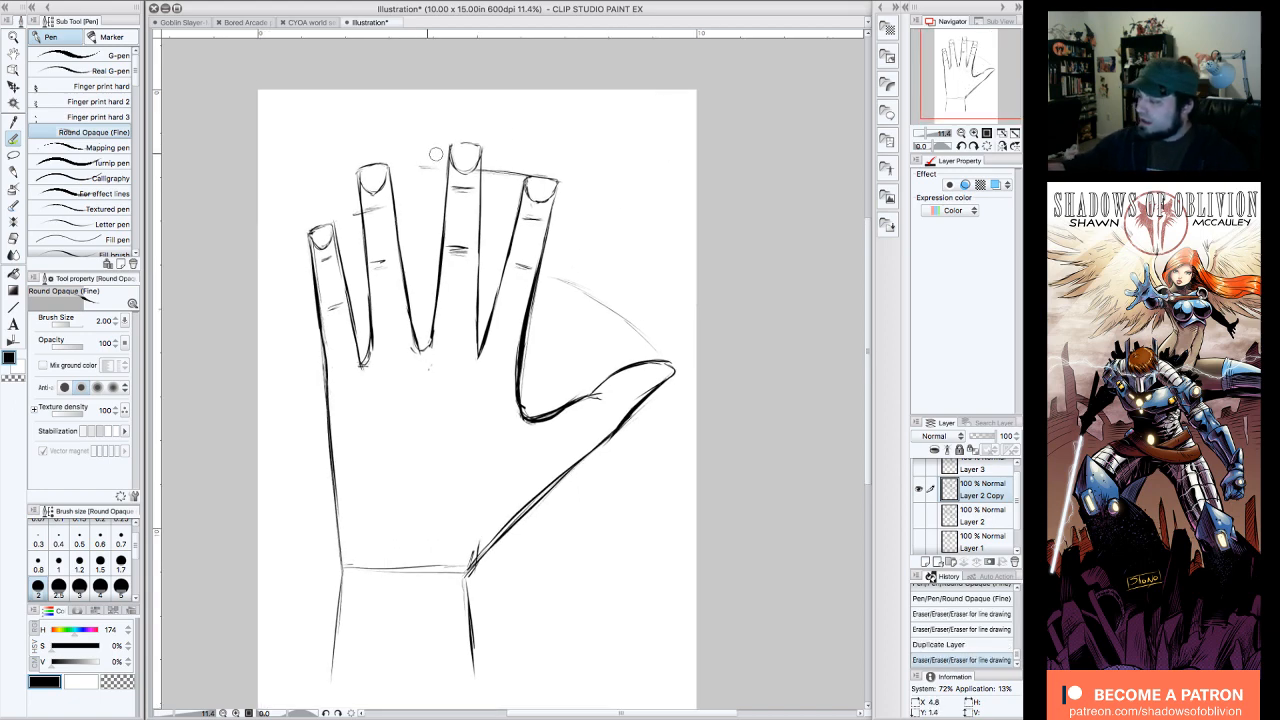
{"action": "left_click_drag", "start_coordinate": [424, 162], "coordinate": [523, 163]}
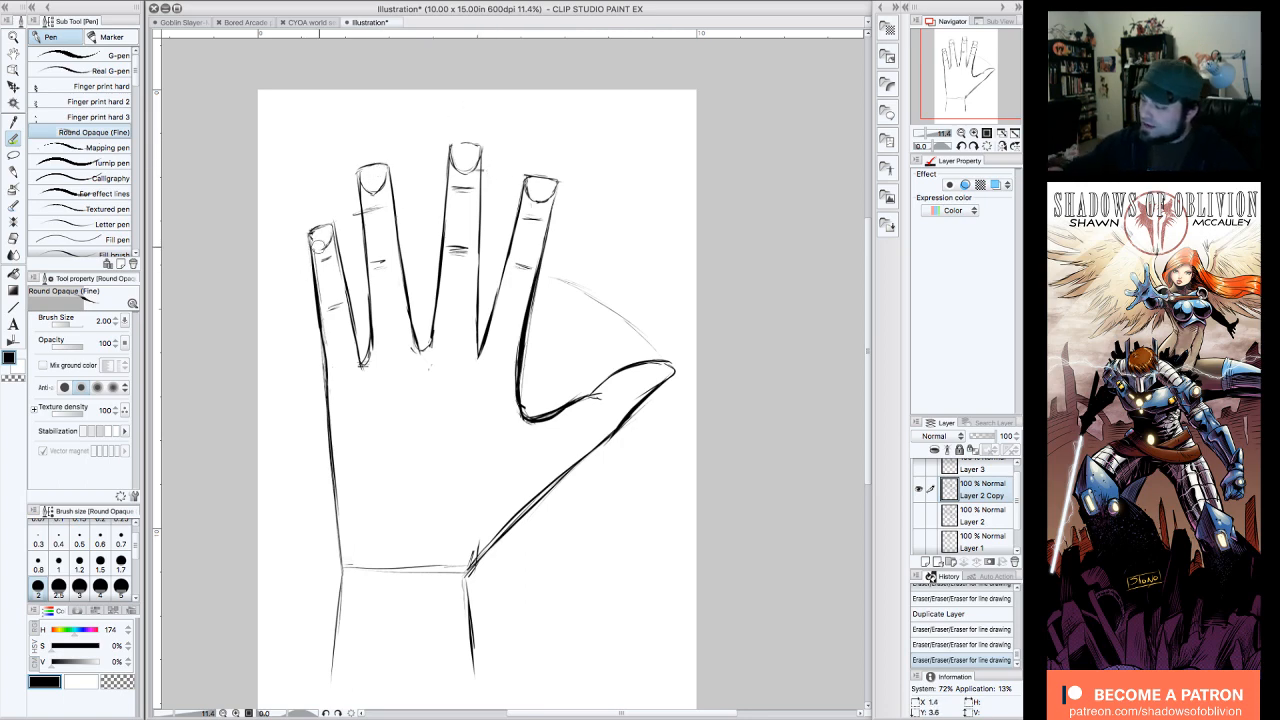
{"action": "left_click_drag", "start_coordinate": [324, 244], "coordinate": [321, 232]}
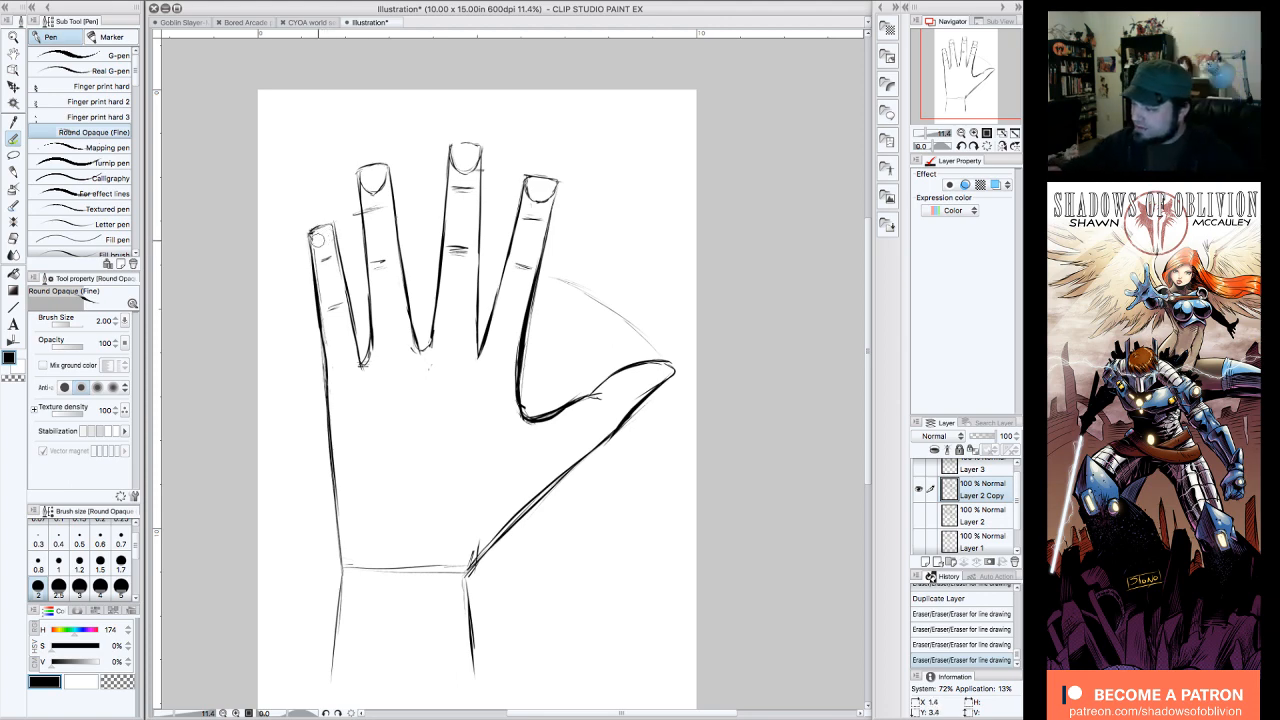
{"action": "left_click_drag", "start_coordinate": [322, 236], "coordinate": [316, 236]}
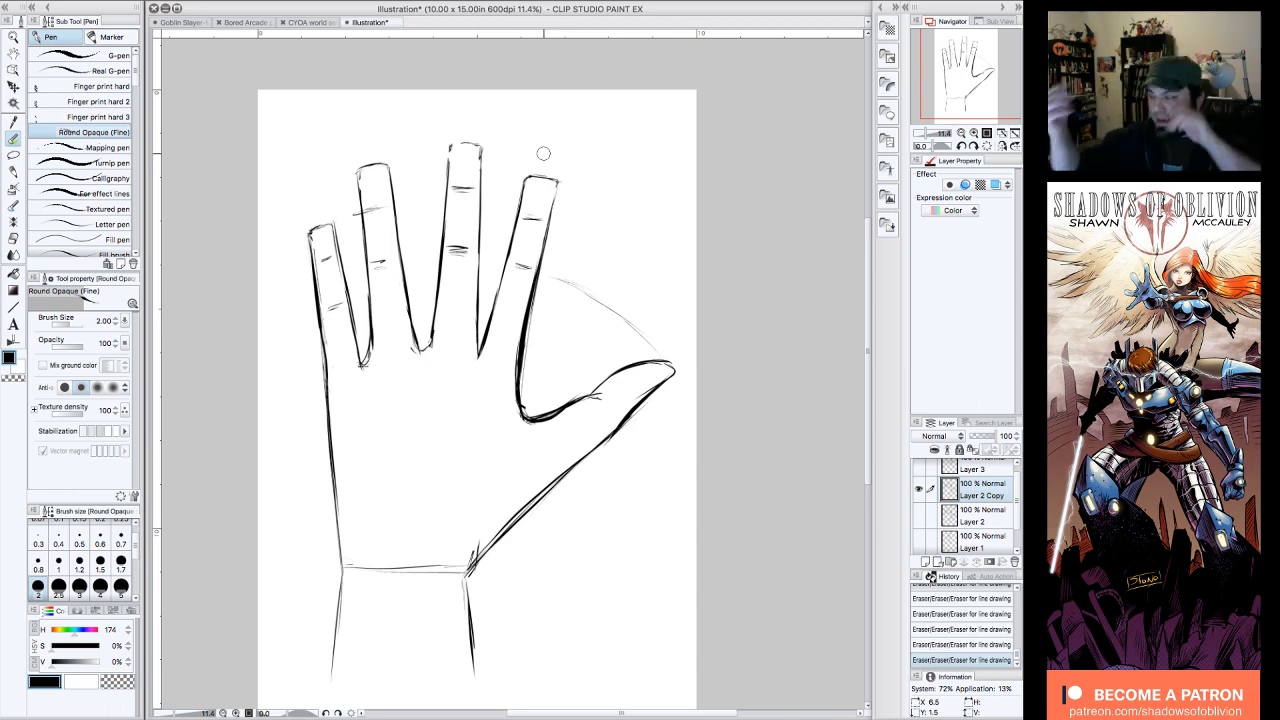
Step: Draw the curved crease around the thumb base in the palm, and erase the horizontal wrist line
{"action": "mouse_move", "coordinate": [516, 396]}
{"action": "left_mouse_down"}
{"action": "mouse_move", "coordinate": [524, 412]}
{"action": "mouse_move", "coordinate": [490, 404]}
{"action": "mouse_move", "coordinate": [464, 419]}
{"action": "mouse_move", "coordinate": [423, 505]}
{"action": "left_mouse_up"}
{"action": "left_click_drag", "start_coordinate": [448, 497], "coordinate": [450, 503]}
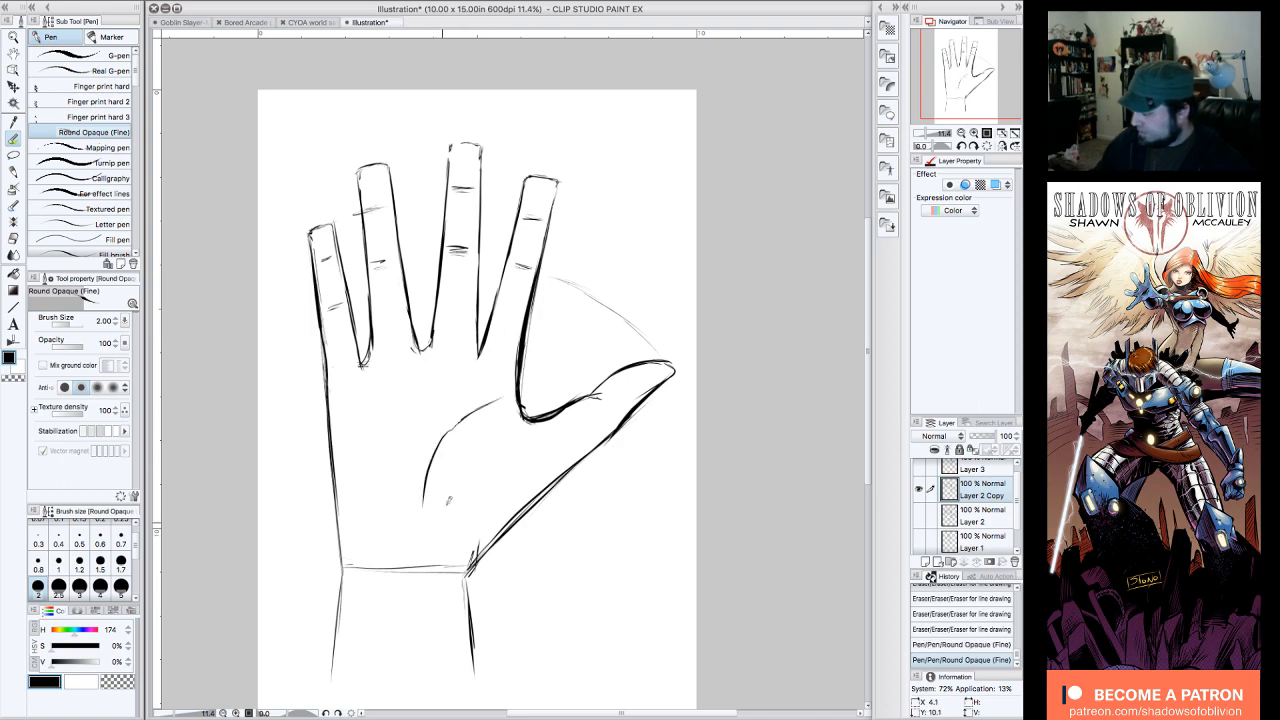
{"action": "mouse_move", "coordinate": [495, 400]}
{"action": "left_mouse_down"}
{"action": "mouse_move", "coordinate": [426, 467]}
{"action": "mouse_move", "coordinate": [424, 535]}
{"action": "left_mouse_up"}
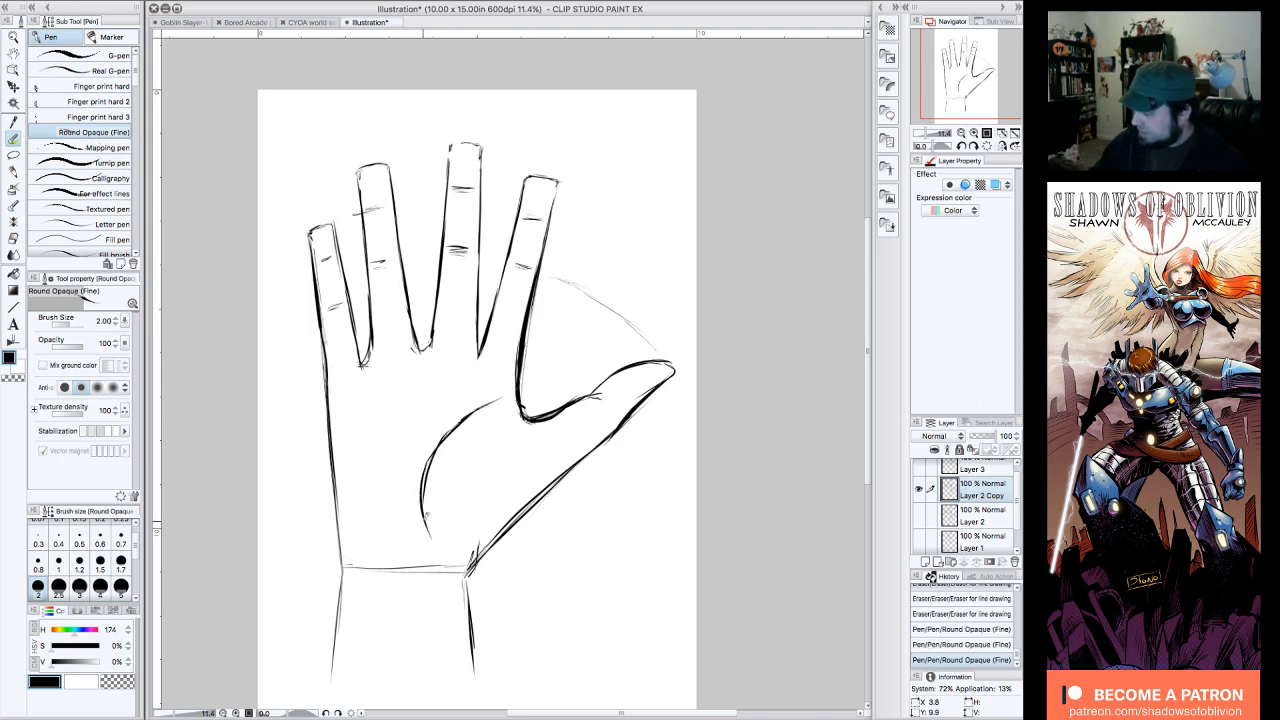
{"action": "left_click_drag", "start_coordinate": [421, 484], "coordinate": [449, 443]}
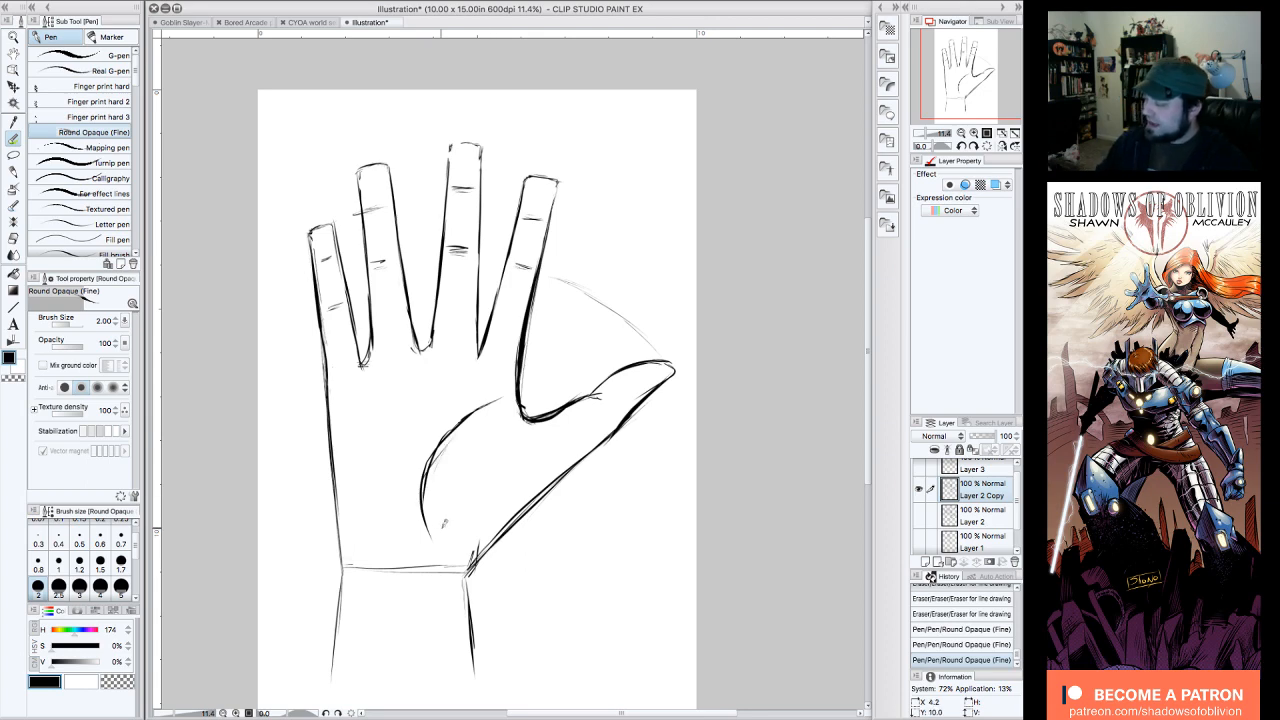
{"action": "left_click_drag", "start_coordinate": [440, 452], "coordinate": [425, 525]}
{"action": "left_click_drag", "start_coordinate": [497, 391], "coordinate": [455, 427]}
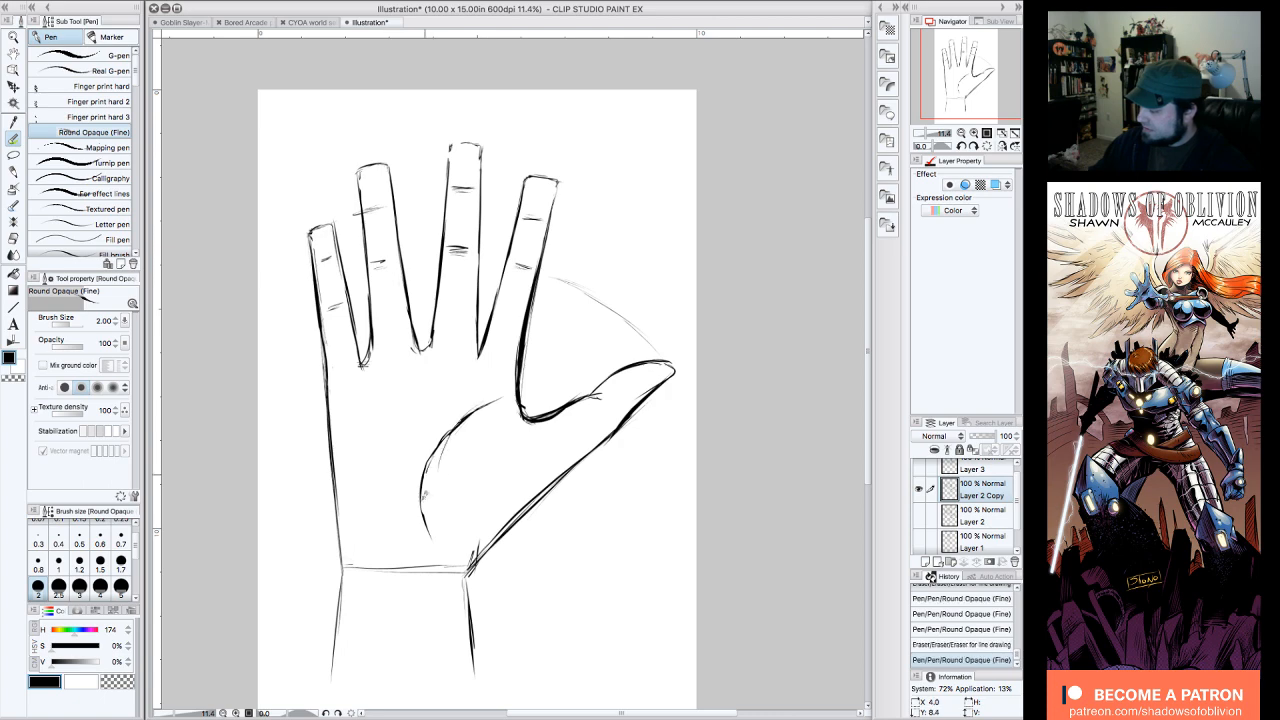
{"action": "left_click_drag", "start_coordinate": [433, 577], "coordinate": [355, 566]}
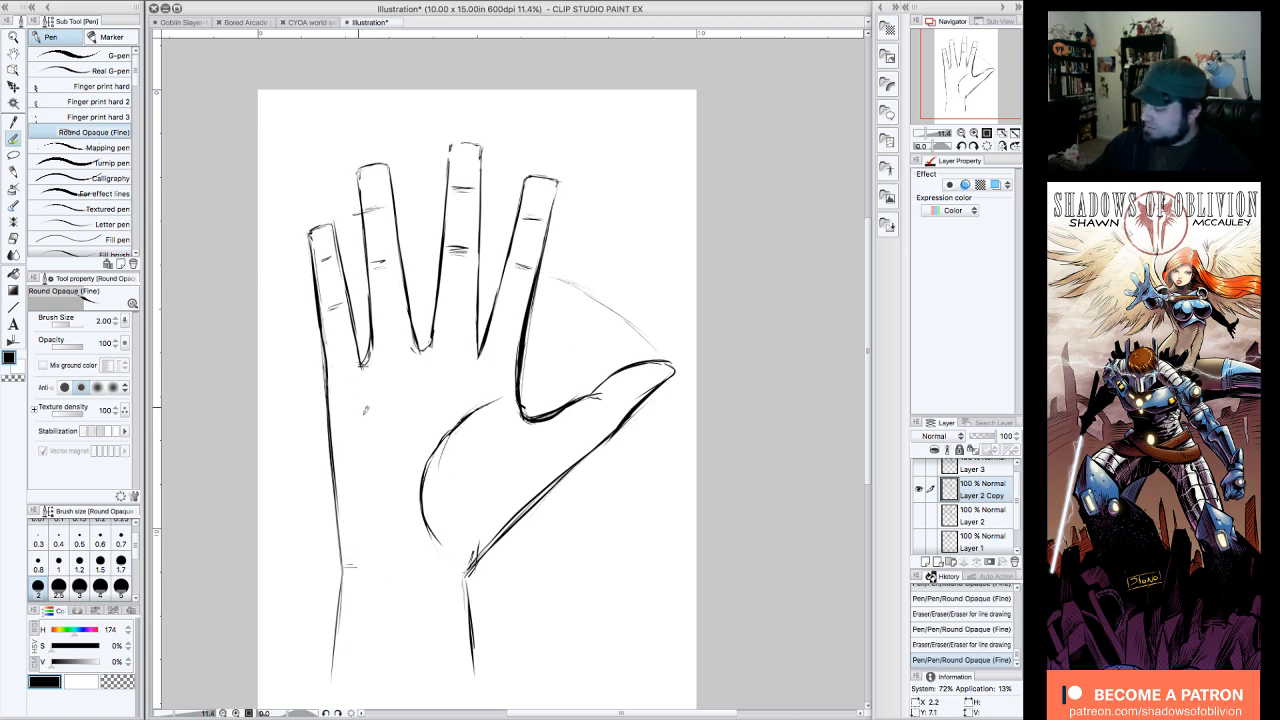
Step: Draw a slanted crease on the palm's little-finger side and a horizontal crease below the four fingers
{"action": "mouse_move", "coordinate": [357, 401]}
{"action": "left_mouse_down"}
{"action": "mouse_move", "coordinate": [410, 544]}
{"action": "mouse_move", "coordinate": [392, 463]}
{"action": "mouse_move", "coordinate": [396, 569]}
{"action": "left_mouse_up"}
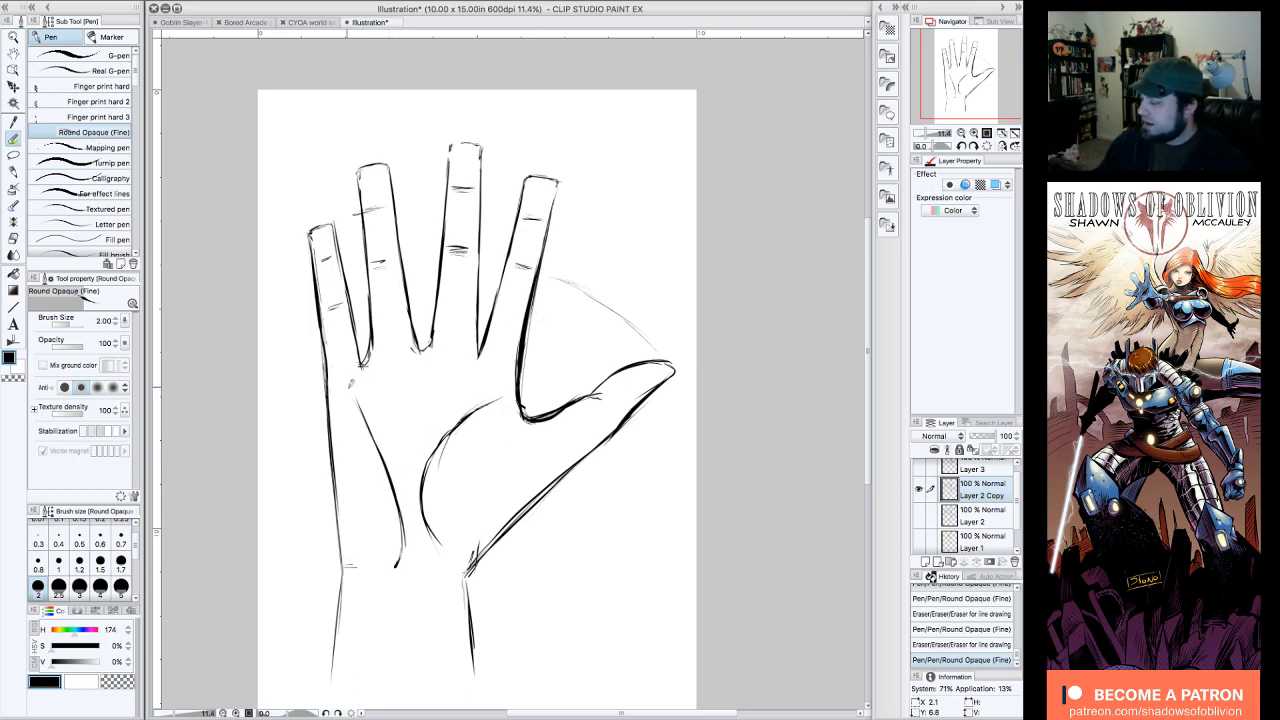
{"action": "mouse_move", "coordinate": [350, 383]}
{"action": "left_mouse_down"}
{"action": "mouse_move", "coordinate": [503, 382]}
{"action": "mouse_move", "coordinate": [430, 365]}
{"action": "left_mouse_up"}
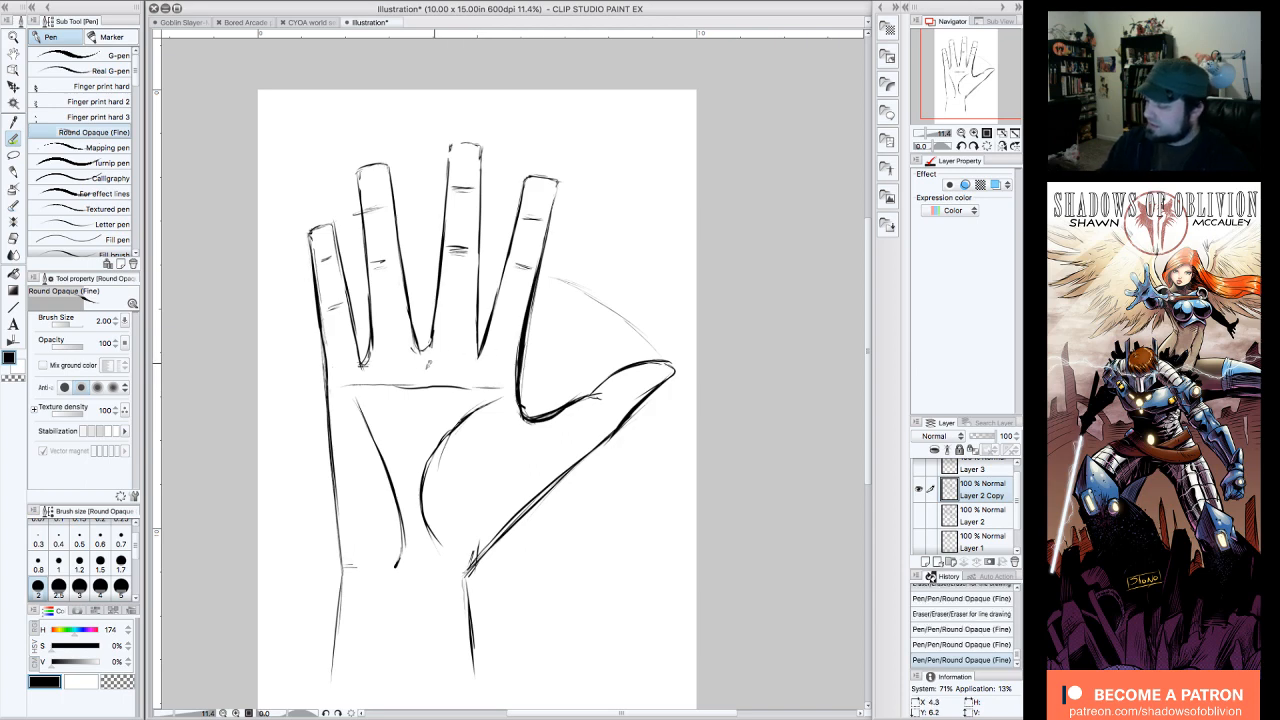
{"action": "left_click_drag", "start_coordinate": [352, 383], "coordinate": [342, 385]}
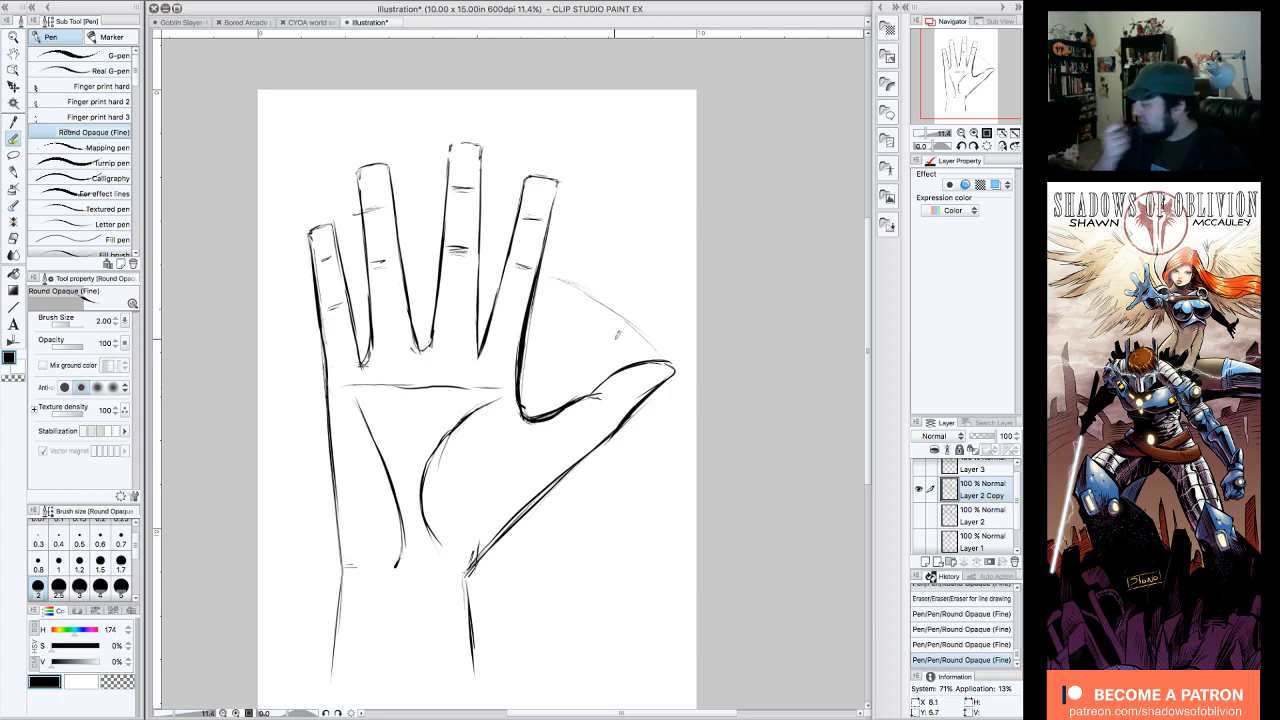
Step: Mark the hollow between the palm creases with a bold downward-pointing triangle, and erase it
{"action": "mouse_move", "coordinate": [502, 400]}
{"action": "left_mouse_down"}
{"action": "mouse_move", "coordinate": [460, 448]}
{"action": "mouse_move", "coordinate": [384, 402]}
{"action": "mouse_move", "coordinate": [405, 462]}
{"action": "mouse_move", "coordinate": [466, 402]}
{"action": "mouse_move", "coordinate": [390, 440]}
{"action": "mouse_move", "coordinate": [410, 456]}
{"action": "left_mouse_up"}
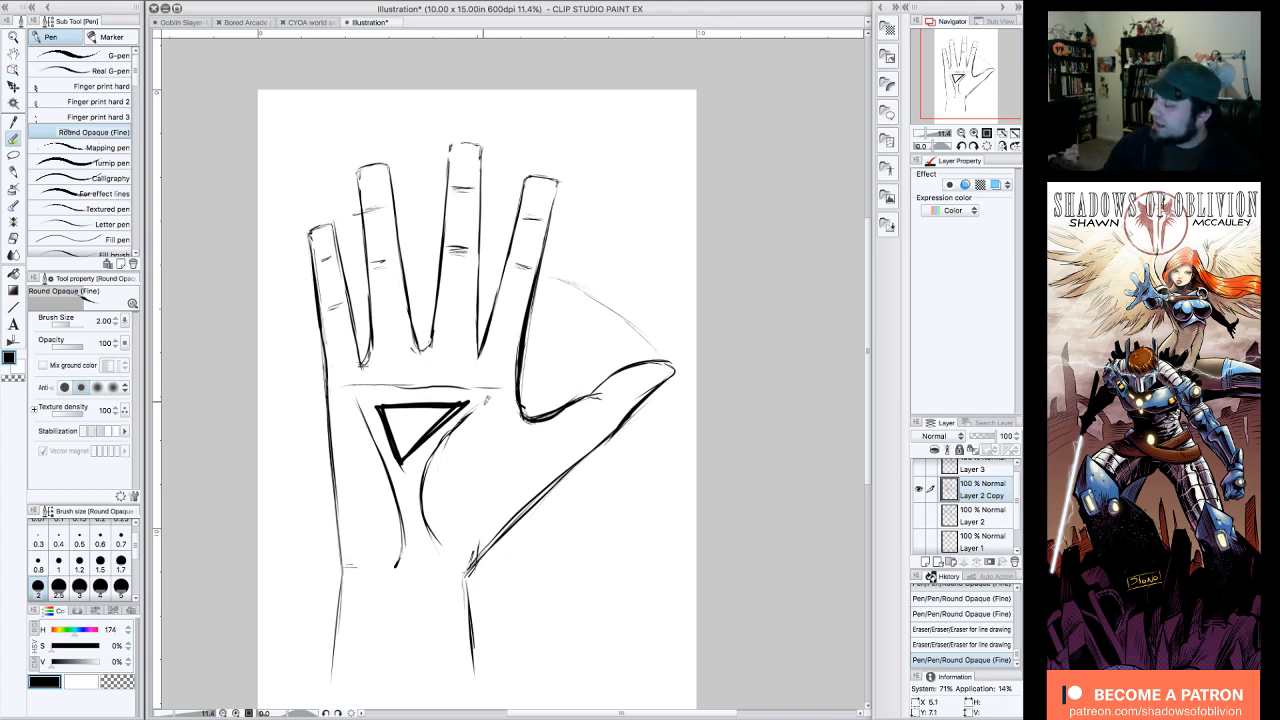
{"action": "left_click_drag", "start_coordinate": [478, 403], "coordinate": [431, 444]}
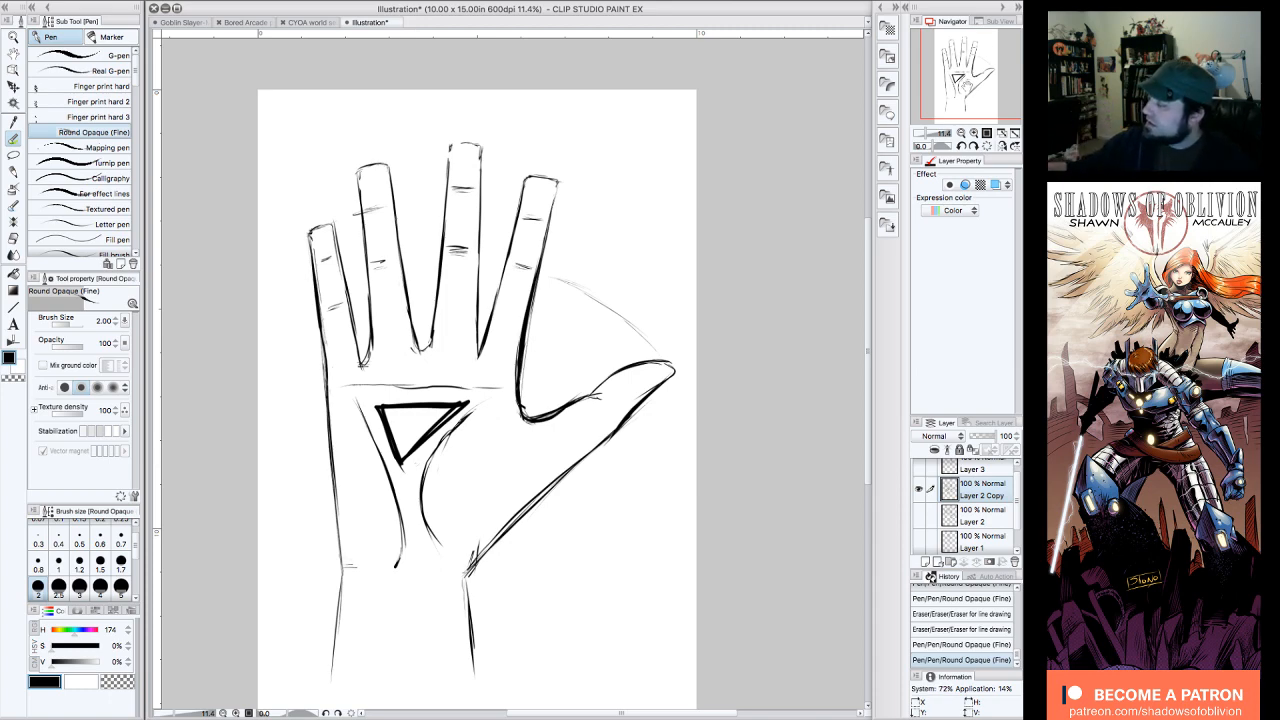
{"action": "scroll", "coordinate": [415, 465], "scroll_direction": "left", "scroll_amount": 1}
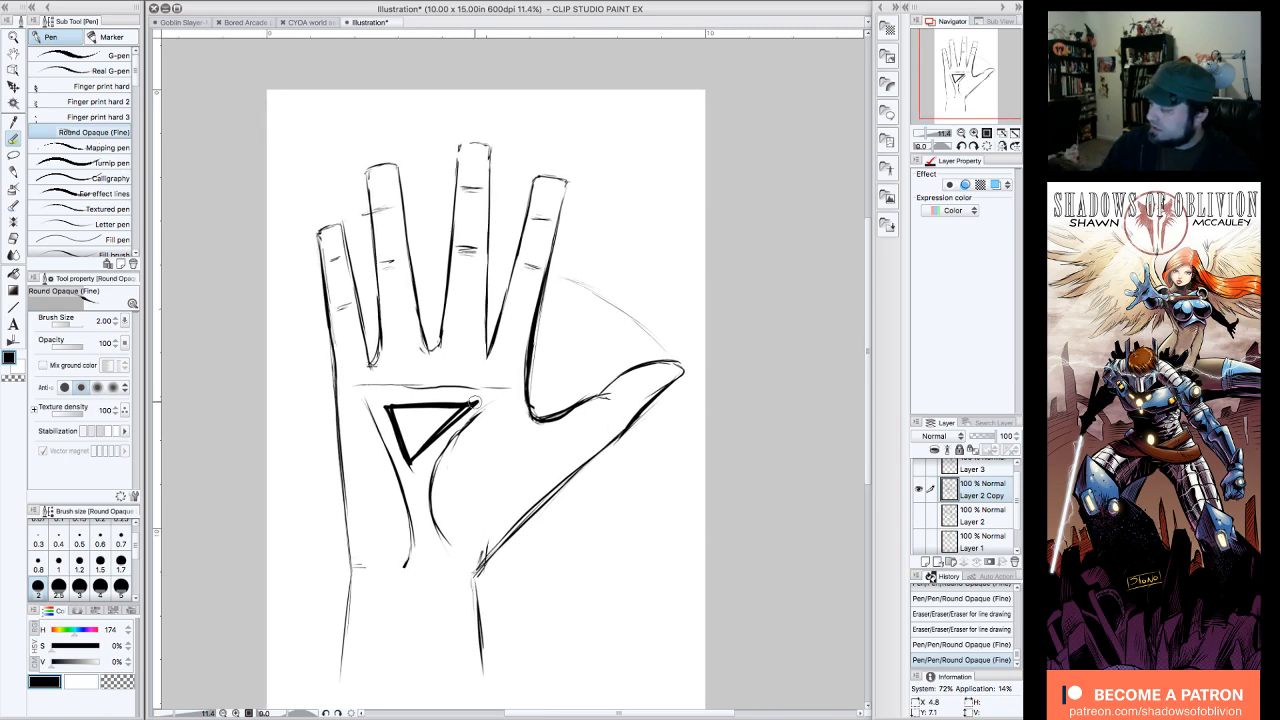
{"action": "mouse_move", "coordinate": [476, 402]}
{"action": "left_mouse_down"}
{"action": "mouse_move", "coordinate": [438, 402]}
{"action": "mouse_move", "coordinate": [387, 403]}
{"action": "mouse_move", "coordinate": [417, 462]}
{"action": "mouse_move", "coordinate": [406, 459]}
{"action": "mouse_move", "coordinate": [415, 420]}
{"action": "left_mouse_up"}
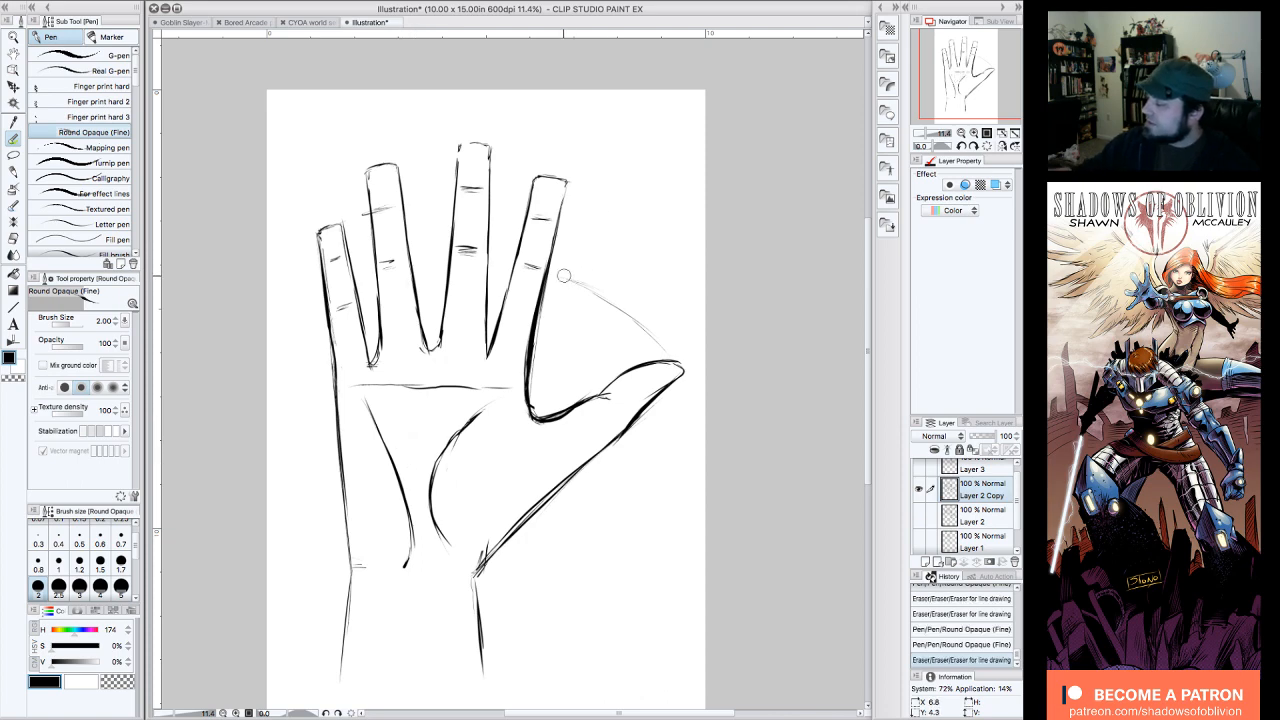
Step: Erase the guide arc between index finger and thumb and the overhanging crease mark on the ring finger
{"action": "mouse_move", "coordinate": [563, 280]}
{"action": "left_mouse_down"}
{"action": "mouse_move", "coordinate": [626, 303]}
{"action": "mouse_move", "coordinate": [640, 334]}
{"action": "mouse_move", "coordinate": [669, 343]}
{"action": "mouse_move", "coordinate": [671, 331]}
{"action": "left_mouse_up"}
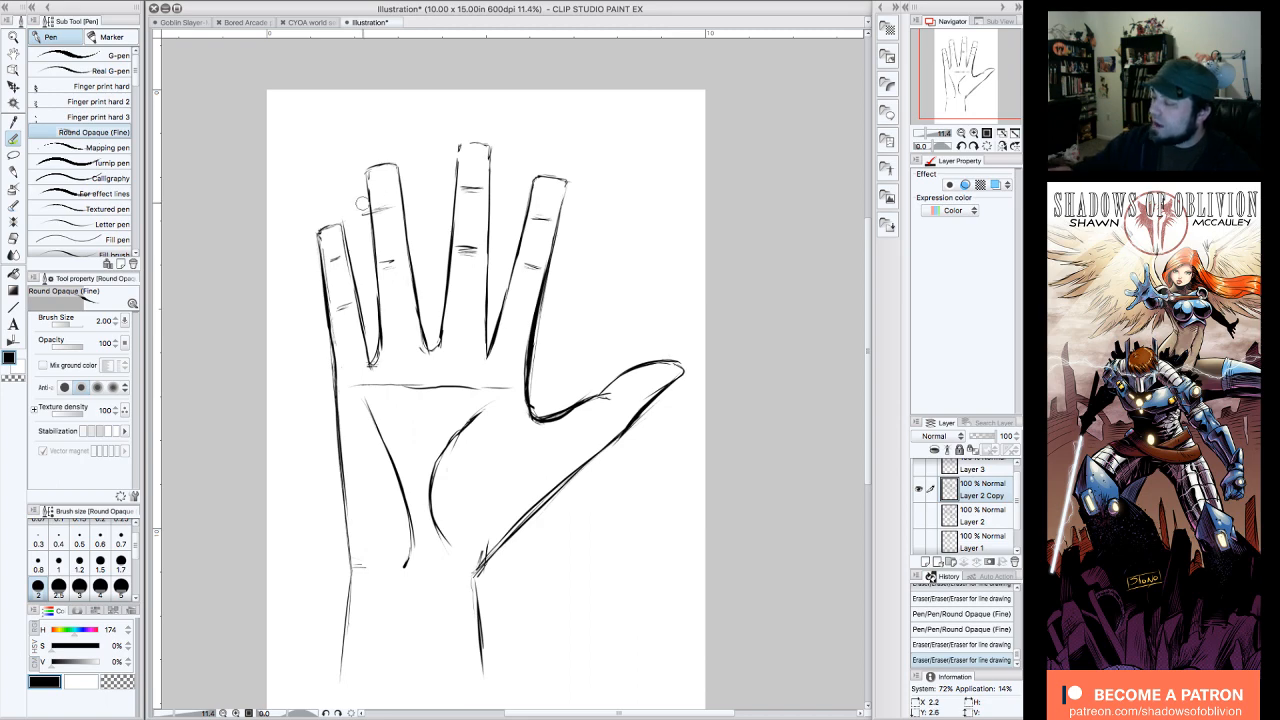
{"action": "mouse_move", "coordinate": [361, 203]}
{"action": "left_mouse_down"}
{"action": "mouse_move", "coordinate": [378, 203]}
{"action": "mouse_move", "coordinate": [368, 224]}
{"action": "mouse_move", "coordinate": [390, 177]}
{"action": "left_mouse_up"}
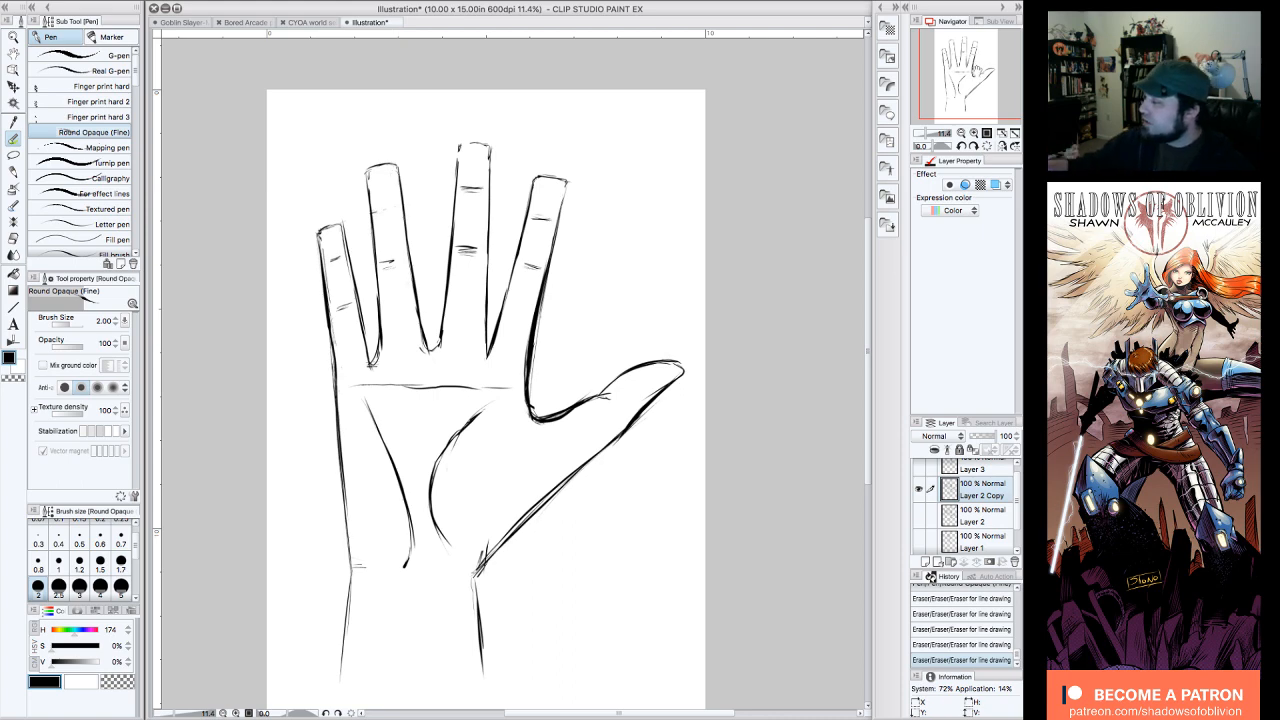
{"action": "left_click_drag", "start_coordinate": [970, 72], "coordinate": [964, 81]}
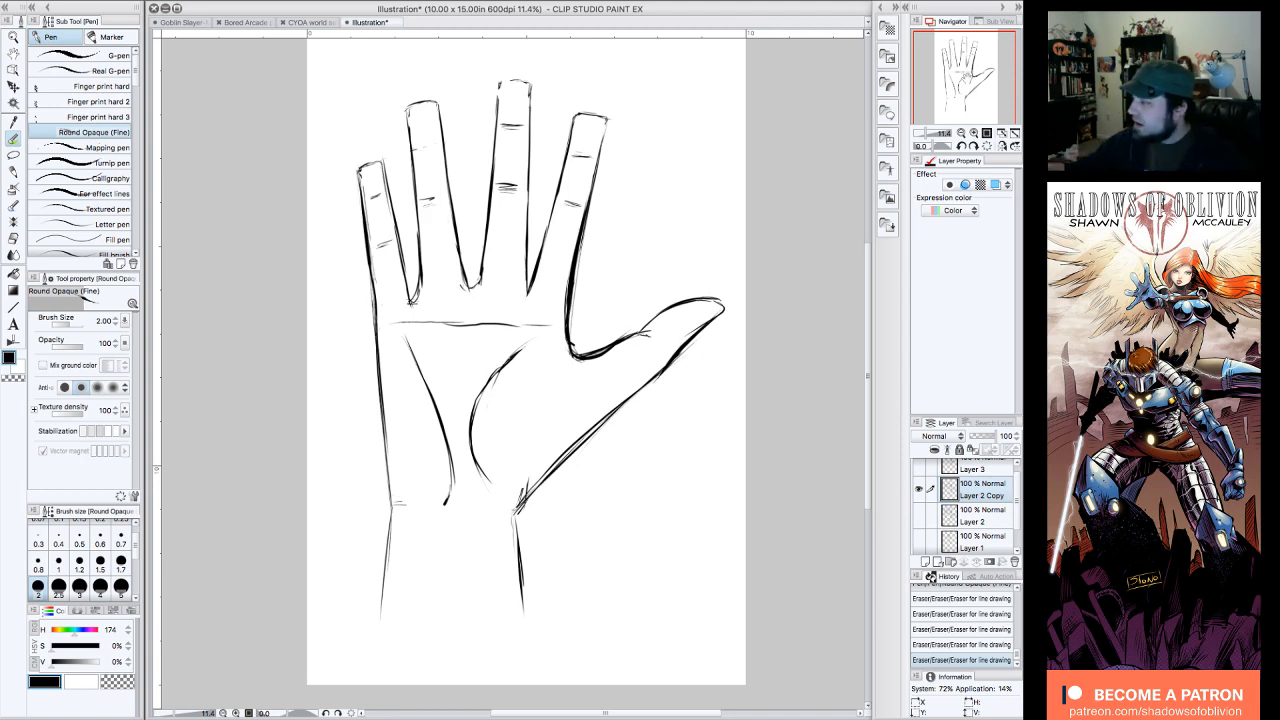
{"action": "left_click_drag", "start_coordinate": [968, 76], "coordinate": [966, 76]}
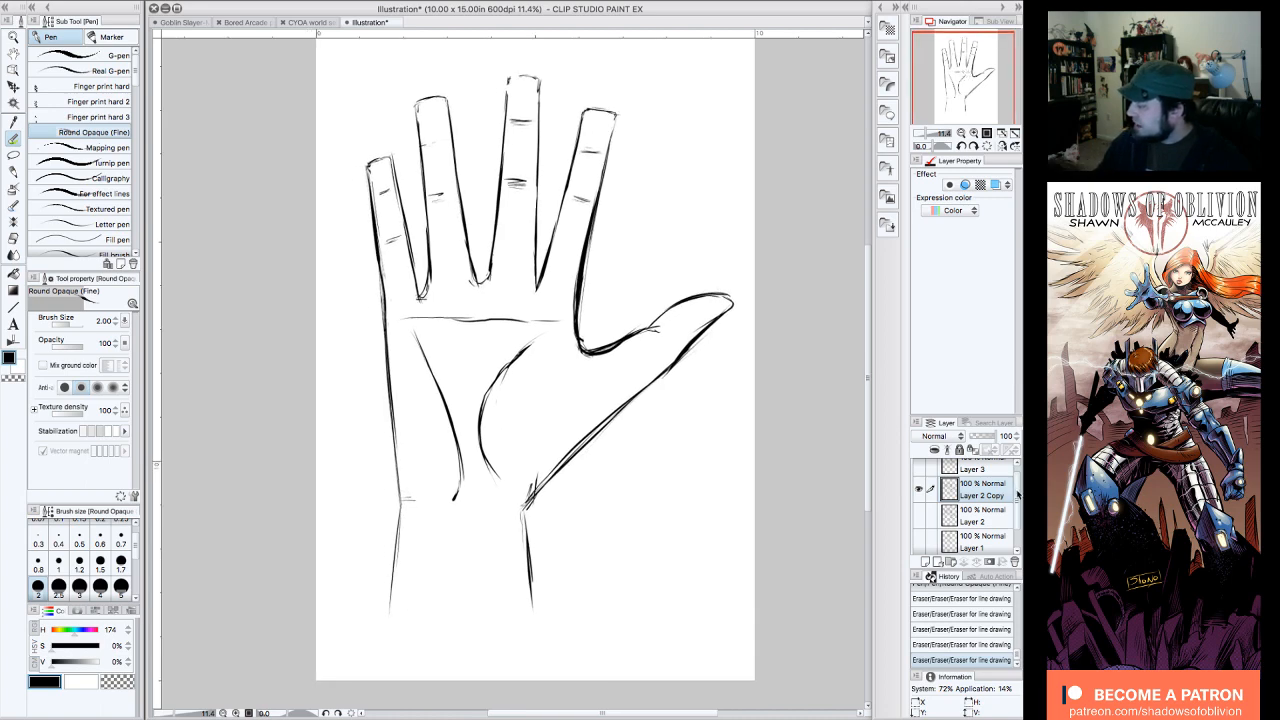
Step: Hide Layer 2 Copy and add a new empty raster layer directly above it
{"action": "left_click_drag", "start_coordinate": [1018, 492], "coordinate": [1018, 477]}
{"action": "left_click", "coordinate": [921, 497]}
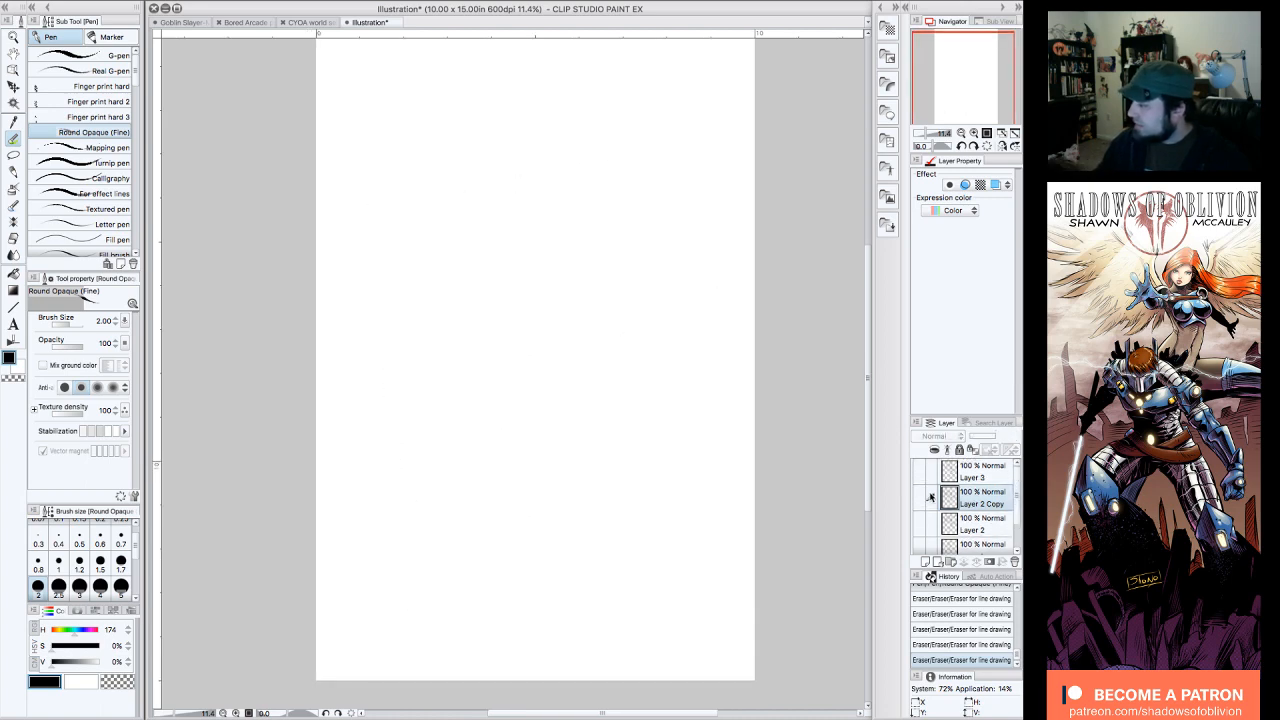
{"action": "left_click_drag", "start_coordinate": [1015, 500], "coordinate": [1016, 506]}
{"action": "scroll", "coordinate": [989, 514], "scroll_direction": "up", "scroll_amount": 1}
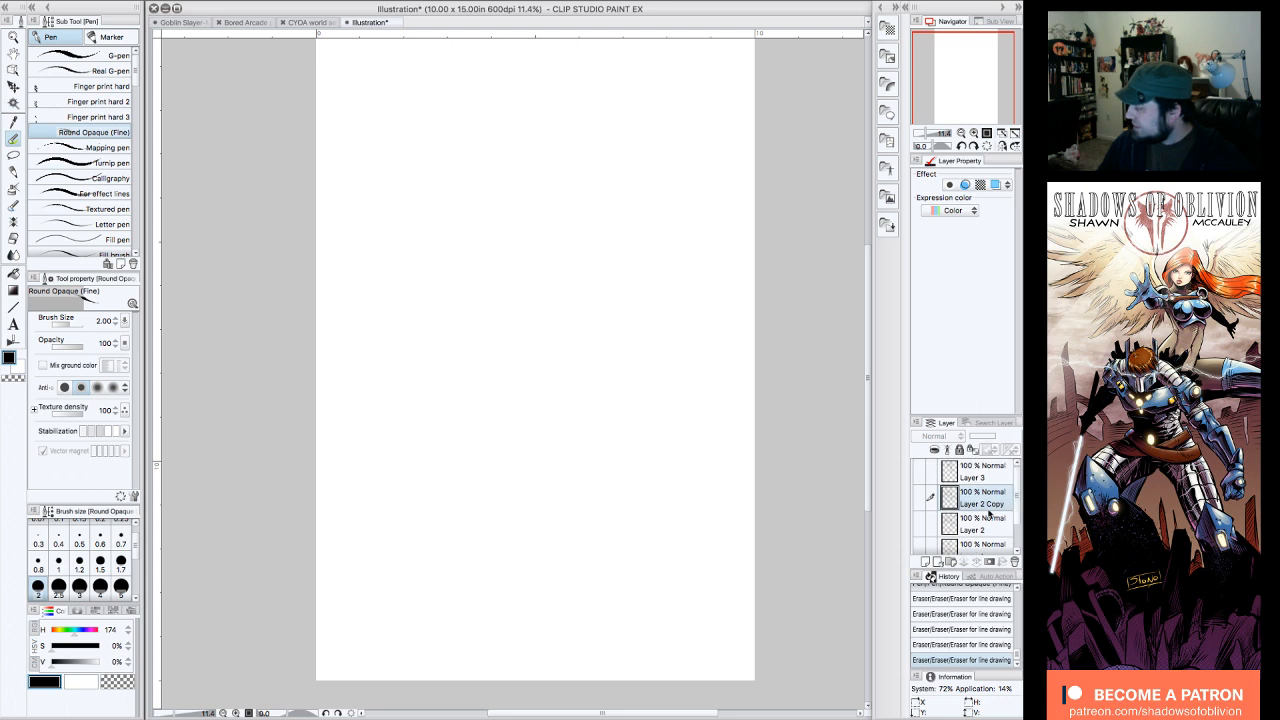
{"action": "left_click", "coordinate": [926, 562]}
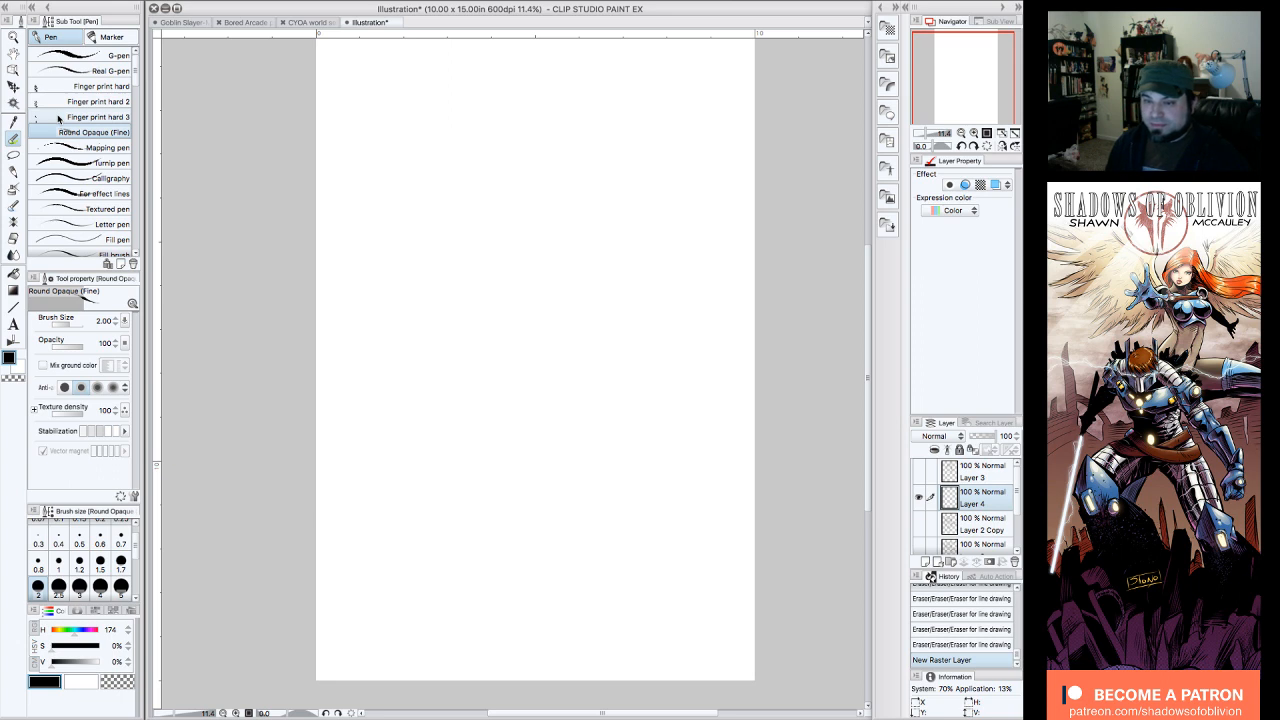
{"action": "left_click", "coordinate": [795, 297]}
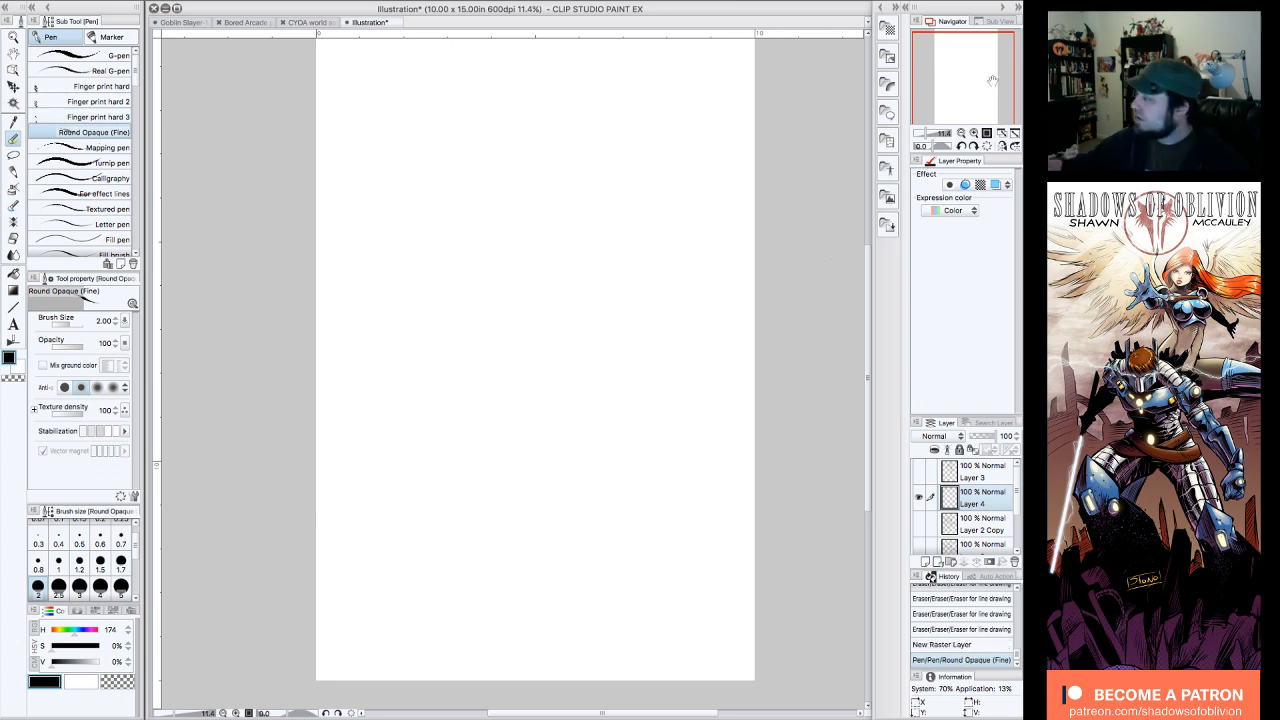
{"action": "left_click_drag", "start_coordinate": [991, 86], "coordinate": [997, 86]}
{"action": "left_click", "coordinate": [961, 133]}
{"action": "left_click", "coordinate": [974, 133]}
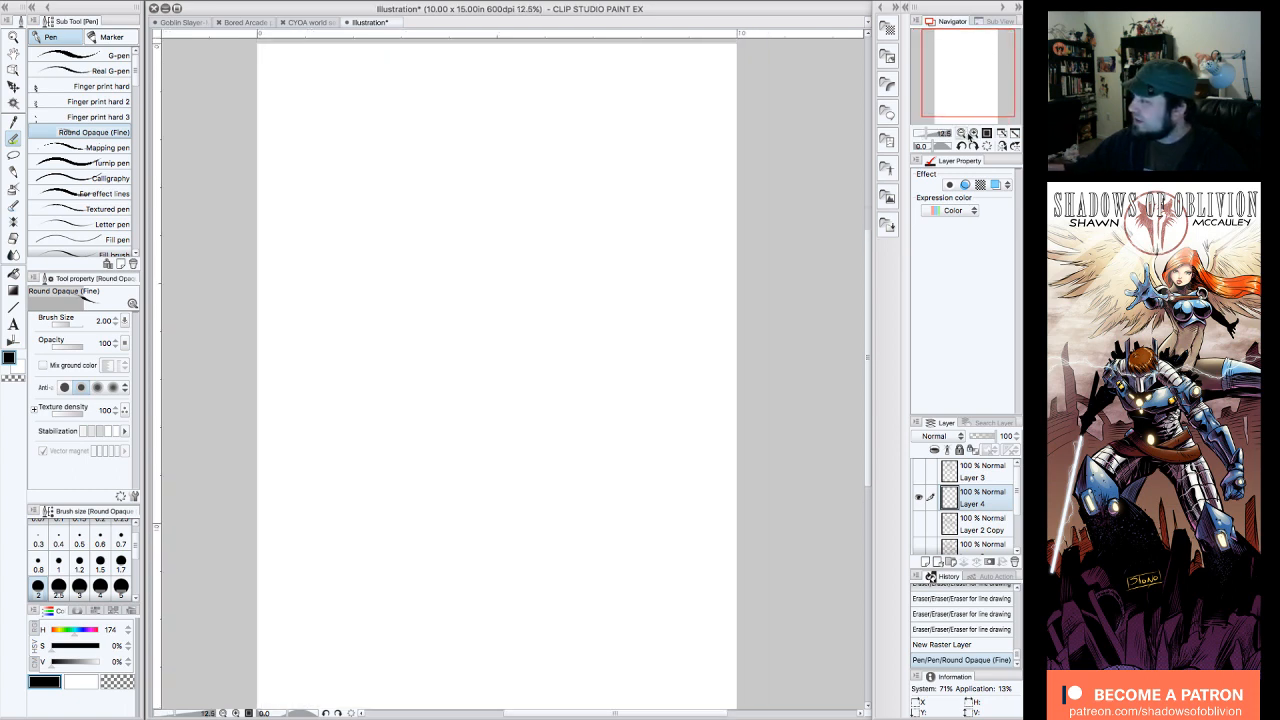
{"action": "left_click", "coordinate": [961, 133]}
{"action": "left_click", "coordinate": [974, 133]}
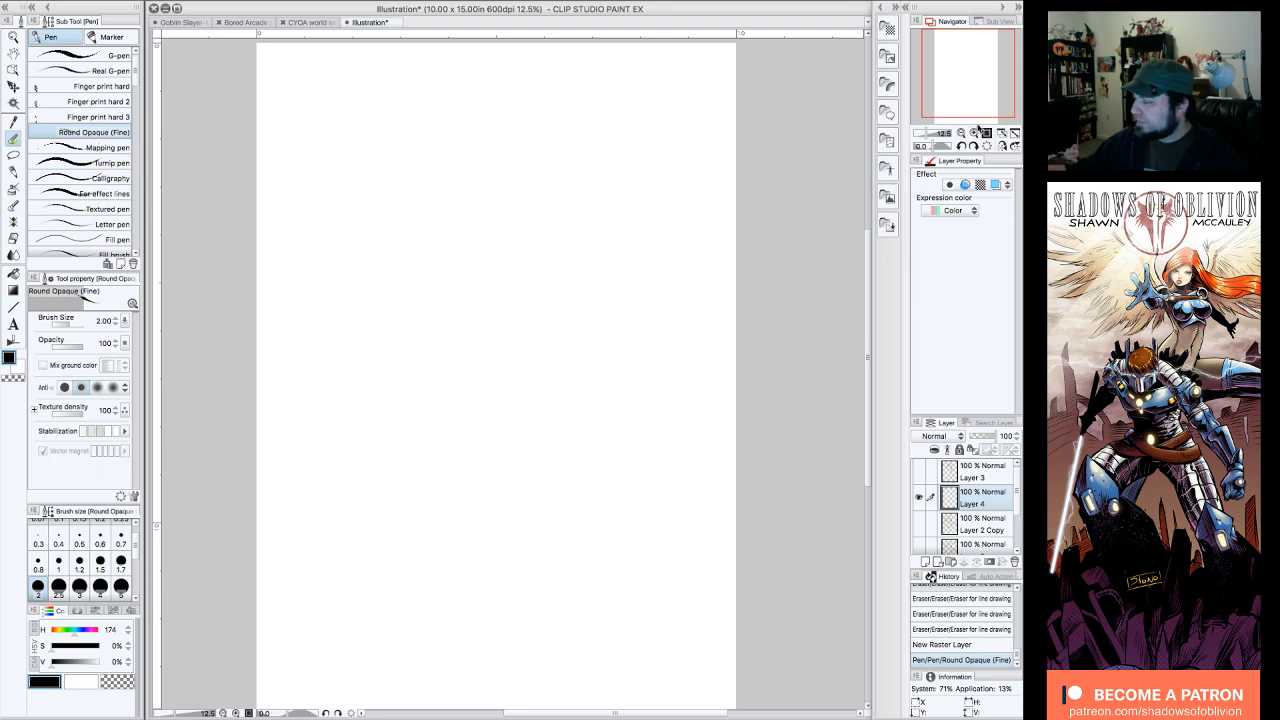
{"action": "left_click_drag", "start_coordinate": [976, 101], "coordinate": [974, 106]}
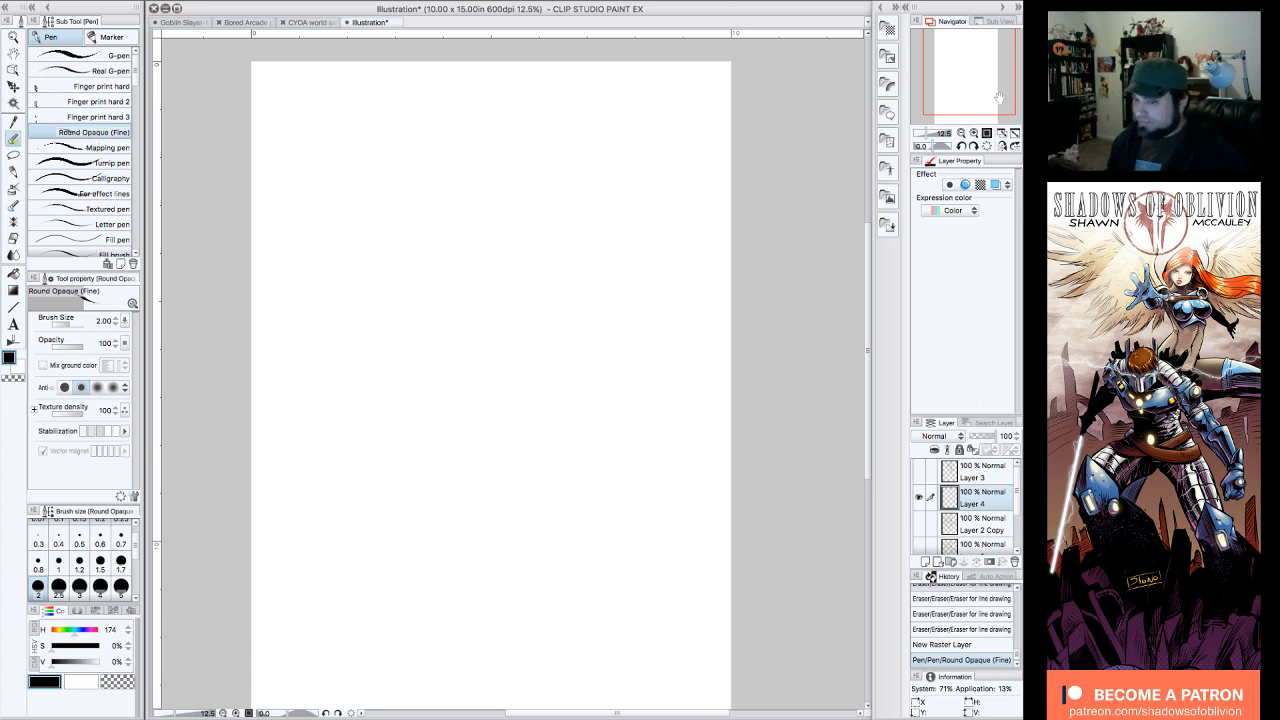
{"action": "left_click", "coordinate": [774, 232]}
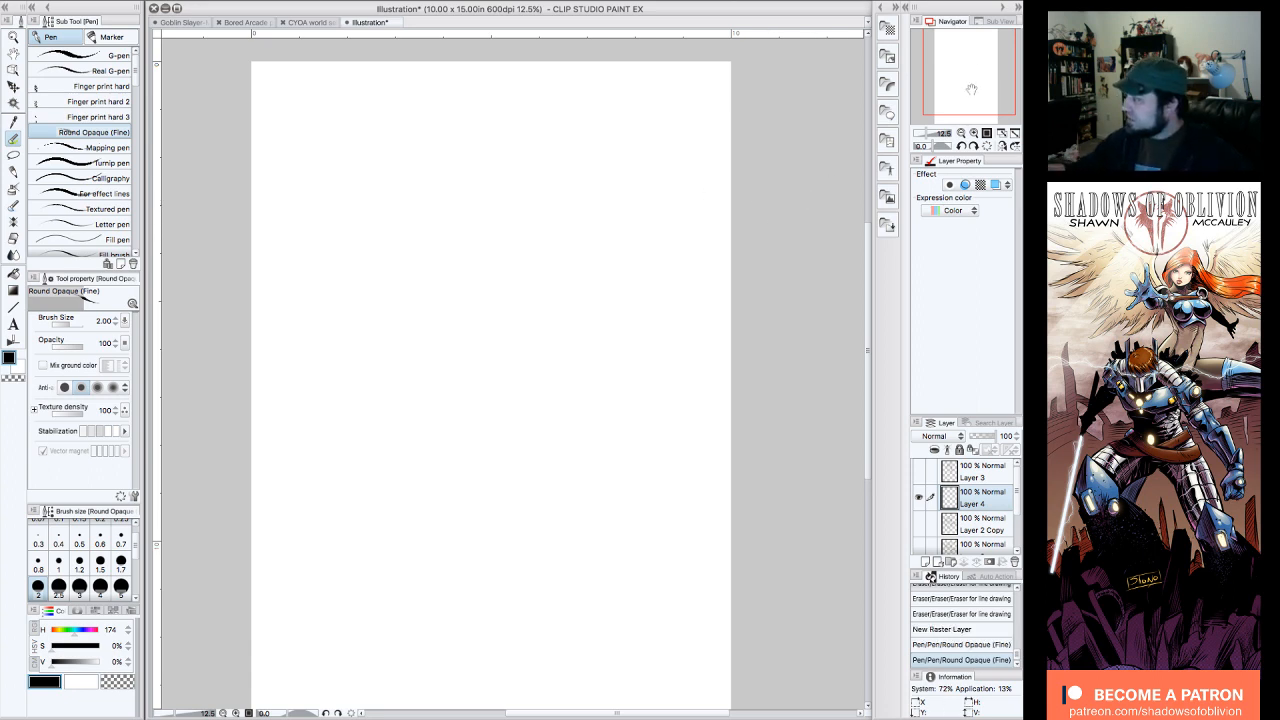
{"action": "left_click_drag", "start_coordinate": [971, 89], "coordinate": [965, 102]}
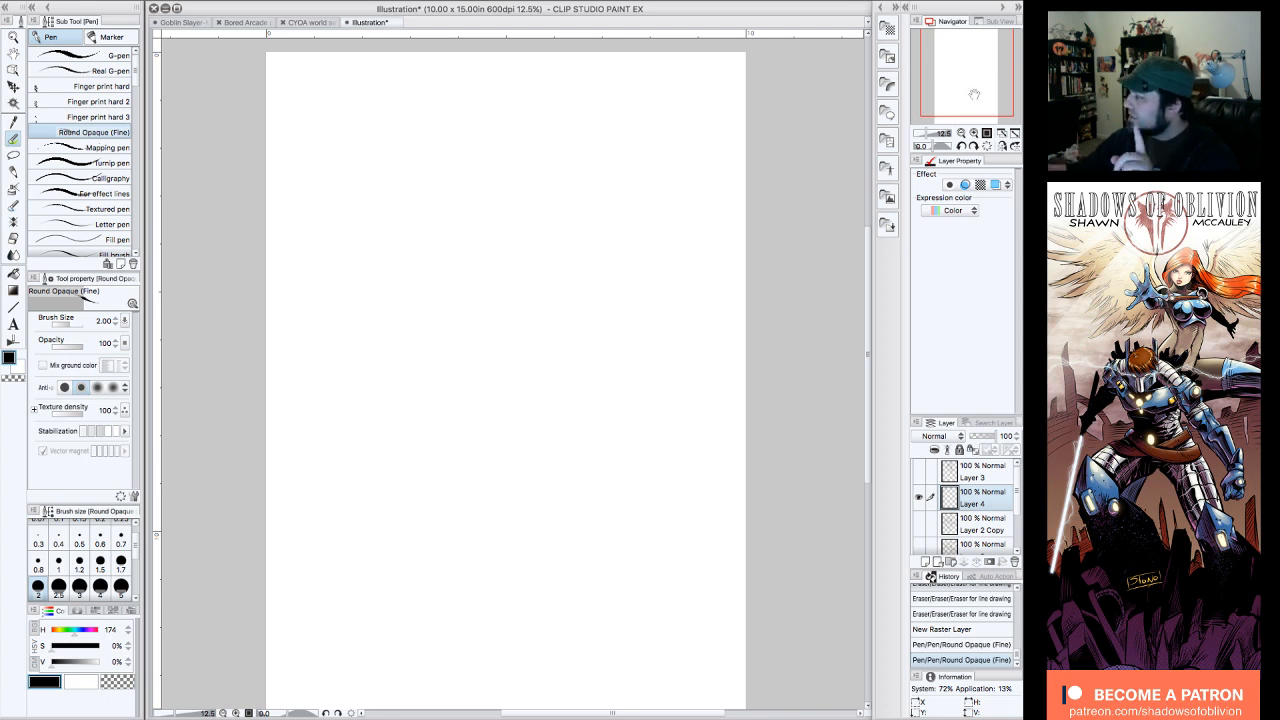
{"action": "left_click_drag", "start_coordinate": [973, 93], "coordinate": [975, 93]}
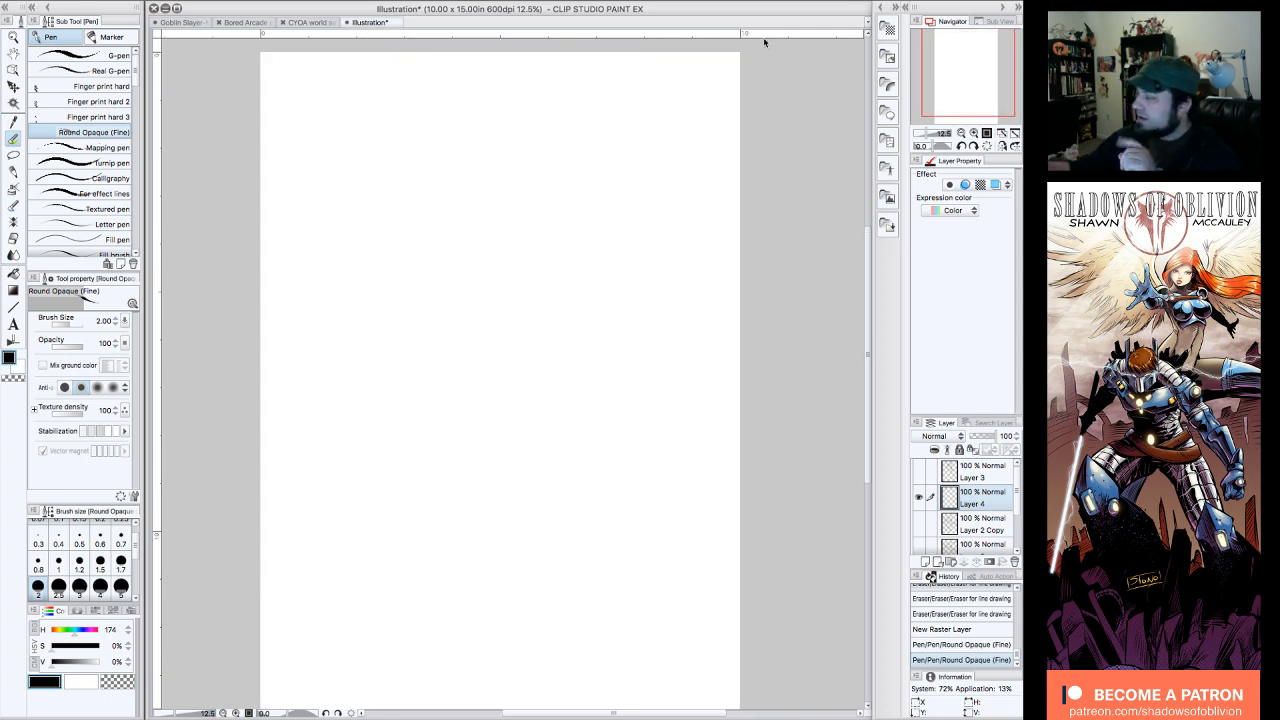
{"action": "left_click", "coordinate": [920, 497]}
{"action": "left_click", "coordinate": [920, 497]}
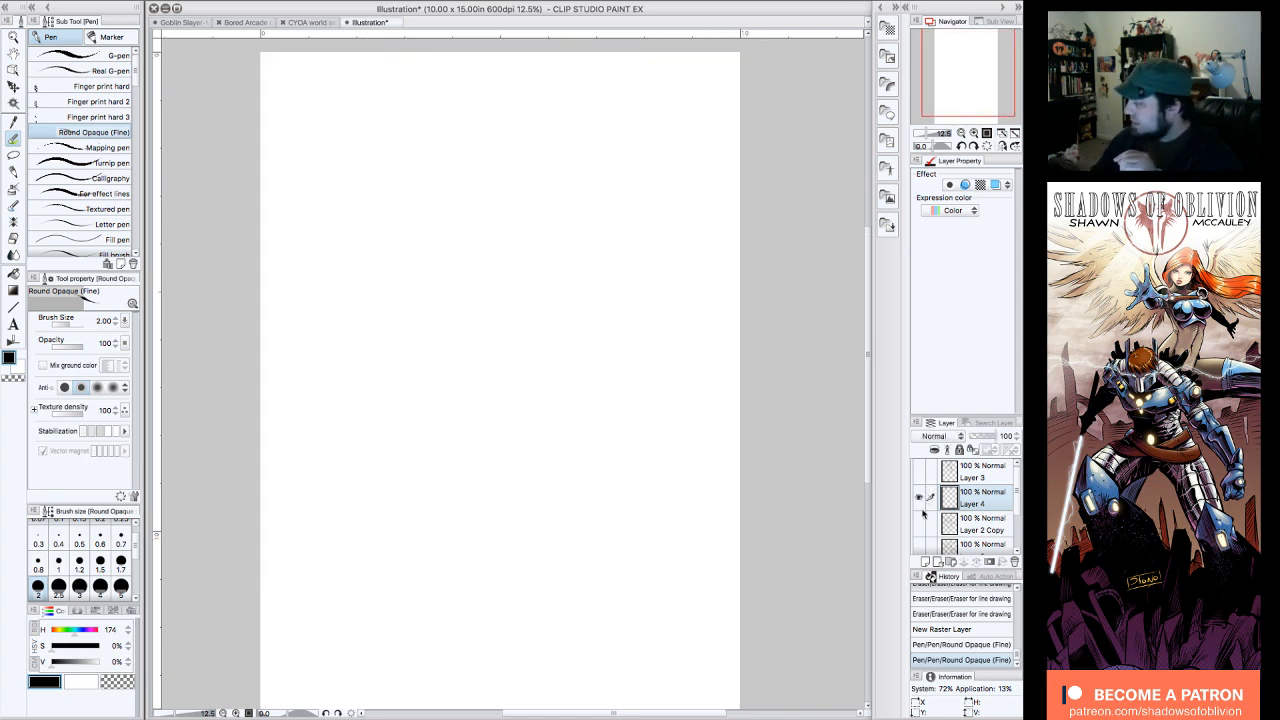
{"action": "left_click", "coordinate": [920, 526]}
{"action": "left_click", "coordinate": [920, 526]}
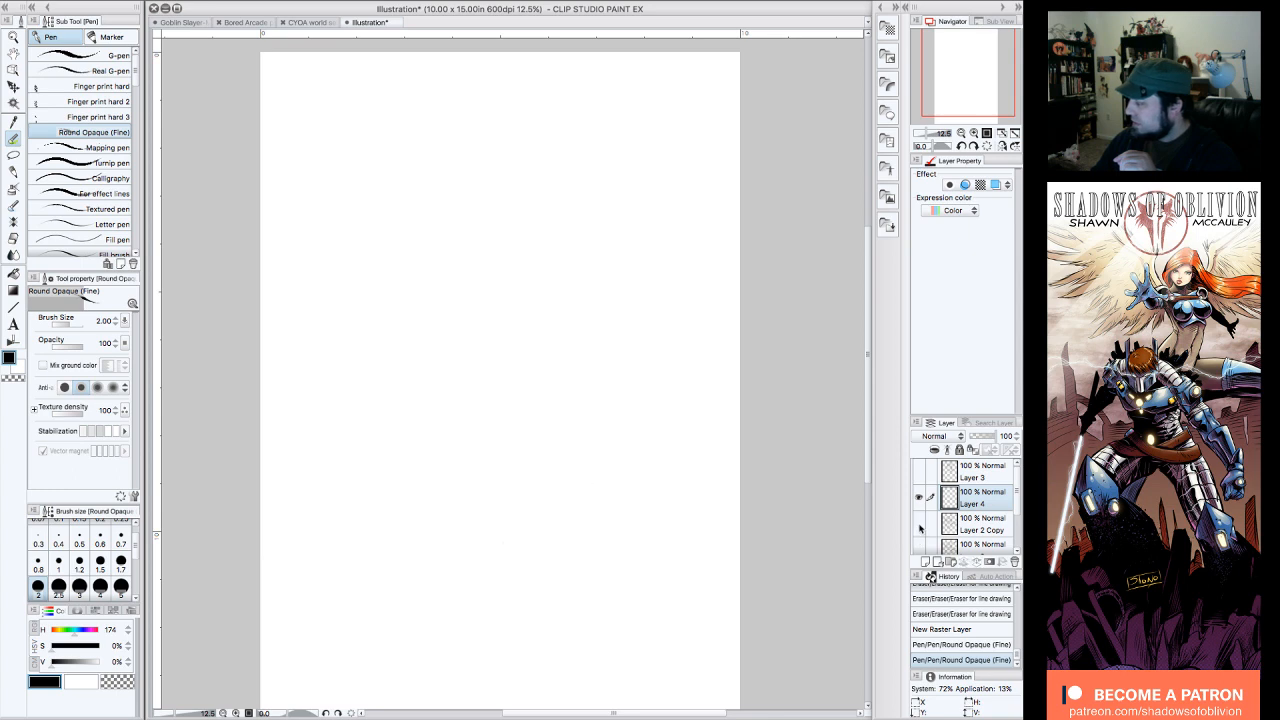
{"action": "left_click", "coordinate": [920, 497]}
{"action": "left_click", "coordinate": [920, 497]}
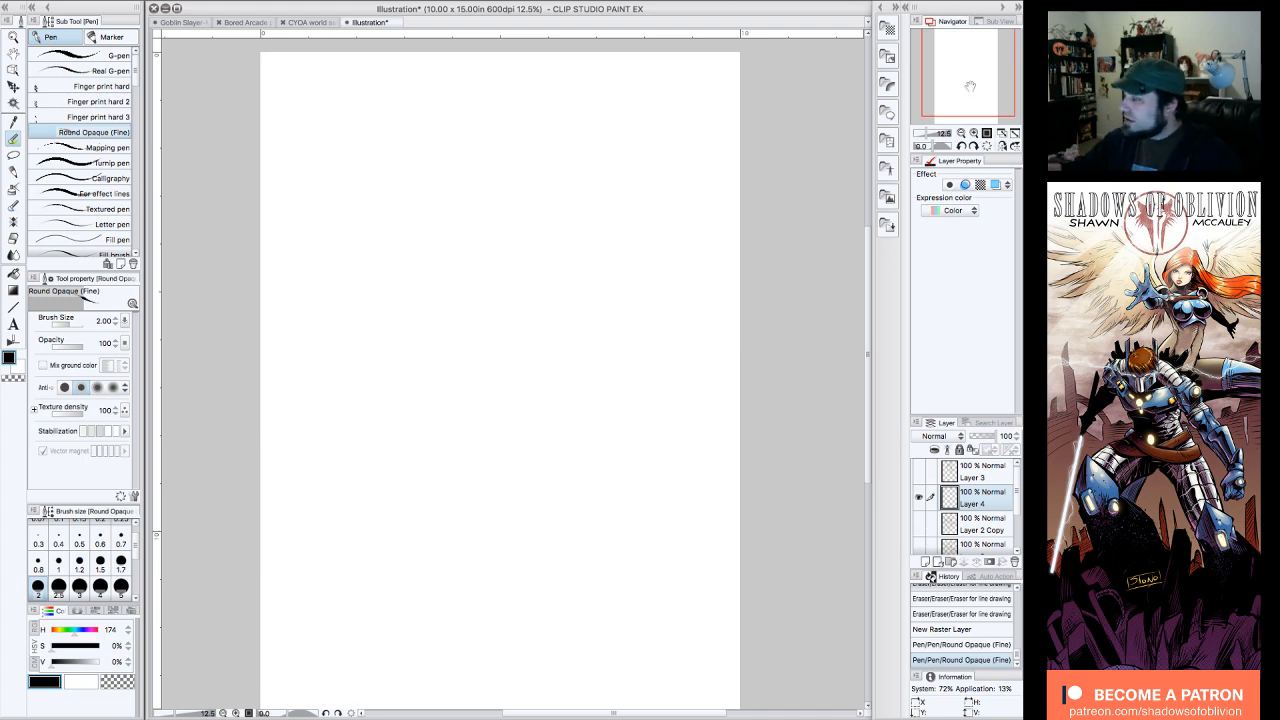
{"action": "left_click_drag", "start_coordinate": [970, 90], "coordinate": [965, 96]}
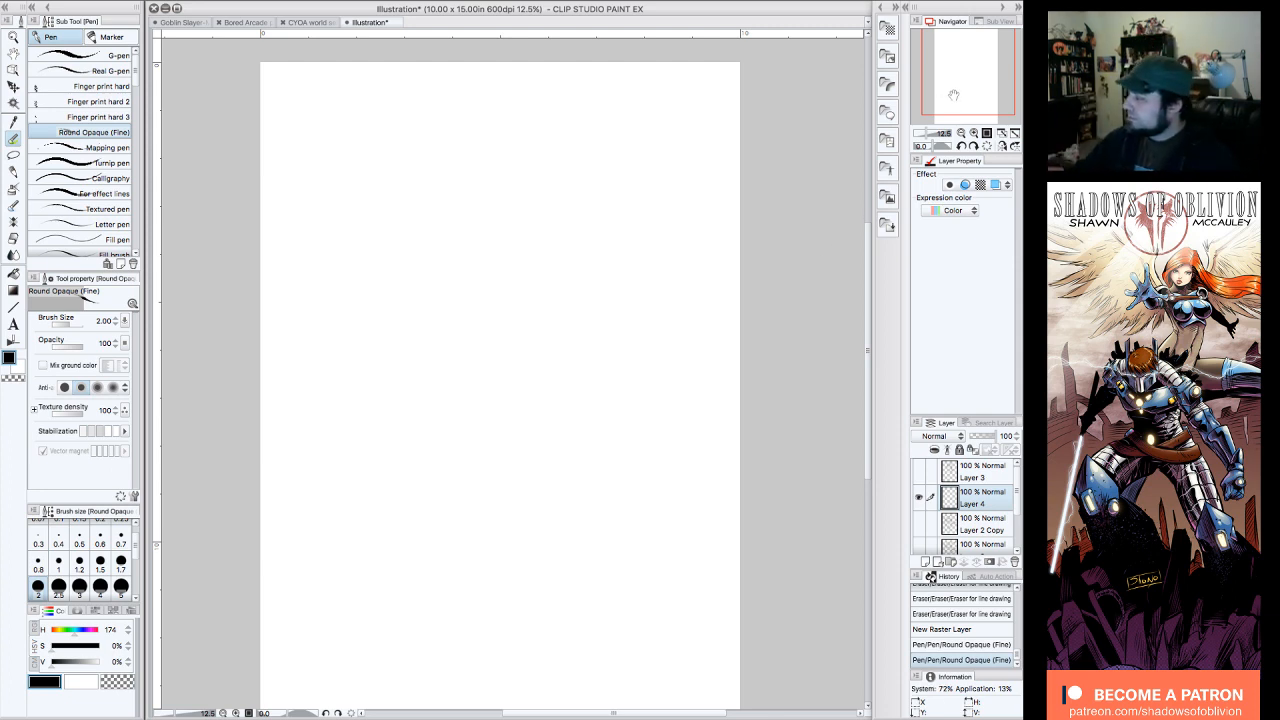
{"action": "left_click_drag", "start_coordinate": [952, 95], "coordinate": [957, 88]}
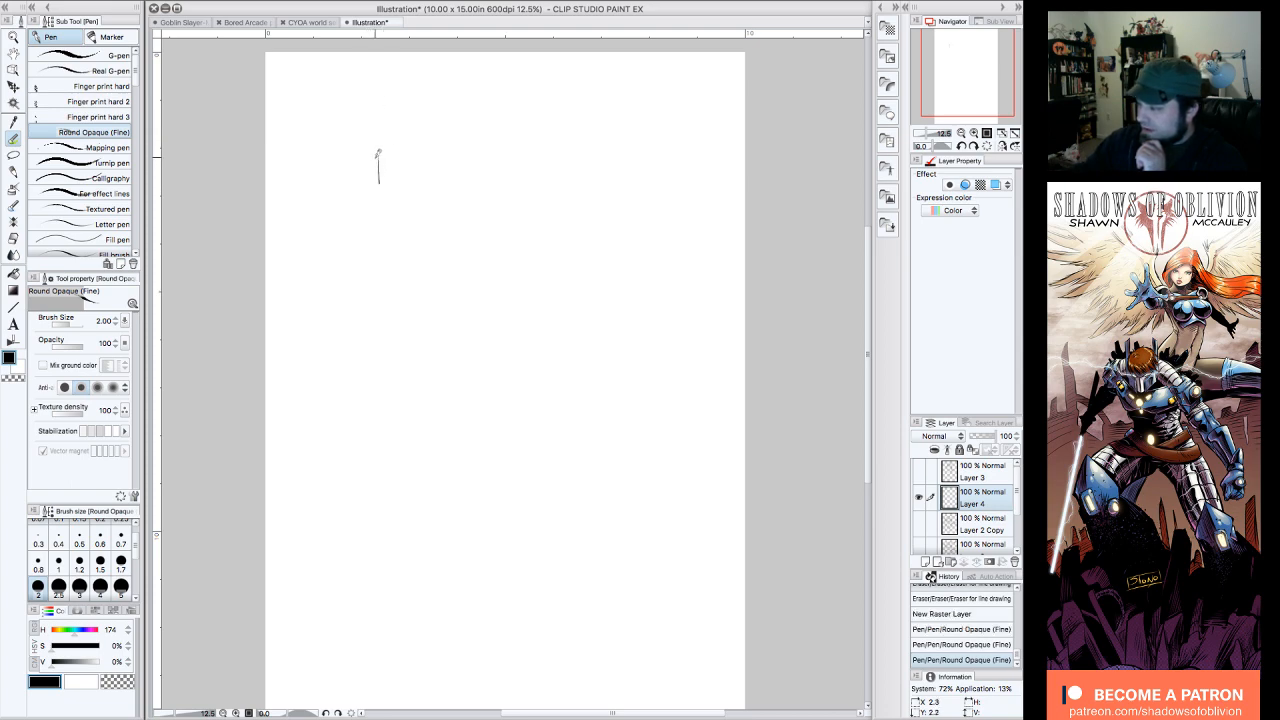
Step: Sketch a shallow arched band for the knuckles and move it down toward the page's upper centre
{"action": "left_click_drag", "start_coordinate": [378, 155], "coordinate": [494, 153]}
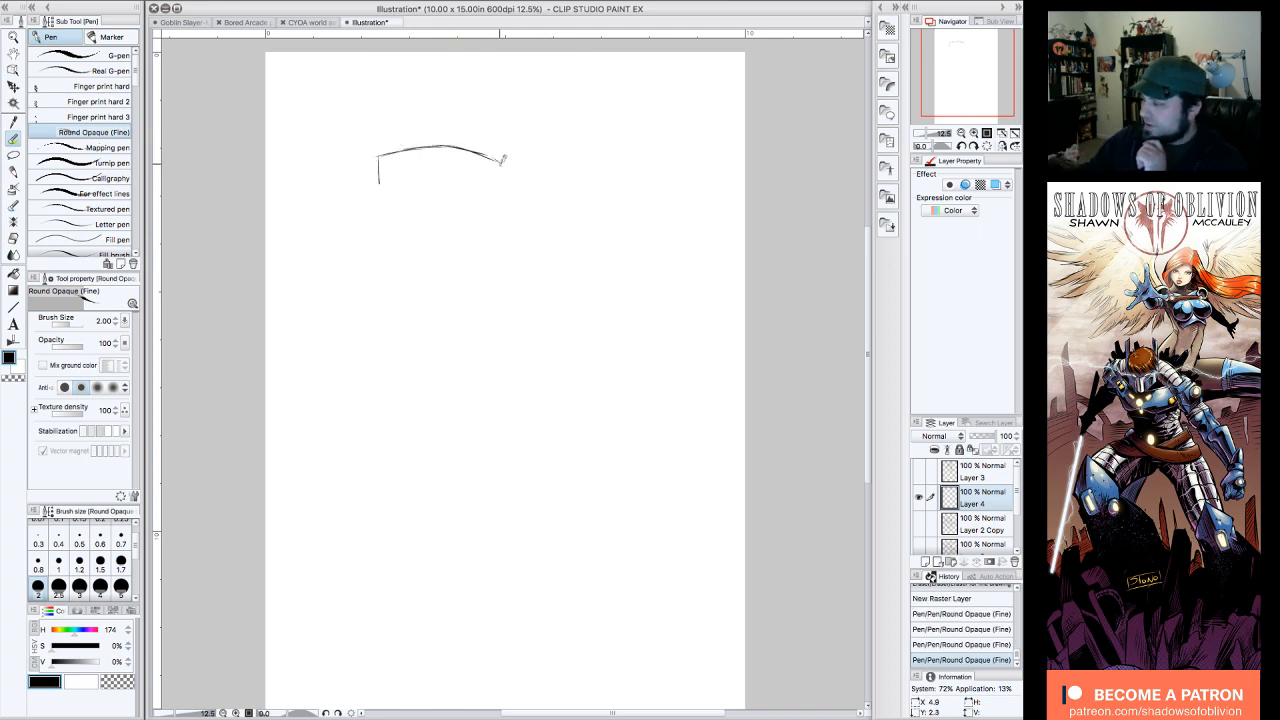
{"action": "left_click_drag", "start_coordinate": [499, 168], "coordinate": [500, 176]}
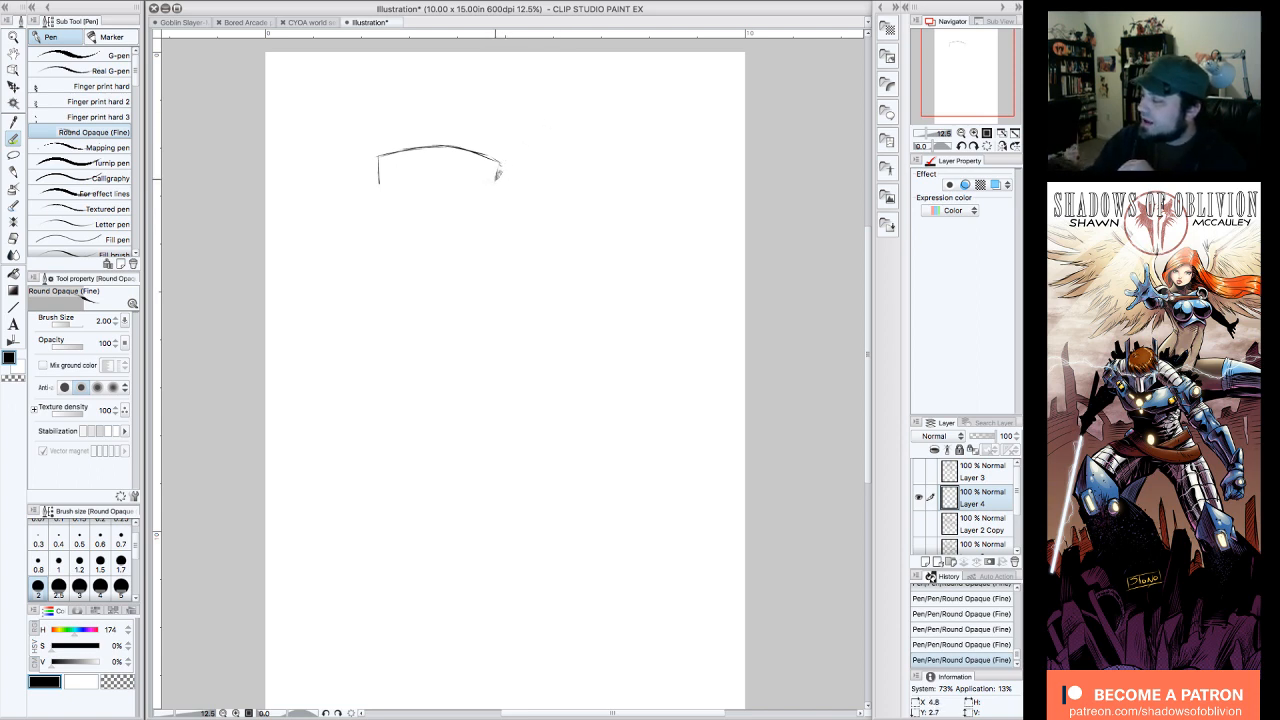
{"action": "mouse_move", "coordinate": [494, 174]}
{"action": "left_mouse_down"}
{"action": "mouse_move", "coordinate": [391, 180]}
{"action": "mouse_move", "coordinate": [437, 172]}
{"action": "left_mouse_up"}
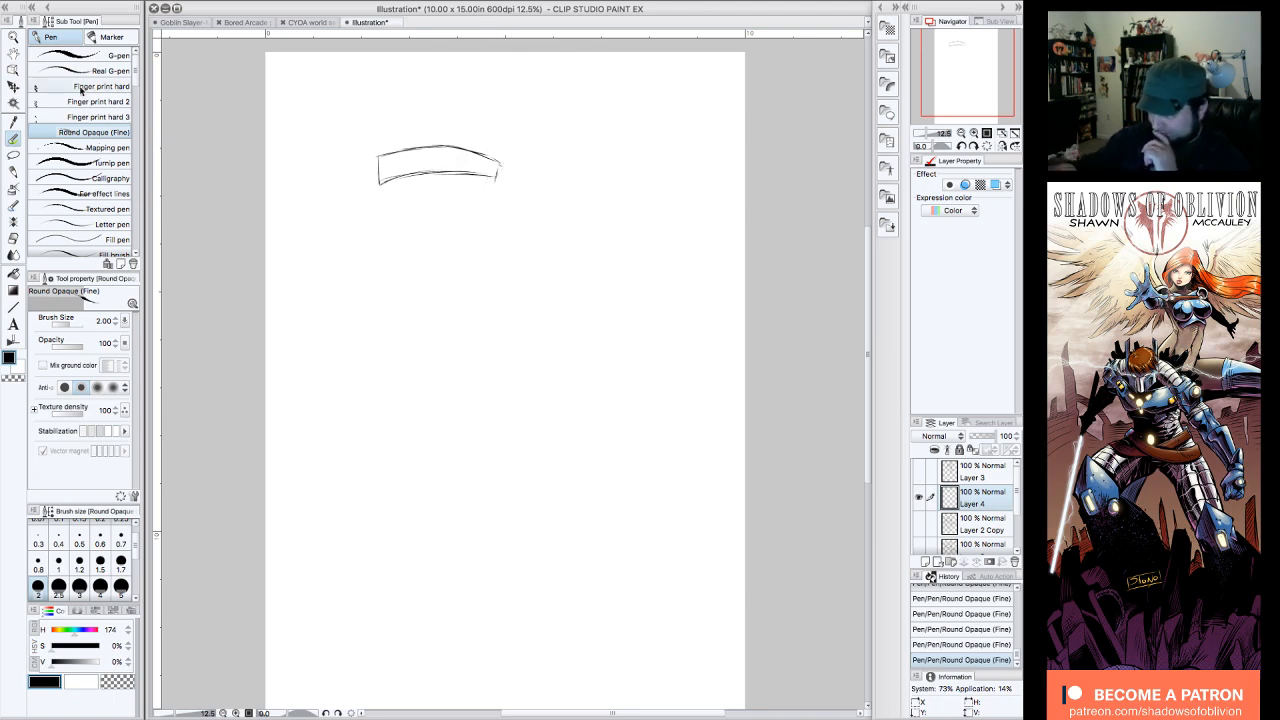
{"action": "key", "text": "k"}
{"action": "mouse_move", "coordinate": [497, 180]}
{"action": "left_mouse_down"}
{"action": "mouse_move", "coordinate": [519, 322]}
{"action": "mouse_move", "coordinate": [555, 280]}
{"action": "left_mouse_up"}
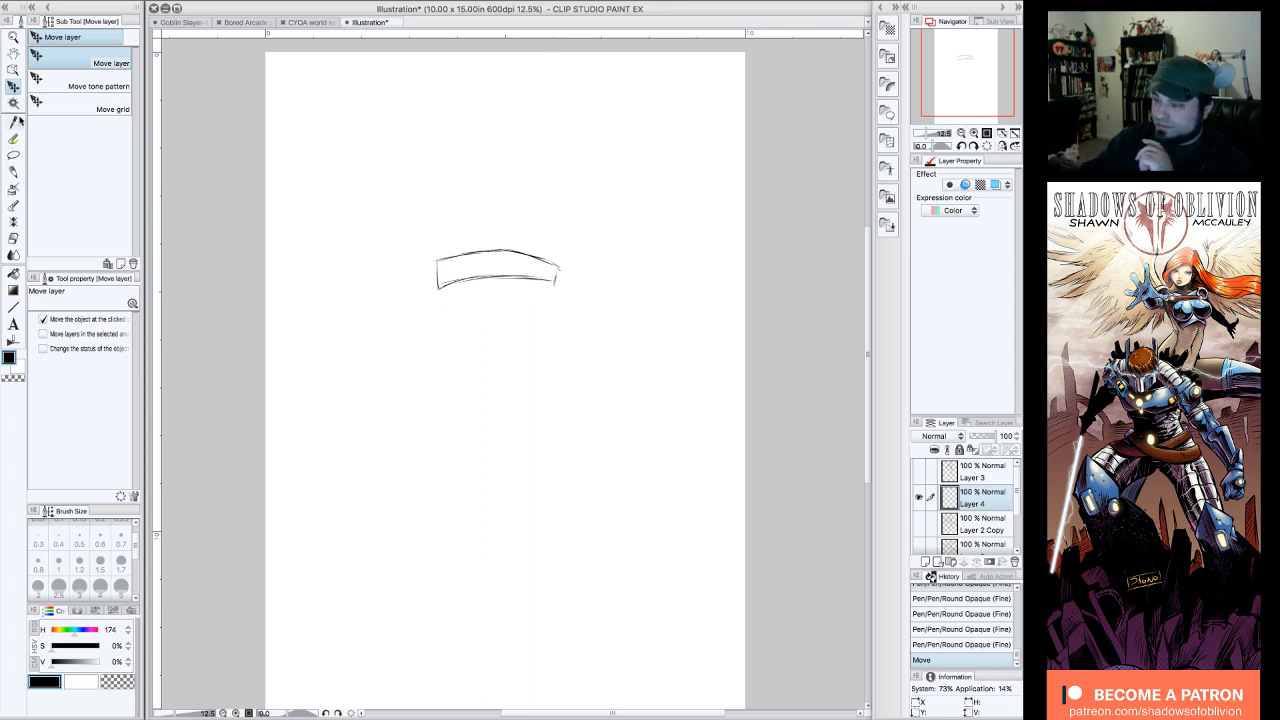
Step: Mark four knuckle ovals inside the band with the pen and outline the tapering palm block below it, erasing stray marks
{"action": "left_click", "coordinate": [14, 137]}
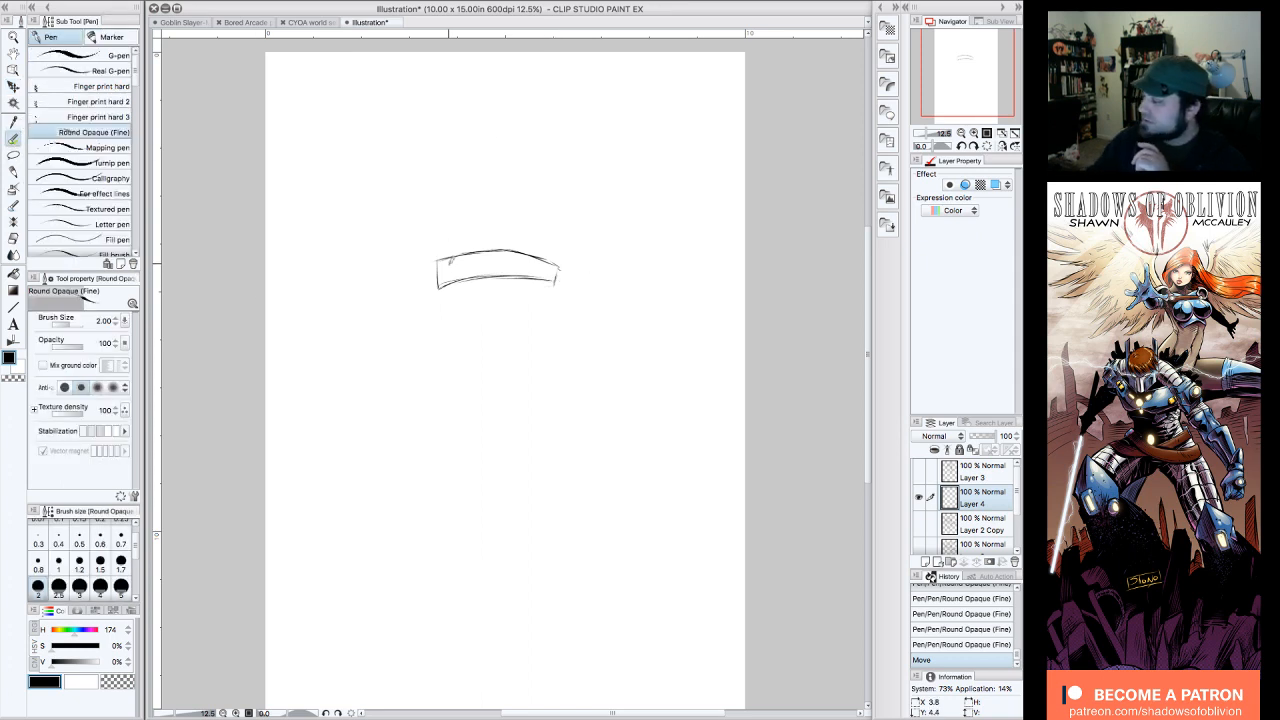
{"action": "mouse_move", "coordinate": [450, 263]}
{"action": "left_mouse_down"}
{"action": "mouse_move", "coordinate": [492, 254]}
{"action": "mouse_move", "coordinate": [481, 271]}
{"action": "mouse_move", "coordinate": [512, 254]}
{"action": "mouse_move", "coordinate": [534, 268]}
{"action": "mouse_move", "coordinate": [531, 256]}
{"action": "mouse_move", "coordinate": [540, 298]}
{"action": "mouse_move", "coordinate": [503, 346]}
{"action": "left_mouse_up"}
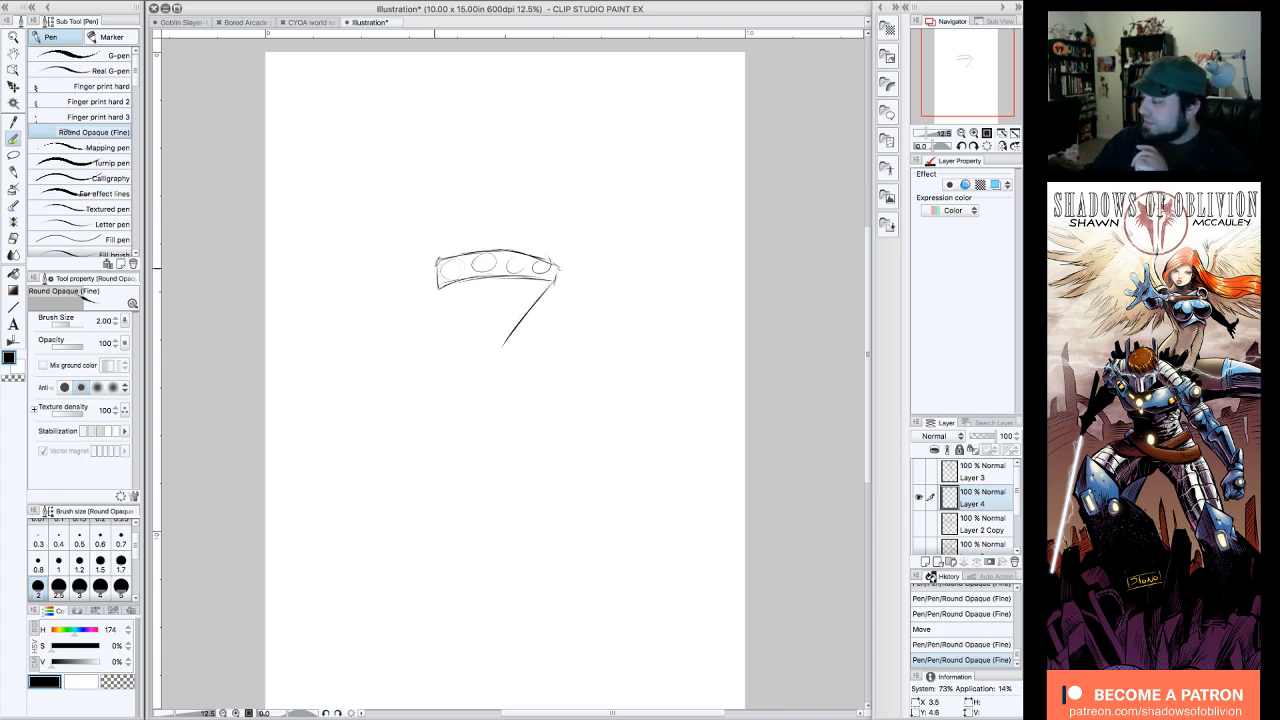
{"action": "mouse_move", "coordinate": [436, 254]}
{"action": "left_mouse_down"}
{"action": "mouse_move", "coordinate": [432, 341]}
{"action": "mouse_move", "coordinate": [434, 270]}
{"action": "left_mouse_up"}
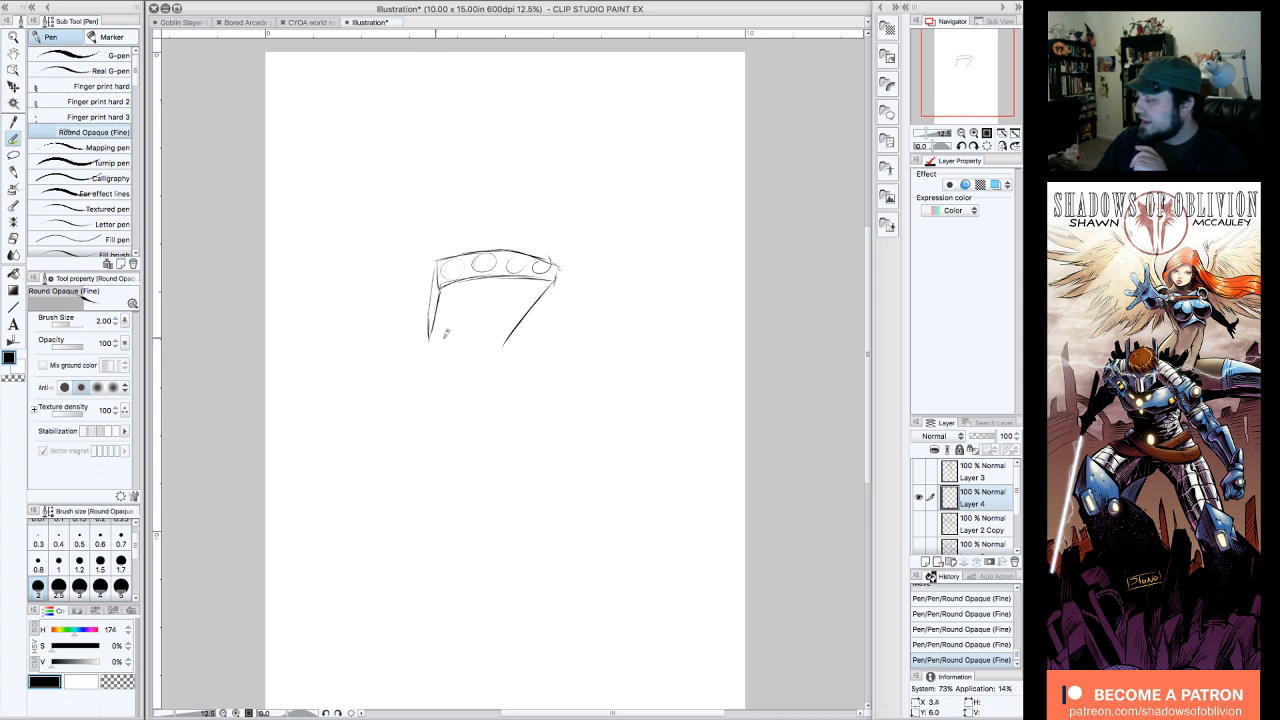
{"action": "left_click_drag", "start_coordinate": [443, 337], "coordinate": [431, 340]}
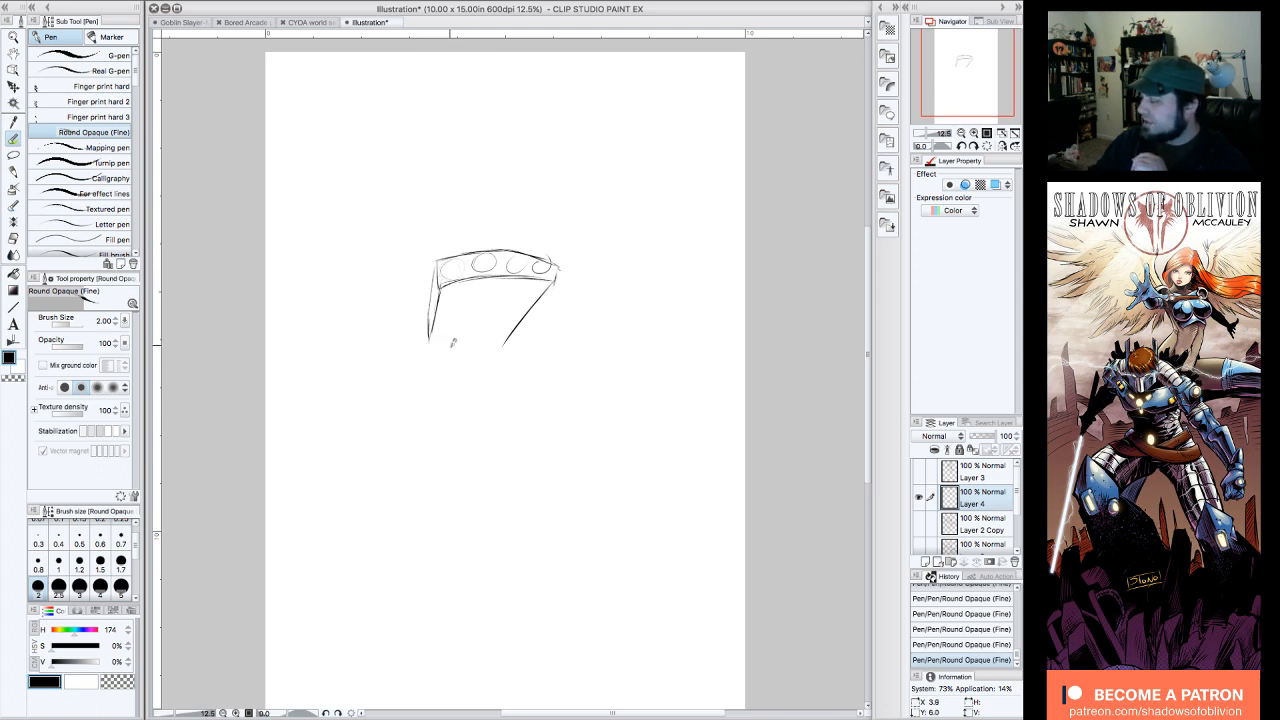
{"action": "left_click_drag", "start_coordinate": [430, 338], "coordinate": [510, 338]}
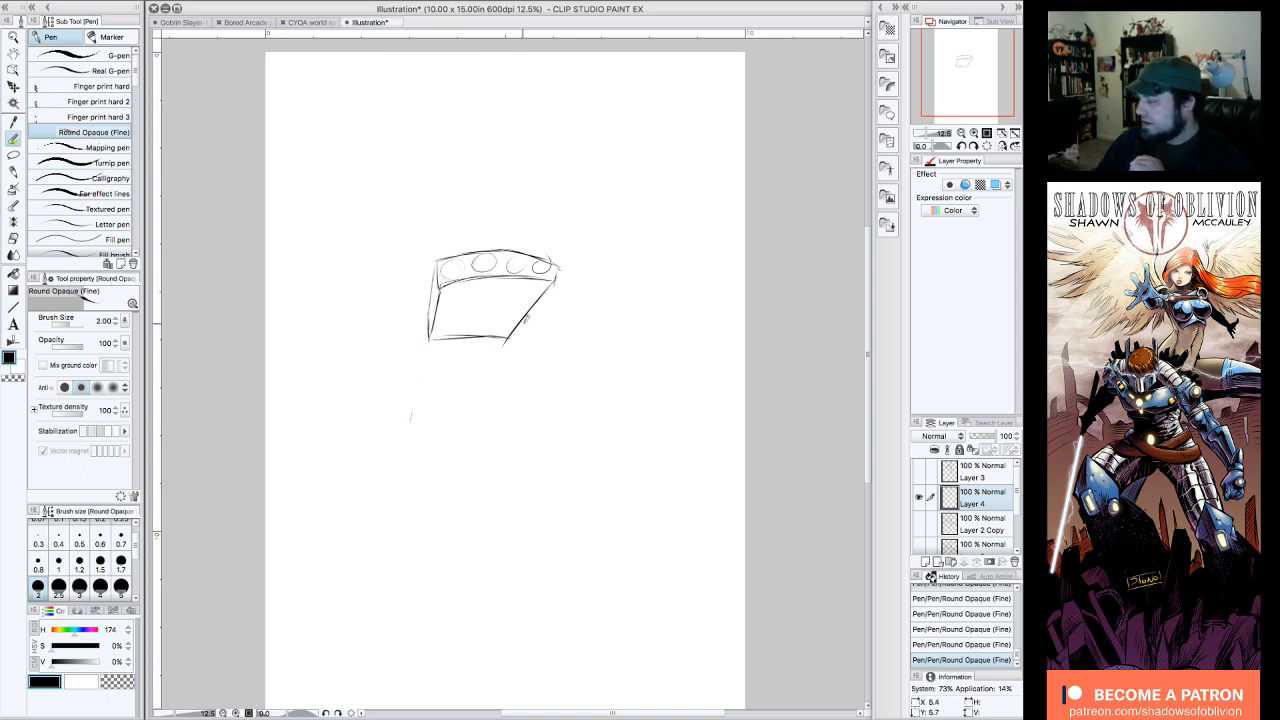
{"action": "left_click_drag", "start_coordinate": [443, 411], "coordinate": [401, 475]}
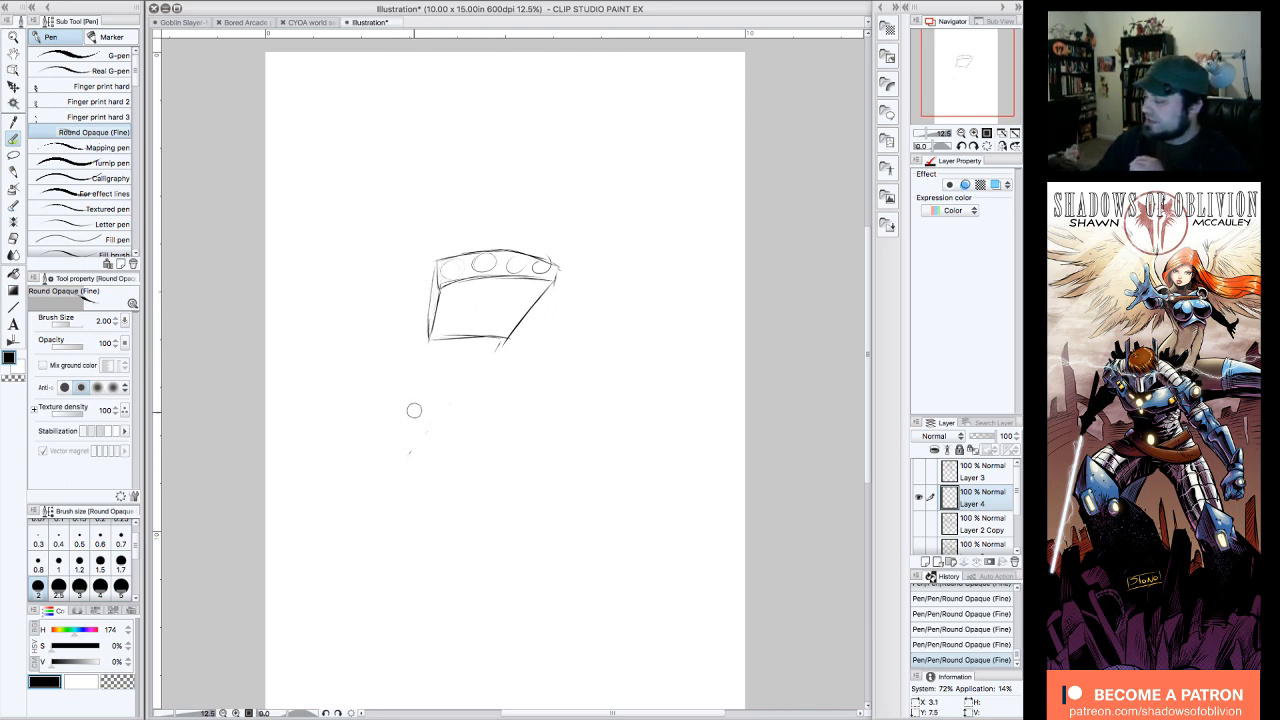
{"action": "mouse_move", "coordinate": [414, 410]}
{"action": "left_mouse_down"}
{"action": "mouse_move", "coordinate": [450, 420]}
{"action": "mouse_move", "coordinate": [494, 346]}
{"action": "left_mouse_up"}
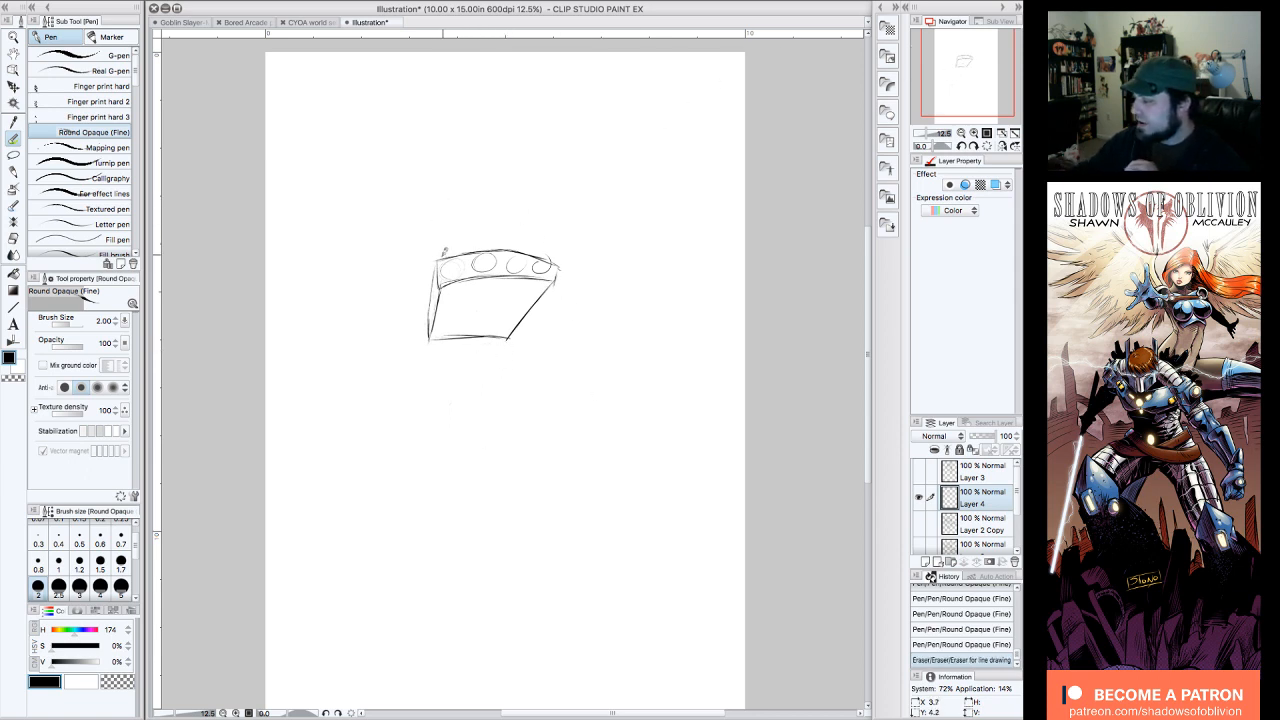
Step: Draw a long, nearly upright finger with a rounded tip on the leftmost knuckle, erasing the band lines it overlaps
{"action": "mouse_move", "coordinate": [450, 270]}
{"action": "left_mouse_down"}
{"action": "mouse_move", "coordinate": [451, 150]}
{"action": "mouse_move", "coordinate": [466, 150]}
{"action": "left_mouse_up"}
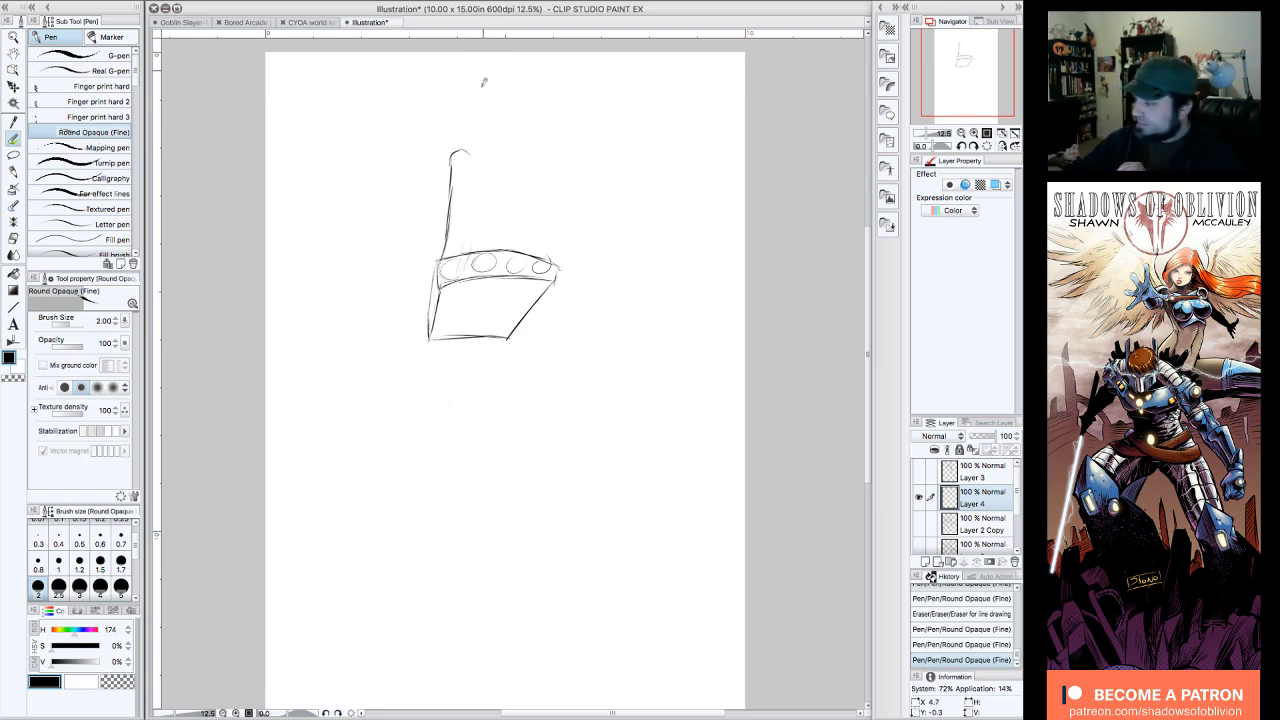
{"action": "left_click_drag", "start_coordinate": [467, 154], "coordinate": [467, 237]}
{"action": "left_click_drag", "start_coordinate": [470, 193], "coordinate": [464, 253]}
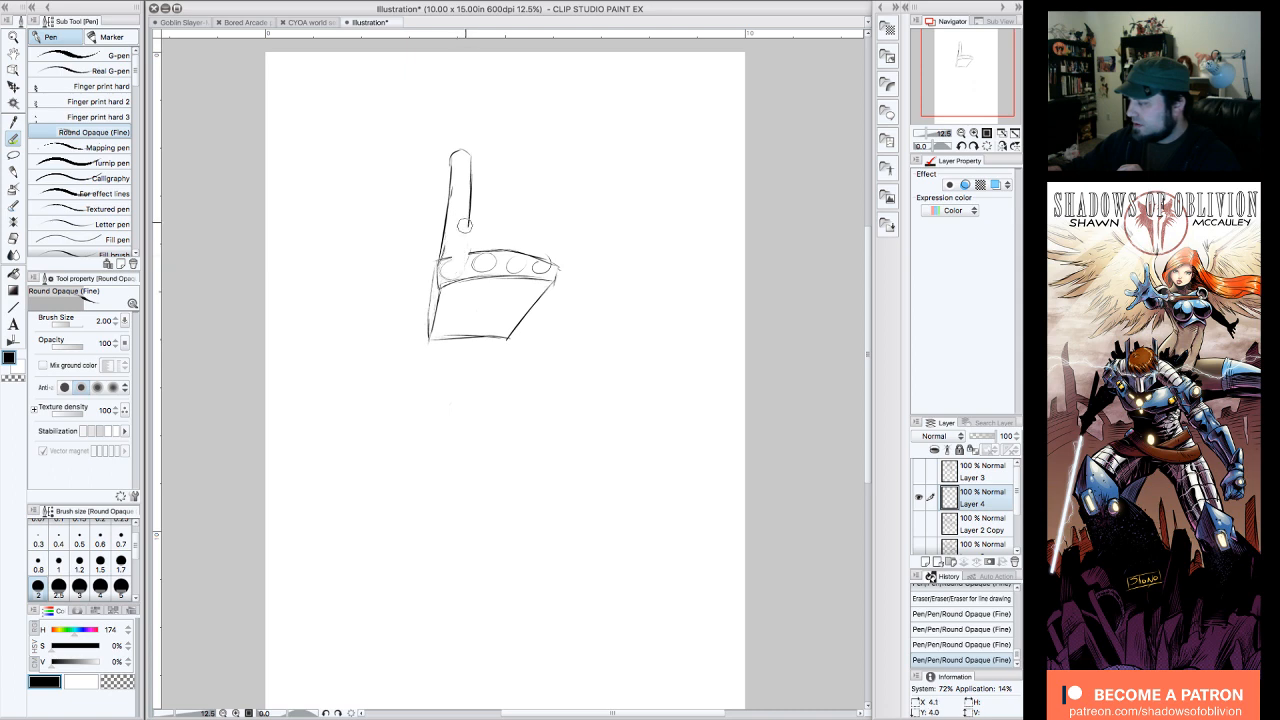
{"action": "left_click_drag", "start_coordinate": [464, 225], "coordinate": [463, 200]}
{"action": "mouse_move", "coordinate": [460, 258]}
{"action": "left_mouse_down"}
{"action": "mouse_move", "coordinate": [480, 194]}
{"action": "mouse_move", "coordinate": [474, 143]}
{"action": "mouse_move", "coordinate": [458, 147]}
{"action": "mouse_move", "coordinate": [452, 173]}
{"action": "mouse_move", "coordinate": [469, 156]}
{"action": "left_mouse_up"}
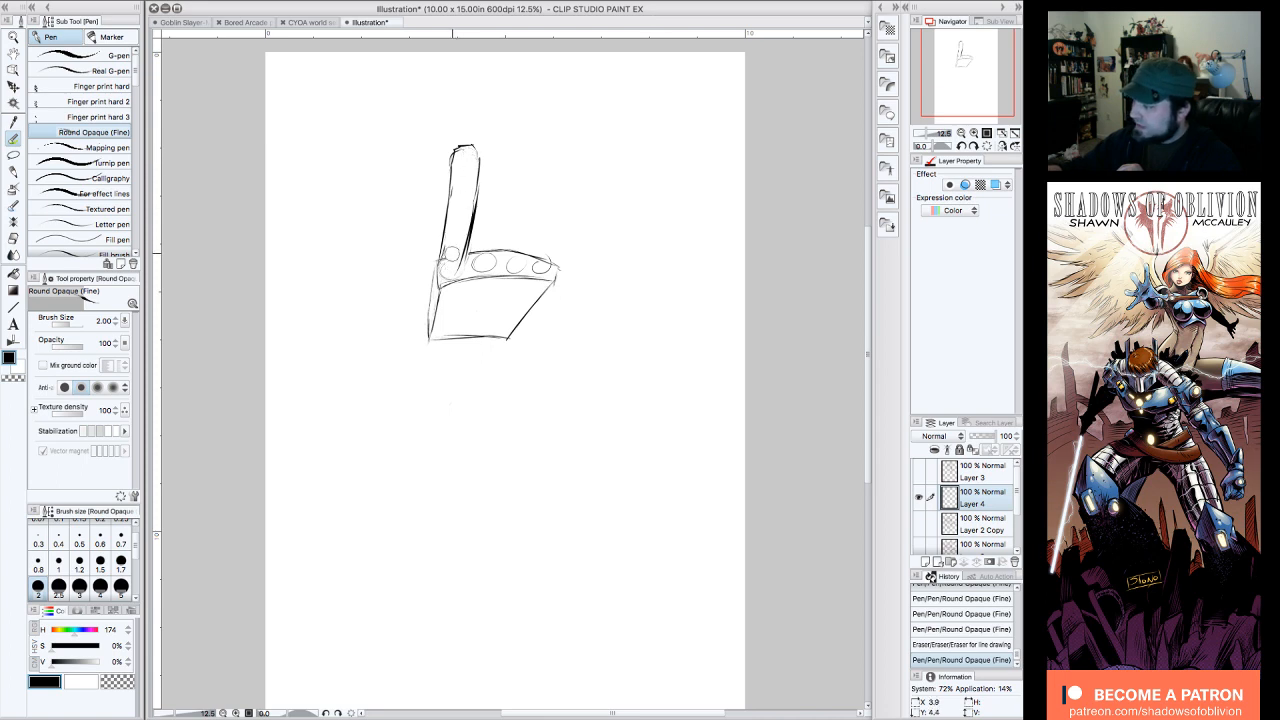
{"action": "mouse_move", "coordinate": [452, 254]}
{"action": "left_mouse_down"}
{"action": "mouse_move", "coordinate": [455, 267]}
{"action": "mouse_move", "coordinate": [467, 211]}
{"action": "mouse_move", "coordinate": [468, 266]}
{"action": "left_mouse_up"}
{"action": "left_click_drag", "start_coordinate": [457, 150], "coordinate": [453, 155]}
{"action": "left_click_drag", "start_coordinate": [445, 228], "coordinate": [440, 284]}
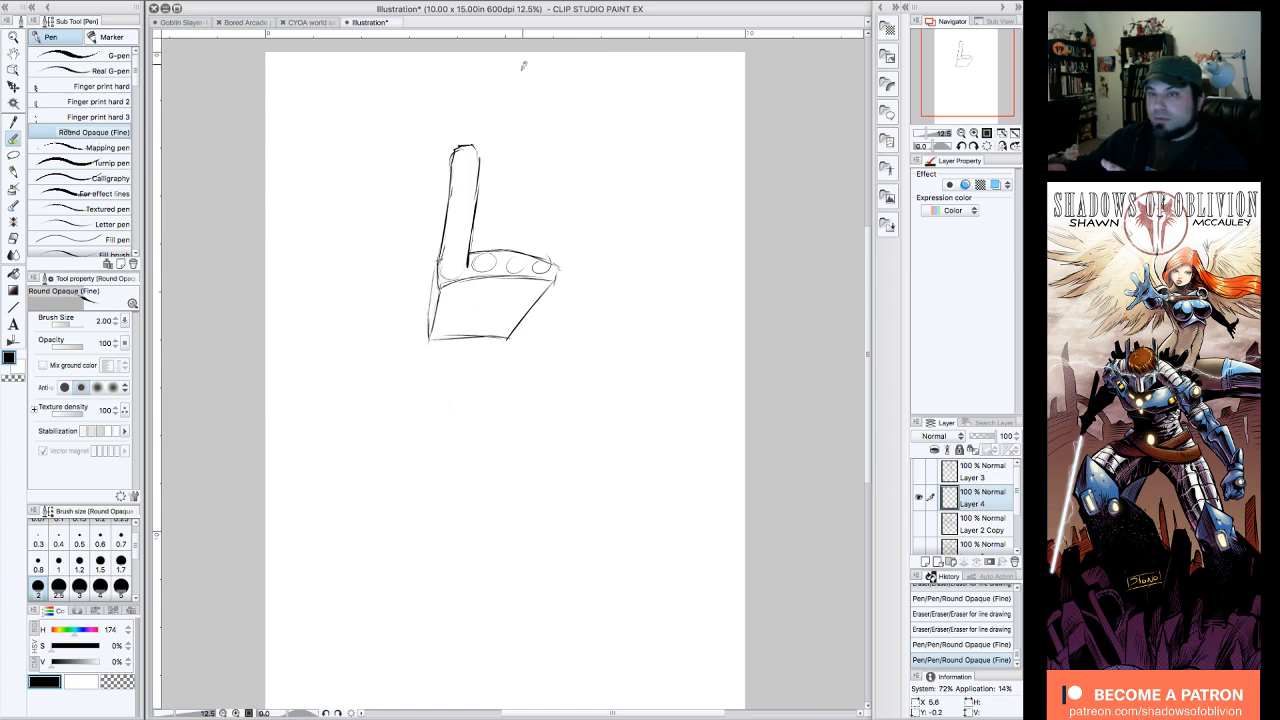
Step: Draw a fingertip guide arc curving down right from the first finger's tip, and add a second finger leaning right up to it
{"action": "mouse_move", "coordinate": [472, 143]}
{"action": "left_mouse_down"}
{"action": "mouse_move", "coordinate": [566, 166]}
{"action": "mouse_move", "coordinate": [461, 128]}
{"action": "mouse_move", "coordinate": [577, 204]}
{"action": "mouse_move", "coordinate": [542, 148]}
{"action": "mouse_move", "coordinate": [506, 143]}
{"action": "mouse_move", "coordinate": [573, 182]}
{"action": "mouse_move", "coordinate": [559, 170]}
{"action": "mouse_move", "coordinate": [619, 264]}
{"action": "left_mouse_up"}
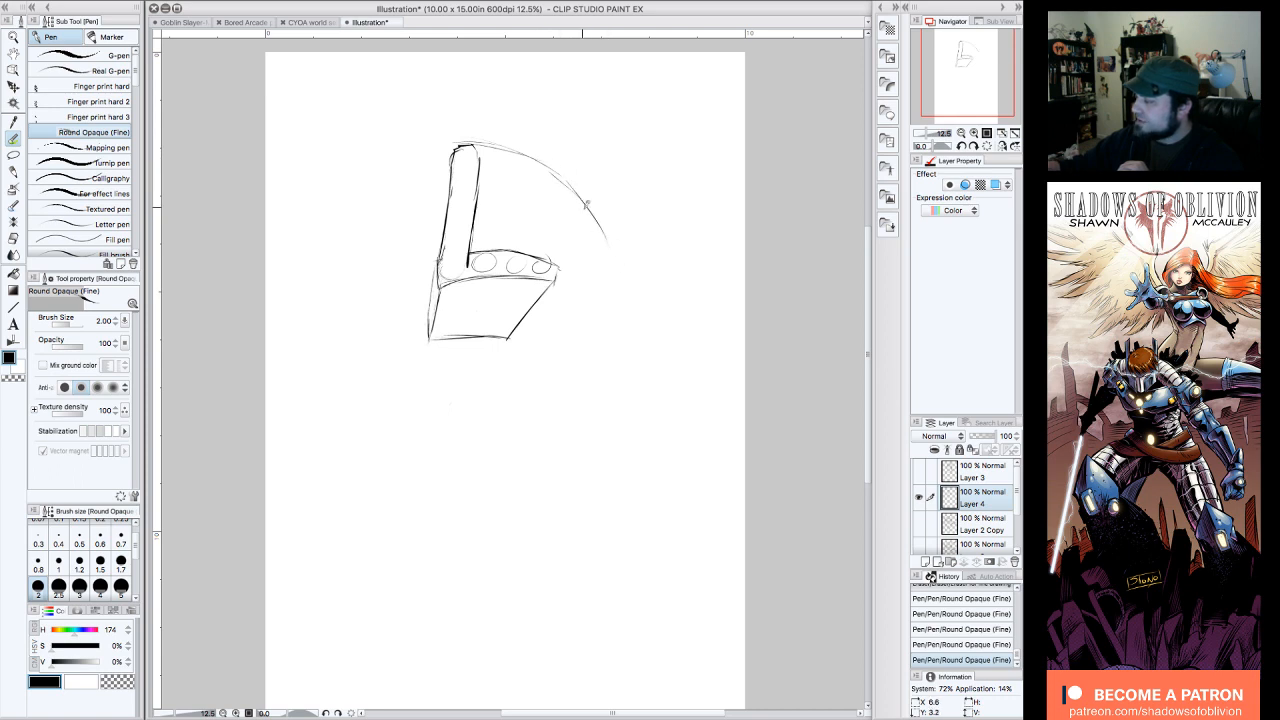
{"action": "mouse_move", "coordinate": [588, 206]}
{"action": "left_mouse_down"}
{"action": "mouse_move", "coordinate": [628, 296]}
{"action": "mouse_move", "coordinate": [627, 352]}
{"action": "left_mouse_up"}
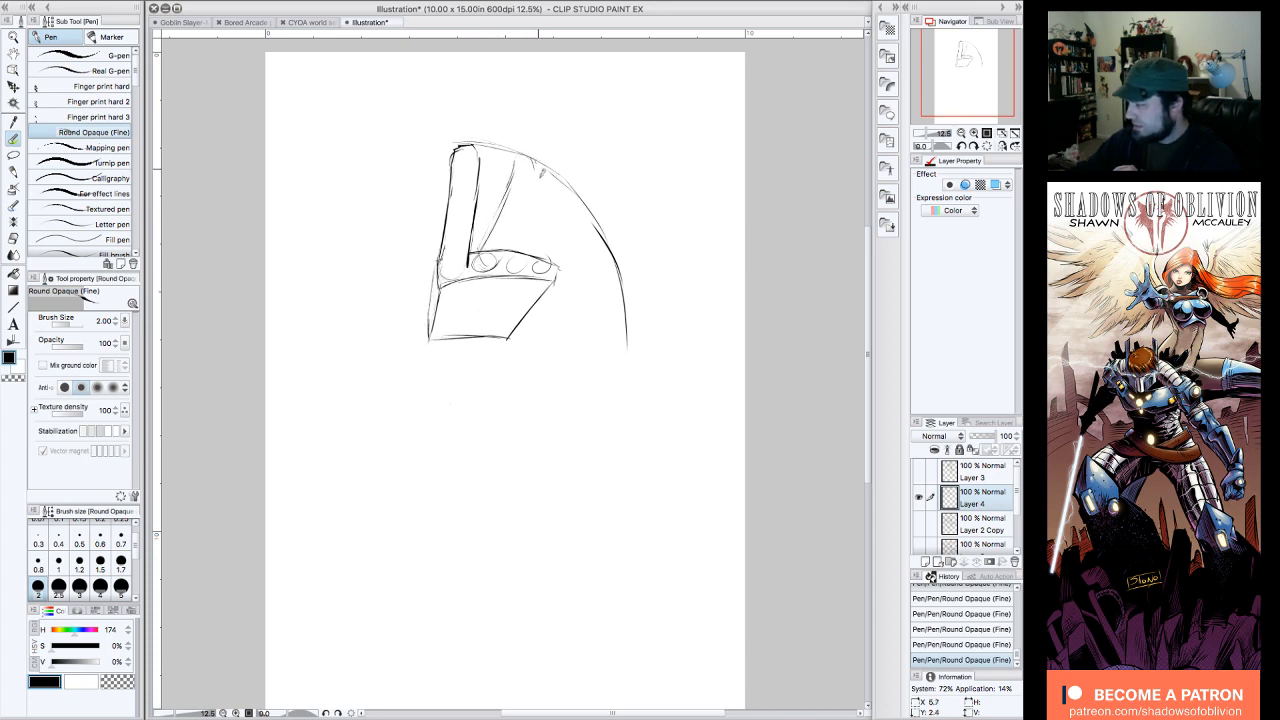
{"action": "mouse_move", "coordinate": [500, 262]}
{"action": "left_mouse_down"}
{"action": "mouse_move", "coordinate": [530, 203]}
{"action": "mouse_move", "coordinate": [508, 162]}
{"action": "mouse_move", "coordinate": [534, 178]}
{"action": "mouse_move", "coordinate": [523, 148]}
{"action": "left_mouse_up"}
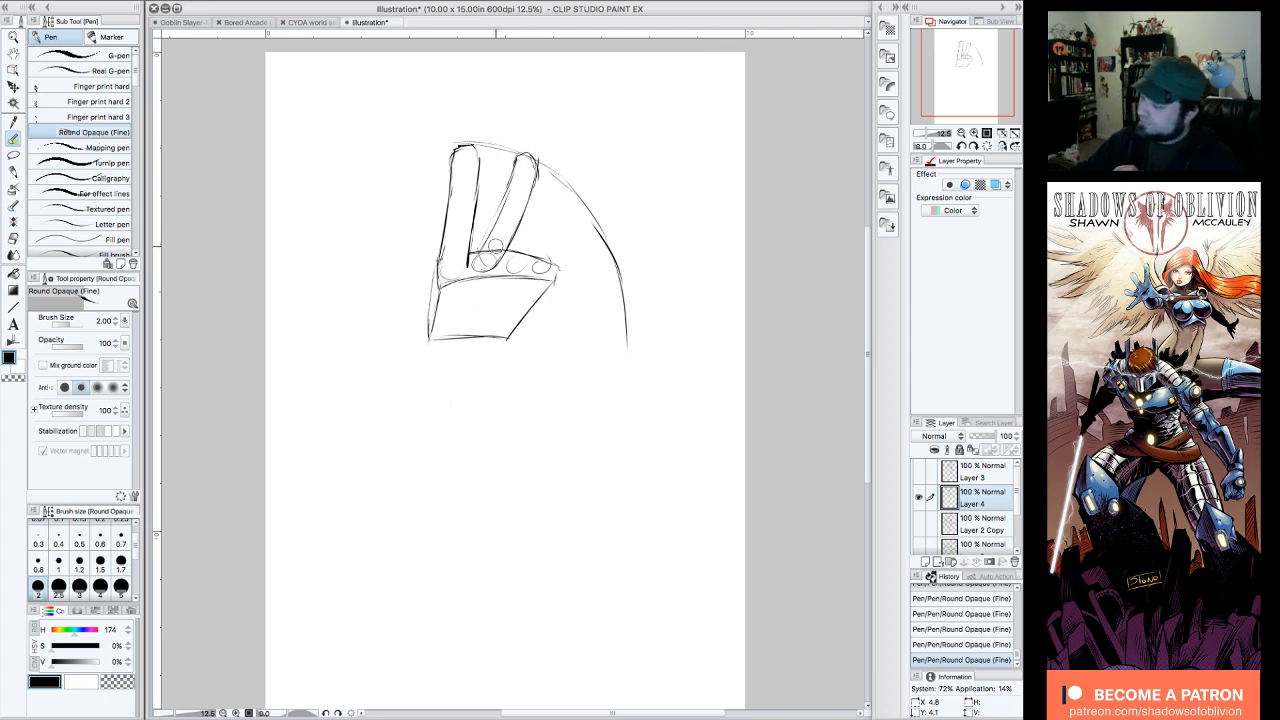
Step: Erase overlapping knuckle lines, draw a third finger slanting to the guide arc, and rough in the fourth finger's edges
{"action": "mouse_move", "coordinate": [494, 248]}
{"action": "left_mouse_down"}
{"action": "mouse_move", "coordinate": [538, 262]}
{"action": "mouse_move", "coordinate": [525, 263]}
{"action": "mouse_move", "coordinate": [586, 196]}
{"action": "left_mouse_up"}
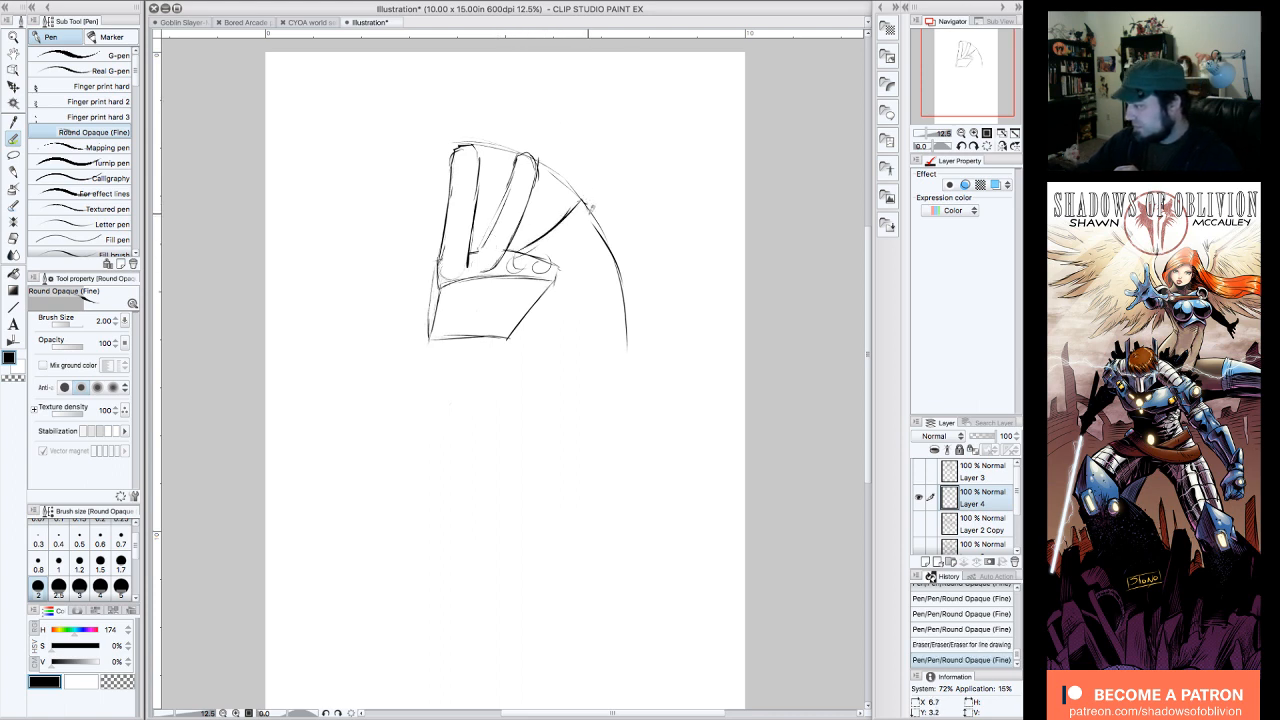
{"action": "mouse_move", "coordinate": [512, 256]}
{"action": "left_mouse_down"}
{"action": "mouse_move", "coordinate": [532, 266]}
{"action": "mouse_move", "coordinate": [578, 232]}
{"action": "left_mouse_up"}
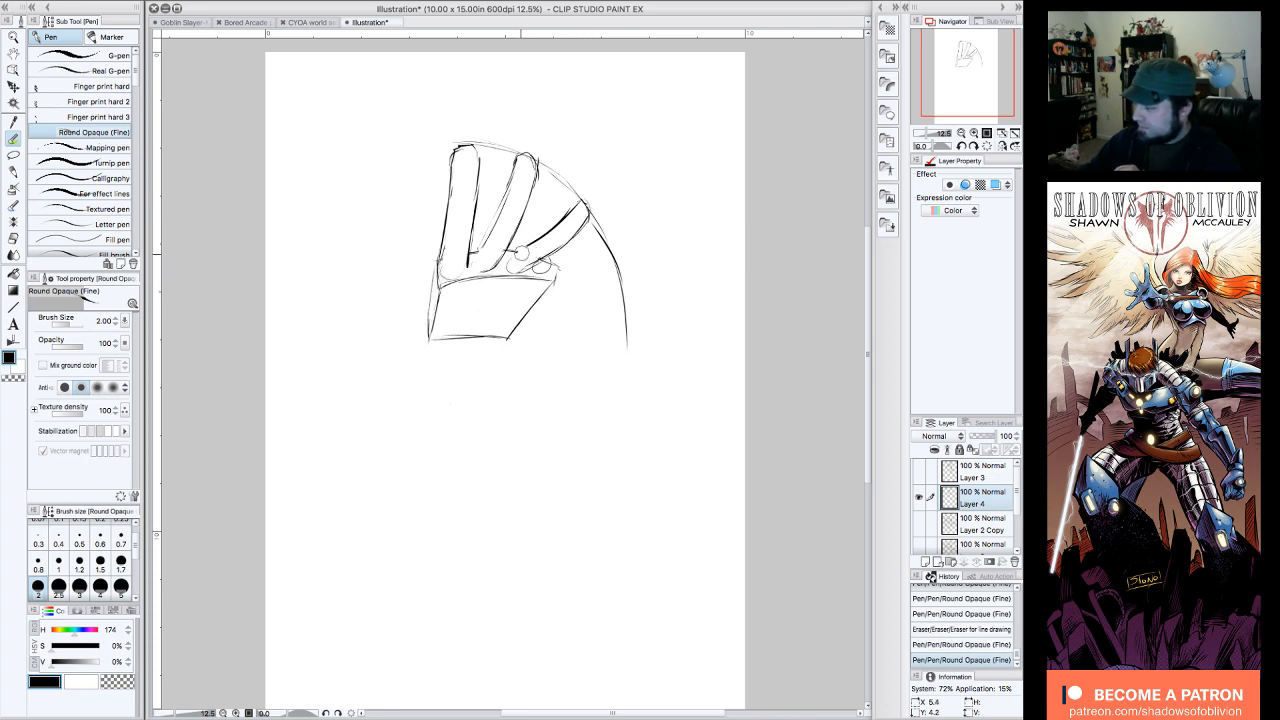
{"action": "mouse_move", "coordinate": [521, 254]}
{"action": "left_mouse_down"}
{"action": "mouse_move", "coordinate": [532, 241]}
{"action": "mouse_move", "coordinate": [520, 268]}
{"action": "mouse_move", "coordinate": [606, 304]}
{"action": "mouse_move", "coordinate": [552, 270]}
{"action": "mouse_move", "coordinate": [576, 276]}
{"action": "left_mouse_up"}
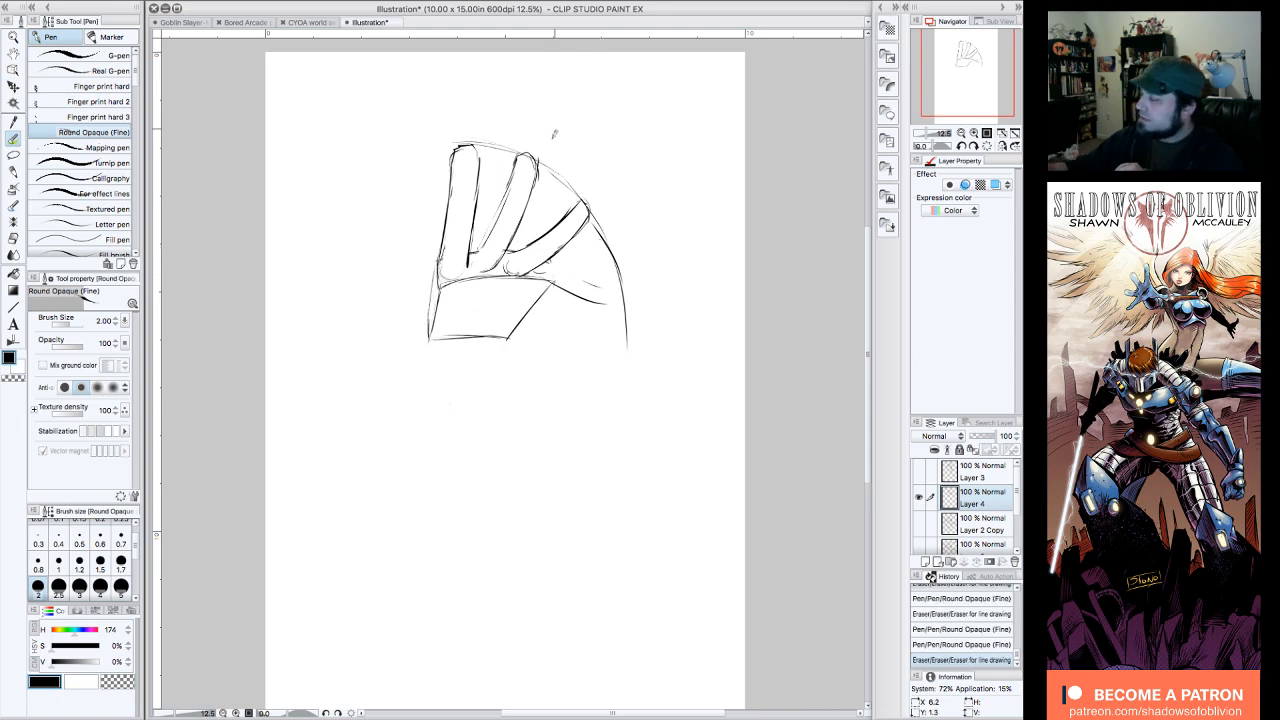
{"action": "left_click_drag", "start_coordinate": [576, 218], "coordinate": [569, 234]}
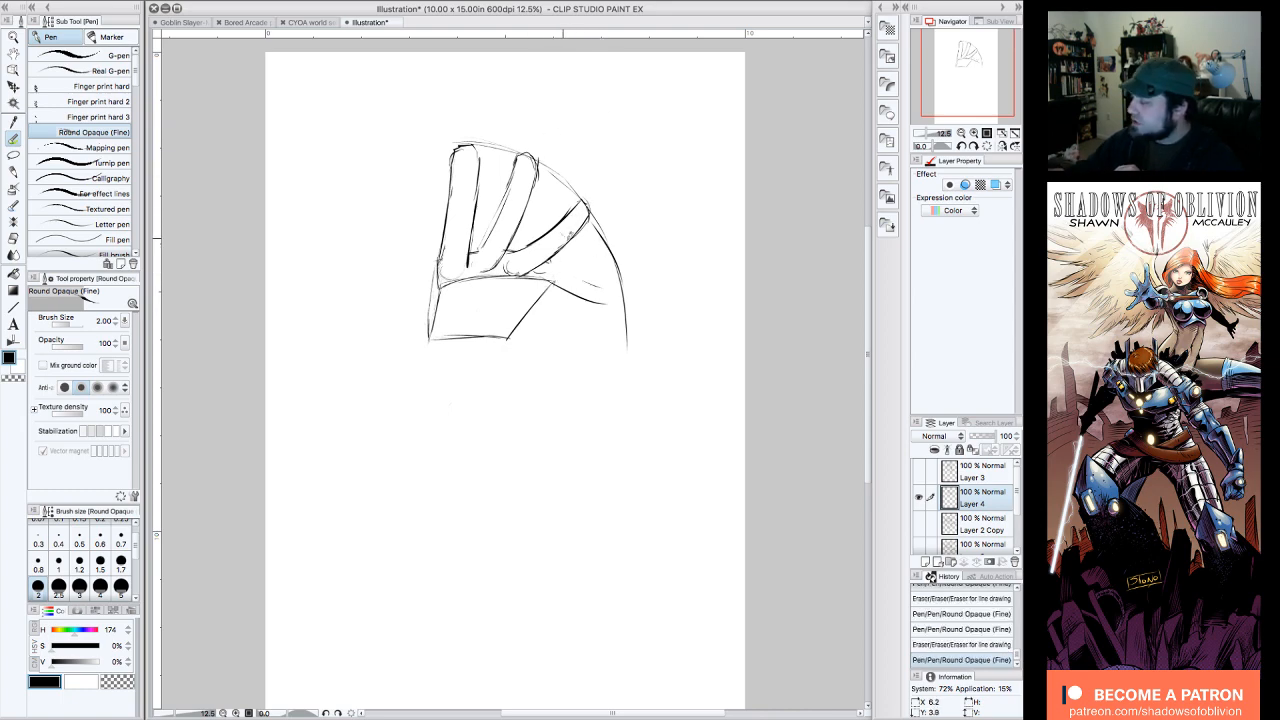
Step: Erase the right edge of the first finger and redraw it slightly closer in to slim the finger
{"action": "left_click", "coordinate": [972, 146]}
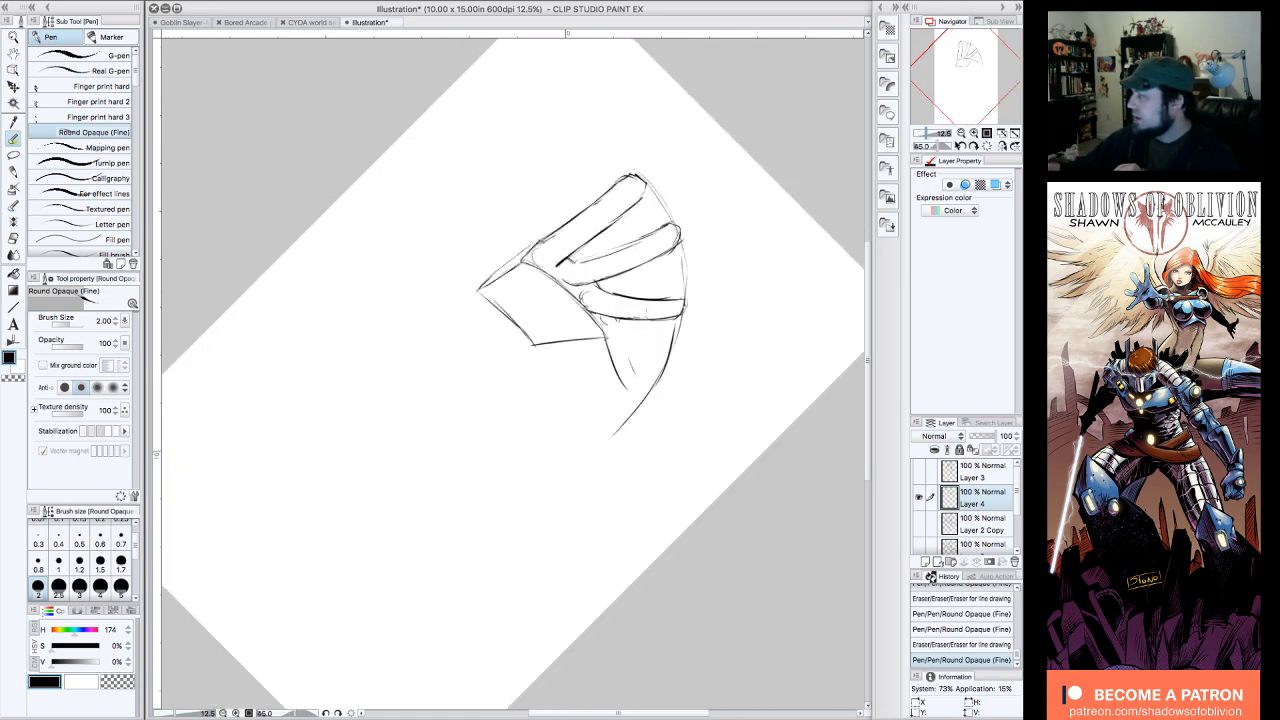
{"action": "left_click", "coordinate": [961, 146]}
{"action": "left_click", "coordinate": [961, 146]}
{"action": "left_click_drag", "start_coordinate": [478, 152], "coordinate": [468, 244]}
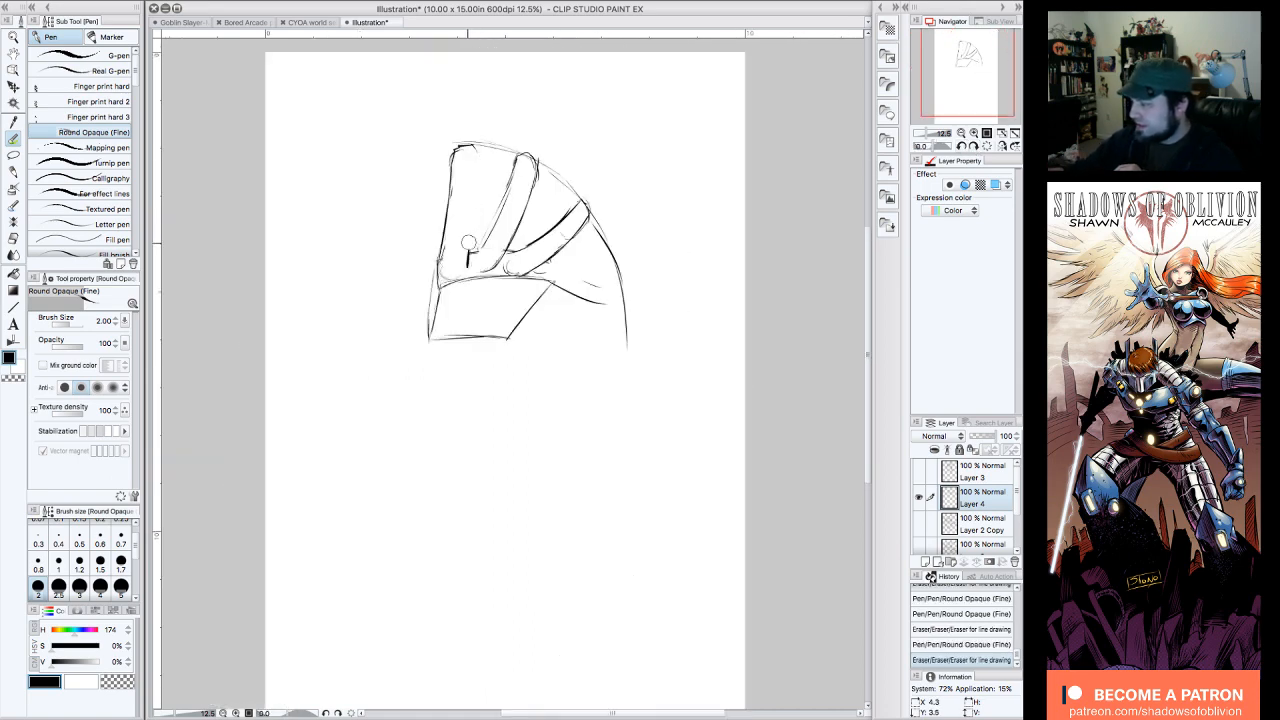
{"action": "left_click_drag", "start_coordinate": [480, 141], "coordinate": [468, 252]}
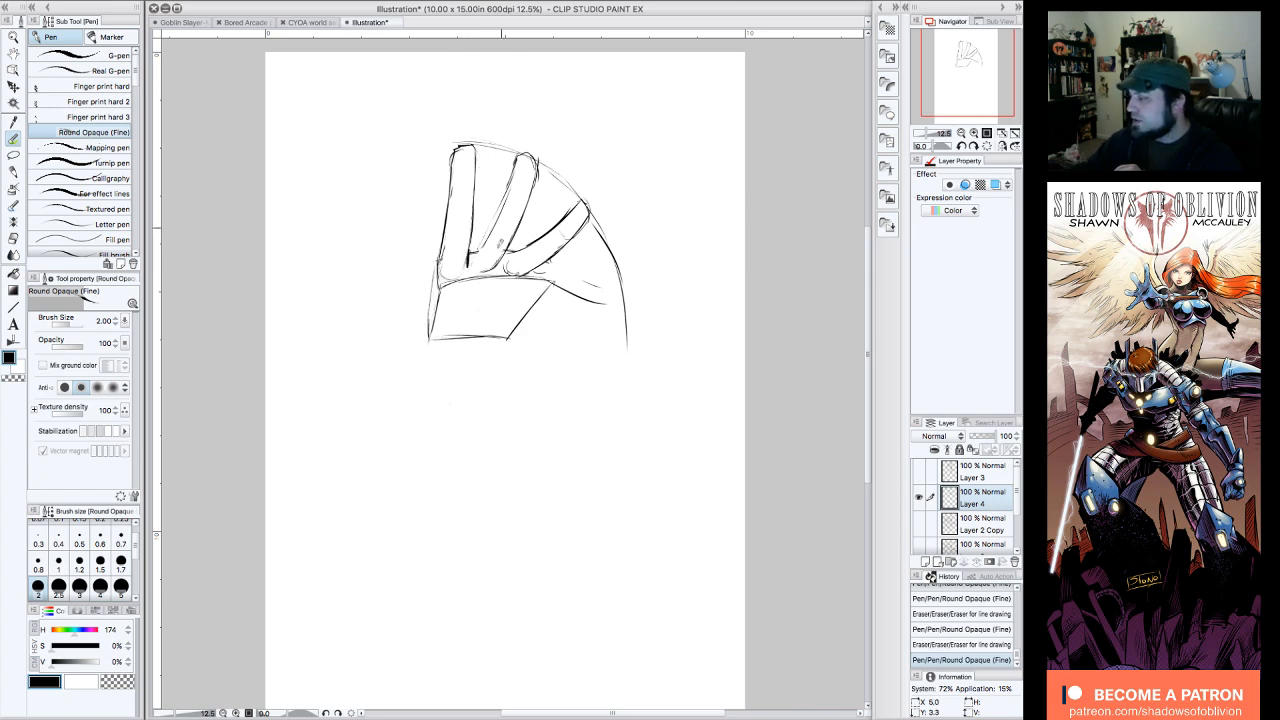
Step: Erase the lower part of the guide arc, redraw it closer in, and reshape the fourth finger to end on it
{"action": "left_click_drag", "start_coordinate": [516, 168], "coordinate": [521, 152]}
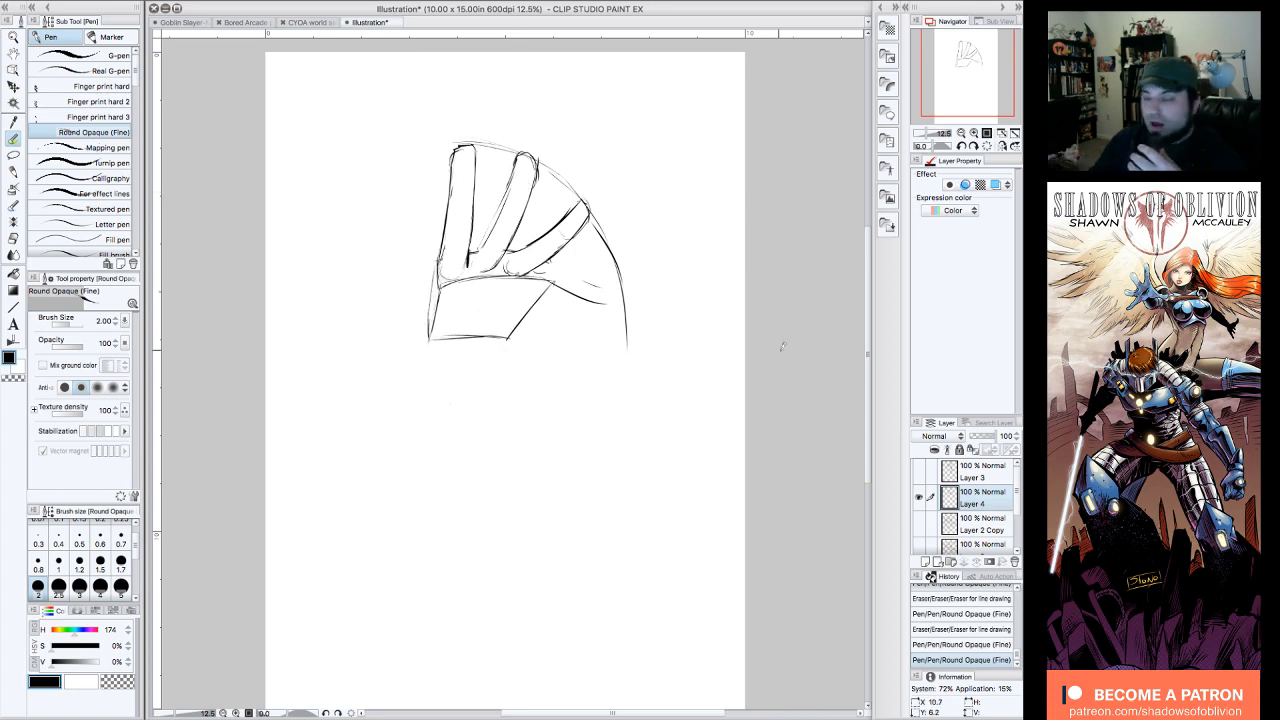
{"action": "left_click_drag", "start_coordinate": [552, 172], "coordinate": [589, 205]}
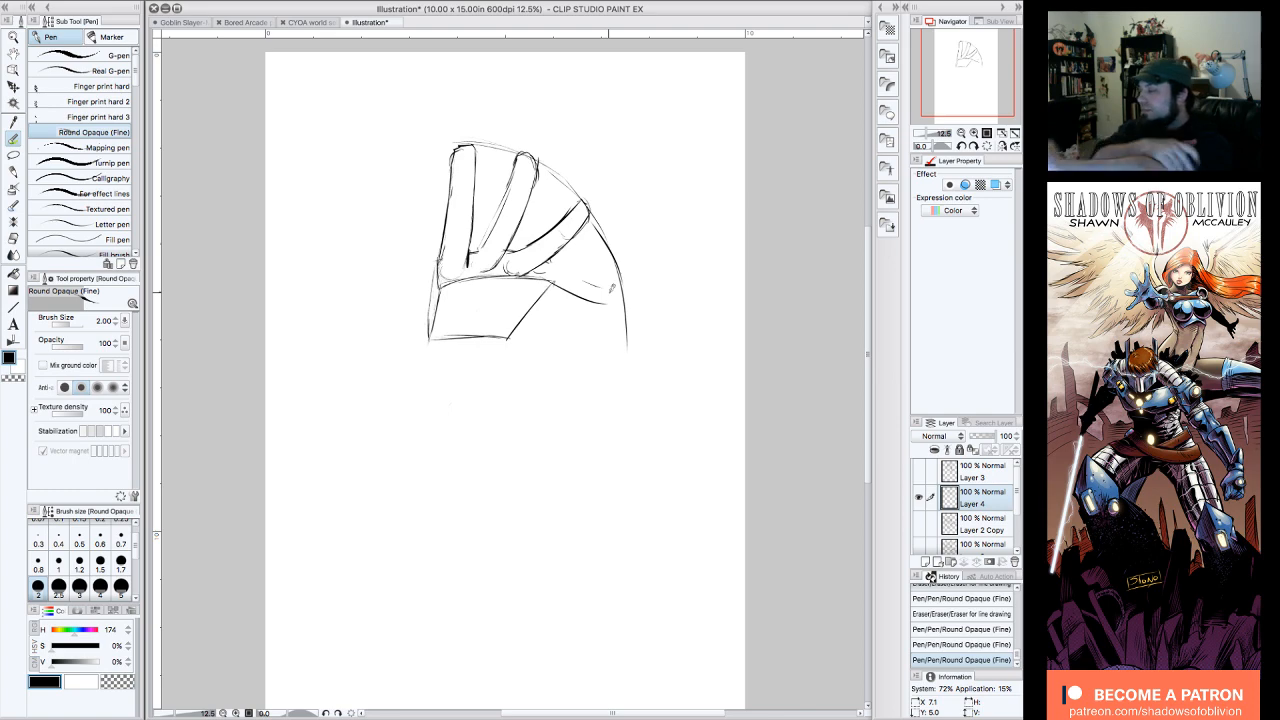
{"action": "left_click", "coordinate": [554, 261]}
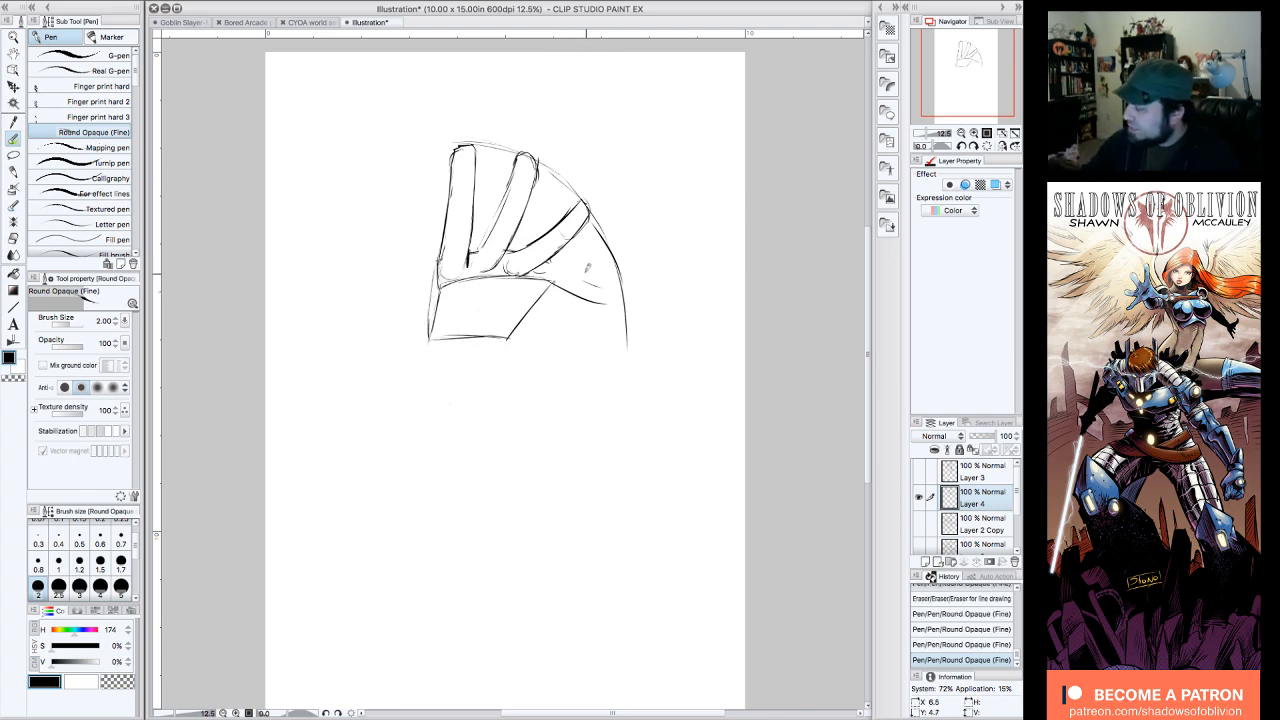
{"action": "mouse_move", "coordinate": [554, 268]}
{"action": "left_mouse_down"}
{"action": "mouse_move", "coordinate": [611, 282]}
{"action": "mouse_move", "coordinate": [572, 266]}
{"action": "mouse_move", "coordinate": [624, 267]}
{"action": "mouse_move", "coordinate": [627, 352]}
{"action": "left_mouse_up"}
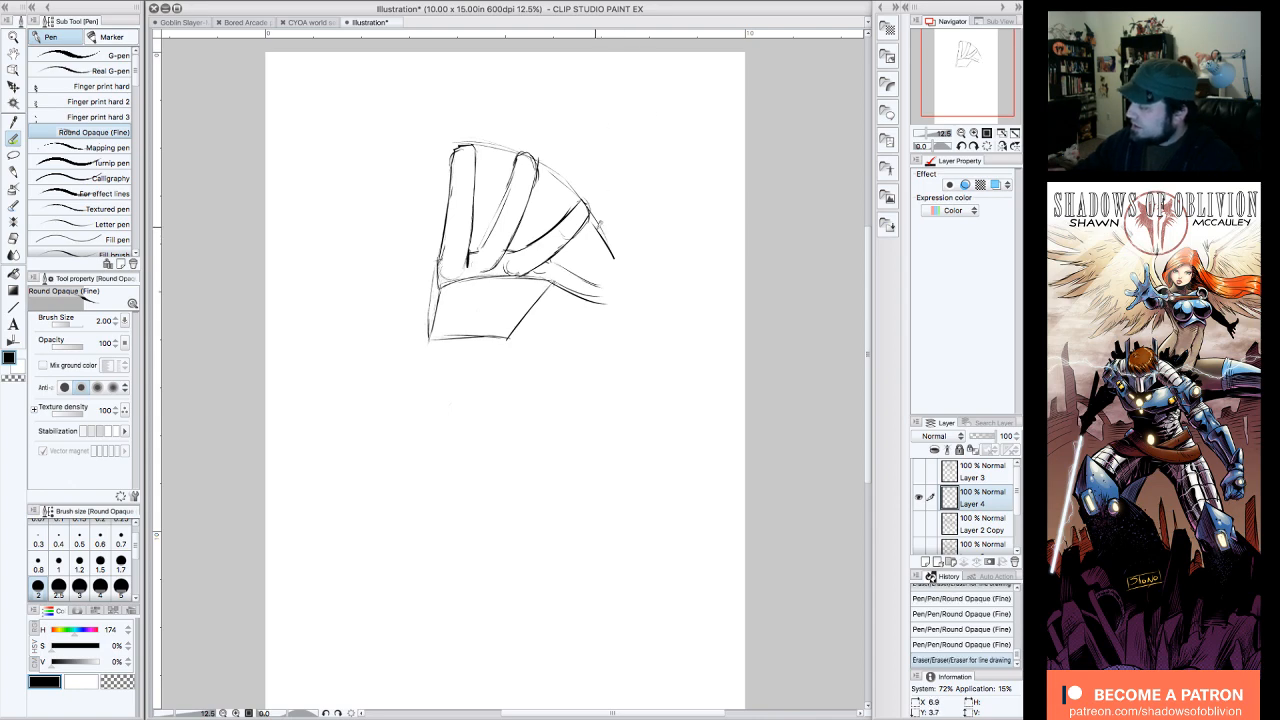
{"action": "mouse_move", "coordinate": [603, 229]}
{"action": "left_mouse_down"}
{"action": "mouse_move", "coordinate": [614, 316]}
{"action": "mouse_move", "coordinate": [608, 301]}
{"action": "left_mouse_up"}
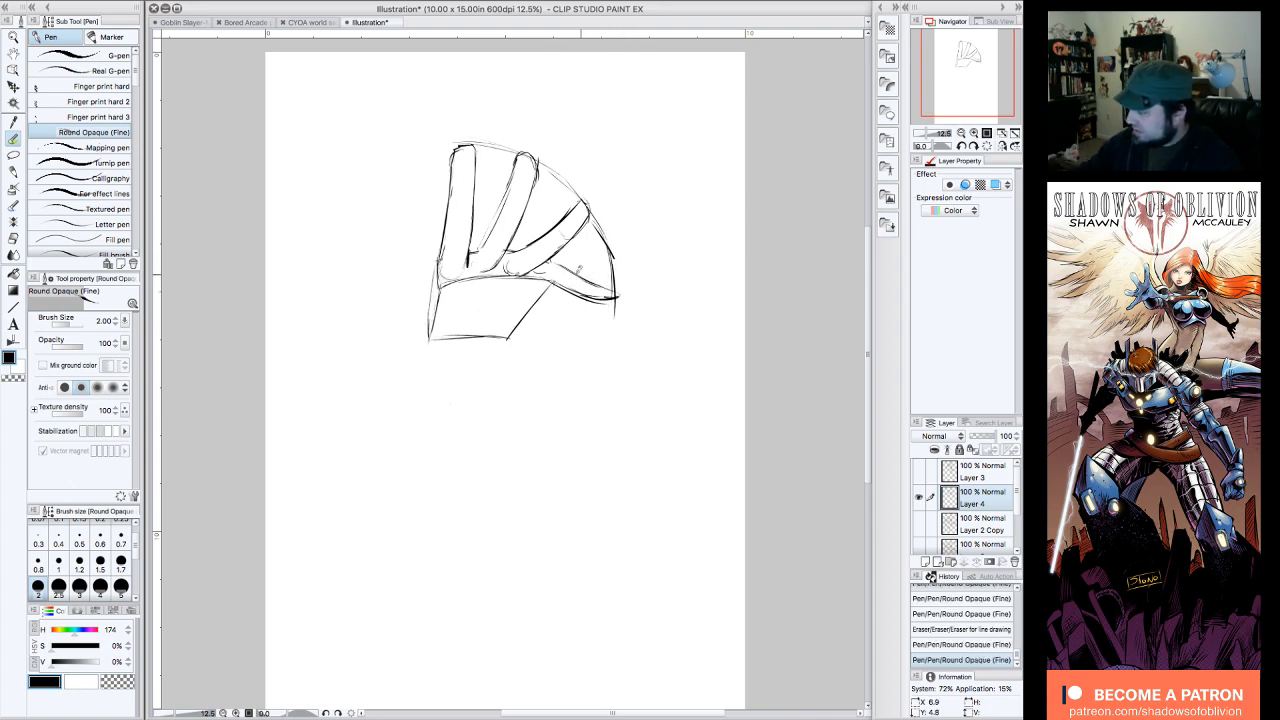
{"action": "mouse_move", "coordinate": [553, 261]}
{"action": "left_mouse_down"}
{"action": "mouse_move", "coordinate": [597, 283]}
{"action": "mouse_move", "coordinate": [543, 271]}
{"action": "mouse_move", "coordinate": [570, 281]}
{"action": "left_mouse_up"}
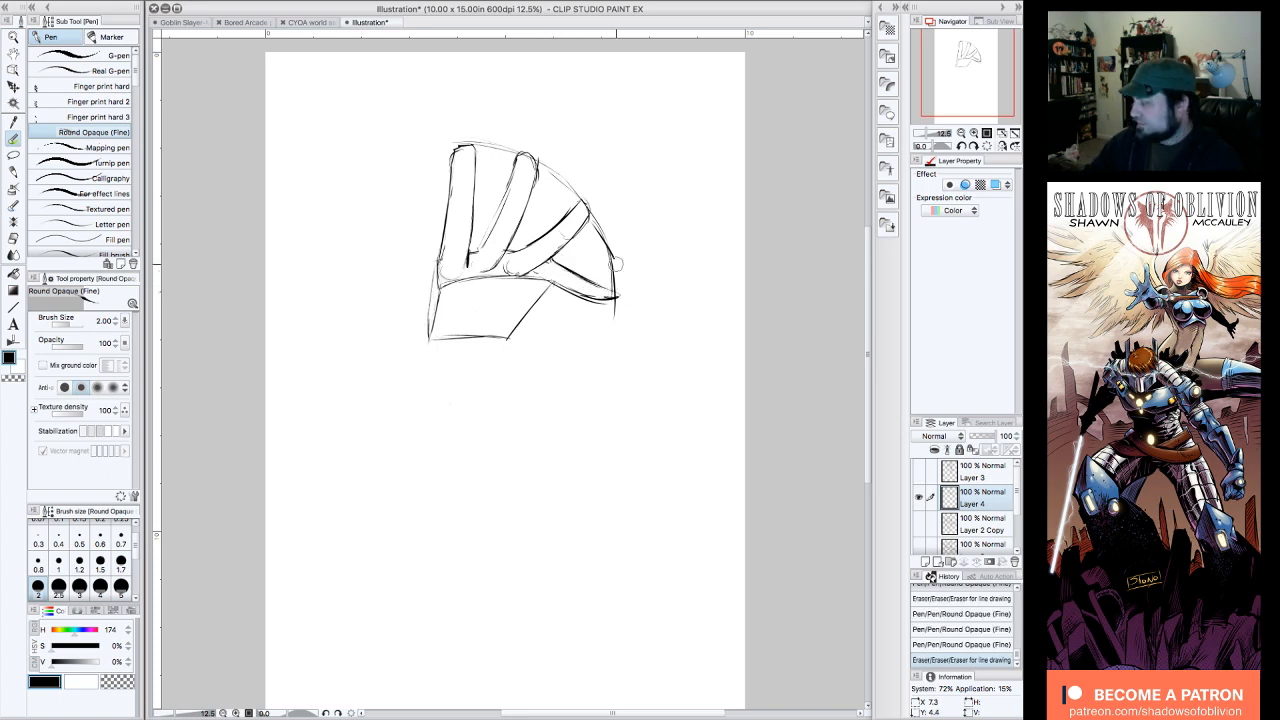
Step: Sketch the thumb's base curve and a faint guide line across the palm, and rework the fourth finger's upper edge near its knuckle
{"action": "left_click_drag", "start_coordinate": [439, 283], "coordinate": [447, 301]}
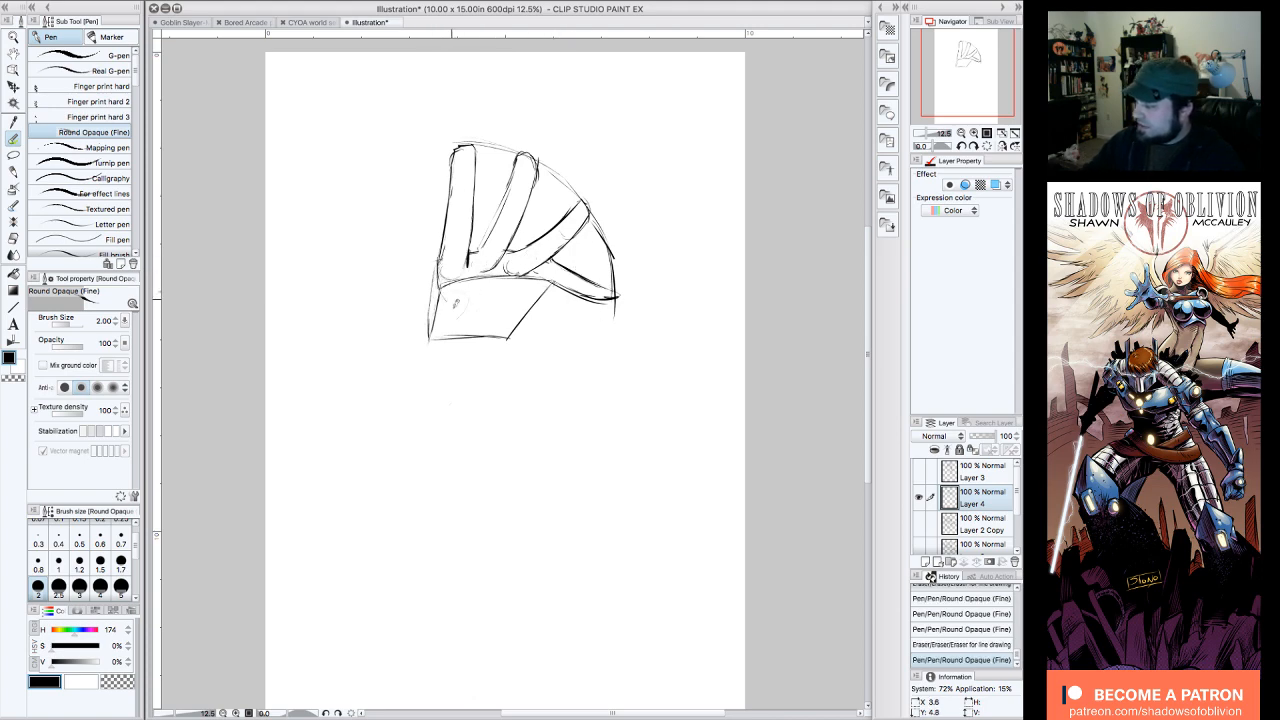
{"action": "left_click_drag", "start_coordinate": [454, 306], "coordinate": [457, 317]}
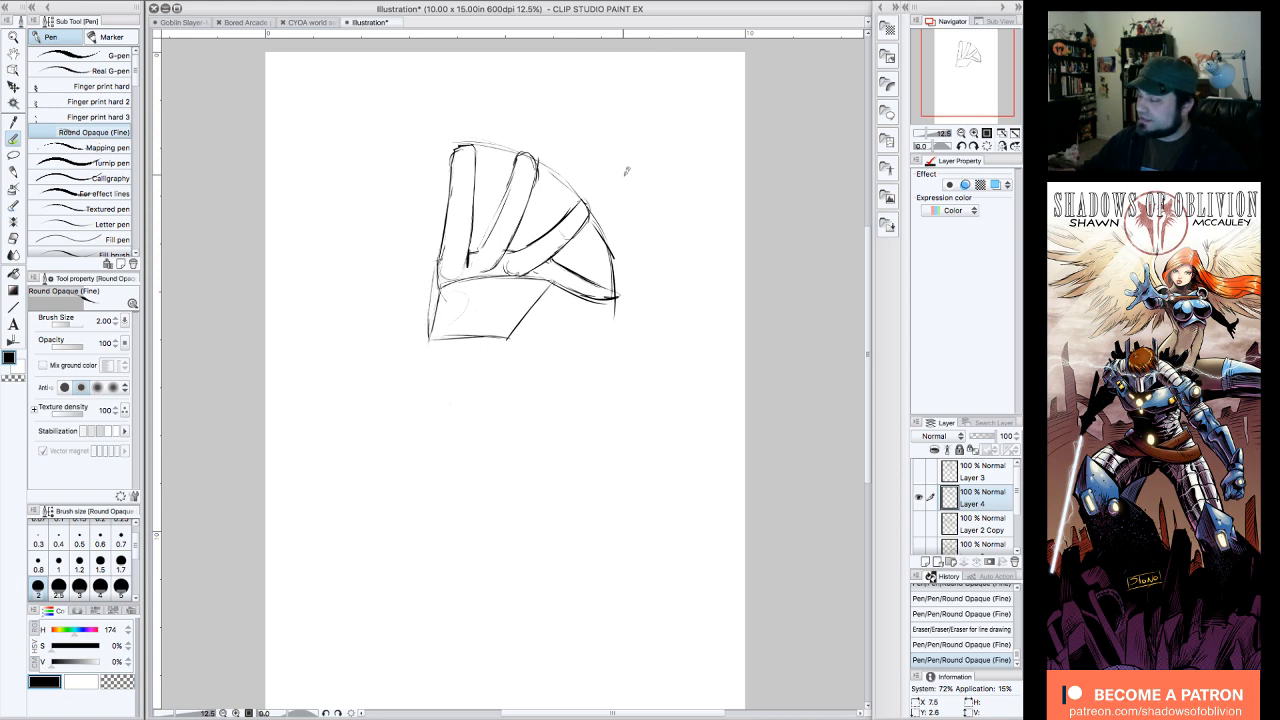
{"action": "mouse_move", "coordinate": [565, 260]}
{"action": "left_mouse_down"}
{"action": "mouse_move", "coordinate": [550, 284]}
{"action": "mouse_move", "coordinate": [598, 286]}
{"action": "mouse_move", "coordinate": [576, 295]}
{"action": "mouse_move", "coordinate": [552, 262]}
{"action": "left_mouse_up"}
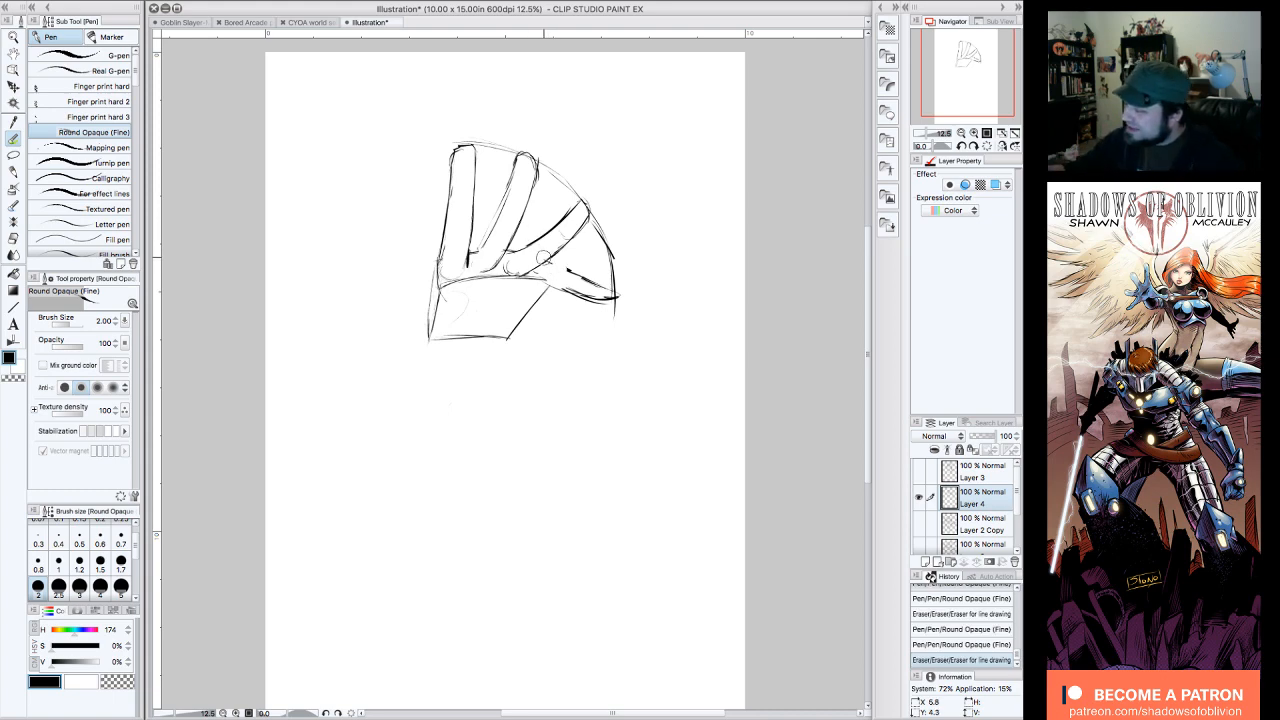
{"action": "mouse_move", "coordinate": [548, 256]}
{"action": "left_mouse_down"}
{"action": "mouse_move", "coordinate": [569, 271]}
{"action": "mouse_move", "coordinate": [468, 306]}
{"action": "mouse_move", "coordinate": [457, 295]}
{"action": "mouse_move", "coordinate": [462, 337]}
{"action": "mouse_move", "coordinate": [437, 303]}
{"action": "left_mouse_up"}
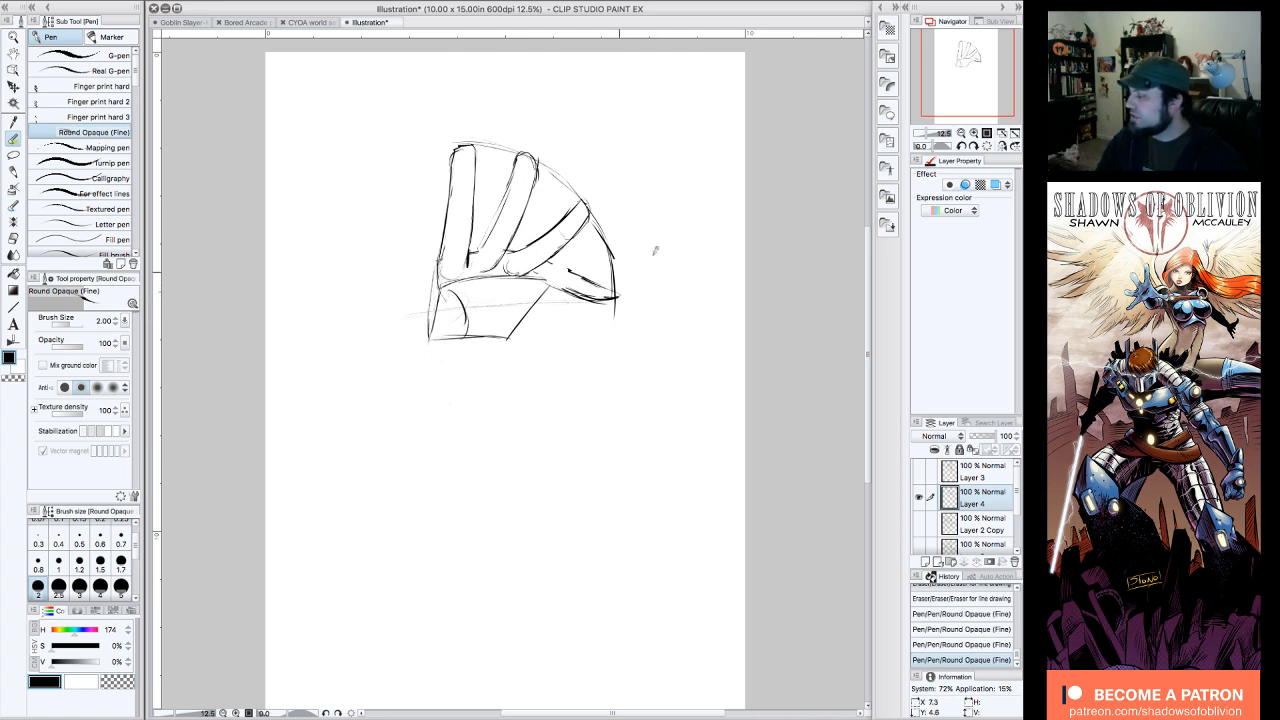
{"action": "left_click_drag", "start_coordinate": [596, 279], "coordinate": [556, 271]}
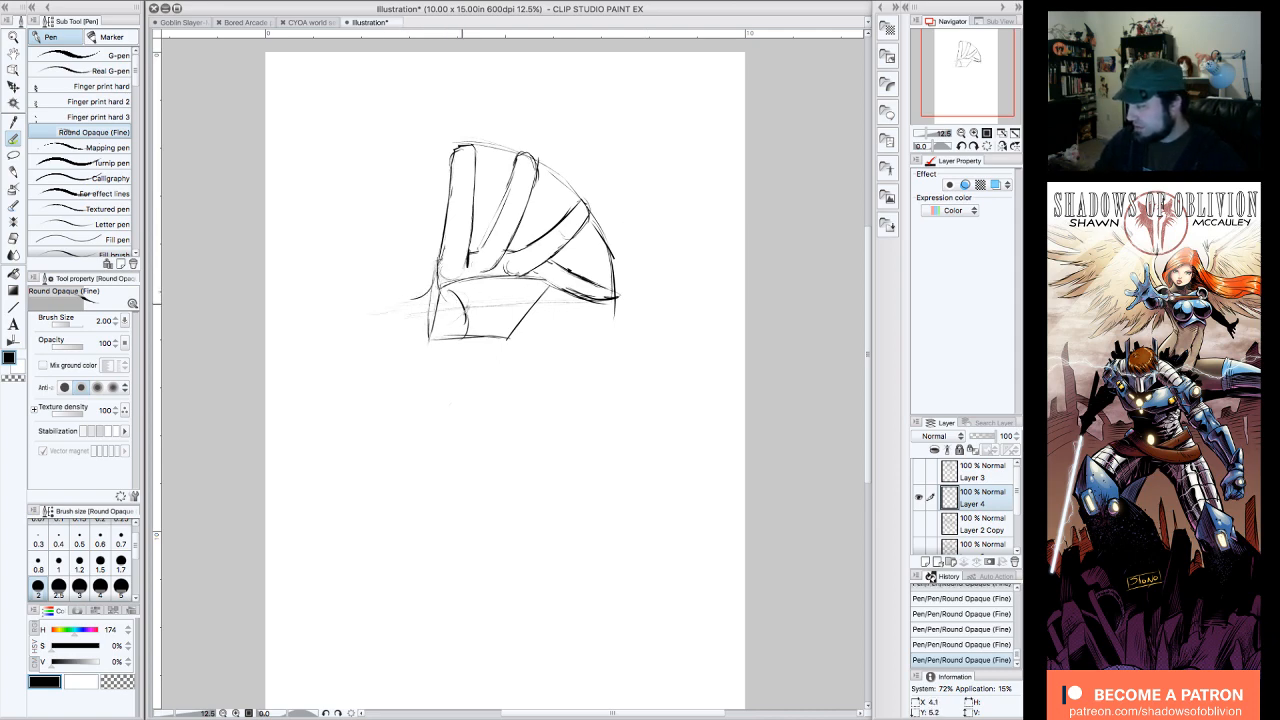
Step: Draw a sideways thumb with a rounded tip and erase the palm block lines crossing its base
{"action": "mouse_move", "coordinate": [466, 318]}
{"action": "left_mouse_down"}
{"action": "mouse_move", "coordinate": [420, 341]}
{"action": "mouse_move", "coordinate": [396, 318]}
{"action": "left_mouse_up"}
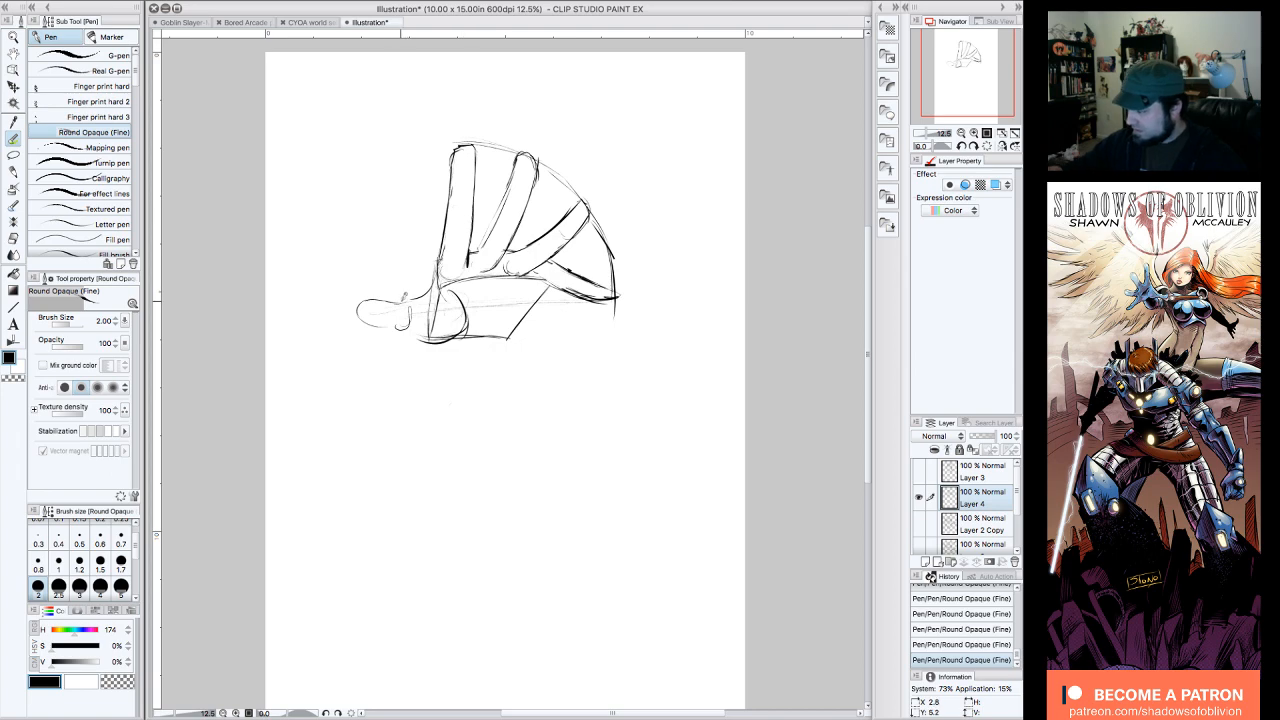
{"action": "mouse_move", "coordinate": [380, 299]}
{"action": "left_mouse_down"}
{"action": "mouse_move", "coordinate": [370, 326]}
{"action": "mouse_move", "coordinate": [392, 327]}
{"action": "mouse_move", "coordinate": [361, 320]}
{"action": "mouse_move", "coordinate": [383, 311]}
{"action": "mouse_move", "coordinate": [467, 300]}
{"action": "mouse_move", "coordinate": [450, 341]}
{"action": "left_mouse_up"}
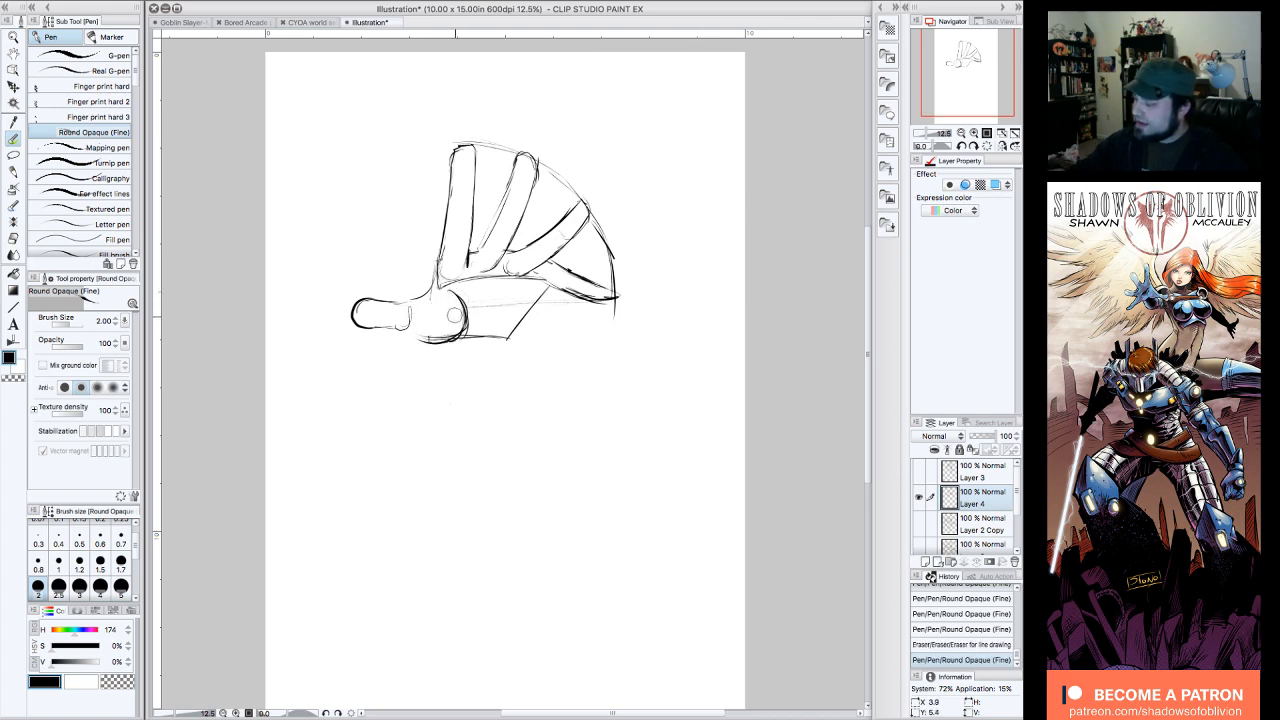
{"action": "mouse_move", "coordinate": [423, 331]}
{"action": "left_mouse_down"}
{"action": "mouse_move", "coordinate": [478, 317]}
{"action": "mouse_move", "coordinate": [450, 295]}
{"action": "mouse_move", "coordinate": [468, 328]}
{"action": "mouse_move", "coordinate": [473, 294]}
{"action": "mouse_move", "coordinate": [530, 290]}
{"action": "mouse_move", "coordinate": [498, 336]}
{"action": "left_mouse_up"}
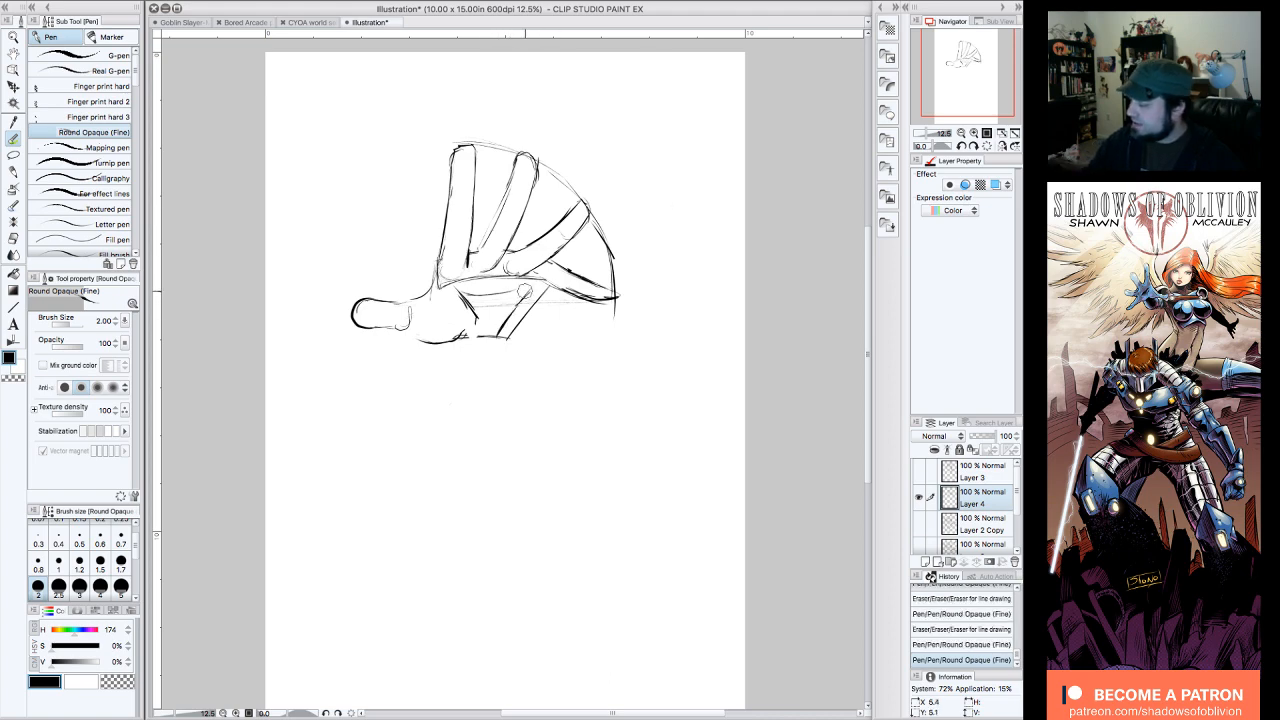
Step: Replace the palm block's slanted outer edge with a rounded palm heel and clean up its join with the fourth finger
{"action": "left_click_drag", "start_coordinate": [529, 290], "coordinate": [490, 338]}
{"action": "mouse_move", "coordinate": [524, 288]}
{"action": "left_mouse_down"}
{"action": "mouse_move", "coordinate": [506, 304]}
{"action": "mouse_move", "coordinate": [506, 338]}
{"action": "left_mouse_up"}
{"action": "mouse_move", "coordinate": [552, 272]}
{"action": "left_mouse_down"}
{"action": "mouse_move", "coordinate": [528, 325]}
{"action": "mouse_move", "coordinate": [500, 338]}
{"action": "left_mouse_up"}
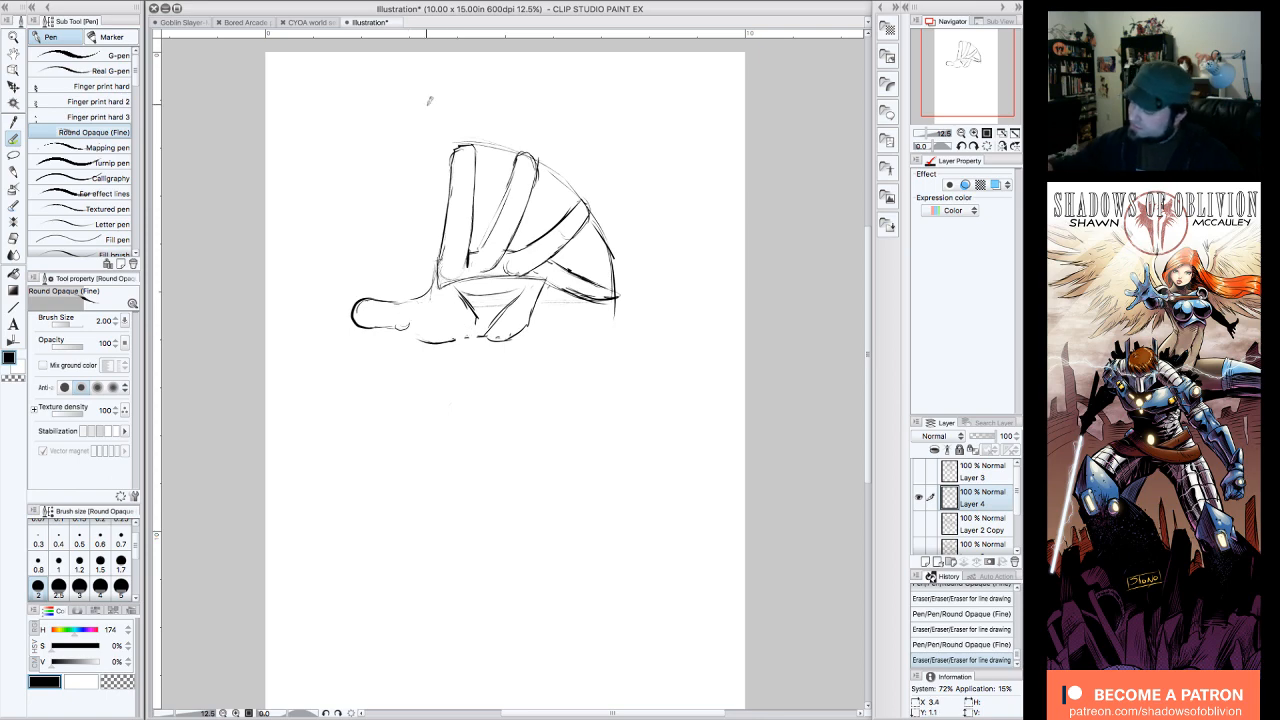
{"action": "left_click_drag", "start_coordinate": [544, 277], "coordinate": [586, 300]}
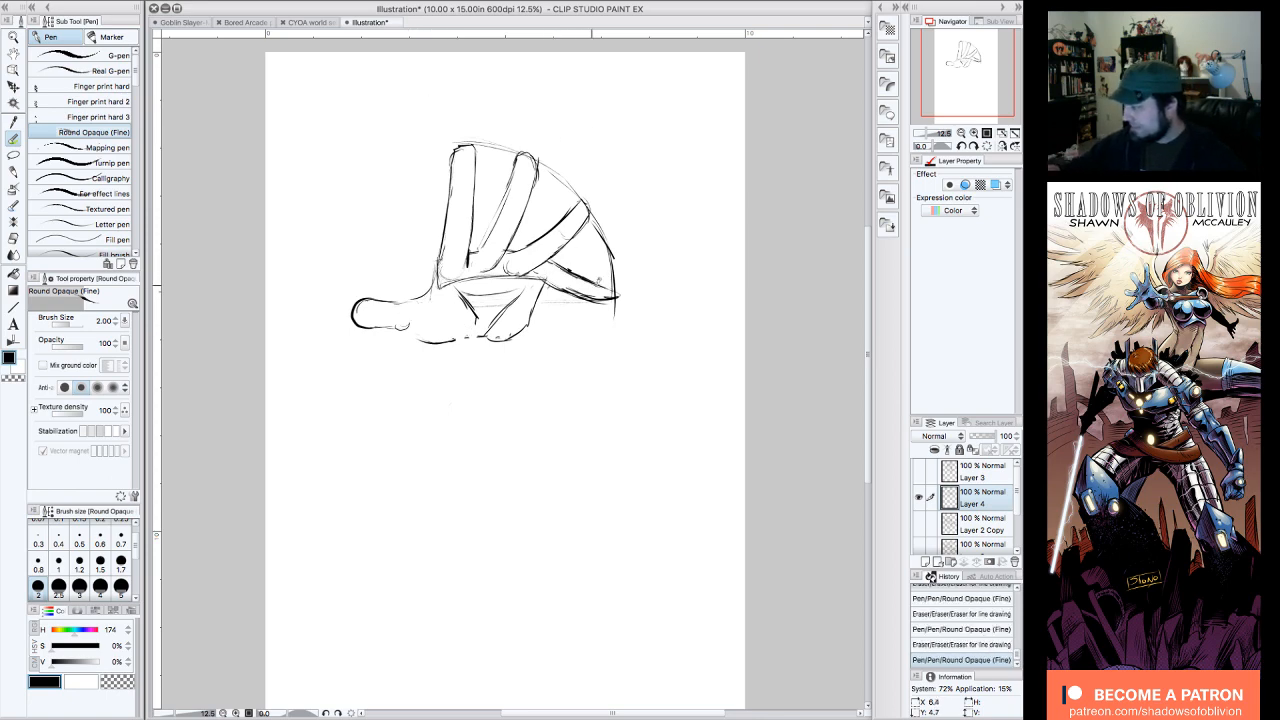
Step: Draw the two wrist and forearm edges running downward from the base of the palm
{"action": "left_click_drag", "start_coordinate": [444, 341], "coordinate": [440, 370]}
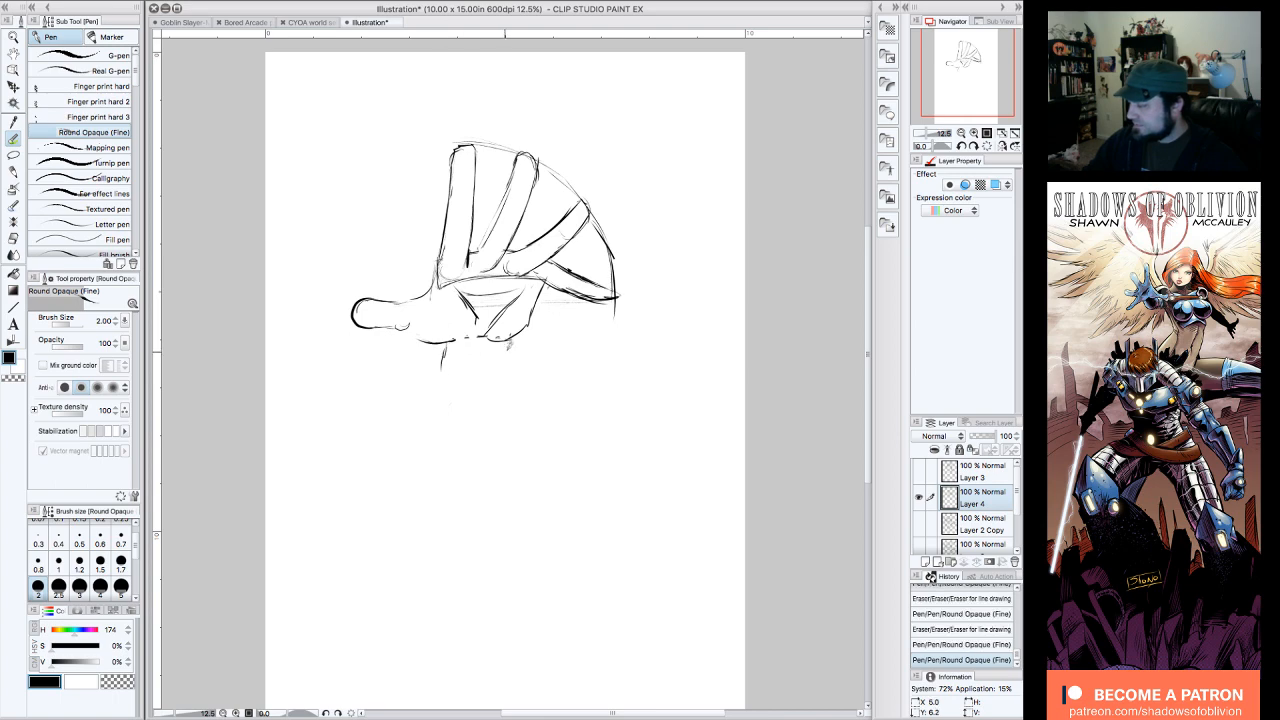
{"action": "left_click_drag", "start_coordinate": [504, 338], "coordinate": [504, 378]}
{"action": "left_click_drag", "start_coordinate": [448, 336], "coordinate": [422, 384]}
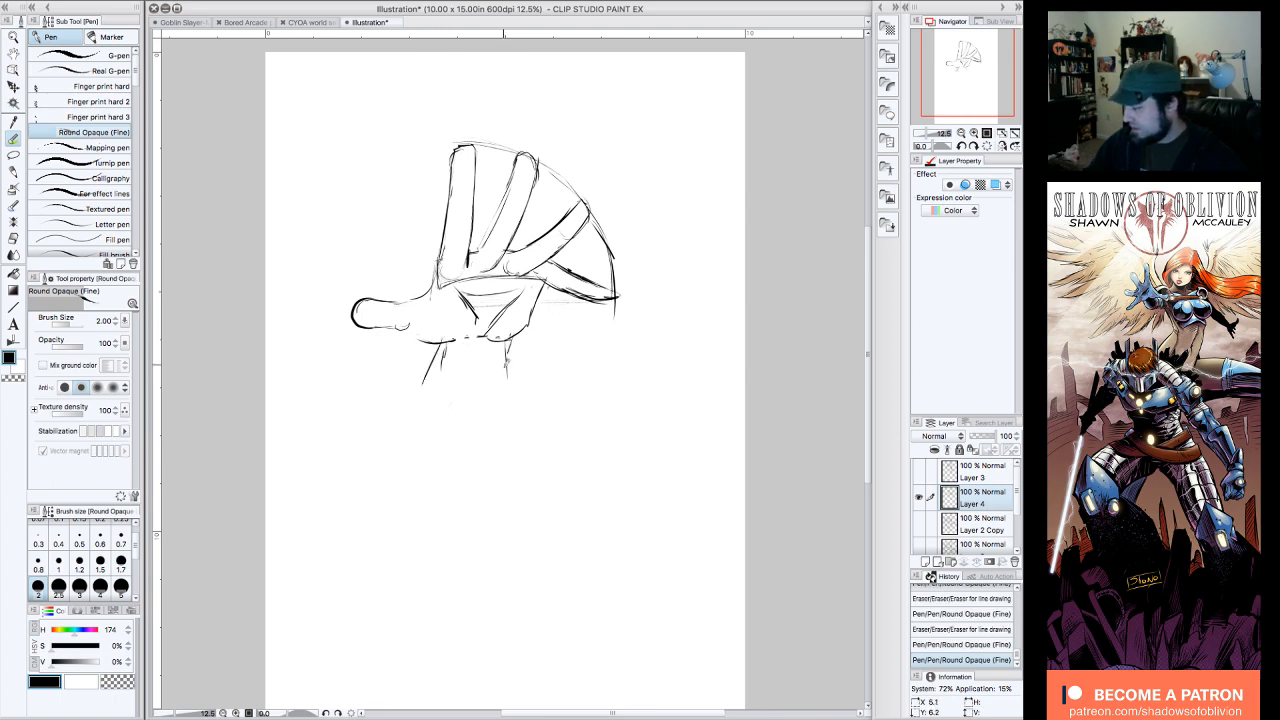
{"action": "left_click_drag", "start_coordinate": [509, 340], "coordinate": [496, 406]}
{"action": "left_click_drag", "start_coordinate": [440, 338], "coordinate": [400, 424]}
{"action": "left_click_drag", "start_coordinate": [442, 378], "coordinate": [444, 388]}
{"action": "left_click_drag", "start_coordinate": [511, 342], "coordinate": [497, 432]}
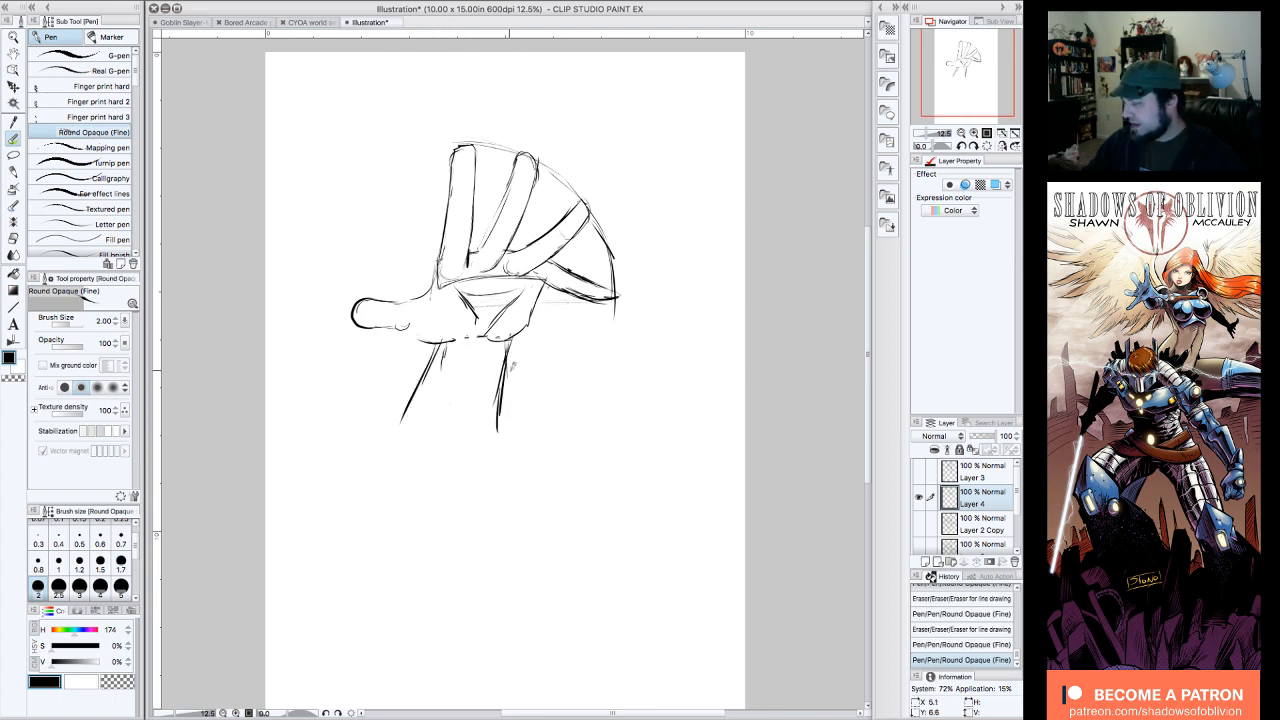
Step: Erase the knuckle band across the palm, blend the finger bases into it, and strengthen the third finger's edge
{"action": "left_click_drag", "start_coordinate": [437, 287], "coordinate": [452, 282]}
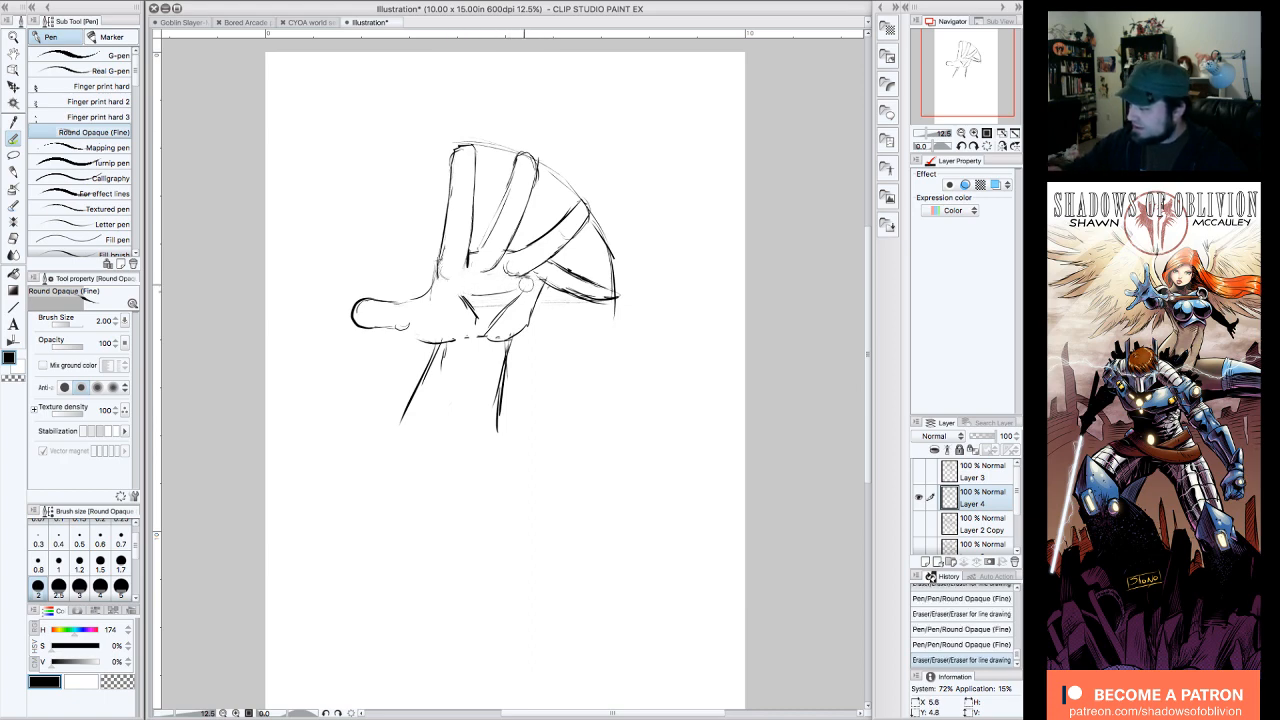
{"action": "mouse_move", "coordinate": [475, 249]}
{"action": "left_mouse_down"}
{"action": "mouse_move", "coordinate": [442, 248]}
{"action": "mouse_move", "coordinate": [476, 252]}
{"action": "left_mouse_up"}
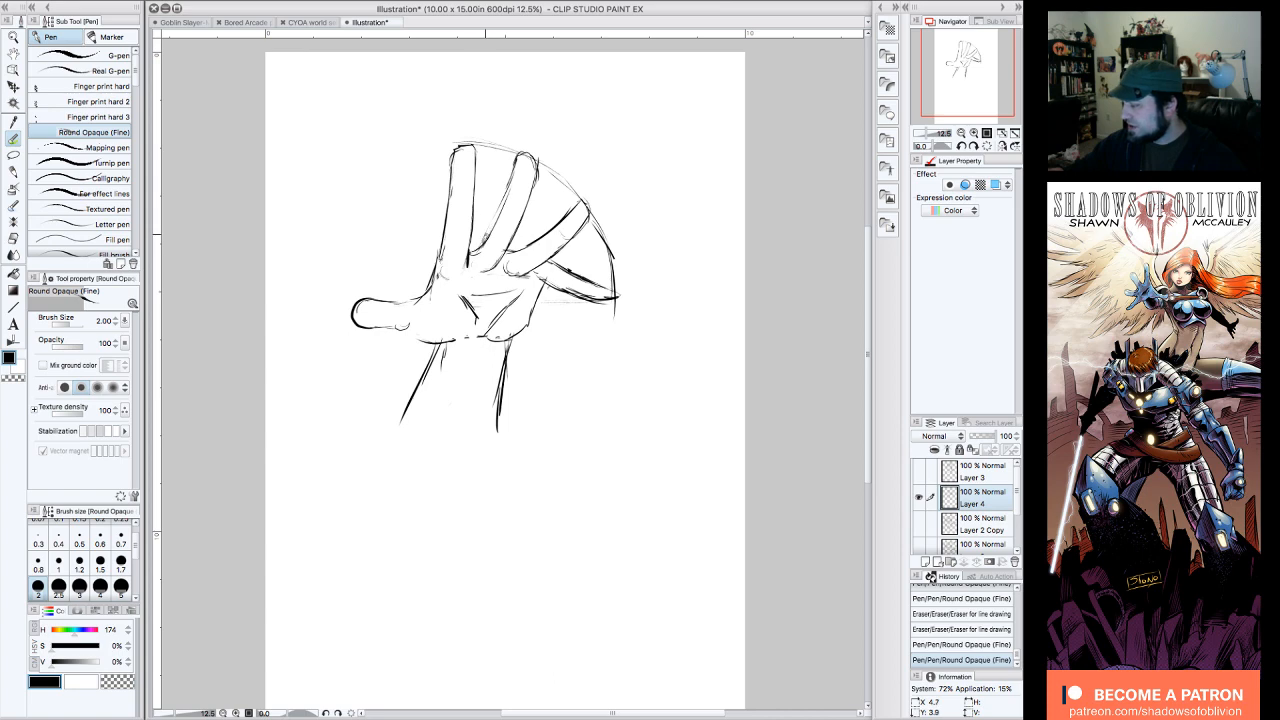
{"action": "left_click", "coordinate": [963, 147]}
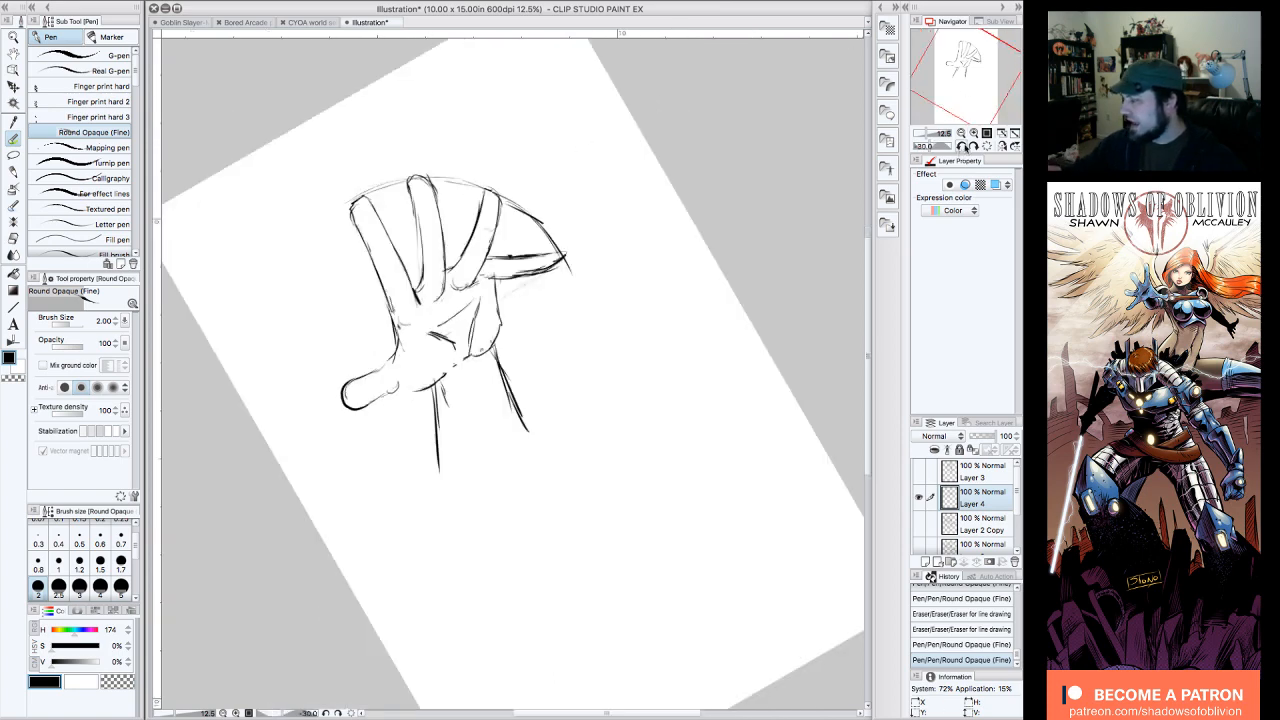
{"action": "left_click_drag", "start_coordinate": [465, 257], "coordinate": [486, 203]}
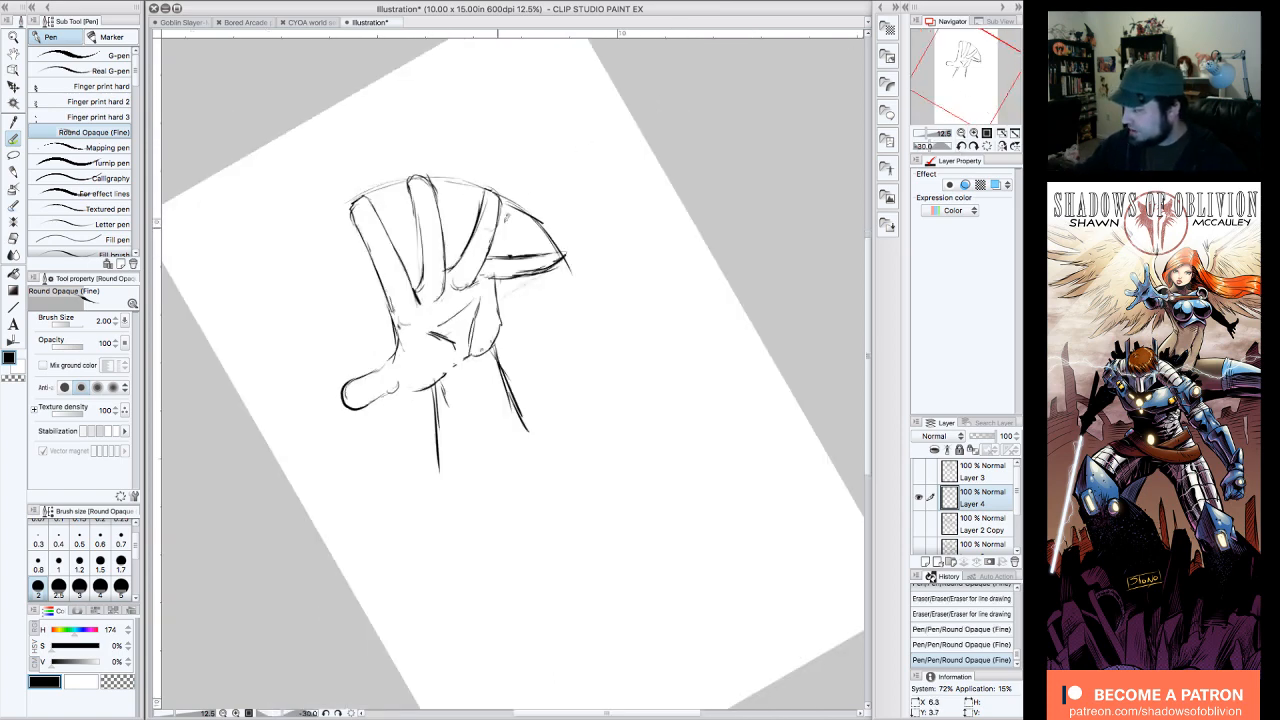
Step: Redraw the fourth finger at a slightly changed angle, then erase and redraw the outer palm edge below it
{"action": "mouse_move", "coordinate": [510, 256]}
{"action": "left_mouse_down"}
{"action": "mouse_move", "coordinate": [488, 276]}
{"action": "mouse_move", "coordinate": [529, 250]}
{"action": "mouse_move", "coordinate": [558, 270]}
{"action": "mouse_move", "coordinate": [492, 280]}
{"action": "mouse_move", "coordinate": [531, 247]}
{"action": "mouse_move", "coordinate": [530, 266]}
{"action": "mouse_move", "coordinate": [488, 298]}
{"action": "mouse_move", "coordinate": [513, 281]}
{"action": "mouse_move", "coordinate": [503, 289]}
{"action": "left_mouse_up"}
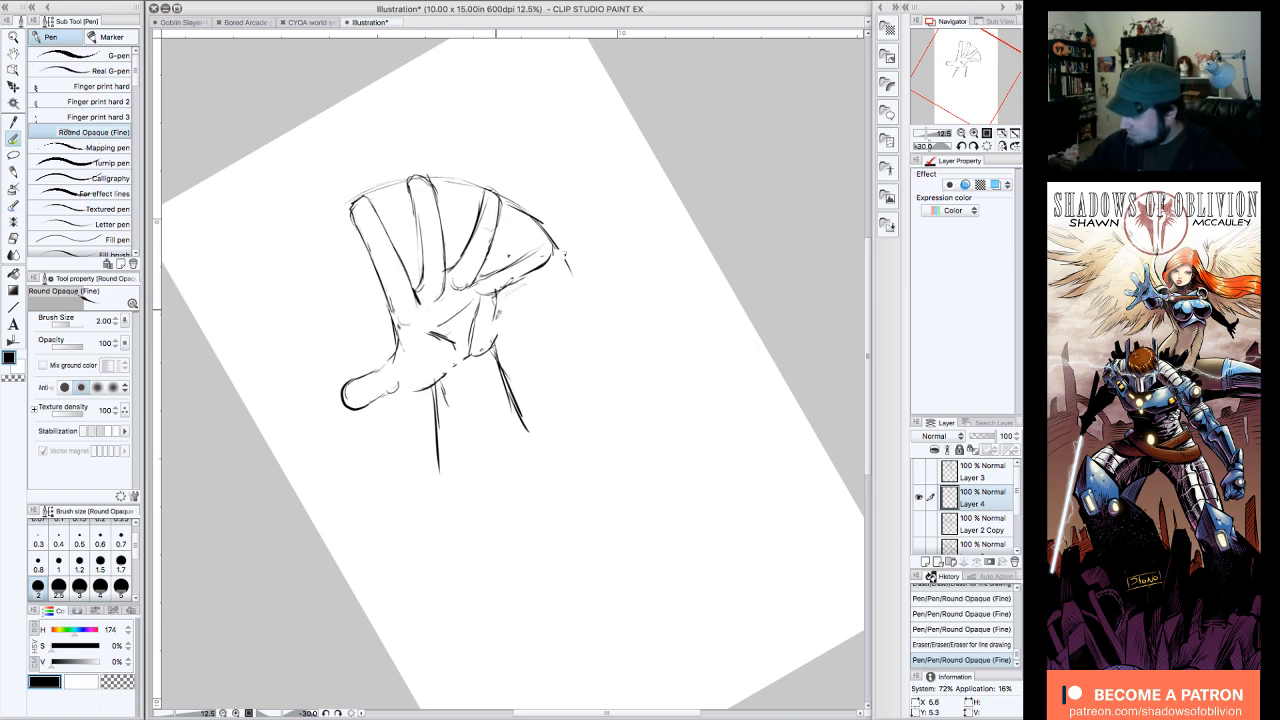
{"action": "left_click_drag", "start_coordinate": [496, 336], "coordinate": [484, 346]}
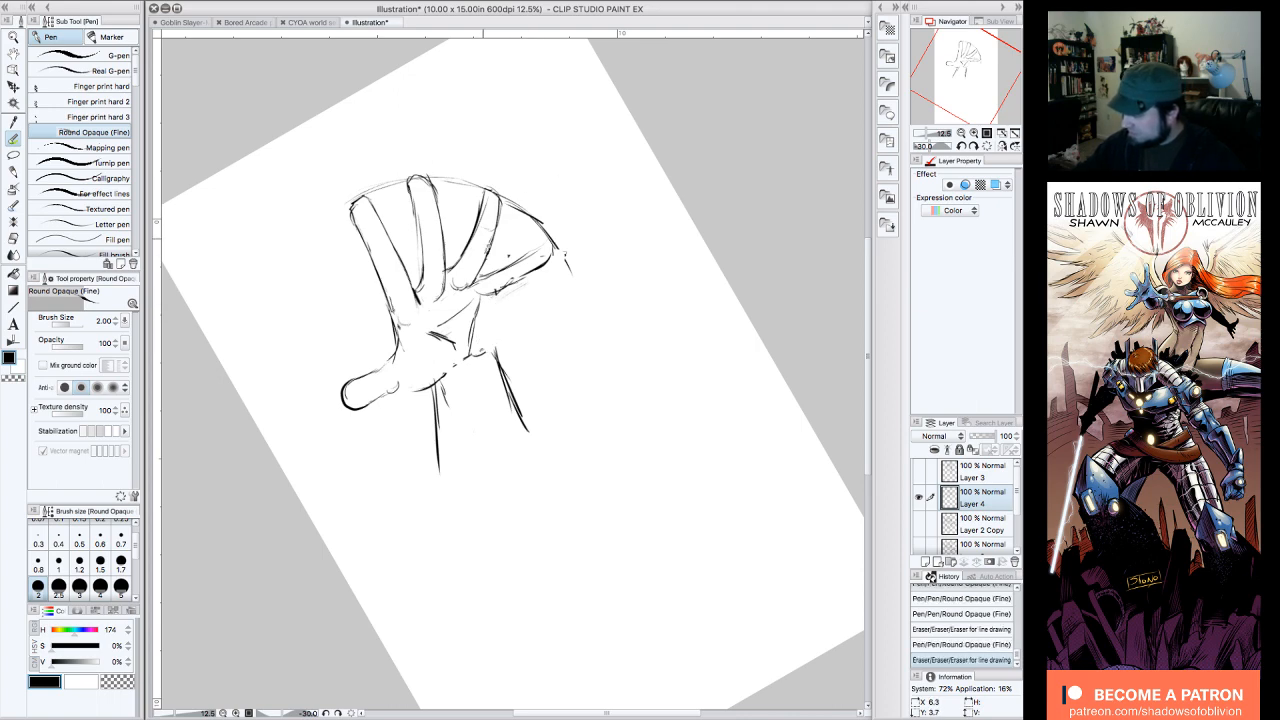
{"action": "left_click_drag", "start_coordinate": [498, 293], "coordinate": [481, 352]}
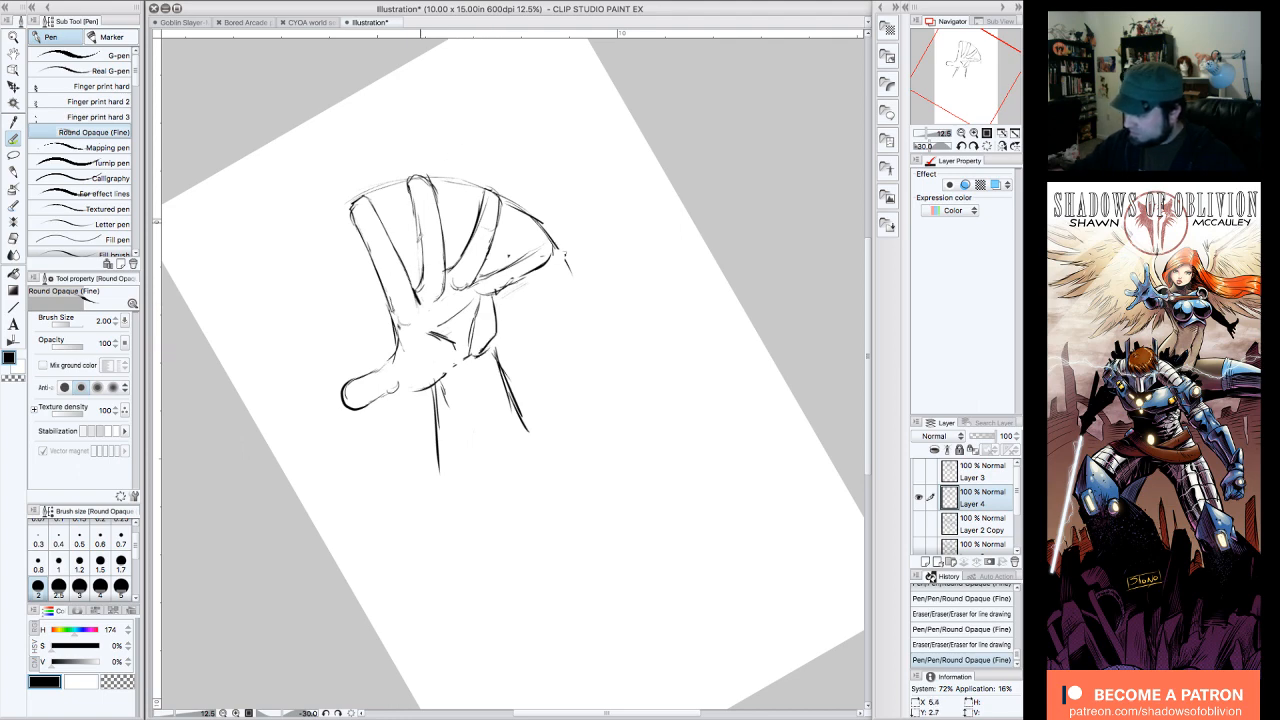
Step: Erase the sideways thumb and redraw it angled further down, with a rounded tip and a full curved base in the palm
{"action": "mouse_move", "coordinate": [398, 328]}
{"action": "left_mouse_down"}
{"action": "mouse_move", "coordinate": [410, 346]}
{"action": "mouse_move", "coordinate": [355, 391]}
{"action": "mouse_move", "coordinate": [422, 377]}
{"action": "left_mouse_up"}
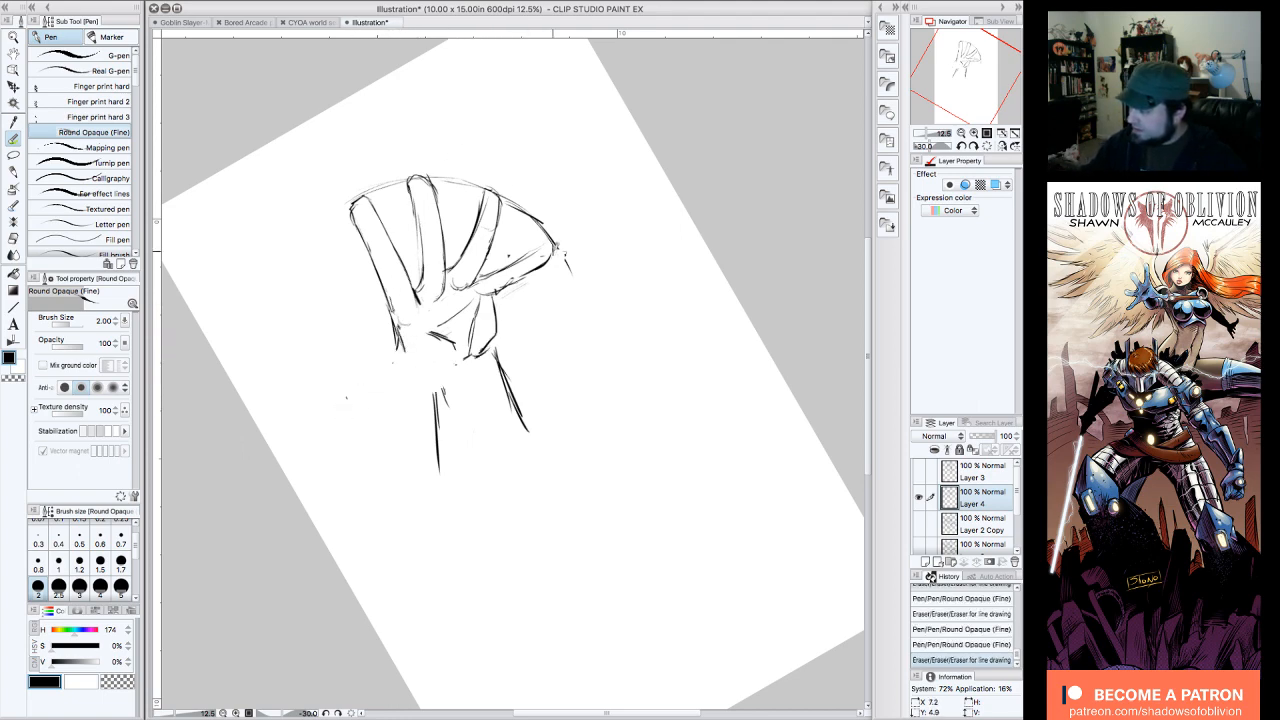
{"action": "left_click_drag", "start_coordinate": [552, 256], "coordinate": [469, 327]}
{"action": "mouse_move", "coordinate": [526, 276]}
{"action": "left_mouse_down"}
{"action": "mouse_move", "coordinate": [494, 367]}
{"action": "mouse_move", "coordinate": [393, 374]}
{"action": "left_mouse_up"}
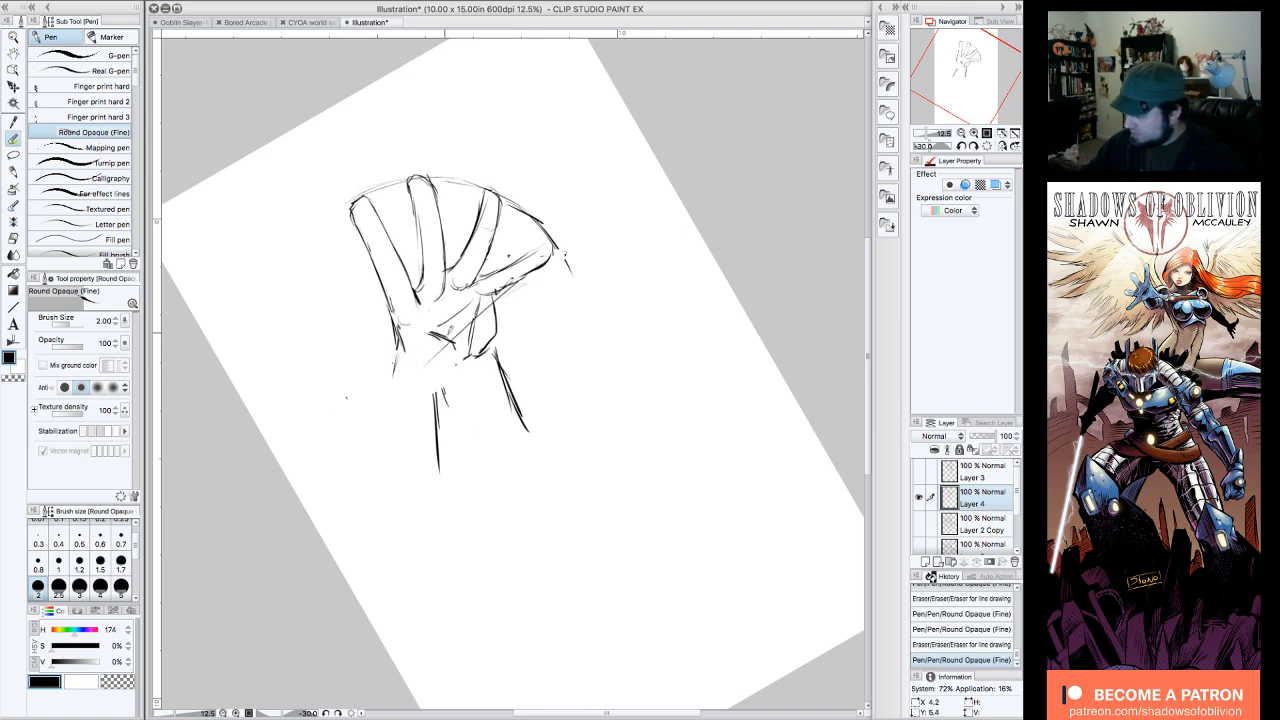
{"action": "mouse_move", "coordinate": [448, 340]}
{"action": "left_mouse_down"}
{"action": "mouse_move", "coordinate": [378, 405]}
{"action": "mouse_move", "coordinate": [369, 424]}
{"action": "mouse_move", "coordinate": [385, 428]}
{"action": "left_mouse_up"}
{"action": "mouse_move", "coordinate": [420, 378]}
{"action": "left_mouse_down"}
{"action": "mouse_move", "coordinate": [370, 434]}
{"action": "mouse_move", "coordinate": [366, 420]}
{"action": "mouse_move", "coordinate": [398, 384]}
{"action": "mouse_move", "coordinate": [366, 428]}
{"action": "mouse_move", "coordinate": [442, 370]}
{"action": "mouse_move", "coordinate": [426, 368]}
{"action": "left_mouse_up"}
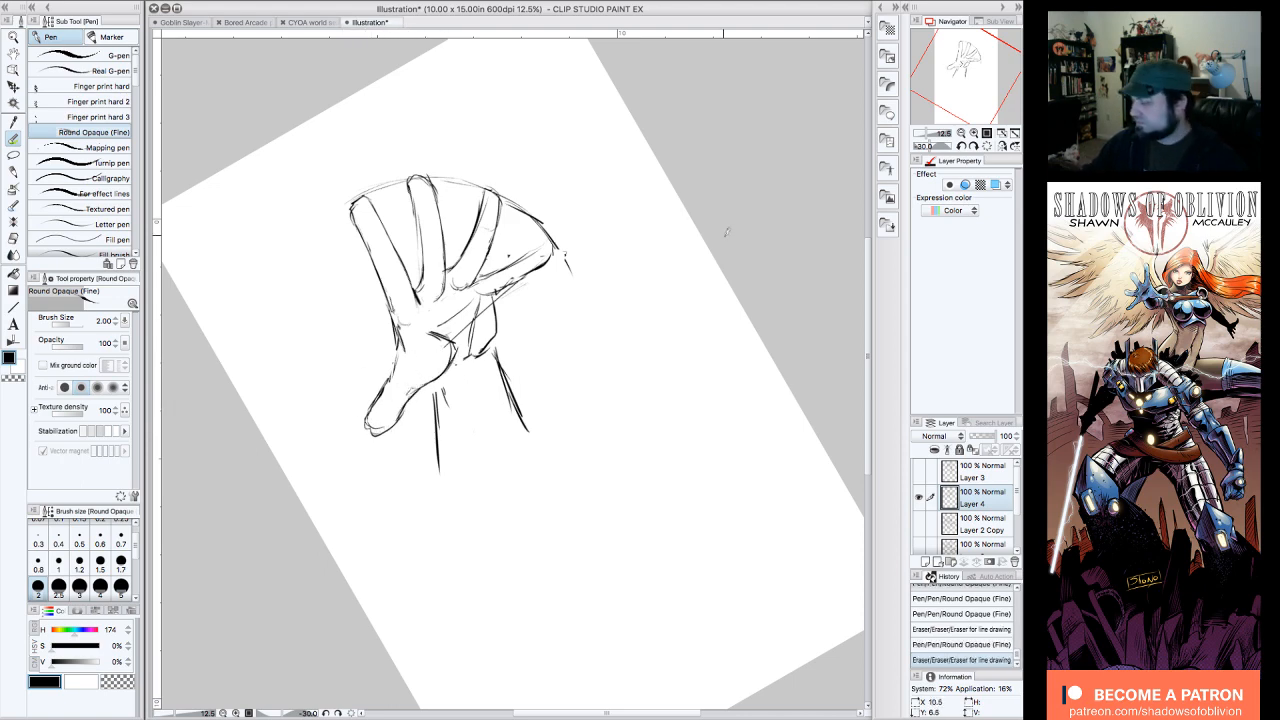
{"action": "left_click_drag", "start_coordinate": [404, 386], "coordinate": [396, 414]}
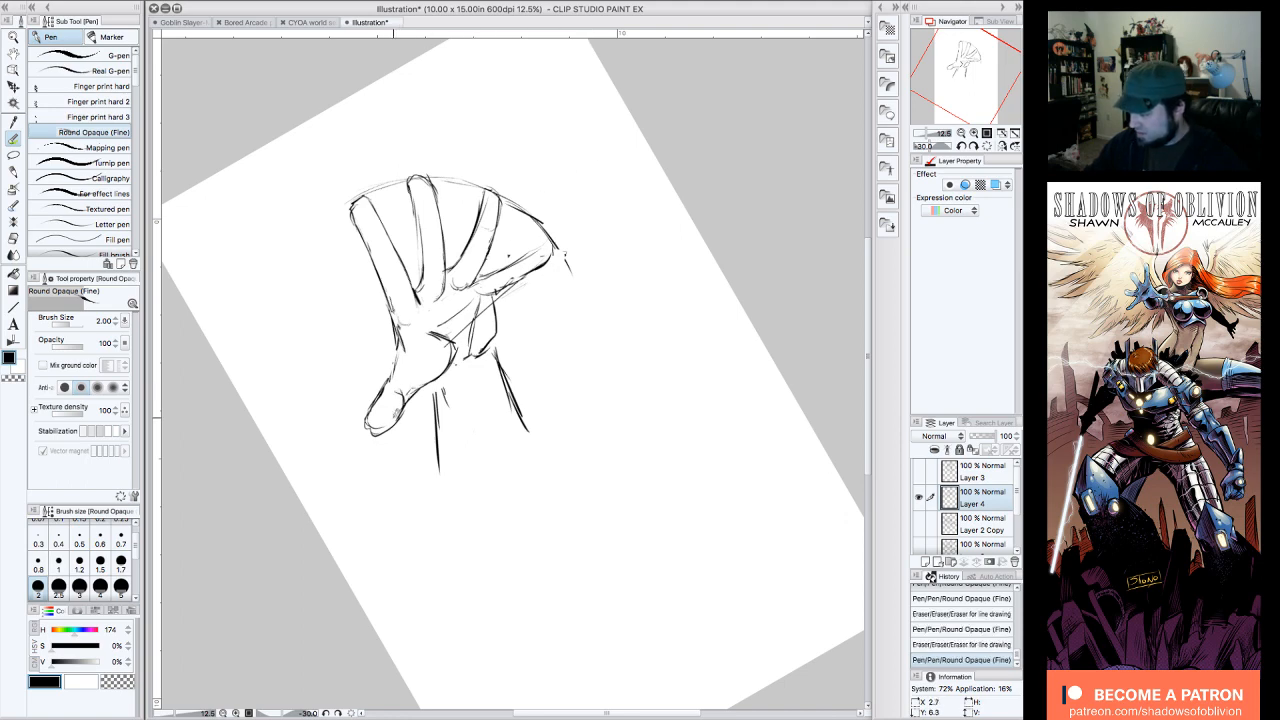
Step: Add short tendon lines inside the wrist and darken the edges of the second and third fingers
{"action": "left_click_drag", "start_coordinate": [474, 378], "coordinate": [470, 422]}
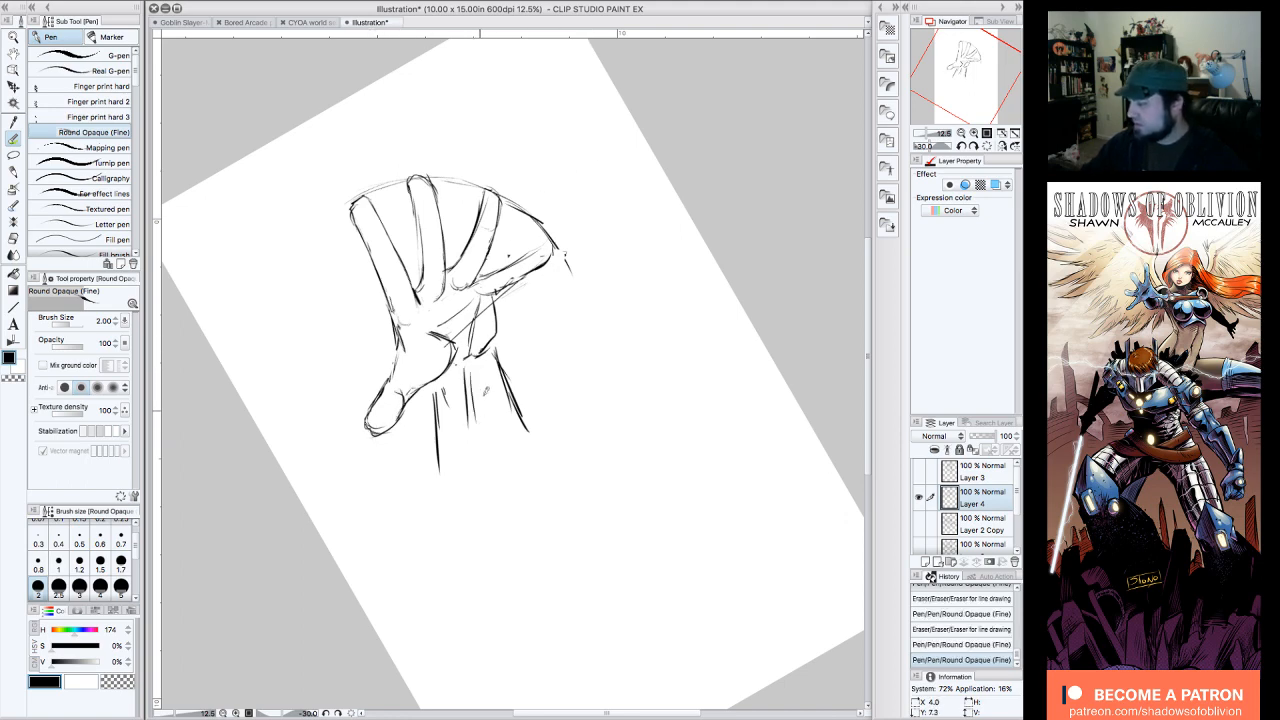
{"action": "mouse_move", "coordinate": [421, 181]}
{"action": "left_mouse_down"}
{"action": "mouse_move", "coordinate": [410, 180]}
{"action": "mouse_move", "coordinate": [422, 290]}
{"action": "left_mouse_up"}
{"action": "left_click_drag", "start_coordinate": [493, 237], "coordinate": [482, 267]}
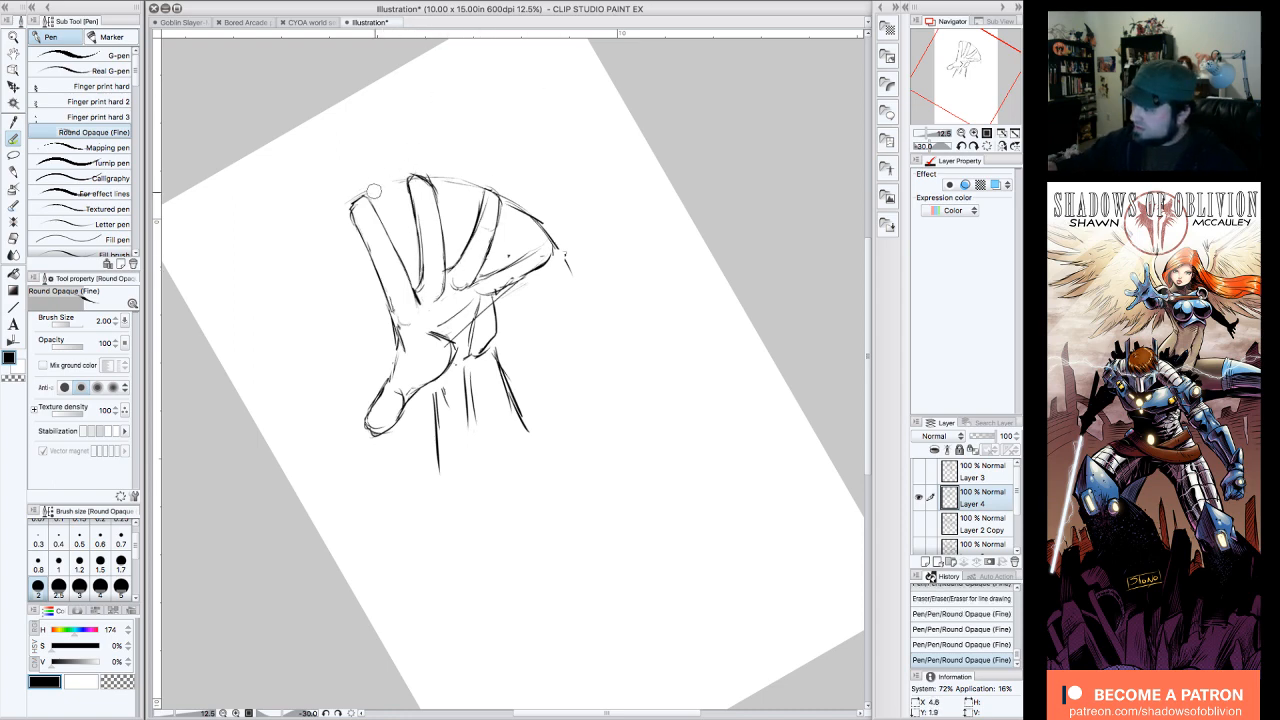
Step: Erase the fingertip guide arc and stray construction marks around the fingers and the outer palm edge
{"action": "mouse_move", "coordinate": [438, 178]}
{"action": "left_mouse_down"}
{"action": "mouse_move", "coordinate": [521, 204]}
{"action": "mouse_move", "coordinate": [559, 242]}
{"action": "left_mouse_up"}
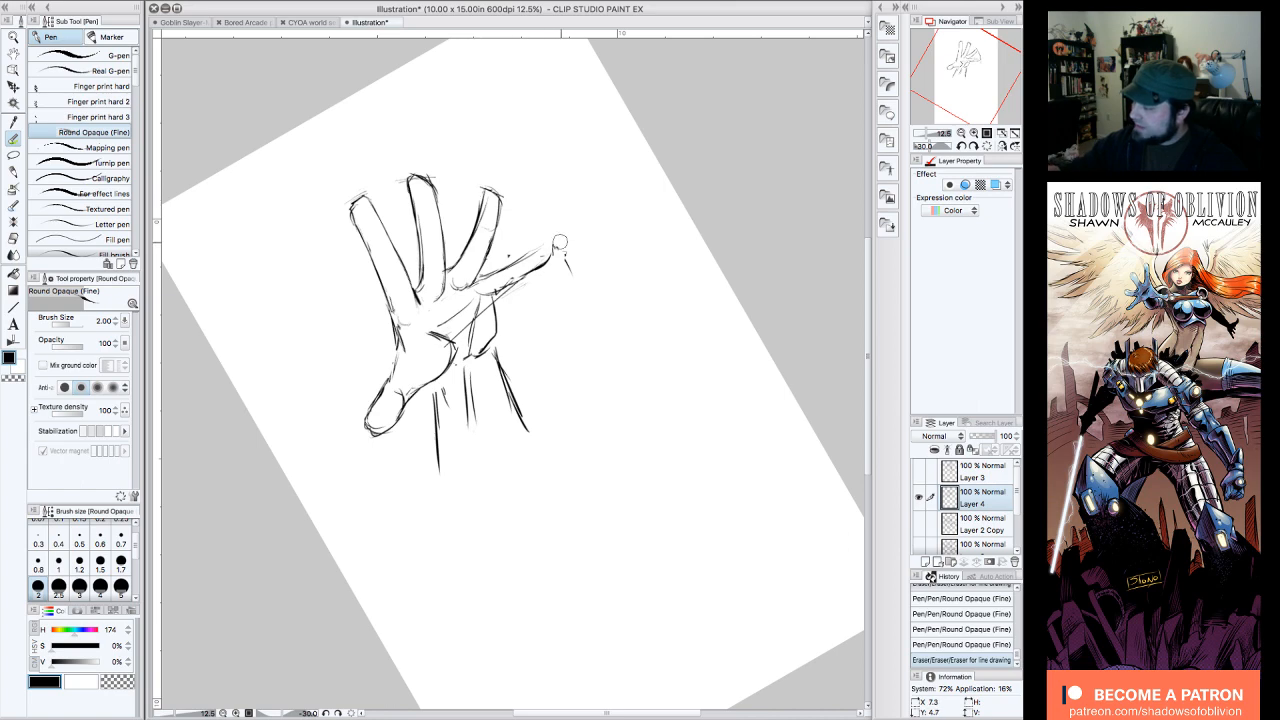
{"action": "left_click_drag", "start_coordinate": [505, 298], "coordinate": [492, 303]}
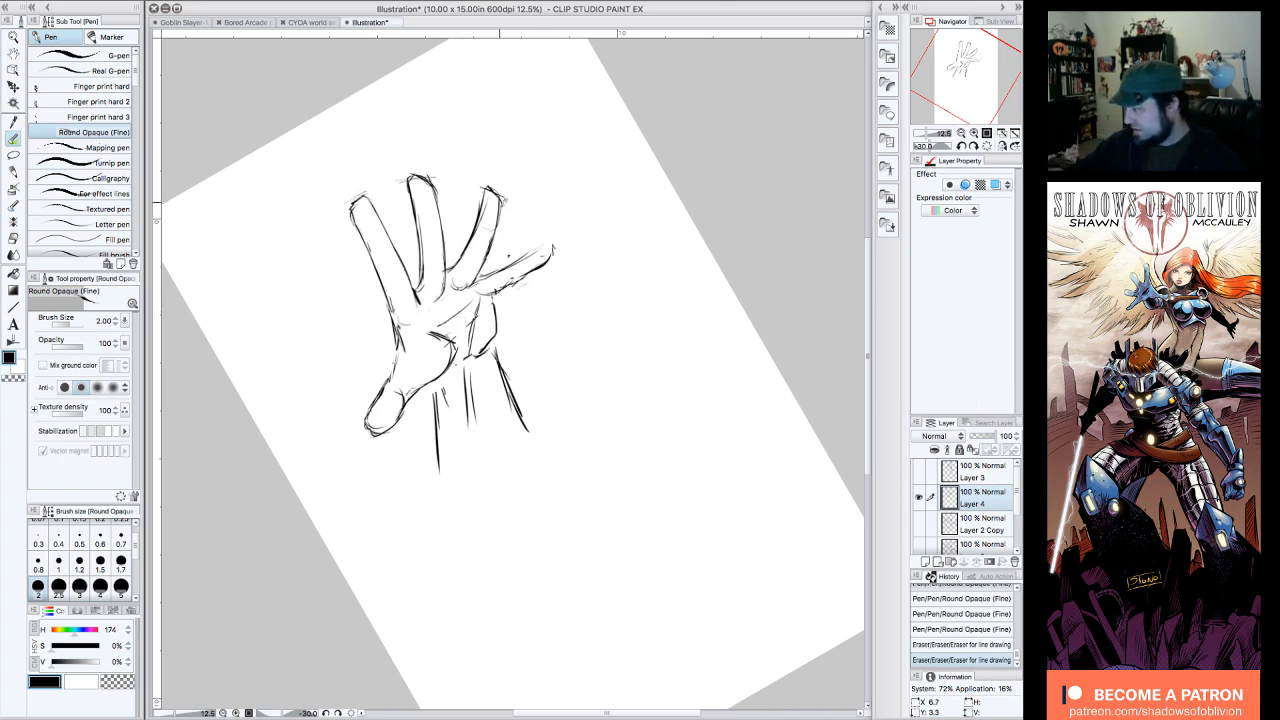
{"action": "left_click_drag", "start_coordinate": [503, 209], "coordinate": [498, 214]}
{"action": "left_click_drag", "start_coordinate": [404, 302], "coordinate": [413, 340]}
{"action": "left_click", "coordinate": [986, 146]}
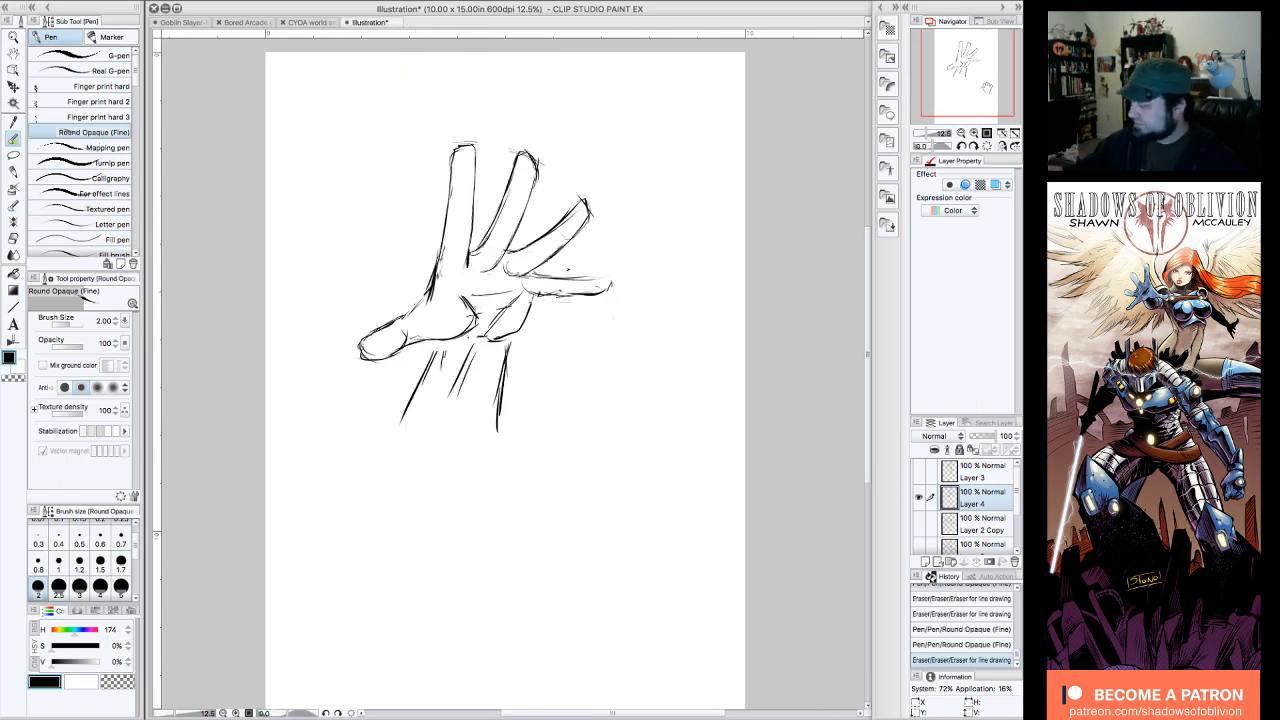
Step: Add a crease across the upper palm, close the fourth finger's outline with a rounded tip and erase stray marks around the first fingertips
{"action": "left_click_drag", "start_coordinate": [987, 87], "coordinate": [993, 81]}
{"action": "left_click_drag", "start_coordinate": [467, 297], "coordinate": [405, 332]}
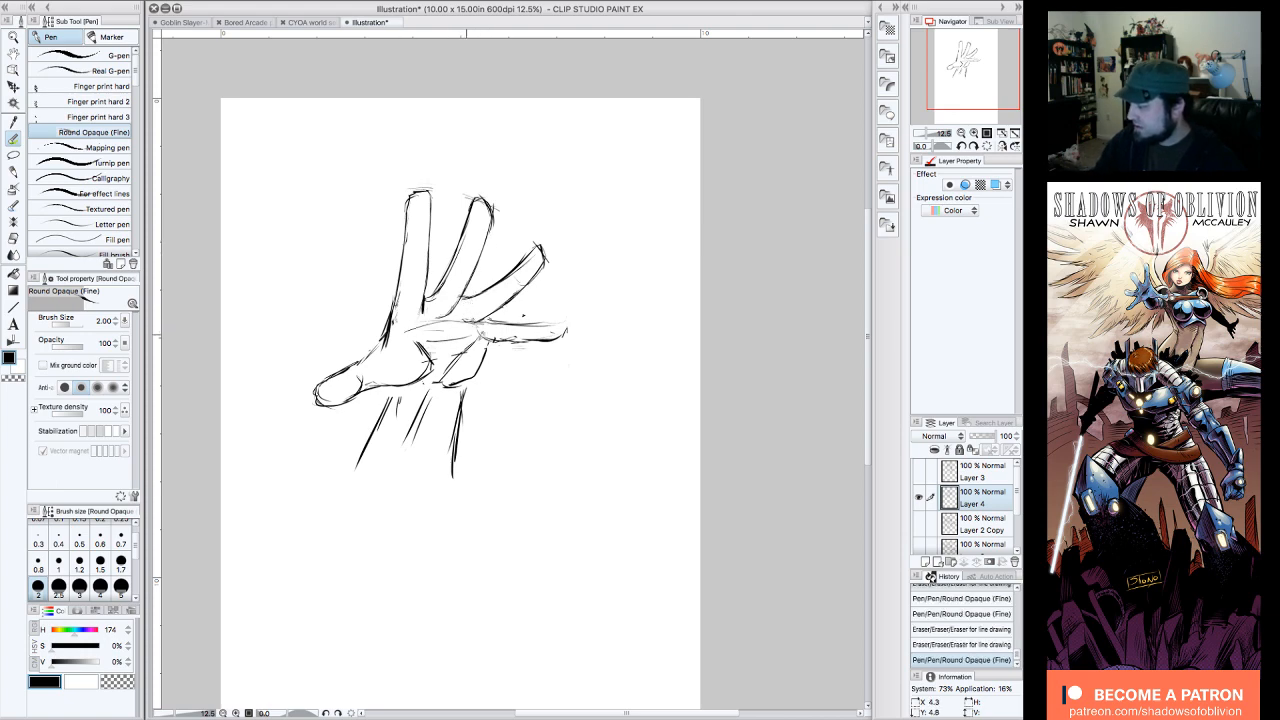
{"action": "mouse_move", "coordinate": [484, 339]}
{"action": "left_mouse_down"}
{"action": "mouse_move", "coordinate": [444, 331]}
{"action": "mouse_move", "coordinate": [570, 316]}
{"action": "mouse_move", "coordinate": [572, 332]}
{"action": "left_mouse_up"}
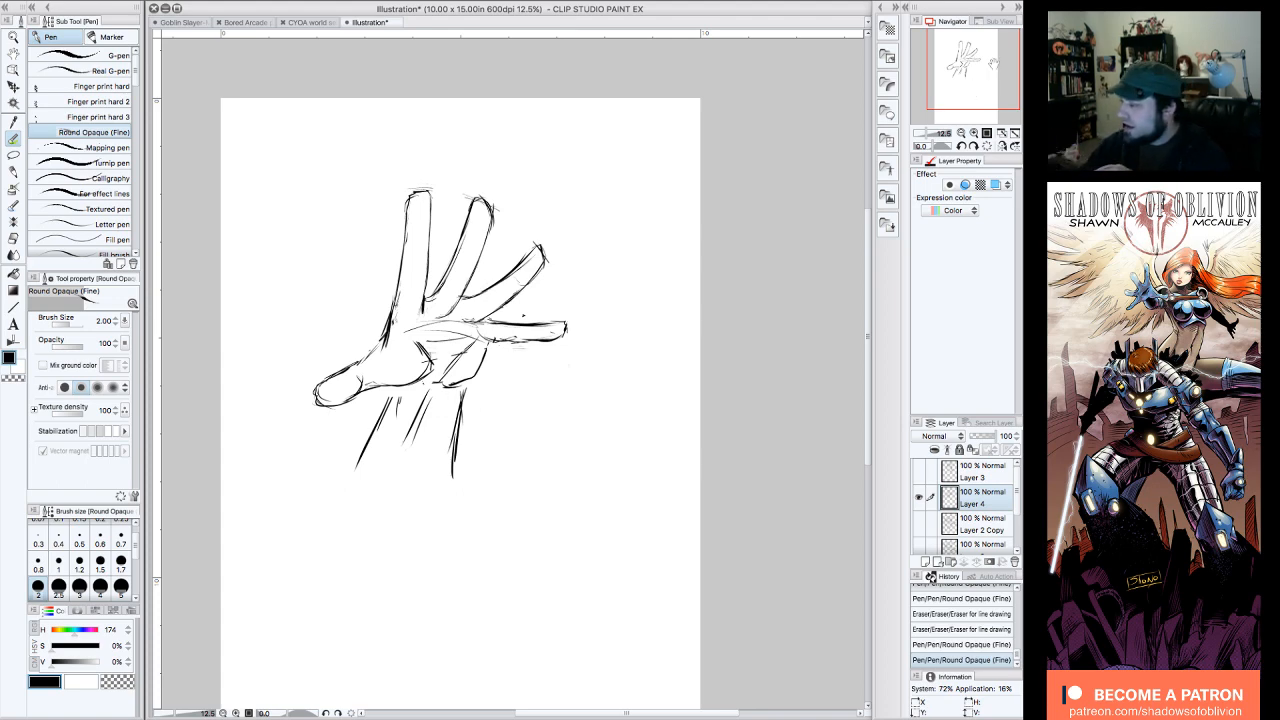
{"action": "left_click_drag", "start_coordinate": [433, 185], "coordinate": [438, 184]}
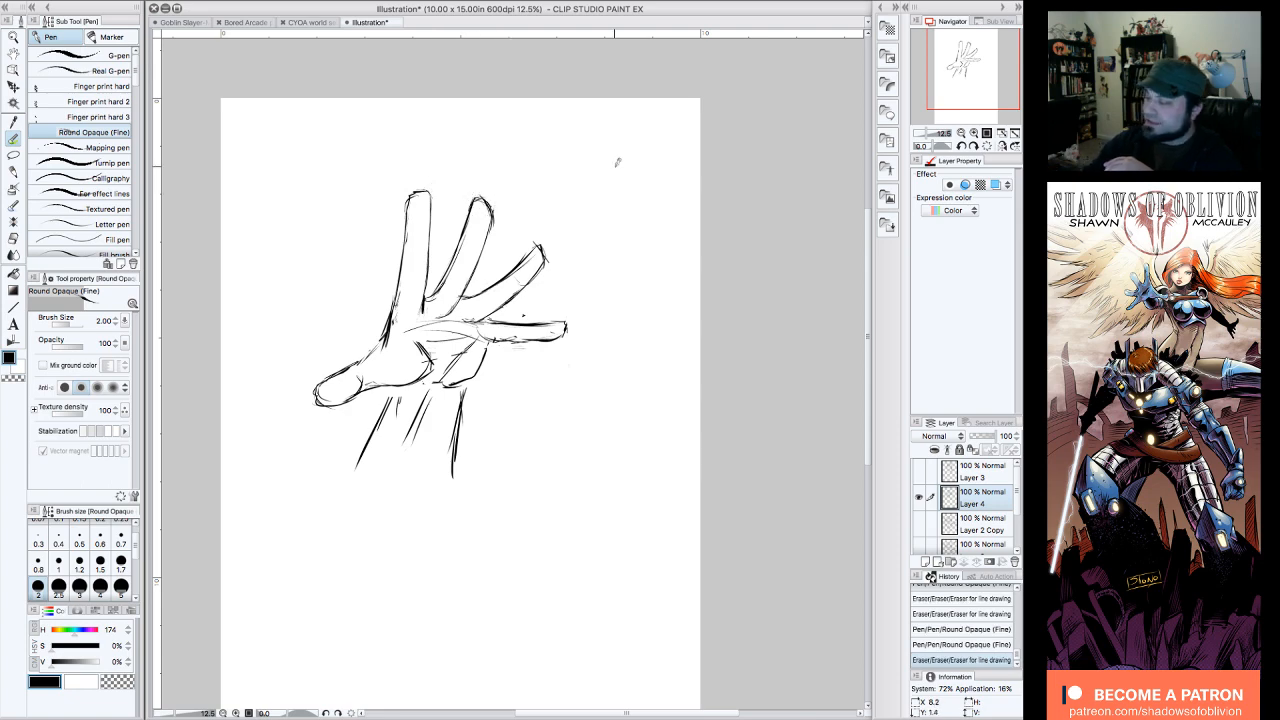
Step: Move the finished hand into the page's upper-left corner and add a new raster layer above Layer 4
{"action": "left_click", "coordinate": [16, 87]}
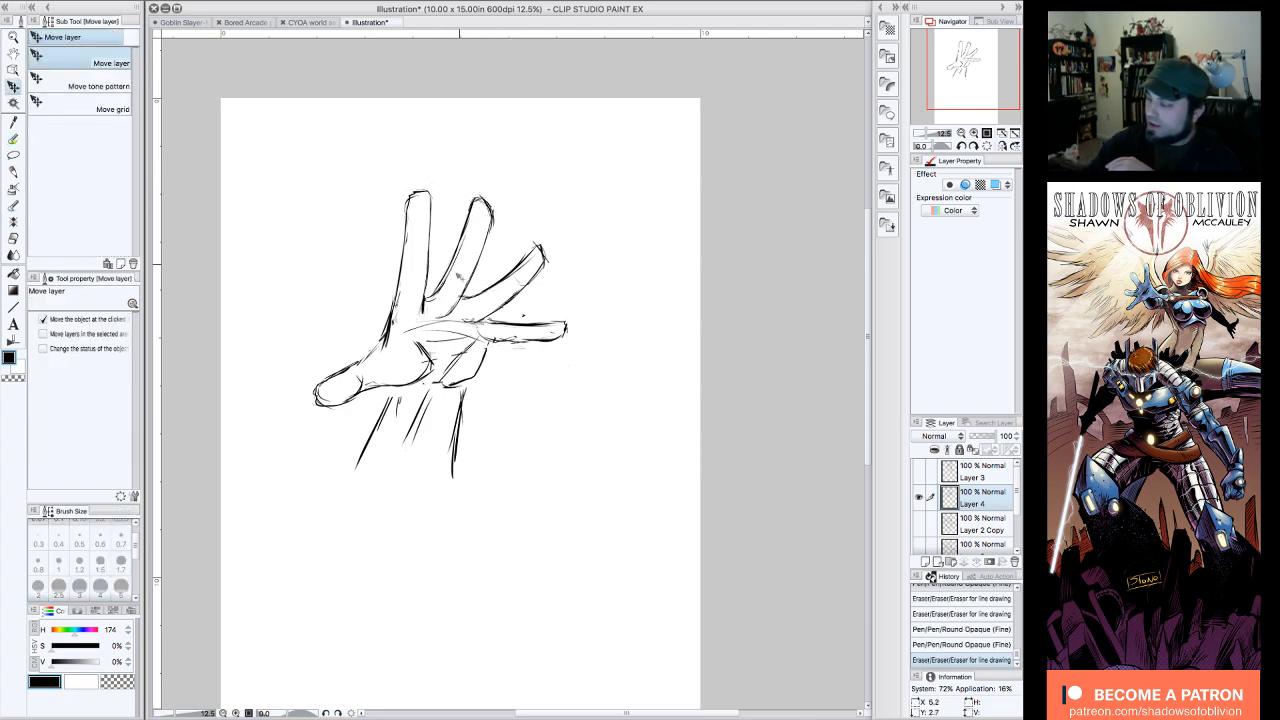
{"action": "left_click_drag", "start_coordinate": [461, 299], "coordinate": [392, 214]}
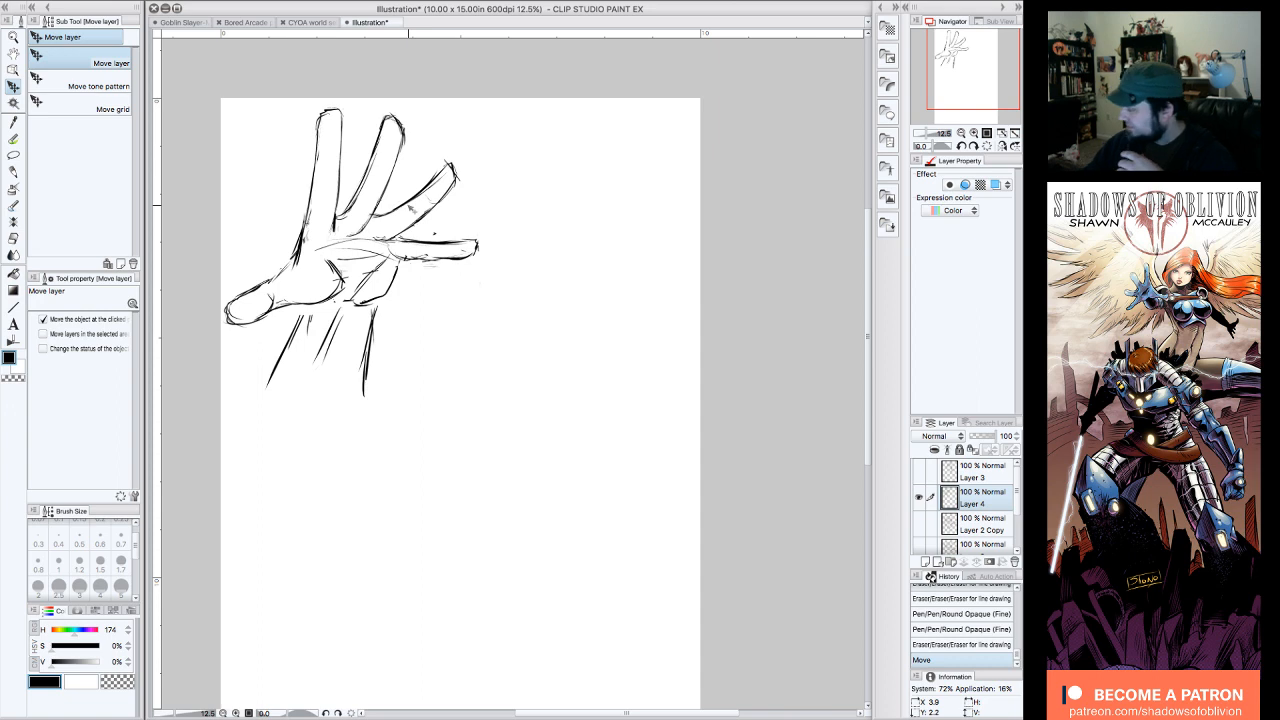
{"action": "left_click", "coordinate": [920, 473]}
{"action": "left_click", "coordinate": [921, 473]}
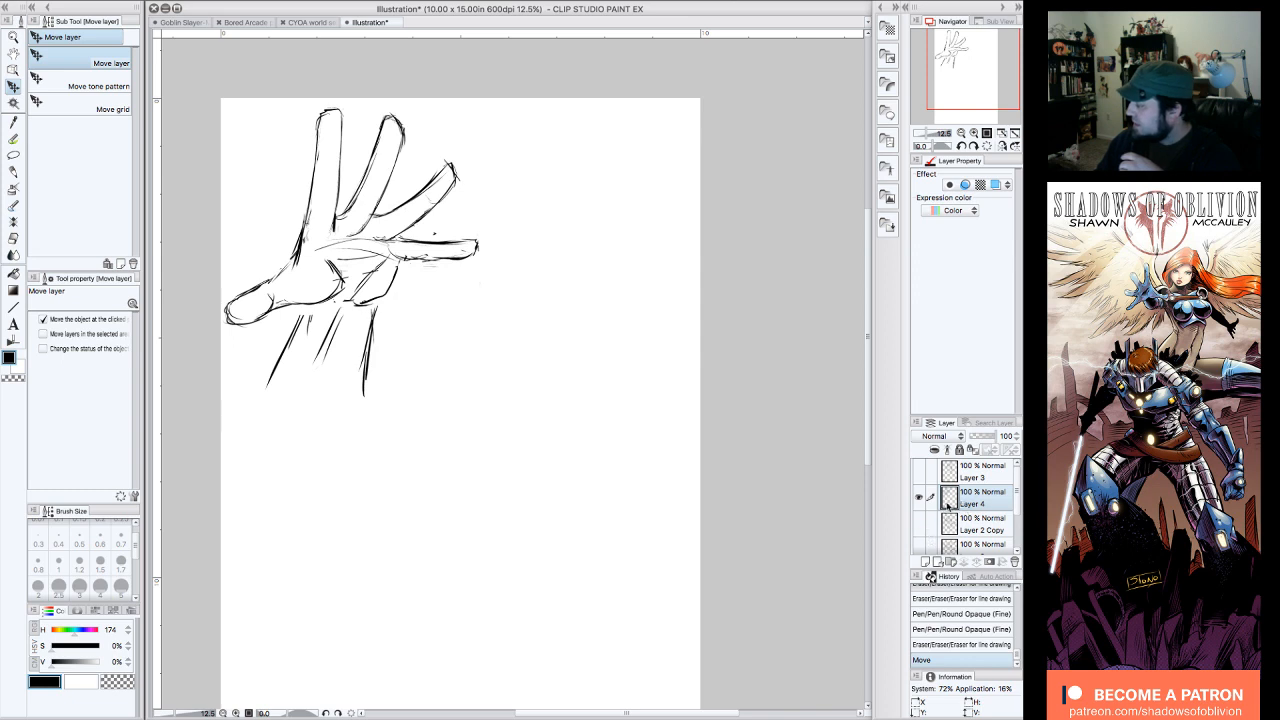
{"action": "left_click", "coordinate": [925, 562]}
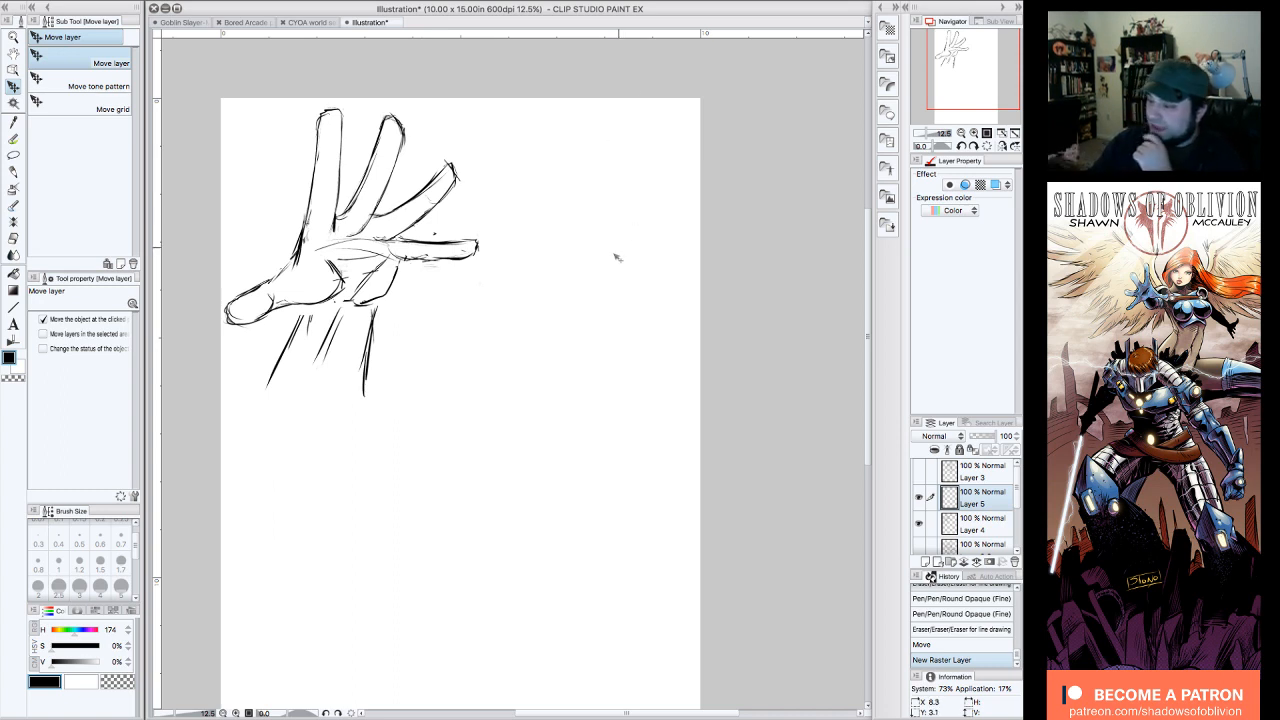
Step: With the Round Opaque (Fine) pen, draw a shallow knuckle arc beside the hand and four upright finger guides, the tallest at its peak
{"action": "left_click", "coordinate": [13, 172]}
{"action": "left_click", "coordinate": [14, 139]}
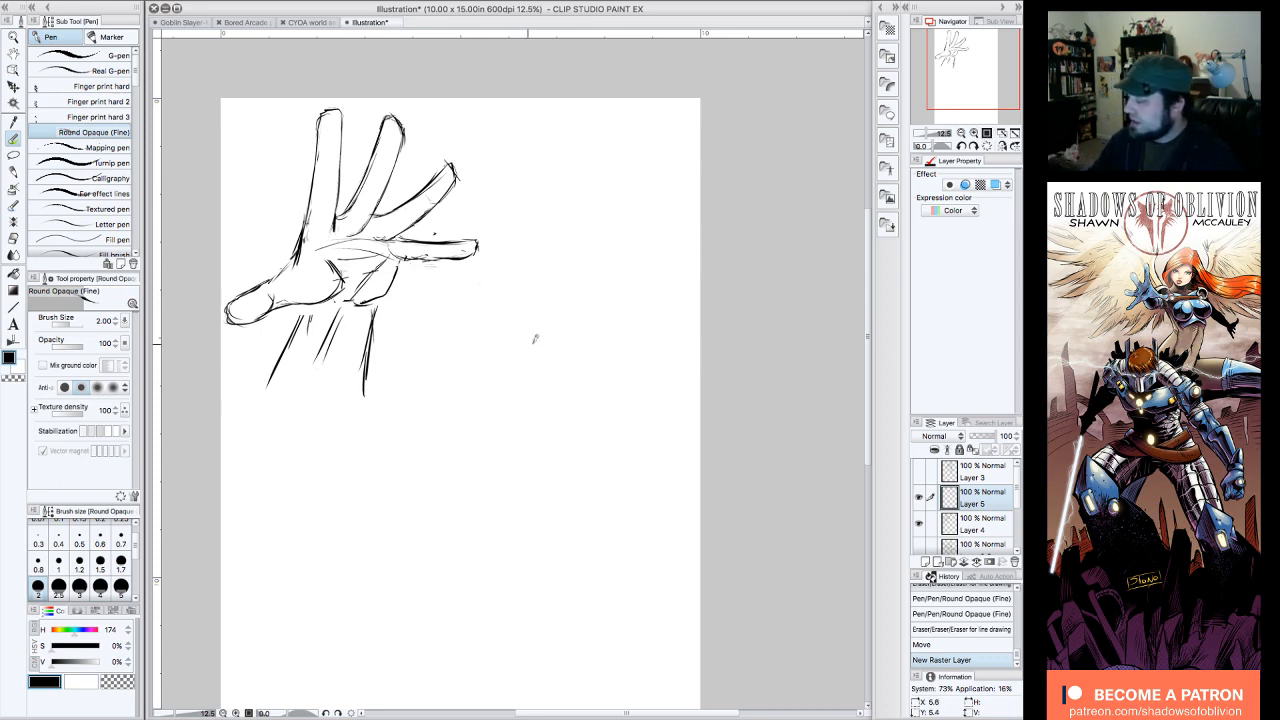
{"action": "mouse_move", "coordinate": [478, 354]}
{"action": "left_mouse_down"}
{"action": "mouse_move", "coordinate": [537, 336]}
{"action": "mouse_move", "coordinate": [607, 347]}
{"action": "left_mouse_up"}
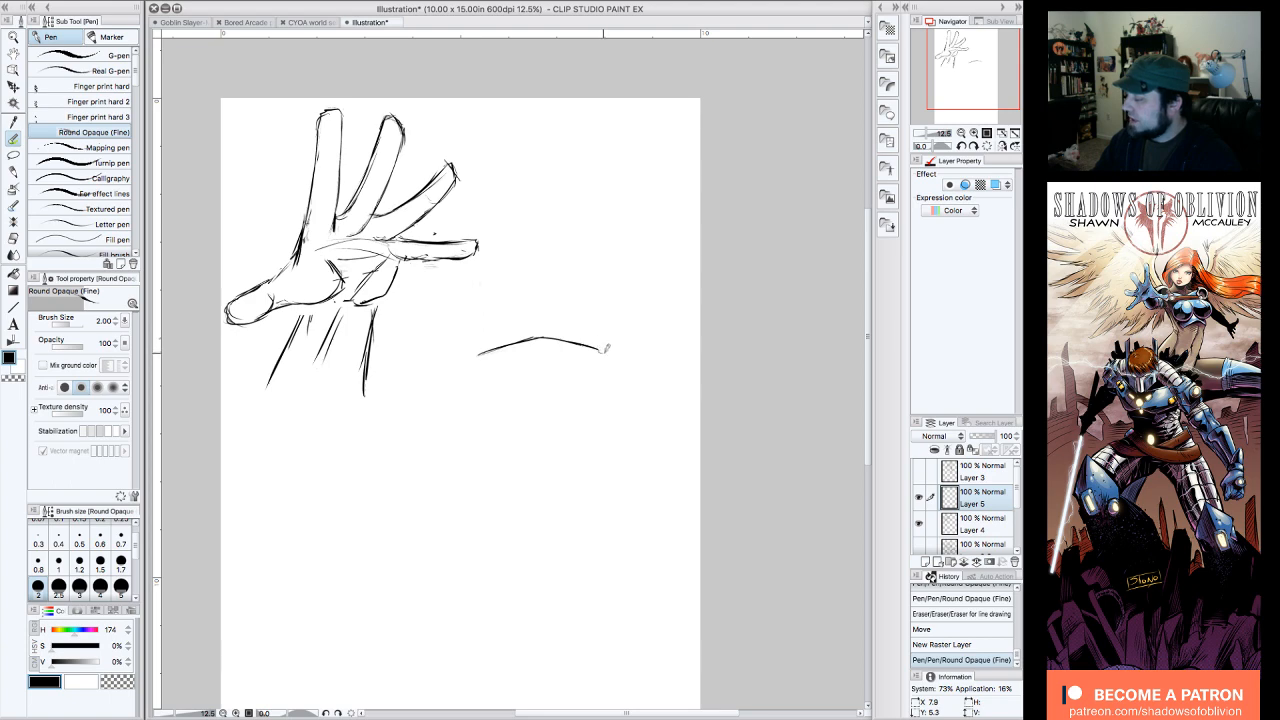
{"action": "left_click", "coordinate": [564, 336]}
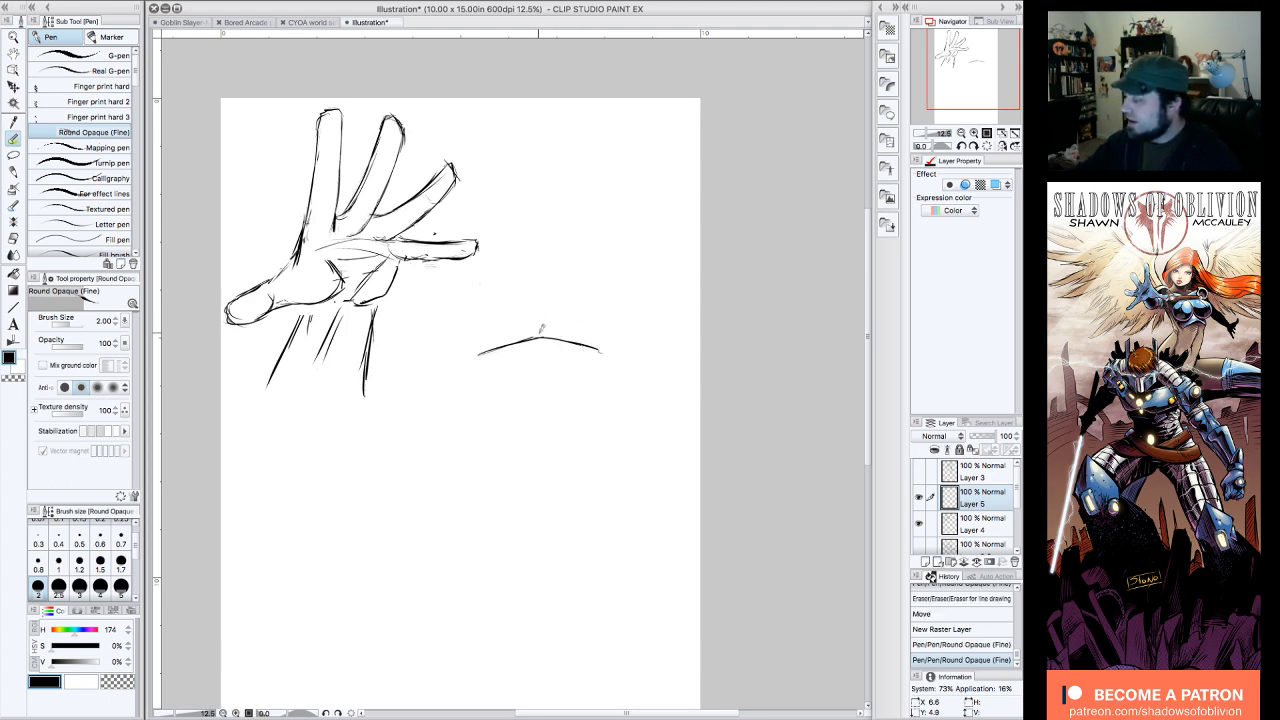
{"action": "left_click_drag", "start_coordinate": [541, 326], "coordinate": [546, 179]}
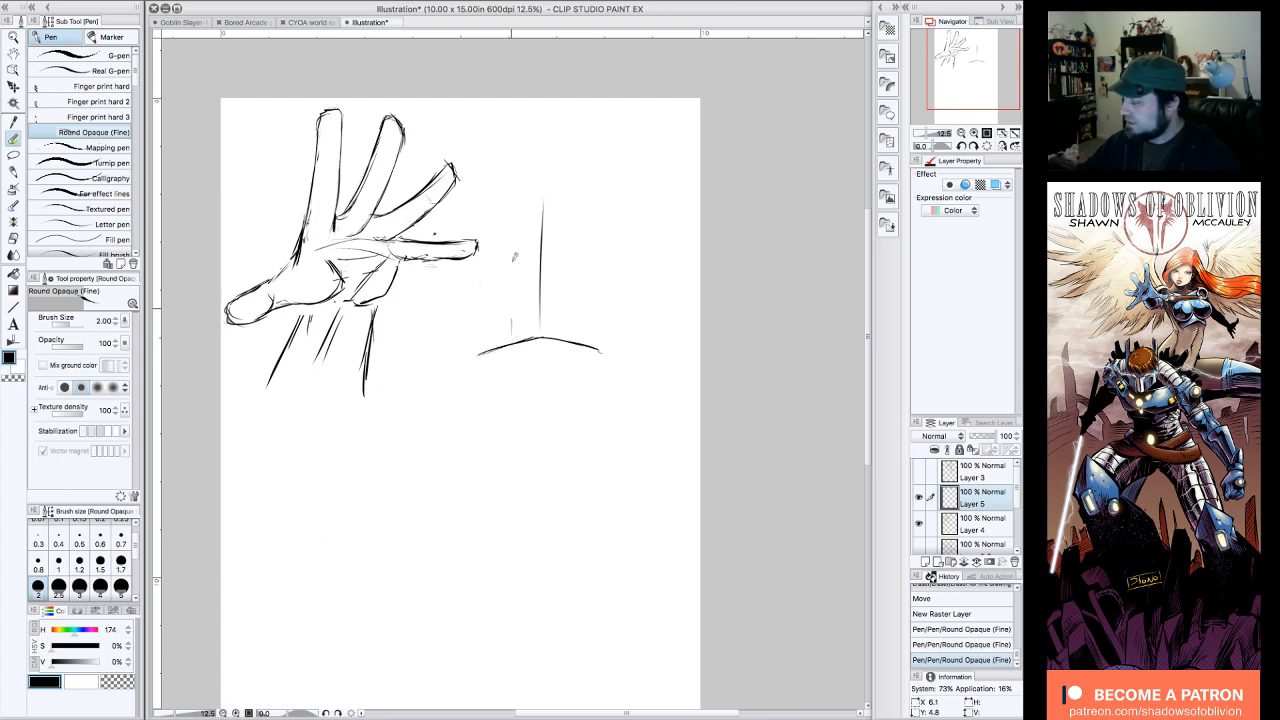
{"action": "left_click_drag", "start_coordinate": [480, 350], "coordinate": [479, 256]}
{"action": "left_click_drag", "start_coordinate": [577, 340], "coordinate": [576, 248]}
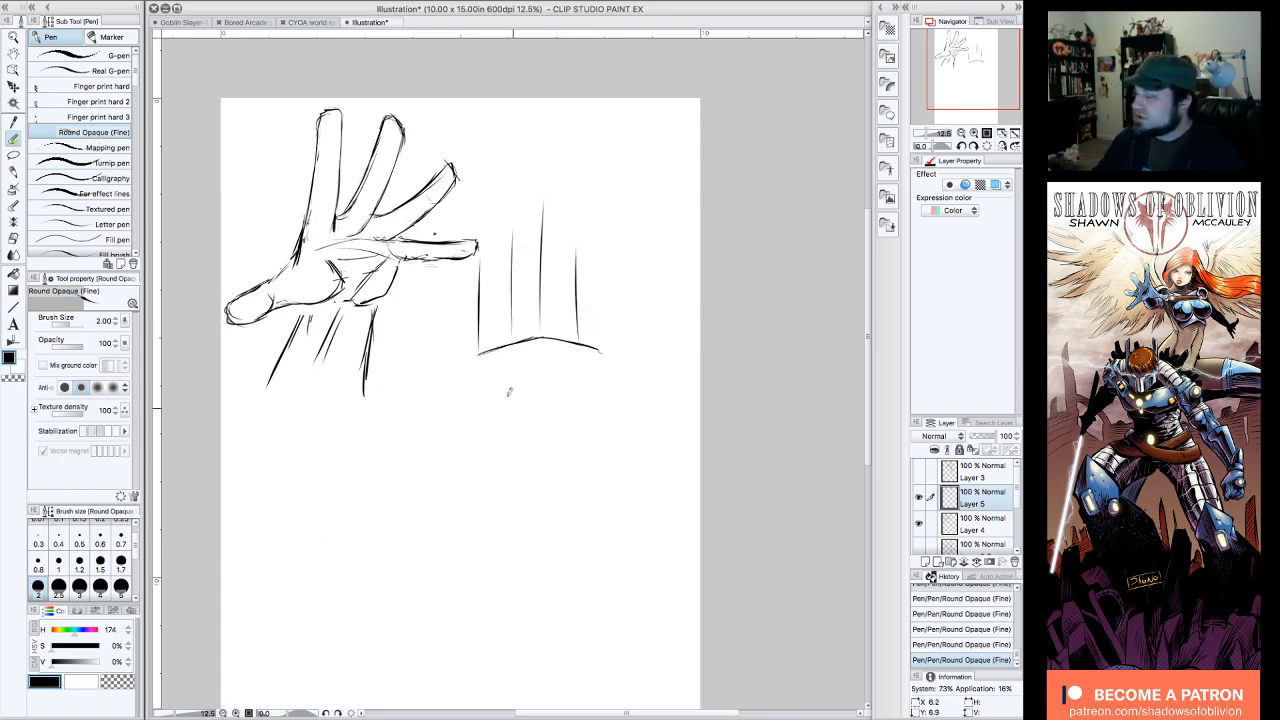
Step: Move the new knuckle arc and finger guides further down the page, below the level of the first hand's fingers
{"action": "left_click", "coordinate": [13, 87]}
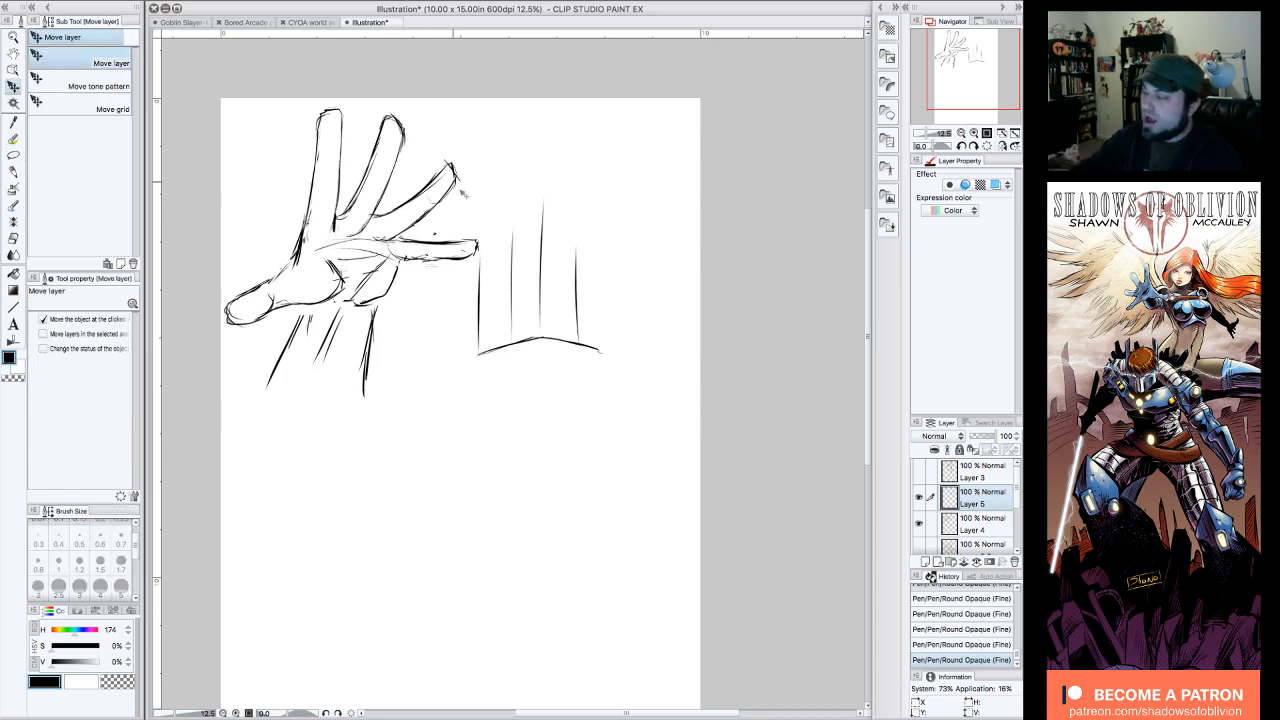
{"action": "left_click_drag", "start_coordinate": [558, 343], "coordinate": [555, 463]}
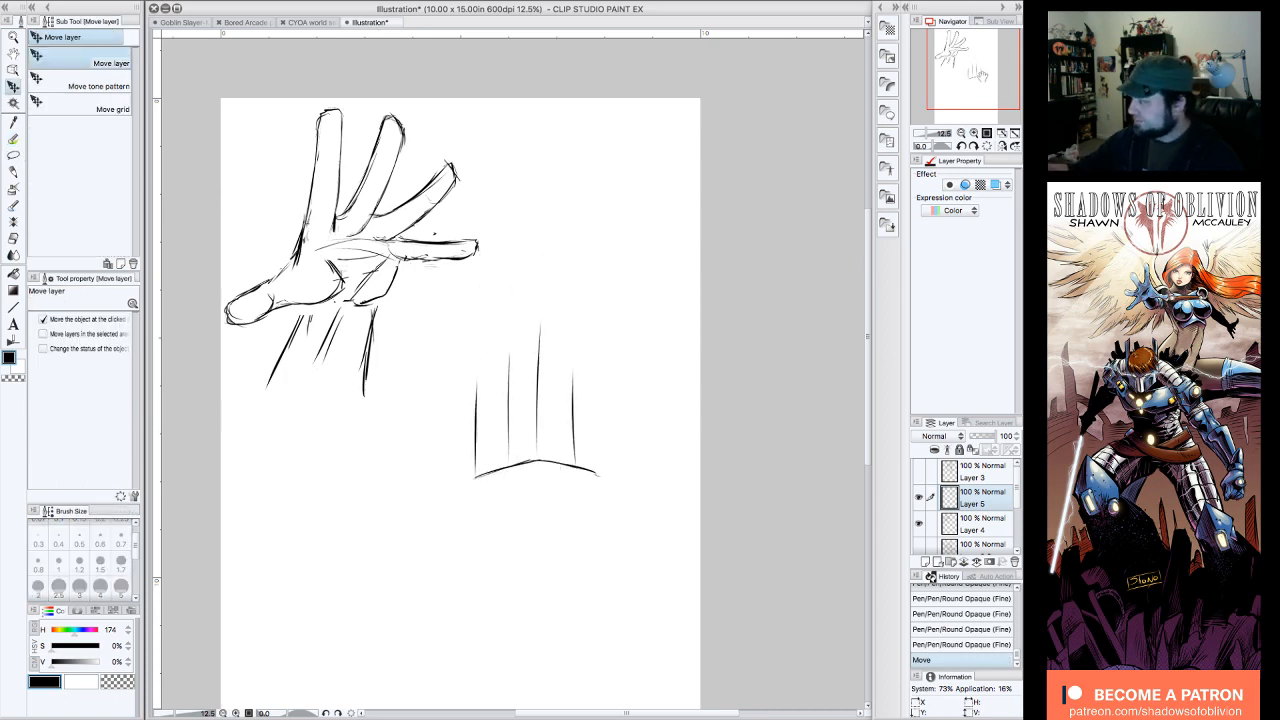
{"action": "left_click_drag", "start_coordinate": [980, 82], "coordinate": [988, 85]}
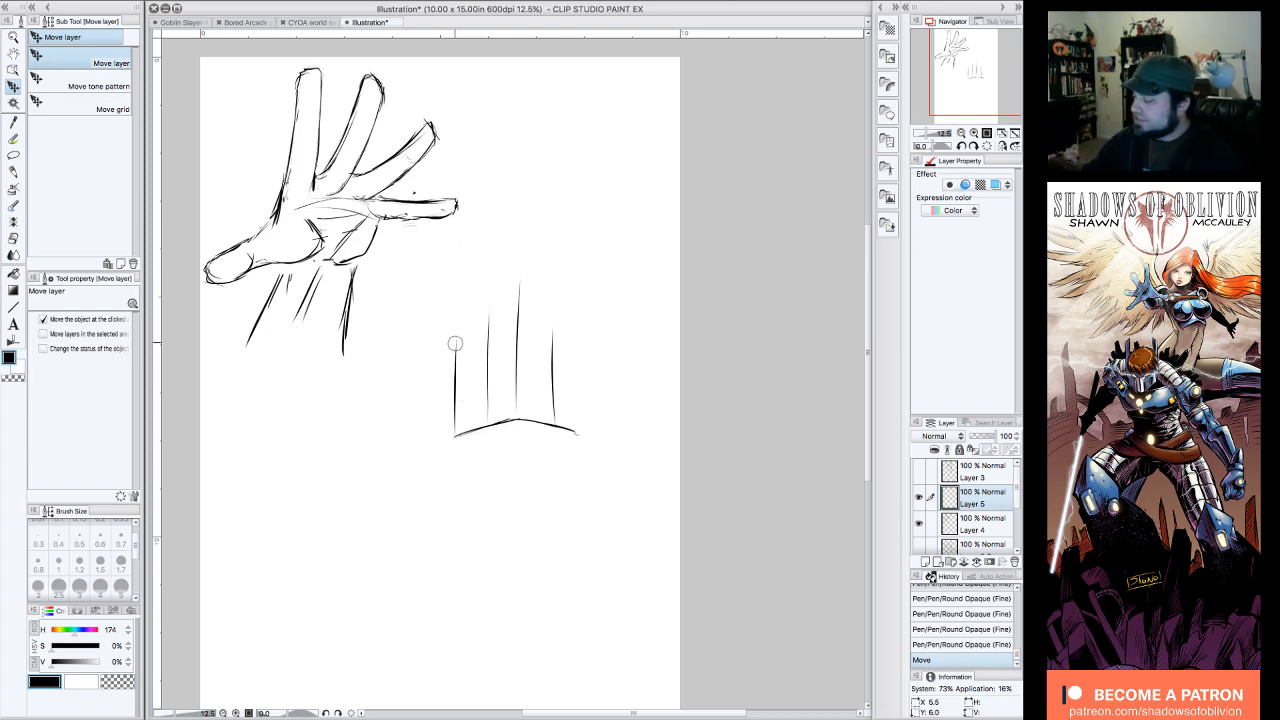
Step: Erase the little-finger and ring-finger guides and redraw them slightly curved and longer
{"action": "mouse_move", "coordinate": [457, 345]}
{"action": "left_mouse_down"}
{"action": "mouse_move", "coordinate": [457, 435]}
{"action": "mouse_move", "coordinate": [450, 377]}
{"action": "left_mouse_up"}
{"action": "key", "text": "p"}
{"action": "mouse_move", "coordinate": [452, 431]}
{"action": "left_mouse_down"}
{"action": "mouse_move", "coordinate": [468, 328]}
{"action": "mouse_move", "coordinate": [461, 375]}
{"action": "mouse_move", "coordinate": [457, 333]}
{"action": "mouse_move", "coordinate": [486, 385]}
{"action": "mouse_move", "coordinate": [492, 289]}
{"action": "left_mouse_up"}
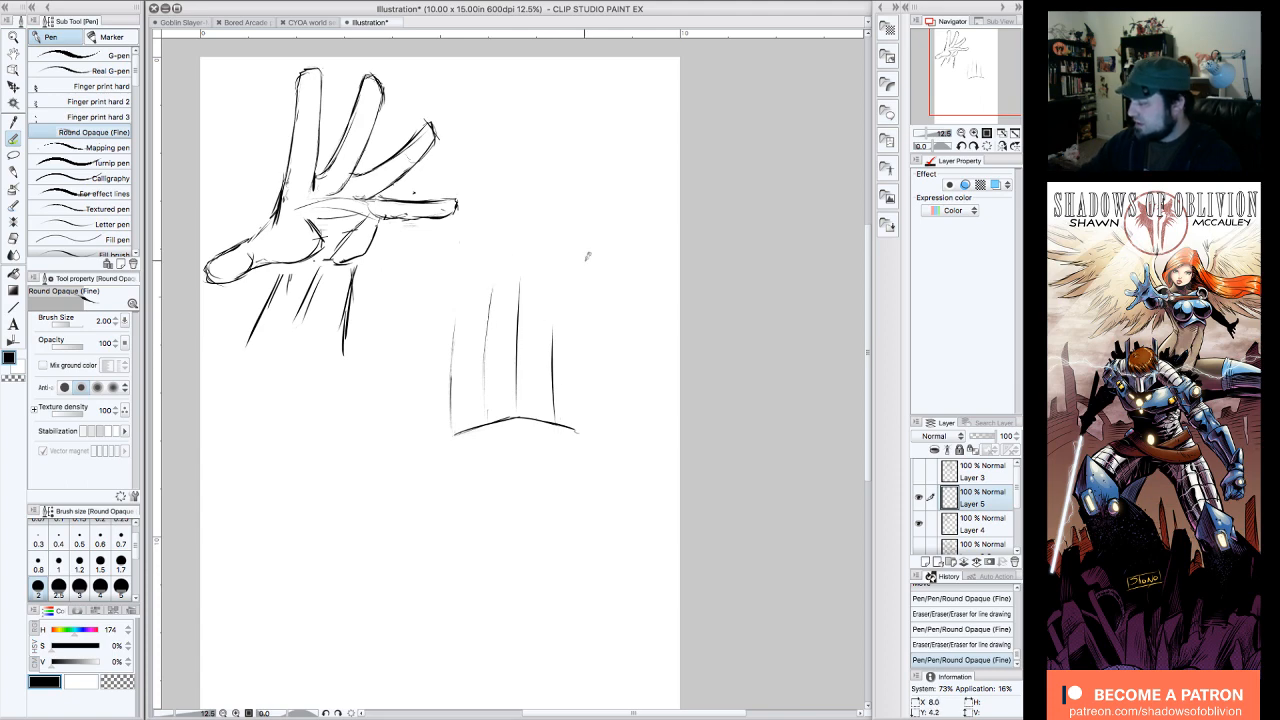
Step: Redraw the index-finger guide slanting outward to the arc's end, and mark the thumb side below with a short palm edge and diagonal stroke
{"action": "mouse_move", "coordinate": [551, 334]}
{"action": "left_mouse_down"}
{"action": "mouse_move", "coordinate": [565, 422]}
{"action": "mouse_move", "coordinate": [556, 366]}
{"action": "left_mouse_up"}
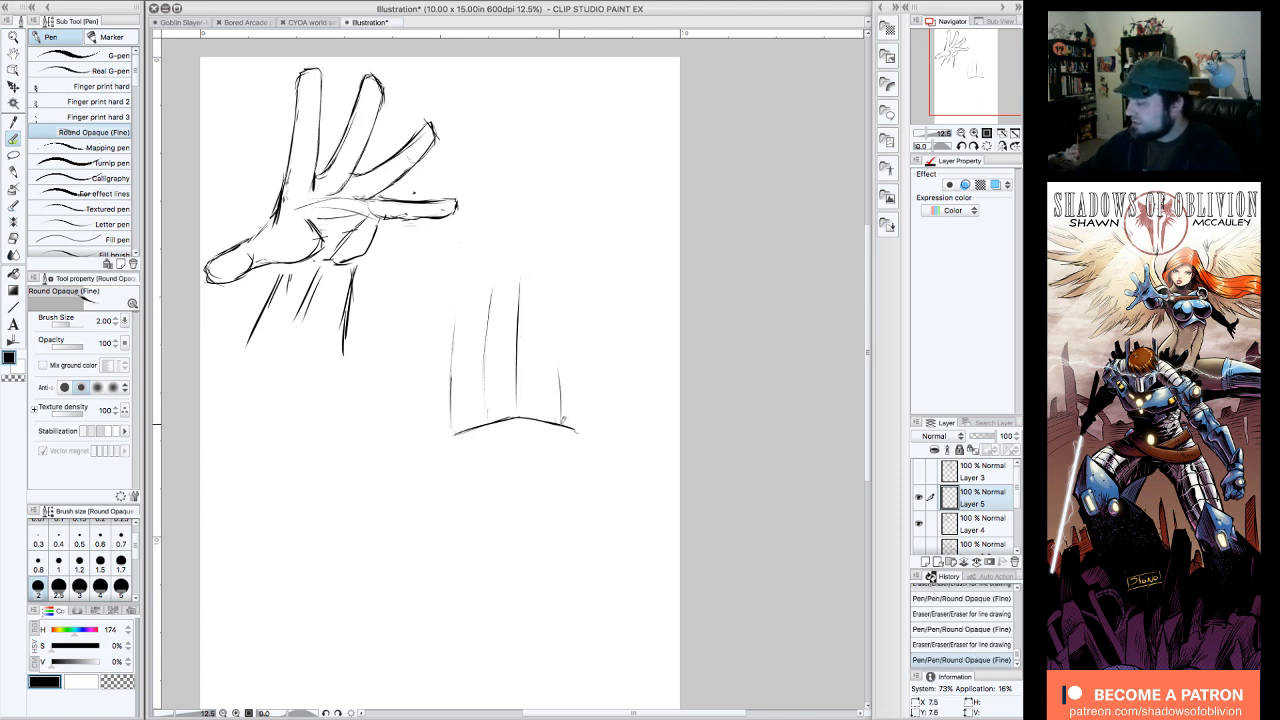
{"action": "mouse_move", "coordinate": [561, 412]}
{"action": "left_mouse_down"}
{"action": "mouse_move", "coordinate": [550, 300]}
{"action": "mouse_move", "coordinate": [562, 426]}
{"action": "left_mouse_up"}
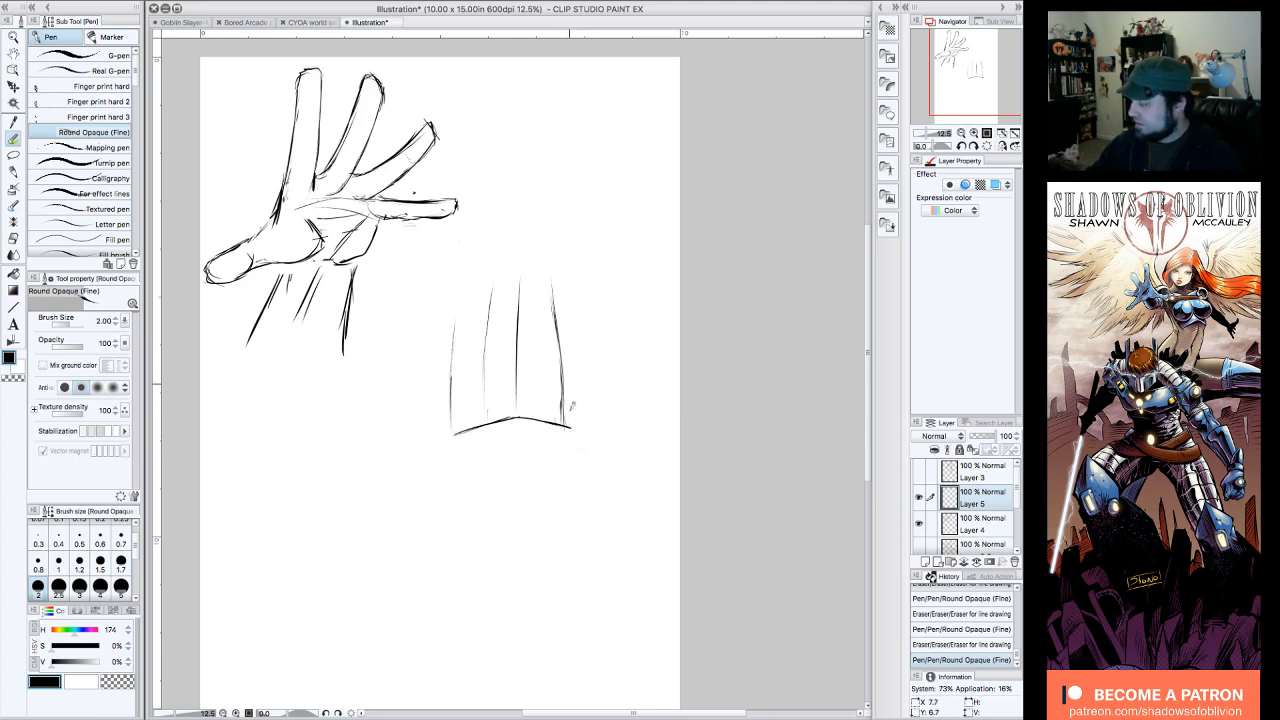
{"action": "left_click_drag", "start_coordinate": [570, 424], "coordinate": [567, 460]}
{"action": "left_click_drag", "start_coordinate": [575, 503], "coordinate": [611, 433]}
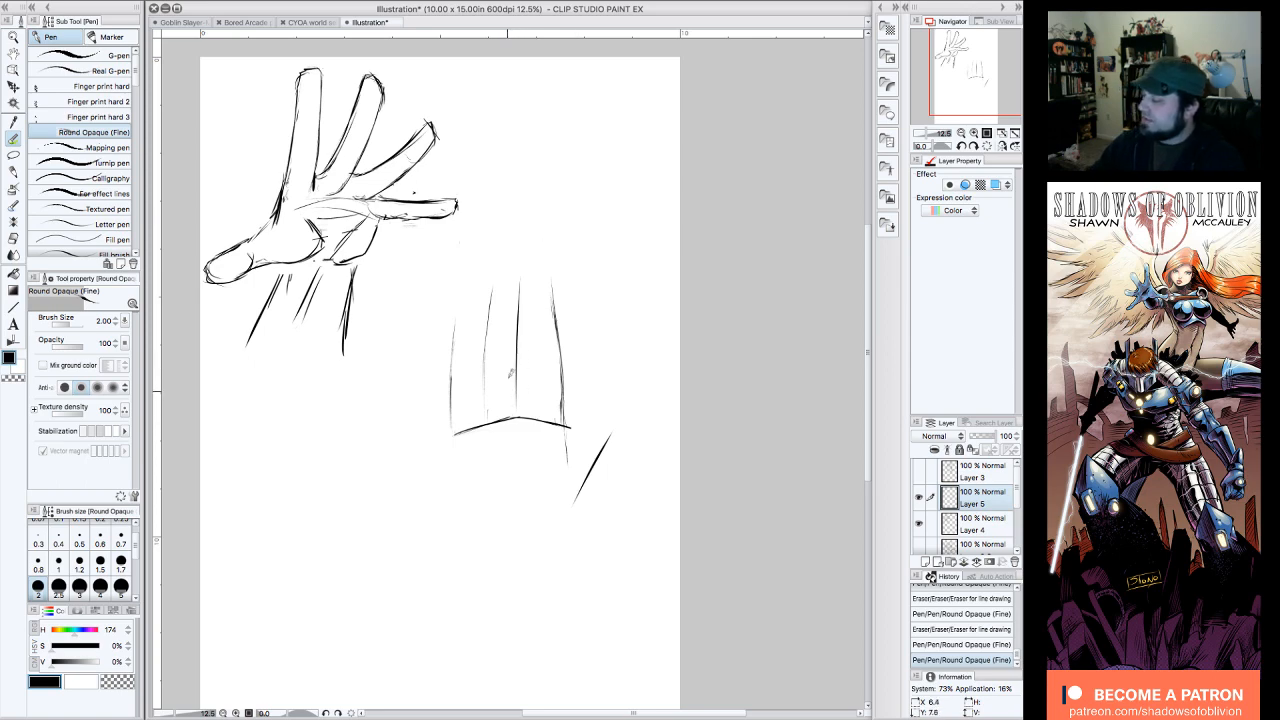
Step: Build the middle and index fingers into full-width shapes with flat tips and erase the leftover guide inside the index finger
{"action": "mouse_move", "coordinate": [506, 410]}
{"action": "left_mouse_down"}
{"action": "mouse_move", "coordinate": [515, 242]}
{"action": "mouse_move", "coordinate": [527, 239]}
{"action": "mouse_move", "coordinate": [540, 416]}
{"action": "left_mouse_up"}
{"action": "mouse_move", "coordinate": [516, 264]}
{"action": "left_mouse_down"}
{"action": "mouse_move", "coordinate": [518, 412]}
{"action": "mouse_move", "coordinate": [545, 426]}
{"action": "mouse_move", "coordinate": [550, 276]}
{"action": "mouse_move", "coordinate": [573, 336]}
{"action": "mouse_move", "coordinate": [580, 430]}
{"action": "left_mouse_up"}
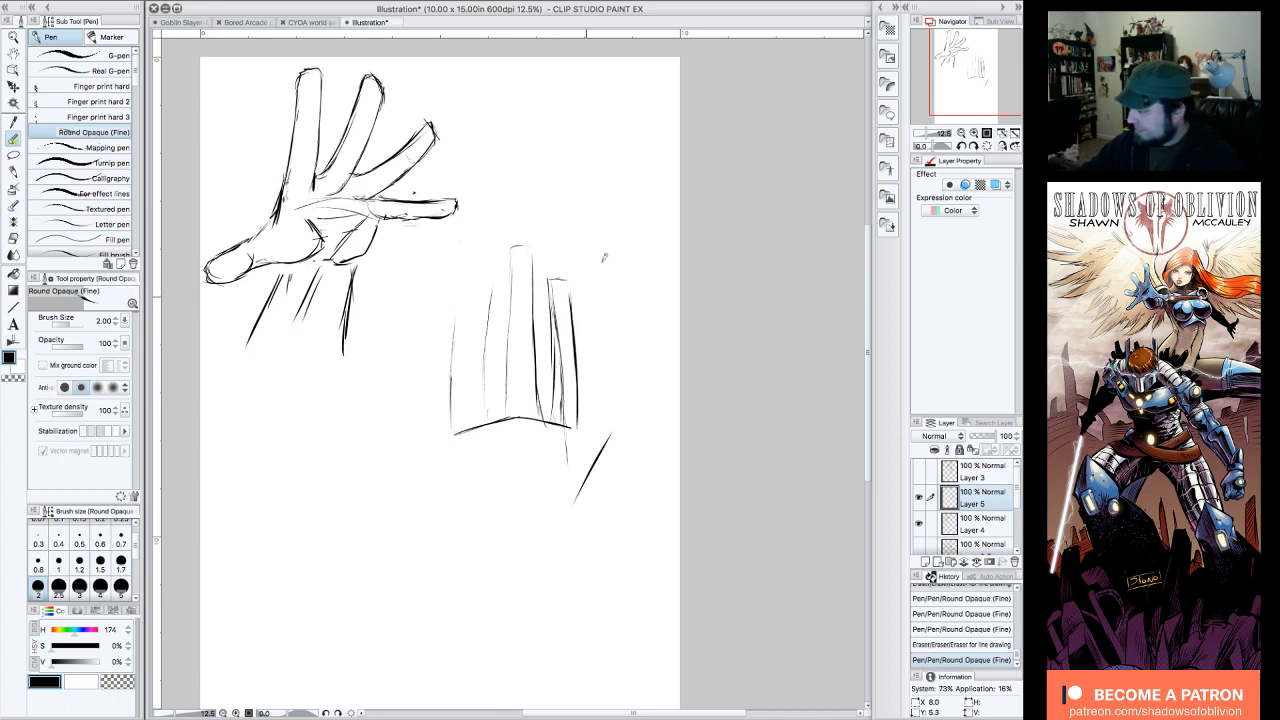
{"action": "mouse_move", "coordinate": [560, 336]}
{"action": "left_mouse_down"}
{"action": "mouse_move", "coordinate": [558, 294]}
{"action": "mouse_move", "coordinate": [565, 407]}
{"action": "left_mouse_up"}
Step: Outline the ring and little fingers with flat tips and tapered sides, and erase the old guides inside them
{"action": "mouse_move", "coordinate": [490, 278]}
{"action": "left_mouse_down"}
{"action": "mouse_move", "coordinate": [502, 279]}
{"action": "mouse_move", "coordinate": [495, 398]}
{"action": "left_mouse_up"}
{"action": "left_click_drag", "start_coordinate": [497, 348], "coordinate": [495, 420]}
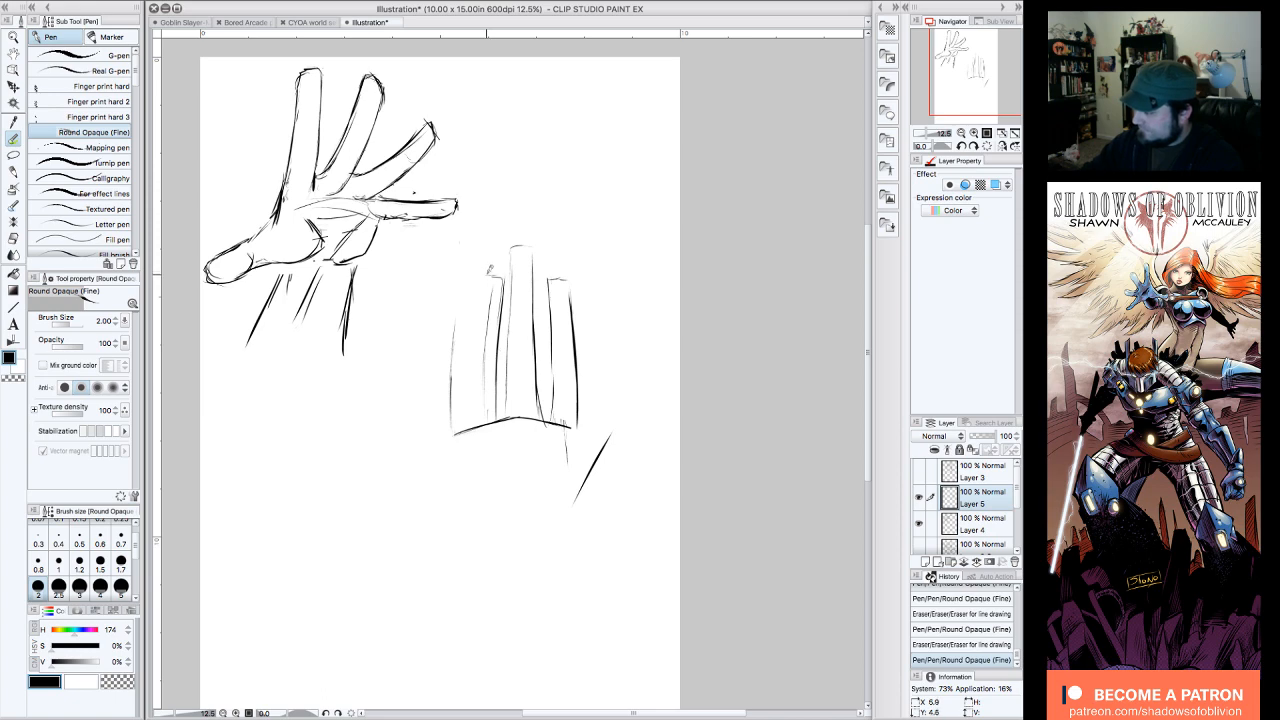
{"action": "left_click_drag", "start_coordinate": [488, 275], "coordinate": [472, 380]}
{"action": "mouse_move", "coordinate": [474, 334]}
{"action": "left_mouse_down"}
{"action": "mouse_move", "coordinate": [470, 424]}
{"action": "mouse_move", "coordinate": [463, 322]}
{"action": "mouse_move", "coordinate": [447, 424]}
{"action": "left_mouse_up"}
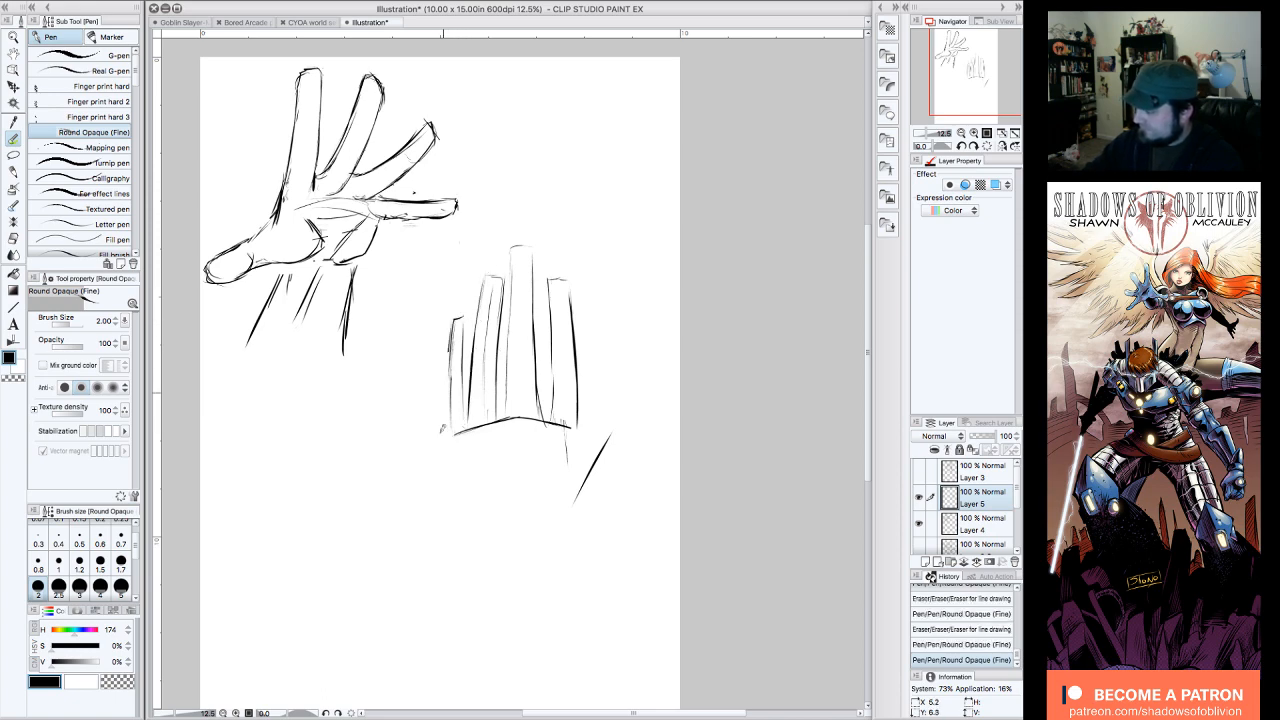
{"action": "mouse_move", "coordinate": [455, 340]}
{"action": "left_mouse_down"}
{"action": "mouse_move", "coordinate": [452, 412]}
{"action": "mouse_move", "coordinate": [486, 406]}
{"action": "left_mouse_up"}
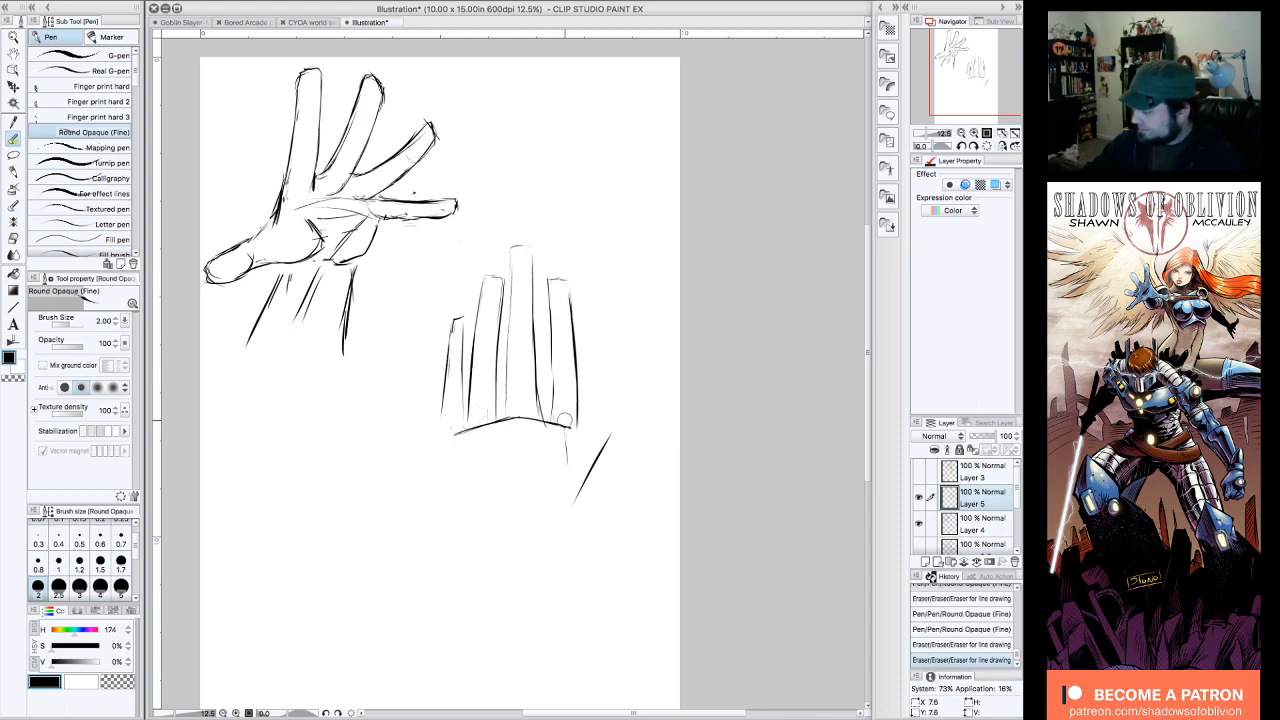
Step: Clean up the index finger's base and darken the middle finger's inner edge down to the knuckle arc
{"action": "left_click_drag", "start_coordinate": [565, 420], "coordinate": [564, 412]}
{"action": "left_click_drag", "start_coordinate": [511, 249], "coordinate": [508, 330]}
{"action": "left_click_drag", "start_coordinate": [511, 282], "coordinate": [502, 428]}
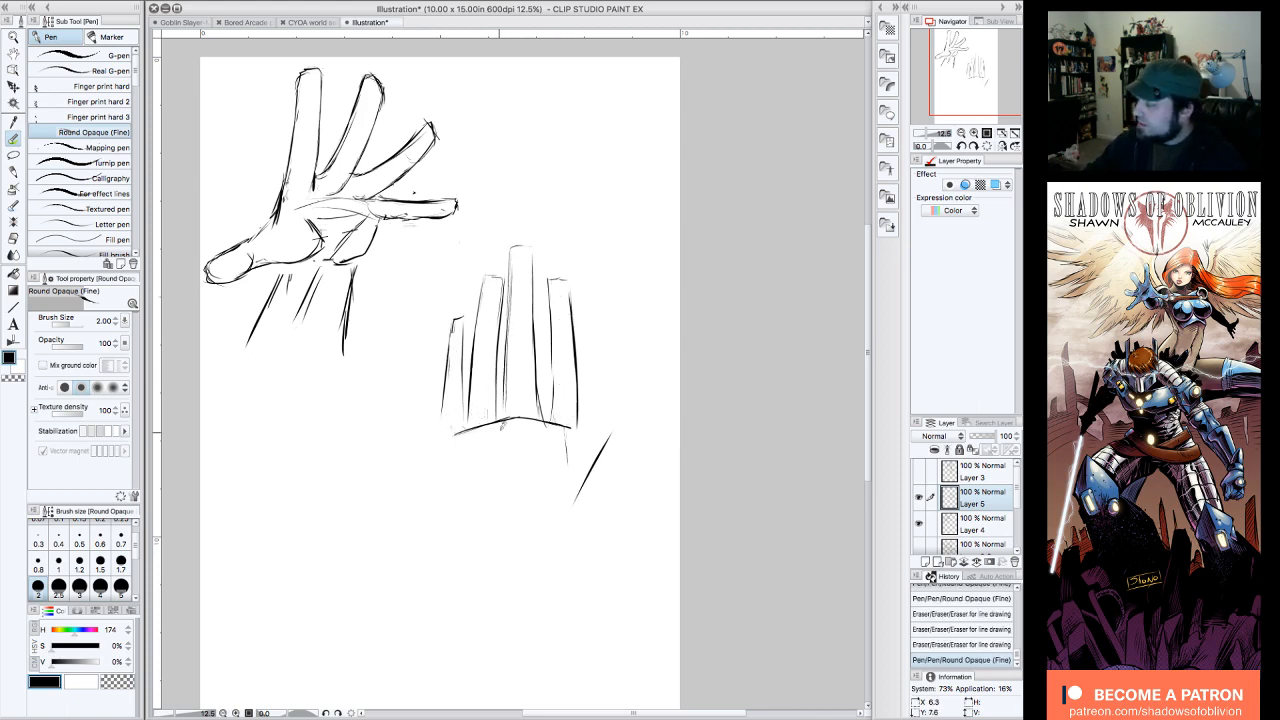
Step: Mark the finger joints with short cross lines on the middle, index, ring and little fingers
{"action": "left_click_drag", "start_coordinate": [512, 329], "coordinate": [533, 327]}
{"action": "left_click_drag", "start_coordinate": [512, 285], "coordinate": [568, 302]}
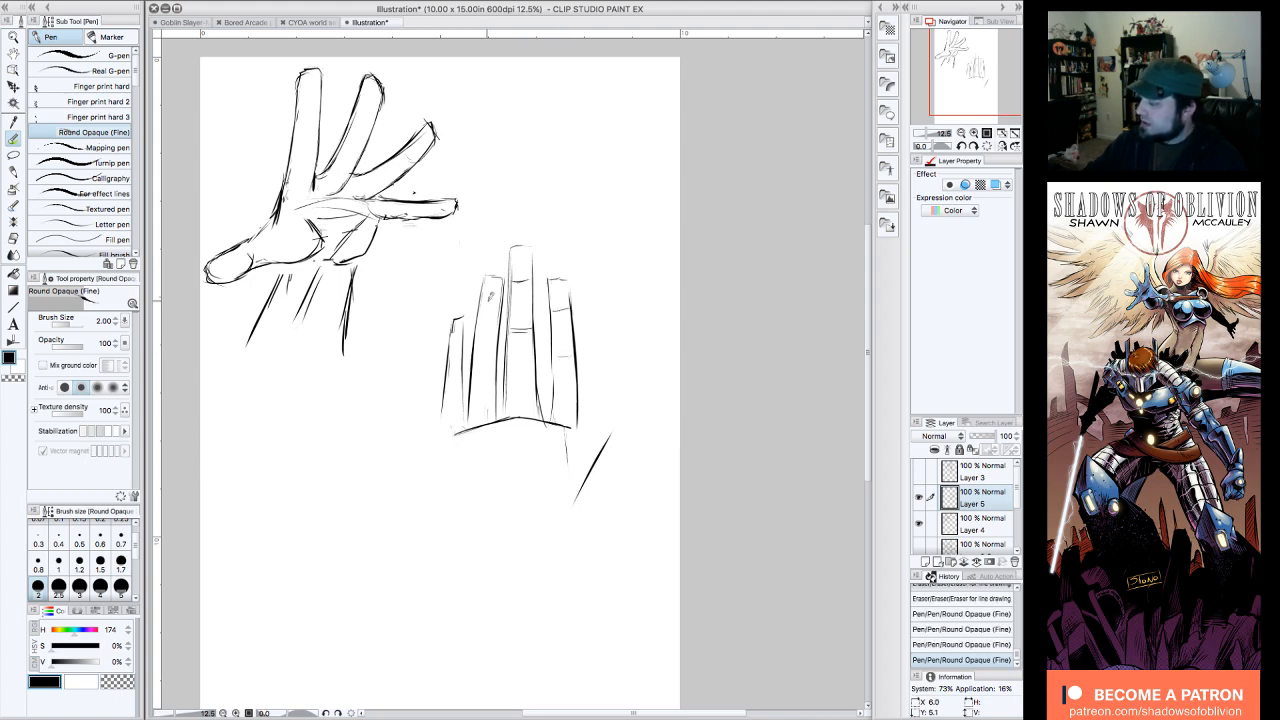
{"action": "left_click_drag", "start_coordinate": [478, 302], "coordinate": [500, 298]}
{"action": "left_click_drag", "start_coordinate": [452, 336], "coordinate": [465, 333]}
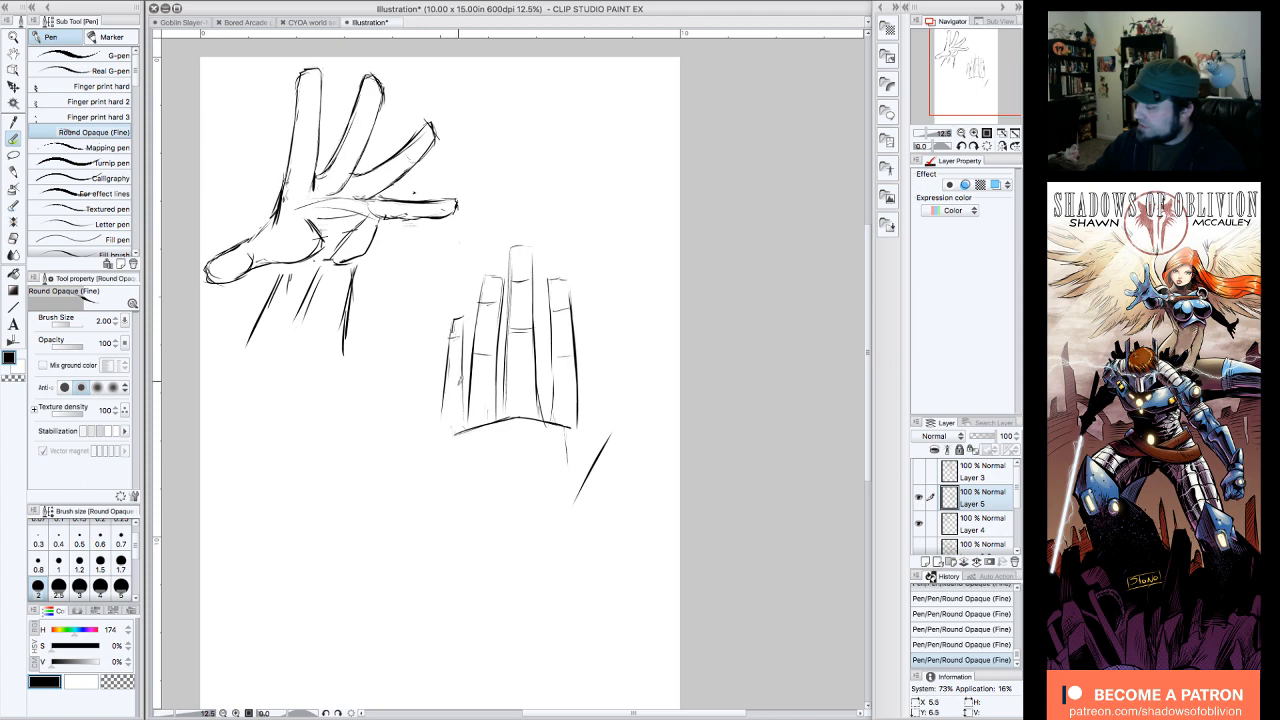
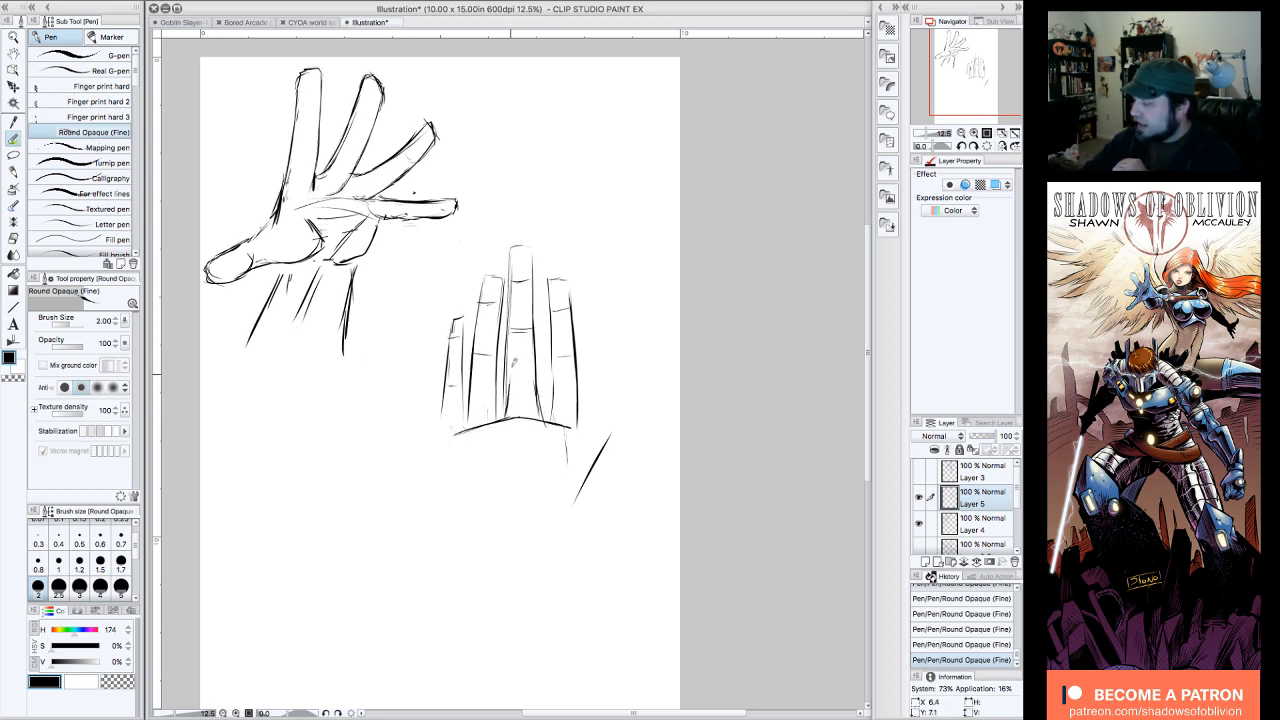
Step: Set the pen colour to pure red and outline the middle finger's three segments with inward-curving sides, joint lines and a rounded tip
{"action": "left_click_drag", "start_coordinate": [510, 368], "coordinate": [510, 376]}
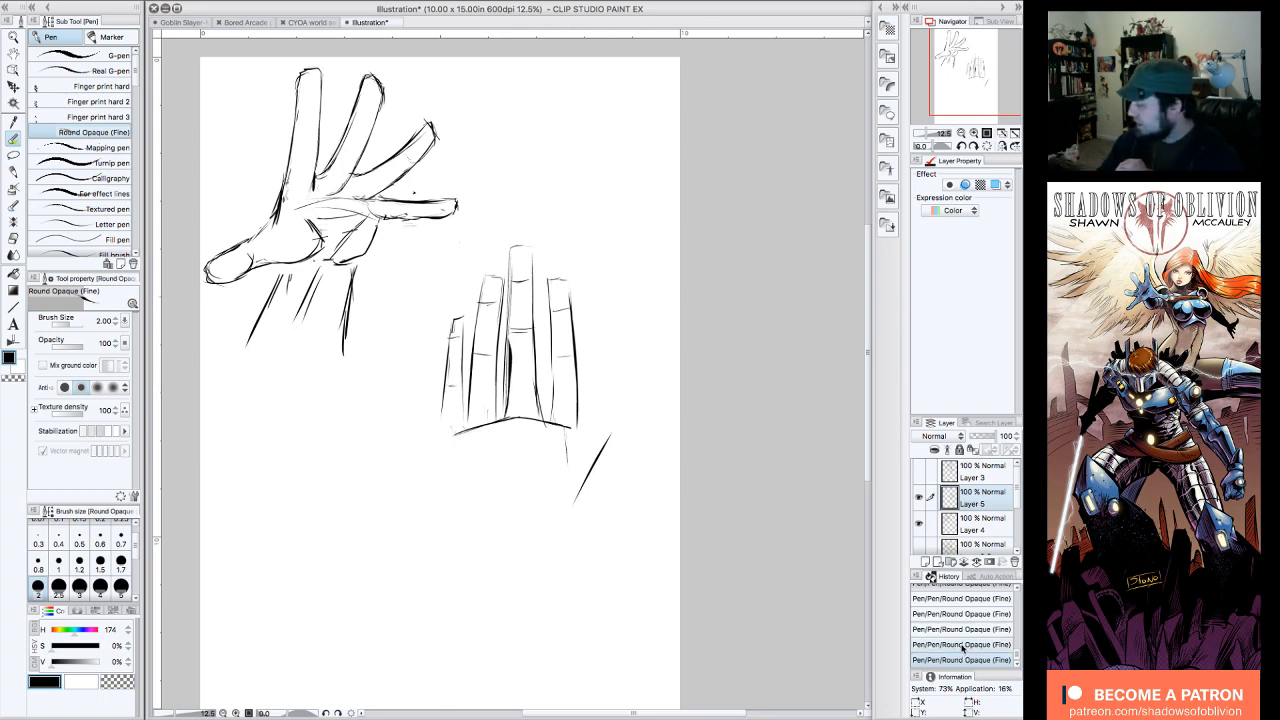
{"action": "key", "text": "super+z"}
{"action": "mouse_move", "coordinate": [97, 629]}
{"action": "left_mouse_down"}
{"action": "mouse_move", "coordinate": [42, 612]}
{"action": "mouse_move", "coordinate": [96, 648]}
{"action": "mouse_move", "coordinate": [52, 647]}
{"action": "mouse_move", "coordinate": [102, 650]}
{"action": "left_mouse_up"}
{"action": "left_click_drag", "start_coordinate": [62, 663], "coordinate": [102, 663]}
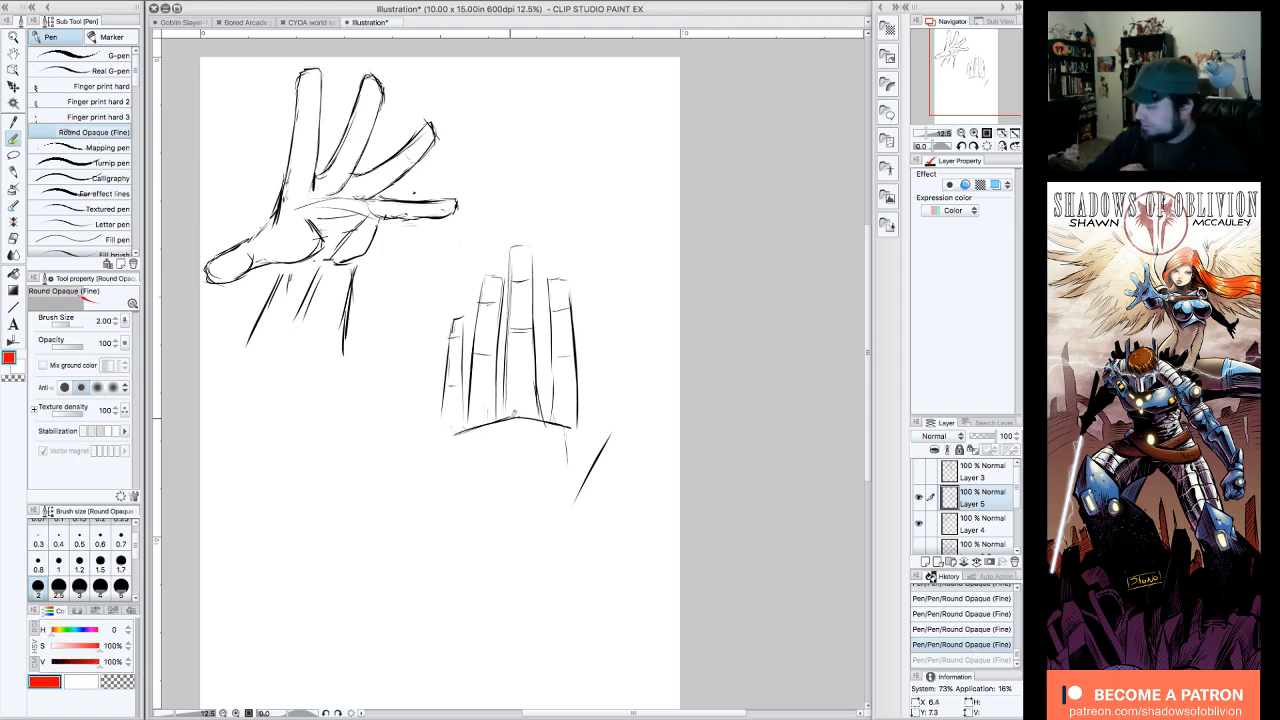
{"action": "mouse_move", "coordinate": [506, 417]}
{"action": "left_mouse_down"}
{"action": "mouse_move", "coordinate": [512, 322]}
{"action": "mouse_move", "coordinate": [530, 326]}
{"action": "mouse_move", "coordinate": [535, 416]}
{"action": "left_mouse_up"}
{"action": "left_click_drag", "start_coordinate": [536, 336], "coordinate": [534, 422]}
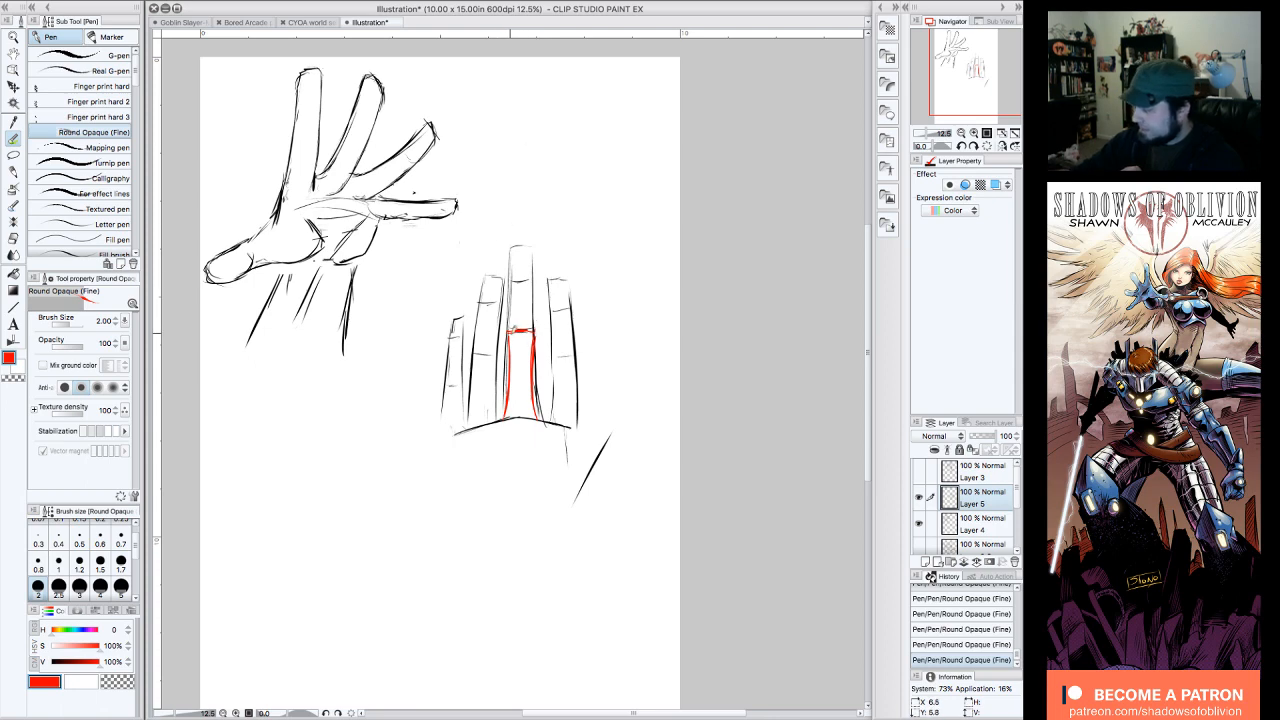
{"action": "mouse_move", "coordinate": [512, 334]}
{"action": "left_mouse_down"}
{"action": "mouse_move", "coordinate": [513, 272]}
{"action": "mouse_move", "coordinate": [539, 270]}
{"action": "mouse_move", "coordinate": [535, 328]}
{"action": "left_mouse_up"}
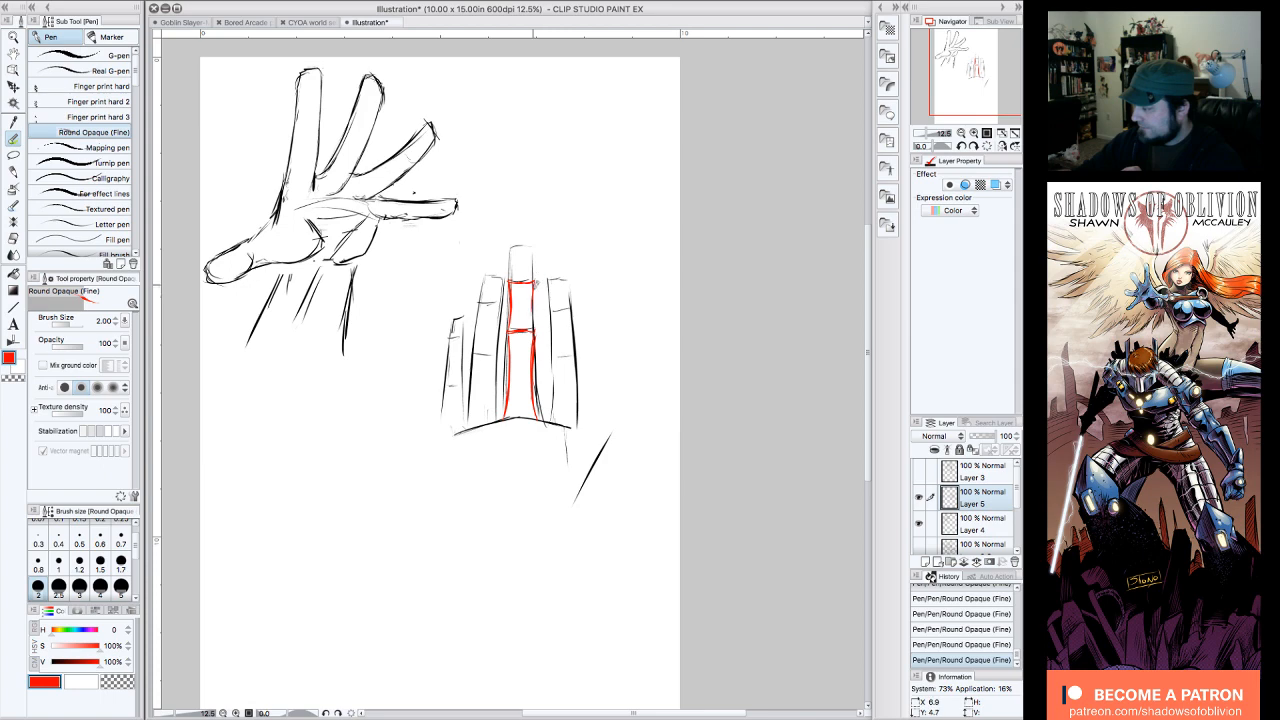
{"action": "mouse_move", "coordinate": [512, 282]}
{"action": "left_mouse_down"}
{"action": "mouse_move", "coordinate": [517, 239]}
{"action": "mouse_move", "coordinate": [537, 258]}
{"action": "left_mouse_up"}
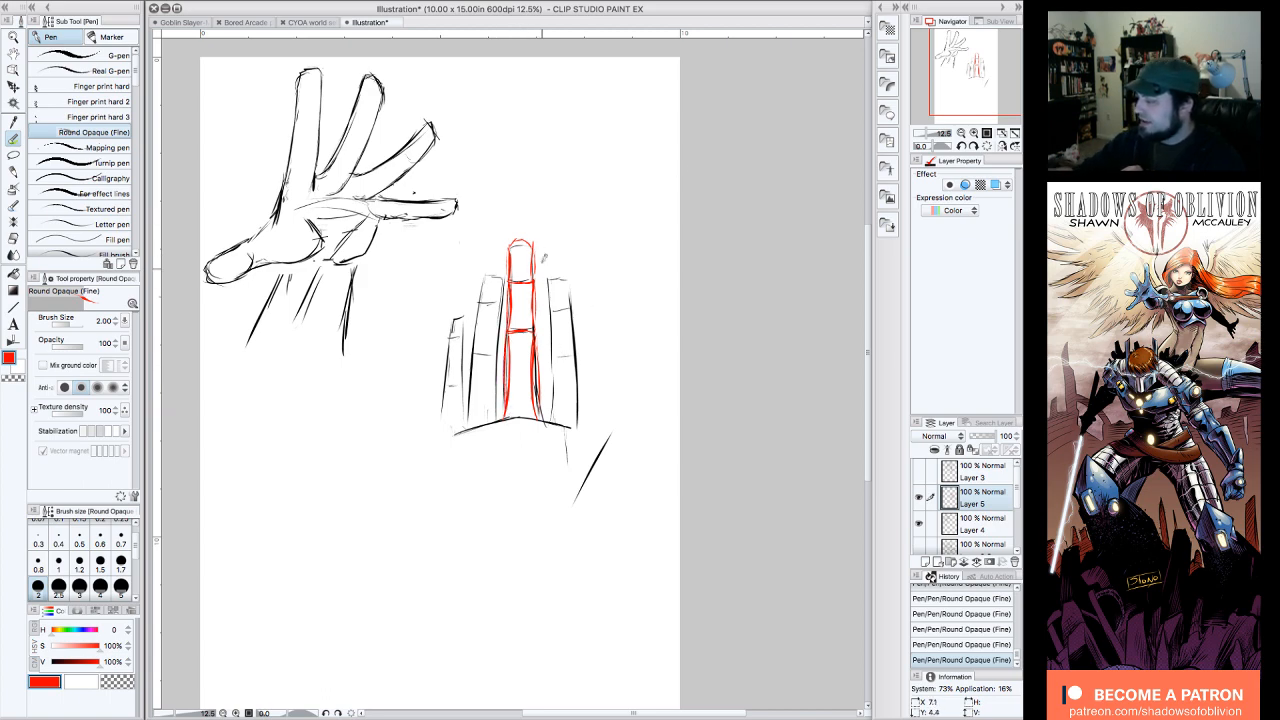
Step: Outline the index finger in red over the black construction, with curved segment sides, two joint lines and a rounded tip
{"action": "mouse_move", "coordinate": [540, 352]}
{"action": "left_mouse_down"}
{"action": "mouse_move", "coordinate": [590, 393]}
{"action": "mouse_move", "coordinate": [560, 393]}
{"action": "mouse_move", "coordinate": [553, 419]}
{"action": "mouse_move", "coordinate": [556, 355]}
{"action": "mouse_move", "coordinate": [561, 366]}
{"action": "mouse_move", "coordinate": [579, 353]}
{"action": "mouse_move", "coordinate": [575, 428]}
{"action": "left_mouse_up"}
{"action": "mouse_move", "coordinate": [556, 352]}
{"action": "left_mouse_down"}
{"action": "mouse_move", "coordinate": [555, 306]}
{"action": "mouse_move", "coordinate": [576, 303]}
{"action": "mouse_move", "coordinate": [576, 358]}
{"action": "left_mouse_up"}
{"action": "left_click_drag", "start_coordinate": [564, 299], "coordinate": [575, 334]}
{"action": "mouse_move", "coordinate": [553, 310]}
{"action": "left_mouse_down"}
{"action": "mouse_move", "coordinate": [570, 300]}
{"action": "mouse_move", "coordinate": [549, 280]}
{"action": "mouse_move", "coordinate": [560, 273]}
{"action": "mouse_move", "coordinate": [569, 309]}
{"action": "left_mouse_up"}
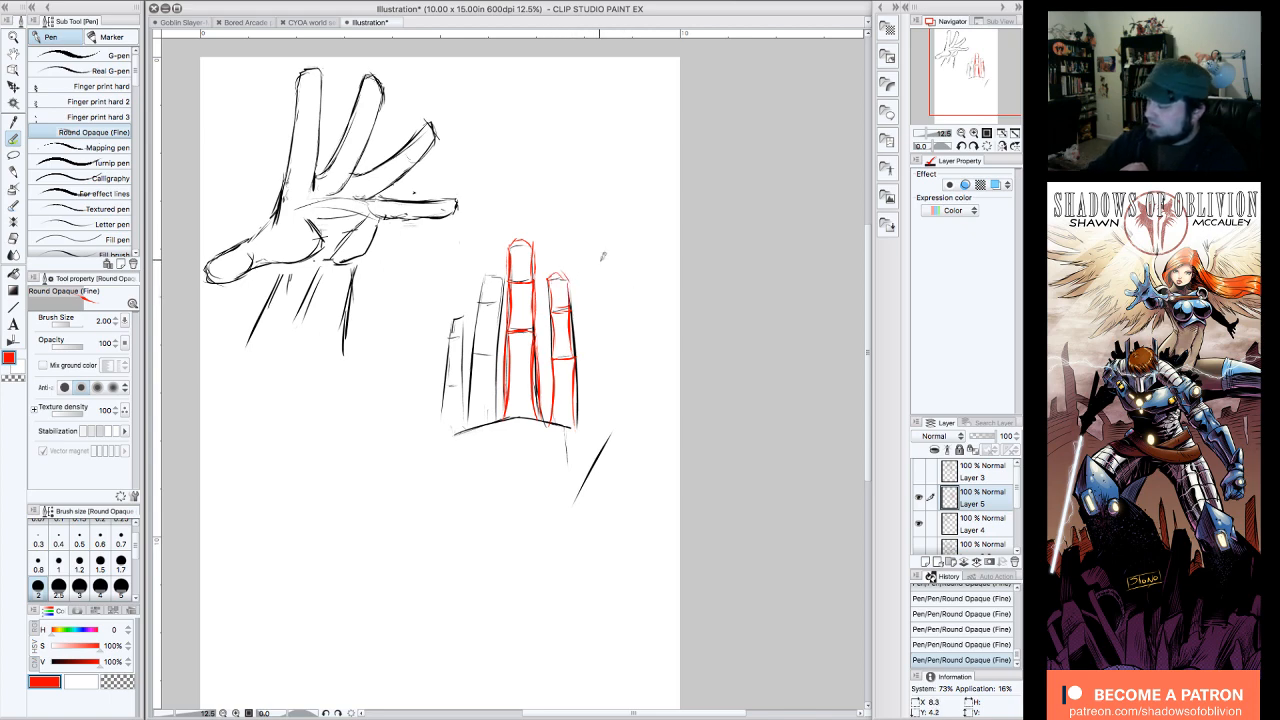
Step: Outline the segments of the ring and little fingers in red, following their black guides from the knuckles to the tips
{"action": "mouse_move", "coordinate": [496, 420]}
{"action": "left_mouse_down"}
{"action": "mouse_move", "coordinate": [493, 356]}
{"action": "mouse_move", "coordinate": [474, 424]}
{"action": "mouse_move", "coordinate": [470, 402]}
{"action": "mouse_move", "coordinate": [478, 332]}
{"action": "mouse_move", "coordinate": [498, 304]}
{"action": "left_mouse_up"}
{"action": "mouse_move", "coordinate": [475, 354]}
{"action": "left_mouse_down"}
{"action": "mouse_move", "coordinate": [500, 272]}
{"action": "mouse_move", "coordinate": [489, 271]}
{"action": "left_mouse_up"}
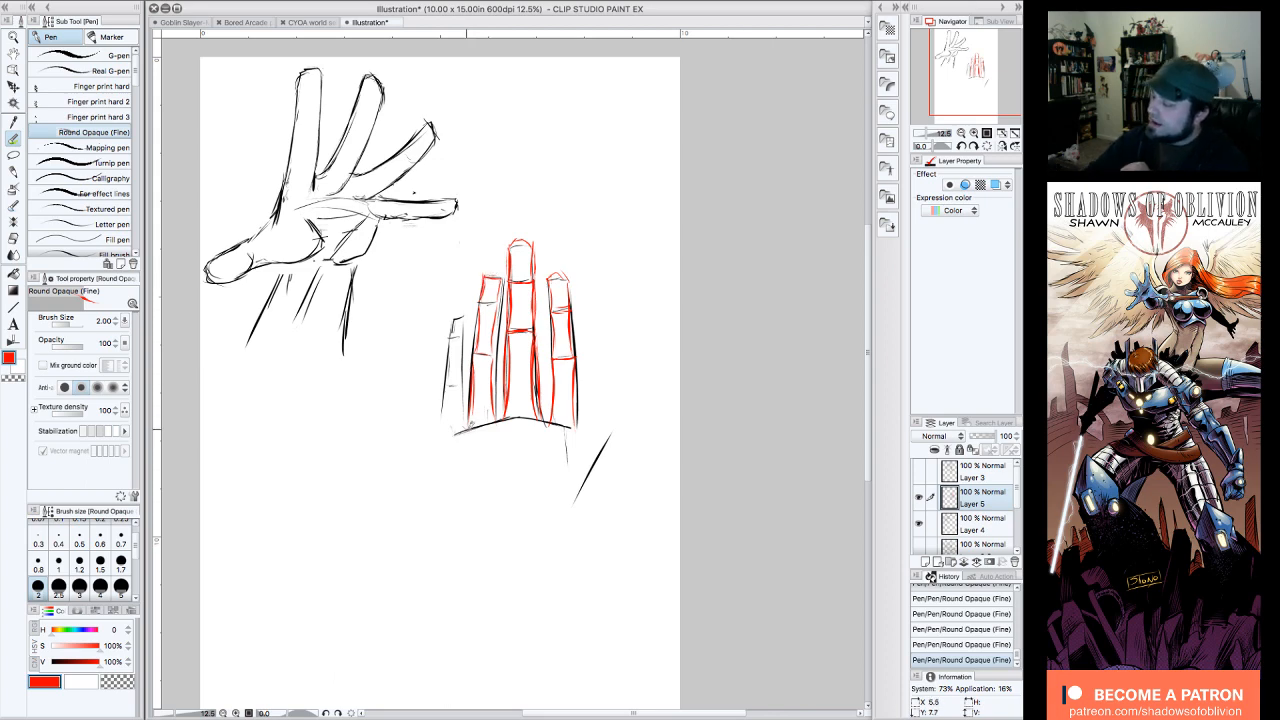
{"action": "mouse_move", "coordinate": [460, 430]}
{"action": "left_mouse_down"}
{"action": "mouse_move", "coordinate": [463, 384]}
{"action": "mouse_move", "coordinate": [459, 424]}
{"action": "mouse_move", "coordinate": [446, 415]}
{"action": "mouse_move", "coordinate": [466, 312]}
{"action": "mouse_move", "coordinate": [453, 319]}
{"action": "left_mouse_up"}
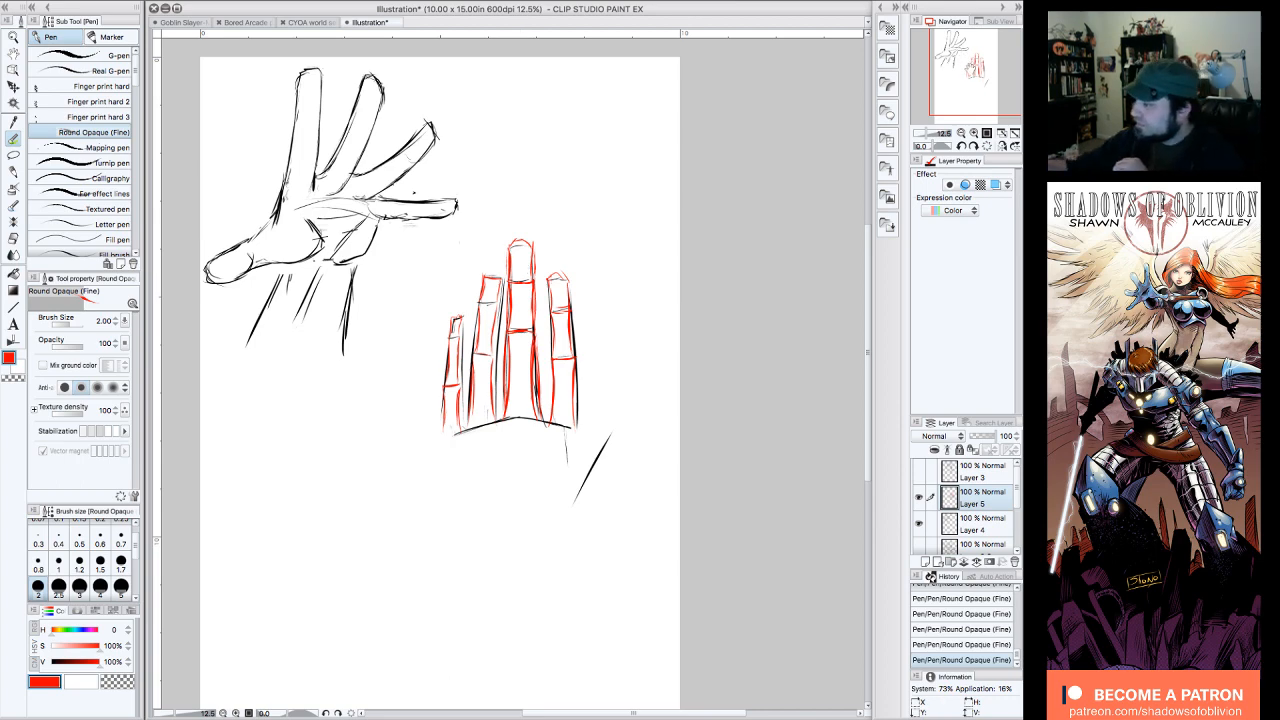
Step: Sketch a black scalloped line across the page below the hand, and erase it together with the slanted stroke beside the palm
{"action": "left_click_drag", "start_coordinate": [970, 68], "coordinate": [967, 81]}
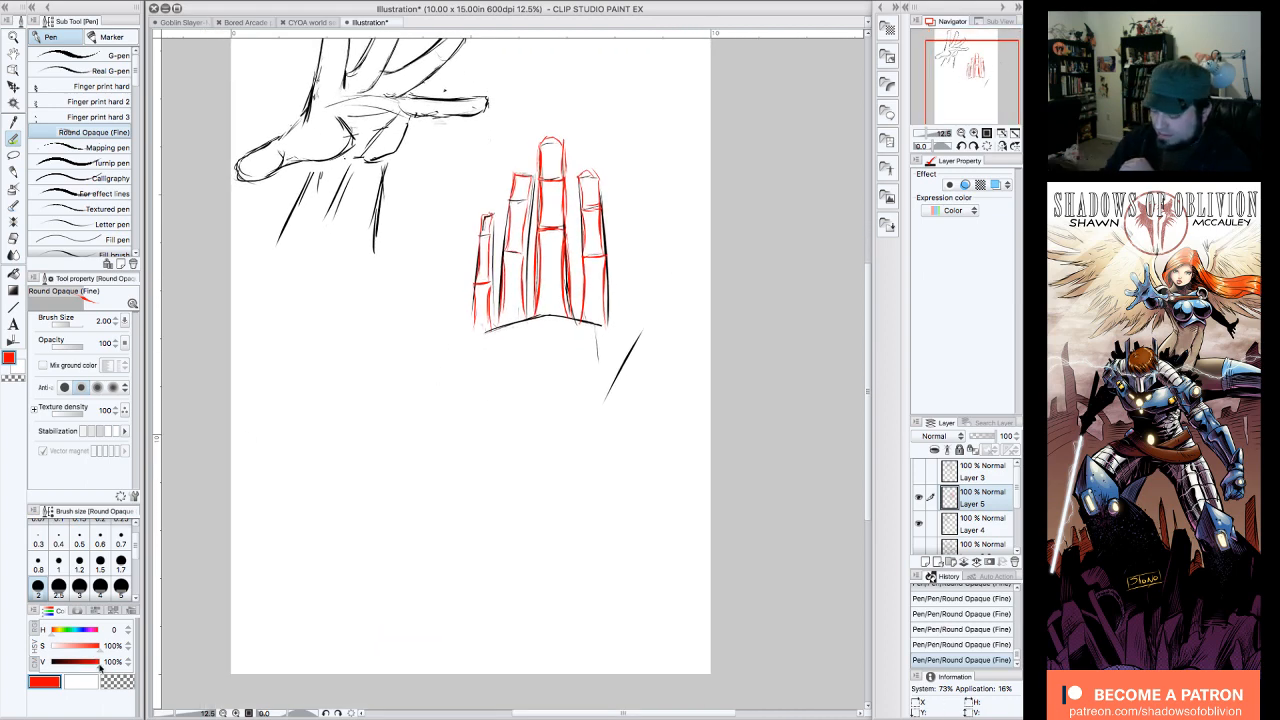
{"action": "mouse_move", "coordinate": [98, 661]}
{"action": "left_mouse_down"}
{"action": "mouse_move", "coordinate": [24, 652]}
{"action": "mouse_move", "coordinate": [56, 645]}
{"action": "mouse_move", "coordinate": [36, 645]}
{"action": "left_mouse_up"}
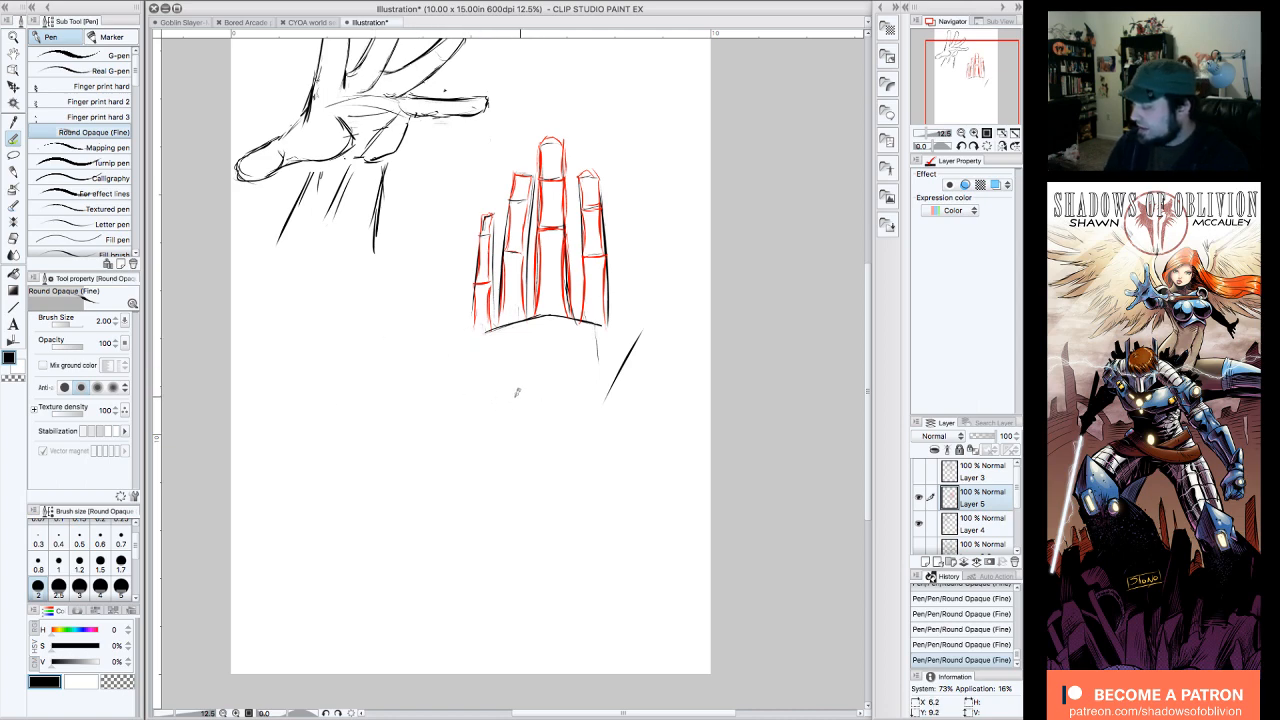
{"action": "mouse_move", "coordinate": [277, 402]}
{"action": "left_mouse_down"}
{"action": "mouse_move", "coordinate": [425, 385]}
{"action": "mouse_move", "coordinate": [436, 397]}
{"action": "mouse_move", "coordinate": [519, 388]}
{"action": "mouse_move", "coordinate": [569, 399]}
{"action": "mouse_move", "coordinate": [676, 382]}
{"action": "left_mouse_up"}
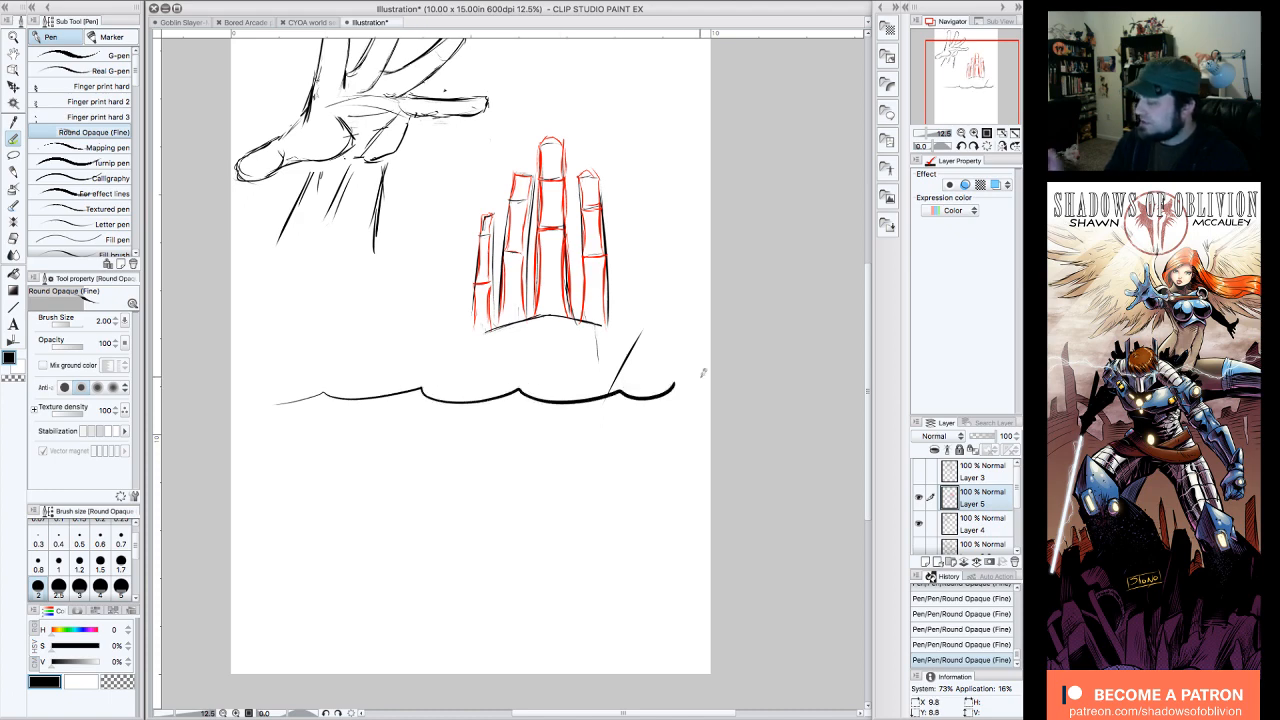
{"action": "mouse_move", "coordinate": [637, 336]}
{"action": "left_mouse_down"}
{"action": "mouse_move", "coordinate": [607, 384]}
{"action": "mouse_move", "coordinate": [676, 394]}
{"action": "mouse_move", "coordinate": [680, 381]}
{"action": "mouse_move", "coordinate": [642, 397]}
{"action": "mouse_move", "coordinate": [517, 384]}
{"action": "mouse_move", "coordinate": [436, 399]}
{"action": "mouse_move", "coordinate": [404, 397]}
{"action": "mouse_move", "coordinate": [425, 385]}
{"action": "mouse_move", "coordinate": [303, 391]}
{"action": "left_mouse_up"}
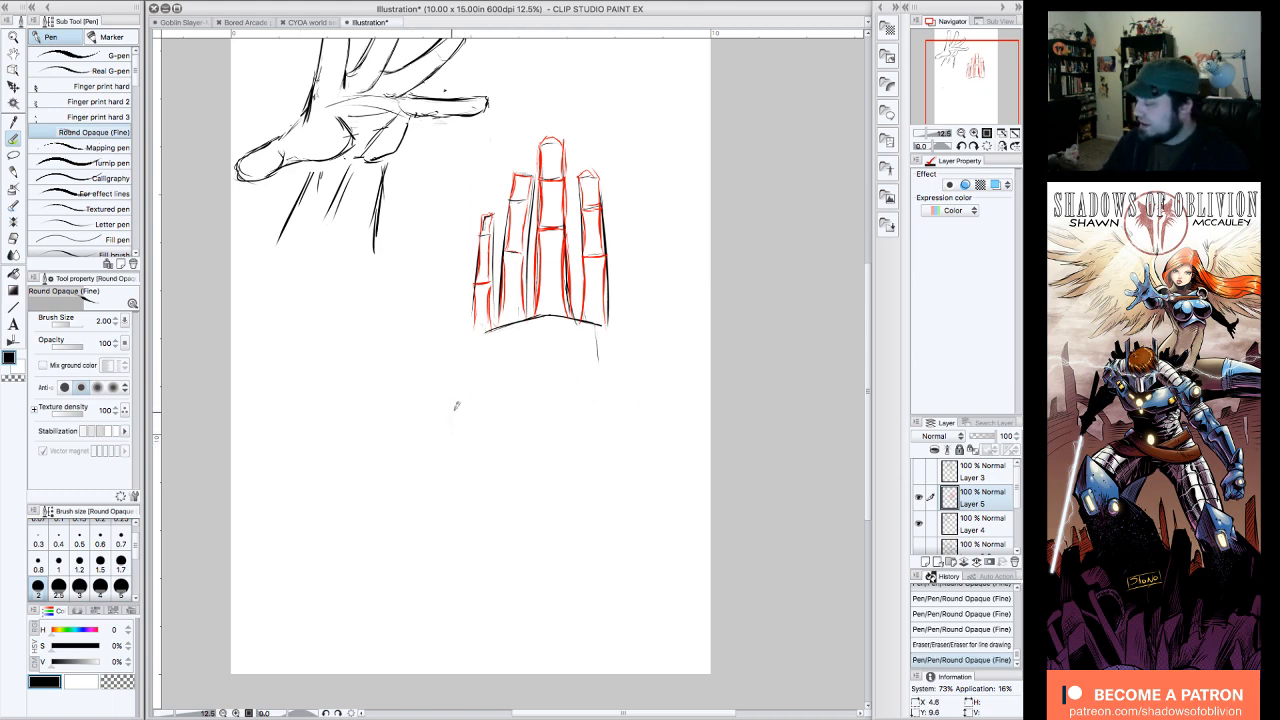
Step: Sketch a side-view guide in black below the fingers, with a shallow palm box and a long straight finger extending from it
{"action": "mouse_move", "coordinate": [455, 402]}
{"action": "left_mouse_down"}
{"action": "mouse_move", "coordinate": [525, 392]}
{"action": "mouse_move", "coordinate": [506, 391]}
{"action": "mouse_move", "coordinate": [600, 388]}
{"action": "mouse_move", "coordinate": [598, 450]}
{"action": "mouse_move", "coordinate": [462, 460]}
{"action": "left_mouse_up"}
{"action": "left_click_drag", "start_coordinate": [449, 397], "coordinate": [306, 406]}
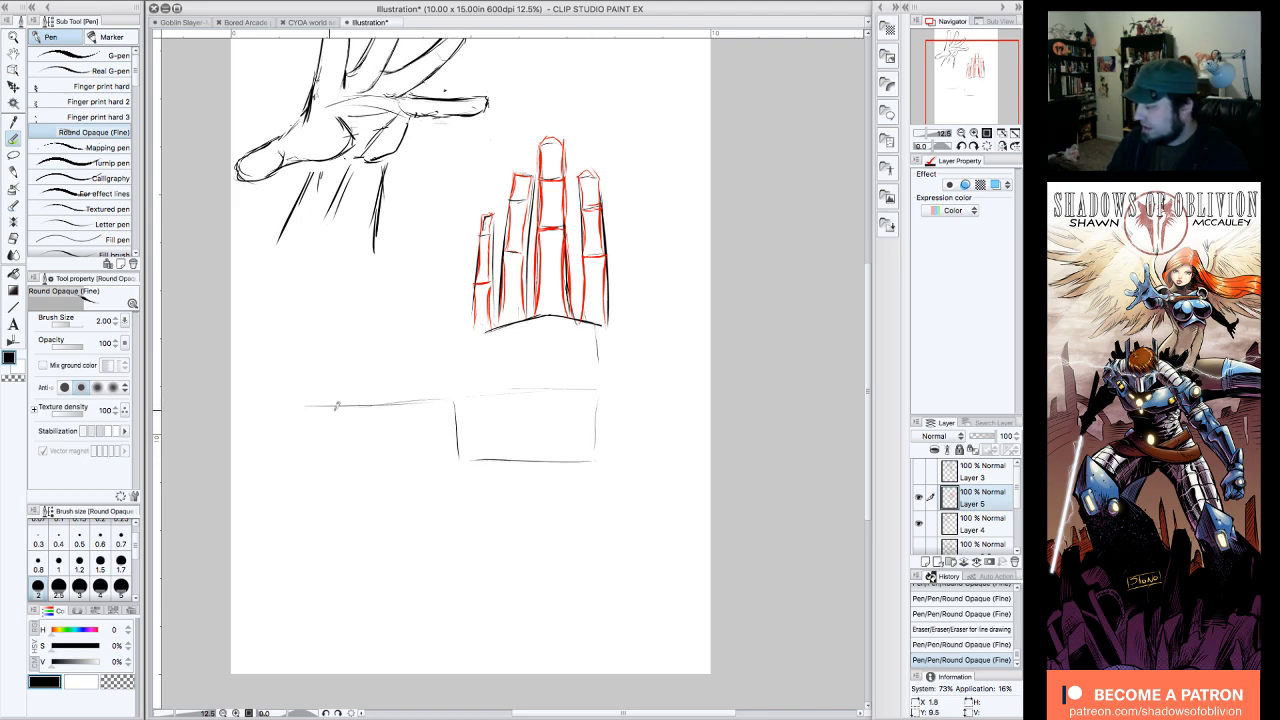
{"action": "mouse_move", "coordinate": [602, 462]}
{"action": "left_mouse_down"}
{"action": "mouse_move", "coordinate": [503, 468]}
{"action": "mouse_move", "coordinate": [517, 453]}
{"action": "mouse_move", "coordinate": [475, 437]}
{"action": "mouse_move", "coordinate": [445, 444]}
{"action": "mouse_move", "coordinate": [595, 434]}
{"action": "left_mouse_up"}
{"action": "left_click_drag", "start_coordinate": [446, 439], "coordinate": [298, 437]}
{"action": "left_click_drag", "start_coordinate": [425, 402], "coordinate": [294, 403]}
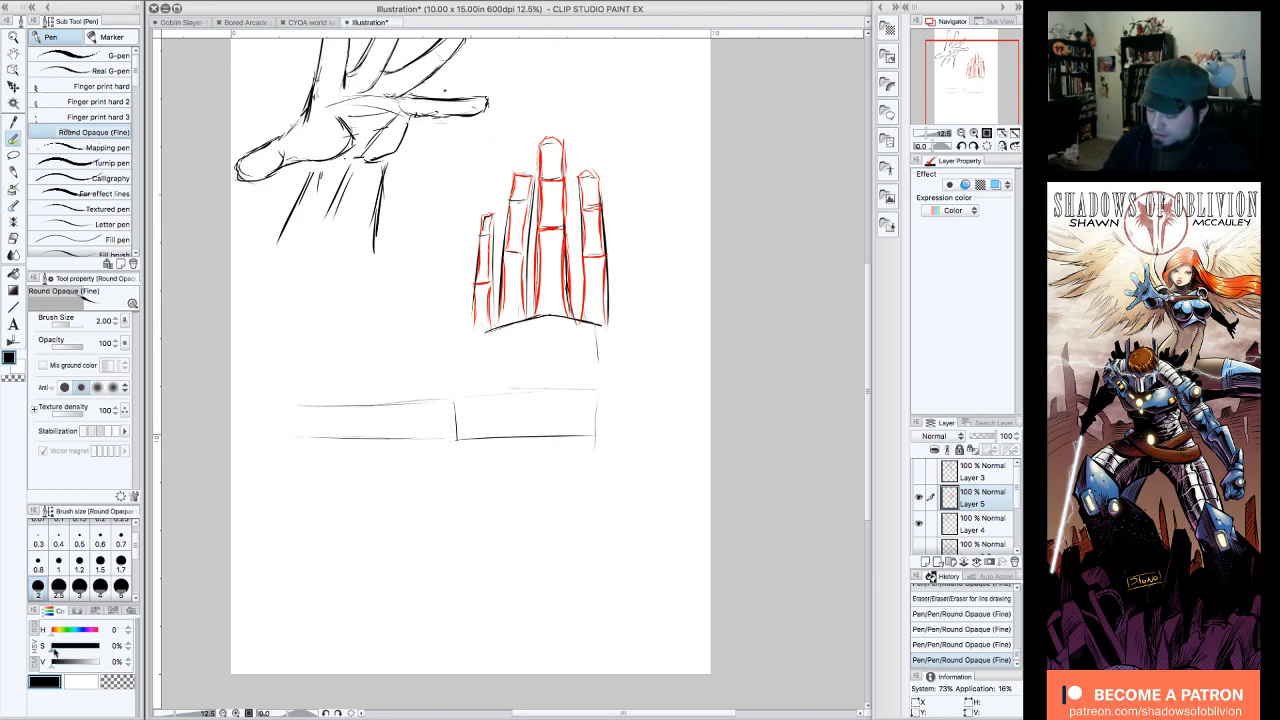
Step: Draw the side view's upper contour in pure red from the fingertip over the joints and knuckle to the wrist
{"action": "left_click_drag", "start_coordinate": [55, 646], "coordinate": [100, 661]}
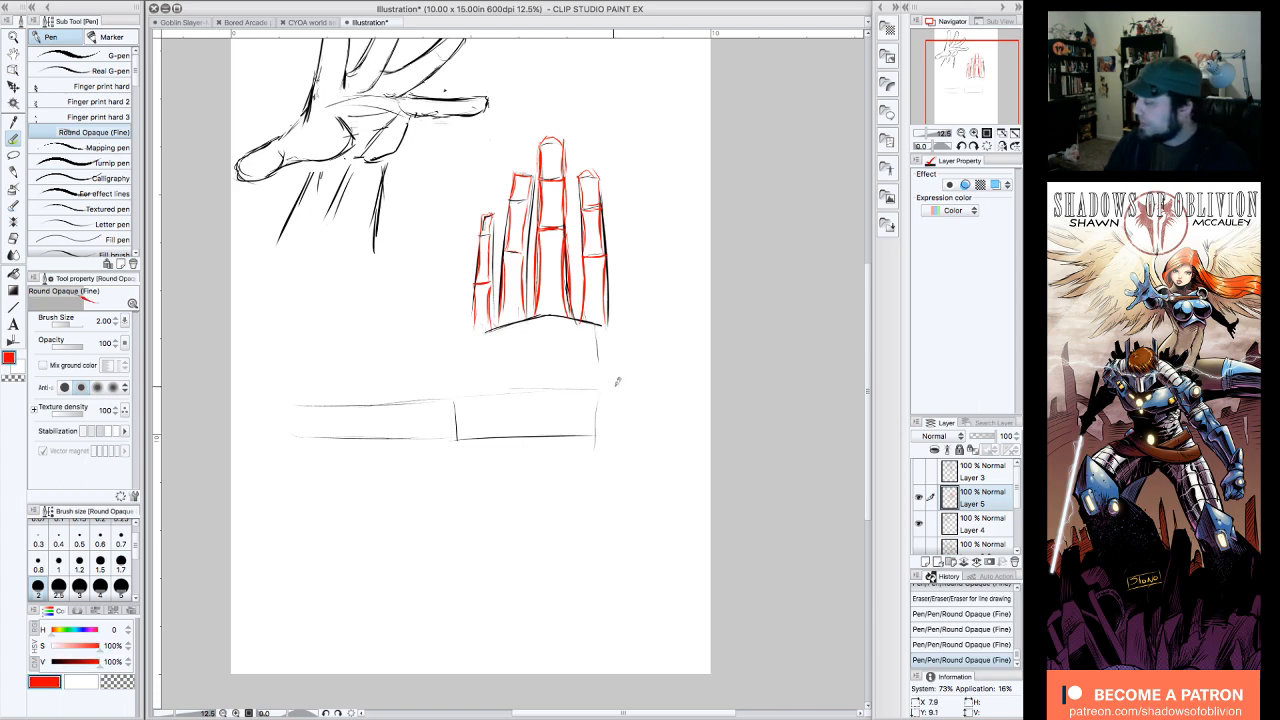
{"action": "left_click_drag", "start_coordinate": [616, 386], "coordinate": [462, 388]}
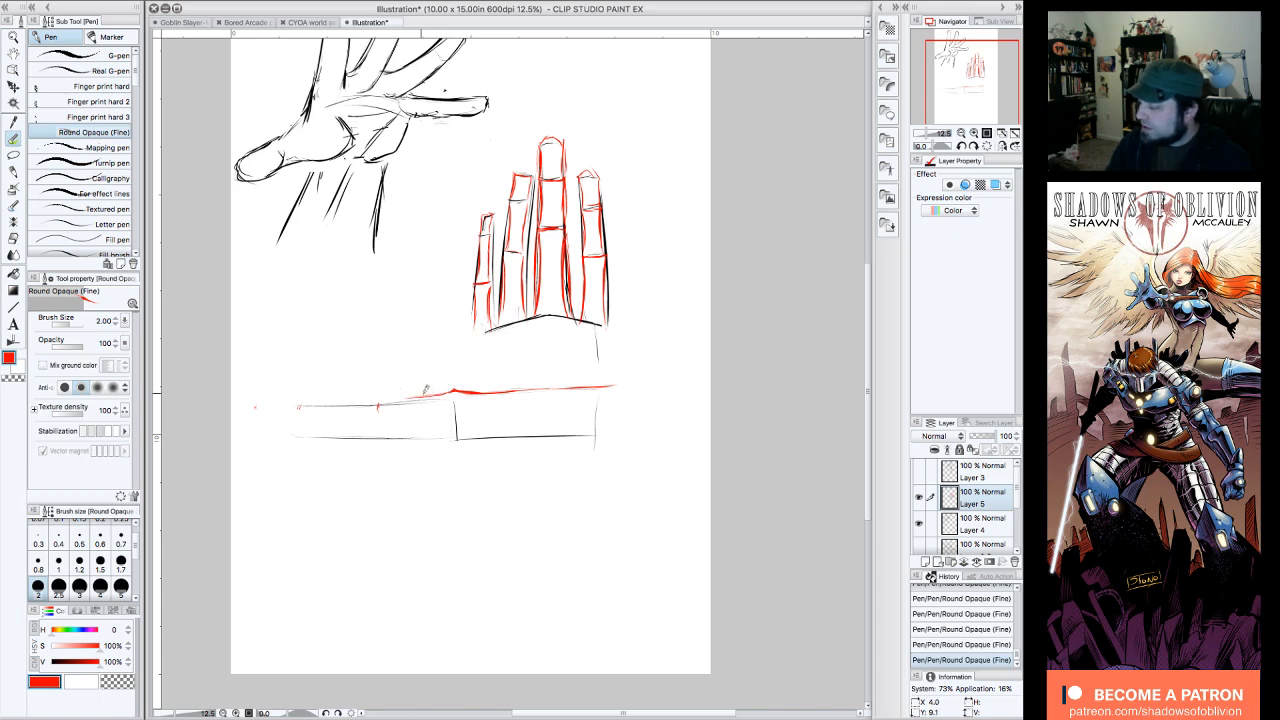
{"action": "mouse_move", "coordinate": [390, 393]}
{"action": "left_mouse_down"}
{"action": "mouse_move", "coordinate": [440, 388]}
{"action": "mouse_move", "coordinate": [391, 391]}
{"action": "left_mouse_up"}
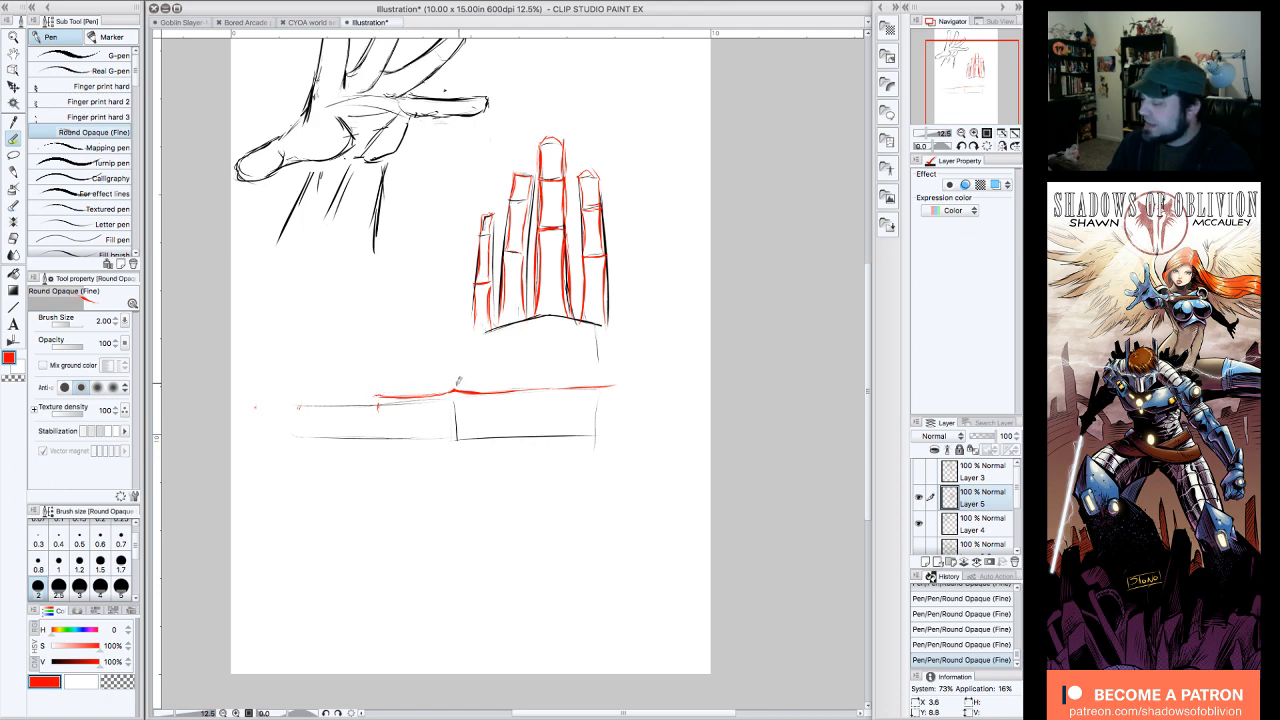
{"action": "left_click_drag", "start_coordinate": [375, 391], "coordinate": [289, 394]}
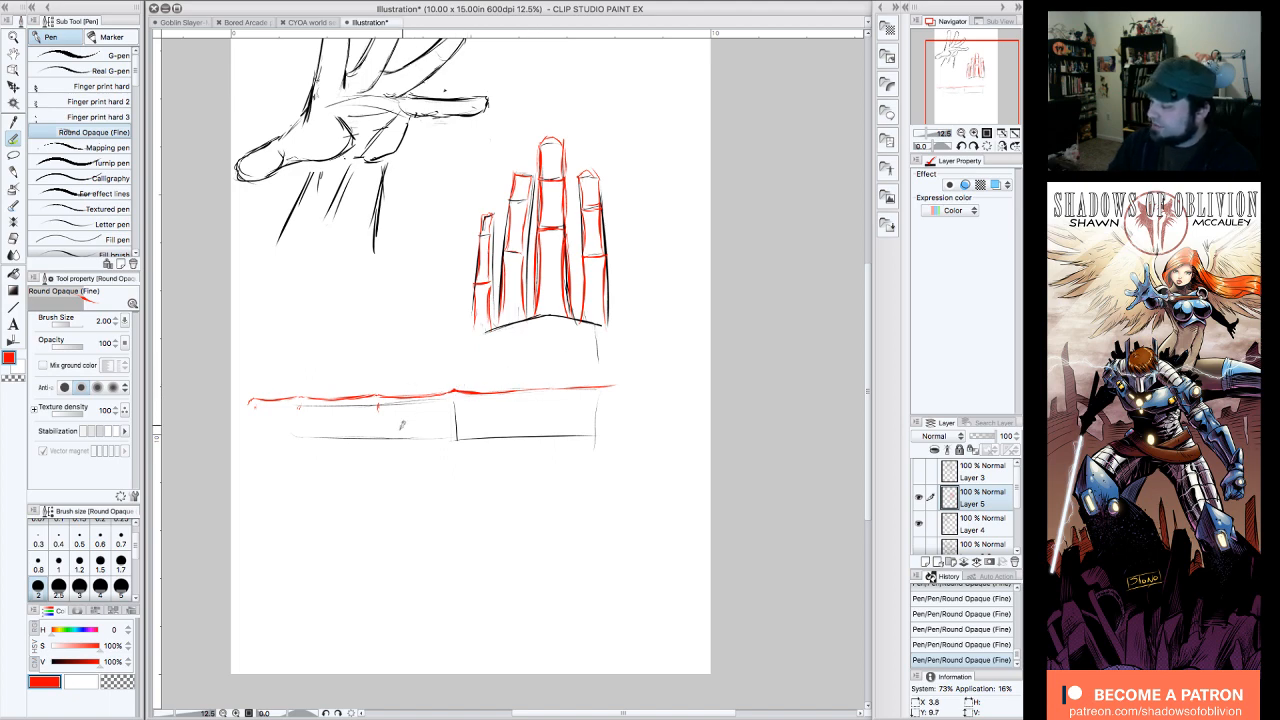
{"action": "mouse_move", "coordinate": [597, 381]}
{"action": "left_mouse_down"}
{"action": "mouse_move", "coordinate": [676, 379]}
{"action": "mouse_move", "coordinate": [686, 396]}
{"action": "left_mouse_up"}
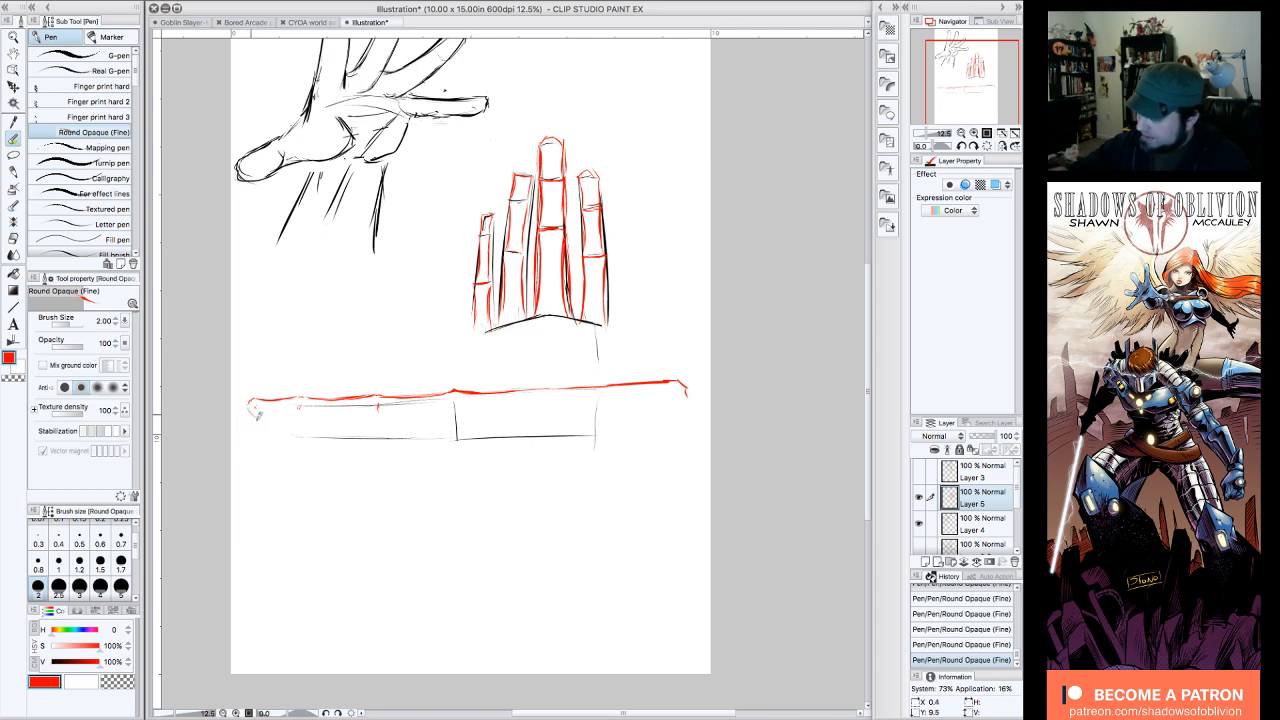
Step: Draw the side view's underside in red, reworking the finger's lower edge with the canvas rotated and bulging the palm down toward the wrist
{"action": "left_click_drag", "start_coordinate": [257, 414], "coordinate": [310, 422]}
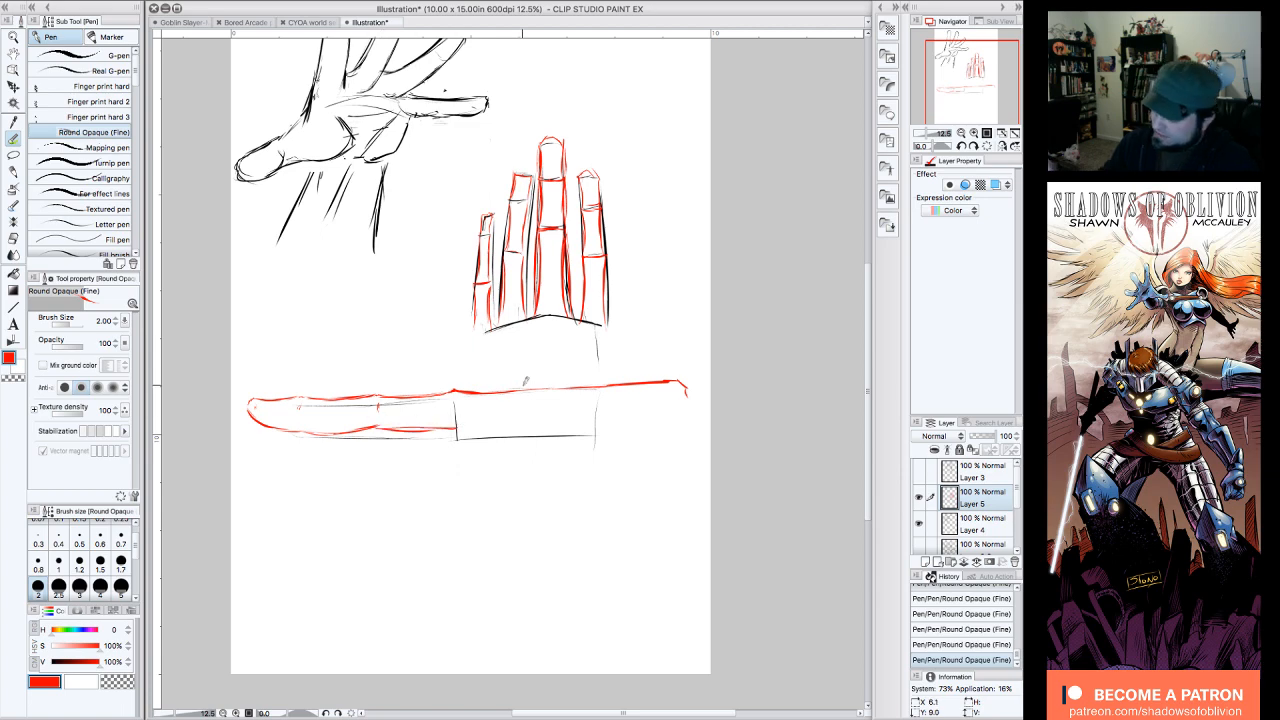
{"action": "left_click", "coordinate": [973, 147]}
{"action": "left_click", "coordinate": [973, 147]}
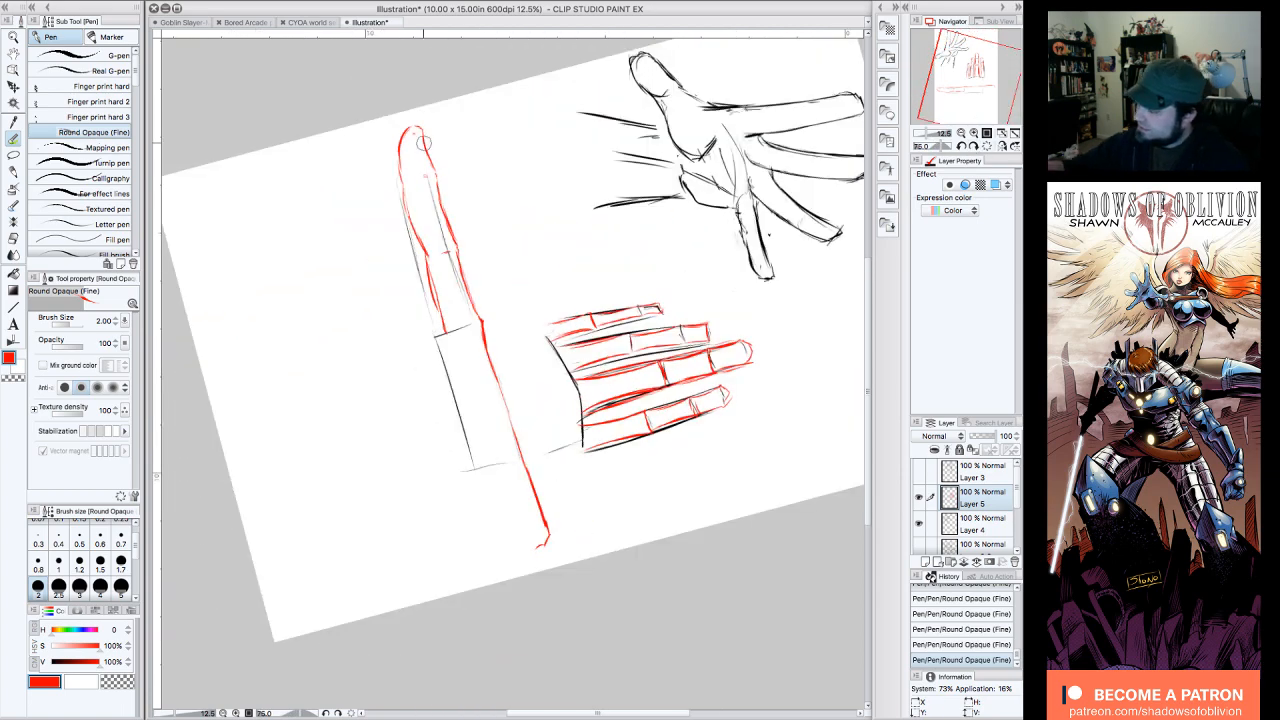
{"action": "left_click_drag", "start_coordinate": [408, 202], "coordinate": [416, 241]}
{"action": "mouse_move", "coordinate": [399, 195]}
{"action": "left_mouse_down"}
{"action": "mouse_move", "coordinate": [397, 177]}
{"action": "mouse_move", "coordinate": [430, 252]}
{"action": "left_mouse_up"}
{"action": "left_click_drag", "start_coordinate": [427, 248], "coordinate": [444, 327]}
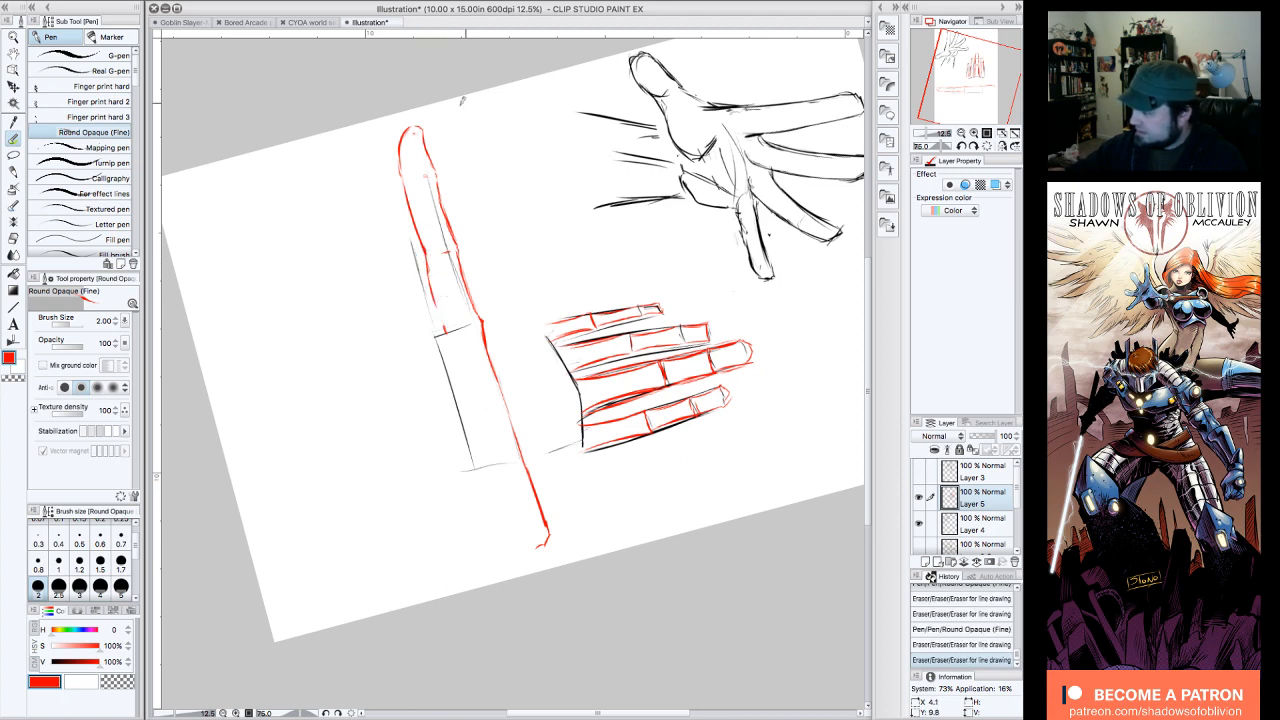
{"action": "left_click_drag", "start_coordinate": [428, 250], "coordinate": [442, 318]}
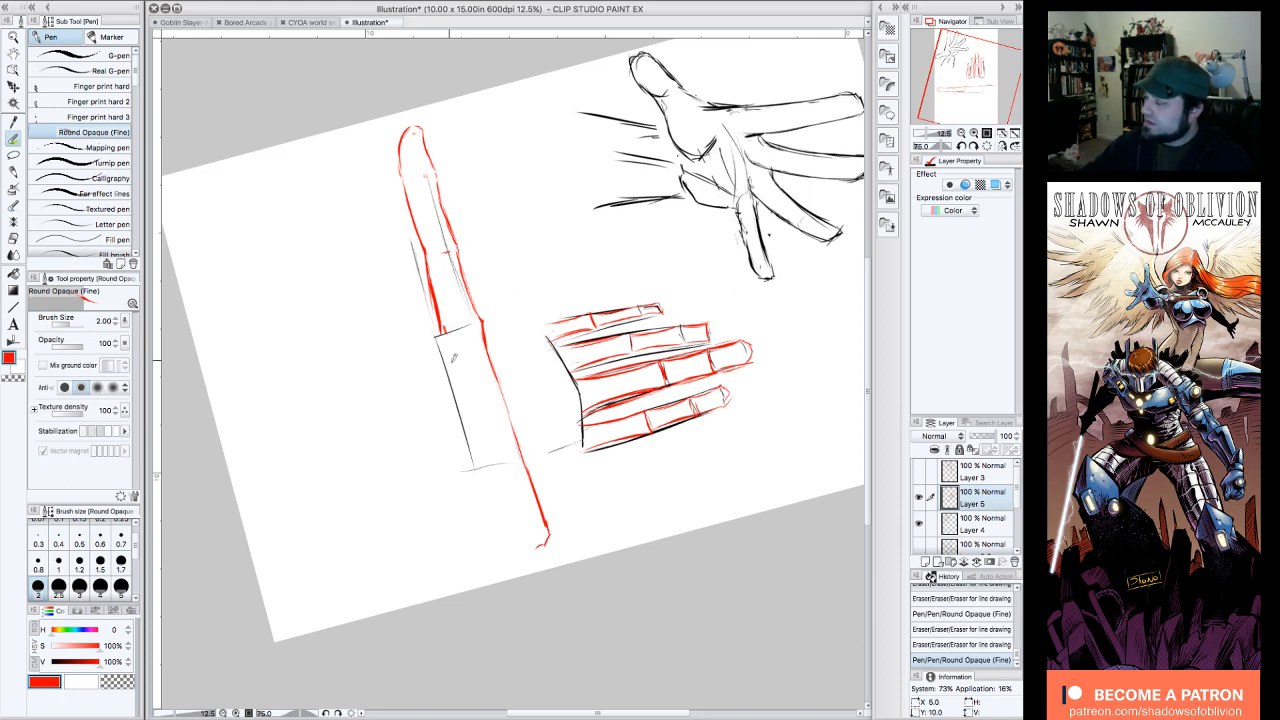
{"action": "mouse_move", "coordinate": [438, 322]}
{"action": "left_mouse_down"}
{"action": "mouse_move", "coordinate": [478, 505]}
{"action": "mouse_move", "coordinate": [499, 539]}
{"action": "left_mouse_up"}
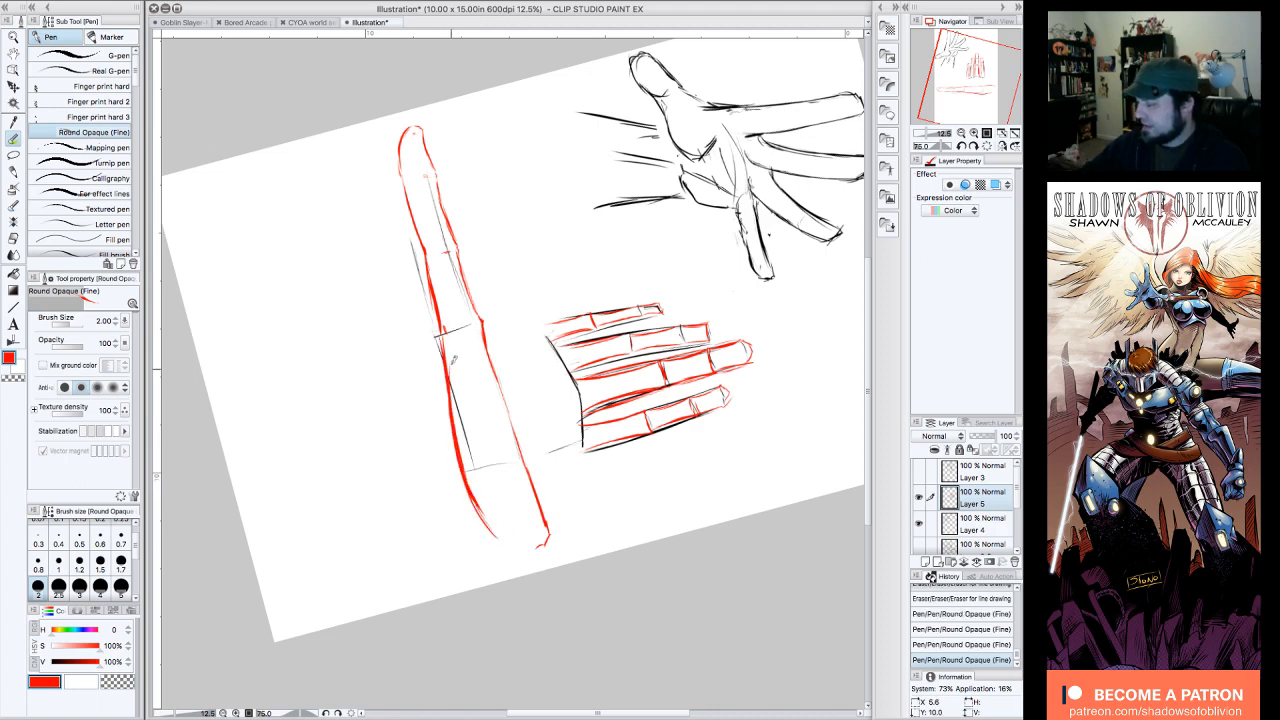
{"action": "mouse_move", "coordinate": [446, 352]}
{"action": "left_mouse_down"}
{"action": "mouse_move", "coordinate": [496, 528]}
{"action": "mouse_move", "coordinate": [469, 486]}
{"action": "mouse_move", "coordinate": [503, 543]}
{"action": "left_mouse_up"}
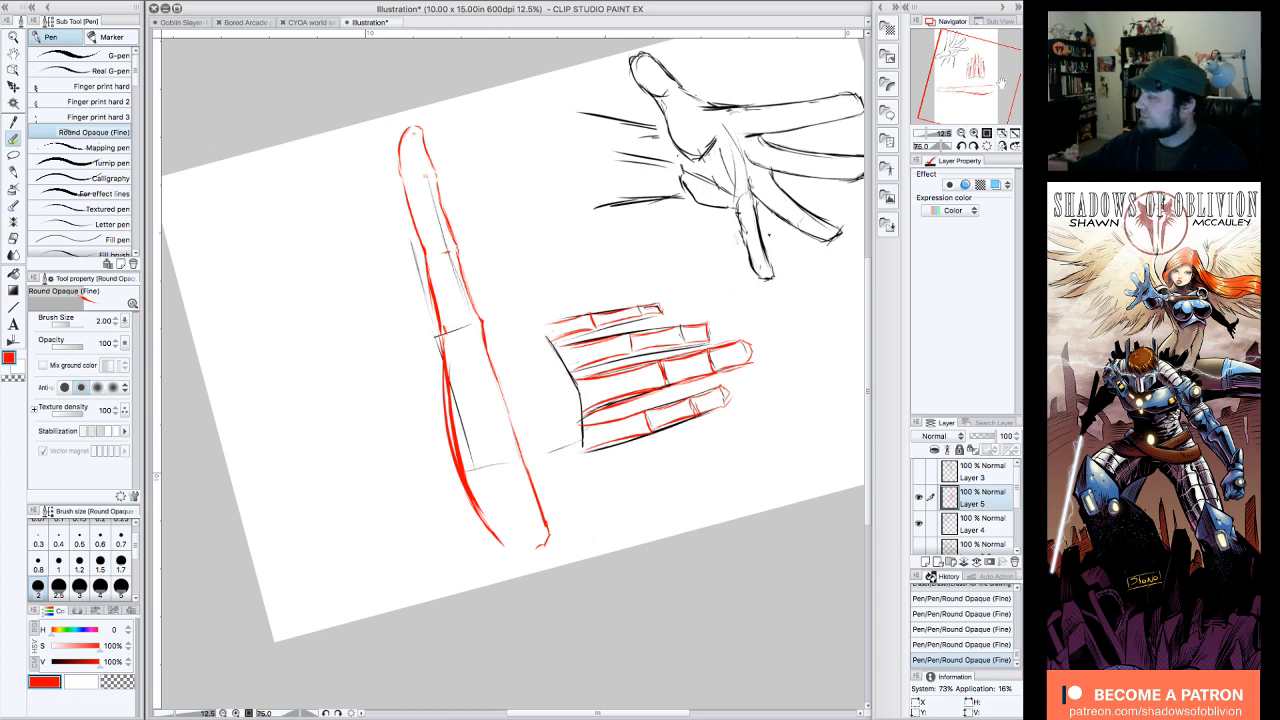
Step: Reset the canvas rotation, add a fingernail to the side-view fingertip and reinforce the corner at the wrist end
{"action": "left_click", "coordinate": [987, 147]}
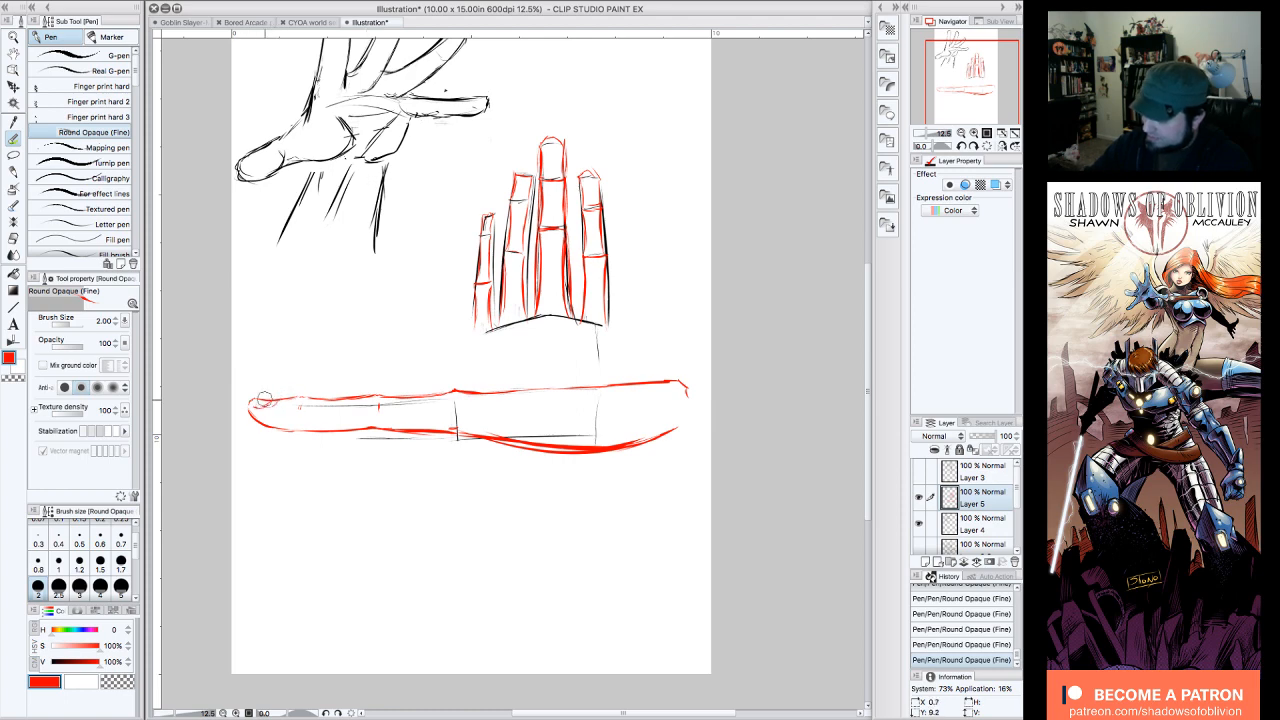
{"action": "mouse_move", "coordinate": [258, 400]}
{"action": "left_mouse_down"}
{"action": "mouse_move", "coordinate": [270, 406]}
{"action": "mouse_move", "coordinate": [256, 402]}
{"action": "left_mouse_up"}
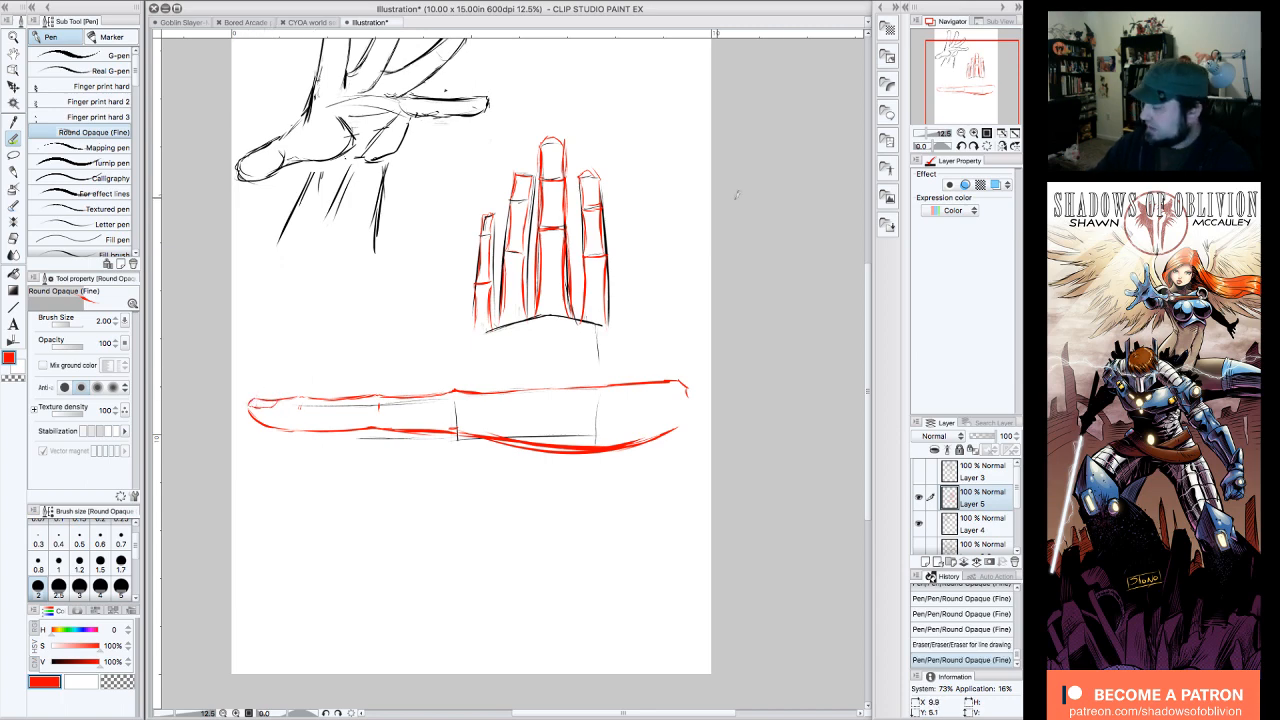
{"action": "left_click_drag", "start_coordinate": [679, 381], "coordinate": [692, 397]}
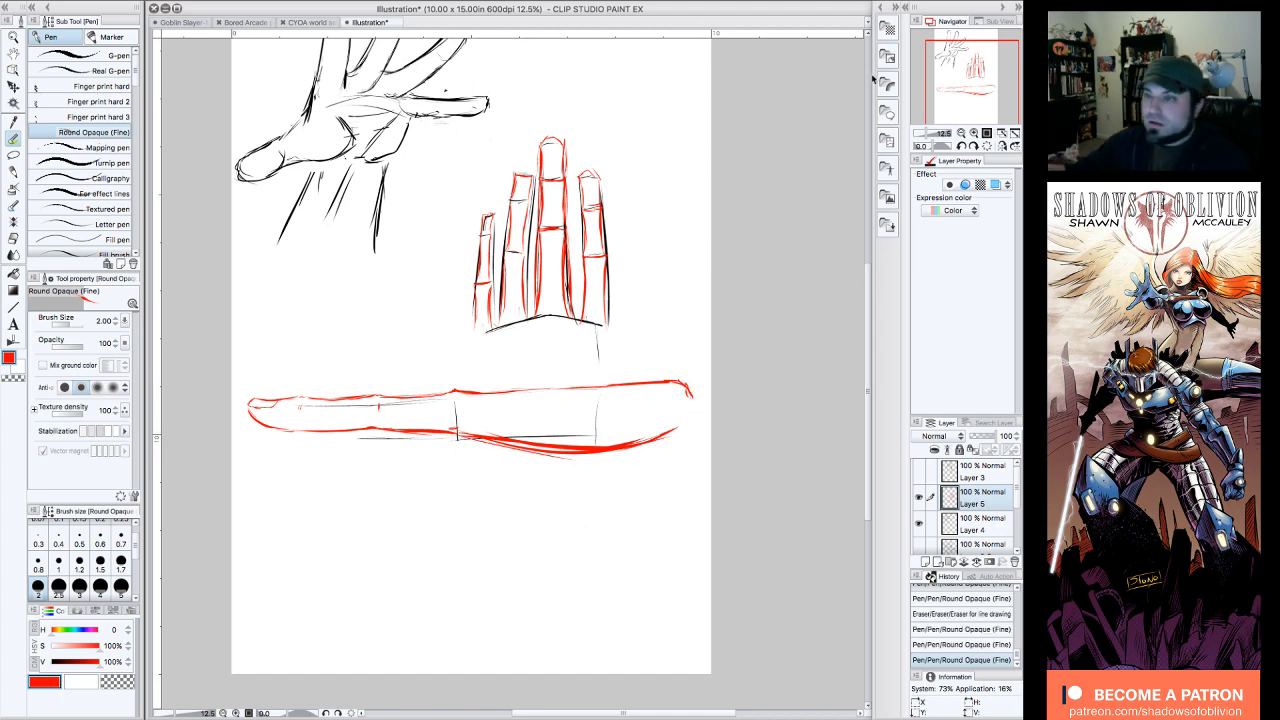
Step: Mark the skin creases on top of the side-view finger's joint with short red strokes
{"action": "left_click_drag", "start_coordinate": [972, 84], "coordinate": [963, 88]}
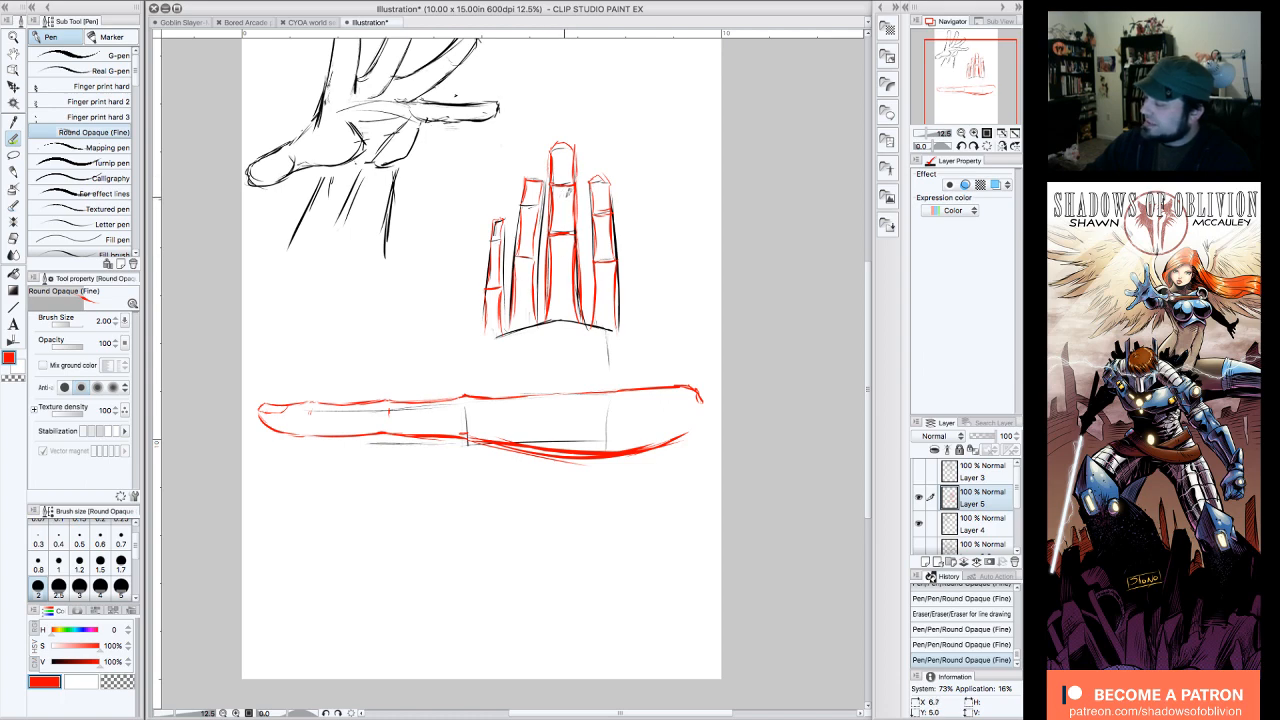
{"action": "left_click", "coordinate": [438, 415]}
{"action": "left_click", "coordinate": [437, 416]}
{"action": "left_click_drag", "start_coordinate": [430, 400], "coordinate": [470, 396]}
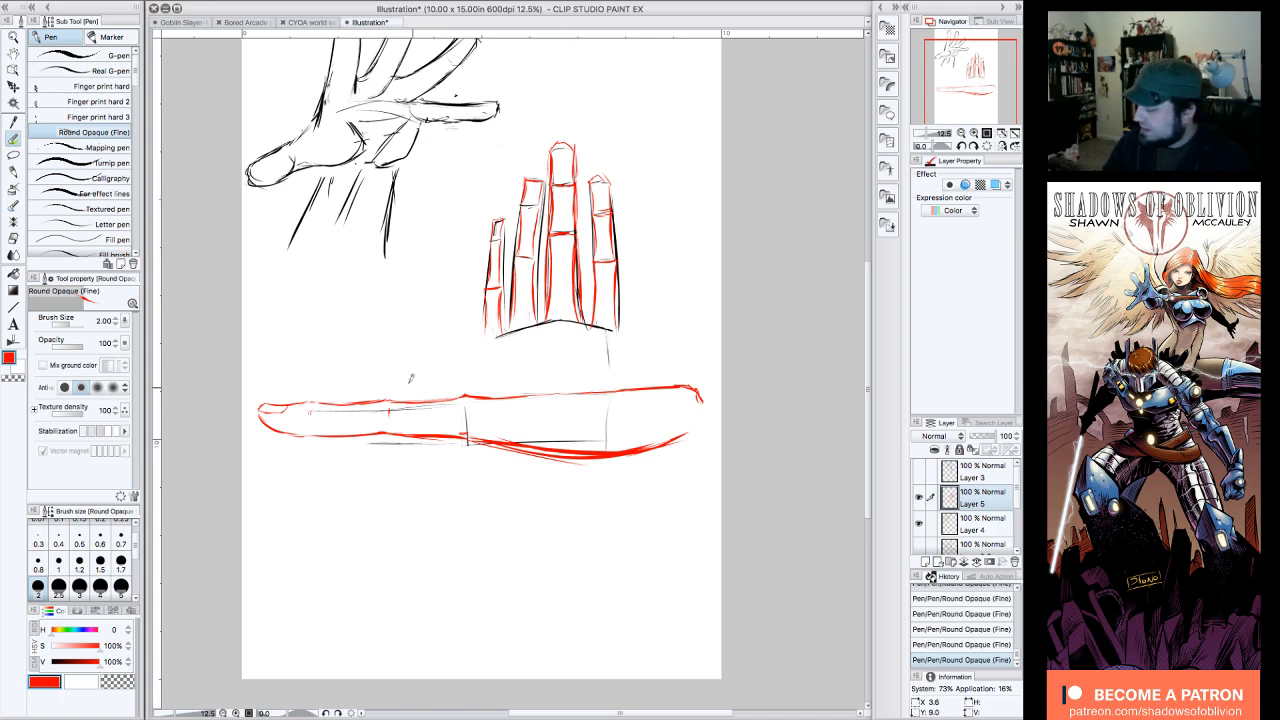
{"action": "left_click_drag", "start_coordinate": [388, 400], "coordinate": [386, 410]}
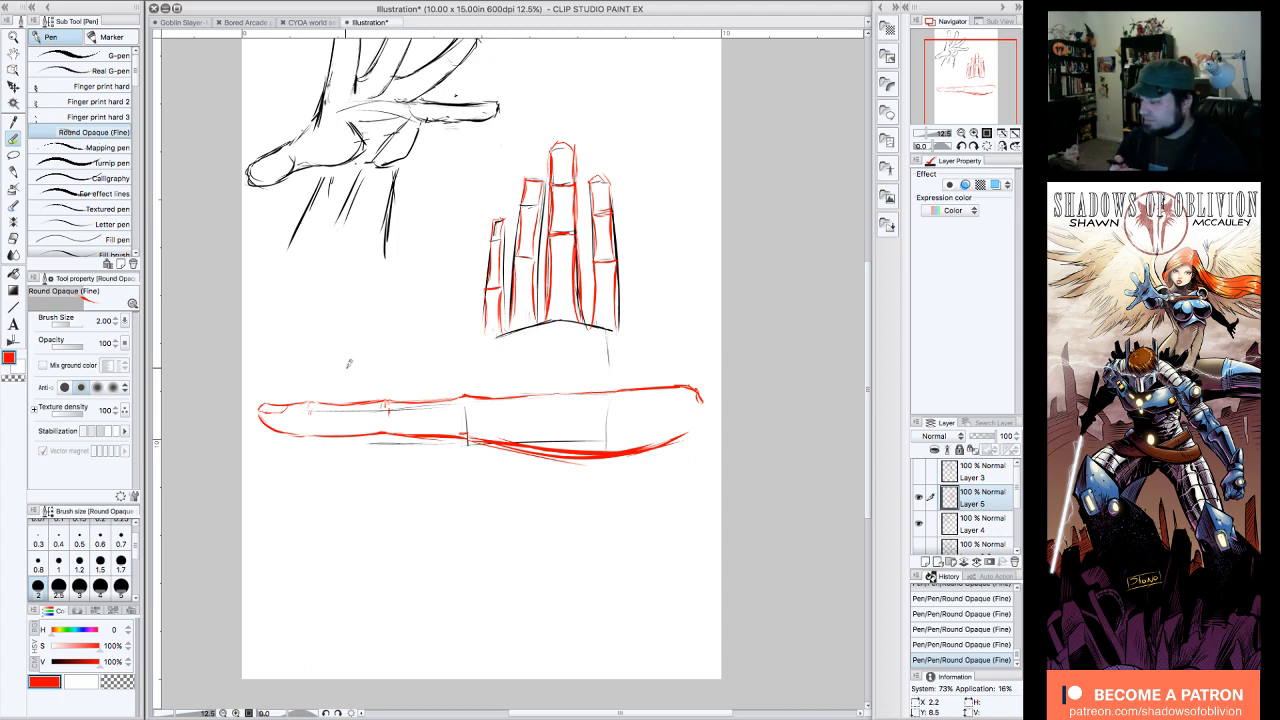
Step: Add a new raster layer above the sketch and set the pen colour to blue with hue 214 and full saturation and brightness
{"action": "left_click", "coordinate": [925, 562]}
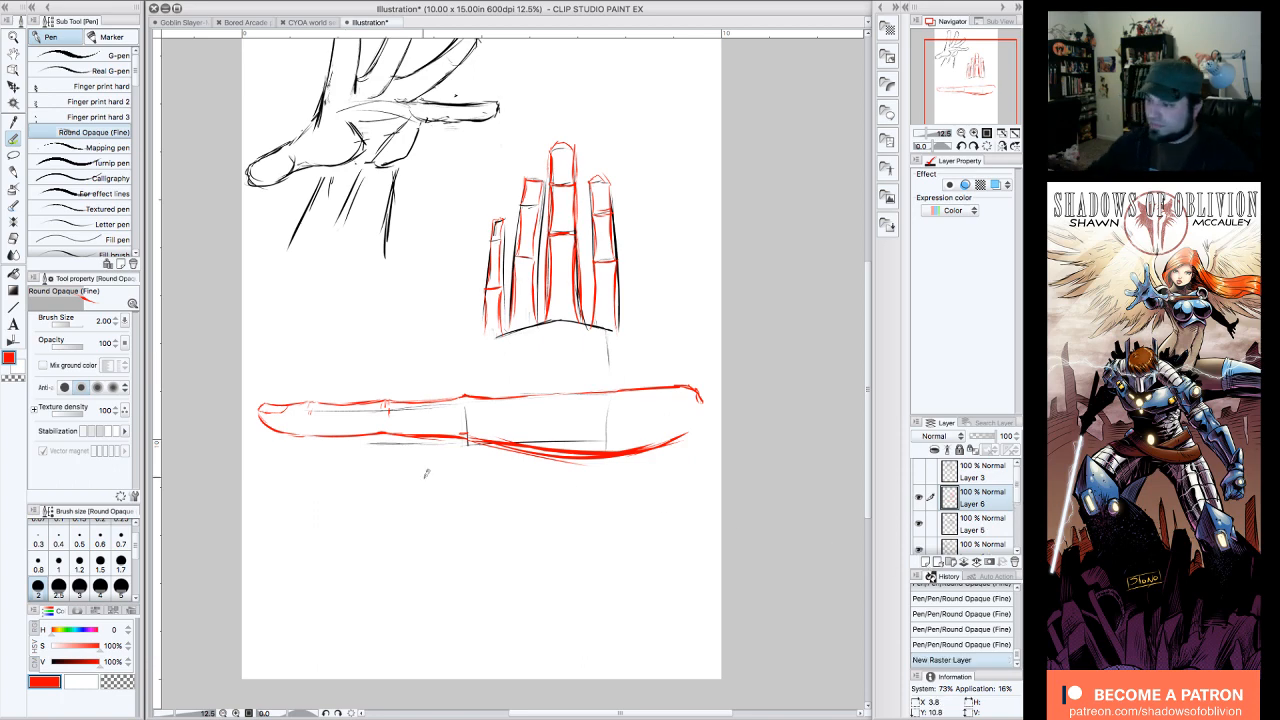
{"action": "left_click", "coordinate": [77, 630]}
{"action": "left_click_drag", "start_coordinate": [77, 633], "coordinate": [80, 632]}
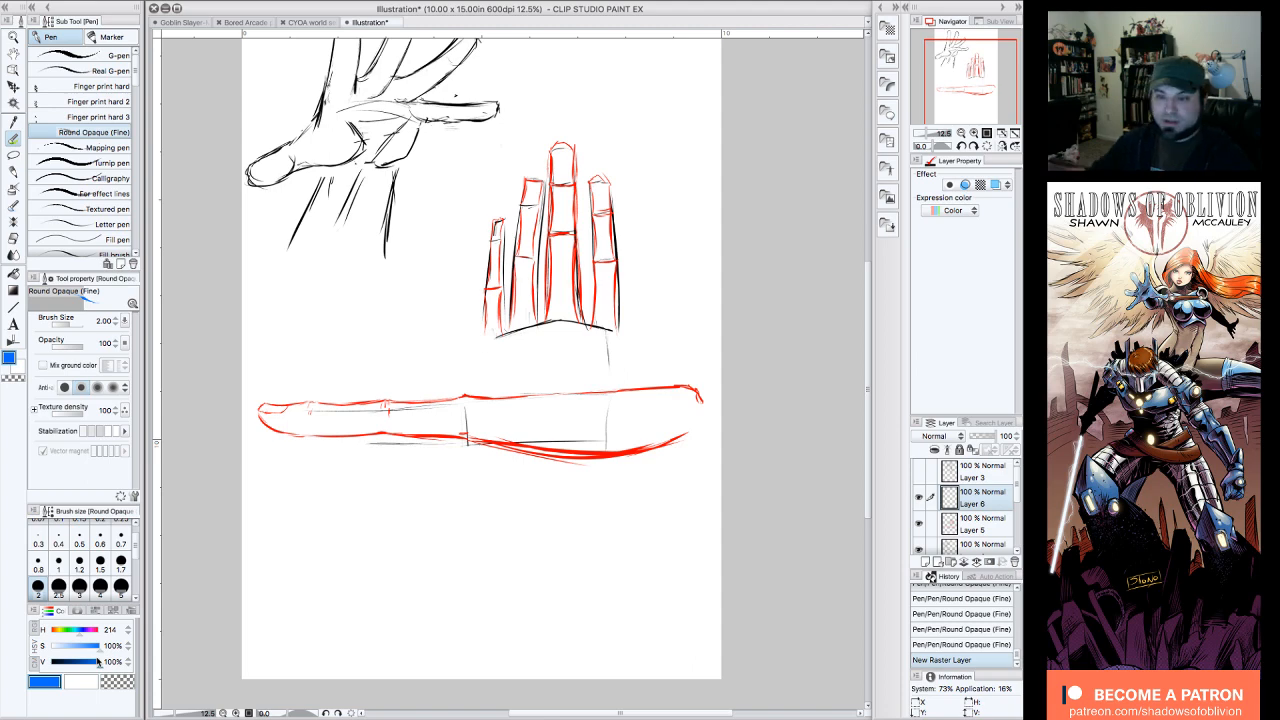
{"action": "left_click_drag", "start_coordinate": [973, 83], "coordinate": [963, 71]}
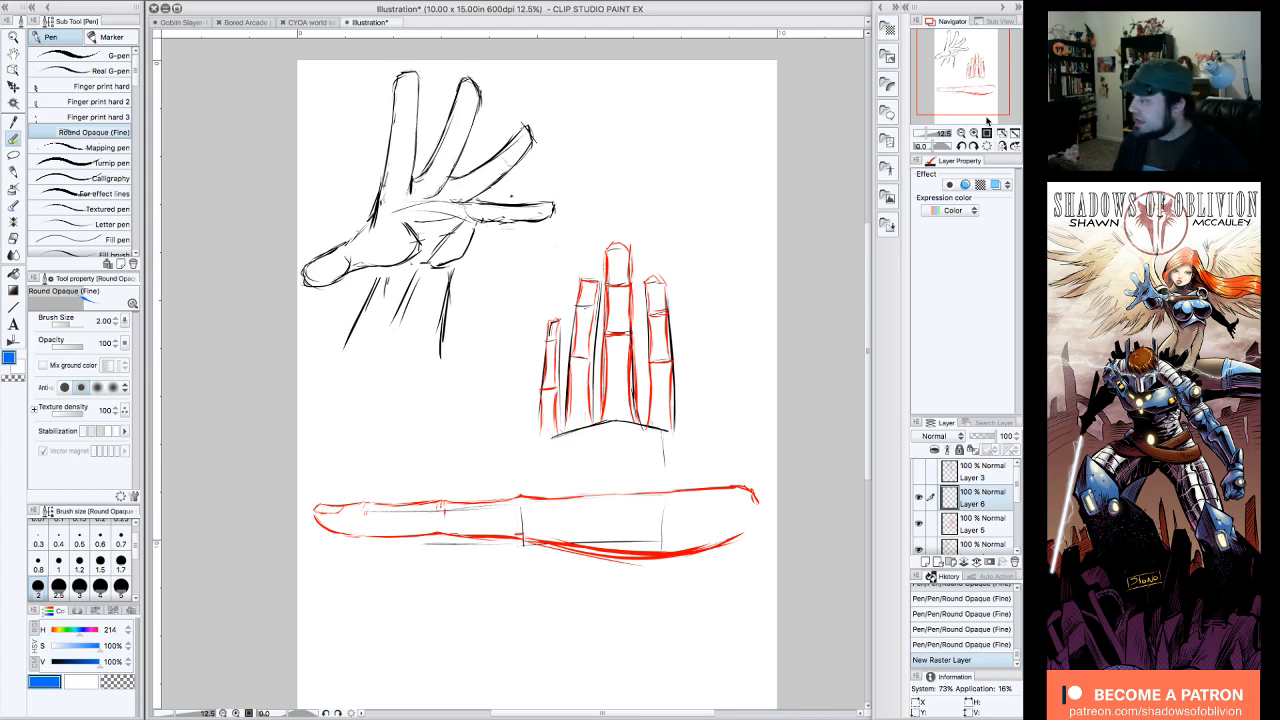
{"action": "left_click_drag", "start_coordinate": [971, 63], "coordinate": [990, 63]}
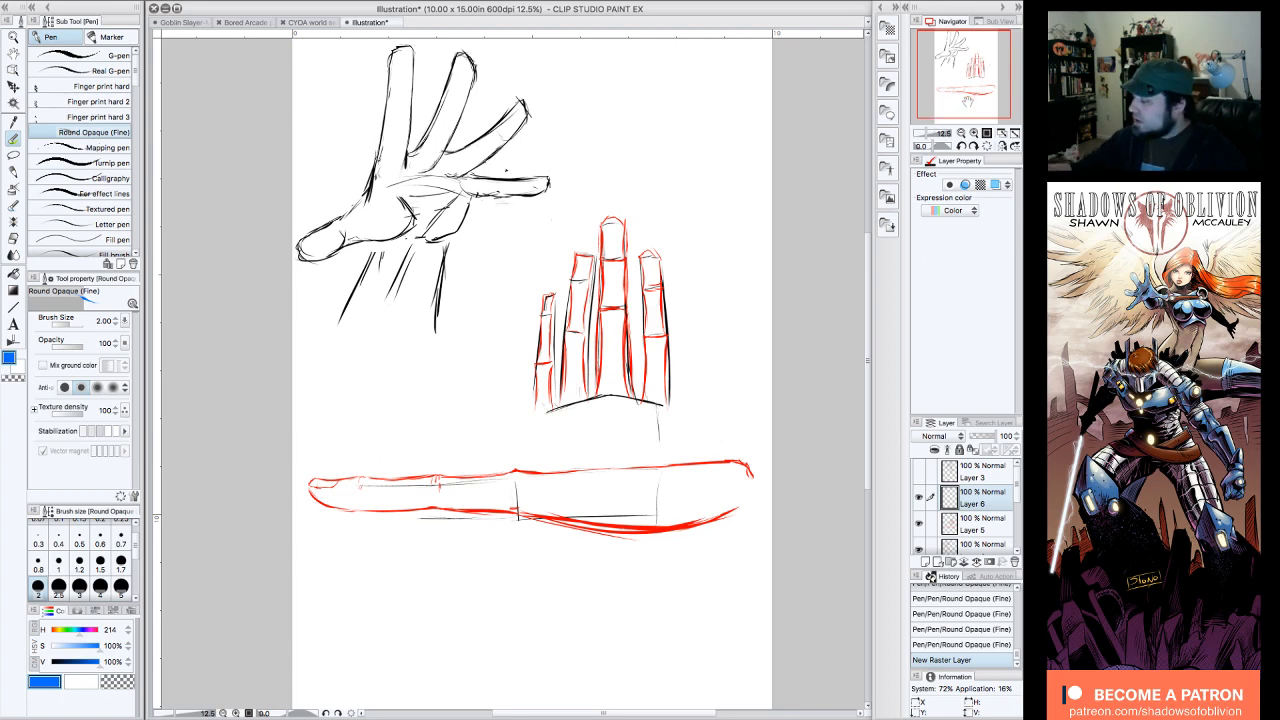
{"action": "left_click_drag", "start_coordinate": [965, 101], "coordinate": [970, 105]}
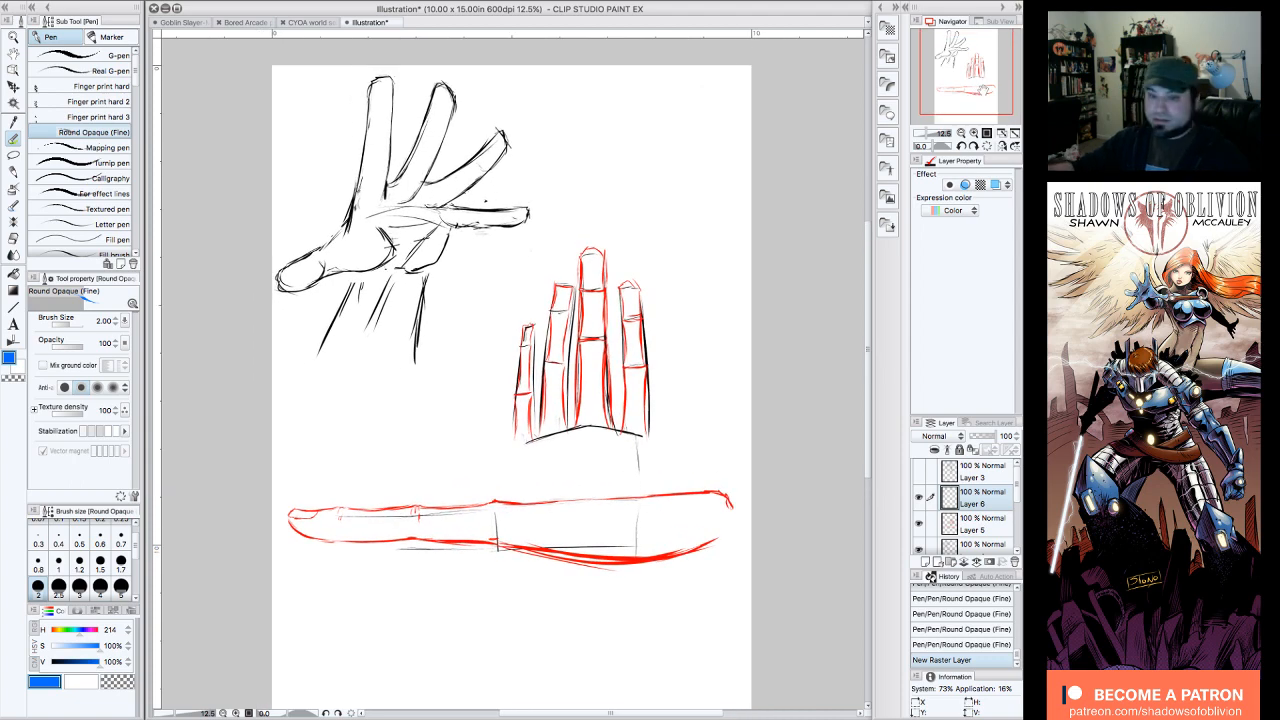
{"action": "left_click", "coordinate": [489, 194]}
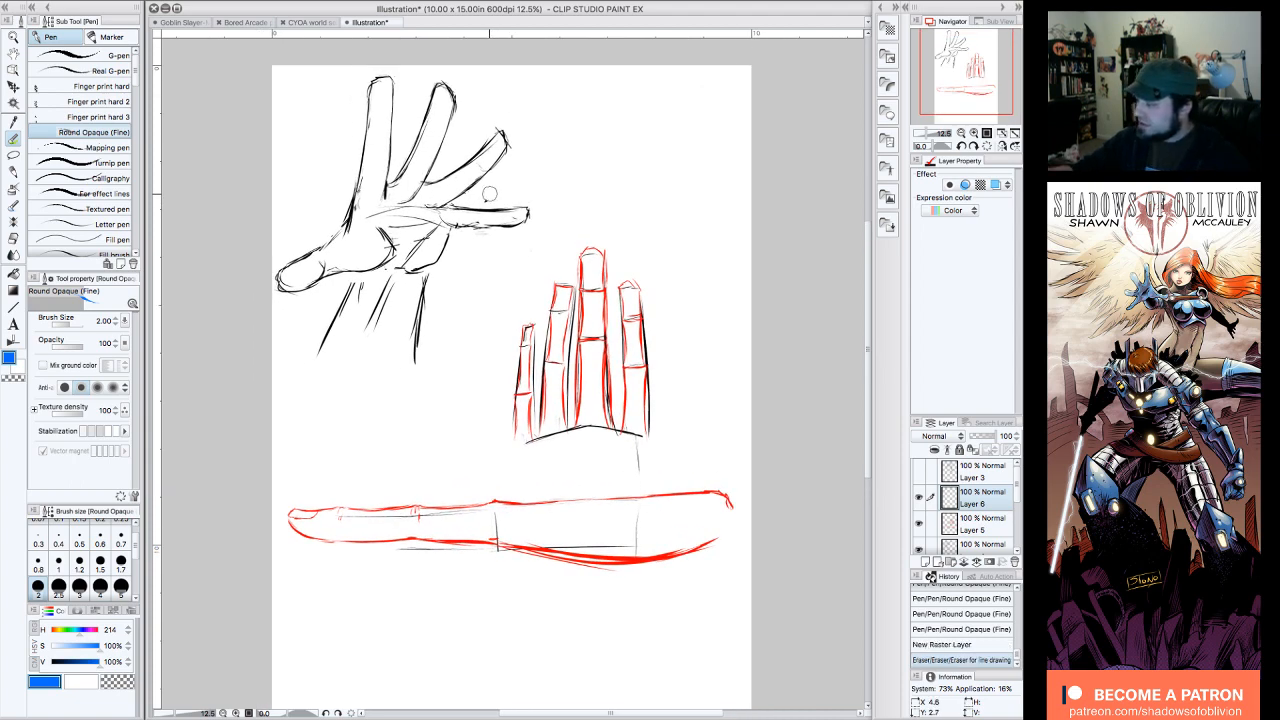
{"action": "left_click_drag", "start_coordinate": [968, 78], "coordinate": [968, 88]}
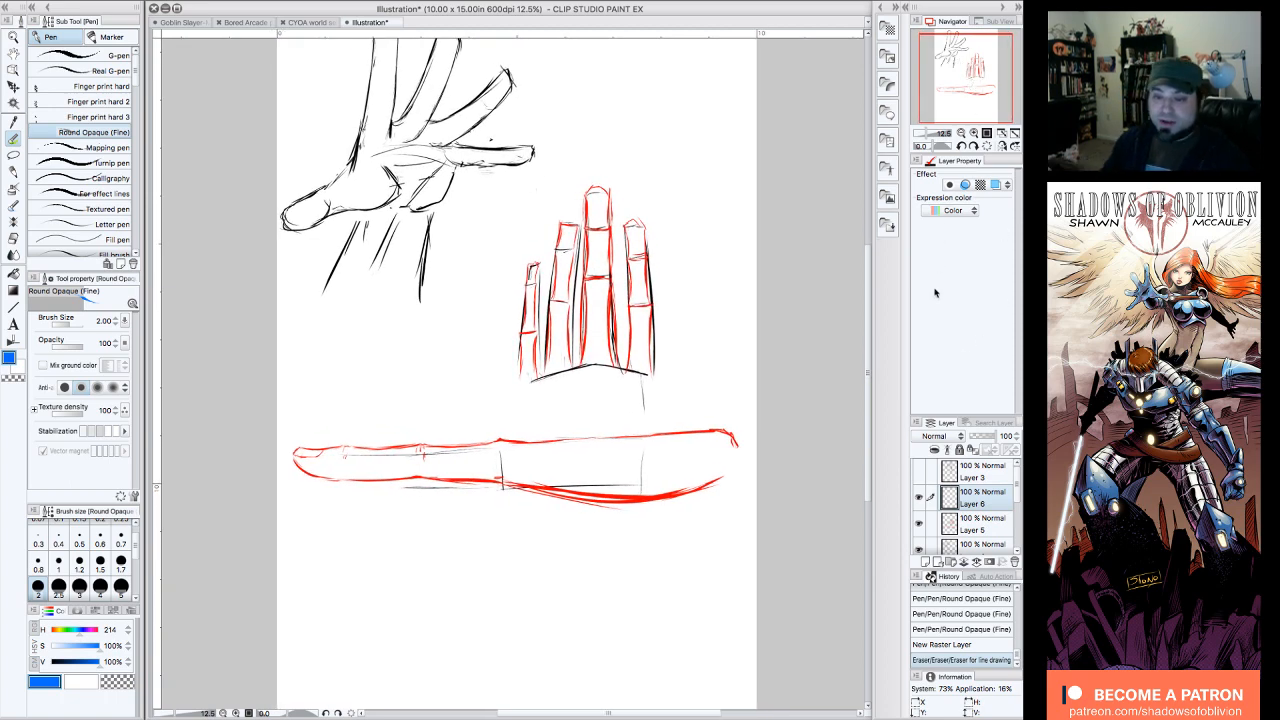
{"action": "left_click_drag", "start_coordinate": [969, 88], "coordinate": [967, 78]}
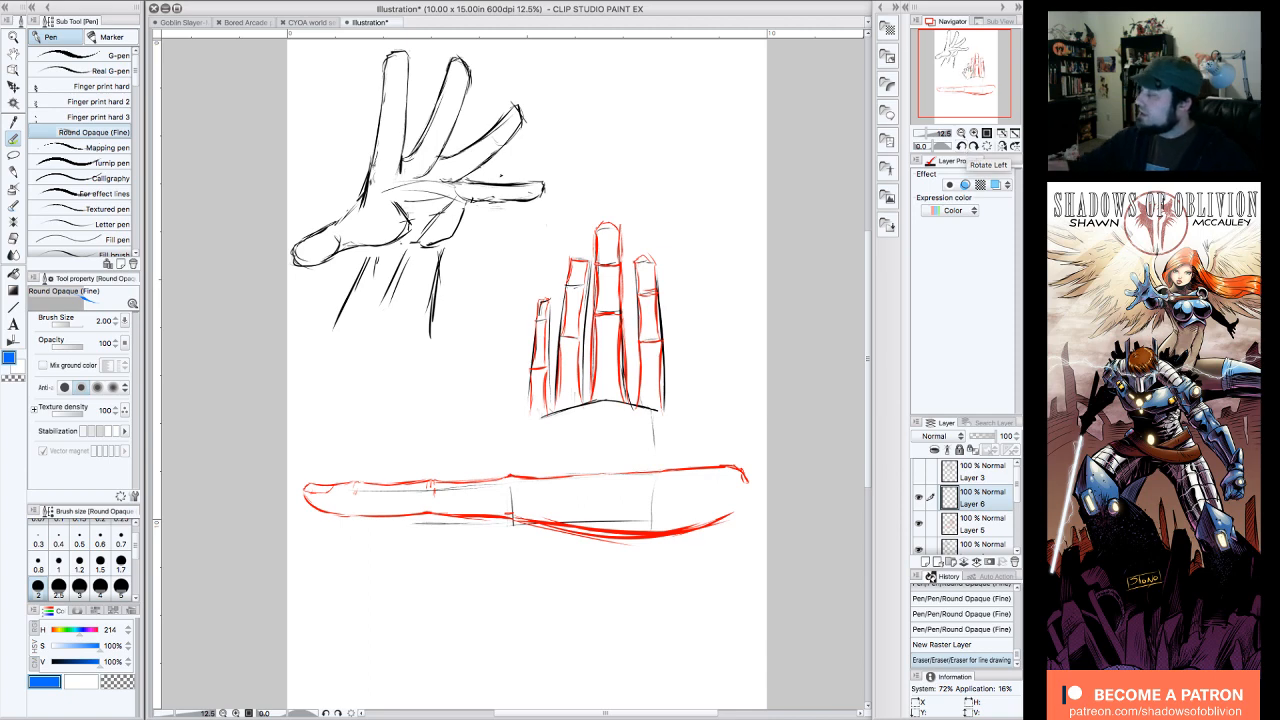
Step: Mark the side-view finger's joints and knuckle with small blue strokes, adding a faint guide stroke below the knuckle
{"action": "left_click_drag", "start_coordinate": [966, 70], "coordinate": [966, 88]}
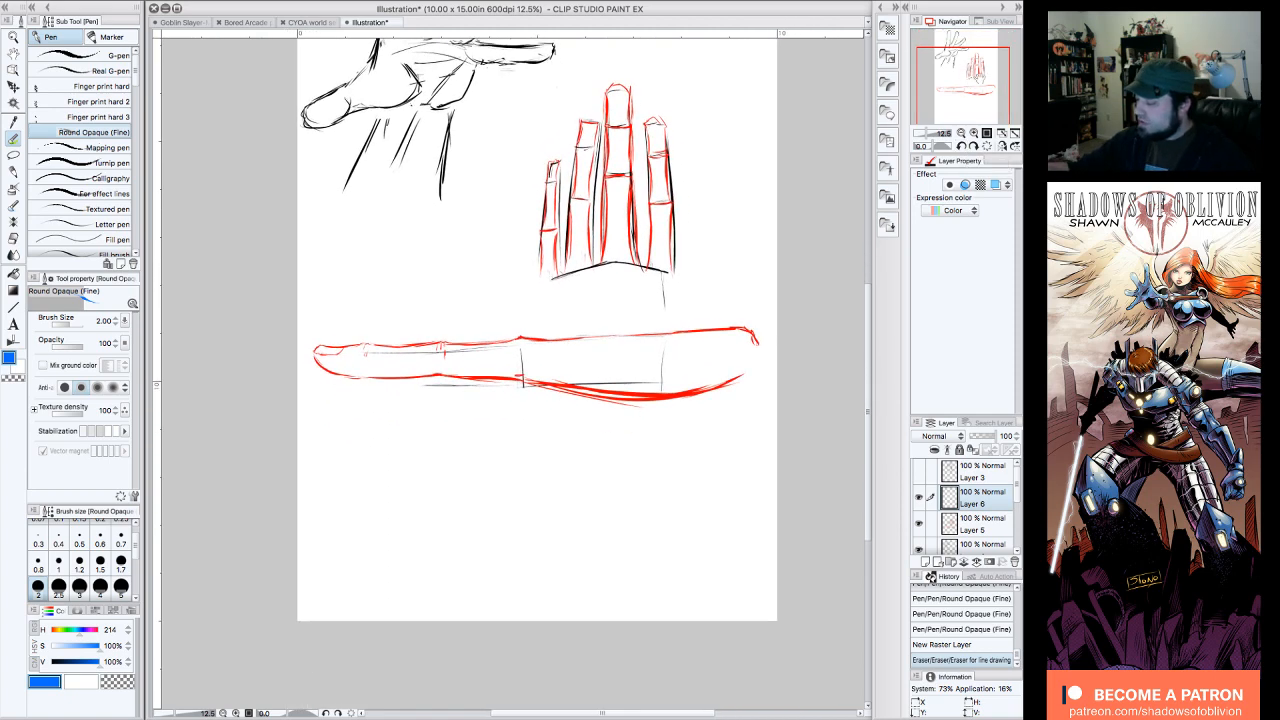
{"action": "left_click", "coordinate": [374, 340]}
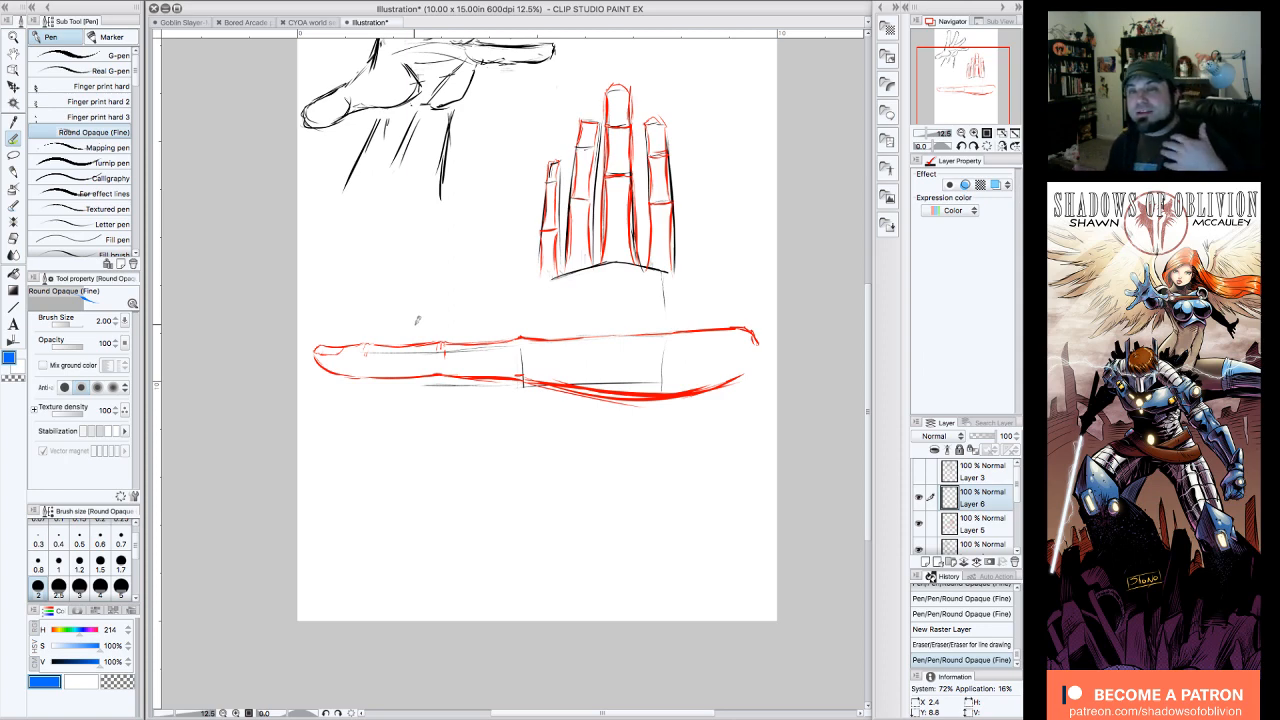
{"action": "left_click", "coordinate": [516, 340]}
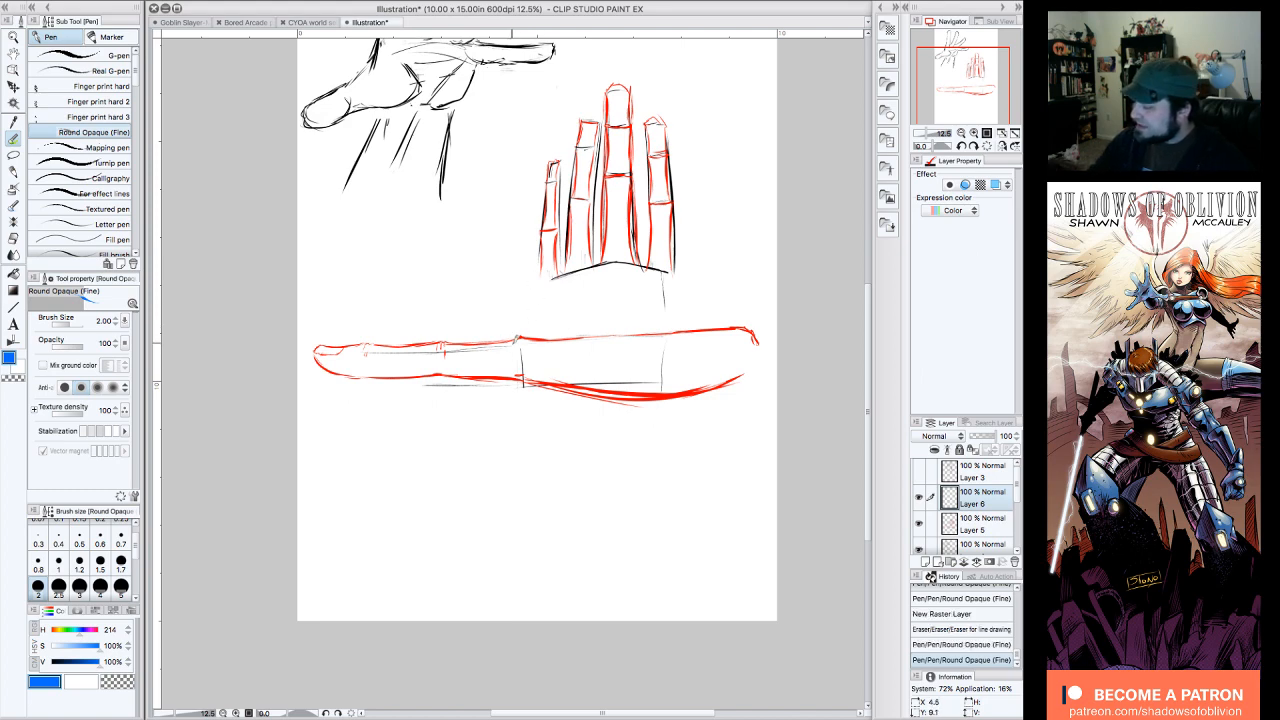
{"action": "left_click", "coordinate": [521, 334]}
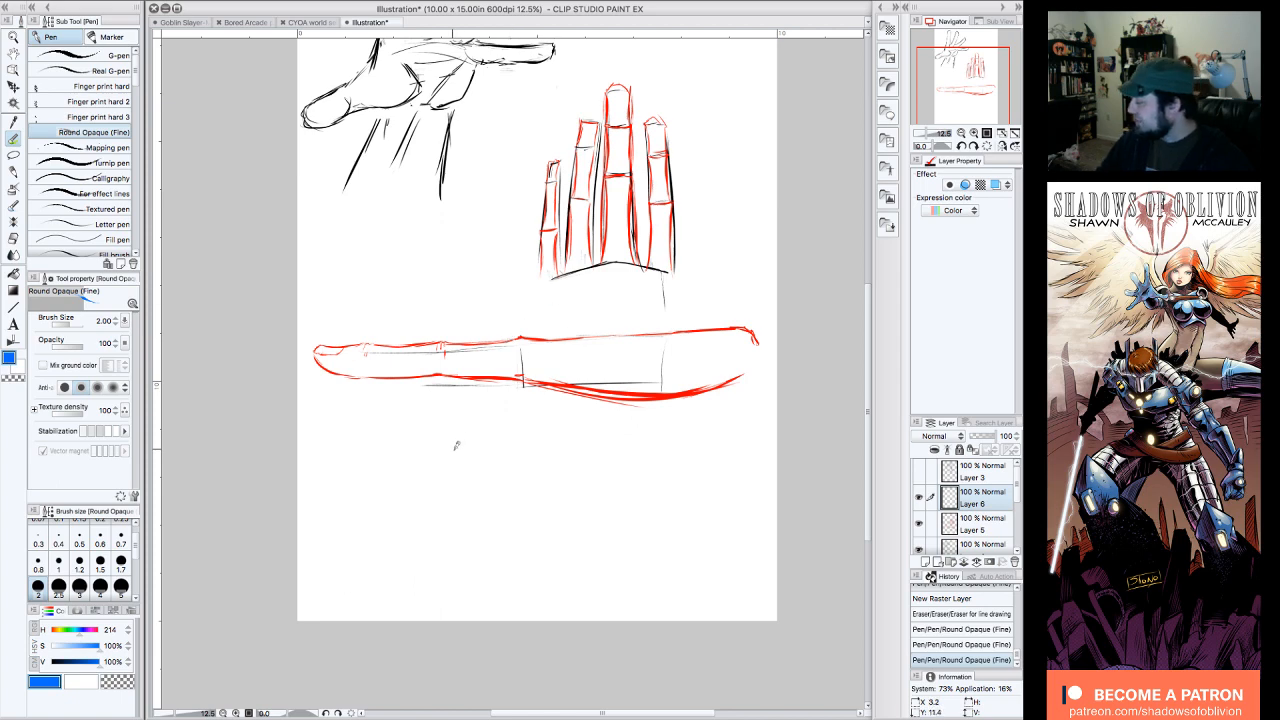
{"action": "left_click", "coordinate": [520, 336]}
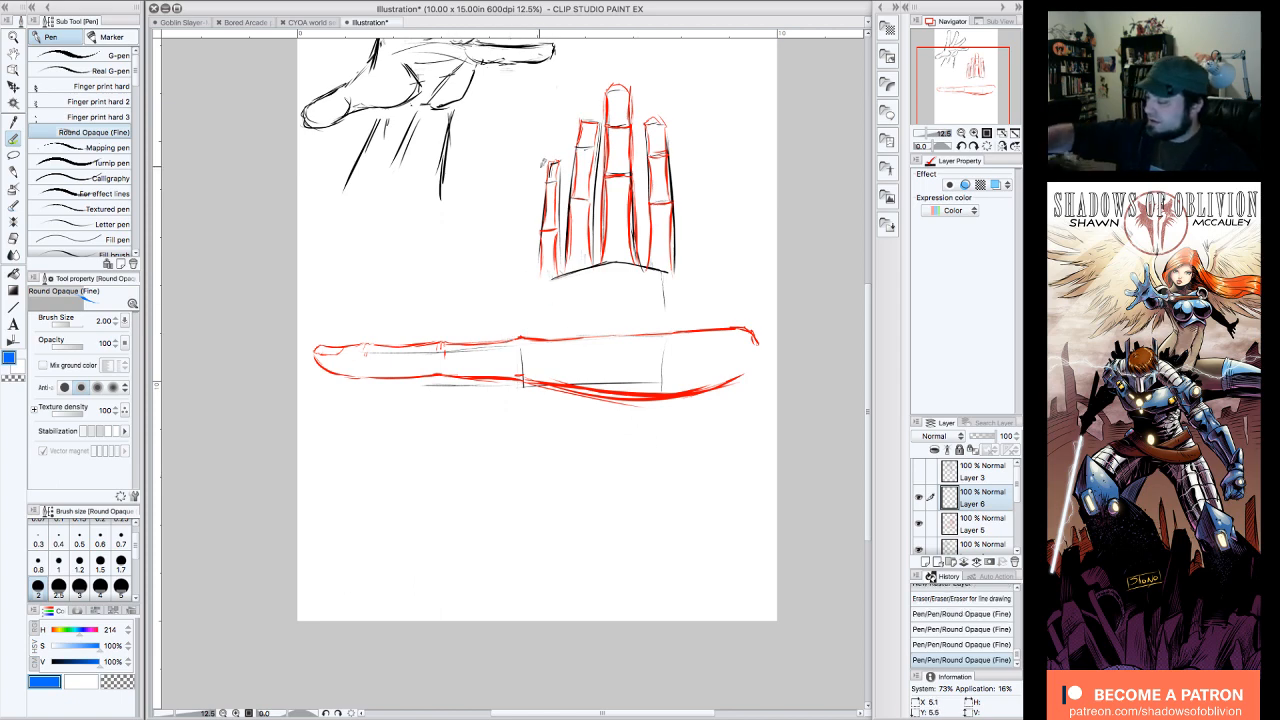
{"action": "left_click", "coordinate": [524, 434]}
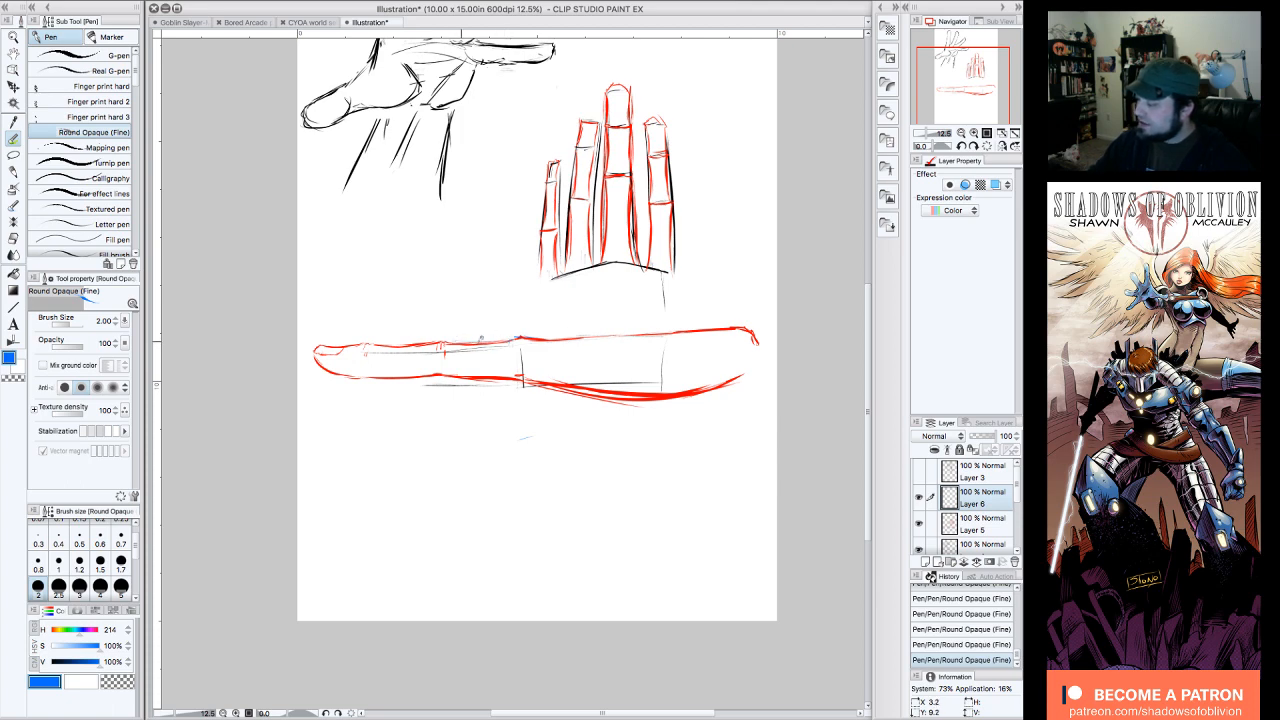
Step: Draw the bent finger's first segment in blue hanging down from the knuckle, with a rounded outer corner and a reworked curved inner edge
{"action": "mouse_move", "coordinate": [452, 339]}
{"action": "left_mouse_down"}
{"action": "mouse_move", "coordinate": [504, 341]}
{"action": "mouse_move", "coordinate": [472, 378]}
{"action": "mouse_move", "coordinate": [497, 355]}
{"action": "mouse_move", "coordinate": [510, 370]}
{"action": "mouse_move", "coordinate": [533, 437]}
{"action": "left_mouse_up"}
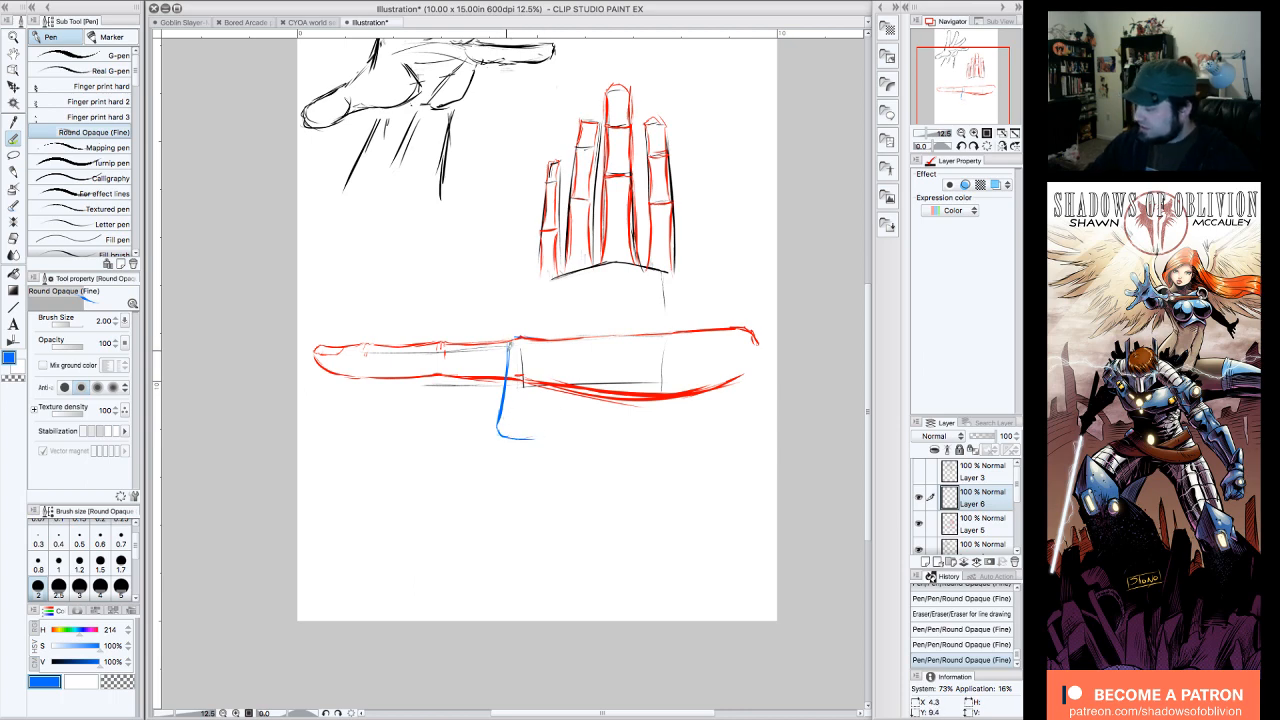
{"action": "left_click_drag", "start_coordinate": [507, 349], "coordinate": [509, 341]}
{"action": "mouse_move", "coordinate": [545, 388]}
{"action": "left_mouse_down"}
{"action": "mouse_move", "coordinate": [528, 419]}
{"action": "mouse_move", "coordinate": [540, 374]}
{"action": "mouse_move", "coordinate": [527, 356]}
{"action": "mouse_move", "coordinate": [527, 420]}
{"action": "left_mouse_up"}
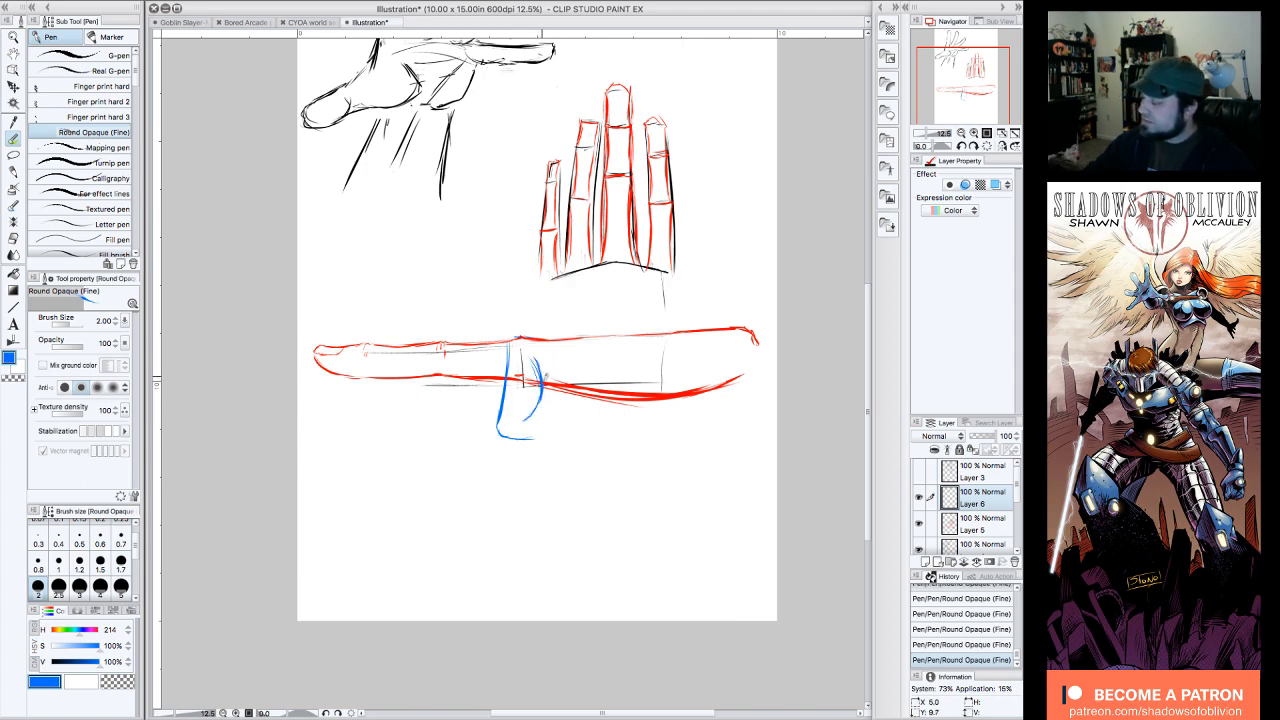
{"action": "left_click_drag", "start_coordinate": [536, 416], "coordinate": [529, 419]}
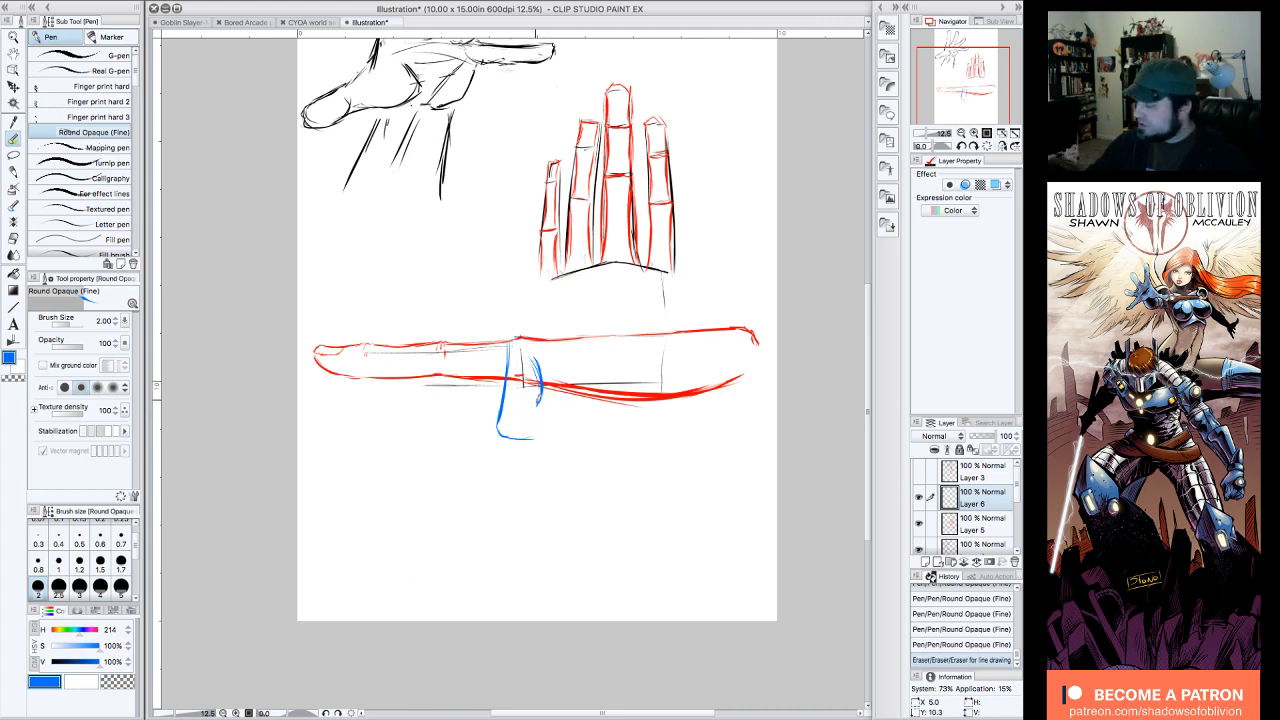
{"action": "left_click_drag", "start_coordinate": [544, 364], "coordinate": [534, 412]}
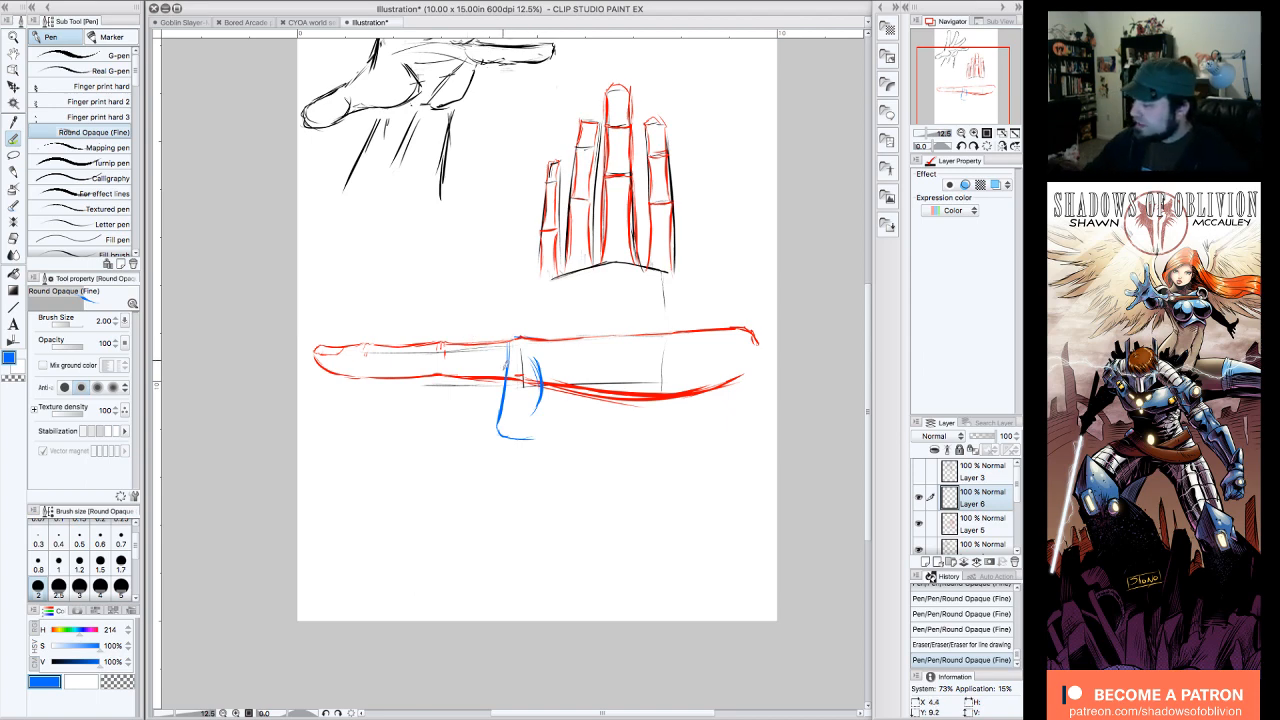
{"action": "left_click_drag", "start_coordinate": [505, 358], "coordinate": [503, 384]}
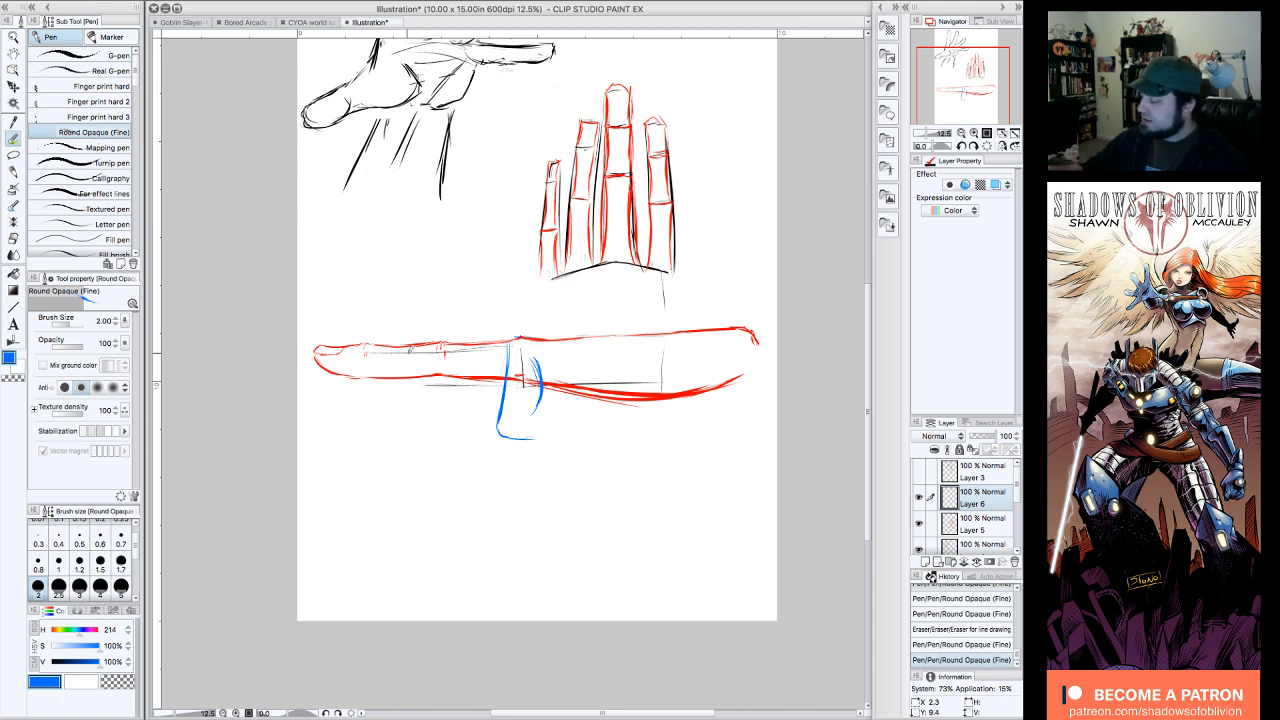
Step: Extend the bent finger's middle segment back toward the palm with a reworked blue lower edge, turning upward at its far end
{"action": "left_click", "coordinate": [591, 436]}
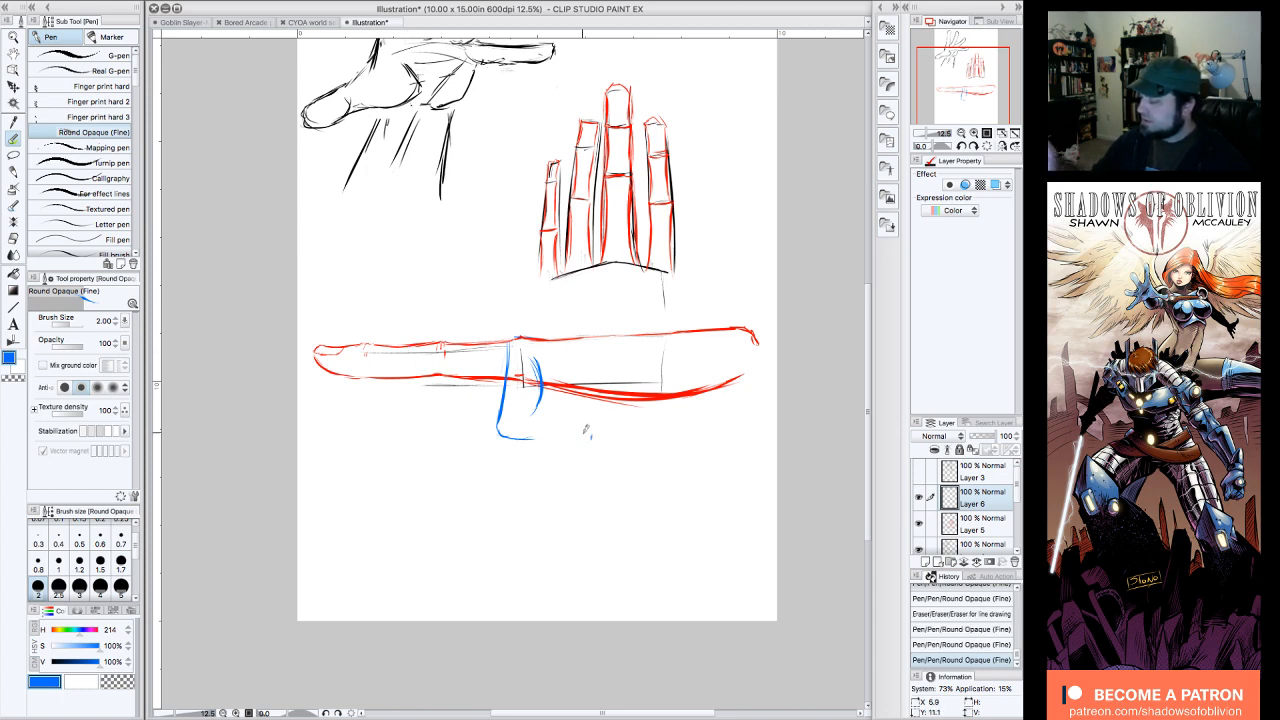
{"action": "left_click_drag", "start_coordinate": [512, 437], "coordinate": [587, 437]}
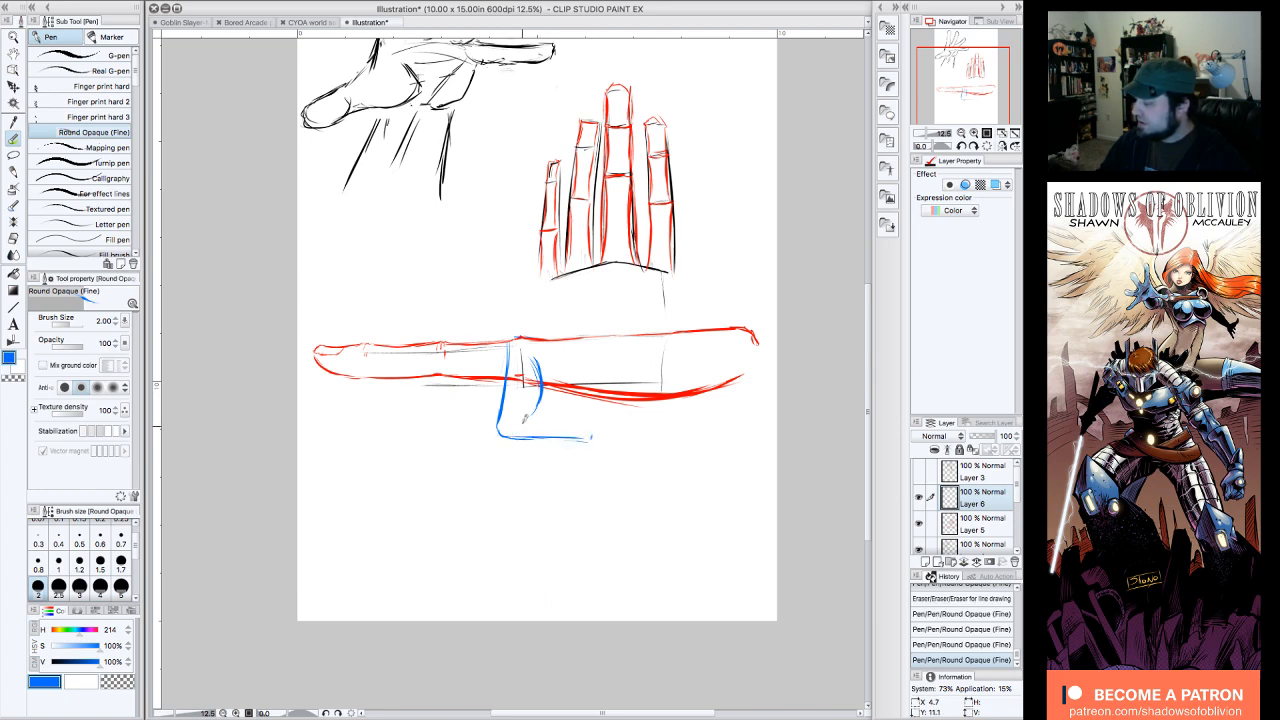
{"action": "left_click", "coordinate": [435, 339]}
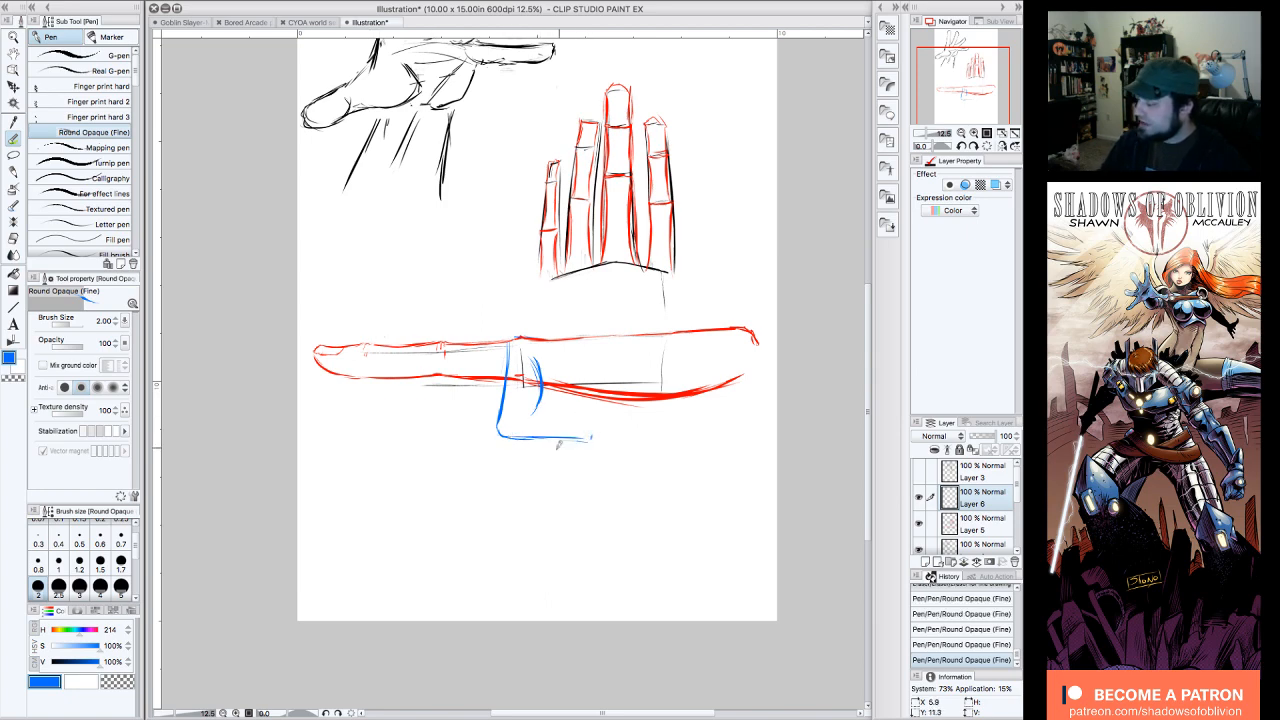
{"action": "left_click_drag", "start_coordinate": [513, 437], "coordinate": [588, 435]}
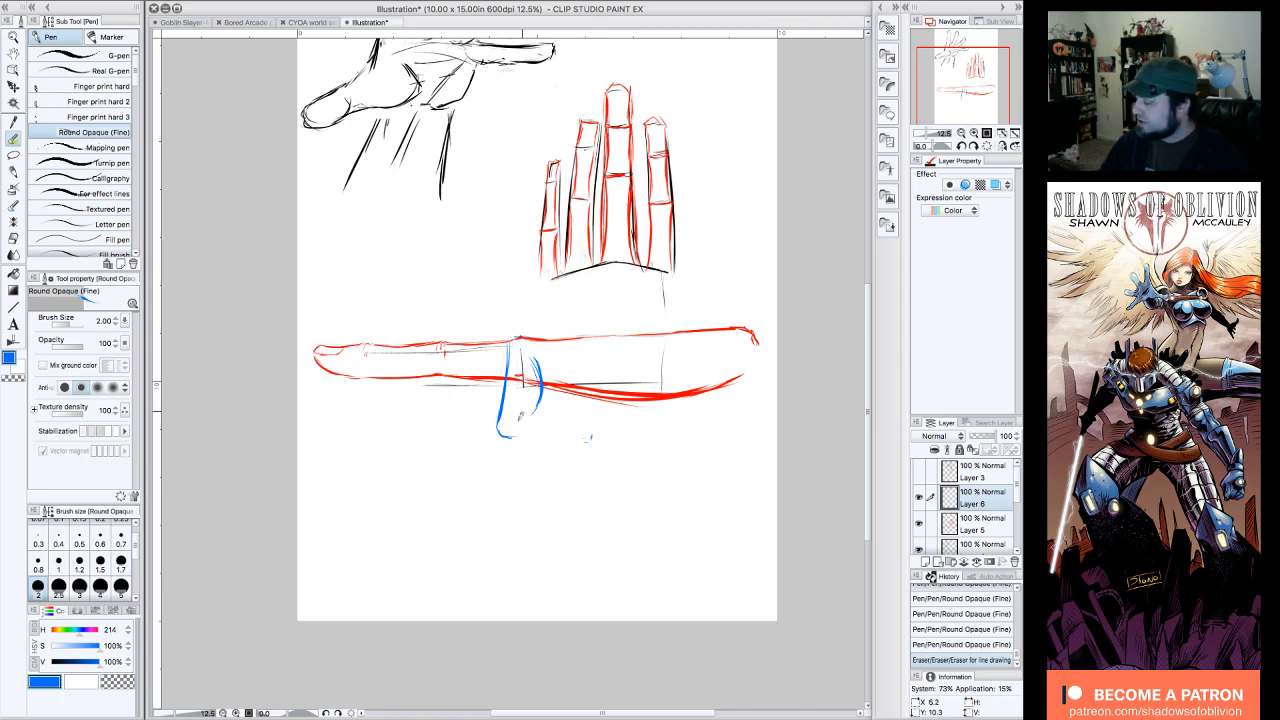
{"action": "left_click_drag", "start_coordinate": [508, 437], "coordinate": [585, 437]}
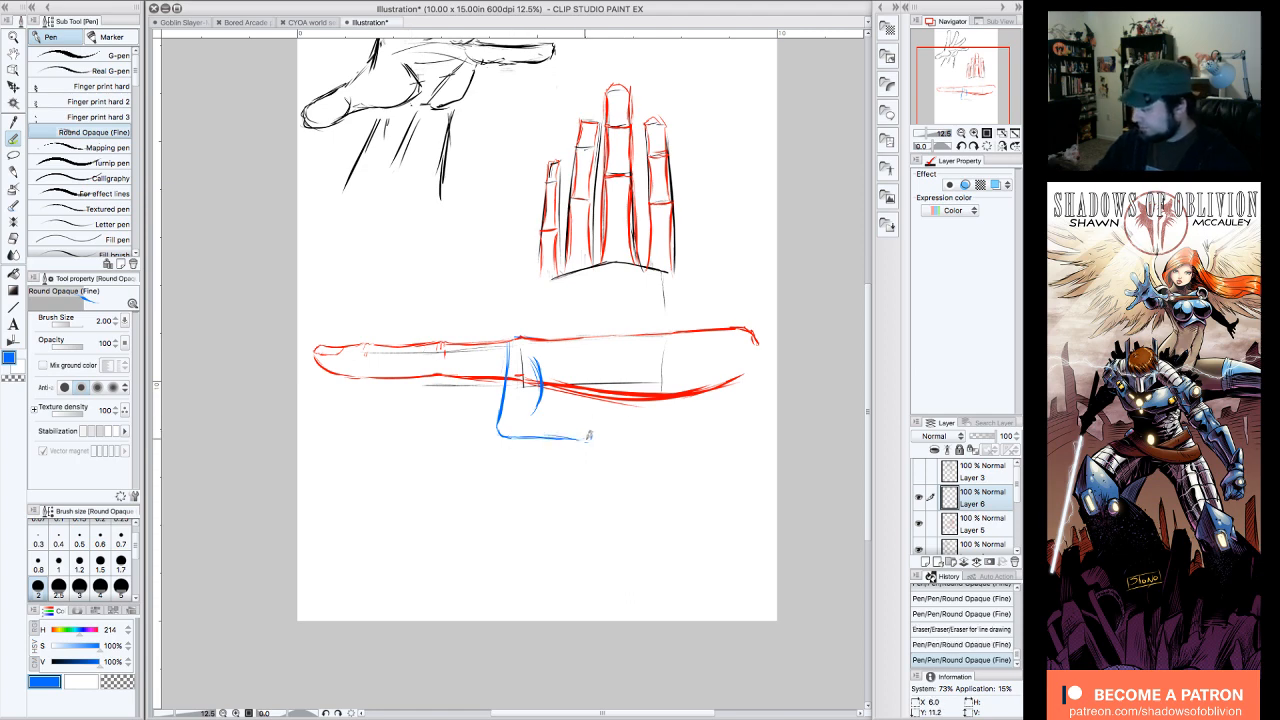
{"action": "left_click_drag", "start_coordinate": [586, 431], "coordinate": [592, 436]}
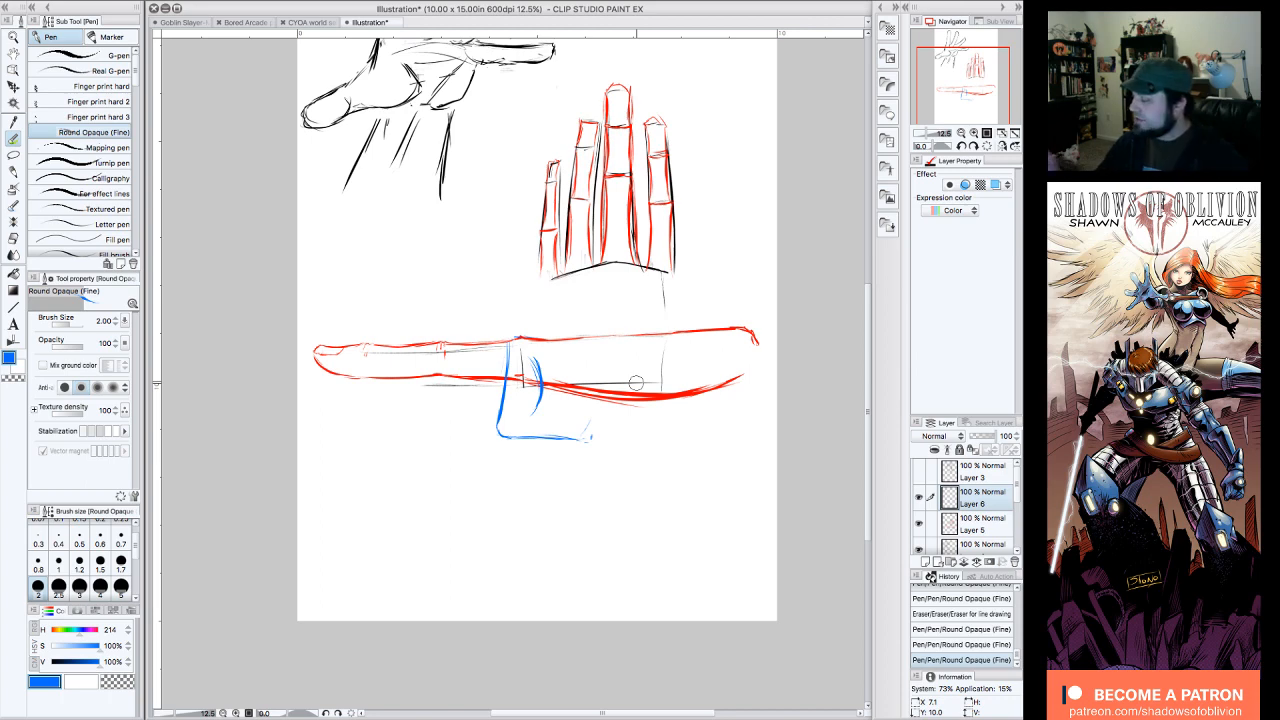
{"action": "left_click_drag", "start_coordinate": [585, 436], "coordinate": [594, 411]}
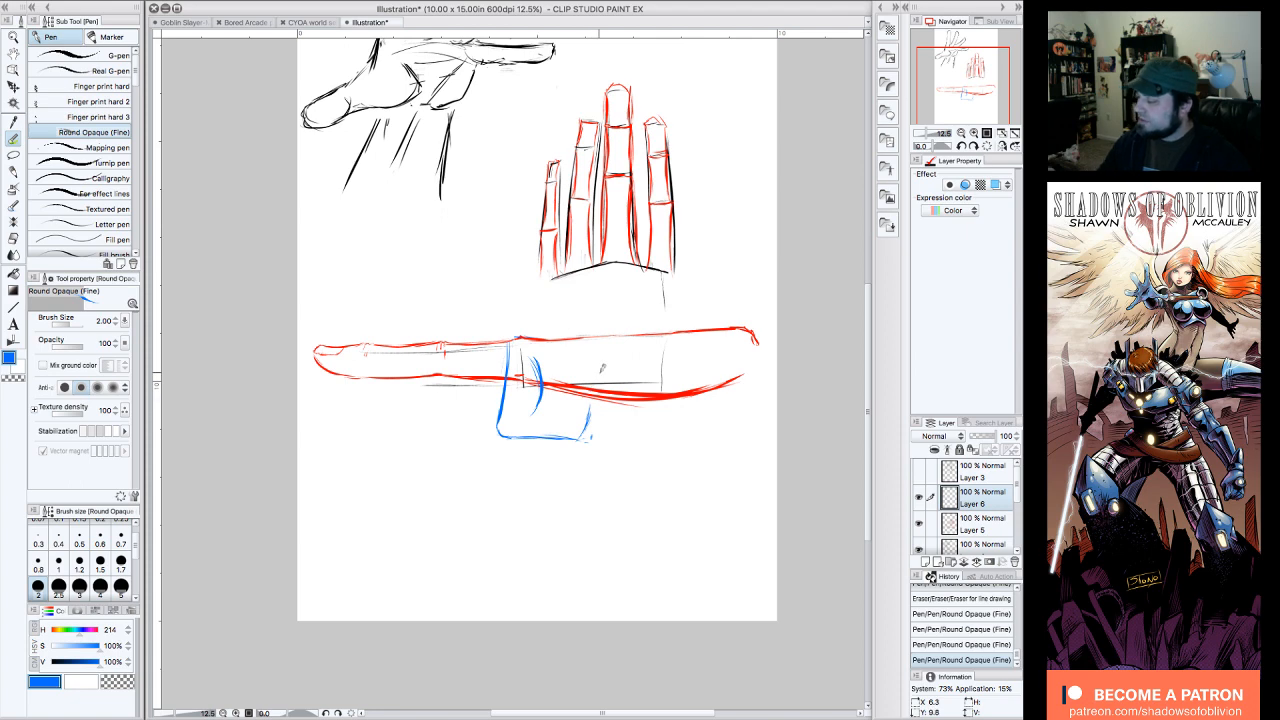
Step: Draw the middle segment's inner edge and the fingertip segment angled up to the palm in blue, with pad curves under the straight finger
{"action": "left_click_drag", "start_coordinate": [543, 404], "coordinate": [538, 408]}
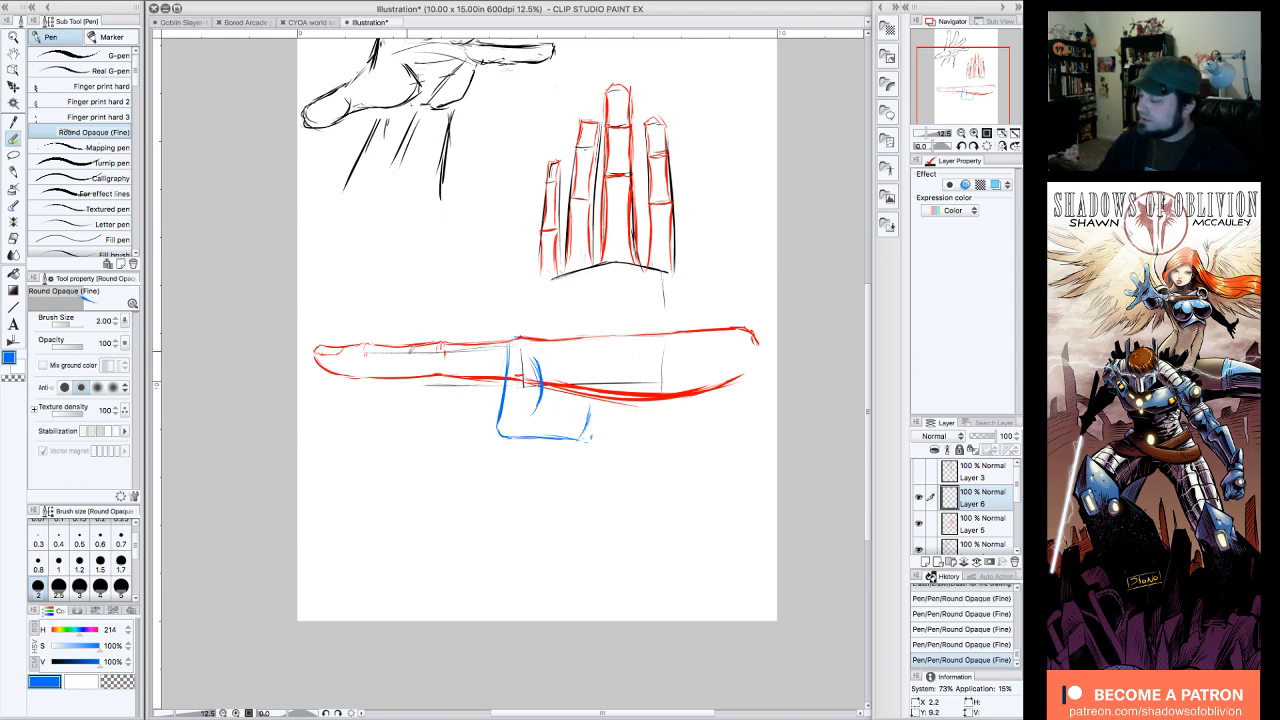
{"action": "mouse_move", "coordinate": [430, 373]}
{"action": "left_mouse_down"}
{"action": "mouse_move", "coordinate": [382, 379]}
{"action": "mouse_move", "coordinate": [420, 381]}
{"action": "left_mouse_up"}
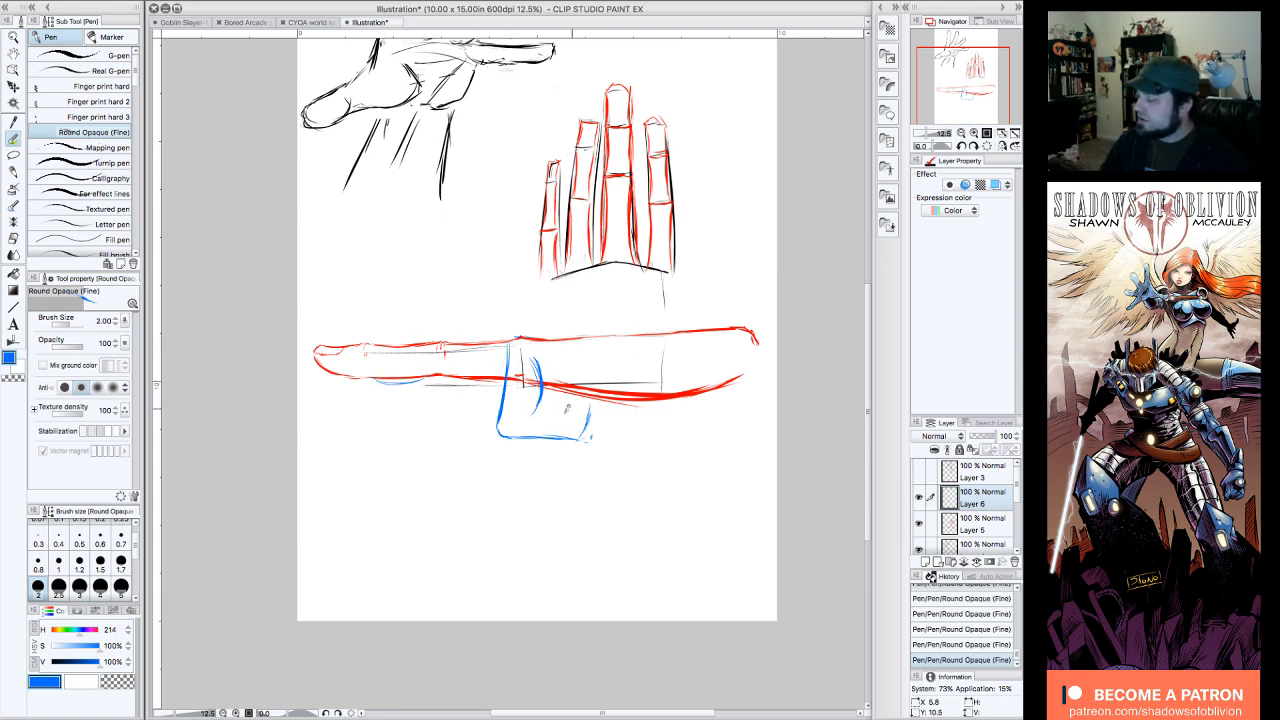
{"action": "mouse_move", "coordinate": [566, 408]}
{"action": "left_mouse_down"}
{"action": "mouse_move", "coordinate": [534, 410]}
{"action": "mouse_move", "coordinate": [571, 410]}
{"action": "left_mouse_up"}
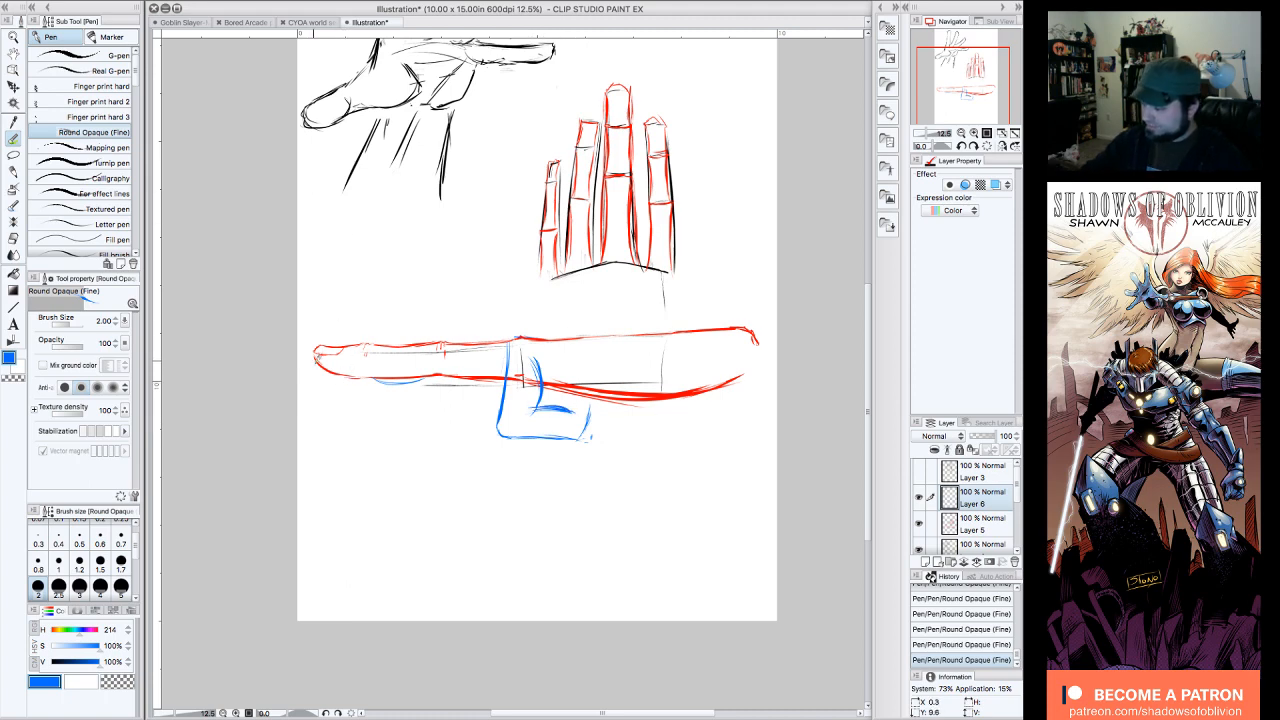
{"action": "left_click_drag", "start_coordinate": [315, 366], "coordinate": [352, 383]}
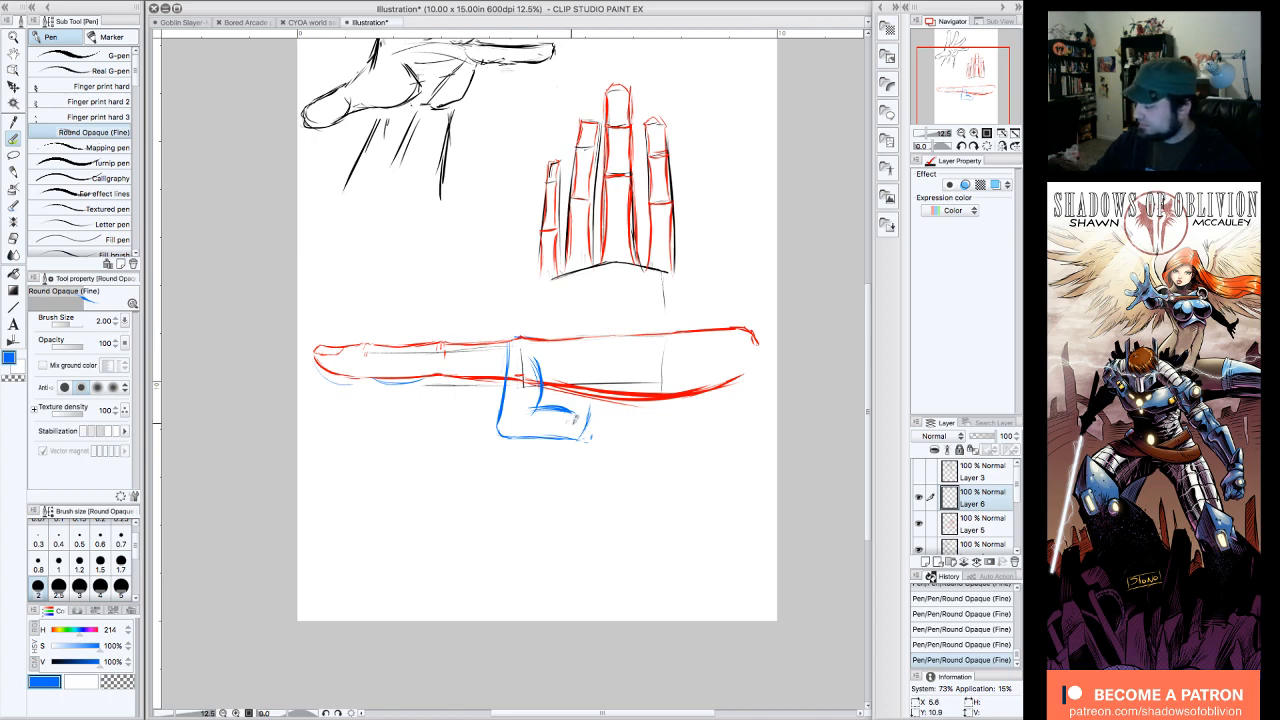
{"action": "mouse_move", "coordinate": [570, 416]}
{"action": "left_mouse_down"}
{"action": "mouse_move", "coordinate": [593, 393]}
{"action": "mouse_move", "coordinate": [586, 440]}
{"action": "mouse_move", "coordinate": [592, 395]}
{"action": "mouse_move", "coordinate": [566, 424]}
{"action": "mouse_move", "coordinate": [573, 411]}
{"action": "left_mouse_up"}
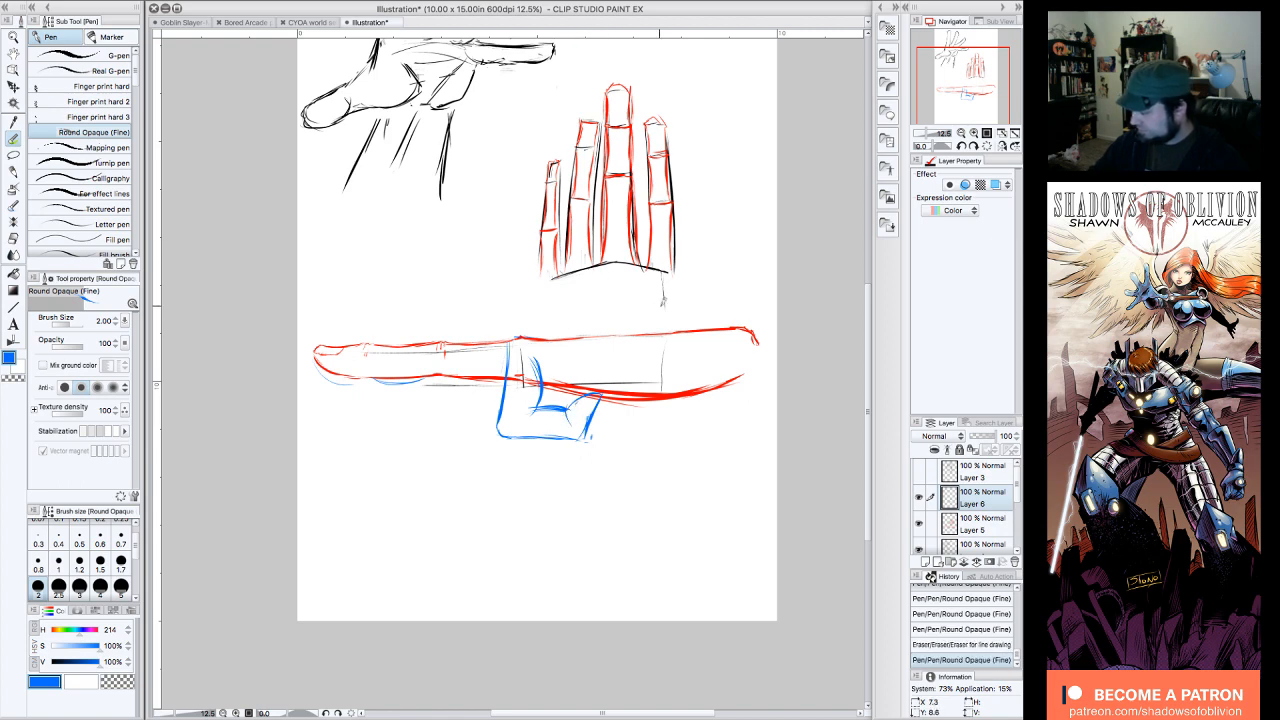
Step: Rework the first segment's inner edge in blue down to the bend and reinforce its outer line at the knuckle
{"action": "left_click_drag", "start_coordinate": [540, 368], "coordinate": [534, 409]}
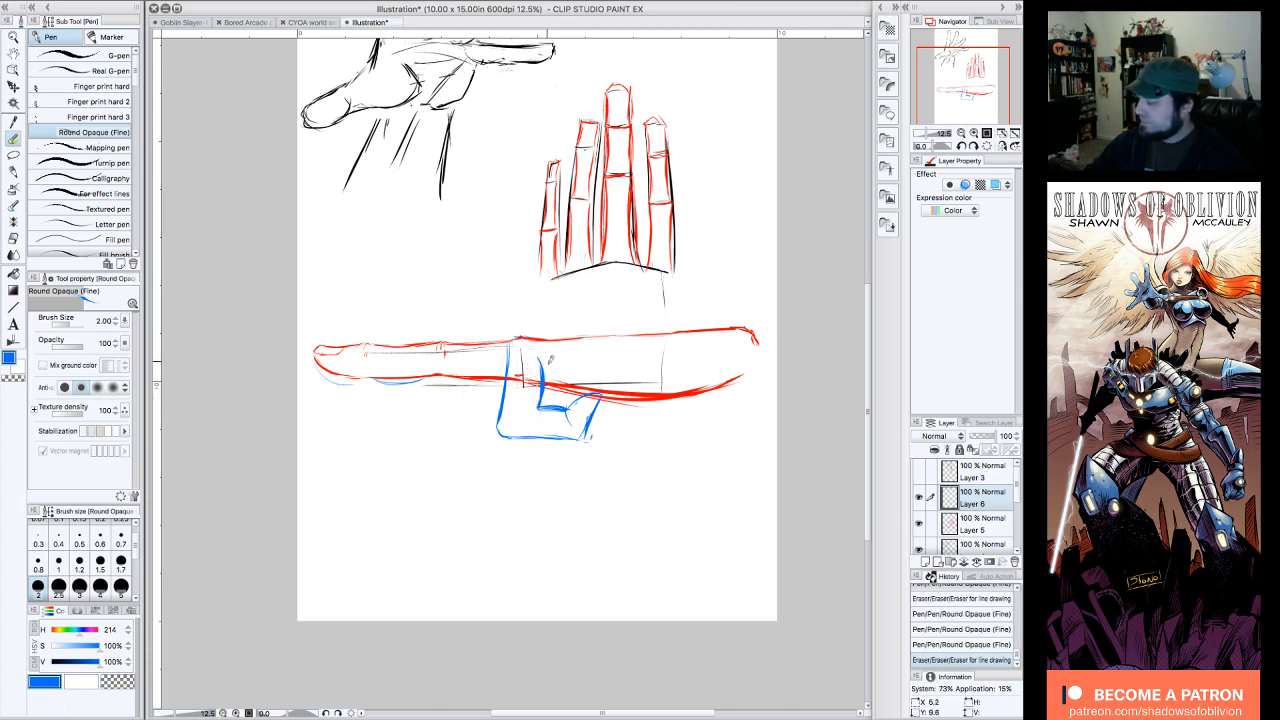
{"action": "mouse_move", "coordinate": [543, 357]}
{"action": "left_mouse_down"}
{"action": "mouse_move", "coordinate": [512, 362]}
{"action": "mouse_move", "coordinate": [529, 416]}
{"action": "left_mouse_up"}
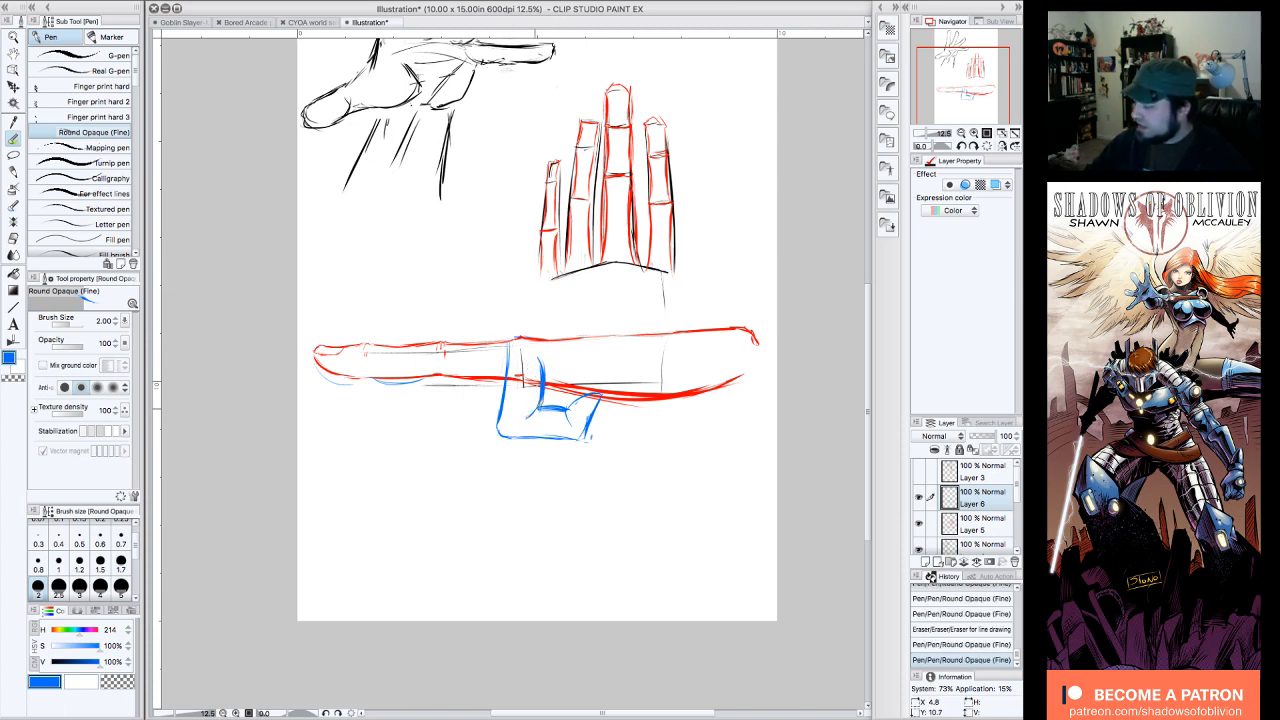
{"action": "mouse_move", "coordinate": [506, 342]}
{"action": "left_mouse_down"}
{"action": "mouse_move", "coordinate": [497, 428]}
{"action": "mouse_move", "coordinate": [544, 350]}
{"action": "left_mouse_up"}
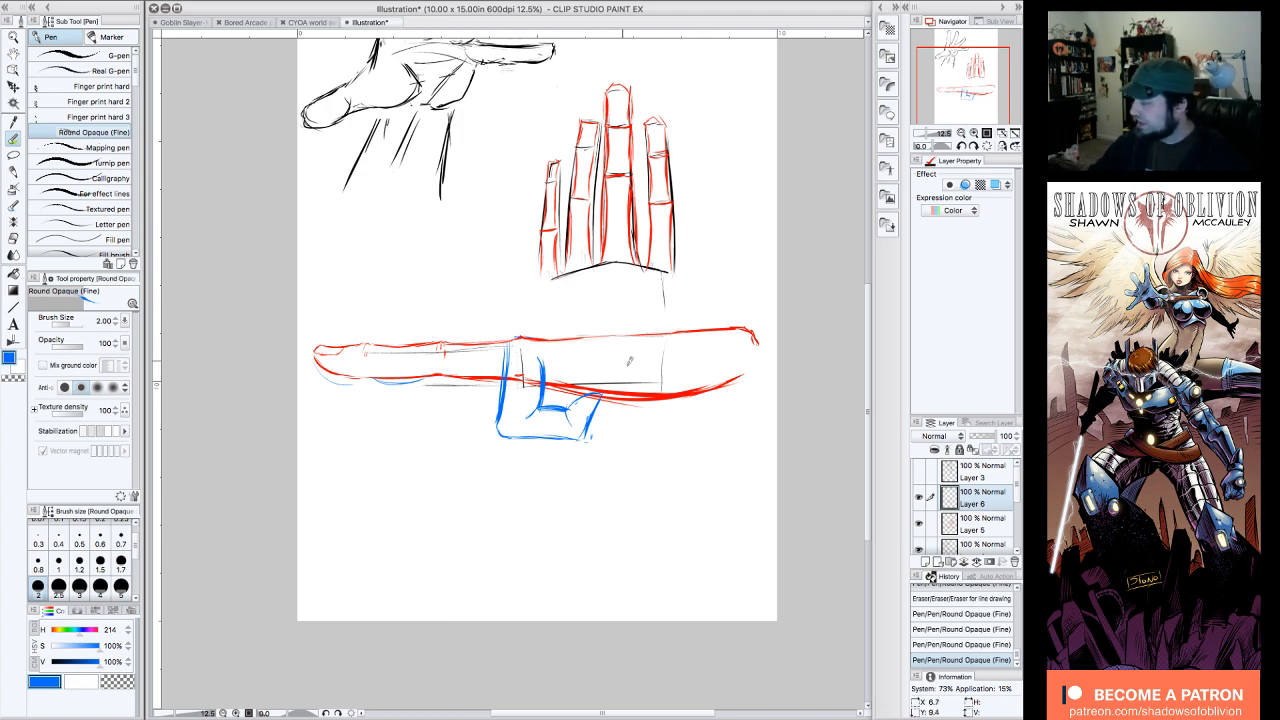
Step: Hide the red Layer 5 to isolate the blue bent finger, then hide blue Layer 6 and show Layer 5 again
{"action": "left_click_drag", "start_coordinate": [965, 83], "coordinate": [970, 81]}
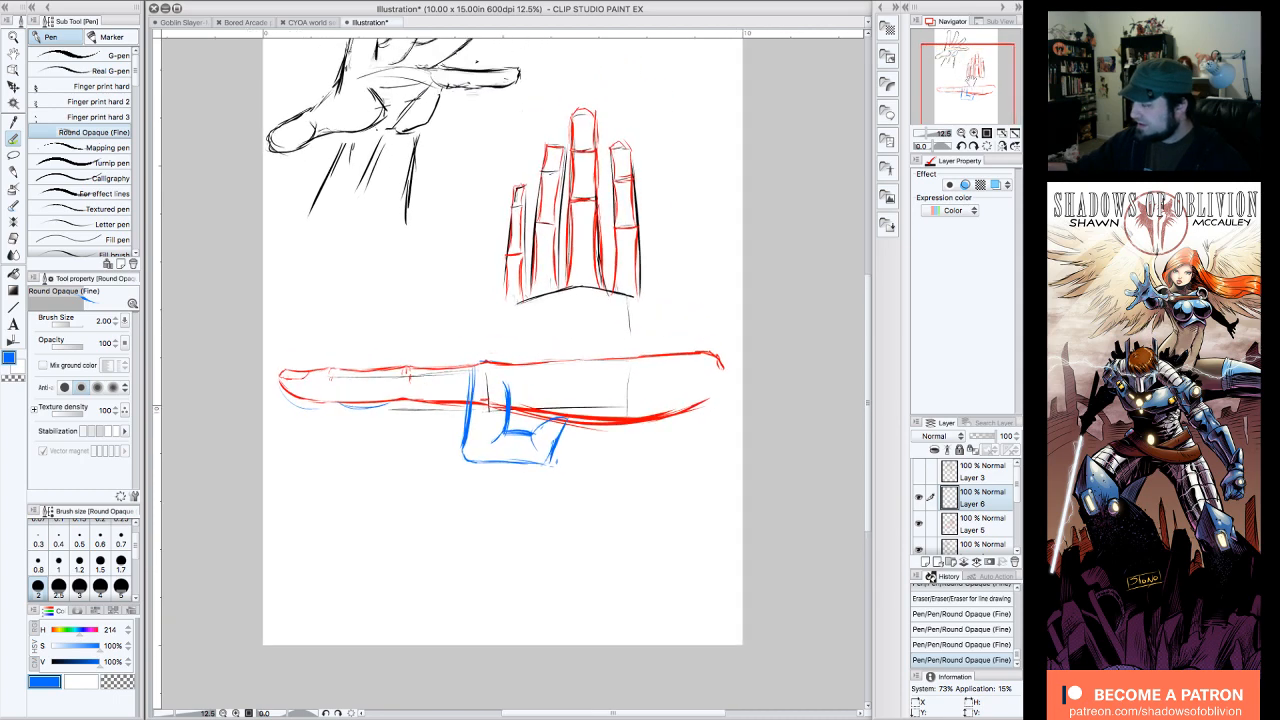
{"action": "left_click", "coordinate": [970, 87]}
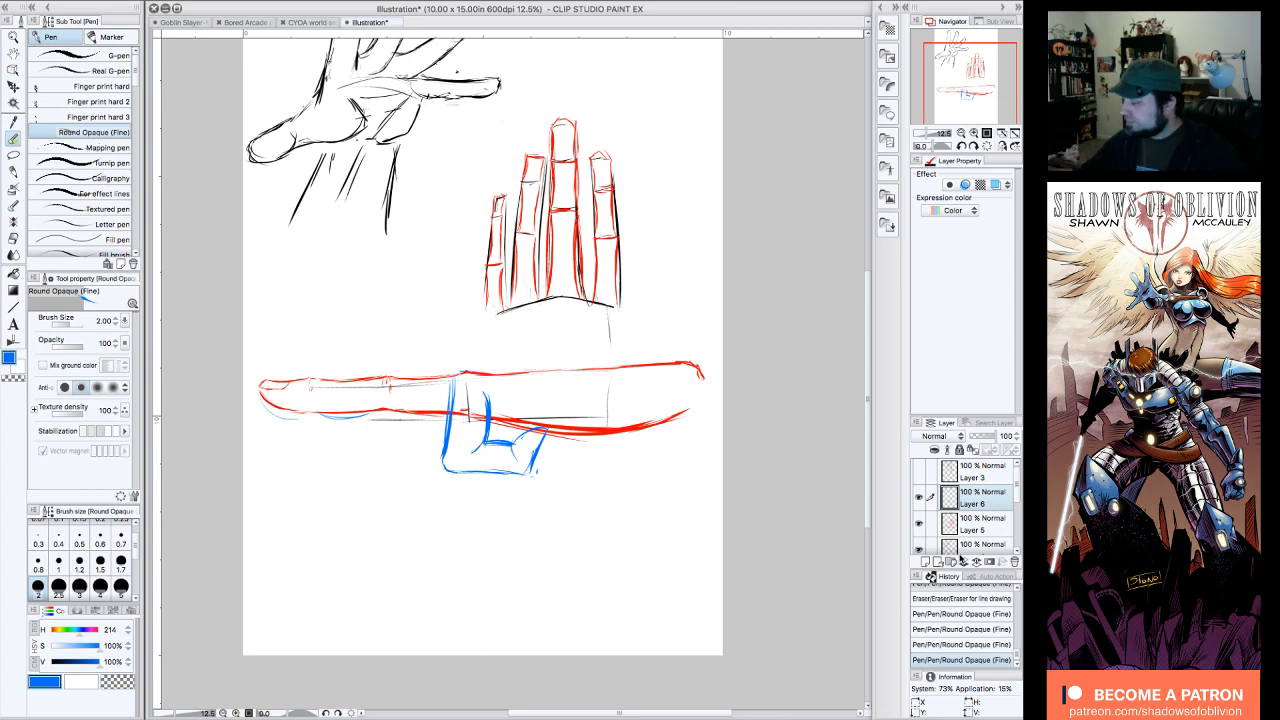
{"action": "mouse_move", "coordinate": [510, 380]}
{"action": "left_mouse_down"}
{"action": "mouse_move", "coordinate": [545, 415]}
{"action": "mouse_move", "coordinate": [526, 457]}
{"action": "mouse_move", "coordinate": [542, 455]}
{"action": "mouse_move", "coordinate": [541, 415]}
{"action": "left_mouse_up"}
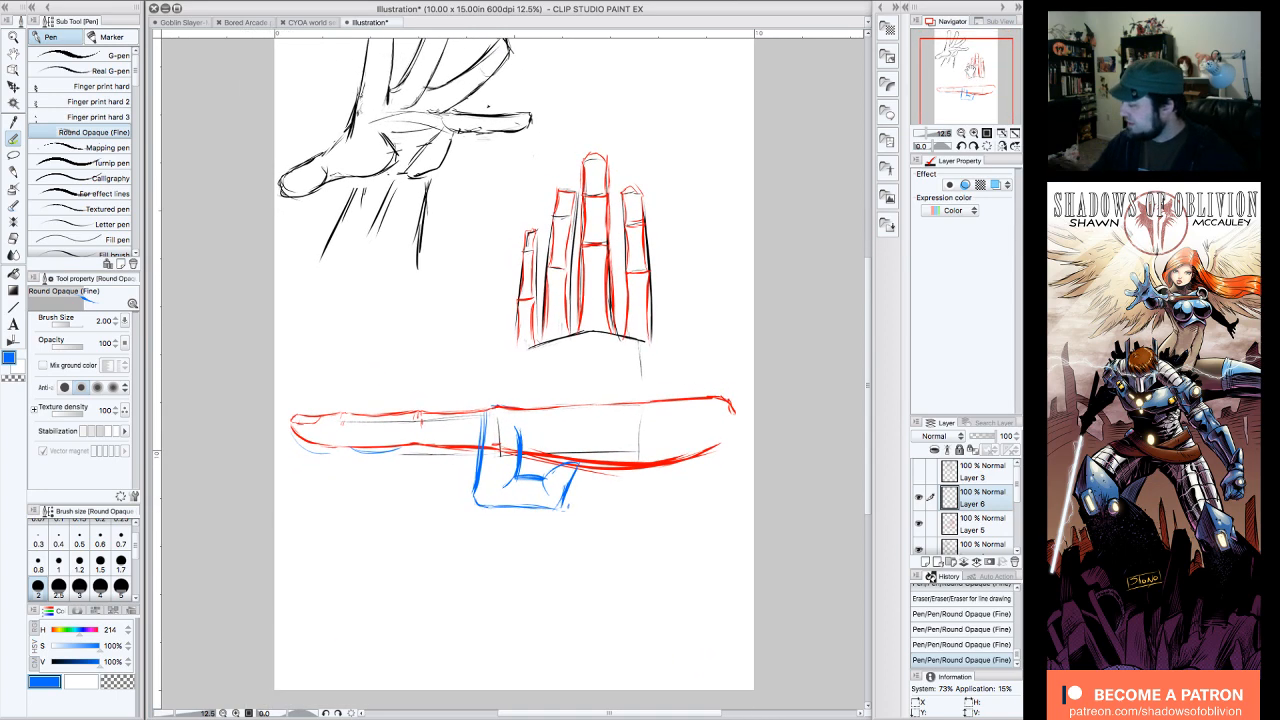
{"action": "left_click", "coordinate": [920, 524]}
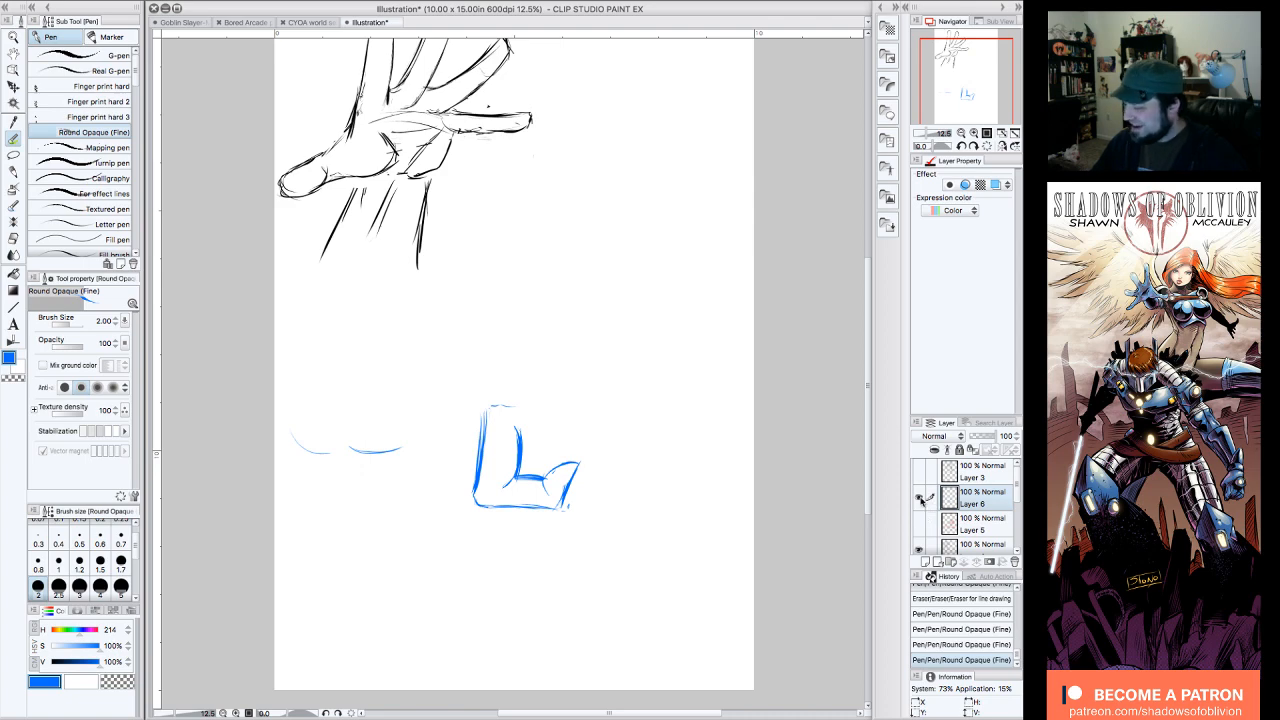
{"action": "left_click", "coordinate": [920, 498]}
{"action": "left_click", "coordinate": [920, 524]}
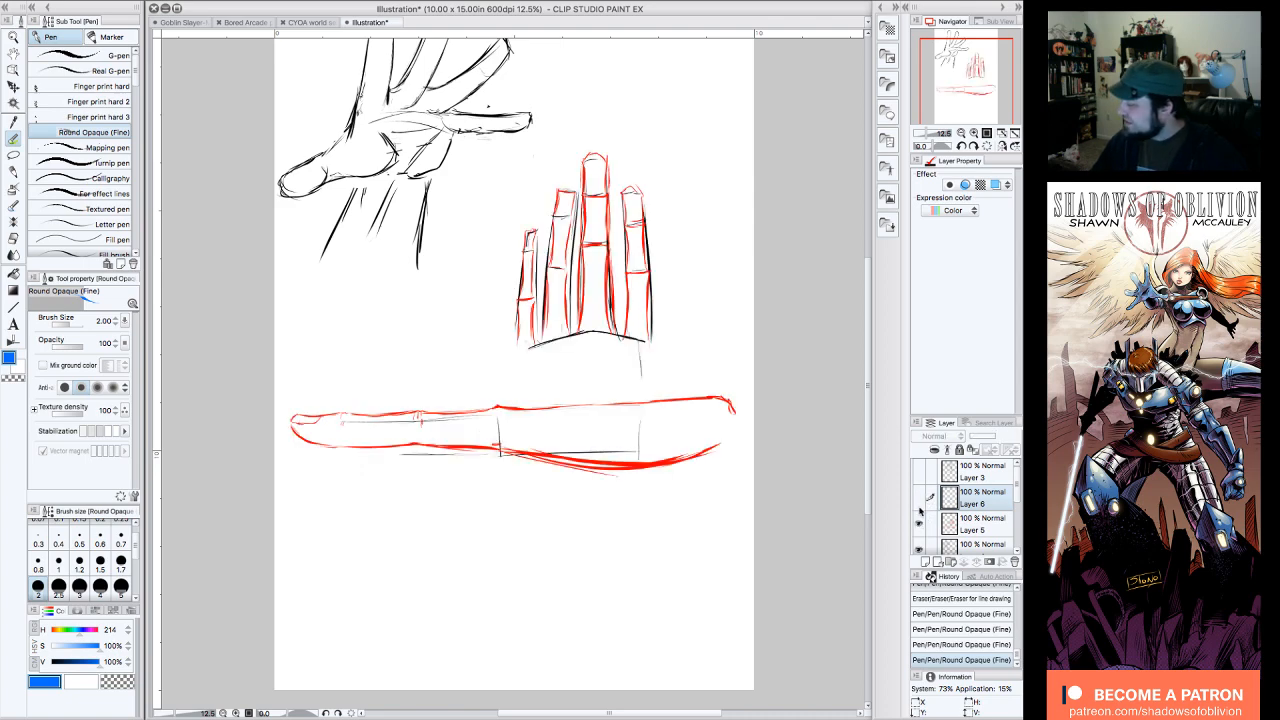
Step: Hide the red Layer 5, switch the drawing color to black and add a new raster layer above Layer 6
{"action": "left_click", "coordinate": [920, 524]}
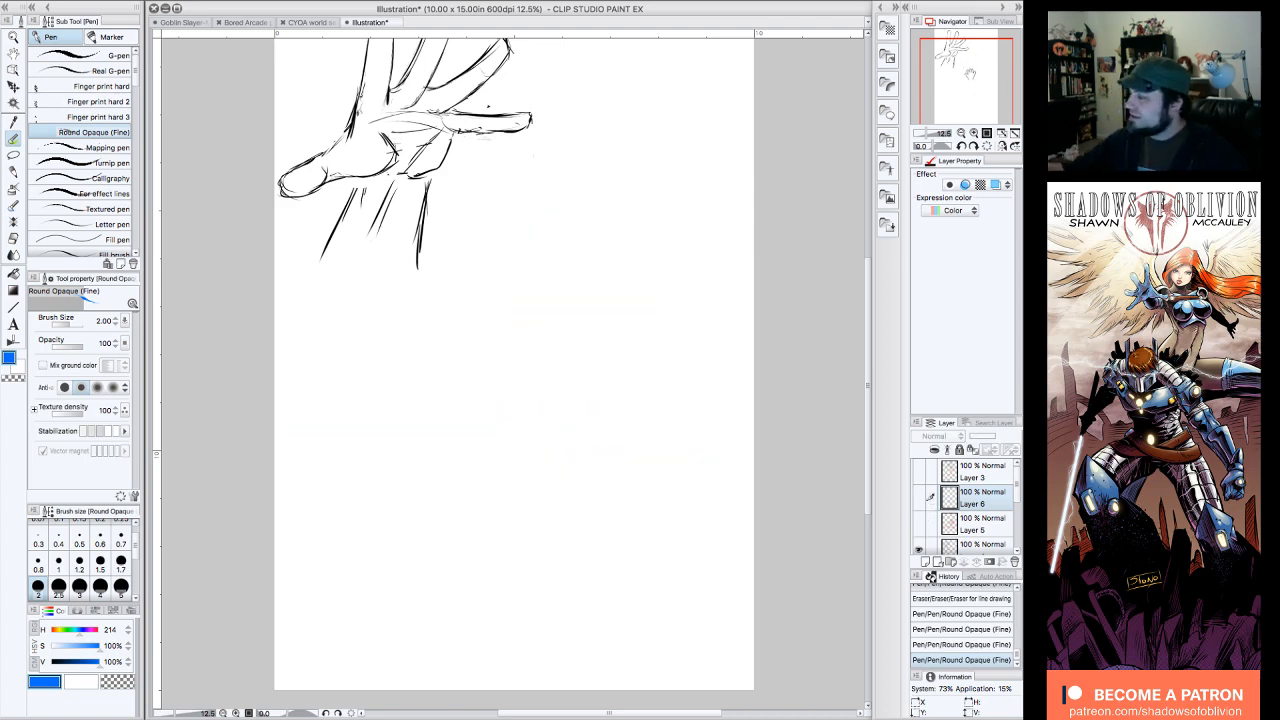
{"action": "left_click_drag", "start_coordinate": [969, 73], "coordinate": [982, 80]}
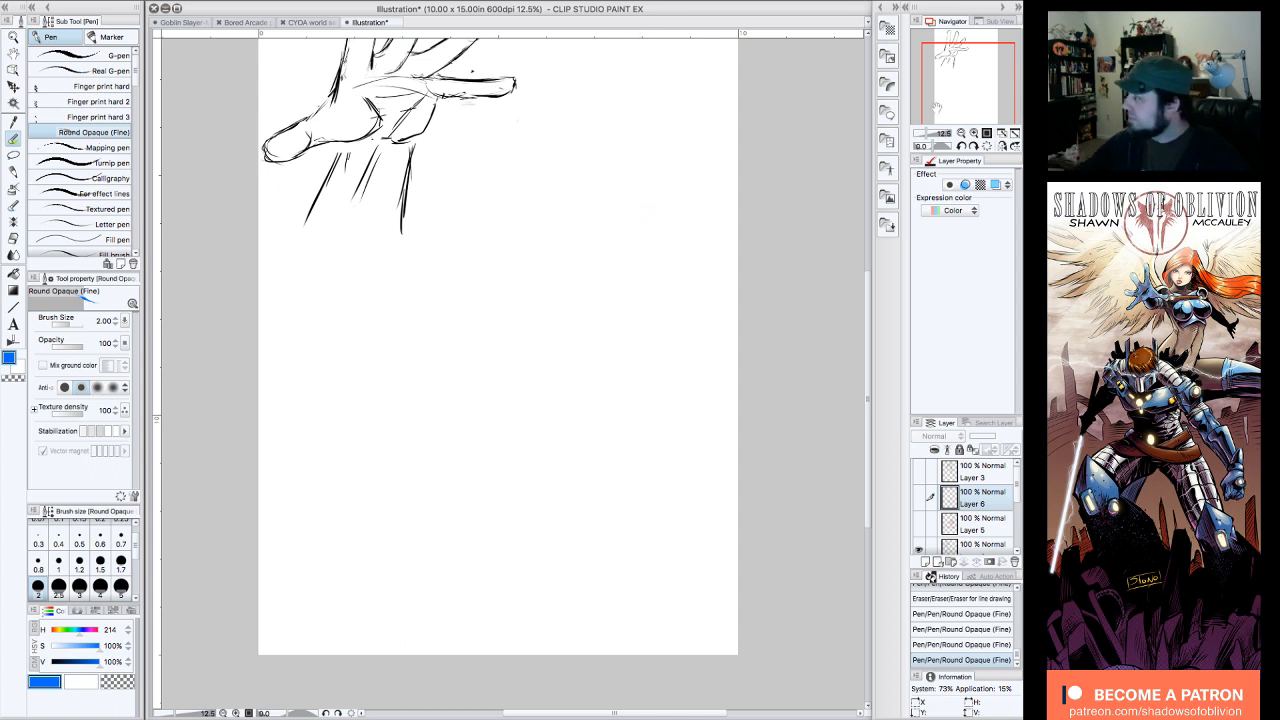
{"action": "left_click_drag", "start_coordinate": [968, 84], "coordinate": [980, 63]}
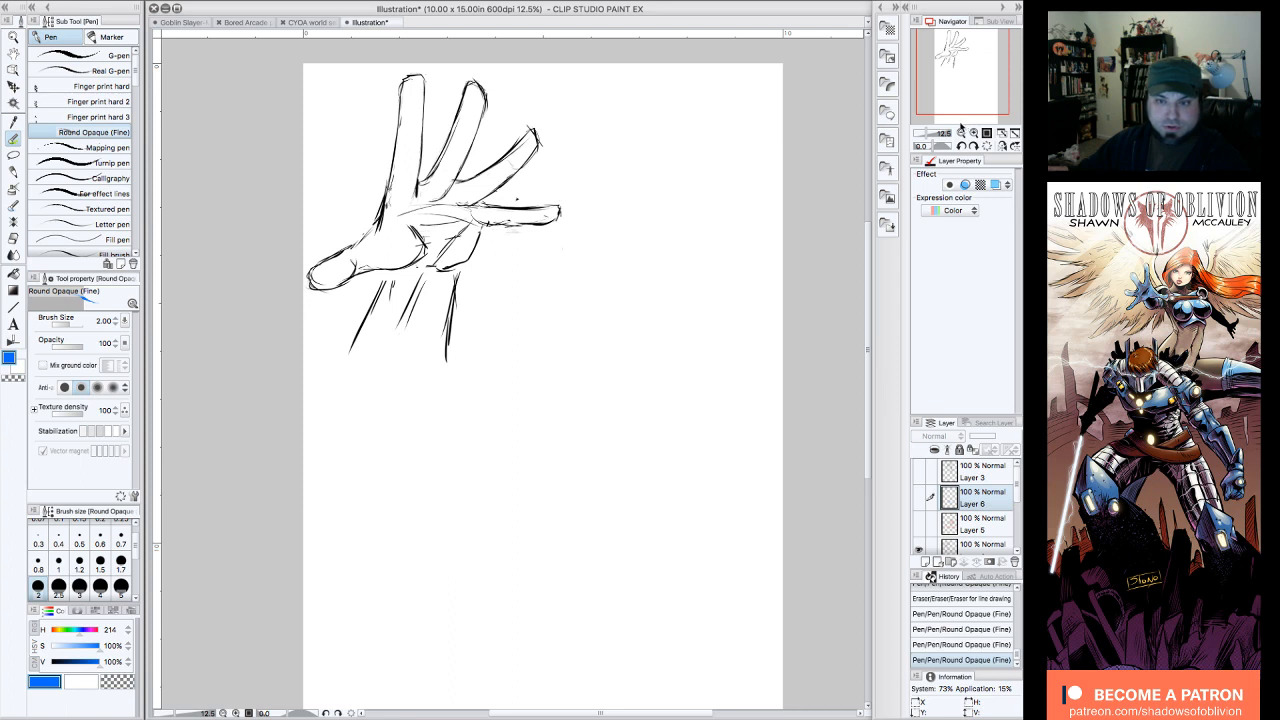
{"action": "left_click_drag", "start_coordinate": [959, 66], "coordinate": [971, 88]}
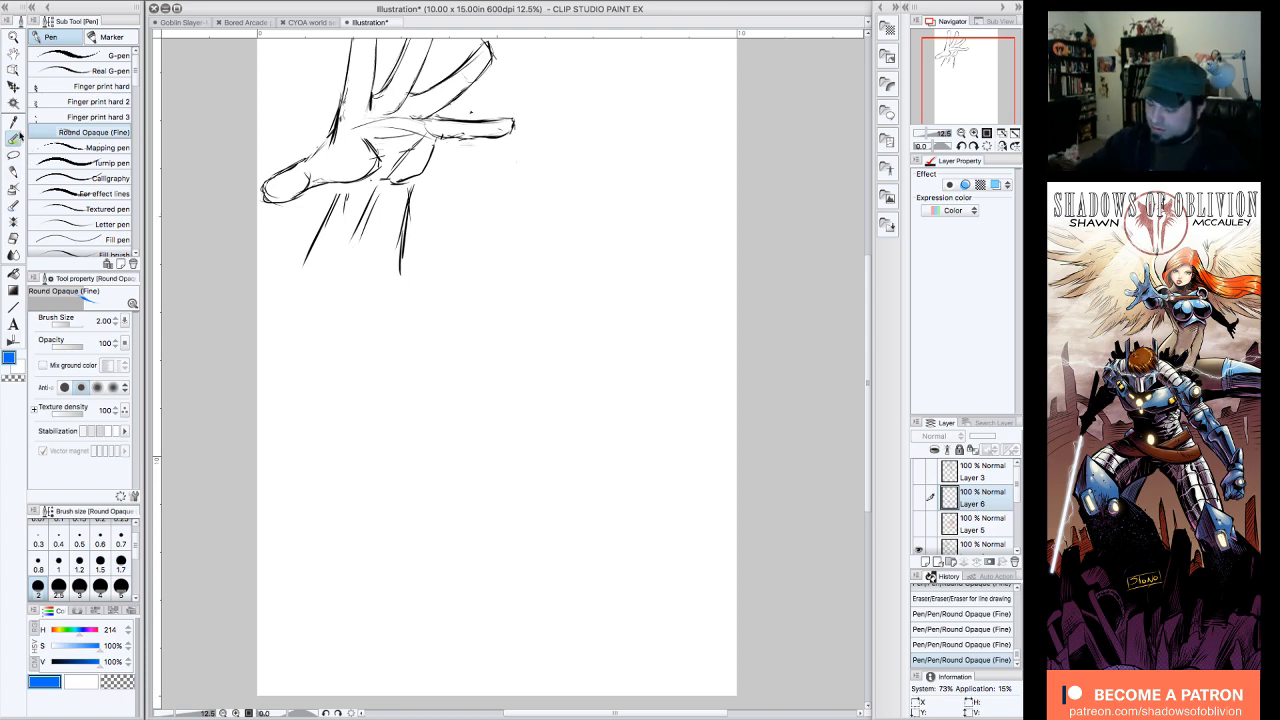
{"action": "left_click_drag", "start_coordinate": [97, 662], "coordinate": [52, 662]}
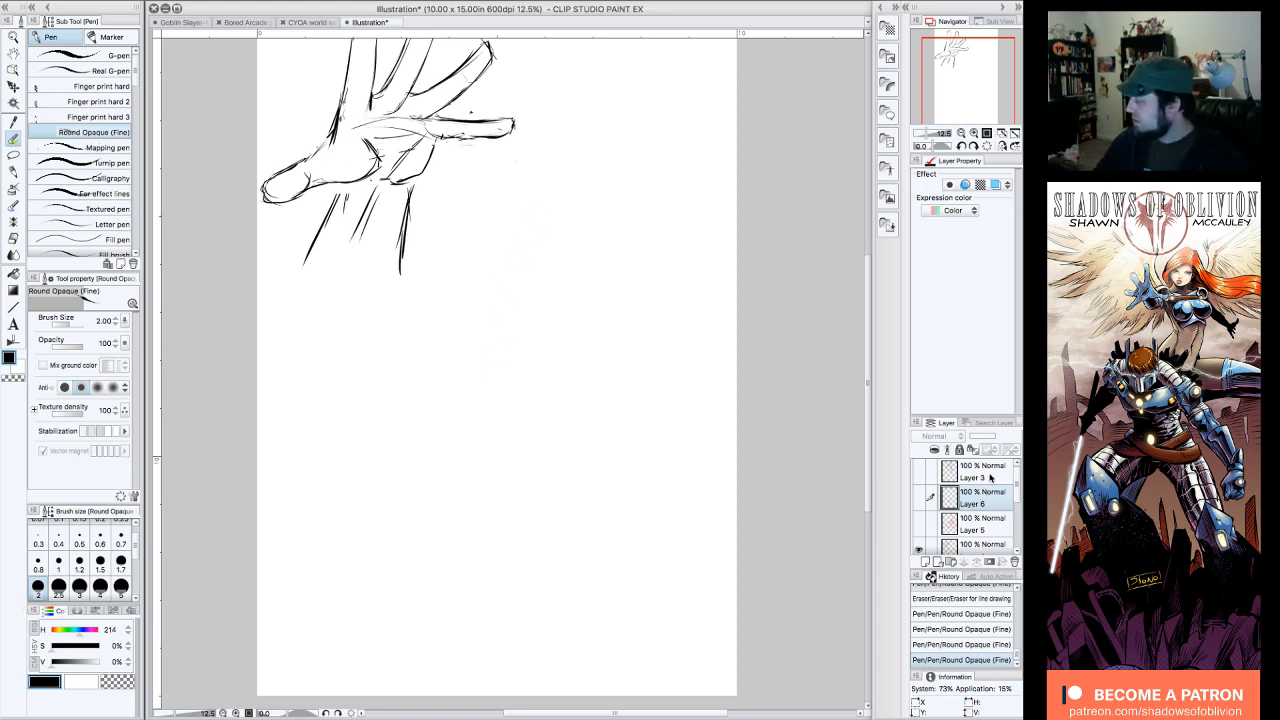
{"action": "left_click", "coordinate": [925, 561]}
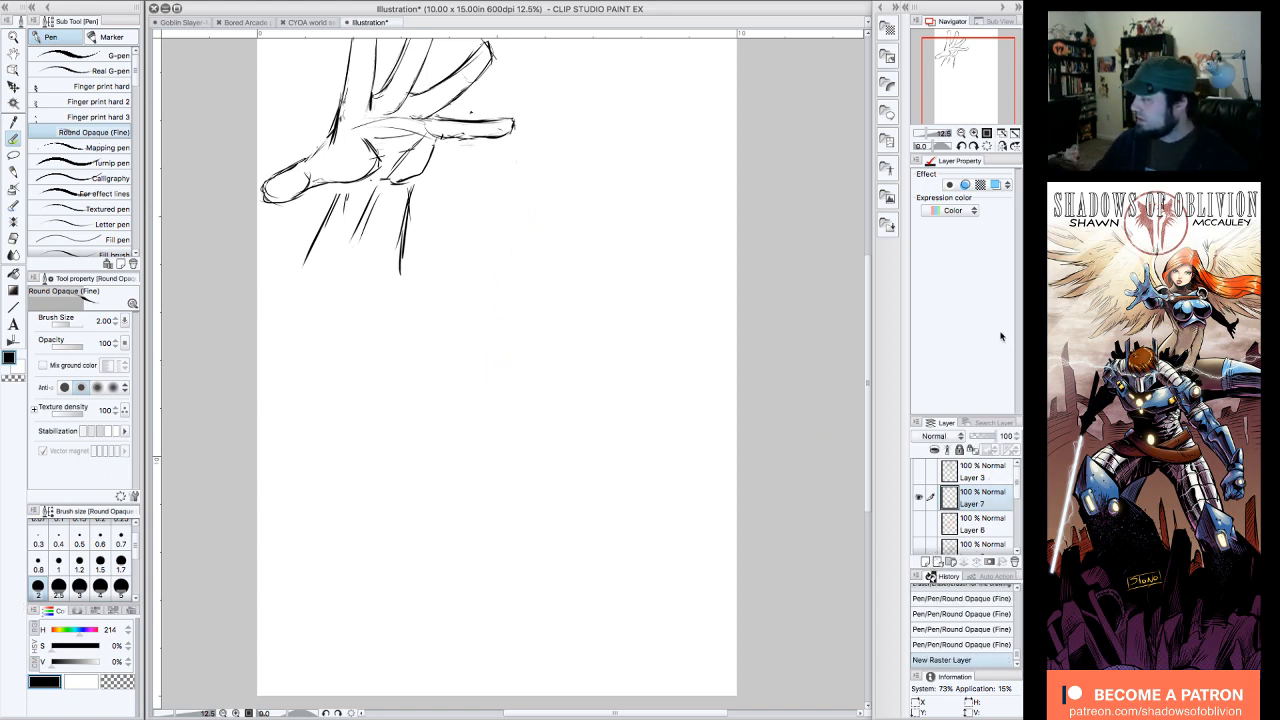
Step: Sketch a black square for the palm of a fist, below and to the right of the open hand, reinforcing its edges
{"action": "left_click_drag", "start_coordinate": [966, 74], "coordinate": [963, 80]}
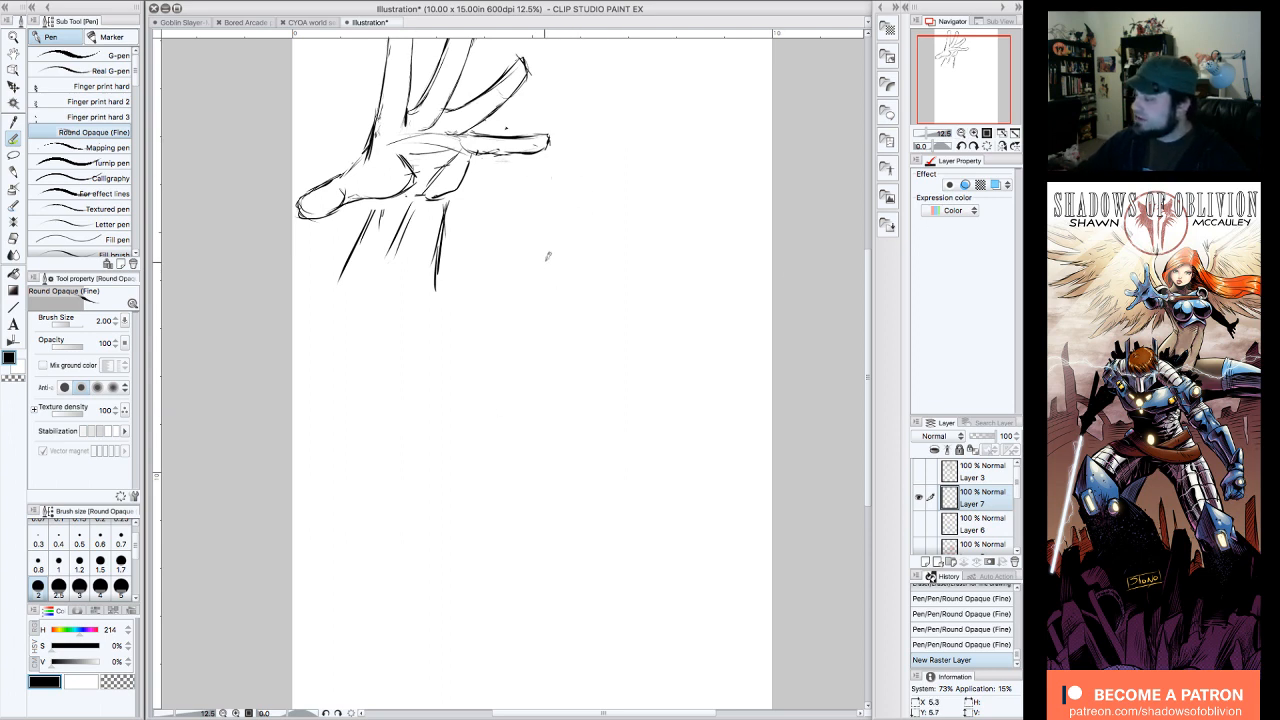
{"action": "left_click_drag", "start_coordinate": [547, 256], "coordinate": [544, 315]}
{"action": "mouse_move", "coordinate": [546, 253]}
{"action": "left_mouse_down"}
{"action": "mouse_move", "coordinate": [628, 249]}
{"action": "mouse_move", "coordinate": [641, 346]}
{"action": "mouse_move", "coordinate": [546, 356]}
{"action": "left_mouse_up"}
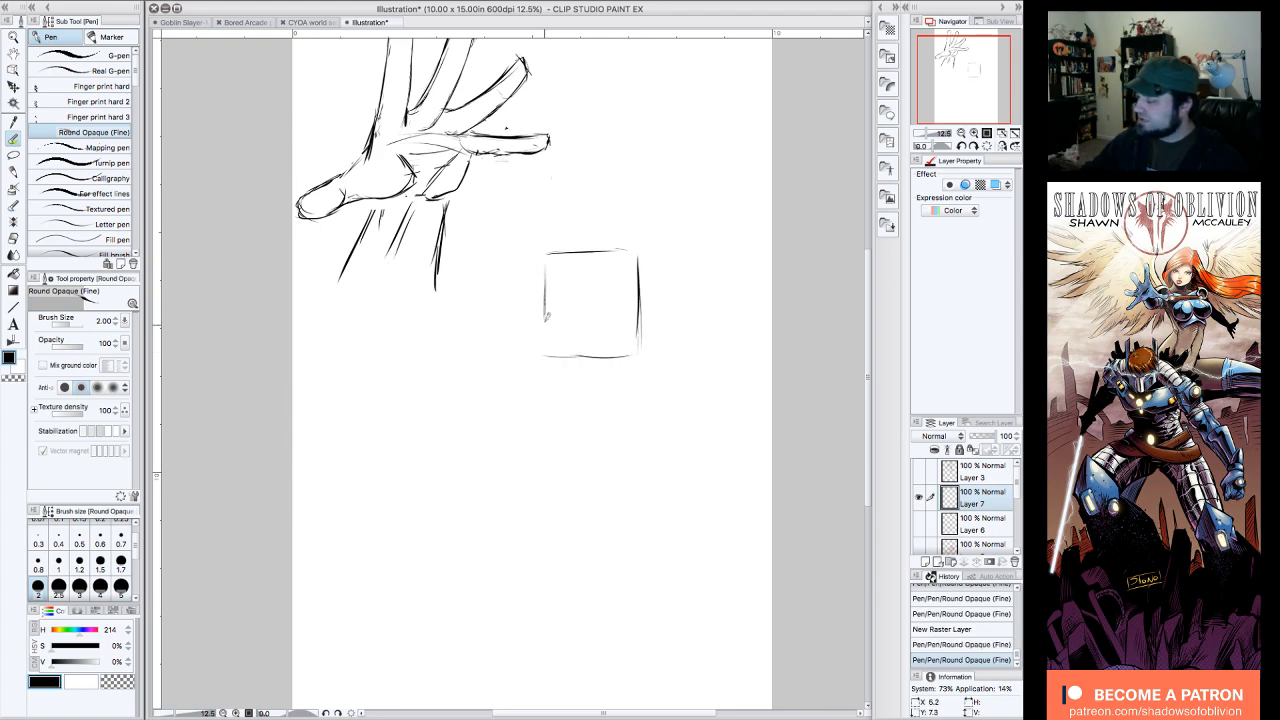
{"action": "left_click_drag", "start_coordinate": [544, 267], "coordinate": [544, 345]}
{"action": "mouse_move", "coordinate": [545, 270]}
{"action": "left_mouse_down"}
{"action": "mouse_move", "coordinate": [545, 359]}
{"action": "mouse_move", "coordinate": [644, 349]}
{"action": "left_mouse_up"}
{"action": "left_click_drag", "start_coordinate": [641, 278], "coordinate": [640, 346]}
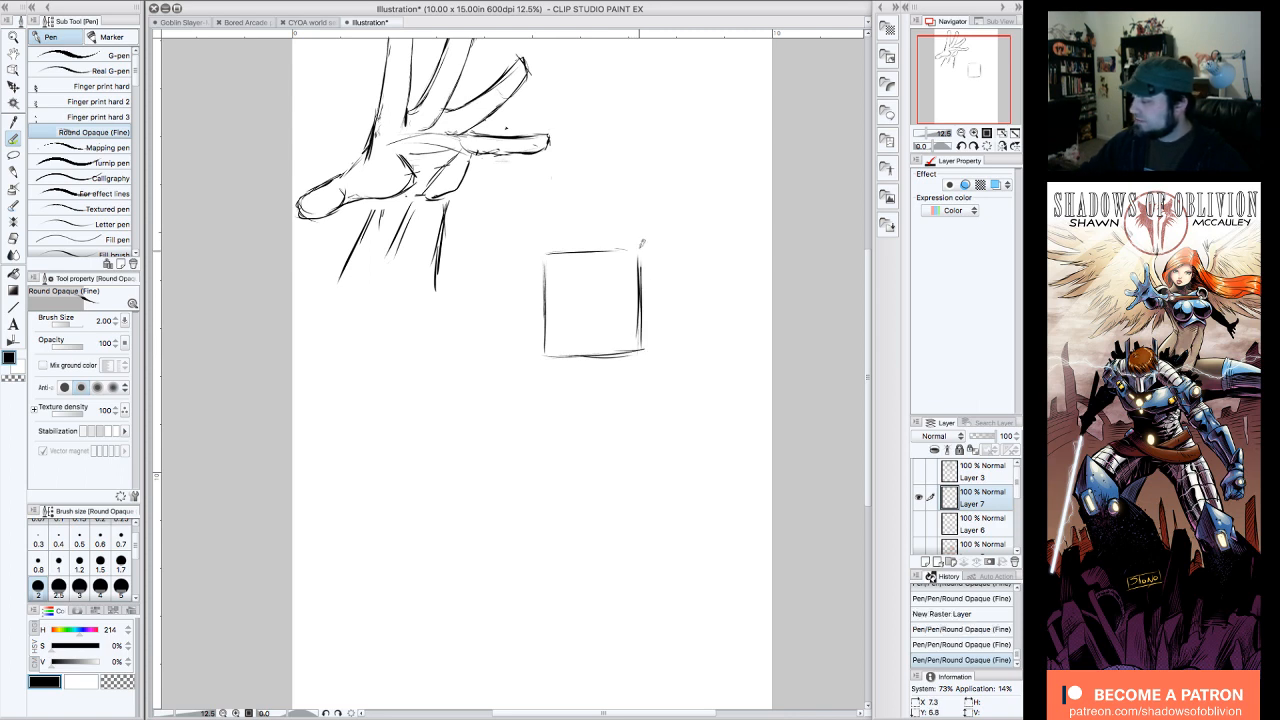
{"action": "mouse_move", "coordinate": [639, 250]}
{"action": "left_mouse_down"}
{"action": "mouse_move", "coordinate": [640, 270]}
{"action": "mouse_move", "coordinate": [641, 252]}
{"action": "left_mouse_up"}
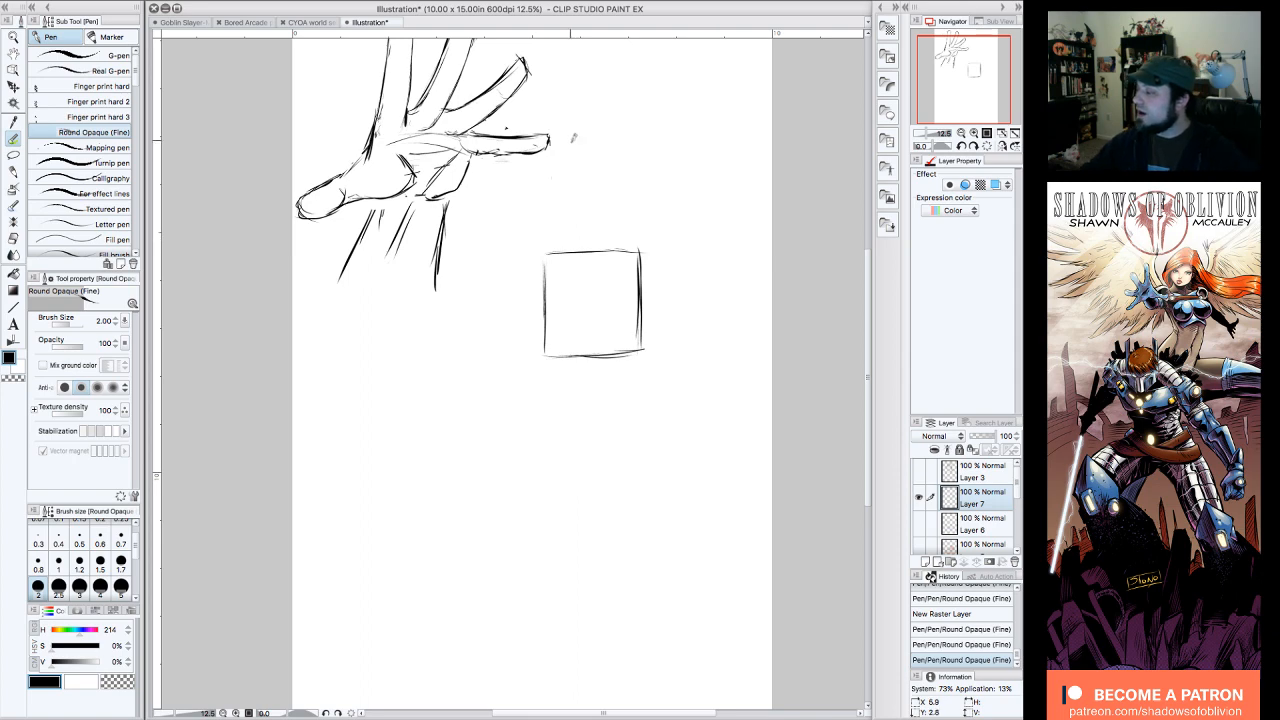
{"action": "mouse_move", "coordinate": [551, 240]}
{"action": "left_mouse_down"}
{"action": "mouse_move", "coordinate": [564, 272]}
{"action": "mouse_move", "coordinate": [546, 292]}
{"action": "mouse_move", "coordinate": [563, 292]}
{"action": "left_mouse_up"}
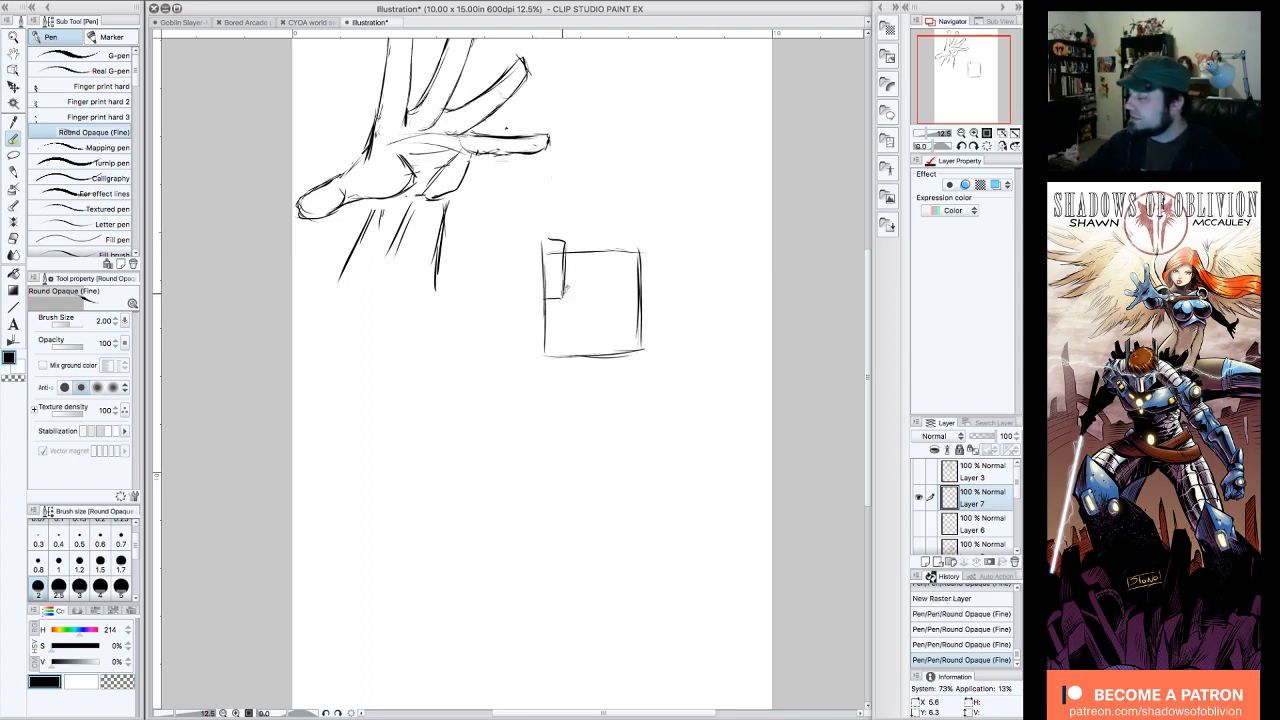
{"action": "mouse_move", "coordinate": [568, 242]}
{"action": "left_mouse_down"}
{"action": "mouse_move", "coordinate": [600, 240]}
{"action": "mouse_move", "coordinate": [588, 300]}
{"action": "mouse_move", "coordinate": [564, 300]}
{"action": "mouse_move", "coordinate": [620, 236]}
{"action": "mouse_move", "coordinate": [614, 300]}
{"action": "mouse_move", "coordinate": [588, 300]}
{"action": "left_mouse_up"}
{"action": "mouse_move", "coordinate": [620, 238]}
{"action": "left_mouse_down"}
{"action": "mouse_move", "coordinate": [645, 236]}
{"action": "mouse_move", "coordinate": [643, 300]}
{"action": "left_mouse_up"}
{"action": "mouse_move", "coordinate": [642, 300]}
{"action": "left_mouse_down"}
{"action": "mouse_move", "coordinate": [639, 268]}
{"action": "mouse_move", "coordinate": [592, 291]}
{"action": "left_mouse_up"}
{"action": "left_click_drag", "start_coordinate": [593, 291], "coordinate": [591, 324]}
{"action": "mouse_move", "coordinate": [591, 324]}
{"action": "left_mouse_down"}
{"action": "mouse_move", "coordinate": [655, 315]}
{"action": "mouse_move", "coordinate": [658, 278]}
{"action": "mouse_move", "coordinate": [652, 318]}
{"action": "mouse_move", "coordinate": [648, 296]}
{"action": "mouse_move", "coordinate": [608, 294]}
{"action": "mouse_move", "coordinate": [638, 296]}
{"action": "left_mouse_up"}
{"action": "key", "text": "e"}
{"action": "mouse_move", "coordinate": [625, 253]}
{"action": "left_mouse_down"}
{"action": "mouse_move", "coordinate": [638, 252]}
{"action": "mouse_move", "coordinate": [556, 252]}
{"action": "left_mouse_up"}
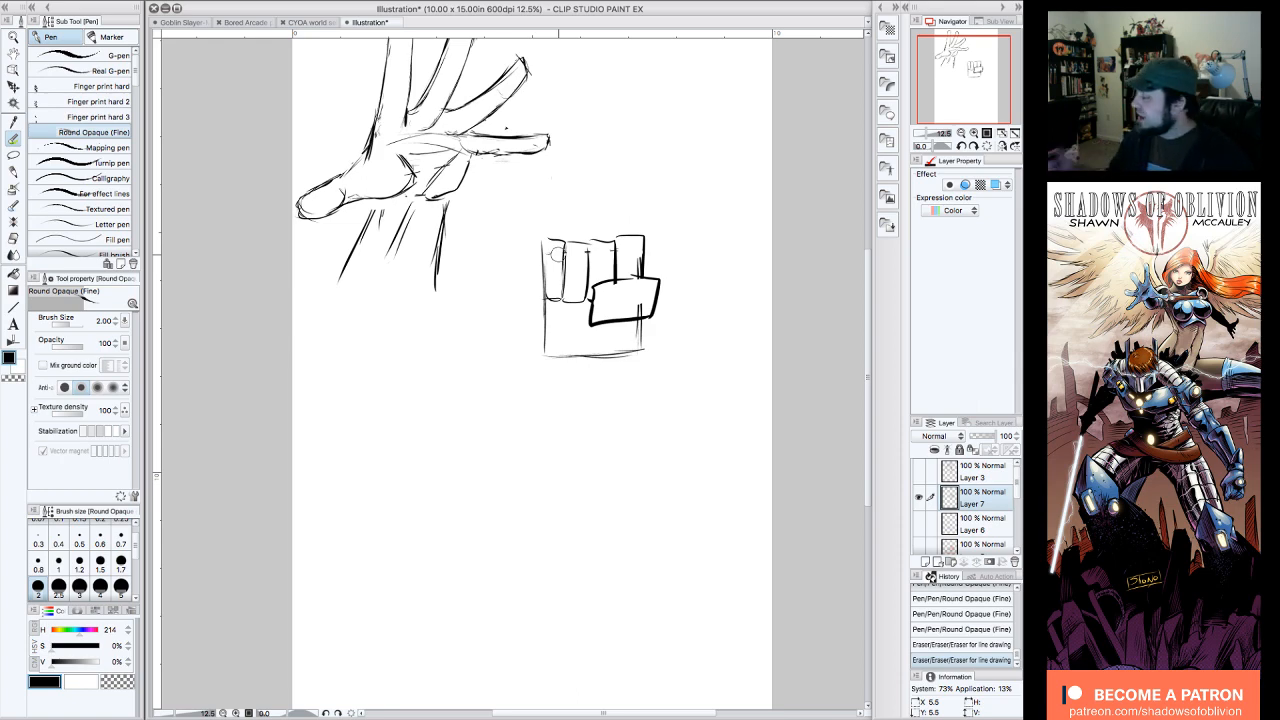
{"action": "left_click", "coordinate": [950, 646]}
{"action": "left_click", "coordinate": [955, 629]}
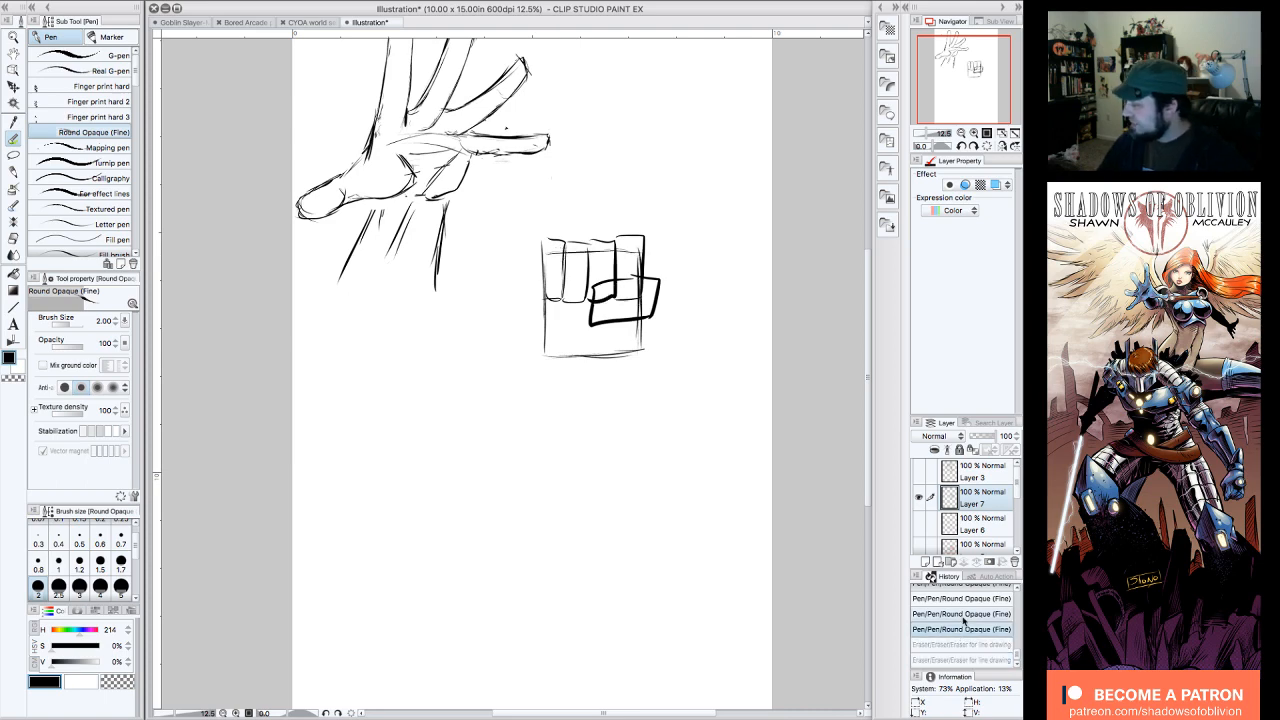
{"action": "left_click", "coordinate": [968, 613]}
{"action": "left_click", "coordinate": [984, 598]}
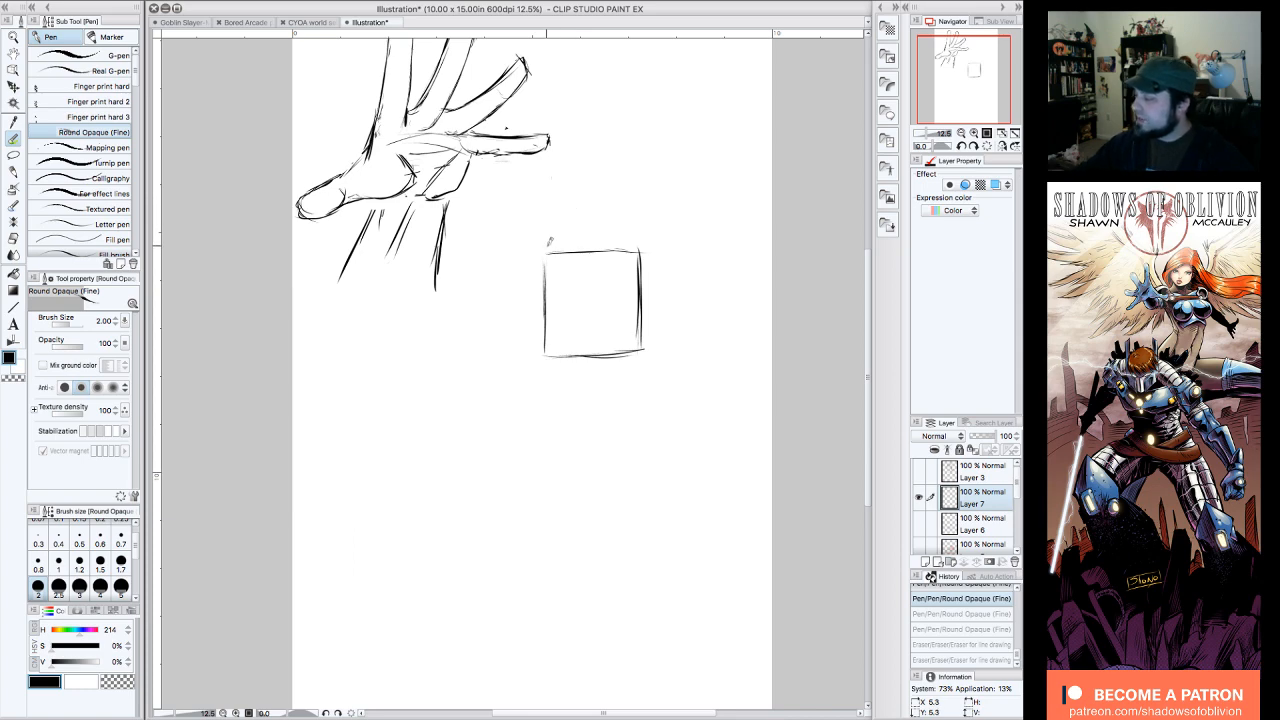
Step: Draw the first folded finger at the square palm's upper left corner, with a long squared upper segment and a short angled lower segment
{"action": "mouse_move", "coordinate": [547, 249]}
{"action": "left_mouse_down"}
{"action": "mouse_move", "coordinate": [565, 233]}
{"action": "mouse_move", "coordinate": [546, 277]}
{"action": "left_mouse_up"}
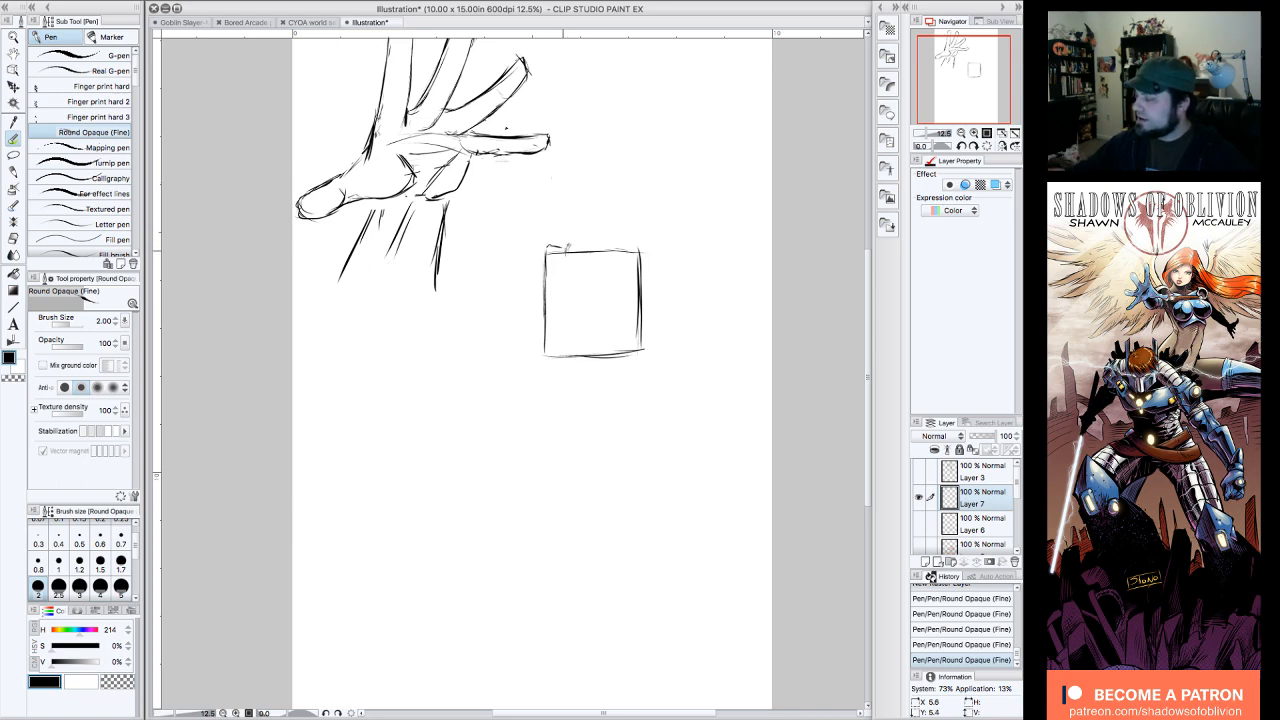
{"action": "left_click_drag", "start_coordinate": [566, 247], "coordinate": [569, 250]}
{"action": "mouse_move", "coordinate": [550, 281]}
{"action": "left_mouse_down"}
{"action": "mouse_move", "coordinate": [569, 278]}
{"action": "mouse_move", "coordinate": [562, 301]}
{"action": "left_mouse_up"}
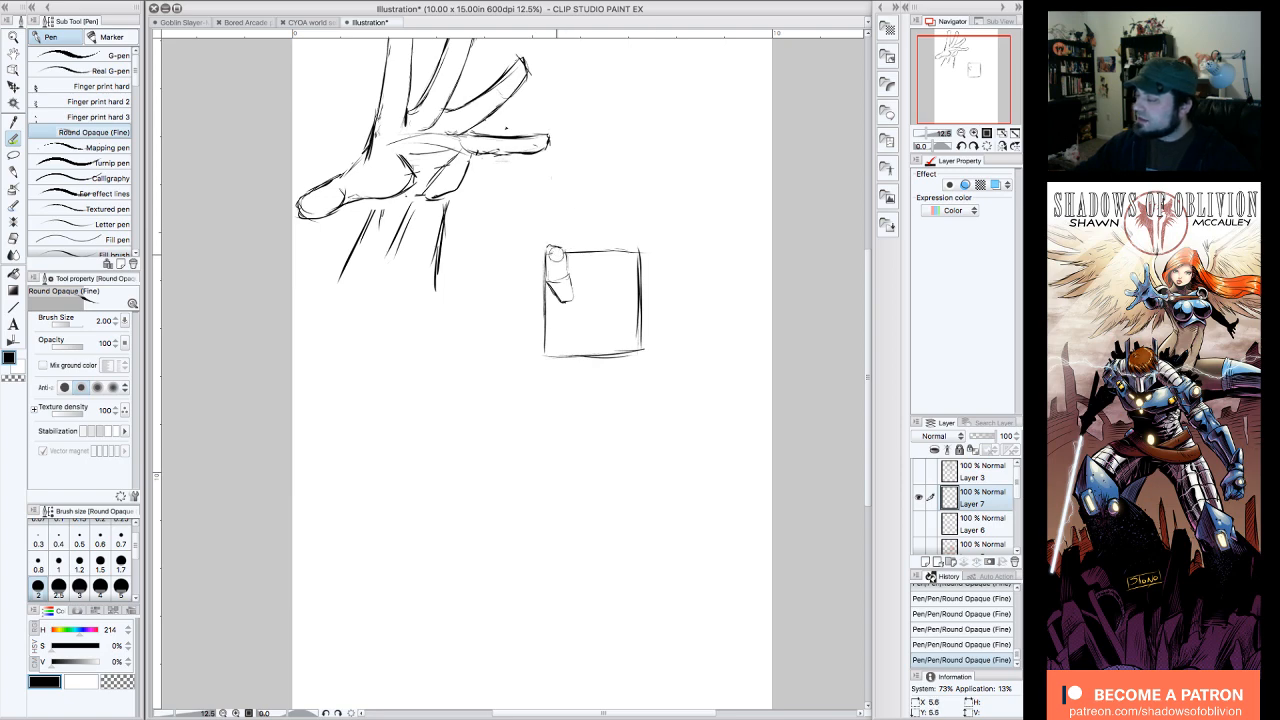
{"action": "mouse_move", "coordinate": [555, 246]}
{"action": "left_mouse_down"}
{"action": "mouse_move", "coordinate": [573, 243]}
{"action": "mouse_move", "coordinate": [570, 272]}
{"action": "mouse_move", "coordinate": [547, 265]}
{"action": "left_mouse_up"}
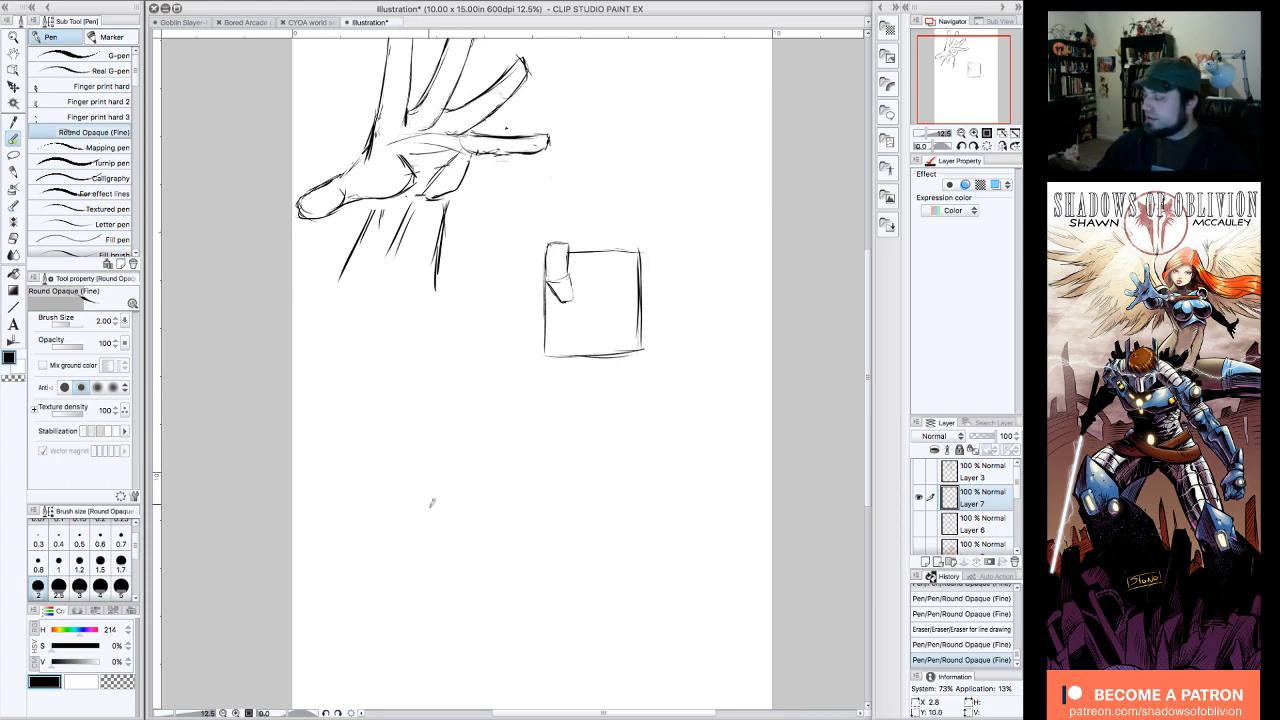
{"action": "left_click_drag", "start_coordinate": [429, 439], "coordinate": [427, 543]}
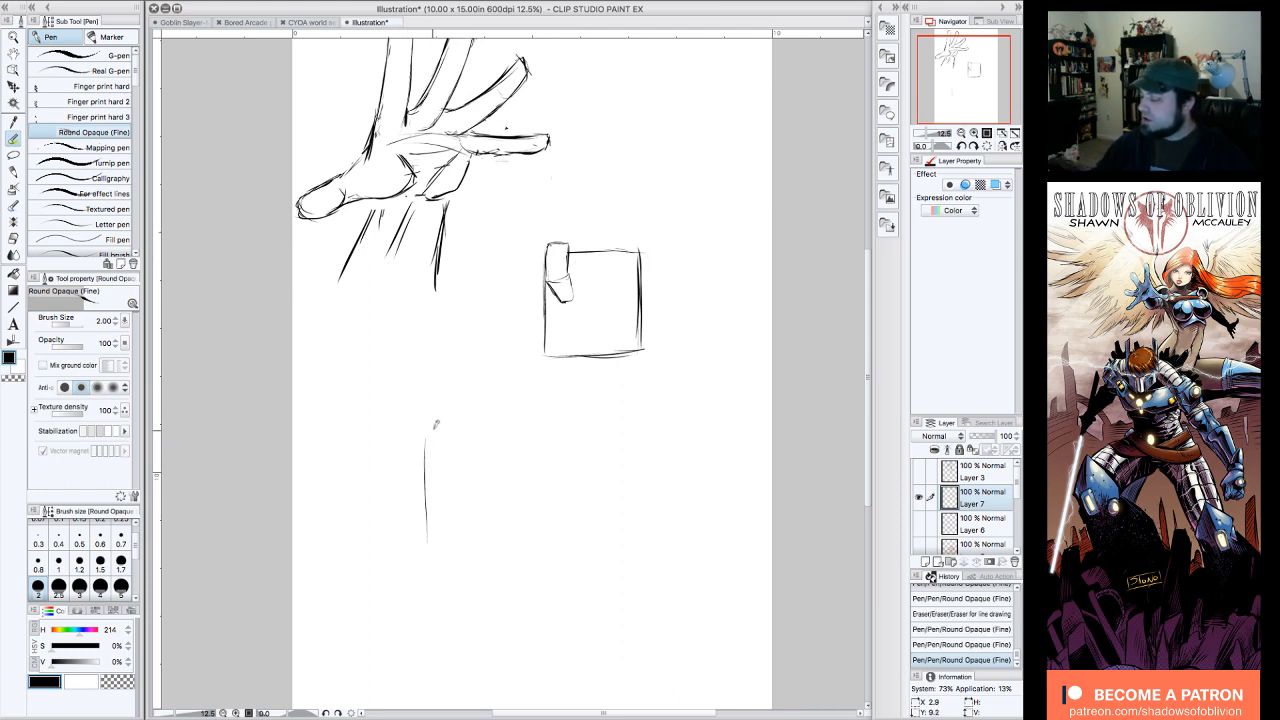
{"action": "left_click_drag", "start_coordinate": [425, 438], "coordinate": [506, 402]}
{"action": "mouse_move", "coordinate": [425, 446]}
{"action": "left_mouse_down"}
{"action": "mouse_move", "coordinate": [601, 456]}
{"action": "mouse_move", "coordinate": [578, 449]}
{"action": "mouse_move", "coordinate": [566, 399]}
{"action": "mouse_move", "coordinate": [497, 400]}
{"action": "mouse_move", "coordinate": [572, 403]}
{"action": "left_mouse_up"}
{"action": "left_click_drag", "start_coordinate": [426, 544], "coordinate": [578, 547]}
{"action": "left_click_drag", "start_coordinate": [577, 452], "coordinate": [576, 545]}
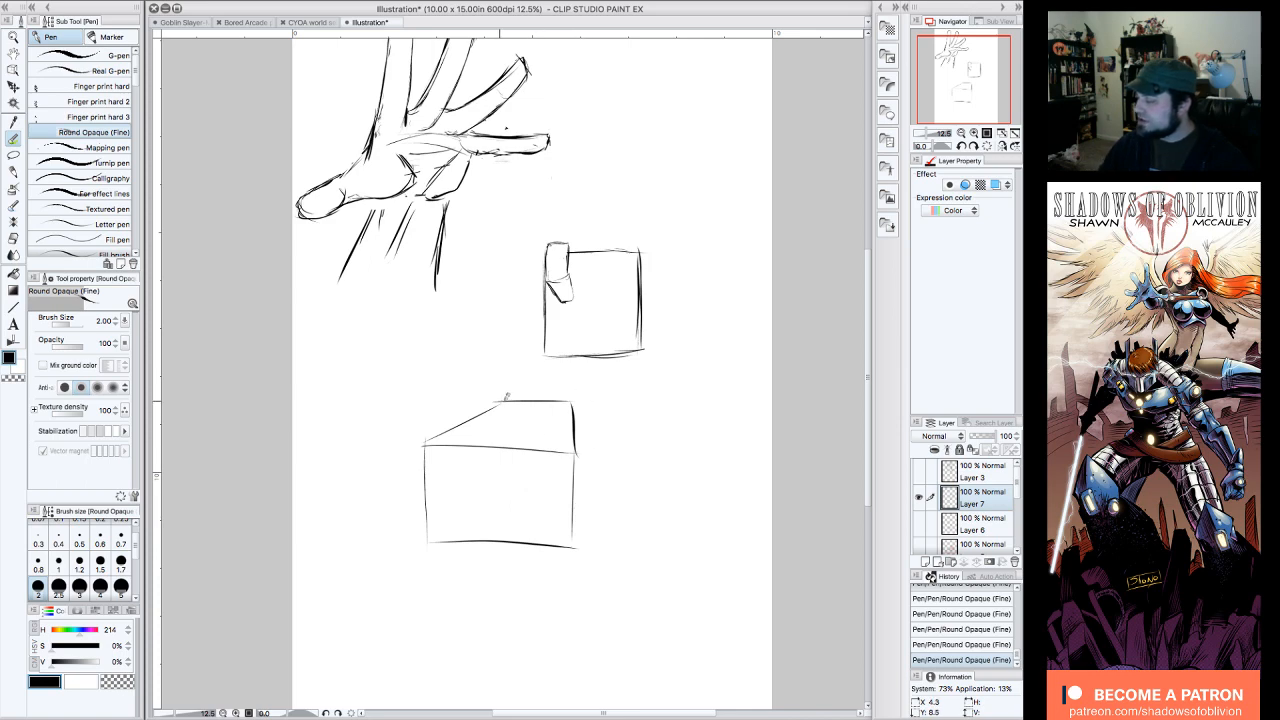
{"action": "mouse_move", "coordinate": [505, 401]}
{"action": "left_mouse_down"}
{"action": "mouse_move", "coordinate": [596, 382]}
{"action": "mouse_move", "coordinate": [608, 390]}
{"action": "mouse_move", "coordinate": [609, 455]}
{"action": "left_mouse_up"}
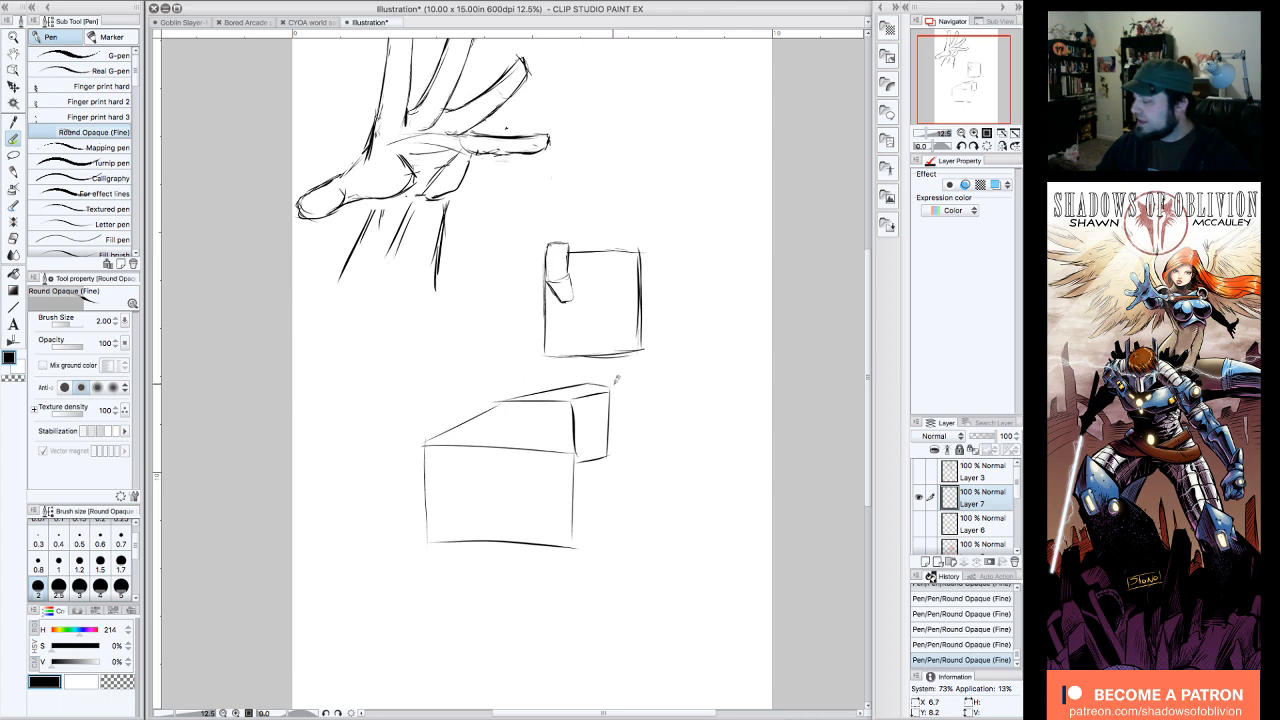
{"action": "left_click_drag", "start_coordinate": [598, 384], "coordinate": [698, 384]}
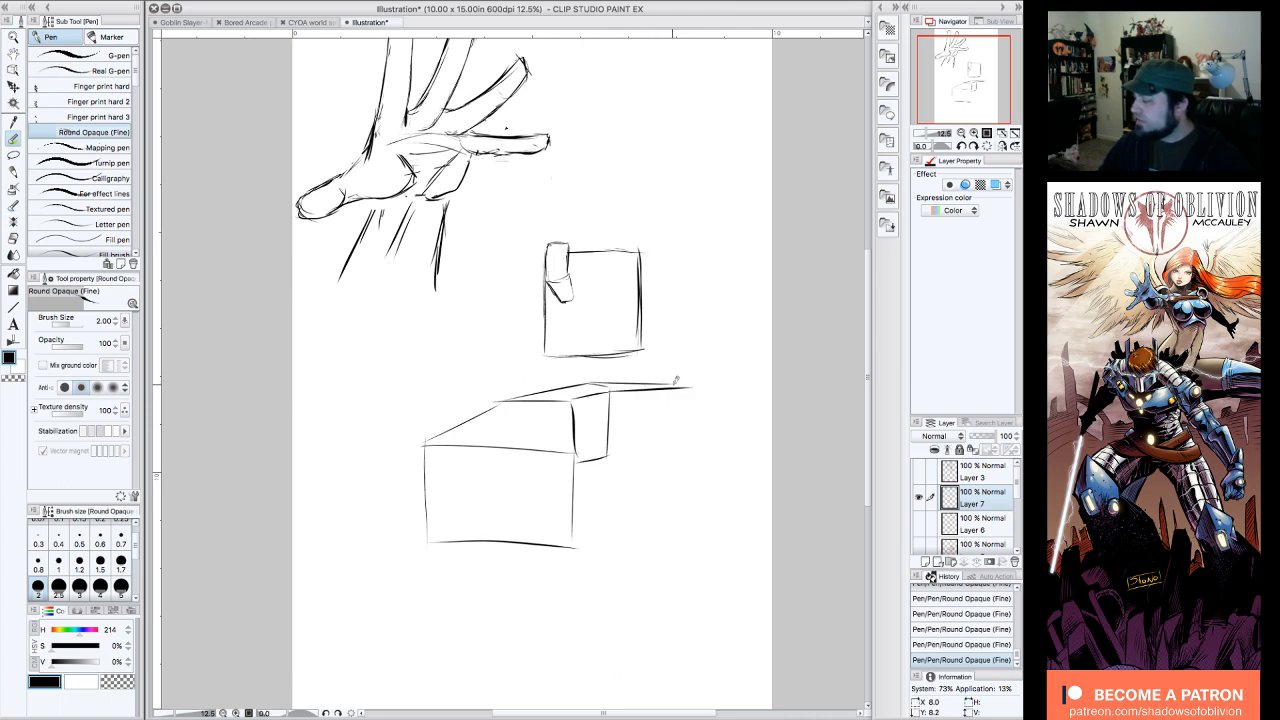
{"action": "left_click_drag", "start_coordinate": [610, 459], "coordinate": [687, 452]}
{"action": "left_click_drag", "start_coordinate": [688, 388], "coordinate": [686, 448]}
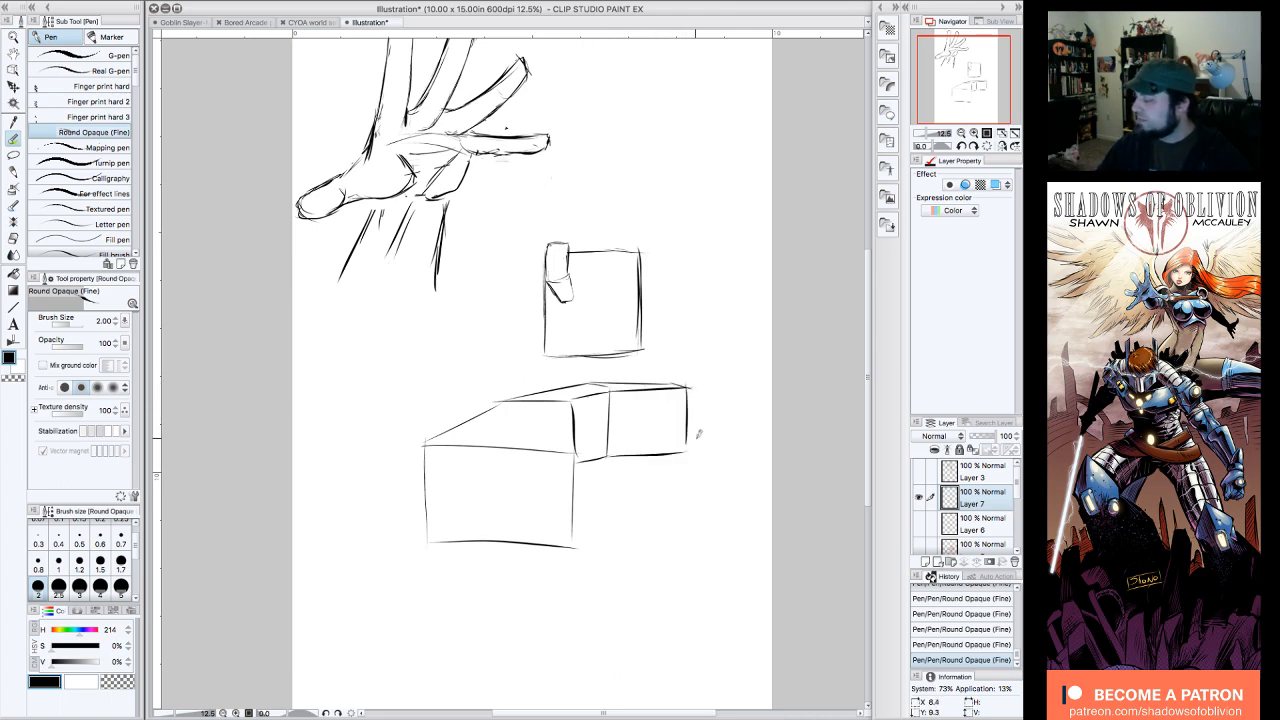
{"action": "key", "text": "e"}
{"action": "mouse_move", "coordinate": [692, 380]}
{"action": "left_mouse_down"}
{"action": "mouse_move", "coordinate": [677, 371]}
{"action": "mouse_move", "coordinate": [698, 380]}
{"action": "left_mouse_up"}
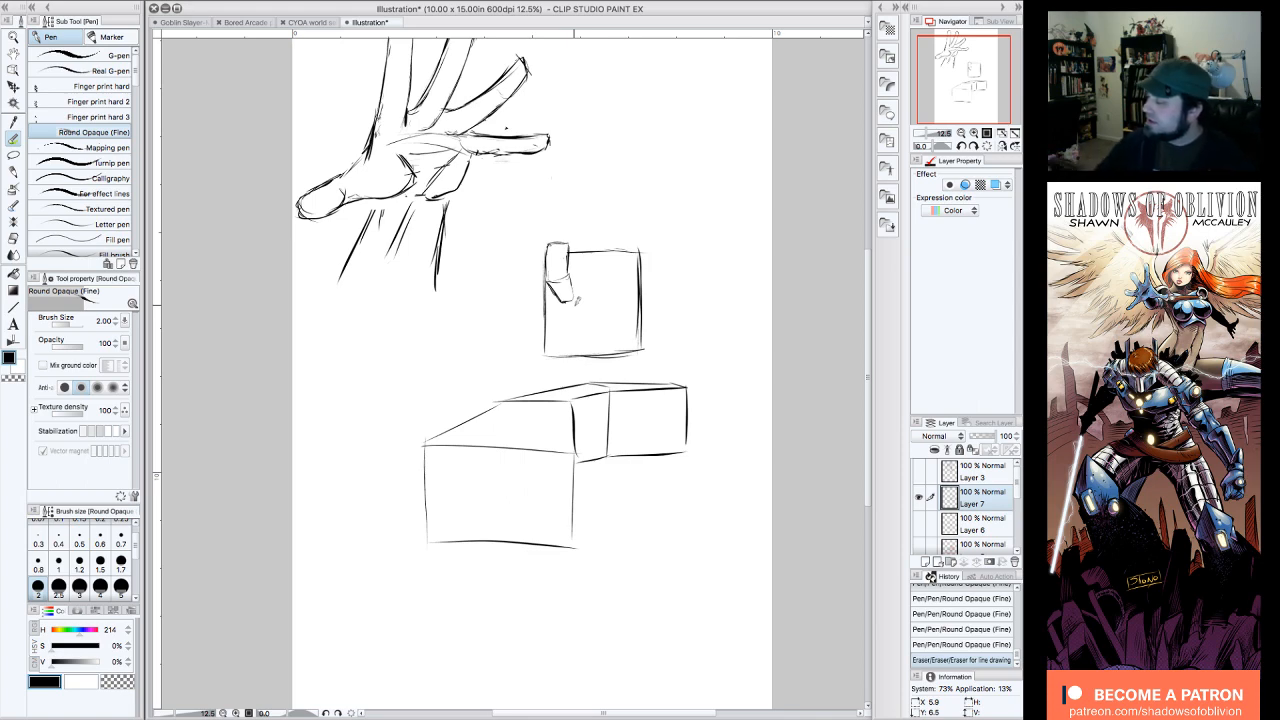
{"action": "mouse_move", "coordinate": [697, 449]}
{"action": "left_mouse_down"}
{"action": "mouse_move", "coordinate": [618, 455]}
{"action": "mouse_move", "coordinate": [619, 437]}
{"action": "mouse_move", "coordinate": [716, 381]}
{"action": "mouse_move", "coordinate": [700, 376]}
{"action": "mouse_move", "coordinate": [487, 410]}
{"action": "mouse_move", "coordinate": [437, 441]}
{"action": "mouse_move", "coordinate": [448, 426]}
{"action": "mouse_move", "coordinate": [426, 521]}
{"action": "mouse_move", "coordinate": [536, 425]}
{"action": "mouse_move", "coordinate": [427, 461]}
{"action": "mouse_move", "coordinate": [593, 394]}
{"action": "mouse_move", "coordinate": [582, 410]}
{"action": "mouse_move", "coordinate": [605, 476]}
{"action": "mouse_move", "coordinate": [579, 471]}
{"action": "mouse_move", "coordinate": [556, 433]}
{"action": "mouse_move", "coordinate": [537, 537]}
{"action": "mouse_move", "coordinate": [558, 562]}
{"action": "mouse_move", "coordinate": [501, 518]}
{"action": "mouse_move", "coordinate": [498, 438]}
{"action": "mouse_move", "coordinate": [451, 486]}
{"action": "left_mouse_up"}
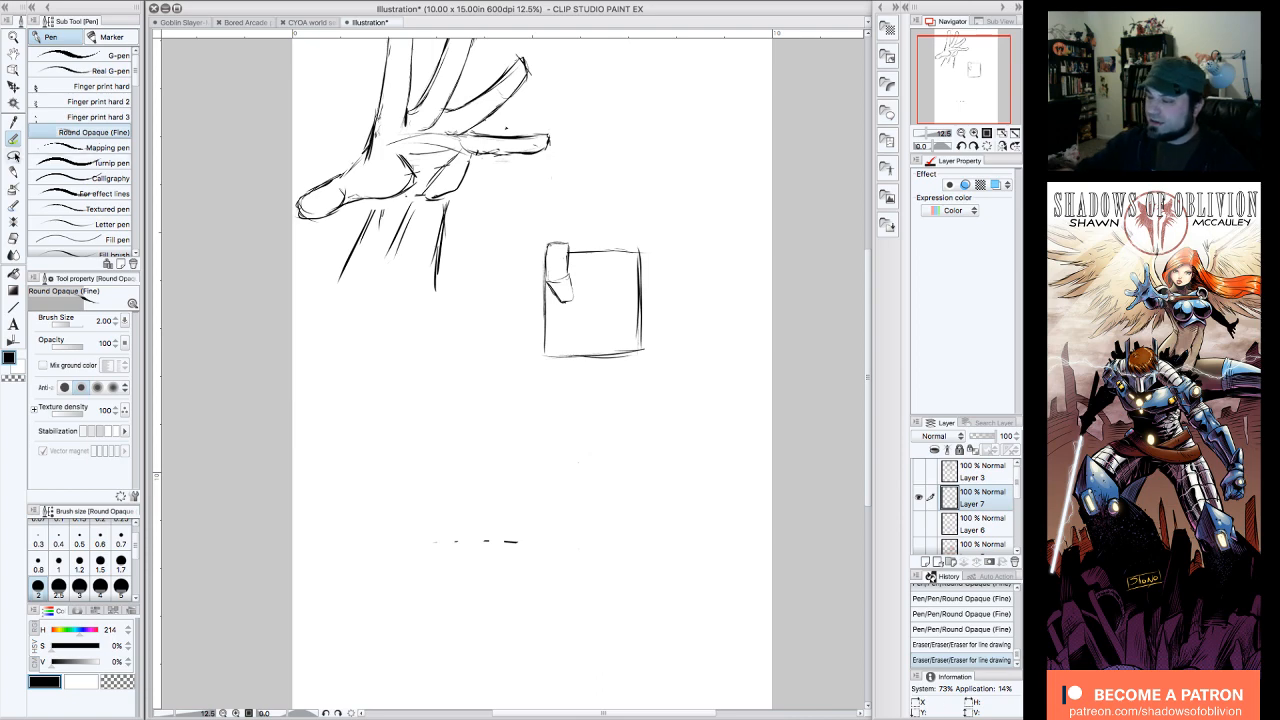
Step: Lasso the folded finger, rotate it to -6.9 degrees, shift it slightly down onto the palm's corner, and deselect it
{"action": "left_click", "coordinate": [13, 155]}
{"action": "mouse_move", "coordinate": [576, 266]}
{"action": "left_mouse_down"}
{"action": "mouse_move", "coordinate": [547, 250]}
{"action": "mouse_move", "coordinate": [546, 300]}
{"action": "mouse_move", "coordinate": [584, 272]}
{"action": "left_mouse_up"}
{"action": "left_click", "coordinate": [586, 336]}
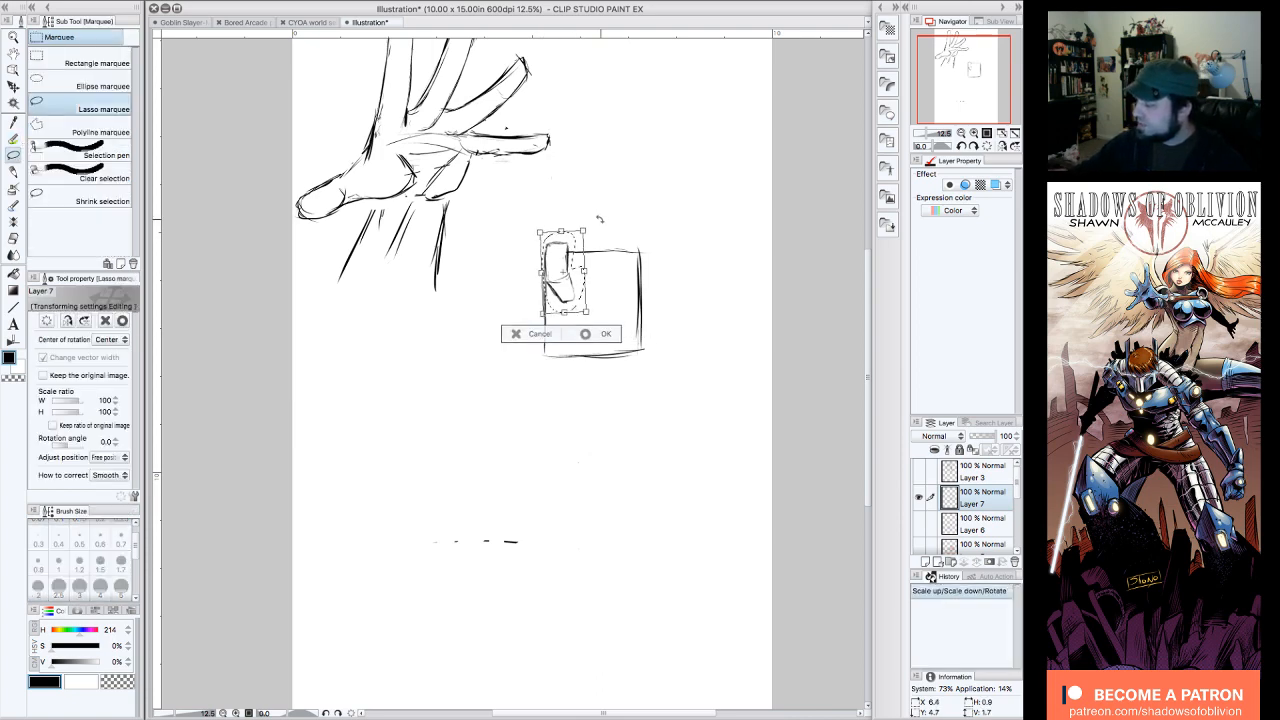
{"action": "left_click_drag", "start_coordinate": [599, 218], "coordinate": [593, 214]}
{"action": "left_click_drag", "start_coordinate": [562, 266], "coordinate": [566, 272]}
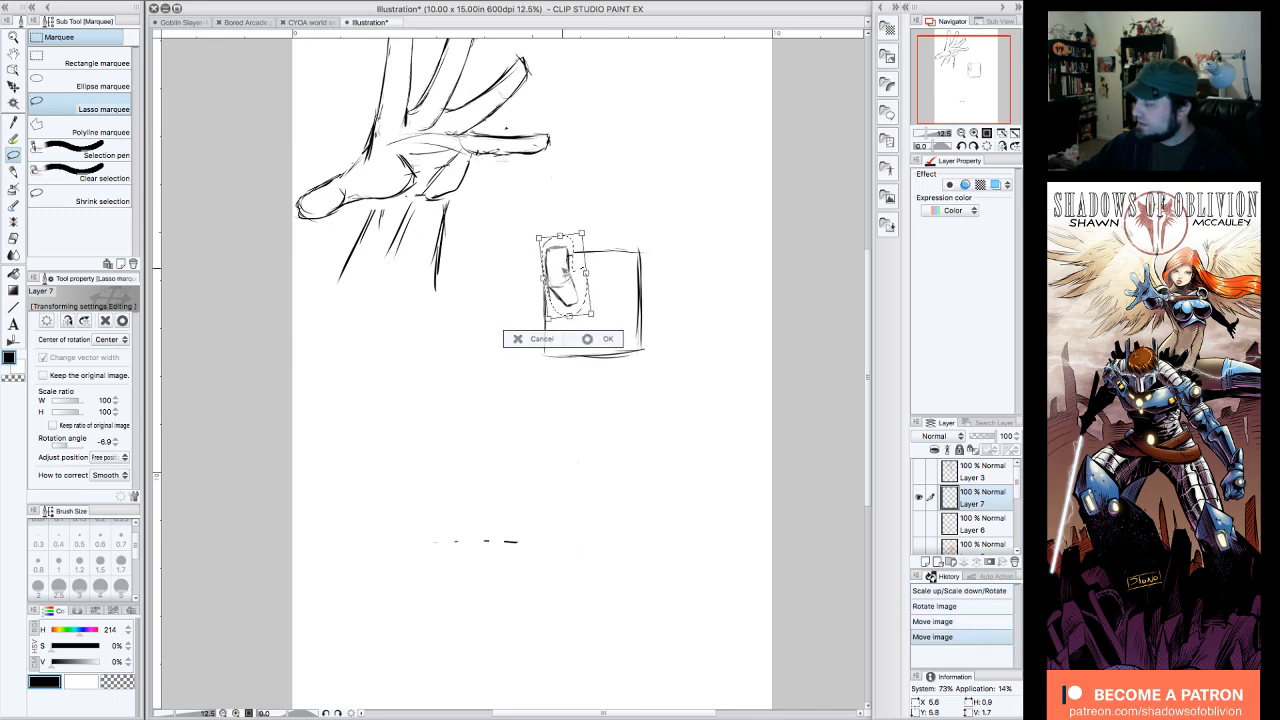
{"action": "left_click", "coordinate": [589, 341]}
{"action": "left_click", "coordinate": [481, 337]}
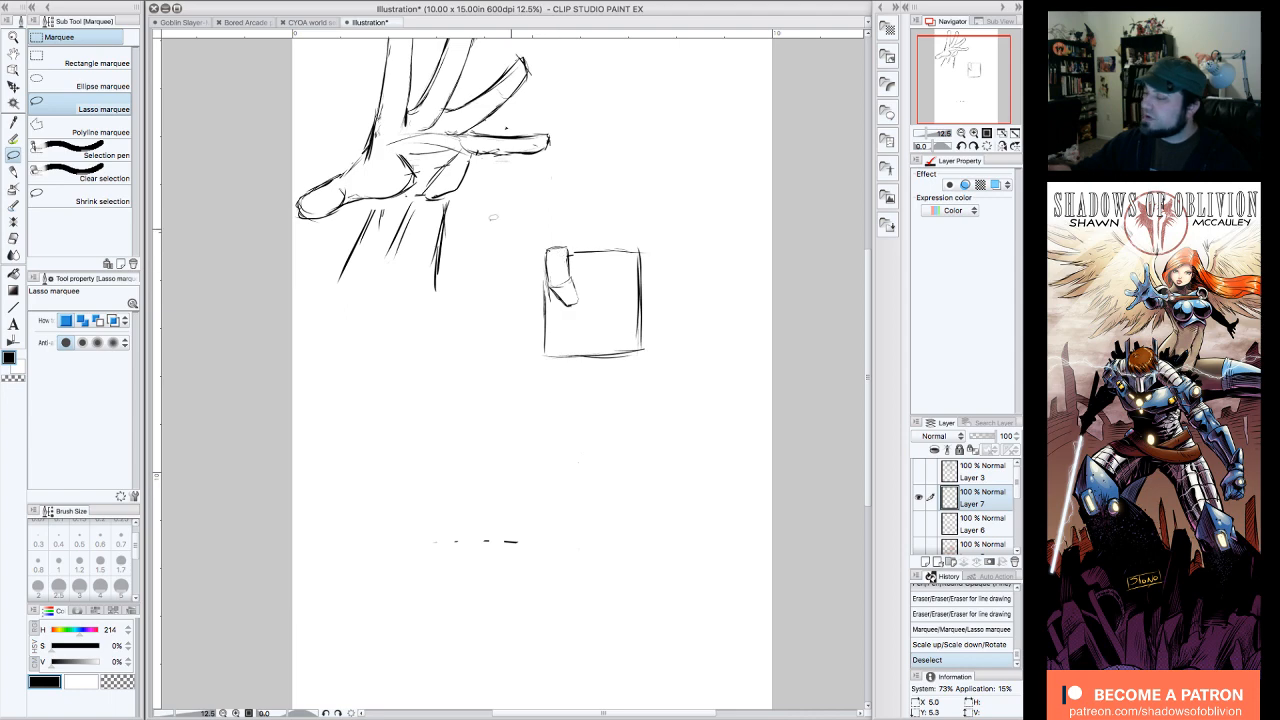
Step: Draw palm crease lines with the Round Oval pen converging in a V below the folded finger, inside the square
{"action": "left_click", "coordinate": [14, 139]}
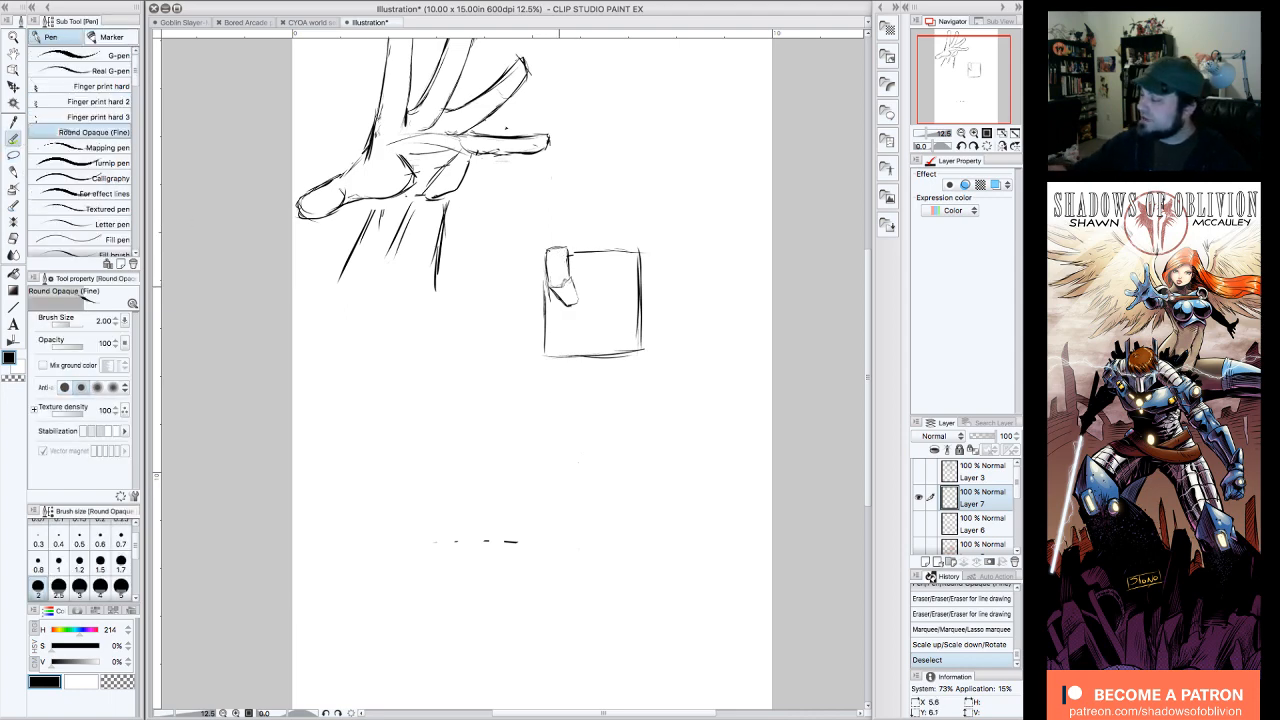
{"action": "mouse_move", "coordinate": [572, 271]}
{"action": "left_mouse_down"}
{"action": "mouse_move", "coordinate": [561, 283]}
{"action": "mouse_move", "coordinate": [576, 328]}
{"action": "left_mouse_up"}
{"action": "left_click_drag", "start_coordinate": [631, 294], "coordinate": [589, 340]}
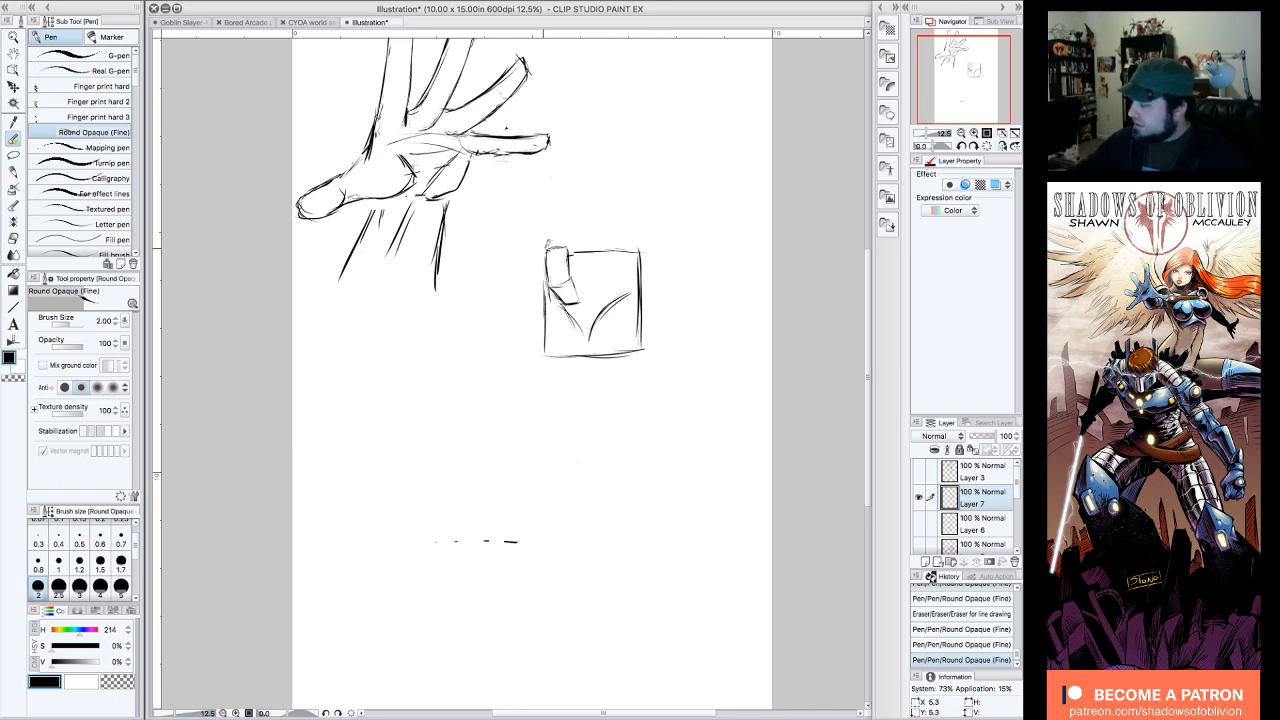
Step: Draw the second and third folded fingers beside the first, each rising higher above the palm, and touch up the crease below
{"action": "mouse_move", "coordinate": [545, 248]}
{"action": "left_mouse_down"}
{"action": "mouse_move", "coordinate": [645, 208]}
{"action": "mouse_move", "coordinate": [574, 246]}
{"action": "left_mouse_up"}
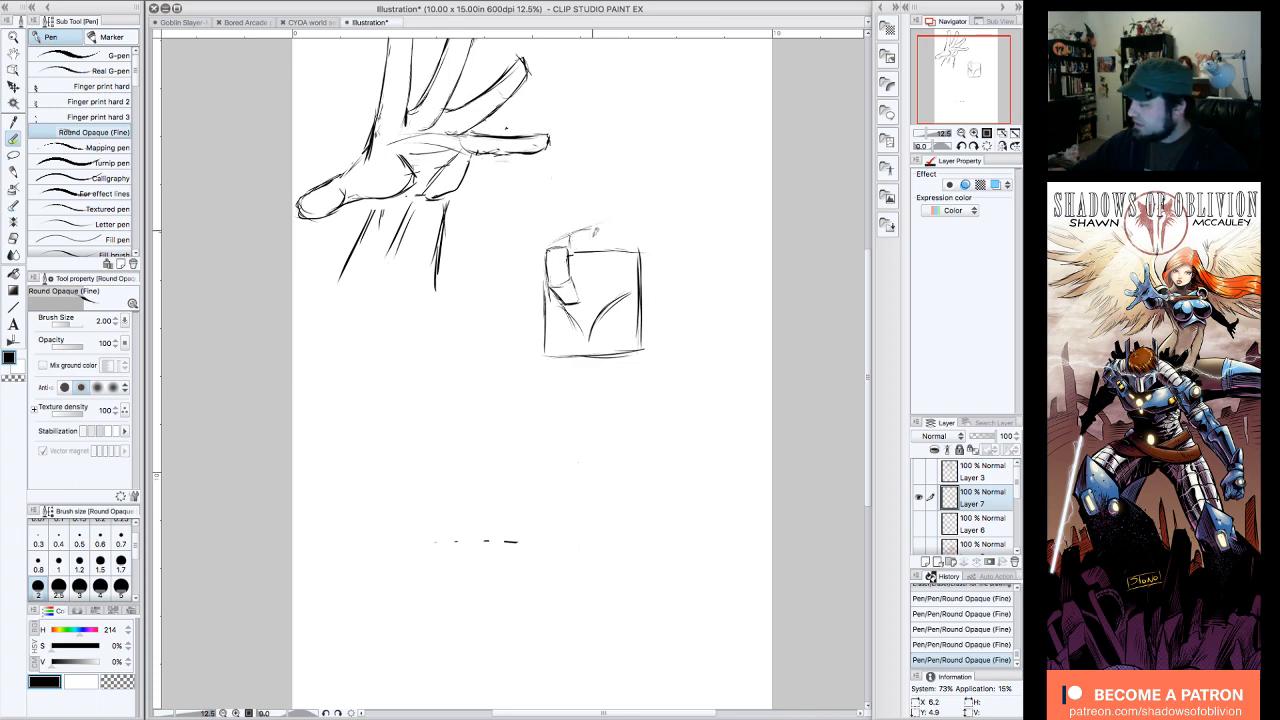
{"action": "mouse_move", "coordinate": [592, 250]}
{"action": "left_mouse_down"}
{"action": "mouse_move", "coordinate": [598, 288]}
{"action": "mouse_move", "coordinate": [581, 297]}
{"action": "mouse_move", "coordinate": [599, 290]}
{"action": "mouse_move", "coordinate": [600, 214]}
{"action": "mouse_move", "coordinate": [623, 212]}
{"action": "mouse_move", "coordinate": [624, 262]}
{"action": "mouse_move", "coordinate": [598, 299]}
{"action": "left_mouse_up"}
{"action": "mouse_move", "coordinate": [611, 242]}
{"action": "left_mouse_down"}
{"action": "mouse_move", "coordinate": [601, 250]}
{"action": "mouse_move", "coordinate": [596, 214]}
{"action": "mouse_move", "coordinate": [601, 236]}
{"action": "mouse_move", "coordinate": [588, 225]}
{"action": "left_mouse_up"}
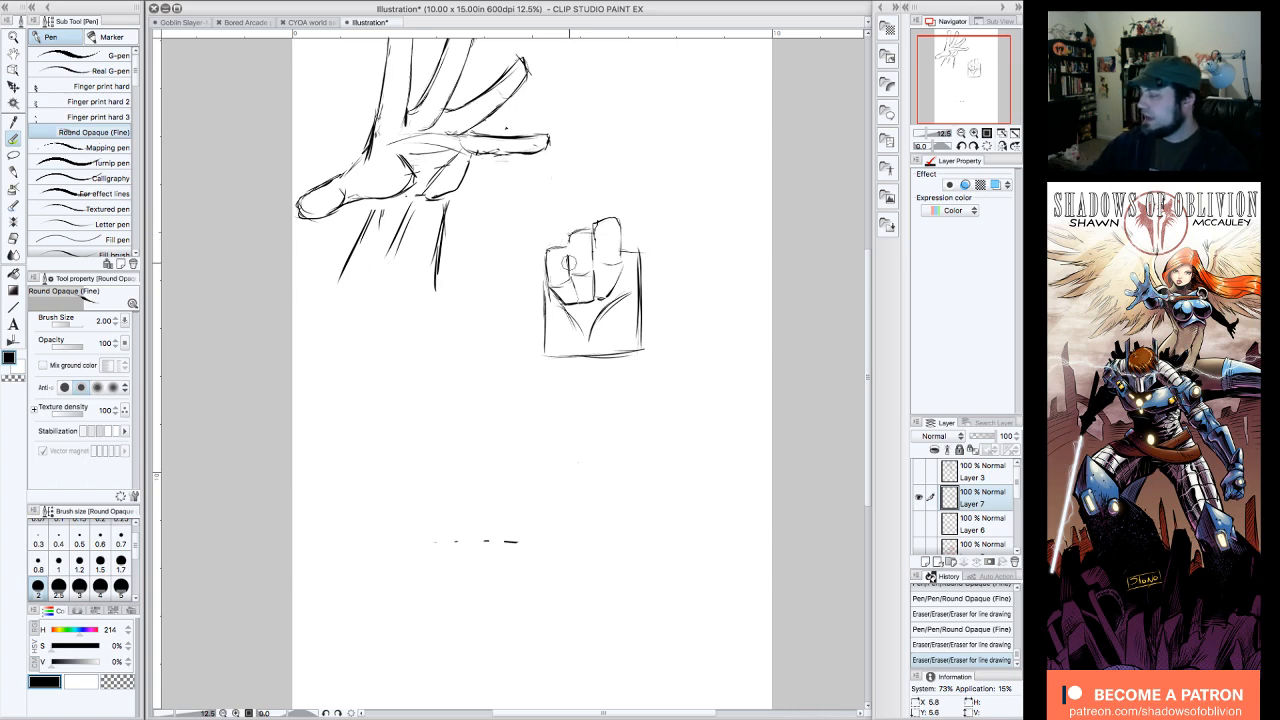
{"action": "left_click_drag", "start_coordinate": [619, 305], "coordinate": [615, 316]}
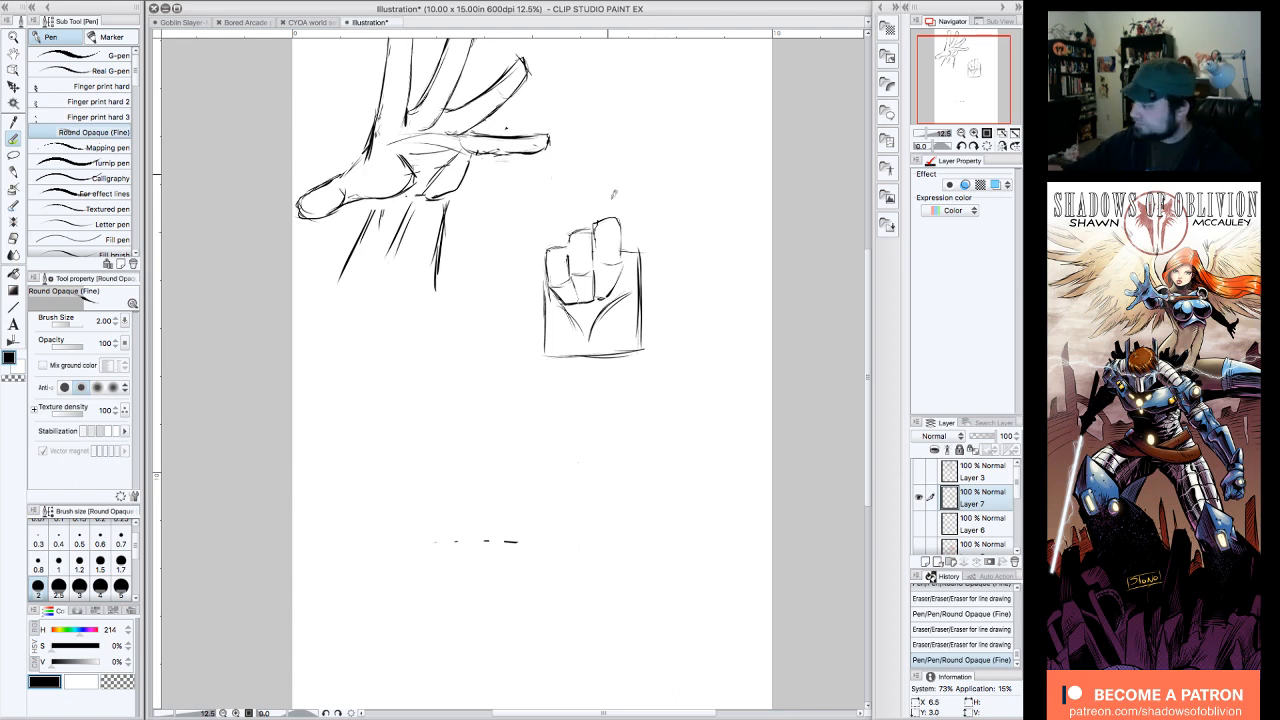
Step: Draw the fourth folded finger over the palm's upper right corner, with a joint line and a reworked angular top
{"action": "left_click_drag", "start_coordinate": [622, 214], "coordinate": [636, 209]}
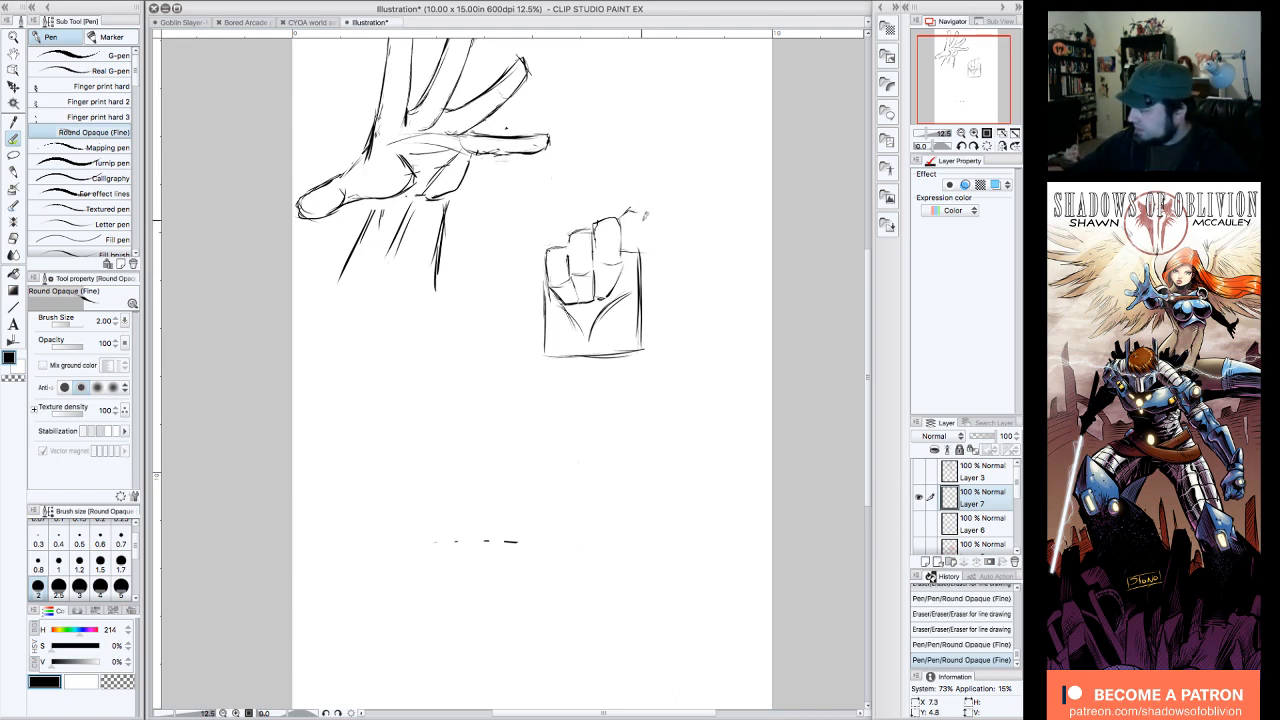
{"action": "left_click_drag", "start_coordinate": [632, 273], "coordinate": [641, 228]}
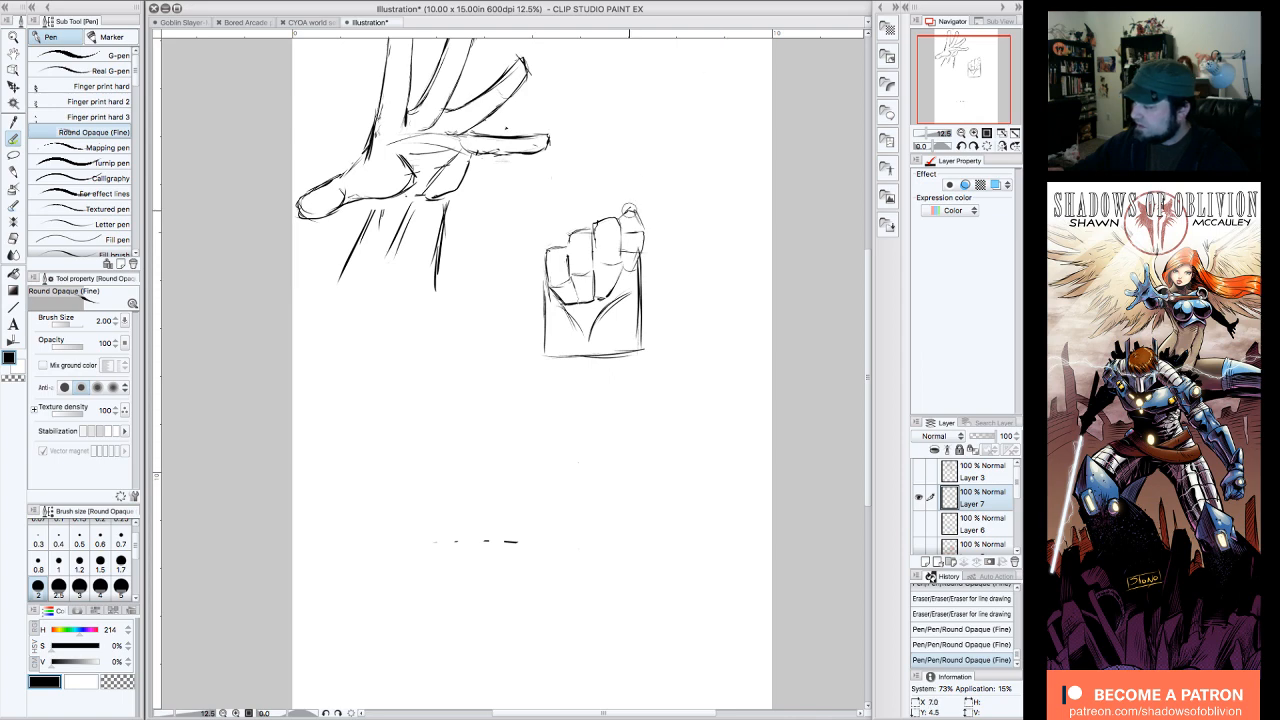
{"action": "left_click_drag", "start_coordinate": [630, 212], "coordinate": [632, 212]}
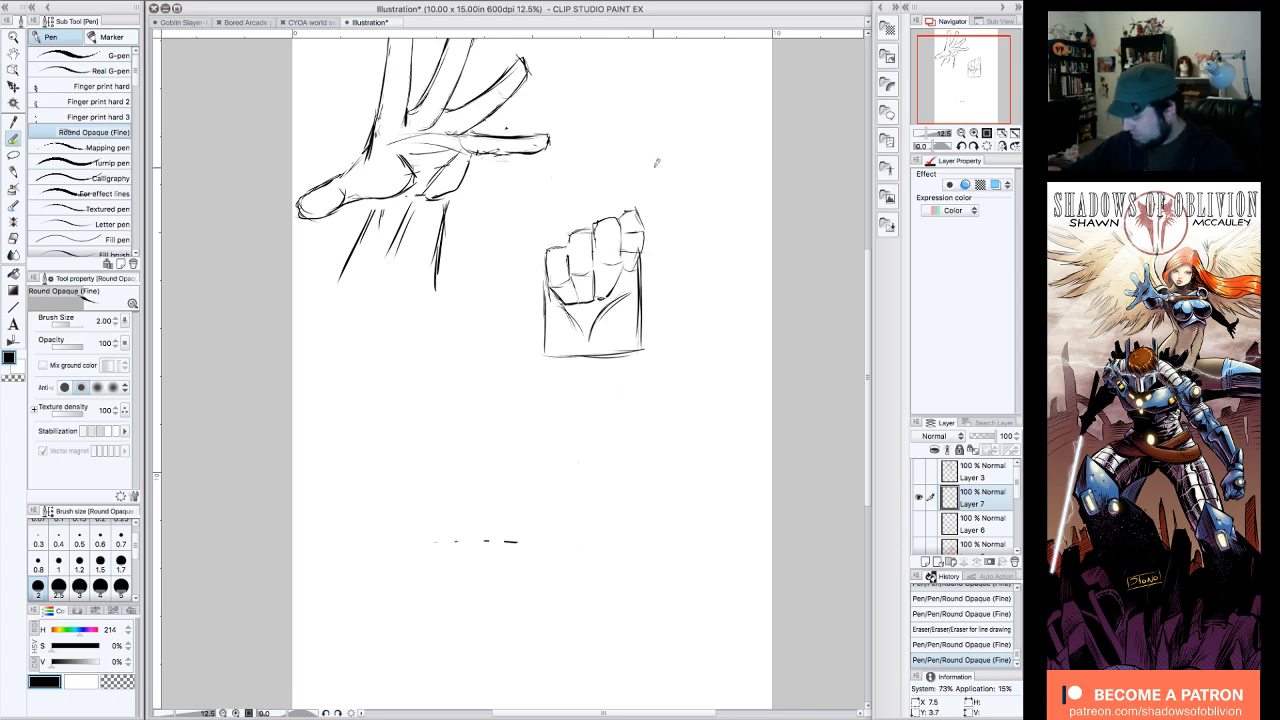
Step: Touch up the fourth folded finger's top and lower end with short pen strokes, erasing stray lines where it meets the palm
{"action": "left_click_drag", "start_coordinate": [628, 210], "coordinate": [634, 202]}
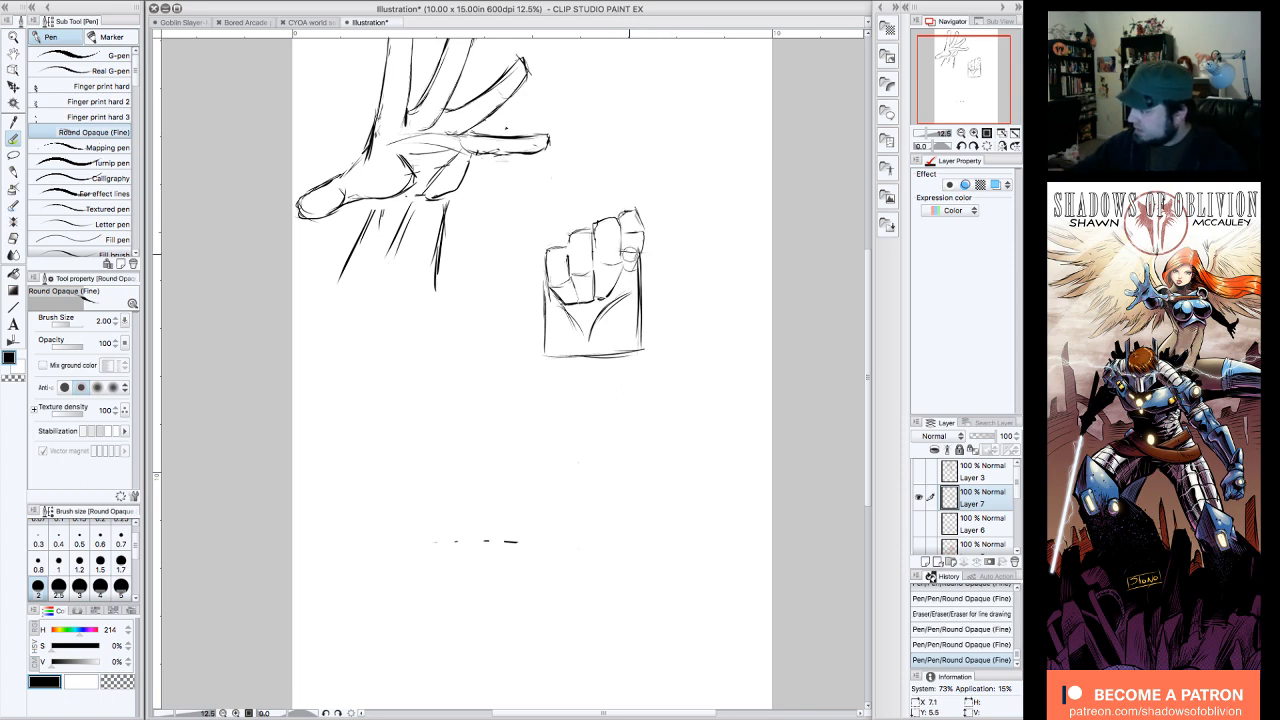
{"action": "left_click_drag", "start_coordinate": [624, 248], "coordinate": [628, 255]}
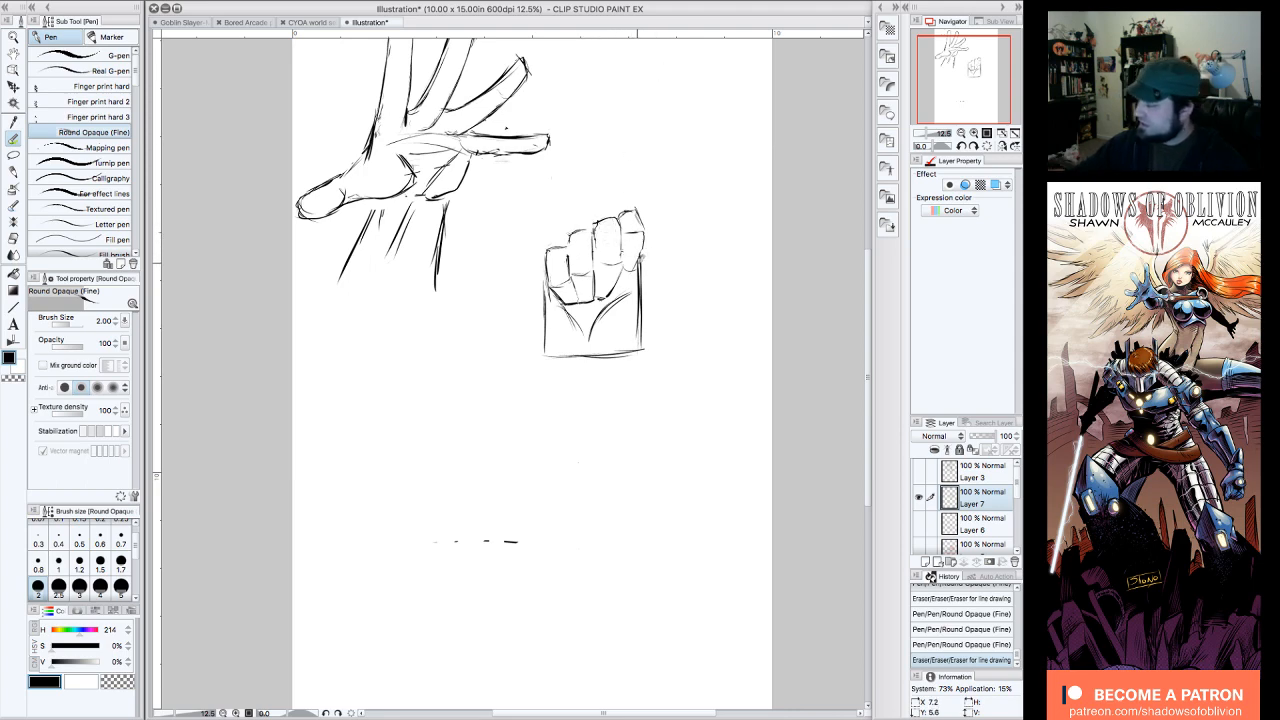
{"action": "mouse_move", "coordinate": [635, 267]}
{"action": "left_mouse_down"}
{"action": "mouse_move", "coordinate": [641, 258]}
{"action": "mouse_move", "coordinate": [611, 298]}
{"action": "mouse_move", "coordinate": [617, 259]}
{"action": "left_mouse_up"}
{"action": "left_click_drag", "start_coordinate": [636, 212], "coordinate": [634, 228]}
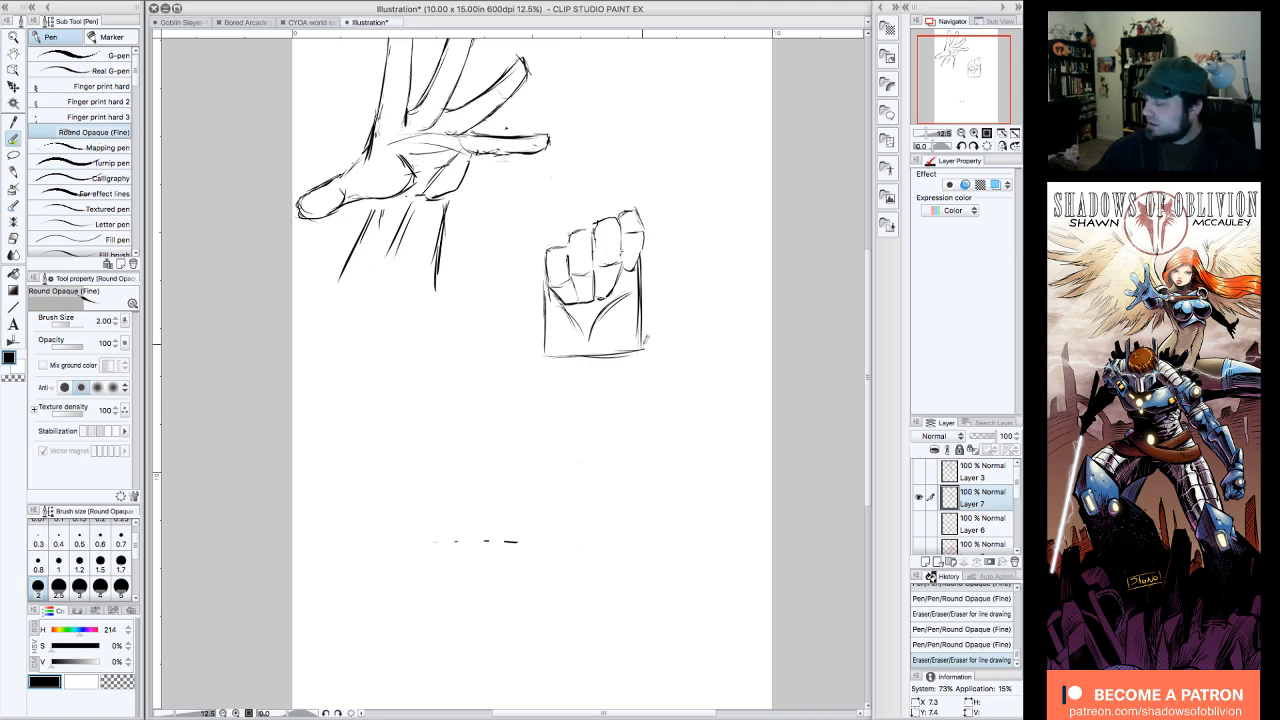
Step: Draw a blocky thumb rising outward from the palm's lower right corner and folding across the fourth and third fingers
{"action": "left_click_drag", "start_coordinate": [642, 348], "coordinate": [658, 301]}
{"action": "left_click_drag", "start_coordinate": [642, 344], "coordinate": [666, 269]}
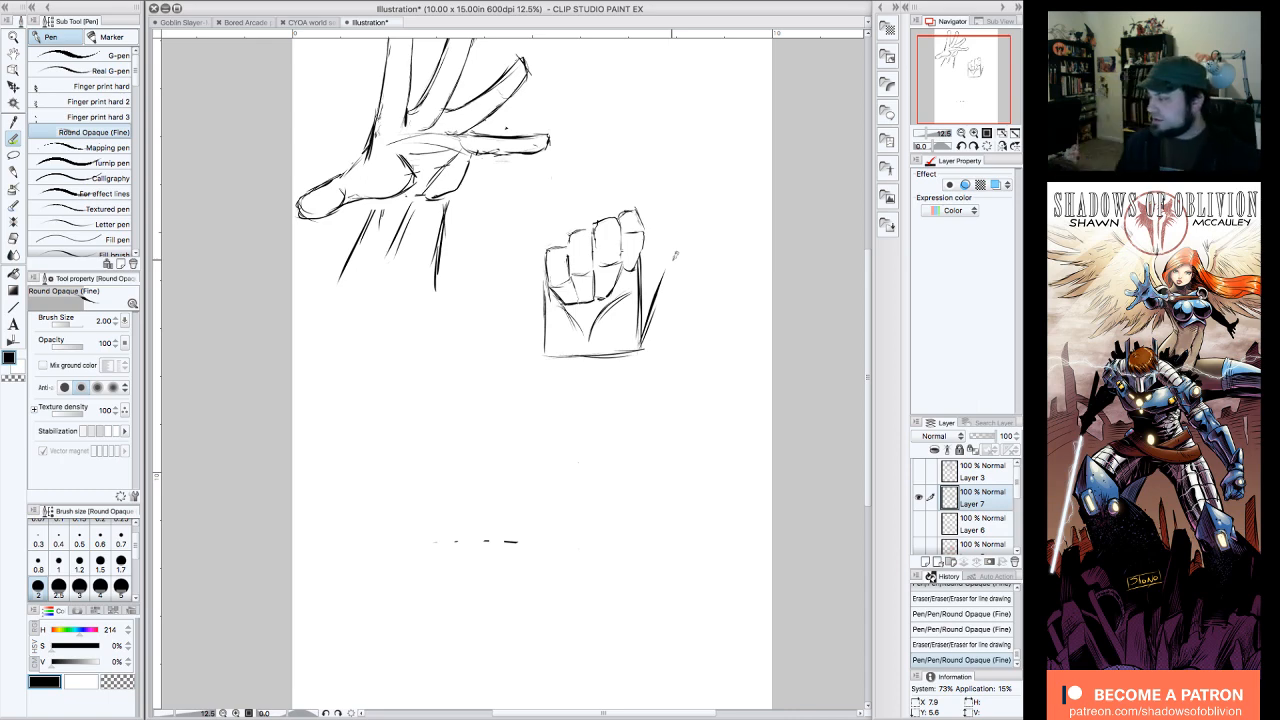
{"action": "left_click_drag", "start_coordinate": [672, 262], "coordinate": [641, 348]}
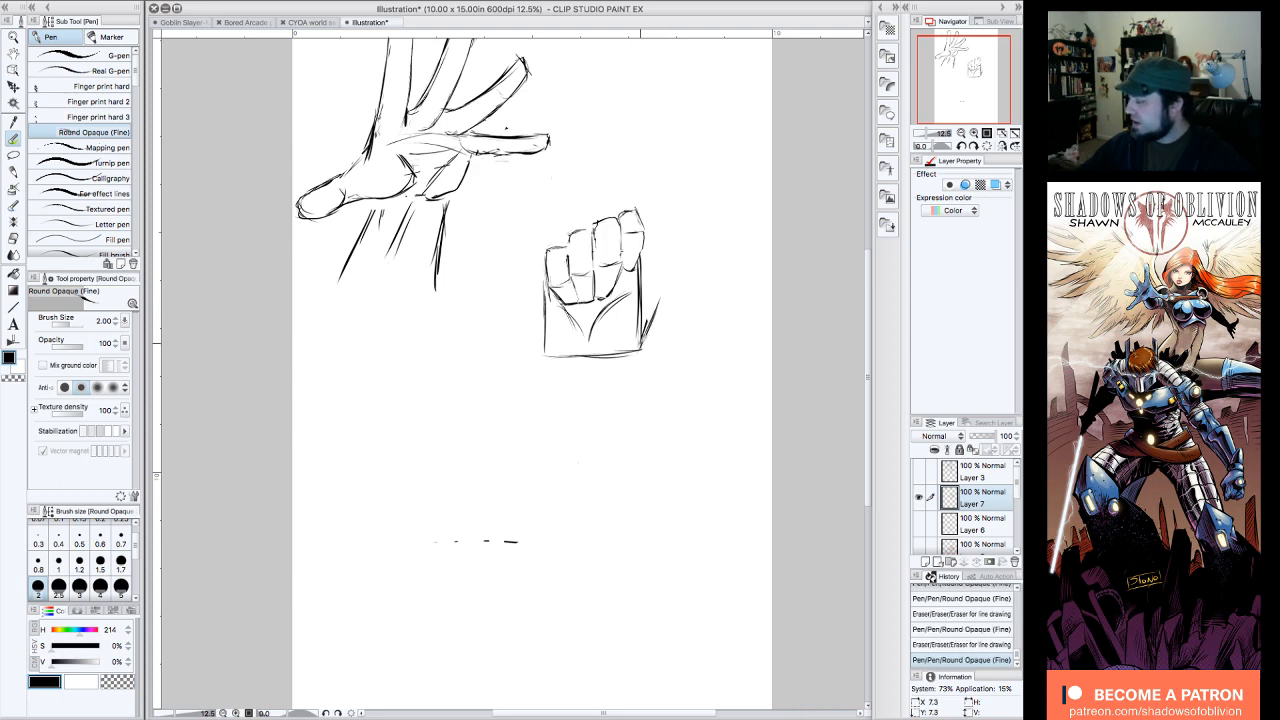
{"action": "mouse_move", "coordinate": [665, 290]}
{"action": "left_mouse_down"}
{"action": "mouse_move", "coordinate": [642, 346]}
{"action": "mouse_move", "coordinate": [665, 255]}
{"action": "left_mouse_up"}
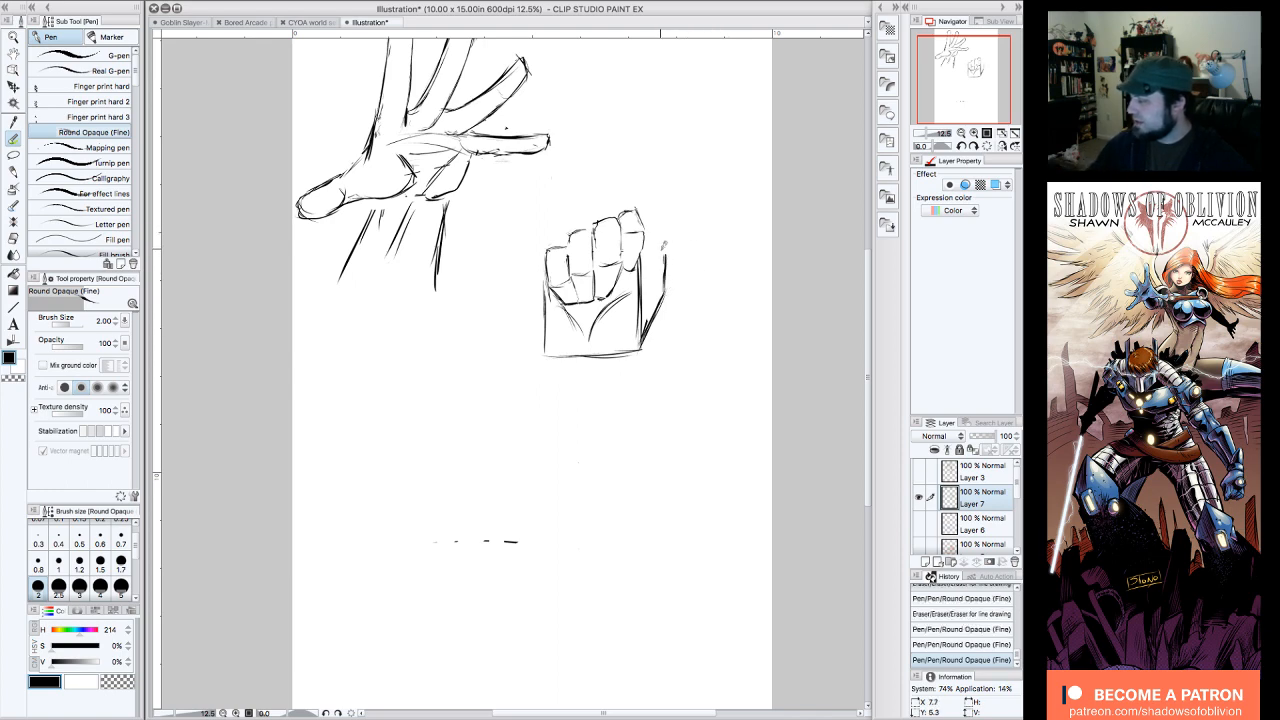
{"action": "left_click_drag", "start_coordinate": [650, 254], "coordinate": [606, 264]}
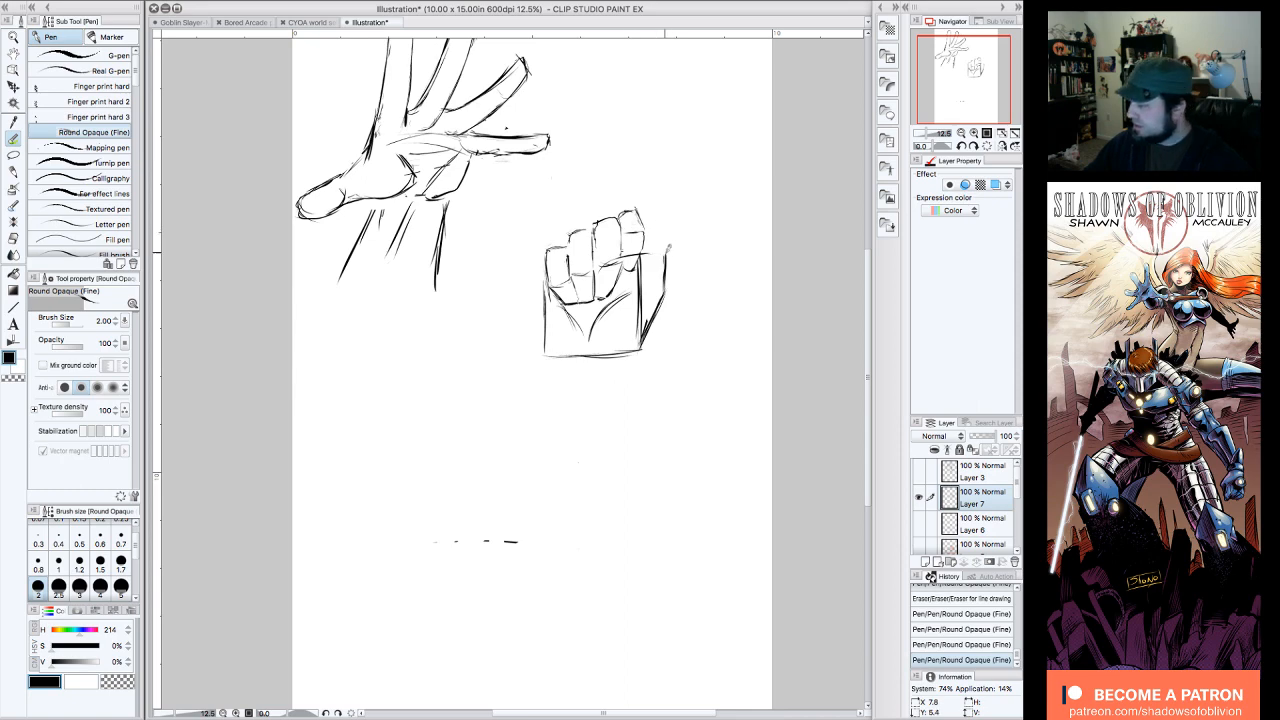
{"action": "left_click_drag", "start_coordinate": [620, 250], "coordinate": [604, 262]}
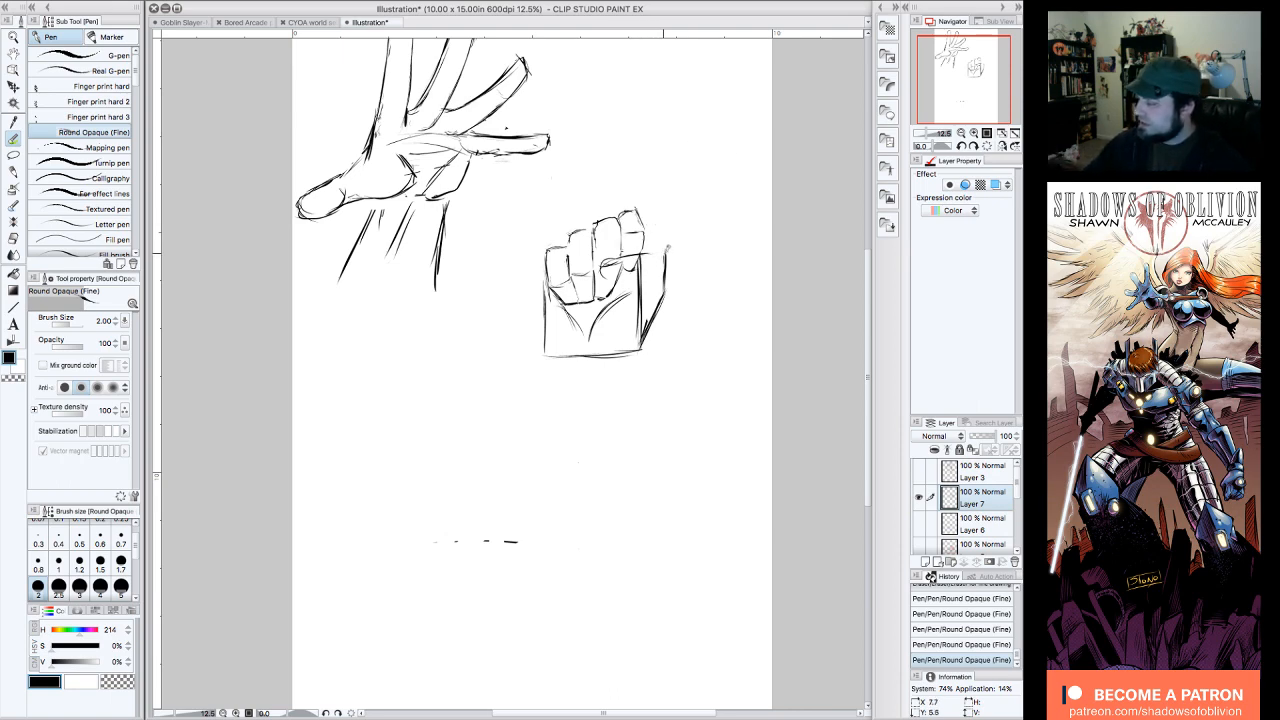
{"action": "left_click_drag", "start_coordinate": [665, 252], "coordinate": [602, 264]}
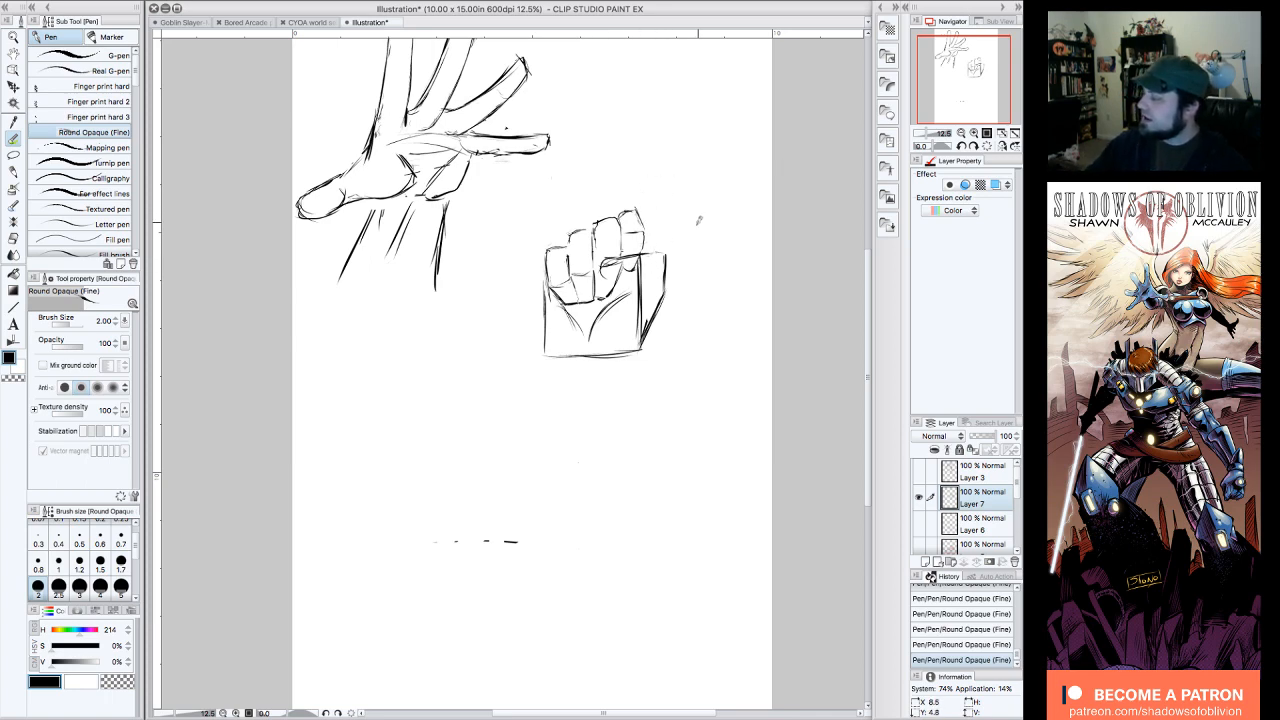
Step: Show the red straight-finger guide layer to compare its proportions with the fist, then hide it again
{"action": "left_click", "coordinate": [918, 547]}
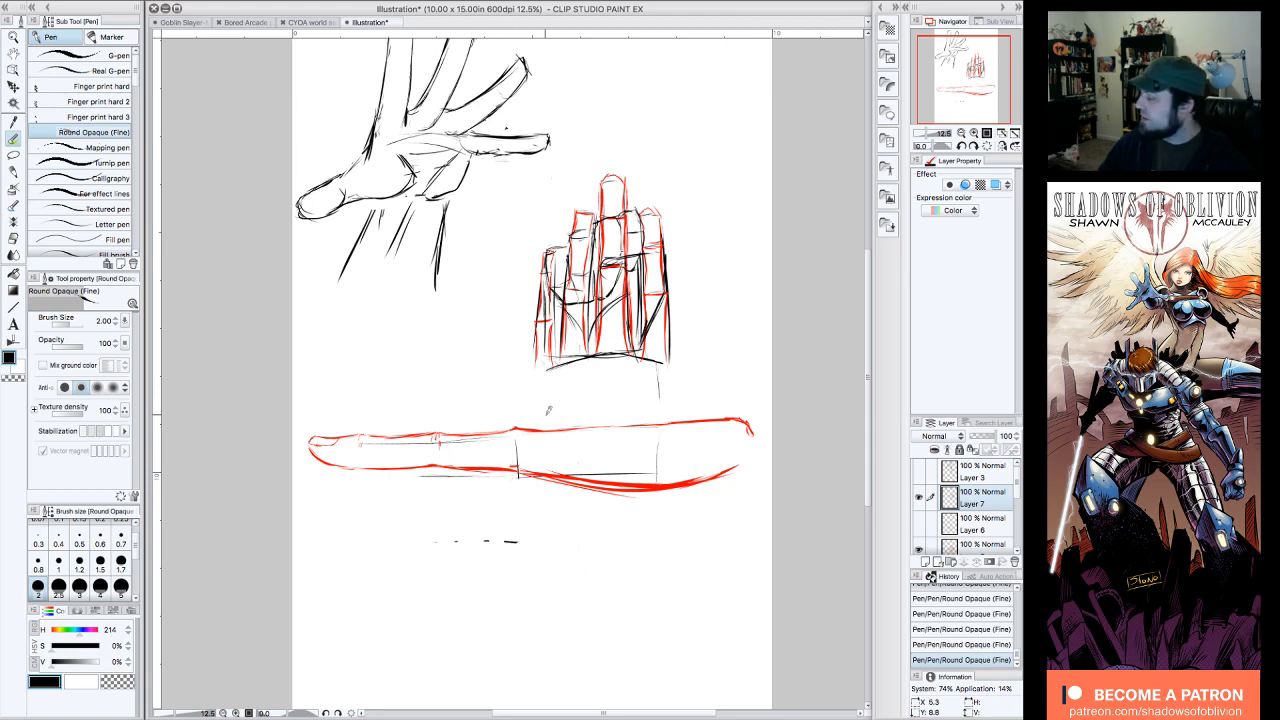
{"action": "left_click", "coordinate": [921, 495]}
{"action": "left_click", "coordinate": [920, 497]}
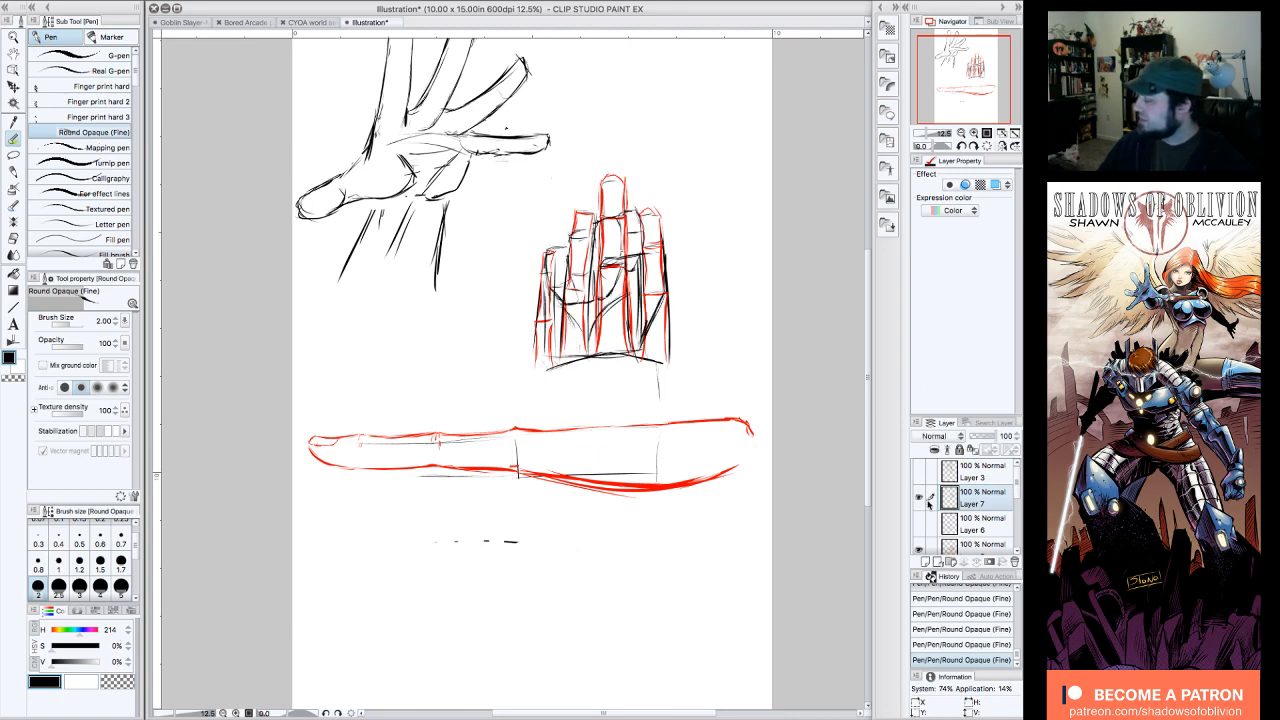
{"action": "left_click", "coordinate": [919, 551]}
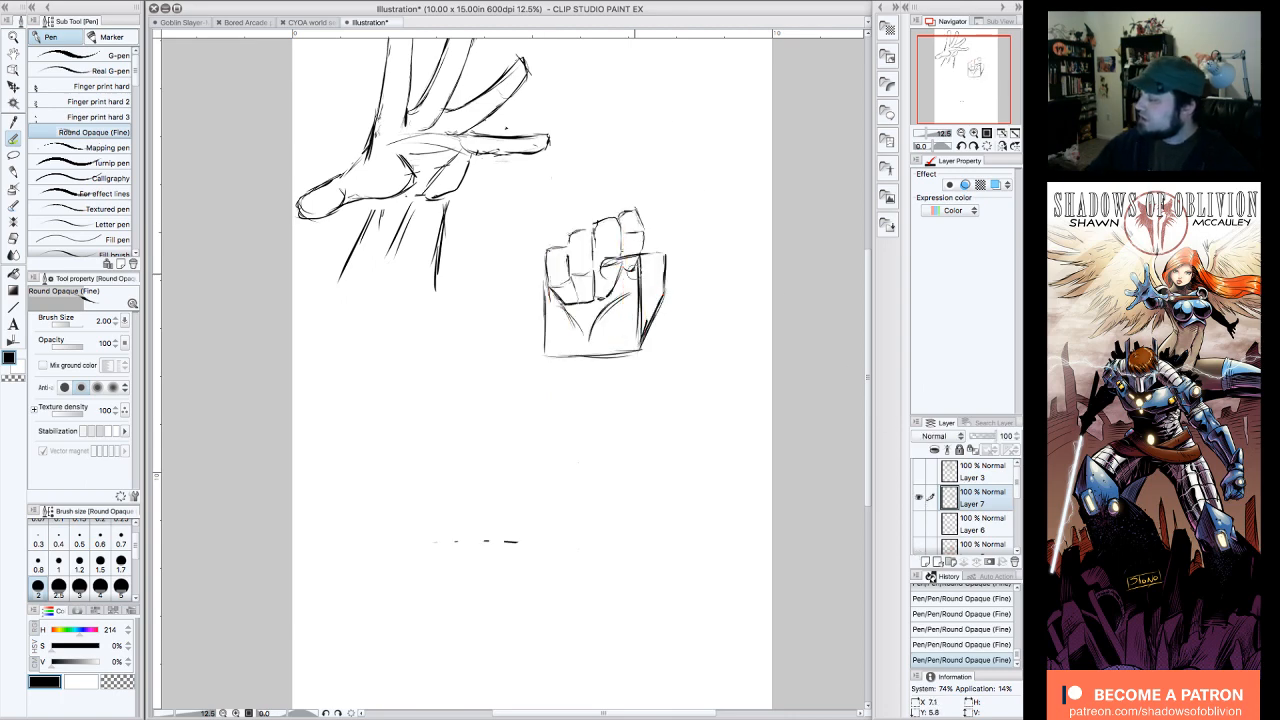
Step: Erase the palm square's right side and base, strengthen the thumb's underside and crease, and start the left wrist line
{"action": "mouse_move", "coordinate": [622, 263]}
{"action": "left_mouse_down"}
{"action": "mouse_move", "coordinate": [645, 283]}
{"action": "mouse_move", "coordinate": [638, 320]}
{"action": "mouse_move", "coordinate": [630, 302]}
{"action": "left_mouse_up"}
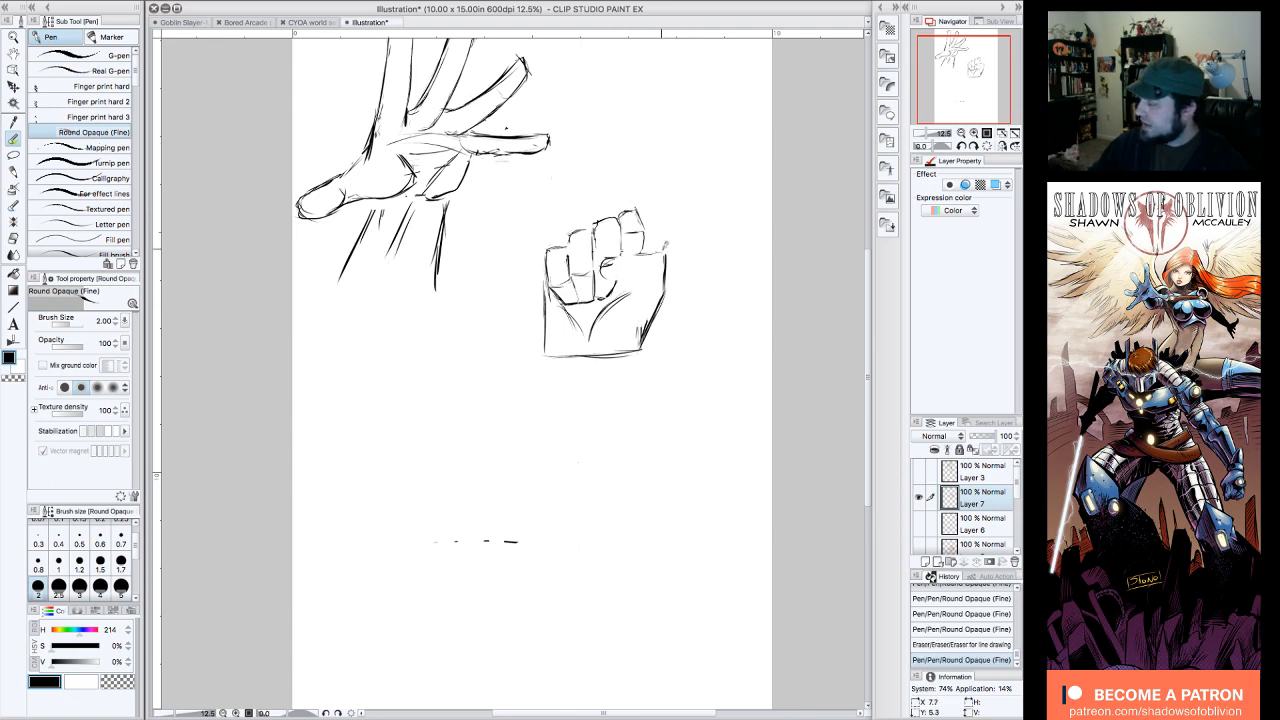
{"action": "mouse_move", "coordinate": [662, 252]}
{"action": "left_mouse_down"}
{"action": "mouse_move", "coordinate": [603, 262]}
{"action": "mouse_move", "coordinate": [627, 278]}
{"action": "mouse_move", "coordinate": [652, 271]}
{"action": "mouse_move", "coordinate": [611, 270]}
{"action": "mouse_move", "coordinate": [618, 278]}
{"action": "mouse_move", "coordinate": [654, 271]}
{"action": "mouse_move", "coordinate": [597, 326]}
{"action": "mouse_move", "coordinate": [614, 353]}
{"action": "mouse_move", "coordinate": [554, 358]}
{"action": "mouse_move", "coordinate": [554, 438]}
{"action": "left_mouse_up"}
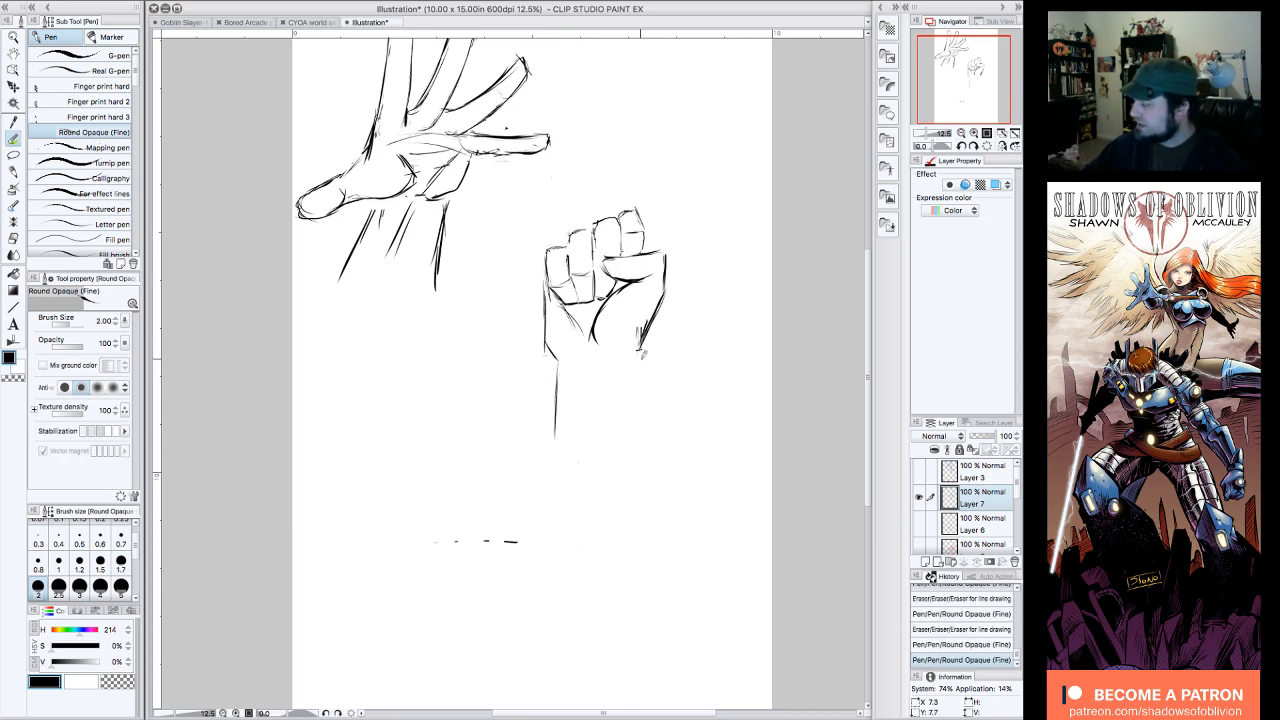
{"action": "left_click_drag", "start_coordinate": [642, 230], "coordinate": [648, 252]}
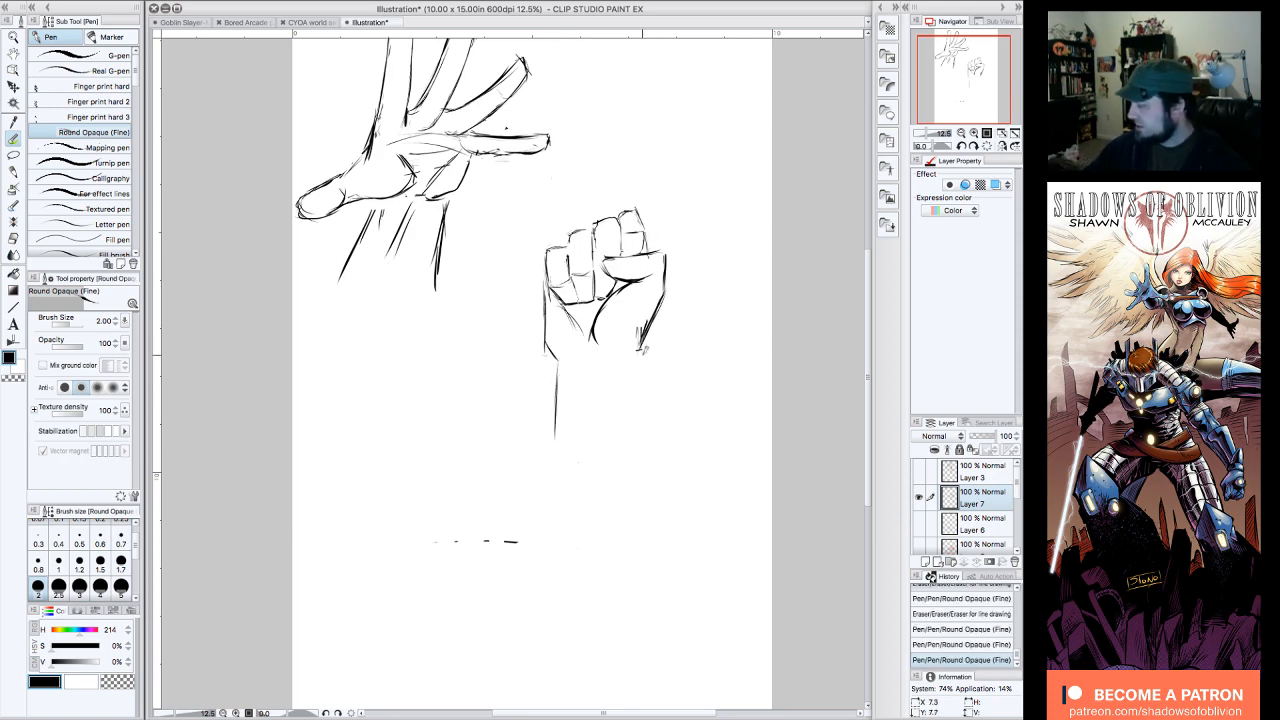
Step: Rework the wrist by erasing the first attempts and drawing both forearm sides down from the palm, with short tendon lines between
{"action": "left_click_drag", "start_coordinate": [638, 350], "coordinate": [642, 408]}
{"action": "mouse_move", "coordinate": [645, 326]}
{"action": "left_mouse_down"}
{"action": "mouse_move", "coordinate": [622, 363]}
{"action": "mouse_move", "coordinate": [553, 341]}
{"action": "mouse_move", "coordinate": [555, 391]}
{"action": "left_mouse_up"}
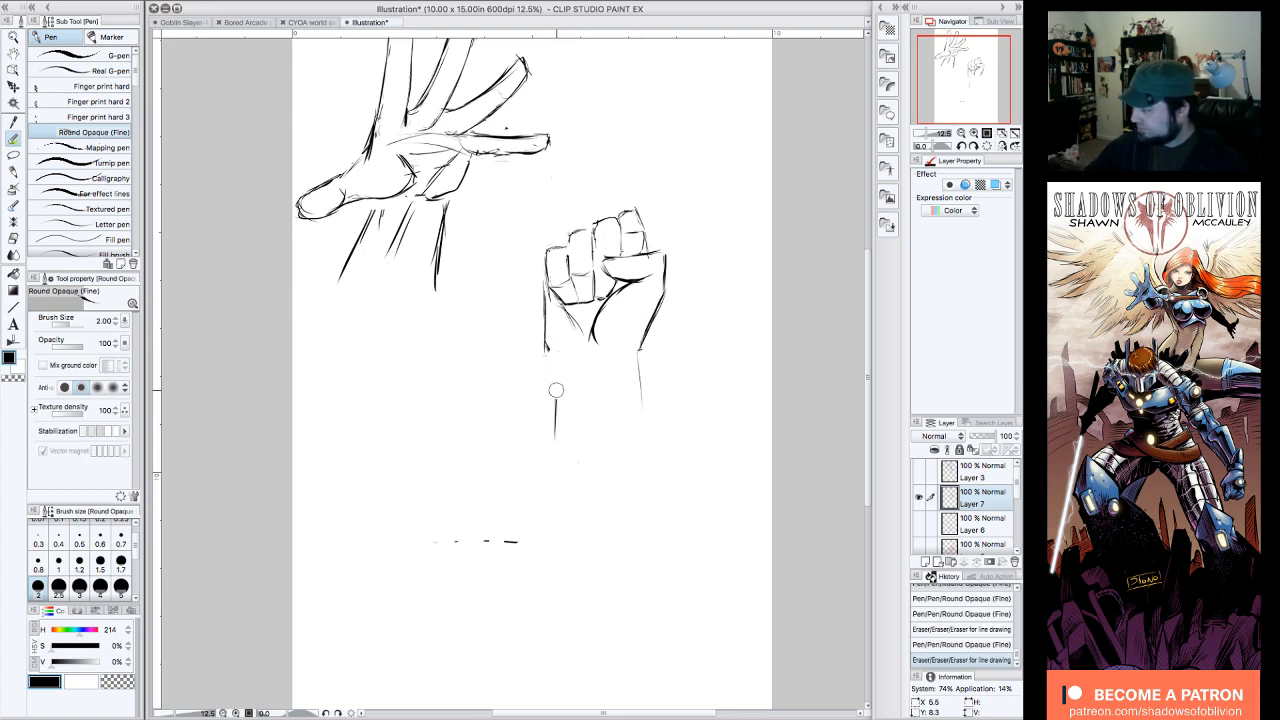
{"action": "left_click_drag", "start_coordinate": [546, 322], "coordinate": [549, 359]}
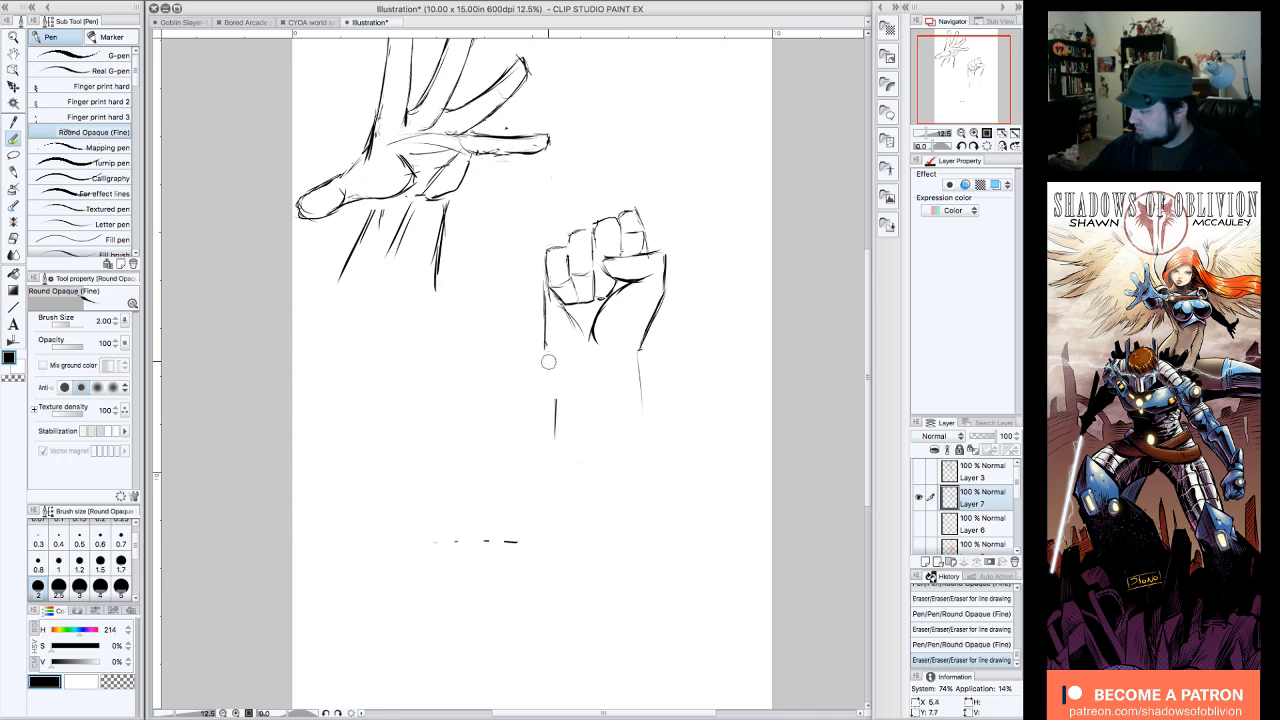
{"action": "left_click_drag", "start_coordinate": [547, 289], "coordinate": [555, 450]}
{"action": "left_click_drag", "start_coordinate": [638, 364], "coordinate": [641, 422]}
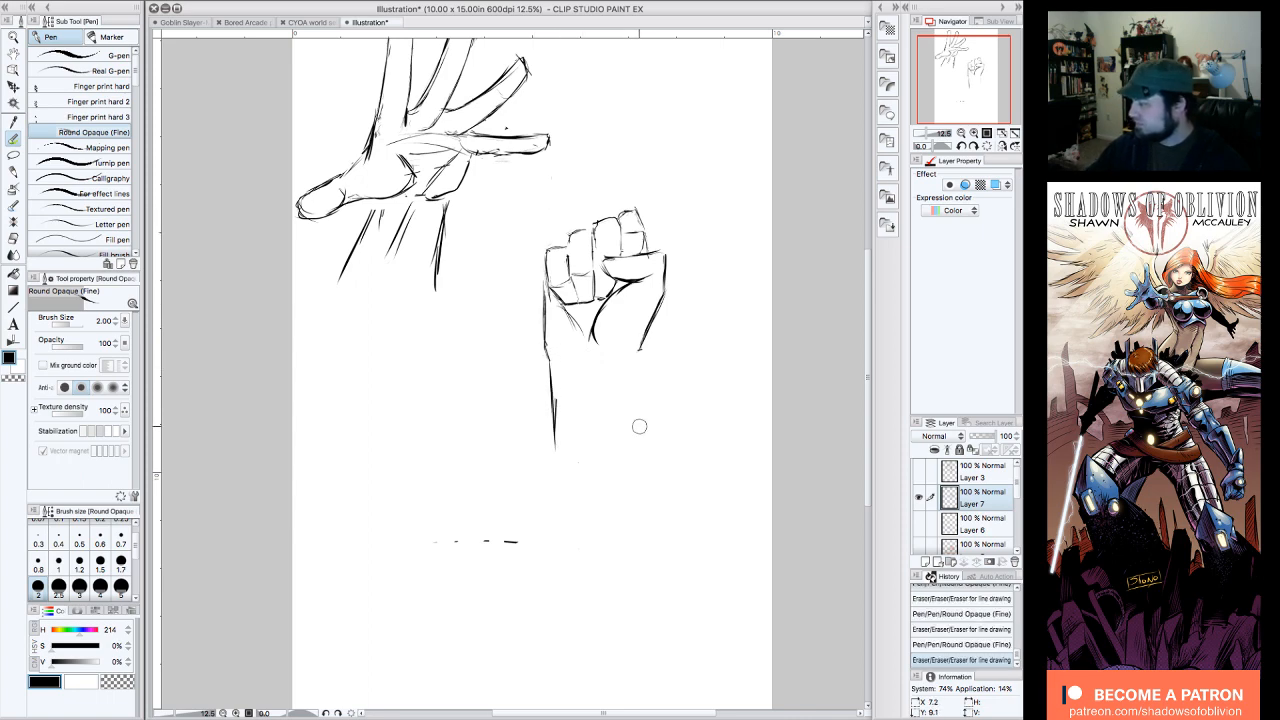
{"action": "left_click_drag", "start_coordinate": [640, 339], "coordinate": [640, 350]}
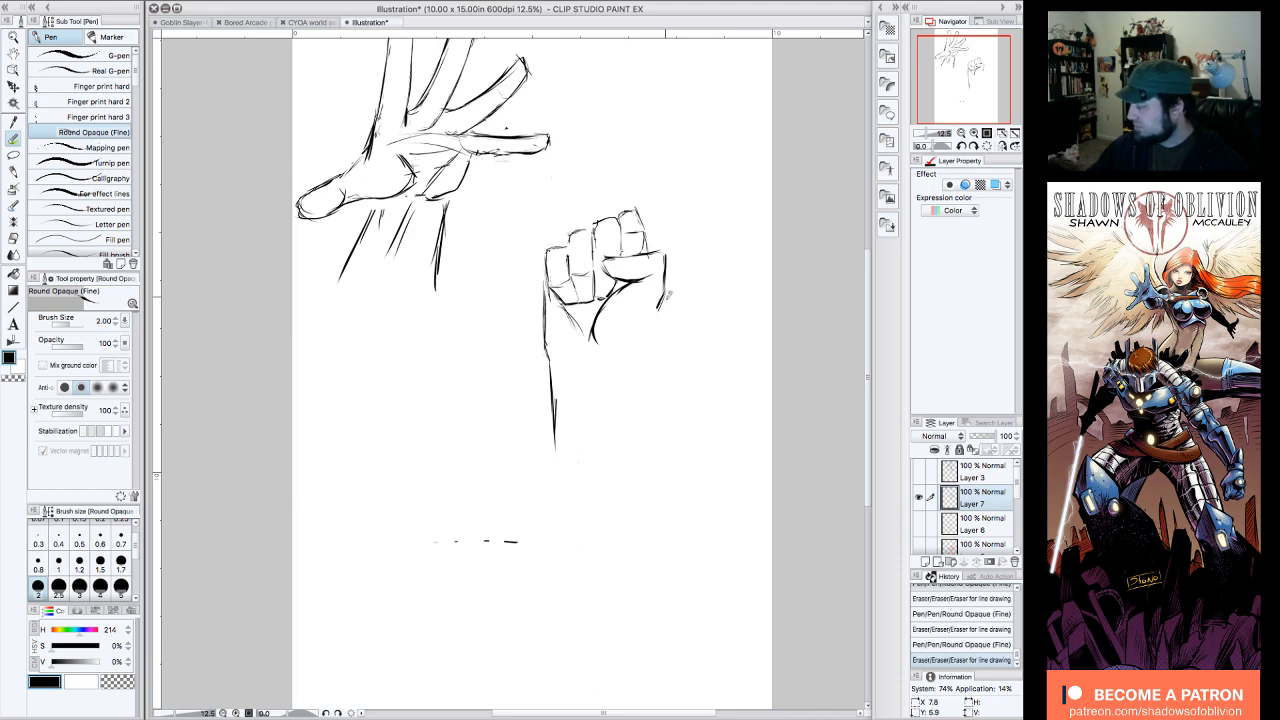
{"action": "mouse_move", "coordinate": [664, 296]}
{"action": "left_mouse_down"}
{"action": "mouse_move", "coordinate": [632, 350]}
{"action": "mouse_move", "coordinate": [635, 428]}
{"action": "left_mouse_up"}
{"action": "left_click_drag", "start_coordinate": [592, 358], "coordinate": [592, 382]}
{"action": "left_click_drag", "start_coordinate": [587, 362], "coordinate": [552, 463]}
{"action": "left_click_drag", "start_coordinate": [550, 357], "coordinate": [548, 484]}
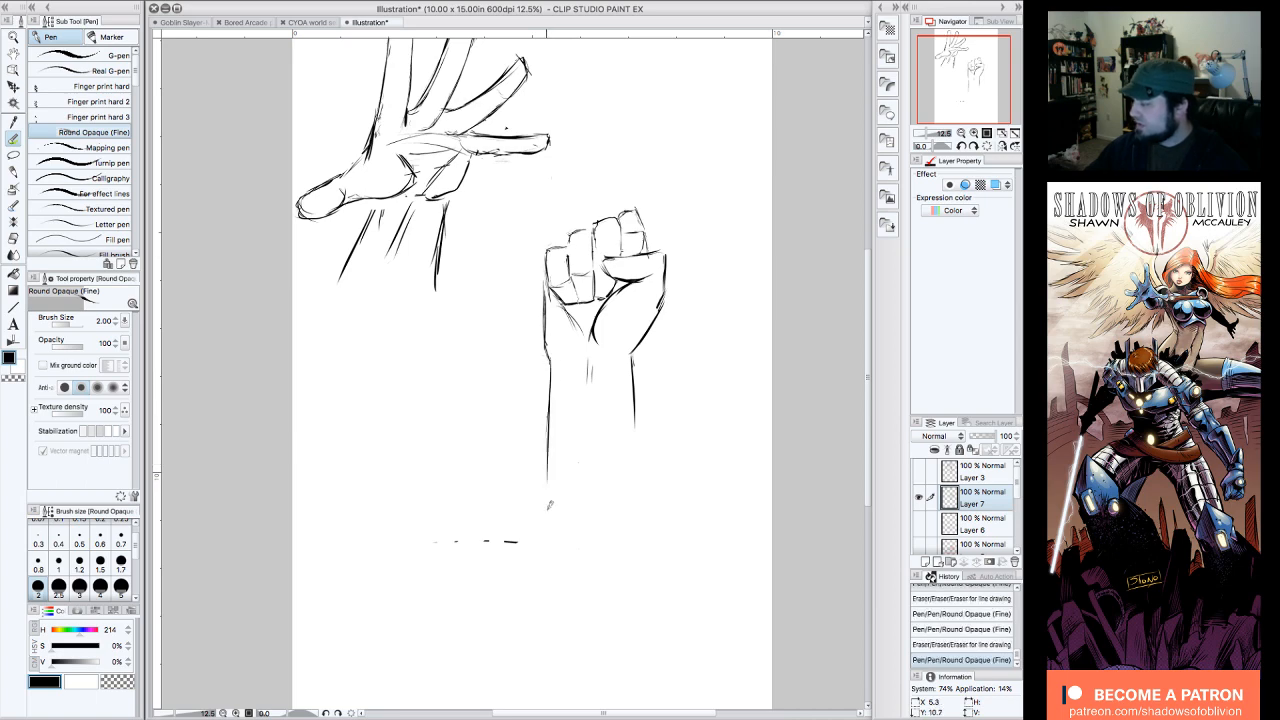
Step: Touch up the tip of the fourth finger and thicken the palm's left edge down to the wrist
{"action": "left_click_drag", "start_coordinate": [622, 212], "coordinate": [636, 208]}
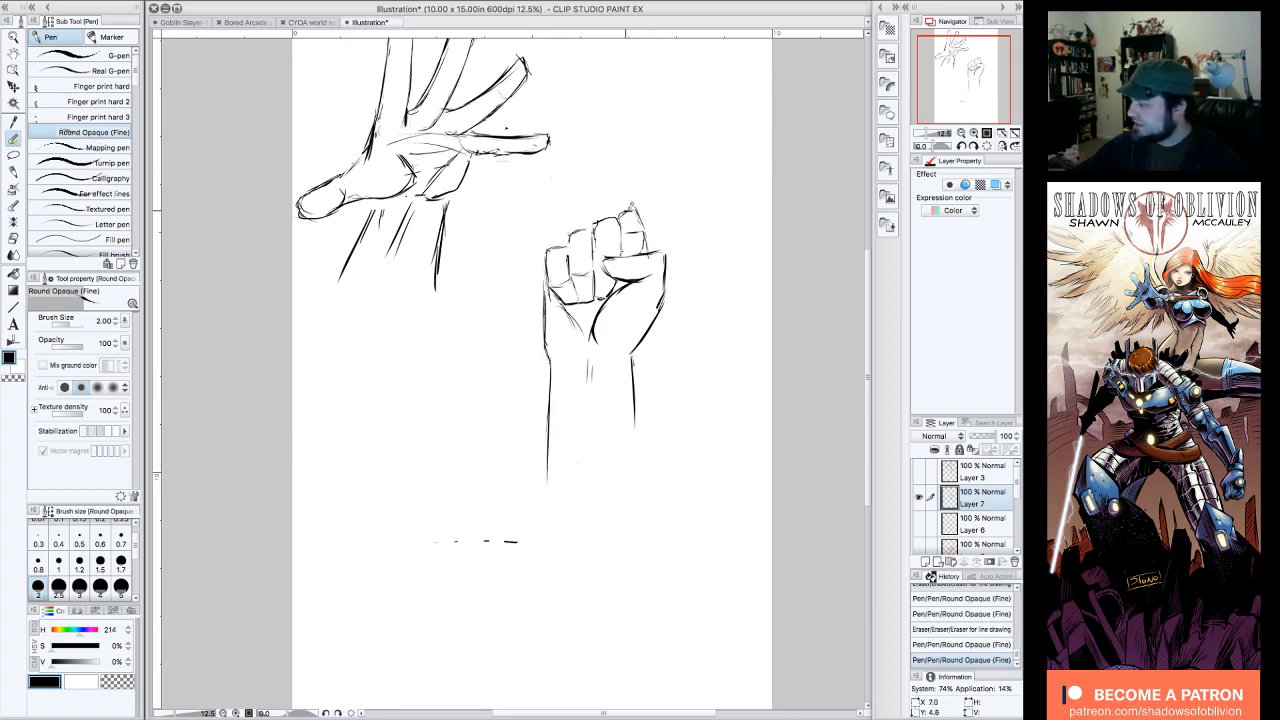
{"action": "left_click_drag", "start_coordinate": [547, 278], "coordinate": [548, 368]}
{"action": "left_click_drag", "start_coordinate": [562, 337], "coordinate": [565, 347]}
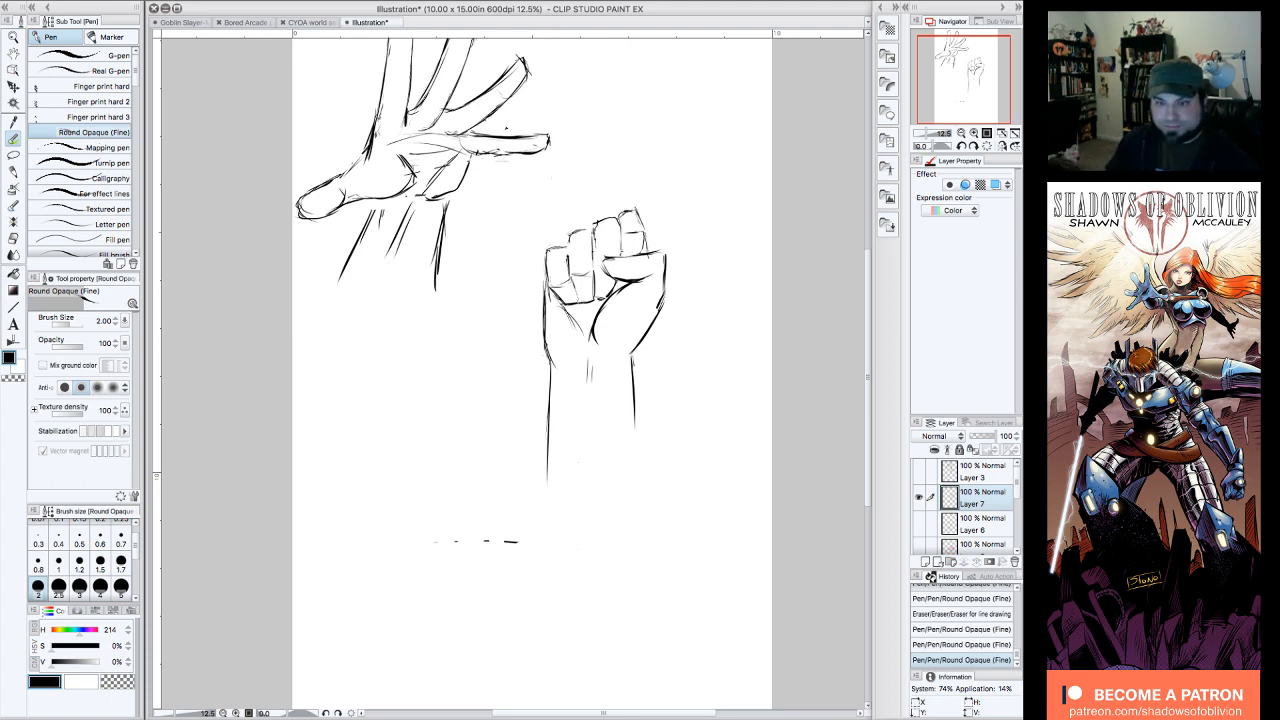
{"action": "key", "text": "Tab"}
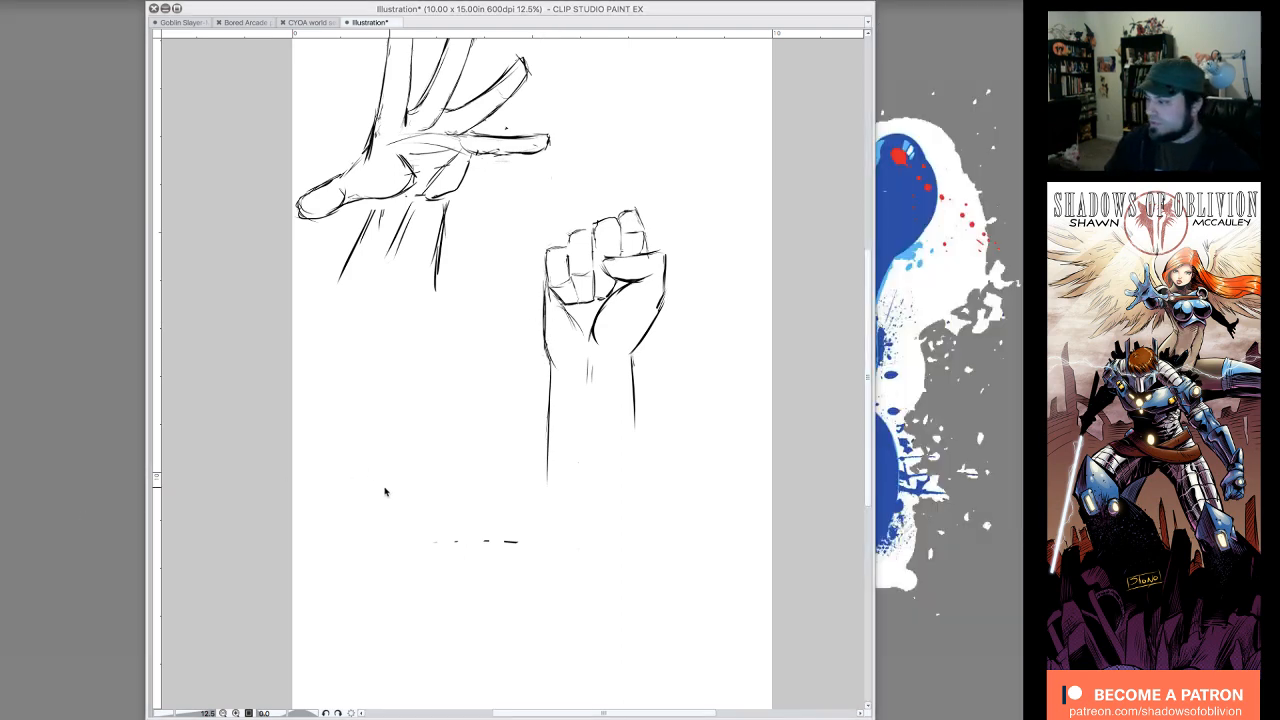
{"action": "key", "text": "Tab"}
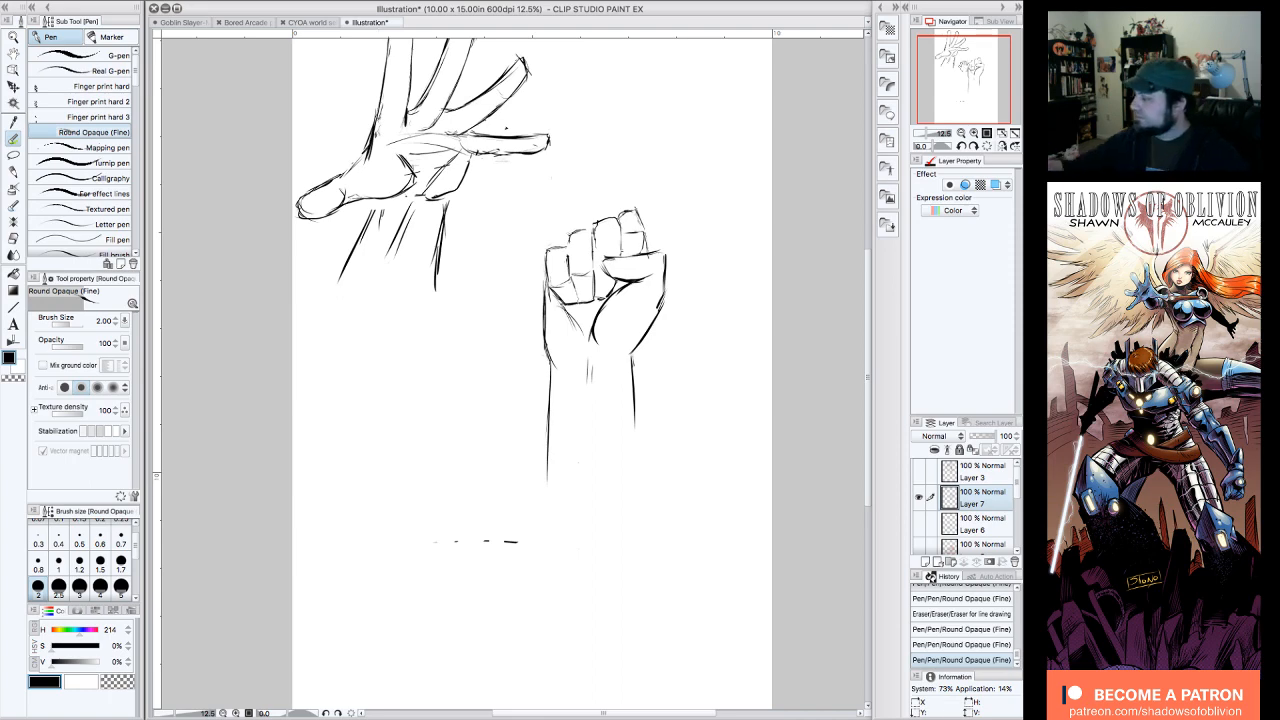
Step: Erase the stray dashes below the fist and redraw the palm's left edge as an outward bulge into the wrist
{"action": "left_click_drag", "start_coordinate": [382, 483], "coordinate": [343, 522]}
{"action": "mouse_move", "coordinate": [484, 609]}
{"action": "left_mouse_down"}
{"action": "mouse_move", "coordinate": [430, 593]}
{"action": "mouse_move", "coordinate": [447, 574]}
{"action": "left_mouse_up"}
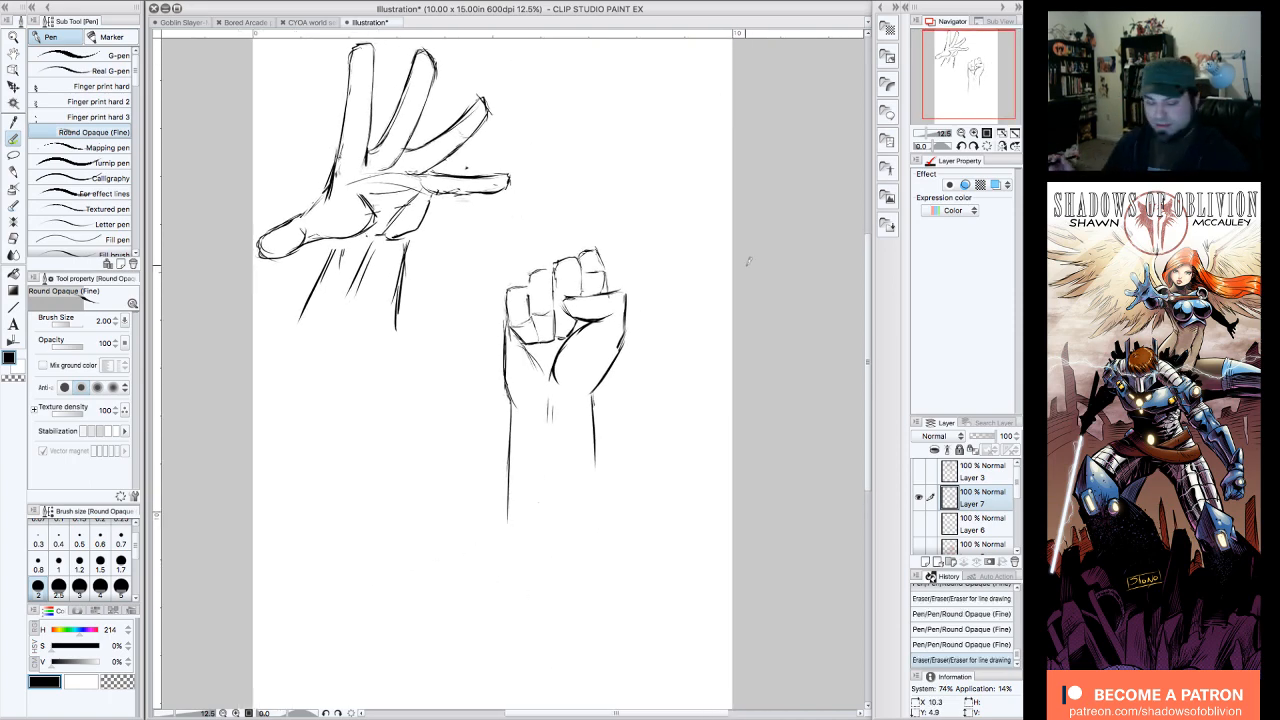
{"action": "left_click_drag", "start_coordinate": [507, 366], "coordinate": [505, 382]}
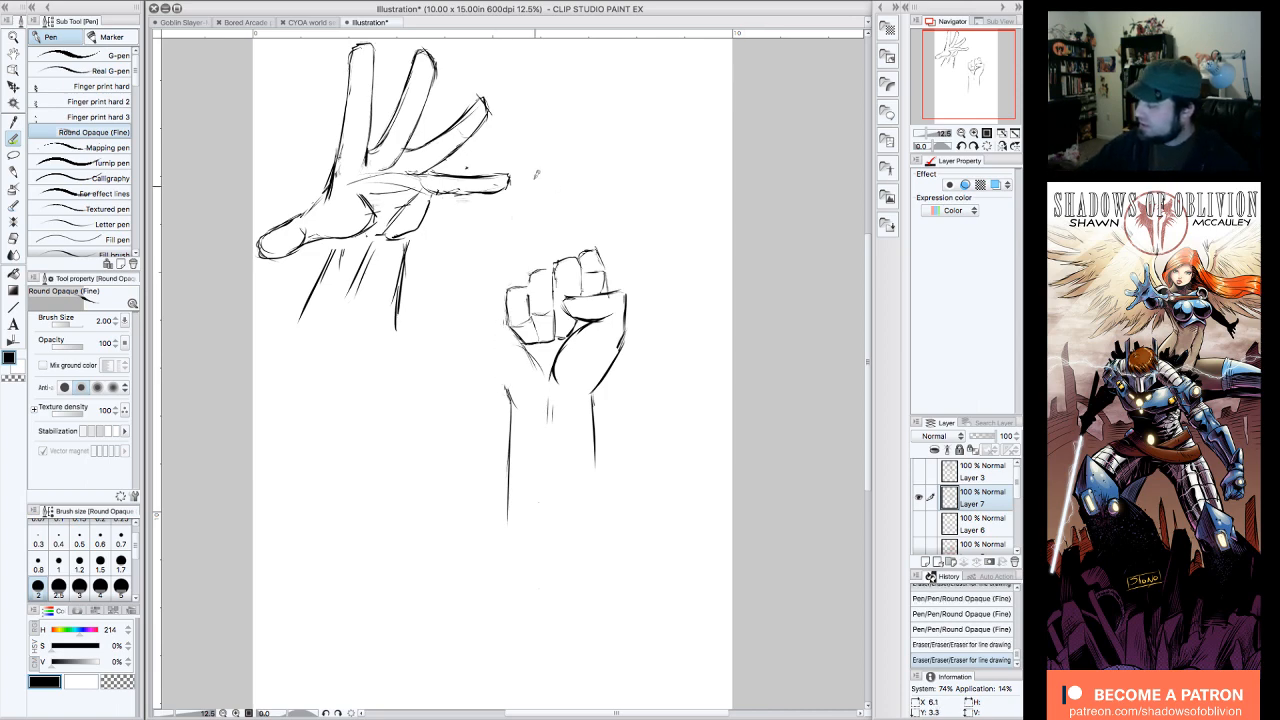
{"action": "mouse_move", "coordinate": [508, 328]}
{"action": "left_mouse_down"}
{"action": "mouse_move", "coordinate": [512, 390]}
{"action": "mouse_move", "coordinate": [530, 407]}
{"action": "mouse_move", "coordinate": [520, 395]}
{"action": "mouse_move", "coordinate": [555, 346]}
{"action": "mouse_move", "coordinate": [622, 302]}
{"action": "left_mouse_up"}
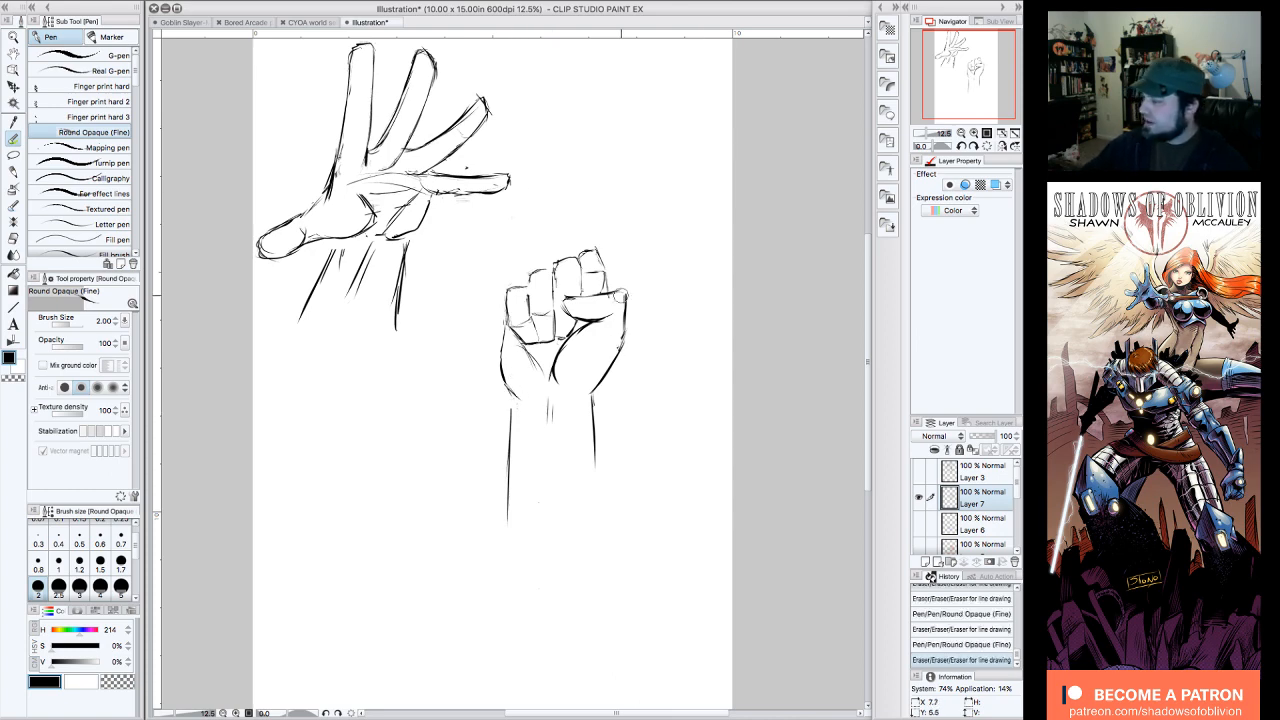
Step: Move the fist layer up beside the open hand, level with its fingers, using the Move layer tool
{"action": "left_click_drag", "start_coordinate": [968, 76], "coordinate": [971, 71]}
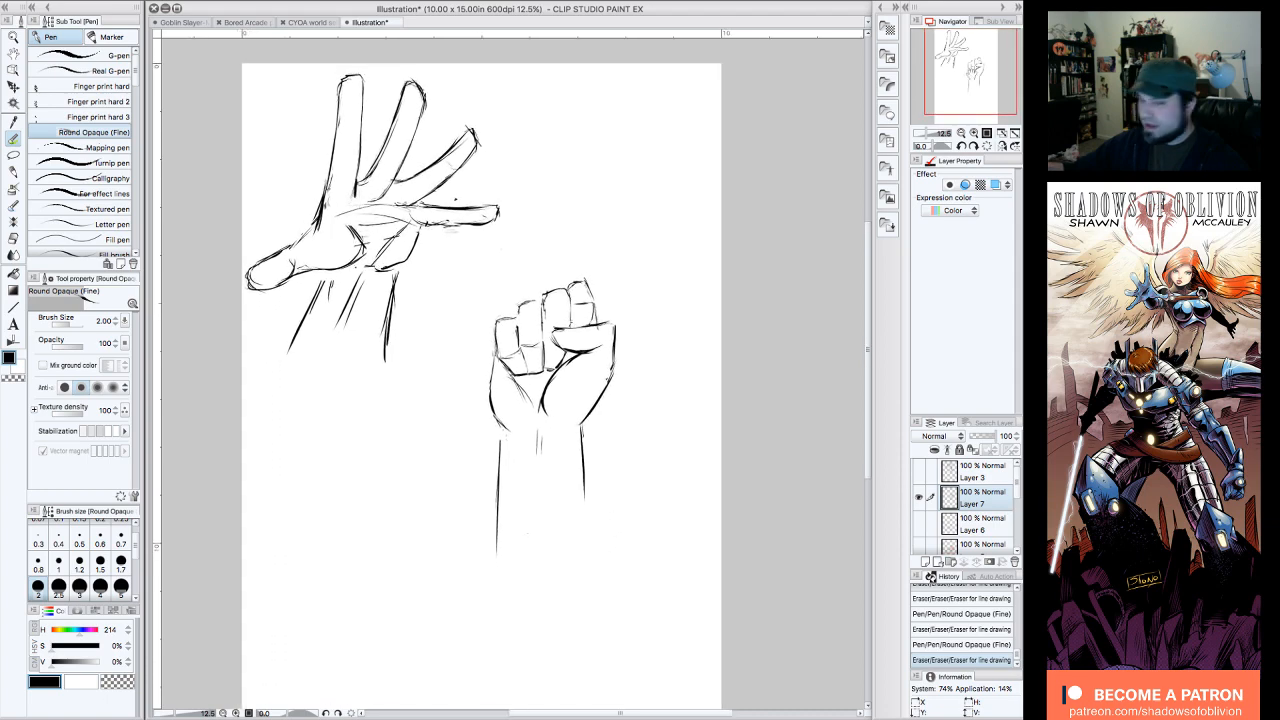
{"action": "mouse_move", "coordinate": [464, 193]}
{"action": "left_mouse_down"}
{"action": "mouse_move", "coordinate": [452, 193]}
{"action": "mouse_move", "coordinate": [462, 190]}
{"action": "left_mouse_up"}
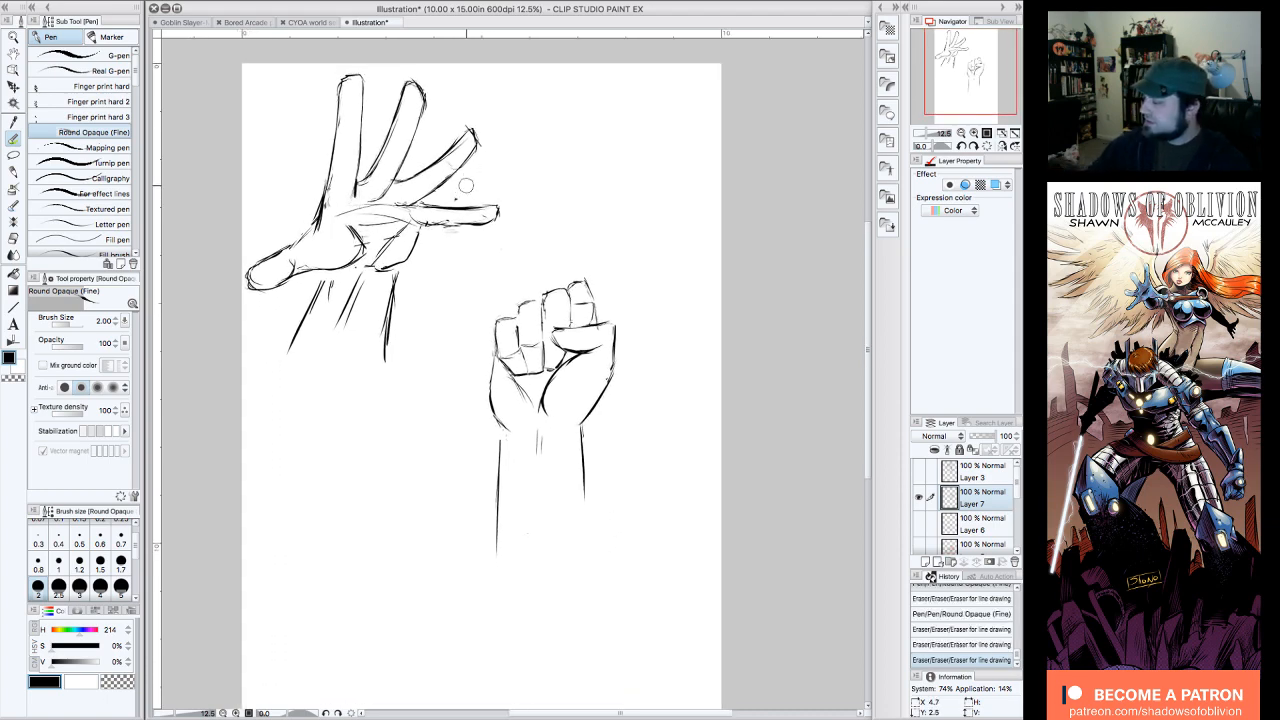
{"action": "left_click", "coordinate": [14, 87]}
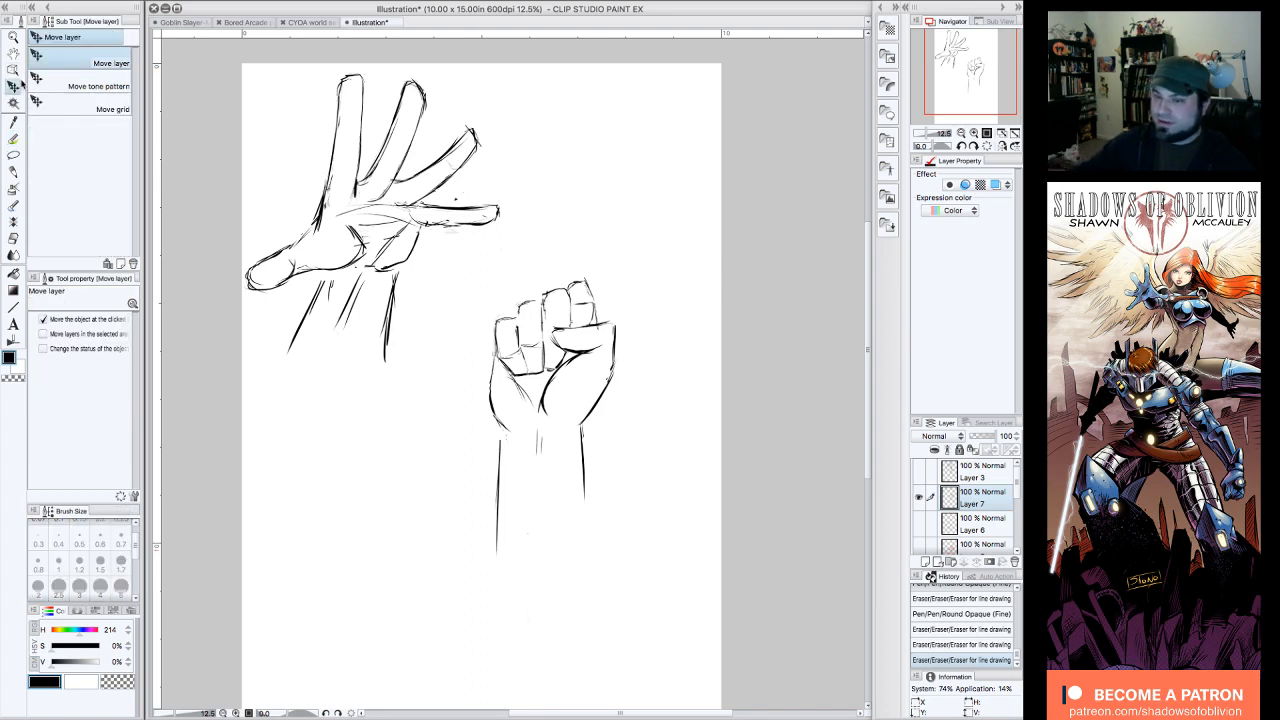
{"action": "mouse_move", "coordinate": [624, 346]}
{"action": "left_mouse_down"}
{"action": "mouse_move", "coordinate": [660, 139]}
{"action": "mouse_move", "coordinate": [649, 149]}
{"action": "left_mouse_up"}
{"action": "left_click_drag", "start_coordinate": [656, 143], "coordinate": [658, 146]}
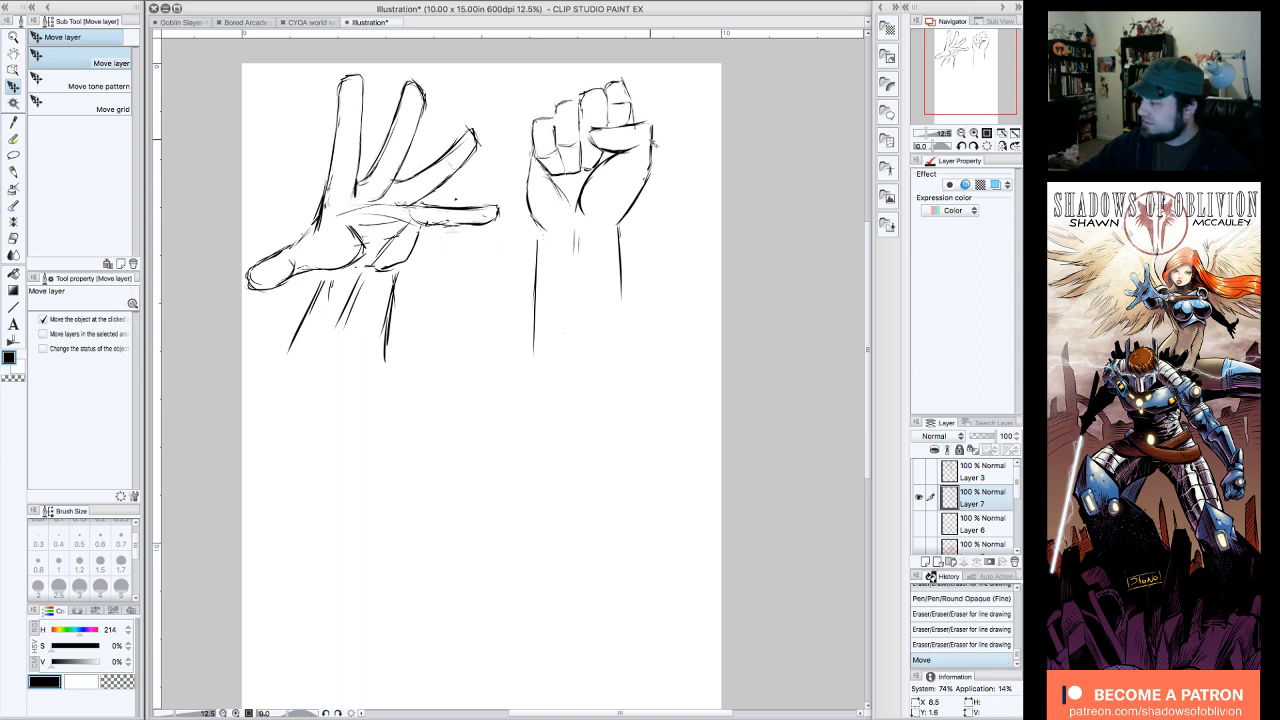
{"action": "left_click_drag", "start_coordinate": [966, 90], "coordinate": [970, 94]}
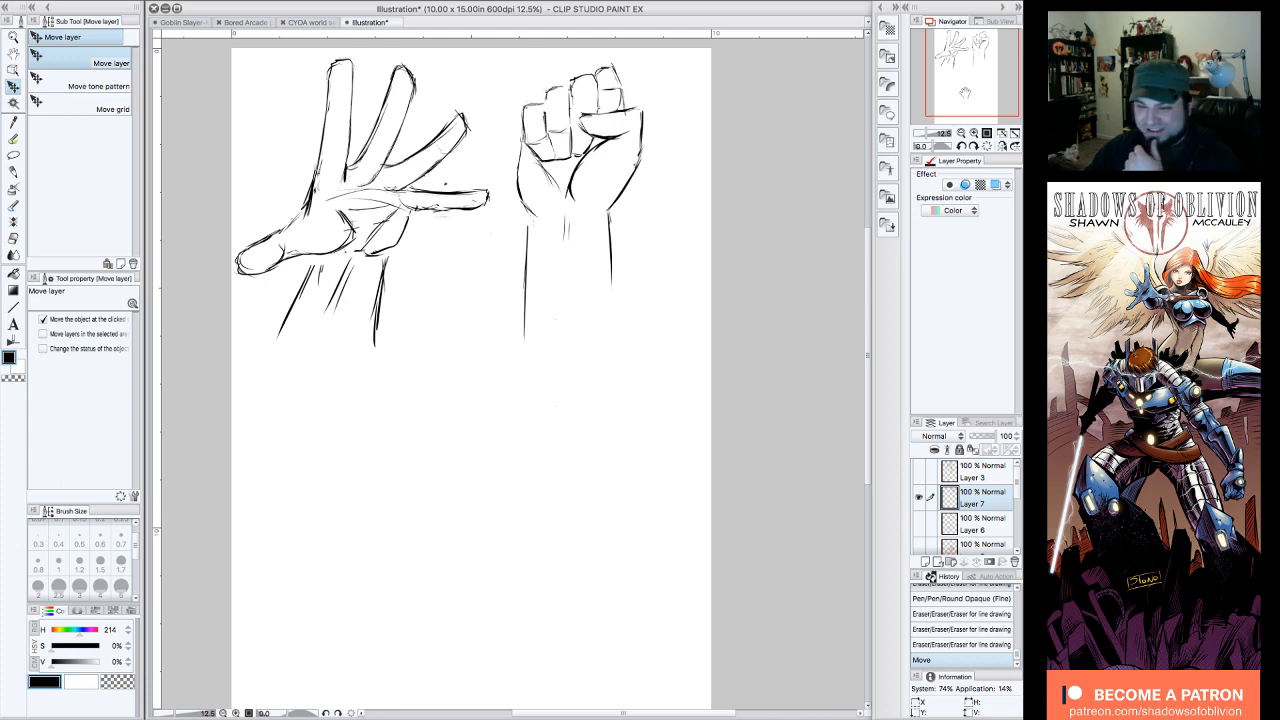
{"action": "left_click_drag", "start_coordinate": [966, 94], "coordinate": [974, 92]}
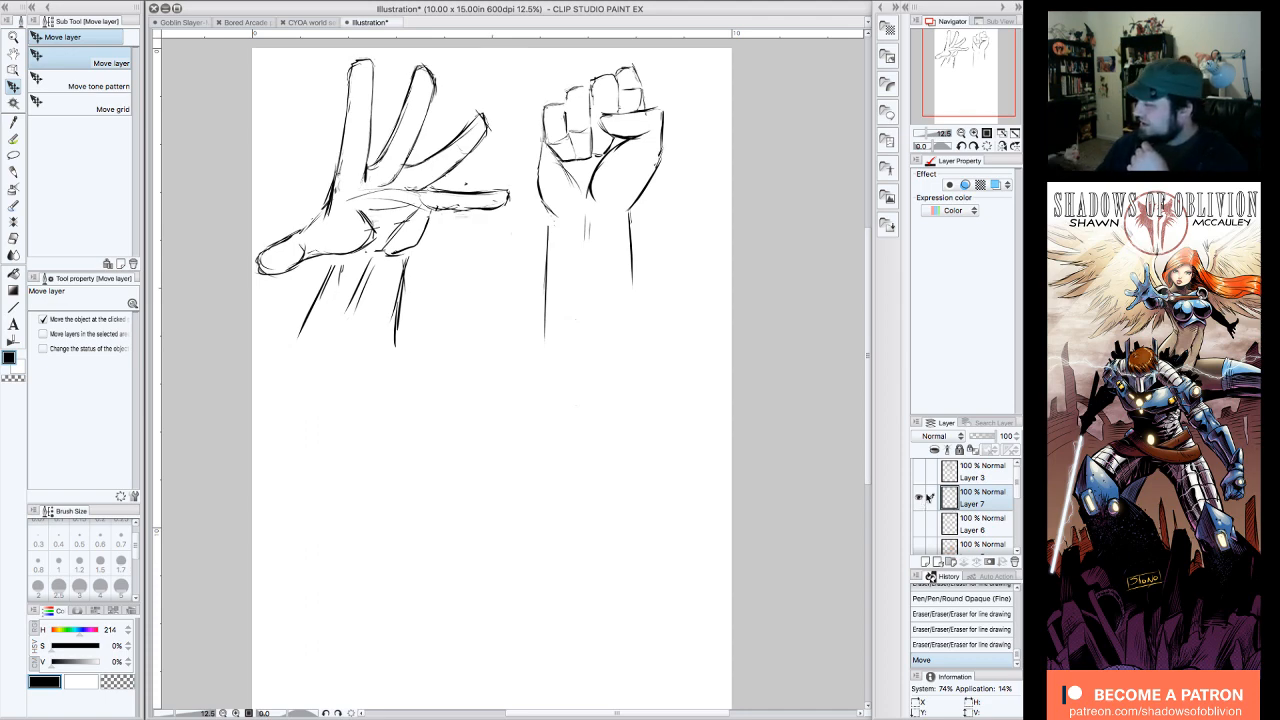
{"action": "left_click_drag", "start_coordinate": [958, 70], "coordinate": [959, 75]}
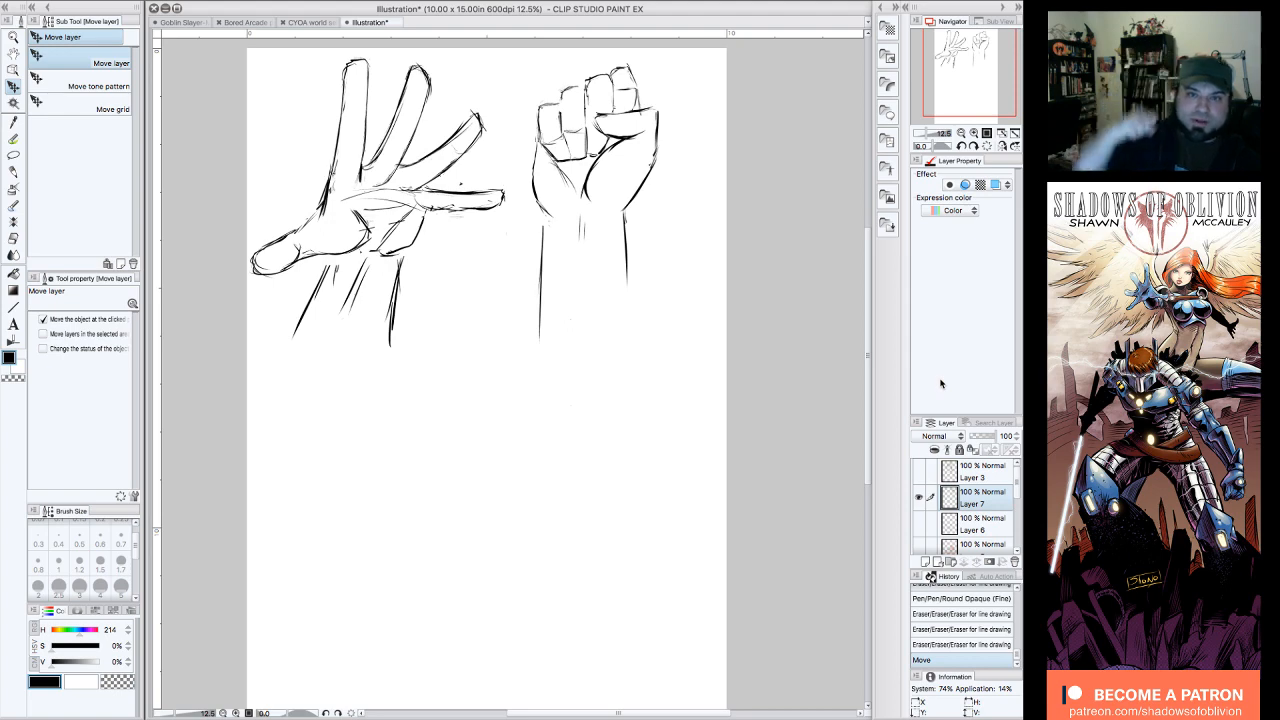
{"action": "left_click_drag", "start_coordinate": [962, 80], "coordinate": [961, 97]}
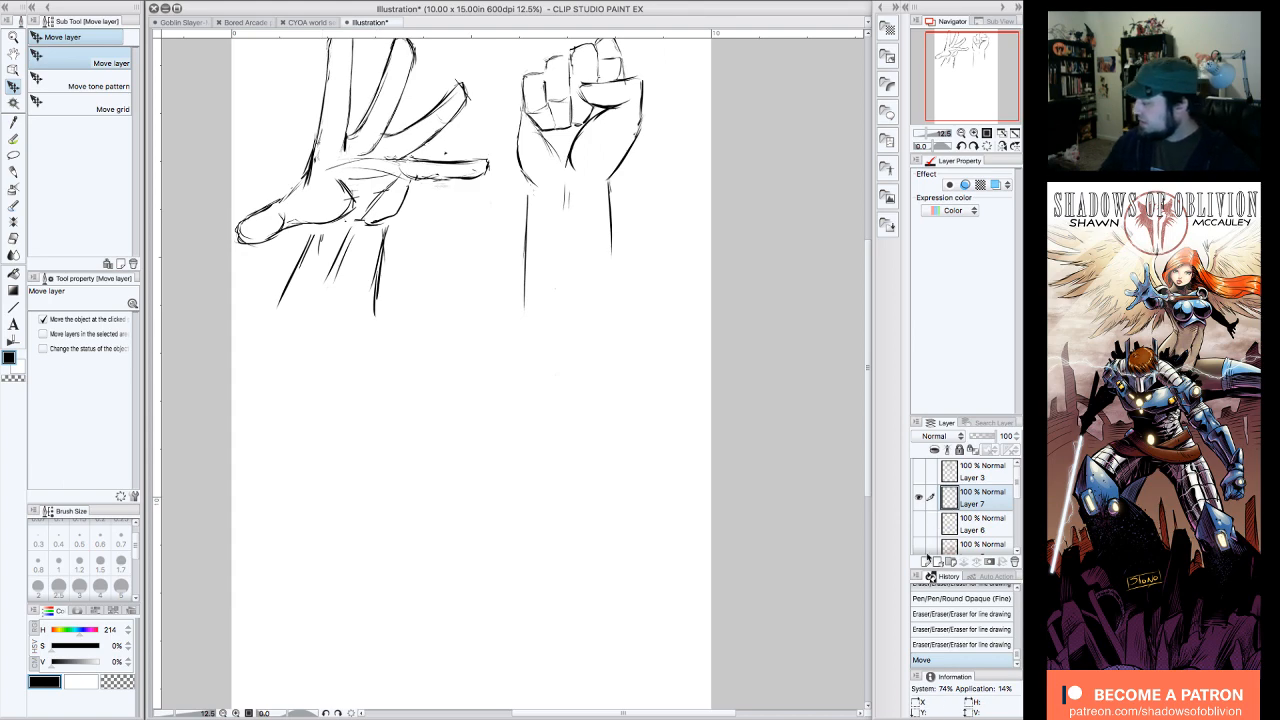
Step: Add a new raster layer and sketch a narrow curved band below the open hand with the Round Opaque (Fine) pen
{"action": "left_click", "coordinate": [929, 564]}
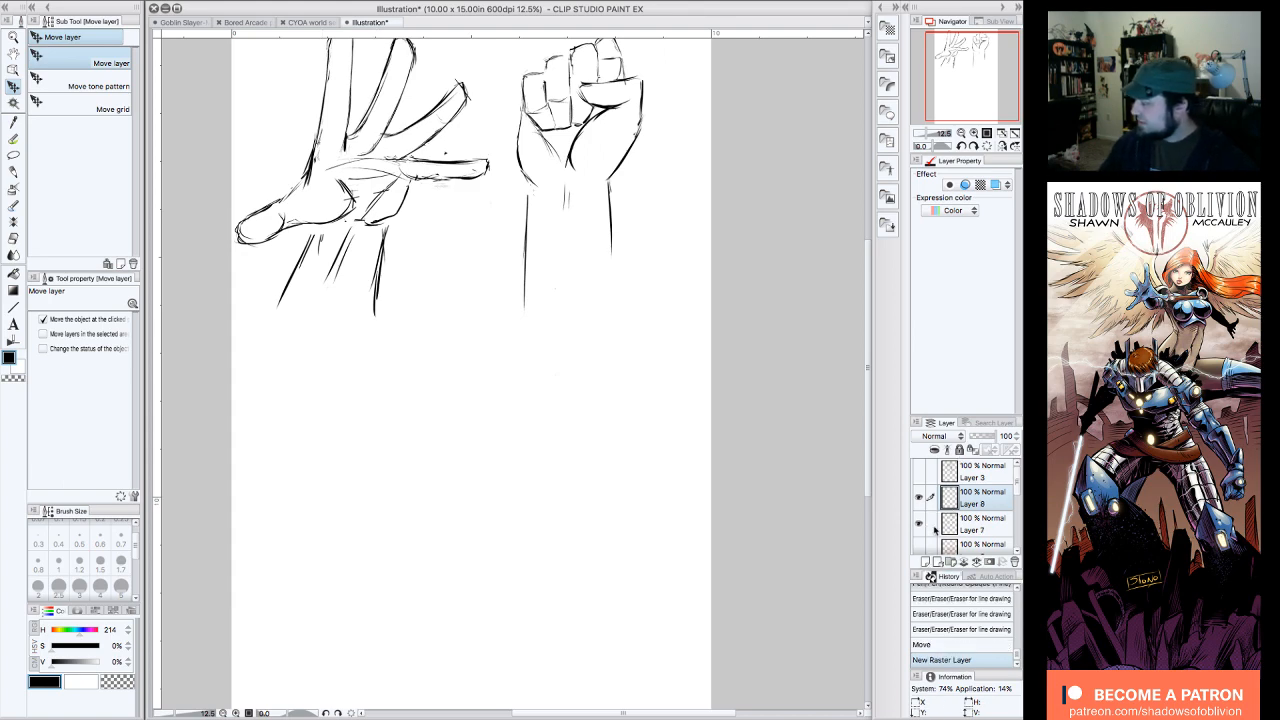
{"action": "left_click", "coordinate": [13, 139]}
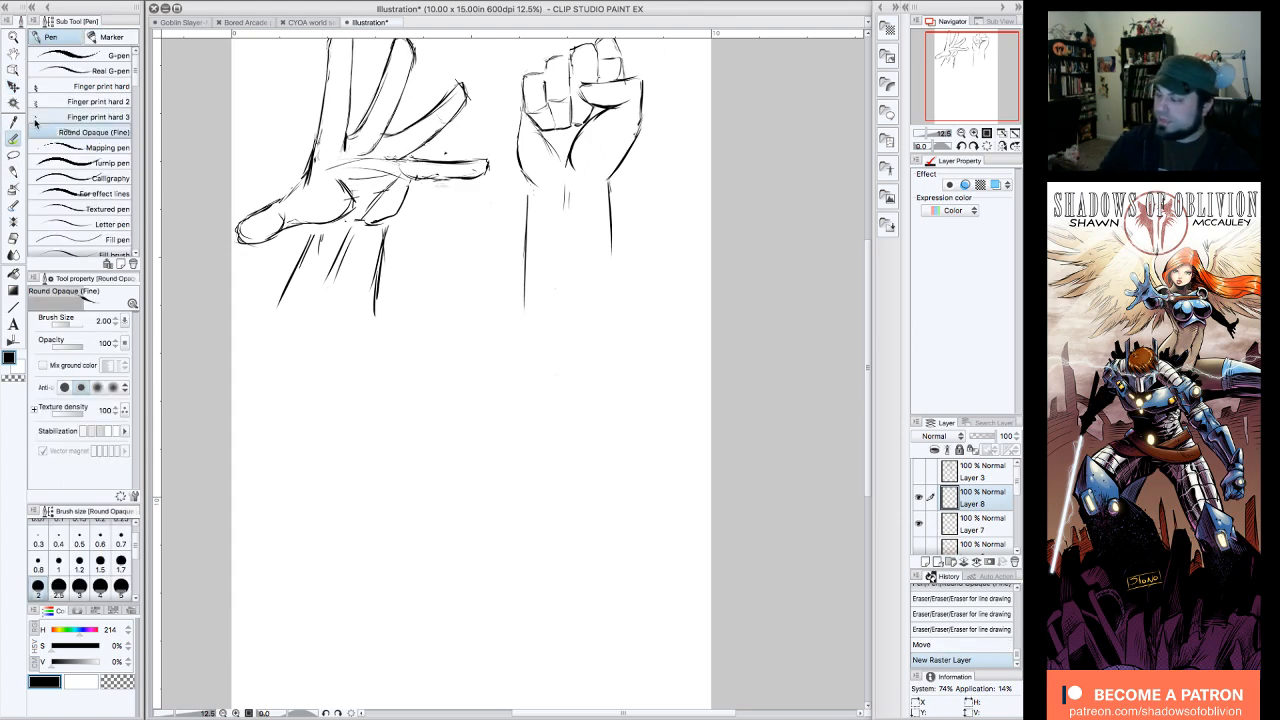
{"action": "left_click_drag", "start_coordinate": [964, 80], "coordinate": [960, 76]}
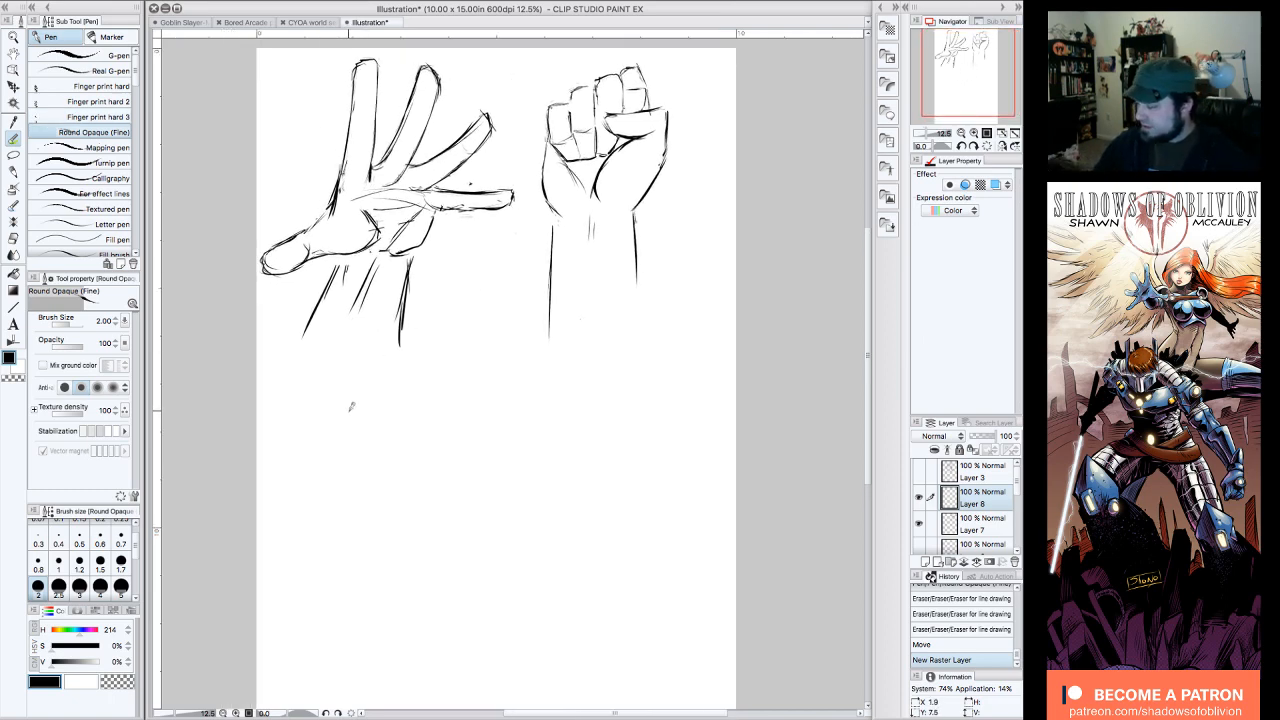
{"action": "mouse_move", "coordinate": [345, 410]}
{"action": "left_mouse_down"}
{"action": "mouse_move", "coordinate": [331, 427]}
{"action": "mouse_move", "coordinate": [395, 405]}
{"action": "left_mouse_up"}
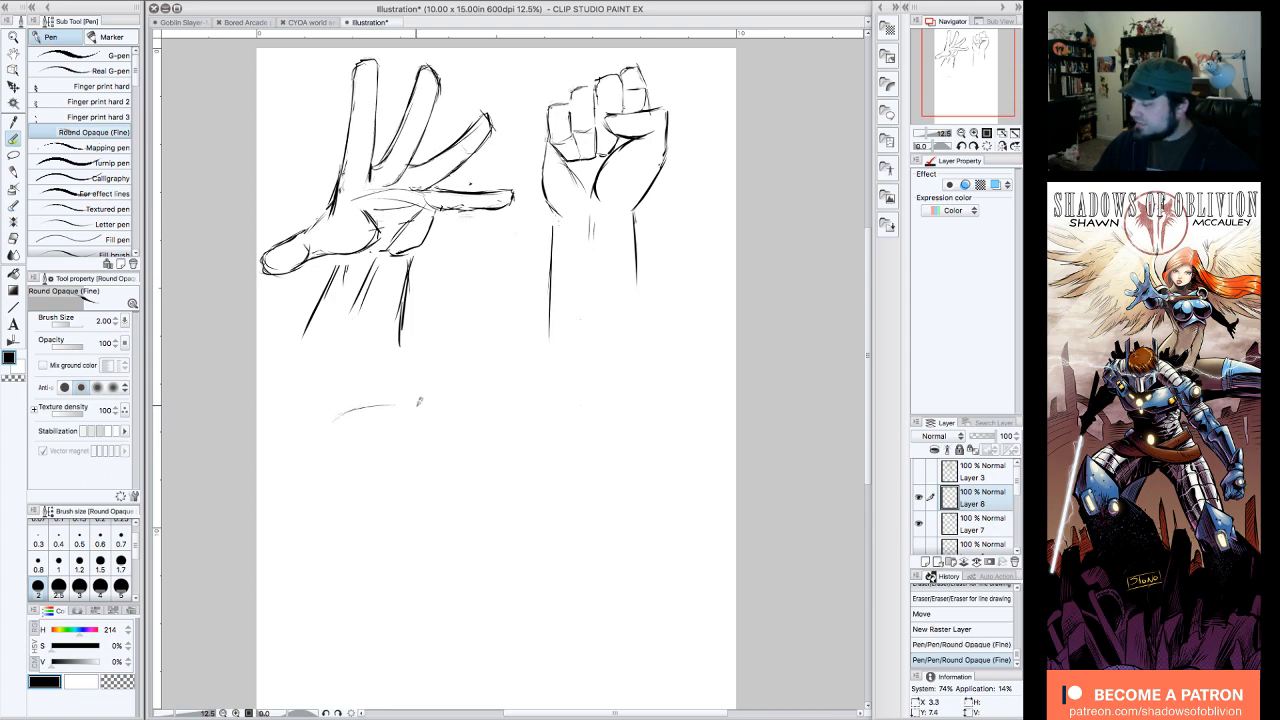
{"action": "mouse_move", "coordinate": [967, 77]}
{"action": "left_mouse_down"}
{"action": "mouse_move", "coordinate": [949, 92]}
{"action": "mouse_move", "coordinate": [963, 107]}
{"action": "left_mouse_up"}
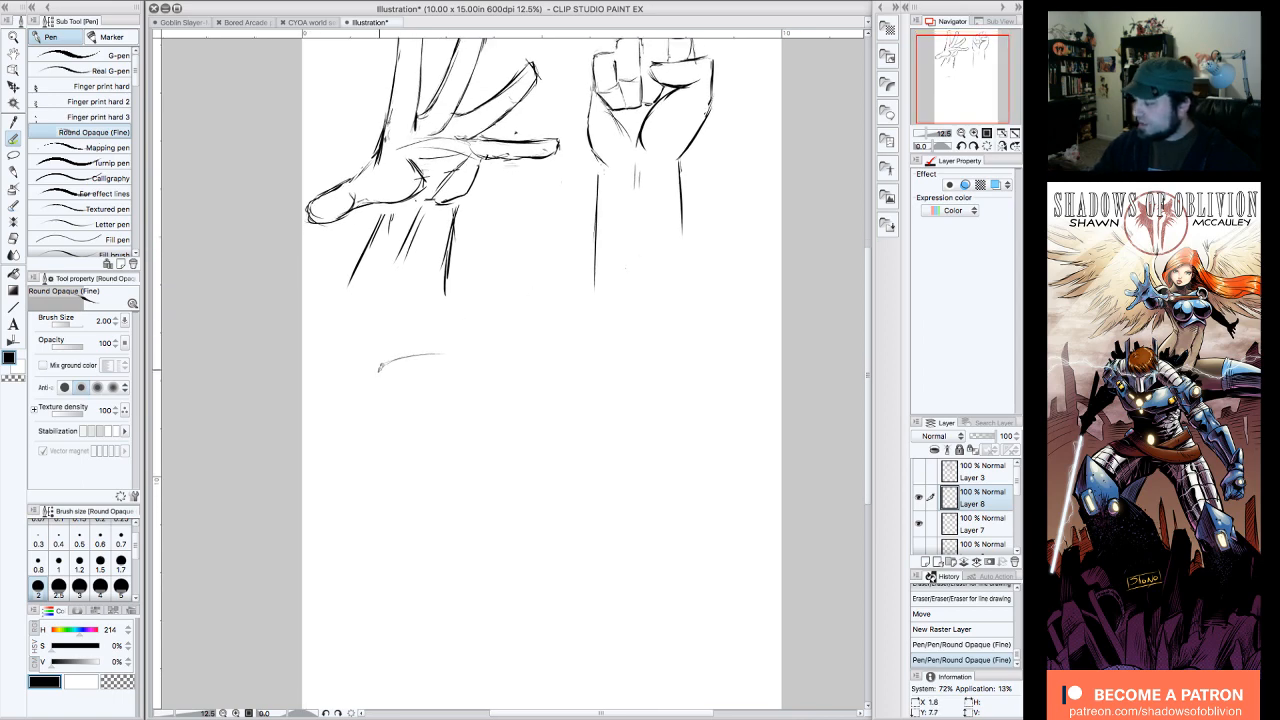
{"action": "mouse_move", "coordinate": [382, 367]}
{"action": "left_mouse_down"}
{"action": "mouse_move", "coordinate": [423, 349]}
{"action": "mouse_move", "coordinate": [396, 355]}
{"action": "mouse_move", "coordinate": [501, 359]}
{"action": "mouse_move", "coordinate": [491, 374]}
{"action": "mouse_move", "coordinate": [361, 393]}
{"action": "mouse_move", "coordinate": [386, 362]}
{"action": "left_mouse_up"}
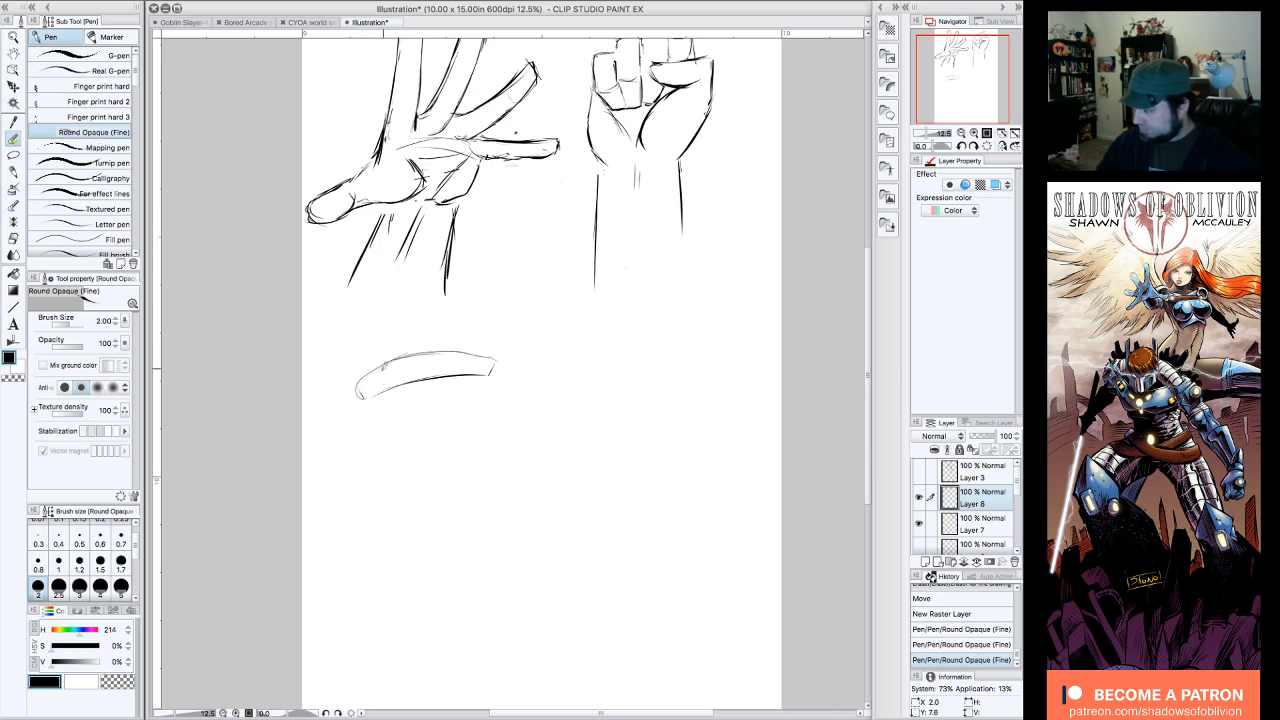
Step: Extend the band into a blocky fist shape with angled sides and a lower edge, and clean up its upper corner
{"action": "left_click_drag", "start_coordinate": [493, 367], "coordinate": [445, 433]}
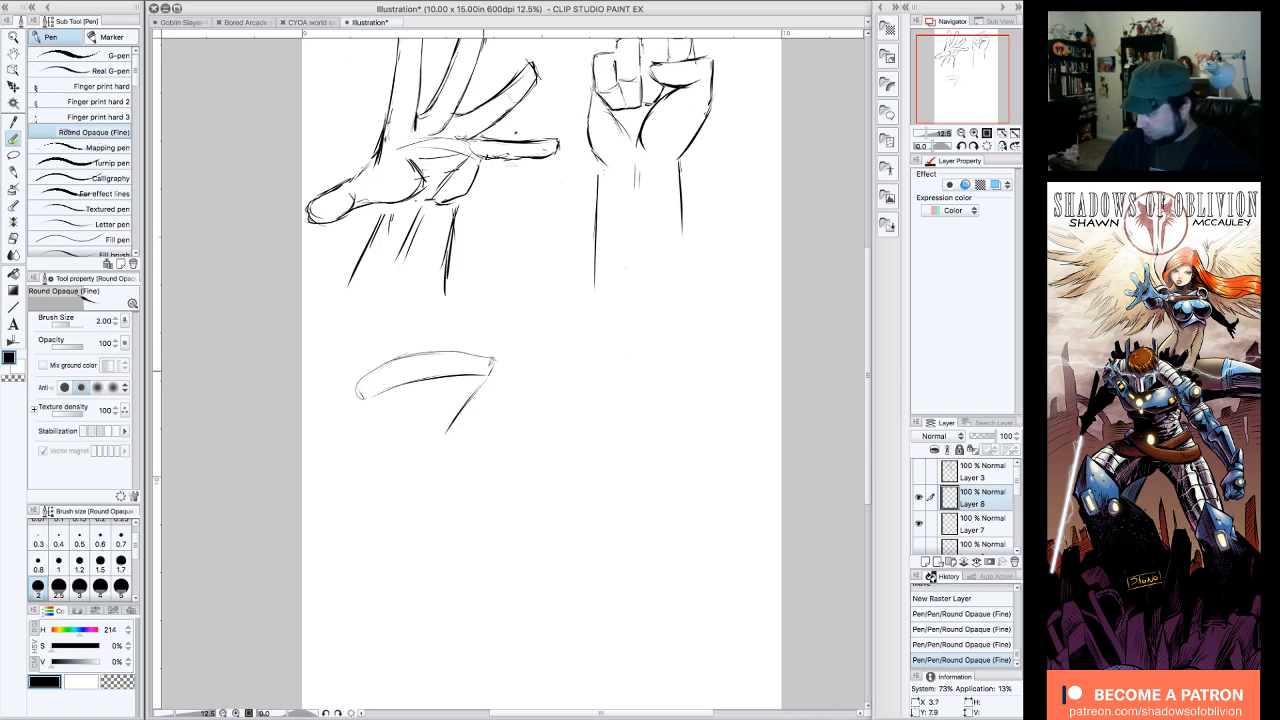
{"action": "mouse_move", "coordinate": [360, 390]}
{"action": "left_mouse_down"}
{"action": "mouse_move", "coordinate": [373, 422]}
{"action": "mouse_move", "coordinate": [359, 379]}
{"action": "mouse_move", "coordinate": [372, 430]}
{"action": "mouse_move", "coordinate": [470, 420]}
{"action": "left_mouse_up"}
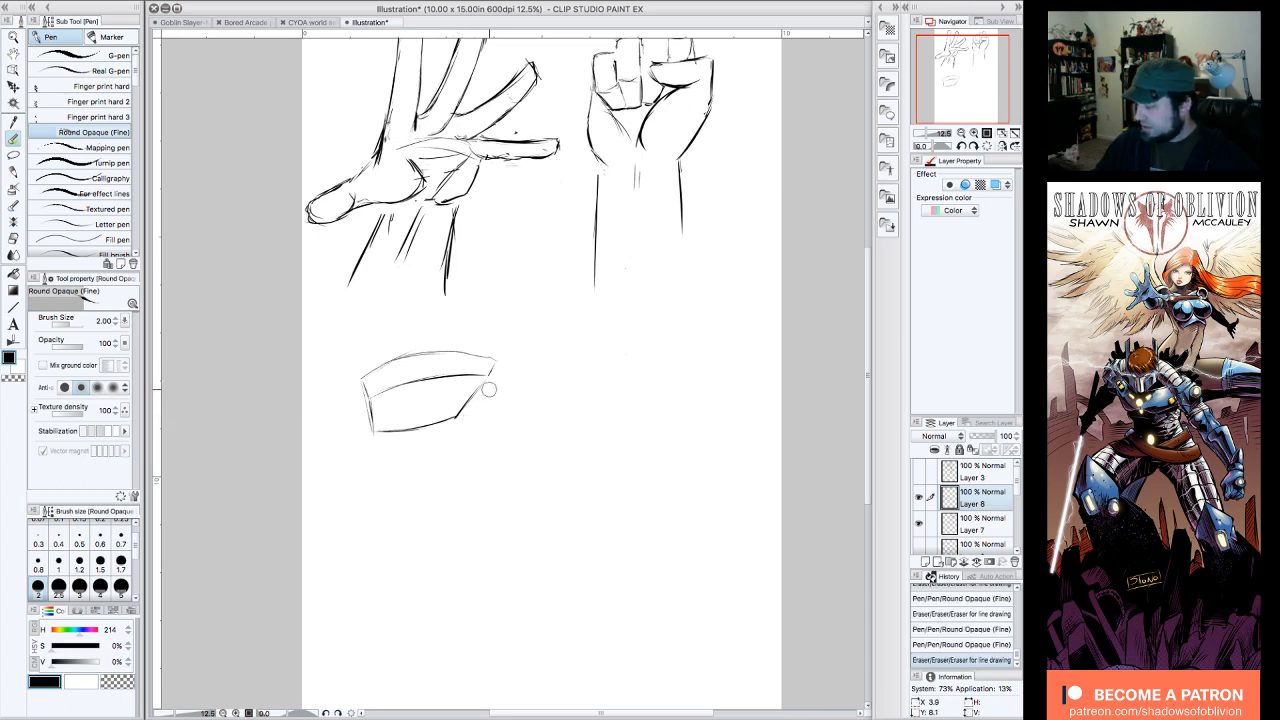
{"action": "left_click_drag", "start_coordinate": [490, 366], "coordinate": [492, 349]}
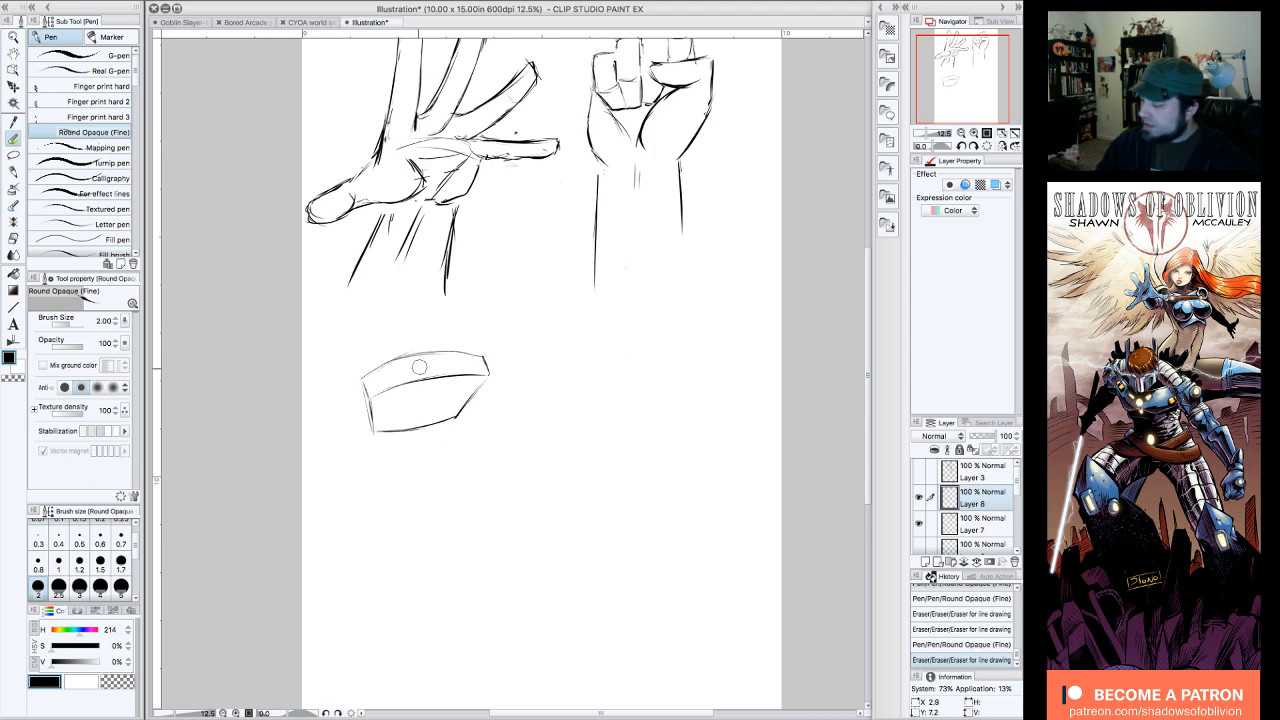
{"action": "mouse_move", "coordinate": [379, 368]}
{"action": "left_mouse_down"}
{"action": "mouse_move", "coordinate": [458, 341]}
{"action": "mouse_move", "coordinate": [371, 371]}
{"action": "mouse_move", "coordinate": [418, 348]}
{"action": "mouse_move", "coordinate": [388, 360]}
{"action": "mouse_move", "coordinate": [456, 351]}
{"action": "left_mouse_up"}
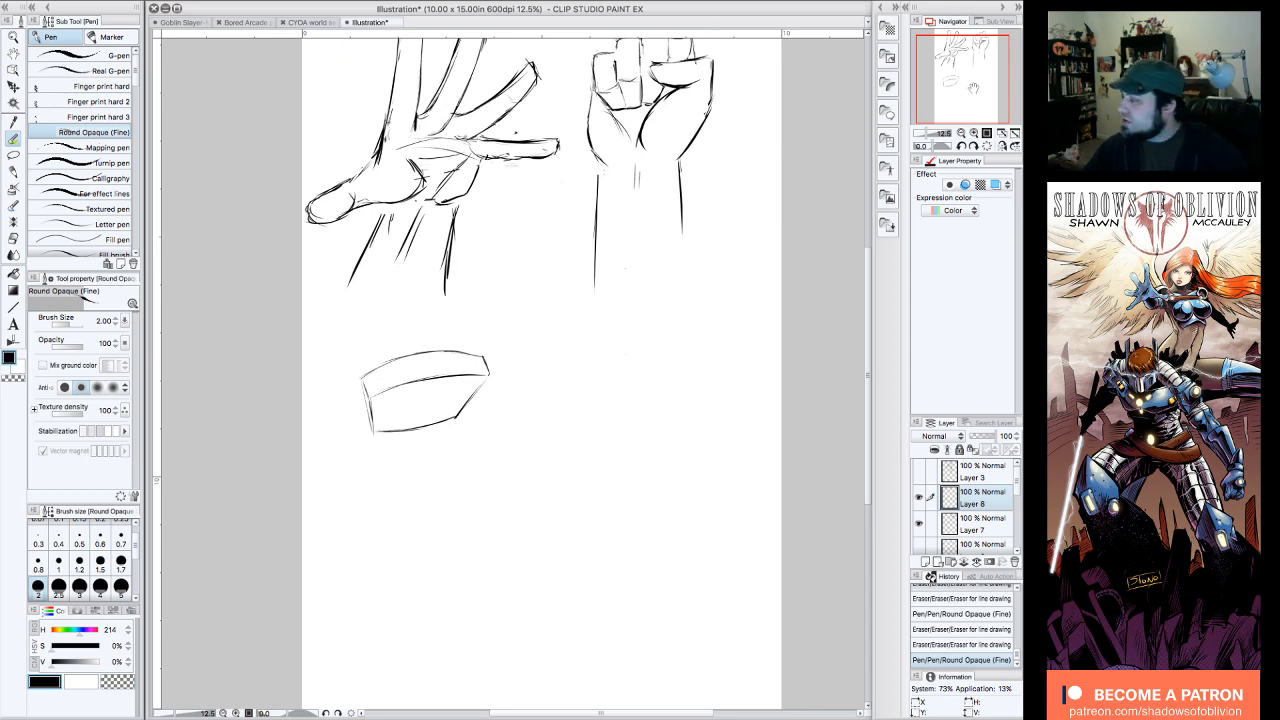
Step: Mark small knuckle guides on the block and draw arrows pointing at the open hand's thumb web and the upper fist's thumb-side corner
{"action": "left_click_drag", "start_coordinate": [972, 88], "coordinate": [967, 79]}
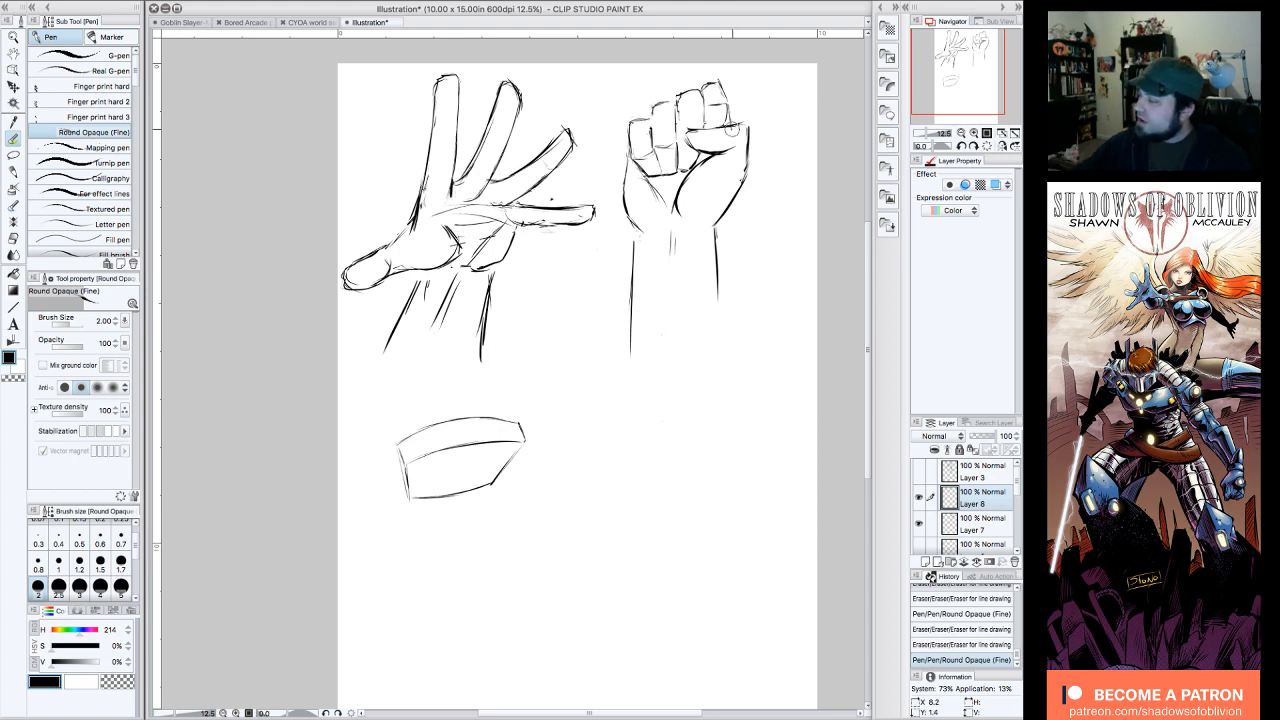
{"action": "left_click_drag", "start_coordinate": [734, 129], "coordinate": [736, 125]}
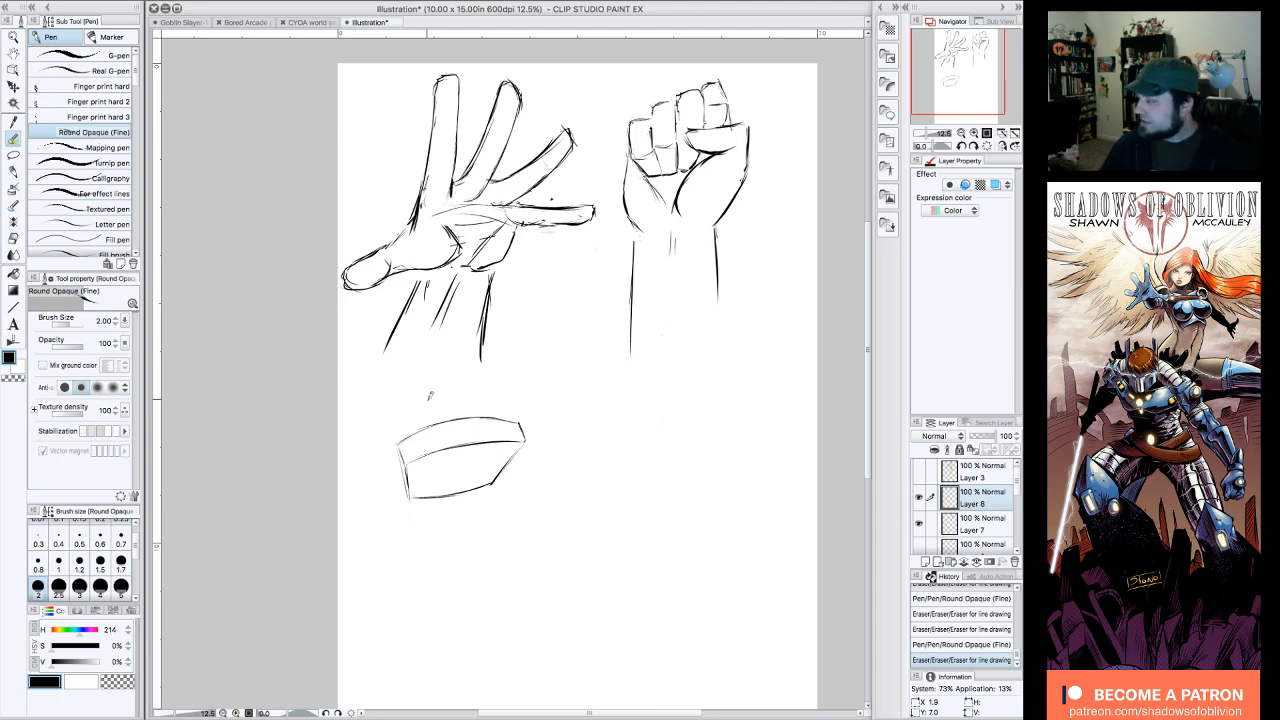
{"action": "left_click_drag", "start_coordinate": [967, 85], "coordinate": [967, 87]}
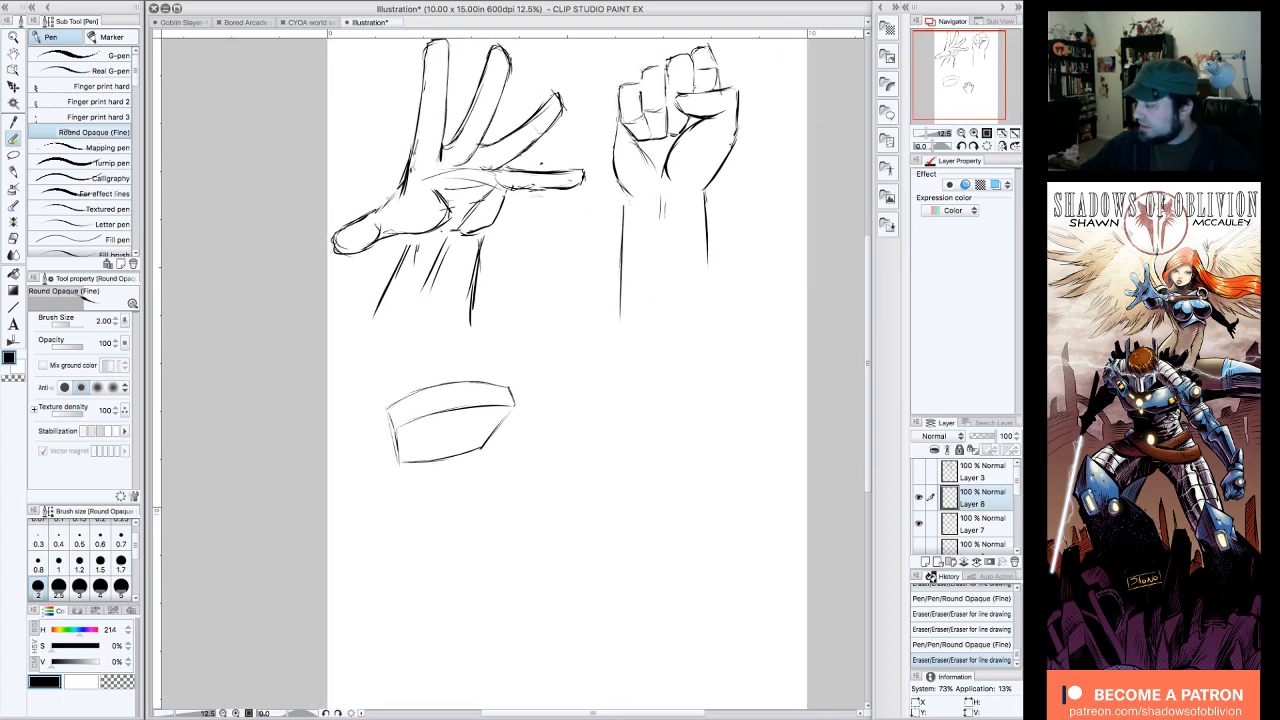
{"action": "left_click_drag", "start_coordinate": [421, 391], "coordinate": [444, 393]}
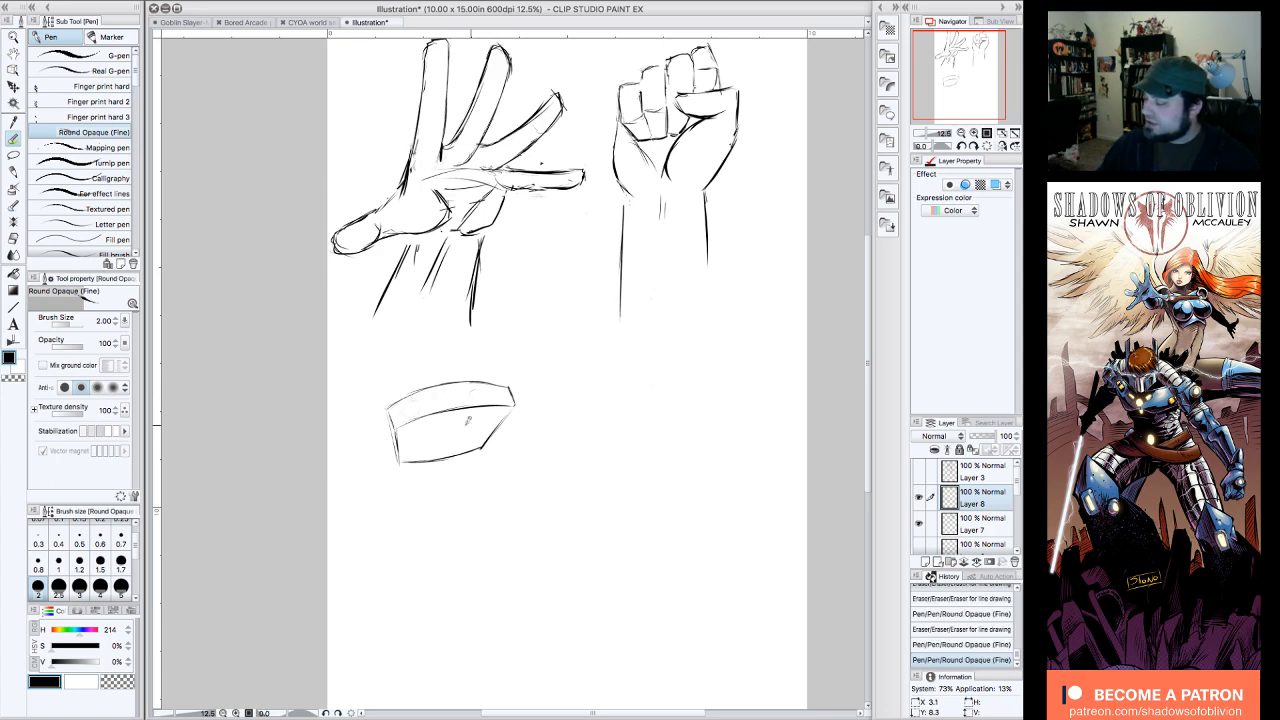
{"action": "left_click_drag", "start_coordinate": [381, 141], "coordinate": [390, 156]}
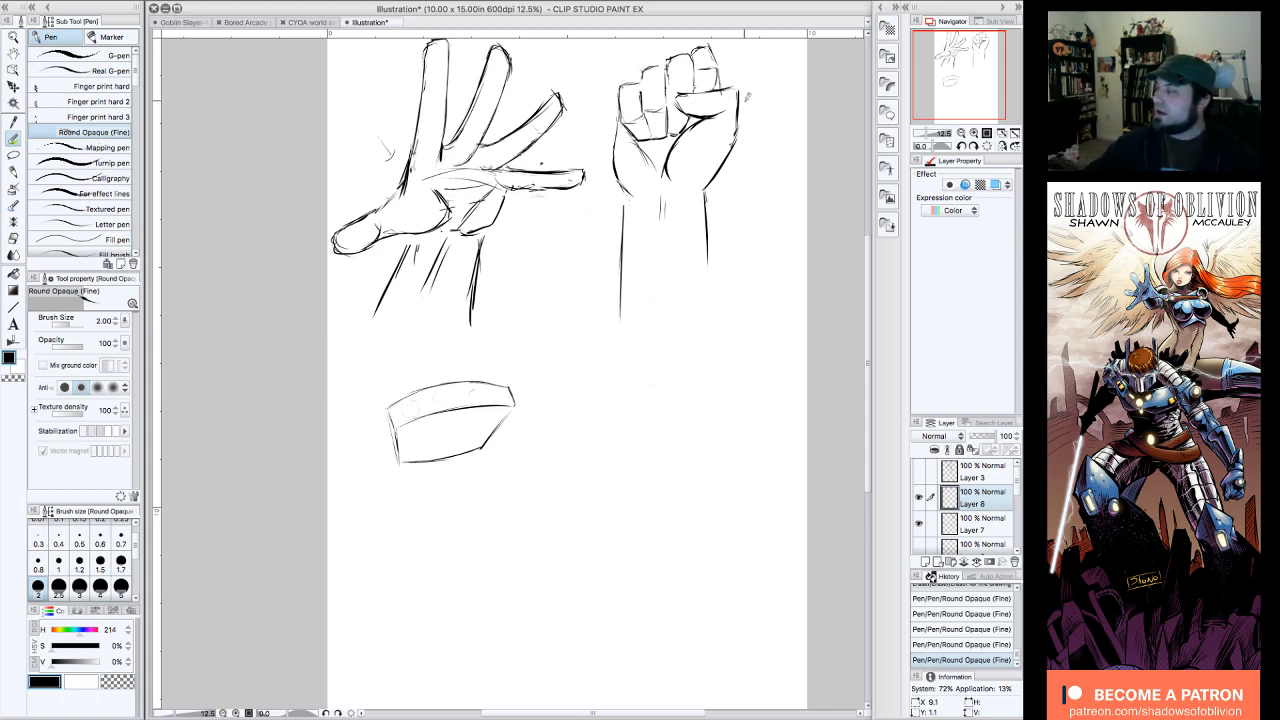
{"action": "mouse_move", "coordinate": [771, 77]}
{"action": "left_mouse_down"}
{"action": "mouse_move", "coordinate": [751, 95]}
{"action": "mouse_move", "coordinate": [772, 104]}
{"action": "mouse_move", "coordinate": [786, 70]}
{"action": "left_mouse_up"}
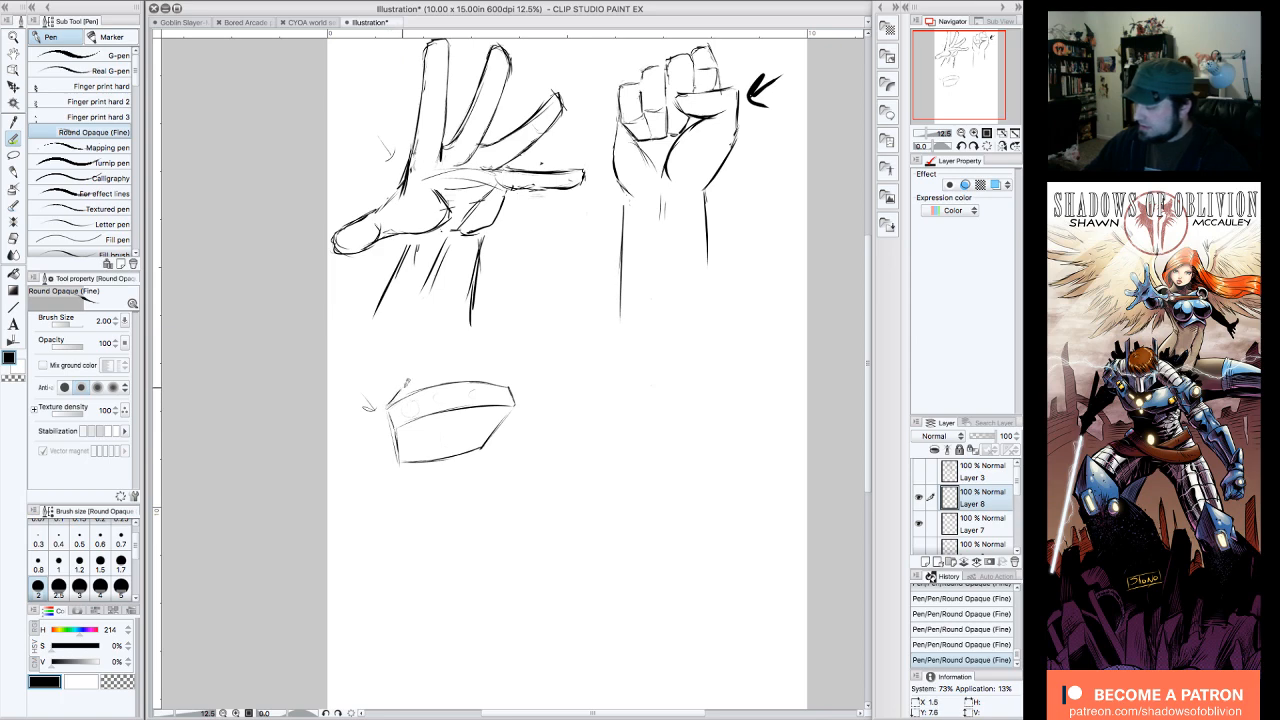
Step: Draw a bumpy knuckle contour over the block's upper edge and erase the old guideline beneath it
{"action": "left_click_drag", "start_coordinate": [406, 389], "coordinate": [412, 380]}
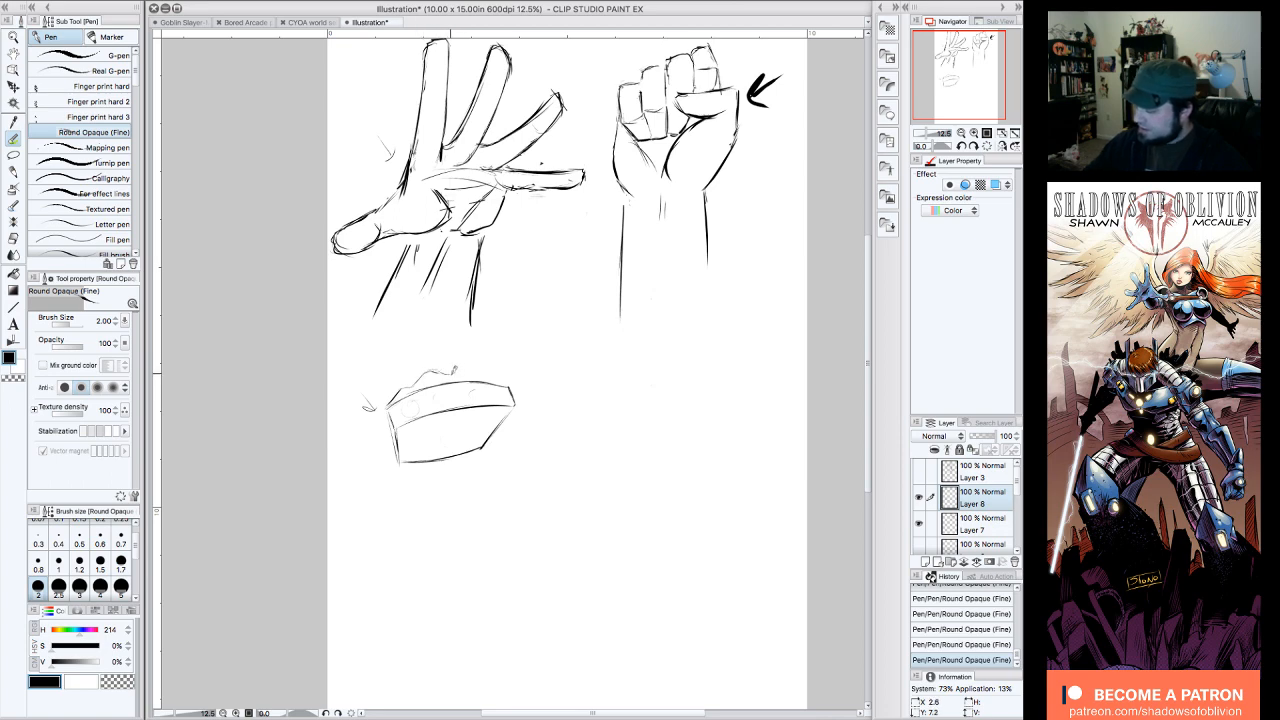
{"action": "left_click_drag", "start_coordinate": [462, 367], "coordinate": [521, 390]}
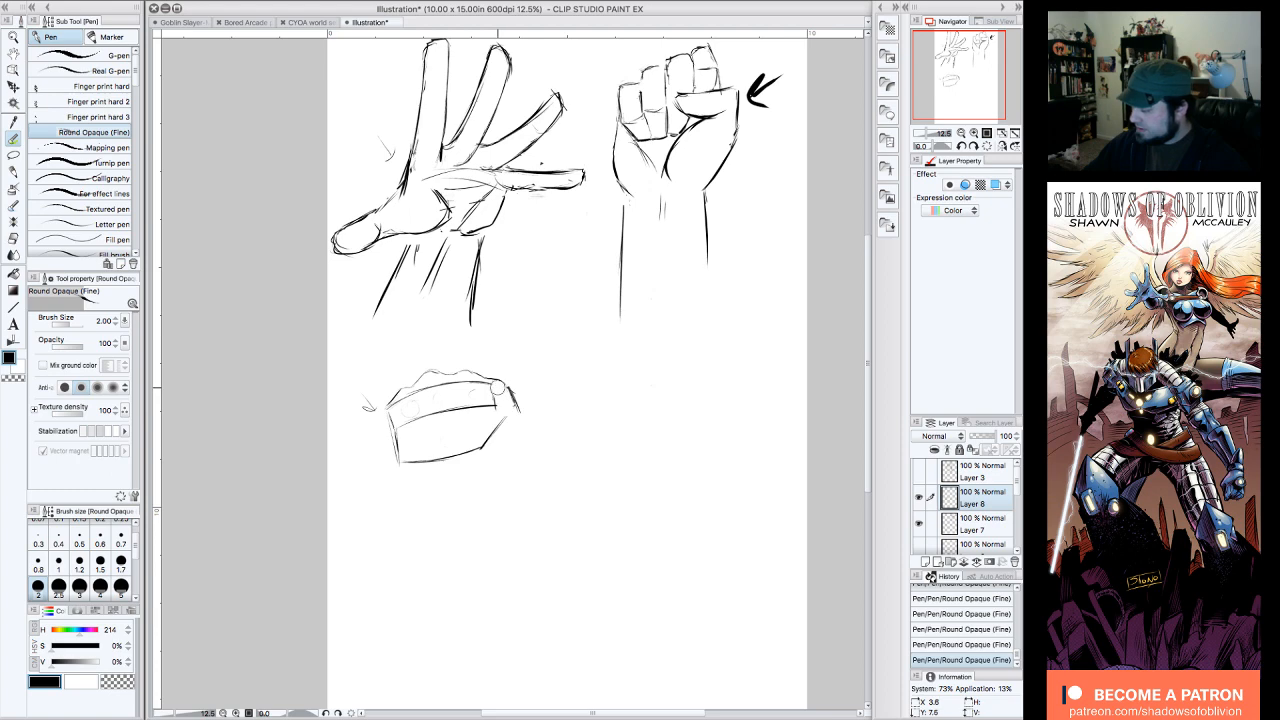
{"action": "left_click_drag", "start_coordinate": [497, 386], "coordinate": [398, 402]}
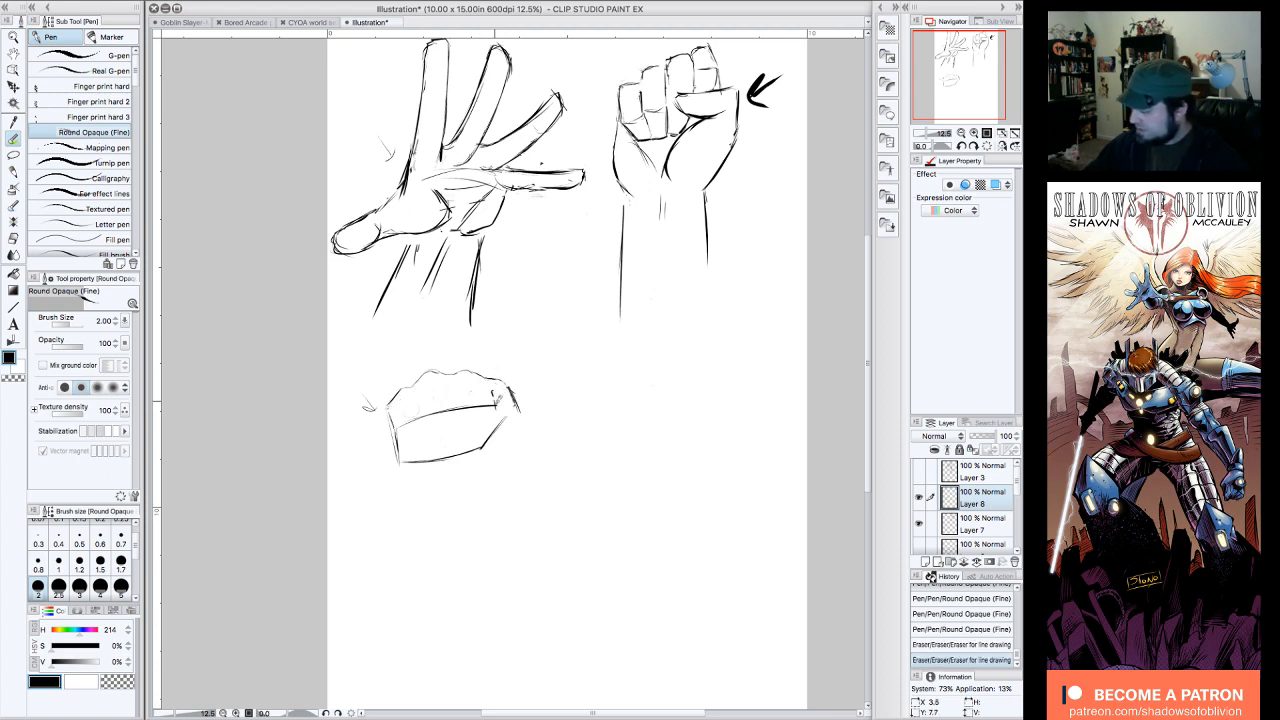
Step: Divide the block's front into four fingers, redraw their lower edge at a common level, and erase the leftover lines
{"action": "mouse_move", "coordinate": [494, 392]}
{"action": "left_mouse_down"}
{"action": "mouse_move", "coordinate": [494, 437]}
{"action": "mouse_move", "coordinate": [471, 405]}
{"action": "mouse_move", "coordinate": [483, 423]}
{"action": "mouse_move", "coordinate": [491, 410]}
{"action": "mouse_move", "coordinate": [446, 422]}
{"action": "left_mouse_up"}
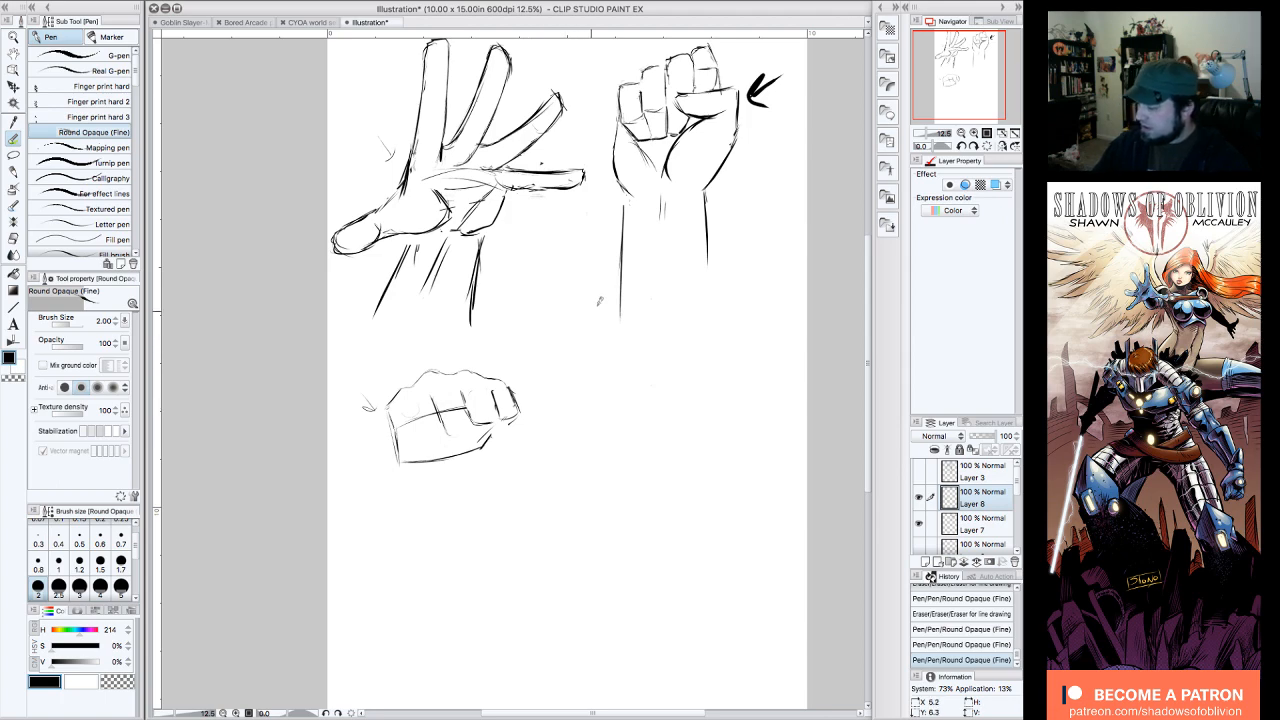
{"action": "left_click_drag", "start_coordinate": [400, 418], "coordinate": [410, 416]}
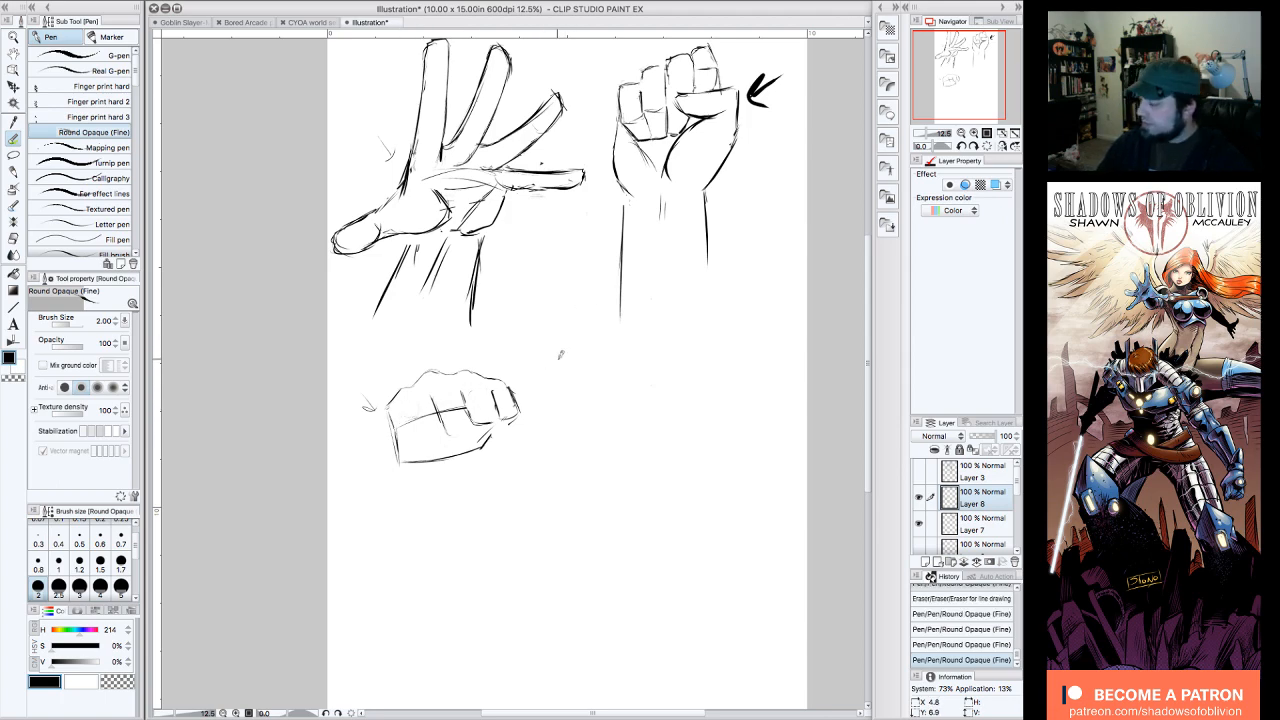
{"action": "mouse_move", "coordinate": [512, 410]}
{"action": "left_mouse_down"}
{"action": "mouse_move", "coordinate": [405, 420]}
{"action": "mouse_move", "coordinate": [516, 432]}
{"action": "mouse_move", "coordinate": [510, 392]}
{"action": "mouse_move", "coordinate": [518, 424]}
{"action": "mouse_move", "coordinate": [500, 430]}
{"action": "mouse_move", "coordinate": [490, 386]}
{"action": "mouse_move", "coordinate": [473, 429]}
{"action": "left_mouse_up"}
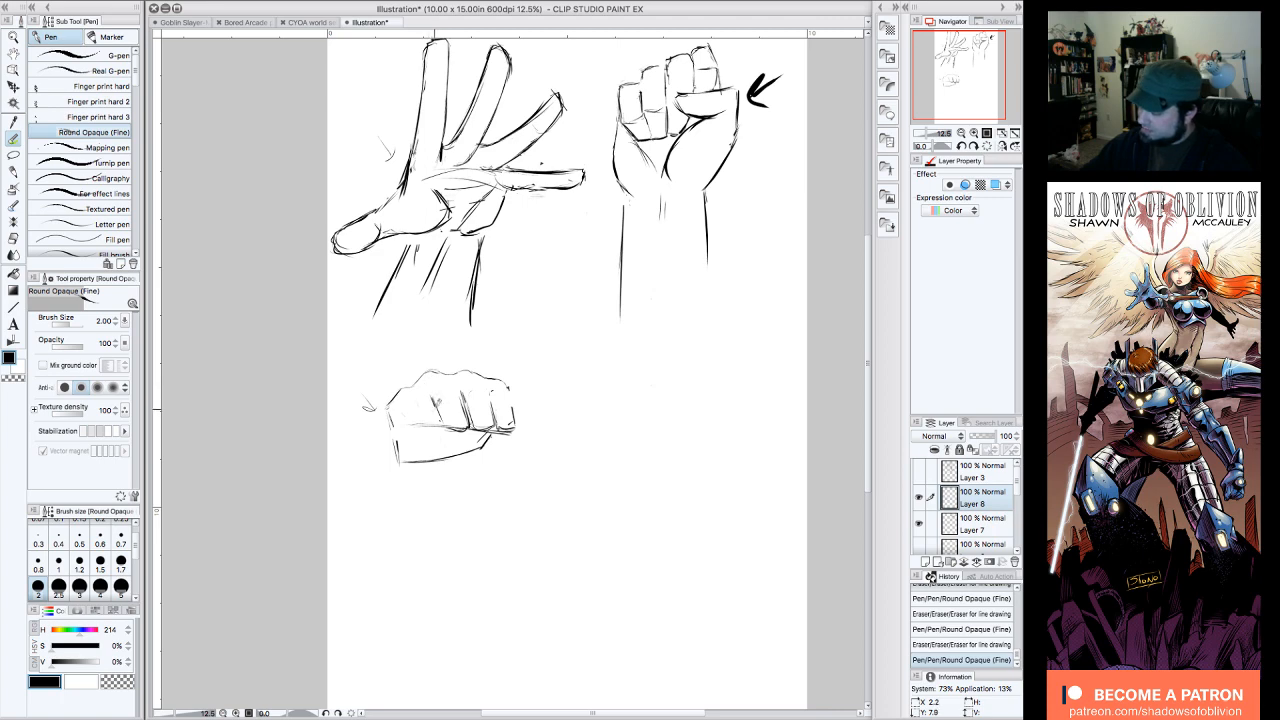
{"action": "left_click_drag", "start_coordinate": [431, 399], "coordinate": [434, 416]}
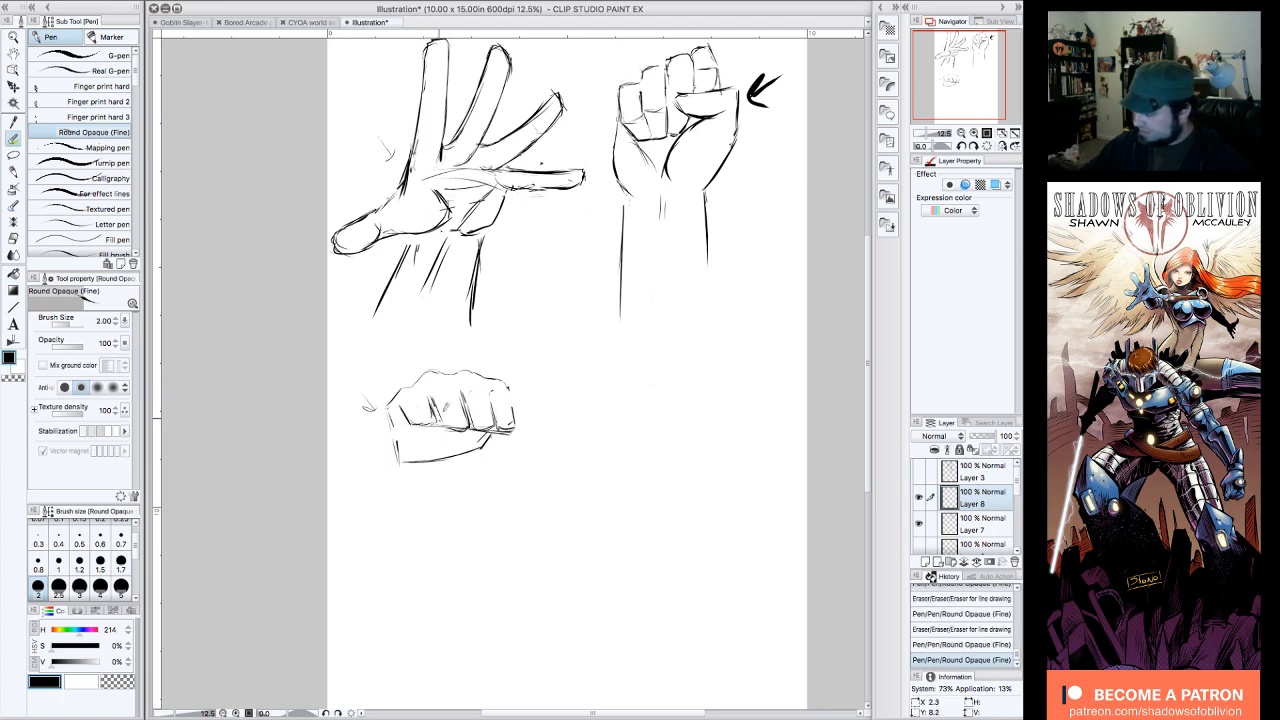
{"action": "left_click_drag", "start_coordinate": [455, 416], "coordinate": [464, 422]}
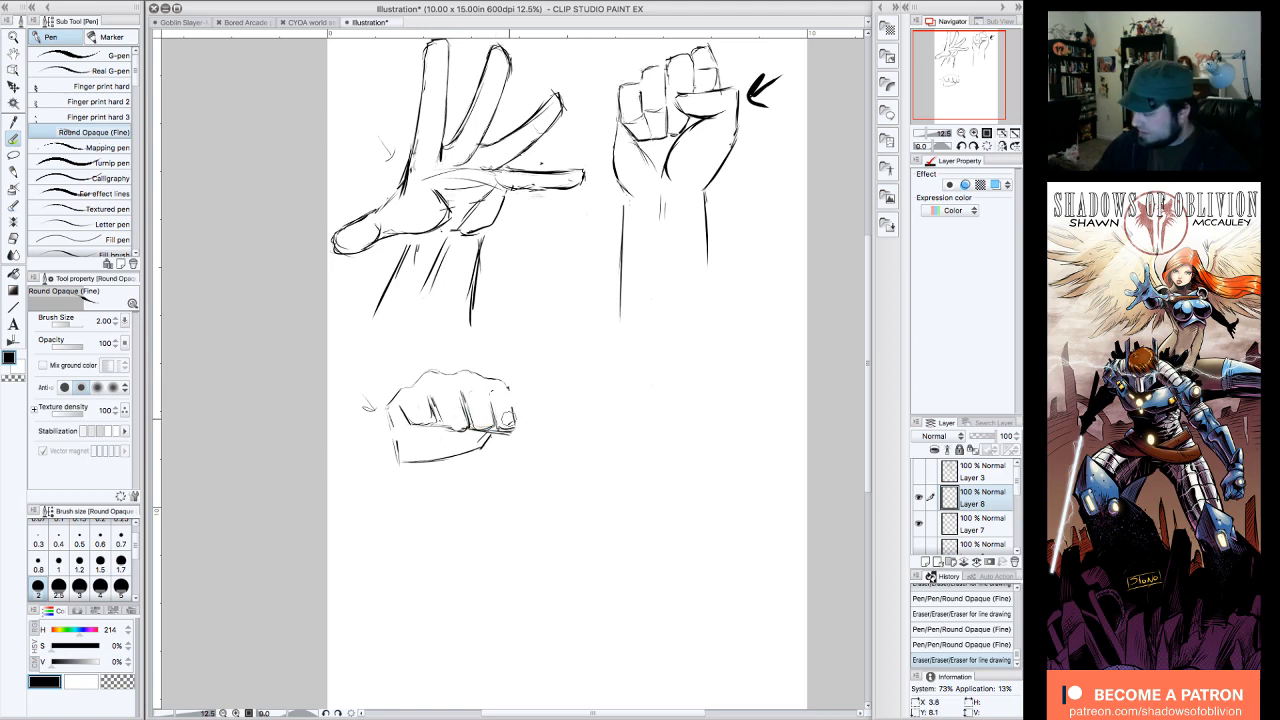
{"action": "left_click_drag", "start_coordinate": [502, 413], "coordinate": [517, 432]}
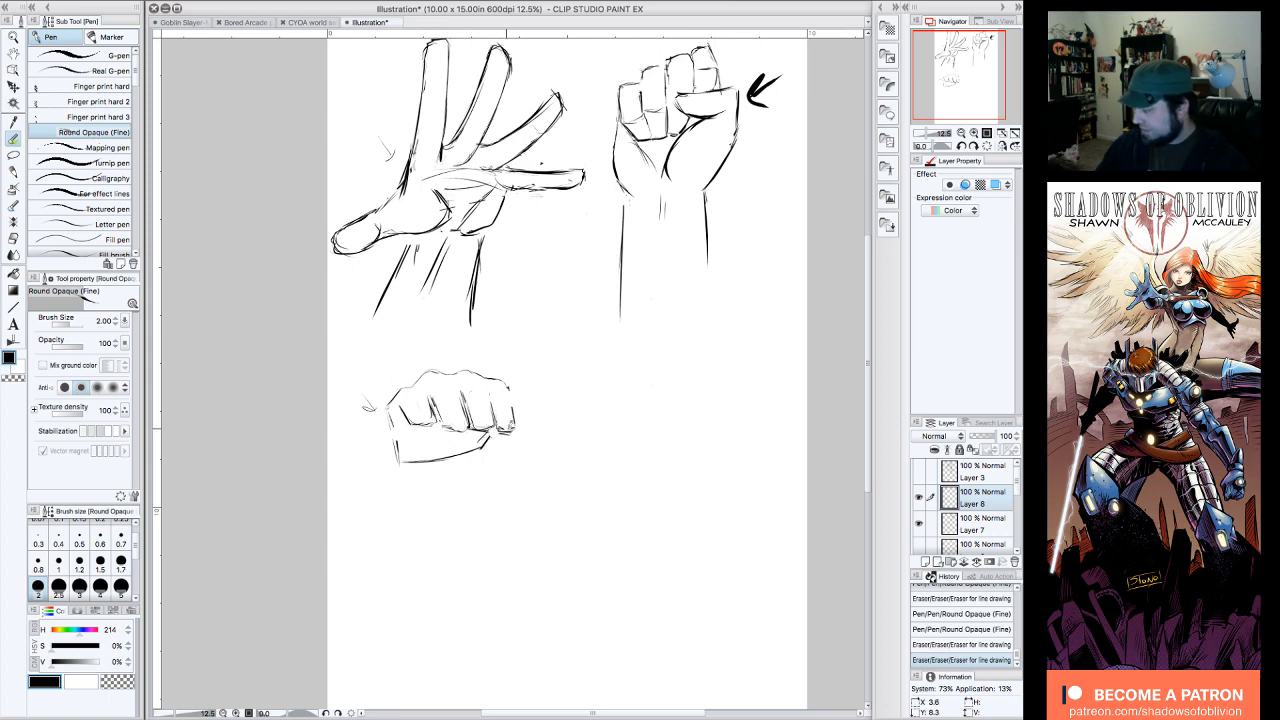
Step: Draw the curled fingertips beneath the four fingers, tapering toward the little-finger side
{"action": "left_click_drag", "start_coordinate": [512, 428], "coordinate": [492, 444]}
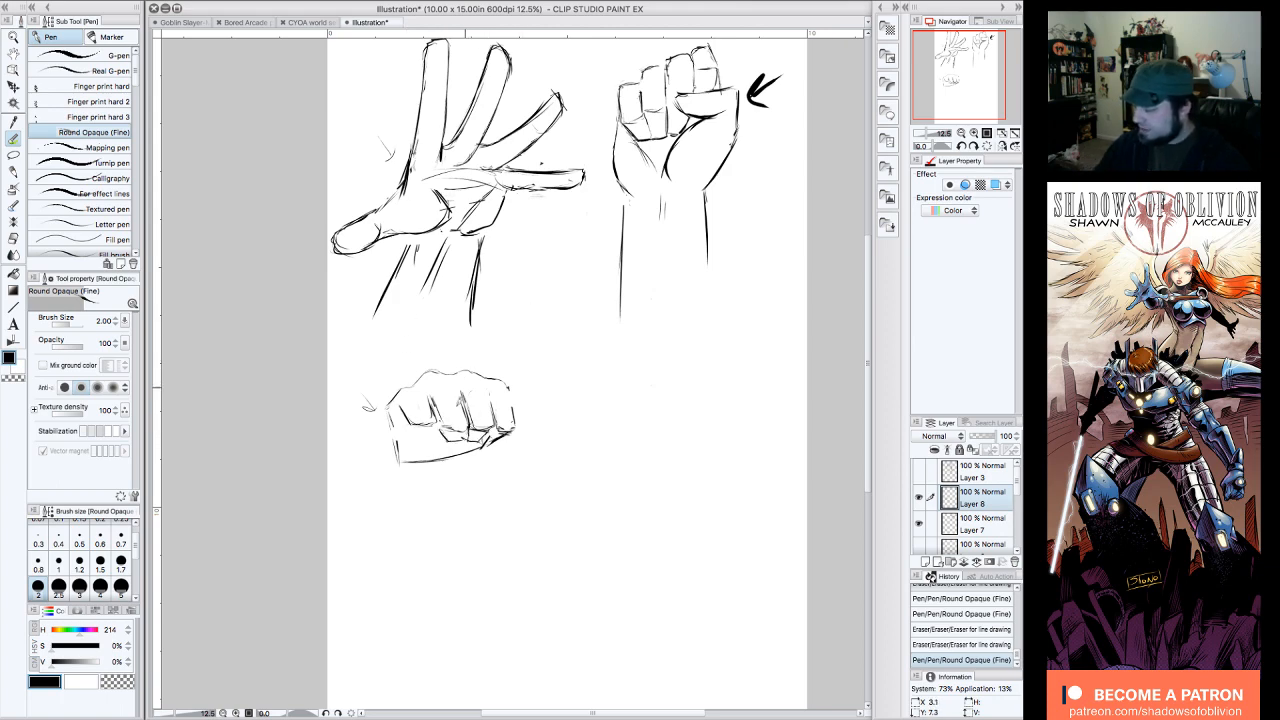
{"action": "mouse_move", "coordinate": [413, 425]}
{"action": "left_mouse_down"}
{"action": "mouse_move", "coordinate": [440, 430]}
{"action": "mouse_move", "coordinate": [409, 414]}
{"action": "mouse_move", "coordinate": [425, 416]}
{"action": "mouse_move", "coordinate": [424, 441]}
{"action": "mouse_move", "coordinate": [438, 429]}
{"action": "mouse_move", "coordinate": [398, 396]}
{"action": "mouse_move", "coordinate": [470, 398]}
{"action": "mouse_move", "coordinate": [460, 435]}
{"action": "mouse_move", "coordinate": [481, 444]}
{"action": "mouse_move", "coordinate": [491, 432]}
{"action": "left_mouse_up"}
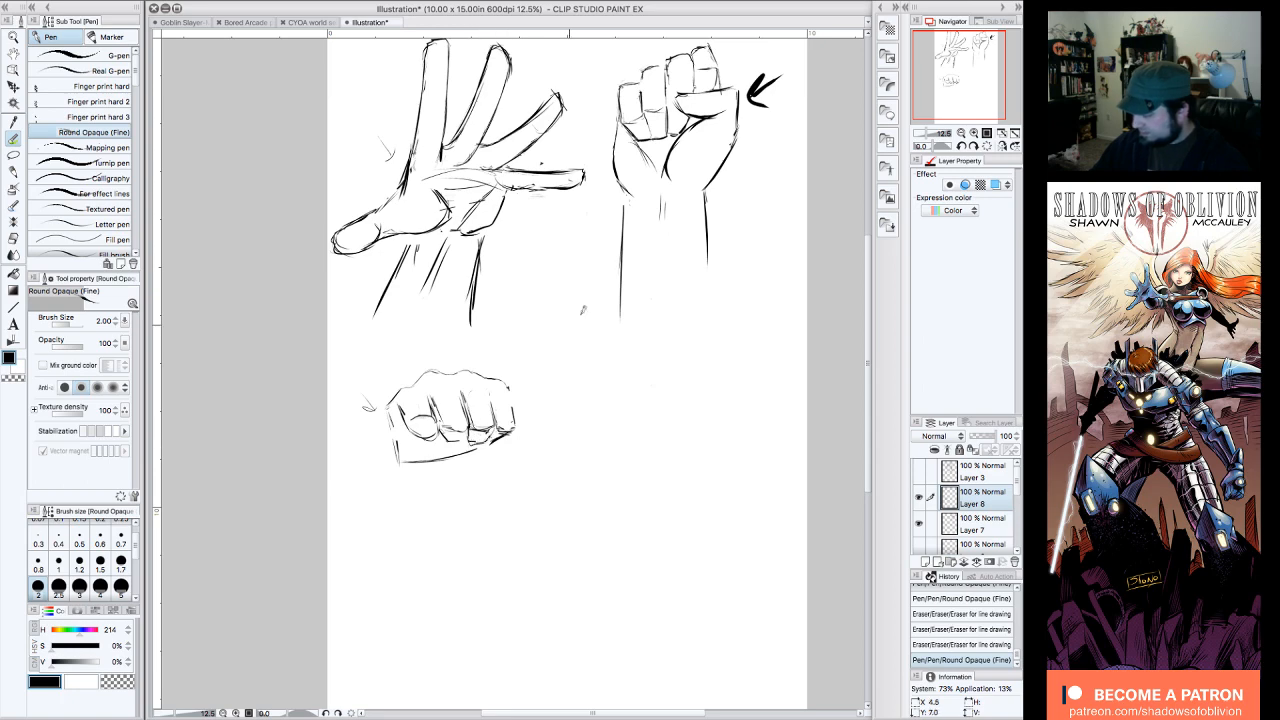
{"action": "mouse_move", "coordinate": [506, 422]}
{"action": "left_mouse_down"}
{"action": "mouse_move", "coordinate": [470, 444]}
{"action": "mouse_move", "coordinate": [430, 442]}
{"action": "left_mouse_up"}
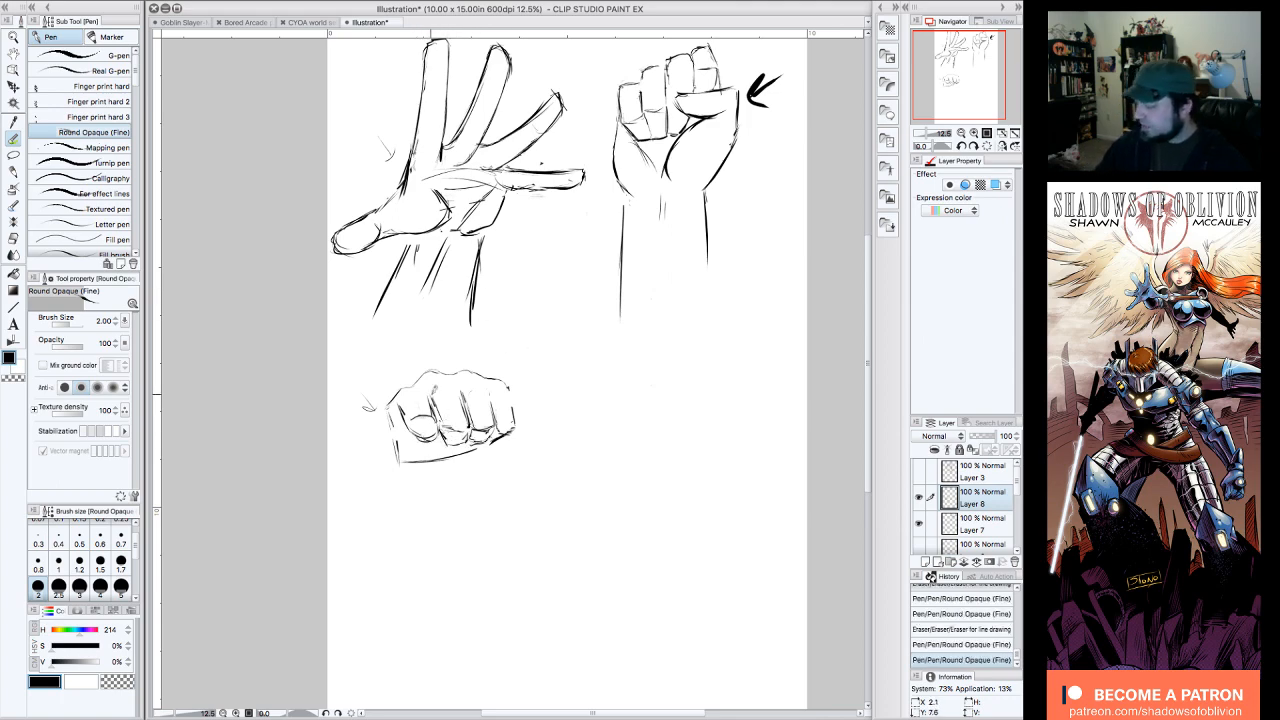
{"action": "left_click_drag", "start_coordinate": [516, 420], "coordinate": [492, 446]}
{"action": "left_click_drag", "start_coordinate": [514, 426], "coordinate": [500, 436]}
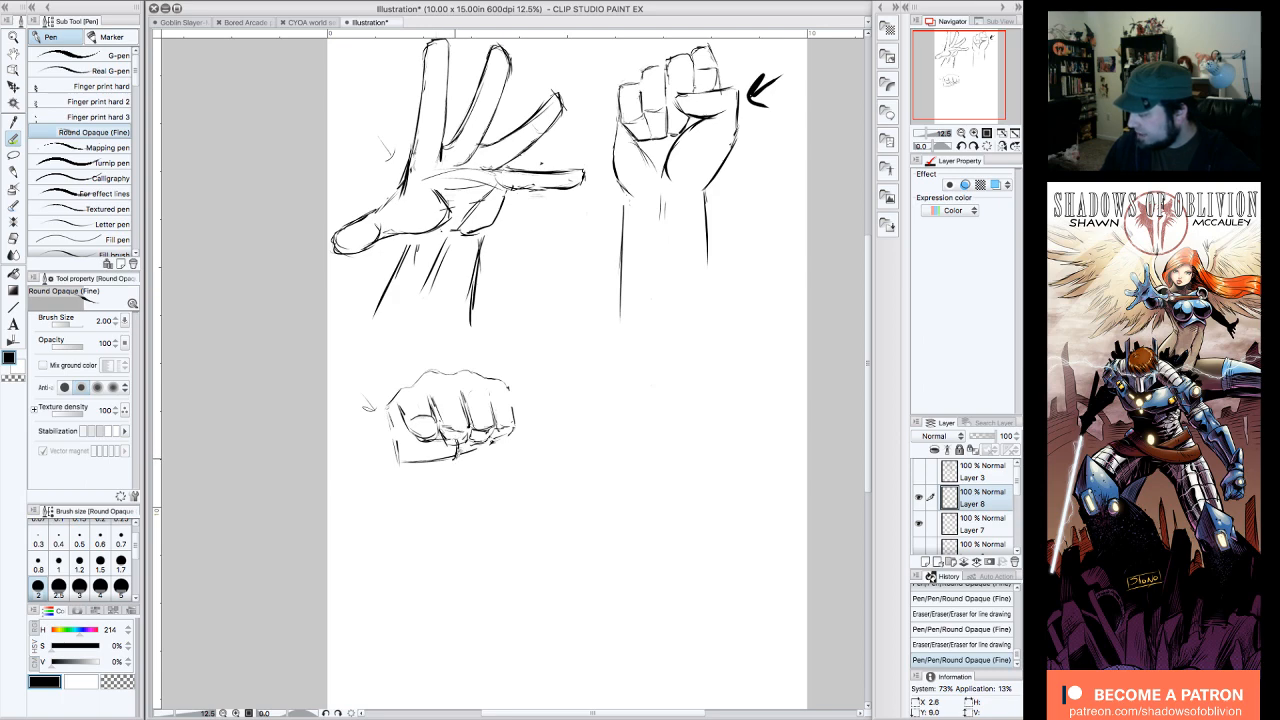
Step: Draw the thumb folded across below the first two fingers with a squared tip, replacing the block's old lower edge
{"action": "left_click_drag", "start_coordinate": [462, 446], "coordinate": [450, 458]}
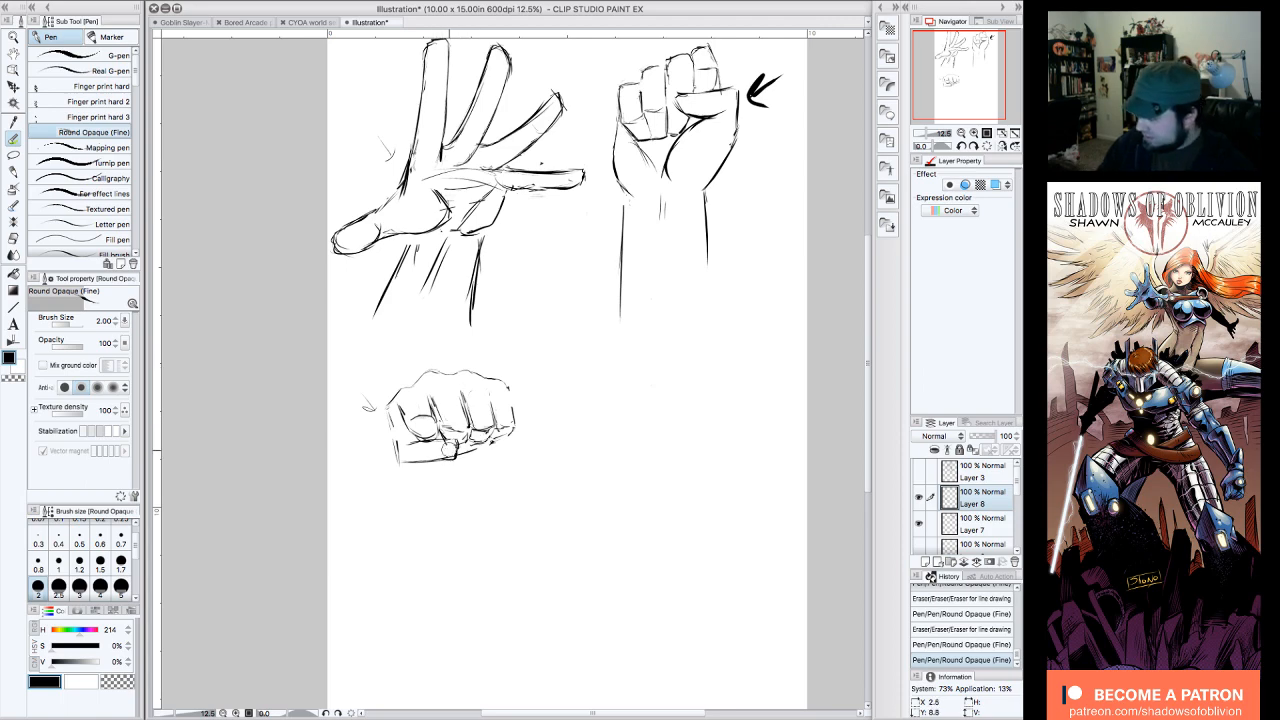
{"action": "mouse_move", "coordinate": [443, 457]}
{"action": "left_mouse_down"}
{"action": "mouse_move", "coordinate": [405, 461]}
{"action": "mouse_move", "coordinate": [443, 438]}
{"action": "mouse_move", "coordinate": [424, 441]}
{"action": "mouse_move", "coordinate": [454, 439]}
{"action": "left_mouse_up"}
{"action": "left_click_drag", "start_coordinate": [458, 438], "coordinate": [457, 458]}
{"action": "mouse_move", "coordinate": [458, 459]}
{"action": "left_mouse_down"}
{"action": "mouse_move", "coordinate": [415, 465]}
{"action": "mouse_move", "coordinate": [403, 452]}
{"action": "left_mouse_up"}
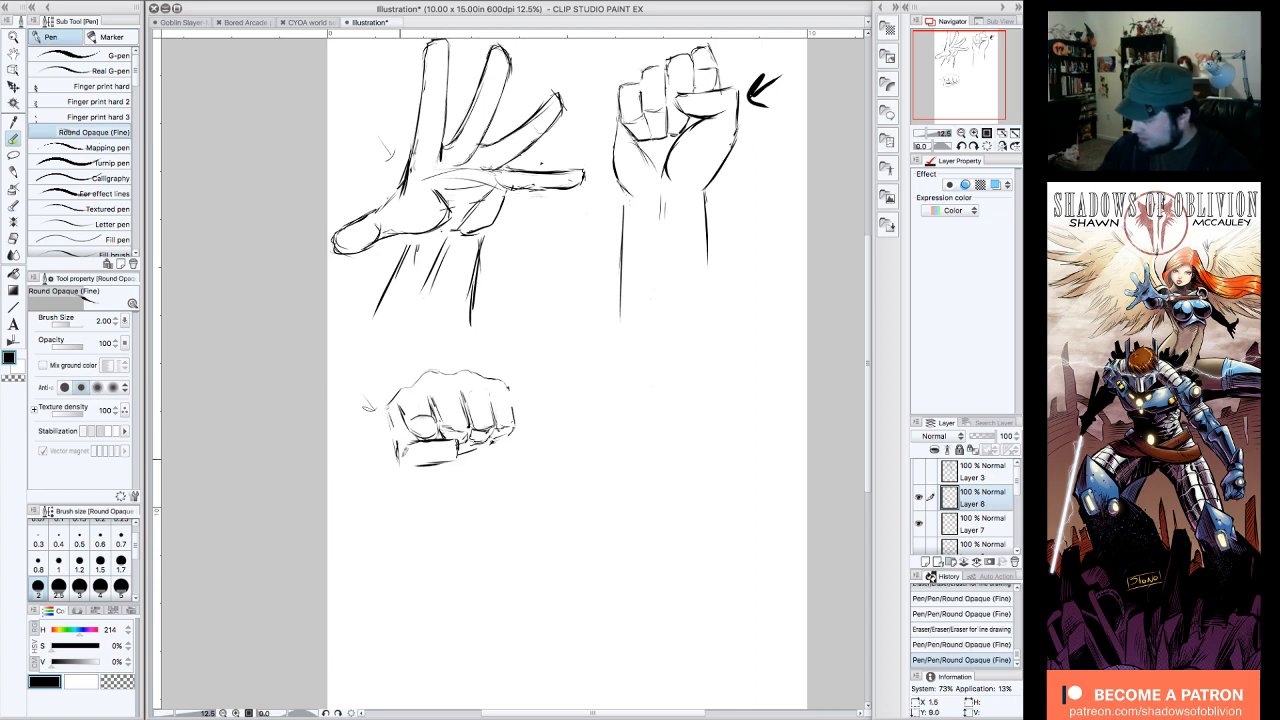
{"action": "mouse_move", "coordinate": [391, 403]}
{"action": "left_mouse_down"}
{"action": "mouse_move", "coordinate": [389, 462]}
{"action": "mouse_move", "coordinate": [457, 457]}
{"action": "mouse_move", "coordinate": [400, 448]}
{"action": "mouse_move", "coordinate": [396, 463]}
{"action": "mouse_move", "coordinate": [426, 466]}
{"action": "left_mouse_up"}
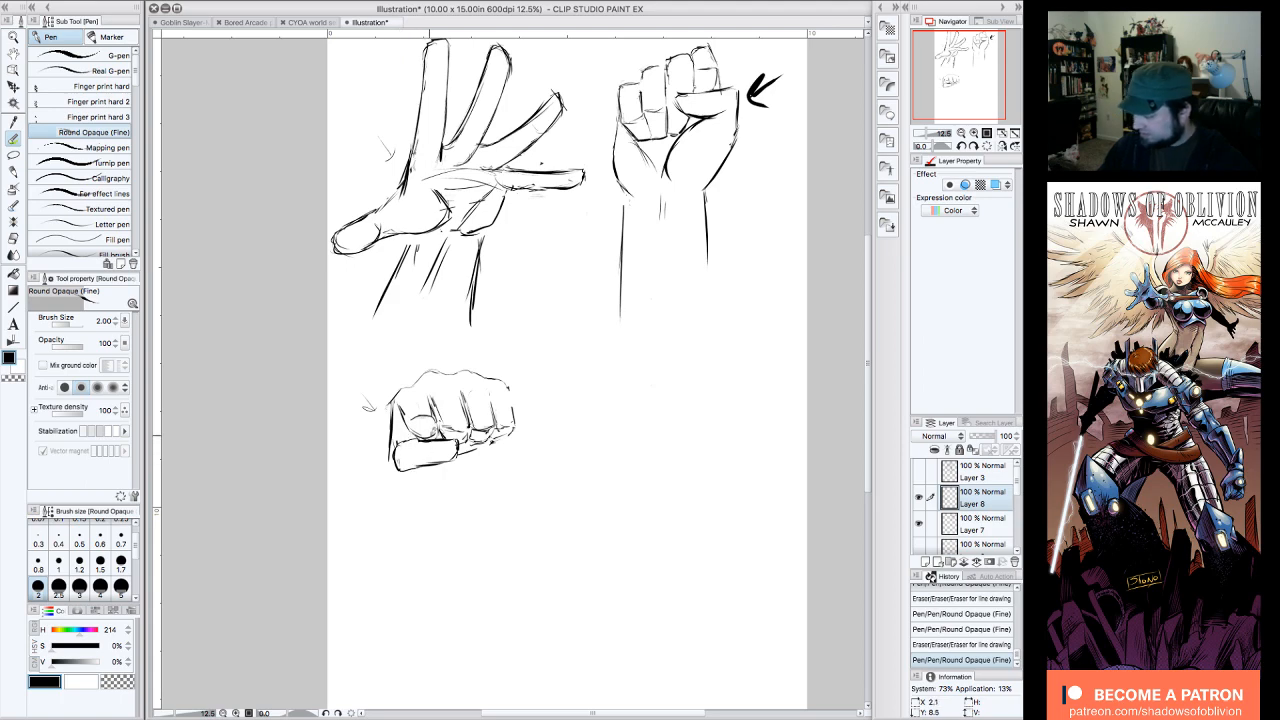
{"action": "mouse_move", "coordinate": [412, 442]}
{"action": "left_mouse_down"}
{"action": "mouse_move", "coordinate": [402, 457]}
{"action": "mouse_move", "coordinate": [391, 443]}
{"action": "mouse_move", "coordinate": [396, 458]}
{"action": "mouse_move", "coordinate": [440, 446]}
{"action": "mouse_move", "coordinate": [453, 459]}
{"action": "mouse_move", "coordinate": [440, 443]}
{"action": "mouse_move", "coordinate": [450, 439]}
{"action": "mouse_move", "coordinate": [413, 420]}
{"action": "mouse_move", "coordinate": [438, 412]}
{"action": "mouse_move", "coordinate": [407, 424]}
{"action": "mouse_move", "coordinate": [441, 438]}
{"action": "mouse_move", "coordinate": [431, 411]}
{"action": "mouse_move", "coordinate": [442, 438]}
{"action": "left_mouse_up"}
Step: Add the thumbnail and darken the finger dividers, the thumb-side edge and the knuckle contour of the front-view fist
{"action": "mouse_move", "coordinate": [461, 390]}
{"action": "left_mouse_down"}
{"action": "mouse_move", "coordinate": [470, 428]}
{"action": "mouse_move", "coordinate": [396, 472]}
{"action": "left_mouse_up"}
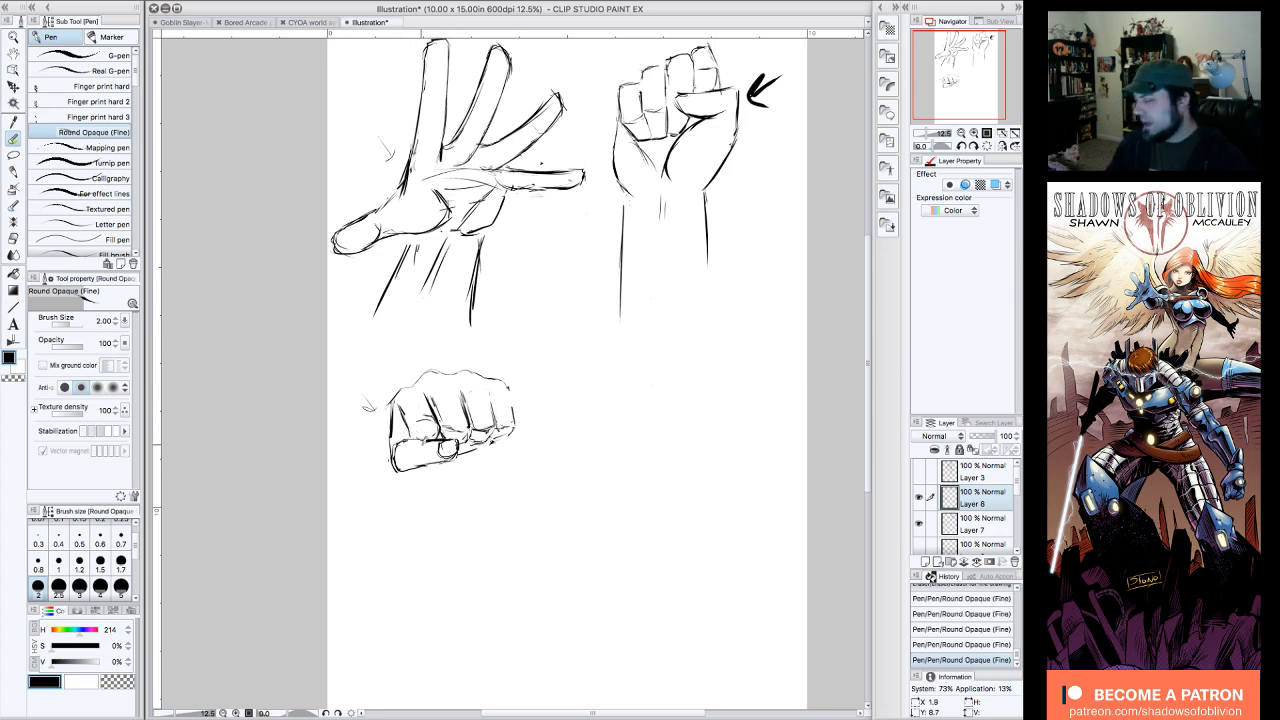
{"action": "left_click_drag", "start_coordinate": [468, 410], "coordinate": [458, 380]}
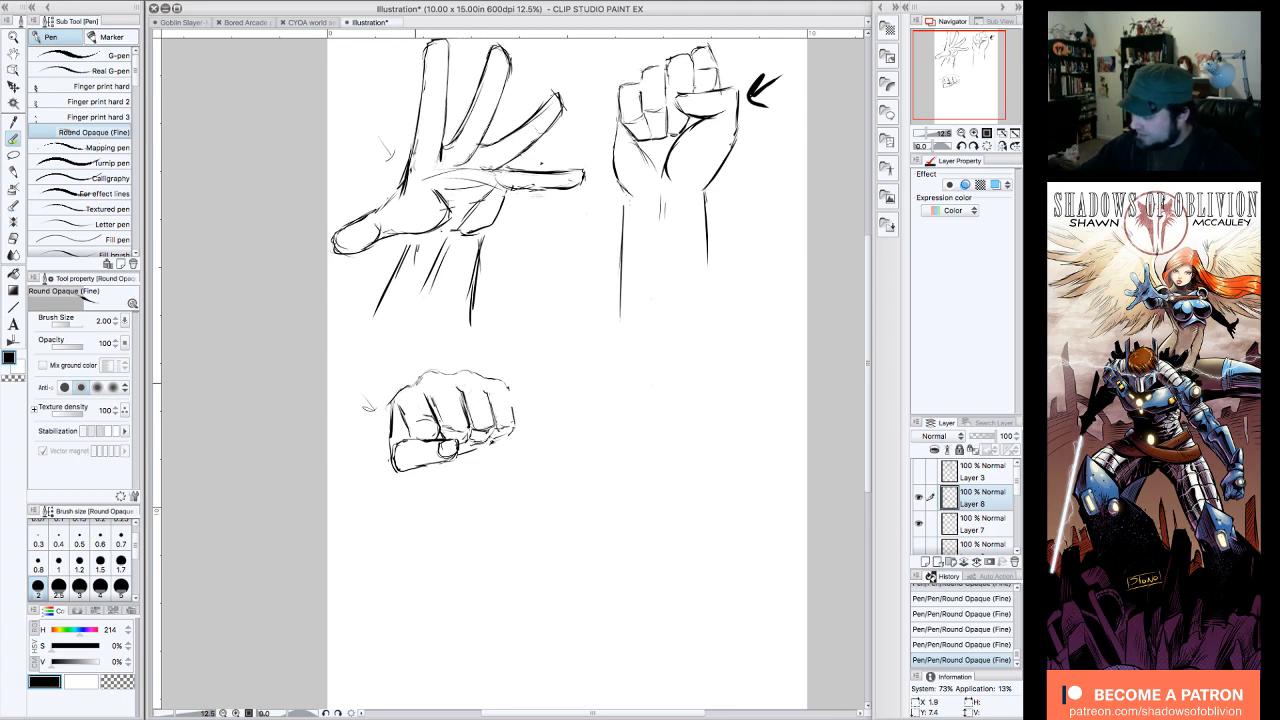
{"action": "left_click_drag", "start_coordinate": [448, 370], "coordinate": [512, 382]}
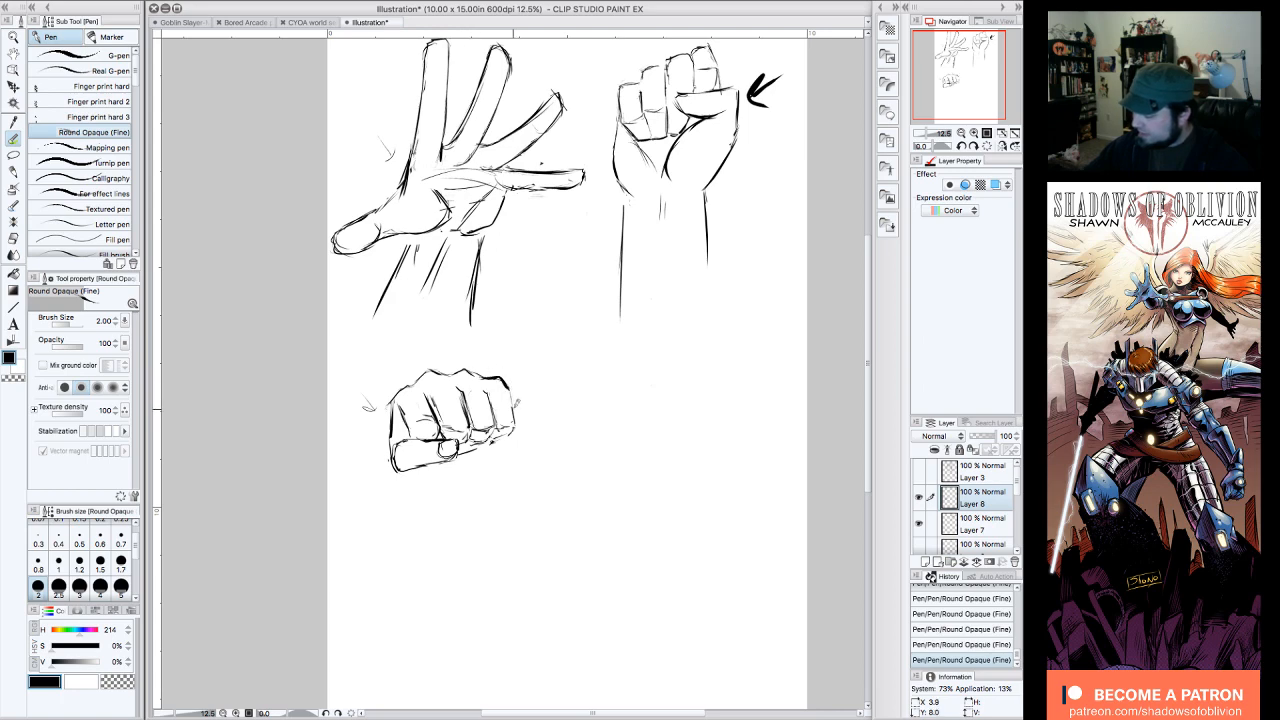
Step: Clean up stray lines on the front-view fist and draw the heel of the palm beneath the thumb and curled fingertips
{"action": "left_click_drag", "start_coordinate": [400, 452], "coordinate": [410, 464]}
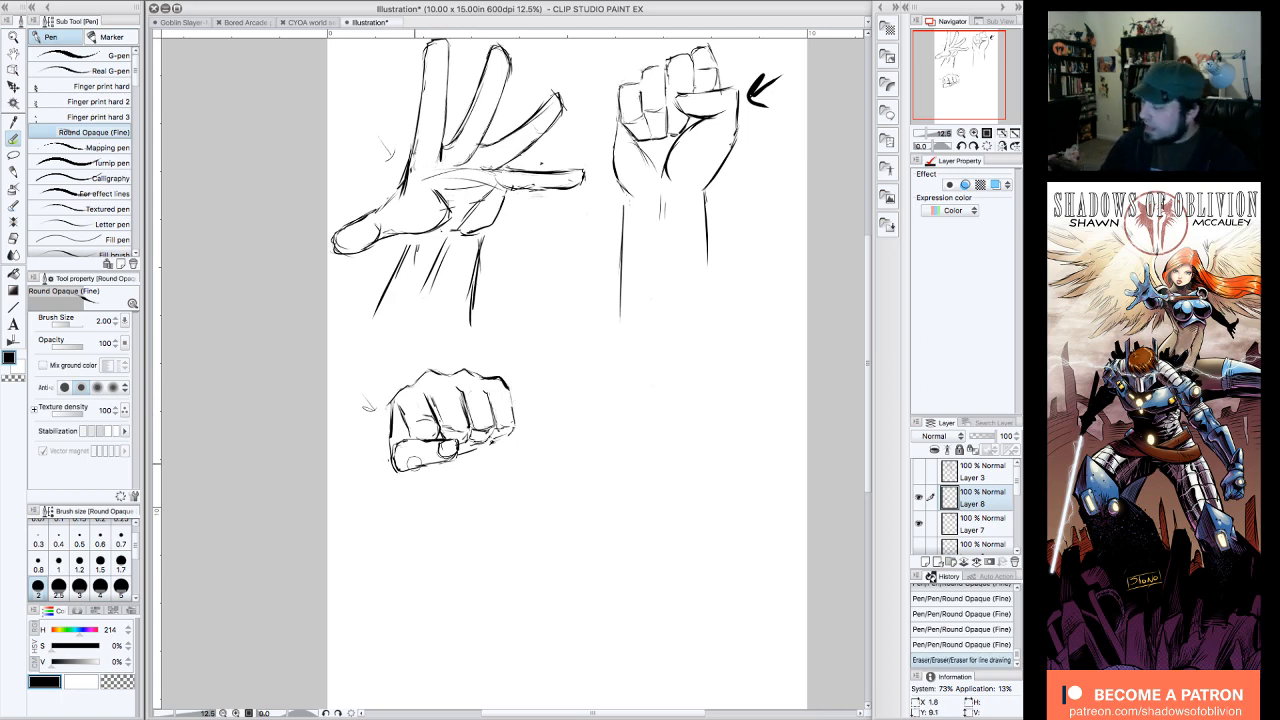
{"action": "left_click_drag", "start_coordinate": [496, 425], "coordinate": [498, 420]}
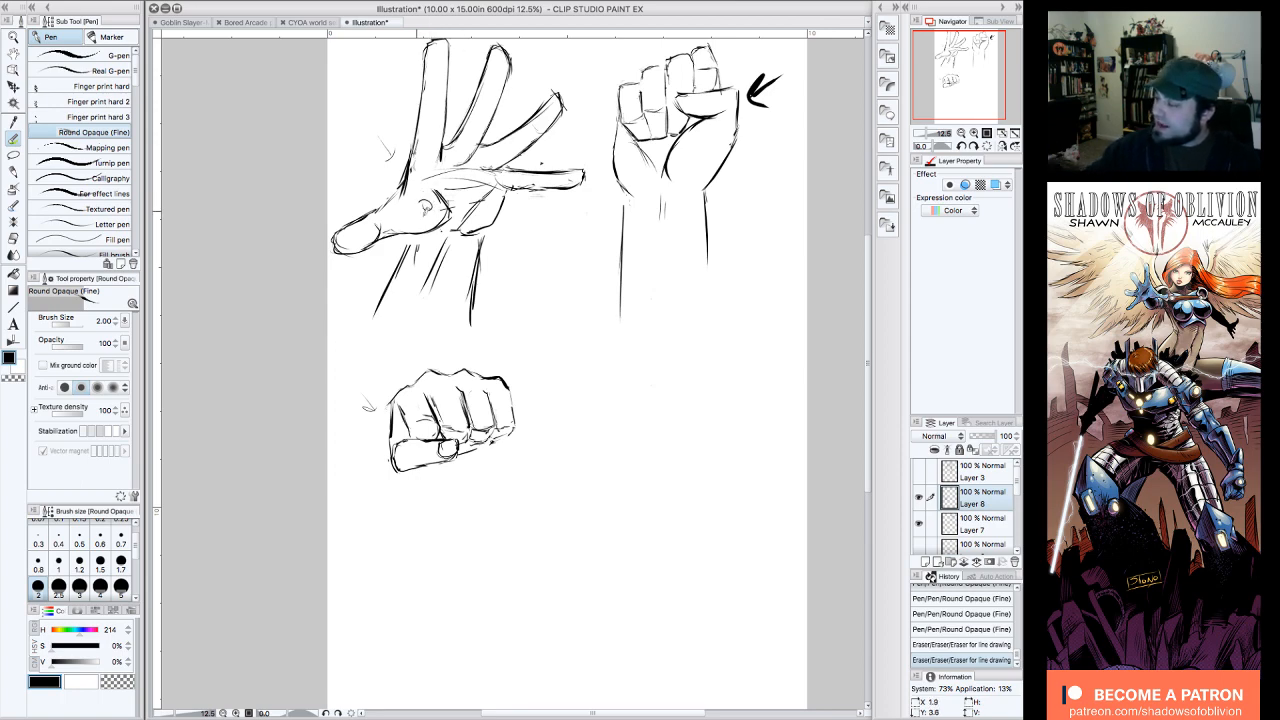
{"action": "mouse_move", "coordinate": [420, 203]}
{"action": "left_mouse_down"}
{"action": "mouse_move", "coordinate": [484, 216]}
{"action": "mouse_move", "coordinate": [424, 207]}
{"action": "mouse_move", "coordinate": [417, 219]}
{"action": "mouse_move", "coordinate": [487, 212]}
{"action": "mouse_move", "coordinate": [489, 190]}
{"action": "left_mouse_up"}
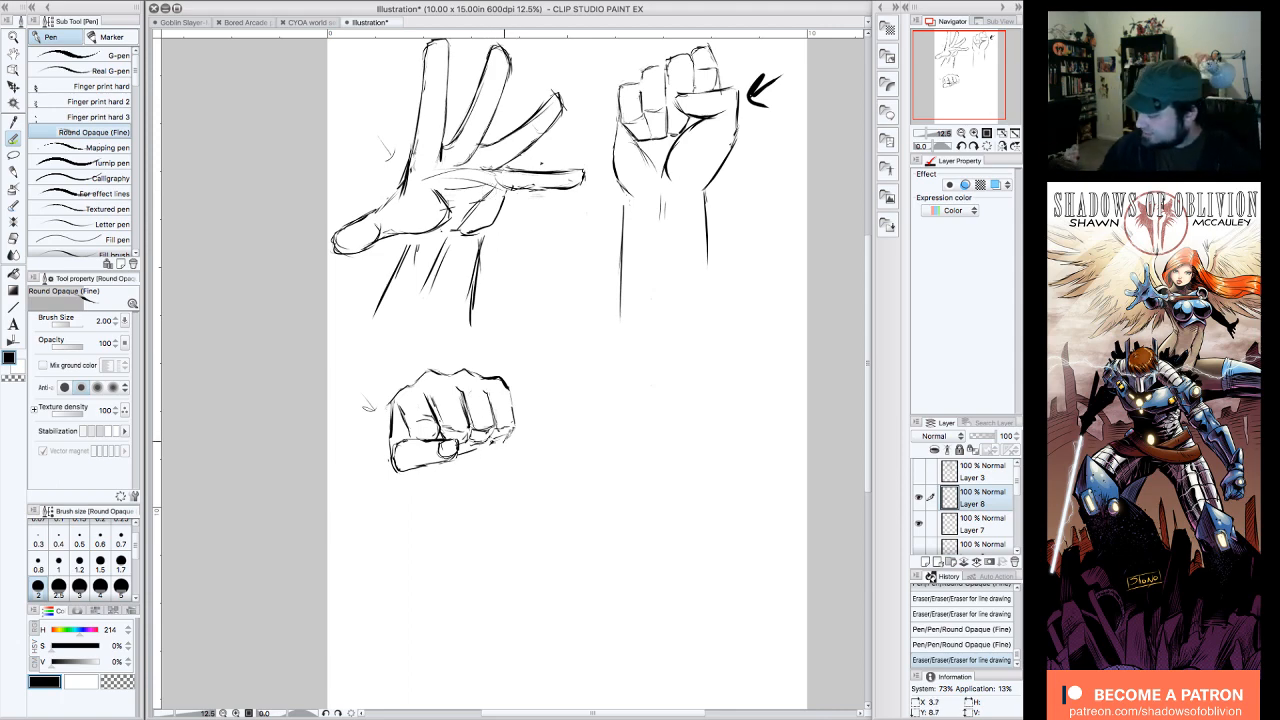
{"action": "mouse_move", "coordinate": [513, 431]}
{"action": "left_mouse_down"}
{"action": "mouse_move", "coordinate": [478, 452]}
{"action": "mouse_move", "coordinate": [501, 422]}
{"action": "mouse_move", "coordinate": [468, 457]}
{"action": "mouse_move", "coordinate": [409, 472]}
{"action": "mouse_move", "coordinate": [456, 461]}
{"action": "left_mouse_up"}
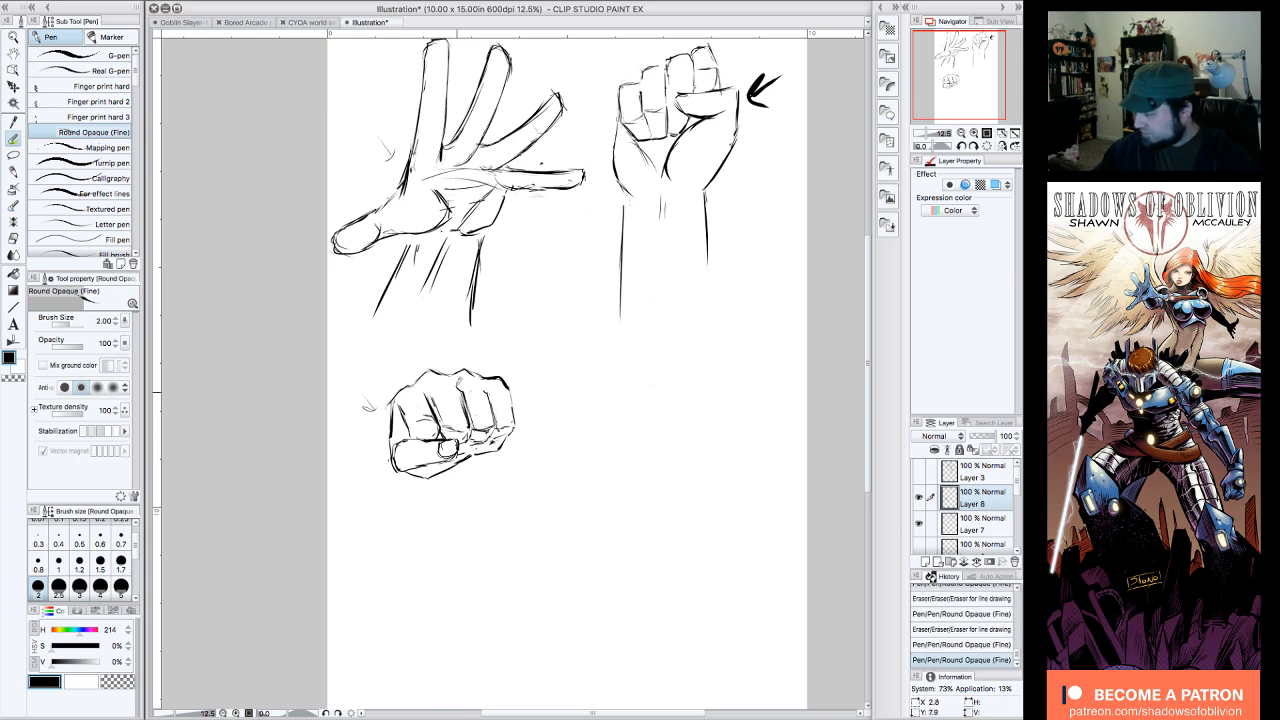
{"action": "left_click_drag", "start_coordinate": [470, 434], "coordinate": [484, 446]}
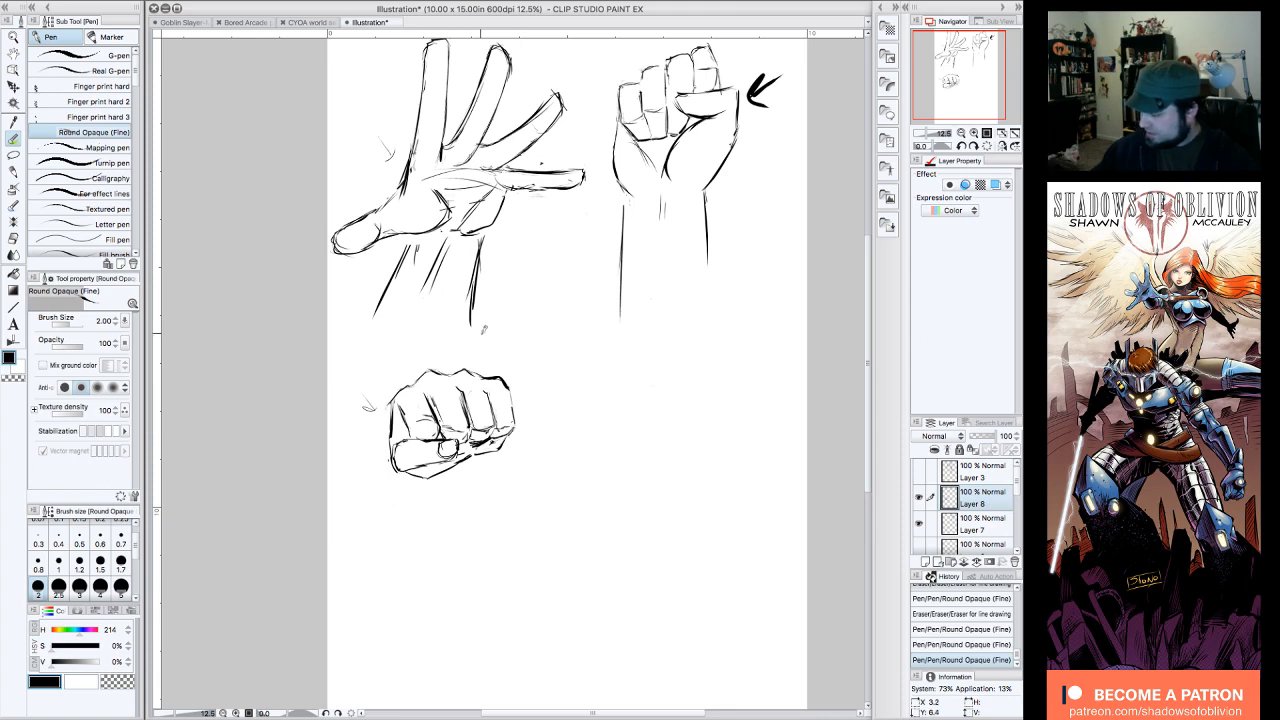
{"action": "mouse_move", "coordinate": [414, 438]}
{"action": "left_mouse_down"}
{"action": "mouse_move", "coordinate": [392, 466]}
{"action": "mouse_move", "coordinate": [402, 455]}
{"action": "mouse_move", "coordinate": [398, 474]}
{"action": "mouse_move", "coordinate": [414, 462]}
{"action": "mouse_move", "coordinate": [394, 452]}
{"action": "mouse_move", "coordinate": [398, 472]}
{"action": "mouse_move", "coordinate": [424, 482]}
{"action": "left_mouse_up"}
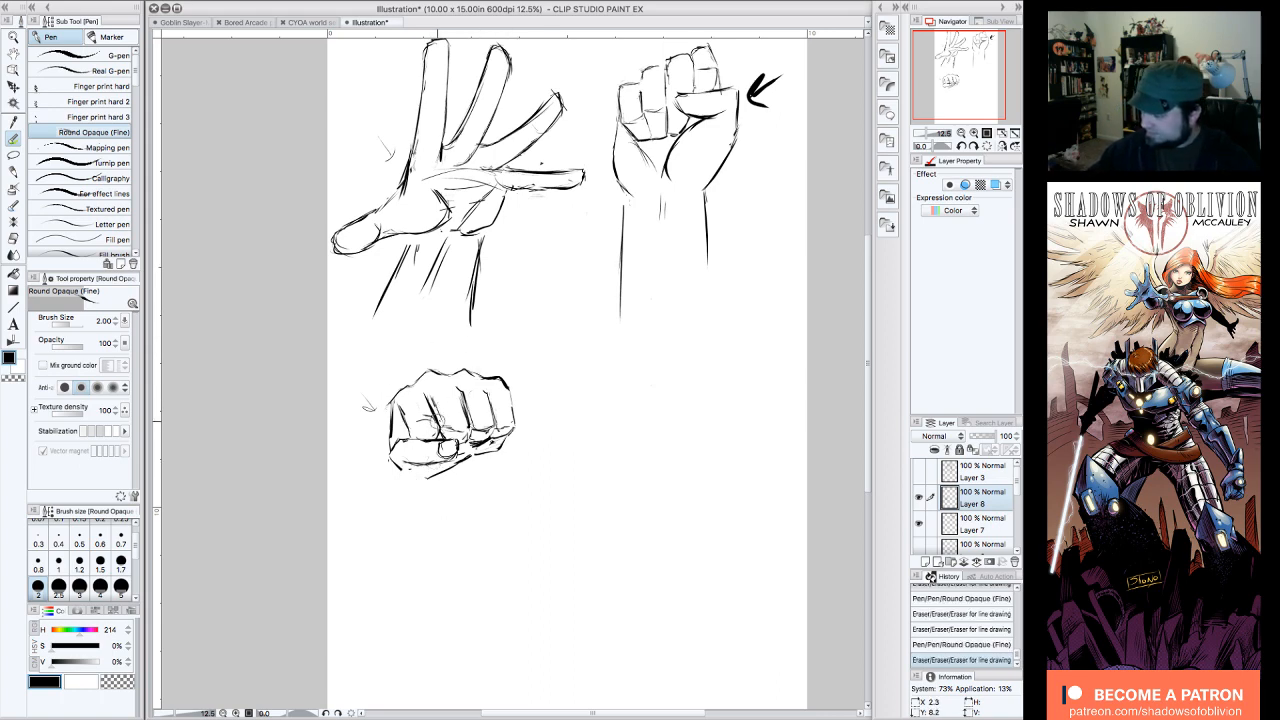
Step: Lasso the folded thumb and lower palm, transform that selection with Scale/Rotate, deselect it, and redraw the palm's lower contour
{"action": "key", "text": "m"}
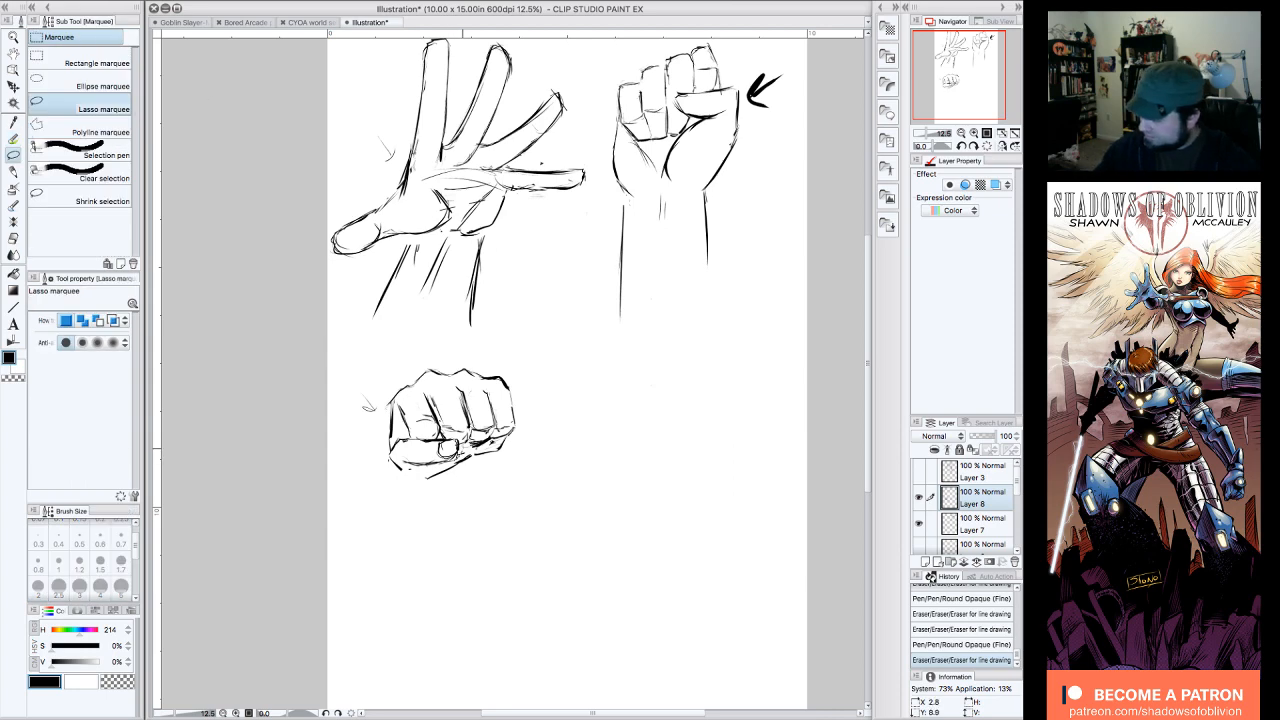
{"action": "mouse_move", "coordinate": [456, 434]}
{"action": "left_mouse_down"}
{"action": "mouse_move", "coordinate": [412, 432]}
{"action": "mouse_move", "coordinate": [395, 468]}
{"action": "mouse_move", "coordinate": [434, 478]}
{"action": "mouse_move", "coordinate": [454, 462]}
{"action": "left_mouse_up"}
{"action": "left_click", "coordinate": [446, 505]}
{"action": "mouse_move", "coordinate": [477, 416]}
{"action": "left_mouse_down"}
{"action": "mouse_move", "coordinate": [468, 408]}
{"action": "mouse_move", "coordinate": [450, 451]}
{"action": "mouse_move", "coordinate": [471, 434]}
{"action": "left_mouse_up"}
{"action": "left_click", "coordinate": [466, 513]}
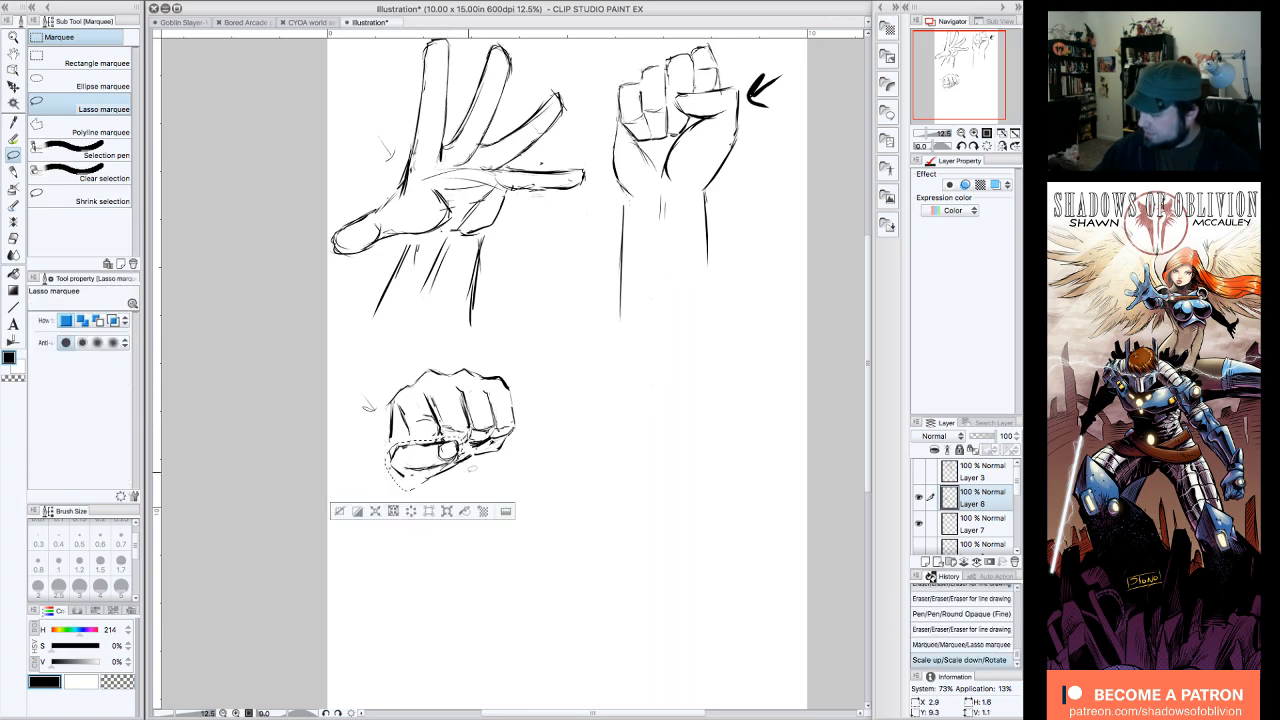
{"action": "left_click", "coordinate": [341, 512]}
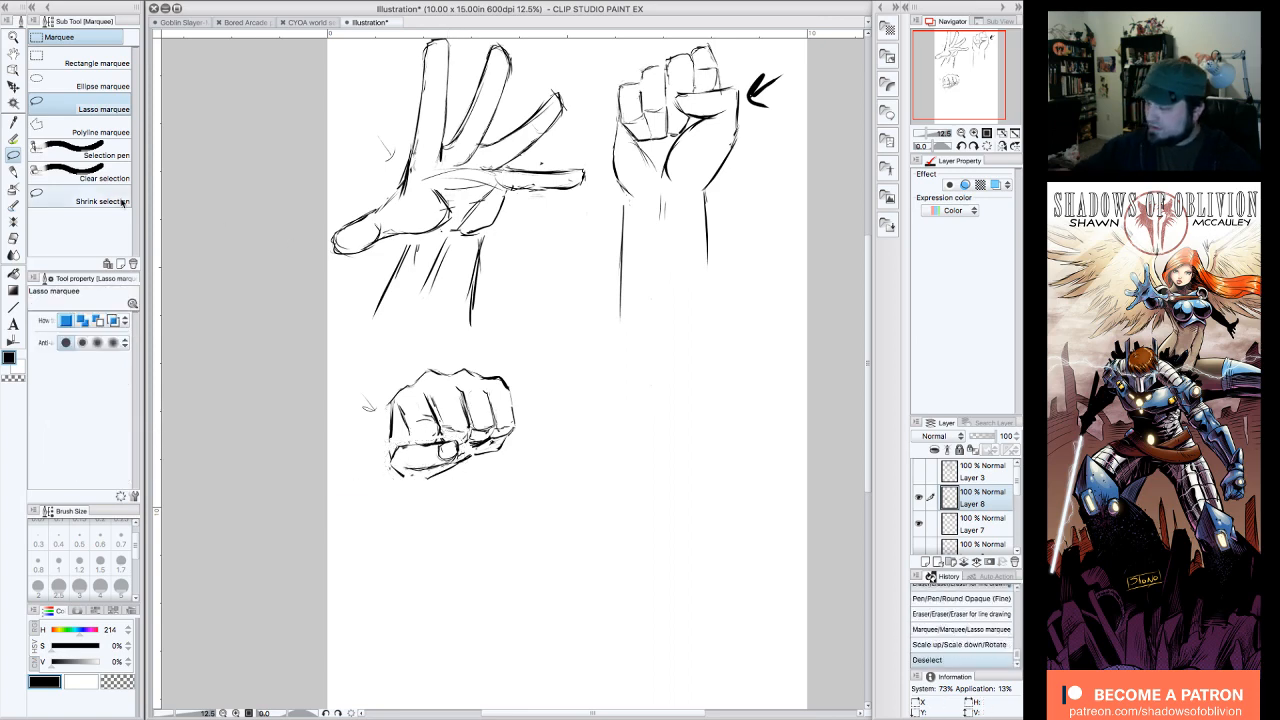
{"action": "left_click", "coordinate": [13, 139]}
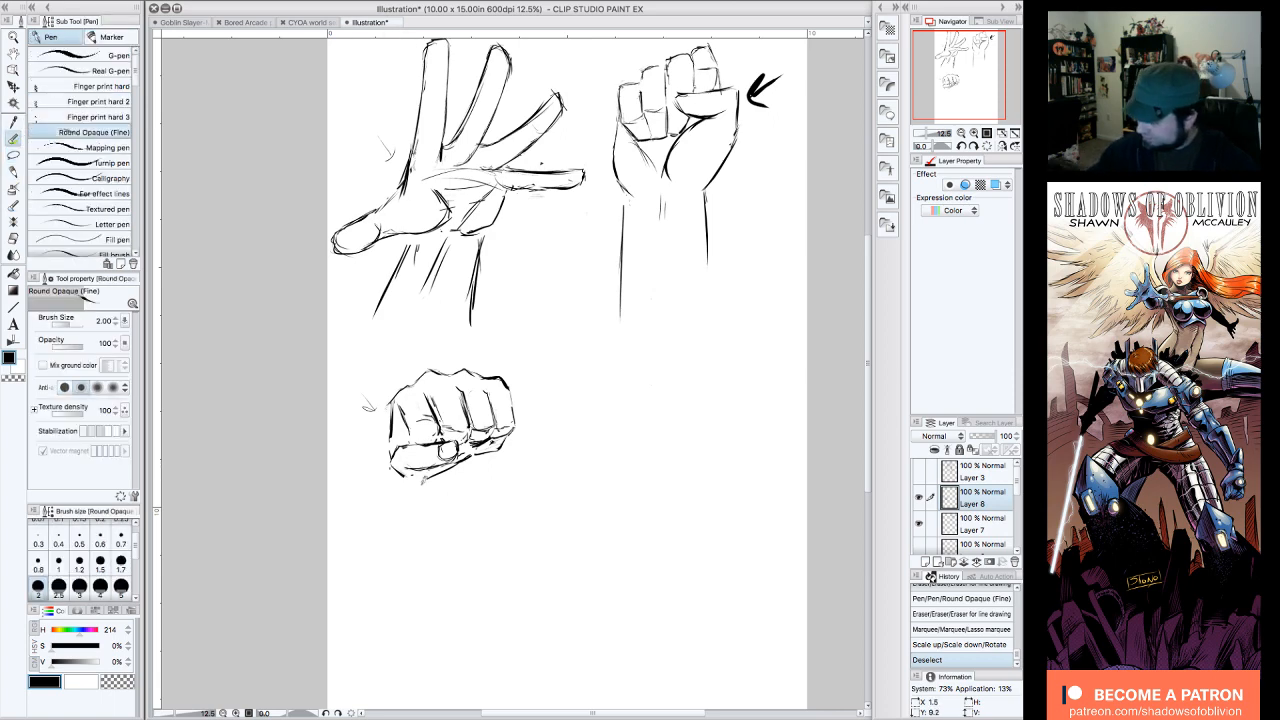
{"action": "mouse_move", "coordinate": [404, 476]}
{"action": "left_mouse_down"}
{"action": "mouse_move", "coordinate": [426, 486]}
{"action": "mouse_move", "coordinate": [506, 440]}
{"action": "left_mouse_up"}
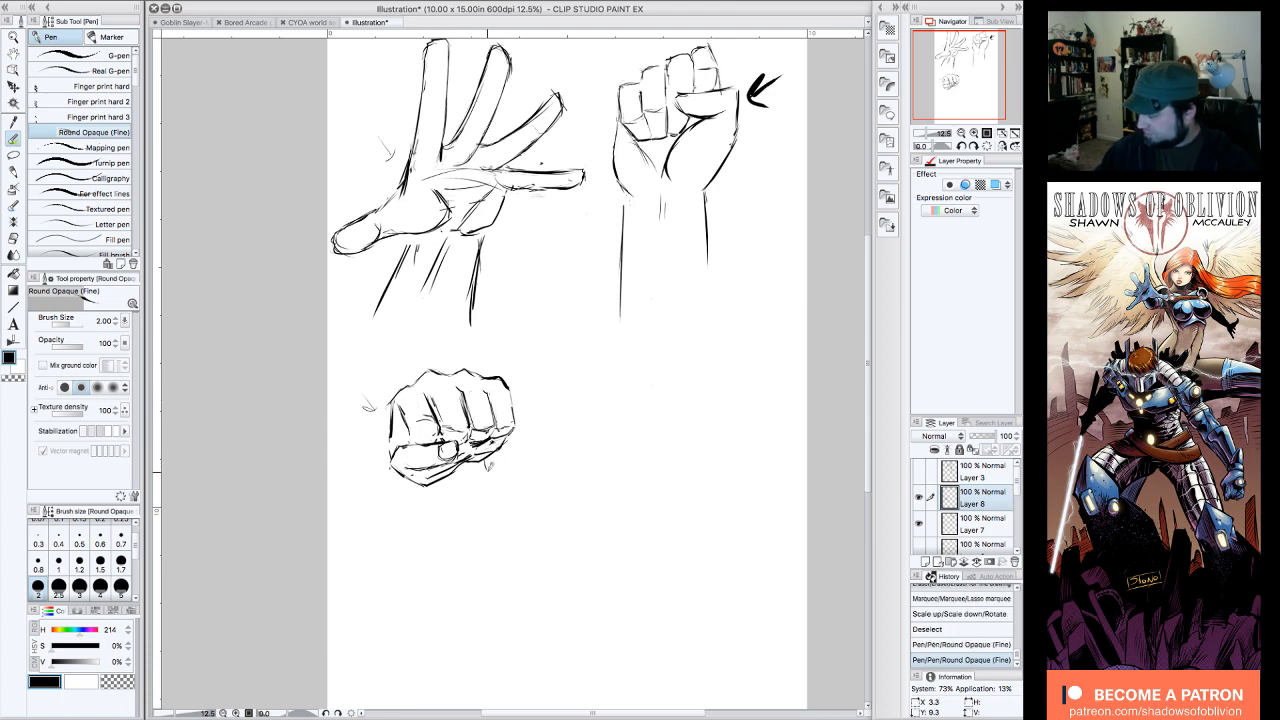
Step: Draw a foreshortened forearm behind and below the fist with a rounded end, and erase the extra inner curve
{"action": "mouse_move", "coordinate": [395, 408]}
{"action": "left_mouse_down"}
{"action": "mouse_move", "coordinate": [388, 430]}
{"action": "mouse_move", "coordinate": [417, 445]}
{"action": "mouse_move", "coordinate": [389, 432]}
{"action": "mouse_move", "coordinate": [354, 487]}
{"action": "mouse_move", "coordinate": [434, 515]}
{"action": "left_mouse_up"}
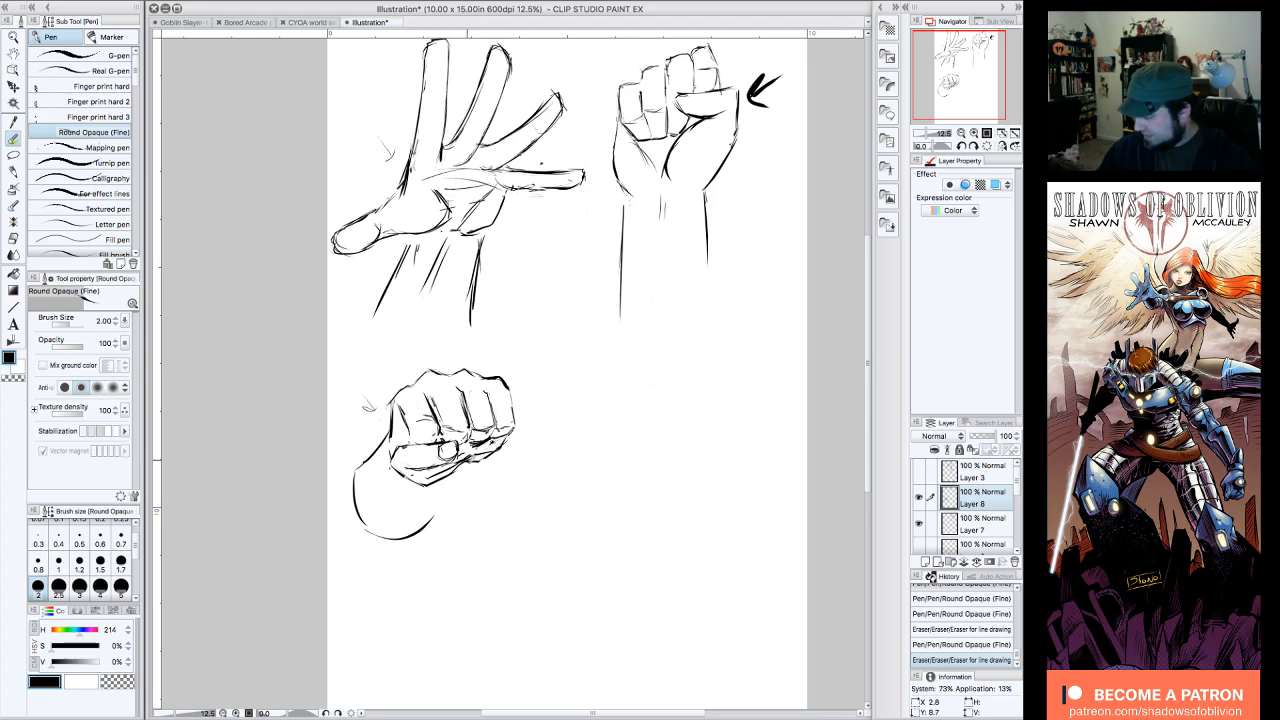
{"action": "mouse_move", "coordinate": [466, 465]}
{"action": "left_mouse_down"}
{"action": "mouse_move", "coordinate": [474, 458]}
{"action": "mouse_move", "coordinate": [455, 528]}
{"action": "mouse_move", "coordinate": [362, 540]}
{"action": "left_mouse_up"}
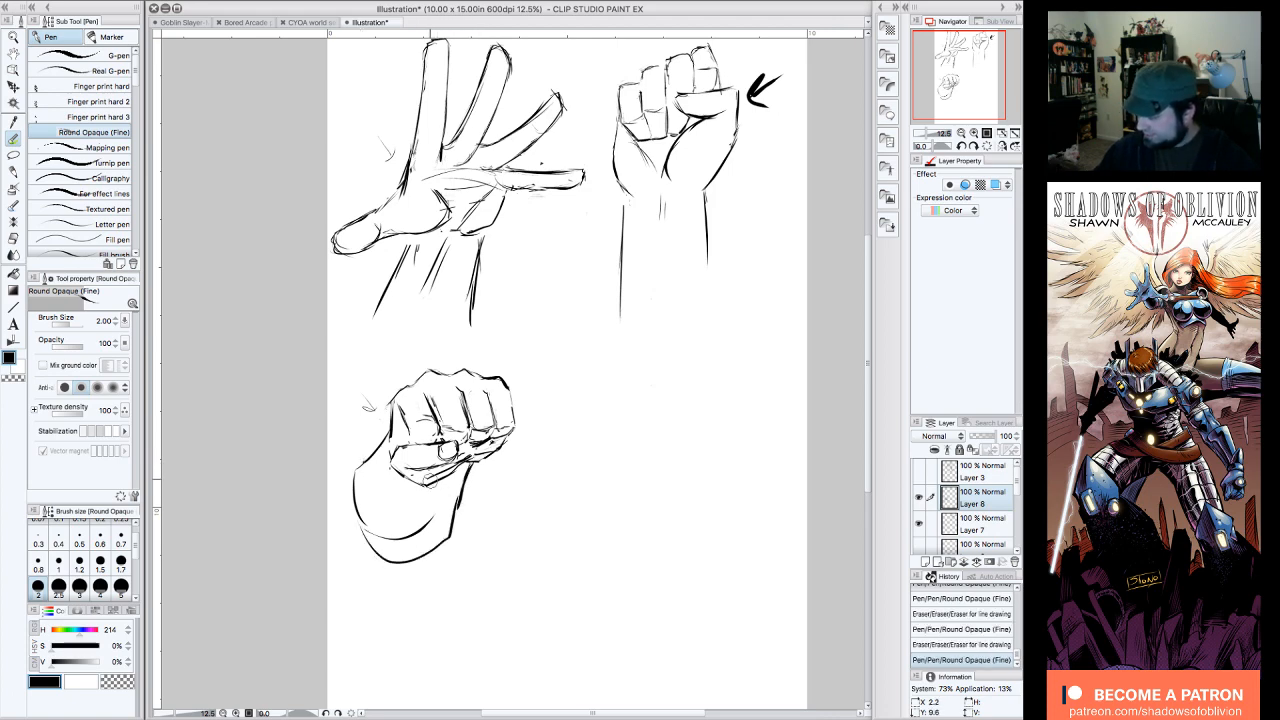
{"action": "left_click_drag", "start_coordinate": [398, 454], "coordinate": [396, 444]}
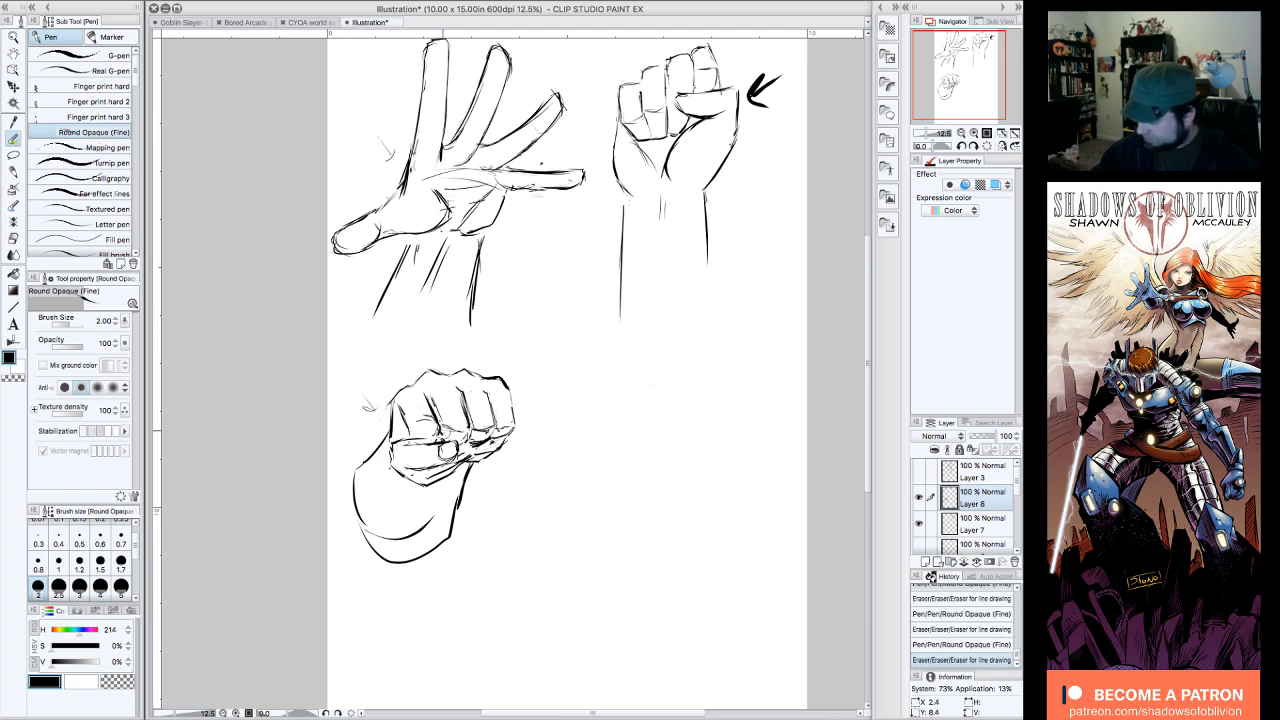
{"action": "left_click_drag", "start_coordinate": [435, 518], "coordinate": [378, 519]}
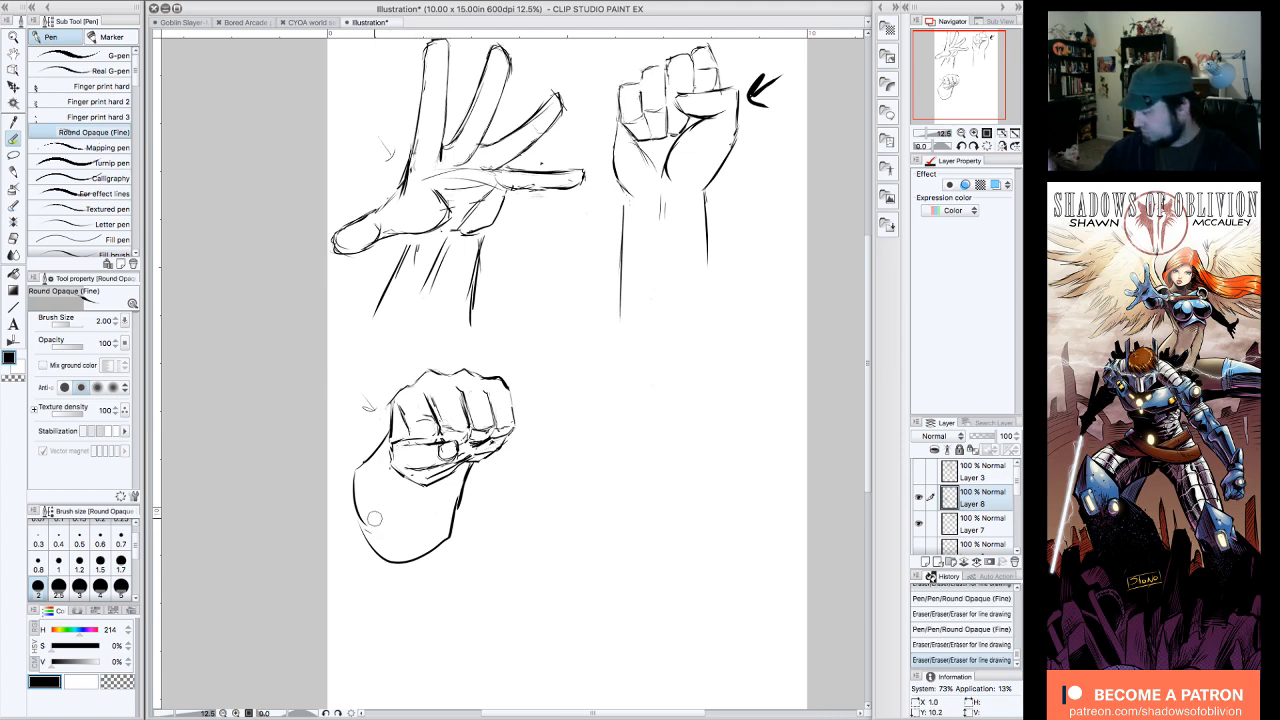
Step: Draw guide lines and a jagged, flame-like aura sweeping over the fist and down the little-finger side of the forearm
{"action": "left_click_drag", "start_coordinate": [514, 430], "coordinate": [455, 590]}
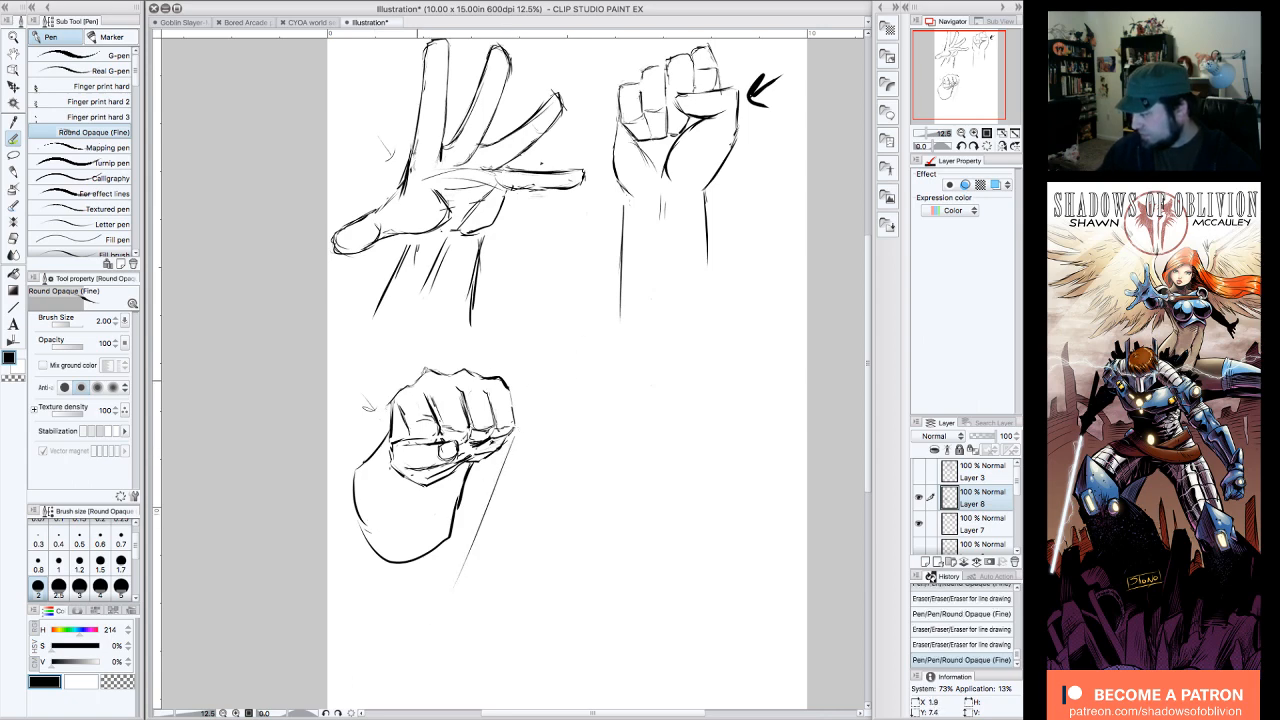
{"action": "mouse_move", "coordinate": [440, 358]}
{"action": "left_mouse_down"}
{"action": "mouse_move", "coordinate": [333, 408]}
{"action": "mouse_move", "coordinate": [358, 545]}
{"action": "mouse_move", "coordinate": [410, 562]}
{"action": "left_mouse_up"}
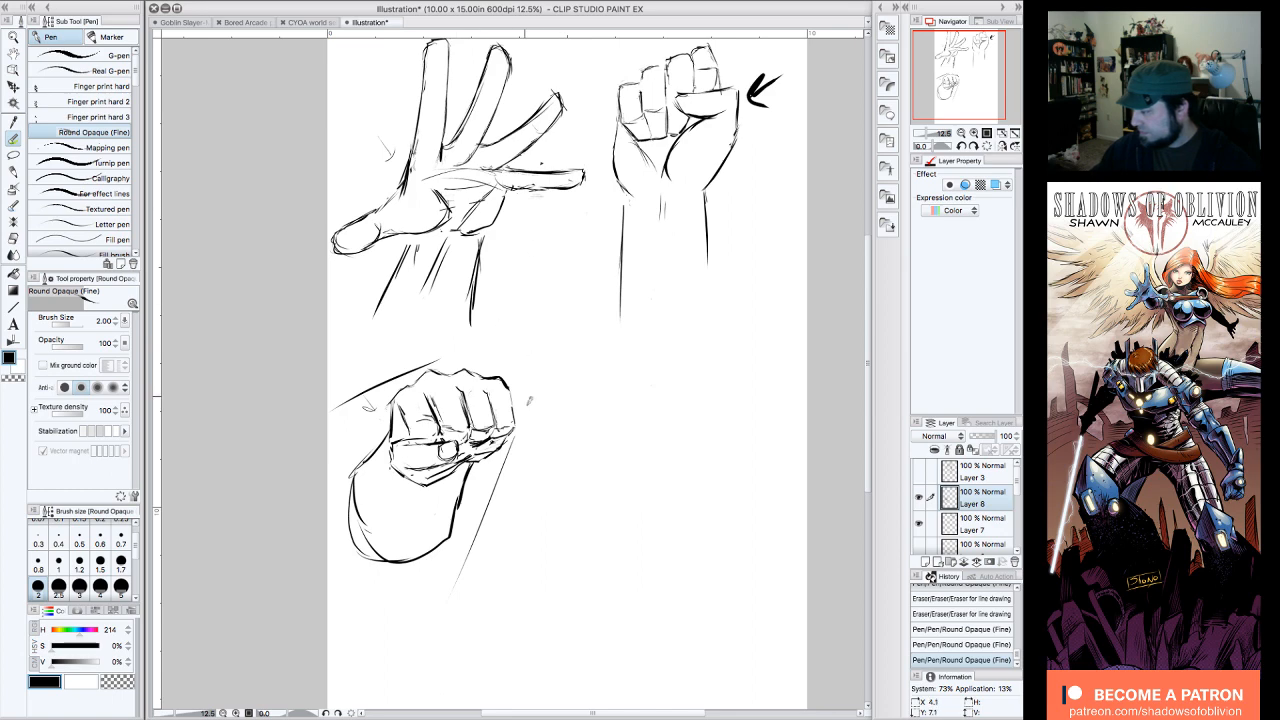
{"action": "mouse_move", "coordinate": [524, 428]}
{"action": "left_mouse_down"}
{"action": "mouse_move", "coordinate": [528, 372]}
{"action": "mouse_move", "coordinate": [505, 346]}
{"action": "mouse_move", "coordinate": [436, 336]}
{"action": "mouse_move", "coordinate": [330, 395]}
{"action": "mouse_move", "coordinate": [534, 482]}
{"action": "mouse_move", "coordinate": [506, 556]}
{"action": "mouse_move", "coordinate": [442, 590]}
{"action": "left_mouse_up"}
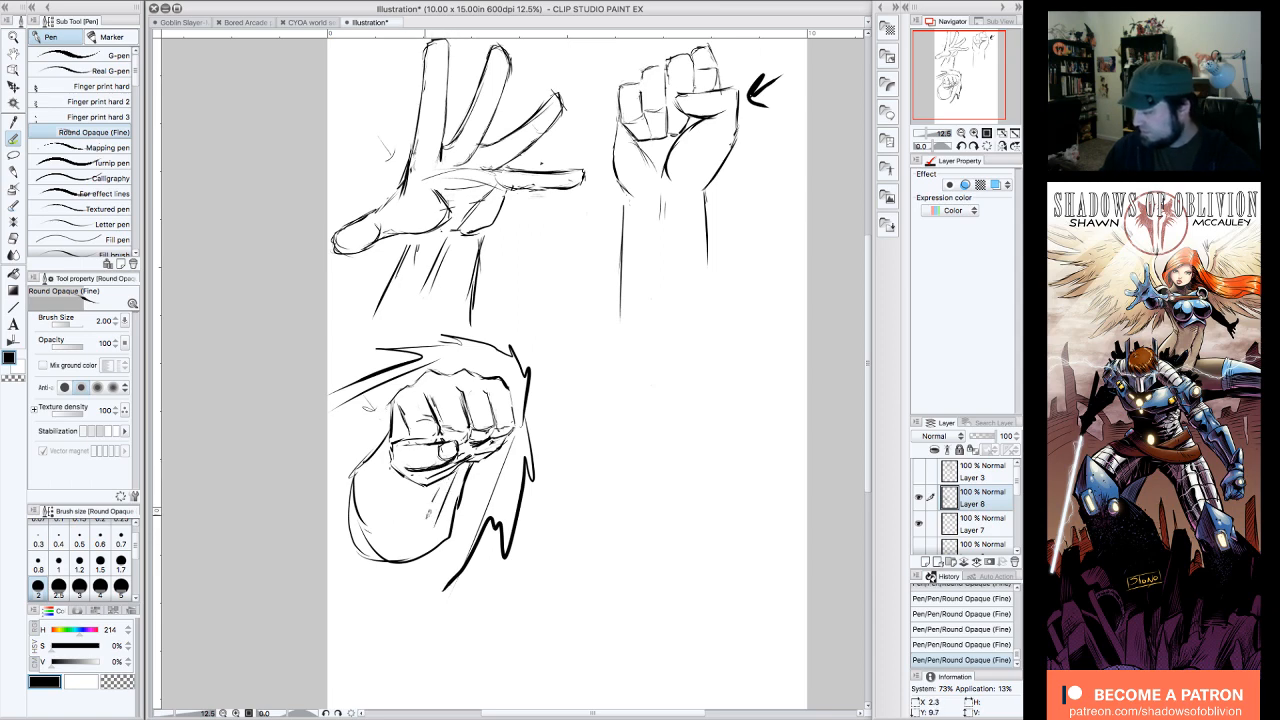
{"action": "mouse_move", "coordinate": [528, 418]}
{"action": "left_mouse_down"}
{"action": "mouse_move", "coordinate": [545, 384]}
{"action": "mouse_move", "coordinate": [523, 319]}
{"action": "mouse_move", "coordinate": [395, 324]}
{"action": "mouse_move", "coordinate": [330, 350]}
{"action": "mouse_move", "coordinate": [328, 370]}
{"action": "mouse_move", "coordinate": [578, 512]}
{"action": "mouse_move", "coordinate": [495, 615]}
{"action": "mouse_move", "coordinate": [422, 660]}
{"action": "left_mouse_up"}
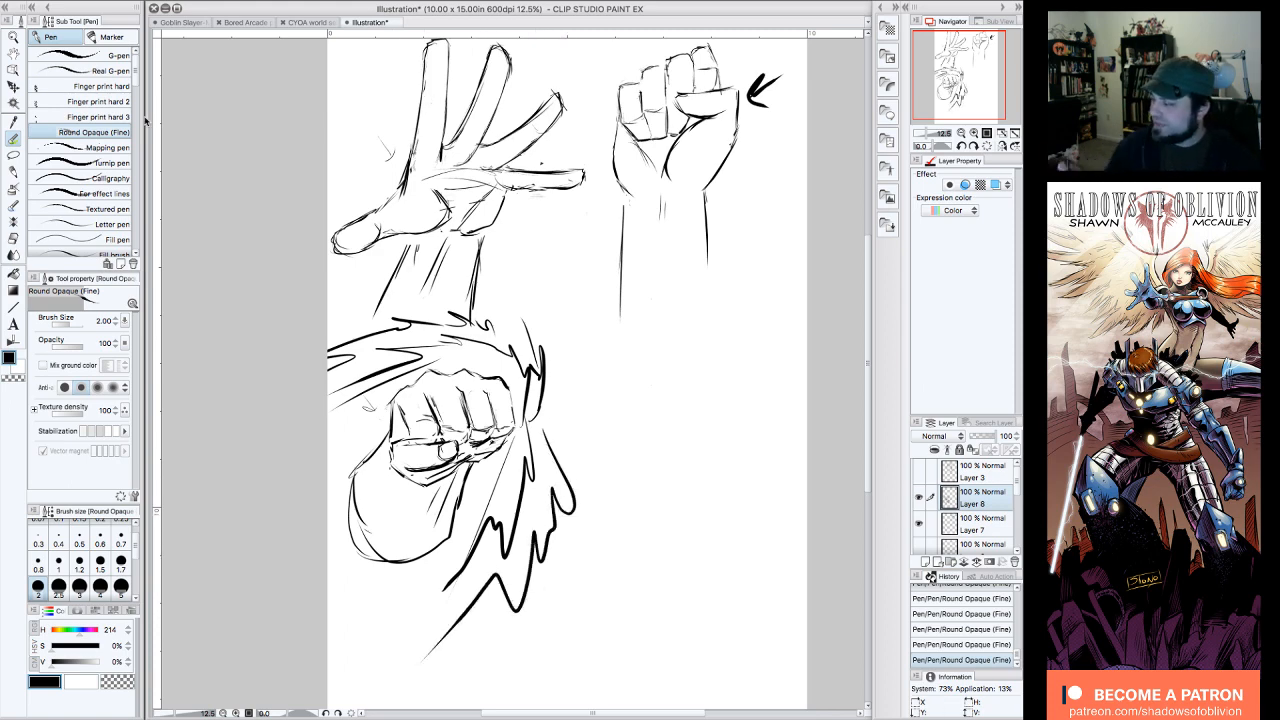
Step: Erase the stray mark beside the fist and redraw the thumb's end as a rounded tip over the curled fingers
{"action": "left_click_drag", "start_coordinate": [979, 80], "coordinate": [989, 78]}
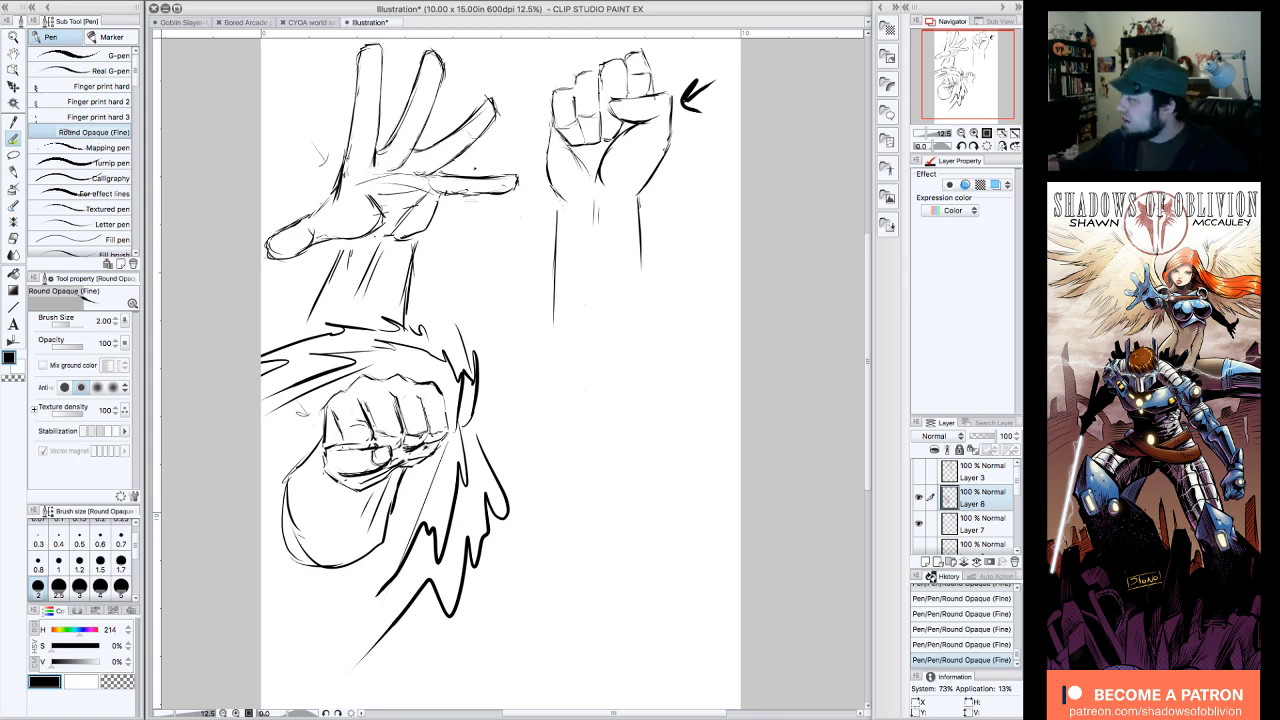
{"action": "left_click_drag", "start_coordinate": [975, 82], "coordinate": [969, 82]}
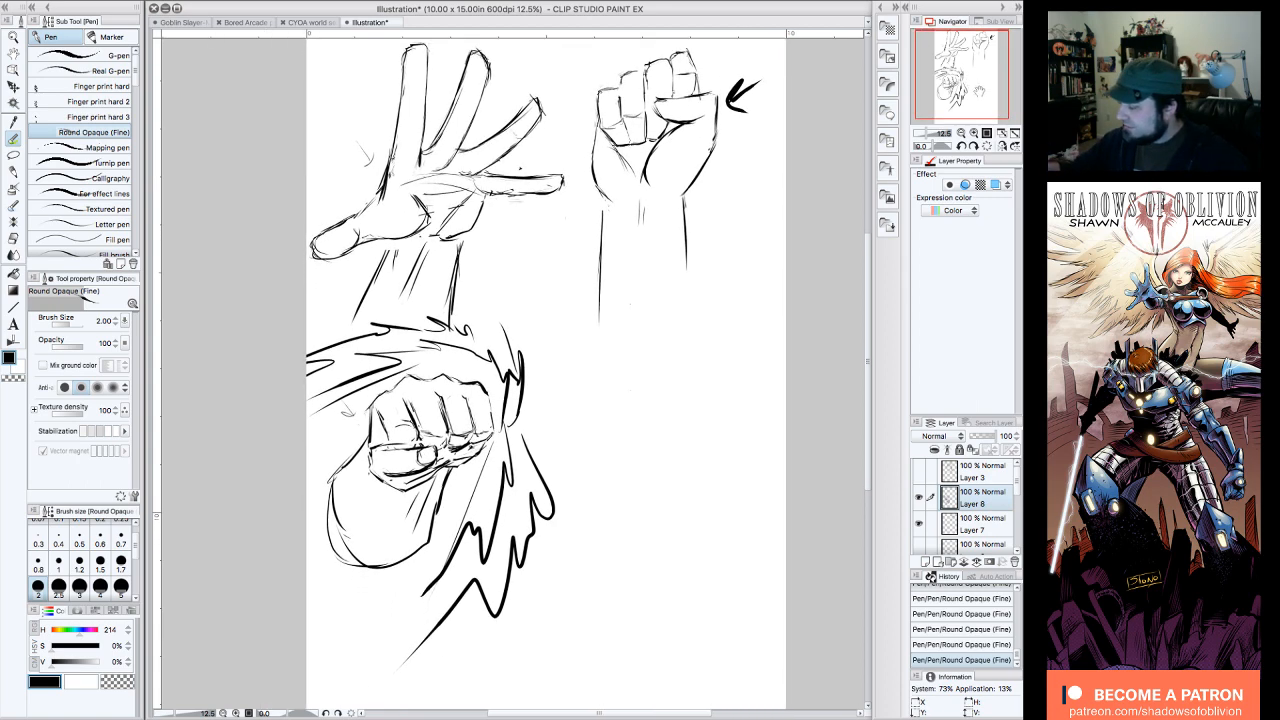
{"action": "mouse_move", "coordinate": [347, 415]}
{"action": "left_mouse_down"}
{"action": "mouse_move", "coordinate": [352, 406]}
{"action": "mouse_move", "coordinate": [347, 415]}
{"action": "left_mouse_up"}
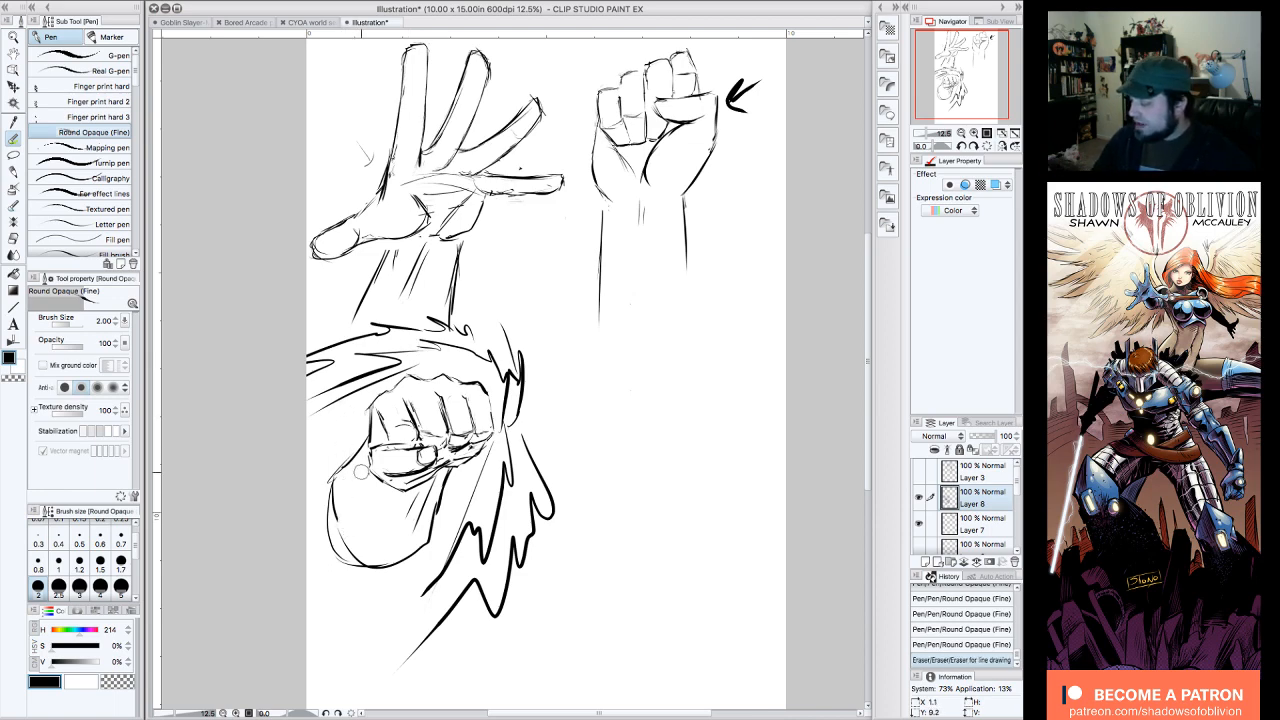
{"action": "mouse_move", "coordinate": [424, 456]}
{"action": "left_mouse_down"}
{"action": "mouse_move", "coordinate": [398, 453]}
{"action": "mouse_move", "coordinate": [425, 450]}
{"action": "mouse_move", "coordinate": [404, 441]}
{"action": "left_mouse_up"}
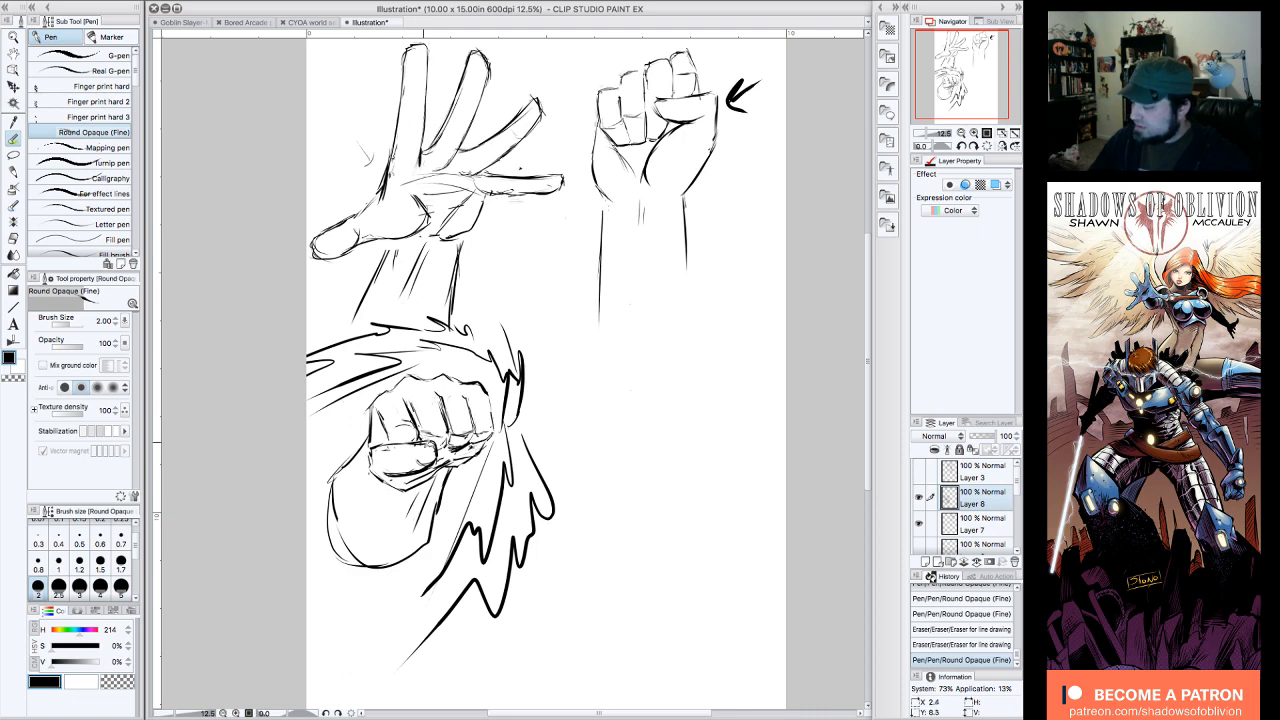
{"action": "mouse_move", "coordinate": [430, 440]}
{"action": "left_mouse_down"}
{"action": "mouse_move", "coordinate": [414, 452]}
{"action": "mouse_move", "coordinate": [455, 447]}
{"action": "mouse_move", "coordinate": [400, 464]}
{"action": "mouse_move", "coordinate": [440, 430]}
{"action": "mouse_move", "coordinate": [432, 446]}
{"action": "left_mouse_up"}
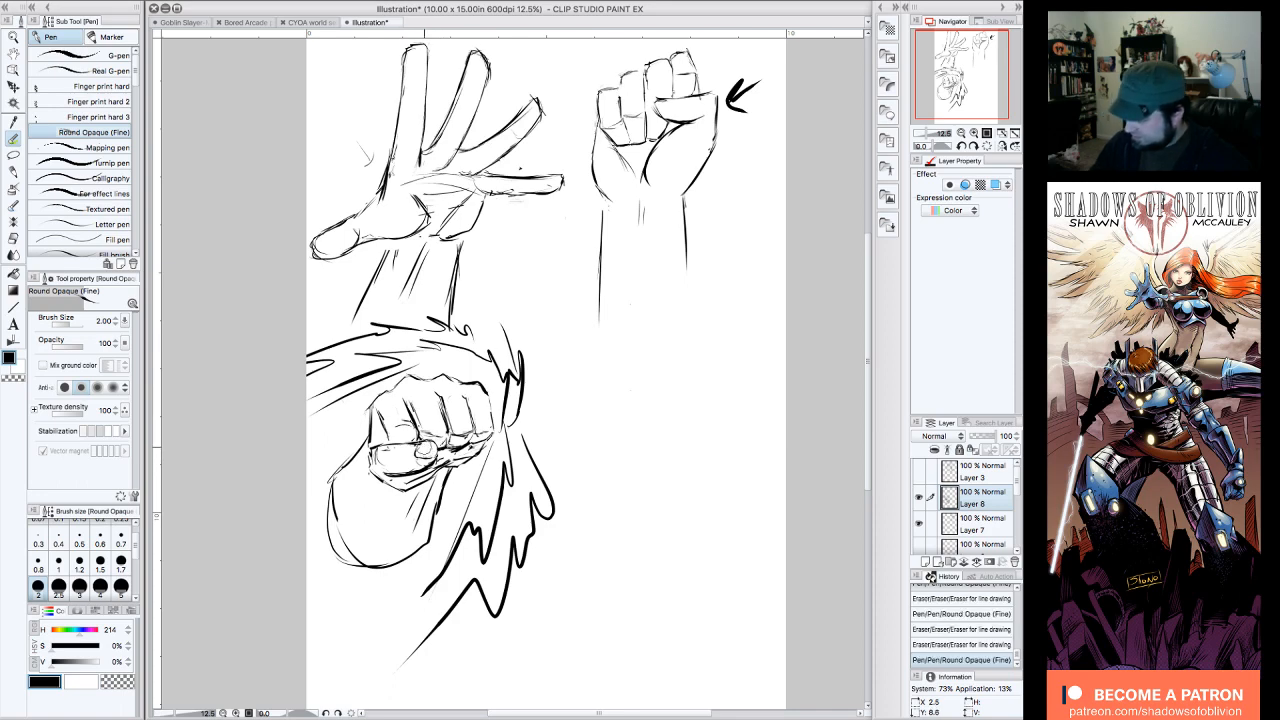
{"action": "left_click_drag", "start_coordinate": [422, 451], "coordinate": [437, 454]}
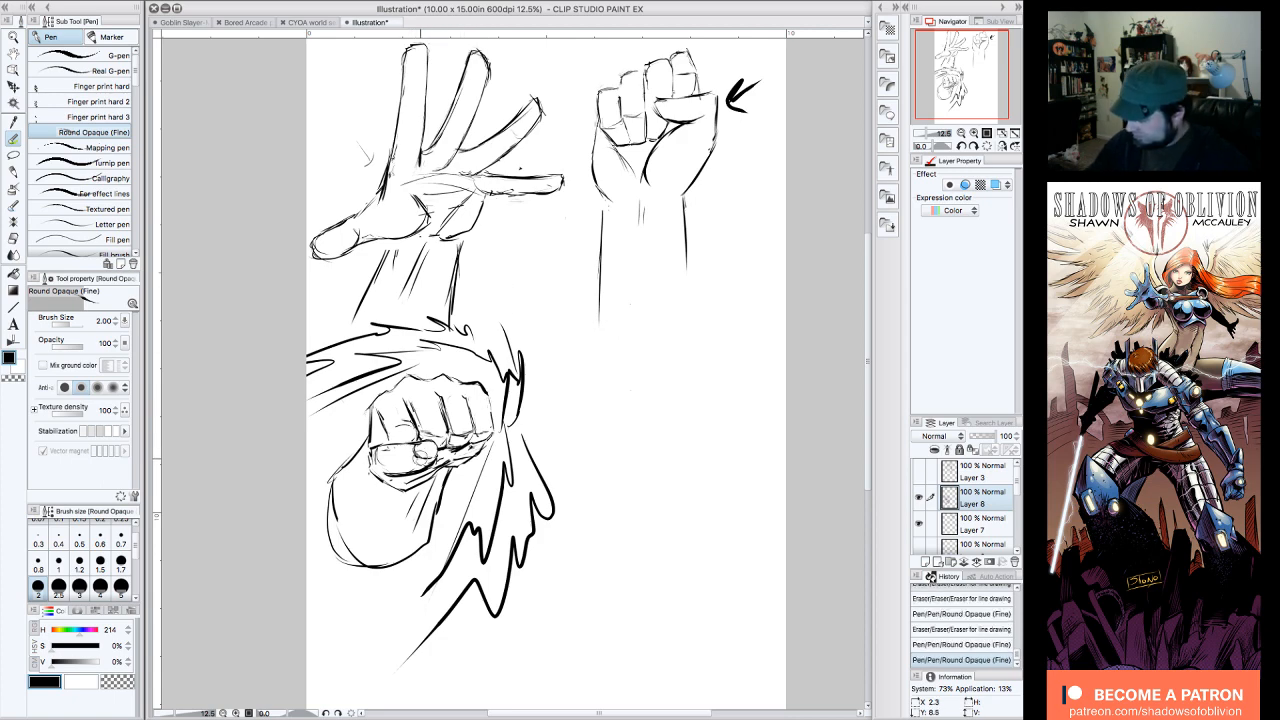
{"action": "mouse_move", "coordinate": [415, 464]}
{"action": "left_mouse_down"}
{"action": "mouse_move", "coordinate": [440, 452]}
{"action": "mouse_move", "coordinate": [398, 470]}
{"action": "mouse_move", "coordinate": [437, 455]}
{"action": "left_mouse_up"}
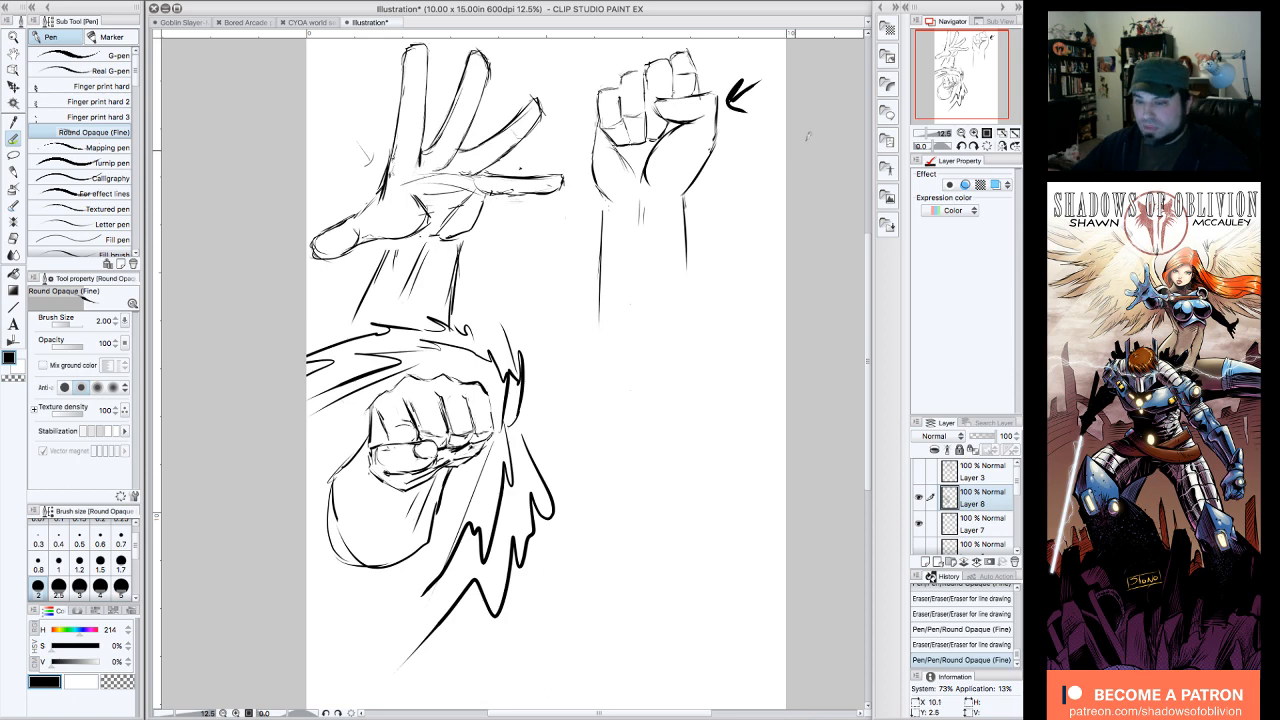
Step: Add bold radiating spikes to the aura above the fist and along its little-finger side
{"action": "mouse_move", "coordinate": [511, 330]}
{"action": "left_mouse_down"}
{"action": "mouse_move", "coordinate": [505, 316]}
{"action": "mouse_move", "coordinate": [496, 330]}
{"action": "mouse_move", "coordinate": [484, 300]}
{"action": "mouse_move", "coordinate": [468, 312]}
{"action": "mouse_move", "coordinate": [476, 297]}
{"action": "left_mouse_up"}
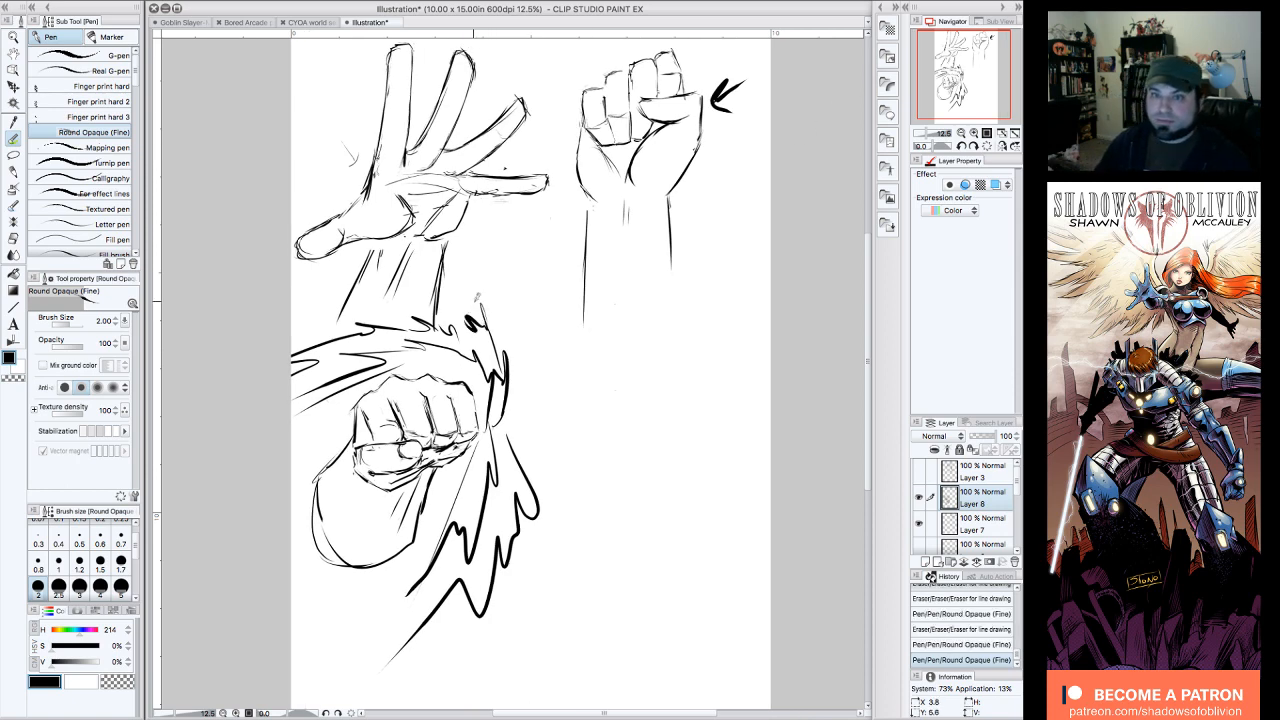
{"action": "mouse_move", "coordinate": [505, 430]}
{"action": "left_mouse_down"}
{"action": "mouse_move", "coordinate": [530, 402]}
{"action": "mouse_move", "coordinate": [522, 338]}
{"action": "left_mouse_up"}
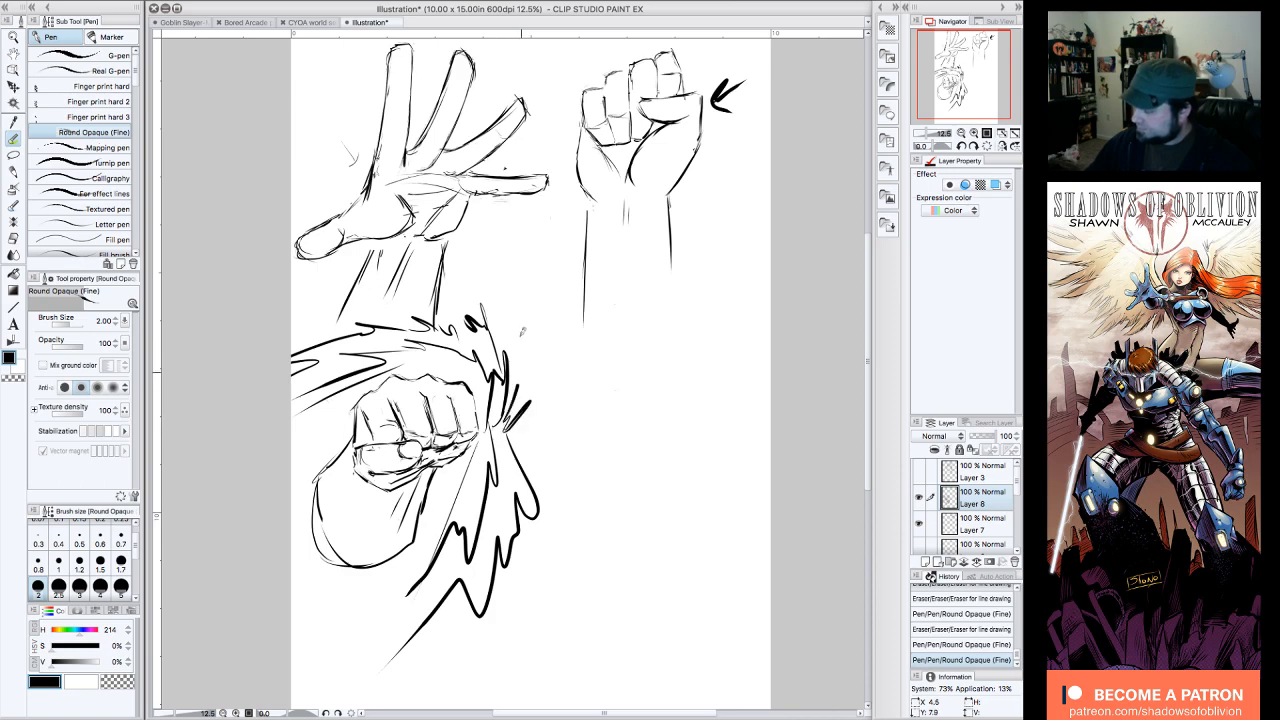
{"action": "left_click_drag", "start_coordinate": [506, 408], "coordinate": [516, 336]}
{"action": "mouse_move", "coordinate": [506, 422]}
{"action": "left_mouse_down"}
{"action": "mouse_move", "coordinate": [550, 460]}
{"action": "mouse_move", "coordinate": [546, 494]}
{"action": "left_mouse_up"}
{"action": "mouse_move", "coordinate": [514, 448]}
{"action": "left_mouse_down"}
{"action": "mouse_move", "coordinate": [550, 522]}
{"action": "mouse_move", "coordinate": [490, 648]}
{"action": "left_mouse_up"}
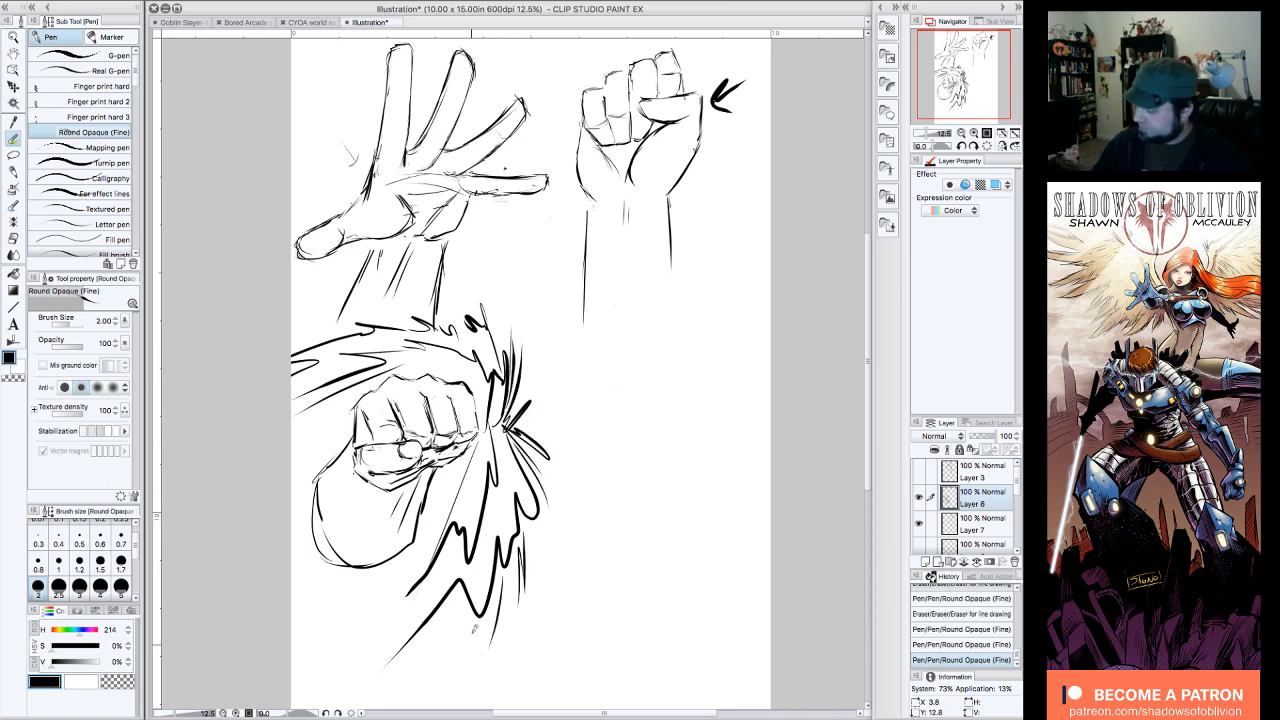
Step: Add streaking speed lines below the forearm and on the fist's thumb side, and erase part of the forearm's rounded outline
{"action": "mouse_move", "coordinate": [446, 534]}
{"action": "left_mouse_down"}
{"action": "mouse_move", "coordinate": [460, 598]}
{"action": "mouse_move", "coordinate": [426, 680]}
{"action": "left_mouse_up"}
{"action": "mouse_move", "coordinate": [440, 624]}
{"action": "left_mouse_down"}
{"action": "mouse_move", "coordinate": [394, 698]}
{"action": "mouse_move", "coordinate": [374, 698]}
{"action": "left_mouse_up"}
{"action": "left_click_drag", "start_coordinate": [410, 597], "coordinate": [345, 677]}
{"action": "left_click_drag", "start_coordinate": [370, 625], "coordinate": [334, 662]}
{"action": "left_click_drag", "start_coordinate": [338, 402], "coordinate": [299, 434]}
{"action": "left_click_drag", "start_coordinate": [327, 430], "coordinate": [292, 453]}
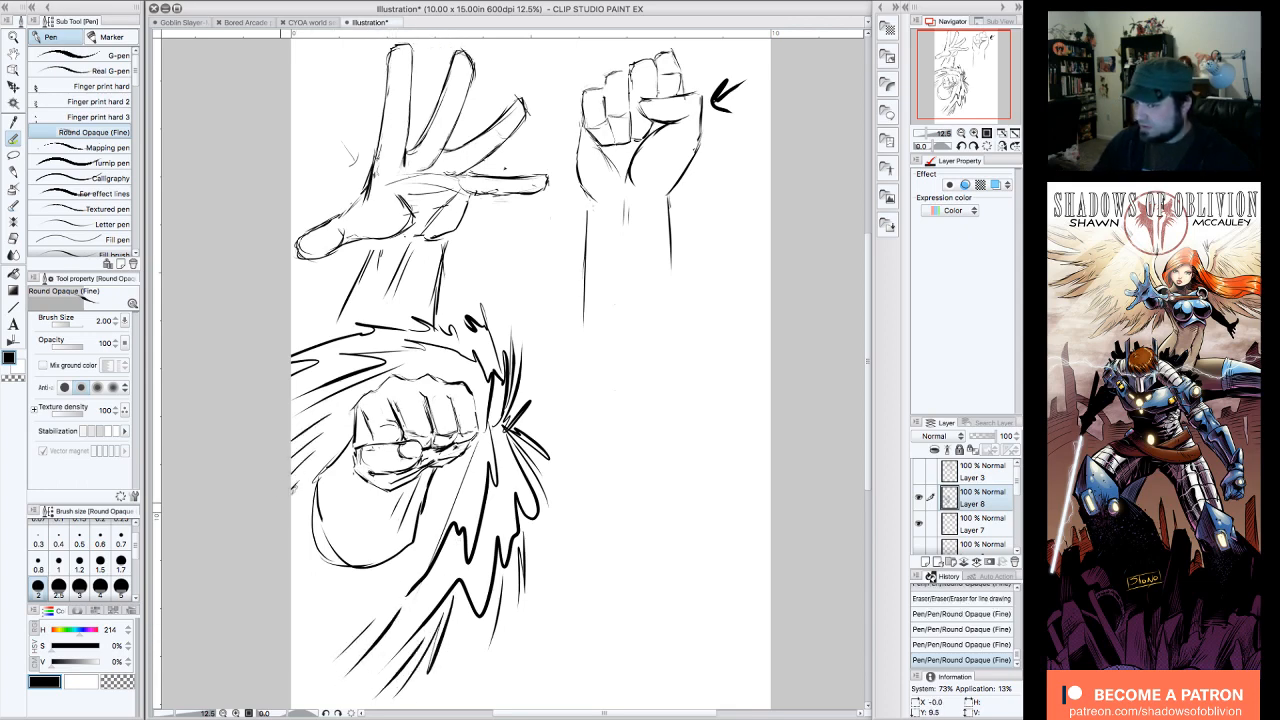
{"action": "left_click_drag", "start_coordinate": [368, 586], "coordinate": [322, 654]}
{"action": "left_click_drag", "start_coordinate": [350, 600], "coordinate": [294, 668]}
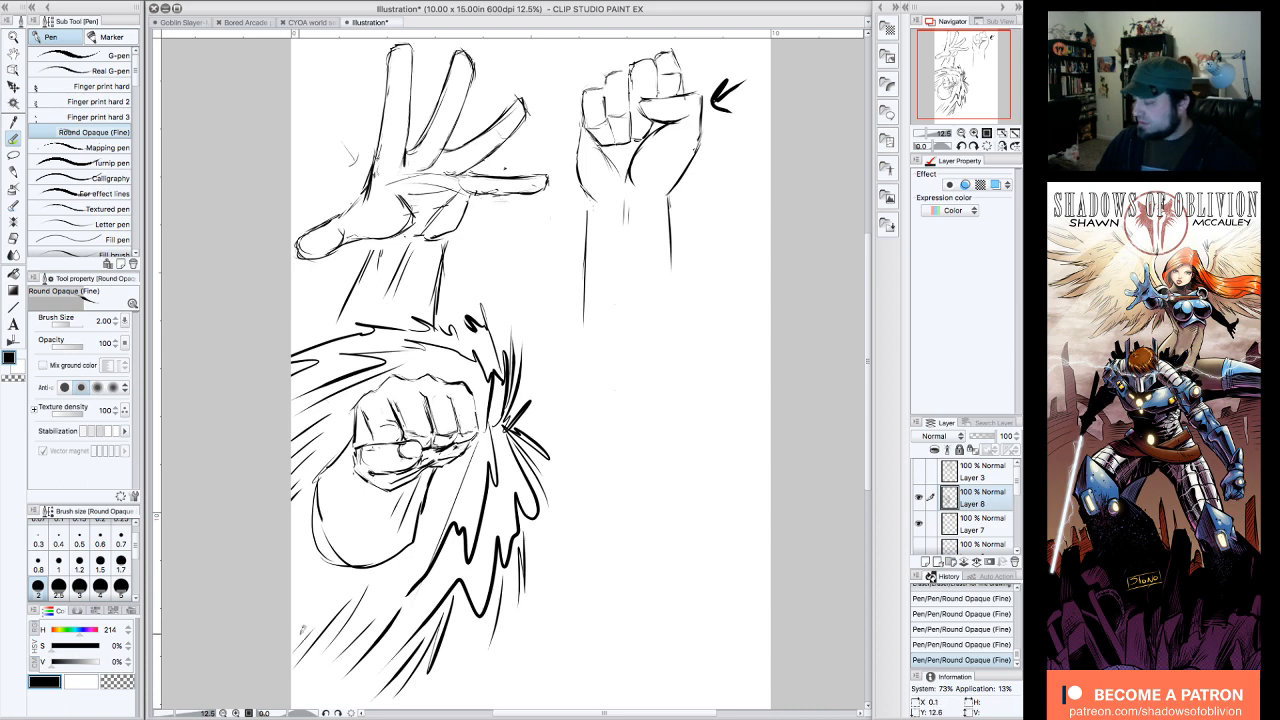
{"action": "mouse_move", "coordinate": [322, 508]}
{"action": "left_mouse_down"}
{"action": "mouse_move", "coordinate": [322, 486]}
{"action": "mouse_move", "coordinate": [325, 535]}
{"action": "mouse_move", "coordinate": [341, 552]}
{"action": "mouse_move", "coordinate": [335, 538]}
{"action": "mouse_move", "coordinate": [322, 545]}
{"action": "mouse_move", "coordinate": [335, 557]}
{"action": "left_mouse_up"}
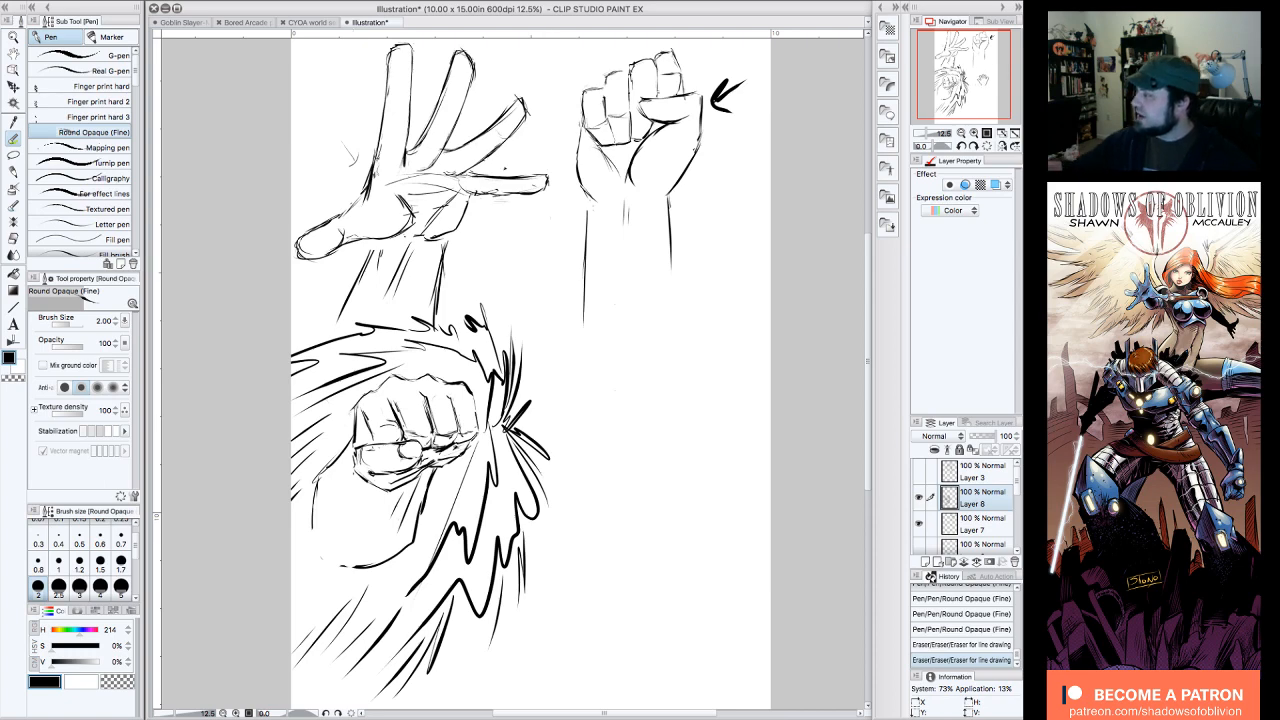
Step: Draw a long, thin horizontal rectangle near the page's edge, below the upright fist, as the block-in for another hand study
{"action": "left_click_drag", "start_coordinate": [989, 89], "coordinate": [1001, 88]}
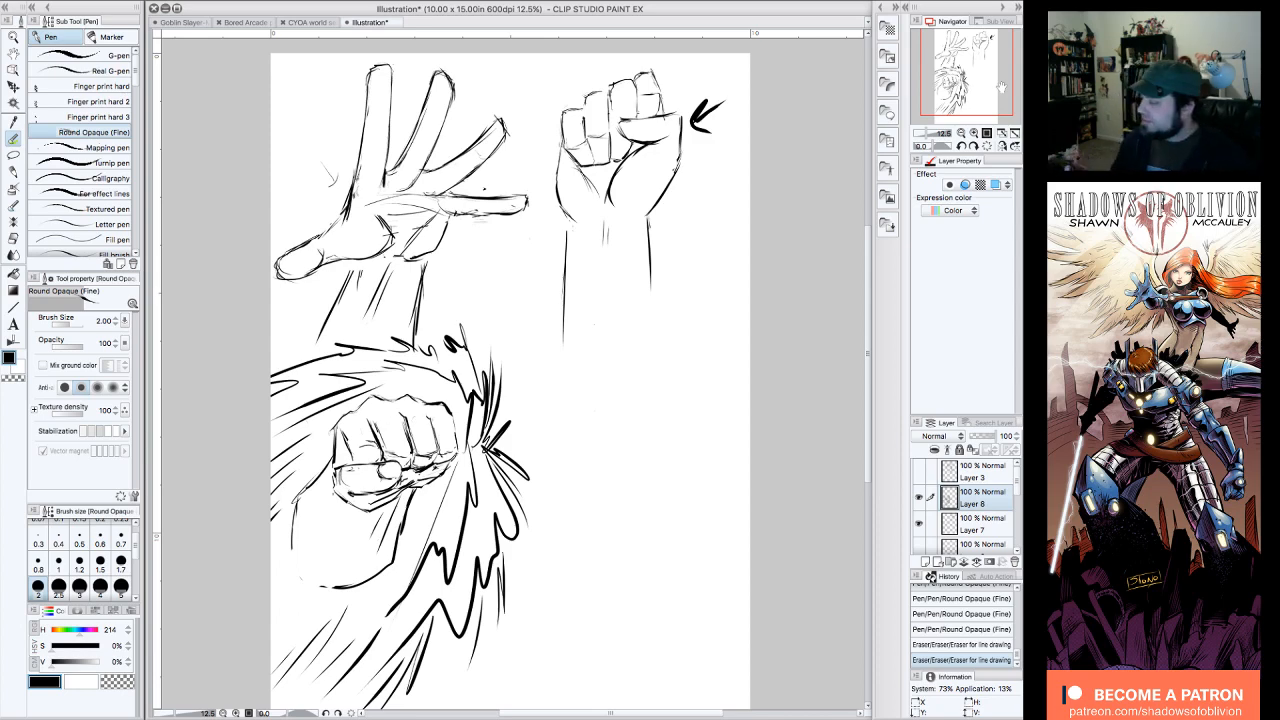
{"action": "left_click_drag", "start_coordinate": [970, 92], "coordinate": [982, 99]}
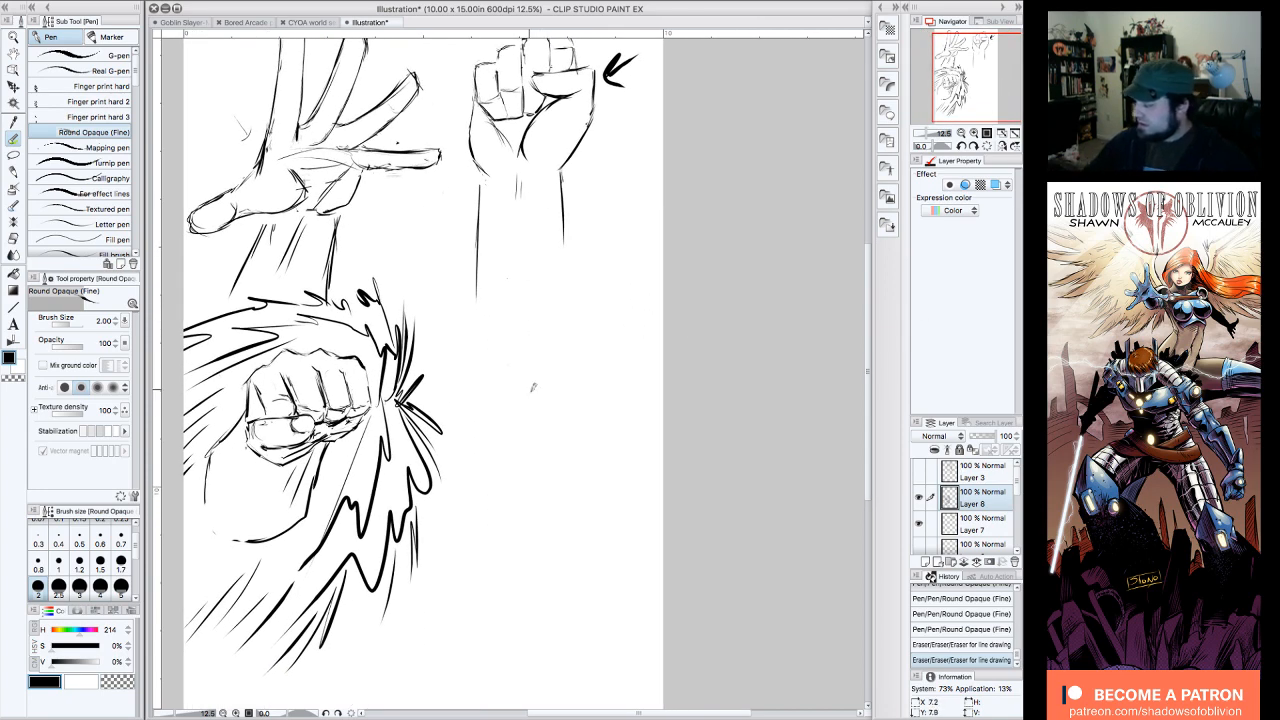
{"action": "mouse_move", "coordinate": [538, 355]}
{"action": "left_mouse_down"}
{"action": "mouse_move", "coordinate": [538, 388]}
{"action": "mouse_move", "coordinate": [600, 357]}
{"action": "mouse_move", "coordinate": [656, 372]}
{"action": "mouse_move", "coordinate": [540, 390]}
{"action": "mouse_move", "coordinate": [655, 379]}
{"action": "mouse_move", "coordinate": [537, 352]}
{"action": "mouse_move", "coordinate": [540, 390]}
{"action": "mouse_move", "coordinate": [648, 382]}
{"action": "mouse_move", "coordinate": [536, 388]}
{"action": "left_mouse_up"}
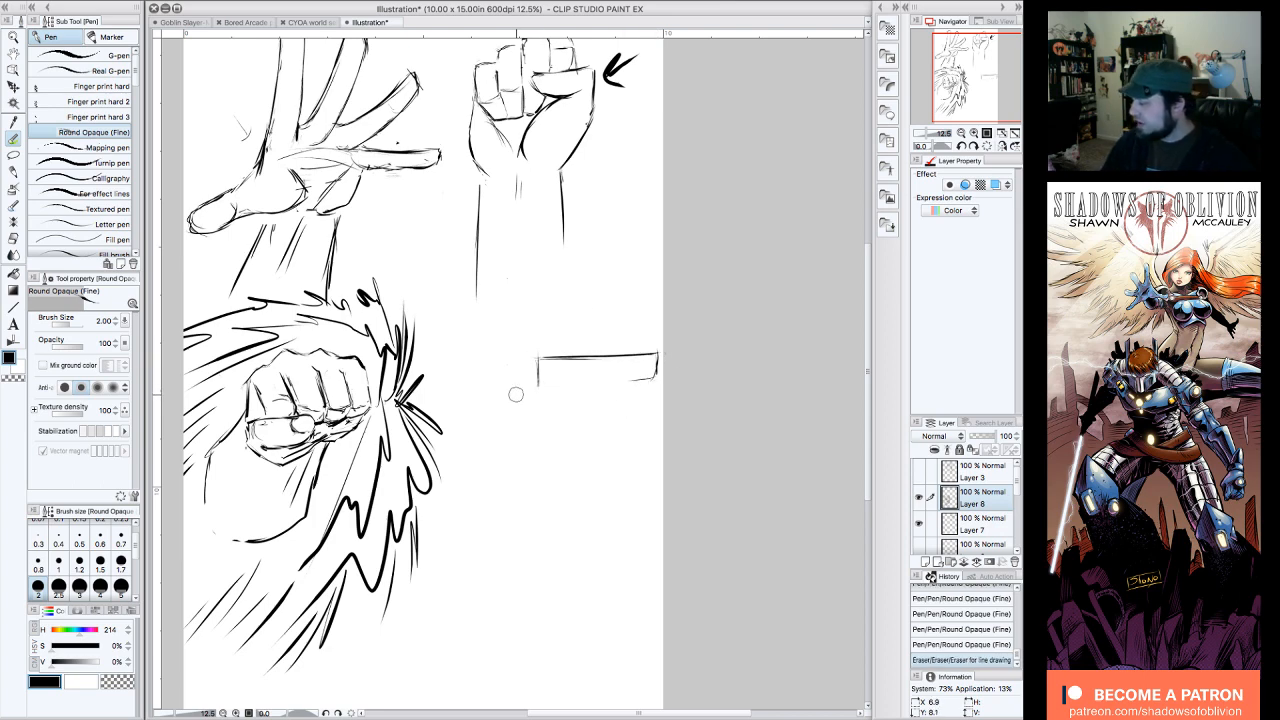
{"action": "left_click_drag", "start_coordinate": [652, 379], "coordinate": [556, 378]}
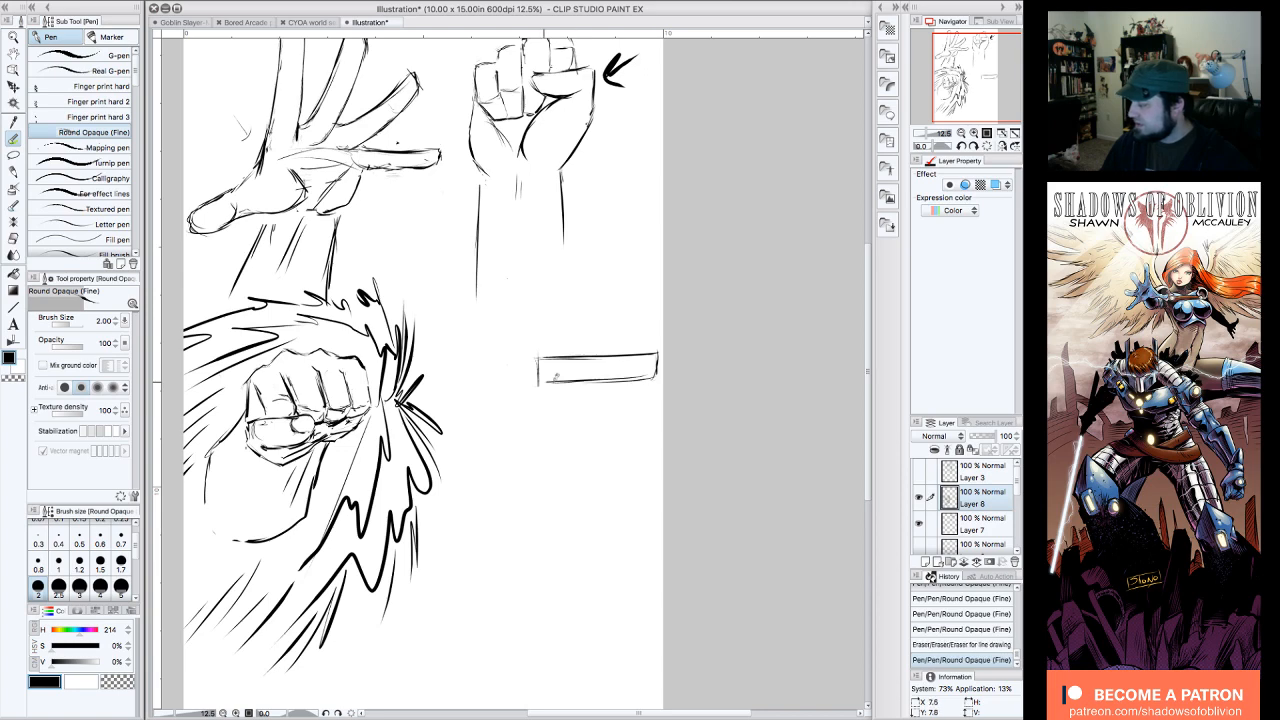
Step: Hide Layers 8 and 7 and show Layers 6 and 5 to examine the earlier finger-proportion and side-view hand diagrams
{"action": "left_click", "coordinate": [918, 523]}
{"action": "left_click", "coordinate": [918, 496]}
{"action": "left_click", "coordinate": [923, 484]}
{"action": "left_click", "coordinate": [926, 486]}
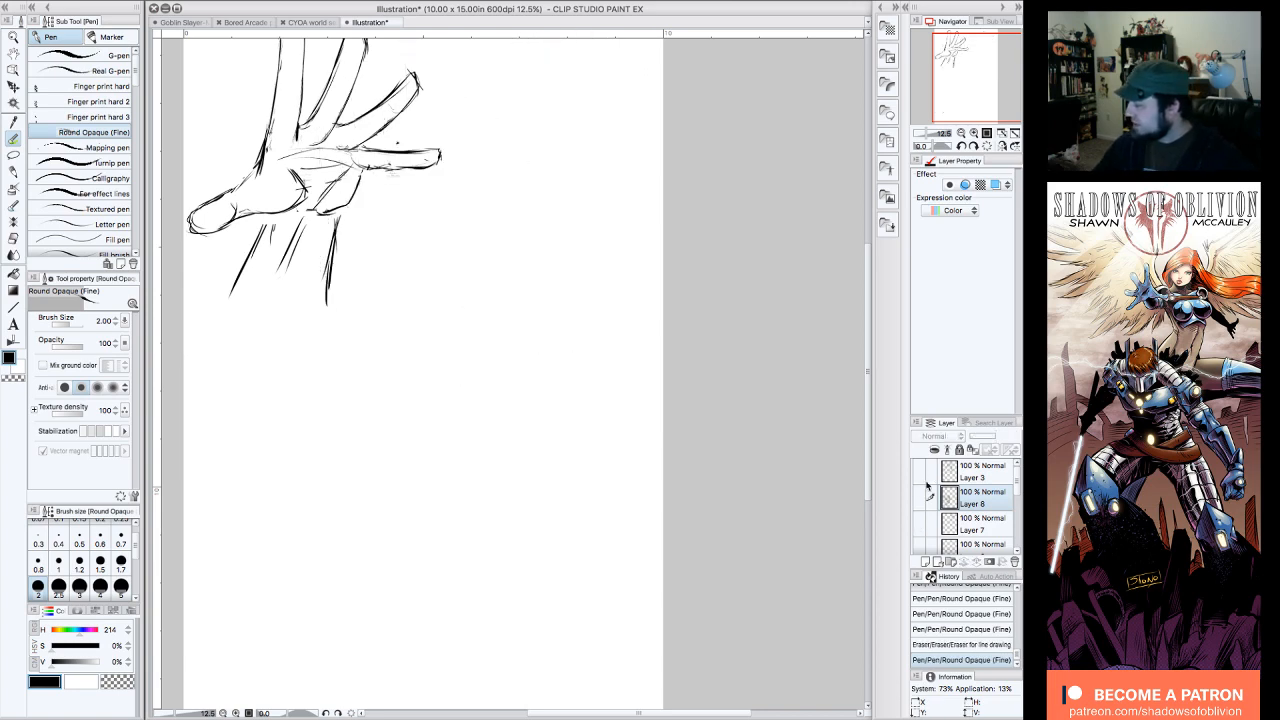
{"action": "left_click", "coordinate": [920, 548]}
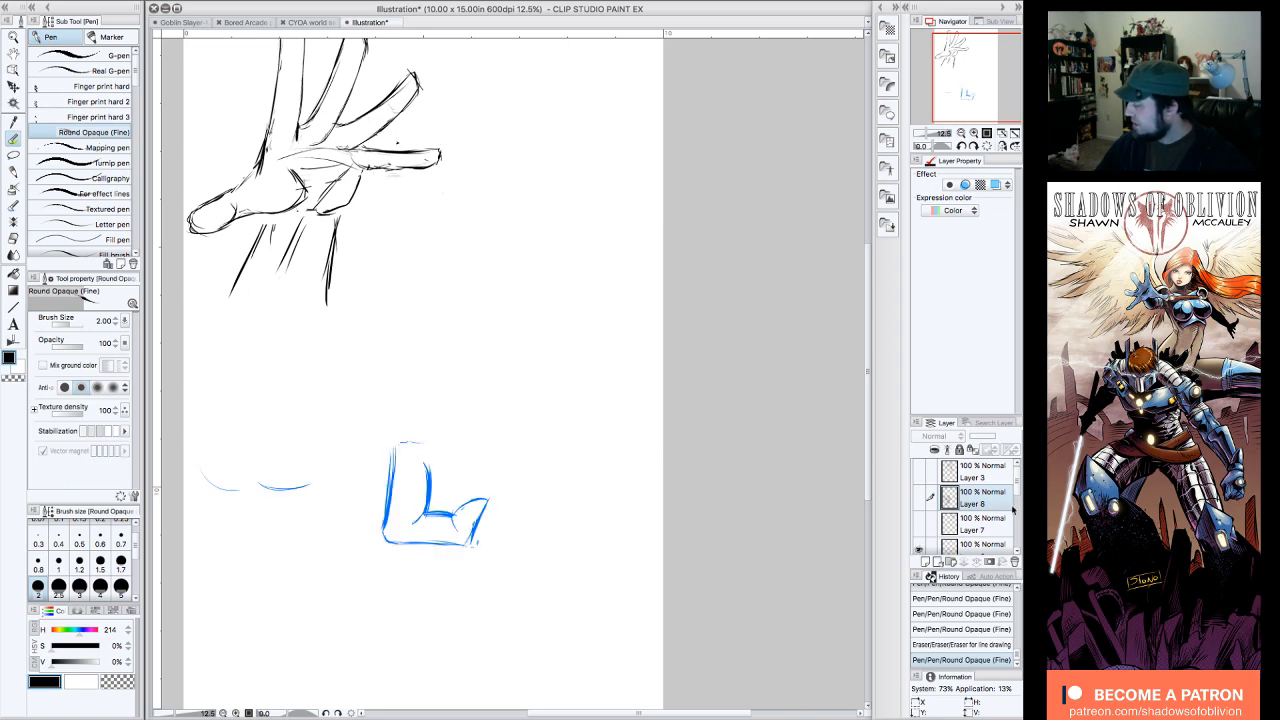
{"action": "scroll", "coordinate": [1013, 511], "scroll_direction": "down", "scroll_amount": 3}
{"action": "left_click", "coordinate": [919, 496]}
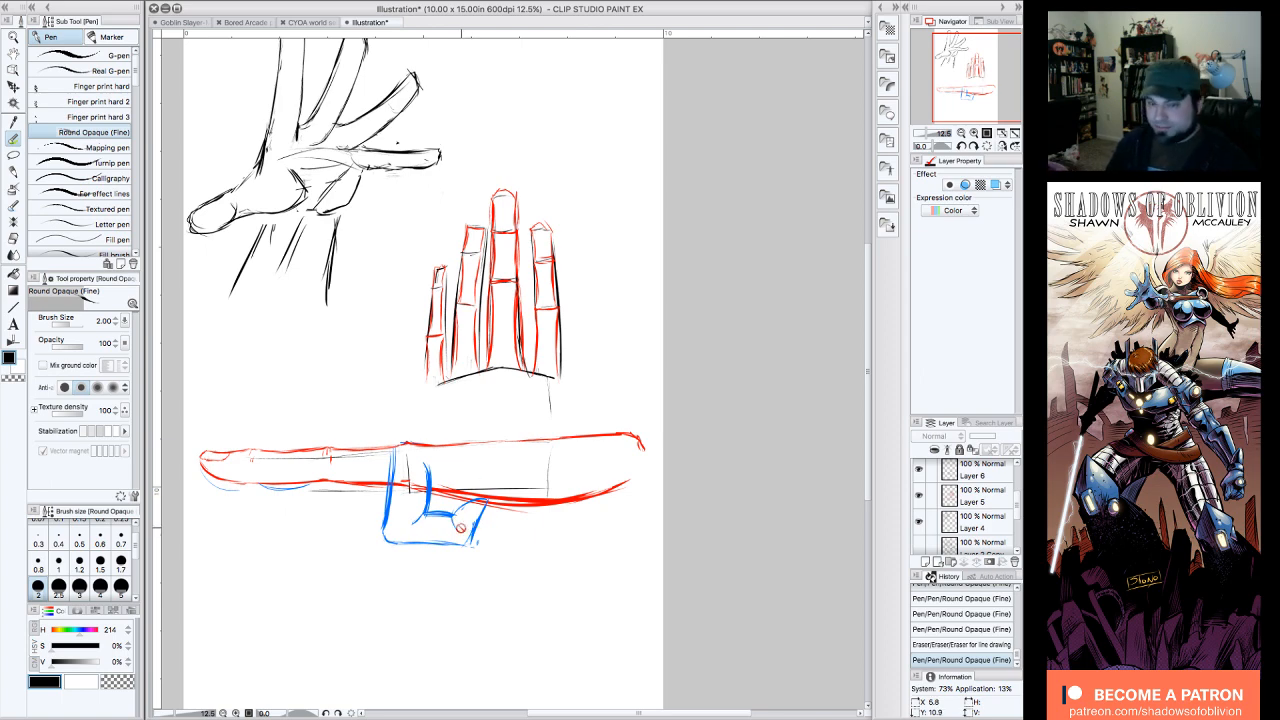
{"action": "left_click", "coordinate": [919, 496]}
{"action": "left_click", "coordinate": [919, 496]}
{"action": "left_click", "coordinate": [919, 496]}
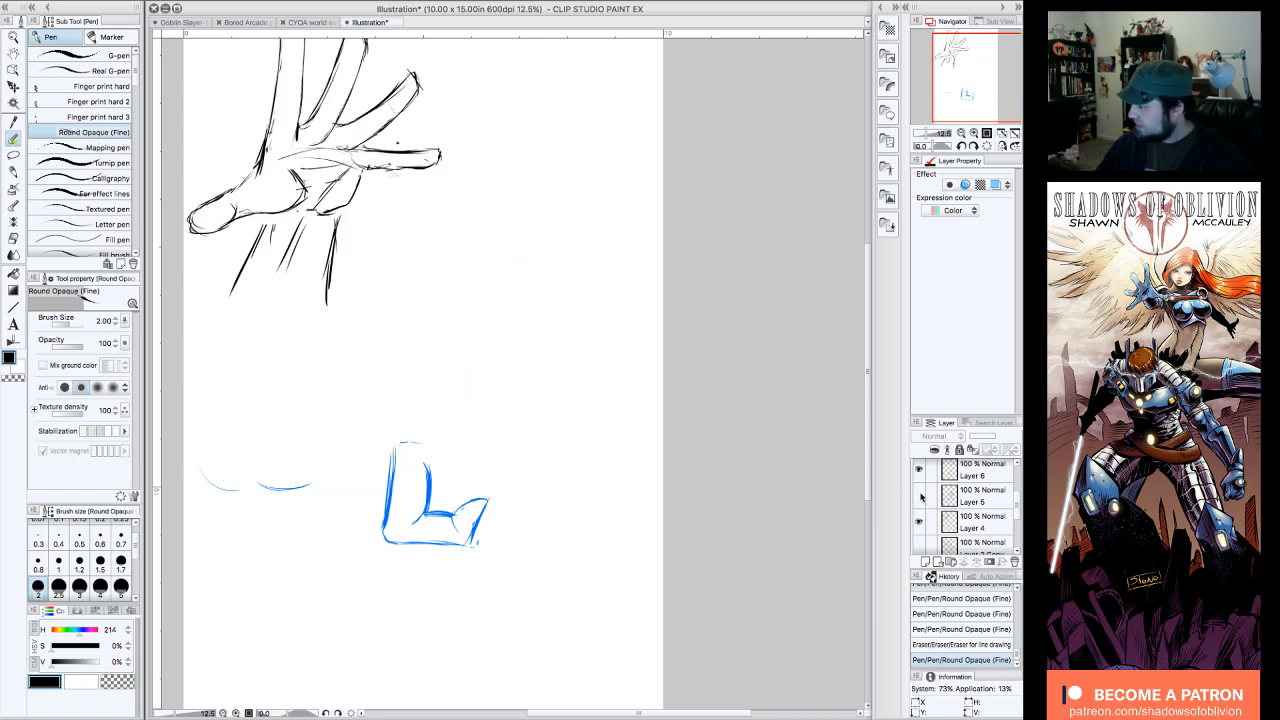
Step: Hide the earlier diagram on Layer 6 and make the current hand studies on Layers 8 and 7 visible again
{"action": "left_click", "coordinate": [919, 469]}
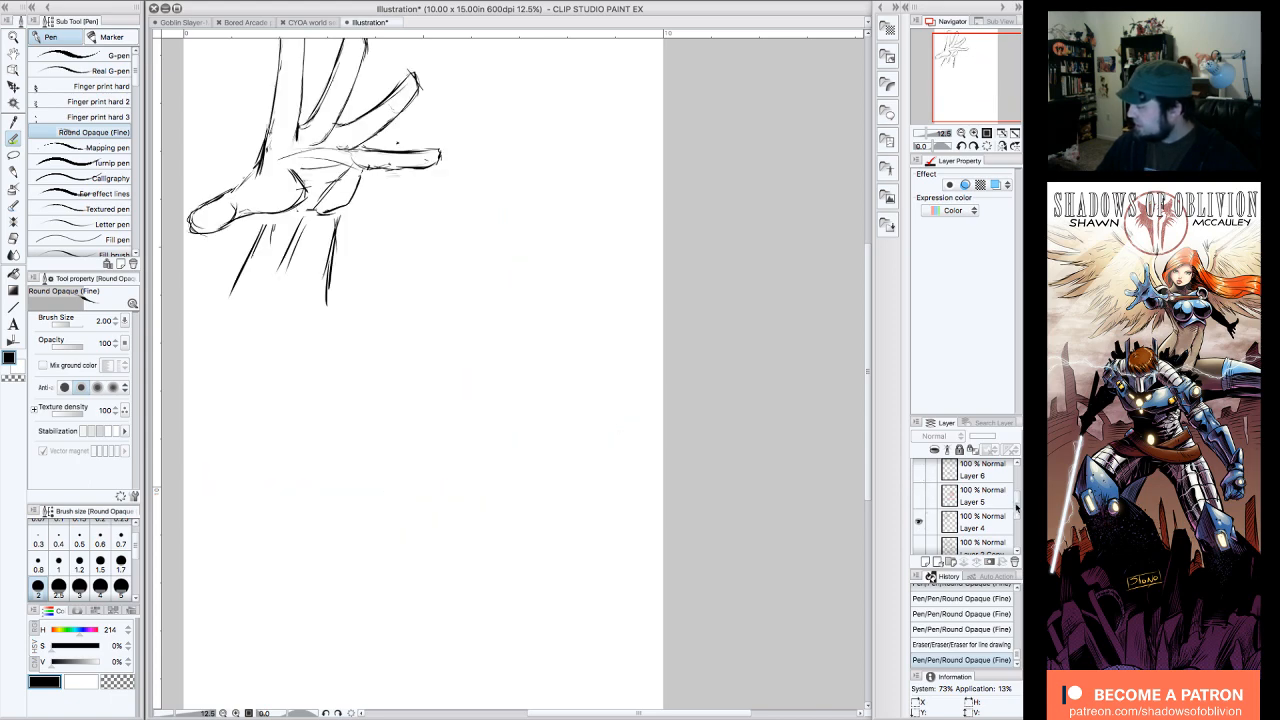
{"action": "left_click_drag", "start_coordinate": [1015, 506], "coordinate": [1015, 477]}
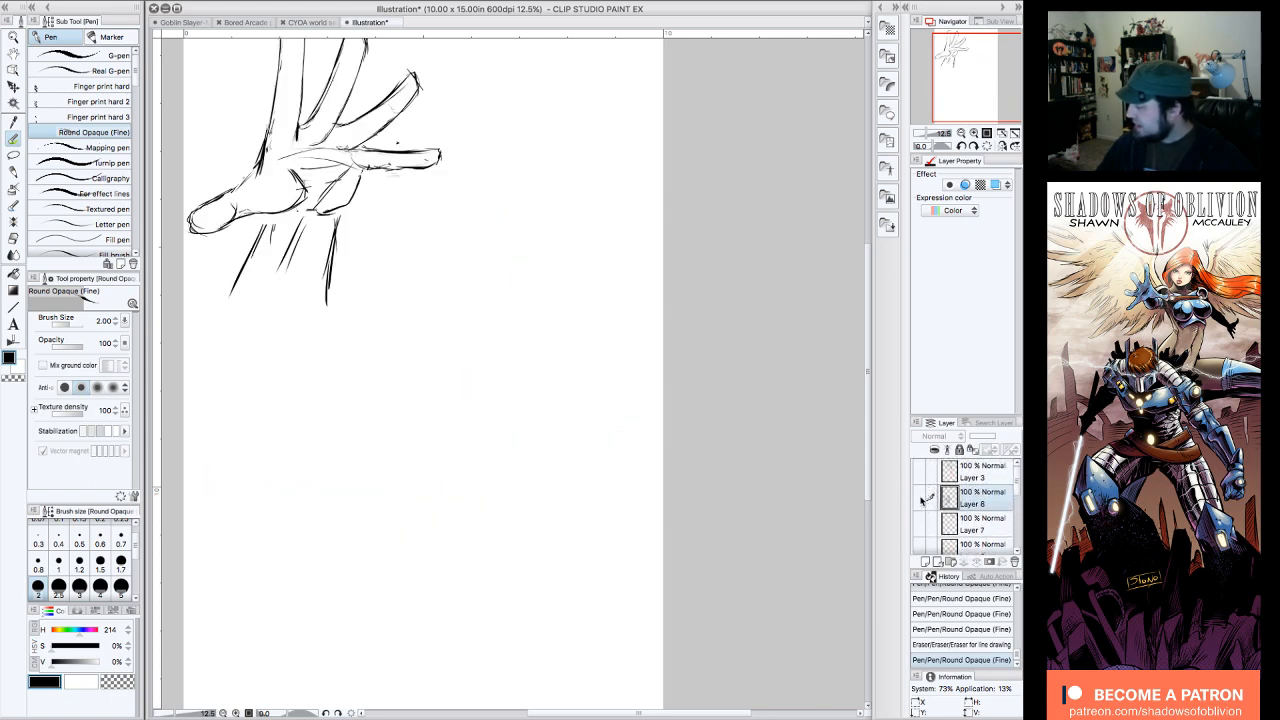
{"action": "left_click", "coordinate": [920, 497]}
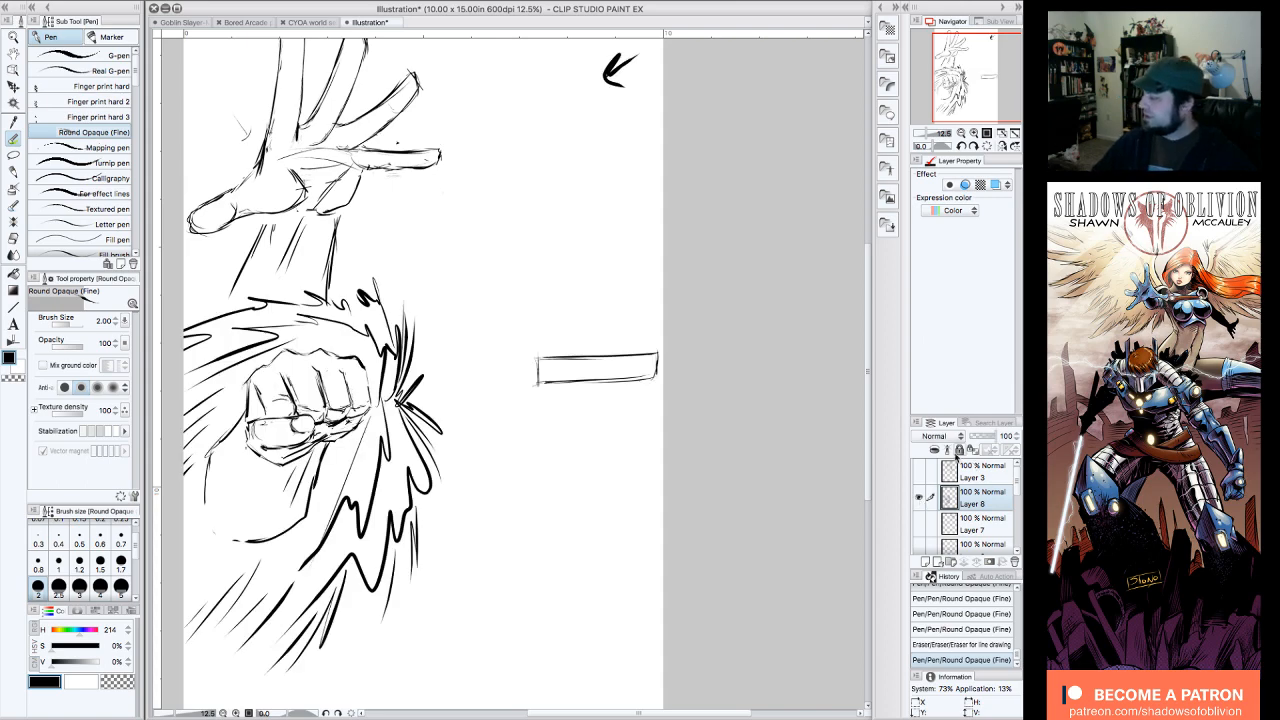
{"action": "left_click", "coordinate": [921, 473]}
{"action": "left_click", "coordinate": [922, 476]}
{"action": "left_click", "coordinate": [919, 523]}
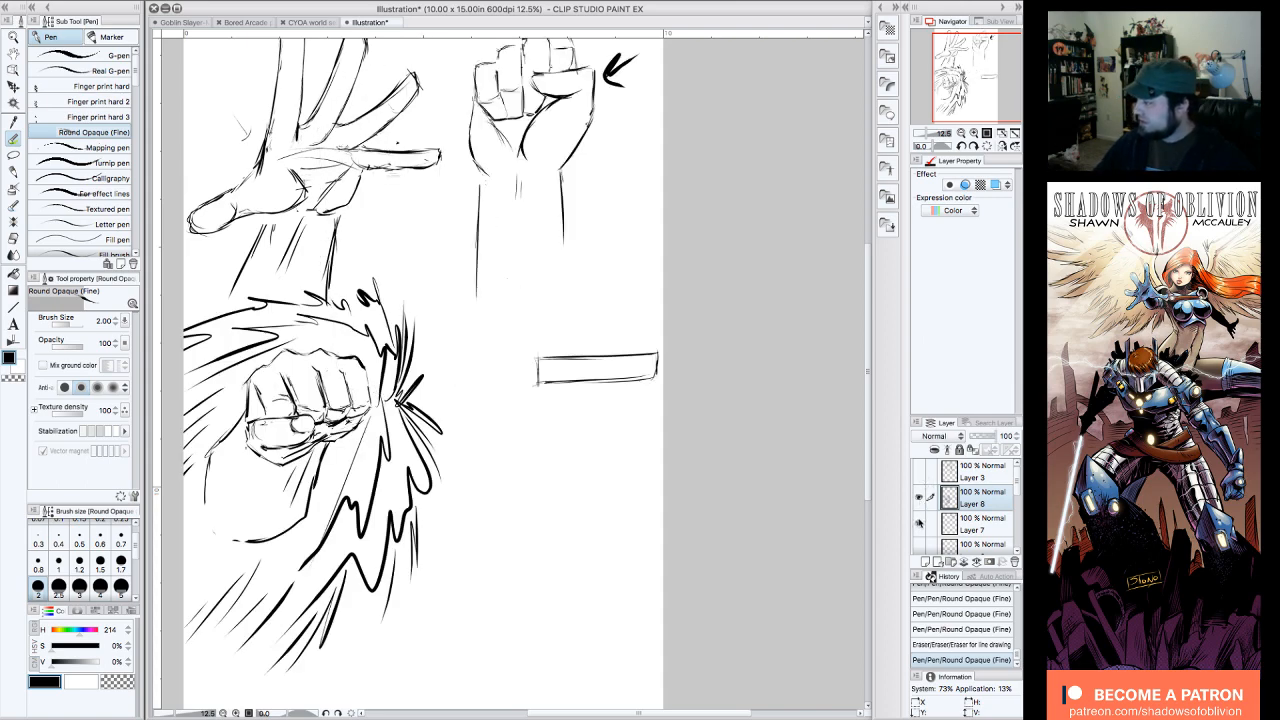
{"action": "left_click_drag", "start_coordinate": [985, 88], "coordinate": [987, 87]}
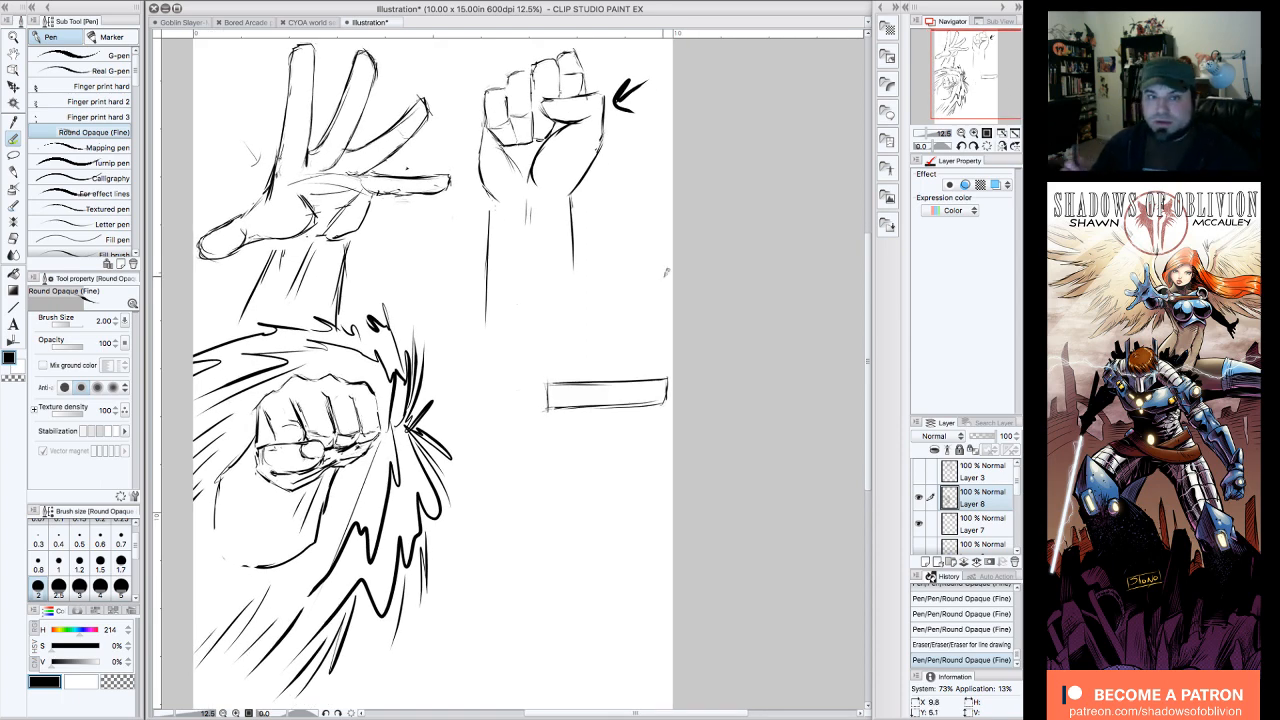
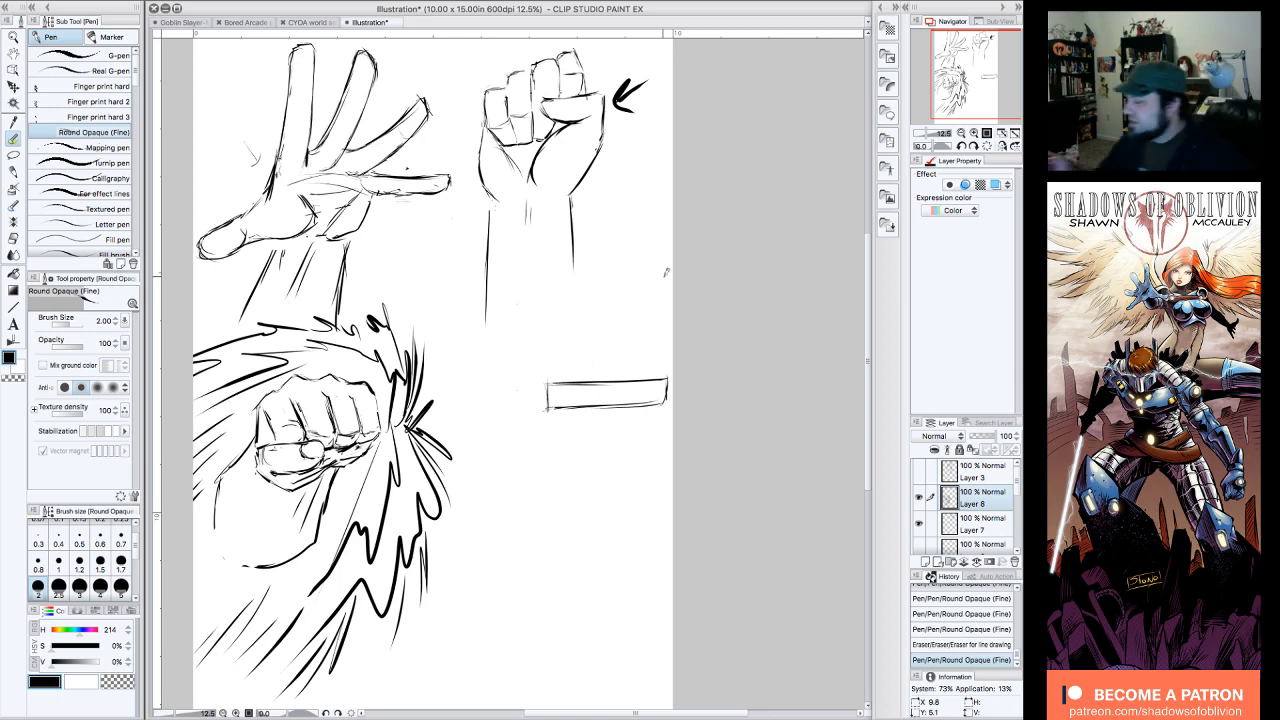
Step: Sketch angular bent-finger segments off the thin rectangle's inner end, and erase the overlapping construction lines where they join
{"action": "mouse_move", "coordinate": [558, 390]}
{"action": "left_mouse_down"}
{"action": "mouse_move", "coordinate": [498, 377]}
{"action": "mouse_move", "coordinate": [471, 408]}
{"action": "mouse_move", "coordinate": [538, 429]}
{"action": "mouse_move", "coordinate": [541, 404]}
{"action": "mouse_move", "coordinate": [497, 430]}
{"action": "mouse_move", "coordinate": [494, 386]}
{"action": "mouse_move", "coordinate": [468, 411]}
{"action": "mouse_move", "coordinate": [514, 431]}
{"action": "left_mouse_up"}
{"action": "mouse_move", "coordinate": [514, 431]}
{"action": "left_mouse_down"}
{"action": "mouse_move", "coordinate": [533, 416]}
{"action": "mouse_move", "coordinate": [517, 430]}
{"action": "left_mouse_up"}
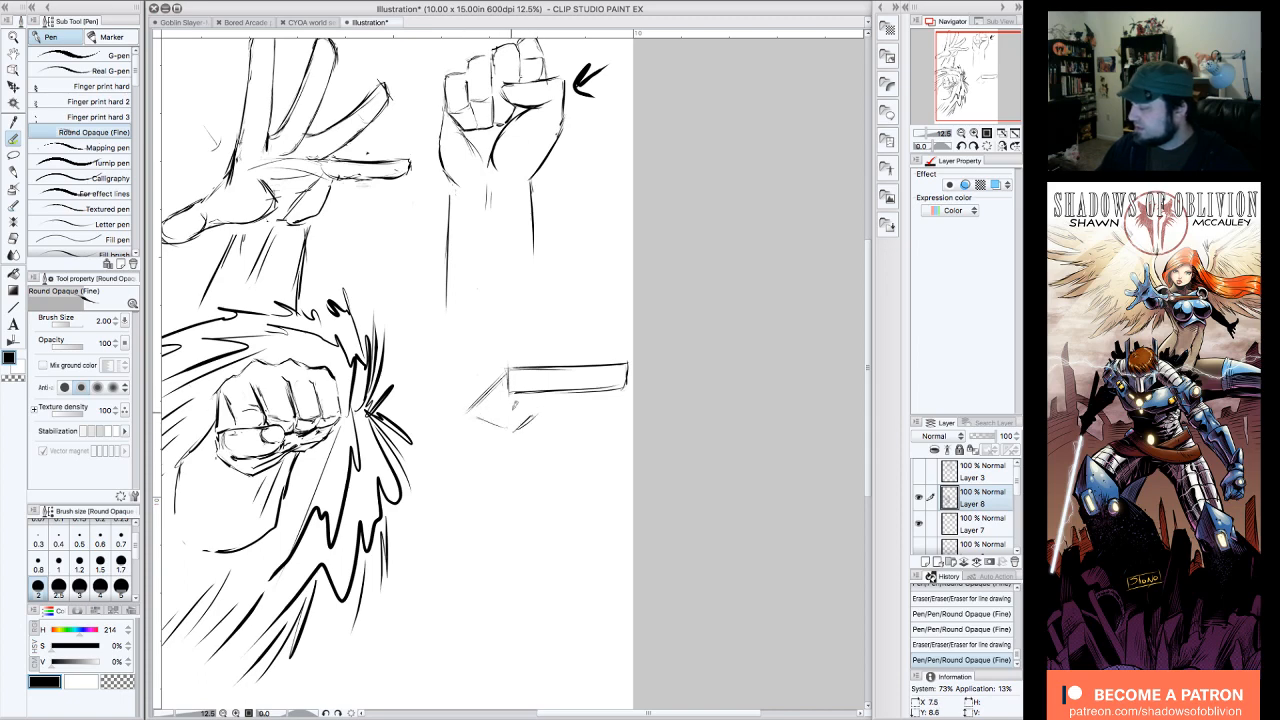
{"action": "mouse_move", "coordinate": [506, 371]}
{"action": "left_mouse_down"}
{"action": "mouse_move", "coordinate": [471, 406]}
{"action": "mouse_move", "coordinate": [511, 433]}
{"action": "left_mouse_up"}
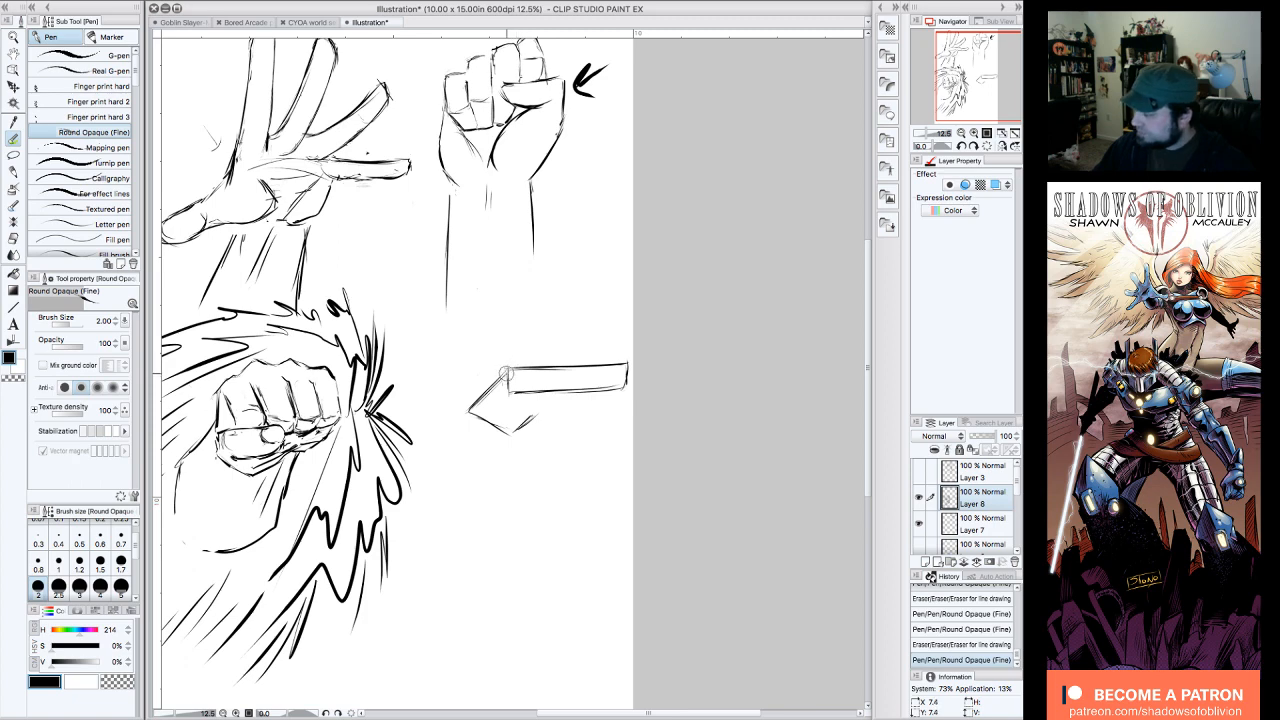
{"action": "mouse_move", "coordinate": [507, 357]}
{"action": "left_mouse_down"}
{"action": "mouse_move", "coordinate": [466, 410]}
{"action": "mouse_move", "coordinate": [489, 384]}
{"action": "mouse_move", "coordinate": [471, 409]}
{"action": "mouse_move", "coordinate": [508, 402]}
{"action": "mouse_move", "coordinate": [506, 430]}
{"action": "mouse_move", "coordinate": [472, 413]}
{"action": "mouse_move", "coordinate": [501, 433]}
{"action": "mouse_move", "coordinate": [502, 407]}
{"action": "mouse_move", "coordinate": [475, 418]}
{"action": "mouse_move", "coordinate": [505, 417]}
{"action": "mouse_move", "coordinate": [511, 432]}
{"action": "mouse_move", "coordinate": [494, 438]}
{"action": "left_mouse_up"}
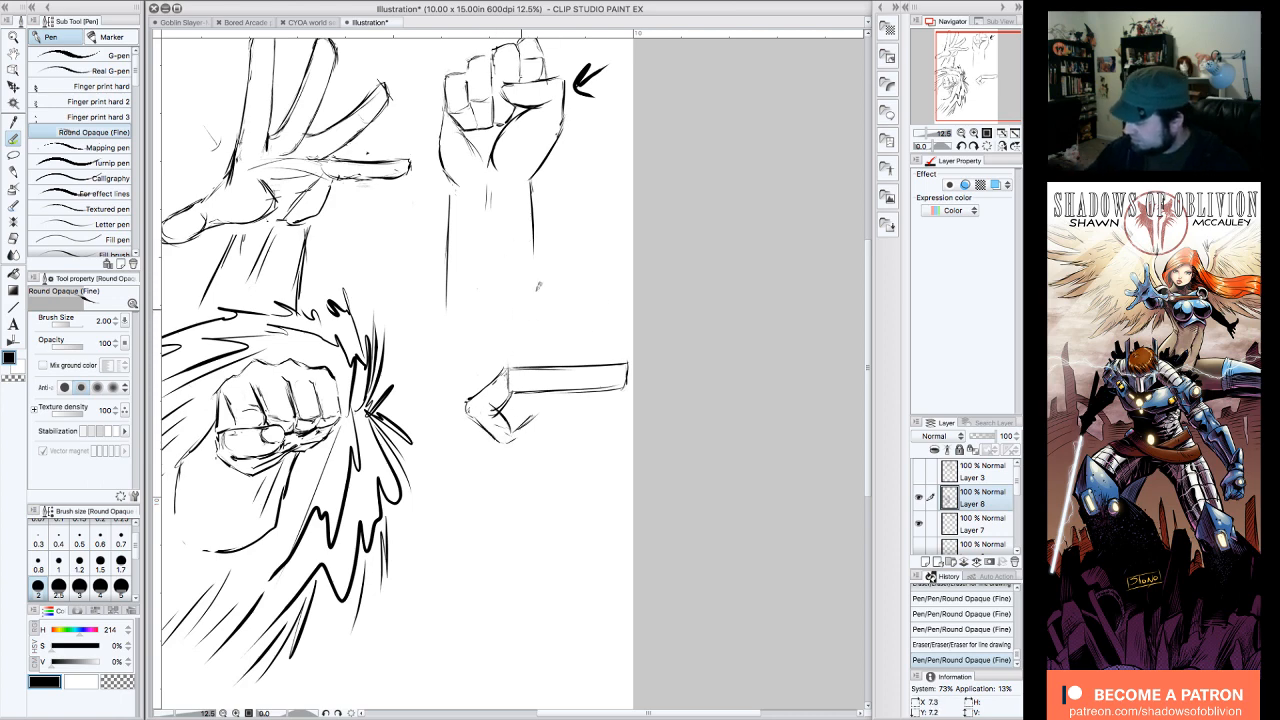
{"action": "mouse_move", "coordinate": [488, 405]}
{"action": "left_mouse_down"}
{"action": "mouse_move", "coordinate": [514, 430]}
{"action": "mouse_move", "coordinate": [518, 418]}
{"action": "mouse_move", "coordinate": [514, 446]}
{"action": "mouse_move", "coordinate": [540, 418]}
{"action": "mouse_move", "coordinate": [541, 406]}
{"action": "mouse_move", "coordinate": [525, 420]}
{"action": "mouse_move", "coordinate": [507, 381]}
{"action": "left_mouse_up"}
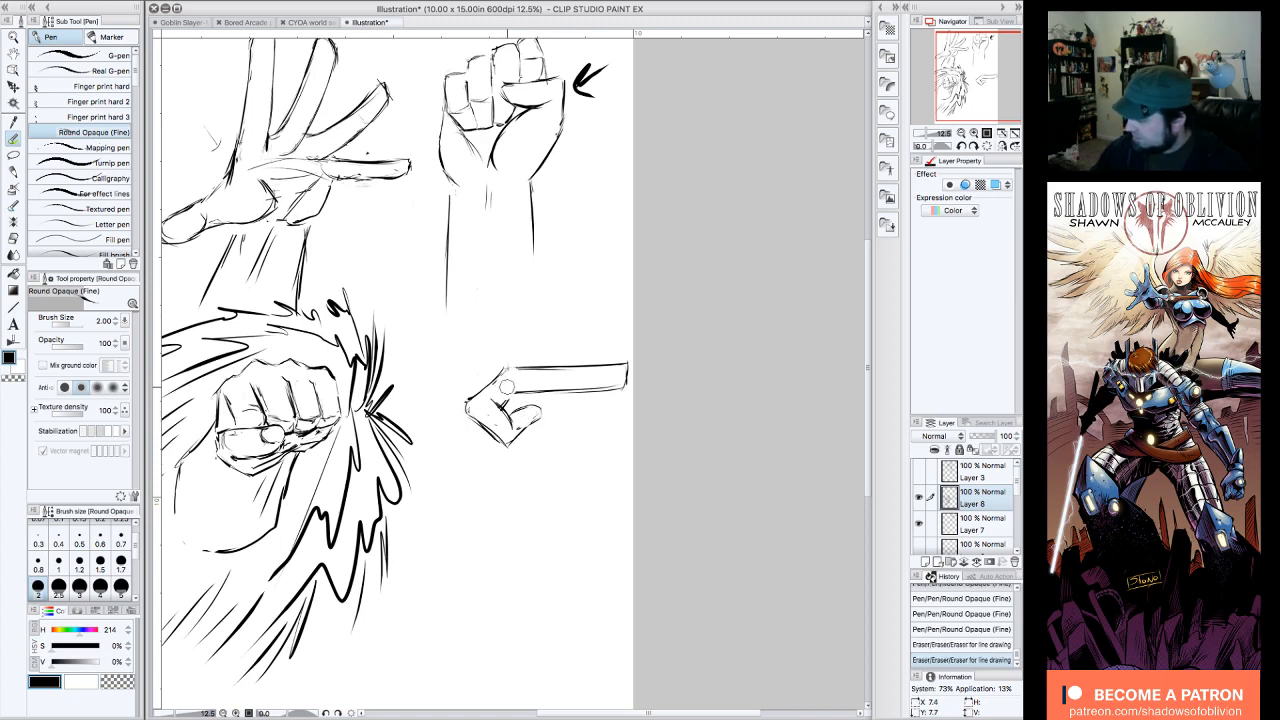
{"action": "mouse_move", "coordinate": [511, 357]}
{"action": "left_mouse_down"}
{"action": "mouse_move", "coordinate": [507, 394]}
{"action": "mouse_move", "coordinate": [526, 402]}
{"action": "left_mouse_up"}
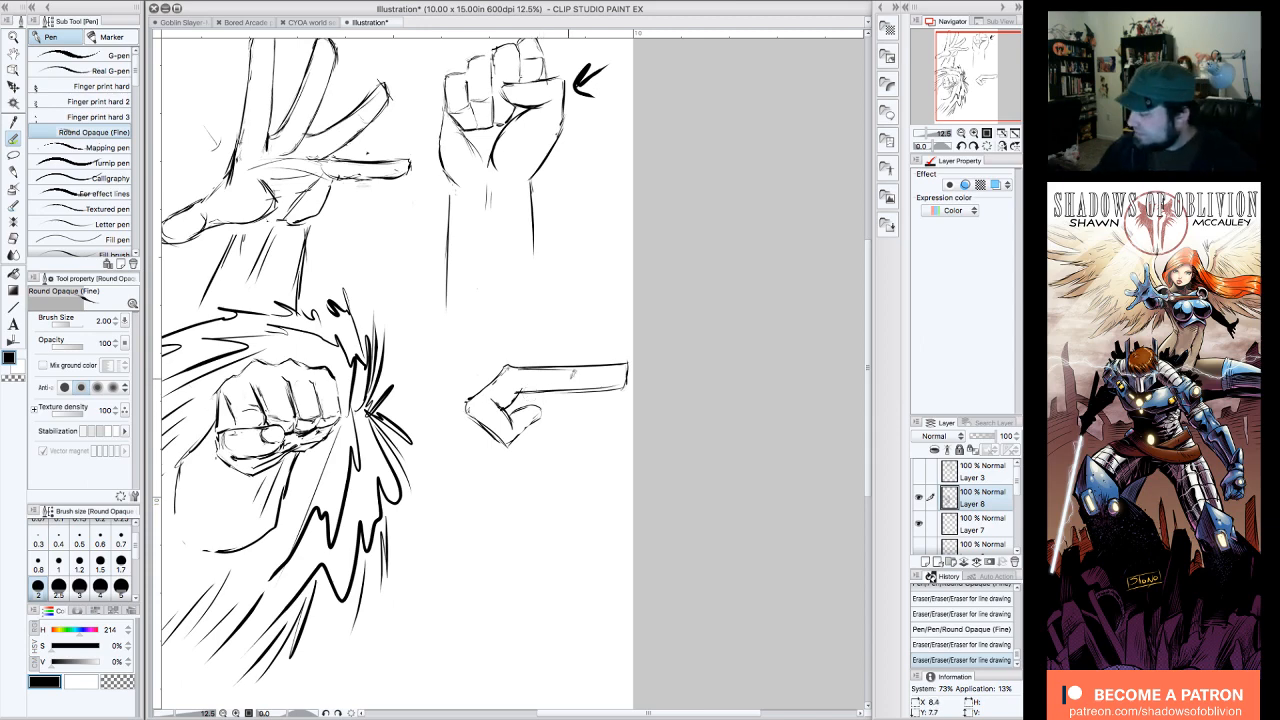
Step: Refine the knuckle and fingertip contours of the side-view fist and add a further curled finger edge beneath
{"action": "left_click_drag", "start_coordinate": [471, 399], "coordinate": [467, 413]}
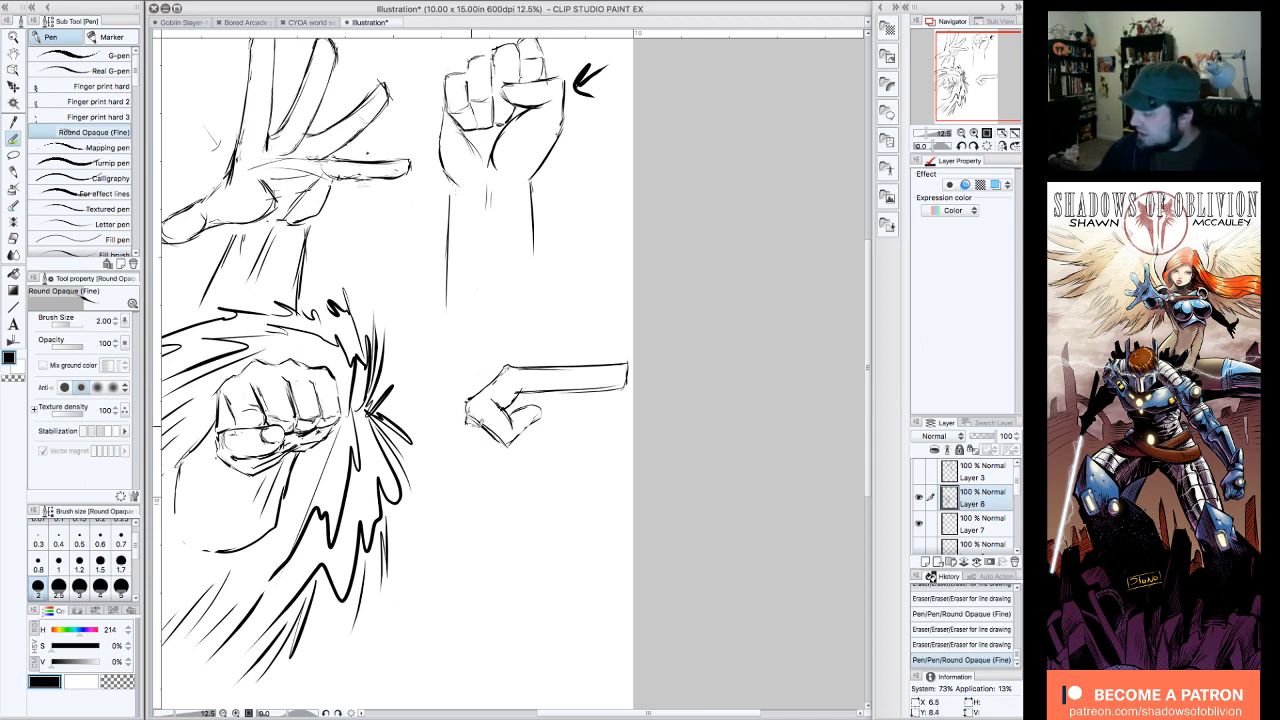
{"action": "left_click_drag", "start_coordinate": [508, 369], "coordinate": [492, 382]}
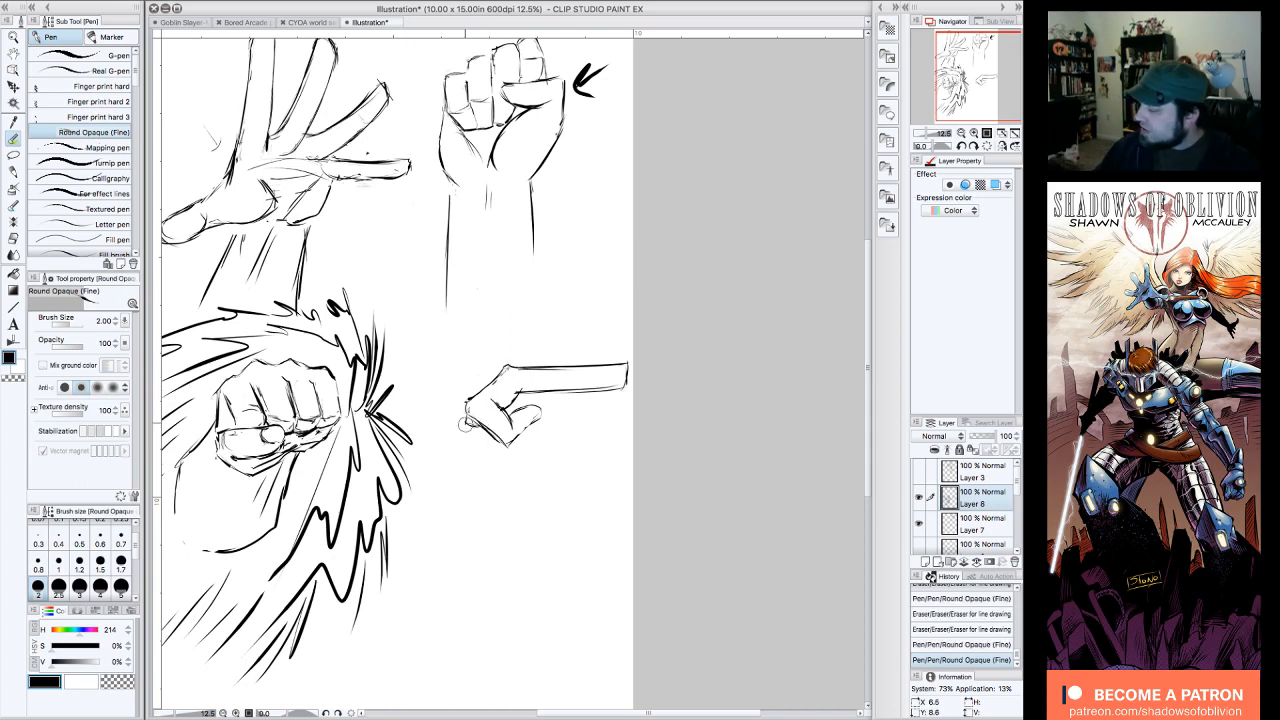
{"action": "left_click_drag", "start_coordinate": [467, 425], "coordinate": [478, 429]}
{"action": "left_click_drag", "start_coordinate": [504, 371], "coordinate": [497, 383]}
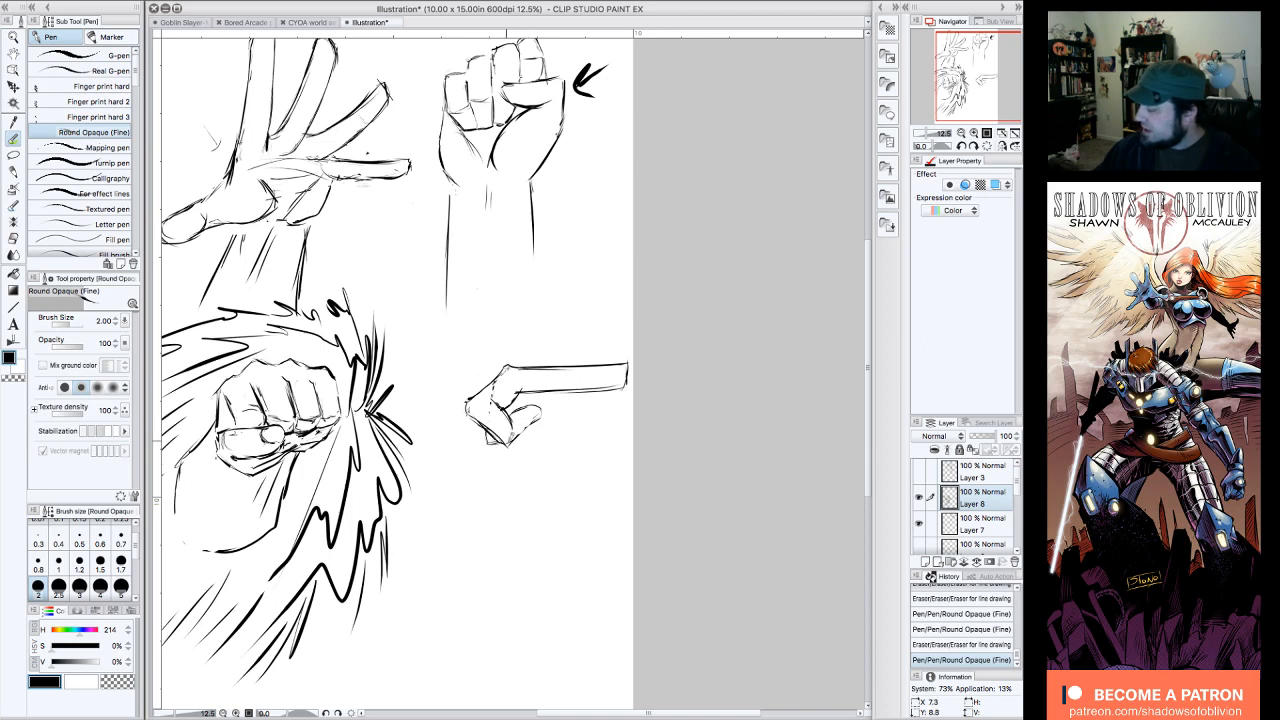
{"action": "left_click_drag", "start_coordinate": [512, 437], "coordinate": [530, 431]}
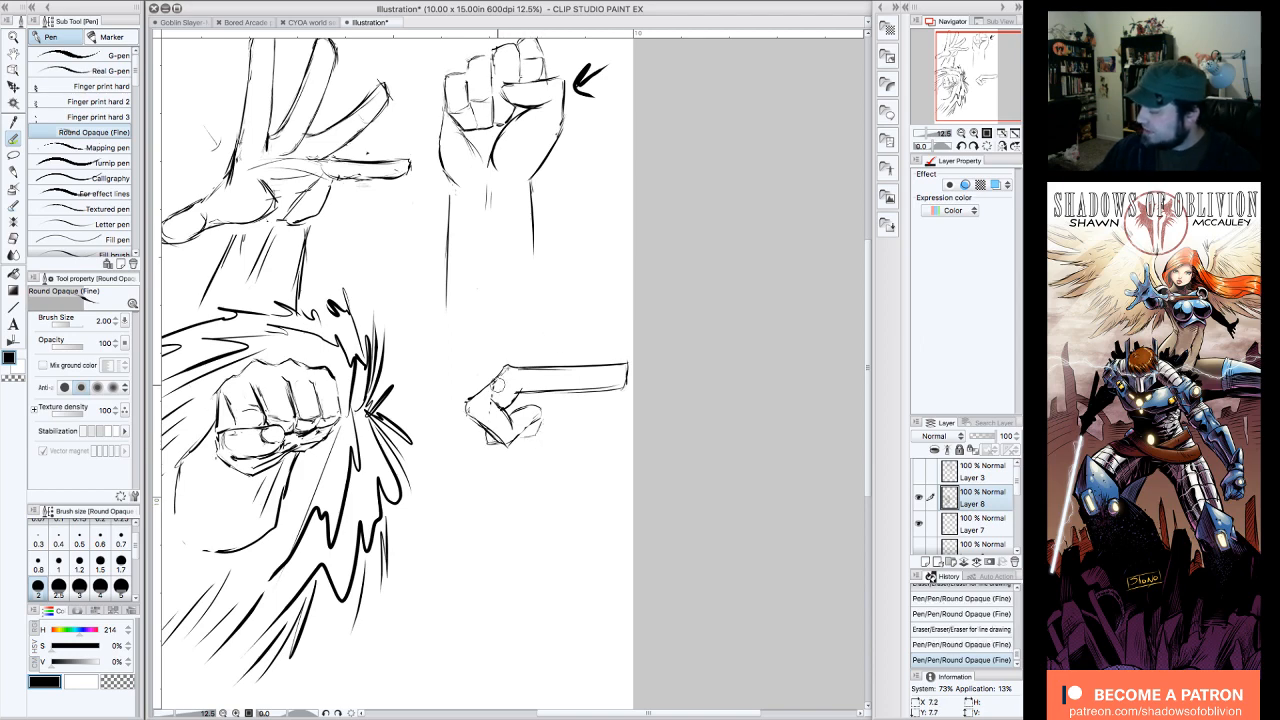
{"action": "mouse_move", "coordinate": [498, 385]}
{"action": "left_mouse_down"}
{"action": "mouse_move", "coordinate": [489, 401]}
{"action": "mouse_move", "coordinate": [552, 391]}
{"action": "left_mouse_up"}
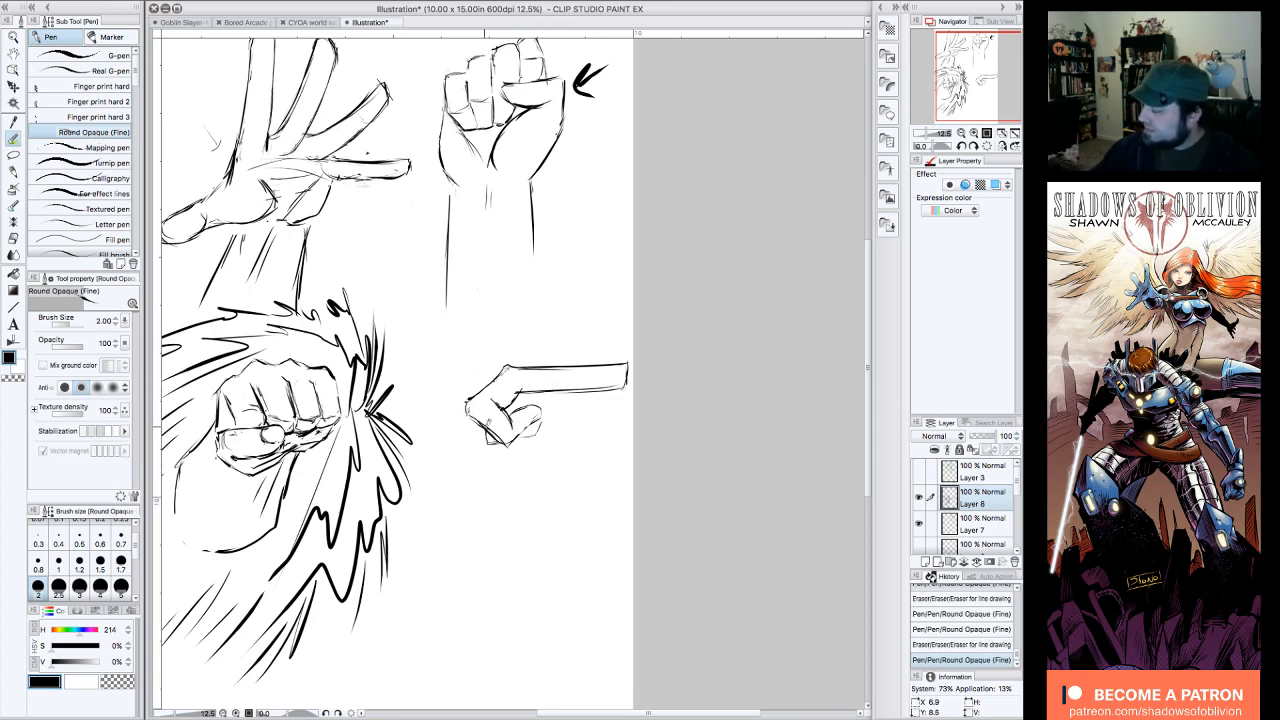
{"action": "left_click_drag", "start_coordinate": [486, 432], "coordinate": [494, 446]}
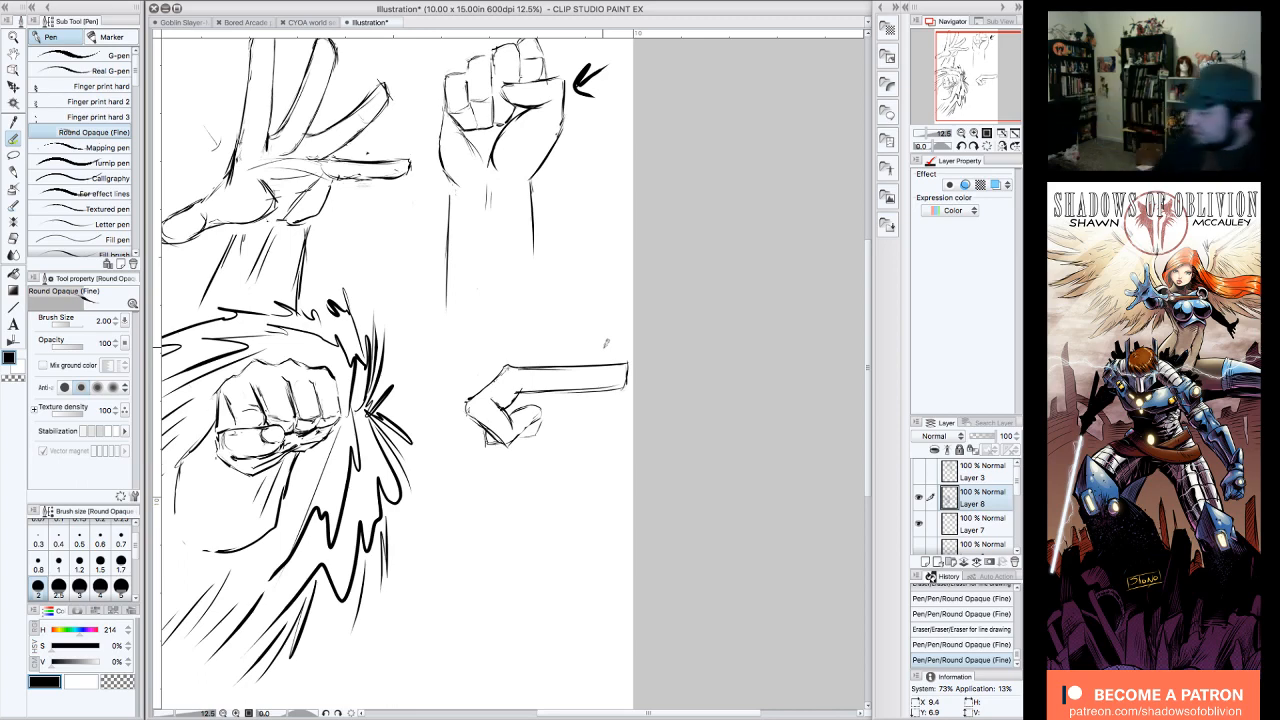
Step: Rough in the thumb base and heel of the palm below the rectangle, and erase the rectangle's lower edge
{"action": "mouse_move", "coordinate": [628, 363]}
{"action": "left_mouse_down"}
{"action": "mouse_move", "coordinate": [601, 432]}
{"action": "mouse_move", "coordinate": [610, 374]}
{"action": "mouse_move", "coordinate": [608, 388]}
{"action": "mouse_move", "coordinate": [588, 379]}
{"action": "mouse_move", "coordinate": [612, 390]}
{"action": "mouse_move", "coordinate": [608, 415]}
{"action": "mouse_move", "coordinate": [584, 400]}
{"action": "left_mouse_up"}
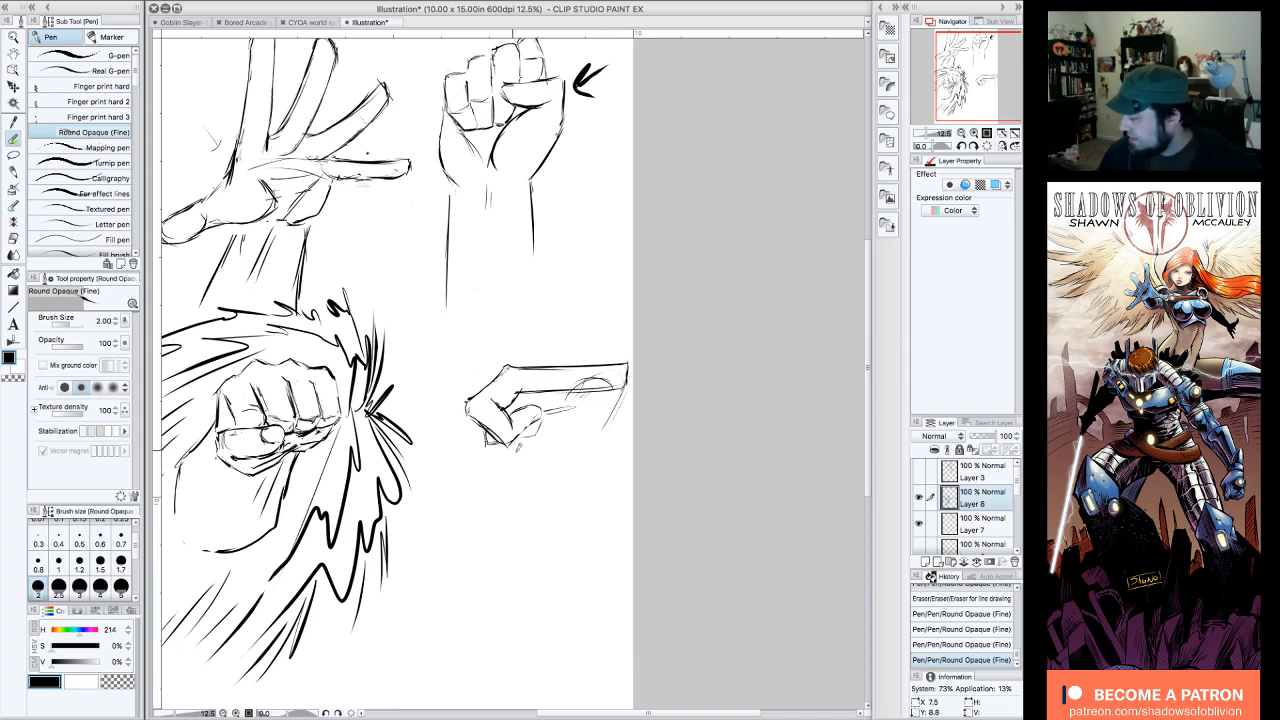
{"action": "left_click_drag", "start_coordinate": [514, 450], "coordinate": [521, 455]}
{"action": "mouse_move", "coordinate": [532, 390]}
{"action": "left_mouse_down"}
{"action": "mouse_move", "coordinate": [580, 388]}
{"action": "mouse_move", "coordinate": [534, 396]}
{"action": "left_mouse_up"}
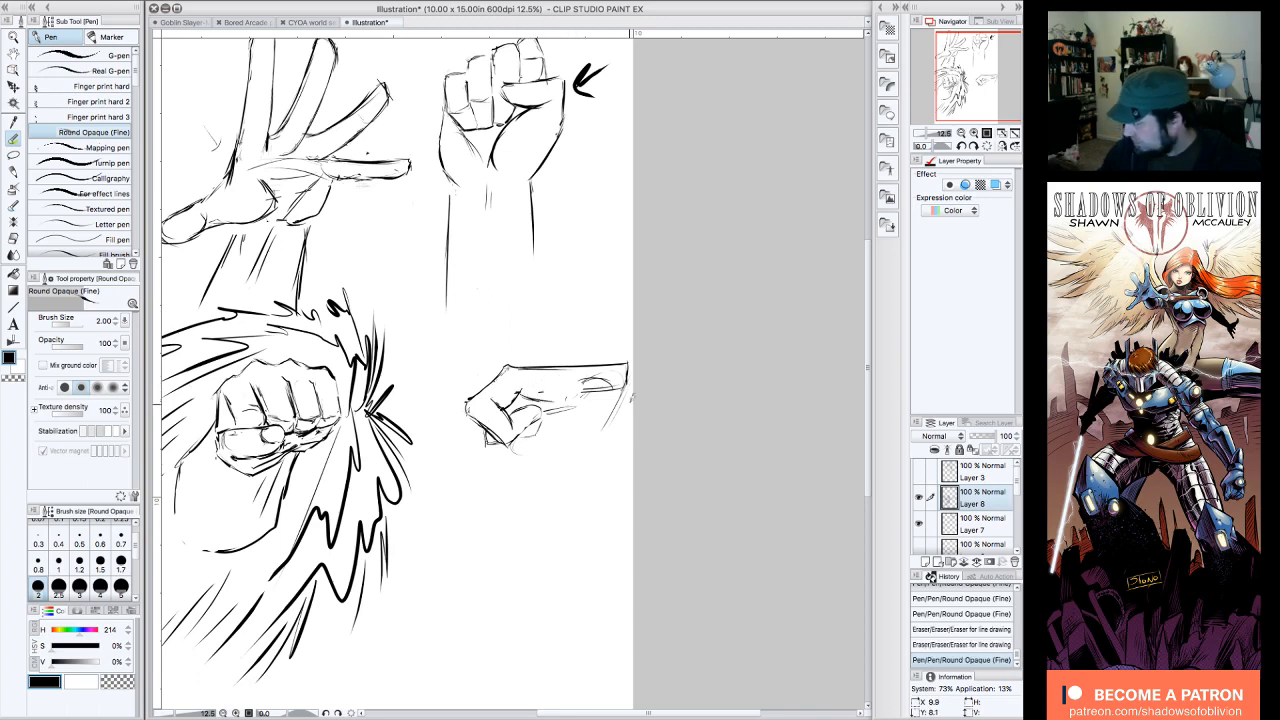
{"action": "mouse_move", "coordinate": [618, 378]}
{"action": "left_mouse_down"}
{"action": "mouse_move", "coordinate": [577, 385]}
{"action": "mouse_move", "coordinate": [609, 398]}
{"action": "mouse_move", "coordinate": [613, 388]}
{"action": "mouse_move", "coordinate": [612, 412]}
{"action": "mouse_move", "coordinate": [545, 435]}
{"action": "left_mouse_up"}
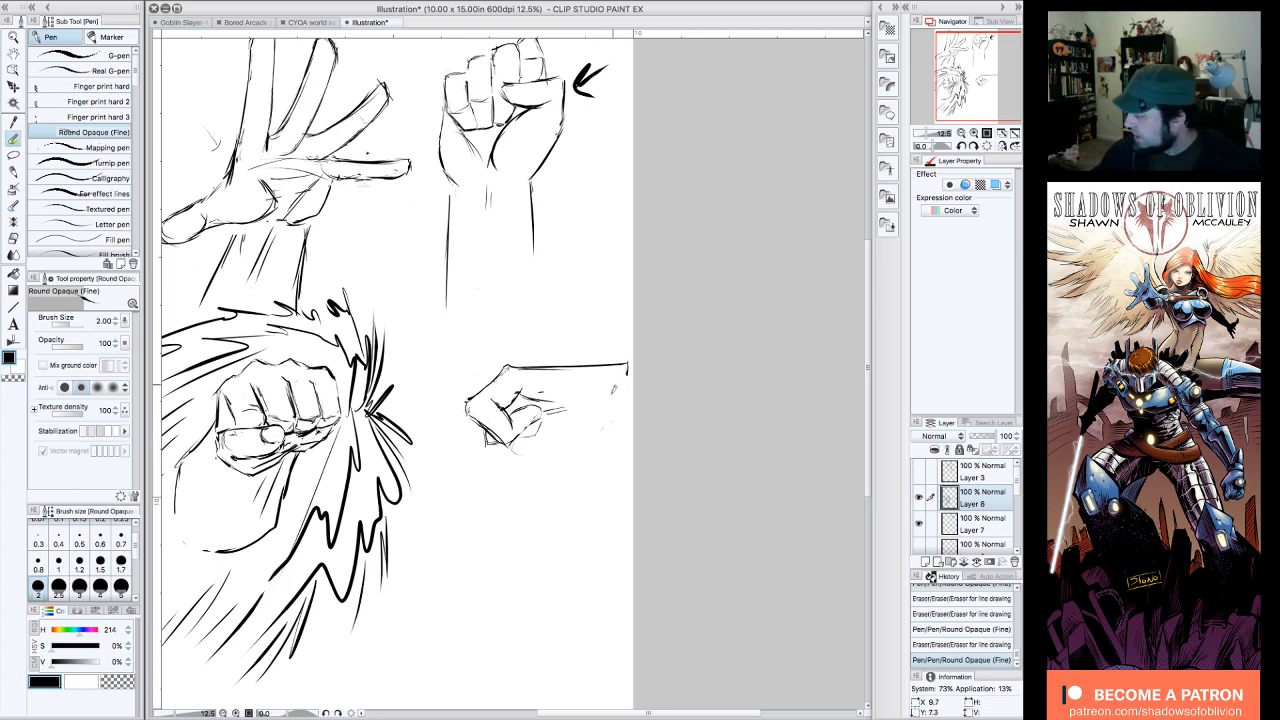
Step: Draw the fist's lower outline and the slanted heel of the palm up to the wrist, and erase the inner finger lines
{"action": "left_click_drag", "start_coordinate": [614, 389], "coordinate": [564, 374]}
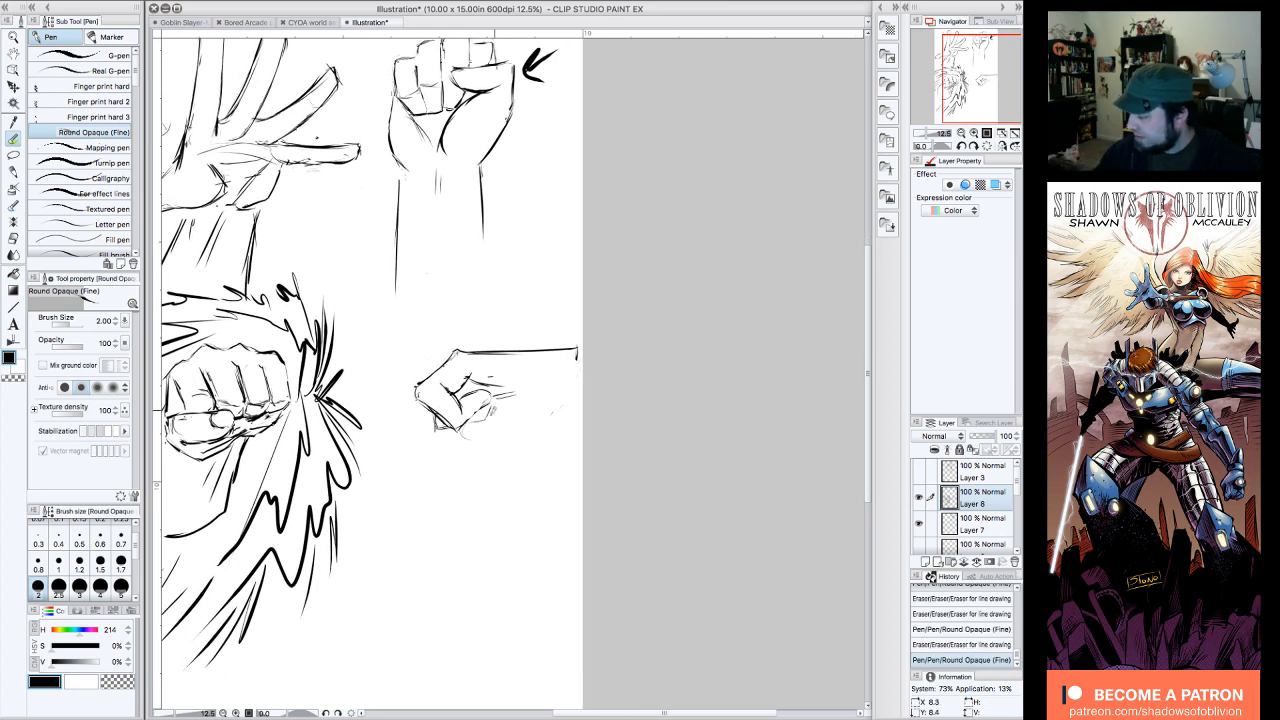
{"action": "left_click_drag", "start_coordinate": [474, 428], "coordinate": [466, 438]}
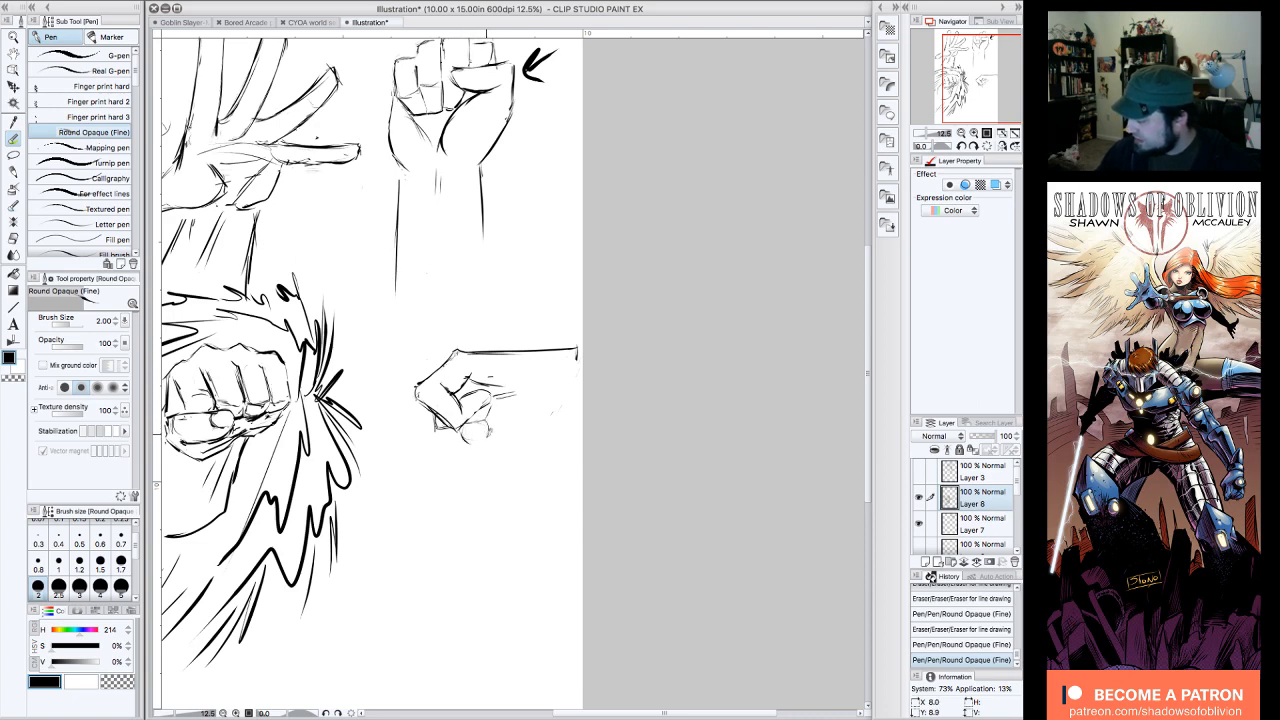
{"action": "mouse_move", "coordinate": [472, 414]}
{"action": "left_mouse_down"}
{"action": "mouse_move", "coordinate": [488, 437]}
{"action": "mouse_move", "coordinate": [531, 401]}
{"action": "mouse_move", "coordinate": [490, 441]}
{"action": "mouse_move", "coordinate": [479, 415]}
{"action": "mouse_move", "coordinate": [474, 424]}
{"action": "mouse_move", "coordinate": [503, 411]}
{"action": "left_mouse_up"}
{"action": "mouse_move", "coordinate": [574, 375]}
{"action": "left_mouse_down"}
{"action": "mouse_move", "coordinate": [524, 431]}
{"action": "mouse_move", "coordinate": [468, 442]}
{"action": "left_mouse_up"}
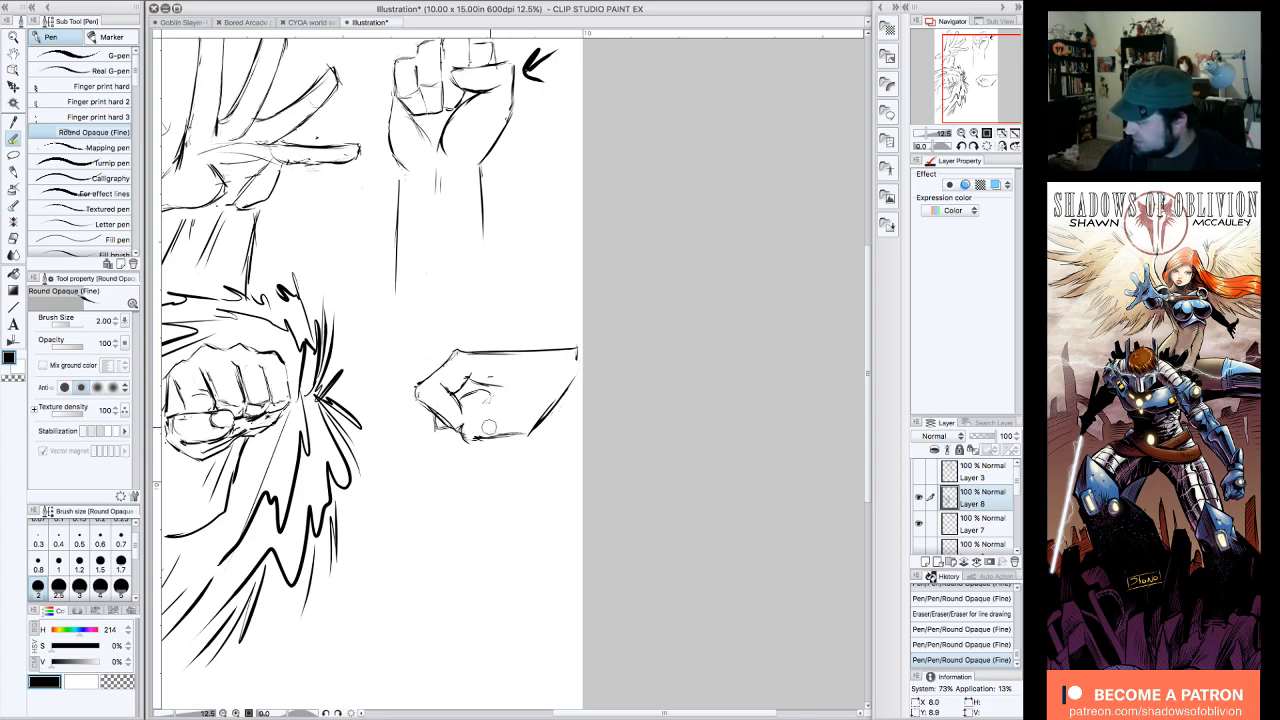
{"action": "mouse_move", "coordinate": [488, 427]}
{"action": "left_mouse_down"}
{"action": "mouse_move", "coordinate": [463, 439]}
{"action": "mouse_move", "coordinate": [442, 421]}
{"action": "mouse_move", "coordinate": [444, 394]}
{"action": "mouse_move", "coordinate": [465, 386]}
{"action": "mouse_move", "coordinate": [479, 430]}
{"action": "mouse_move", "coordinate": [470, 415]}
{"action": "left_mouse_up"}
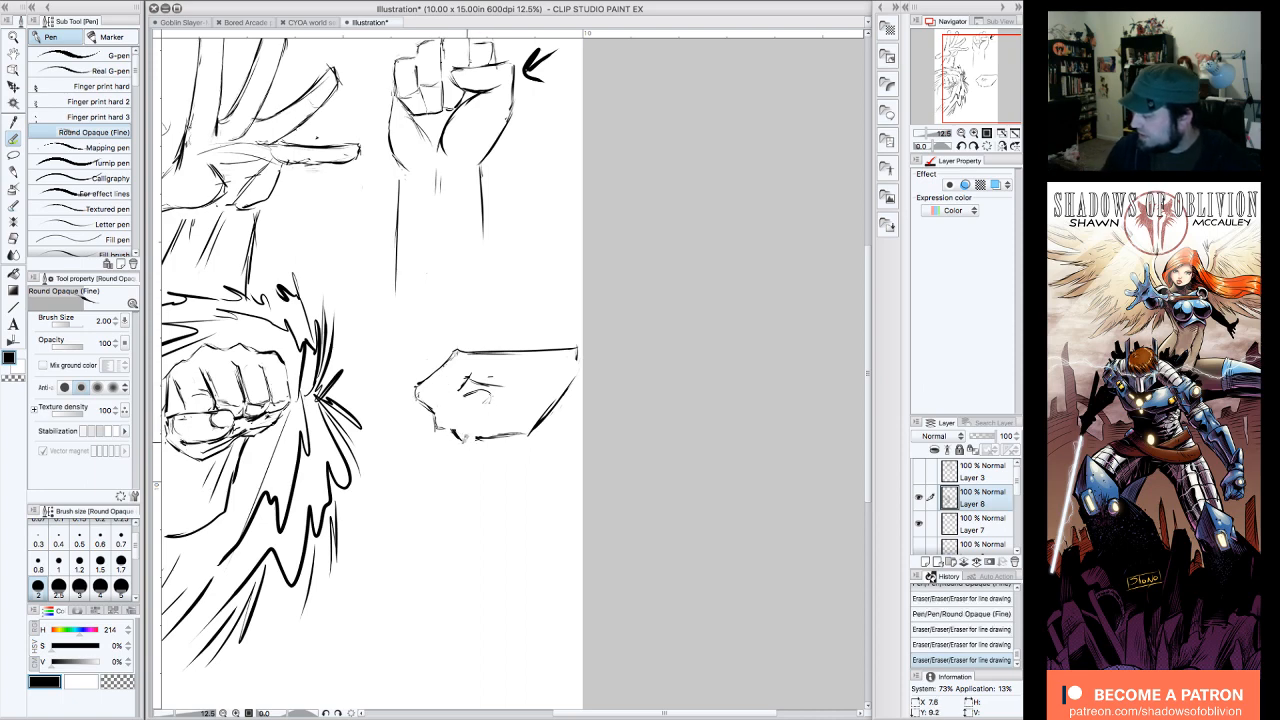
{"action": "mouse_move", "coordinate": [465, 439]}
{"action": "left_mouse_down"}
{"action": "mouse_move", "coordinate": [523, 435]}
{"action": "mouse_move", "coordinate": [478, 432]}
{"action": "left_mouse_up"}
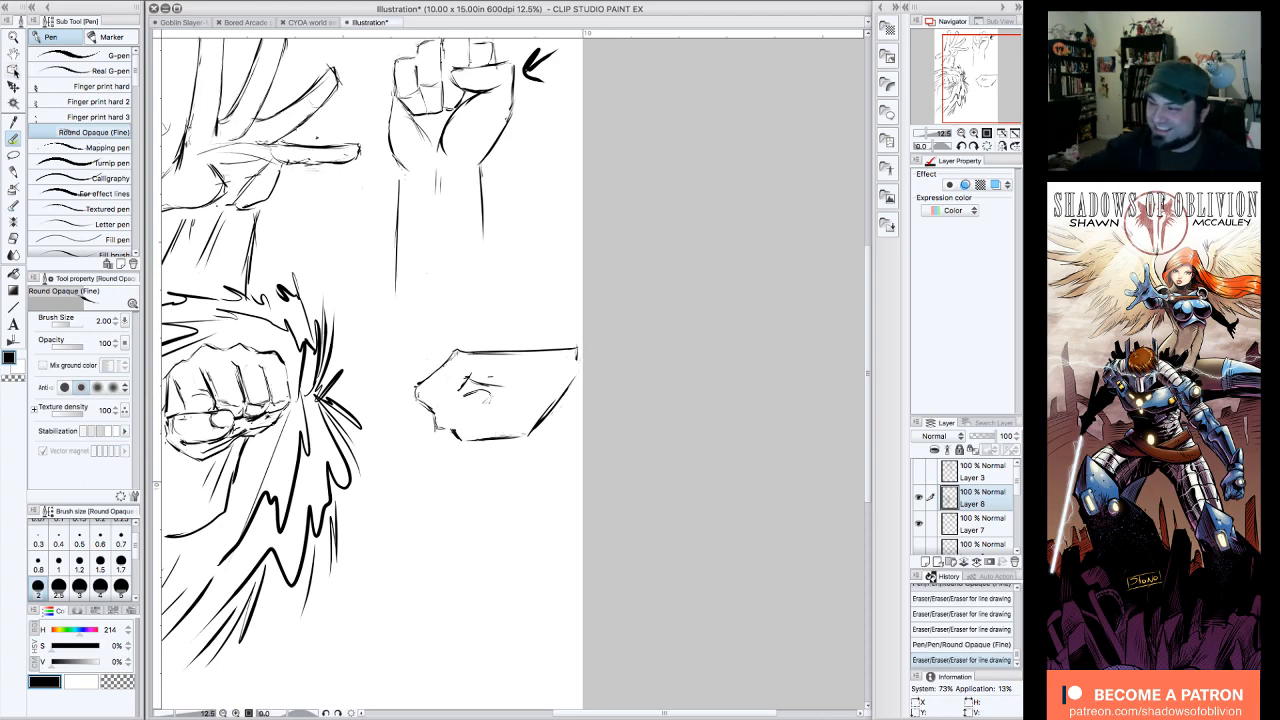
Step: Lasso the side-view fist on Layer 8, move it away from the page edge, and deselect it
{"action": "left_click", "coordinate": [14, 155]}
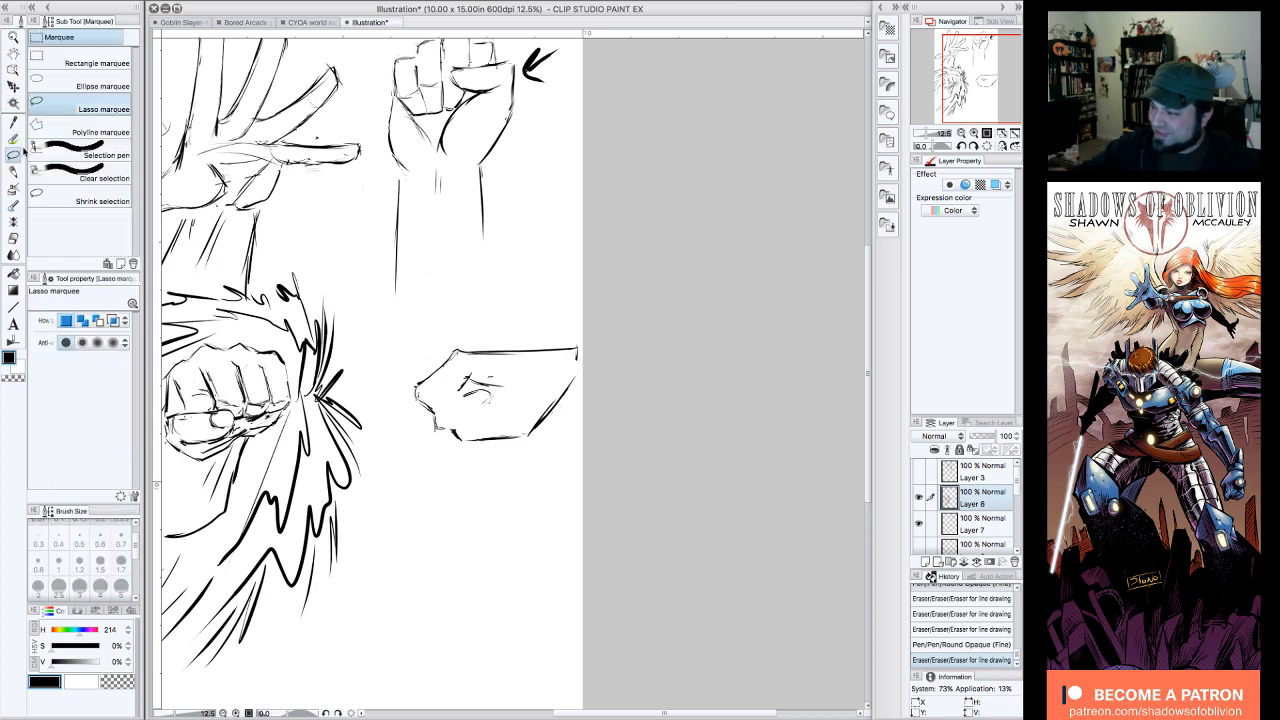
{"action": "left_click", "coordinate": [919, 497]}
{"action": "left_click", "coordinate": [919, 497]}
{"action": "mouse_move", "coordinate": [440, 320]}
{"action": "left_mouse_down"}
{"action": "mouse_move", "coordinate": [508, 476]}
{"action": "mouse_move", "coordinate": [438, 320]}
{"action": "left_mouse_up"}
{"action": "left_click", "coordinate": [14, 86]}
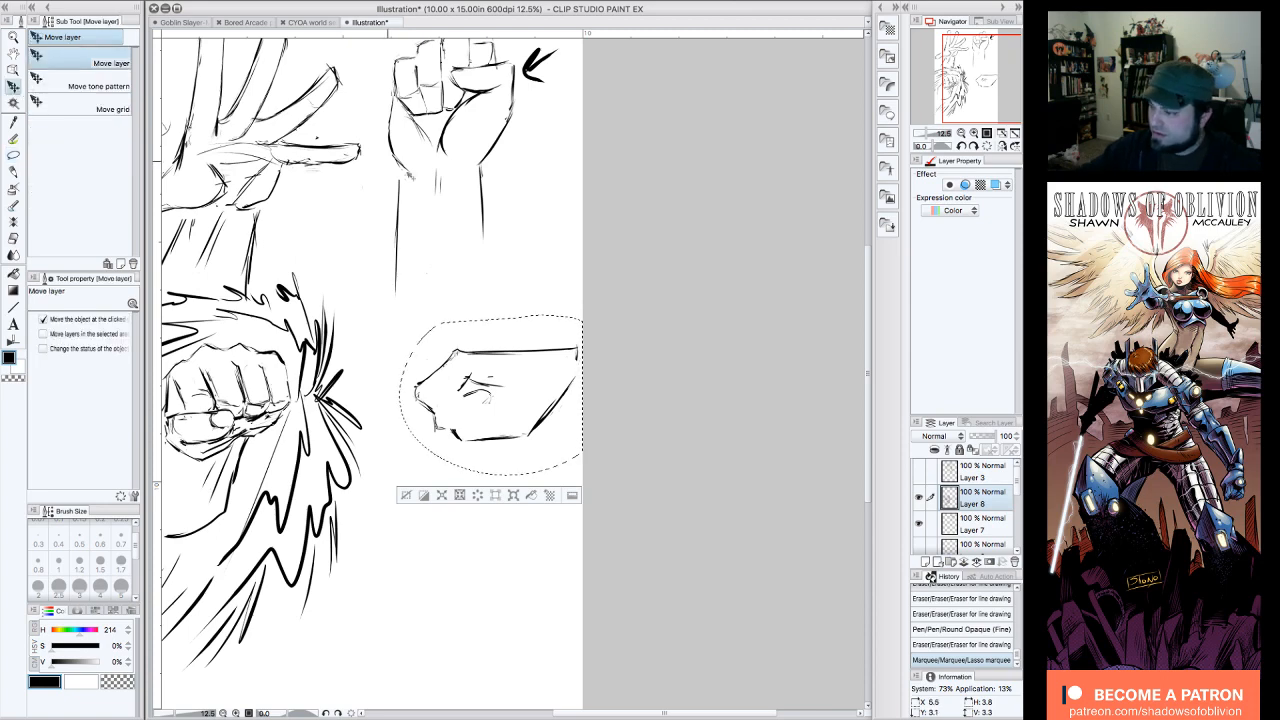
{"action": "left_click_drag", "start_coordinate": [558, 354], "coordinate": [522, 352]}
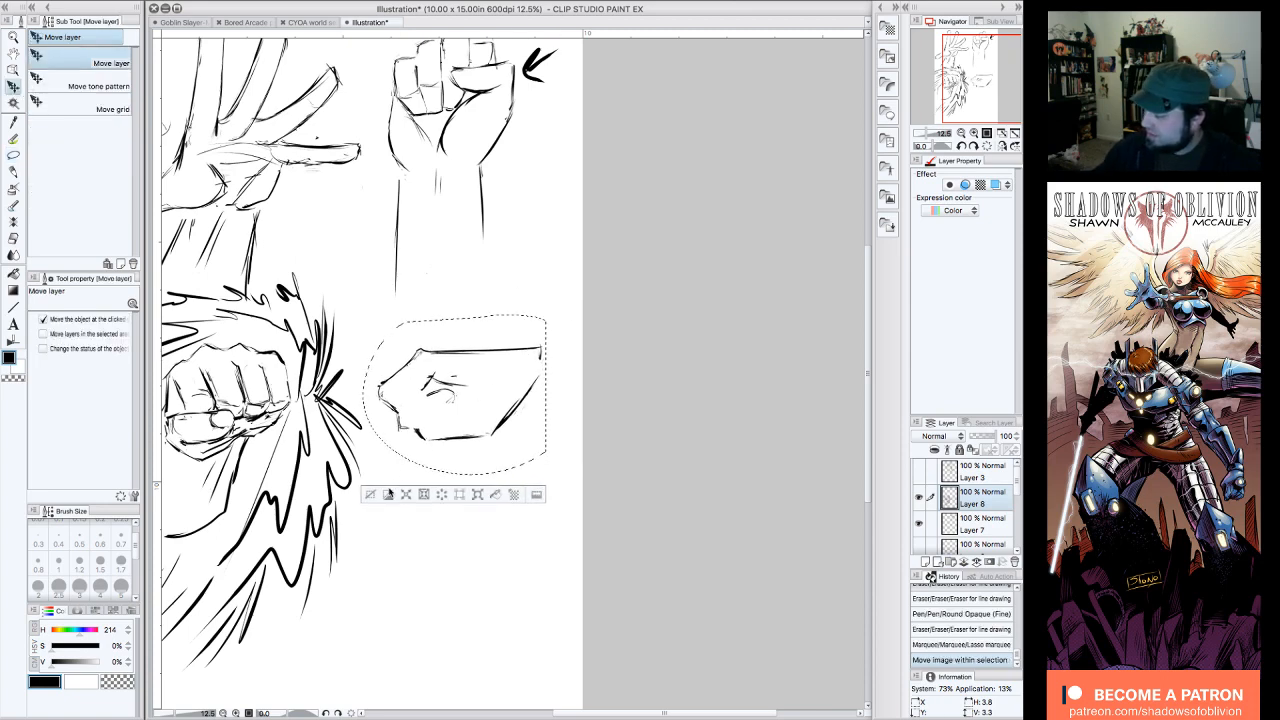
{"action": "left_click", "coordinate": [370, 494]}
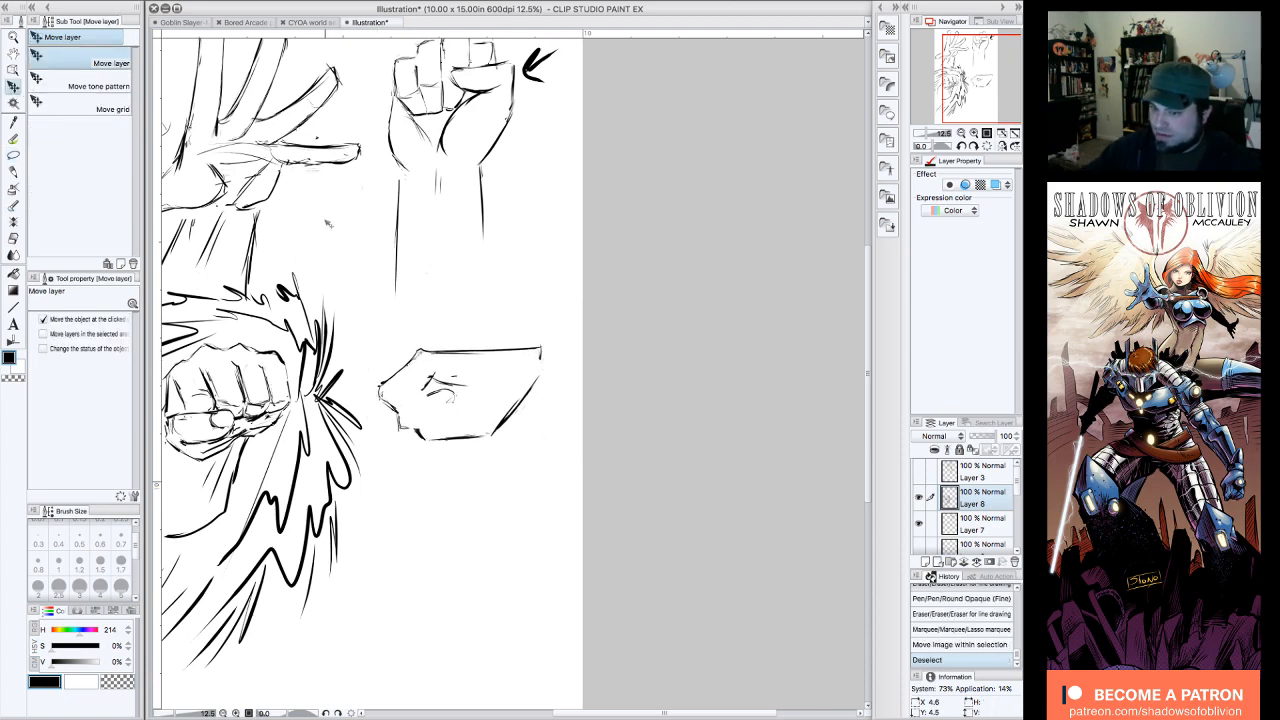
Step: Extend the forearm lines from the wrist to the page edge with the pen, and draw the curled finger at the fist's underside
{"action": "key", "text": "p"}
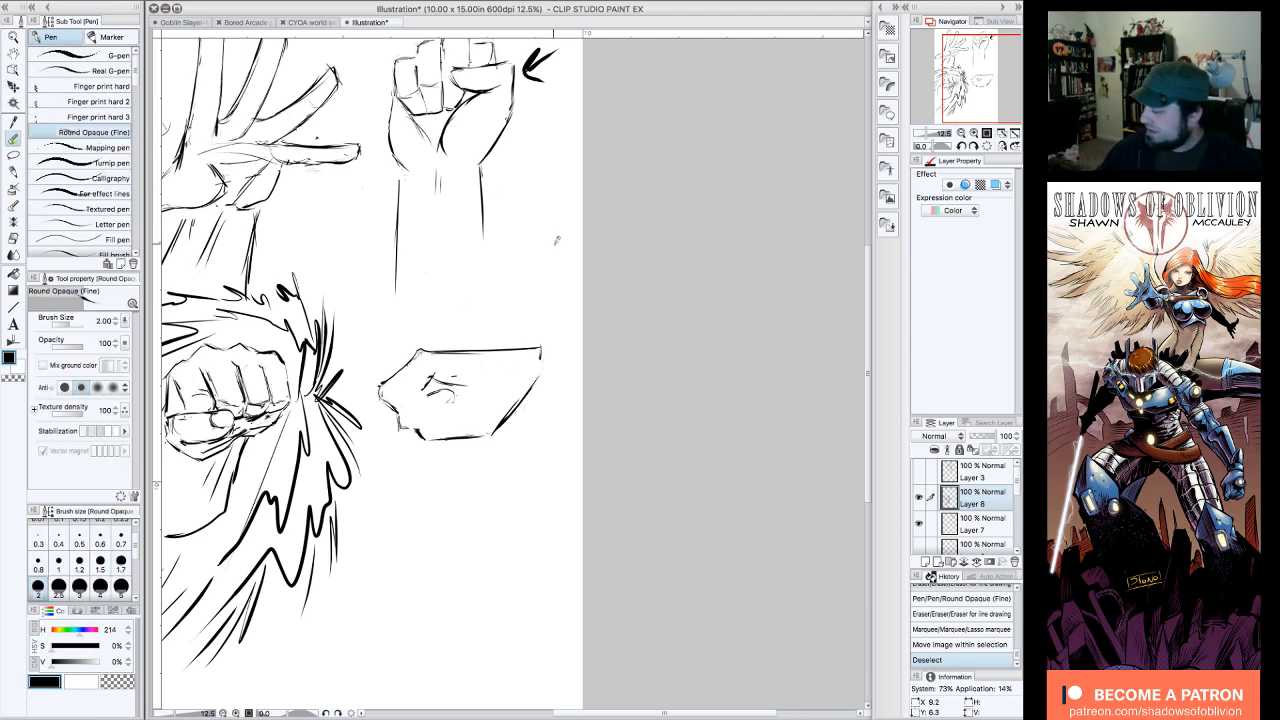
{"action": "left_click_drag", "start_coordinate": [540, 346], "coordinate": [570, 342]}
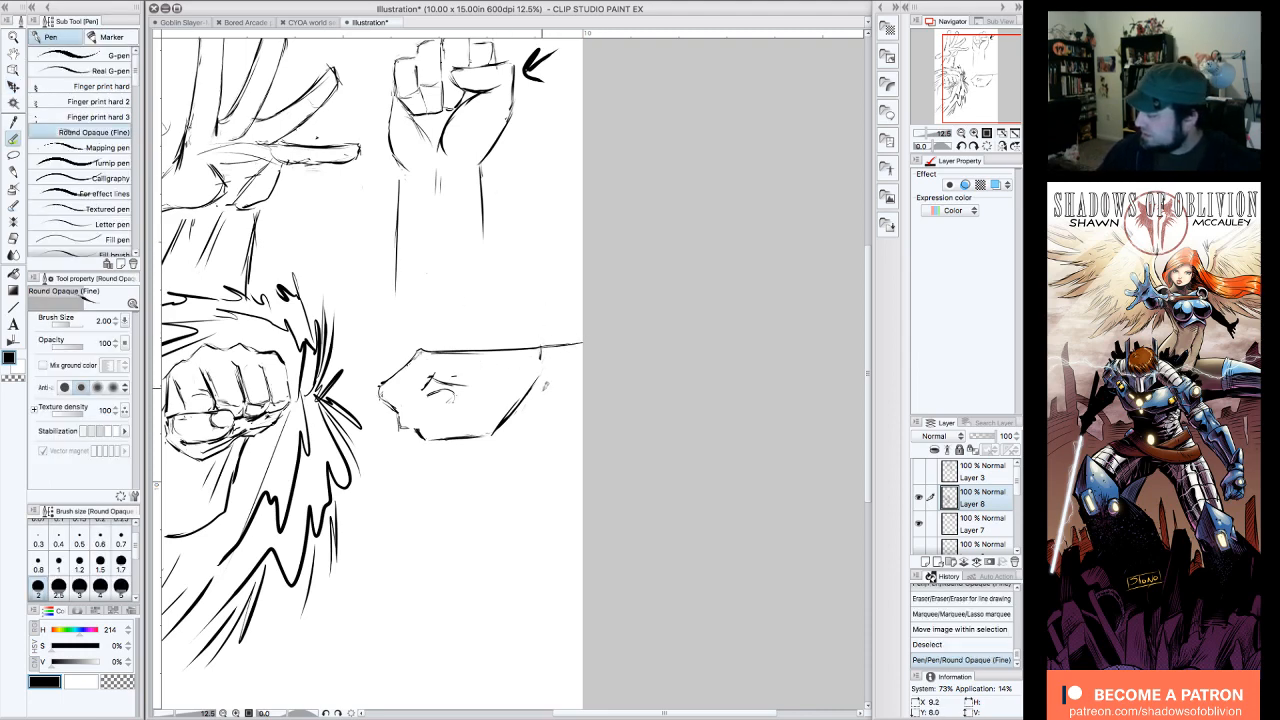
{"action": "mouse_move", "coordinate": [528, 389]}
{"action": "left_mouse_down"}
{"action": "mouse_move", "coordinate": [586, 395]}
{"action": "mouse_move", "coordinate": [510, 412]}
{"action": "mouse_move", "coordinate": [492, 433]}
{"action": "mouse_move", "coordinate": [420, 440]}
{"action": "mouse_move", "coordinate": [432, 436]}
{"action": "left_mouse_up"}
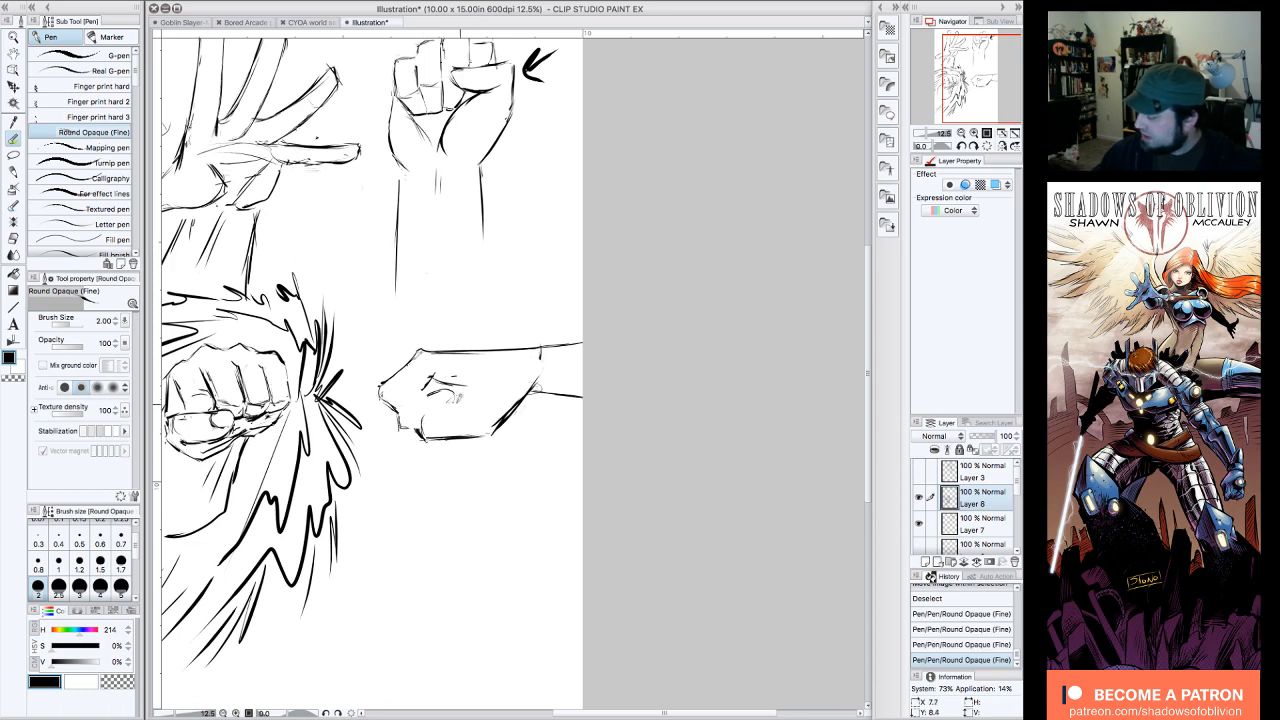
{"action": "mouse_move", "coordinate": [420, 436]}
{"action": "left_mouse_down"}
{"action": "mouse_move", "coordinate": [409, 425]}
{"action": "mouse_move", "coordinate": [432, 402]}
{"action": "mouse_move", "coordinate": [406, 416]}
{"action": "left_mouse_up"}
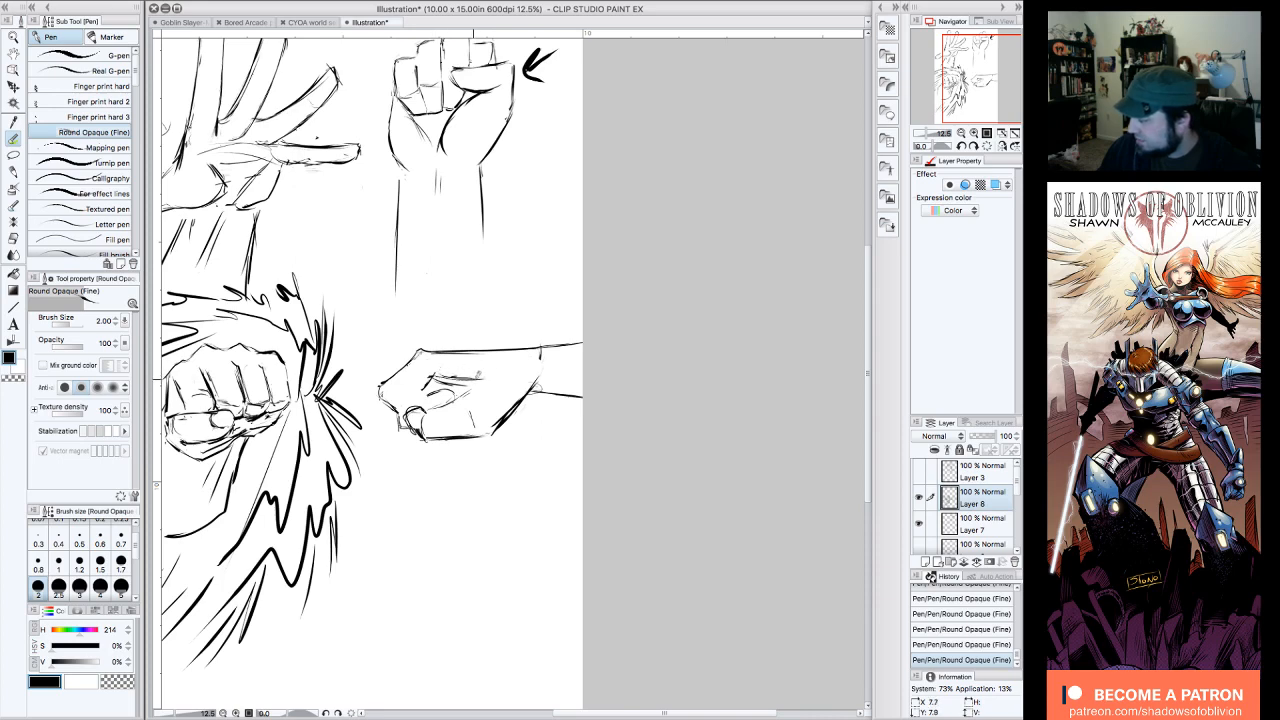
Step: Draw the thumb and curled index finger inside the side-view fist, and refine the knuckle outline with small fold lines
{"action": "left_click_drag", "start_coordinate": [440, 376], "coordinate": [492, 374]}
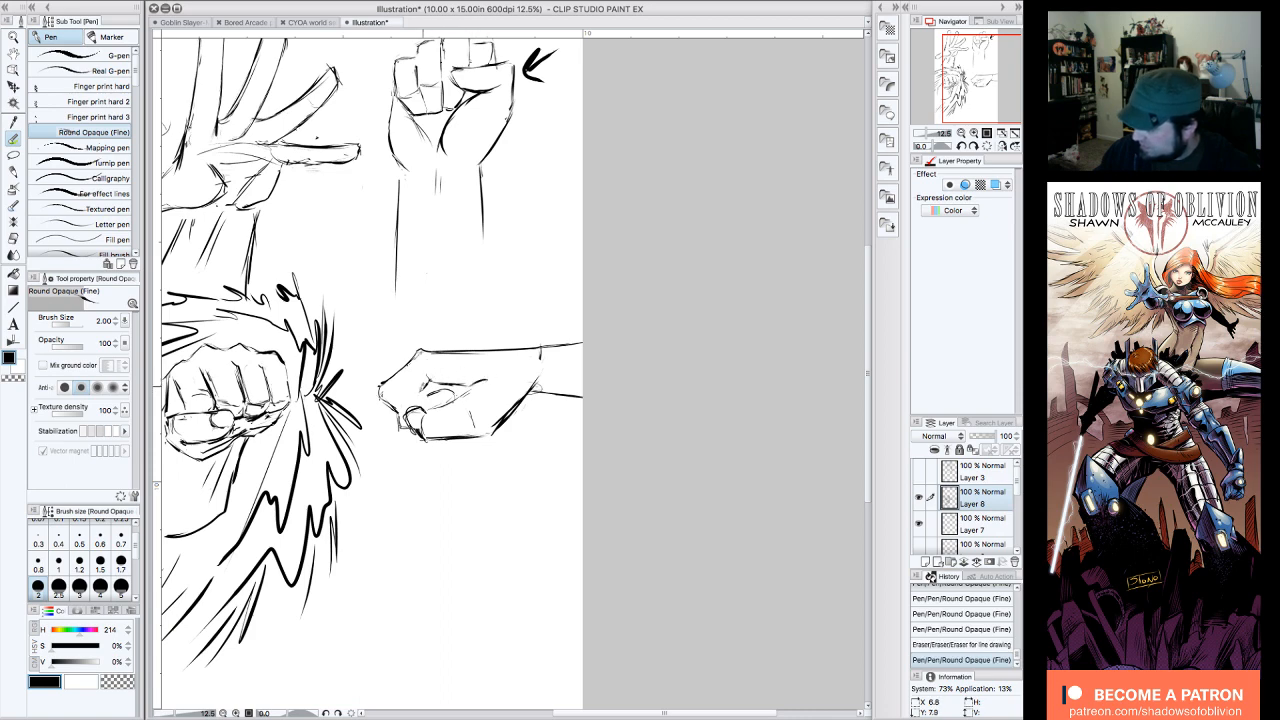
{"action": "mouse_move", "coordinate": [396, 374]}
{"action": "left_mouse_down"}
{"action": "mouse_move", "coordinate": [384, 396]}
{"action": "mouse_move", "coordinate": [429, 384]}
{"action": "mouse_move", "coordinate": [420, 404]}
{"action": "mouse_move", "coordinate": [438, 392]}
{"action": "left_mouse_up"}
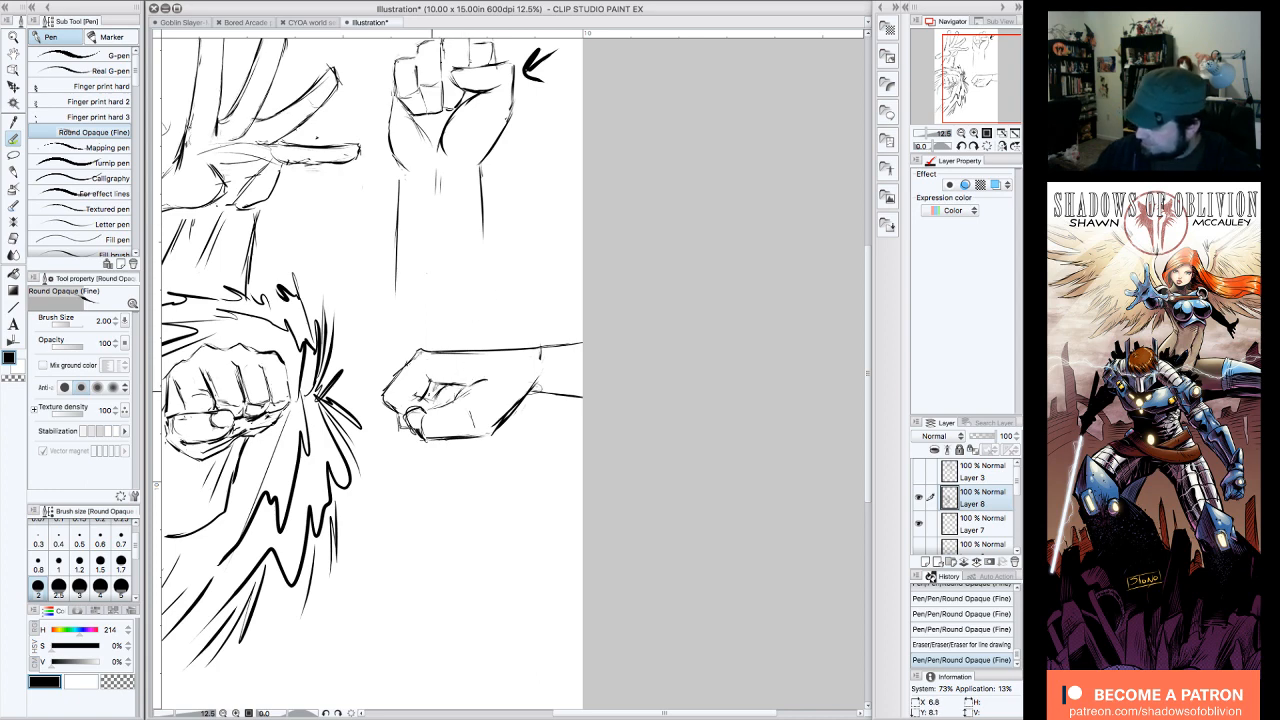
{"action": "mouse_move", "coordinate": [428, 400]}
{"action": "left_mouse_down"}
{"action": "mouse_move", "coordinate": [405, 406]}
{"action": "mouse_move", "coordinate": [452, 384]}
{"action": "mouse_move", "coordinate": [446, 399]}
{"action": "left_mouse_up"}
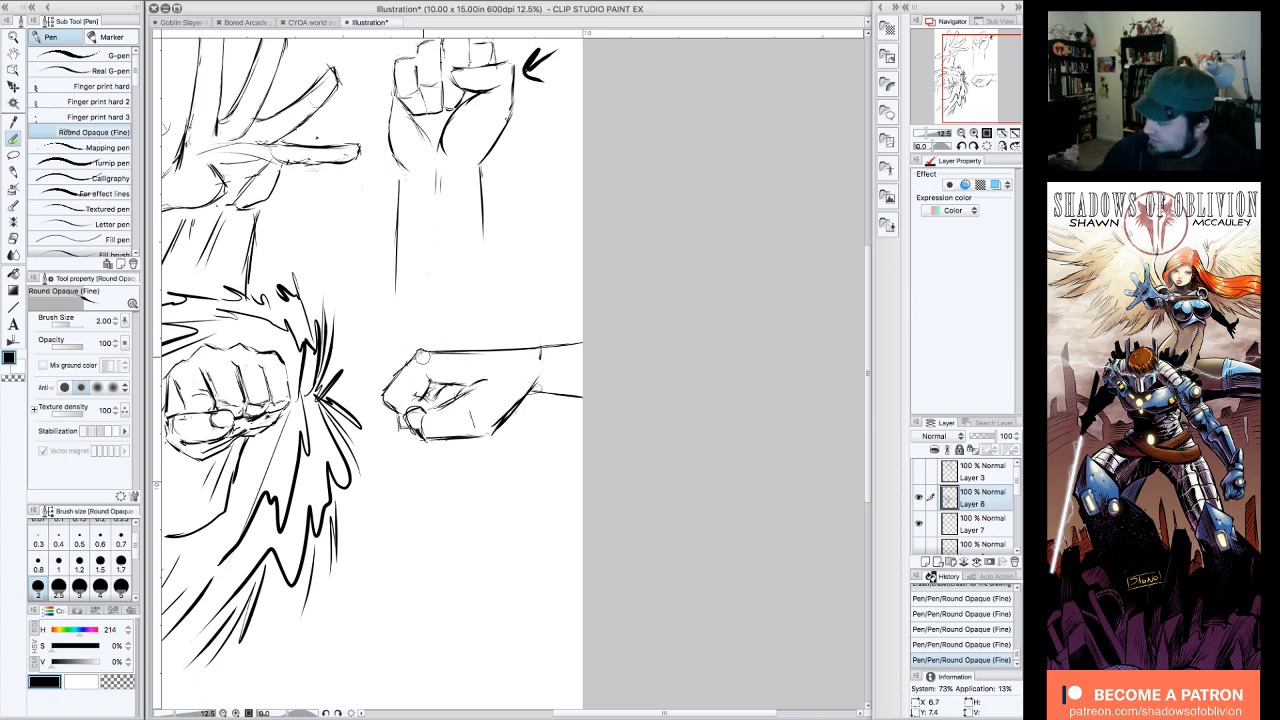
{"action": "mouse_move", "coordinate": [426, 356]}
{"action": "left_mouse_down"}
{"action": "mouse_move", "coordinate": [404, 368]}
{"action": "mouse_move", "coordinate": [442, 398]}
{"action": "mouse_move", "coordinate": [439, 387]}
{"action": "mouse_move", "coordinate": [489, 378]}
{"action": "mouse_move", "coordinate": [433, 381]}
{"action": "left_mouse_up"}
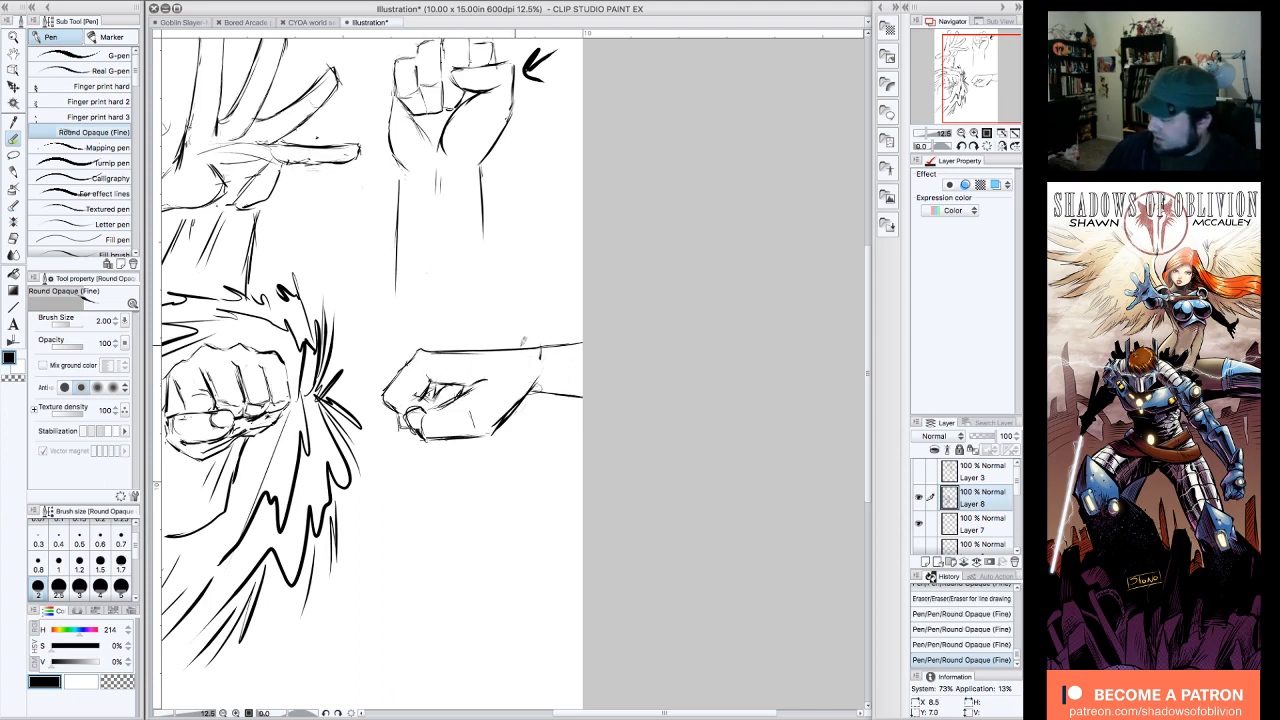
Step: Rotate the canvas to -45 degrees, erase and redraw the back-of-hand line into the forearm, and reset the rotation
{"action": "left_click", "coordinate": [961, 147]}
{"action": "left_click", "coordinate": [961, 147]}
{"action": "left_click", "coordinate": [961, 147]}
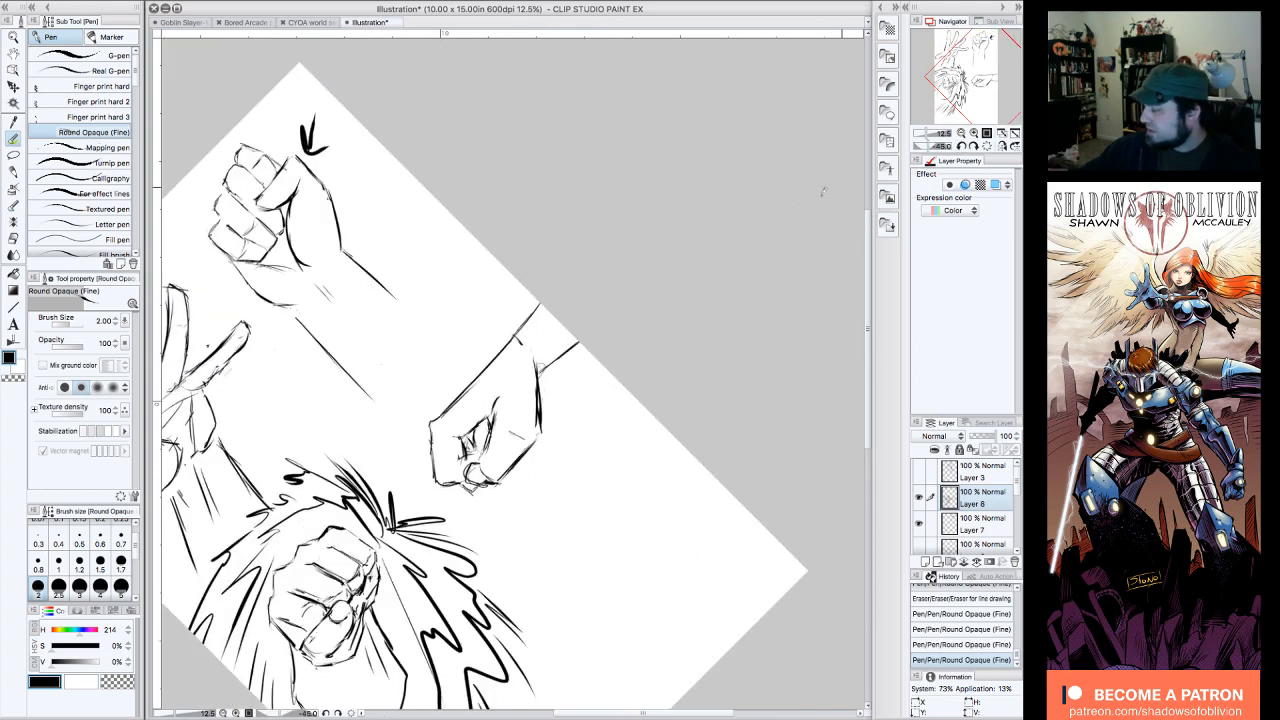
{"action": "left_click_drag", "start_coordinate": [477, 383], "coordinate": [505, 345]}
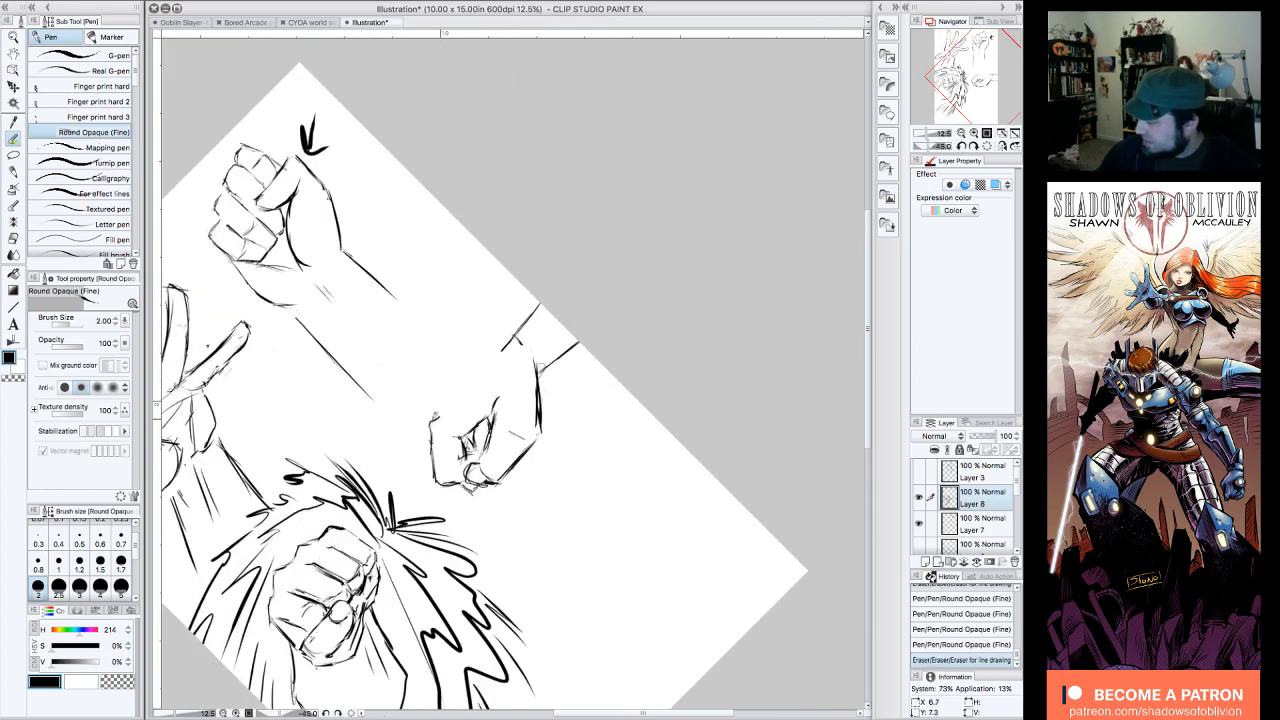
{"action": "left_click_drag", "start_coordinate": [436, 421], "coordinate": [514, 333]}
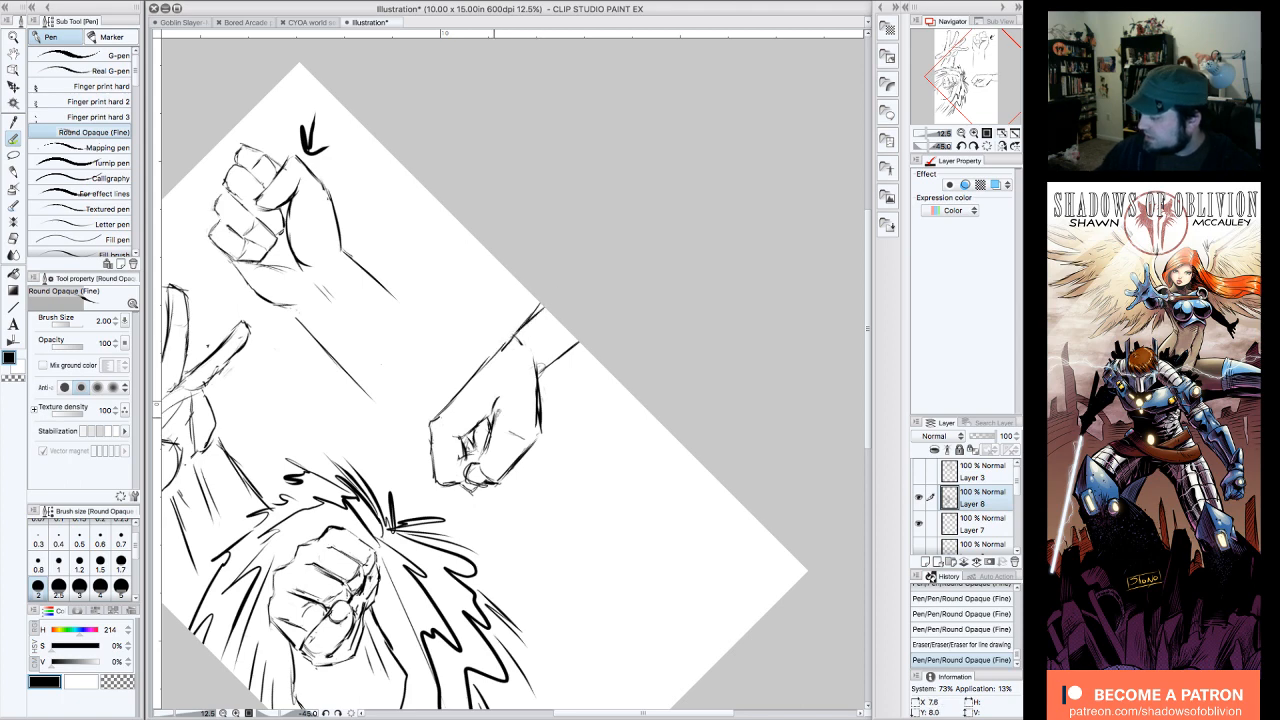
{"action": "left_click", "coordinate": [987, 146]}
{"action": "left_click_drag", "start_coordinate": [523, 346], "coordinate": [526, 352]}
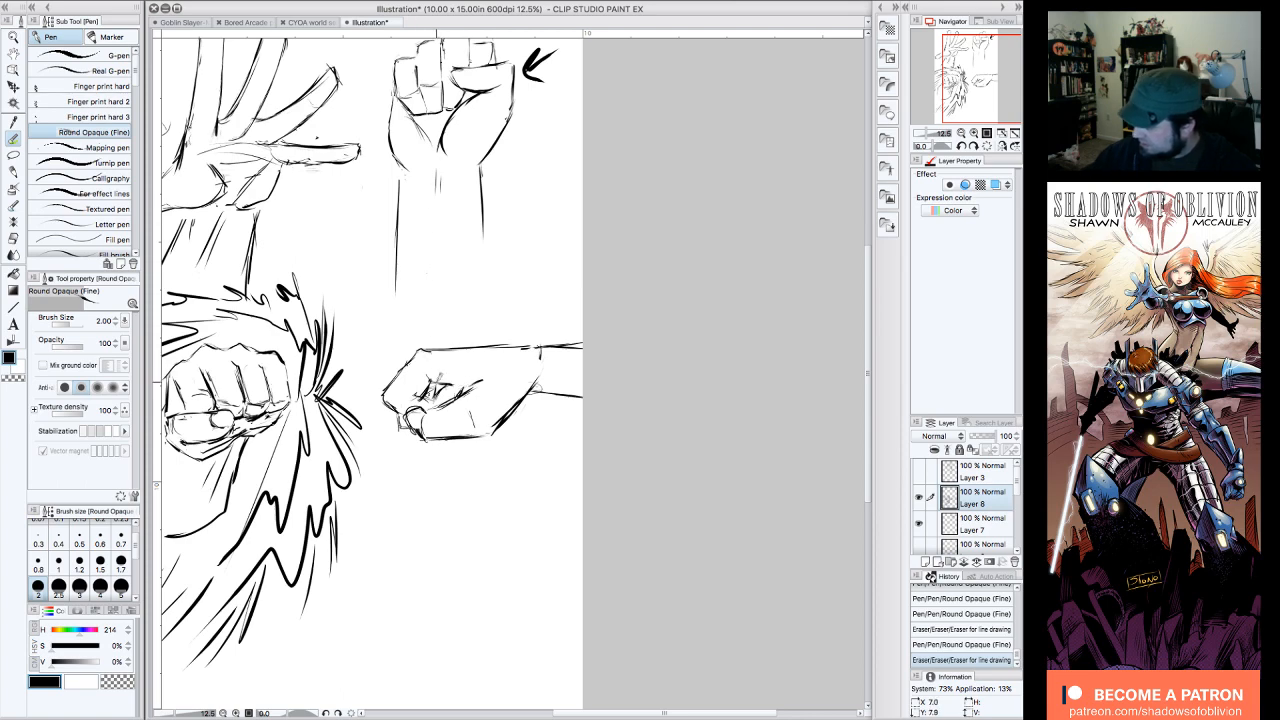
Step: Define the opening between thumb and curled index finger in the side-view fist, and tidy the upper forearm line near the page edge
{"action": "left_click_drag", "start_coordinate": [436, 380], "coordinate": [462, 379]}
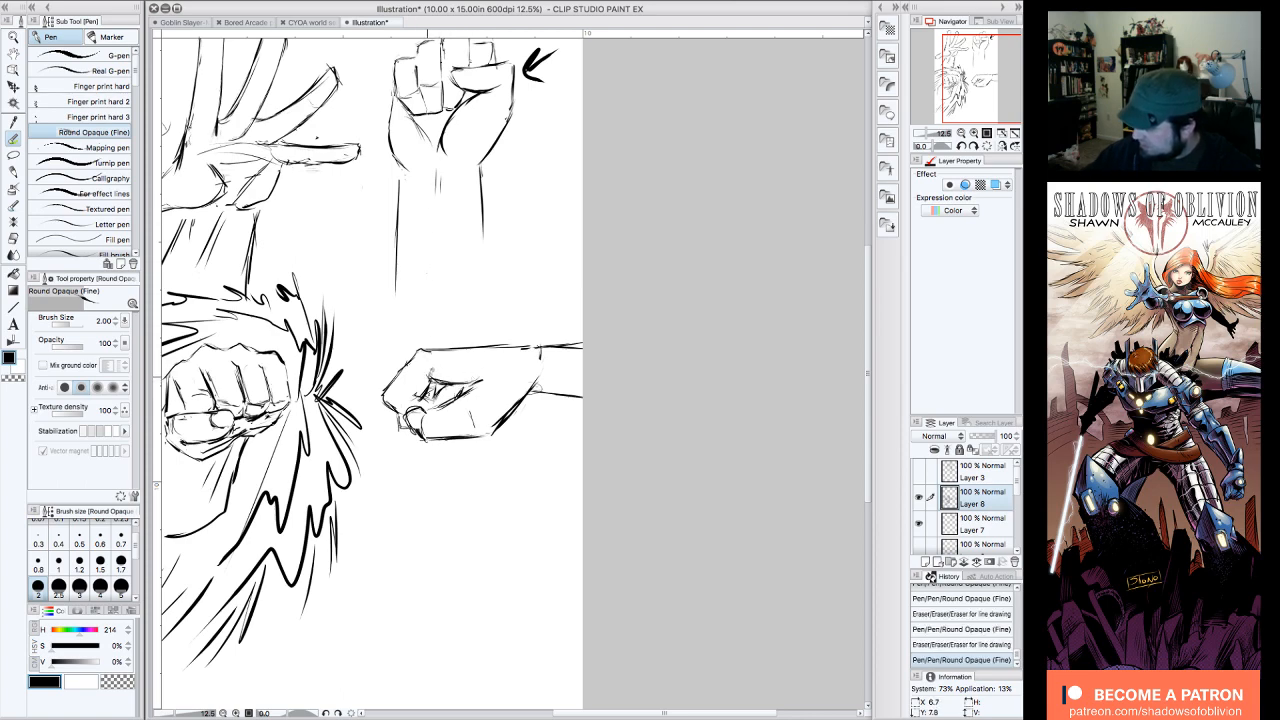
{"action": "mouse_move", "coordinate": [423, 400]}
{"action": "left_mouse_down"}
{"action": "mouse_move", "coordinate": [417, 338]}
{"action": "mouse_move", "coordinate": [415, 395]}
{"action": "left_mouse_up"}
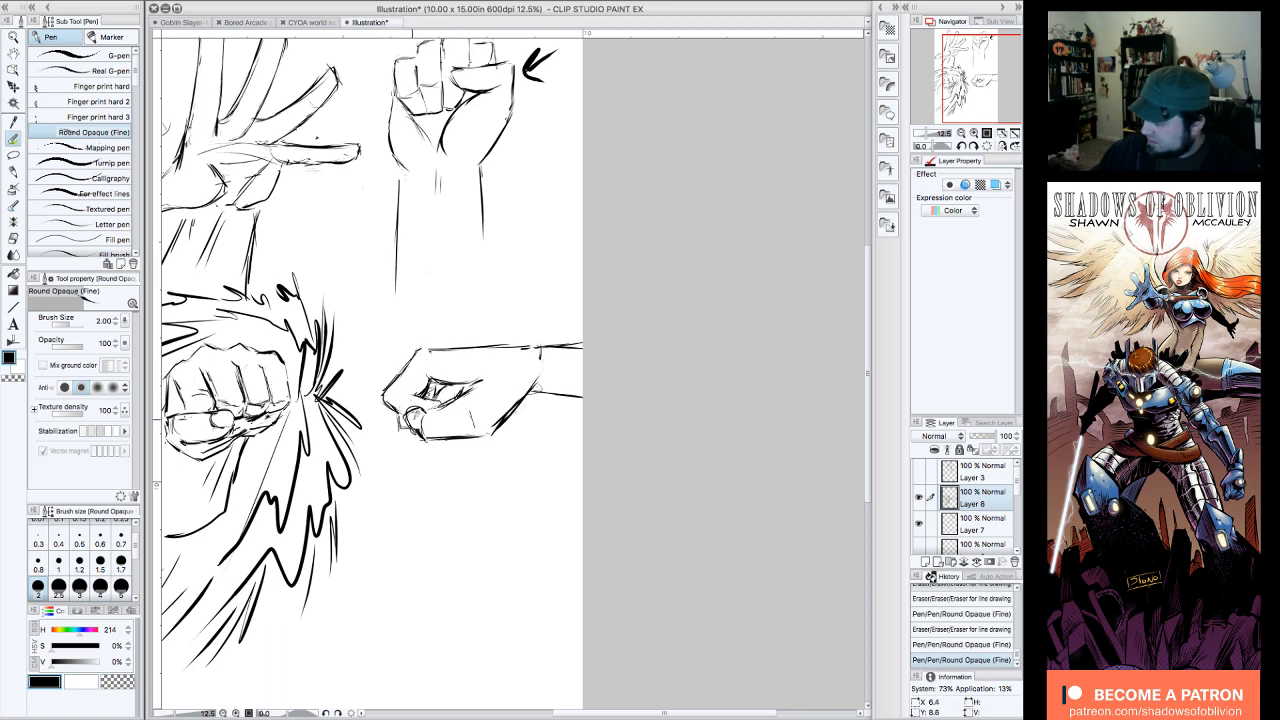
{"action": "mouse_move", "coordinate": [430, 405]}
{"action": "left_mouse_down"}
{"action": "mouse_move", "coordinate": [390, 408]}
{"action": "mouse_move", "coordinate": [422, 350]}
{"action": "mouse_move", "coordinate": [500, 344]}
{"action": "mouse_move", "coordinate": [467, 349]}
{"action": "left_mouse_up"}
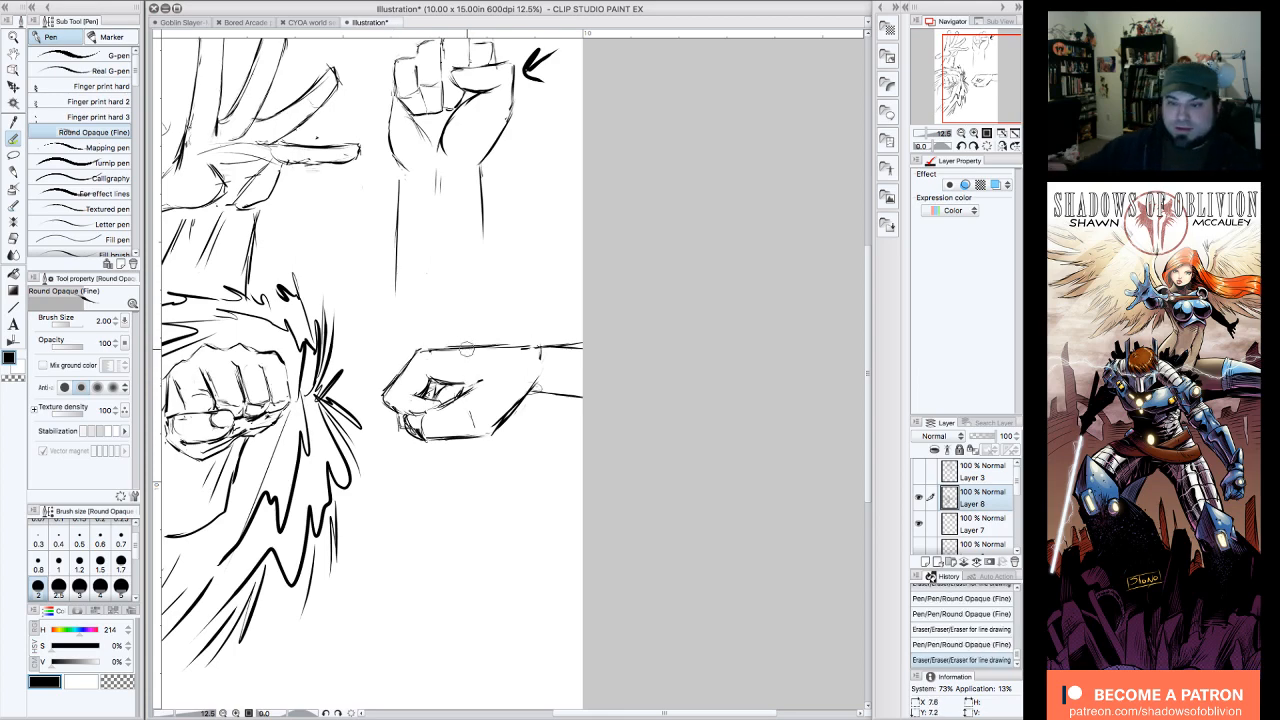
{"action": "mouse_move", "coordinate": [714, 238]}
{"action": "left_mouse_down"}
{"action": "mouse_move", "coordinate": [802, 203]}
{"action": "mouse_move", "coordinate": [763, 208]}
{"action": "left_mouse_up"}
{"action": "left_click_drag", "start_coordinate": [591, 316], "coordinate": [684, 294]}
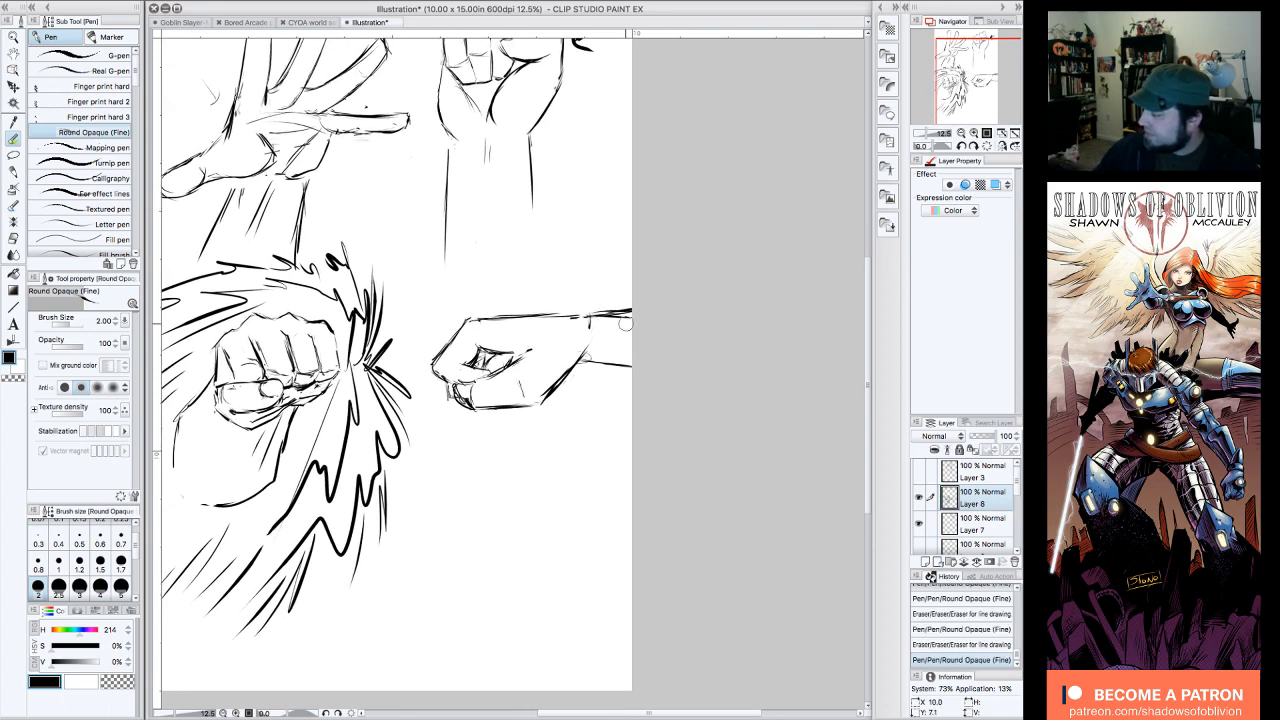
{"action": "mouse_move", "coordinate": [604, 320]}
{"action": "left_mouse_down"}
{"action": "mouse_move", "coordinate": [626, 319]}
{"action": "mouse_move", "coordinate": [565, 340]}
{"action": "mouse_move", "coordinate": [706, 375]}
{"action": "mouse_move", "coordinate": [610, 372]}
{"action": "left_mouse_up"}
Step: Draw the two tapering forearm lines of a downward-hanging arm in the empty space below the side-view fist
{"action": "left_click_drag", "start_coordinate": [980, 77], "coordinate": [968, 110]}
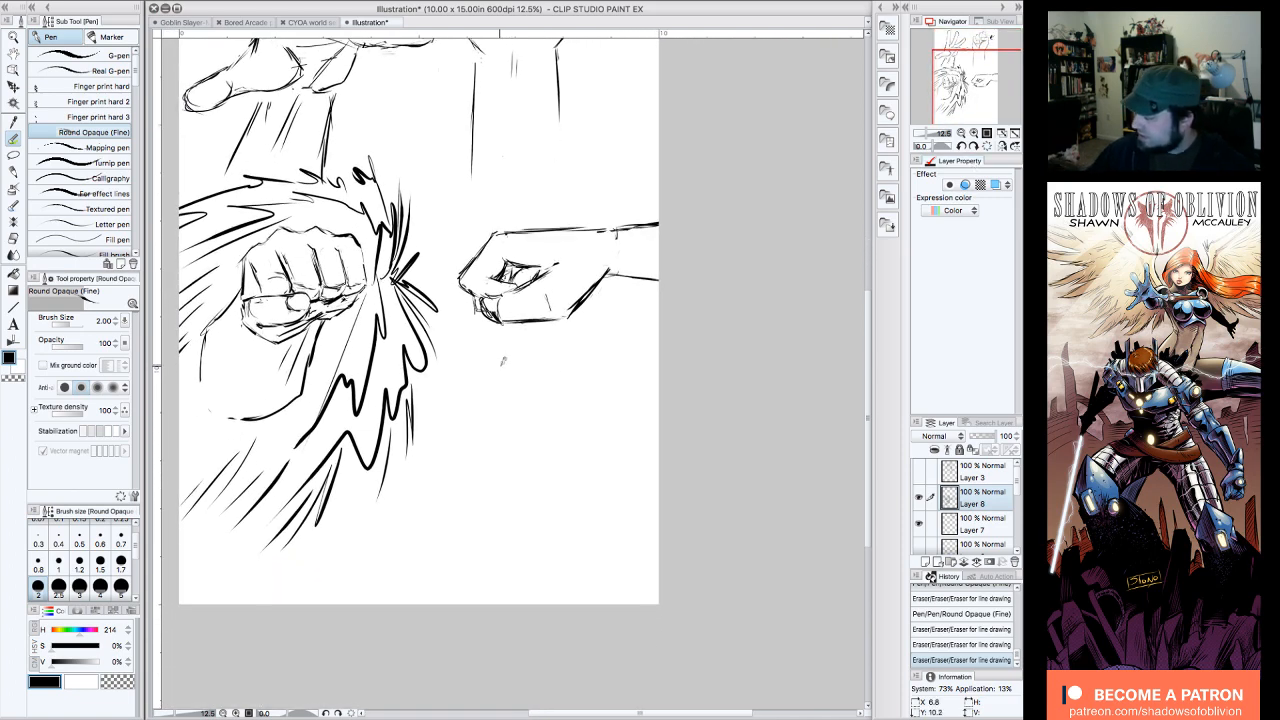
{"action": "left_click_drag", "start_coordinate": [502, 348], "coordinate": [515, 392]}
{"action": "left_click_drag", "start_coordinate": [561, 336], "coordinate": [569, 425]}
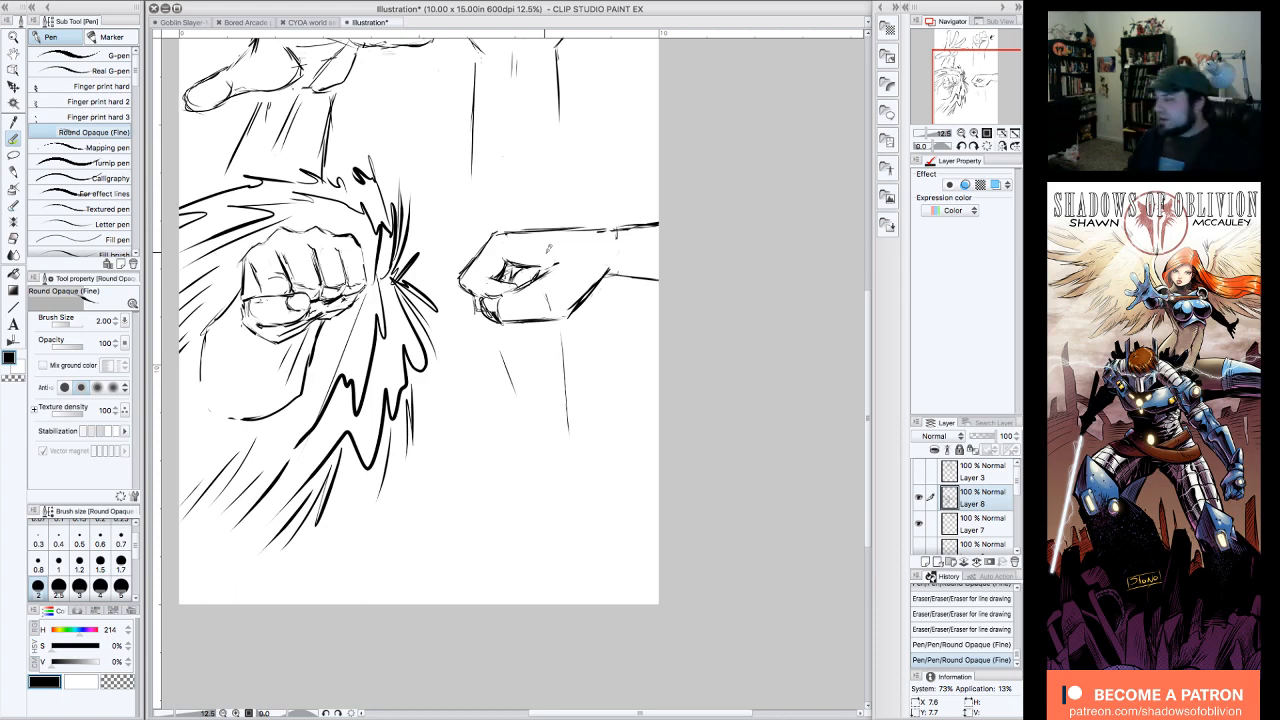
{"action": "mouse_move", "coordinate": [547, 250]}
{"action": "left_mouse_down"}
{"action": "mouse_move", "coordinate": [578, 284]}
{"action": "mouse_move", "coordinate": [569, 373]}
{"action": "mouse_move", "coordinate": [471, 306]}
{"action": "mouse_move", "coordinate": [455, 279]}
{"action": "left_mouse_up"}
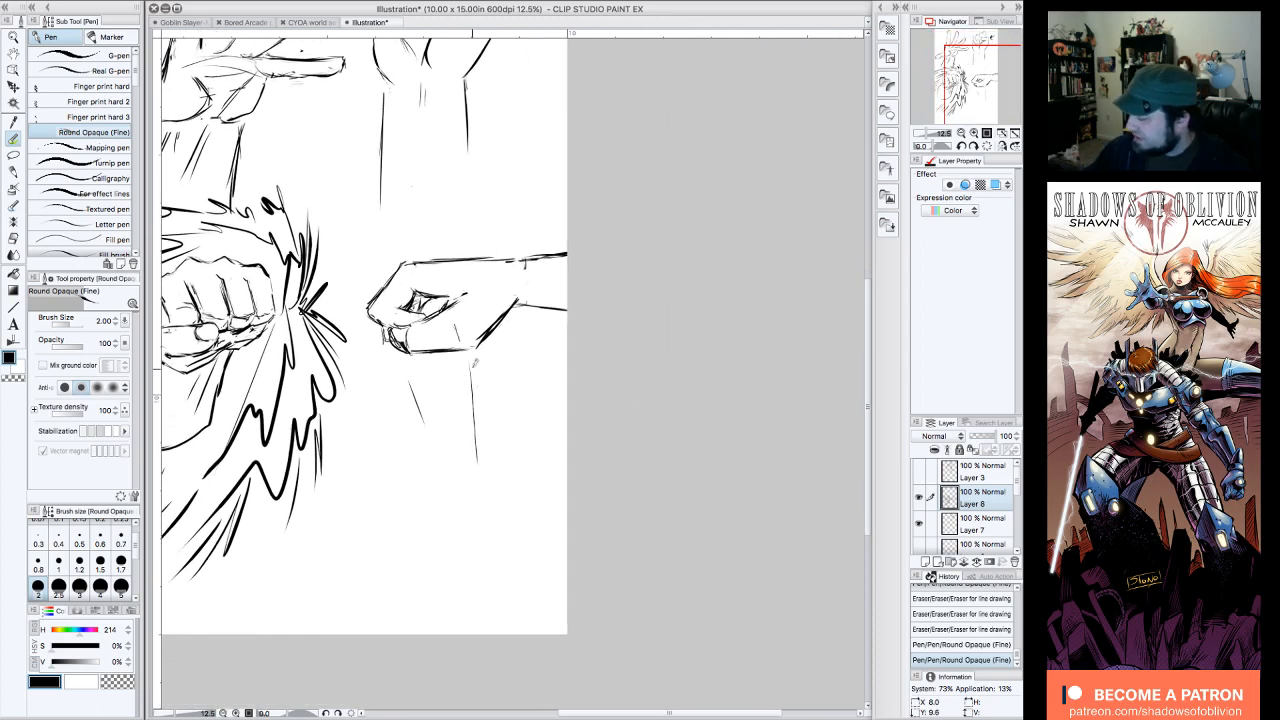
{"action": "left_click_drag", "start_coordinate": [472, 362], "coordinate": [479, 466]}
{"action": "left_click_drag", "start_coordinate": [409, 381], "coordinate": [444, 487]}
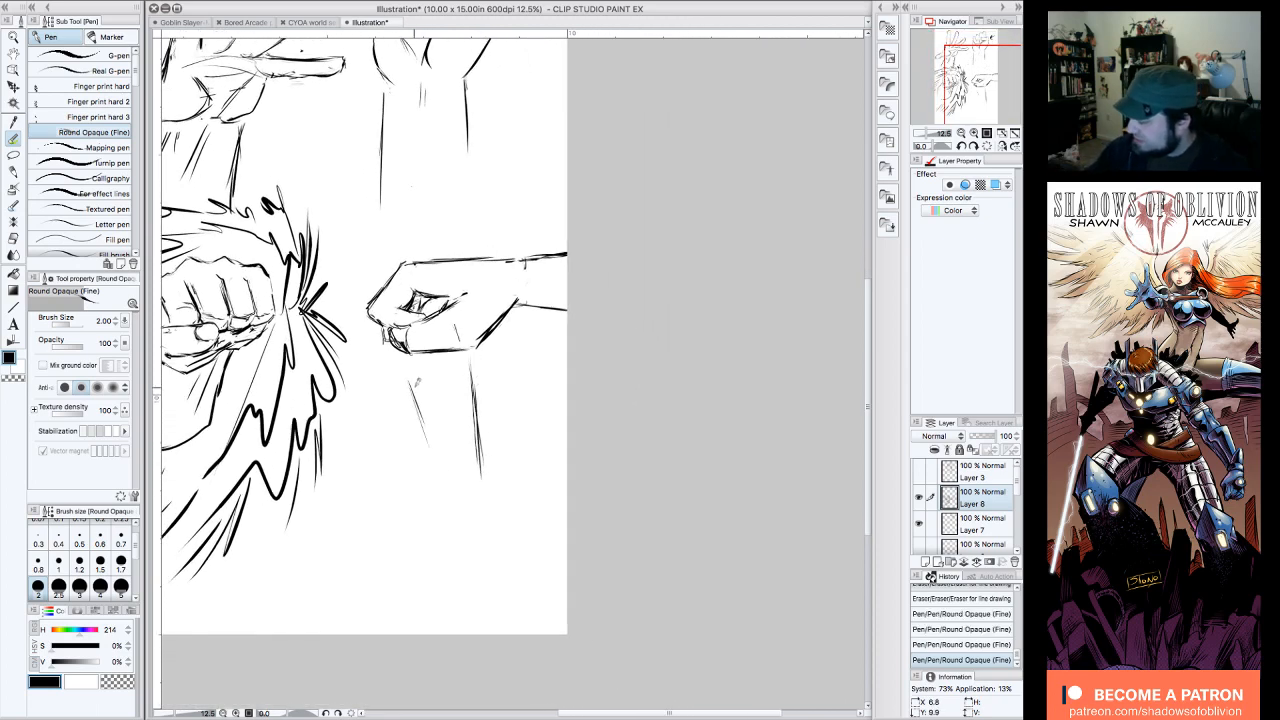
Step: Extend the hanging arm through the wrist and block in an angular fist outline at its lower end
{"action": "left_click_drag", "start_coordinate": [470, 400], "coordinate": [415, 413]}
{"action": "mouse_move", "coordinate": [400, 457]}
{"action": "left_mouse_down"}
{"action": "mouse_move", "coordinate": [392, 430]}
{"action": "mouse_move", "coordinate": [372, 480]}
{"action": "left_mouse_up"}
{"action": "mouse_move", "coordinate": [440, 447]}
{"action": "left_mouse_down"}
{"action": "mouse_move", "coordinate": [434, 523]}
{"action": "mouse_move", "coordinate": [404, 540]}
{"action": "left_mouse_up"}
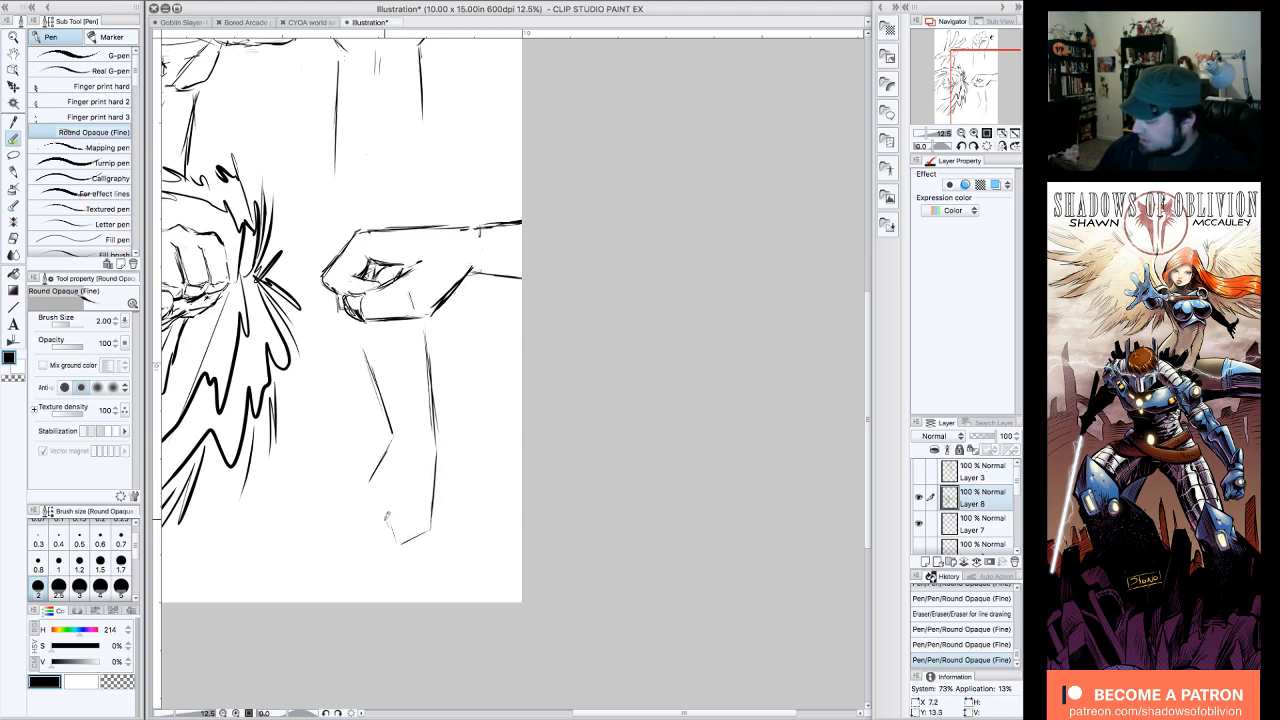
{"action": "mouse_move", "coordinate": [380, 466]}
{"action": "left_mouse_down"}
{"action": "mouse_move", "coordinate": [358, 498]}
{"action": "mouse_move", "coordinate": [384, 522]}
{"action": "left_mouse_up"}
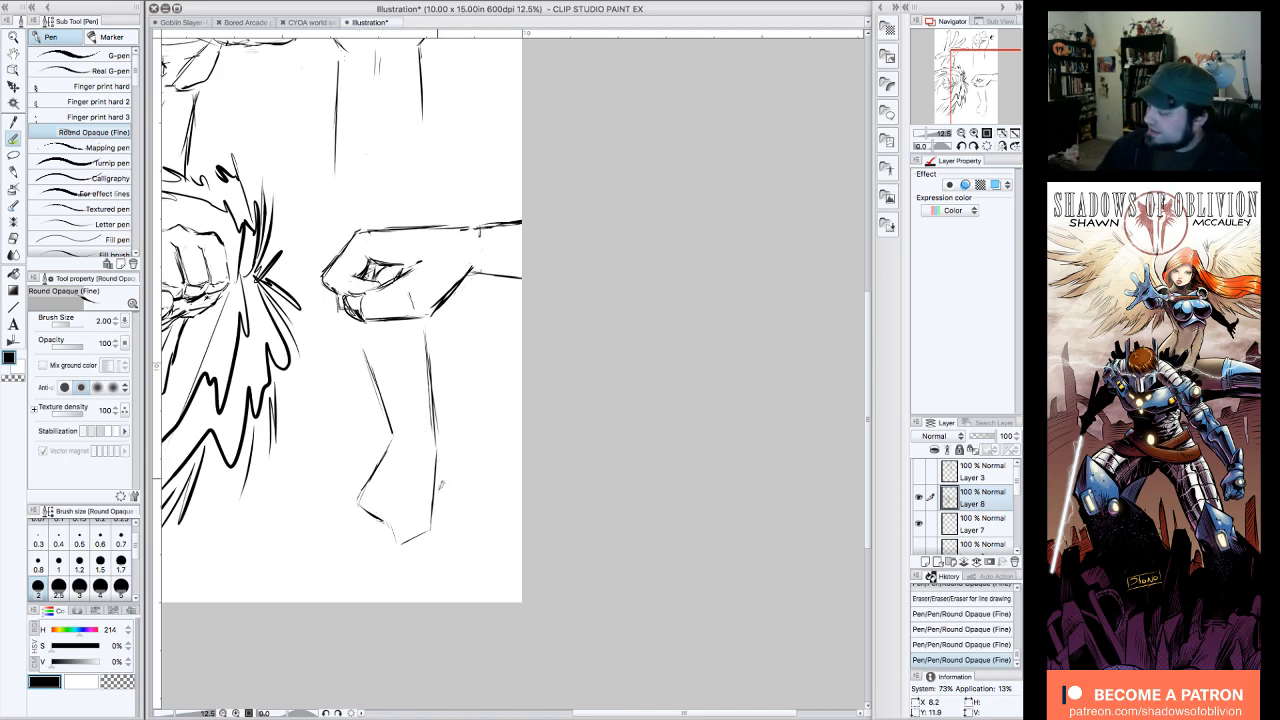
Step: Draw an arrow above the side-view fist pointing toward its knuckles, and sharpen the knuckle and palm-heel corners on the fist studies
{"action": "left_click_drag", "start_coordinate": [460, 204], "coordinate": [374, 212]}
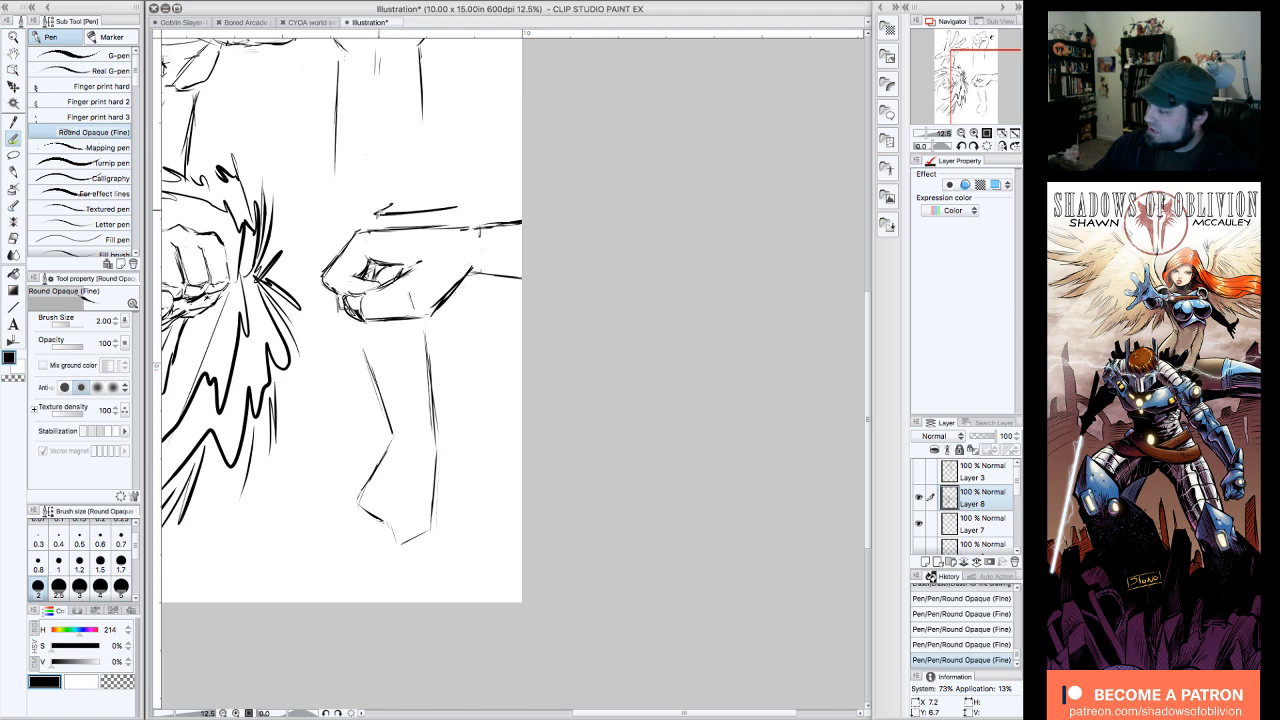
{"action": "mouse_move", "coordinate": [428, 534]}
{"action": "left_mouse_down"}
{"action": "mouse_move", "coordinate": [395, 542]}
{"action": "mouse_move", "coordinate": [391, 530]}
{"action": "left_mouse_up"}
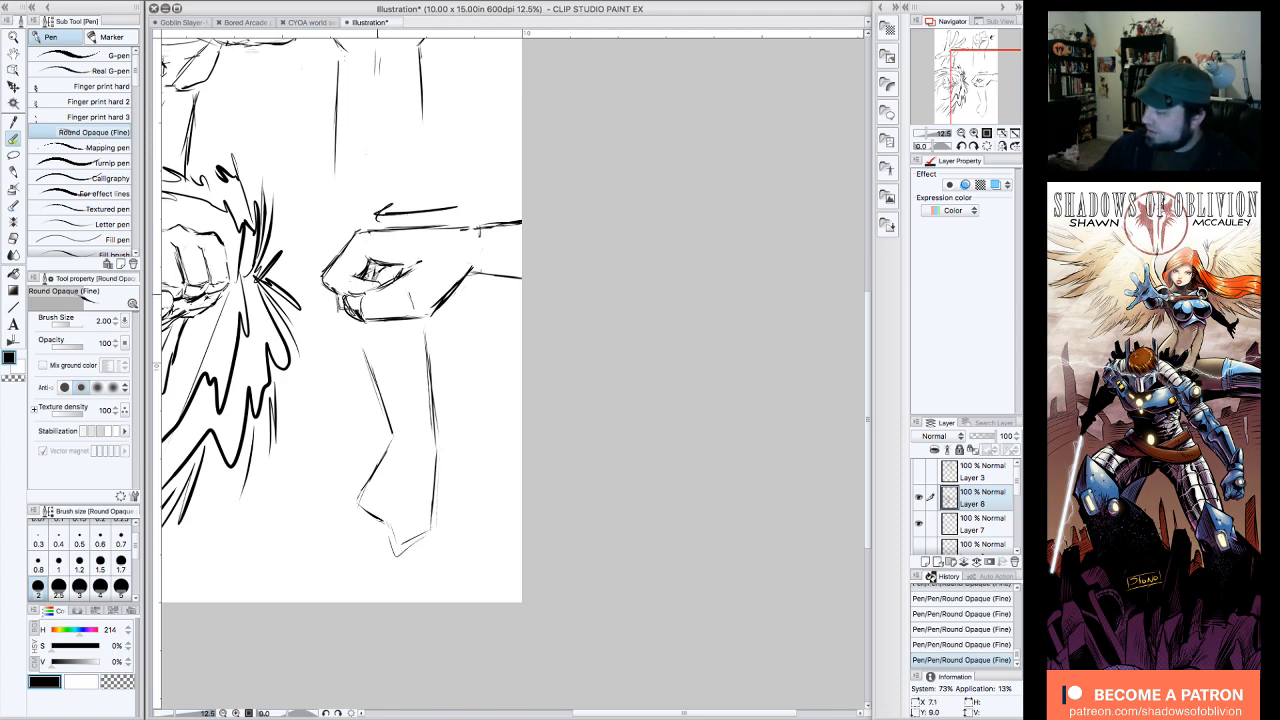
{"action": "mouse_move", "coordinate": [330, 252]}
{"action": "left_mouse_down"}
{"action": "mouse_move", "coordinate": [314, 274]}
{"action": "mouse_move", "coordinate": [322, 290]}
{"action": "left_mouse_up"}
{"action": "mouse_move", "coordinate": [364, 472]}
{"action": "left_mouse_down"}
{"action": "mouse_move", "coordinate": [384, 527]}
{"action": "mouse_move", "coordinate": [411, 514]}
{"action": "mouse_move", "coordinate": [393, 550]}
{"action": "left_mouse_up"}
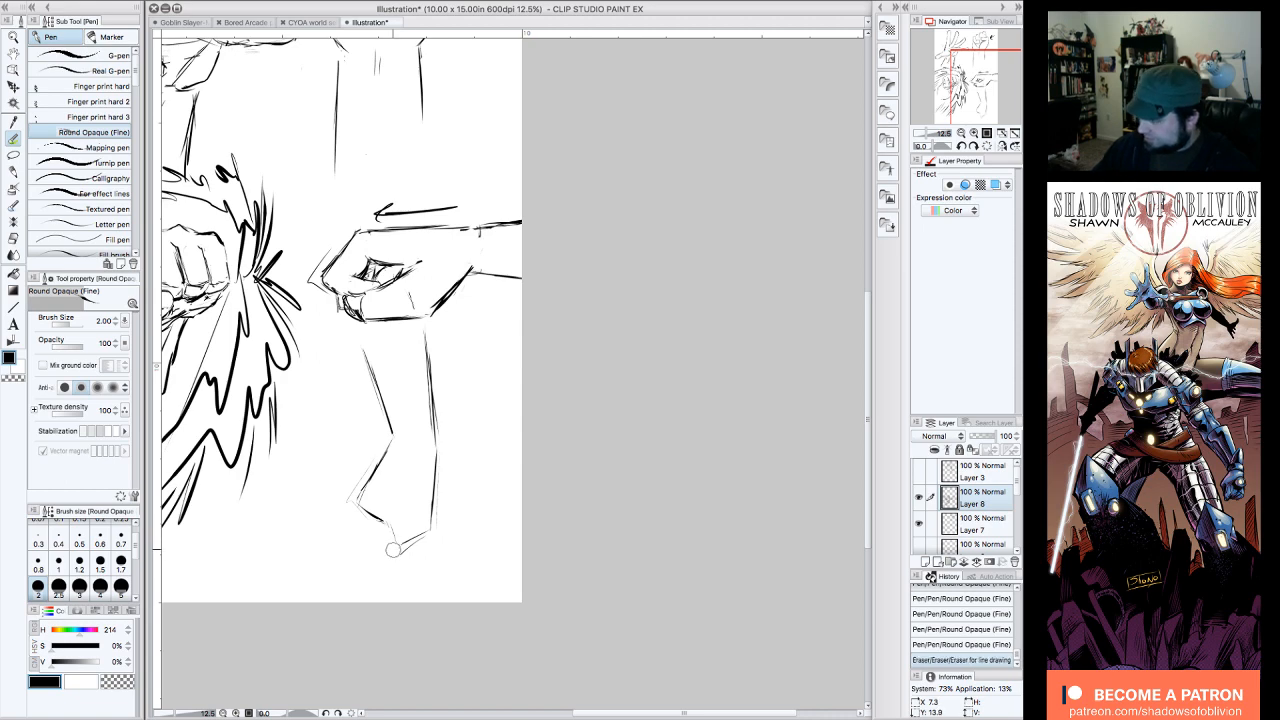
{"action": "left_click_drag", "start_coordinate": [450, 302], "coordinate": [428, 328]}
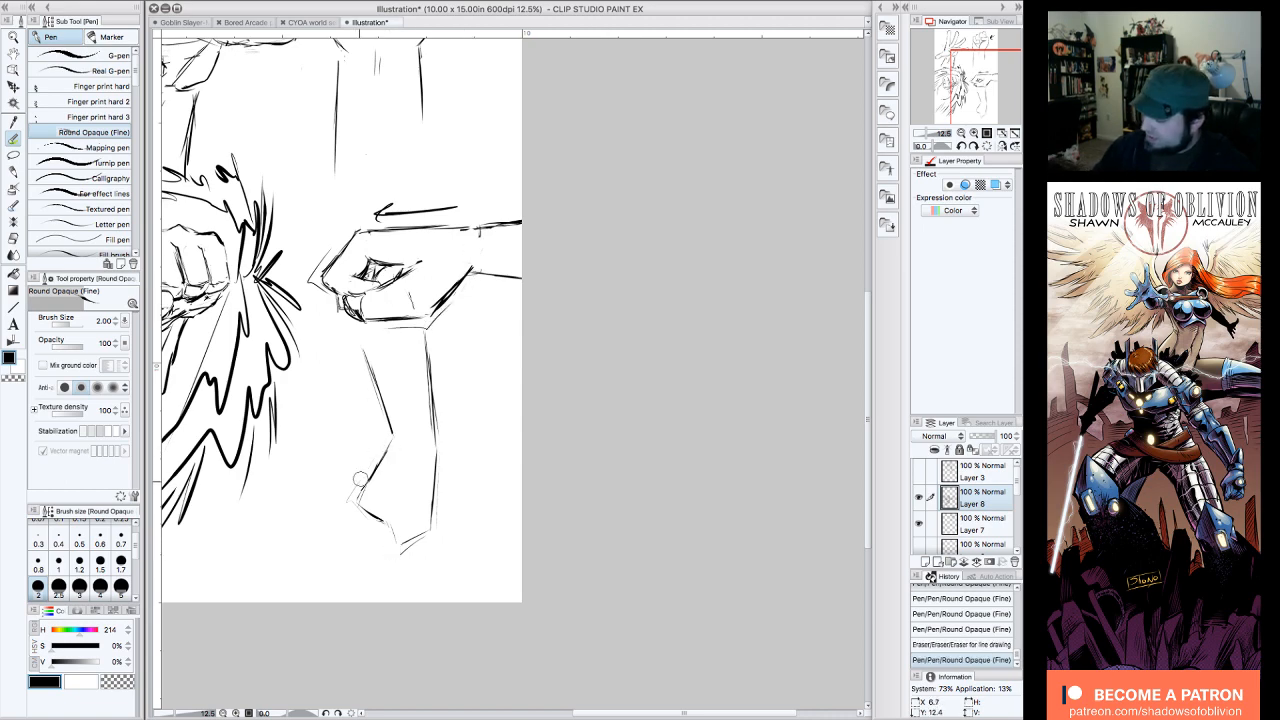
Step: Firm up the hanging arm's outline with the pen and draw the thumb and curled finger lines inside its fist
{"action": "left_click_drag", "start_coordinate": [367, 521], "coordinate": [384, 532]}
{"action": "left_click_drag", "start_coordinate": [456, 458], "coordinate": [441, 514]}
{"action": "mouse_move", "coordinate": [366, 346]}
{"action": "left_mouse_down"}
{"action": "mouse_move", "coordinate": [396, 418]}
{"action": "mouse_move", "coordinate": [441, 430]}
{"action": "mouse_move", "coordinate": [432, 540]}
{"action": "mouse_move", "coordinate": [402, 548]}
{"action": "mouse_move", "coordinate": [392, 532]}
{"action": "mouse_move", "coordinate": [402, 548]}
{"action": "mouse_move", "coordinate": [409, 521]}
{"action": "left_mouse_up"}
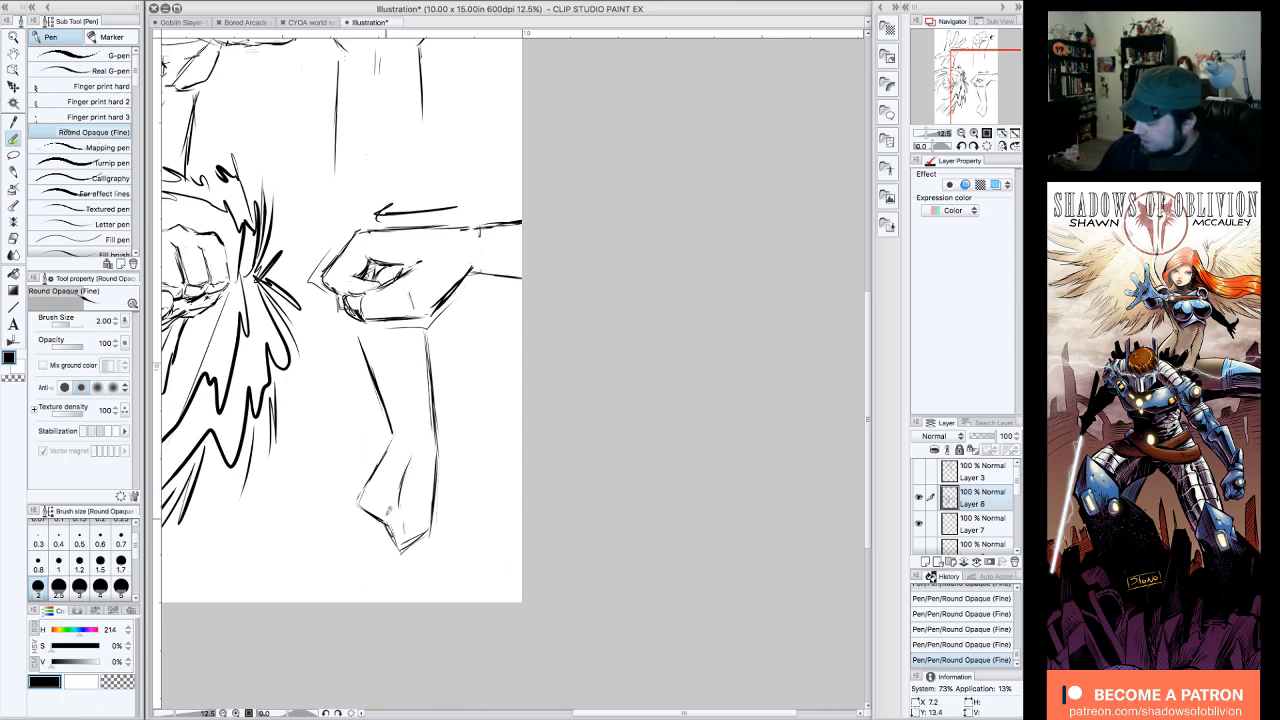
{"action": "left_click_drag", "start_coordinate": [388, 510], "coordinate": [400, 494]}
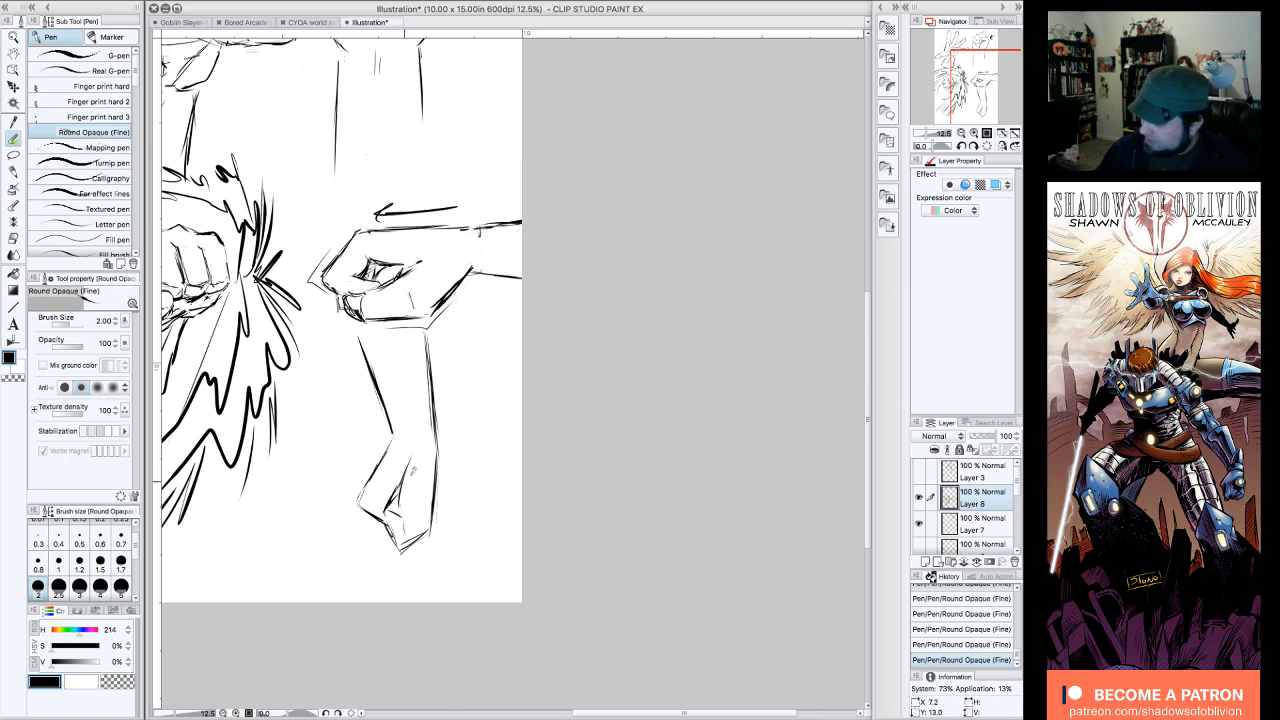
{"action": "mouse_move", "coordinate": [379, 519]}
{"action": "left_mouse_down"}
{"action": "mouse_move", "coordinate": [361, 506]}
{"action": "mouse_move", "coordinate": [390, 535]}
{"action": "left_mouse_up"}
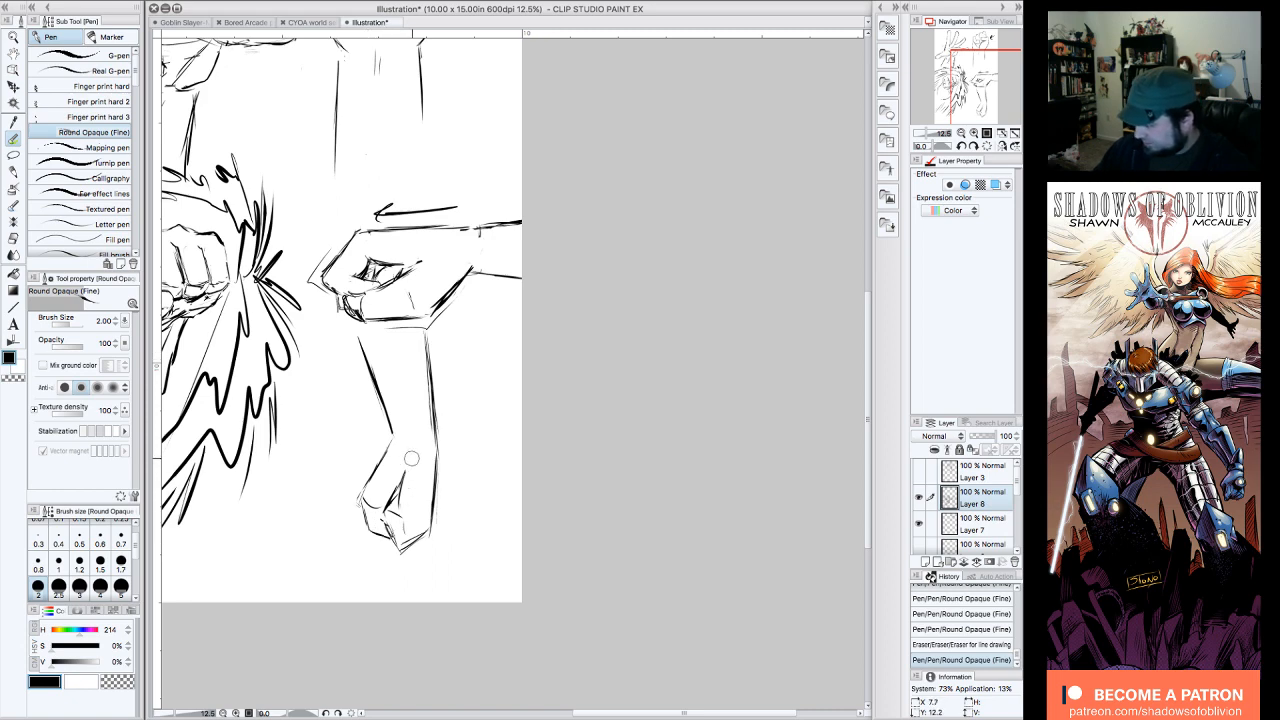
Step: Clean up and darken the gap between thumb and finger in the hanging fist, and add small finger fold lines
{"action": "mouse_move", "coordinate": [411, 457]}
{"action": "left_mouse_down"}
{"action": "mouse_move", "coordinate": [414, 540]}
{"action": "mouse_move", "coordinate": [400, 540]}
{"action": "mouse_move", "coordinate": [404, 512]}
{"action": "mouse_move", "coordinate": [408, 524]}
{"action": "left_mouse_up"}
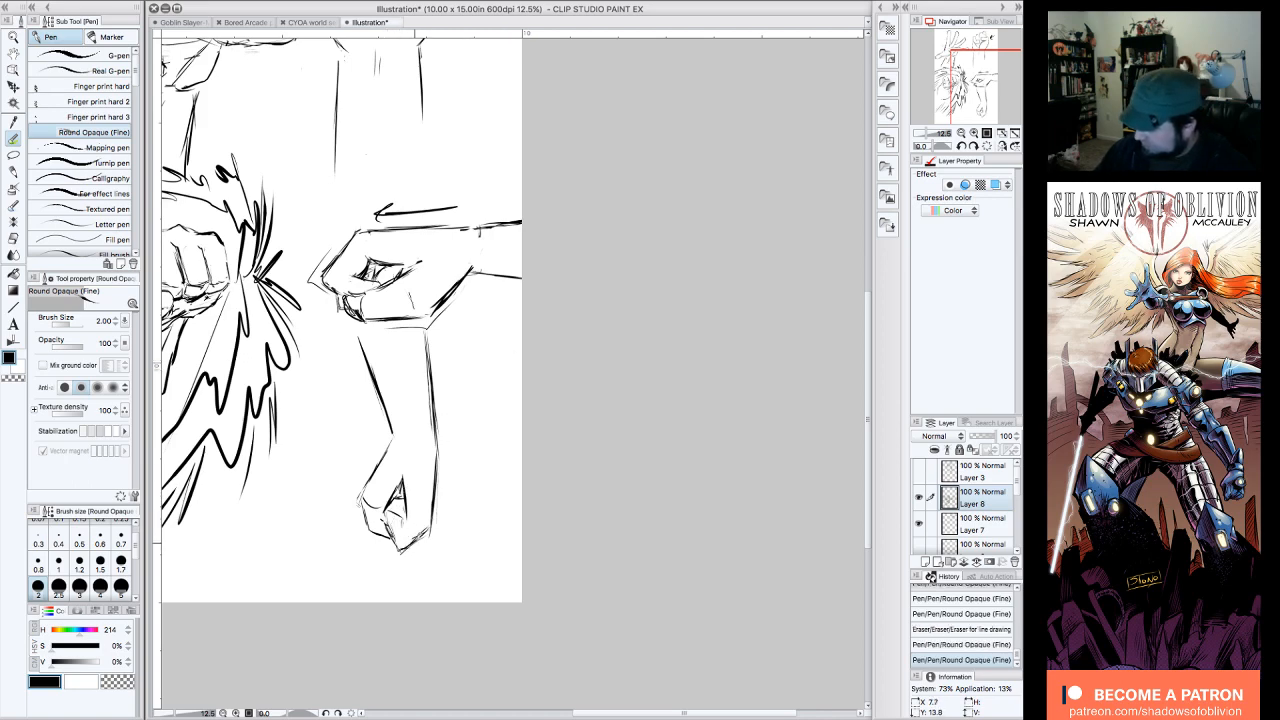
{"action": "left_click_drag", "start_coordinate": [387, 512], "coordinate": [398, 495]}
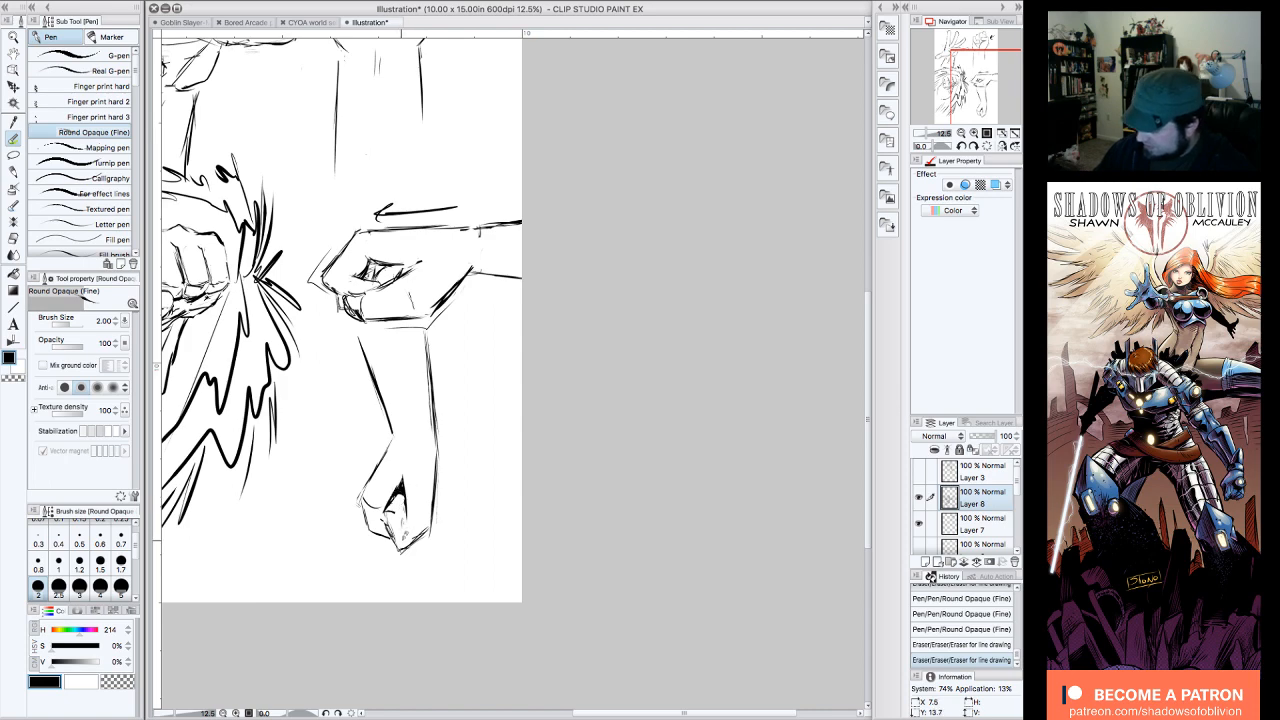
{"action": "mouse_move", "coordinate": [403, 540]}
{"action": "left_mouse_down"}
{"action": "mouse_move", "coordinate": [431, 462]}
{"action": "mouse_move", "coordinate": [409, 517]}
{"action": "left_mouse_up"}
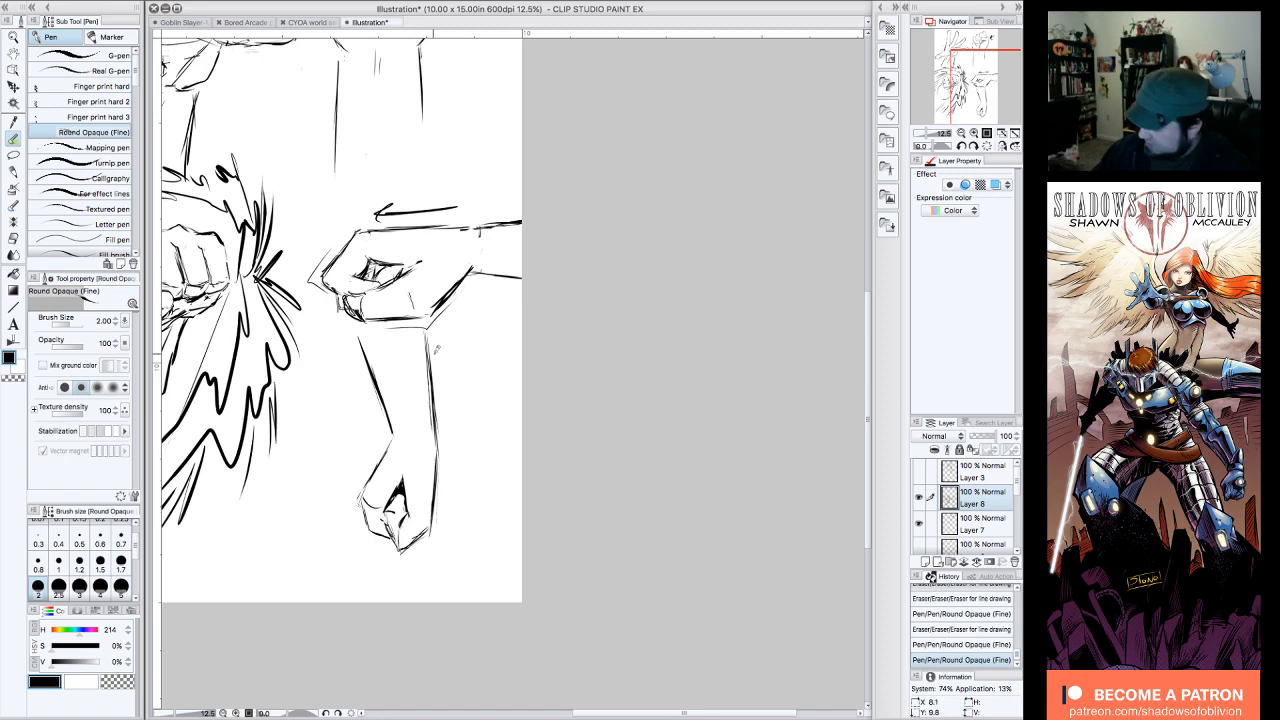
{"action": "left_click_drag", "start_coordinate": [366, 498], "coordinate": [372, 510]}
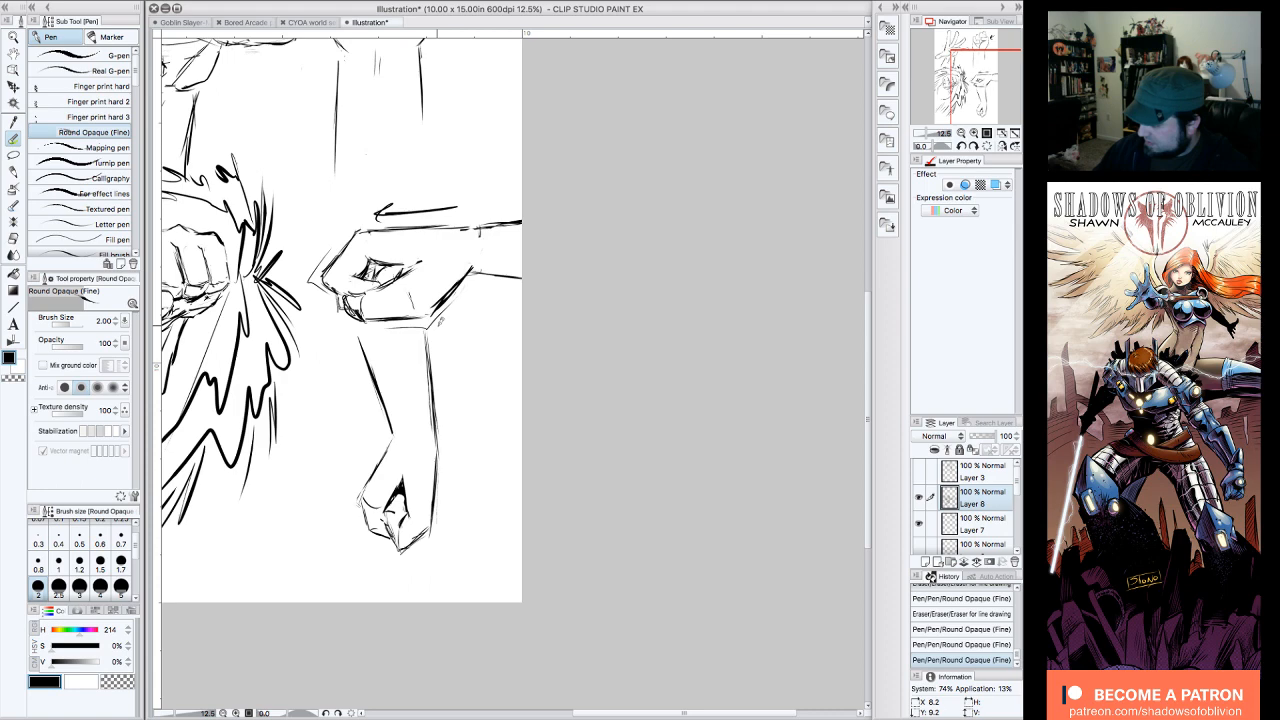
{"action": "left_click_drag", "start_coordinate": [378, 505], "coordinate": [375, 490]}
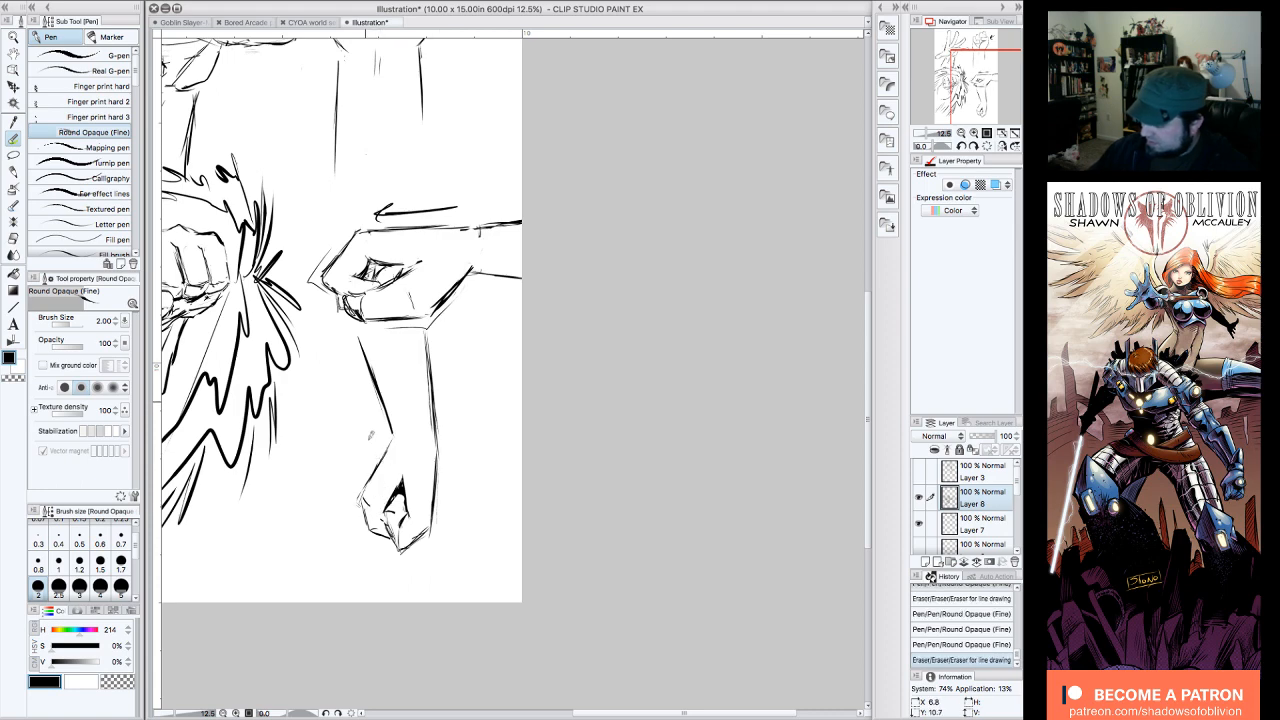
Step: Erase and redraw the hanging fist's outer edge from wrist to knuckles, and refine the lines around its finger gap
{"action": "left_click_drag", "start_coordinate": [415, 316], "coordinate": [421, 310]}
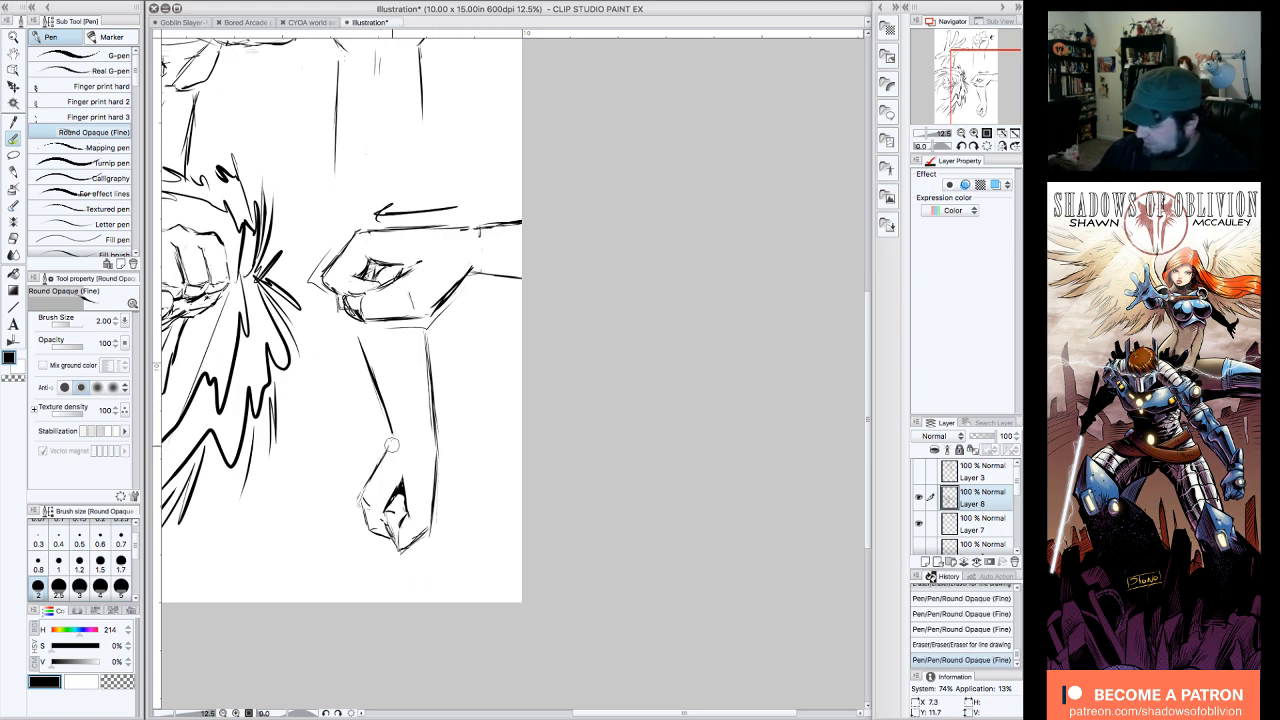
{"action": "left_click_drag", "start_coordinate": [392, 438], "coordinate": [362, 489]}
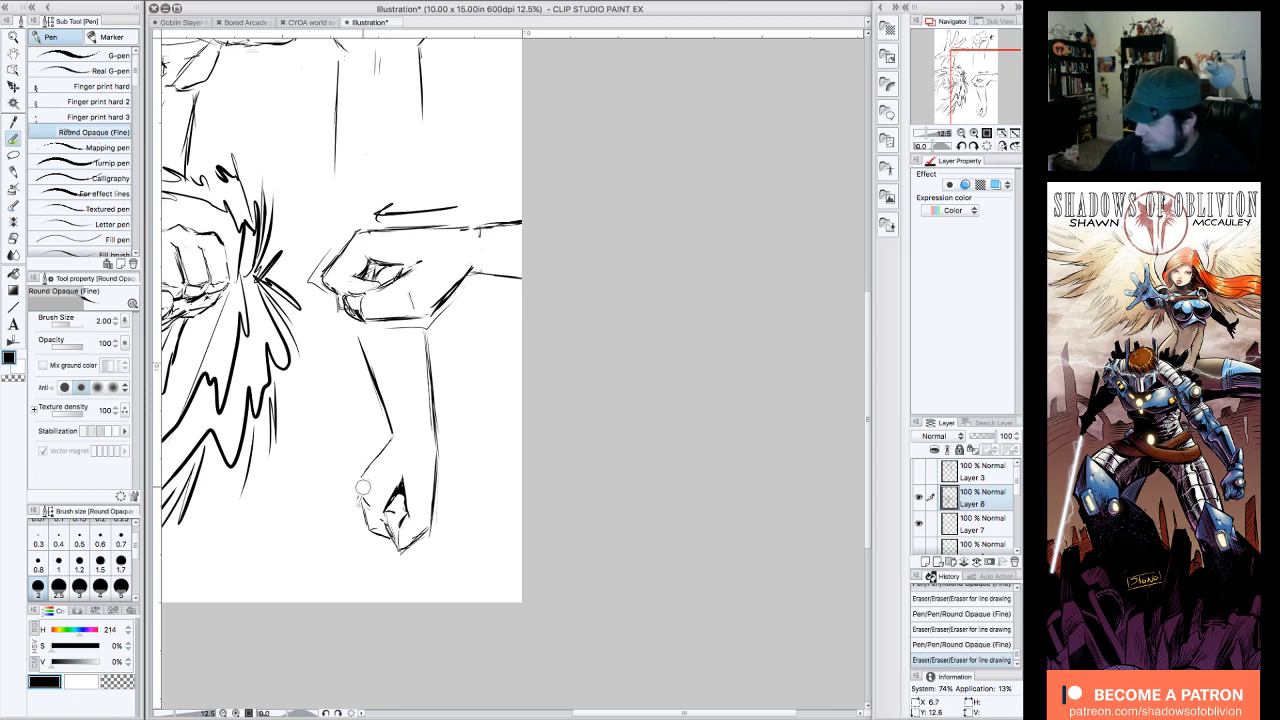
{"action": "mouse_move", "coordinate": [395, 428]}
{"action": "left_mouse_down"}
{"action": "mouse_move", "coordinate": [363, 474]}
{"action": "mouse_move", "coordinate": [401, 500]}
{"action": "left_mouse_up"}
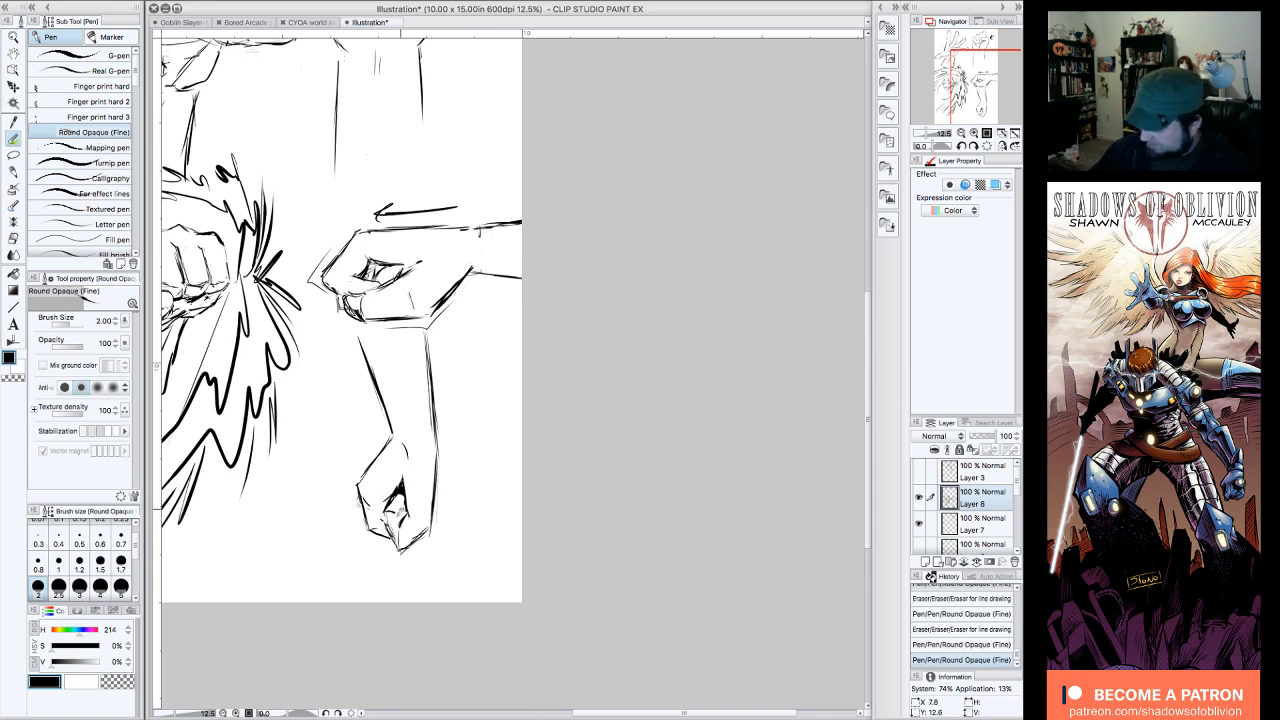
{"action": "mouse_move", "coordinate": [398, 551]}
{"action": "left_mouse_down"}
{"action": "mouse_move", "coordinate": [388, 526]}
{"action": "mouse_move", "coordinate": [362, 514]}
{"action": "mouse_move", "coordinate": [374, 522]}
{"action": "mouse_move", "coordinate": [365, 503]}
{"action": "mouse_move", "coordinate": [370, 528]}
{"action": "mouse_move", "coordinate": [375, 488]}
{"action": "mouse_move", "coordinate": [394, 490]}
{"action": "mouse_move", "coordinate": [383, 498]}
{"action": "mouse_move", "coordinate": [392, 526]}
{"action": "left_mouse_up"}
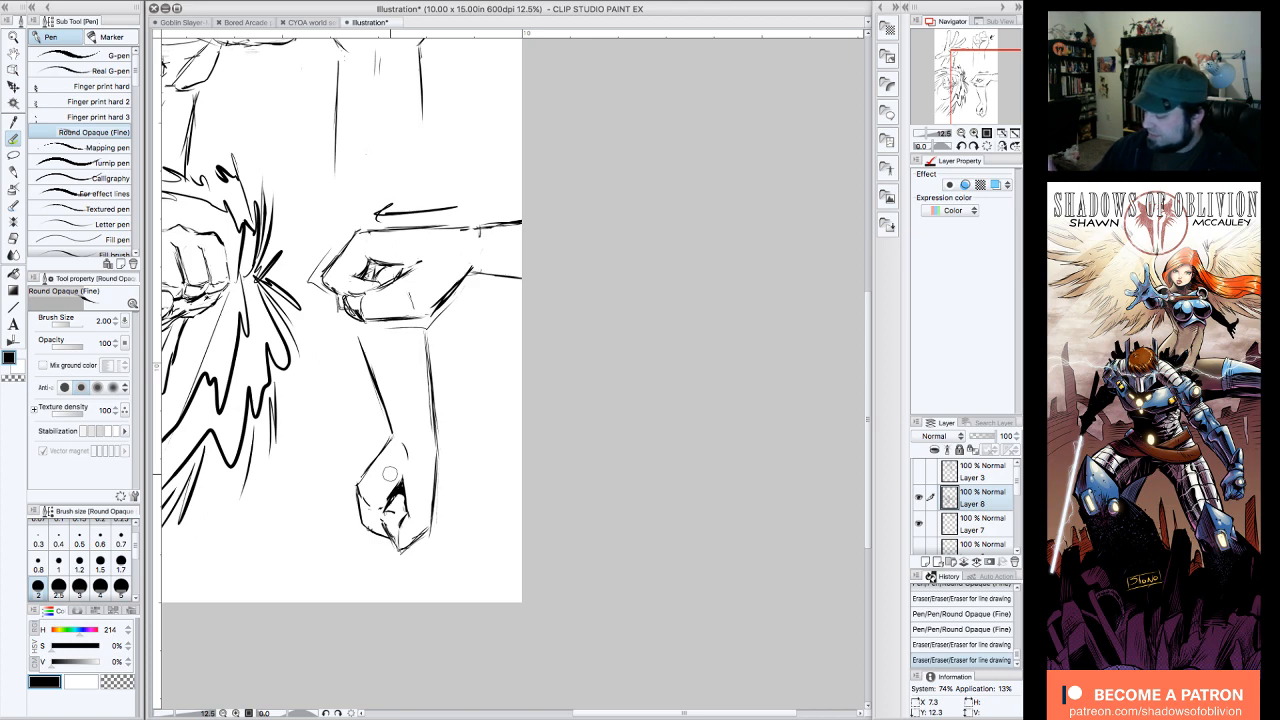
{"action": "left_click_drag", "start_coordinate": [396, 481], "coordinate": [420, 520]}
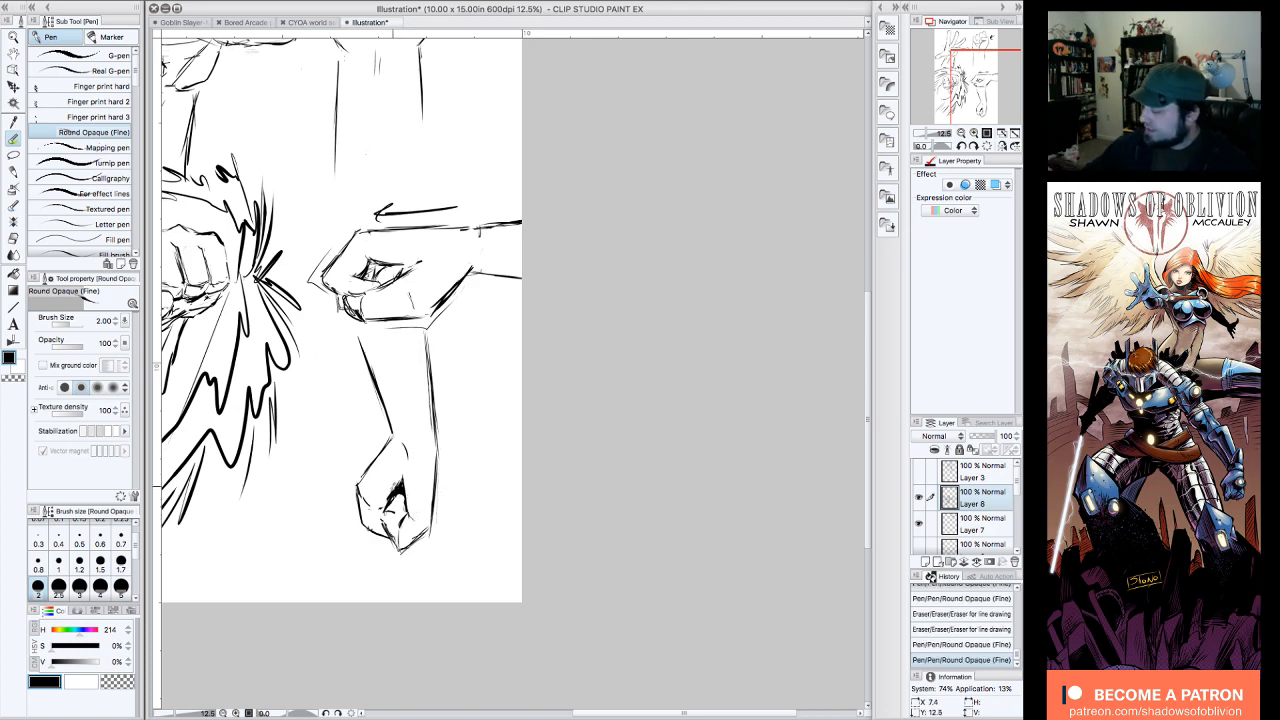
Step: Zoom out to the whole page and touch up the finger gap and knuckle lines of the hanging fist
{"action": "double_click", "coordinate": [961, 134]}
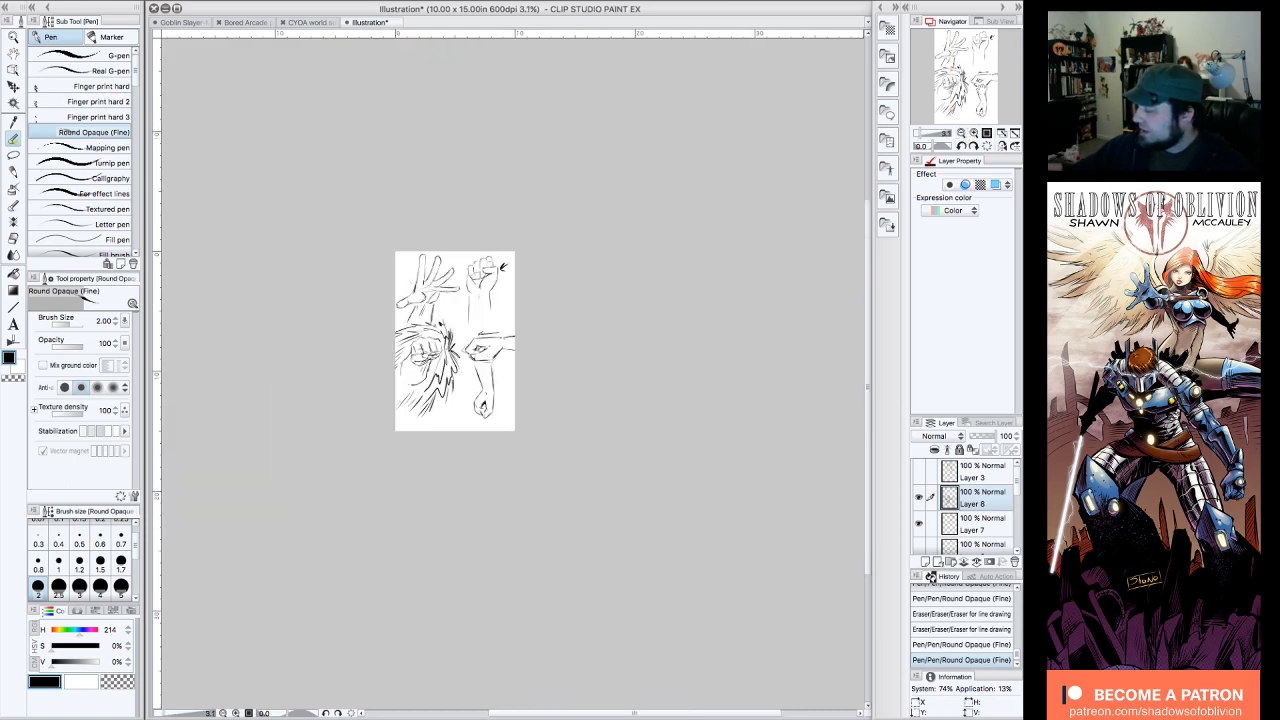
{"action": "left_click_drag", "start_coordinate": [984, 82], "coordinate": [984, 75]}
{"action": "left_click", "coordinate": [972, 136]}
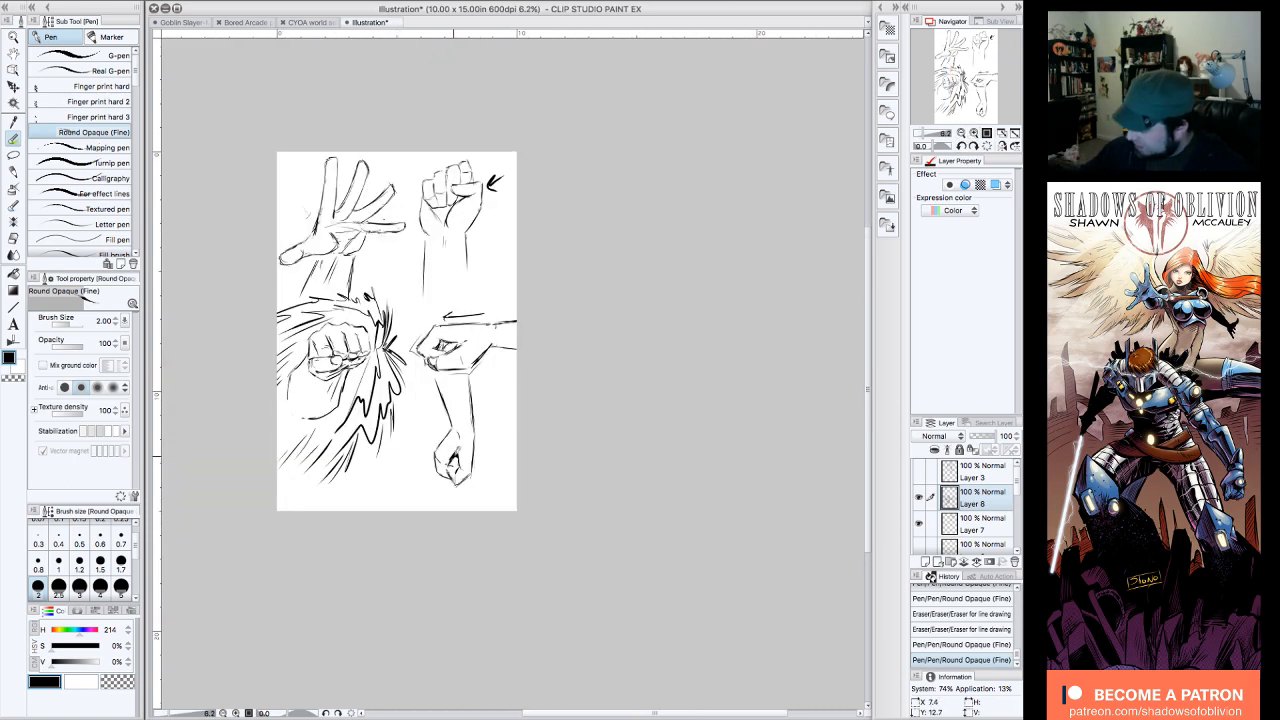
{"action": "left_click", "coordinate": [457, 450]}
{"action": "mouse_move", "coordinate": [459, 452]}
{"action": "left_mouse_down"}
{"action": "mouse_move", "coordinate": [467, 442]}
{"action": "mouse_move", "coordinate": [440, 464]}
{"action": "mouse_move", "coordinate": [452, 437]}
{"action": "mouse_move", "coordinate": [438, 443]}
{"action": "mouse_move", "coordinate": [447, 477]}
{"action": "left_mouse_up"}
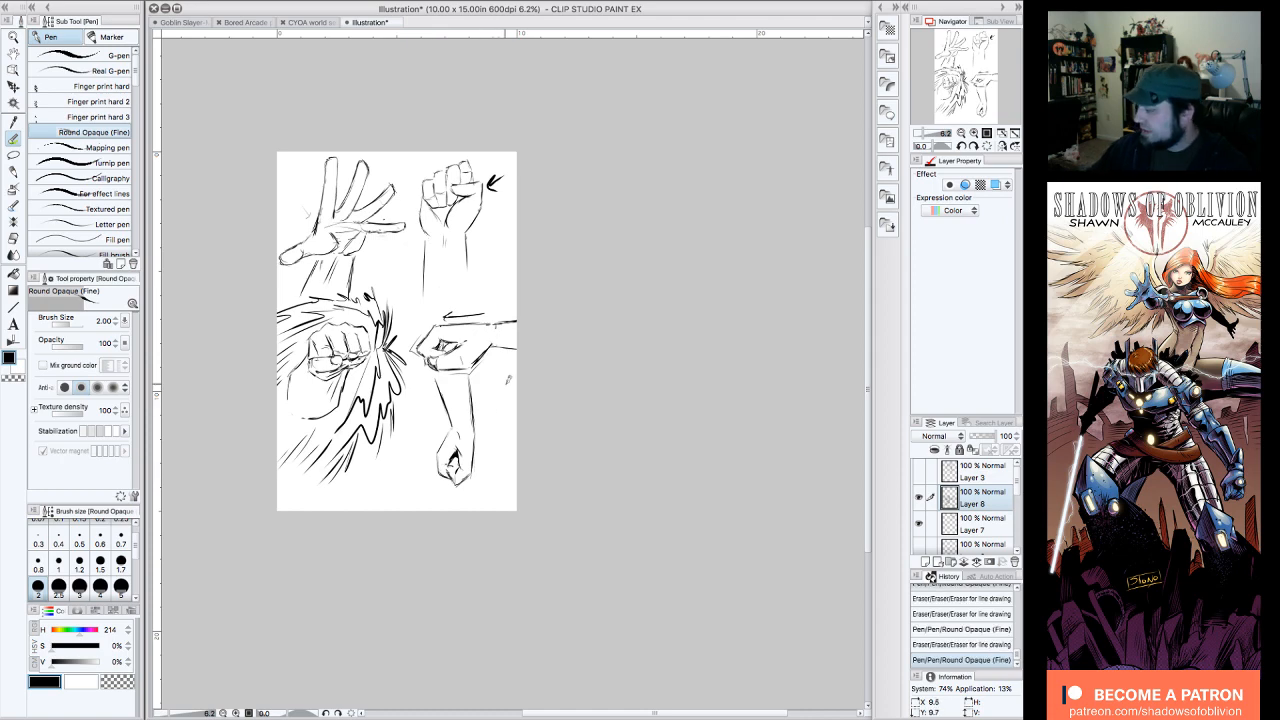
{"action": "left_click_drag", "start_coordinate": [440, 400], "coordinate": [445, 420]}
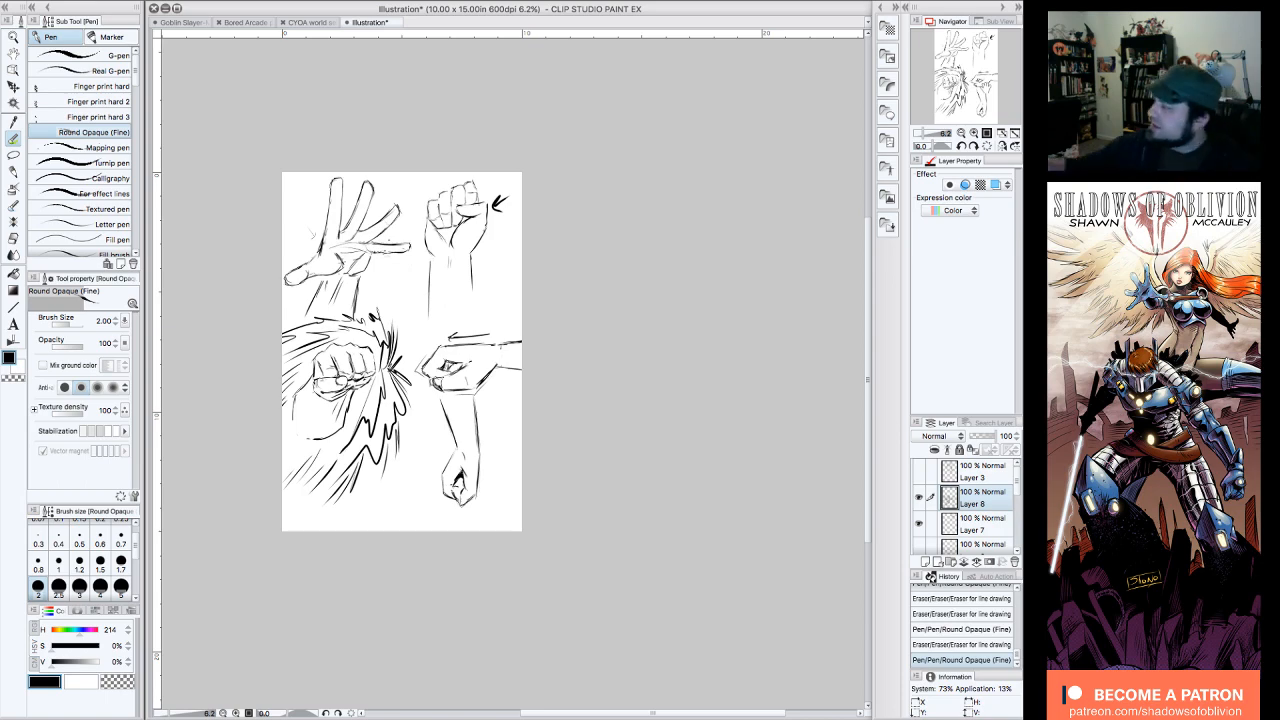
Step: Zoom in to 12.5% and reshape the dark finger gap of the hanging fist with a rounder upper end
{"action": "left_click", "coordinate": [973, 134]}
{"action": "left_click_drag", "start_coordinate": [984, 72], "coordinate": [997, 77]}
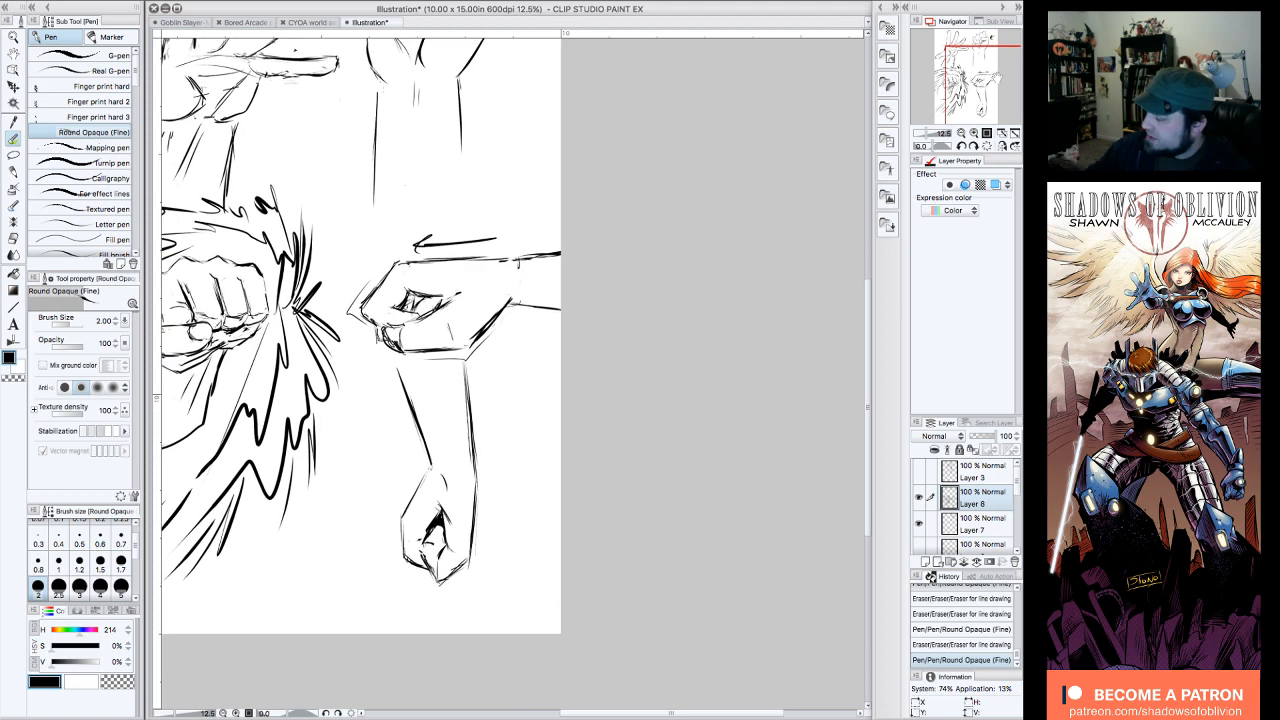
{"action": "left_click_drag", "start_coordinate": [443, 500], "coordinate": [441, 517]}
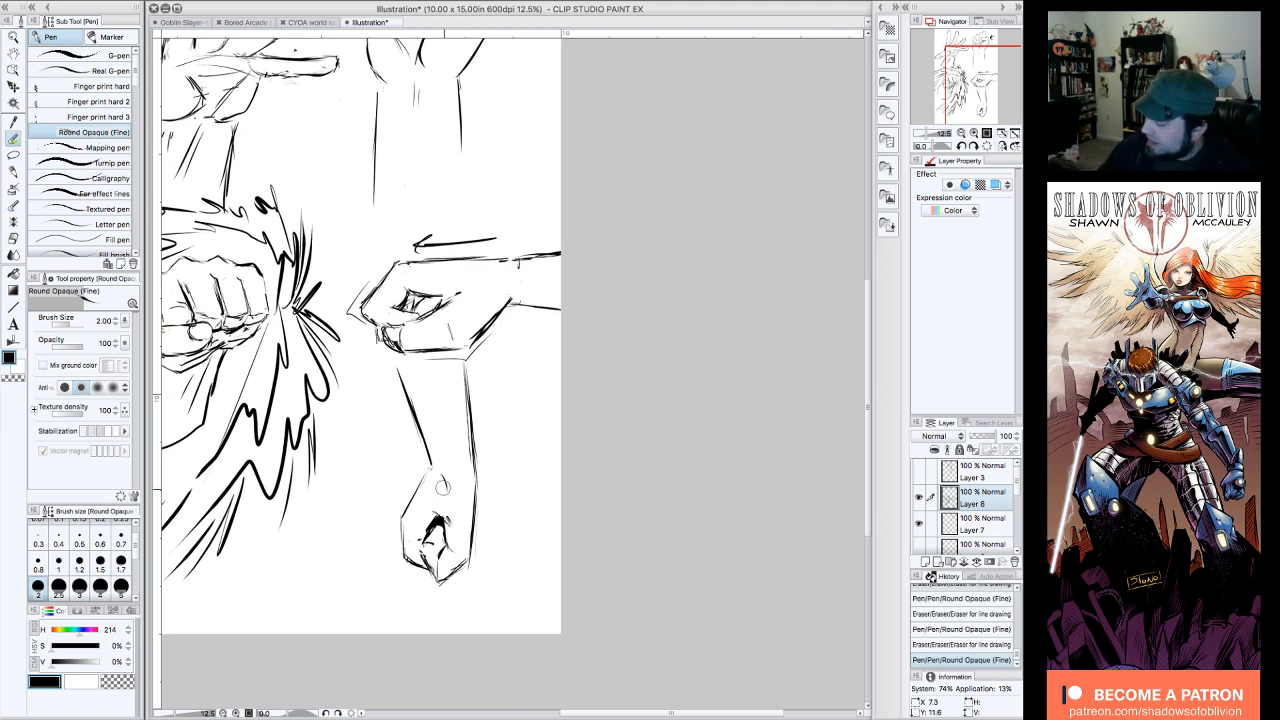
{"action": "left_click_drag", "start_coordinate": [448, 513], "coordinate": [445, 508]}
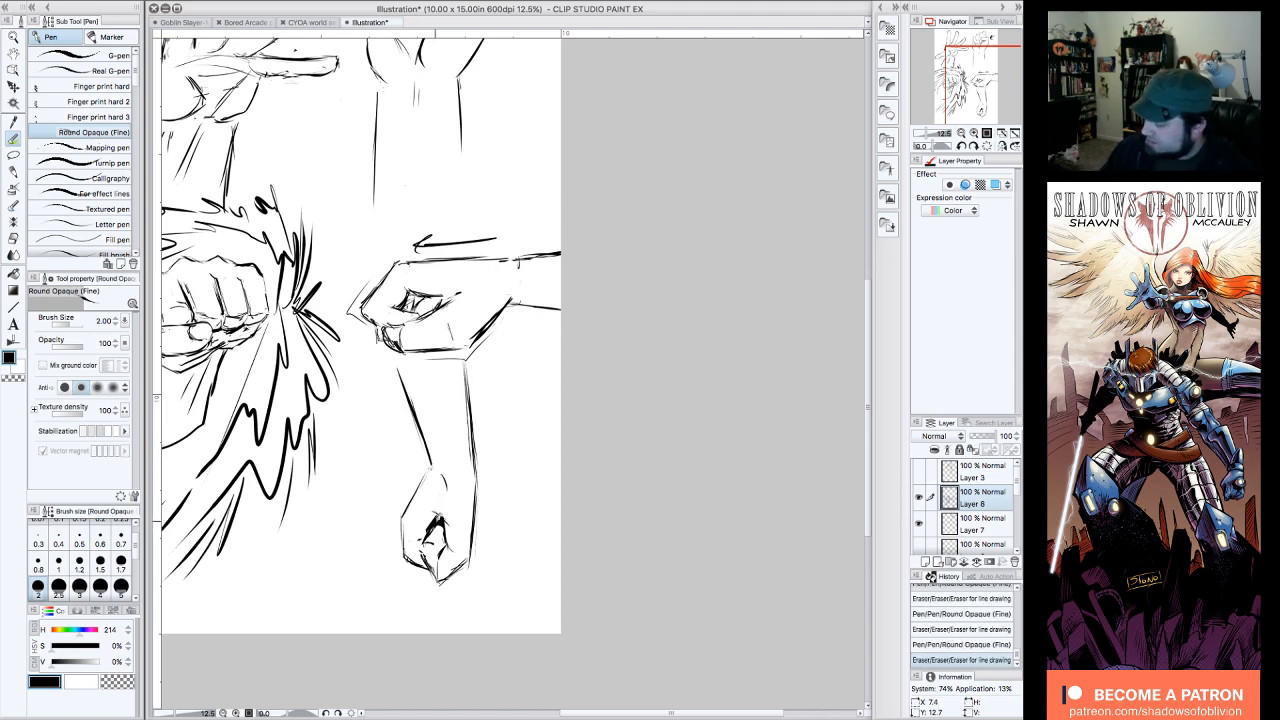
{"action": "left_click_drag", "start_coordinate": [427, 527], "coordinate": [453, 514]}
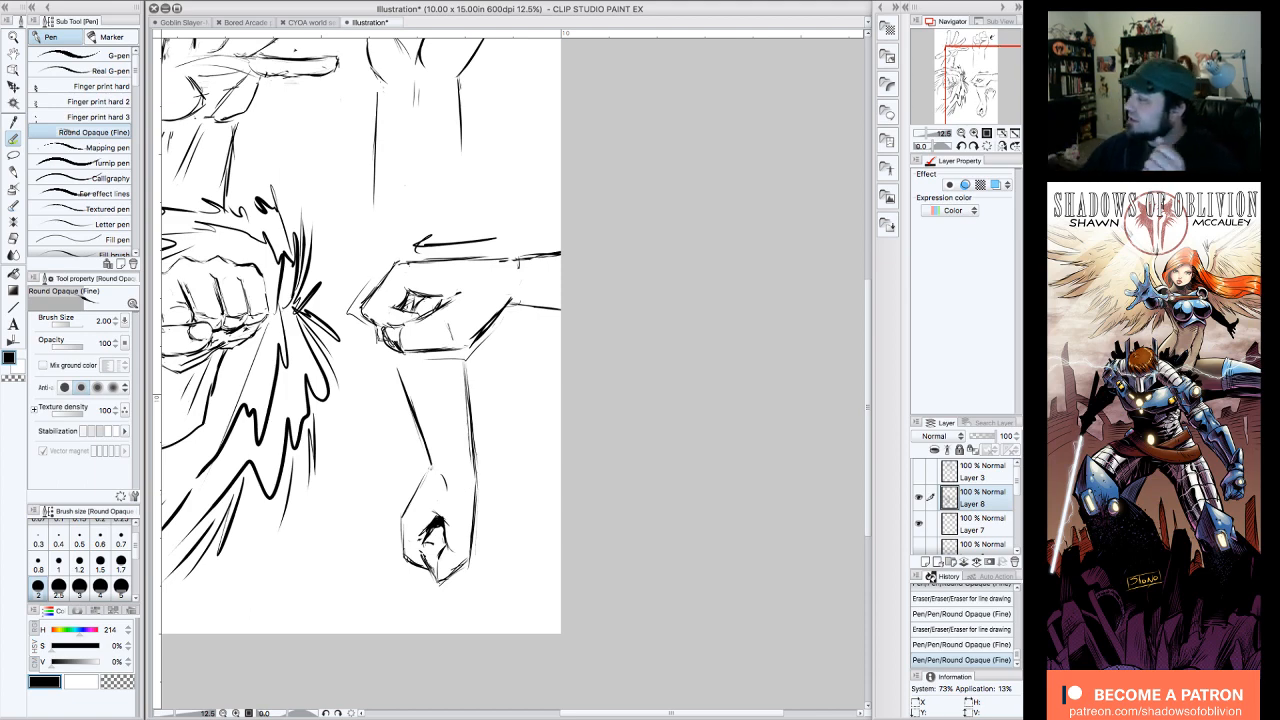
Step: Erase a small mark beside the open hand's fingertip and check all the hand studies at whole-page view
{"action": "left_click_drag", "start_coordinate": [990, 92], "coordinate": [972, 70]}
{"action": "left_click_drag", "start_coordinate": [461, 145], "coordinate": [462, 152]}
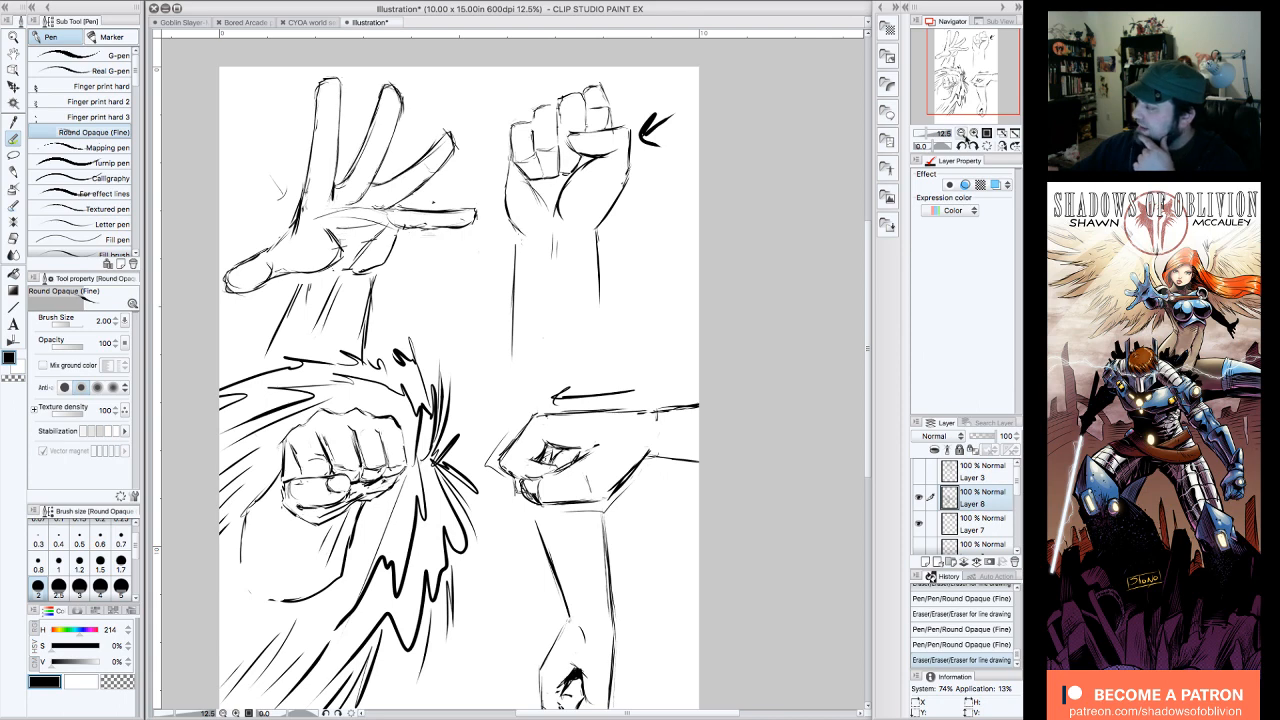
{"action": "left_click", "coordinate": [973, 134]}
{"action": "left_click", "coordinate": [973, 134]}
{"action": "left_click_drag", "start_coordinate": [973, 70], "coordinate": [971, 78]}
{"action": "left_click", "coordinate": [973, 134]}
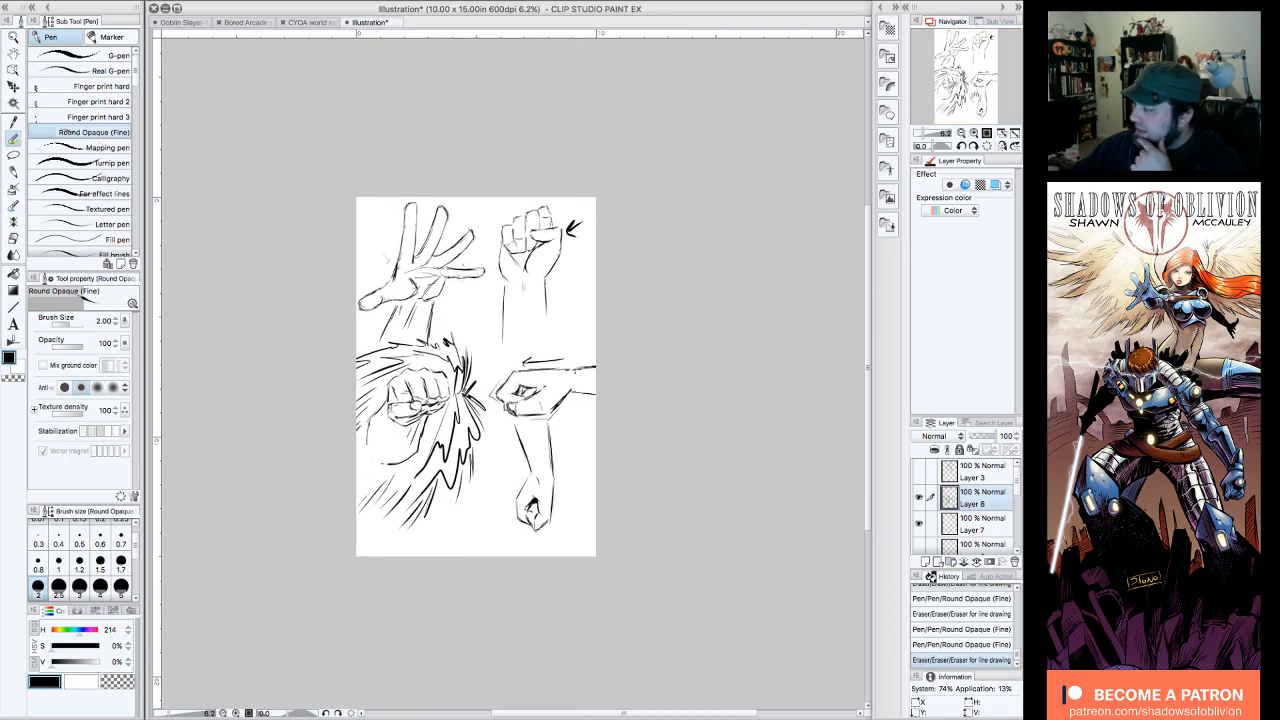
{"action": "left_click", "coordinate": [974, 134]}
{"action": "left_click_drag", "start_coordinate": [979, 76], "coordinate": [975, 77]}
{"action": "mouse_move", "coordinate": [470, 370]}
{"action": "left_mouse_down"}
{"action": "mouse_move", "coordinate": [482, 368]}
{"action": "mouse_move", "coordinate": [475, 396]}
{"action": "left_mouse_up"}
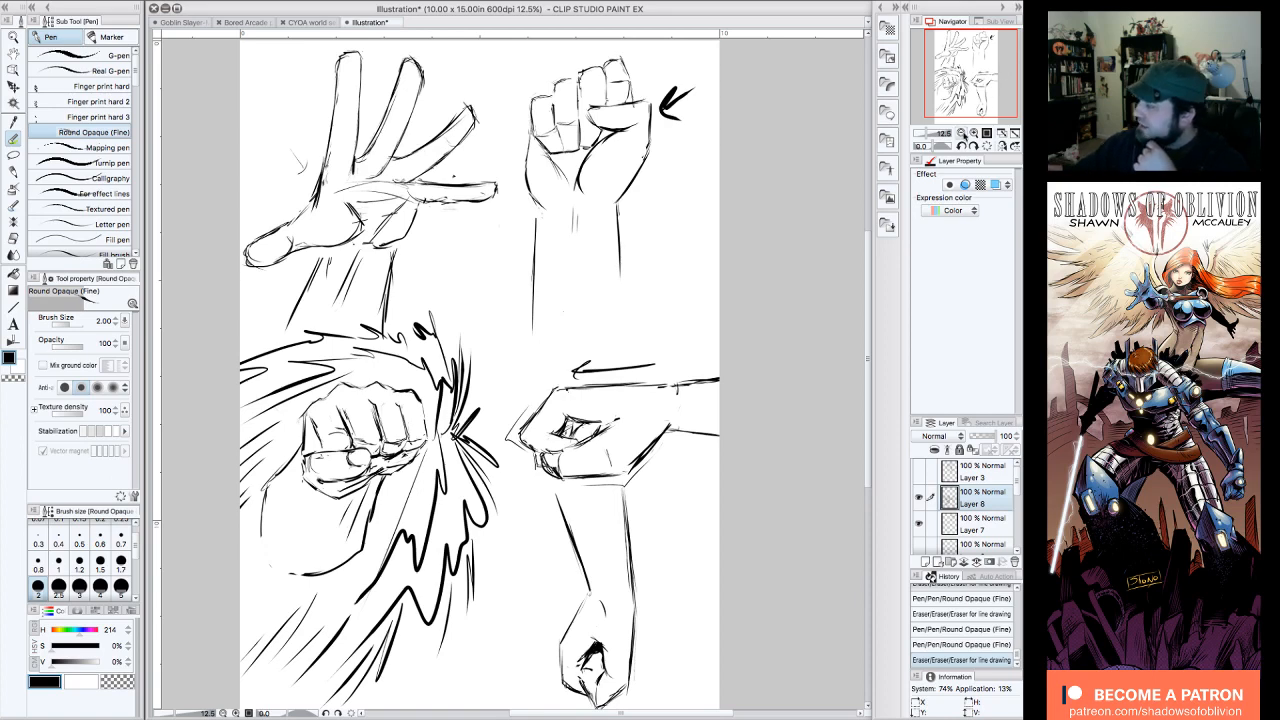
{"action": "left_click", "coordinate": [961, 134]}
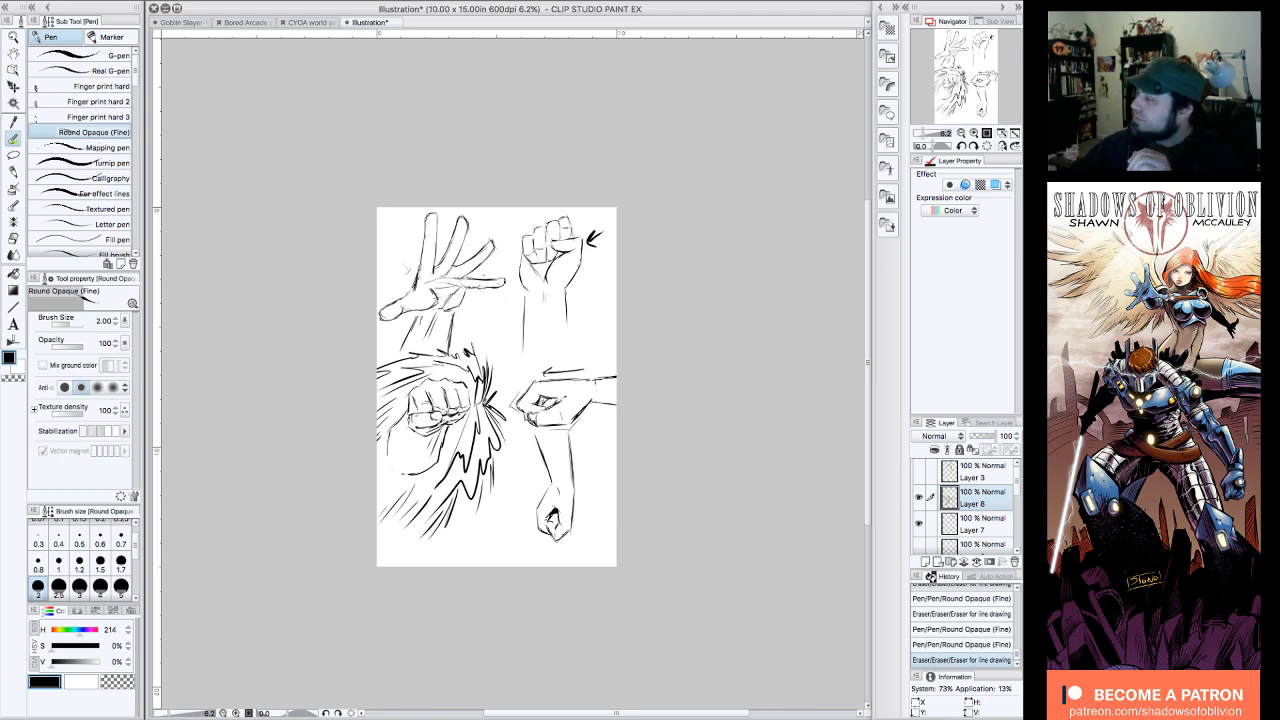
{"action": "left_click_drag", "start_coordinate": [497, 387], "coordinate": [515, 372]}
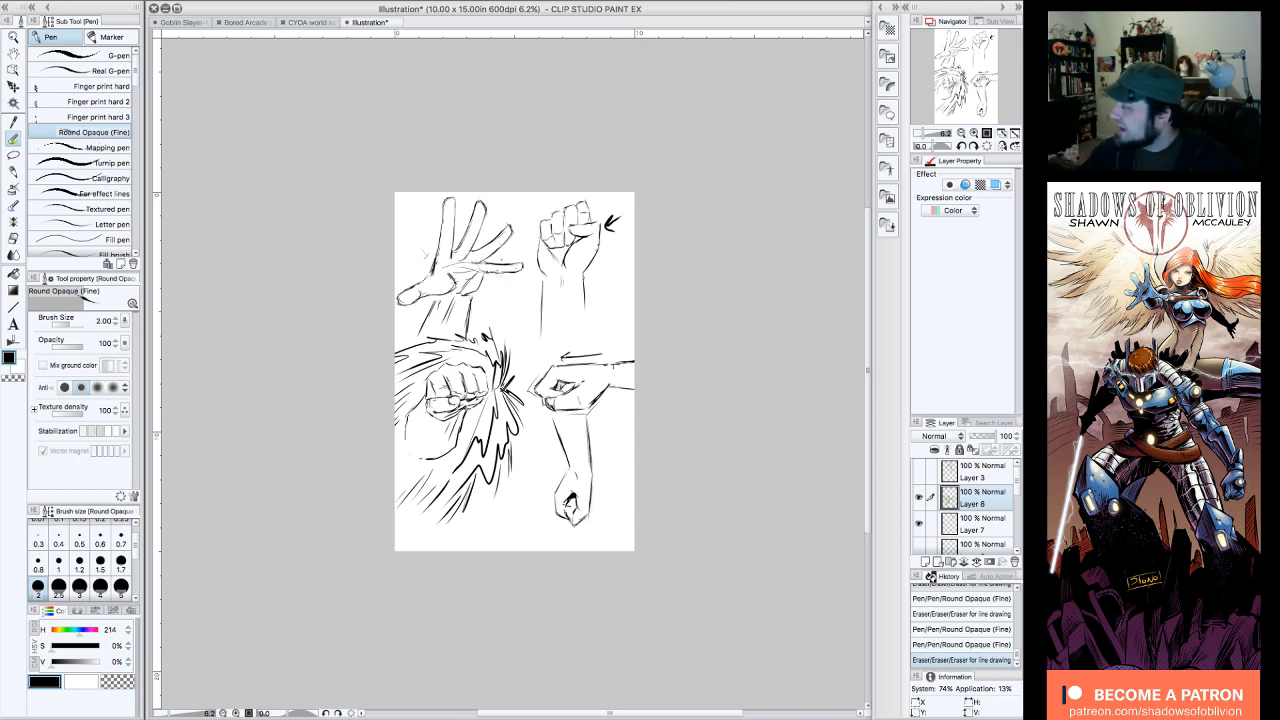
Step: Reinforce the open hand's finger outlines with darker pen lines and strengthen the edges of its forearm
{"action": "left_click_drag", "start_coordinate": [970, 82], "coordinate": [979, 69]}
{"action": "left_click", "coordinate": [975, 134]}
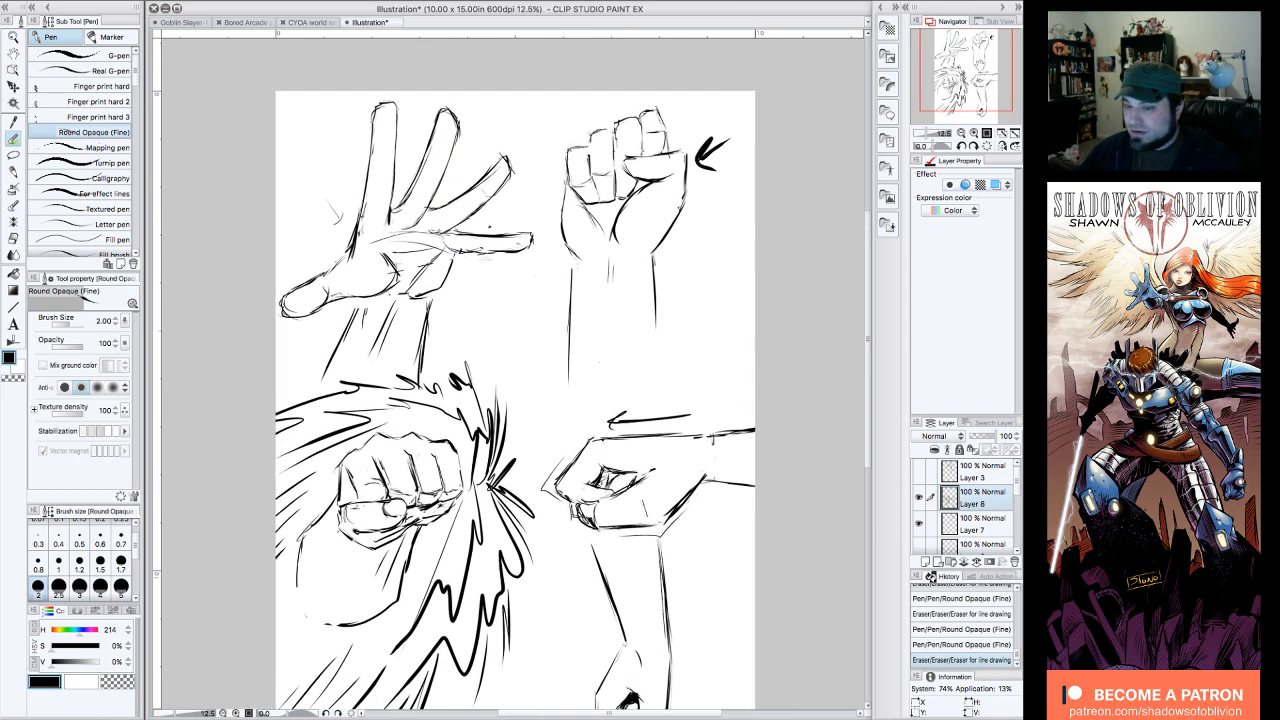
{"action": "mouse_move", "coordinate": [447, 109]}
{"action": "left_mouse_down"}
{"action": "mouse_move", "coordinate": [457, 117]}
{"action": "mouse_move", "coordinate": [394, 98]}
{"action": "mouse_move", "coordinate": [354, 252]}
{"action": "left_mouse_up"}
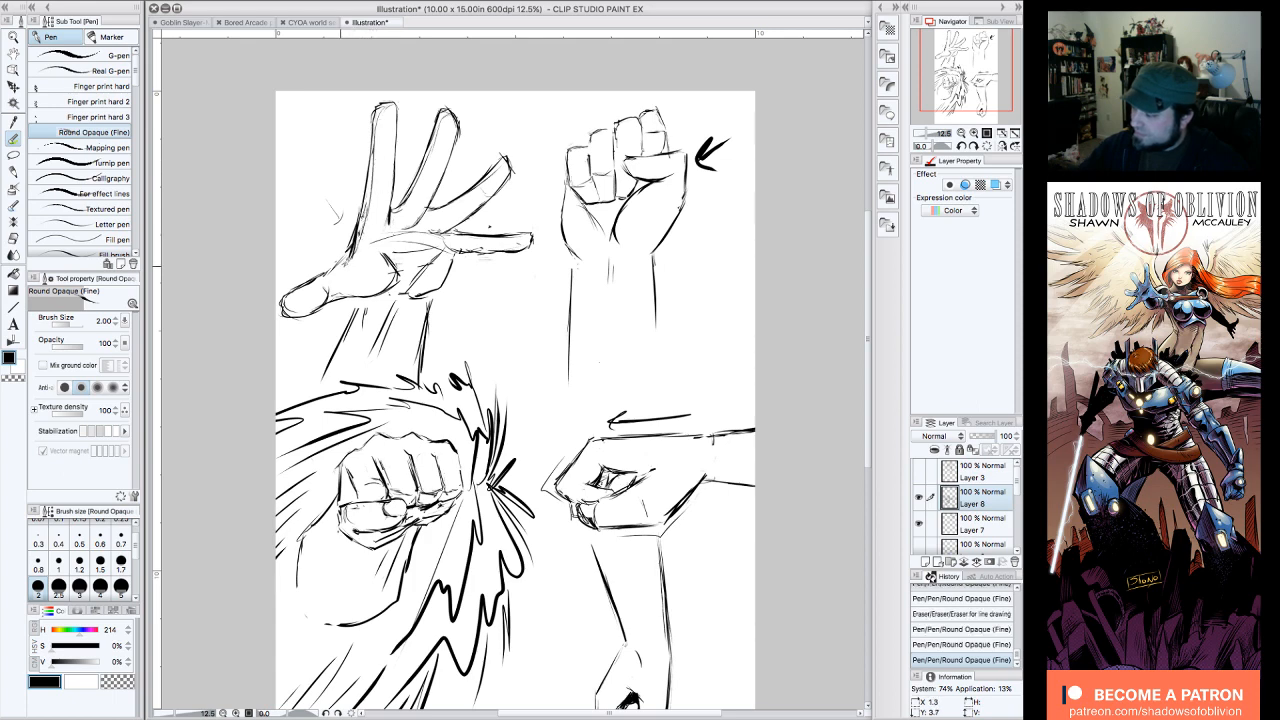
{"action": "left_click_drag", "start_coordinate": [428, 219], "coordinate": [499, 169]}
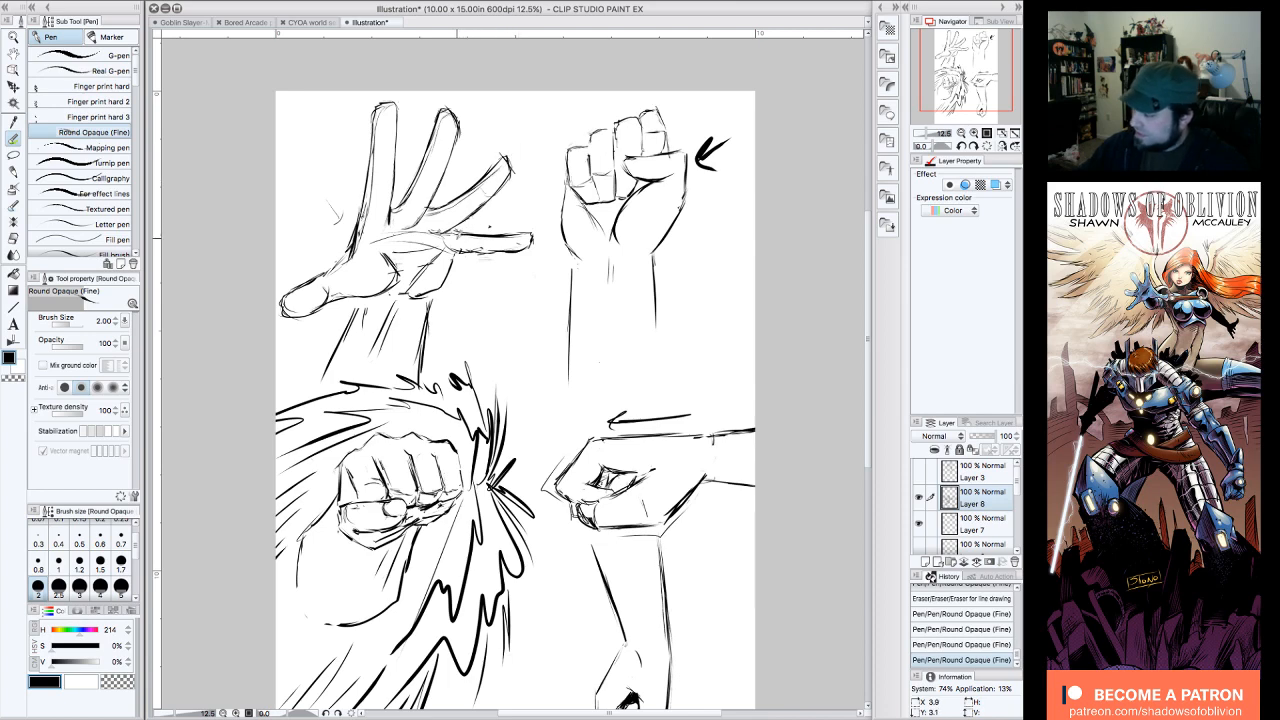
{"action": "left_click_drag", "start_coordinate": [454, 234], "coordinate": [532, 233]}
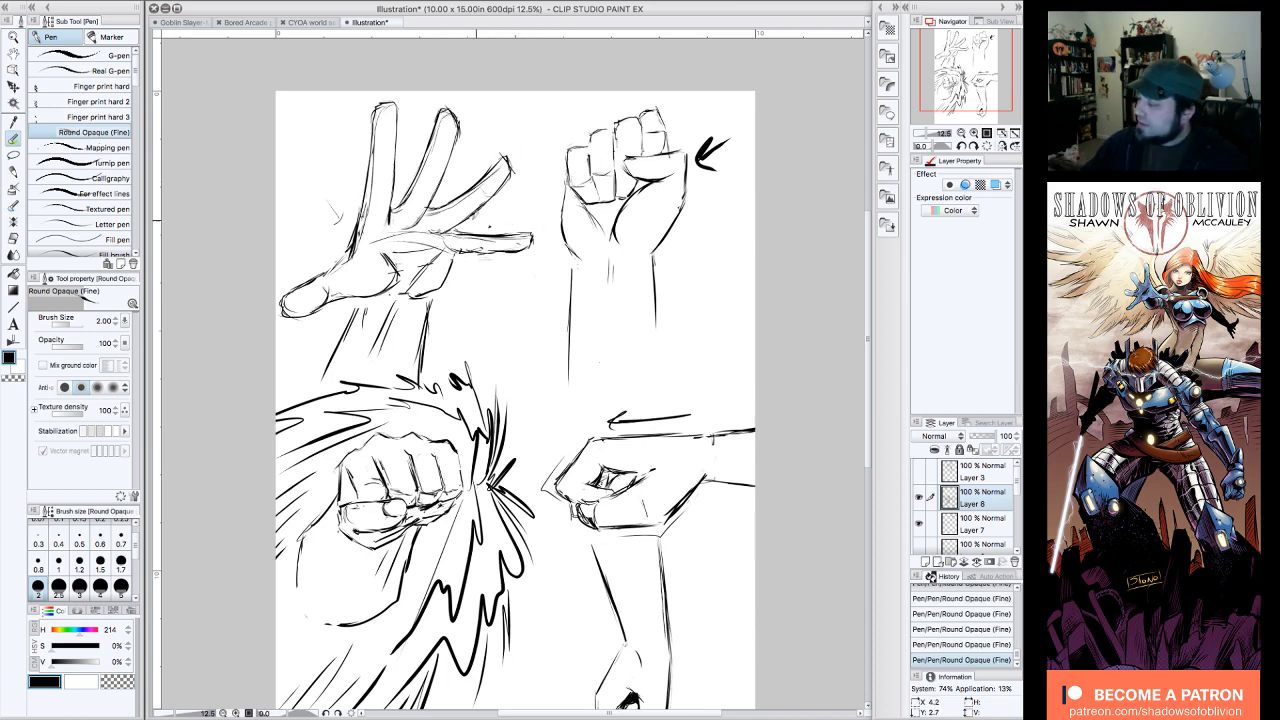
{"action": "left_click_drag", "start_coordinate": [364, 290], "coordinate": [325, 378]}
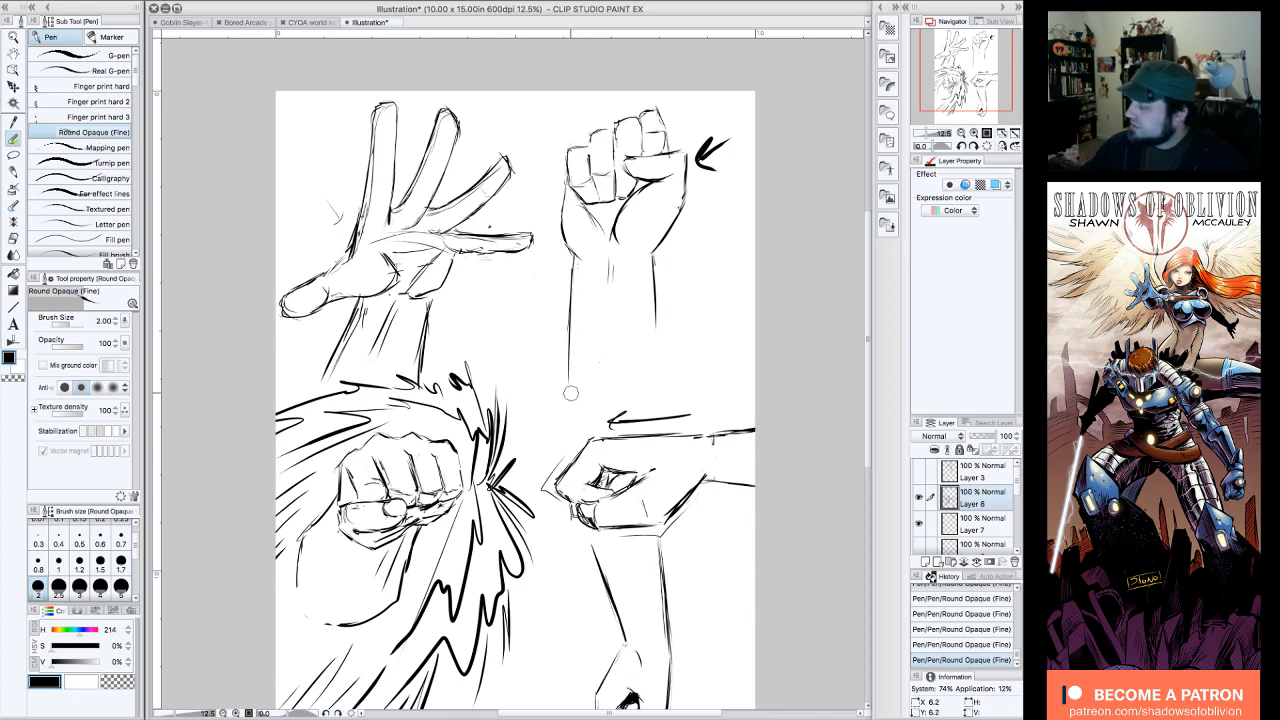
Step: Clean up the raised fist's forearm, joining its side lines to the wrist and extending the shorter line downward
{"action": "left_click_drag", "start_coordinate": [571, 393], "coordinate": [565, 382]}
{"action": "left_click_drag", "start_coordinate": [574, 258], "coordinate": [574, 258]}
{"action": "left_click_drag", "start_coordinate": [656, 256], "coordinate": [677, 392]}
{"action": "left_click_drag", "start_coordinate": [573, 253], "coordinate": [577, 275]}
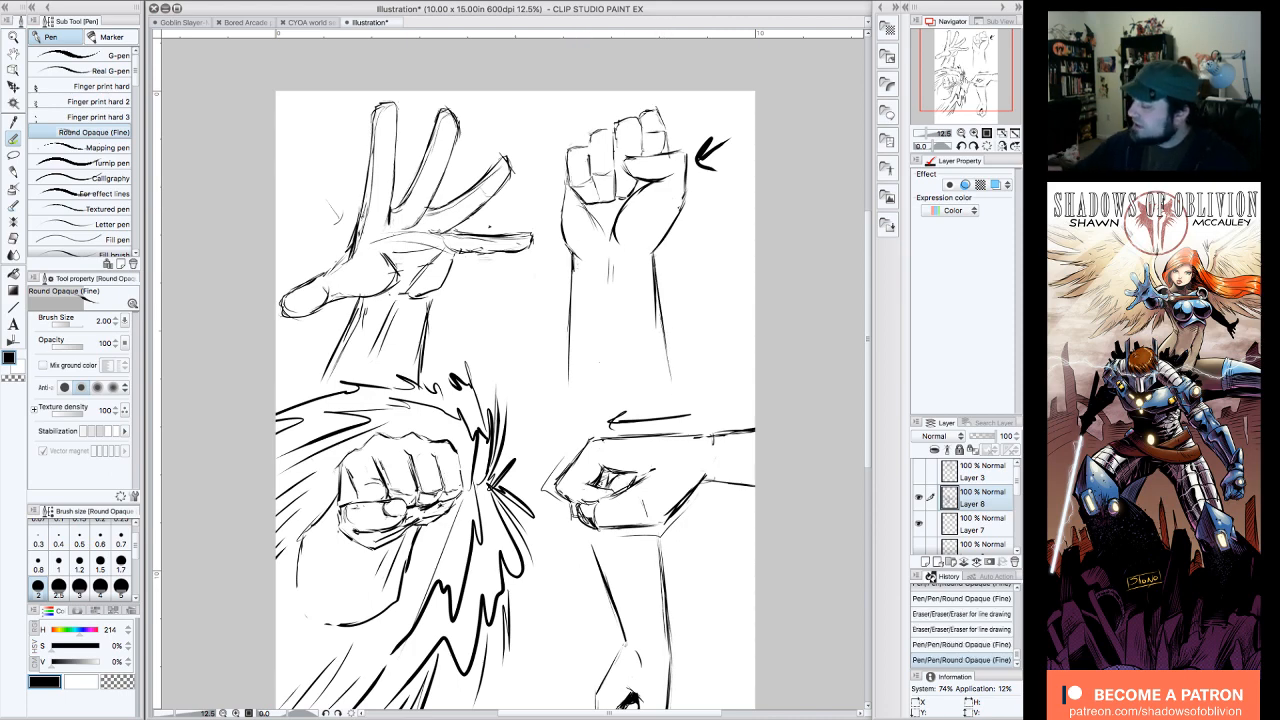
Step: Erase and redraw small parts of the open hand, darkening lines along the fingers and palm
{"action": "left_click_drag", "start_coordinate": [671, 300], "coordinate": [640, 331]}
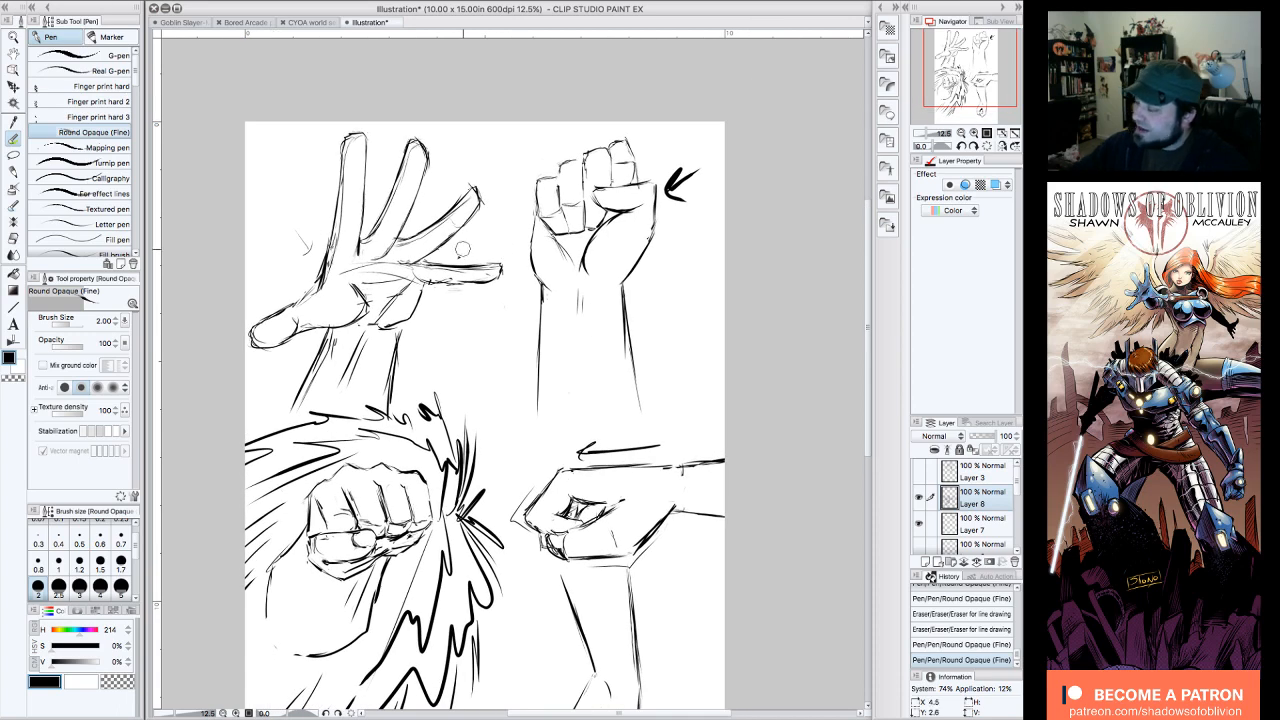
{"action": "left_click_drag", "start_coordinate": [463, 249], "coordinate": [459, 248]}
{"action": "left_click_drag", "start_coordinate": [414, 148], "coordinate": [394, 202]}
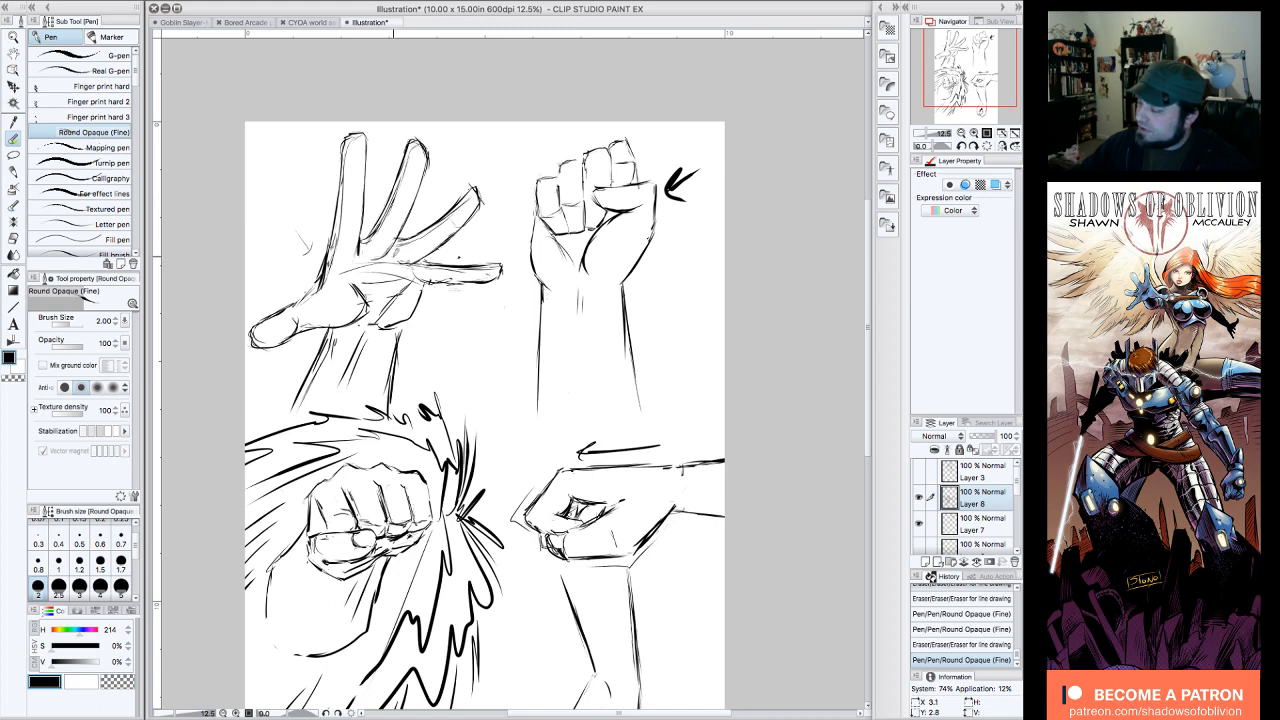
{"action": "left_click_drag", "start_coordinate": [395, 253], "coordinate": [422, 283]}
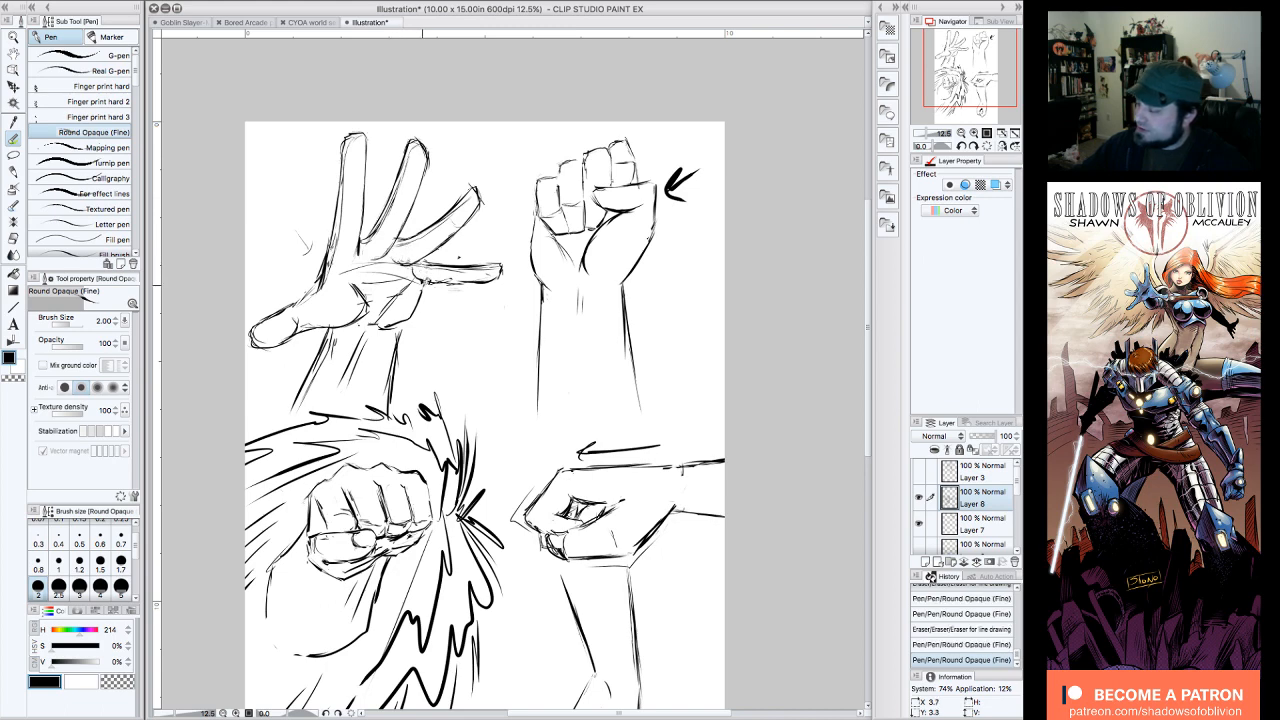
{"action": "left_click_drag", "start_coordinate": [336, 268], "coordinate": [319, 293]}
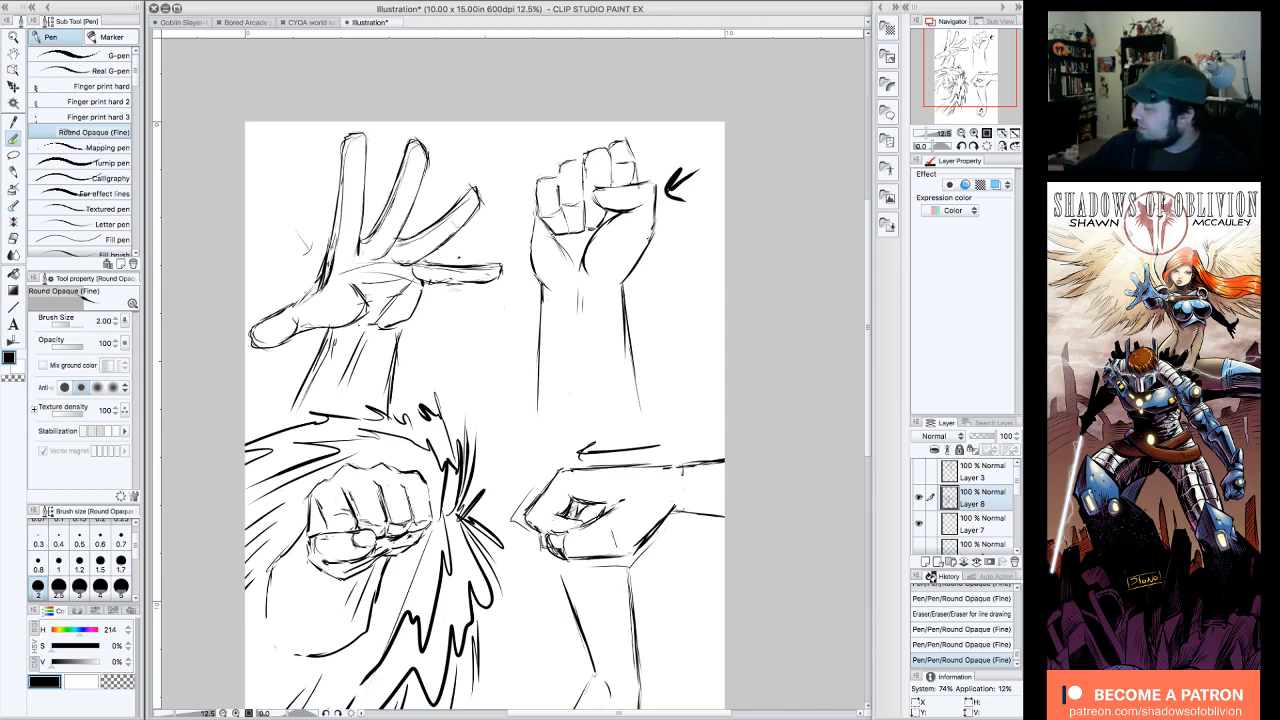
Step: Review the complete page of hand studies, comparing the open hand with the raised, frontal, side-view and hanging fists
{"action": "left_click_drag", "start_coordinate": [480, 400], "coordinate": [454, 334]}
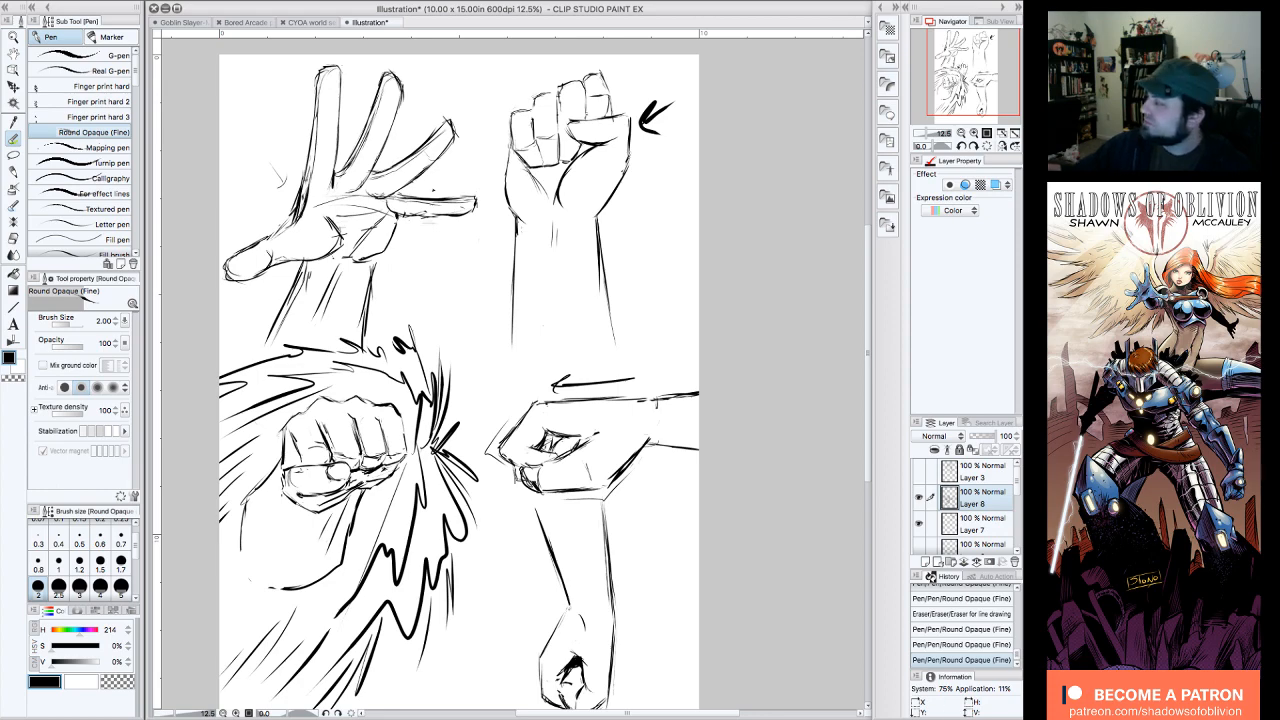
{"action": "left_click", "coordinate": [973, 75]}
{"action": "left_click_drag", "start_coordinate": [450, 380], "coordinate": [435, 404]}
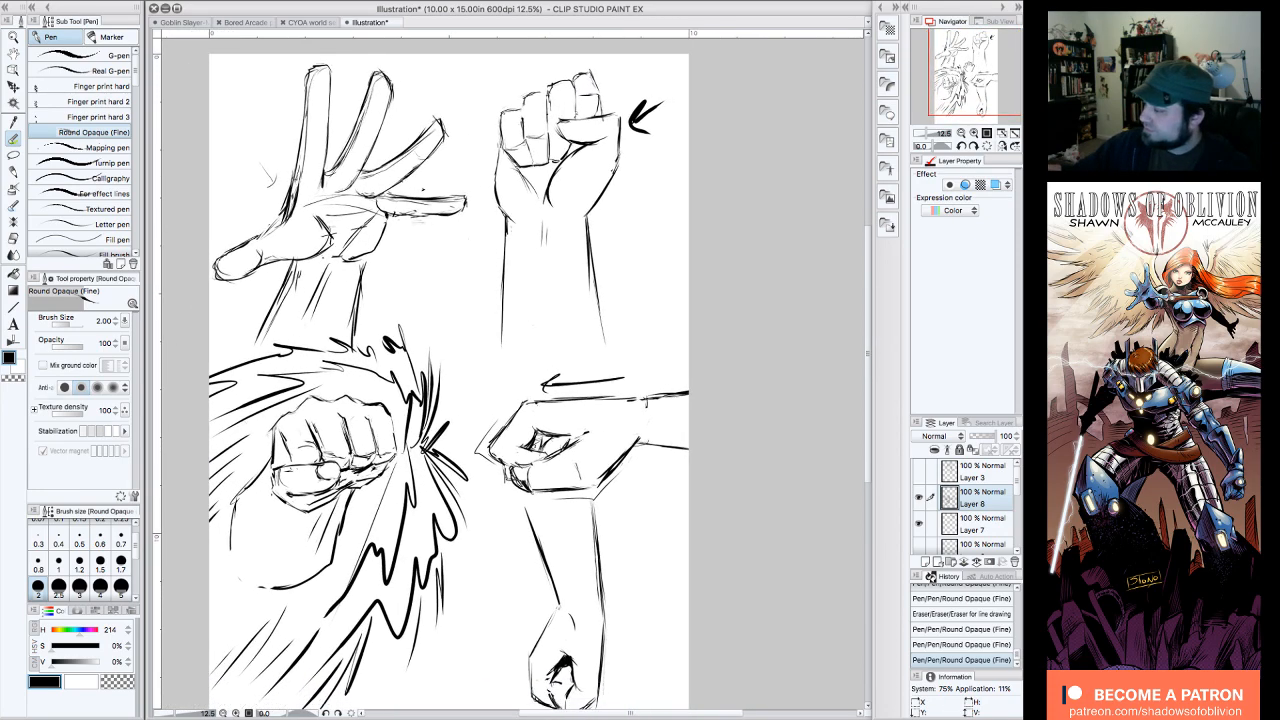
{"action": "left_click_drag", "start_coordinate": [974, 71], "coordinate": [973, 72]}
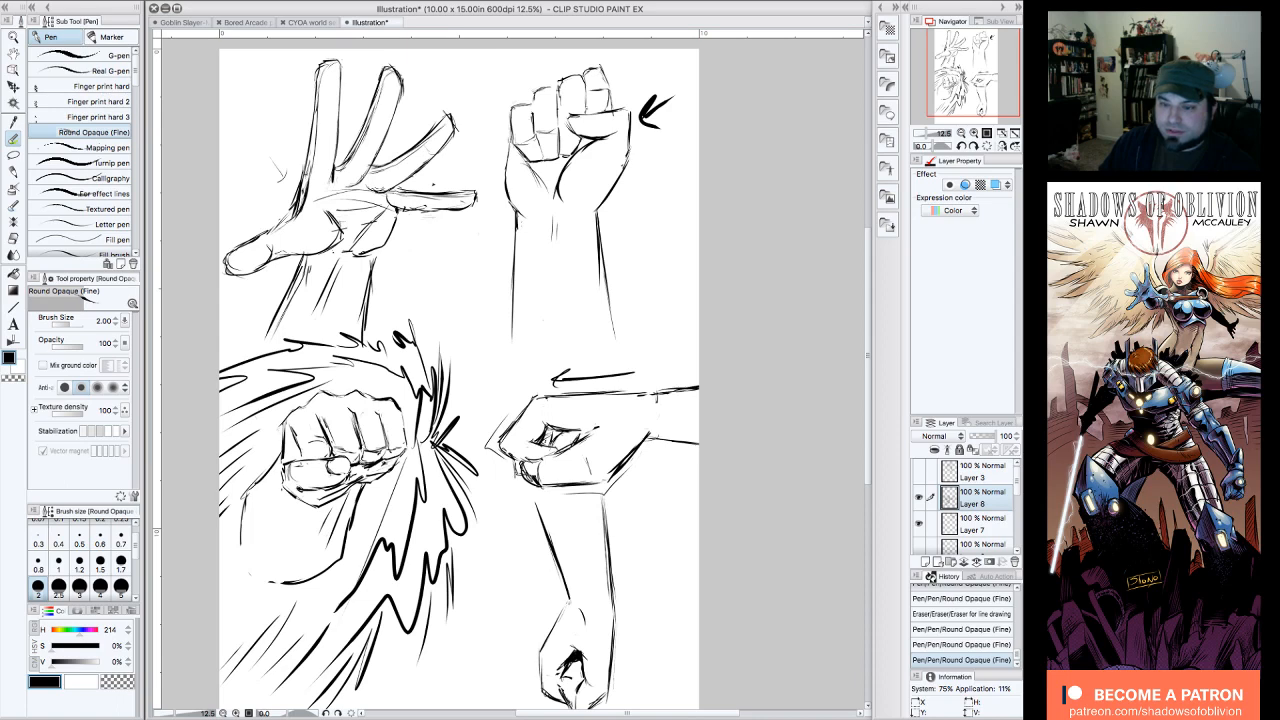
{"action": "key", "text": "Tab"}
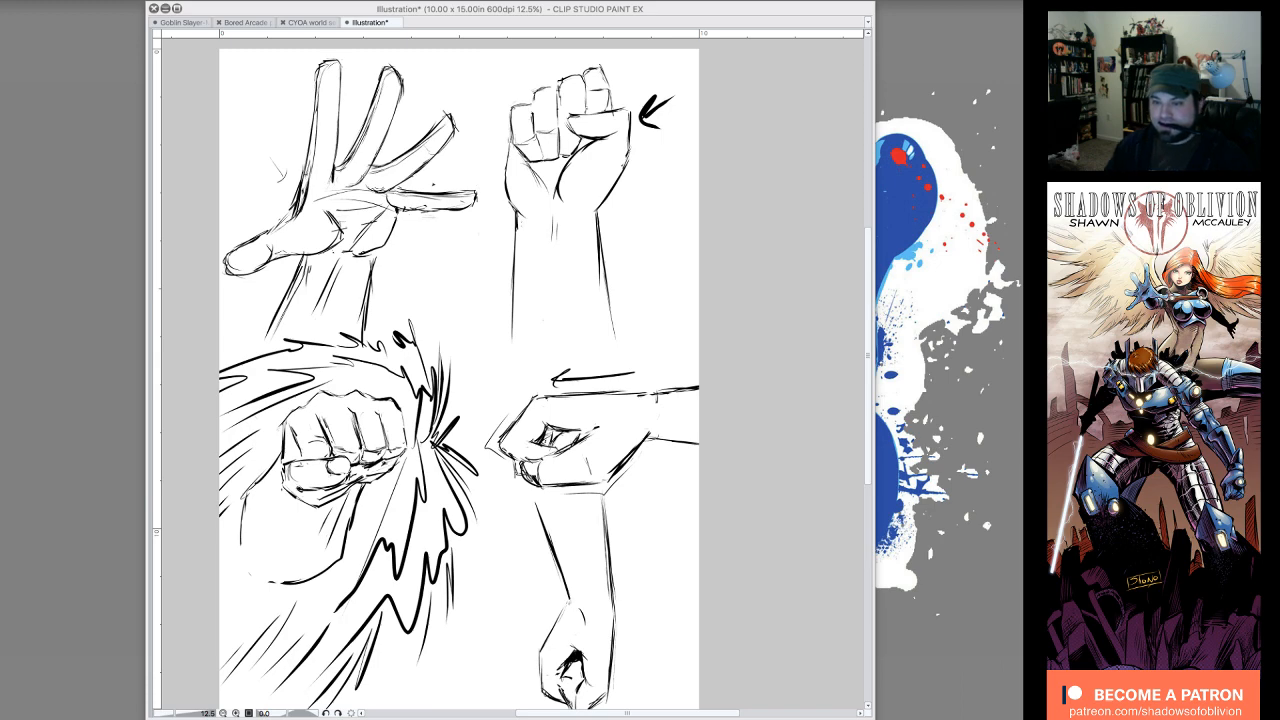
{"action": "key", "text": "Tab"}
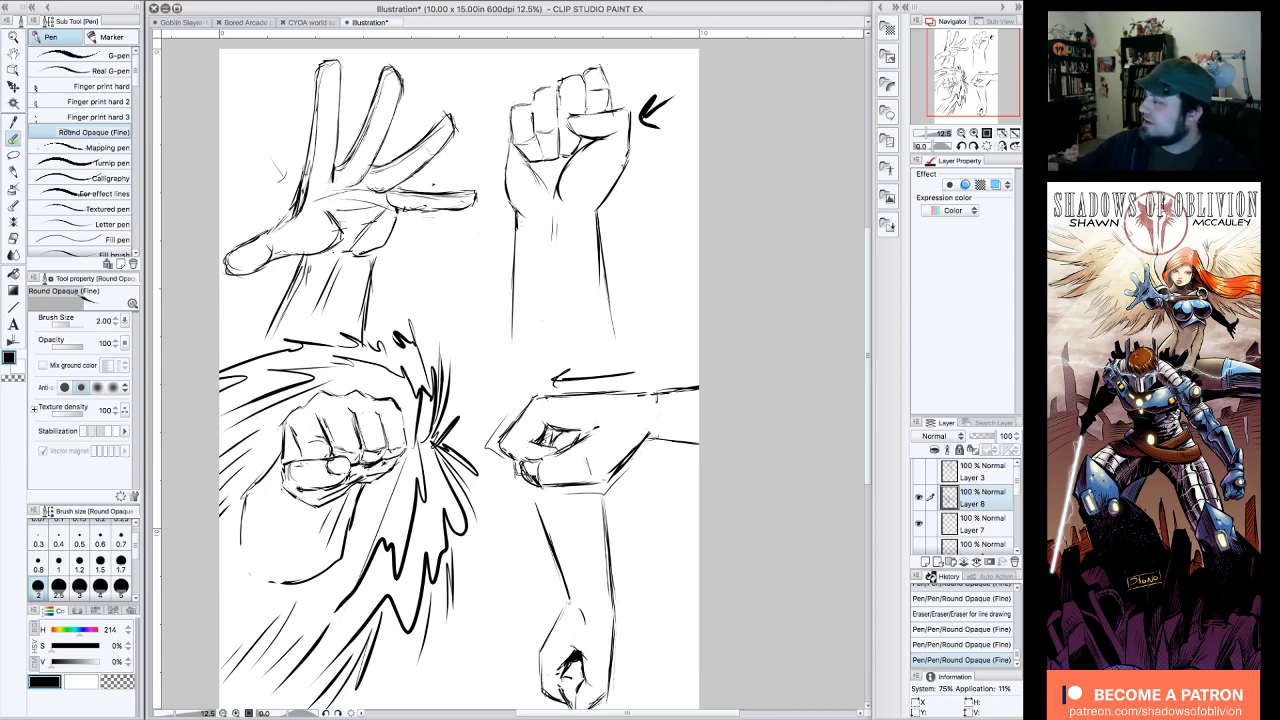
{"action": "left_click_drag", "start_coordinate": [970, 82], "coordinate": [966, 84]}
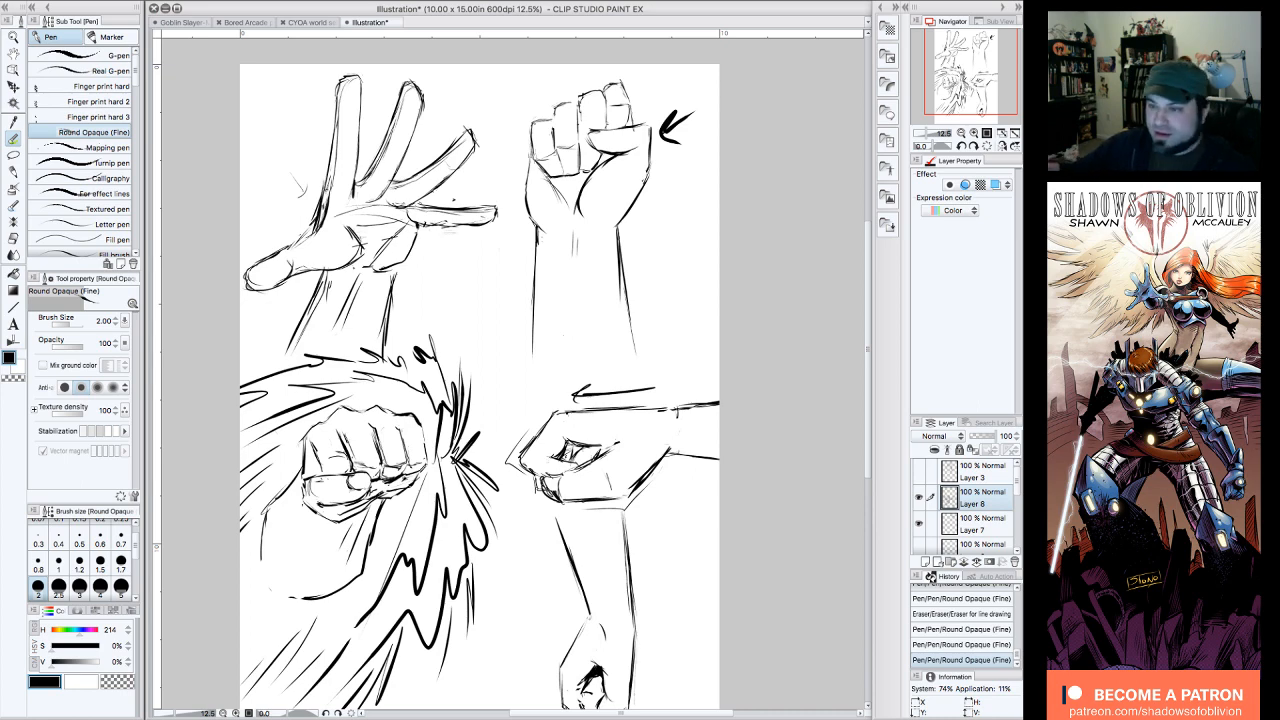
{"action": "left_click_drag", "start_coordinate": [968, 92], "coordinate": [969, 99]}
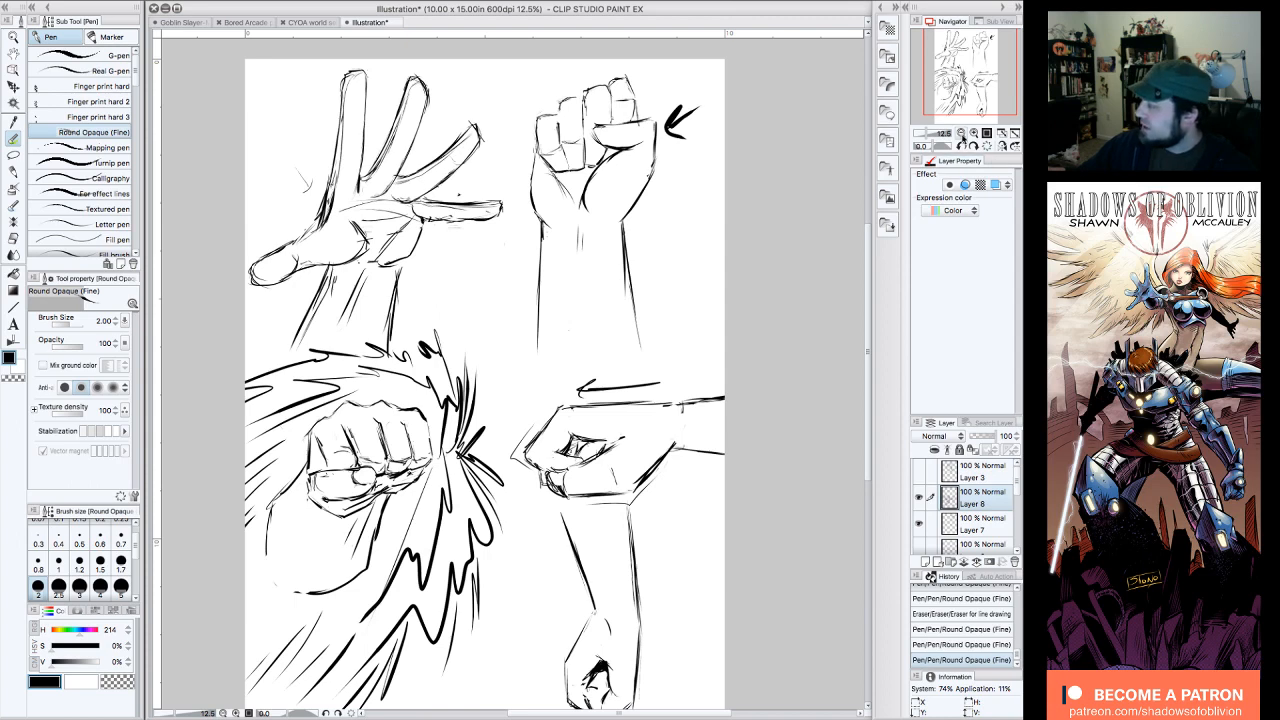
{"action": "left_click_drag", "start_coordinate": [984, 105], "coordinate": [990, 98]}
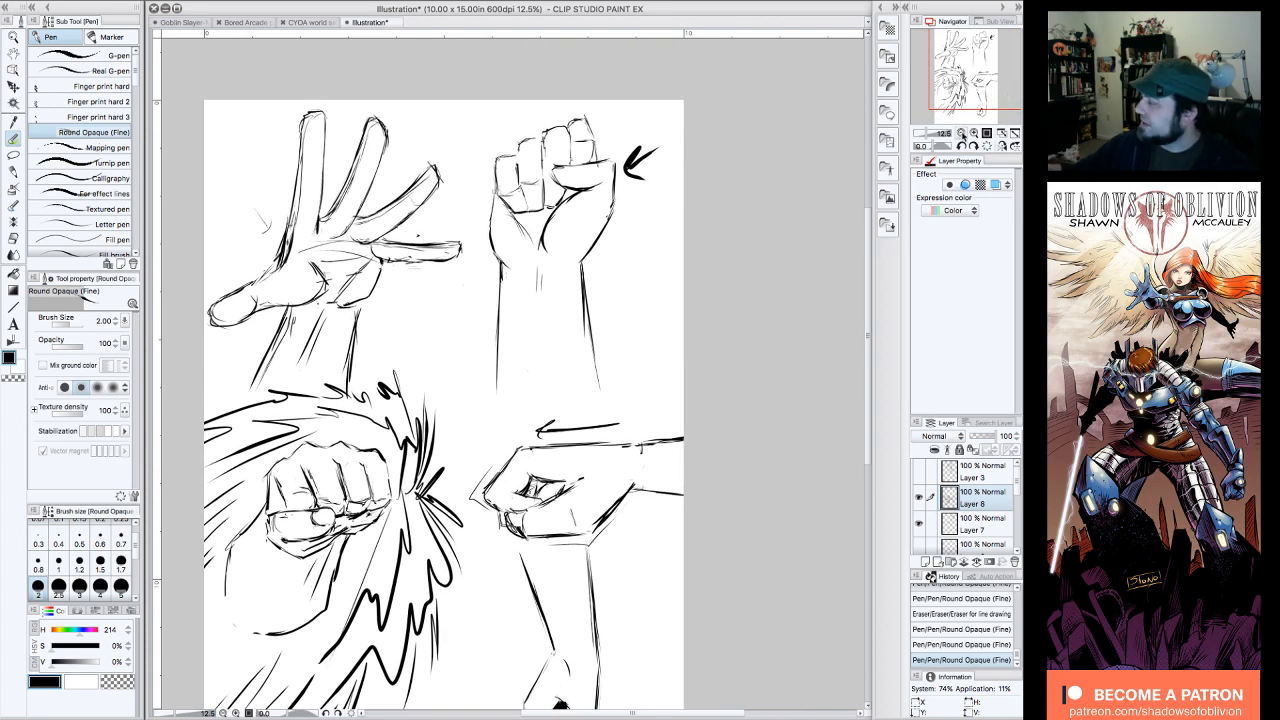
{"action": "left_click", "coordinate": [974, 134]}
{"action": "left_click", "coordinate": [962, 134]}
{"action": "left_click_drag", "start_coordinate": [975, 90], "coordinate": [966, 101]}
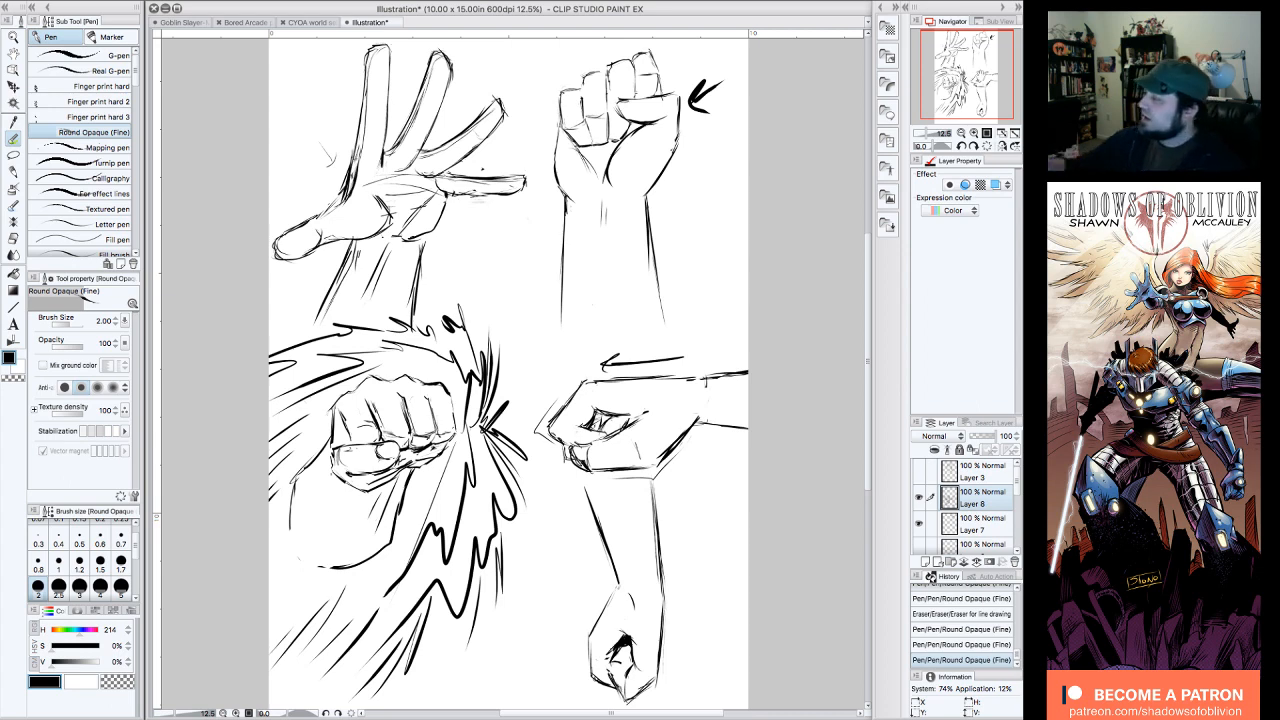
{"action": "mouse_move", "coordinate": [985, 86]}
{"action": "left_mouse_down"}
{"action": "mouse_move", "coordinate": [962, 67]}
{"action": "mouse_move", "coordinate": [961, 84]}
{"action": "mouse_move", "coordinate": [980, 91]}
{"action": "left_mouse_up"}
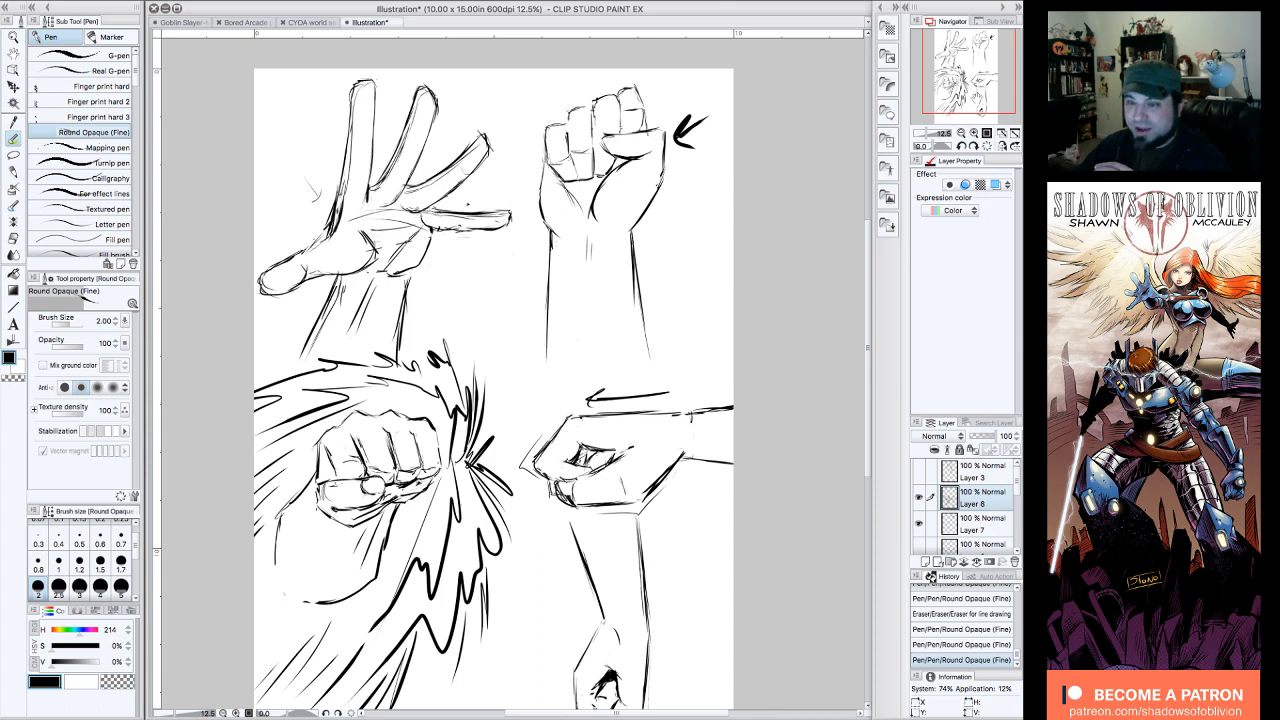
{"action": "left_click_drag", "start_coordinate": [510, 380], "coordinate": [553, 383]}
{"action": "left_click_drag", "start_coordinate": [985, 92], "coordinate": [978, 84]}
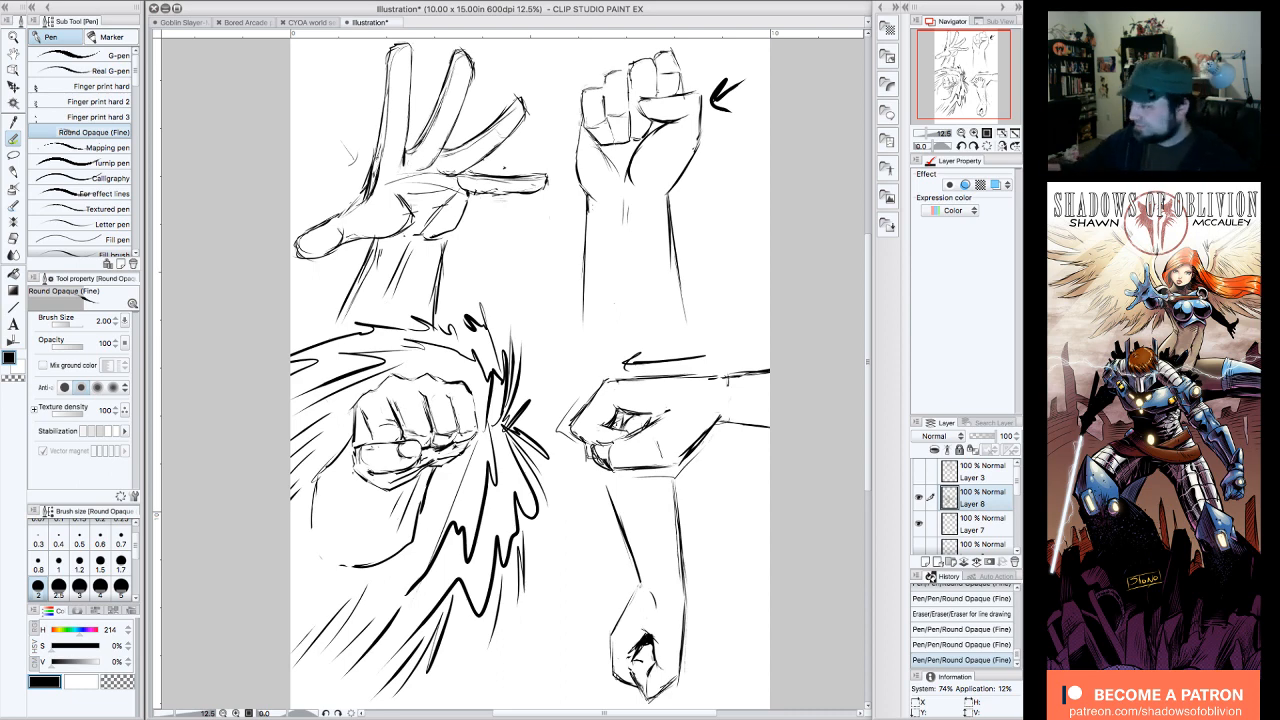
{"action": "left_click_drag", "start_coordinate": [976, 81], "coordinate": [976, 81]}
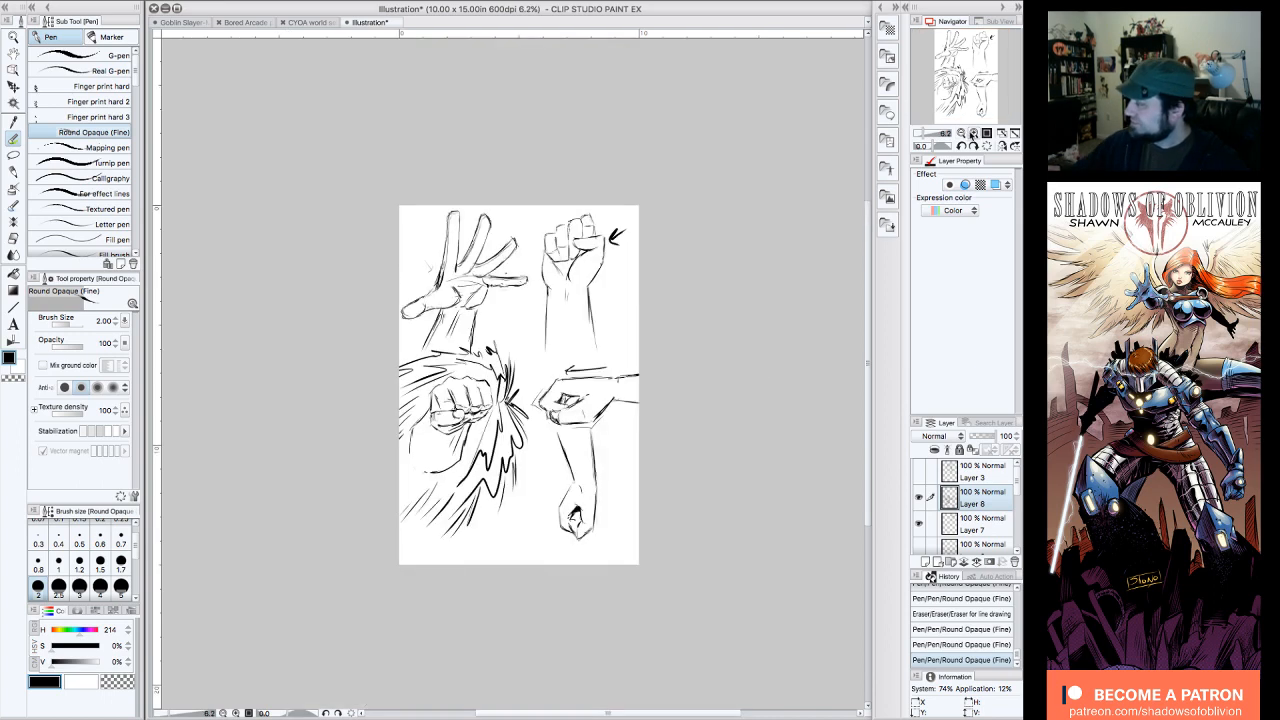
{"action": "left_click", "coordinate": [961, 133]}
{"action": "left_click", "coordinate": [973, 133]}
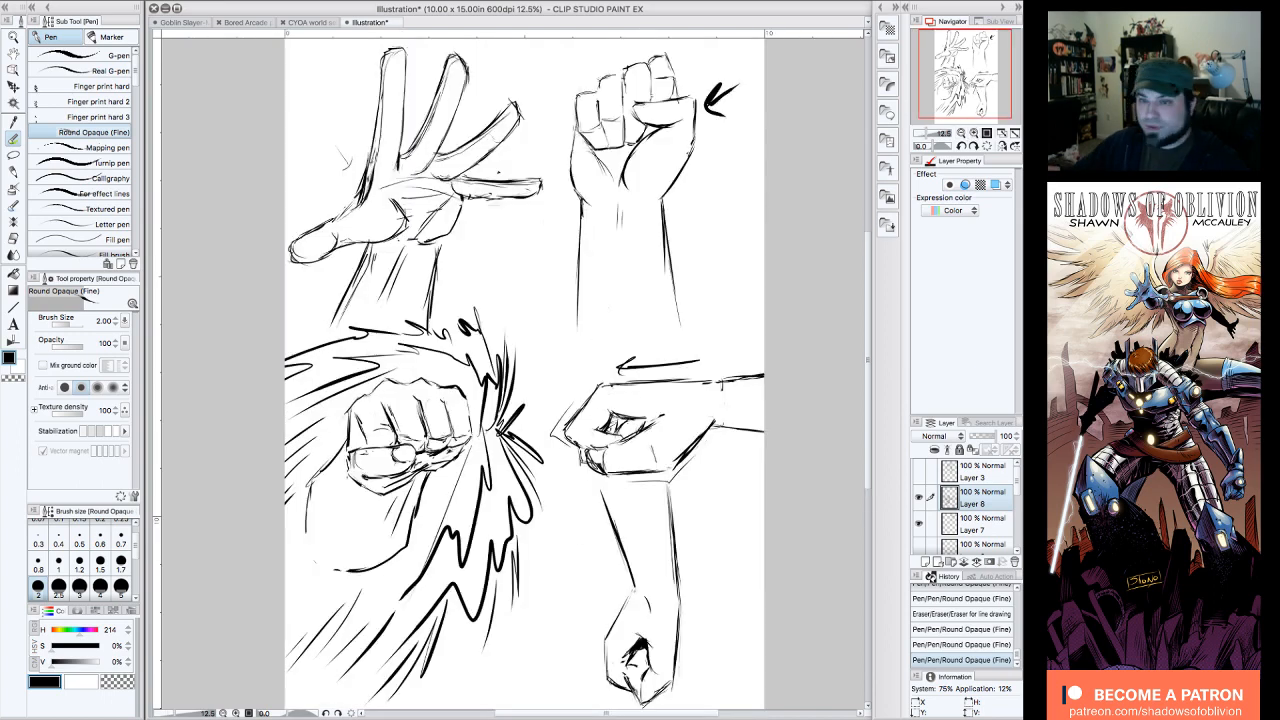
{"action": "left_click_drag", "start_coordinate": [967, 87], "coordinate": [966, 84]}
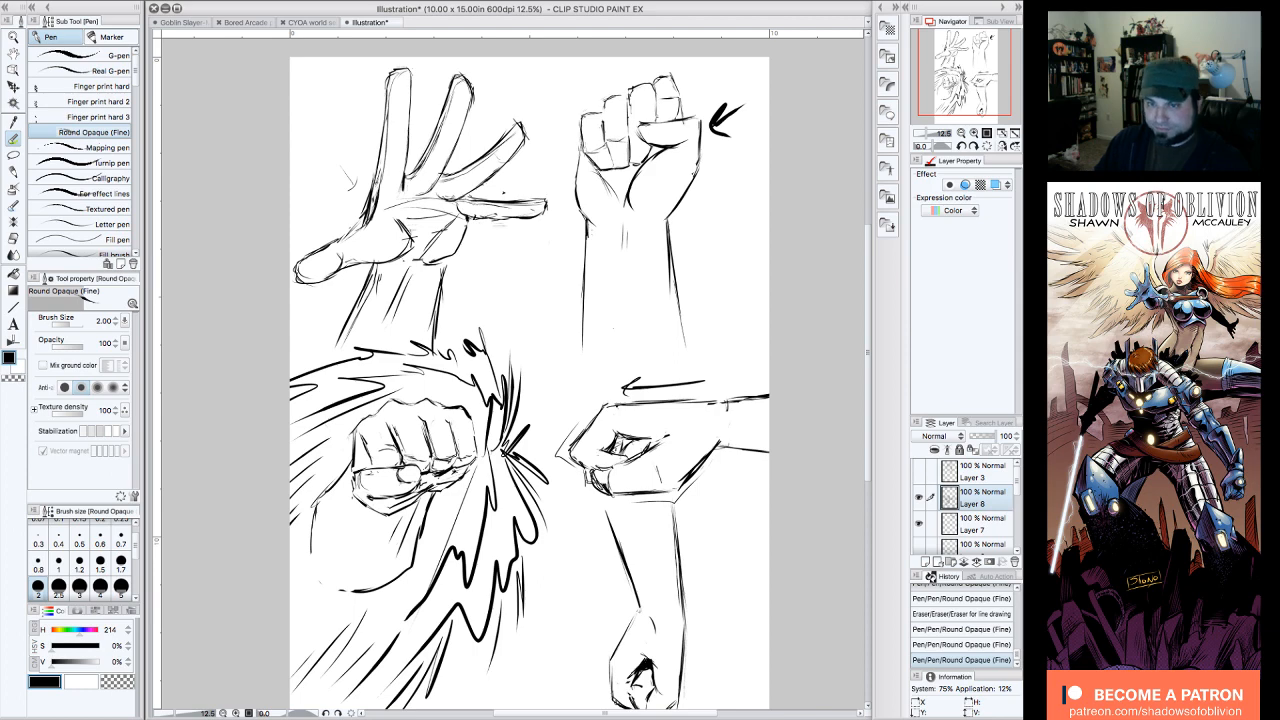
{"action": "left_click", "coordinate": [824, 155]}
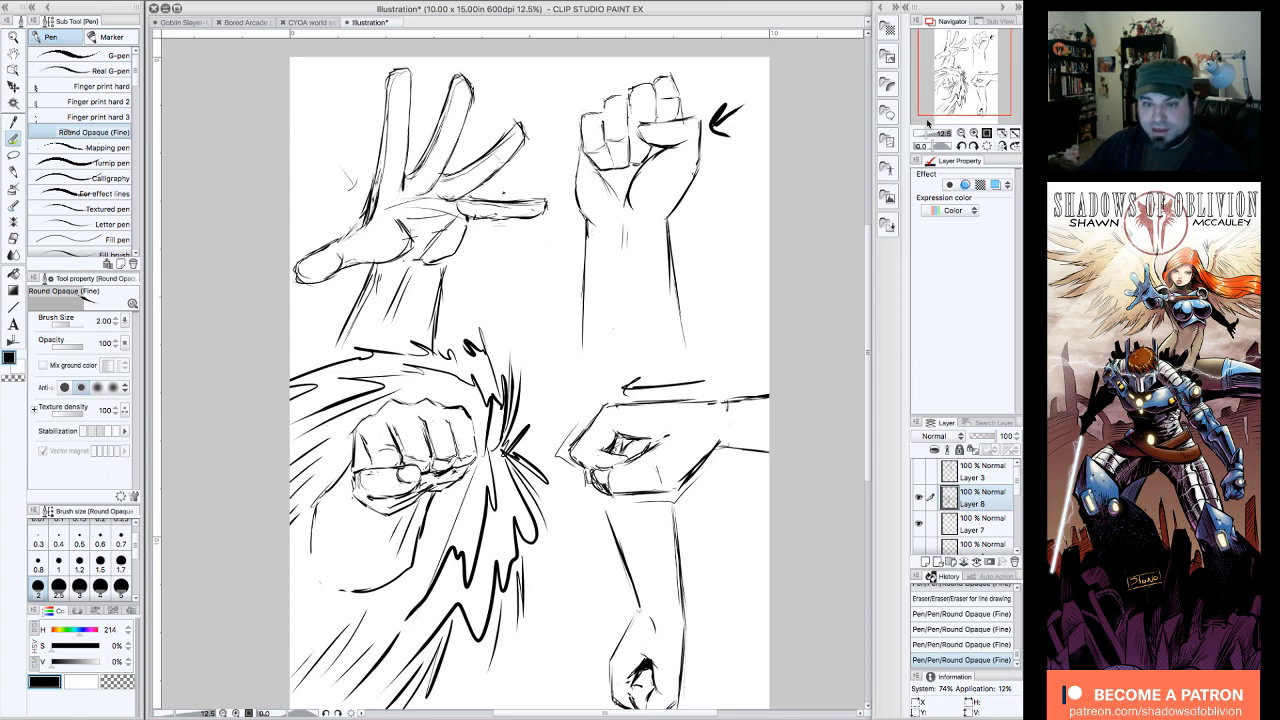
{"action": "left_click_drag", "start_coordinate": [965, 72], "coordinate": [963, 85]}
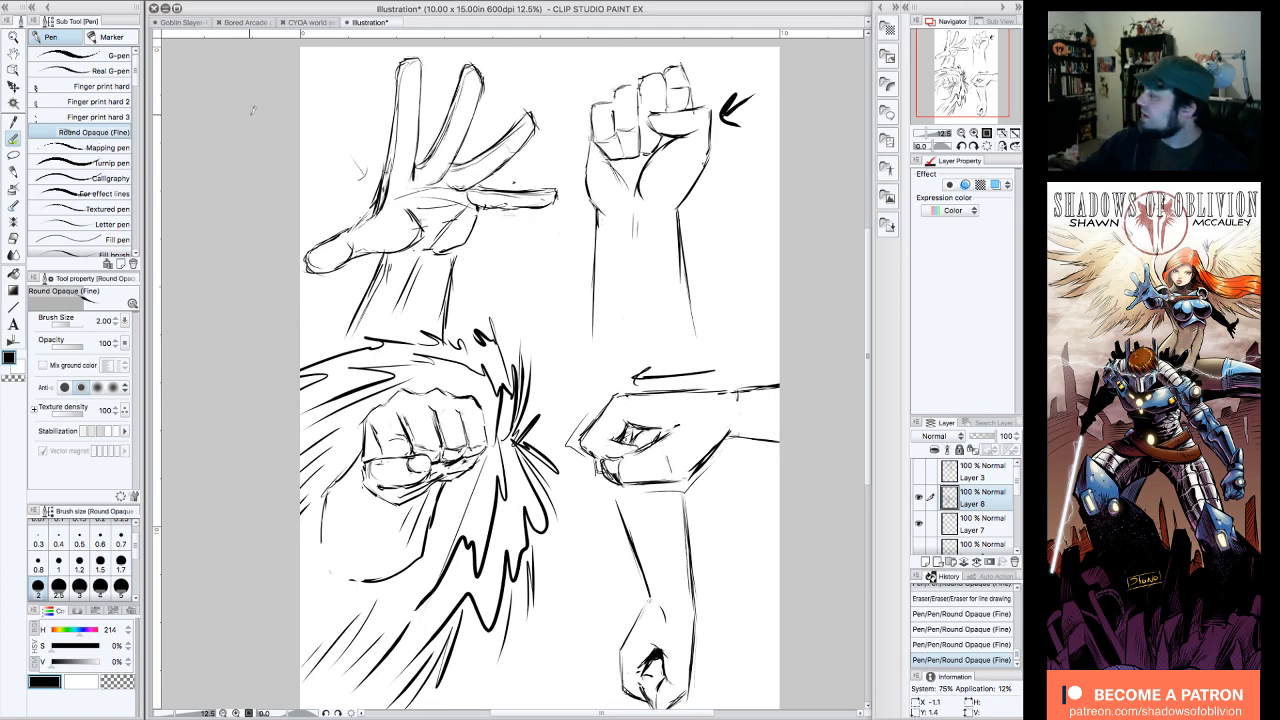
{"action": "left_click_drag", "start_coordinate": [964, 86], "coordinate": [965, 88]}
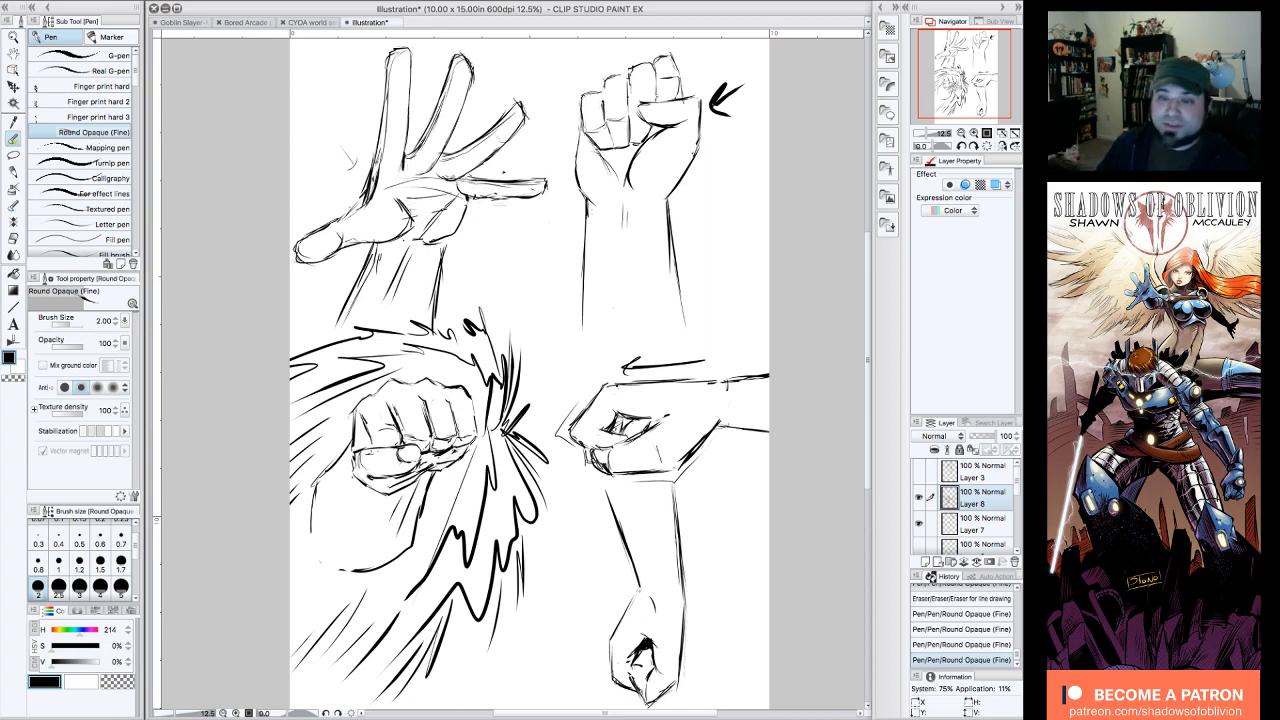
{"action": "left_click_drag", "start_coordinate": [981, 73], "coordinate": [981, 73]}
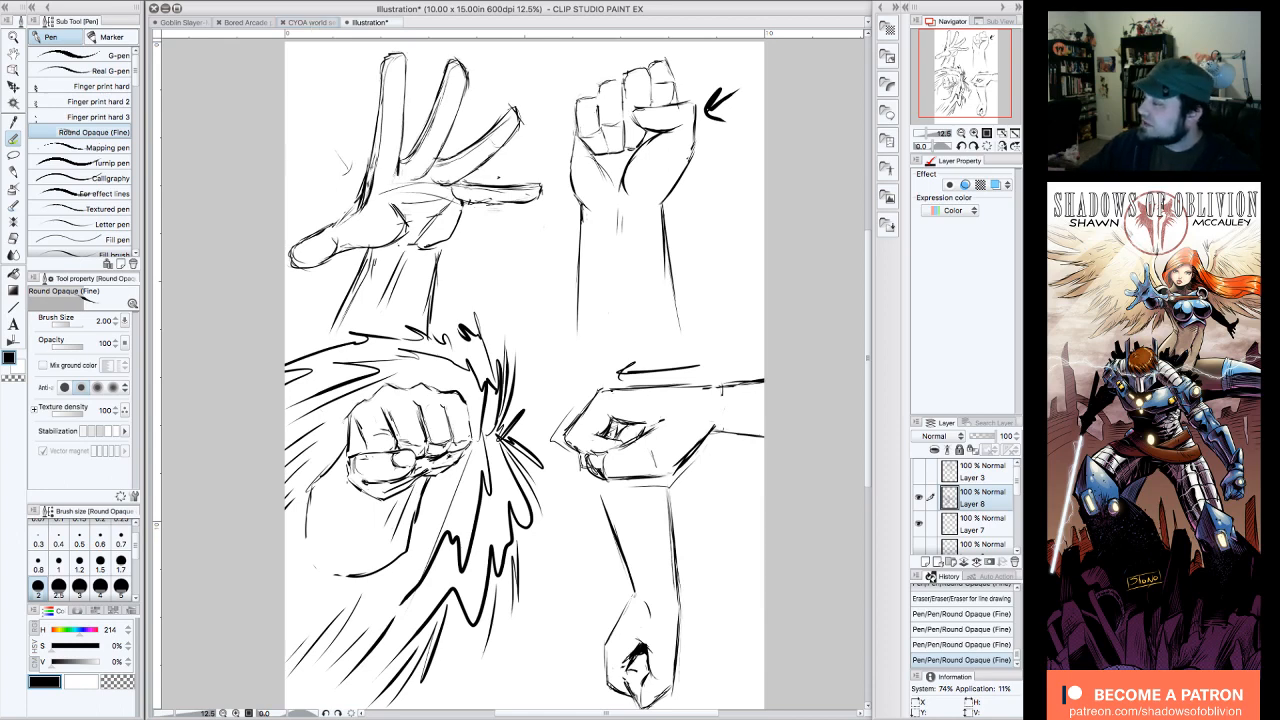
{"action": "left_click_drag", "start_coordinate": [976, 91], "coordinate": [975, 91]}
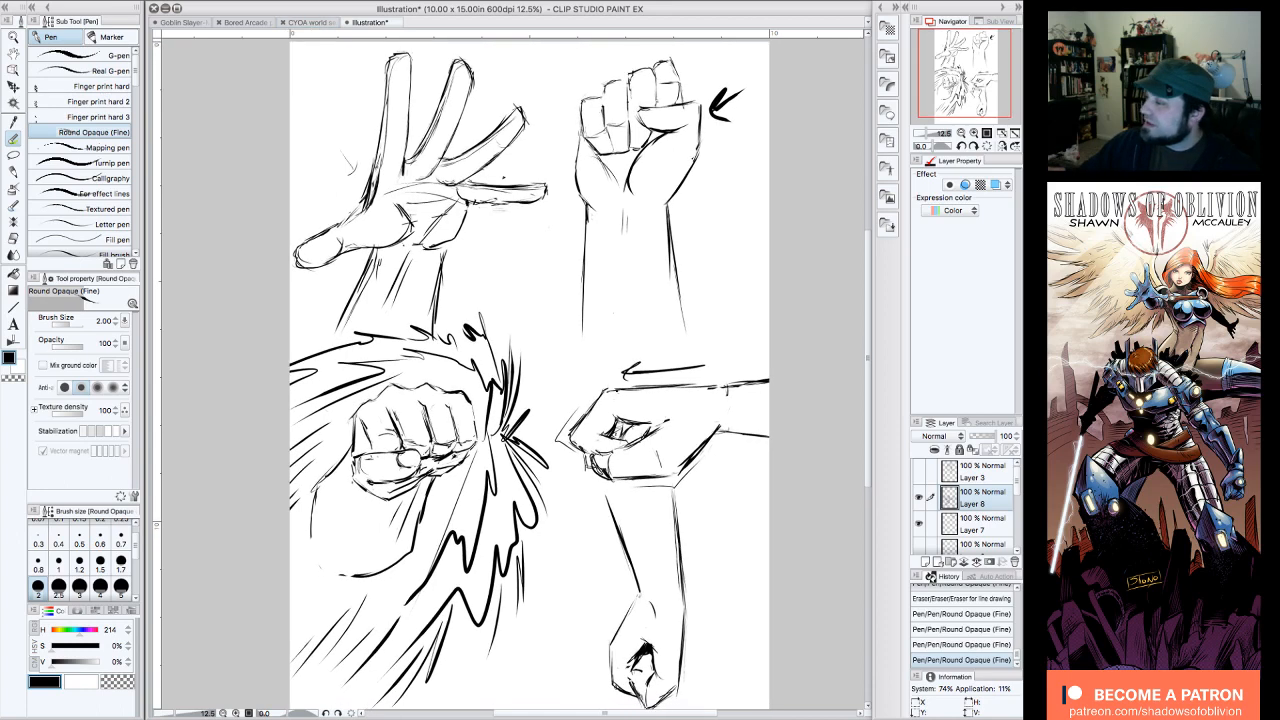
Step: Switch to the open CYOA world select screen_2 document
{"action": "left_click", "coordinate": [312, 22]}
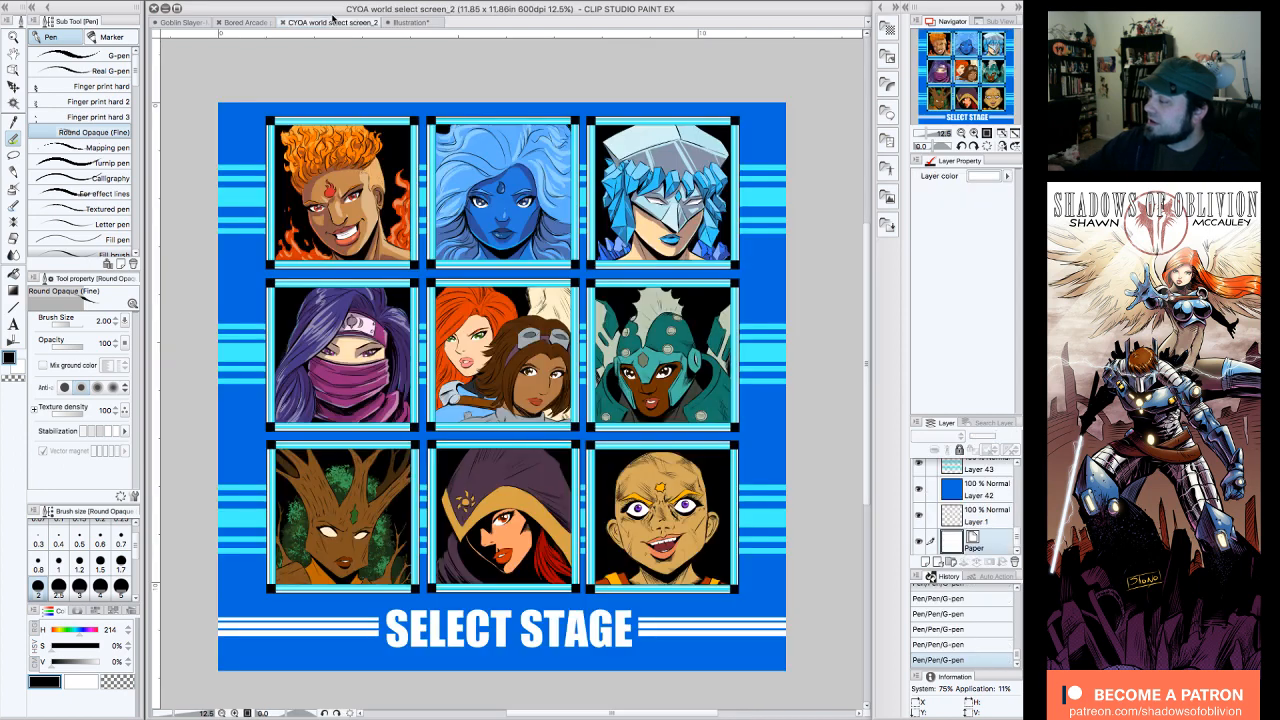
Step: Examine the full CYOA world select screen artwork with its nine character portraits and stage title
{"action": "left_click_drag", "start_coordinate": [973, 88], "coordinate": [969, 94]}
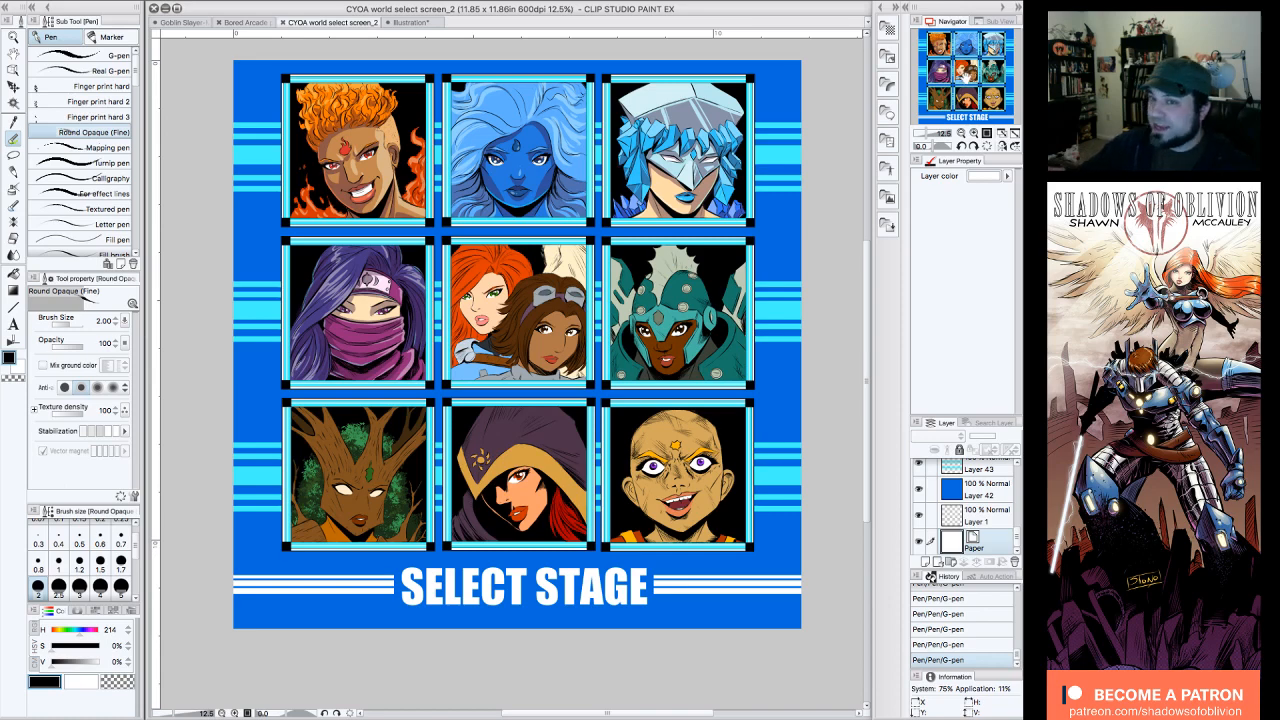
{"action": "left_click_drag", "start_coordinate": [965, 79], "coordinate": [966, 77]}
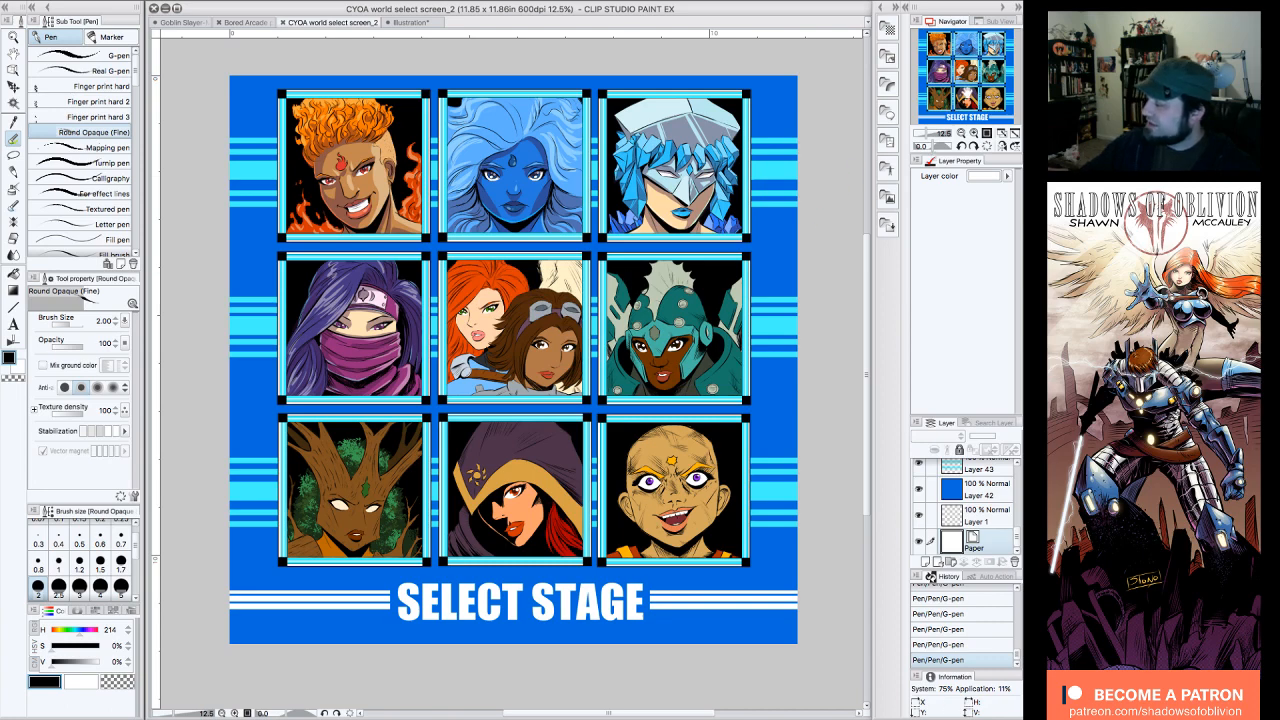
{"action": "left_click_drag", "start_coordinate": [967, 91], "coordinate": [968, 88]}
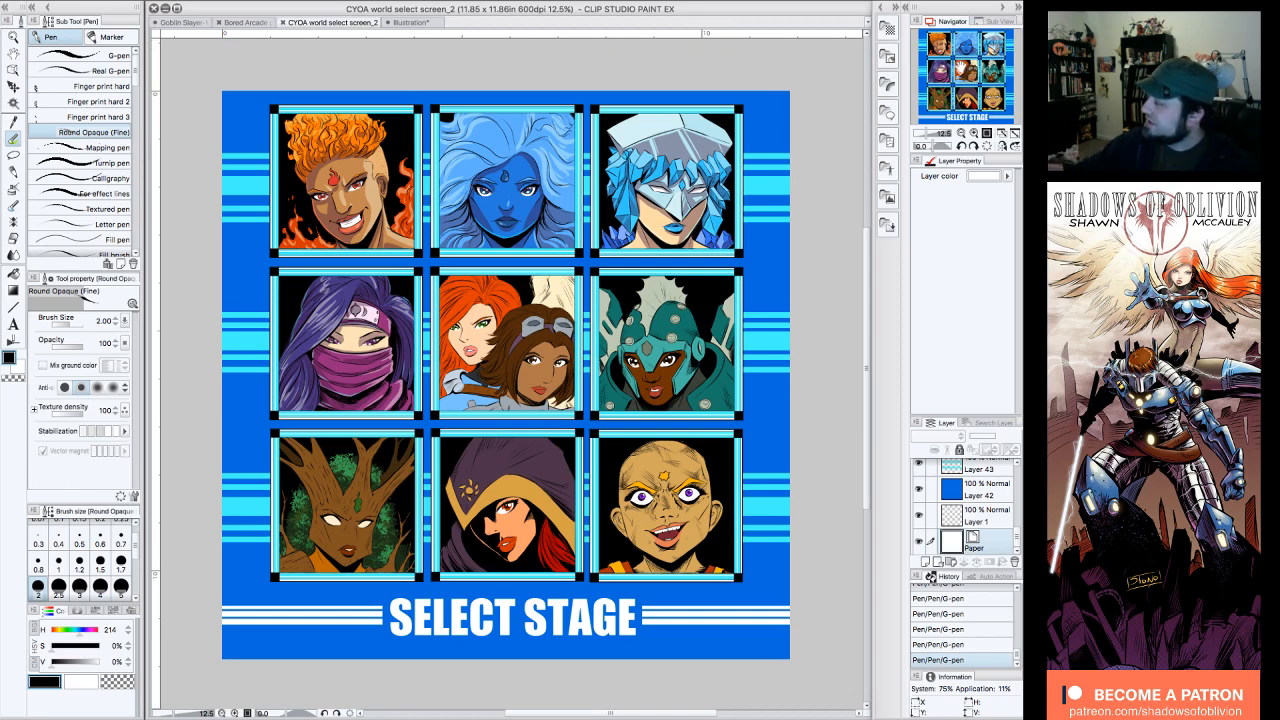
{"action": "left_click_drag", "start_coordinate": [962, 68], "coordinate": [961, 67]}
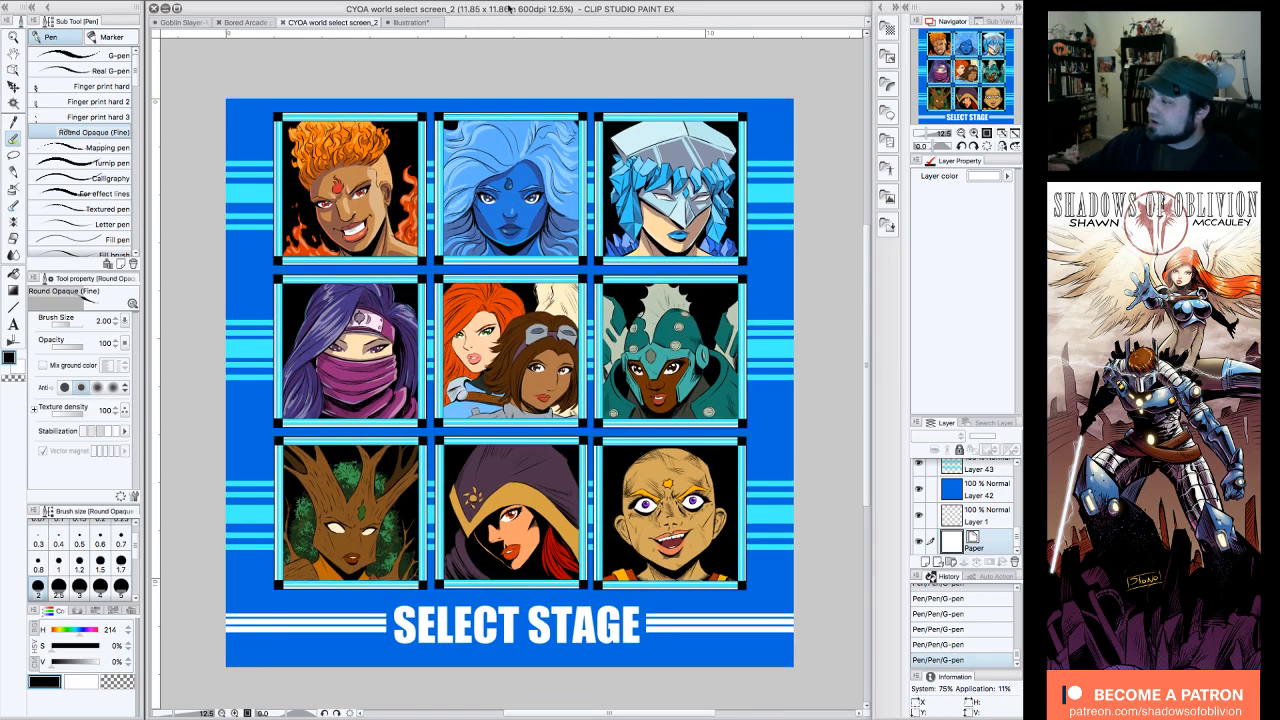
{"action": "left_click_drag", "start_coordinate": [970, 65], "coordinate": [972, 67]}
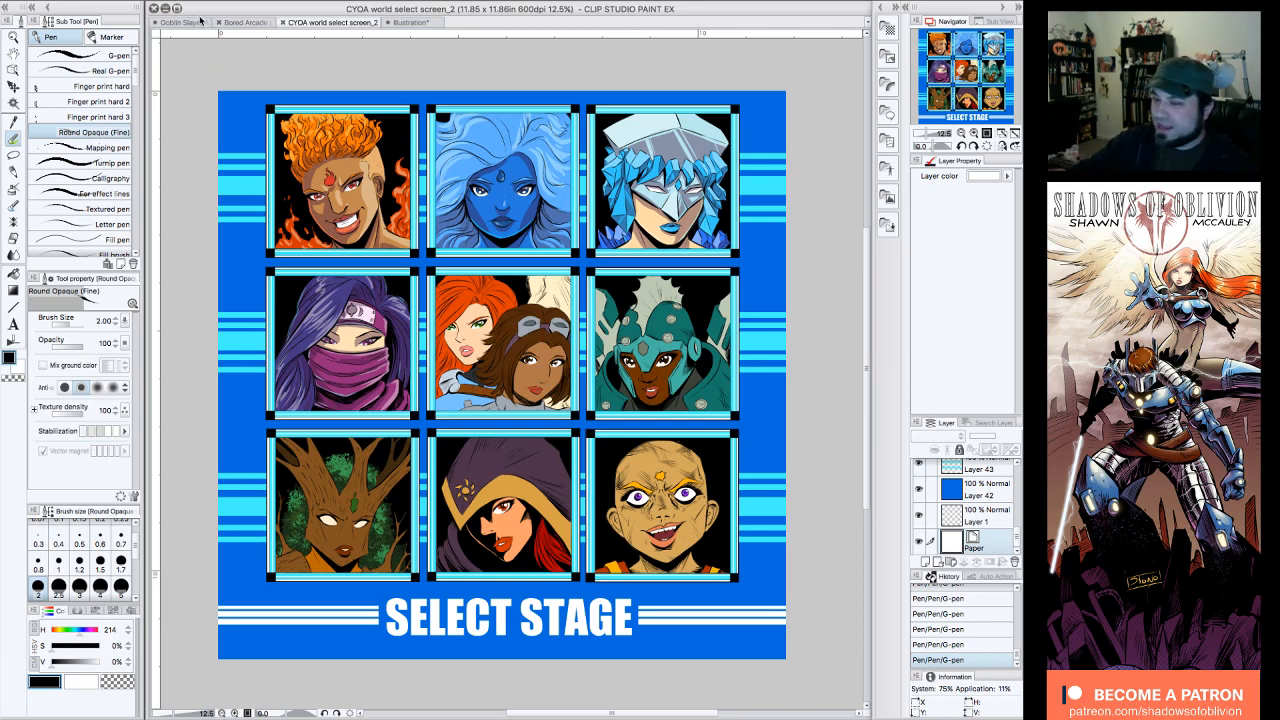
Step: Switch to the Goblin Slayer-March-19-Patreon document and compare the inks with the blue sketch by hiding and reshowing Layer 2
{"action": "left_click", "coordinate": [180, 22]}
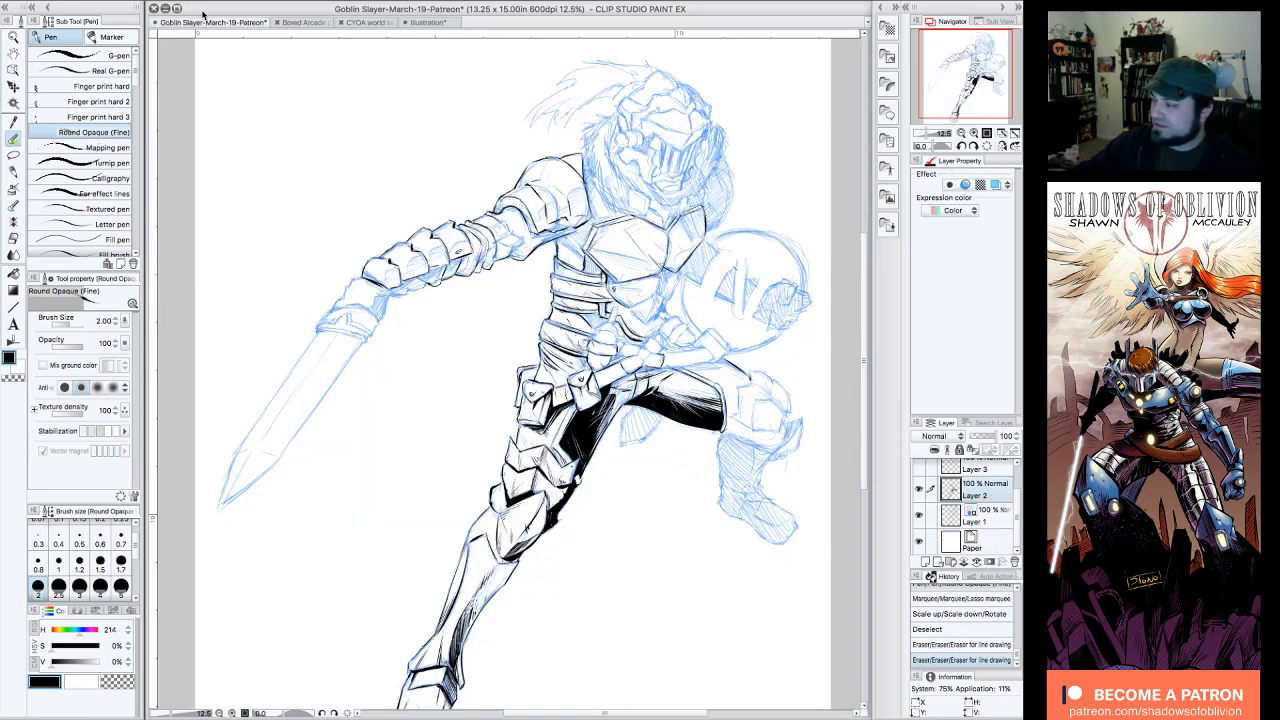
{"action": "left_click_drag", "start_coordinate": [964, 98], "coordinate": [968, 100]}
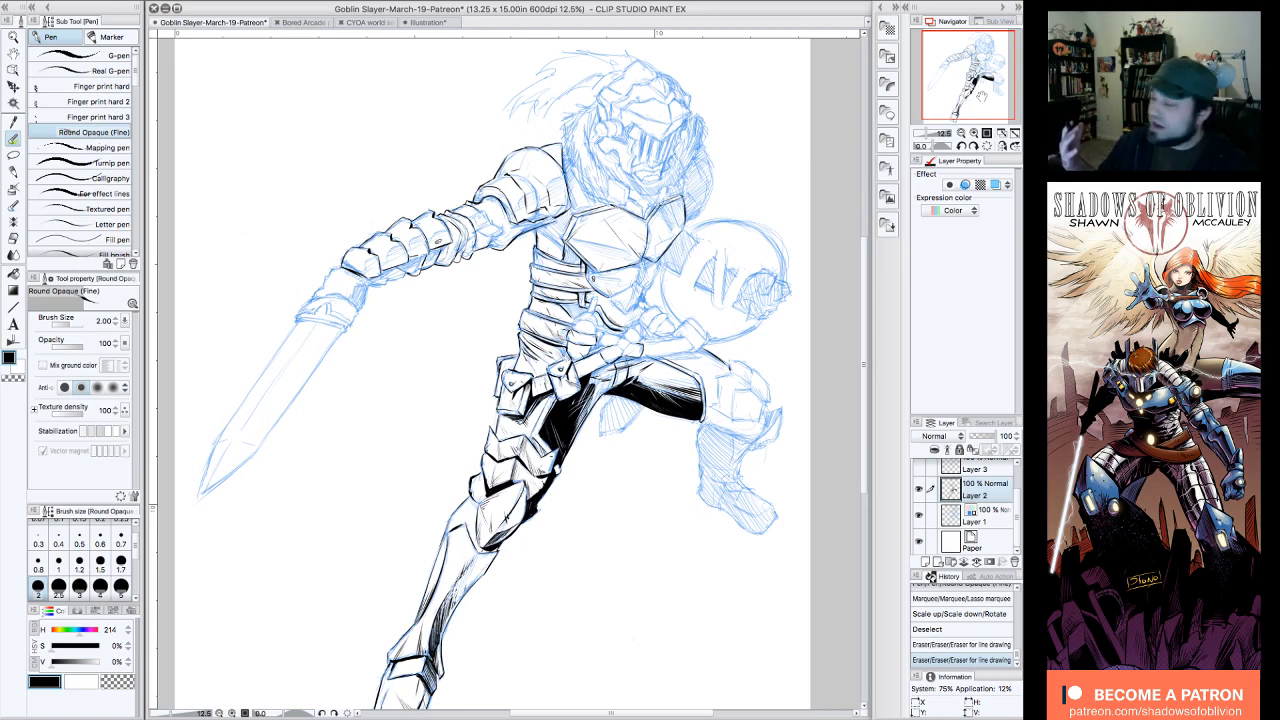
{"action": "left_click_drag", "start_coordinate": [977, 79], "coordinate": [973, 82]}
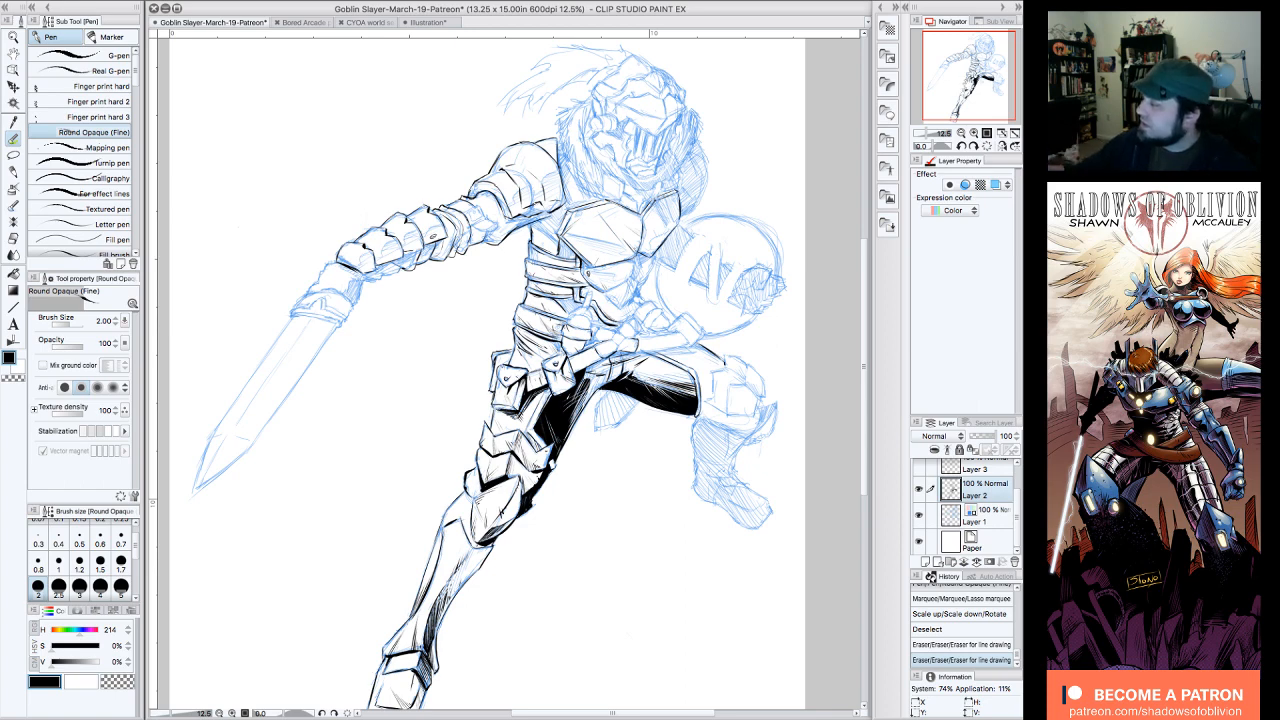
{"action": "left_click_drag", "start_coordinate": [969, 84], "coordinate": [969, 80]}
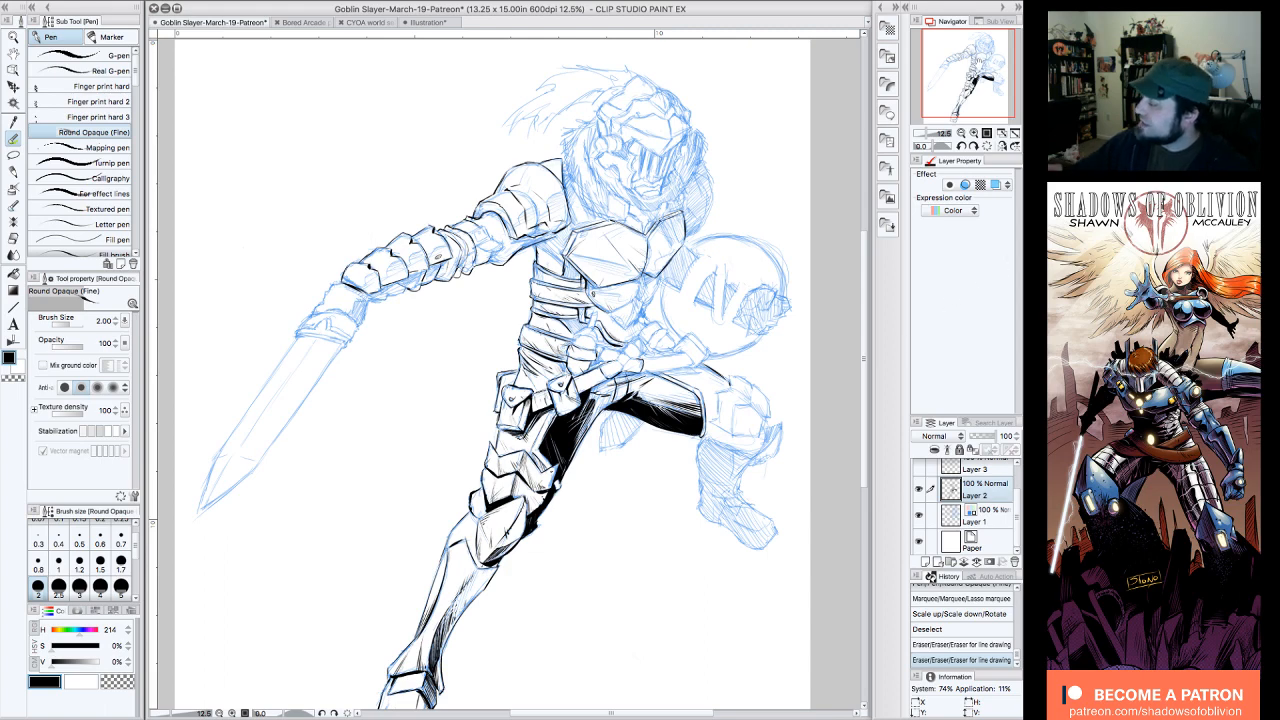
{"action": "left_click_drag", "start_coordinate": [980, 70], "coordinate": [979, 72]}
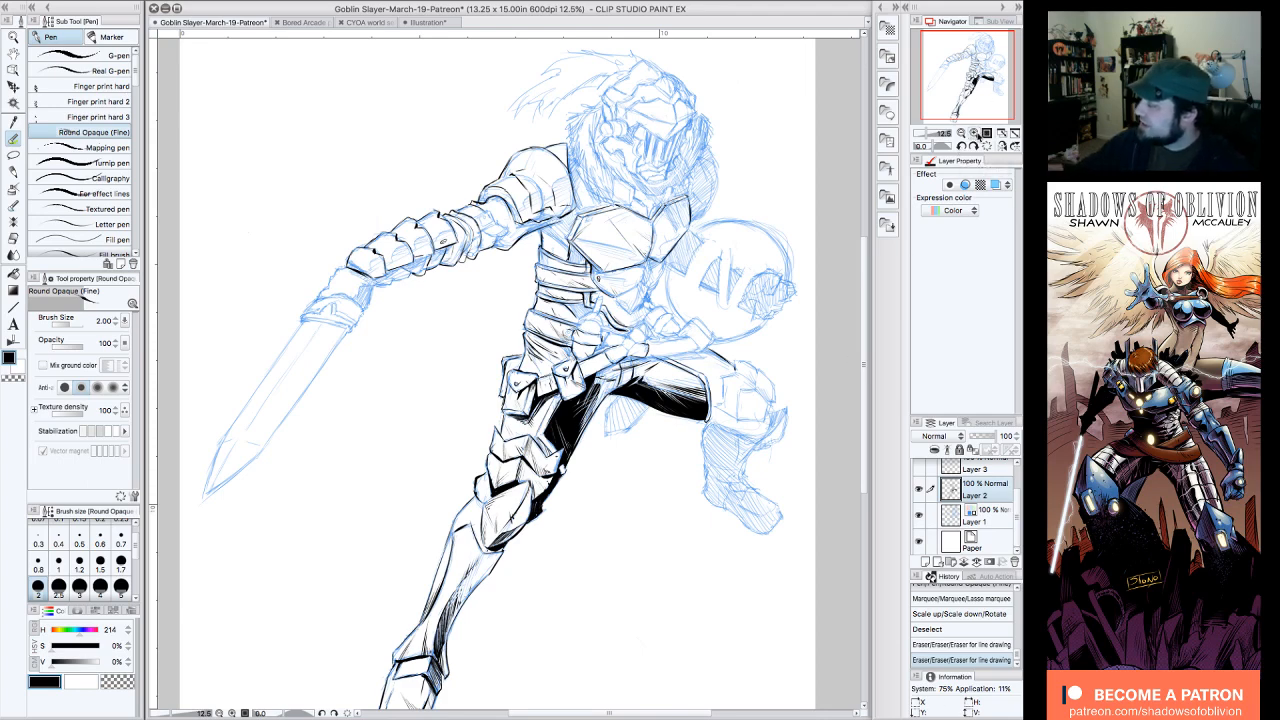
{"action": "left_click", "coordinate": [920, 489]}
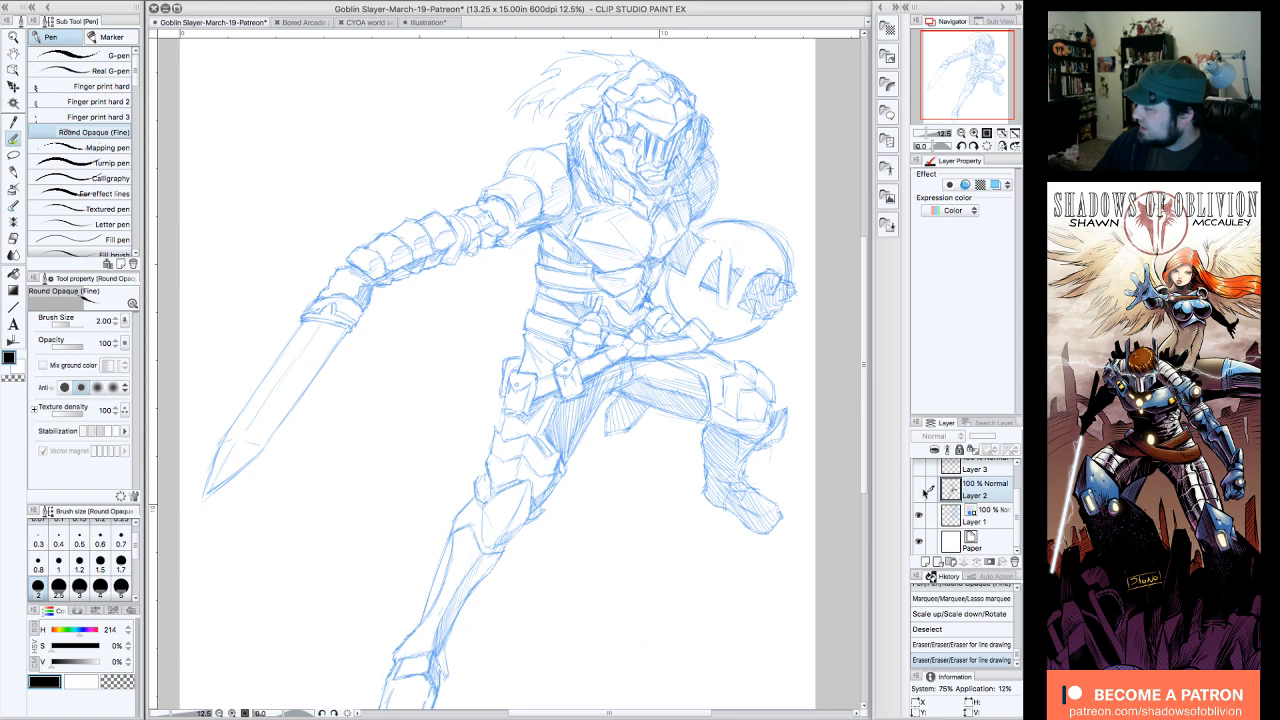
{"action": "left_click", "coordinate": [920, 489]}
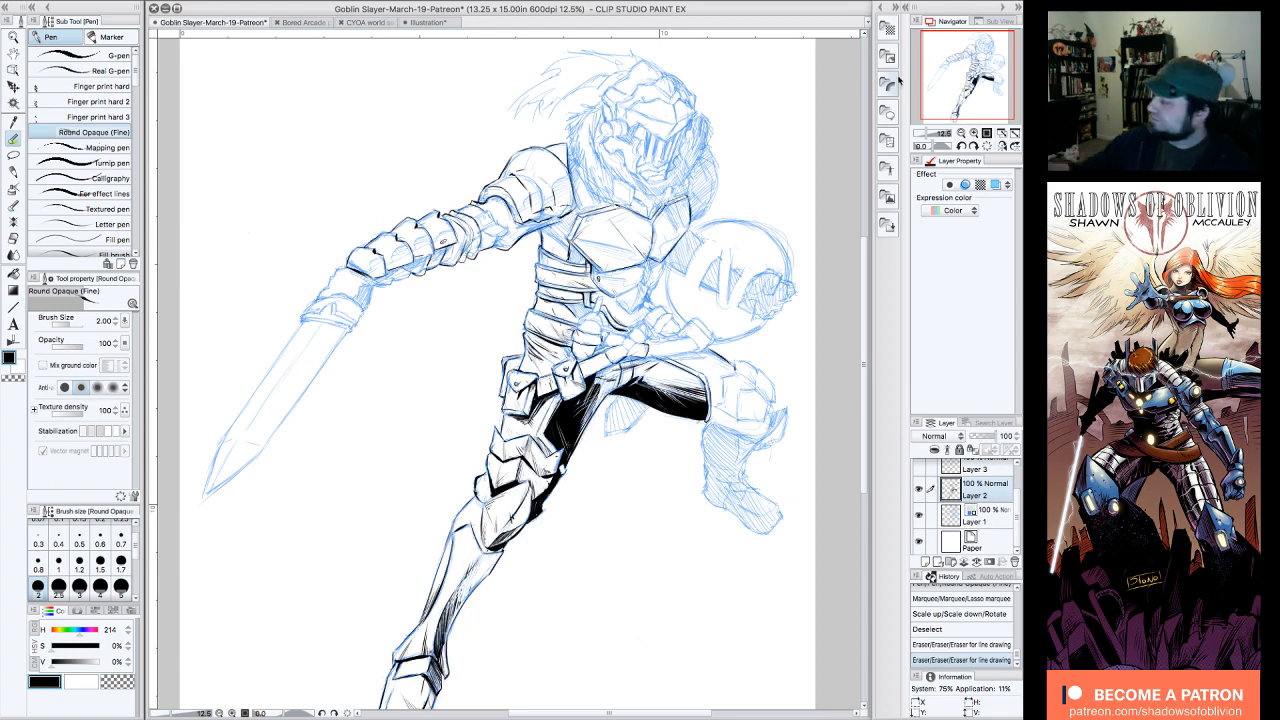
Step: Try curved hatching strokes in the blank area above the armored sword arm, and undo them
{"action": "left_click", "coordinate": [975, 134]}
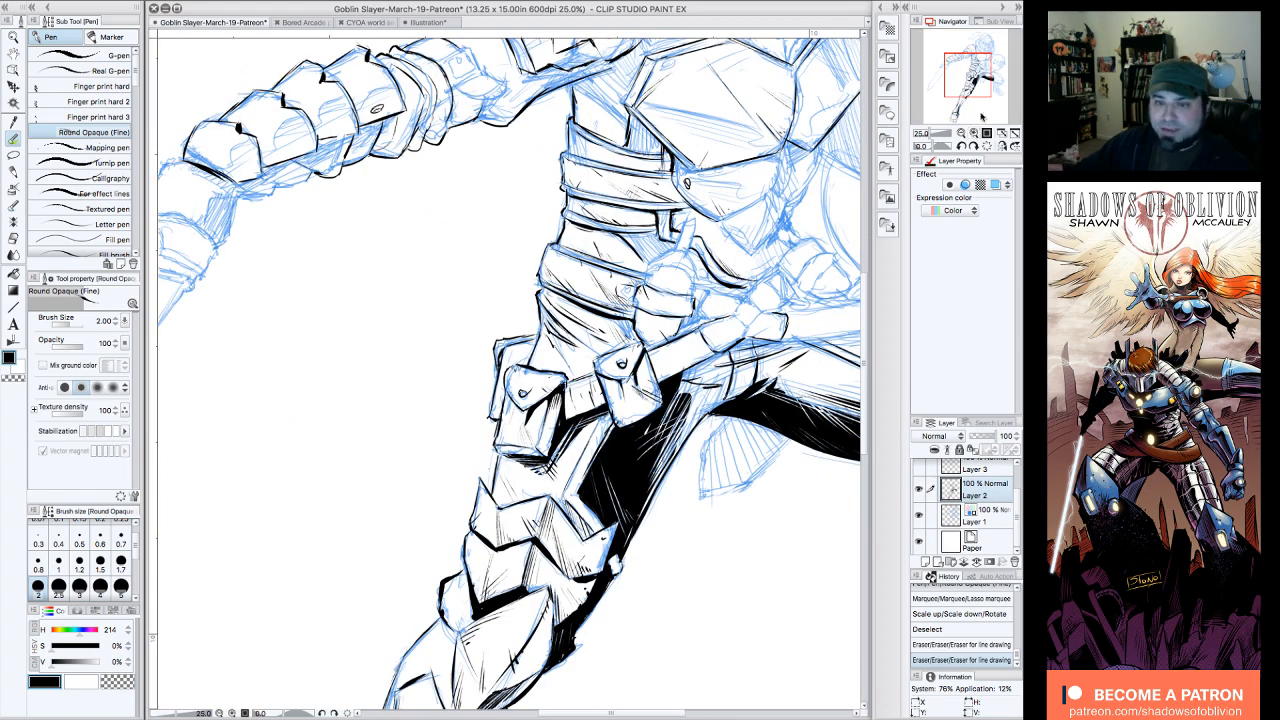
{"action": "left_click_drag", "start_coordinate": [969, 84], "coordinate": [962, 63]}
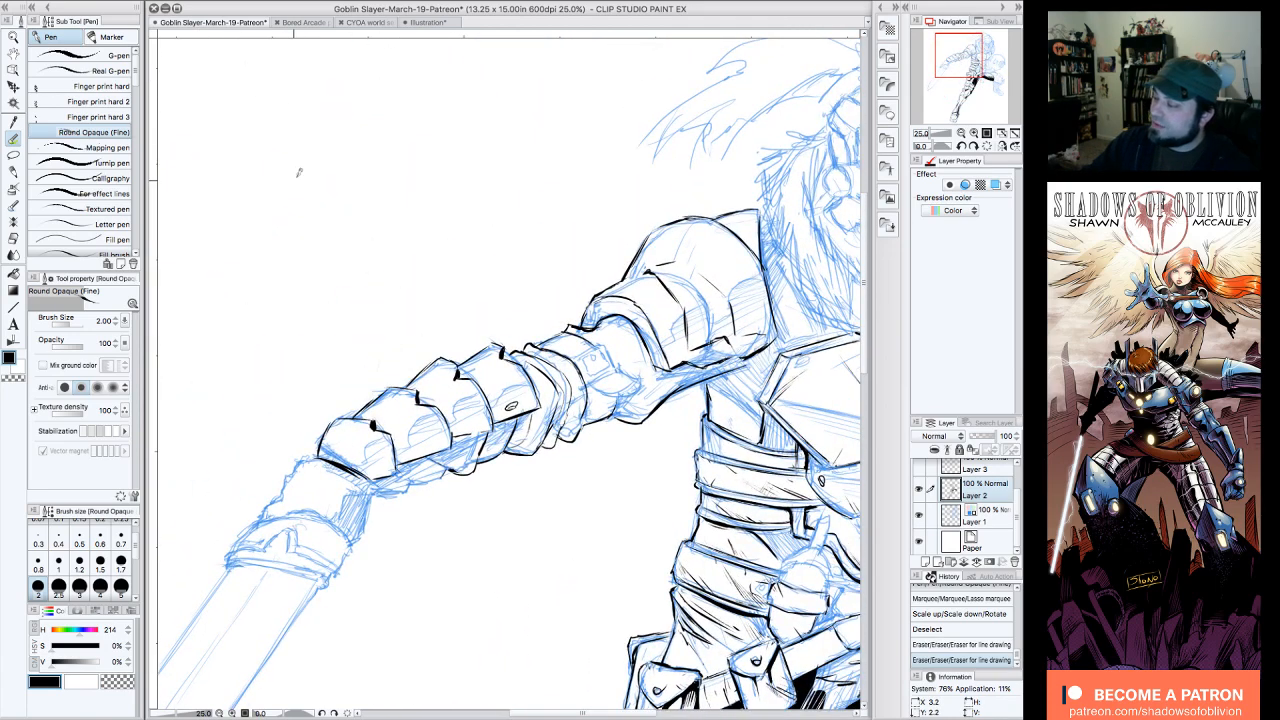
{"action": "left_click", "coordinate": [976, 135]}
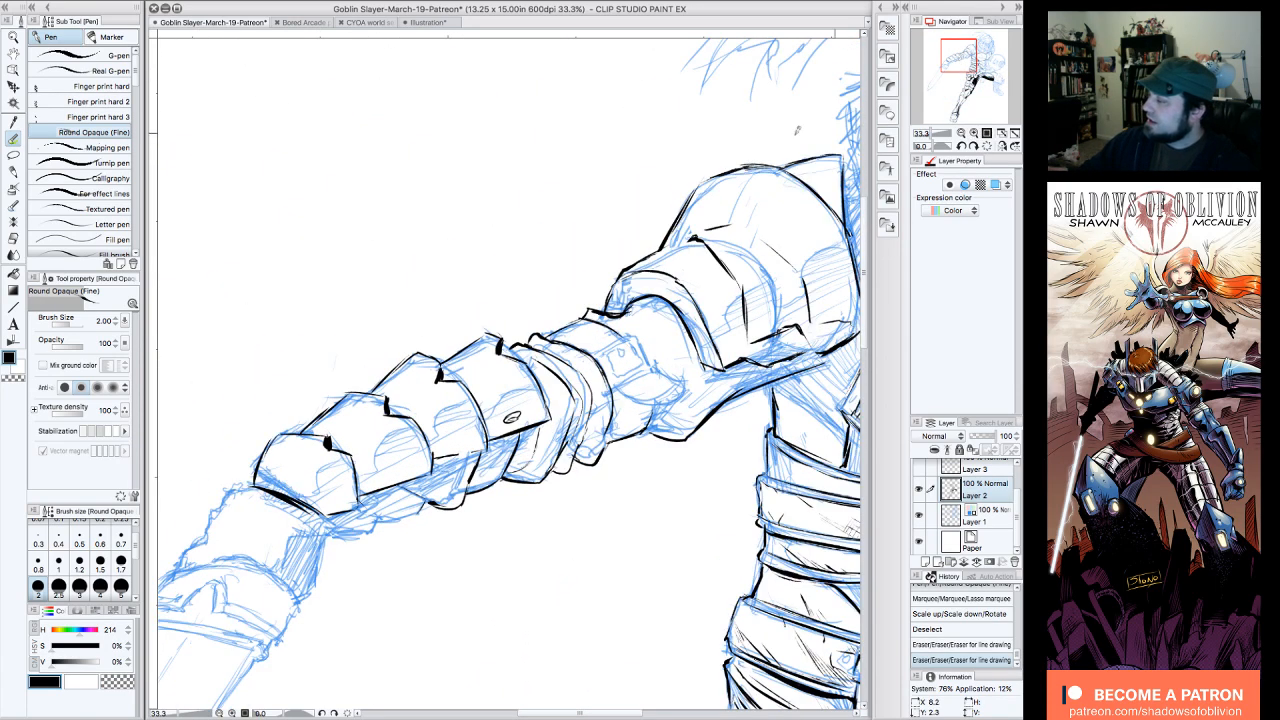
{"action": "left_click_drag", "start_coordinate": [432, 172], "coordinate": [373, 252]}
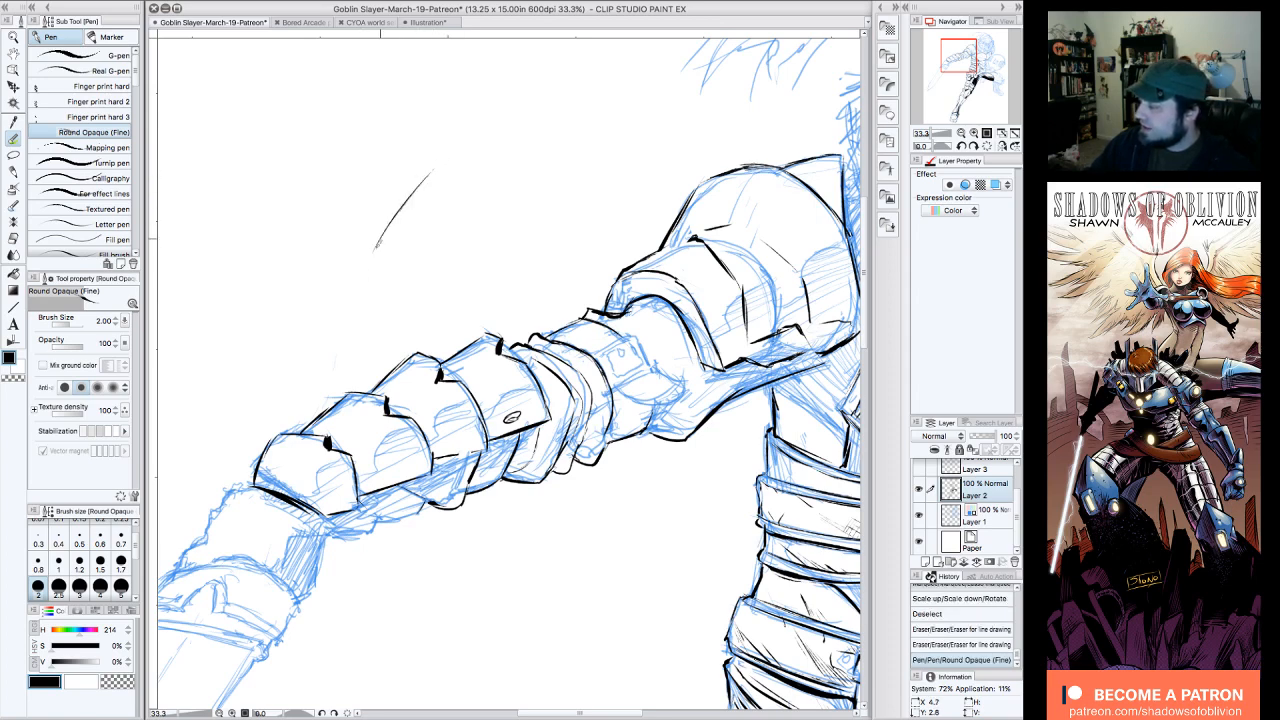
{"action": "left_click_drag", "start_coordinate": [400, 210], "coordinate": [352, 318]}
{"action": "left_click_drag", "start_coordinate": [394, 242], "coordinate": [350, 340]}
{"action": "left_click_drag", "start_coordinate": [384, 270], "coordinate": [354, 350]}
{"action": "left_click_drag", "start_coordinate": [378, 292], "coordinate": [358, 362]}
{"action": "left_click_drag", "start_coordinate": [380, 308], "coordinate": [370, 364]}
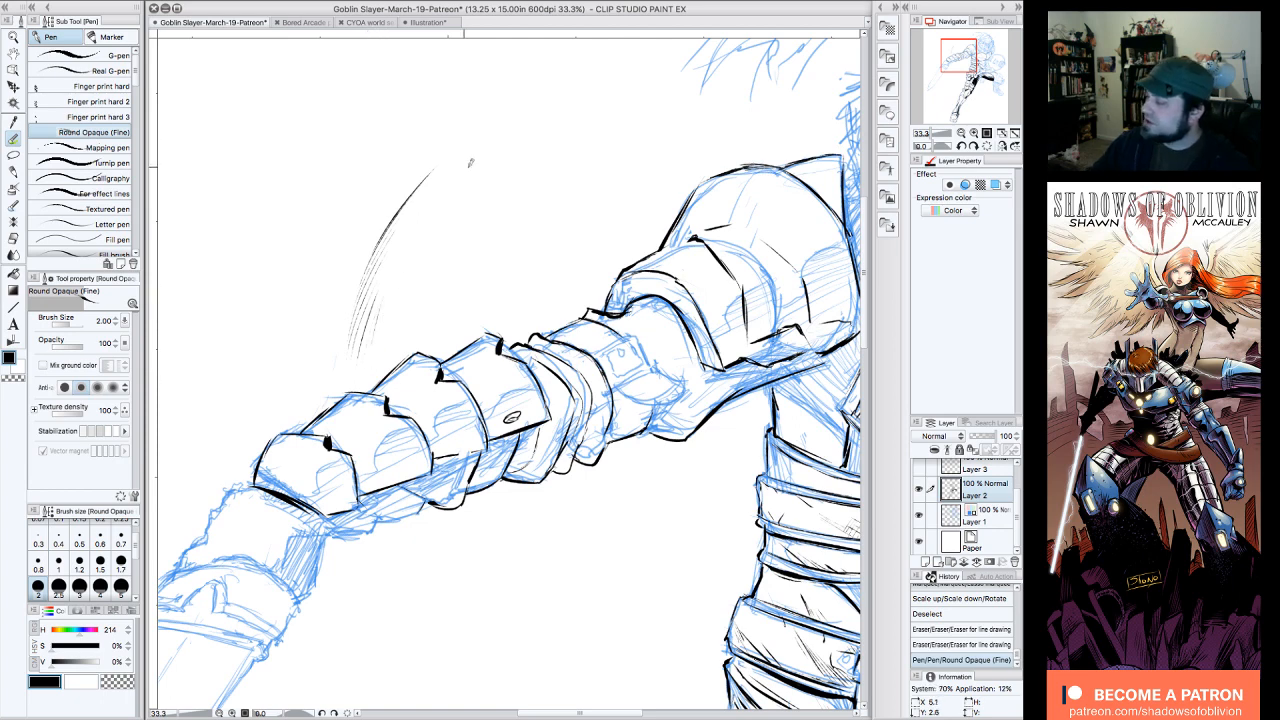
{"action": "mouse_move", "coordinate": [504, 170]}
{"action": "left_mouse_down"}
{"action": "mouse_move", "coordinate": [412, 292]}
{"action": "mouse_move", "coordinate": [400, 338]}
{"action": "left_mouse_up"}
{"action": "left_click_drag", "start_coordinate": [500, 212], "coordinate": [412, 332]}
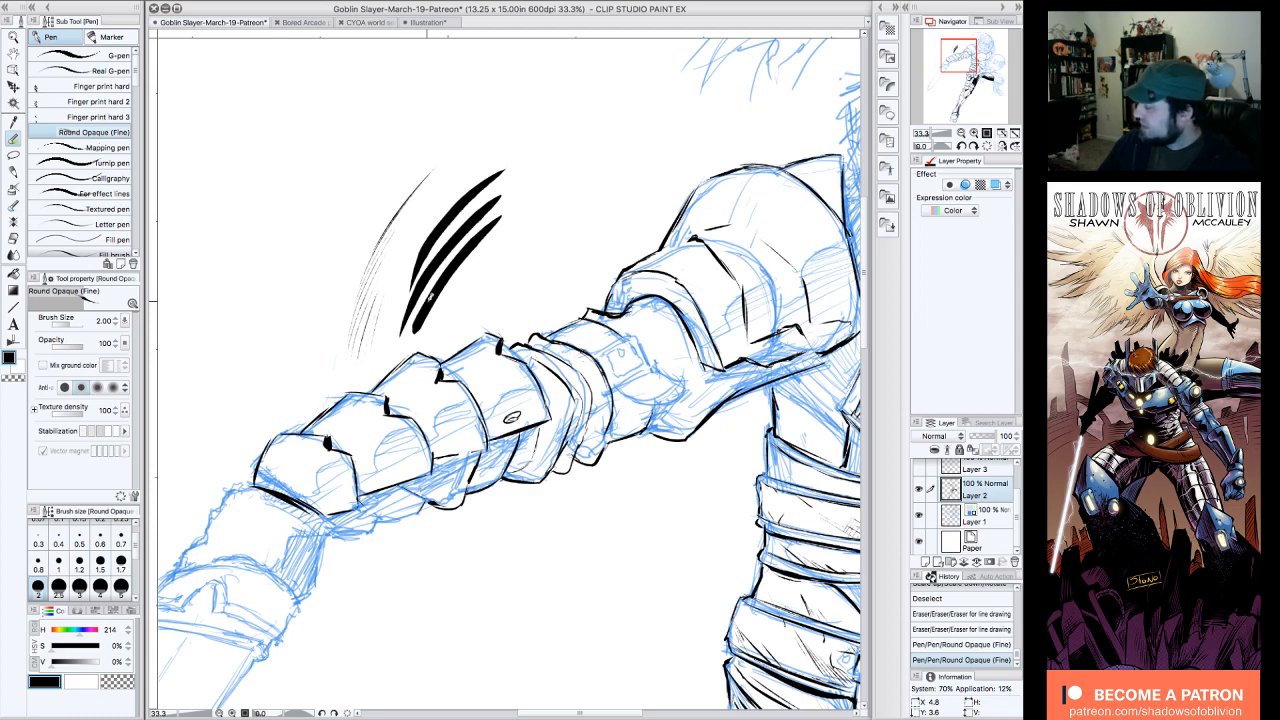
{"action": "left_click", "coordinate": [958, 630]}
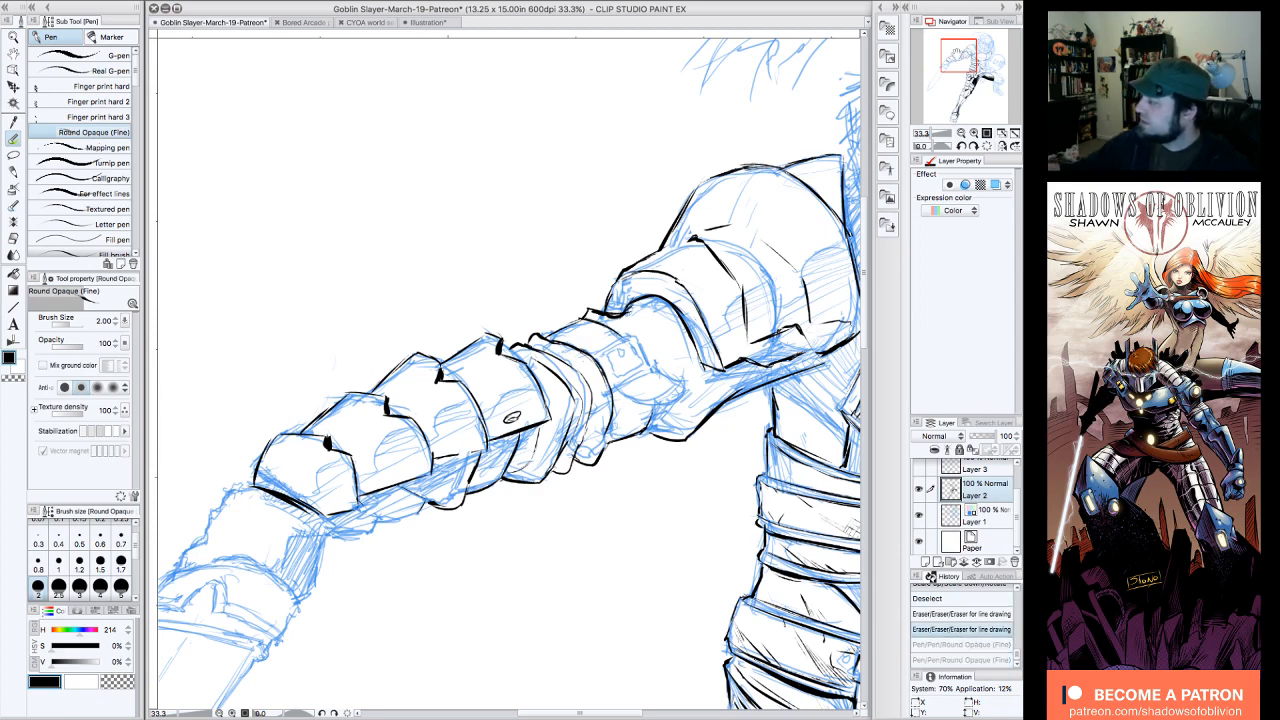
Step: Erase a small bit of ink along the upper edge of the elbow bands on the sword arm
{"action": "left_click_drag", "start_coordinate": [958, 55], "coordinate": [968, 58]}
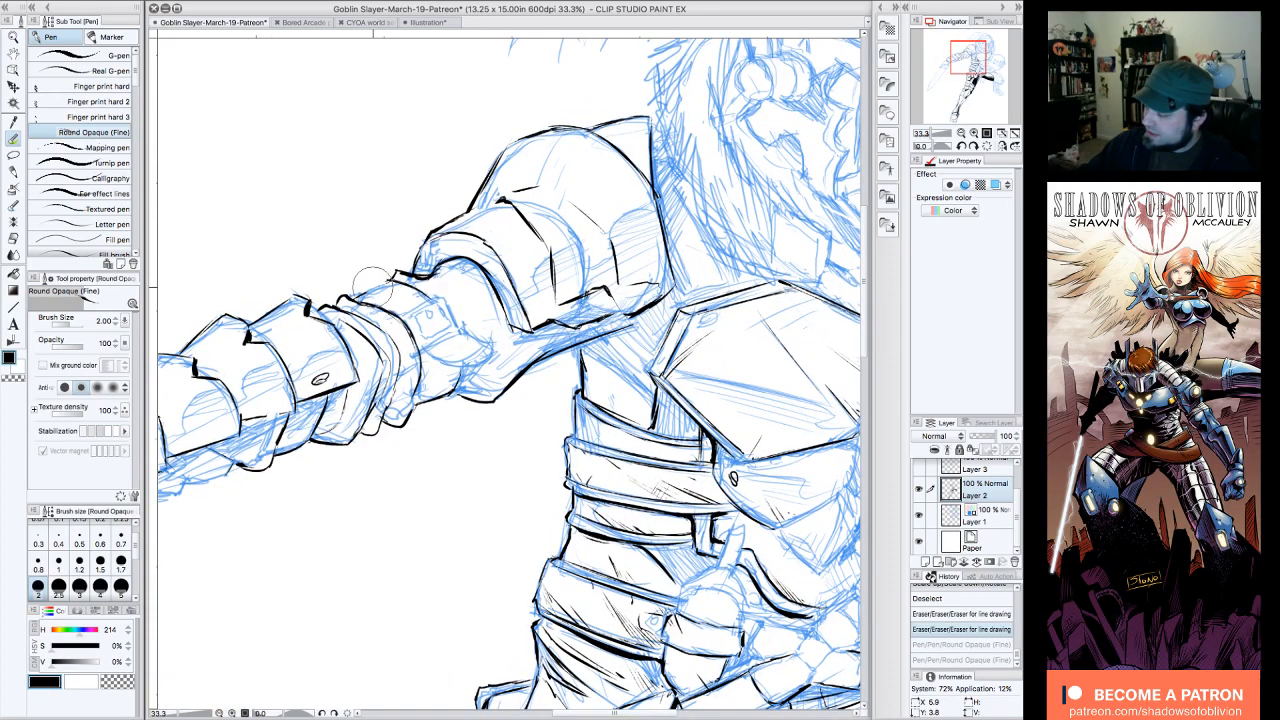
{"action": "left_click_drag", "start_coordinate": [370, 282], "coordinate": [356, 292]}
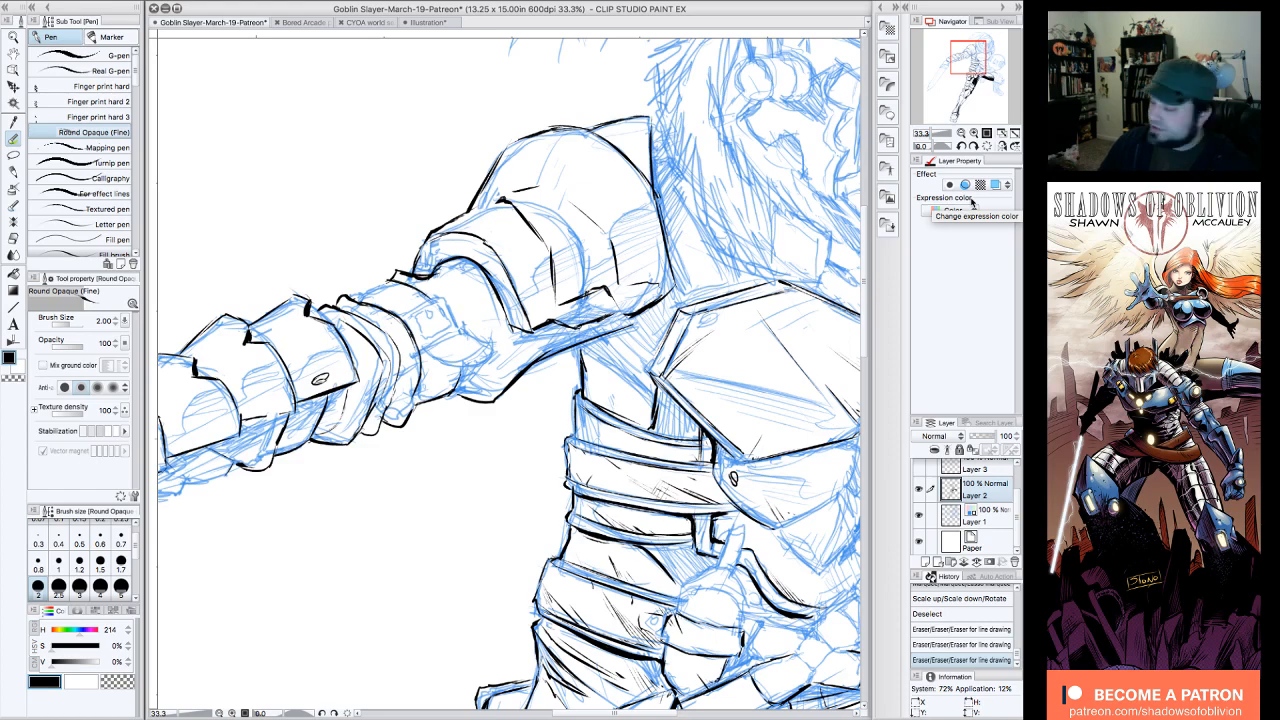
Step: Switch to the Illustration document and review the page of open hand and fist studies
{"action": "left_click", "coordinate": [441, 22]}
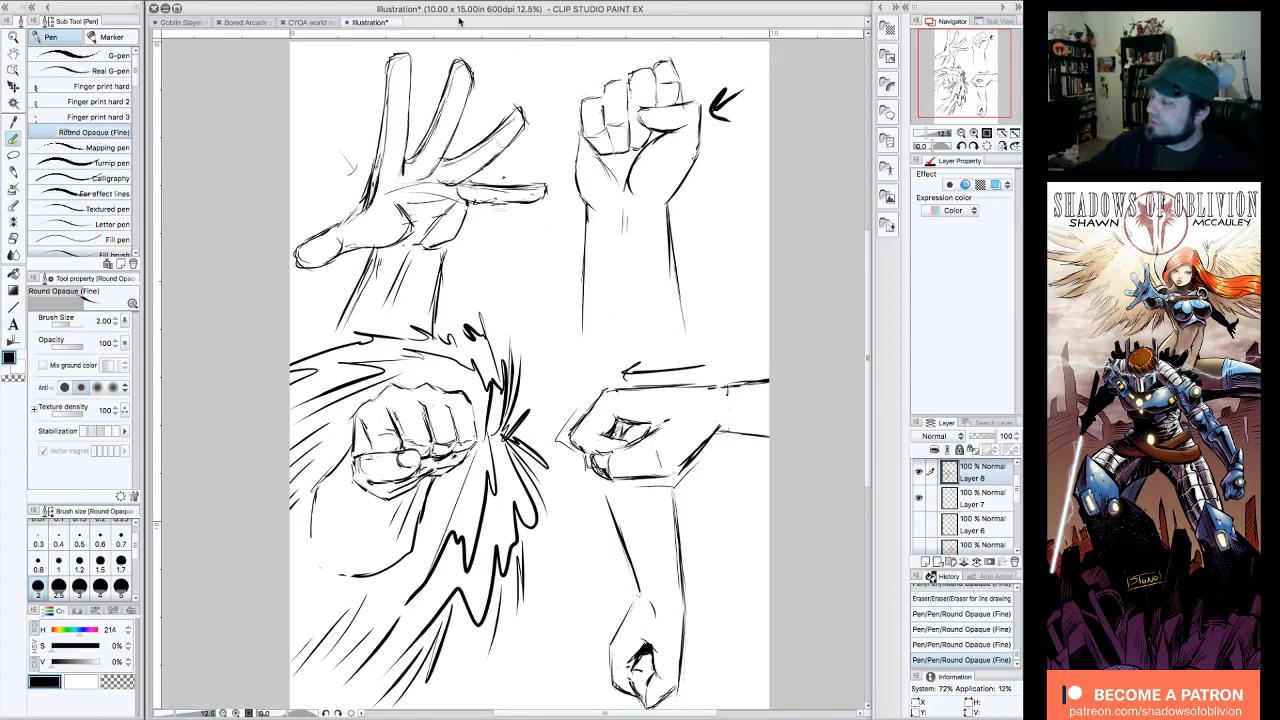
{"action": "left_click_drag", "start_coordinate": [963, 85], "coordinate": [966, 82]}
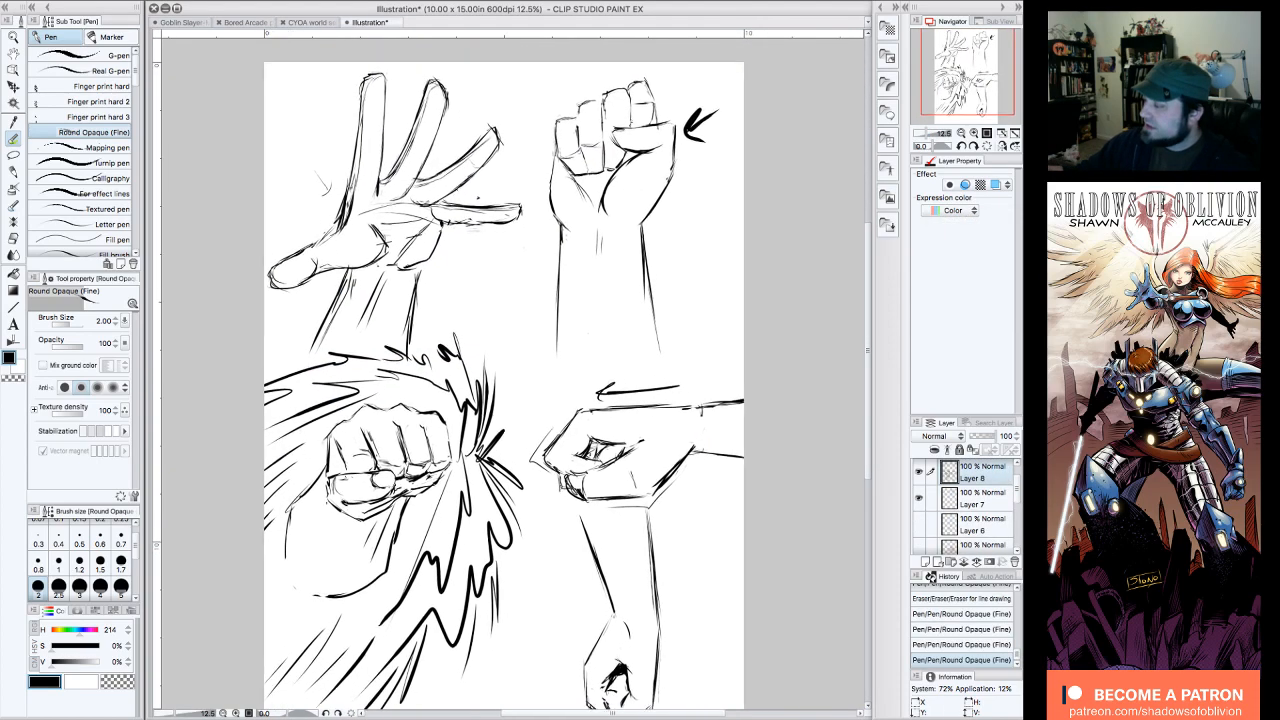
{"action": "left_click_drag", "start_coordinate": [504, 380], "coordinate": [504, 370]}
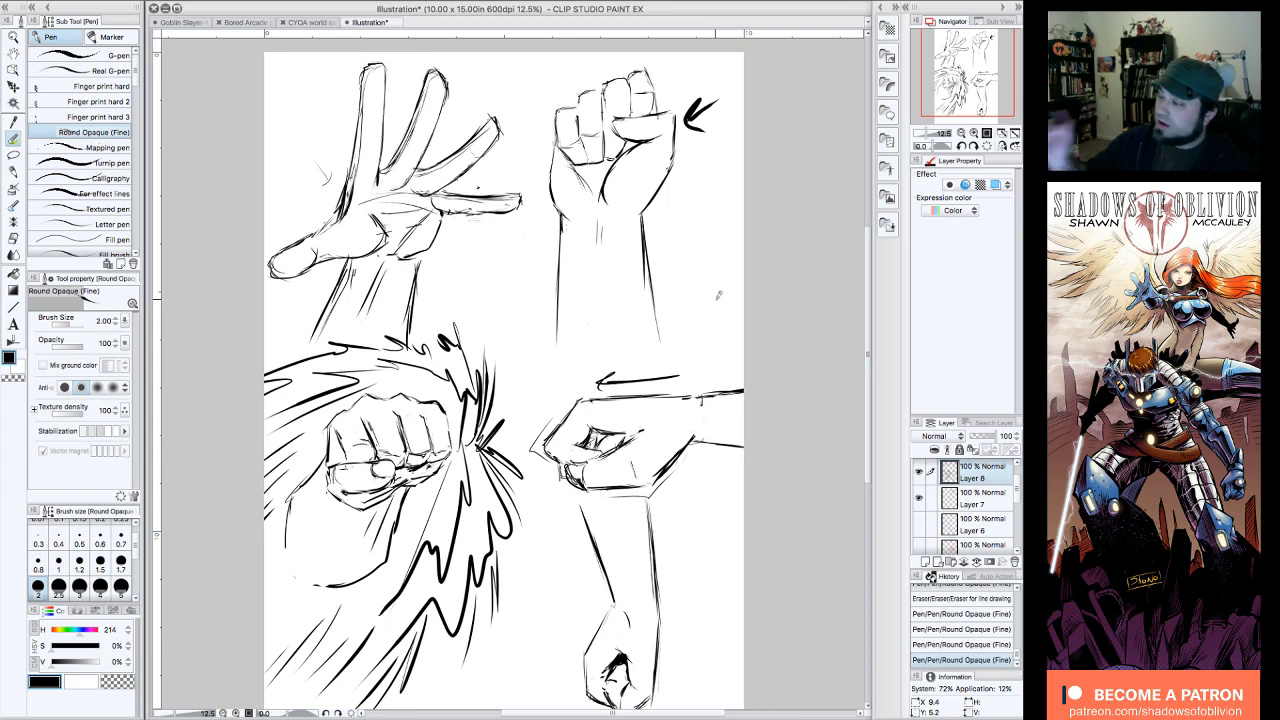
Step: Return to the Goblin Slayer document and ink the outer edge of the band just below the shoulder armor
{"action": "left_click", "coordinate": [198, 20]}
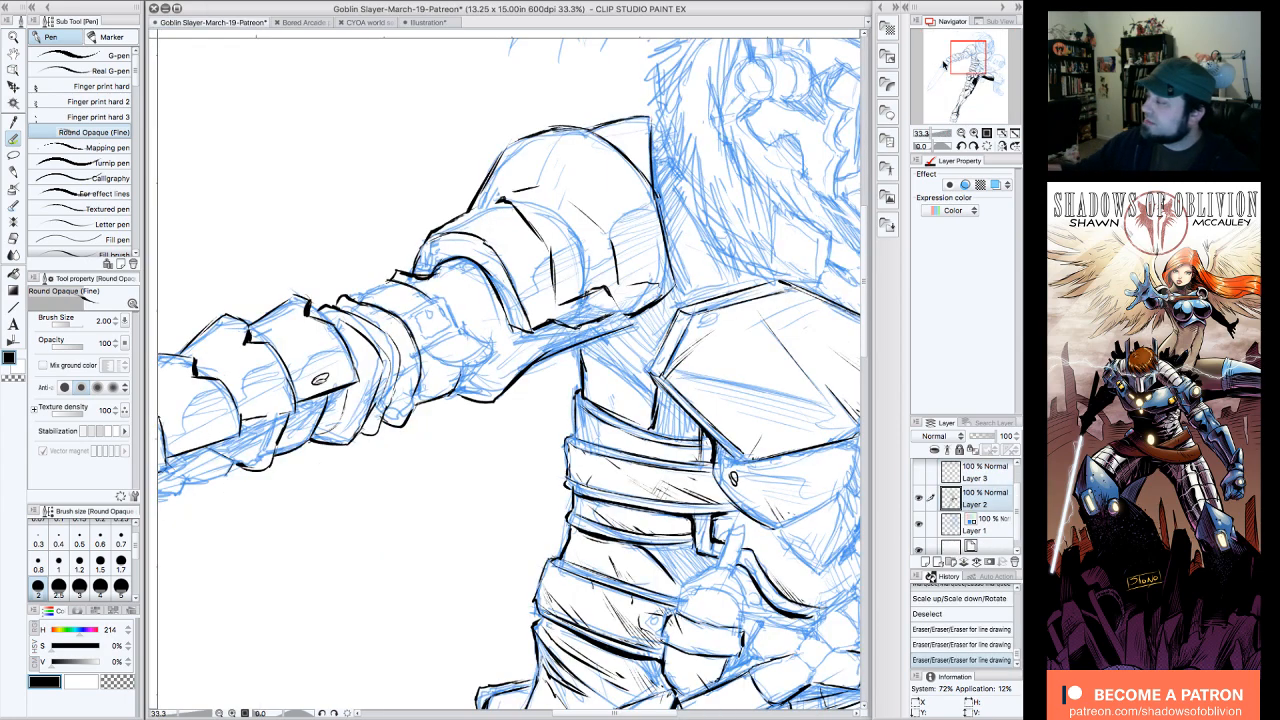
{"action": "left_click", "coordinate": [962, 62]}
{"action": "left_click_drag", "start_coordinate": [967, 57], "coordinate": [966, 58]}
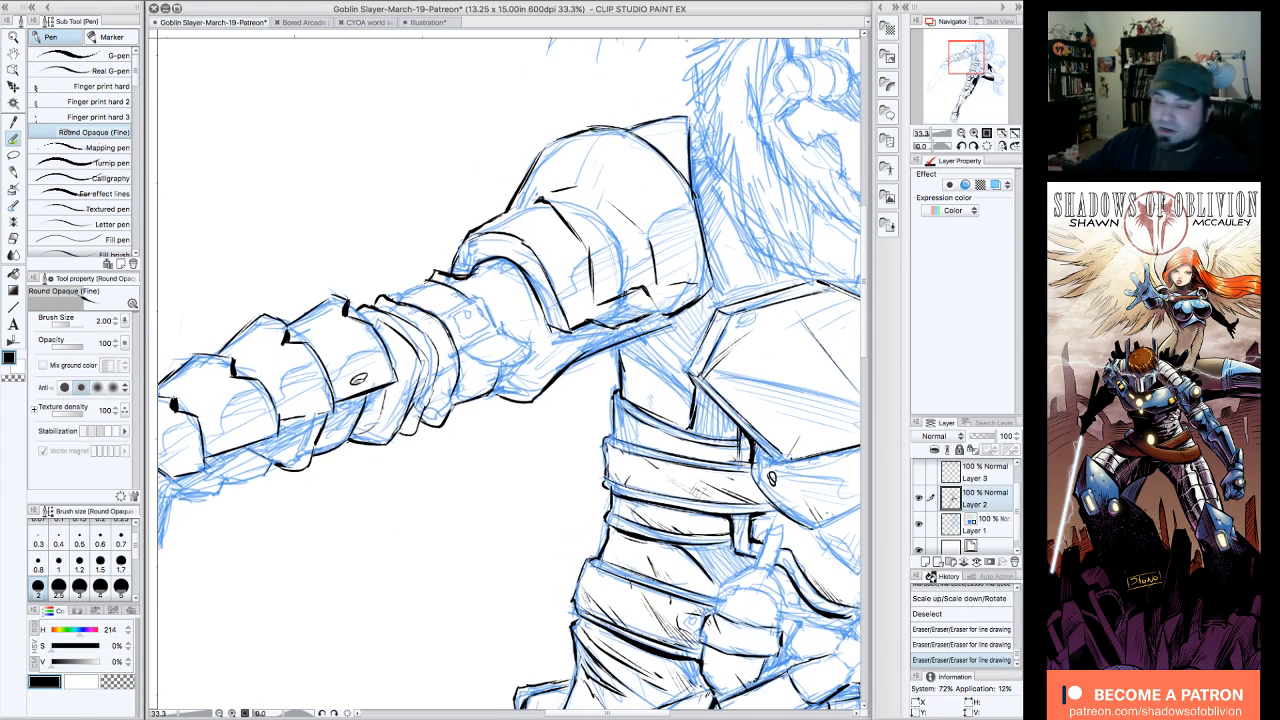
{"action": "left_click", "coordinate": [962, 146]}
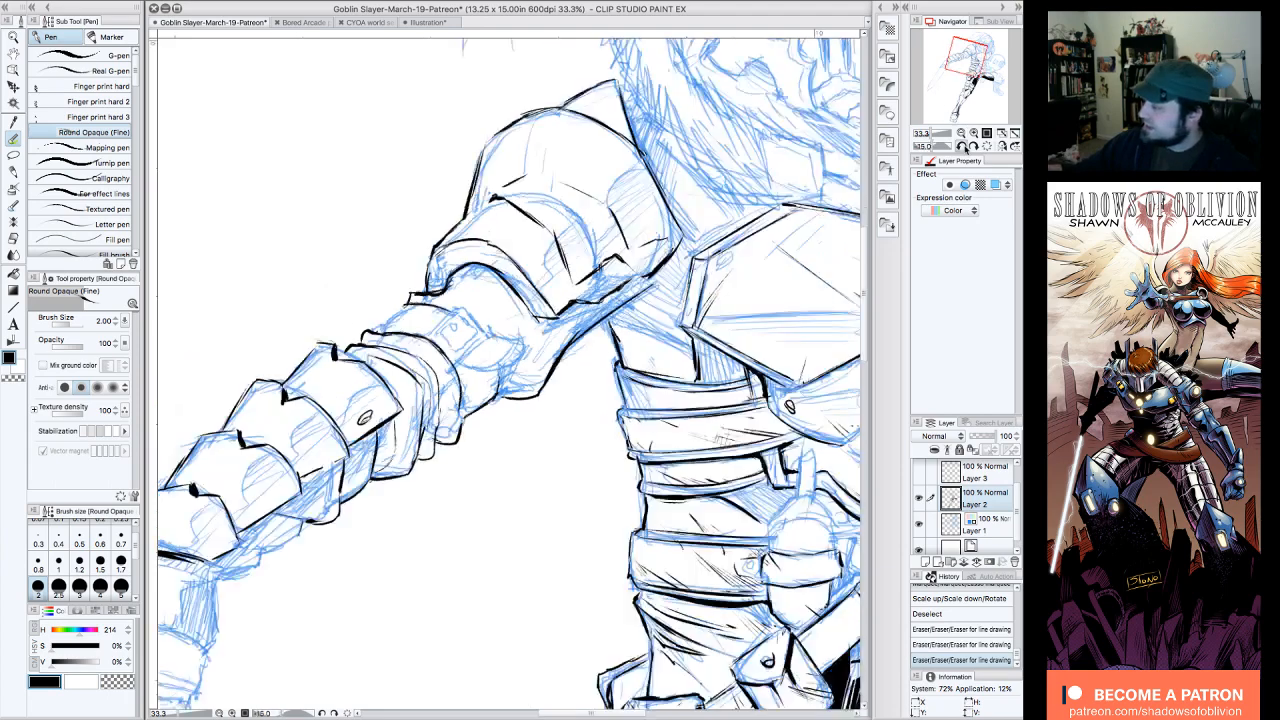
{"action": "left_click", "coordinate": [962, 146]}
{"action": "left_click", "coordinate": [962, 146]}
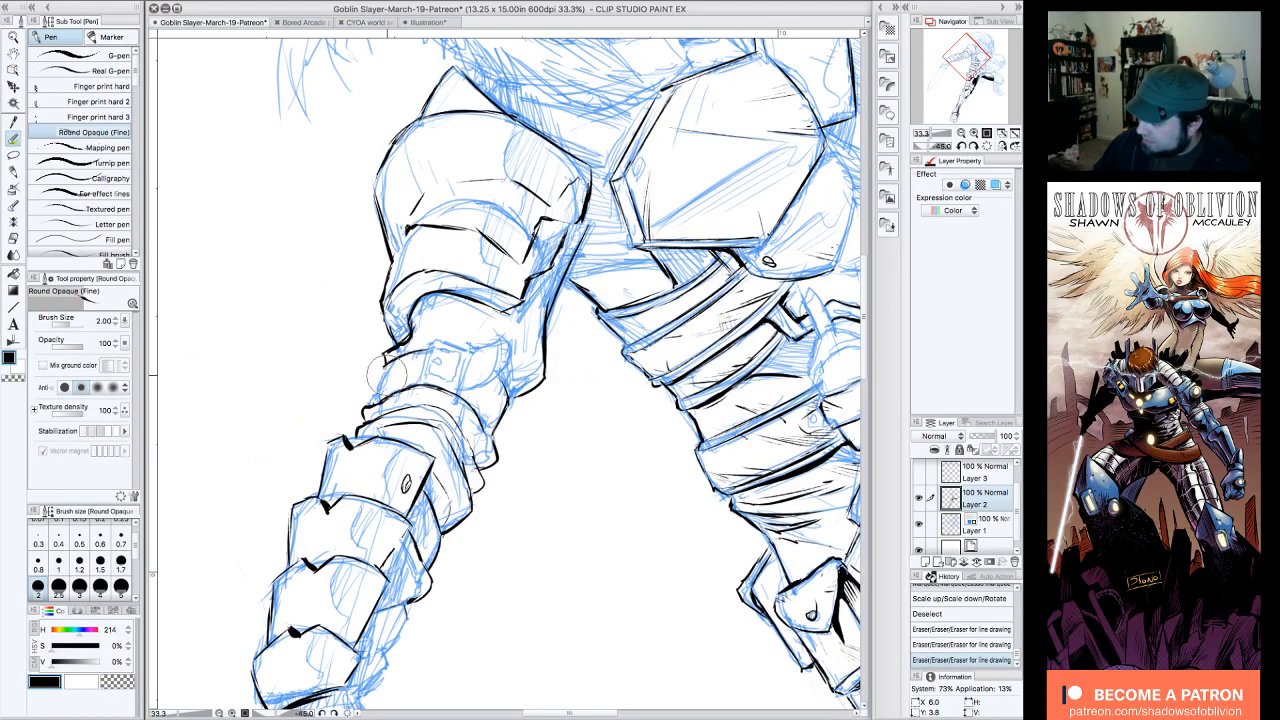
{"action": "left_click_drag", "start_coordinate": [387, 375], "coordinate": [380, 372]}
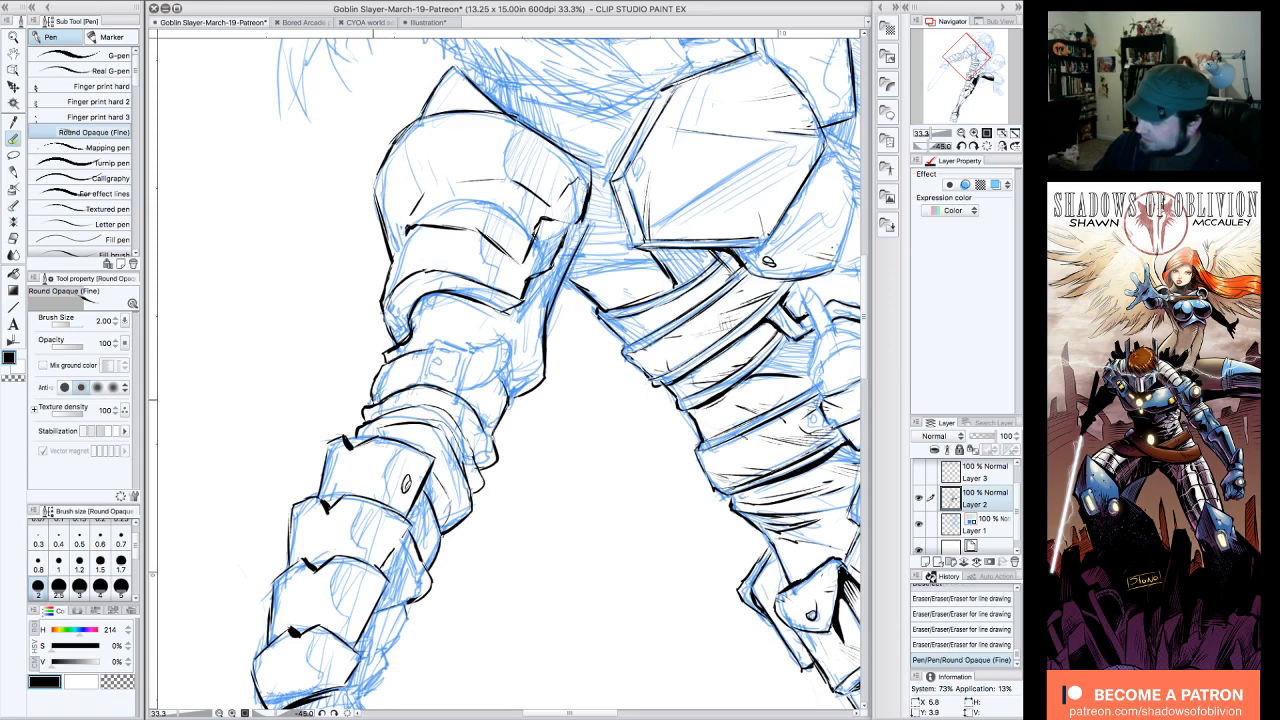
Step: Ink short lines on the elbow bands between the forearm plates and the shoulder armor
{"action": "left_click", "coordinate": [974, 146]}
{"action": "left_click", "coordinate": [974, 146]}
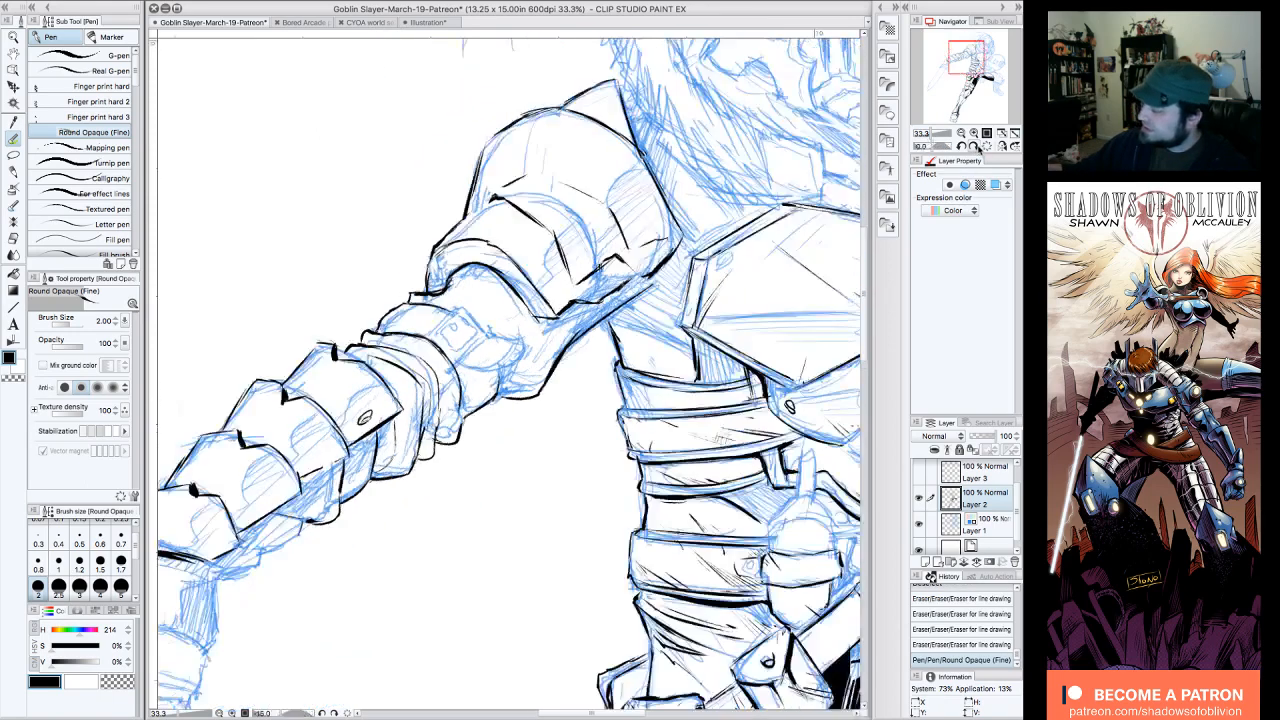
{"action": "left_click", "coordinate": [974, 146]}
{"action": "left_click", "coordinate": [974, 146]}
{"action": "left_click", "coordinate": [974, 146]}
{"action": "left_click_drag", "start_coordinate": [455, 243], "coordinate": [463, 252]}
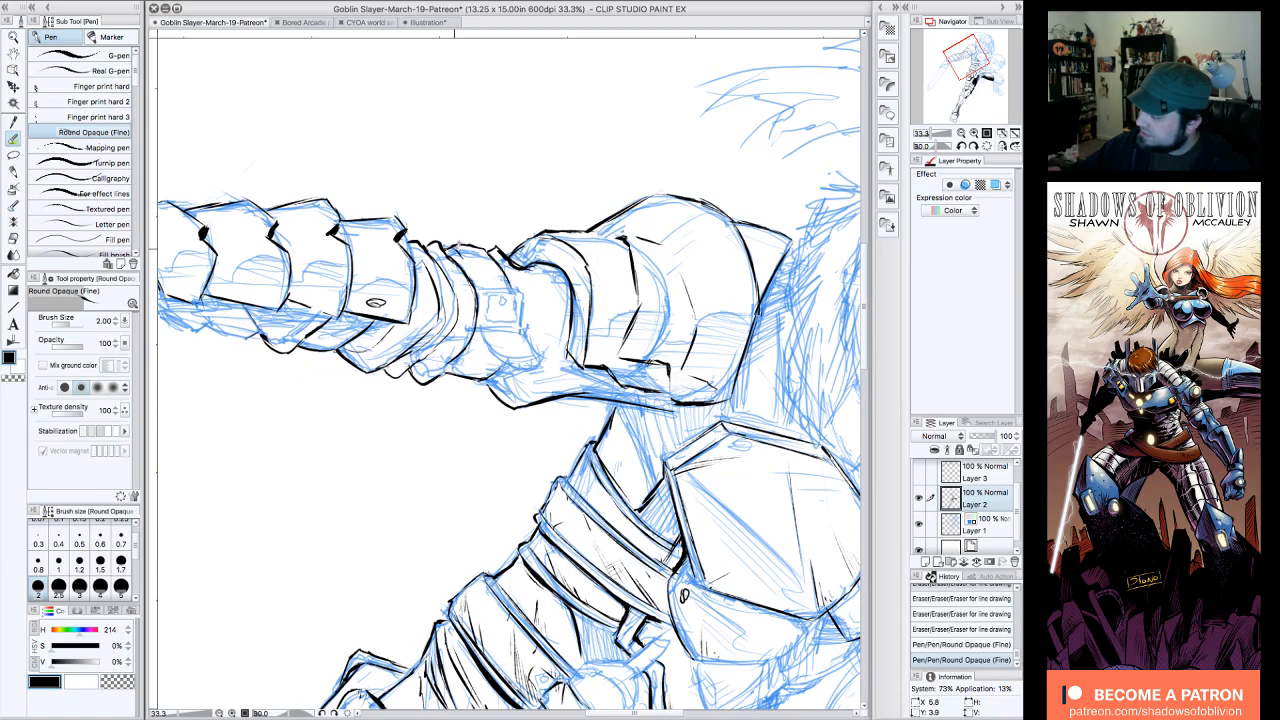
{"action": "left_click_drag", "start_coordinate": [481, 330], "coordinate": [475, 340]}
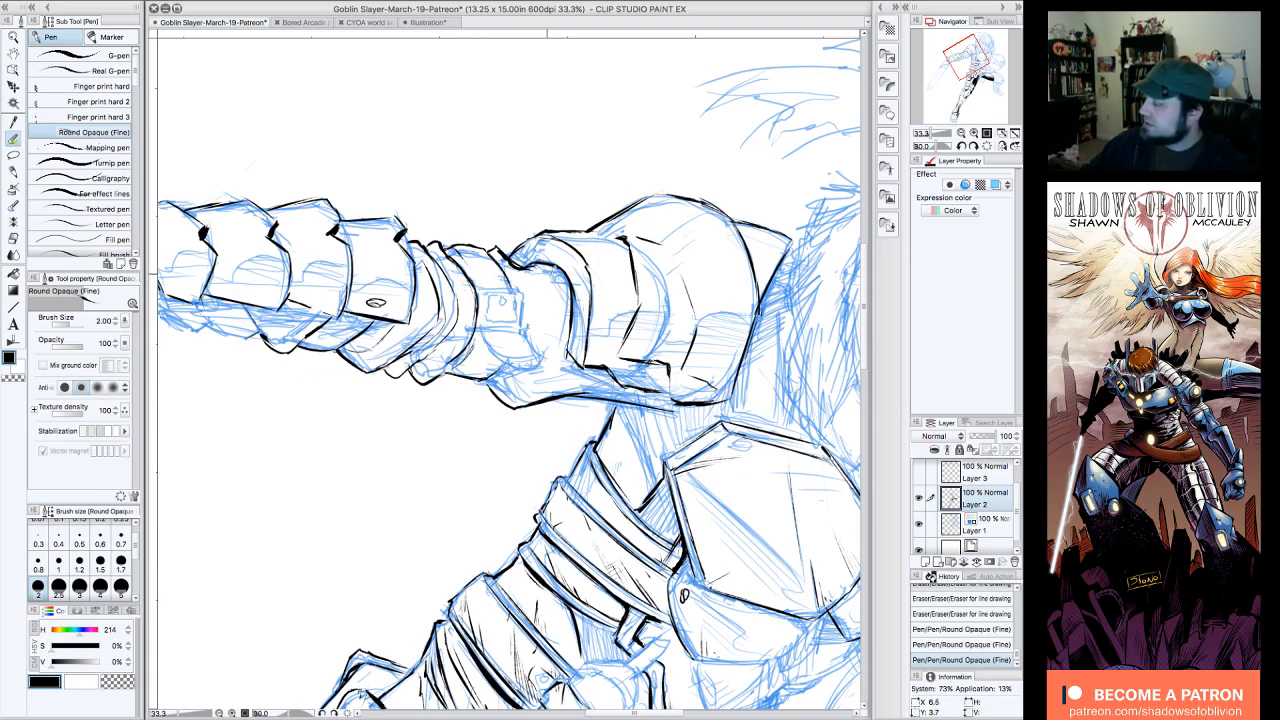
Step: Erase and redraw the outer edge of the elbow bands with the Round Opaque (Fine) pen
{"action": "left_click", "coordinate": [972, 146]}
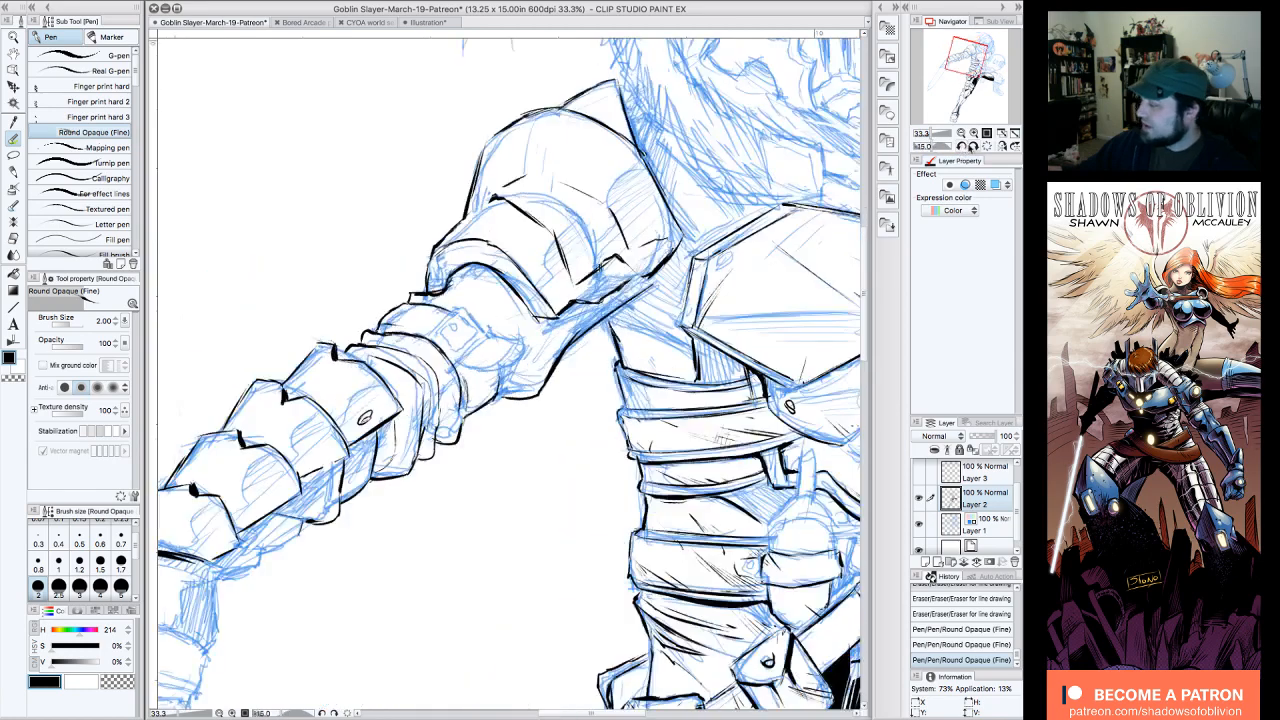
{"action": "left_click", "coordinate": [962, 146]}
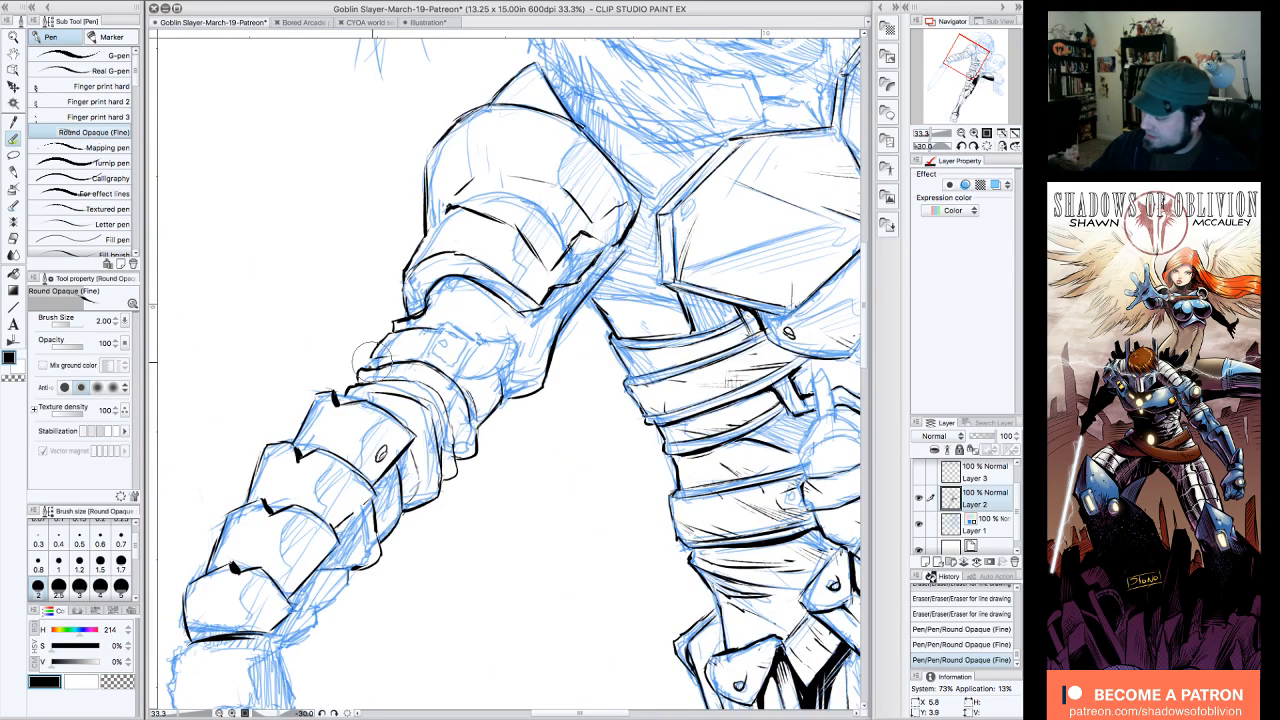
{"action": "left_click_drag", "start_coordinate": [366, 352], "coordinate": [378, 350]}
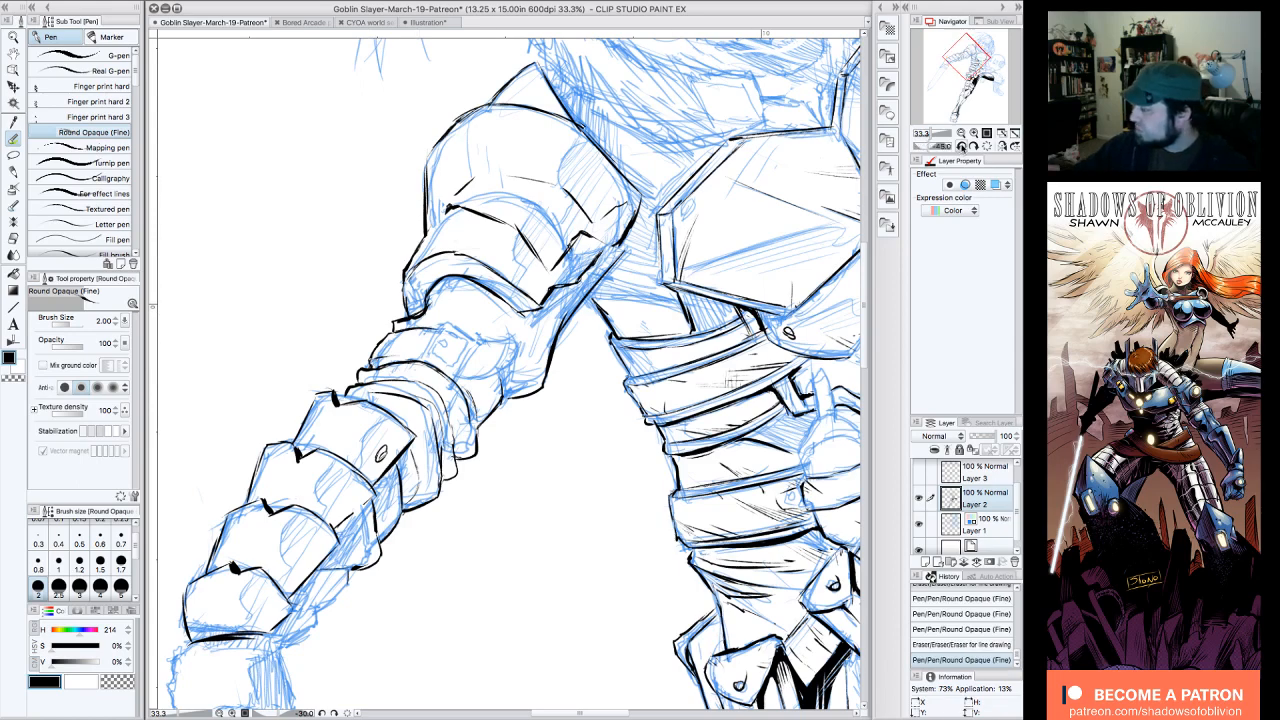
Step: Ink the inner edges of the band below the shoulder armor and outline a small square buckle on it
{"action": "left_click", "coordinate": [962, 146]}
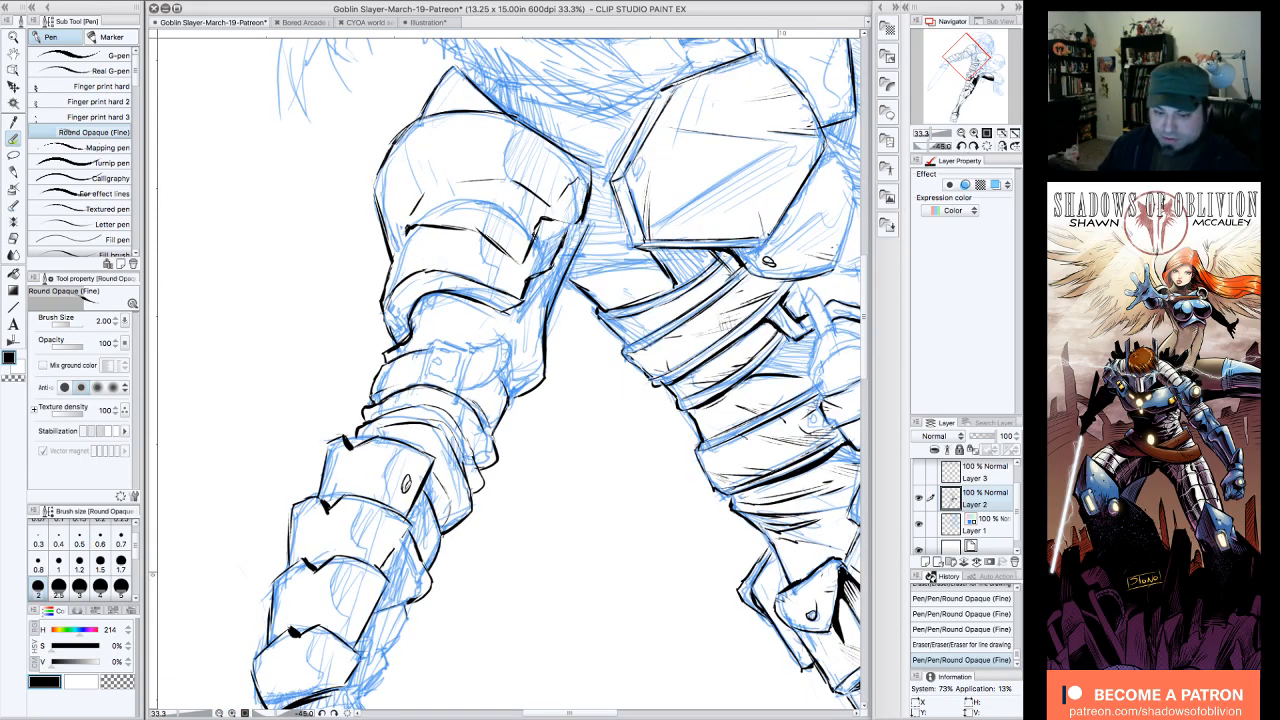
{"action": "key", "text": "Tab"}
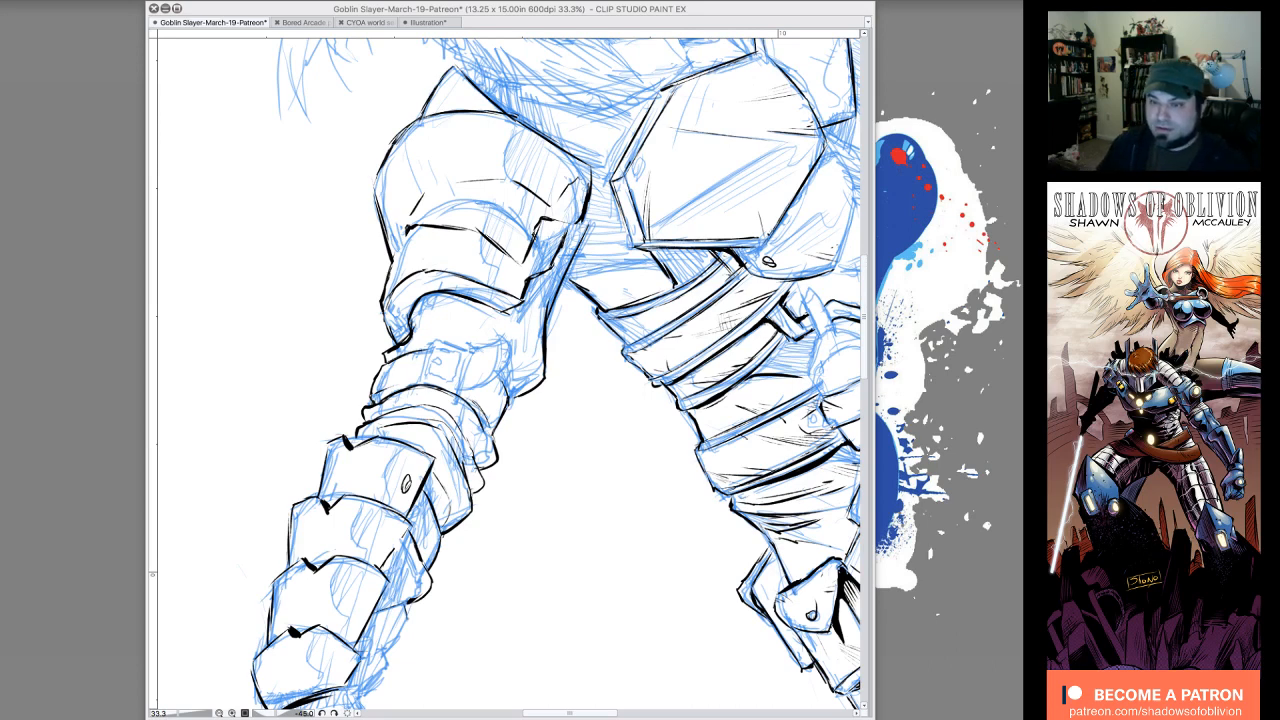
{"action": "key", "text": "Tab"}
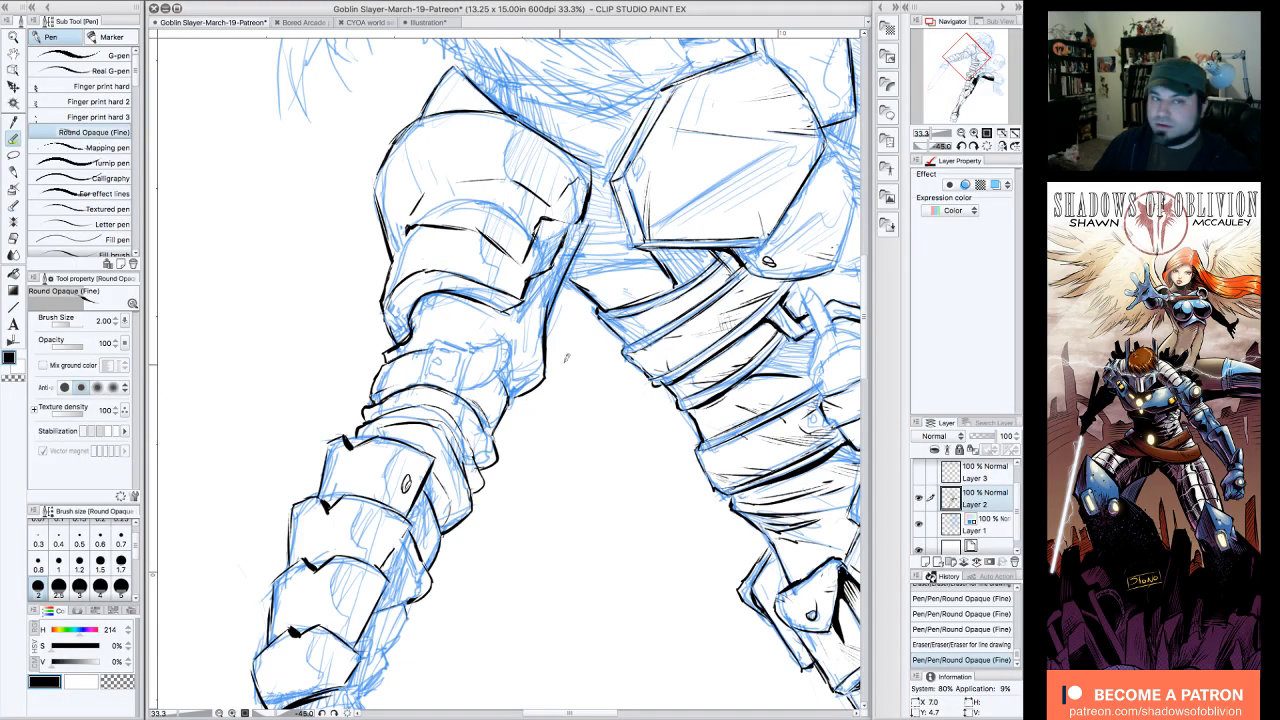
{"action": "left_click_drag", "start_coordinate": [507, 300], "coordinate": [480, 381]}
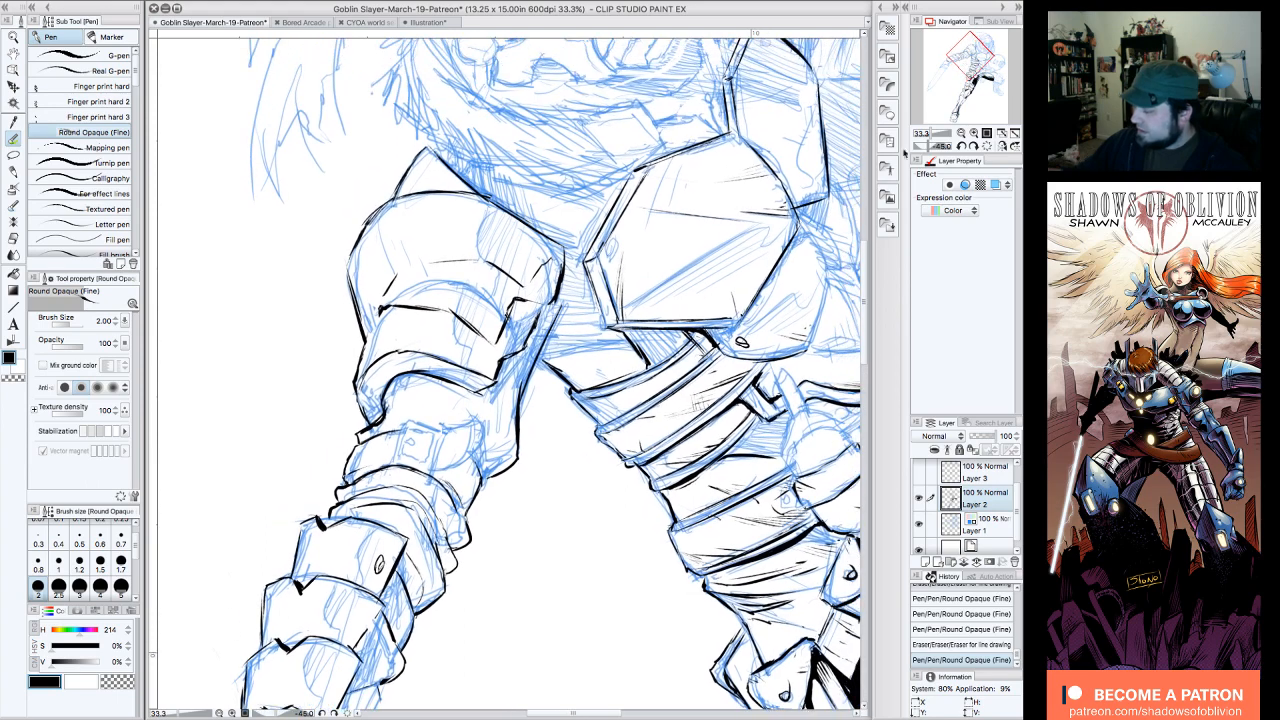
{"action": "left_click_drag", "start_coordinate": [471, 458], "coordinate": [481, 468]}
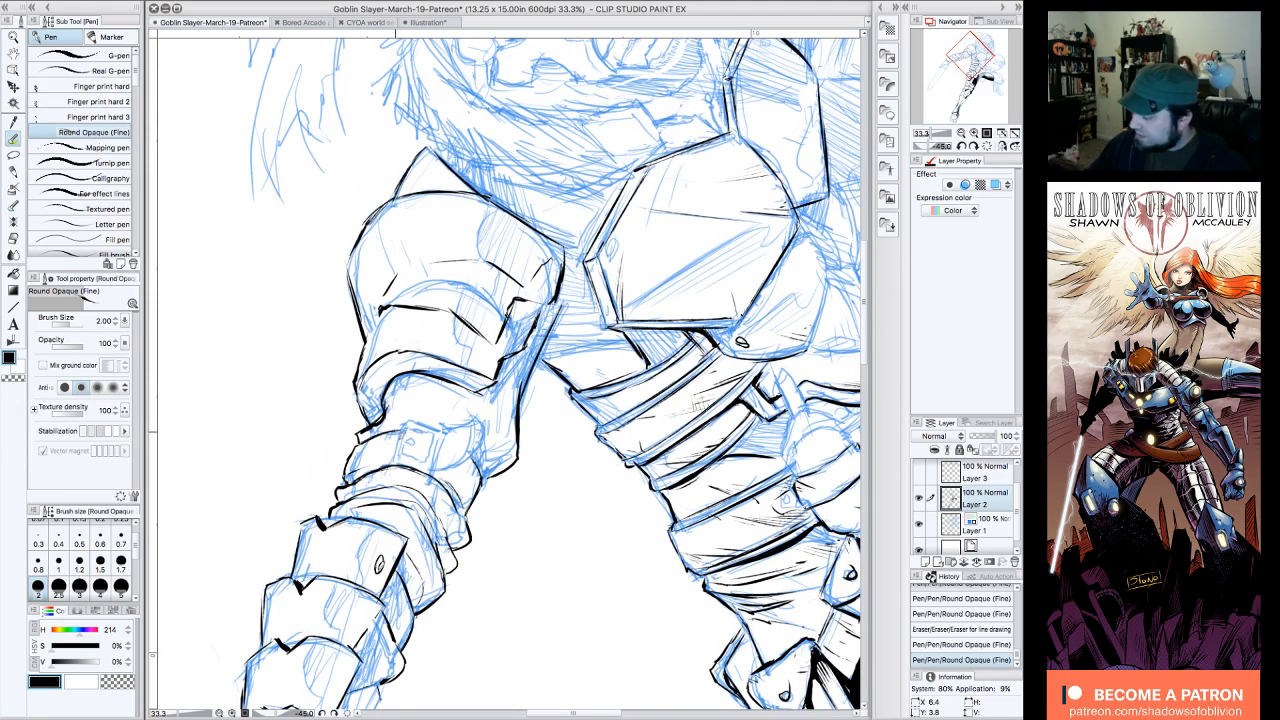
{"action": "left_click_drag", "start_coordinate": [401, 451], "coordinate": [393, 464]}
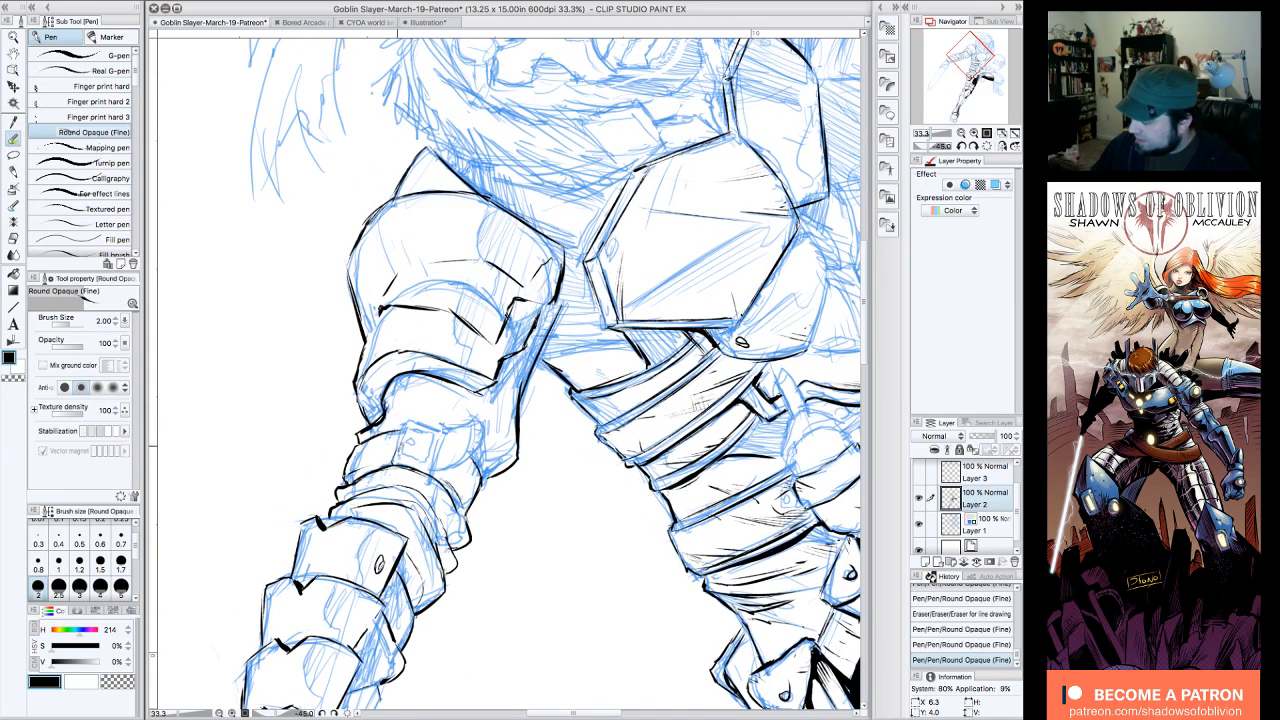
{"action": "left_click", "coordinate": [974, 146]}
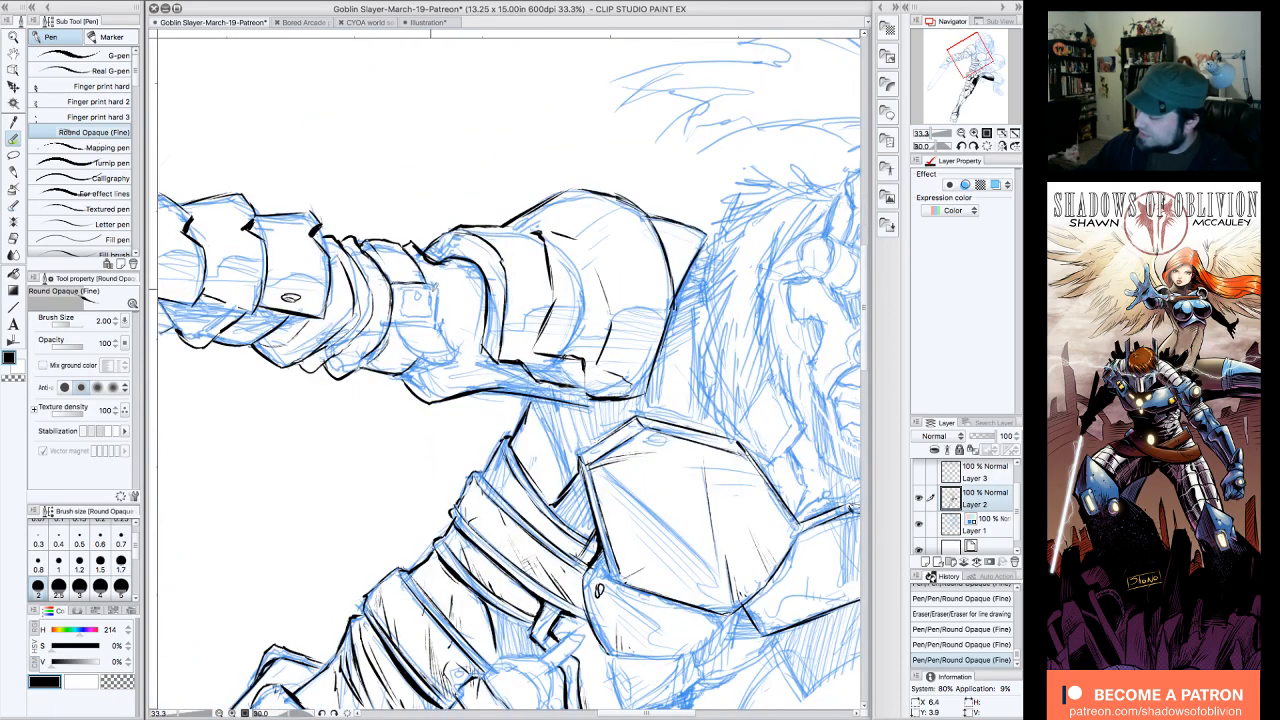
{"action": "mouse_move", "coordinate": [432, 284]}
{"action": "left_mouse_down"}
{"action": "mouse_move", "coordinate": [433, 309]}
{"action": "mouse_move", "coordinate": [393, 318]}
{"action": "left_mouse_up"}
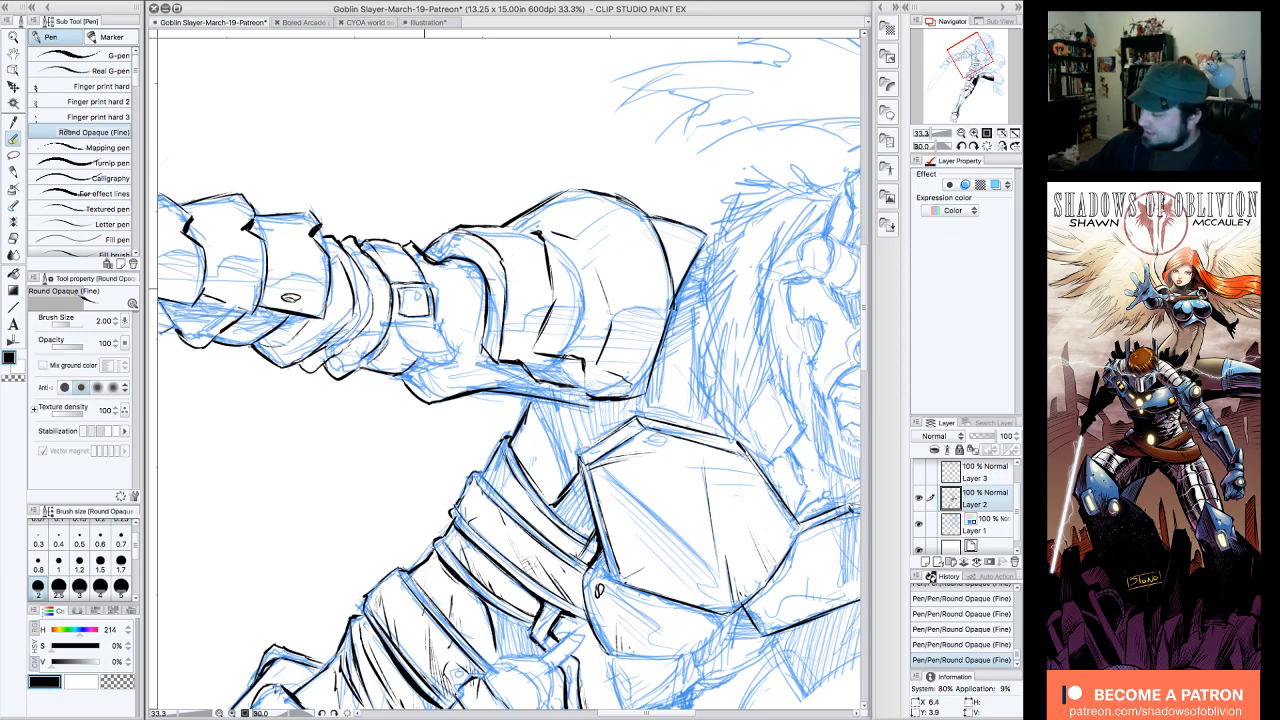
Step: Refine the square buckle's lines and ink the curved strap end beside it on the upper arm band
{"action": "left_click", "coordinate": [962, 146]}
{"action": "left_click", "coordinate": [962, 146]}
{"action": "left_click", "coordinate": [962, 146]}
{"action": "left_click", "coordinate": [962, 146]}
{"action": "left_click", "coordinate": [962, 146]}
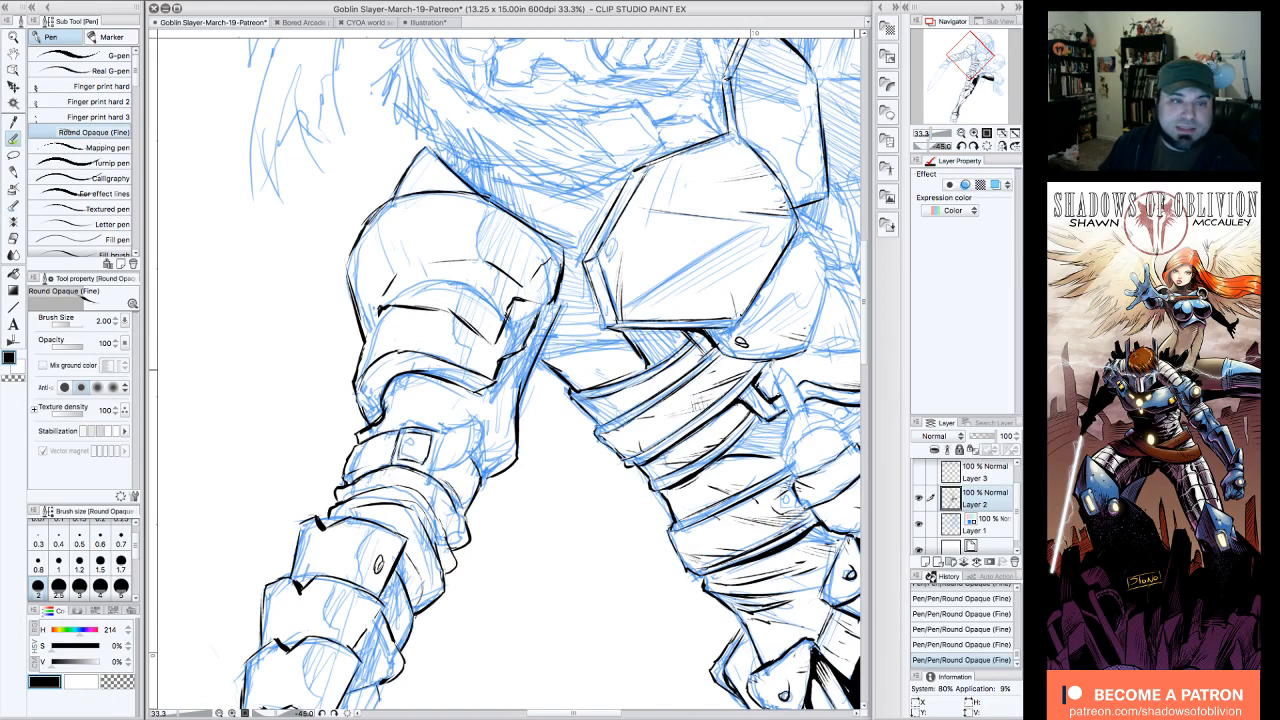
{"action": "key", "text": "Tab"}
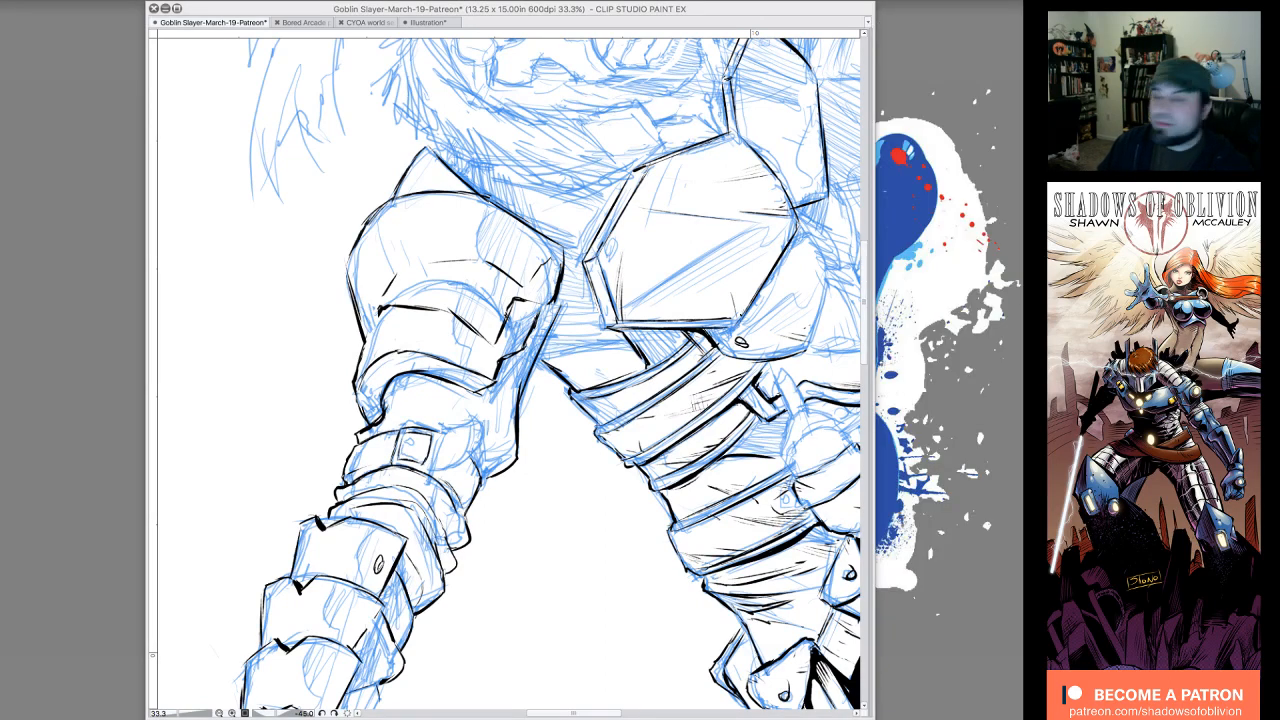
{"action": "key", "text": "Tab"}
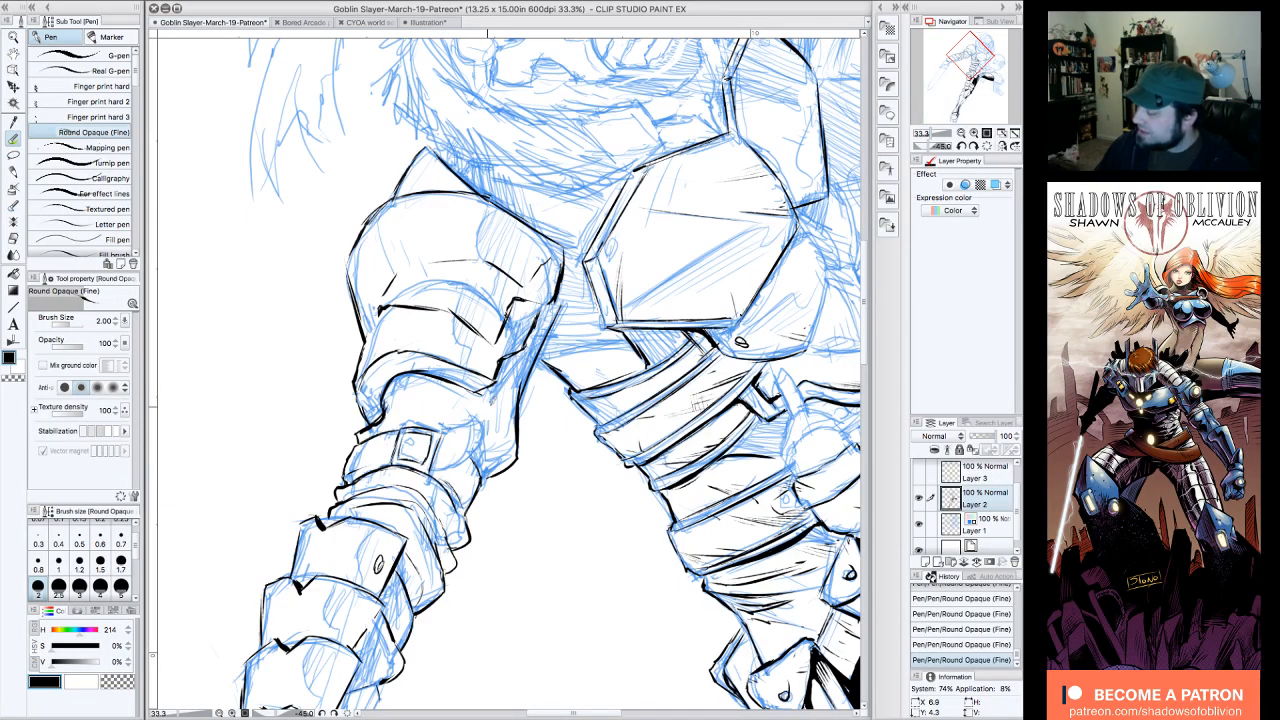
{"action": "left_click", "coordinate": [975, 147]}
{"action": "left_click", "coordinate": [975, 147]}
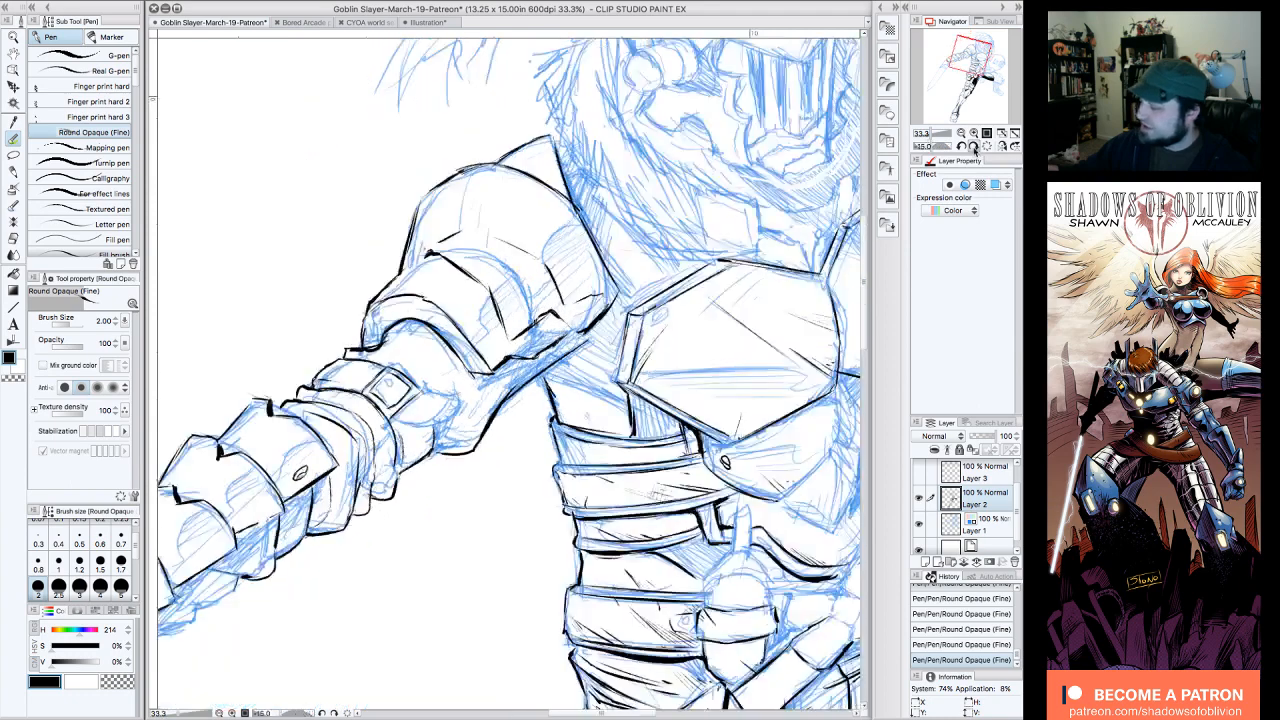
{"action": "left_click", "coordinate": [975, 147]}
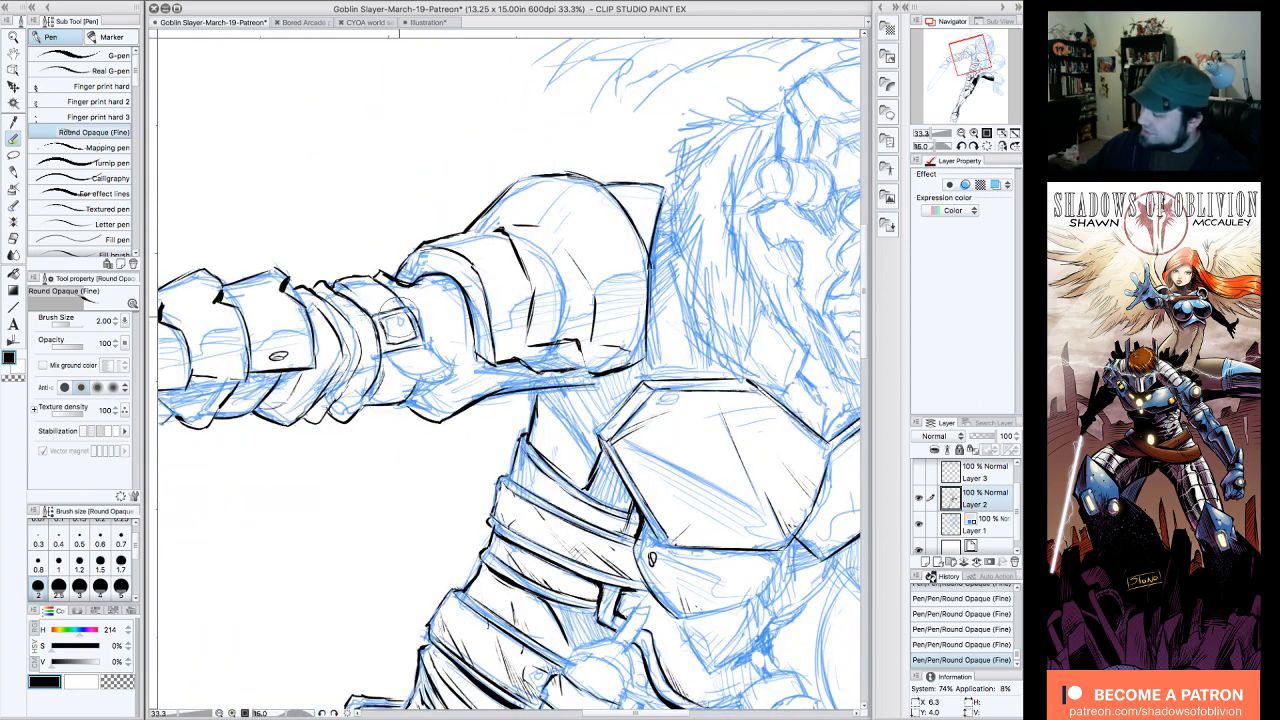
{"action": "left_click_drag", "start_coordinate": [399, 317], "coordinate": [402, 314]}
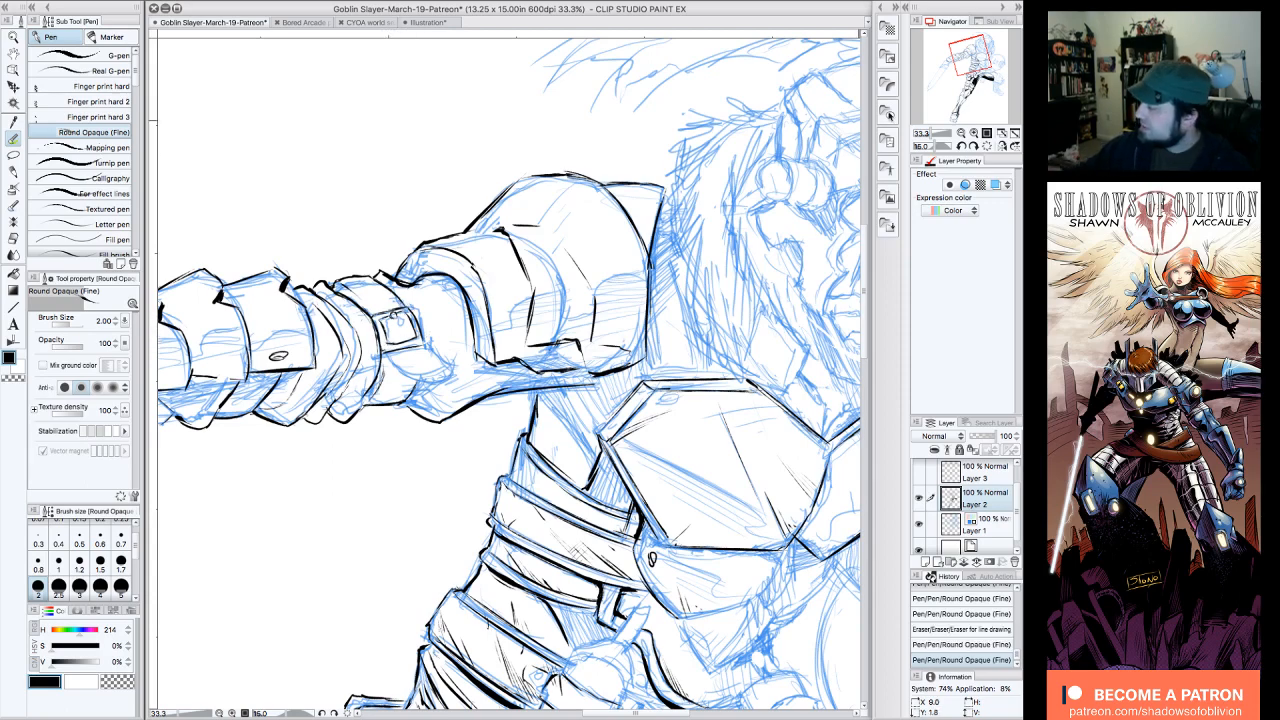
{"action": "left_click", "coordinate": [974, 147]}
{"action": "left_click", "coordinate": [974, 147]}
{"action": "mouse_move", "coordinate": [418, 270]}
{"action": "left_mouse_down"}
{"action": "mouse_move", "coordinate": [412, 298]}
{"action": "mouse_move", "coordinate": [444, 342]}
{"action": "mouse_move", "coordinate": [464, 330]}
{"action": "mouse_move", "coordinate": [462, 345]}
{"action": "left_mouse_up"}
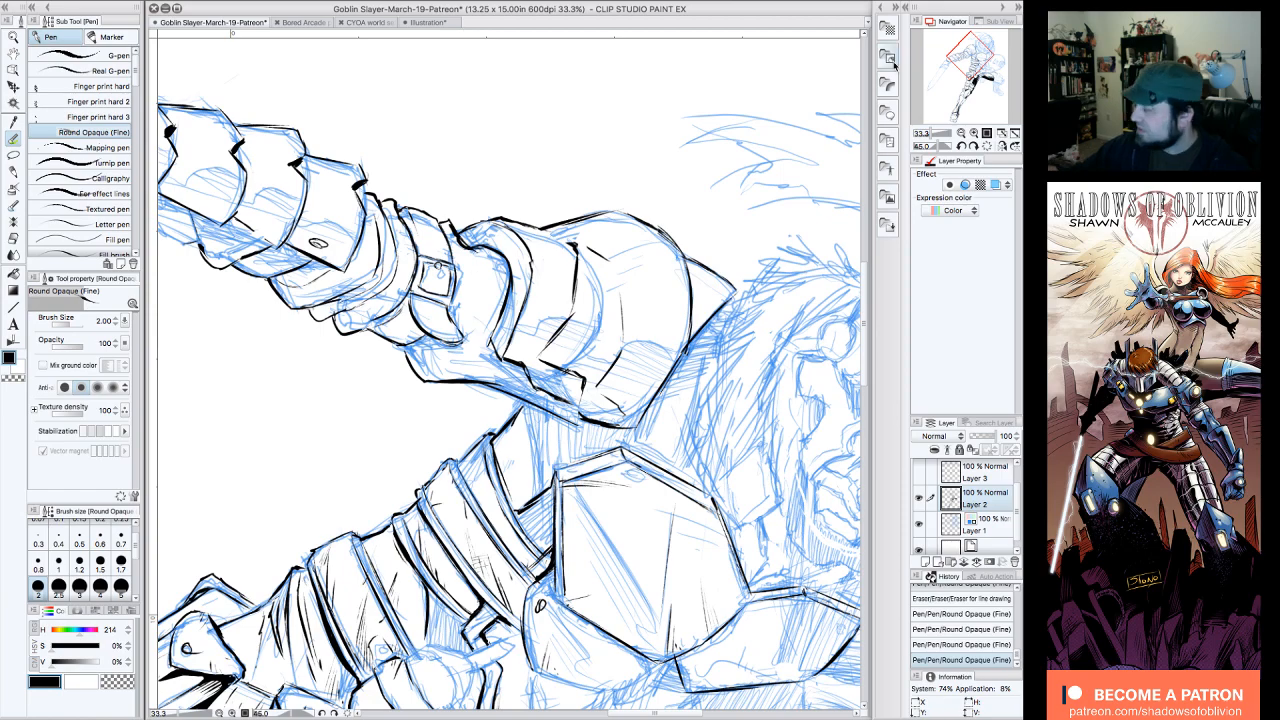
Step: Fill the shadow beneath the strap end with solid black and touch up the lines around the buckle
{"action": "left_click", "coordinate": [961, 146]}
{"action": "left_click", "coordinate": [961, 146]}
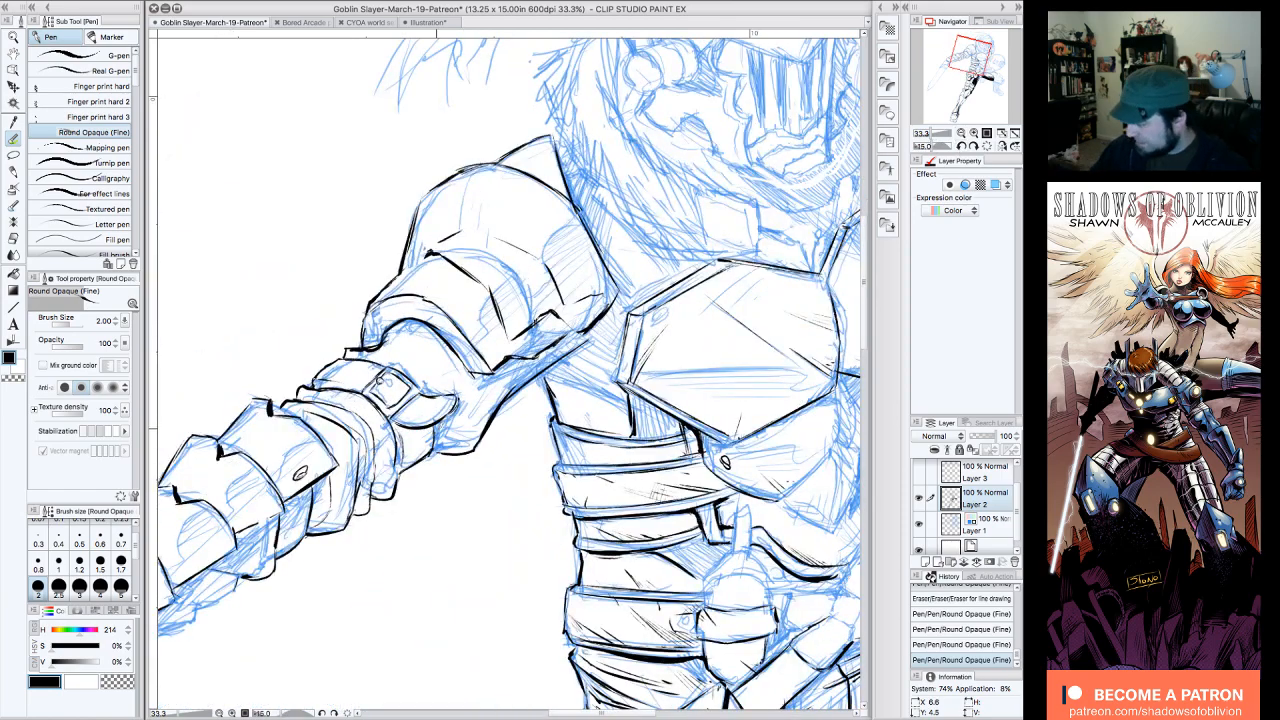
{"action": "left_click", "coordinate": [969, 145]}
{"action": "left_click", "coordinate": [969, 145]}
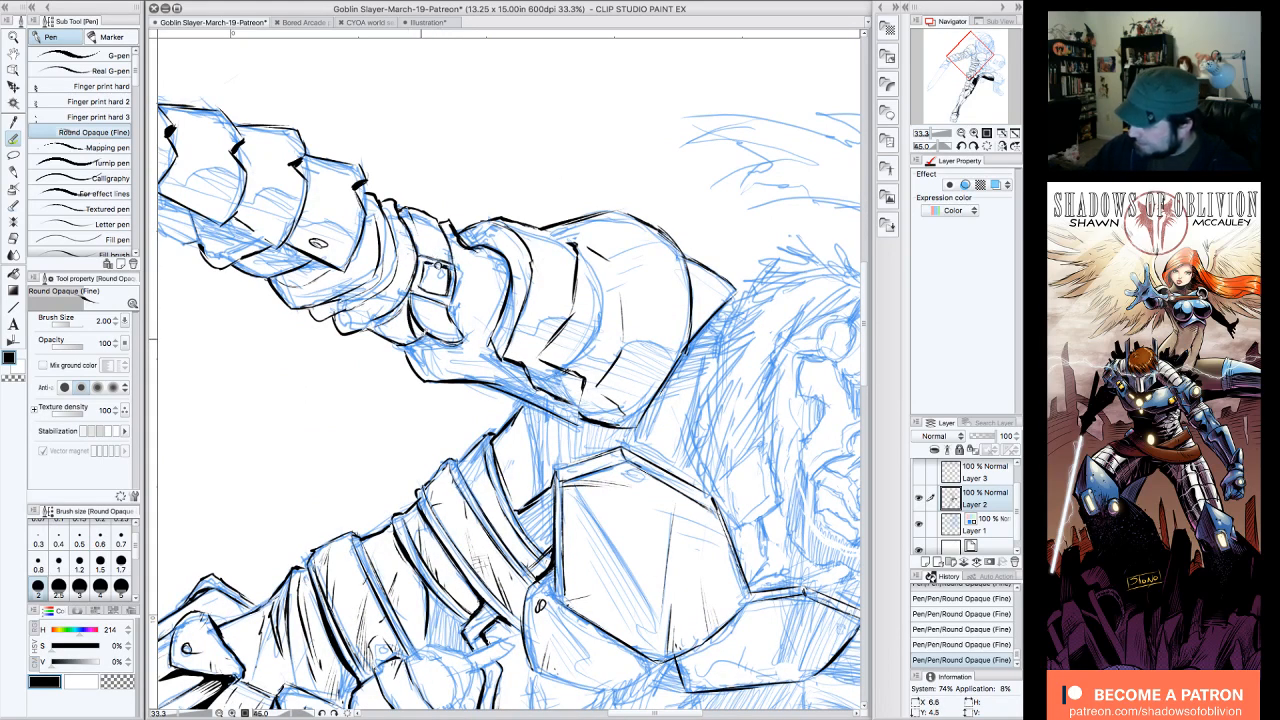
{"action": "left_click_drag", "start_coordinate": [412, 318], "coordinate": [430, 330]}
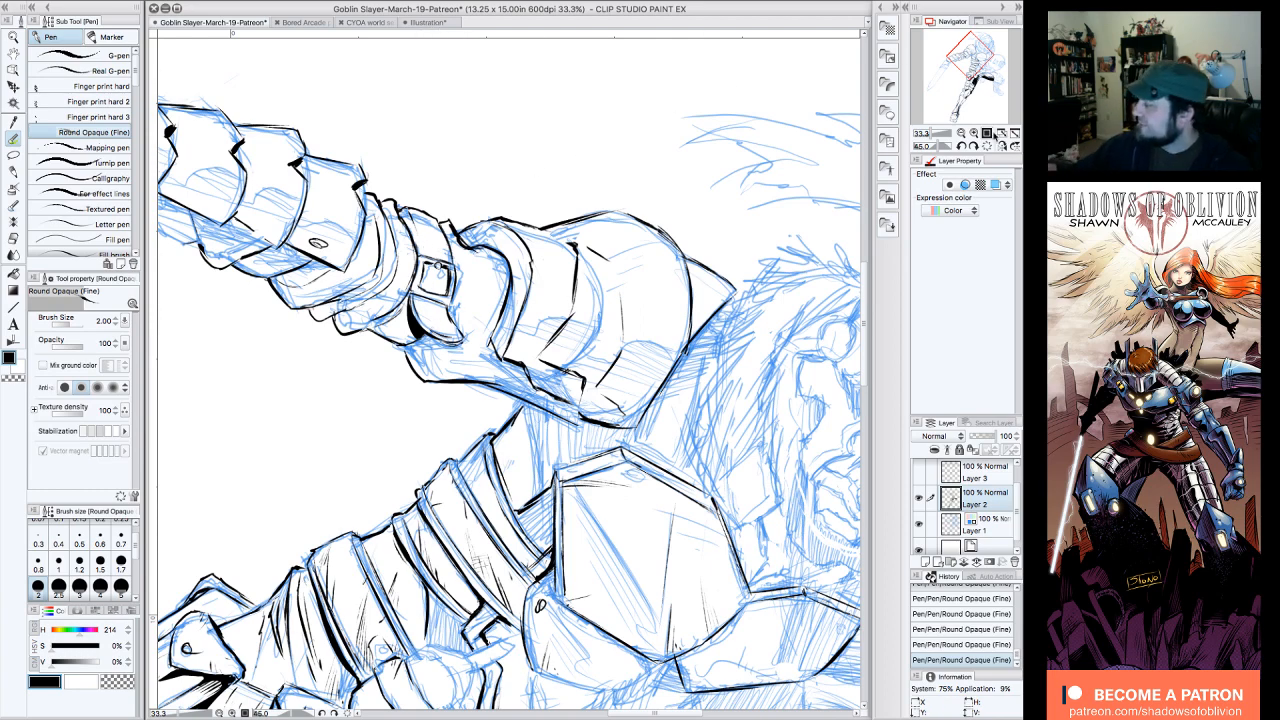
{"action": "left_click", "coordinate": [961, 146]}
{"action": "left_click", "coordinate": [961, 146]}
{"action": "left_click", "coordinate": [961, 146]}
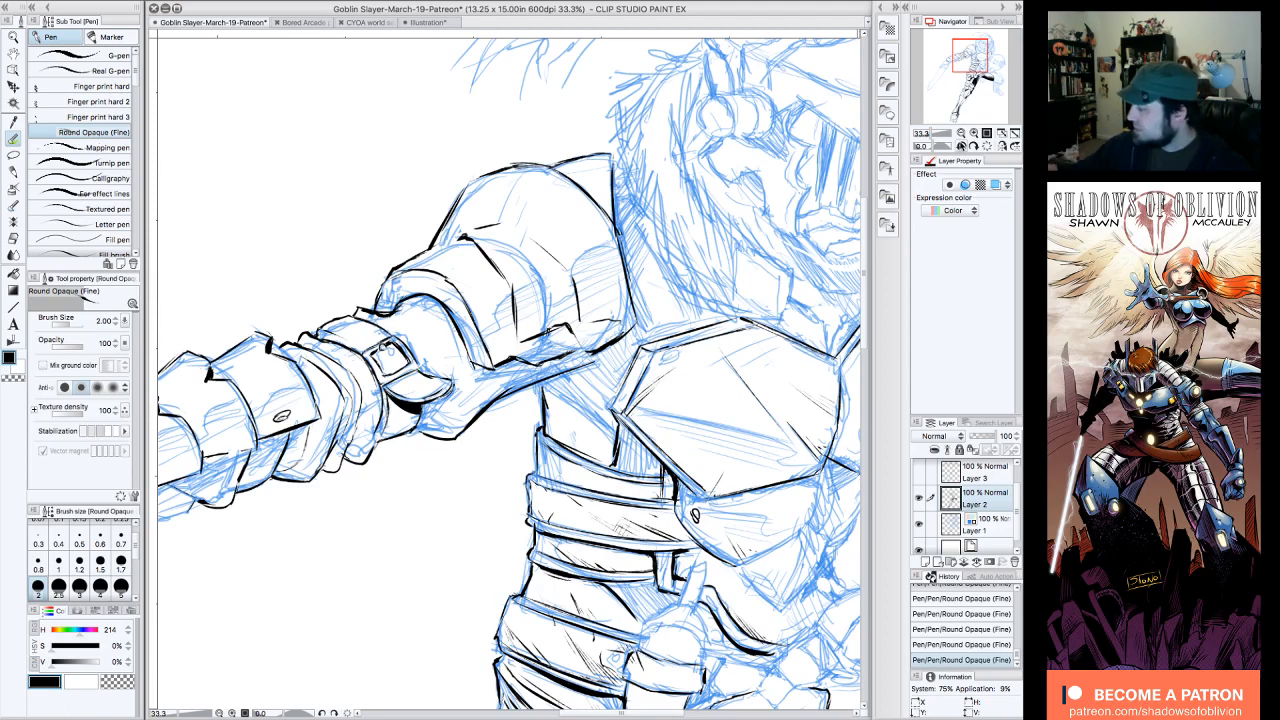
{"action": "left_click", "coordinate": [962, 146]}
{"action": "left_click", "coordinate": [962, 146]}
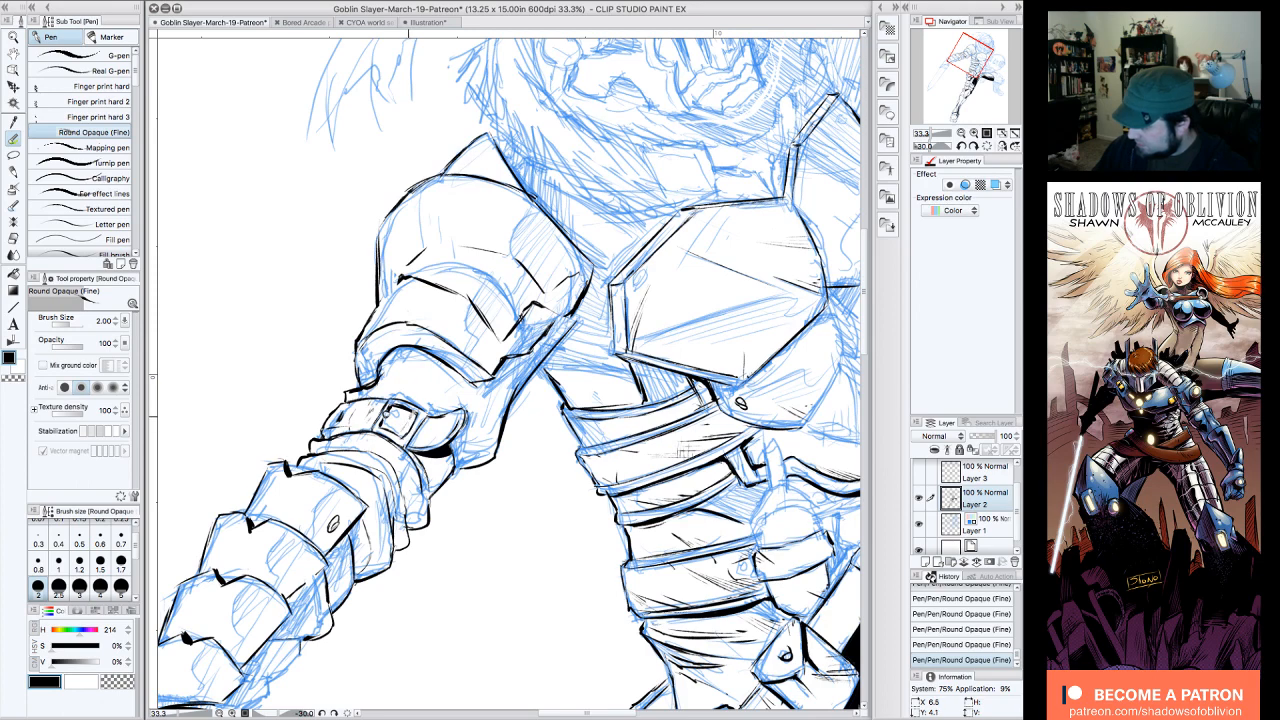
{"action": "left_click_drag", "start_coordinate": [345, 415], "coordinate": [336, 410]}
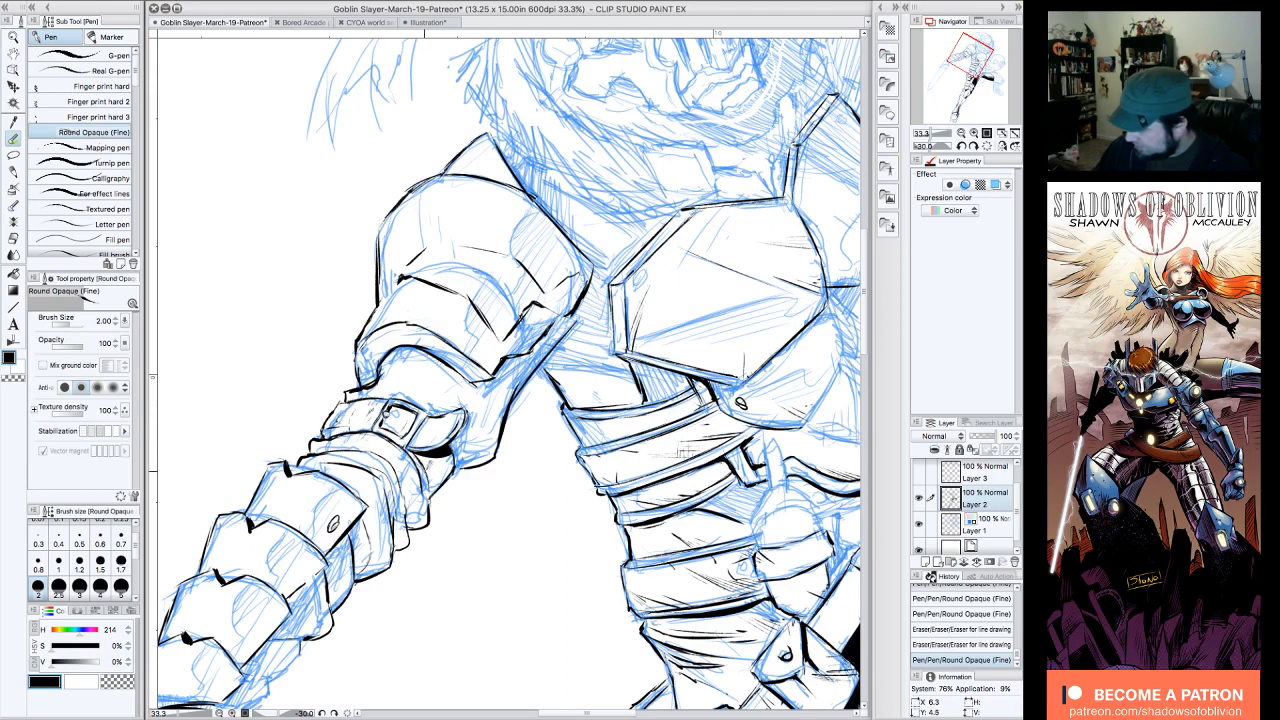
{"action": "left_click_drag", "start_coordinate": [430, 465], "coordinate": [434, 461]}
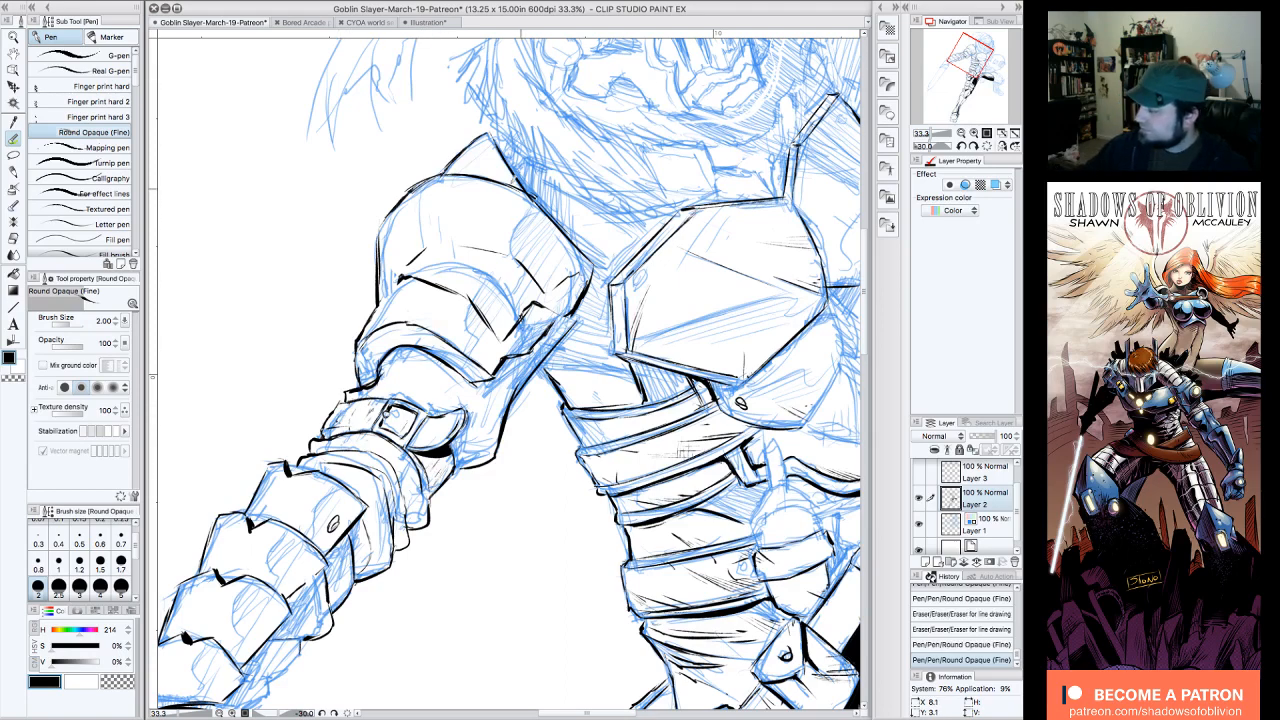
Step: Ink short texture lines on the shoulder armor and curved shadow edges across its overlapping plates
{"action": "left_click_drag", "start_coordinate": [444, 204], "coordinate": [427, 244]}
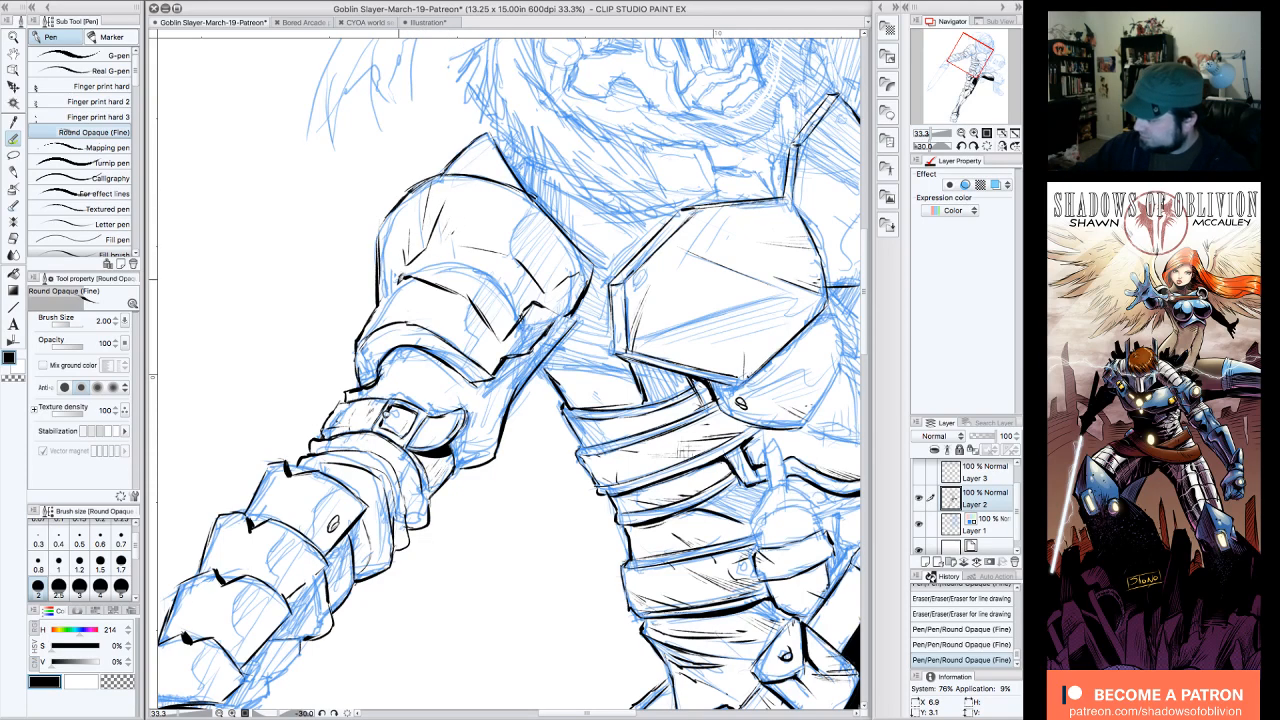
{"action": "left_click_drag", "start_coordinate": [392, 285], "coordinate": [396, 268]}
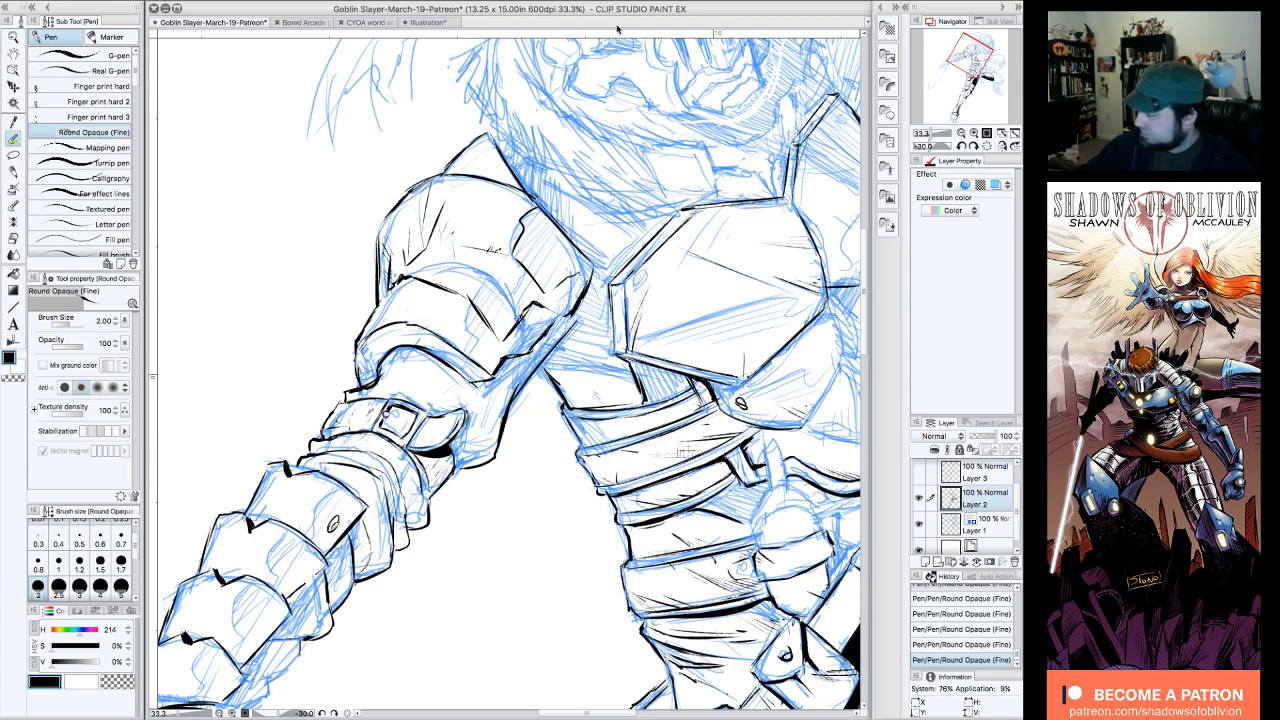
{"action": "mouse_move", "coordinate": [545, 245]}
{"action": "left_mouse_down"}
{"action": "mouse_move", "coordinate": [505, 205]}
{"action": "mouse_move", "coordinate": [542, 206]}
{"action": "left_mouse_up"}
{"action": "mouse_move", "coordinate": [506, 262]}
{"action": "left_mouse_down"}
{"action": "mouse_move", "coordinate": [518, 252]}
{"action": "mouse_move", "coordinate": [474, 290]}
{"action": "left_mouse_up"}
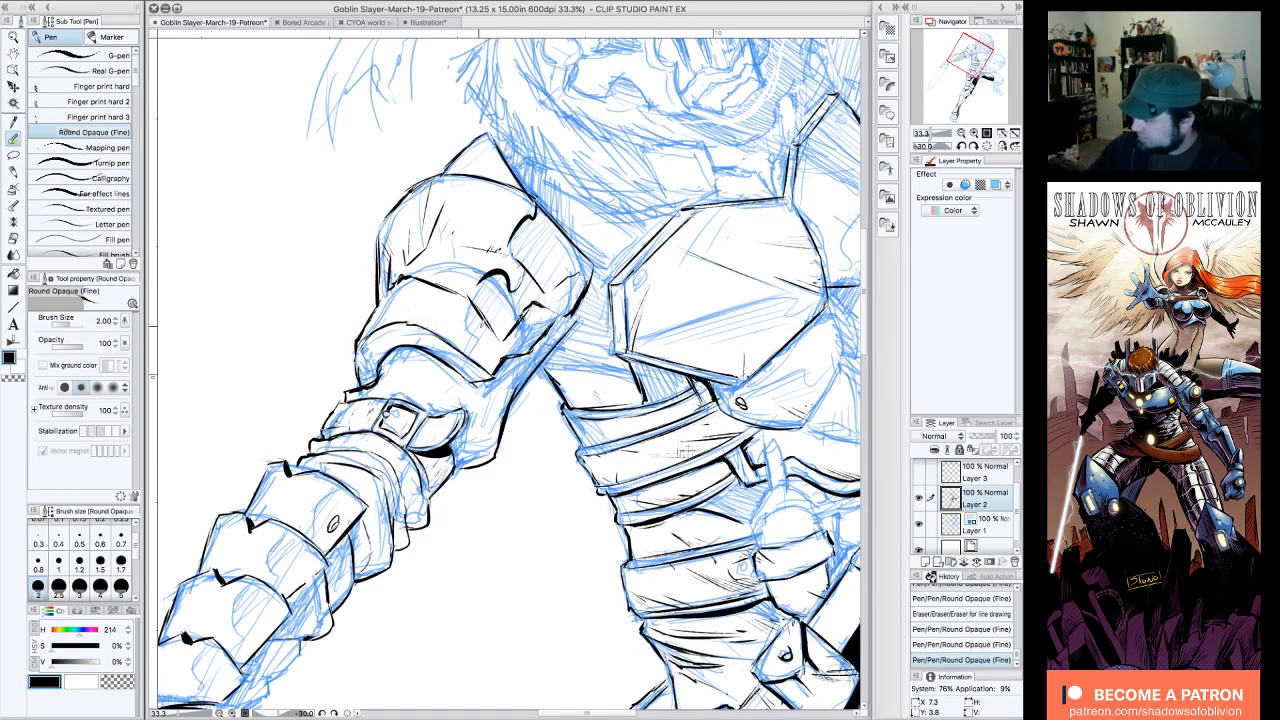
{"action": "left_click_drag", "start_coordinate": [482, 354], "coordinate": [486, 350]}
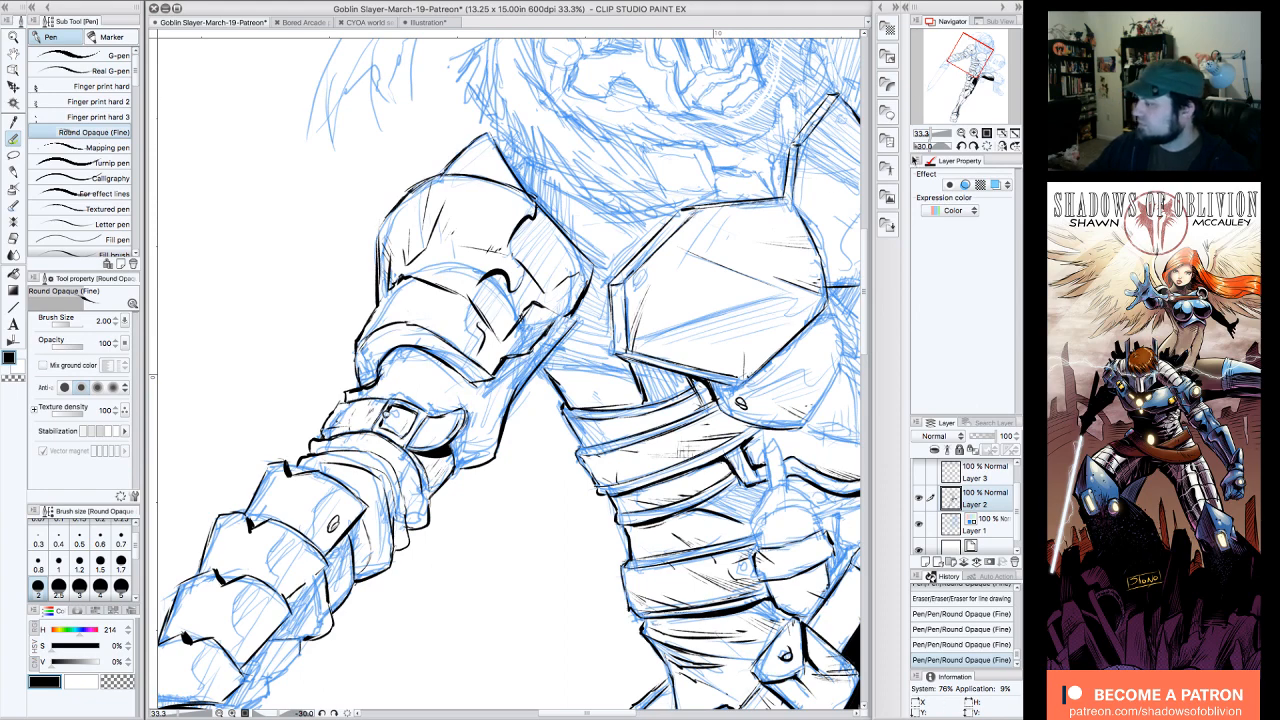
Step: Fill the shadow areas on the shoulder plates with parallel hatching and solid black accents along their curved edges
{"action": "left_click", "coordinate": [962, 146]}
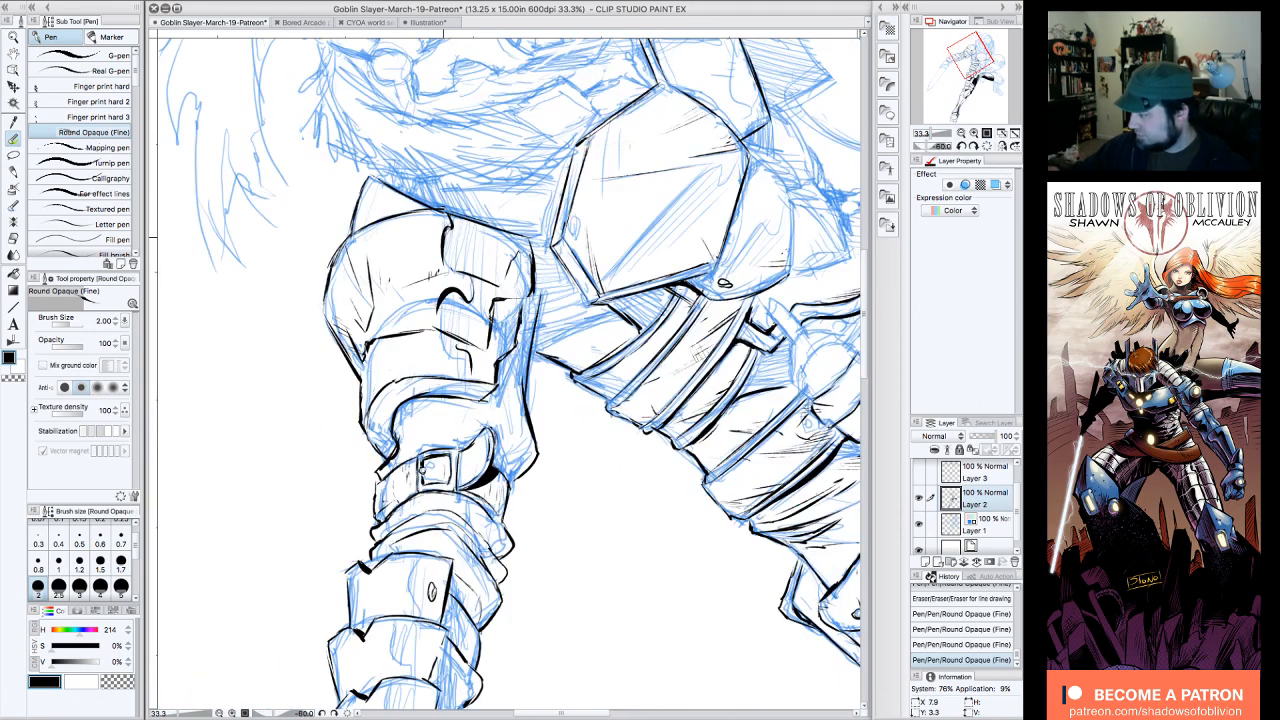
{"action": "mouse_move", "coordinate": [443, 265]}
{"action": "left_mouse_down"}
{"action": "mouse_move", "coordinate": [457, 215]}
{"action": "mouse_move", "coordinate": [454, 270]}
{"action": "left_mouse_up"}
{"action": "mouse_move", "coordinate": [463, 215]}
{"action": "left_mouse_down"}
{"action": "mouse_move", "coordinate": [460, 270]}
{"action": "mouse_move", "coordinate": [474, 224]}
{"action": "mouse_move", "coordinate": [467, 279]}
{"action": "mouse_move", "coordinate": [481, 276]}
{"action": "left_mouse_up"}
{"action": "mouse_move", "coordinate": [491, 230]}
{"action": "left_mouse_down"}
{"action": "mouse_move", "coordinate": [493, 276]}
{"action": "mouse_move", "coordinate": [440, 329]}
{"action": "mouse_move", "coordinate": [459, 340]}
{"action": "left_mouse_up"}
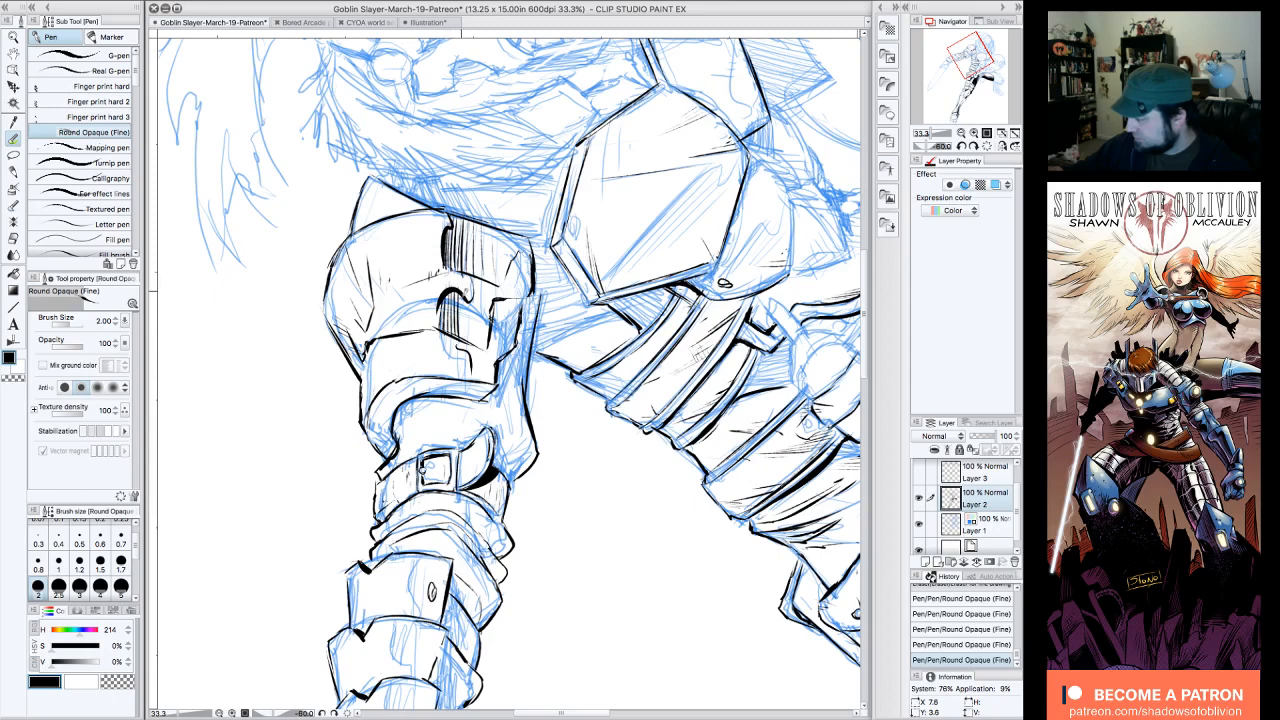
{"action": "left_click_drag", "start_coordinate": [465, 290], "coordinate": [463, 342]}
{"action": "mouse_move", "coordinate": [470, 292]}
{"action": "left_mouse_down"}
{"action": "mouse_move", "coordinate": [468, 344]}
{"action": "mouse_move", "coordinate": [481, 352]}
{"action": "mouse_move", "coordinate": [462, 347]}
{"action": "left_mouse_up"}
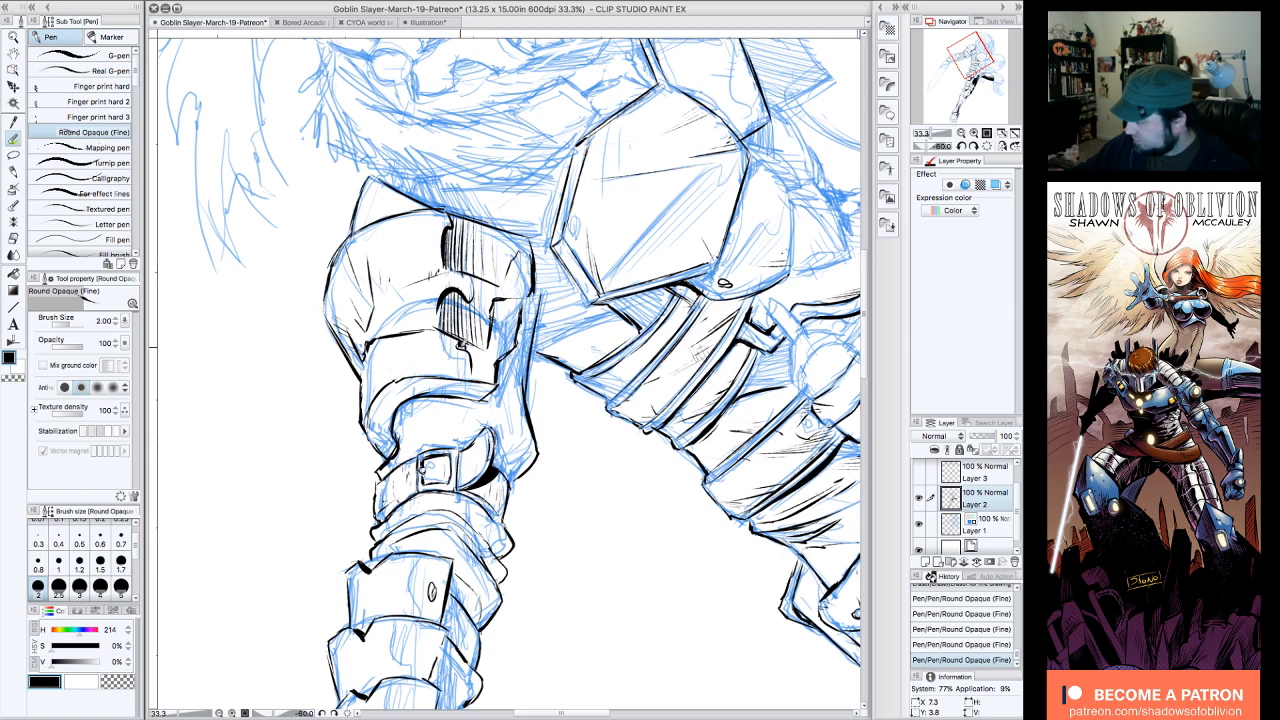
{"action": "left_click_drag", "start_coordinate": [471, 343], "coordinate": [482, 382]}
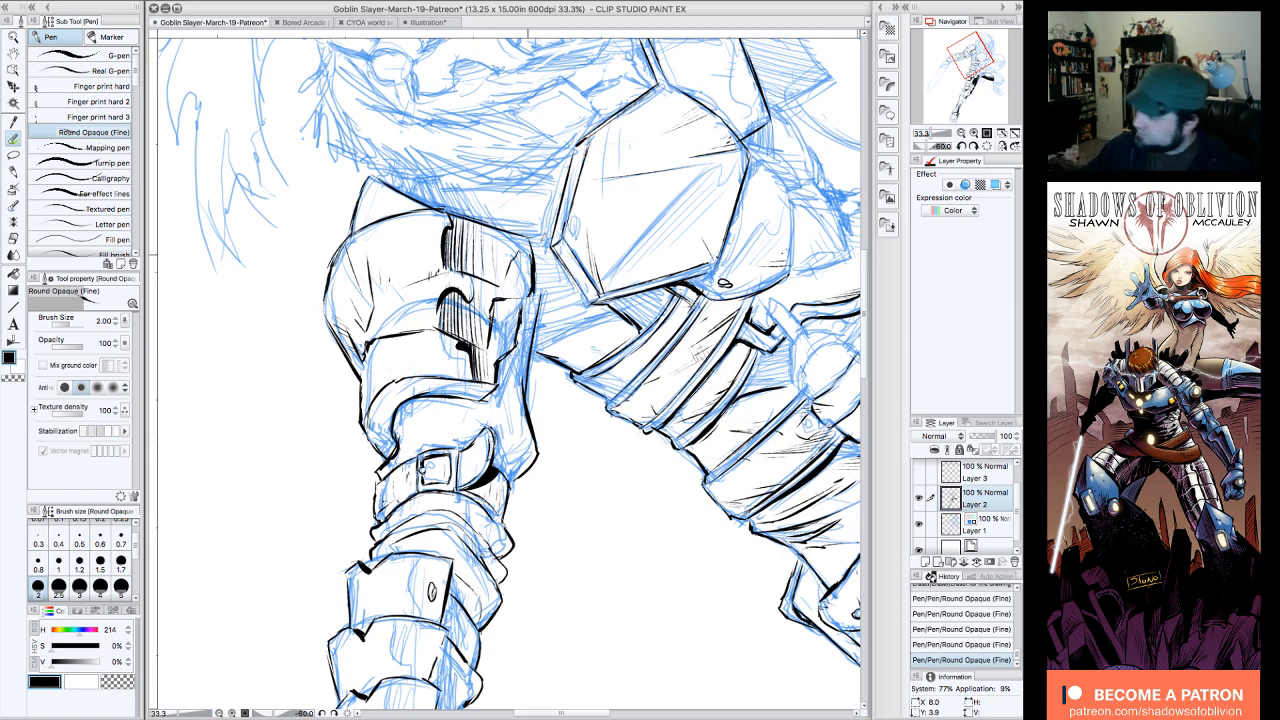
{"action": "mouse_move", "coordinate": [499, 304]}
{"action": "left_mouse_down"}
{"action": "mouse_move", "coordinate": [491, 347]}
{"action": "mouse_move", "coordinate": [498, 306]}
{"action": "left_mouse_up"}
Step: Thicken the shadows inside the shoulder armor's arm opening and along its lower plate edges with heavy black lines
{"action": "left_click", "coordinate": [988, 145]}
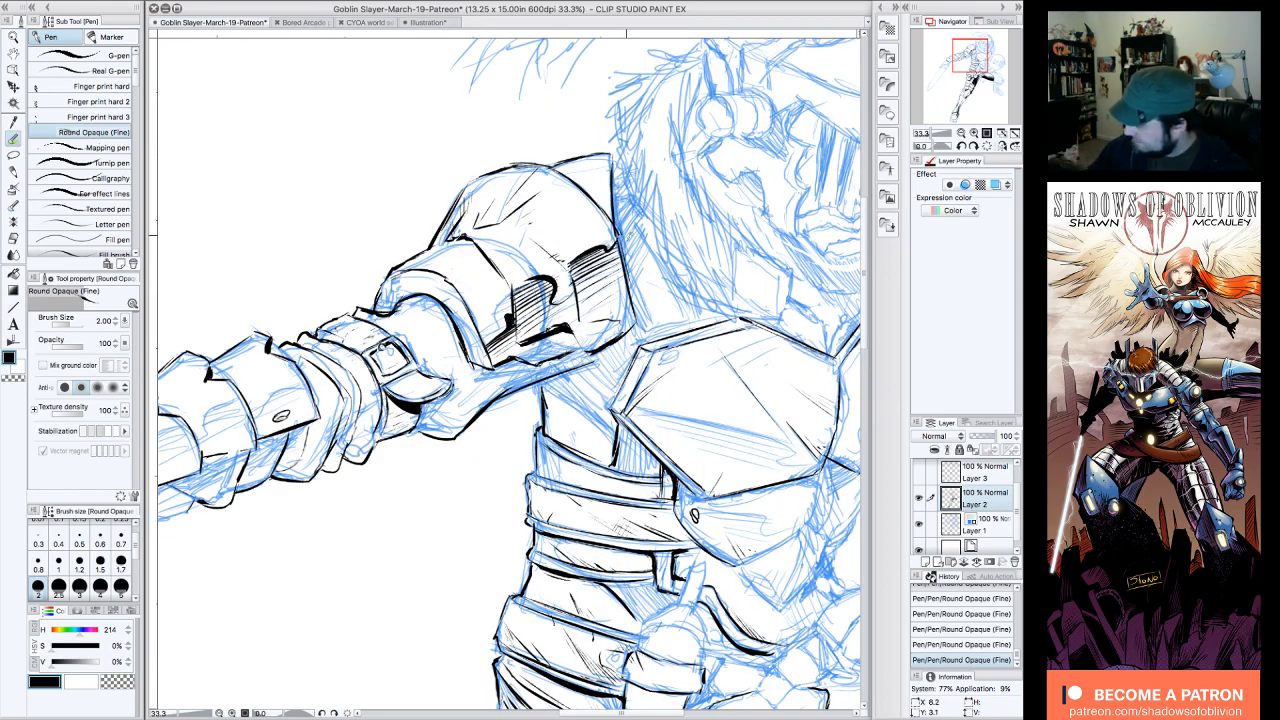
{"action": "left_click_drag", "start_coordinate": [397, 306], "coordinate": [477, 282]}
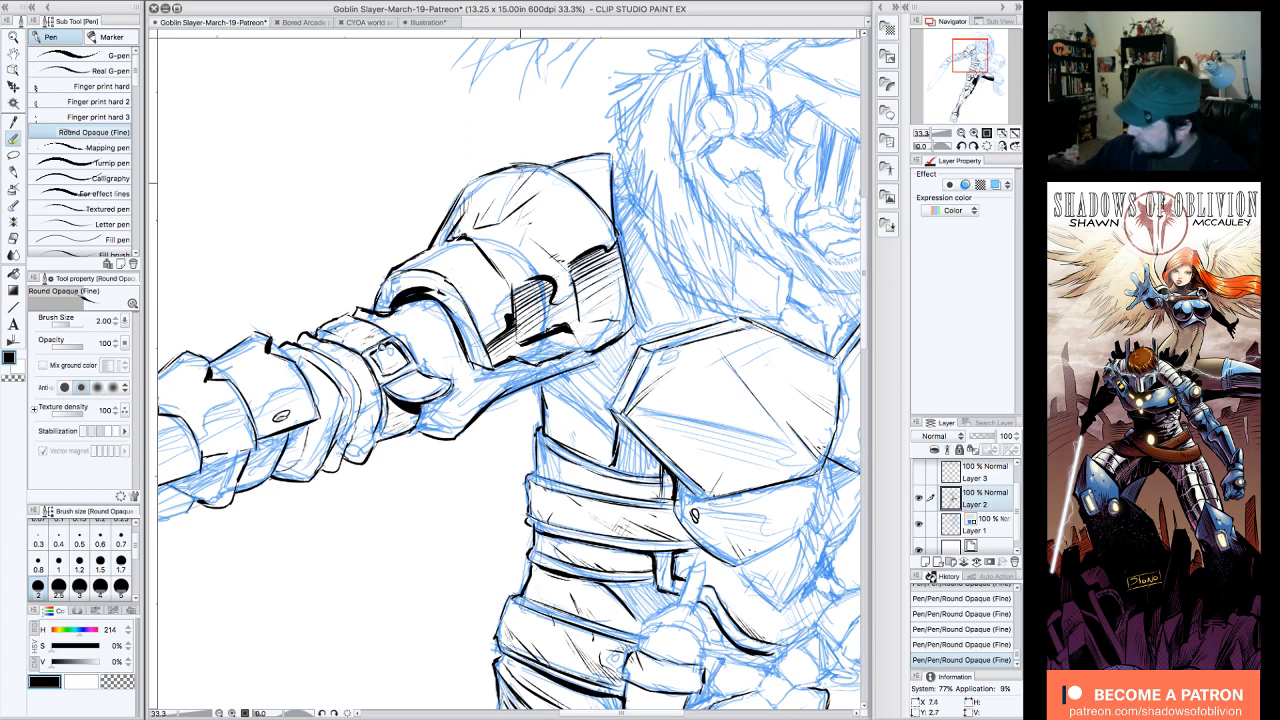
{"action": "left_click_drag", "start_coordinate": [463, 315], "coordinate": [475, 362]}
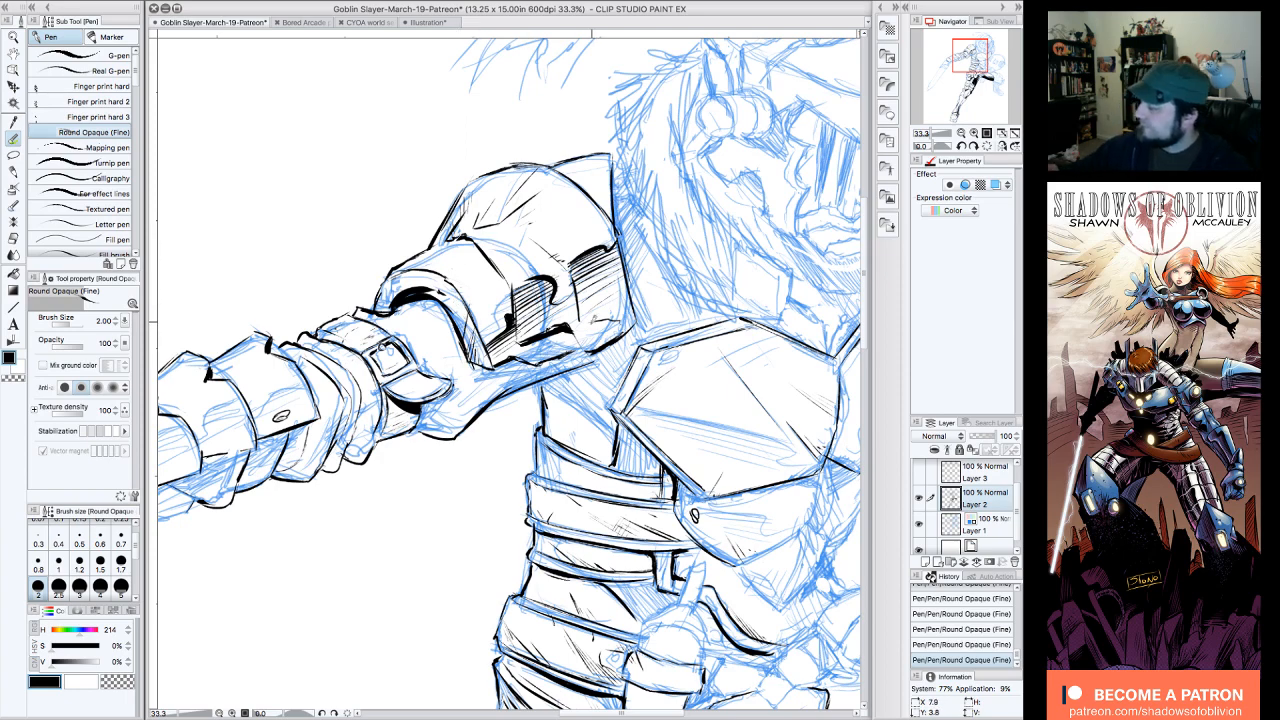
{"action": "left_click_drag", "start_coordinate": [570, 326], "coordinate": [580, 348]}
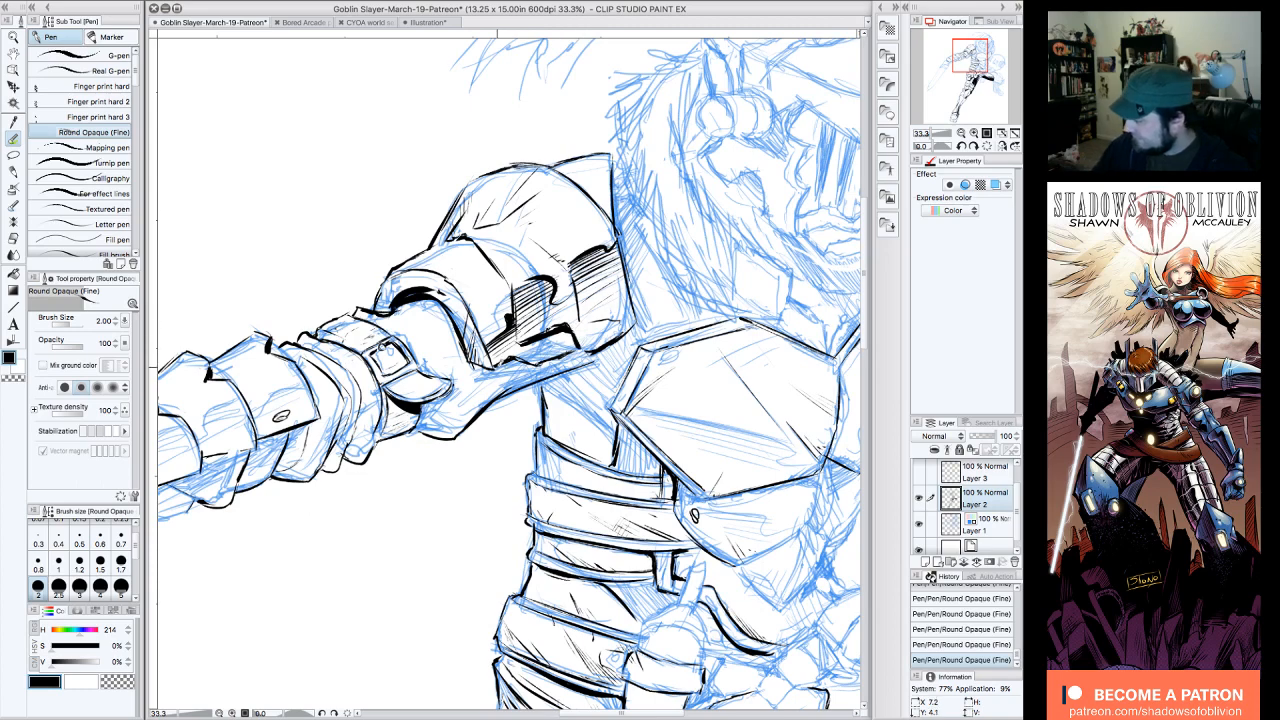
{"action": "mouse_move", "coordinate": [496, 354]}
{"action": "left_mouse_down"}
{"action": "mouse_move", "coordinate": [540, 370]}
{"action": "mouse_move", "coordinate": [622, 344]}
{"action": "left_mouse_up"}
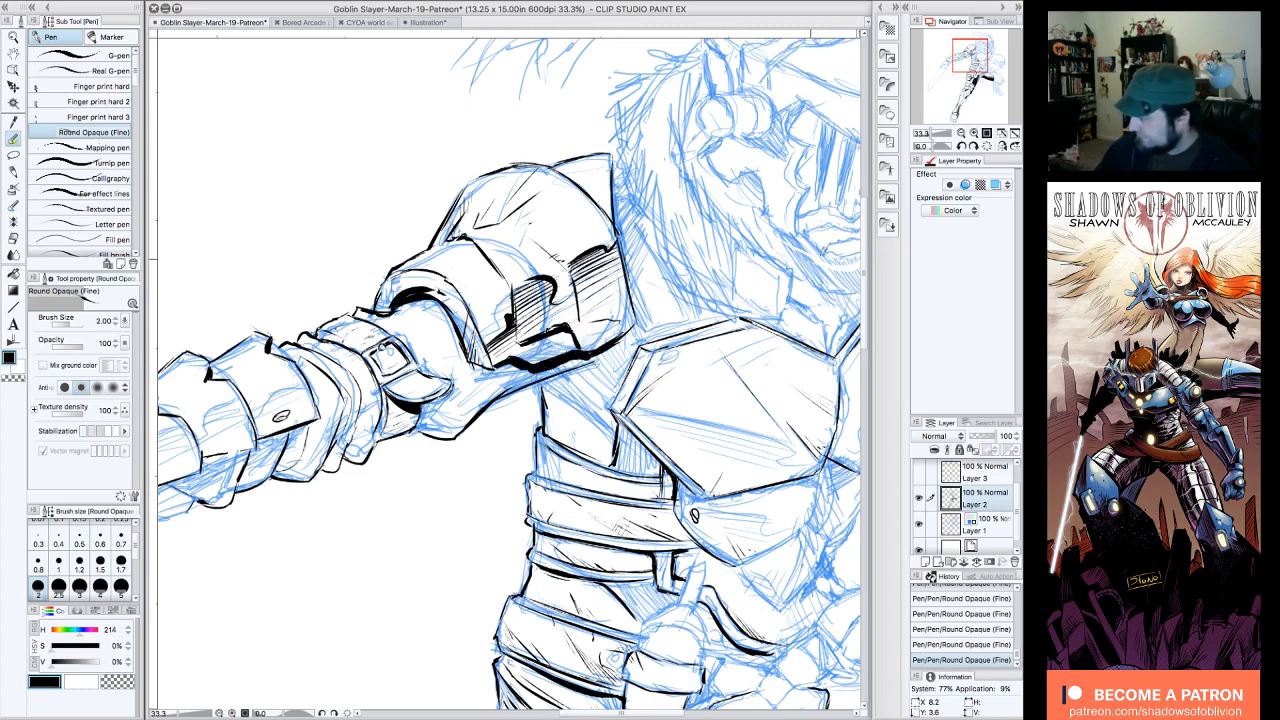
Step: Deepen the shadow beneath the shoulder armor's lower edge with heavy black strokes tapering onto the upper arm
{"action": "left_click", "coordinate": [961, 146]}
{"action": "left_click", "coordinate": [961, 146]}
{"action": "left_click", "coordinate": [961, 146]}
{"action": "left_click", "coordinate": [961, 146]}
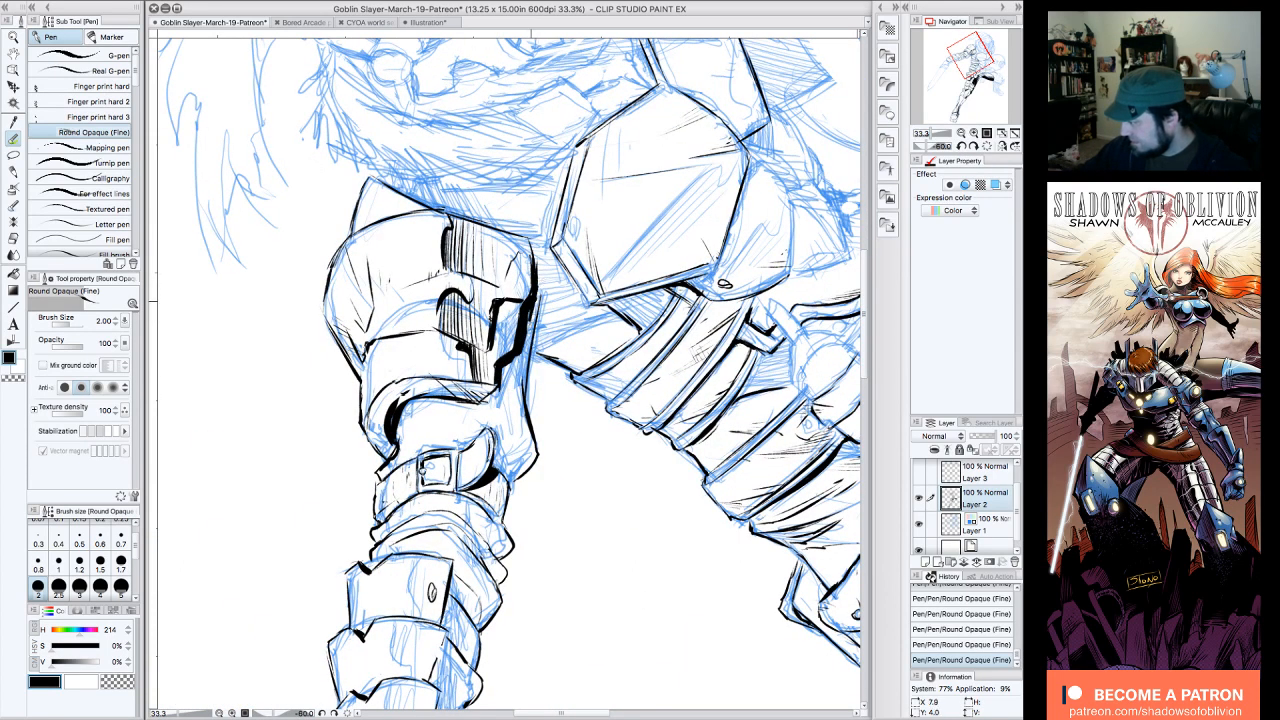
{"action": "left_click_drag", "start_coordinate": [530, 302], "coordinate": [522, 374]}
{"action": "mouse_move", "coordinate": [526, 330]}
{"action": "left_mouse_down"}
{"action": "mouse_move", "coordinate": [520, 392]}
{"action": "mouse_move", "coordinate": [500, 416]}
{"action": "left_mouse_up"}
{"action": "left_click_drag", "start_coordinate": [509, 370], "coordinate": [500, 411]}
{"action": "left_click_drag", "start_coordinate": [537, 296], "coordinate": [532, 322]}
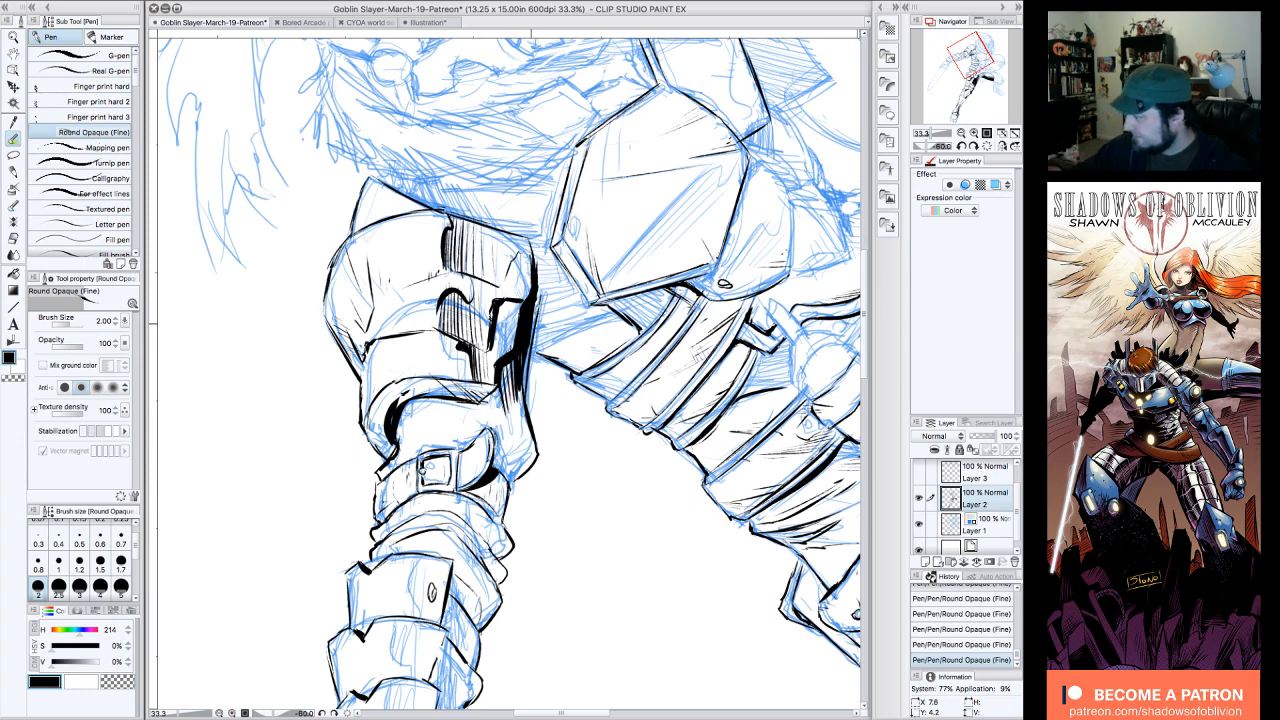
{"action": "left_click_drag", "start_coordinate": [547, 264], "coordinate": [537, 300]}
{"action": "mouse_move", "coordinate": [490, 394]}
{"action": "left_mouse_down"}
{"action": "mouse_move", "coordinate": [480, 410]}
{"action": "mouse_move", "coordinate": [499, 421]}
{"action": "left_mouse_up"}
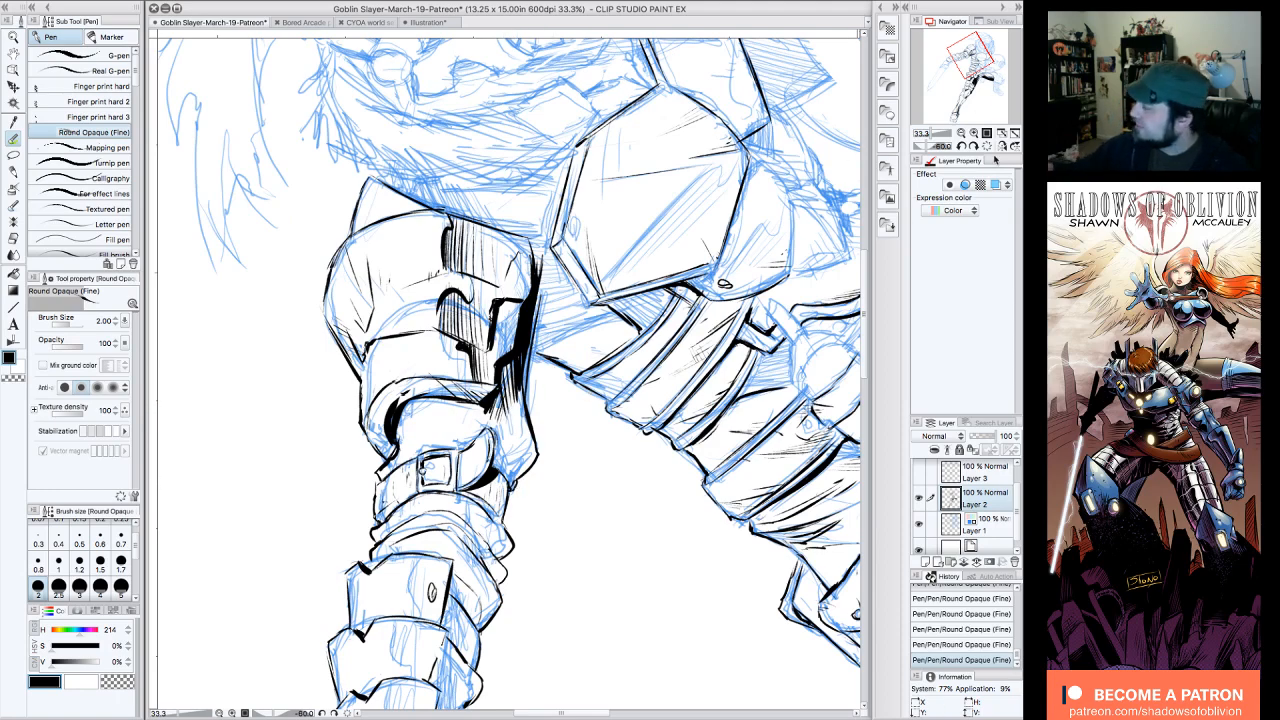
{"action": "left_click", "coordinate": [987, 147]}
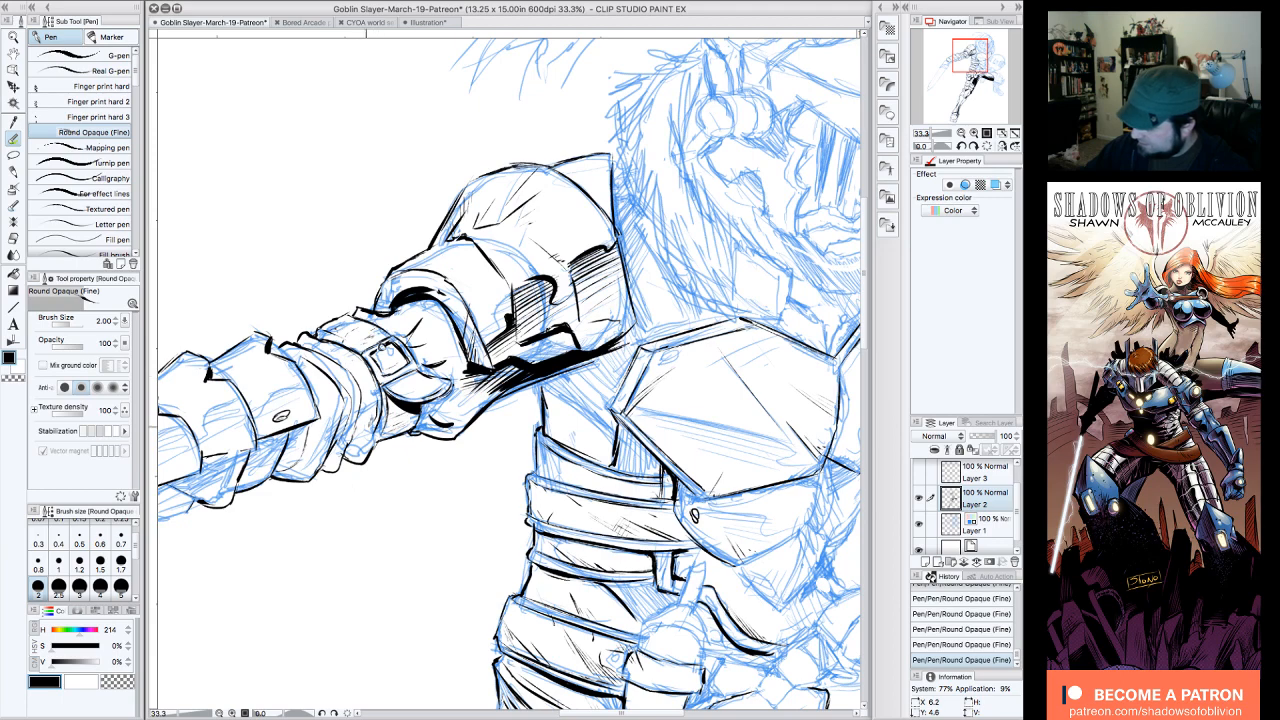
{"action": "left_click_drag", "start_coordinate": [388, 396], "coordinate": [373, 444]}
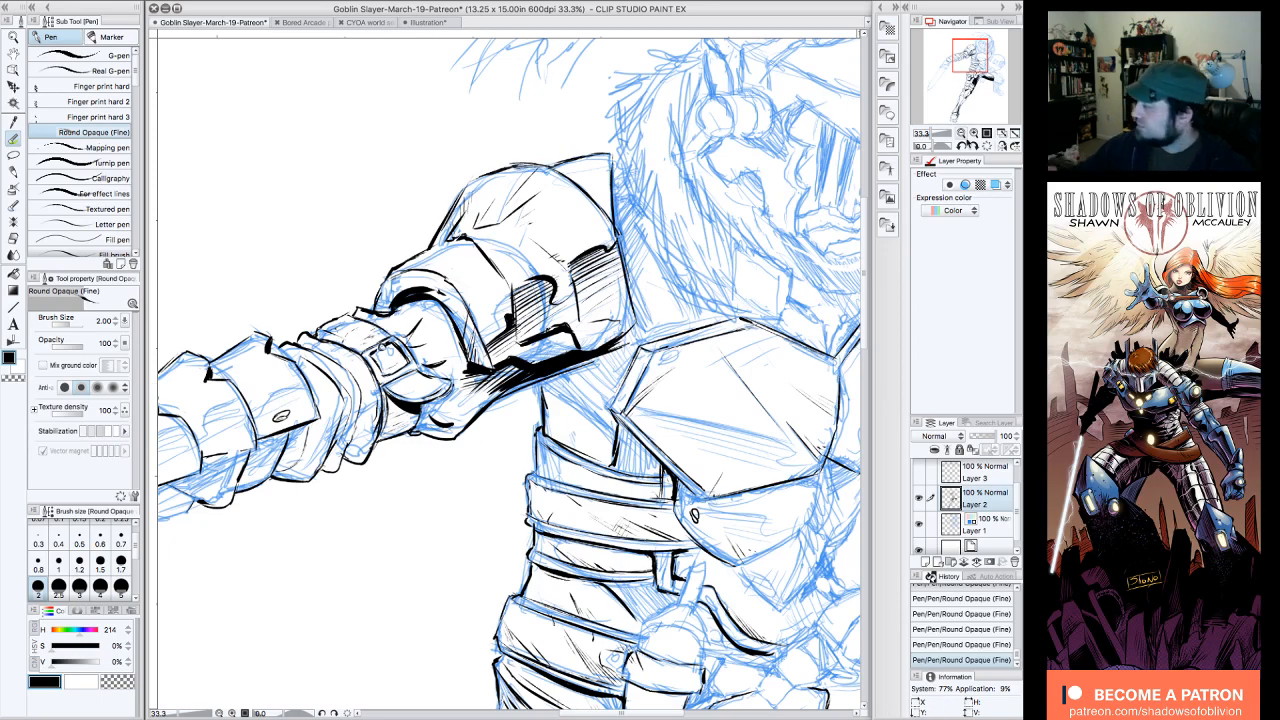
Step: Ink a solid black shadow beneath the forearm plate nearest the elbow
{"action": "left_click", "coordinate": [961, 133]}
{"action": "left_click", "coordinate": [961, 147]}
{"action": "left_click", "coordinate": [961, 147]}
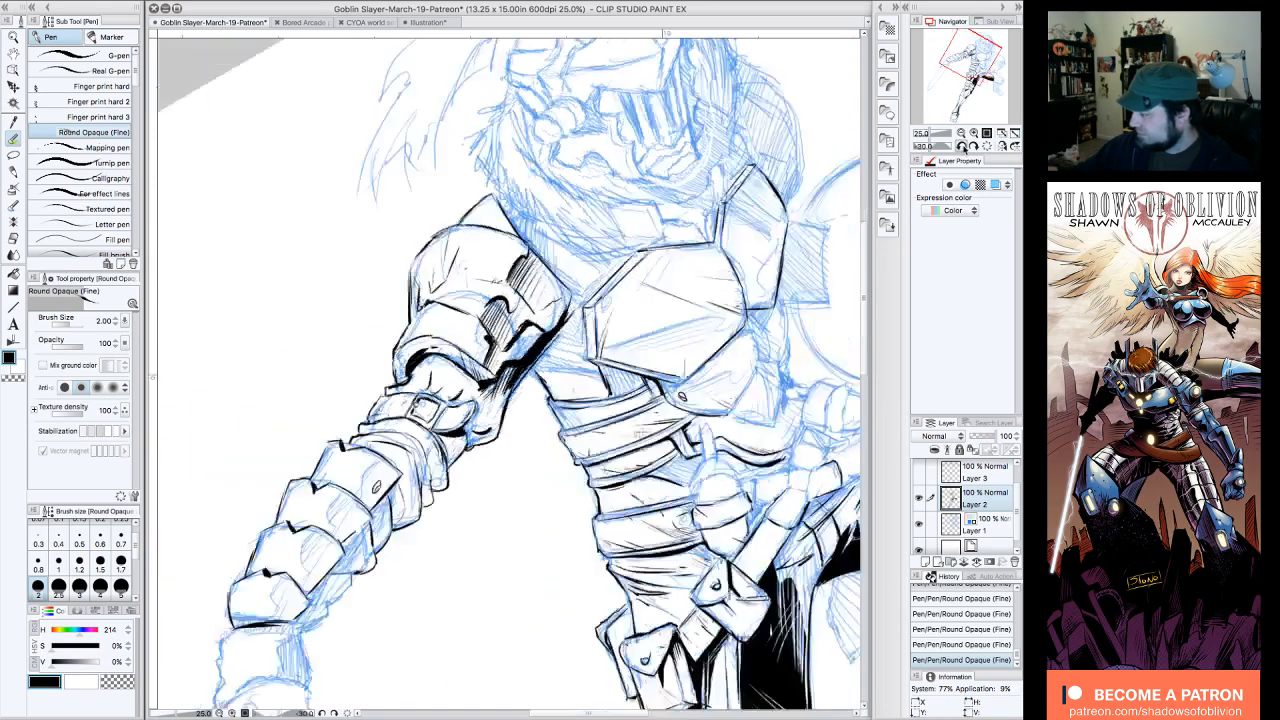
{"action": "left_click", "coordinate": [961, 147]}
{"action": "mouse_move", "coordinate": [961, 77]}
{"action": "left_mouse_down"}
{"action": "mouse_move", "coordinate": [958, 59]}
{"action": "mouse_move", "coordinate": [969, 62]}
{"action": "left_mouse_up"}
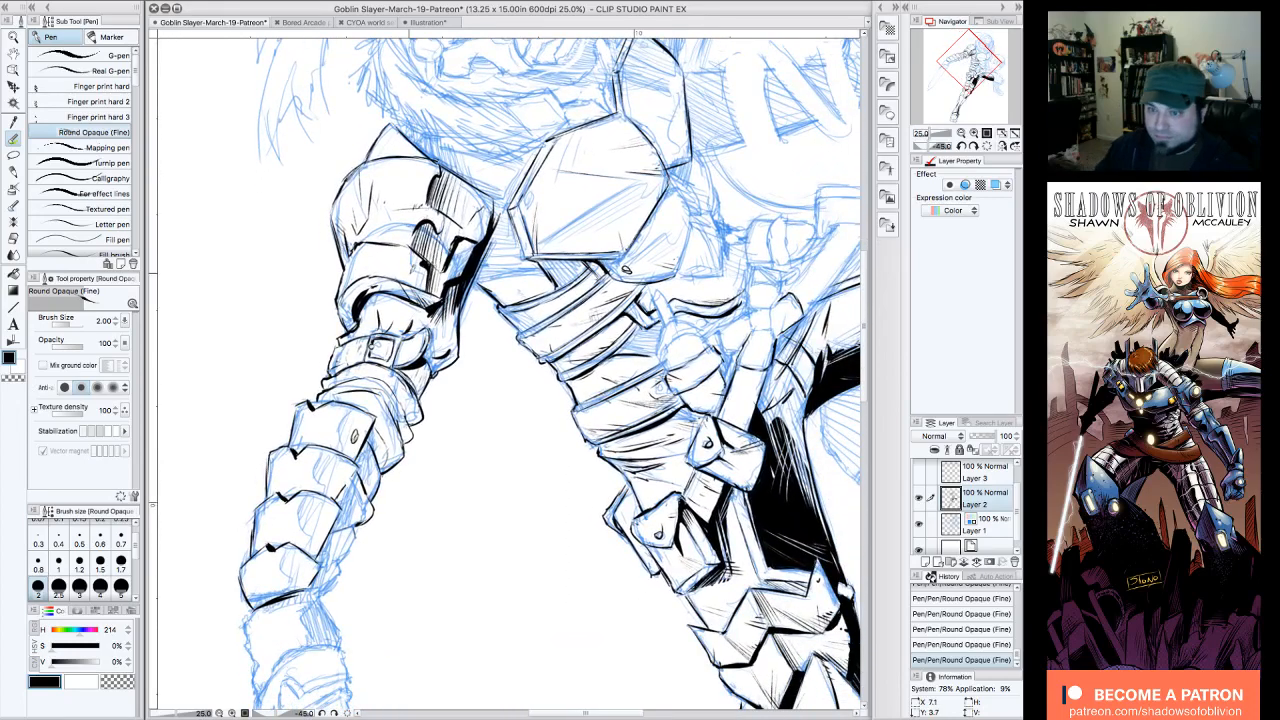
{"action": "key", "text": "Tab"}
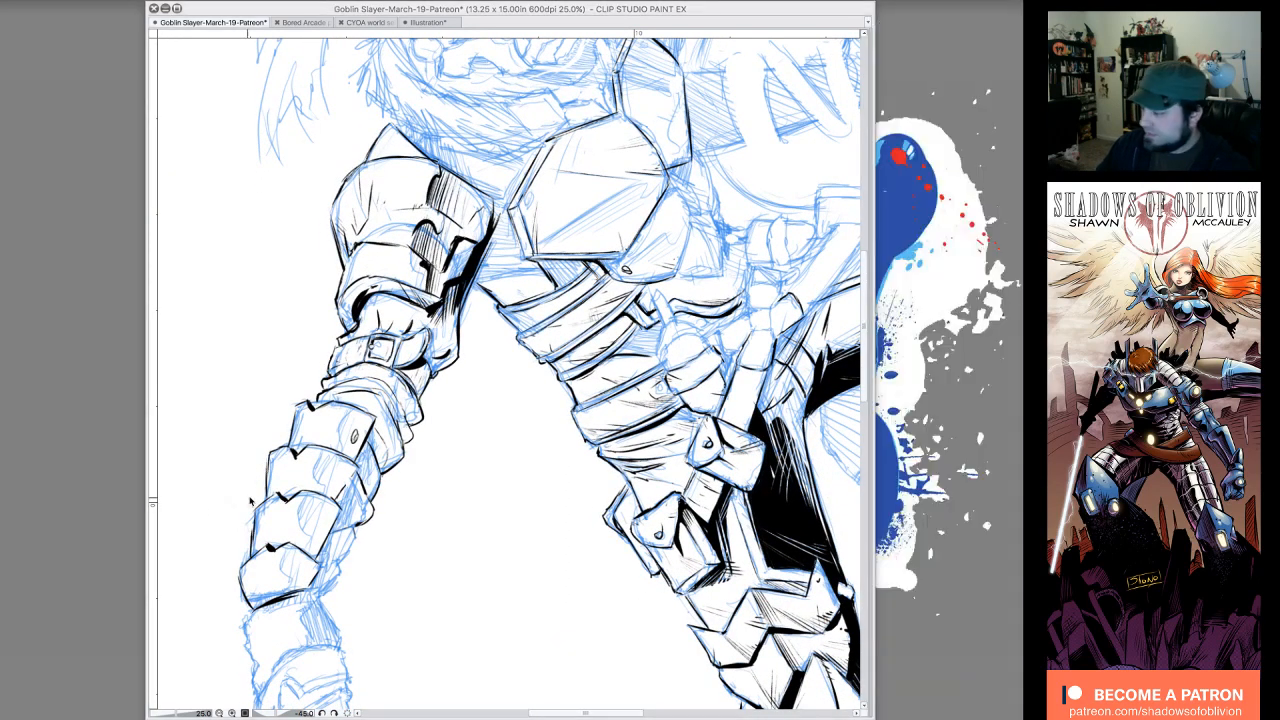
{"action": "key", "text": "Tab"}
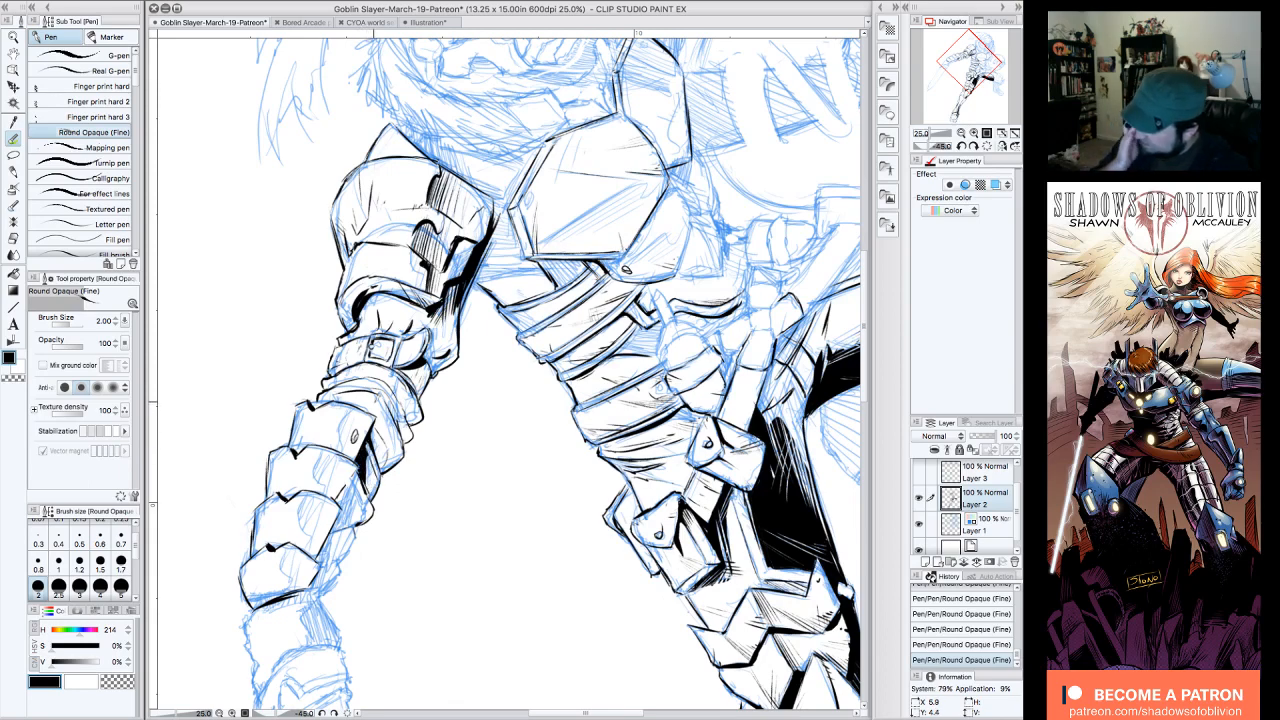
{"action": "key", "text": "c"}
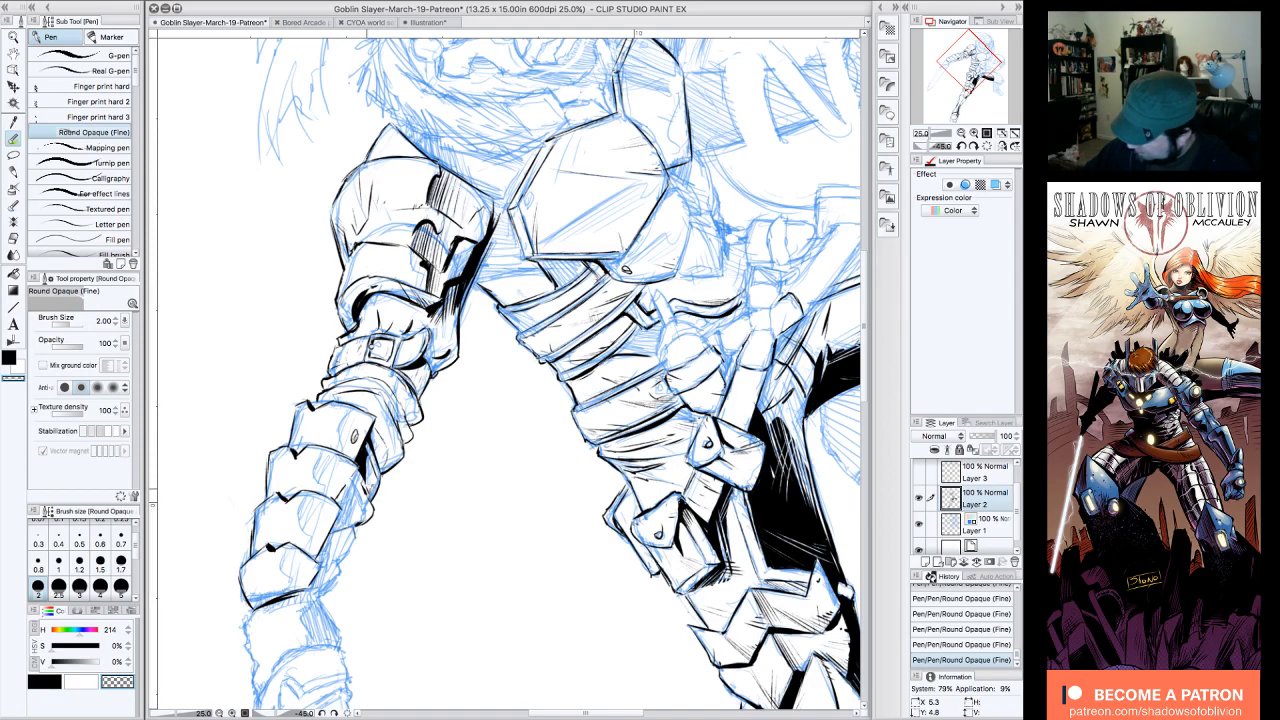
{"action": "key", "text": "c"}
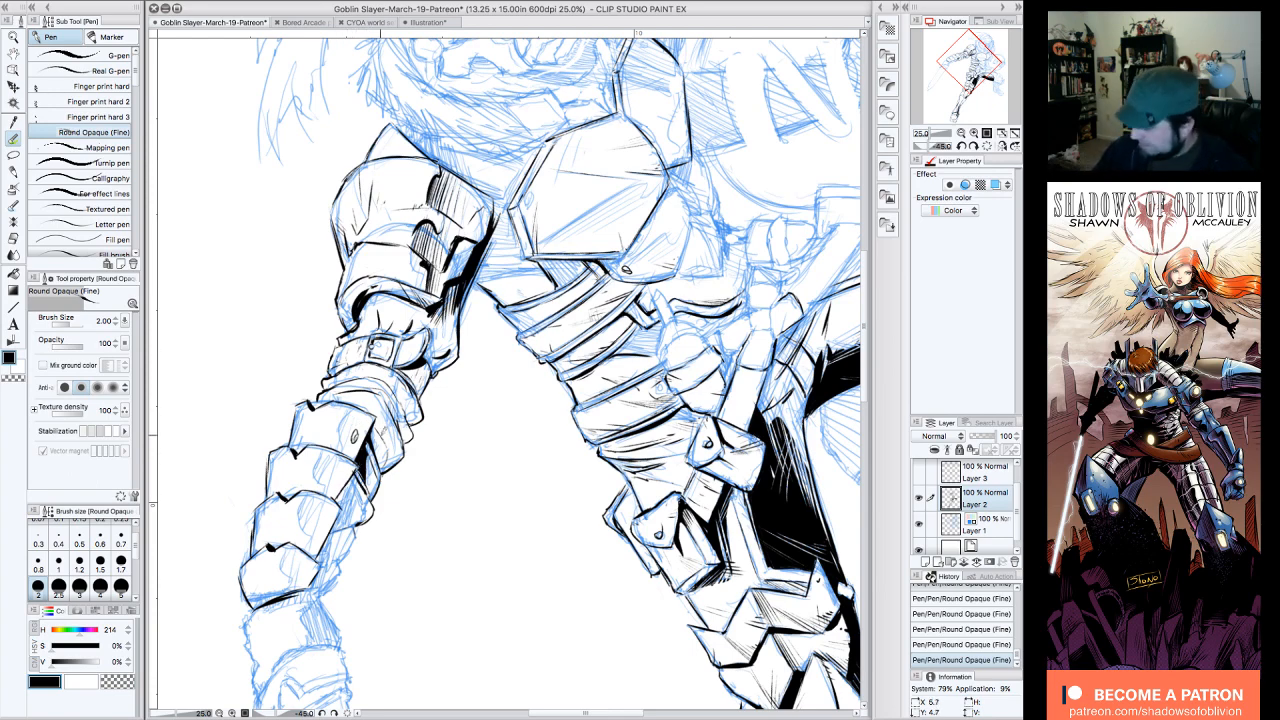
Step: Extend the solid black shadow along the underside of the middle forearm plates with tapered strokes
{"action": "left_click", "coordinate": [963, 133]}
{"action": "left_click", "coordinate": [963, 133]}
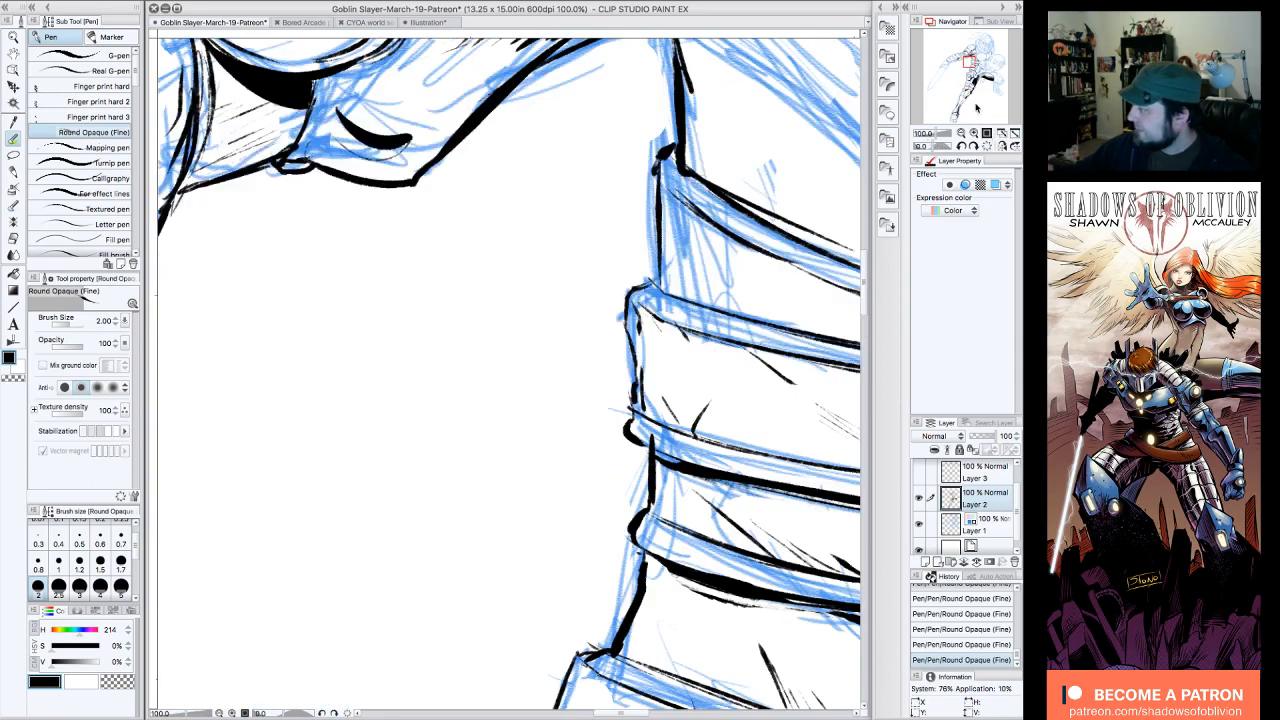
{"action": "left_click", "coordinate": [963, 133]}
{"action": "left_click_drag", "start_coordinate": [969, 62], "coordinate": [961, 58]}
{"action": "left_click", "coordinate": [963, 132]}
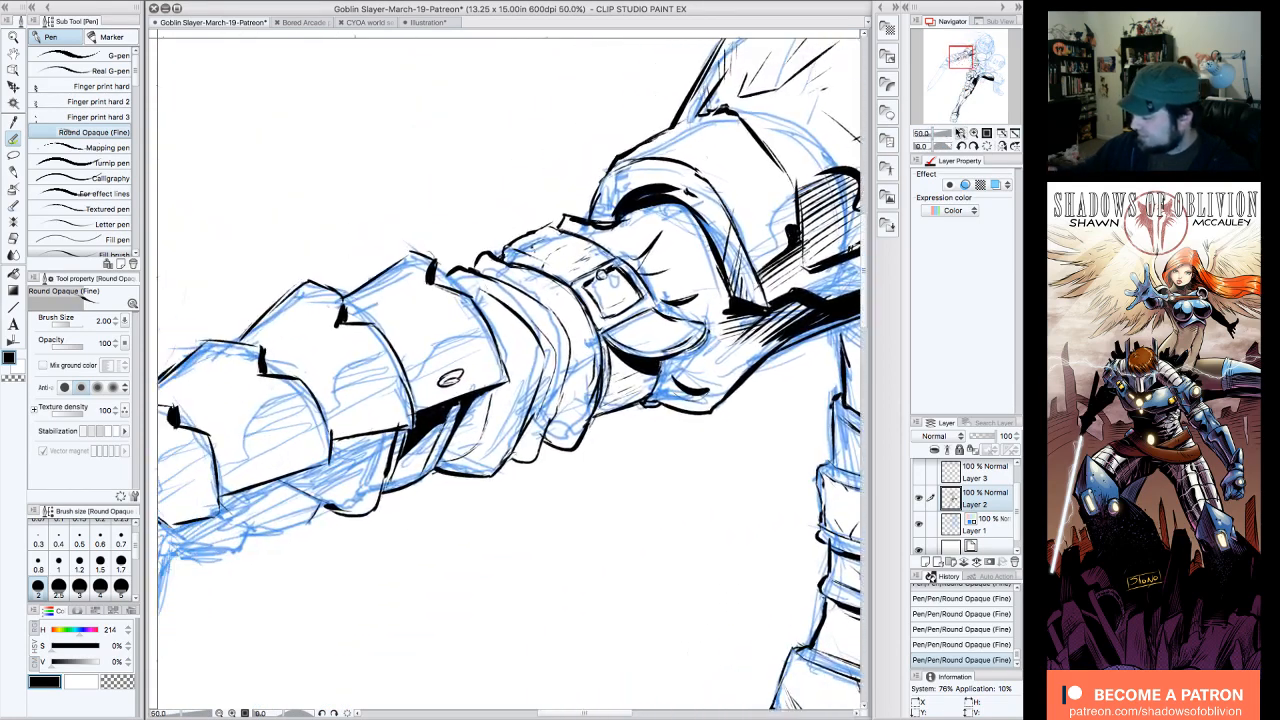
{"action": "left_click", "coordinate": [961, 133]}
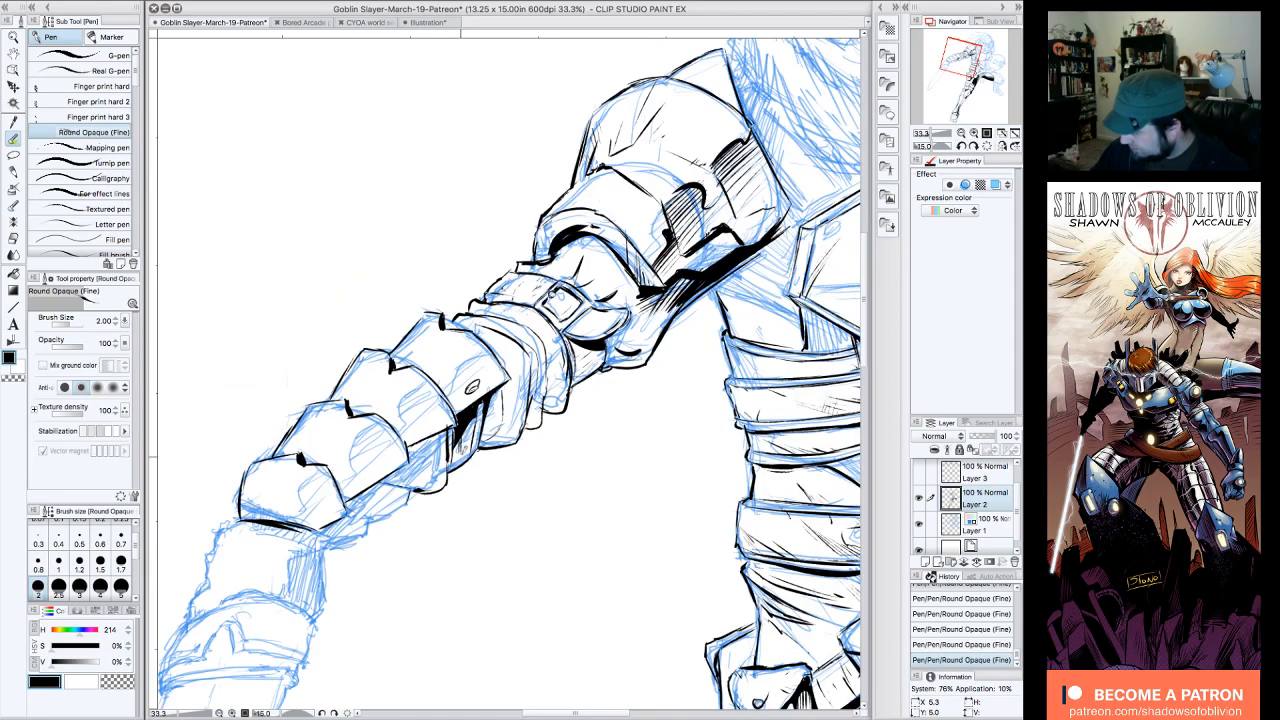
{"action": "mouse_move", "coordinate": [452, 428]}
{"action": "left_mouse_down"}
{"action": "mouse_move", "coordinate": [414, 474]}
{"action": "mouse_move", "coordinate": [390, 480]}
{"action": "mouse_move", "coordinate": [430, 440]}
{"action": "left_mouse_up"}
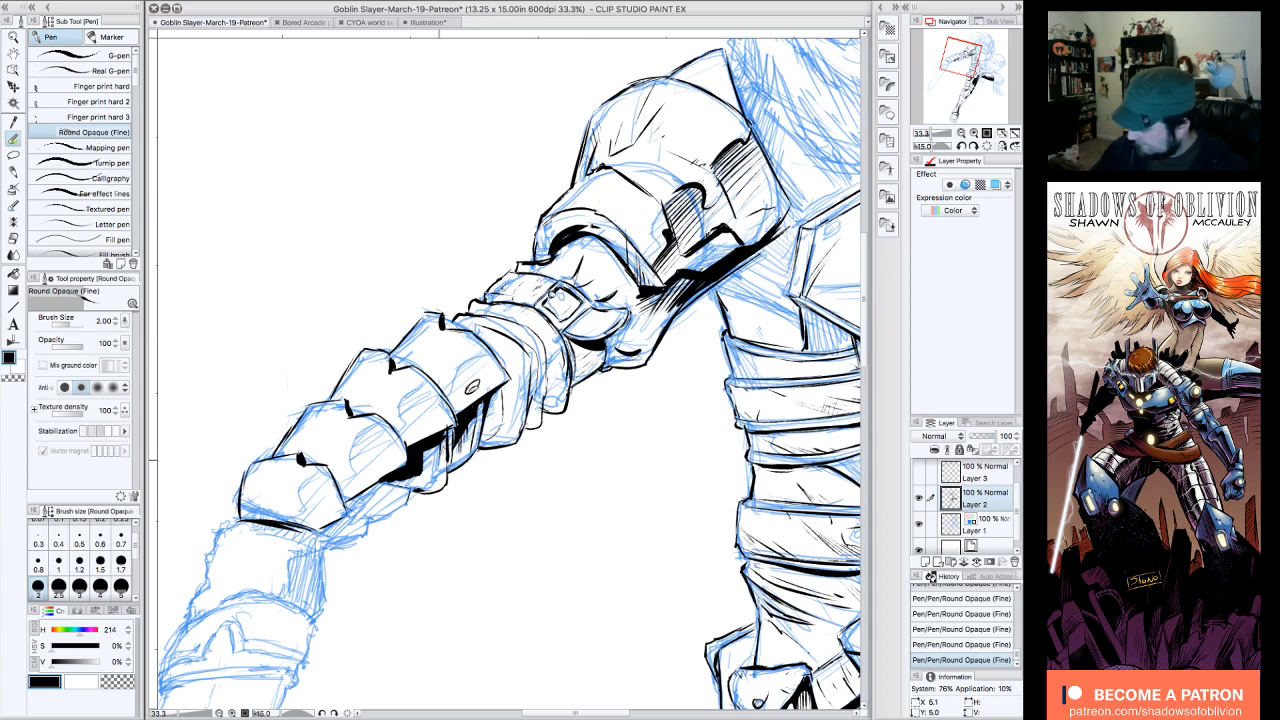
{"action": "left_click_drag", "start_coordinate": [428, 458], "coordinate": [438, 446]}
Step: Ink the underside contours near the wrist and thicken the lower corner of the last forearm plate
{"action": "left_click", "coordinate": [974, 146]}
{"action": "left_click", "coordinate": [974, 146]}
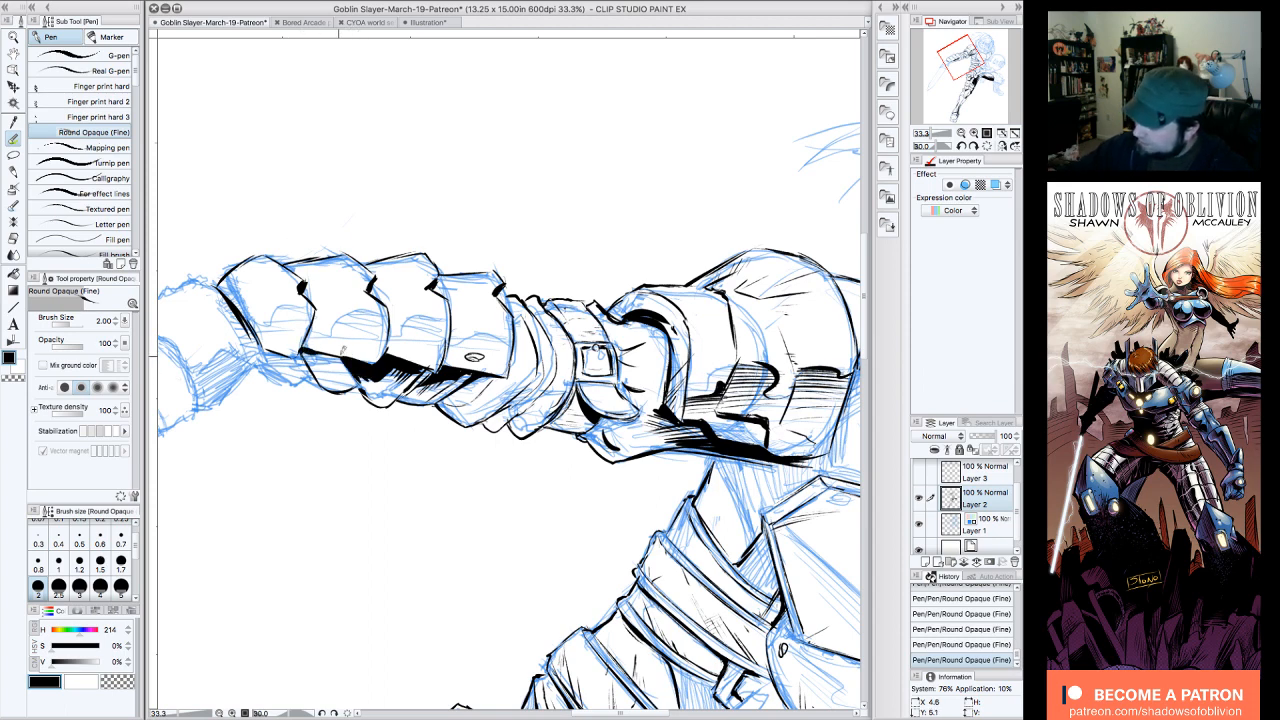
{"action": "left_click", "coordinate": [961, 146]}
{"action": "left_click", "coordinate": [961, 146]}
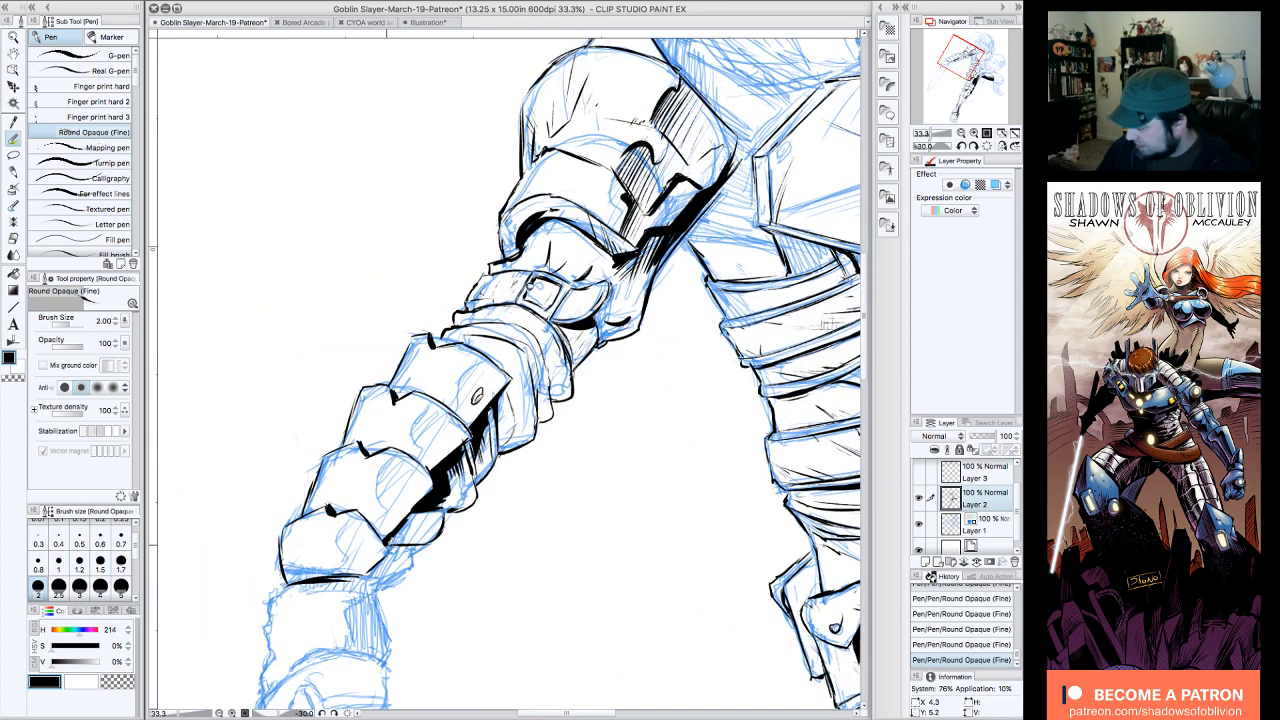
{"action": "mouse_move", "coordinate": [388, 540]}
{"action": "left_mouse_down"}
{"action": "mouse_move", "coordinate": [396, 553]}
{"action": "mouse_move", "coordinate": [366, 576]}
{"action": "mouse_move", "coordinate": [388, 563]}
{"action": "left_mouse_up"}
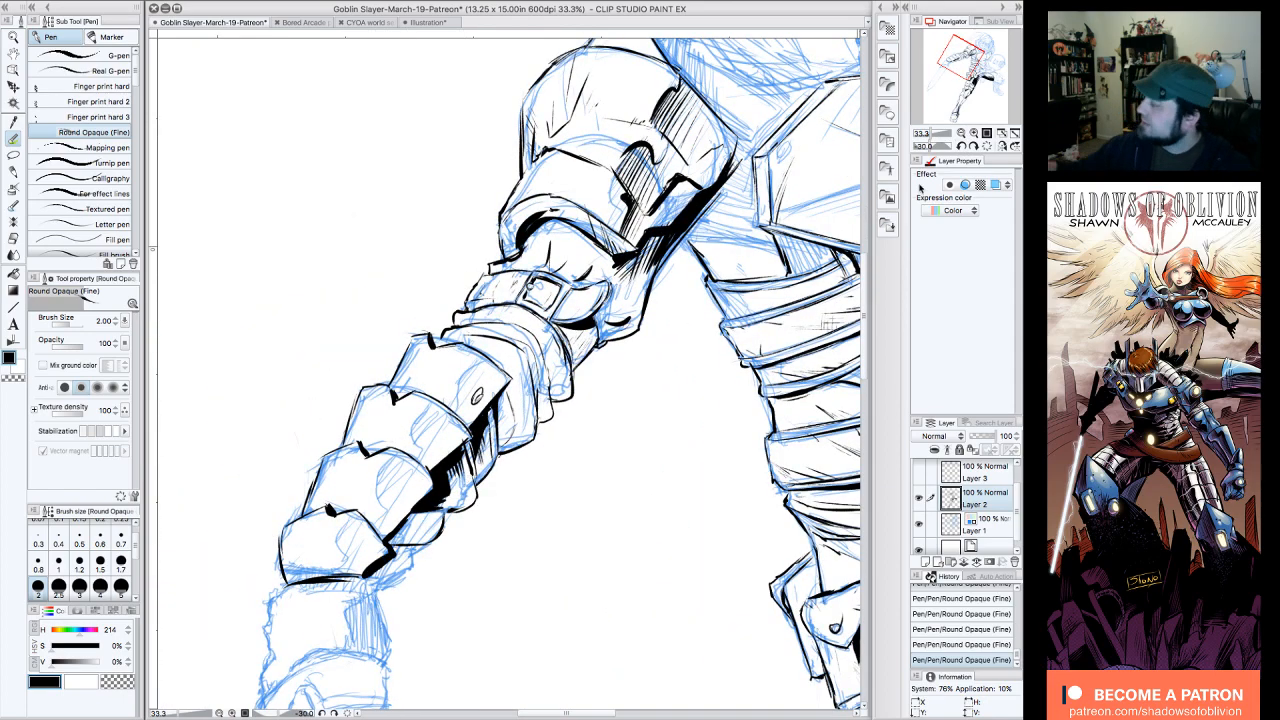
Step: Clean up and ink the small underside segments near the wrist, shading them with short hatching
{"action": "left_click", "coordinate": [974, 146]}
{"action": "left_click", "coordinate": [974, 146]}
{"action": "left_click", "coordinate": [974, 146]}
{"action": "left_click", "coordinate": [974, 146]}
{"action": "left_click", "coordinate": [974, 146]}
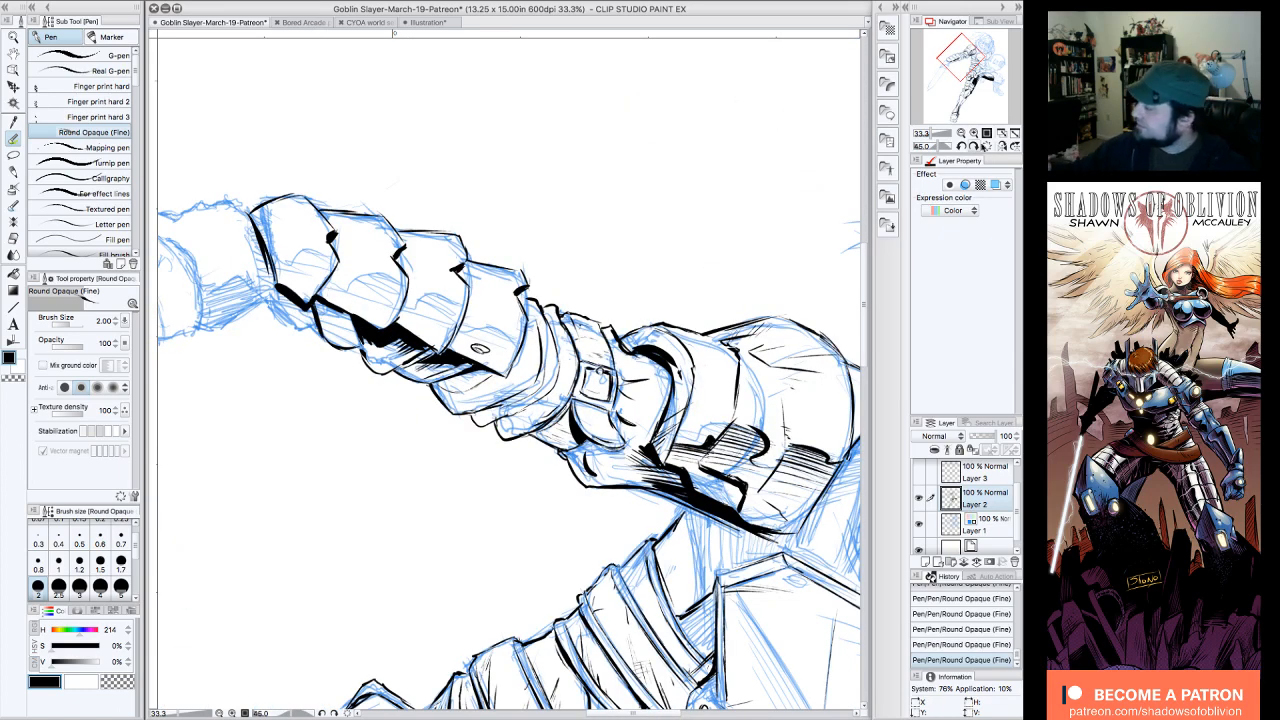
{"action": "left_click", "coordinate": [974, 146]}
{"action": "left_click", "coordinate": [974, 146]}
{"action": "left_click", "coordinate": [974, 146]}
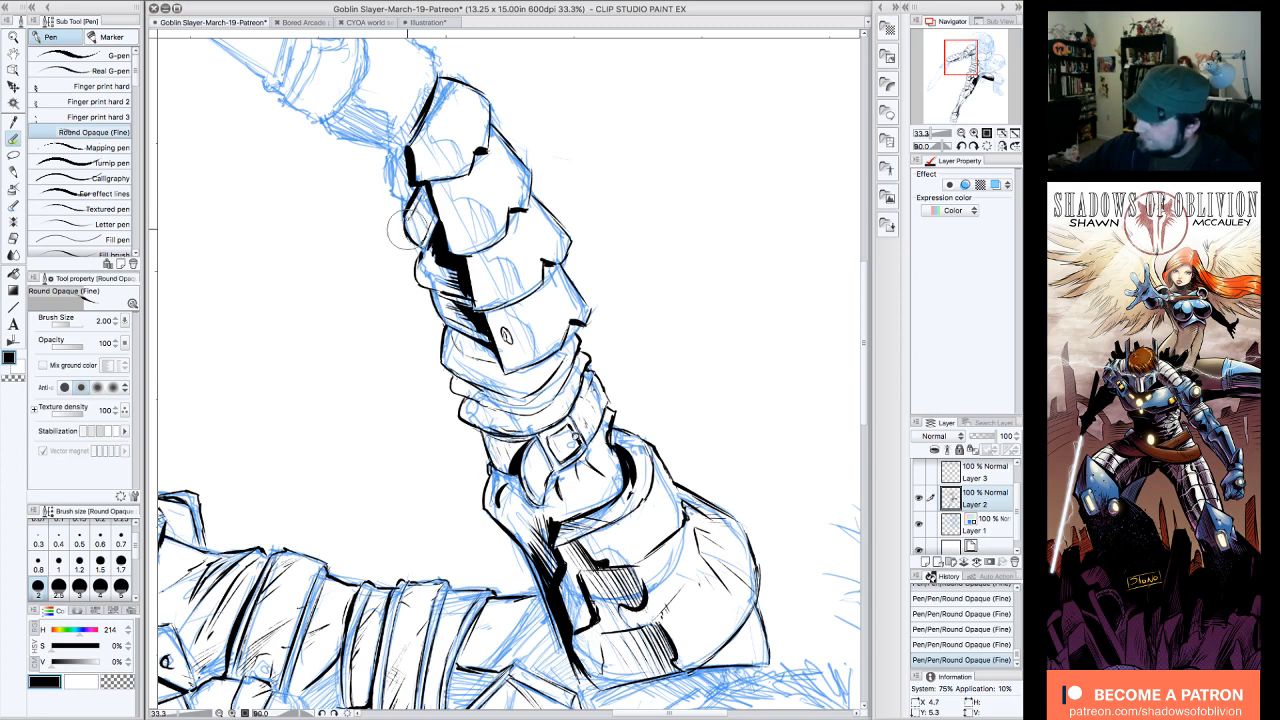
{"action": "left_click_drag", "start_coordinate": [409, 230], "coordinate": [421, 202]}
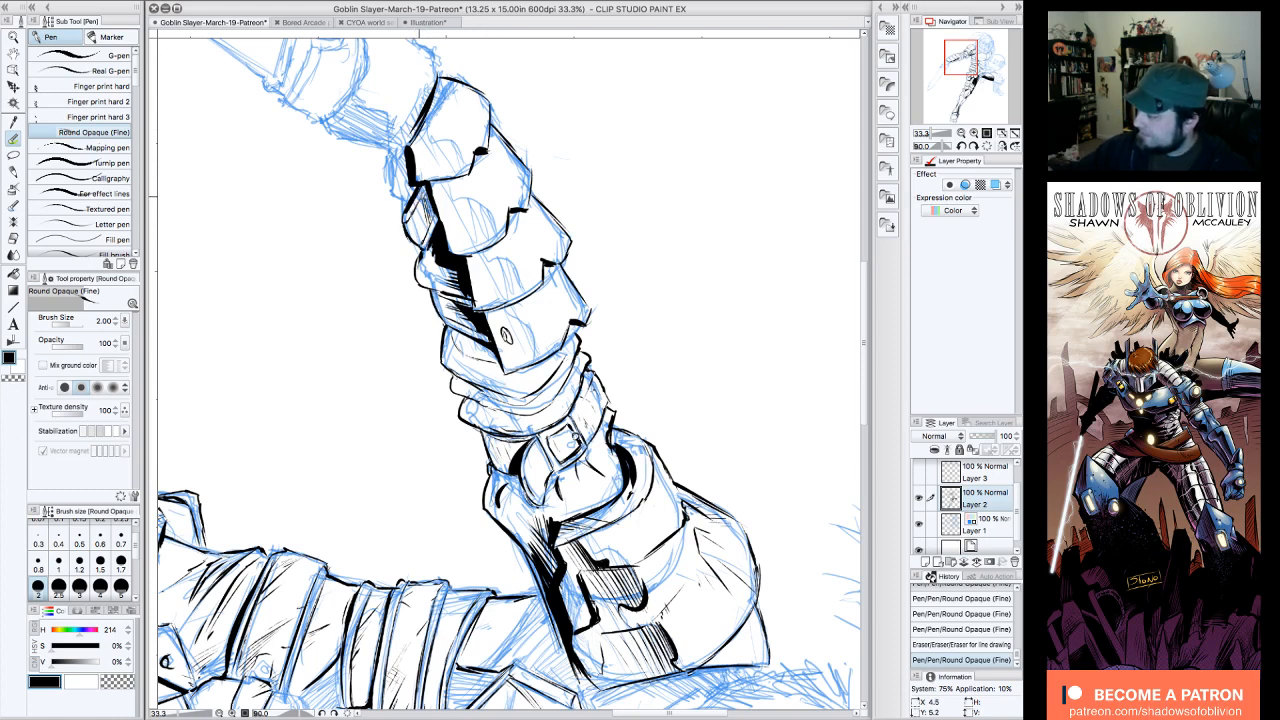
{"action": "left_click_drag", "start_coordinate": [420, 214], "coordinate": [424, 238]}
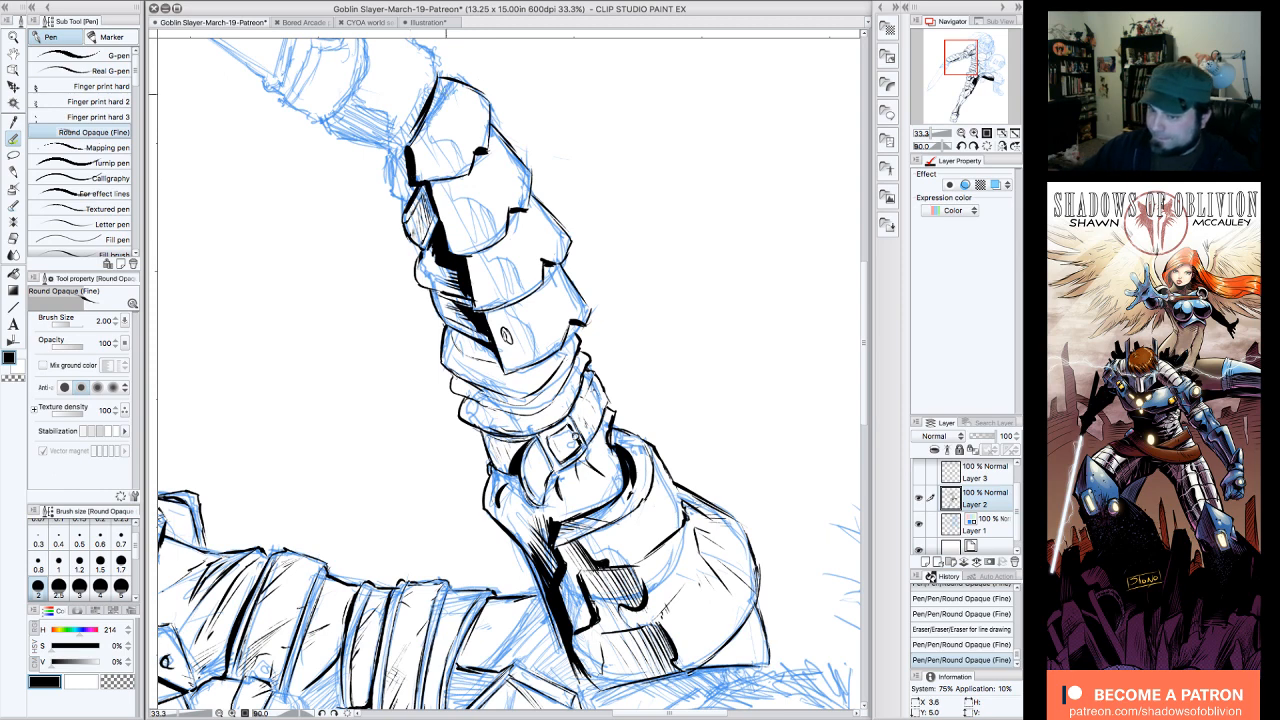
{"action": "mouse_move", "coordinate": [429, 191]}
{"action": "left_mouse_down"}
{"action": "mouse_move", "coordinate": [428, 154]}
{"action": "mouse_move", "coordinate": [391, 182]}
{"action": "mouse_move", "coordinate": [407, 213]}
{"action": "left_mouse_up"}
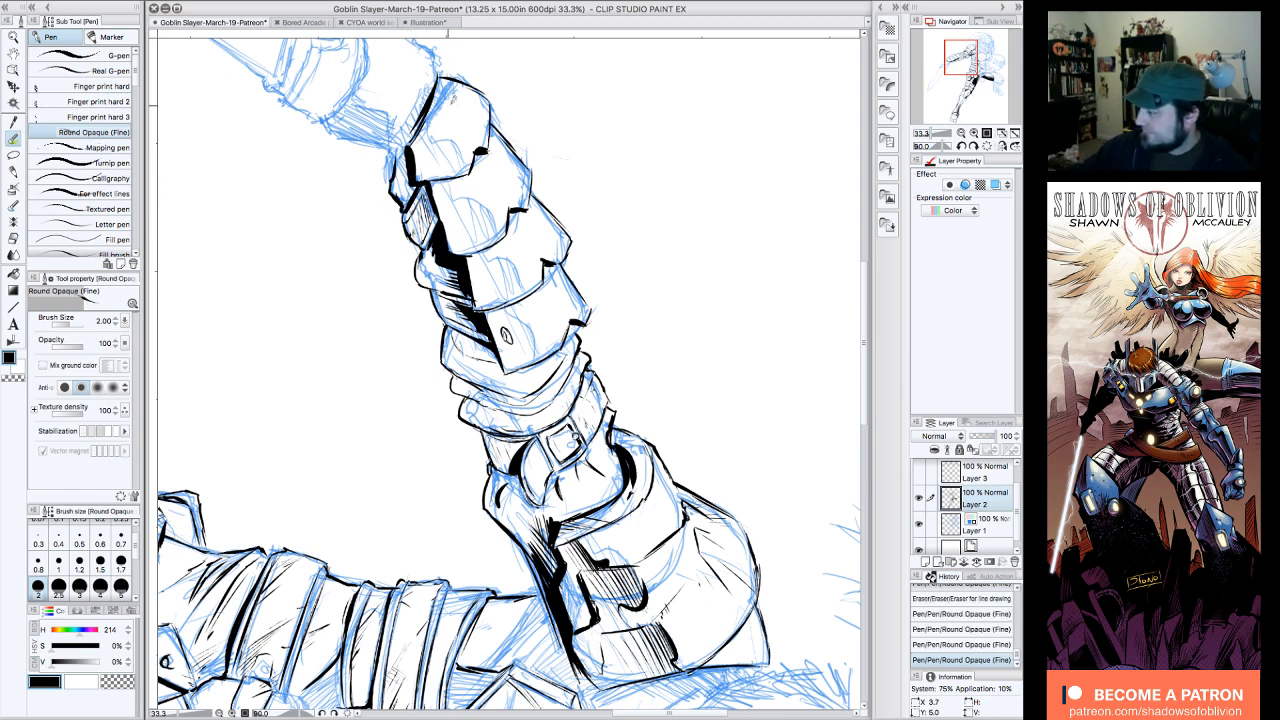
Step: Fill the shadow under the wrist-end plate with black and add dark accents at the forearm's elbow end
{"action": "left_click", "coordinate": [961, 147]}
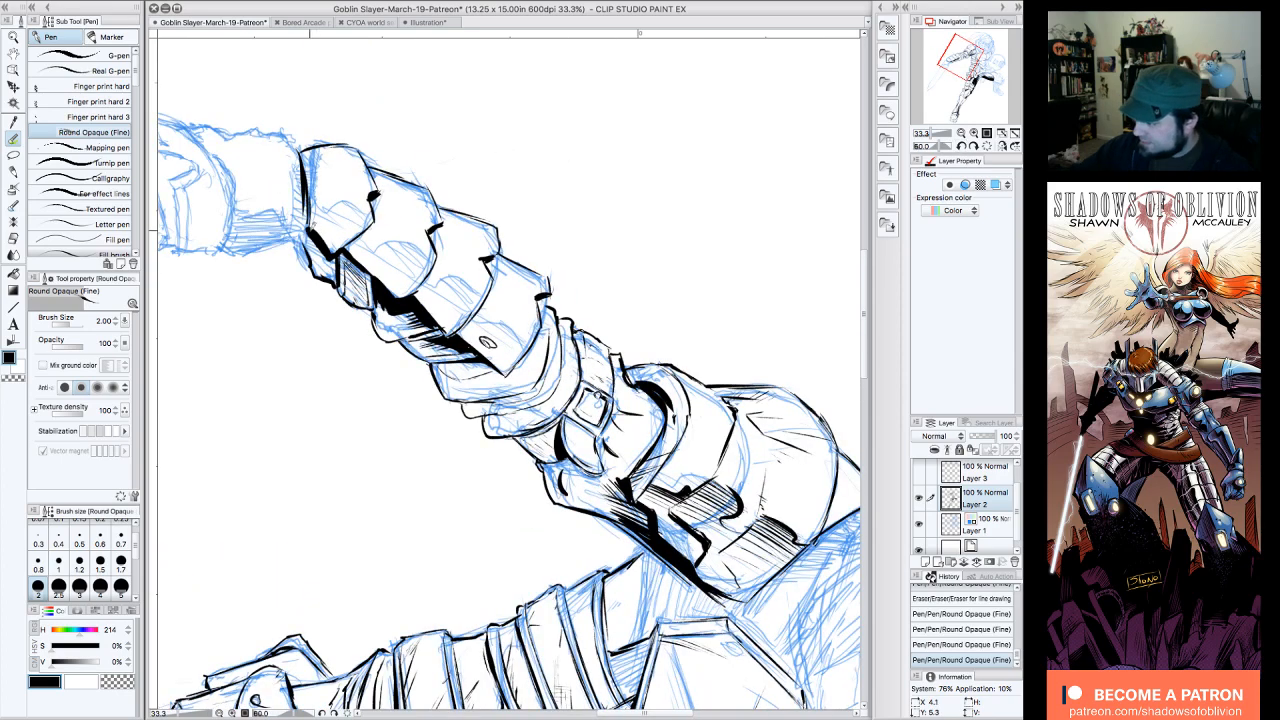
{"action": "left_click_drag", "start_coordinate": [312, 232], "coordinate": [321, 260]}
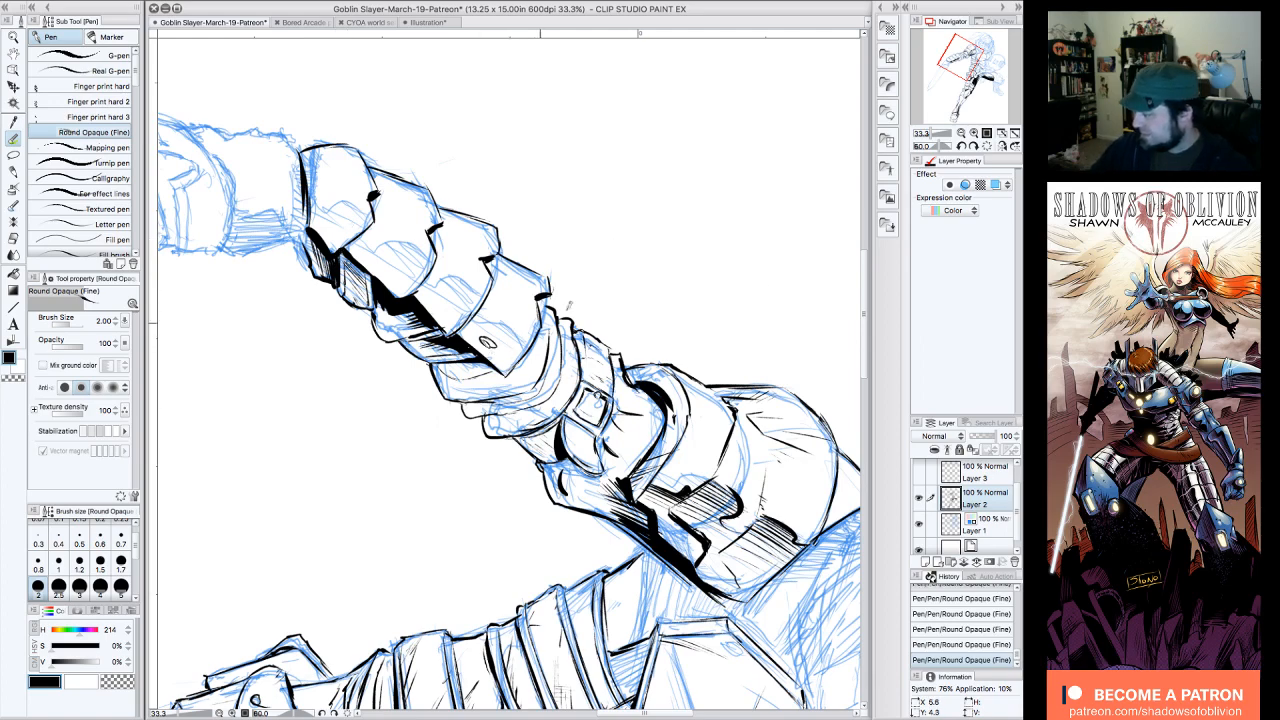
{"action": "left_click", "coordinate": [961, 146]}
{"action": "left_click", "coordinate": [961, 146]}
{"action": "left_click", "coordinate": [961, 146]}
{"action": "left_click", "coordinate": [961, 146]}
{"action": "left_click", "coordinate": [961, 146]}
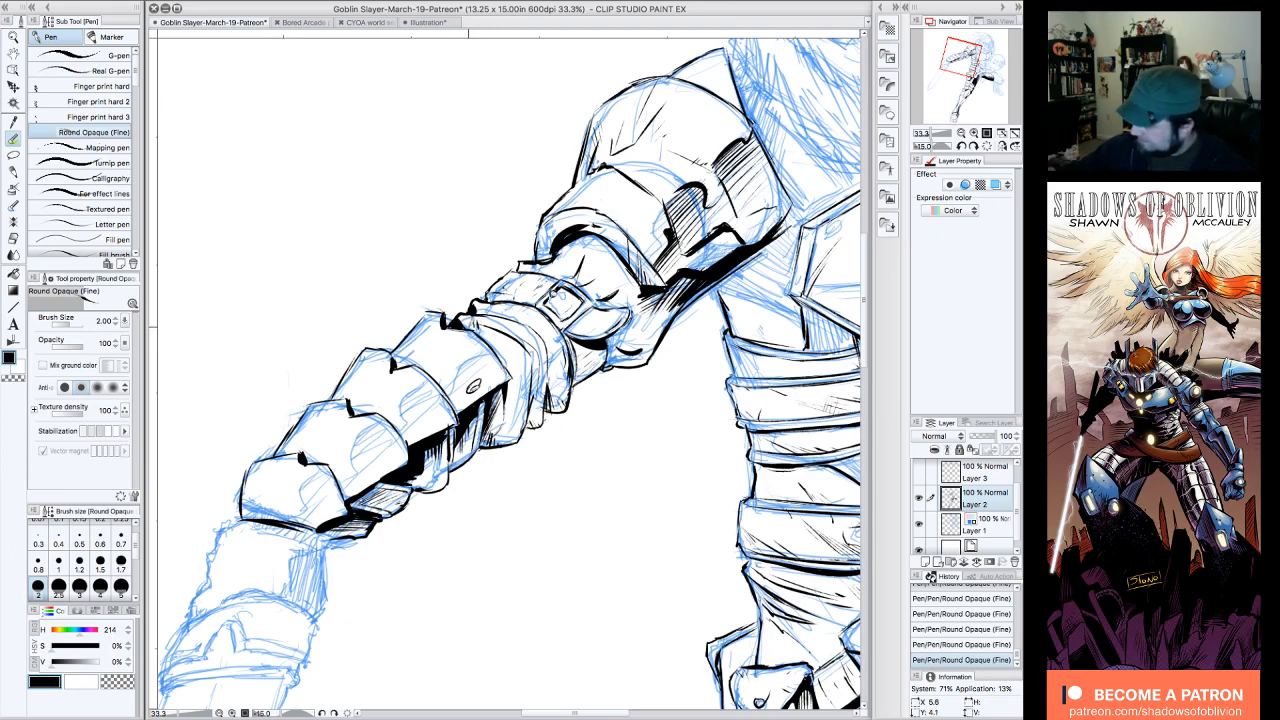
Step: Ink curved shadow outlines across the faces of the four overlapping forearm plates
{"action": "key", "text": "minus"}
{"action": "key", "text": "minus"}
{"action": "key", "text": "minus"}
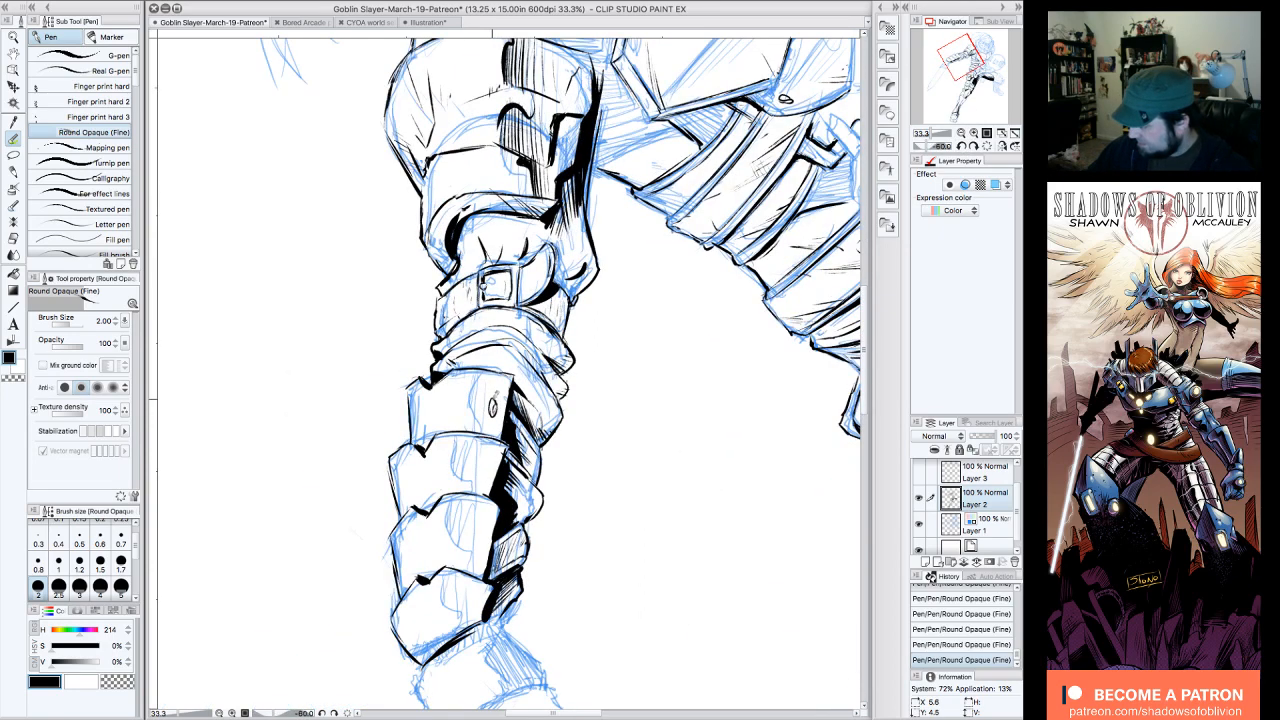
{"action": "mouse_move", "coordinate": [486, 370]}
{"action": "left_mouse_down"}
{"action": "mouse_move", "coordinate": [445, 540]}
{"action": "mouse_move", "coordinate": [446, 624]}
{"action": "left_mouse_up"}
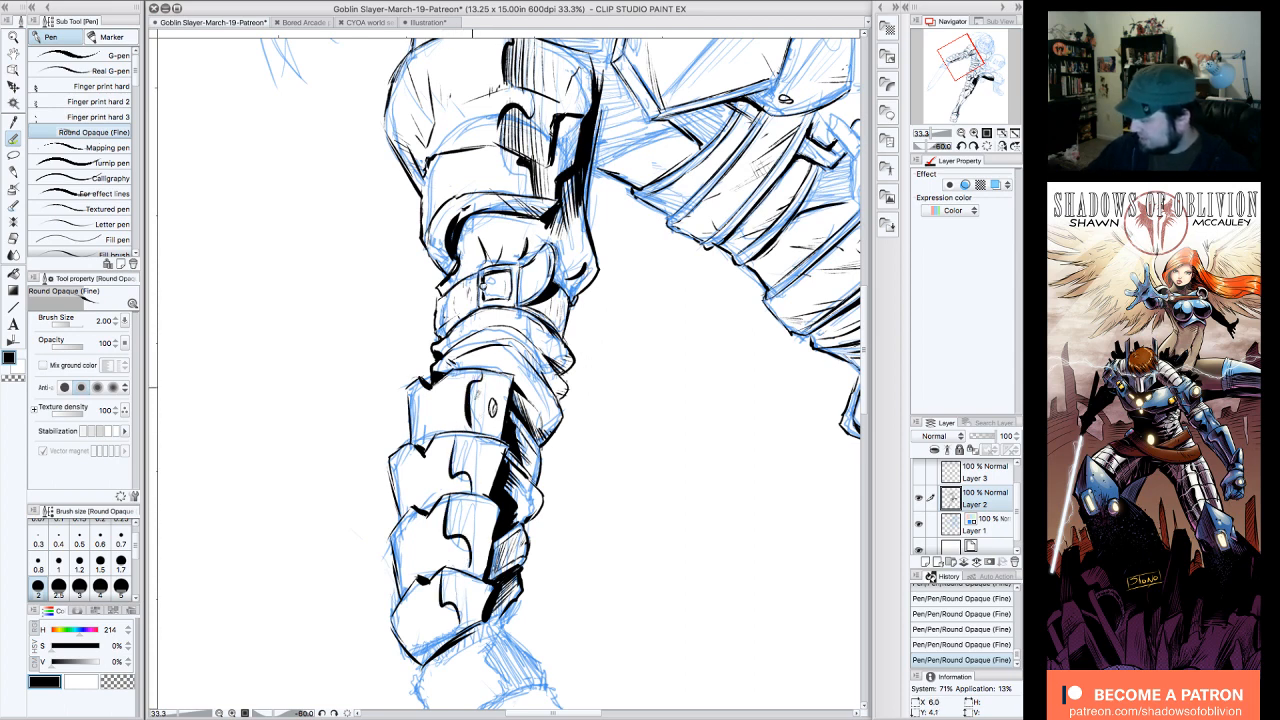
Step: Fill the outlined shadow shapes on the forearm plates with parallel hatching and thicken their curved edges
{"action": "mouse_move", "coordinate": [478, 374]}
{"action": "left_mouse_down"}
{"action": "mouse_move", "coordinate": [474, 430]}
{"action": "mouse_move", "coordinate": [486, 436]}
{"action": "left_mouse_up"}
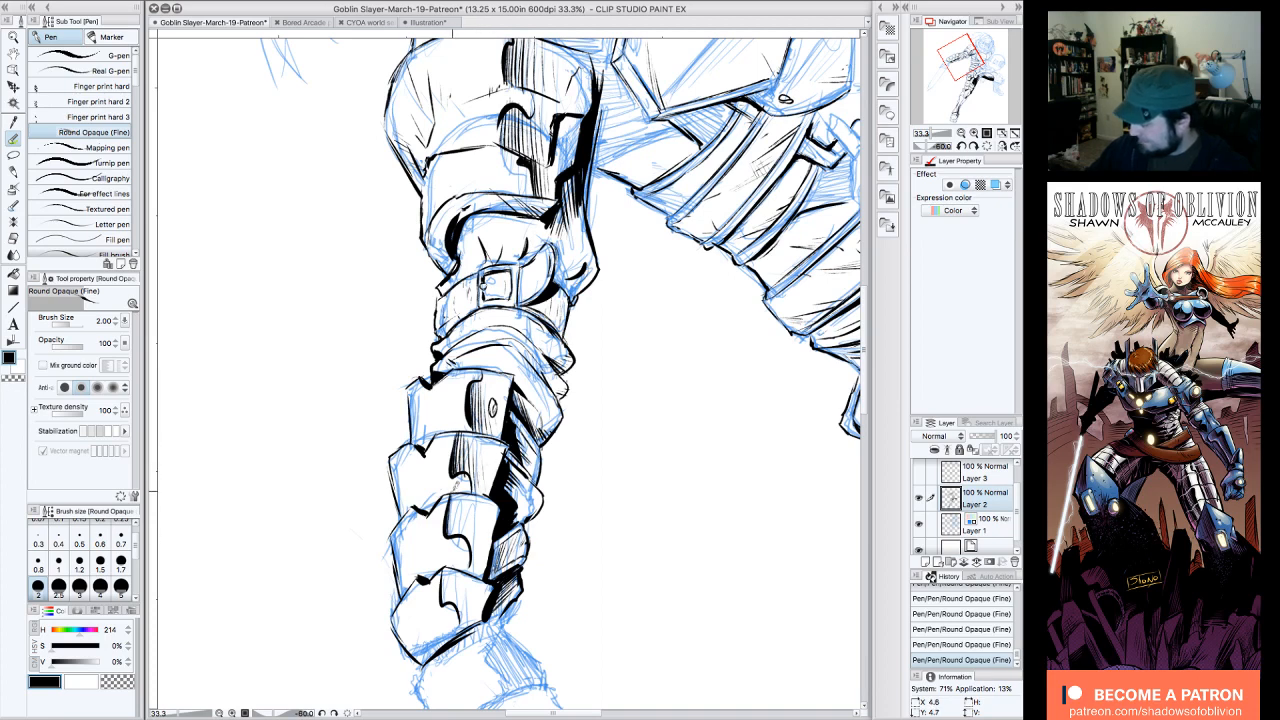
{"action": "left_click_drag", "start_coordinate": [468, 500], "coordinate": [474, 568]}
{"action": "mouse_move", "coordinate": [474, 528]}
{"action": "left_mouse_down"}
{"action": "mouse_move", "coordinate": [487, 568]}
{"action": "mouse_move", "coordinate": [449, 604]}
{"action": "left_mouse_up"}
{"action": "left_click_drag", "start_coordinate": [448, 568], "coordinate": [454, 602]}
{"action": "left_click_drag", "start_coordinate": [456, 561], "coordinate": [462, 622]}
{"action": "mouse_move", "coordinate": [462, 580]}
{"action": "left_mouse_down"}
{"action": "mouse_move", "coordinate": [468, 625]}
{"action": "mouse_move", "coordinate": [470, 608]}
{"action": "left_mouse_up"}
{"action": "mouse_move", "coordinate": [474, 614]}
{"action": "left_mouse_down"}
{"action": "mouse_move", "coordinate": [482, 632]}
{"action": "mouse_move", "coordinate": [486, 620]}
{"action": "left_mouse_up"}
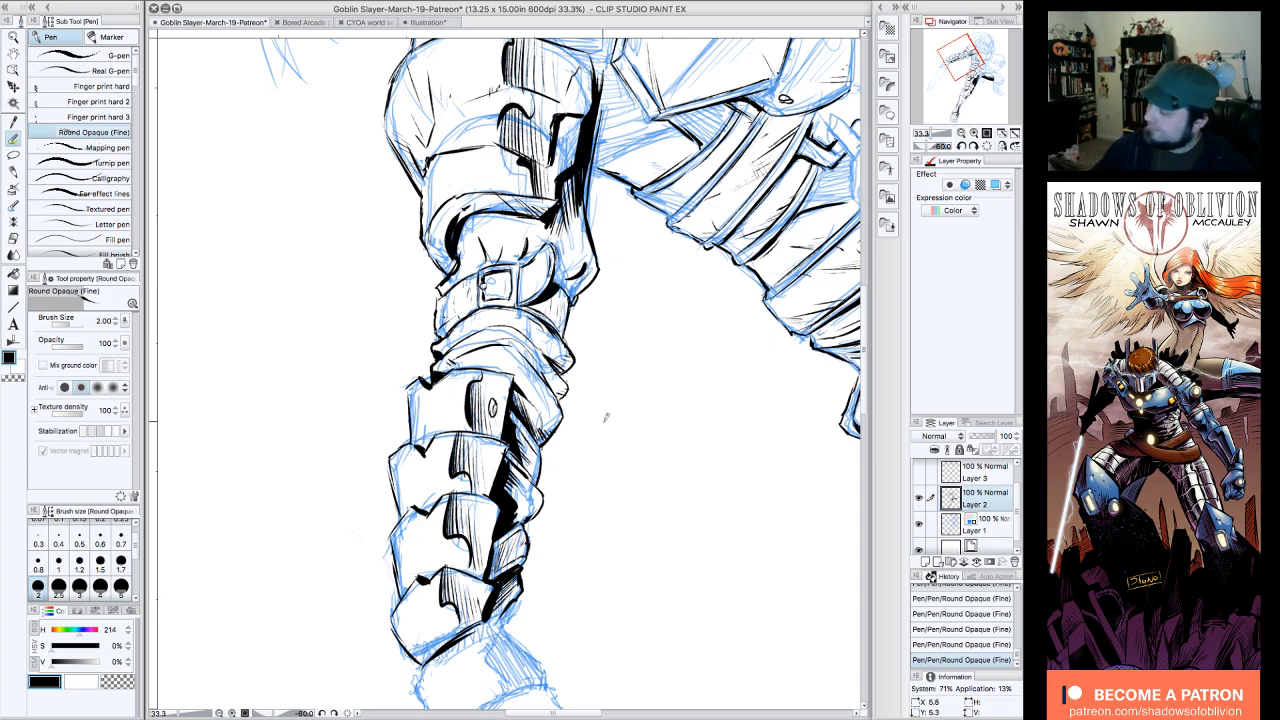
Step: Review the inks on the whole figure with the blue sketch layer temporarily hidden, and return to the sword arm
{"action": "left_click", "coordinate": [987, 146]}
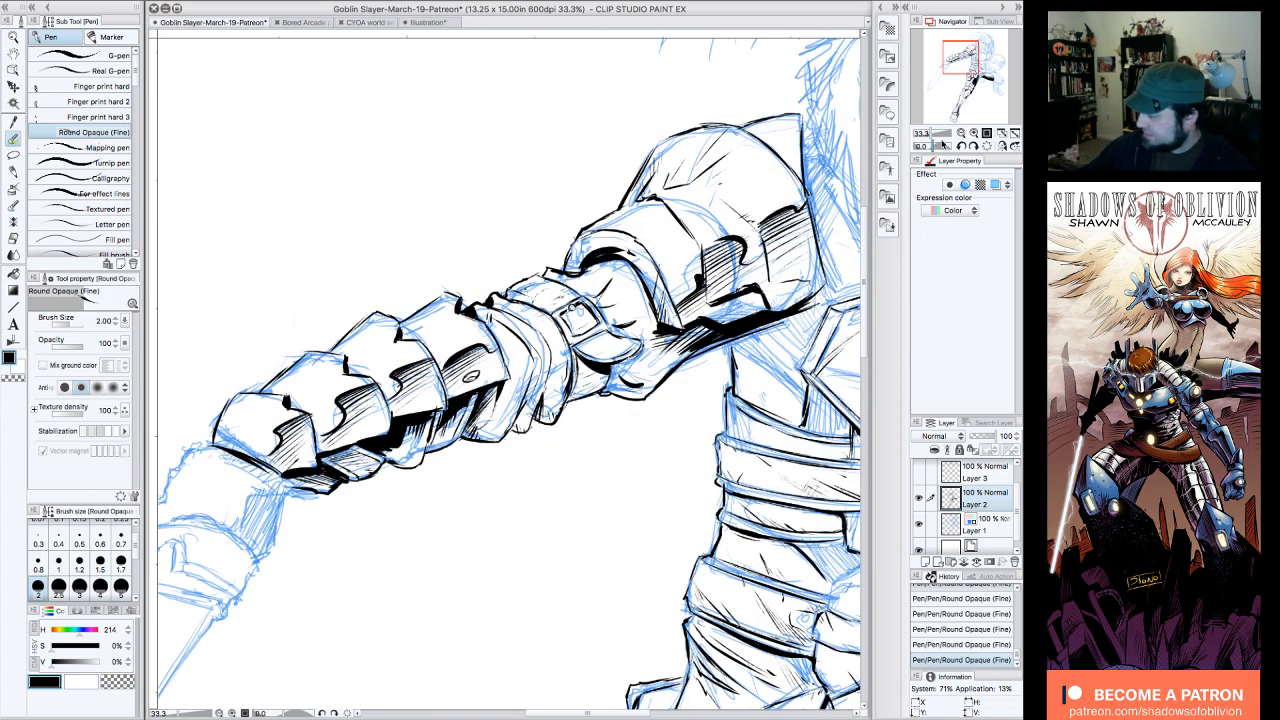
{"action": "left_click", "coordinate": [961, 134]}
{"action": "left_click", "coordinate": [961, 134]}
{"action": "left_click", "coordinate": [961, 134]}
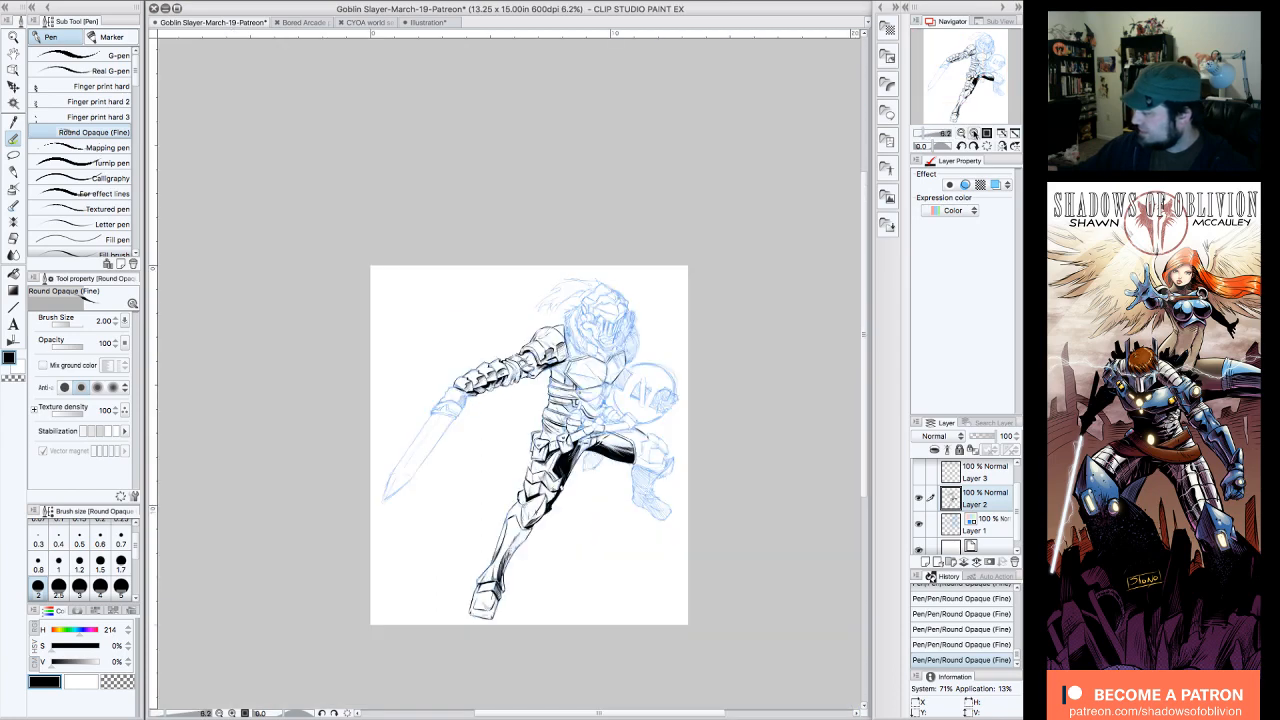
{"action": "left_click", "coordinate": [973, 134]}
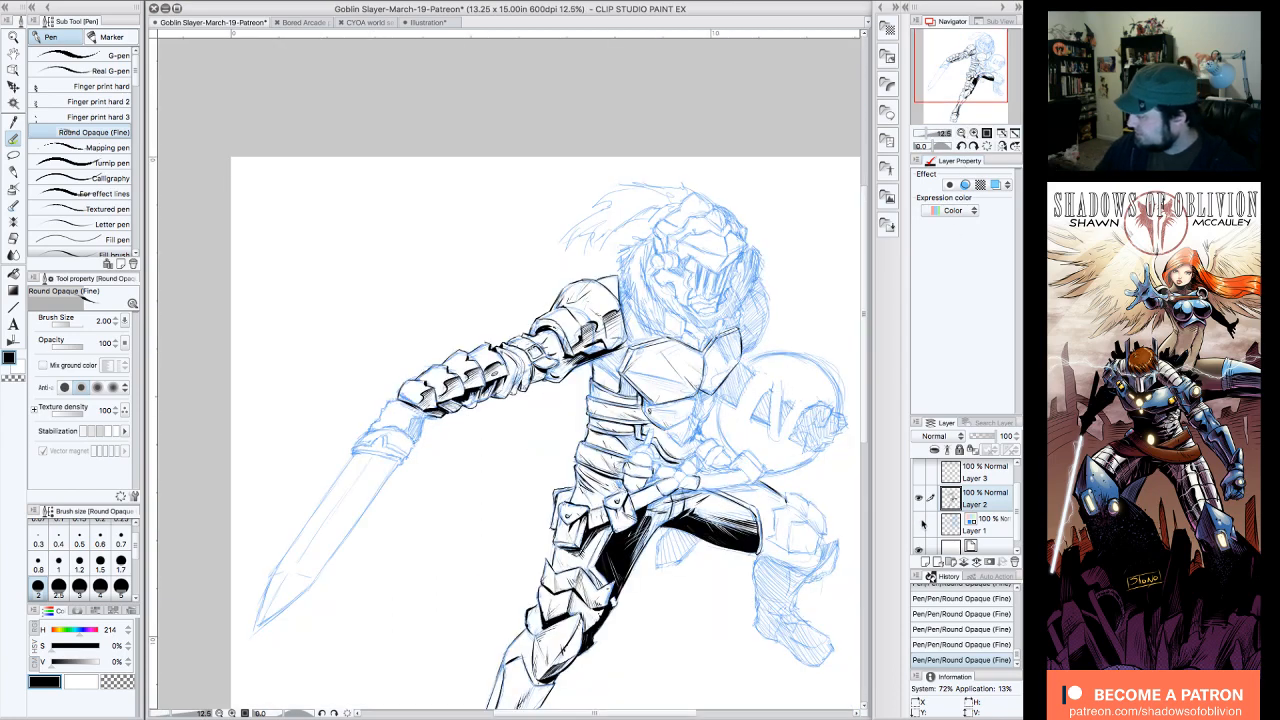
{"action": "left_click", "coordinate": [921, 524]}
{"action": "left_click_drag", "start_coordinate": [983, 83], "coordinate": [997, 89]}
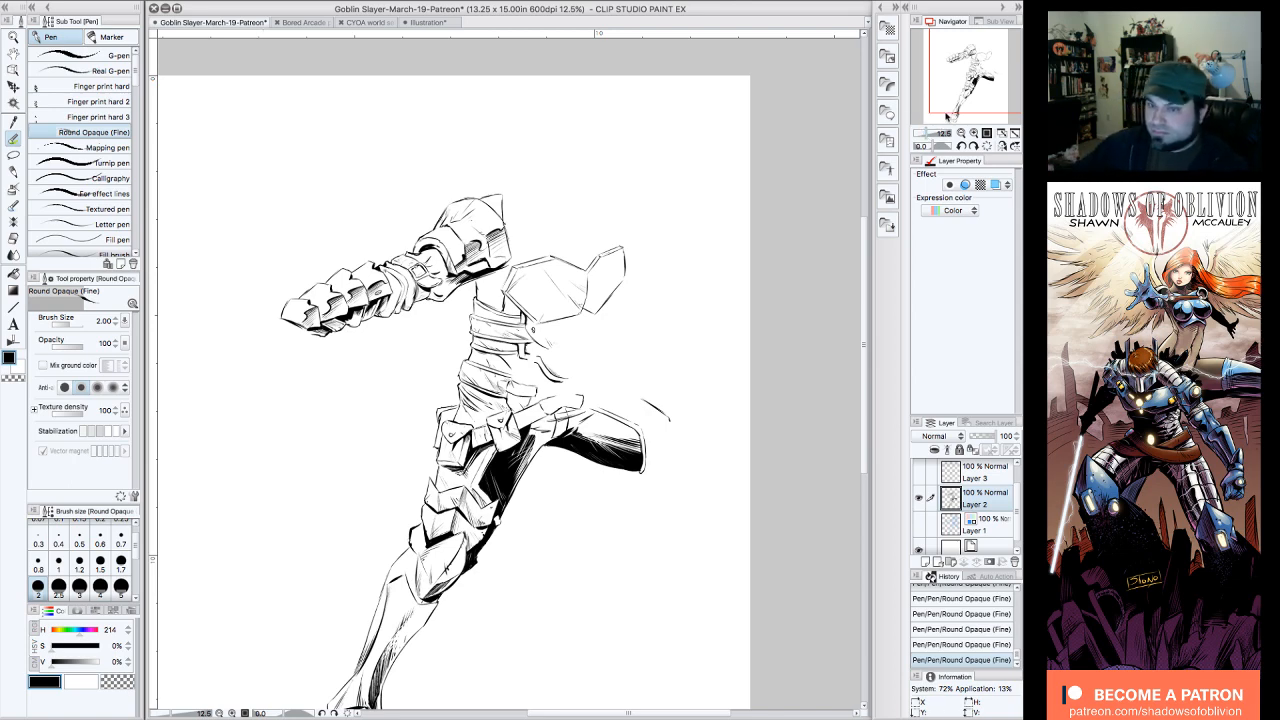
{"action": "left_click", "coordinate": [973, 133]}
{"action": "left_click_drag", "start_coordinate": [986, 84], "coordinate": [966, 50]}
{"action": "left_click", "coordinate": [920, 522]}
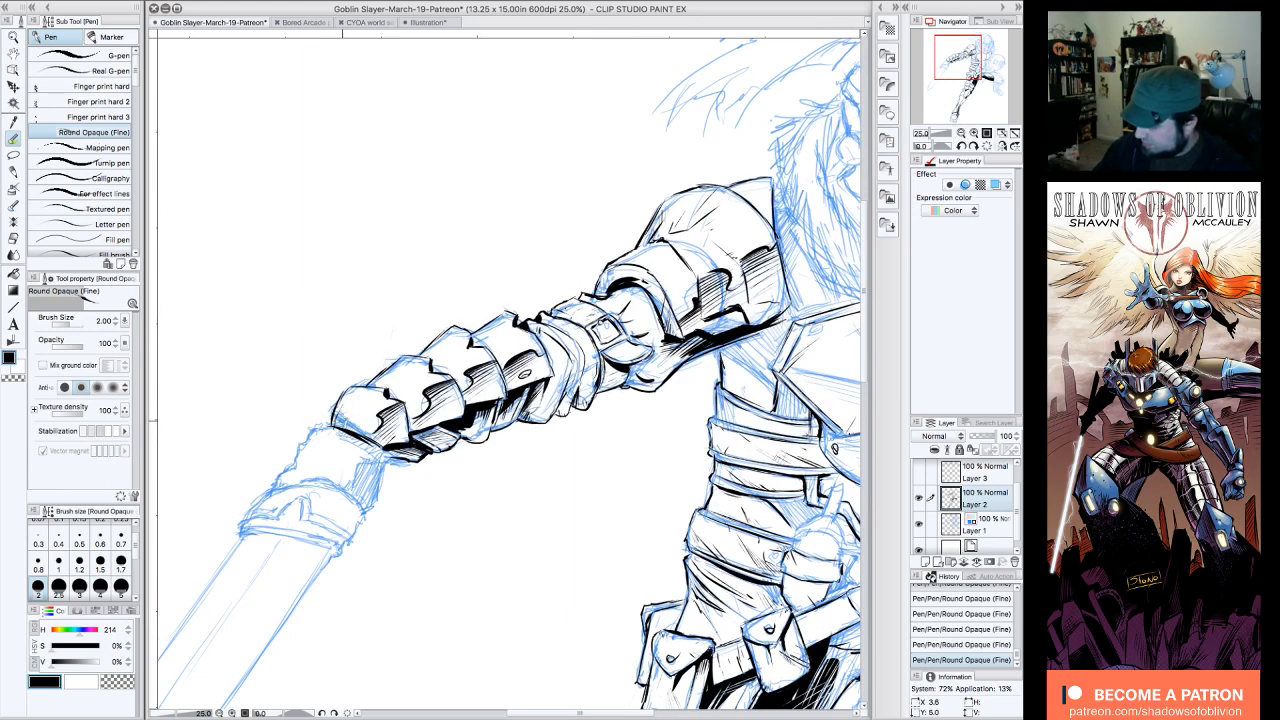
Step: Undo the last pen stroke and add short texture lines along the upper edges of the forearm plates
{"action": "key", "text": "ctrl+z"}
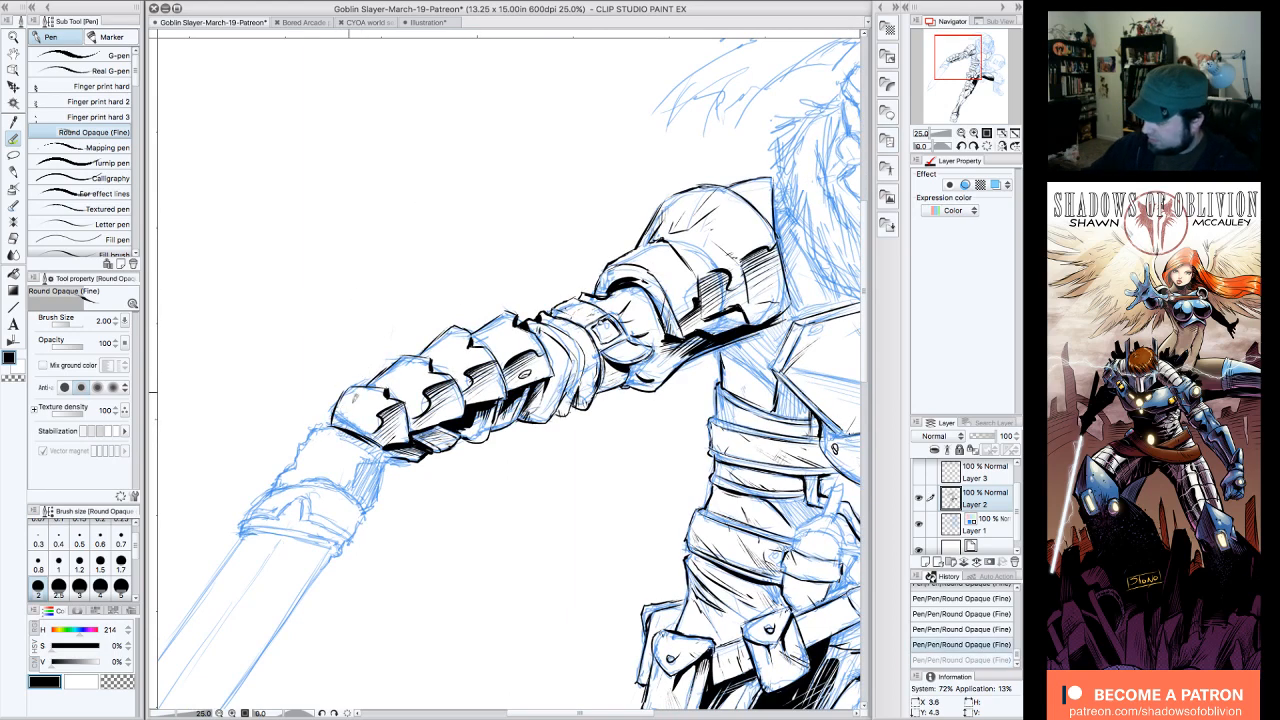
{"action": "left_click_drag", "start_coordinate": [360, 440], "coordinate": [370, 424]}
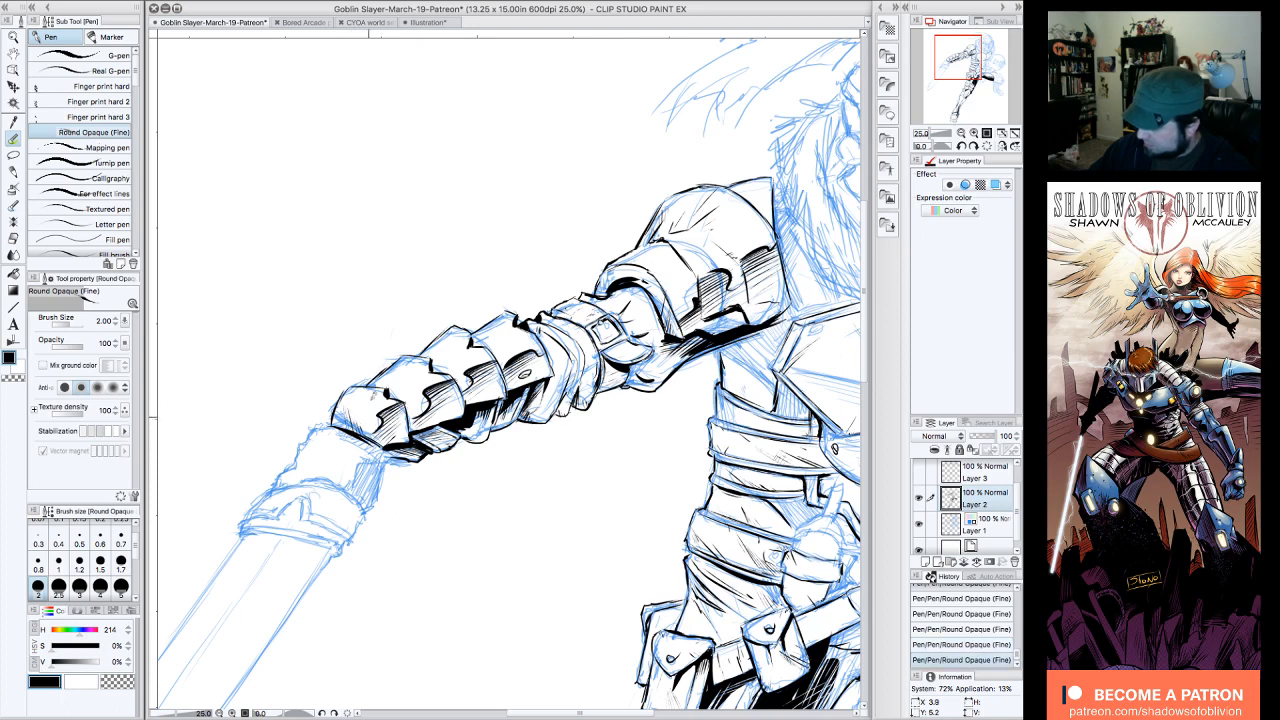
{"action": "left_click_drag", "start_coordinate": [397, 378], "coordinate": [400, 400]}
{"action": "left_click_drag", "start_coordinate": [400, 372], "coordinate": [416, 422]}
{"action": "left_click_drag", "start_coordinate": [434, 350], "coordinate": [440, 377]}
{"action": "left_click_drag", "start_coordinate": [440, 341], "coordinate": [447, 371]}
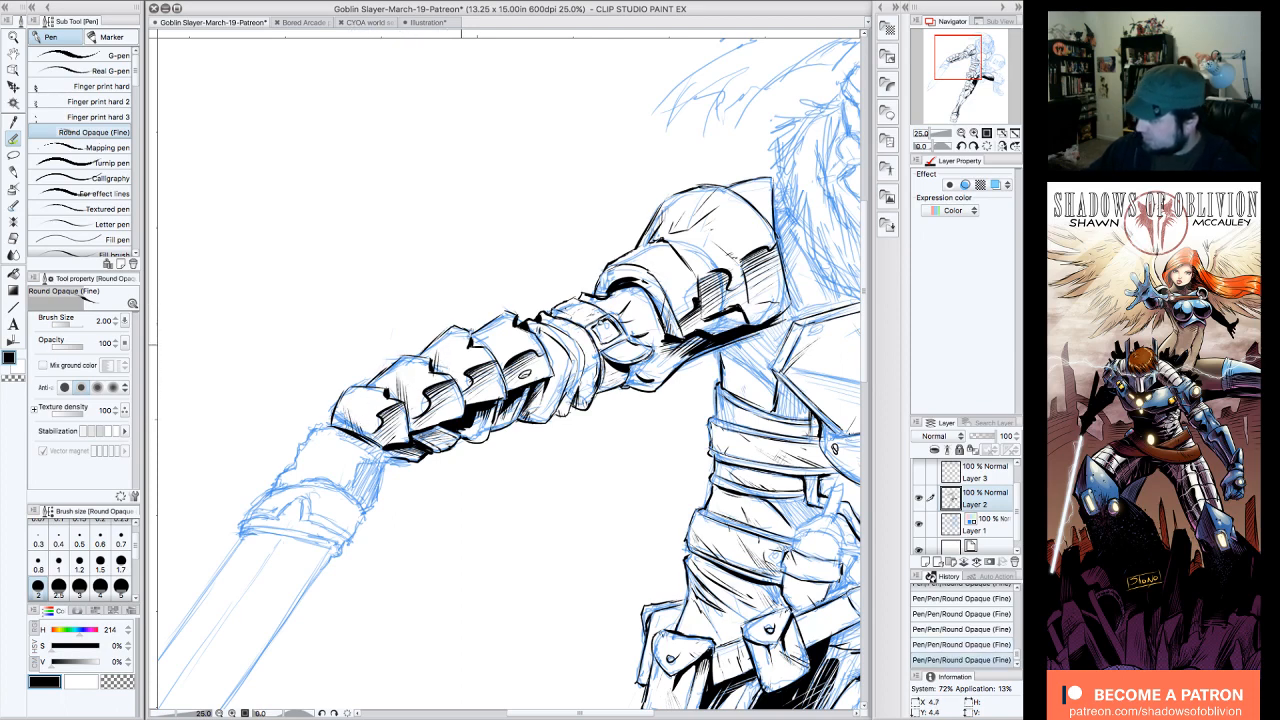
{"action": "left_click_drag", "start_coordinate": [496, 325], "coordinate": [503, 354]}
{"action": "left_click_drag", "start_coordinate": [499, 324], "coordinate": [510, 359]}
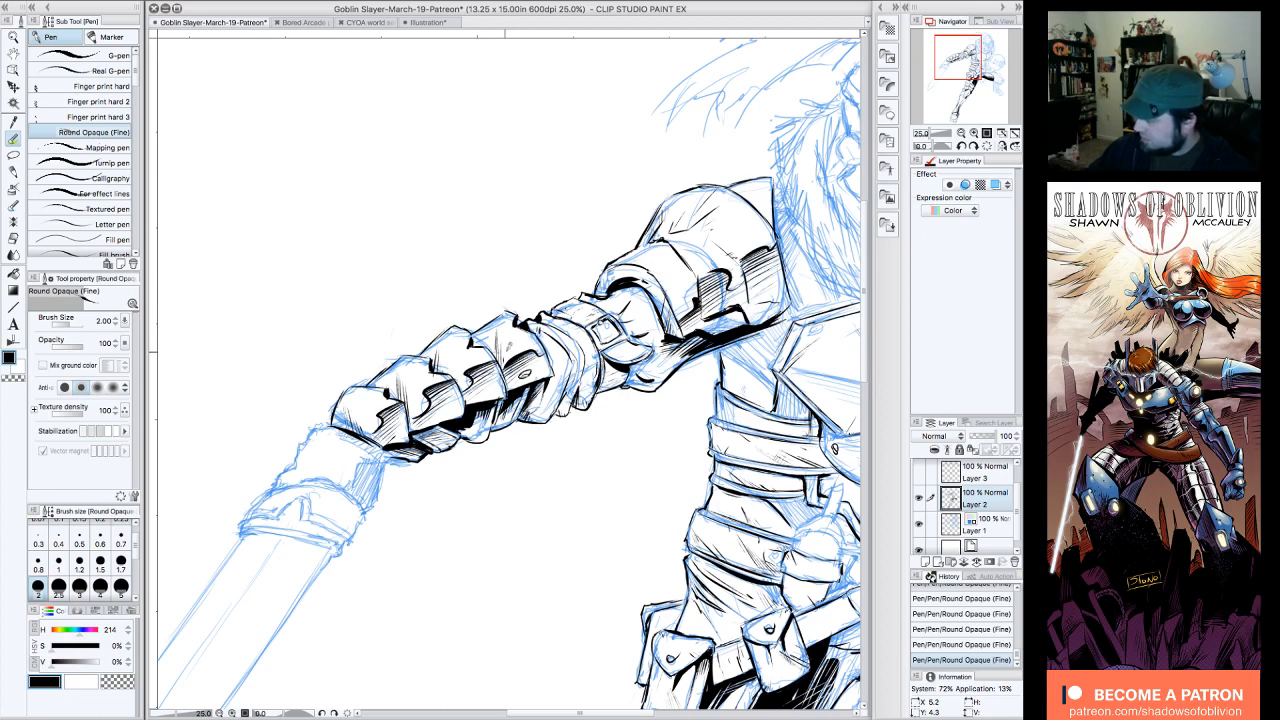
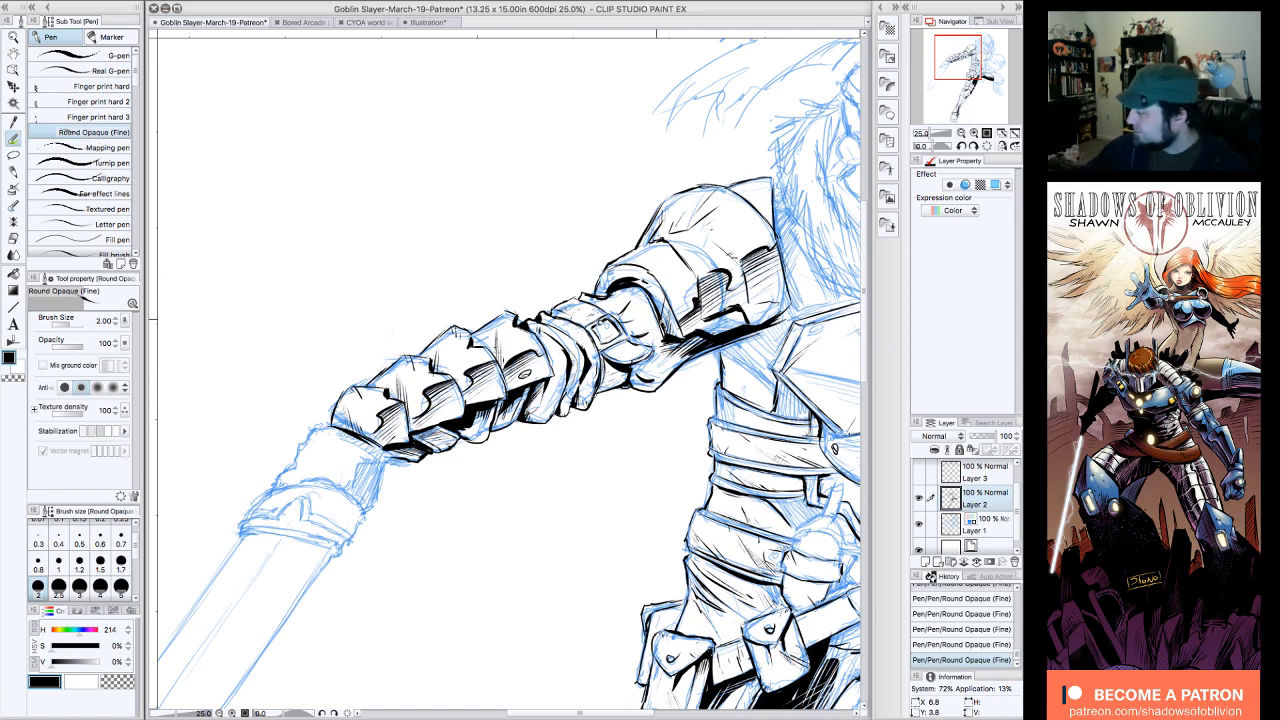
Step: Review the whole figure while toggling the sketch and ink layers' visibility, and return to a close view of the sword arm
{"action": "left_click", "coordinate": [961, 134]}
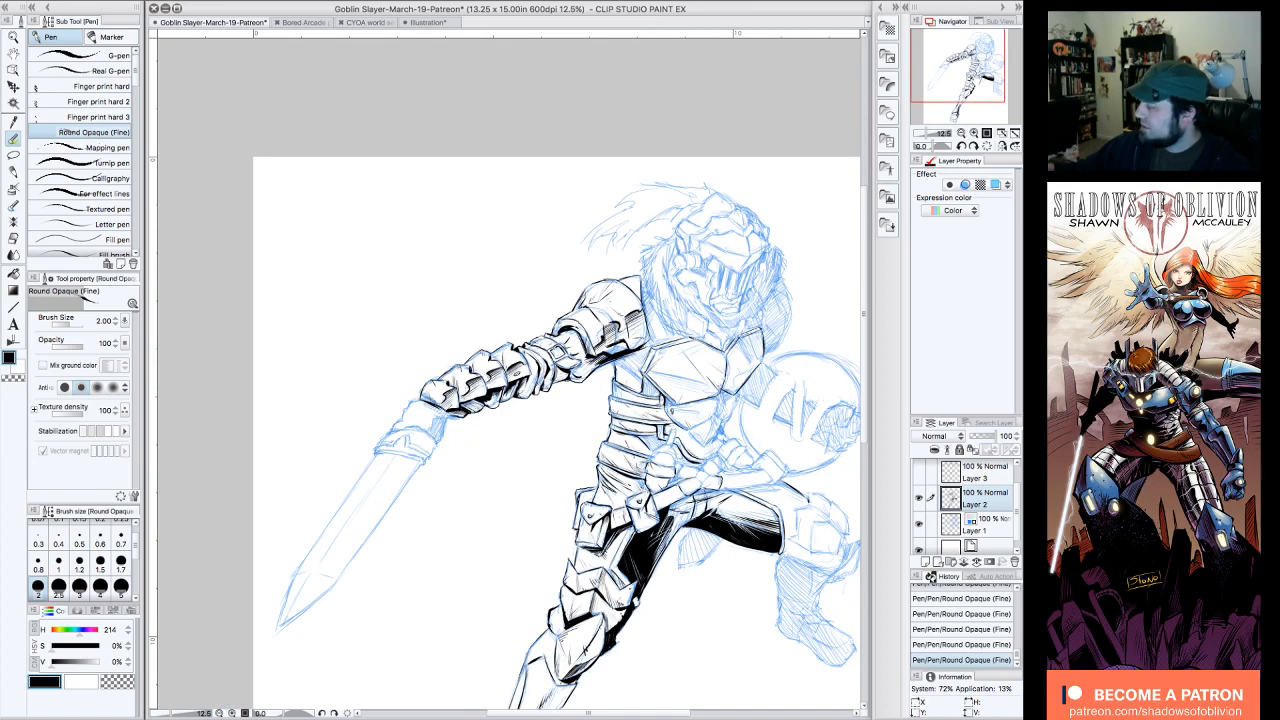
{"action": "left_click_drag", "start_coordinate": [977, 81], "coordinate": [987, 82]}
{"action": "left_click", "coordinate": [930, 472]}
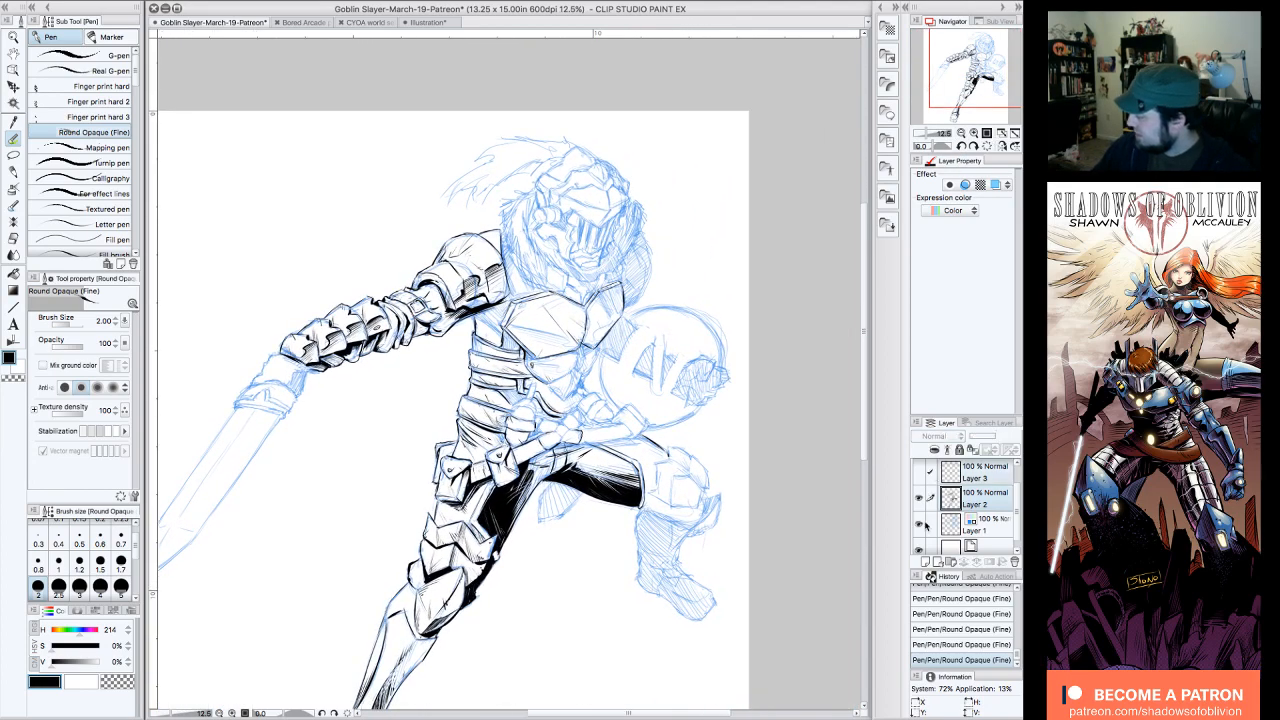
{"action": "left_click", "coordinate": [920, 524]}
{"action": "left_click", "coordinate": [920, 524]}
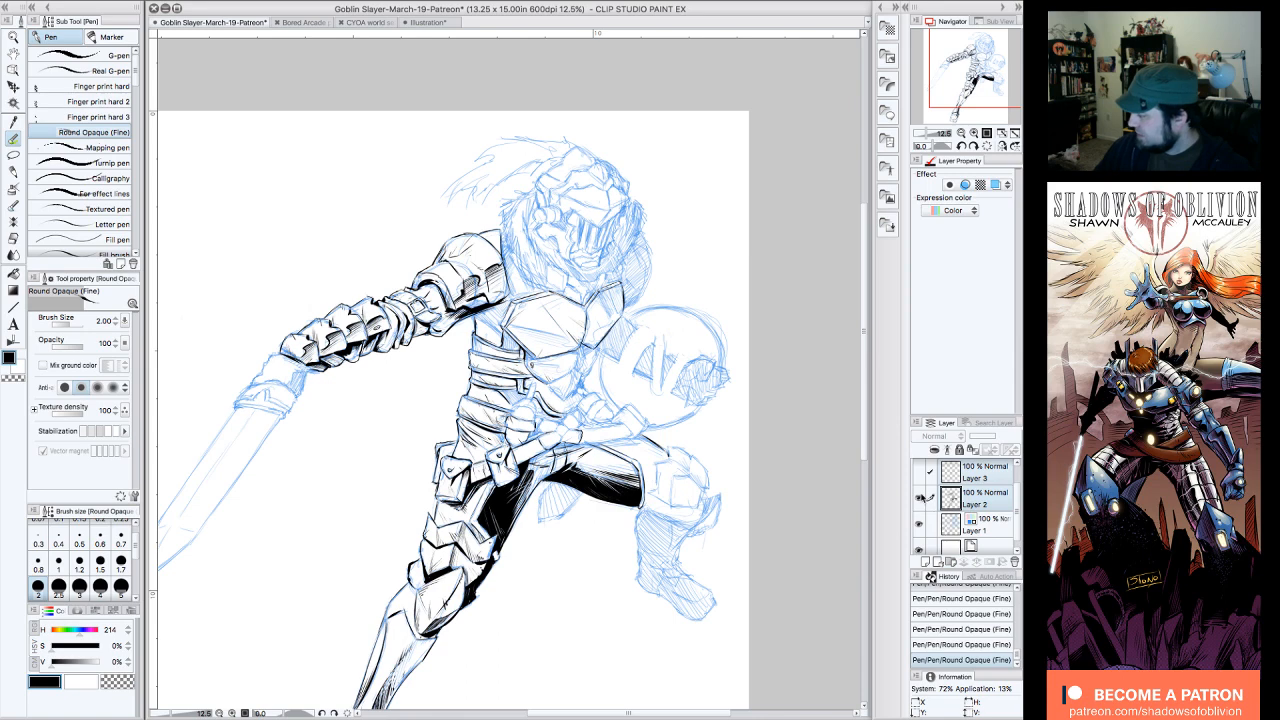
{"action": "left_click", "coordinate": [920, 498]}
{"action": "left_click", "coordinate": [920, 498]}
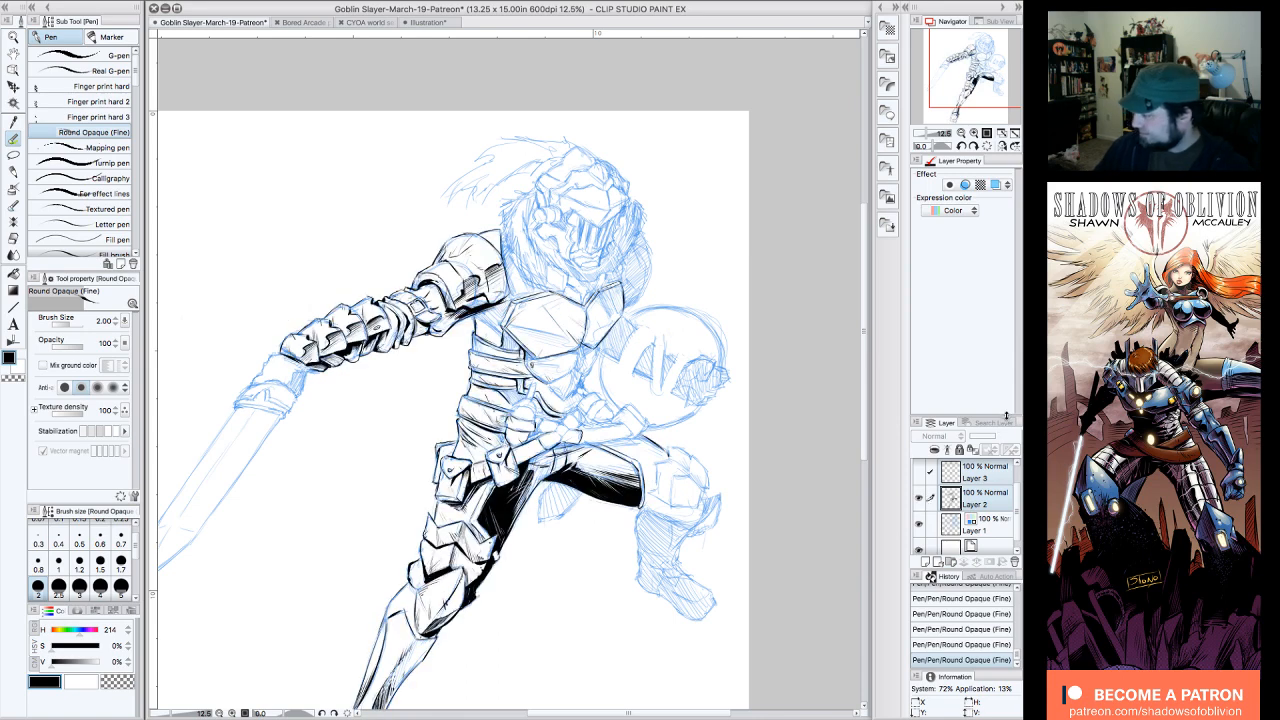
{"action": "left_click_drag", "start_coordinate": [959, 71], "coordinate": [954, 78]}
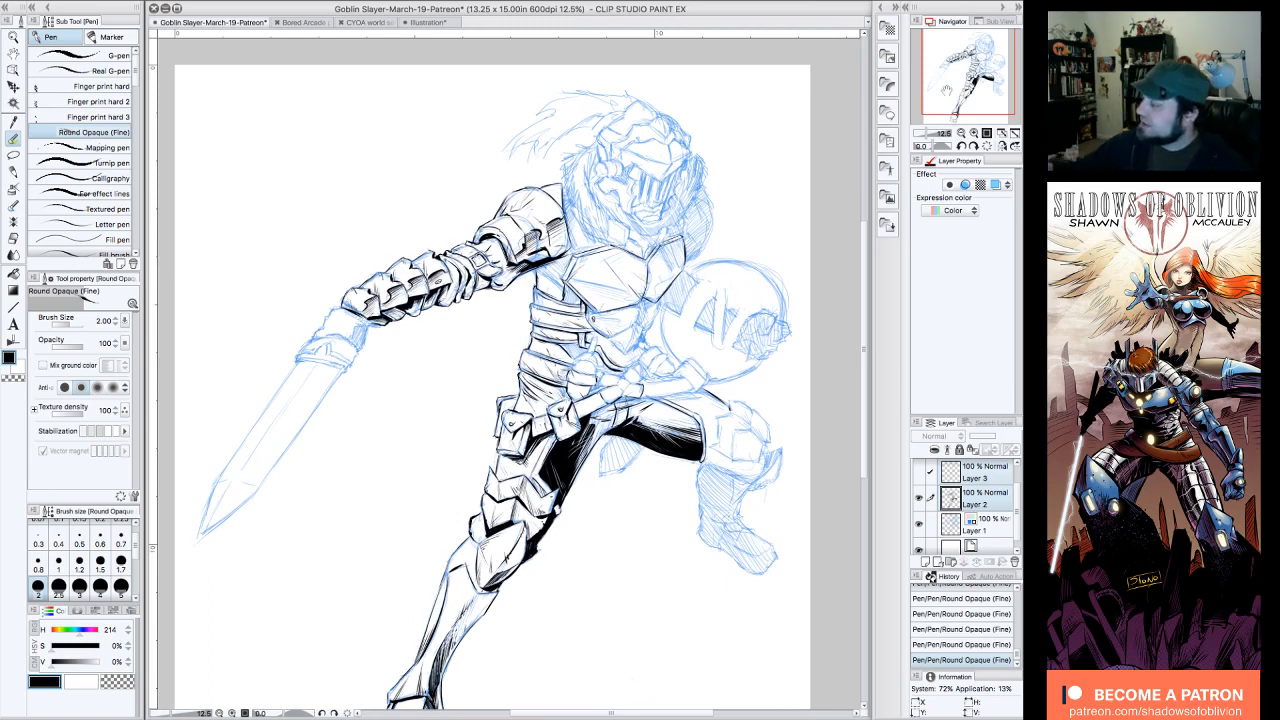
{"action": "left_click_drag", "start_coordinate": [985, 94], "coordinate": [958, 58]}
{"action": "left_click", "coordinate": [973, 133]}
{"action": "left_click", "coordinate": [973, 133]}
{"action": "left_click", "coordinate": [973, 133]}
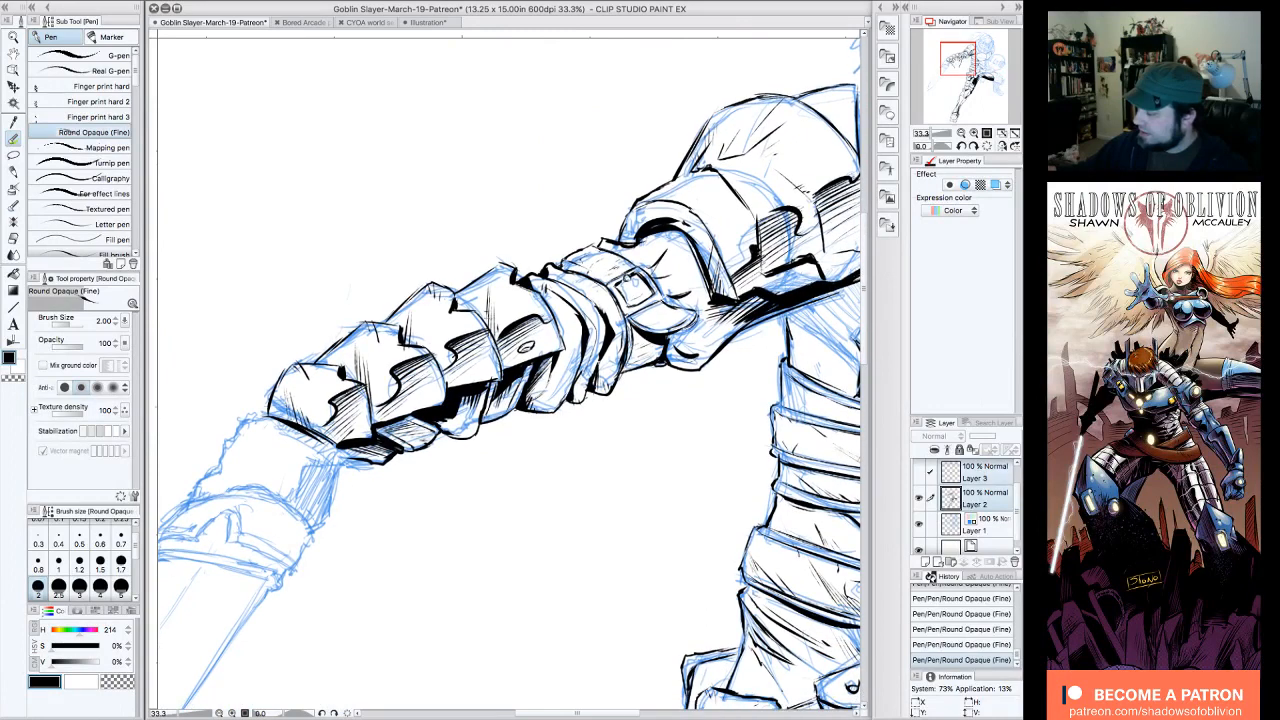
Step: Compare the sword arm's blue sketch with its inks by temporarily hiding the ink layer, Layer 2
{"action": "left_click", "coordinate": [919, 498]}
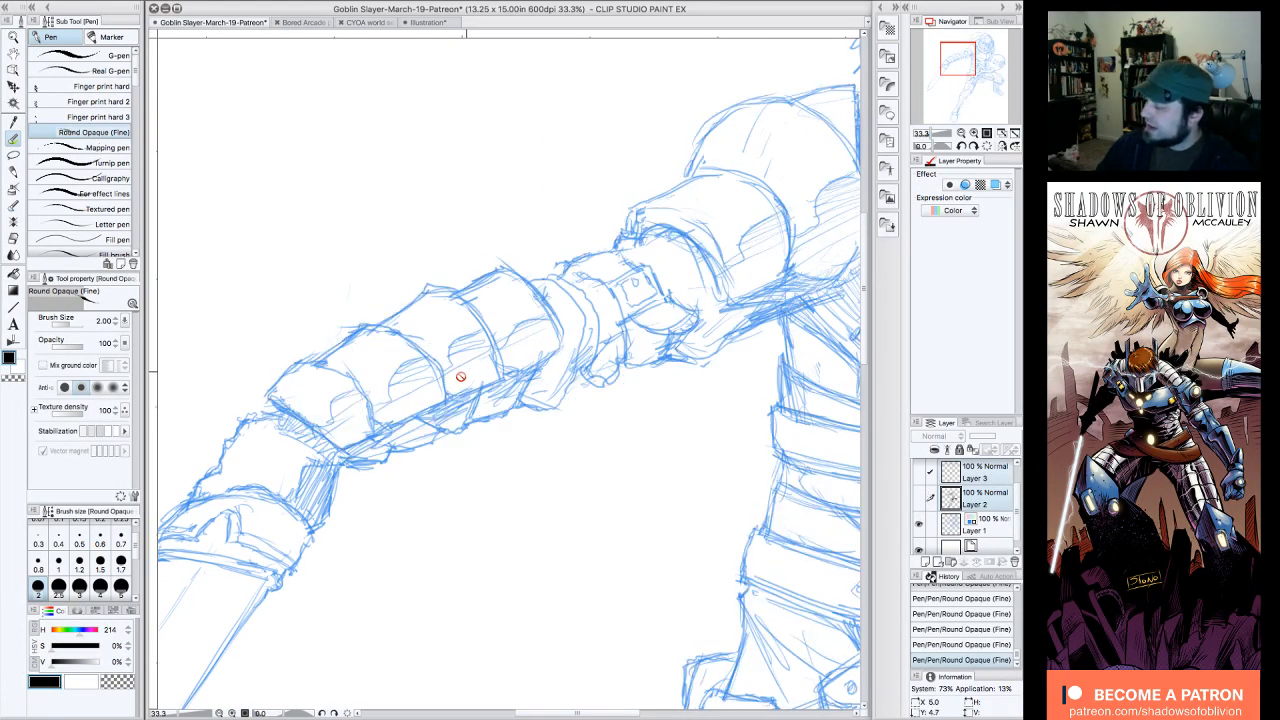
{"action": "left_click", "coordinate": [961, 133]}
{"action": "left_click_drag", "start_coordinate": [990, 85], "coordinate": [957, 61]}
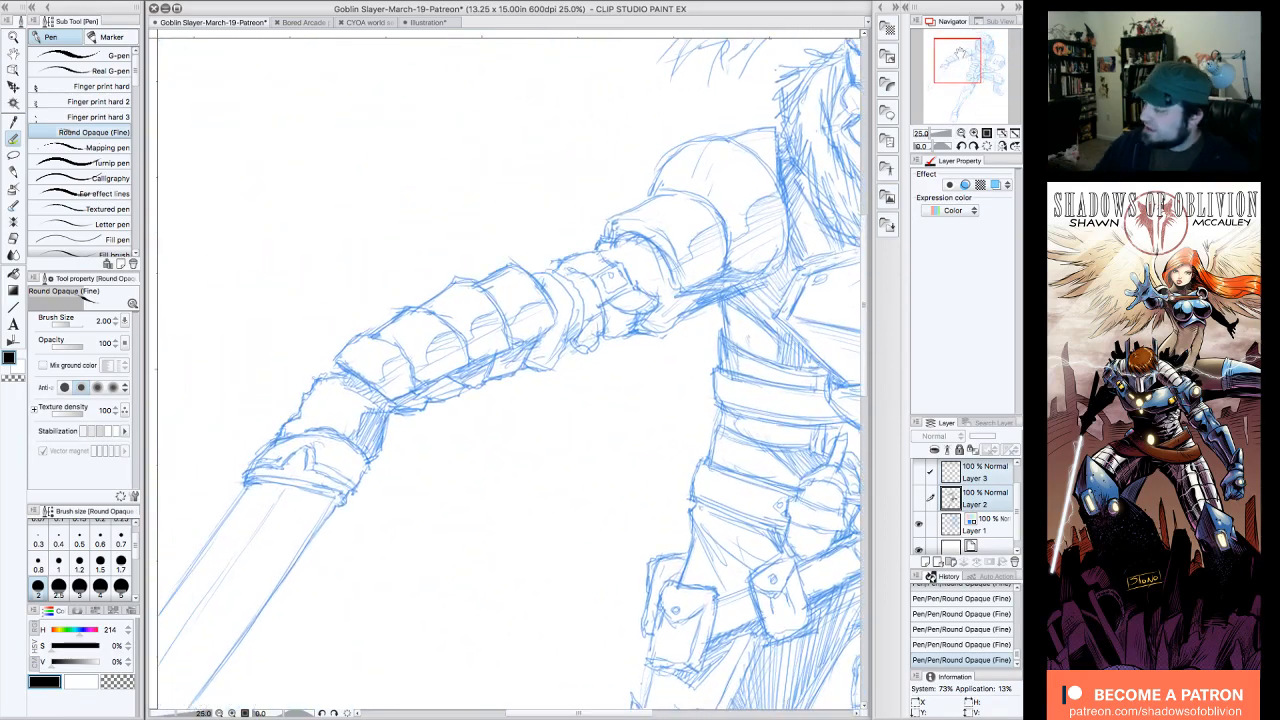
{"action": "left_click", "coordinate": [919, 498]}
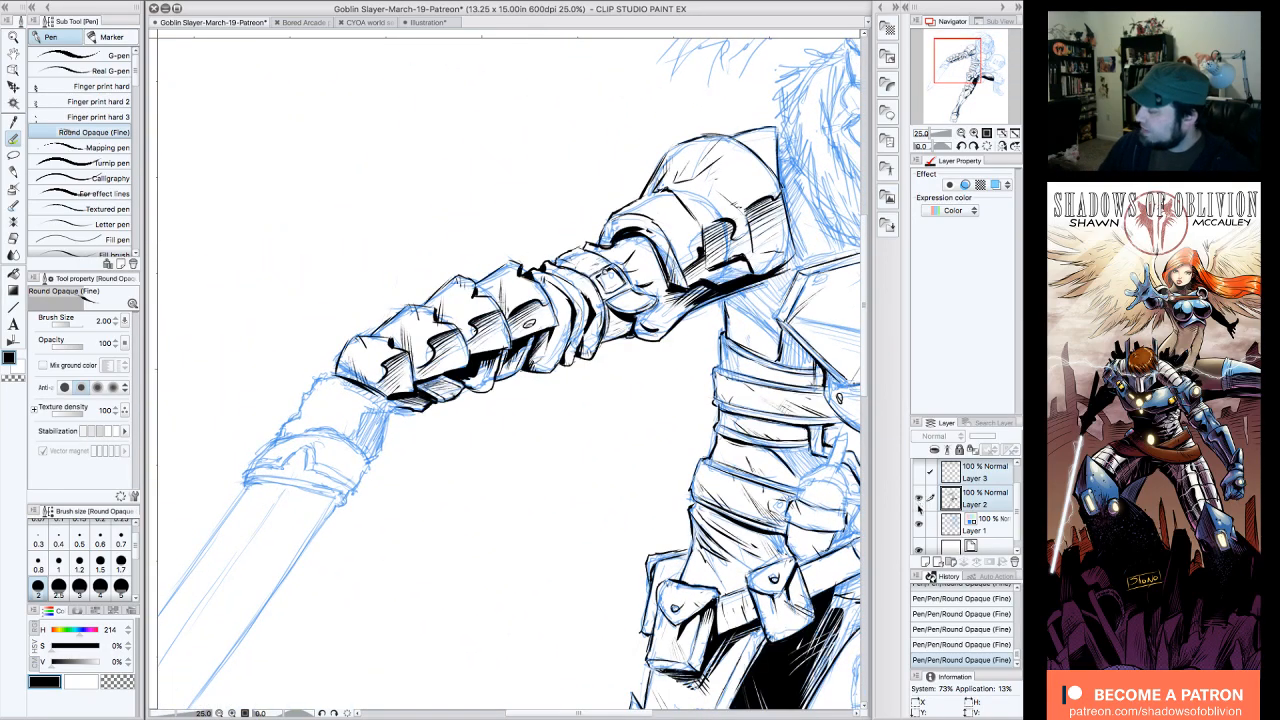
Step: Examine the inks on the arm and whole figure with the sketch layer, Layer 1, temporarily hidden
{"action": "left_click", "coordinate": [919, 525]}
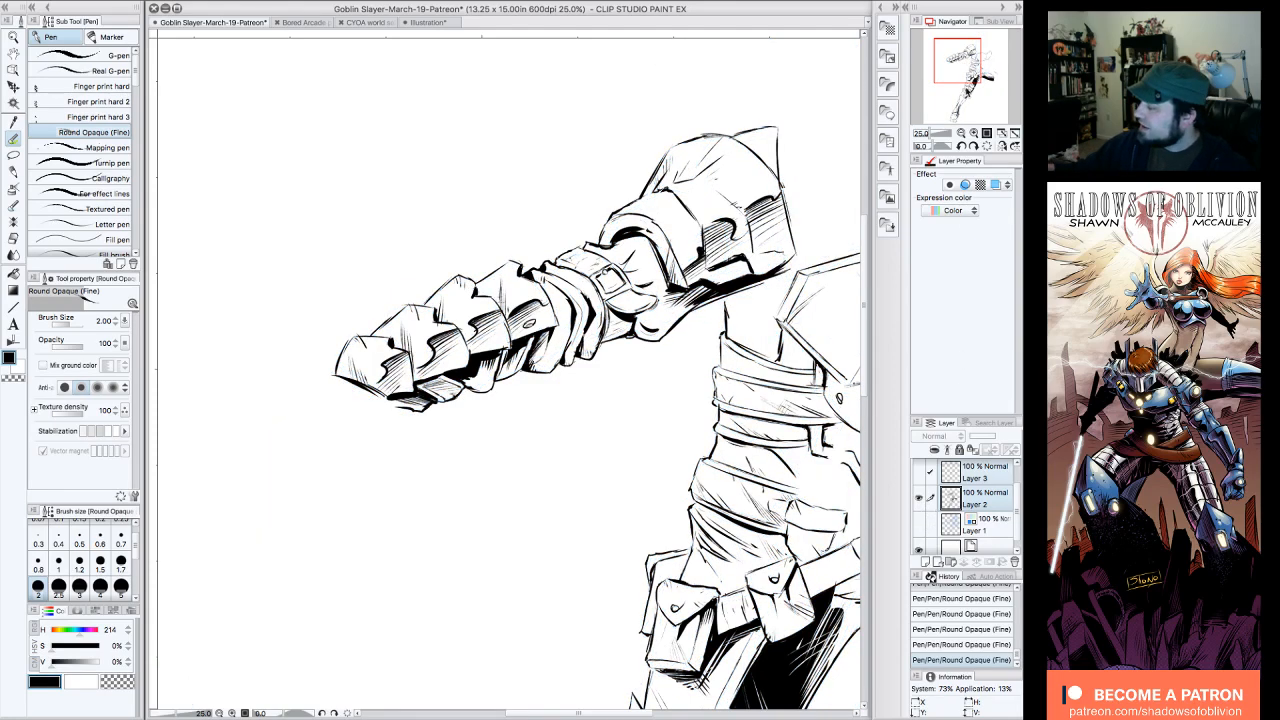
{"action": "left_click", "coordinate": [961, 133]}
{"action": "left_click", "coordinate": [961, 133]}
{"action": "left_click_drag", "start_coordinate": [976, 98], "coordinate": [989, 75]}
{"action": "left_click", "coordinate": [974, 133]}
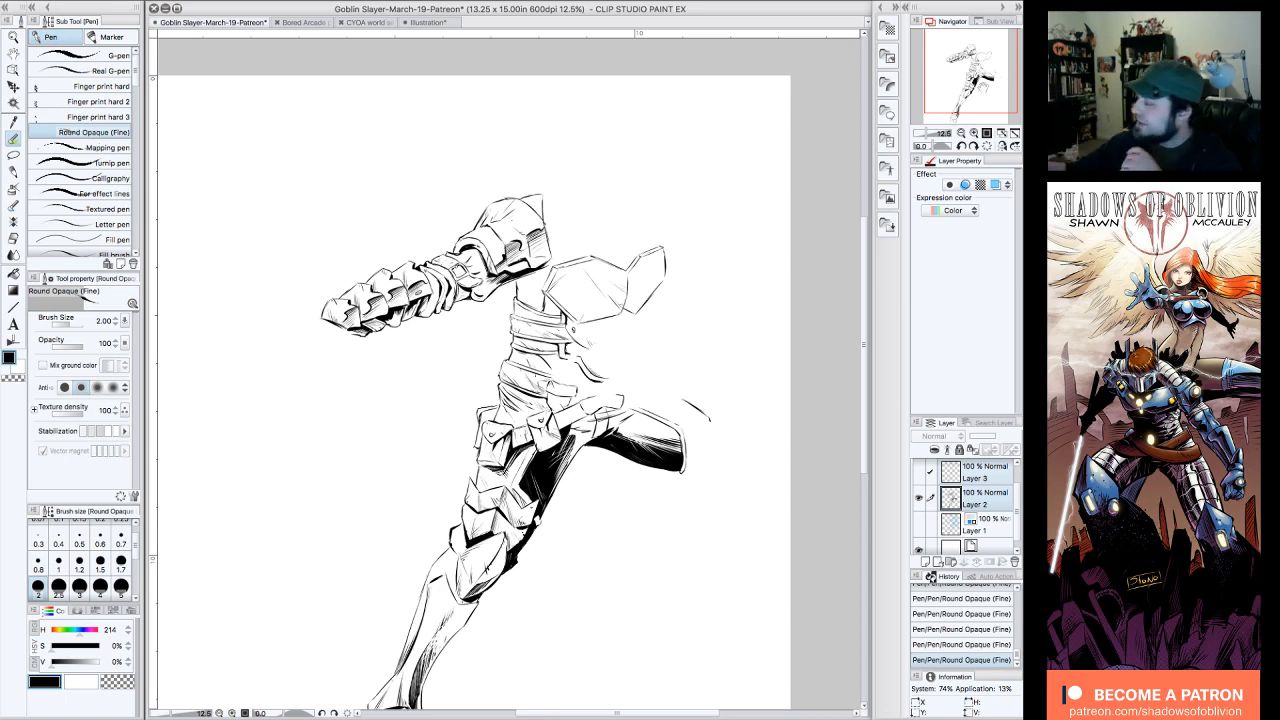
{"action": "left_click", "coordinate": [974, 133]}
{"action": "left_click", "coordinate": [961, 133]}
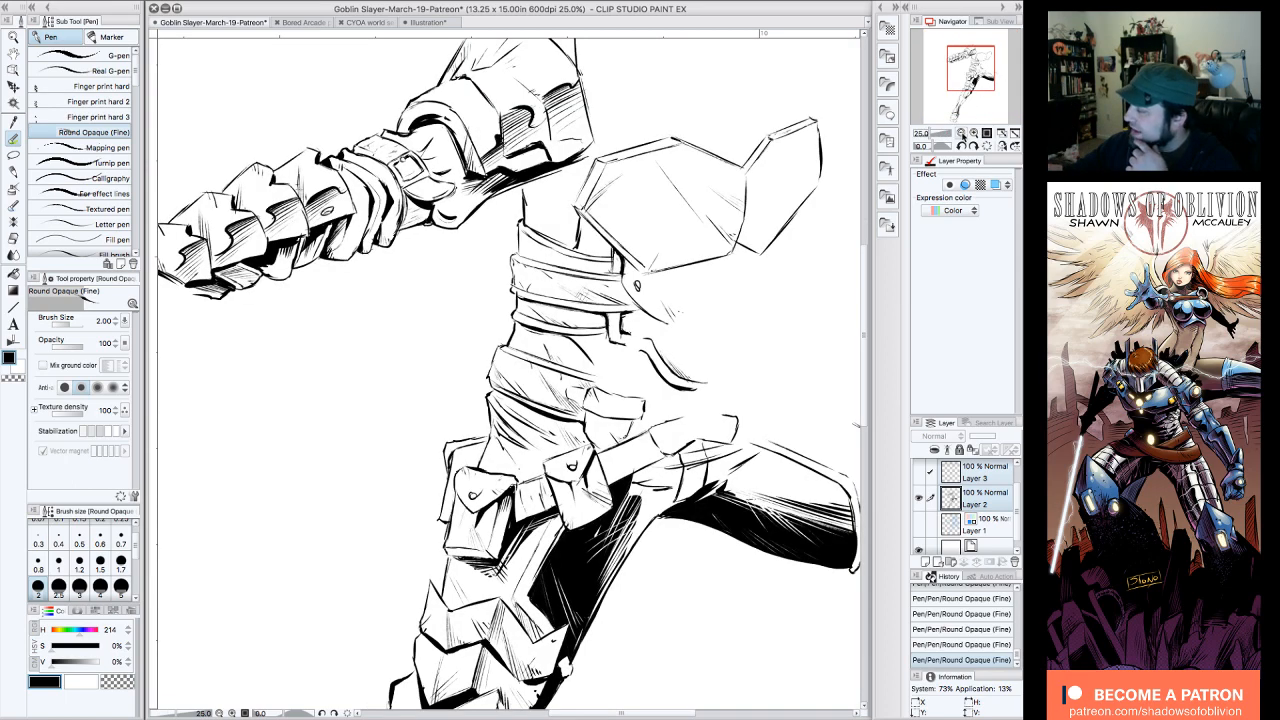
{"action": "left_click", "coordinate": [919, 524]}
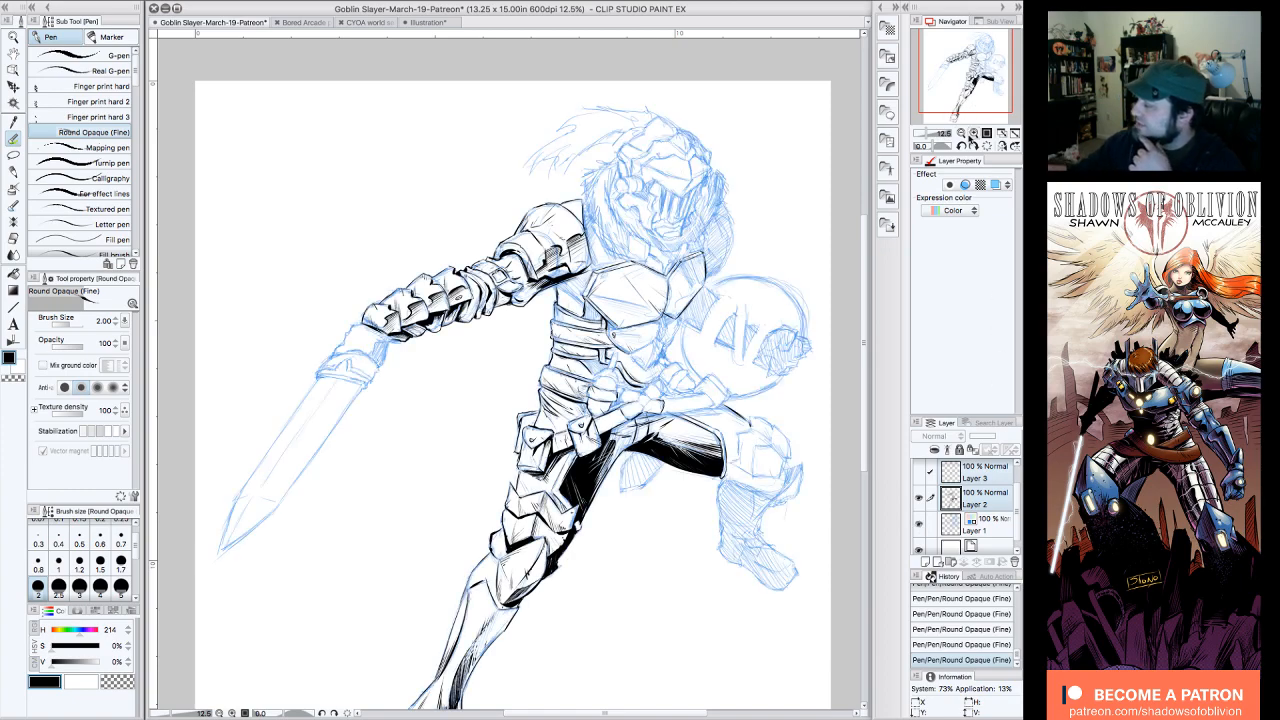
Step: Ink the outline of the gauntlet below the last forearm plate, including its bumpy outer edge and jagged inner shadow boundary
{"action": "left_click", "coordinate": [974, 133]}
{"action": "left_click", "coordinate": [961, 146]}
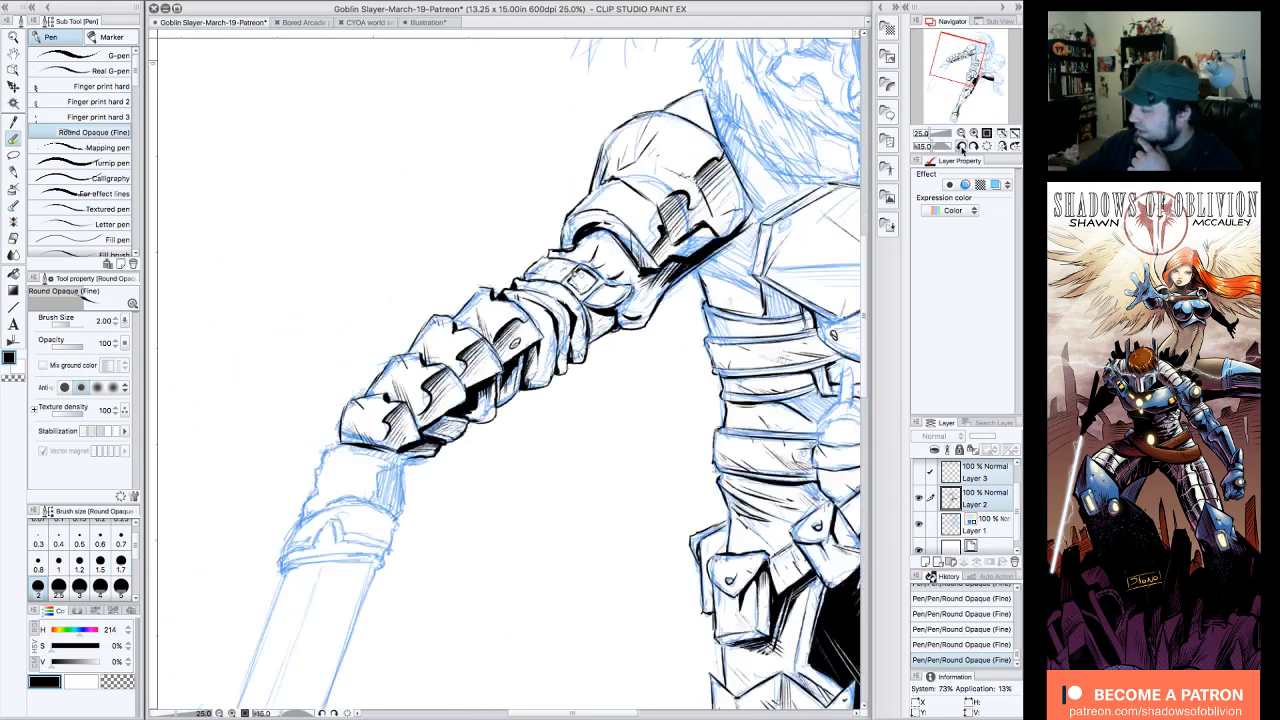
{"action": "left_click", "coordinate": [961, 146]}
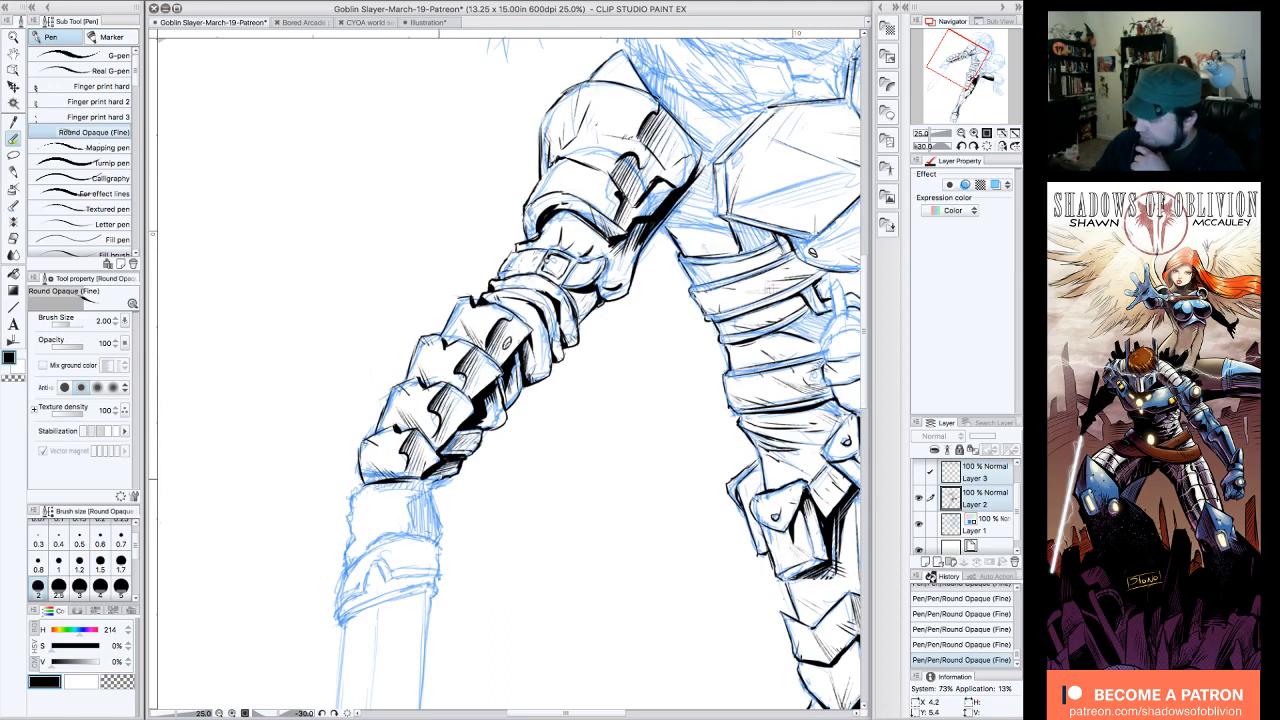
{"action": "left_click_drag", "start_coordinate": [434, 487], "coordinate": [442, 527]}
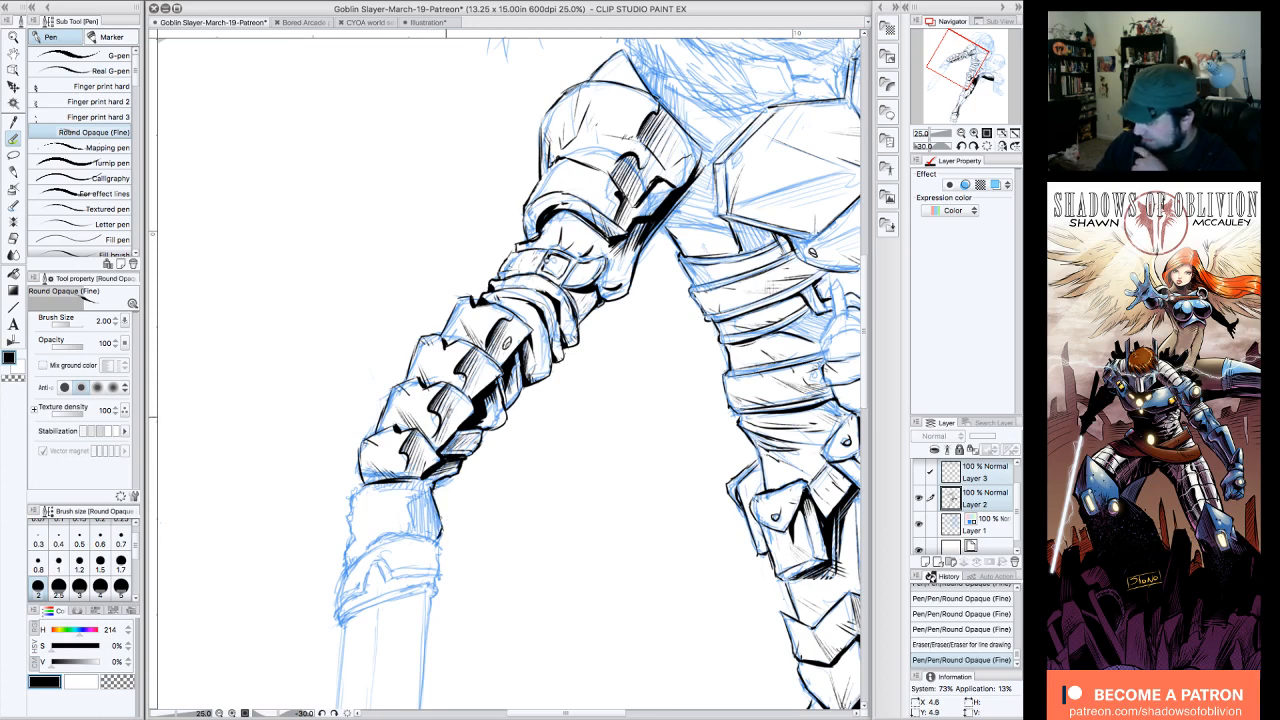
{"action": "left_click", "coordinate": [986, 146]}
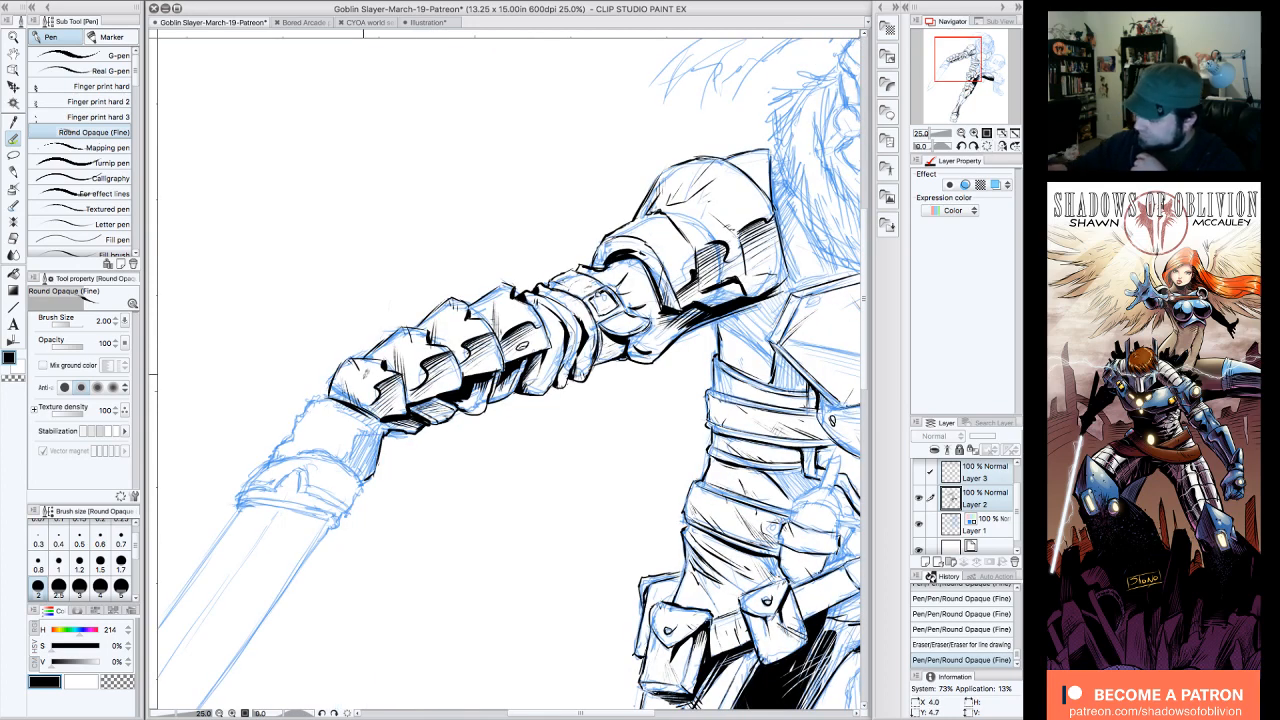
{"action": "mouse_move", "coordinate": [350, 410]}
{"action": "left_mouse_down"}
{"action": "mouse_move", "coordinate": [376, 430]}
{"action": "mouse_move", "coordinate": [347, 455]}
{"action": "mouse_move", "coordinate": [358, 434]}
{"action": "mouse_move", "coordinate": [298, 452]}
{"action": "mouse_move", "coordinate": [282, 430]}
{"action": "mouse_move", "coordinate": [334, 391]}
{"action": "left_mouse_up"}
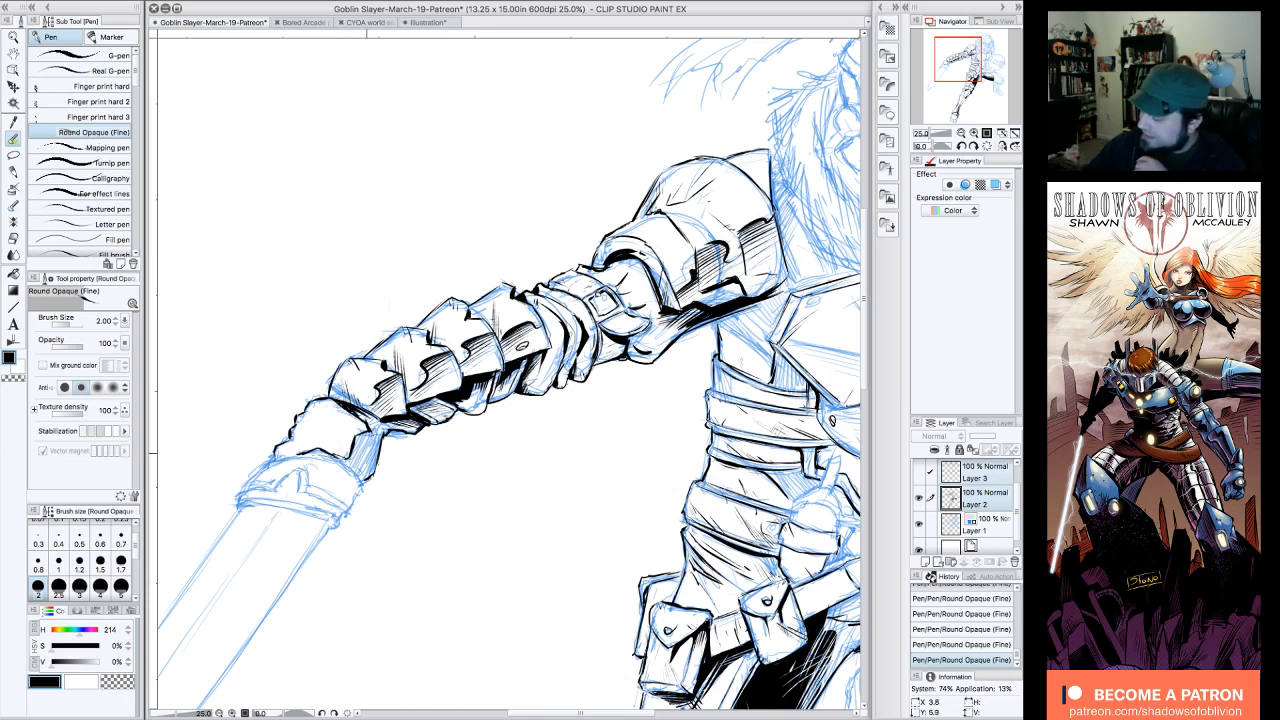
Step: Fill the gauntlet's shadow under the last forearm plate and along its inner side with solid black and feathered strokes
{"action": "left_click_drag", "start_coordinate": [352, 407], "coordinate": [378, 438]}
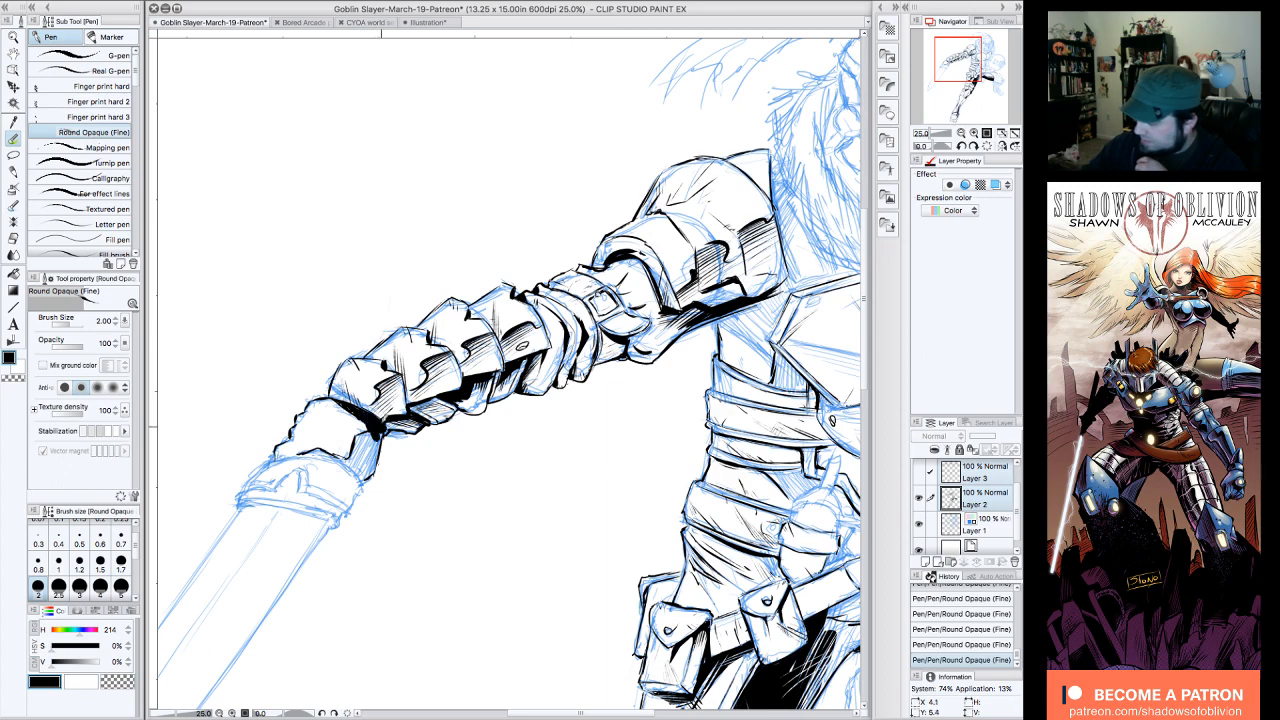
{"action": "left_click", "coordinate": [948, 147]}
{"action": "left_click", "coordinate": [962, 147]}
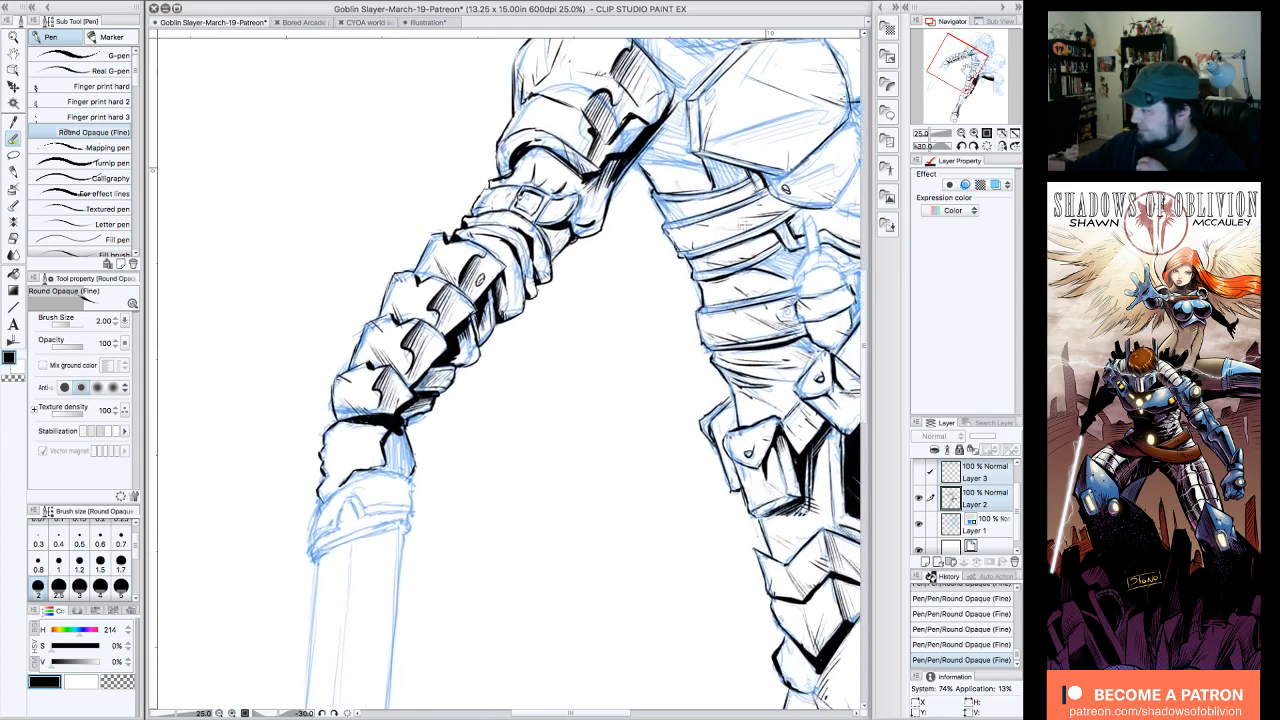
{"action": "left_click", "coordinate": [962, 147]}
{"action": "left_click", "coordinate": [963, 147]}
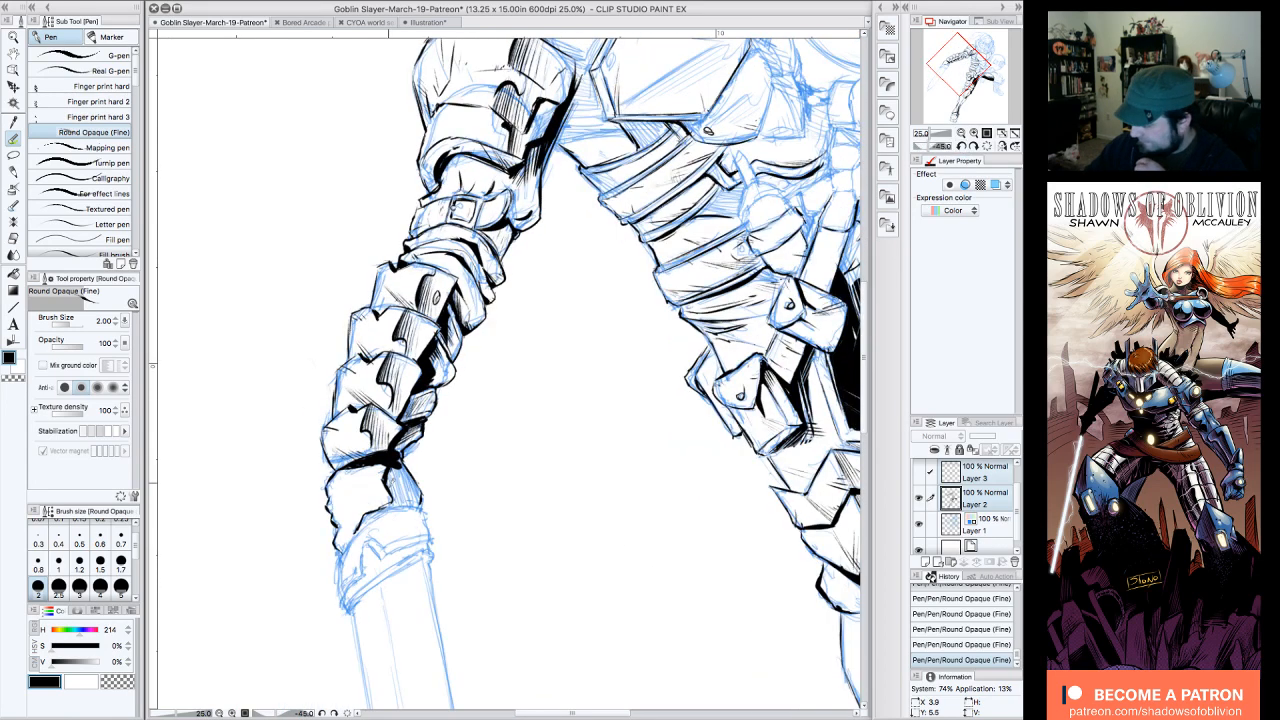
{"action": "mouse_move", "coordinate": [393, 468]}
{"action": "left_mouse_down"}
{"action": "mouse_move", "coordinate": [393, 502]}
{"action": "mouse_move", "coordinate": [426, 507]}
{"action": "mouse_move", "coordinate": [370, 515]}
{"action": "mouse_move", "coordinate": [352, 541]}
{"action": "left_mouse_up"}
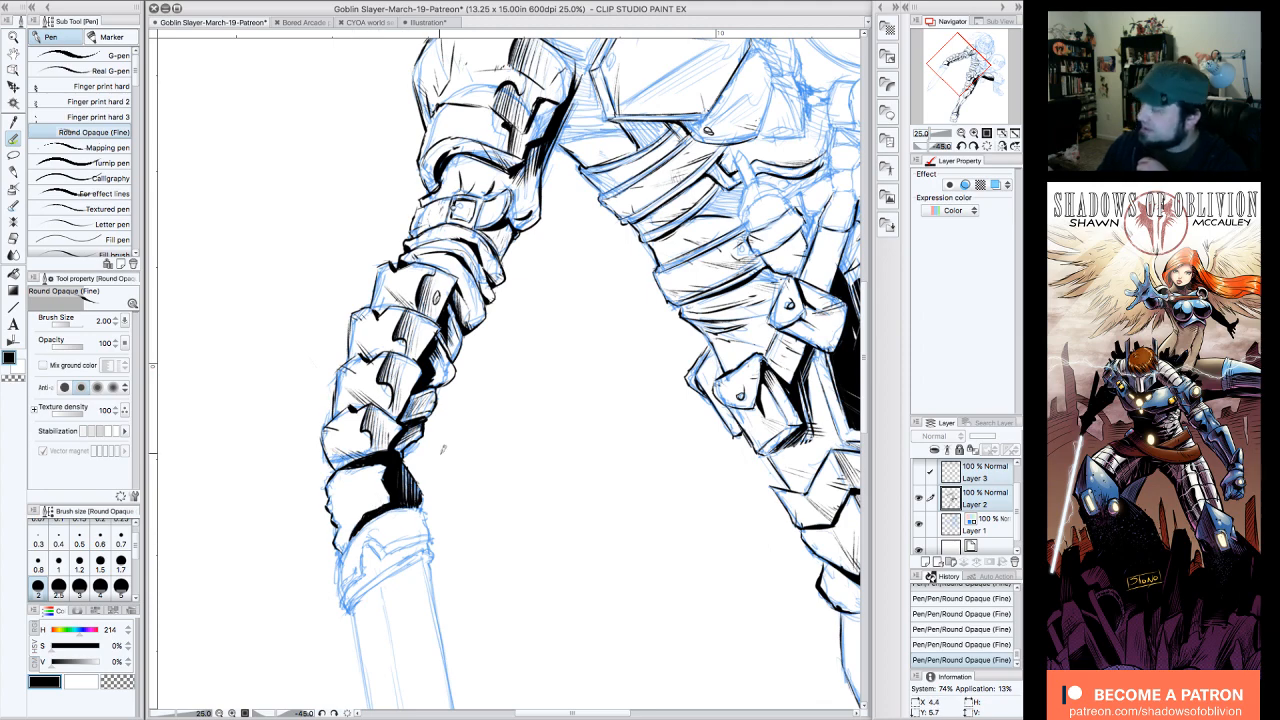
Step: Check the newly shaded gauntlet against the whole figure with the blue sketch layer temporarily hidden
{"action": "left_click", "coordinate": [988, 147]}
{"action": "left_click", "coordinate": [962, 133]}
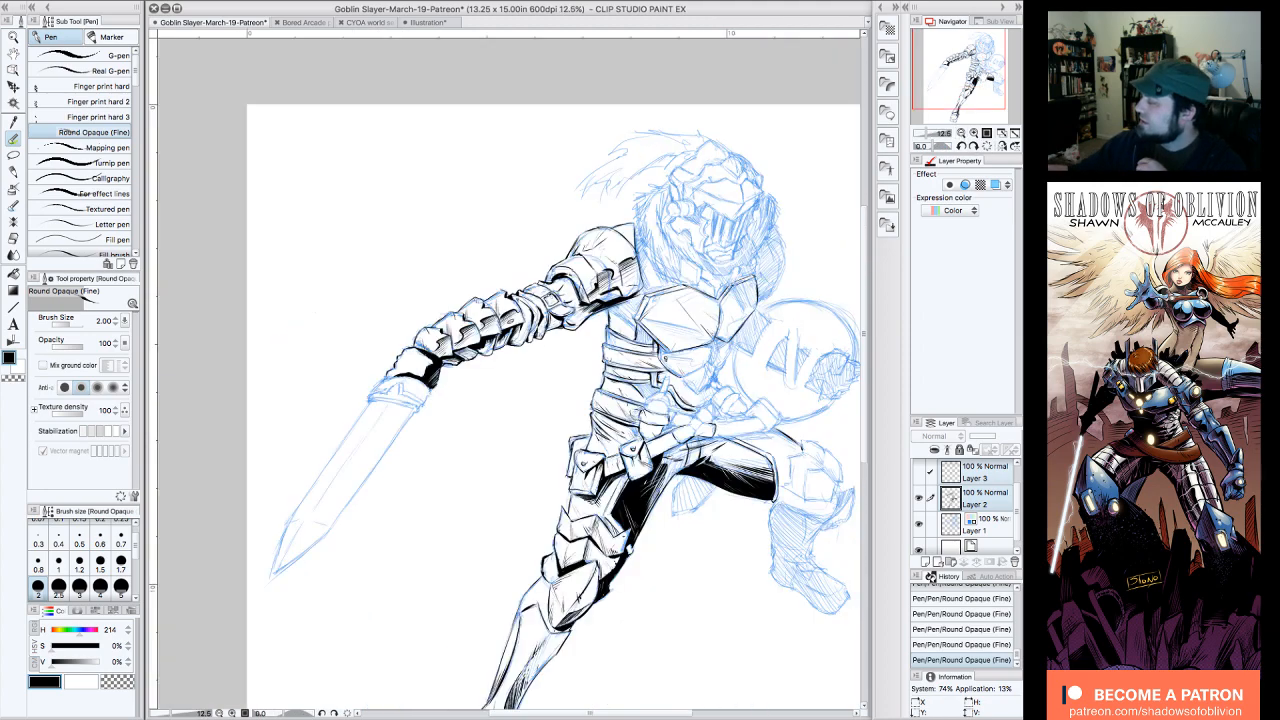
{"action": "left_click_drag", "start_coordinate": [983, 77], "coordinate": [993, 81]}
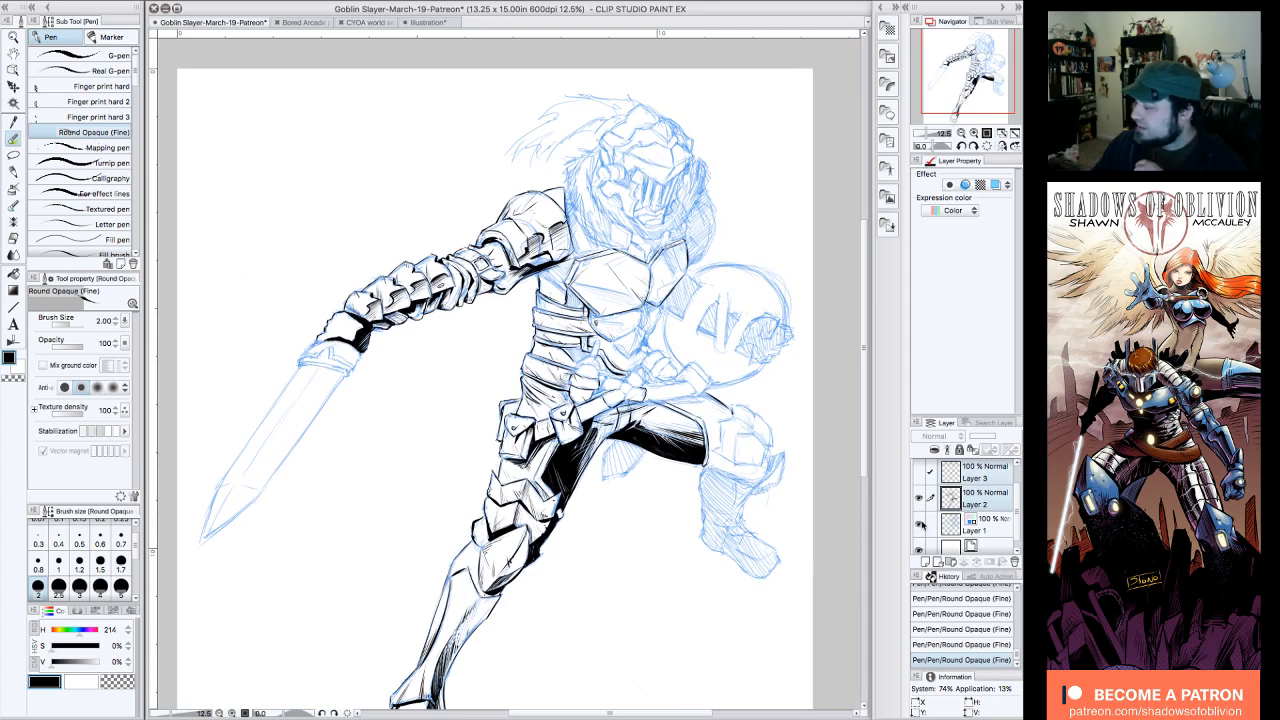
{"action": "left_click", "coordinate": [921, 525]}
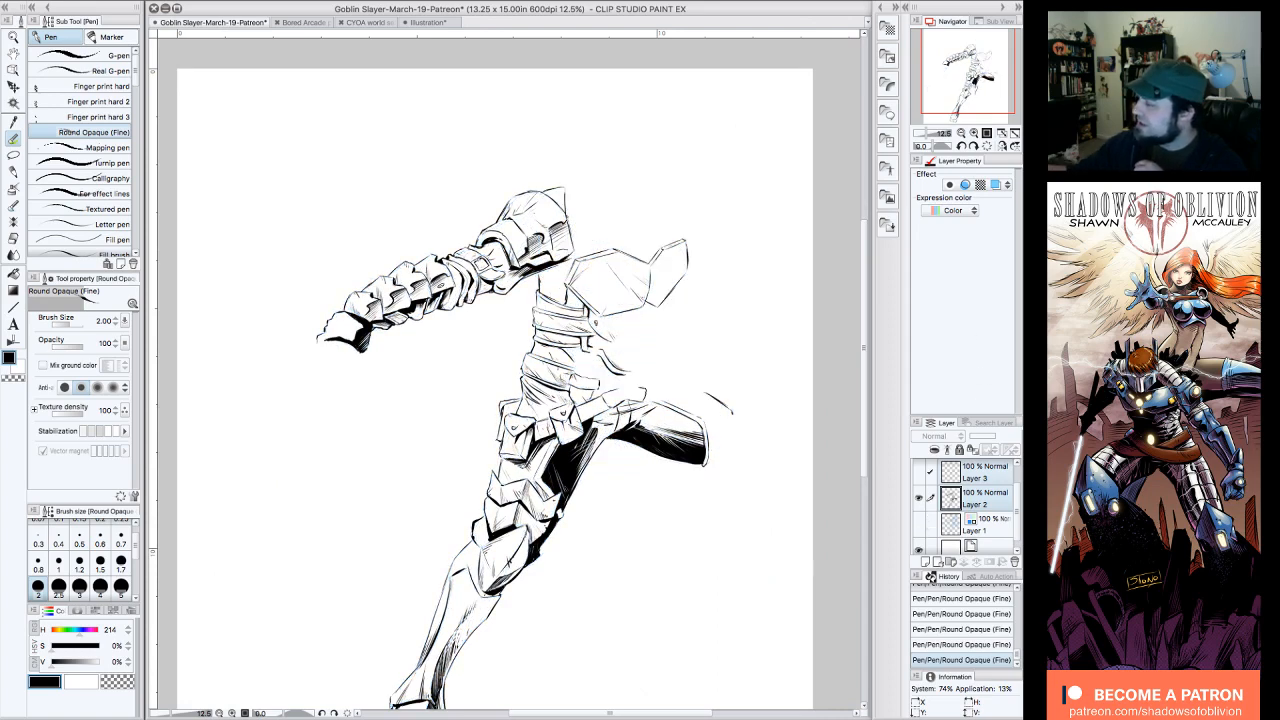
{"action": "left_click_drag", "start_coordinate": [968, 88], "coordinate": [976, 96]}
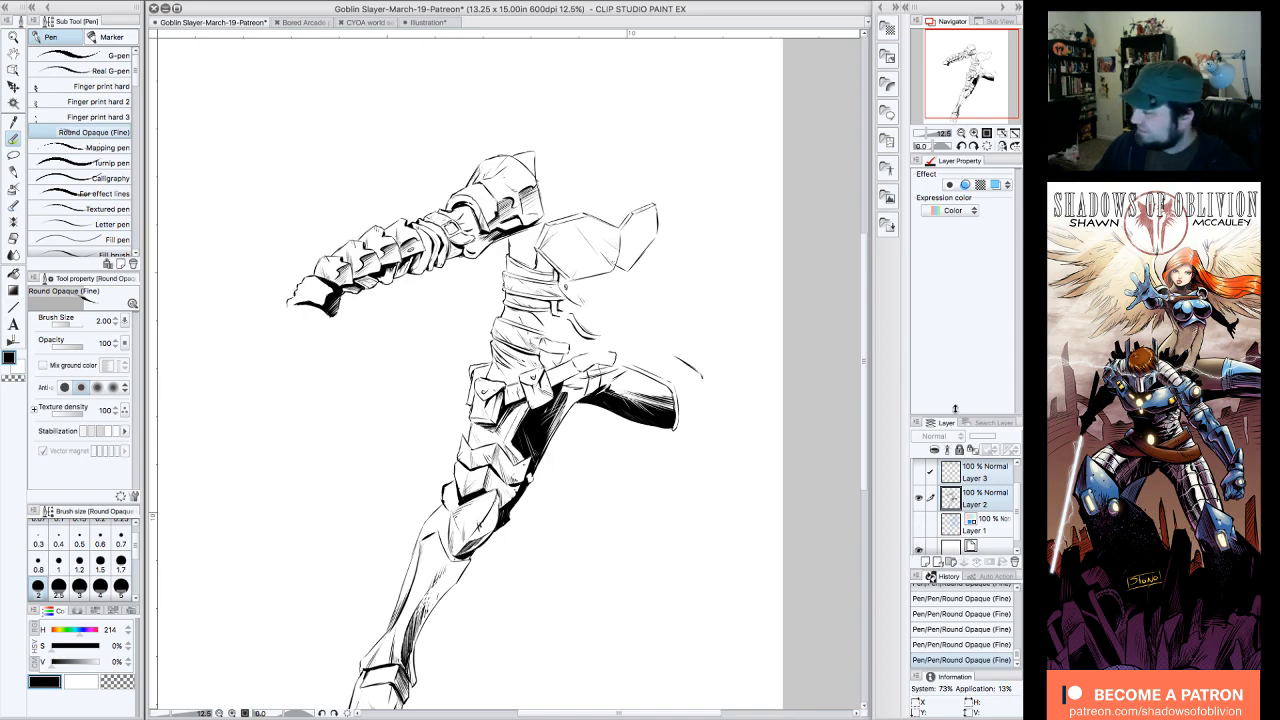
{"action": "left_click", "coordinate": [974, 133]}
{"action": "left_click_drag", "start_coordinate": [989, 69], "coordinate": [972, 53]}
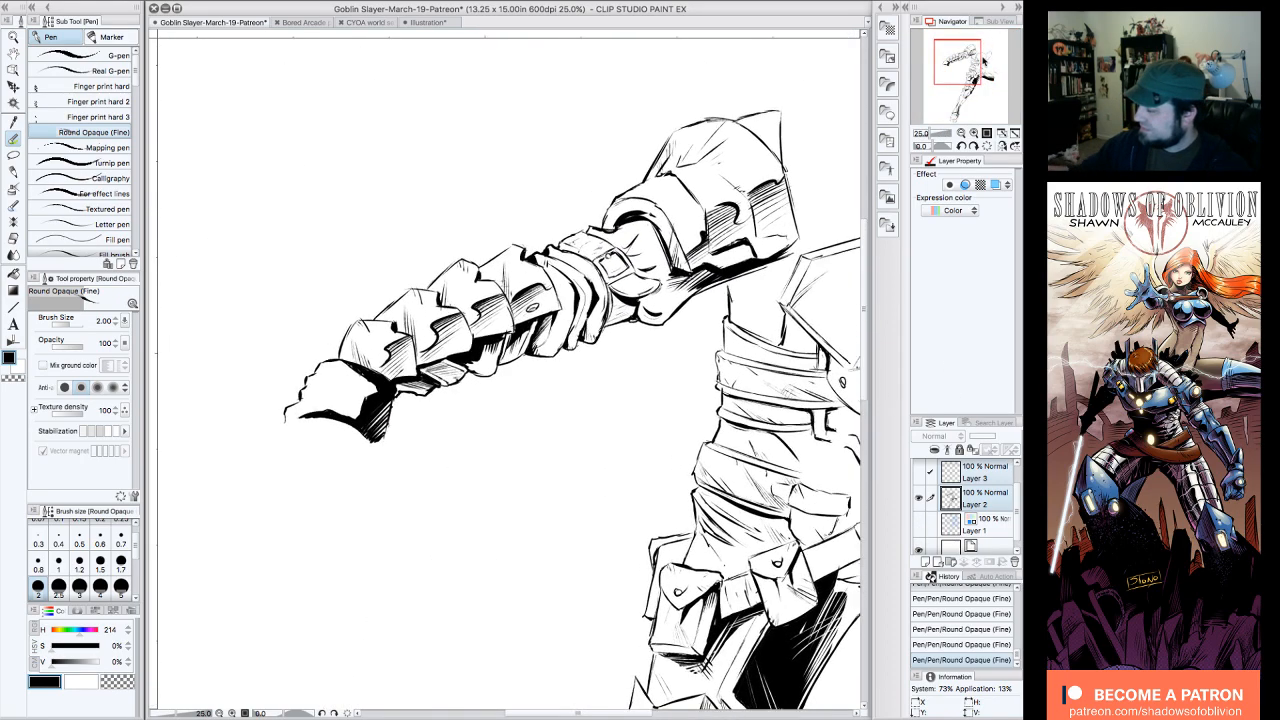
{"action": "left_click", "coordinate": [918, 524]}
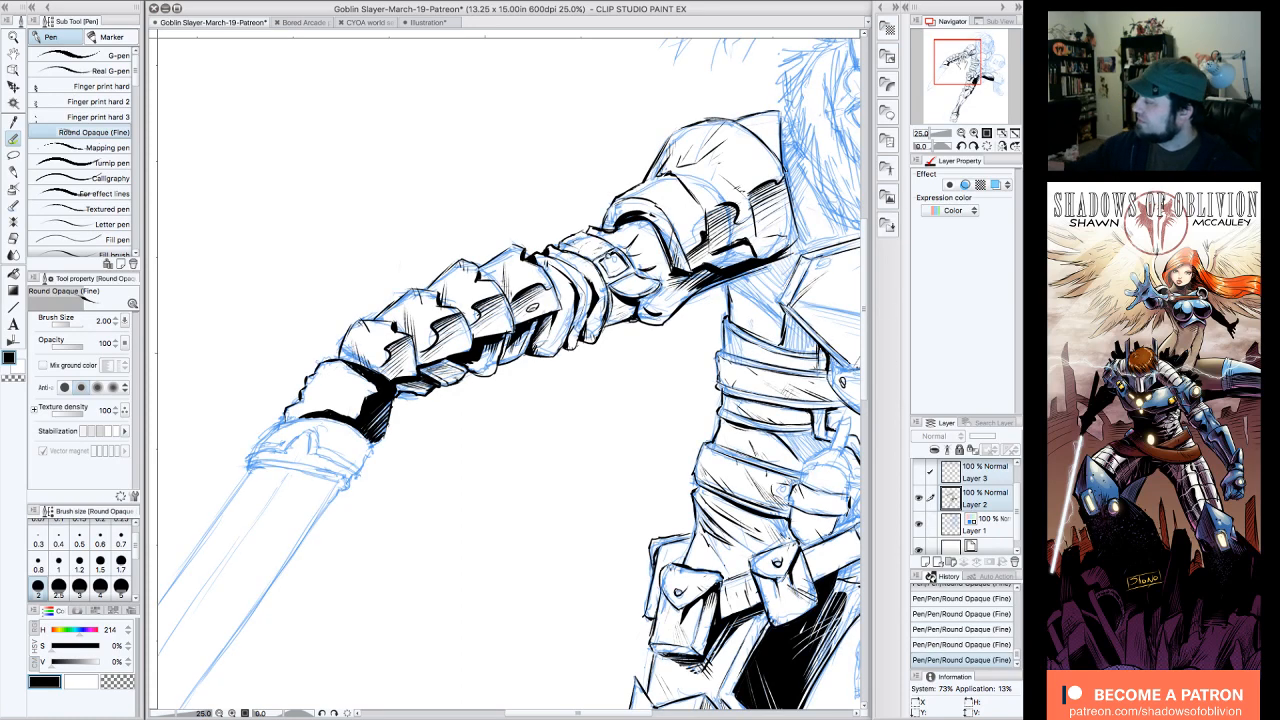
Step: Hatch the inner rim of the upper-arm plate beside the buckle strap, switching briefly to transparent color and back to black
{"action": "left_click_drag", "start_coordinate": [962, 64], "coordinate": [970, 72]}
{"action": "left_click", "coordinate": [975, 146]}
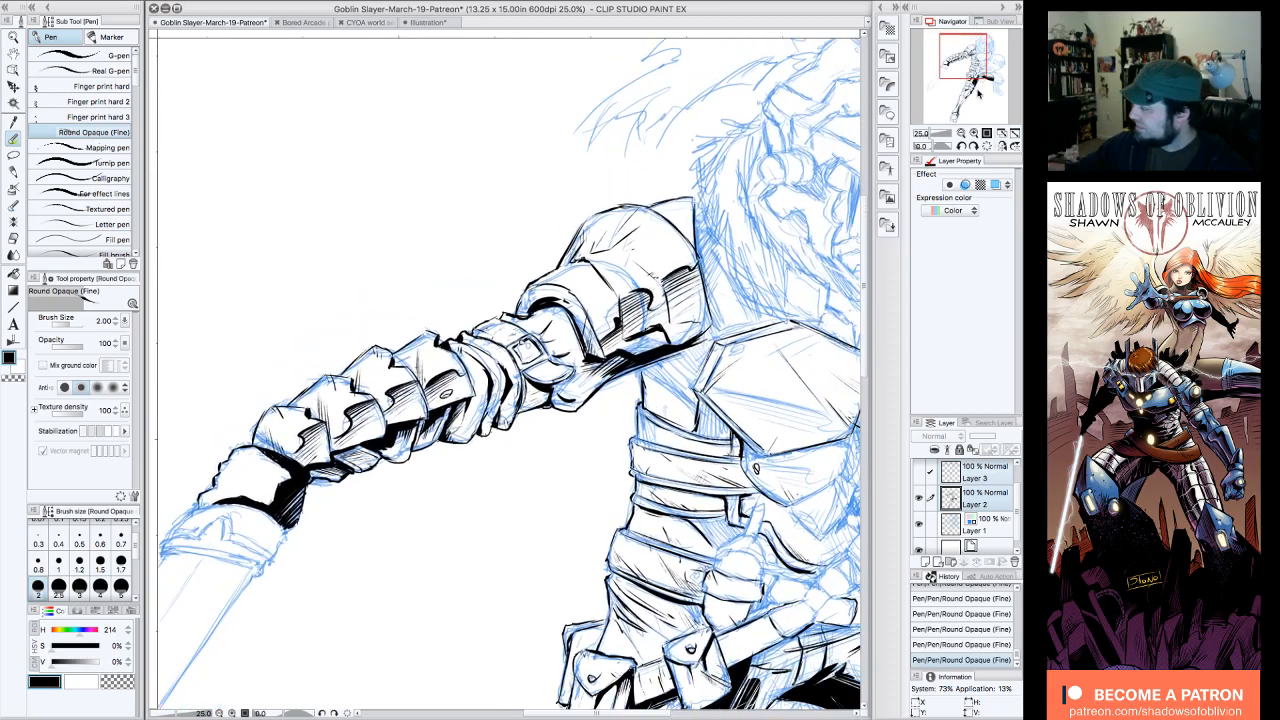
{"action": "left_click", "coordinate": [975, 146]}
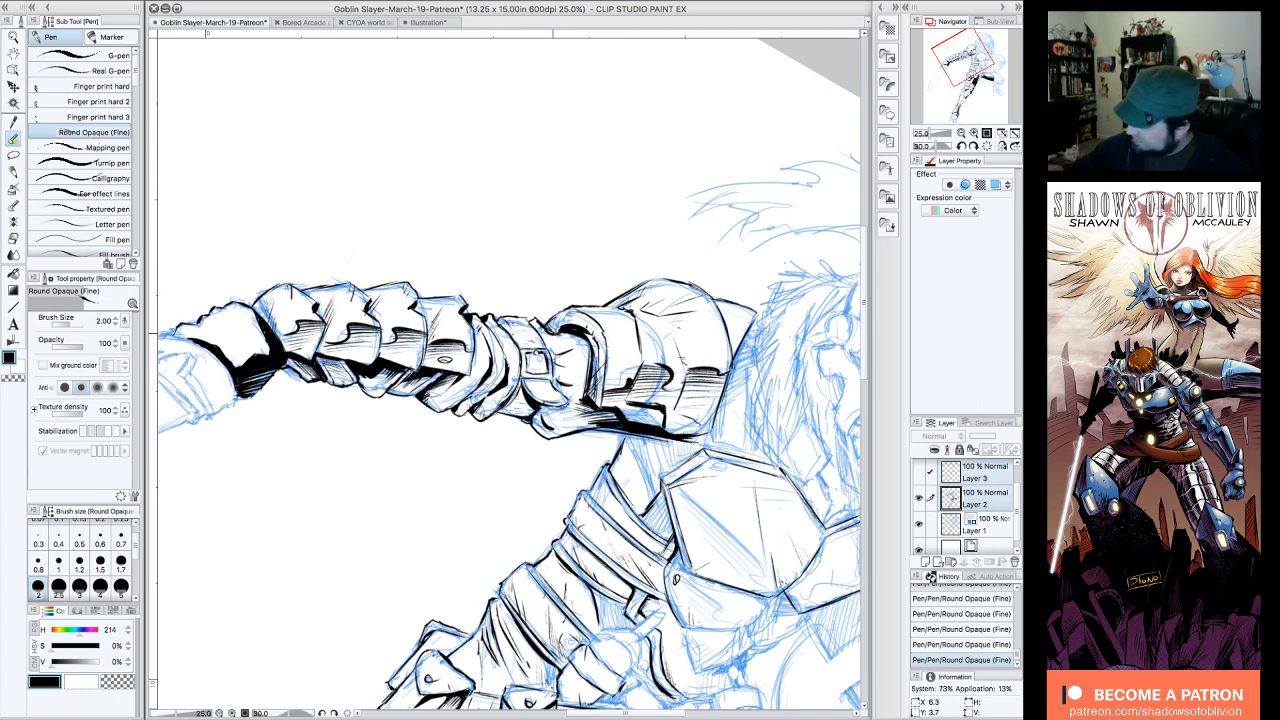
{"action": "mouse_move", "coordinate": [551, 318]}
{"action": "left_mouse_down"}
{"action": "mouse_move", "coordinate": [557, 331]}
{"action": "mouse_move", "coordinate": [586, 322]}
{"action": "left_mouse_up"}
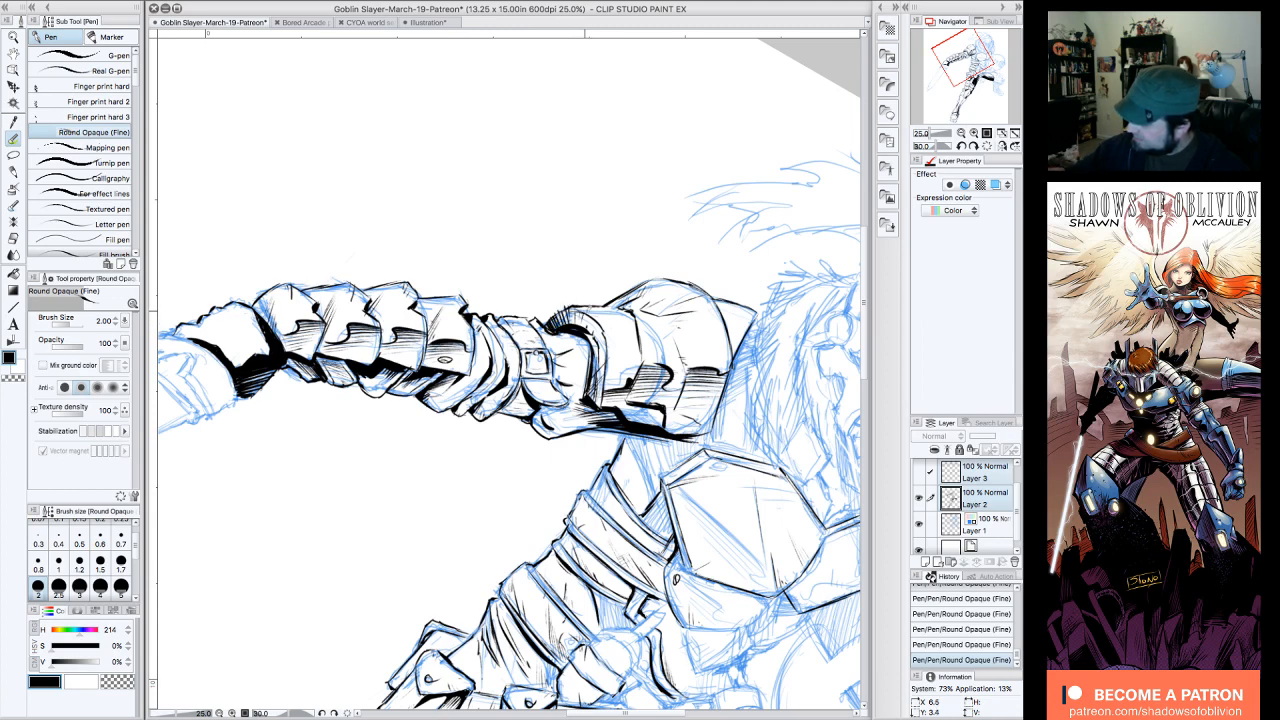
{"action": "left_click", "coordinate": [128, 680]}
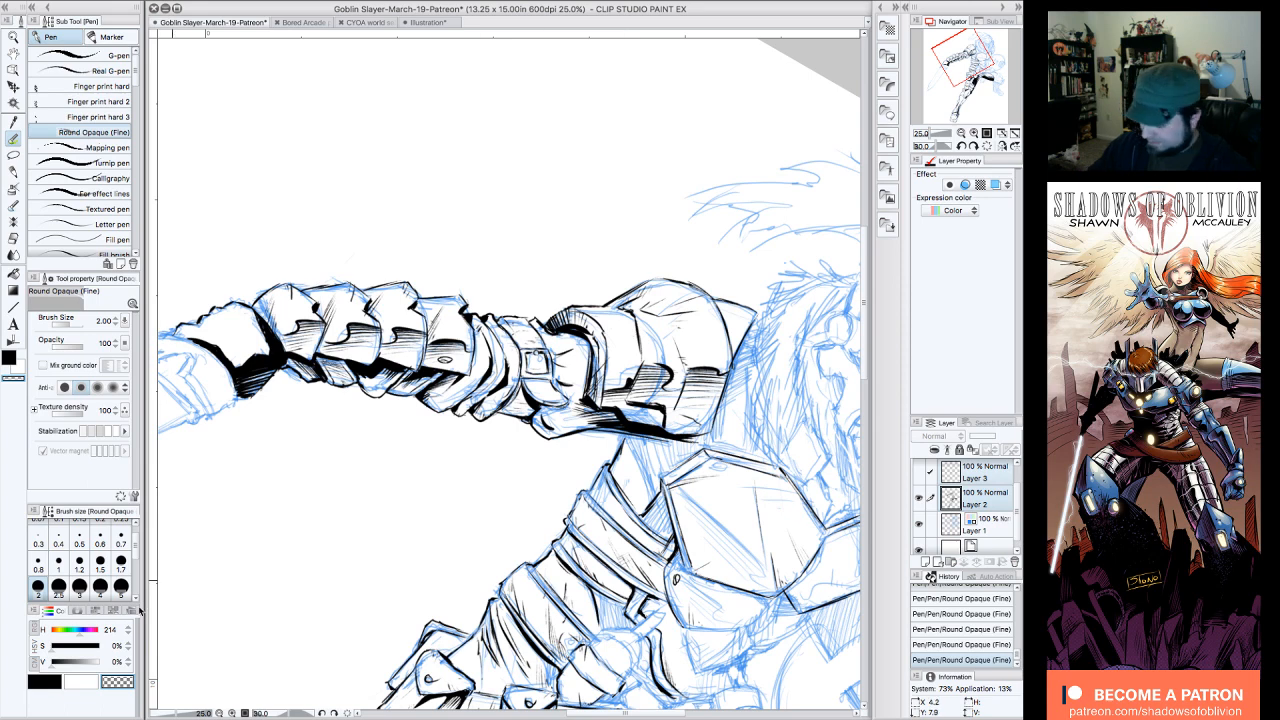
{"action": "left_click", "coordinate": [44, 681]}
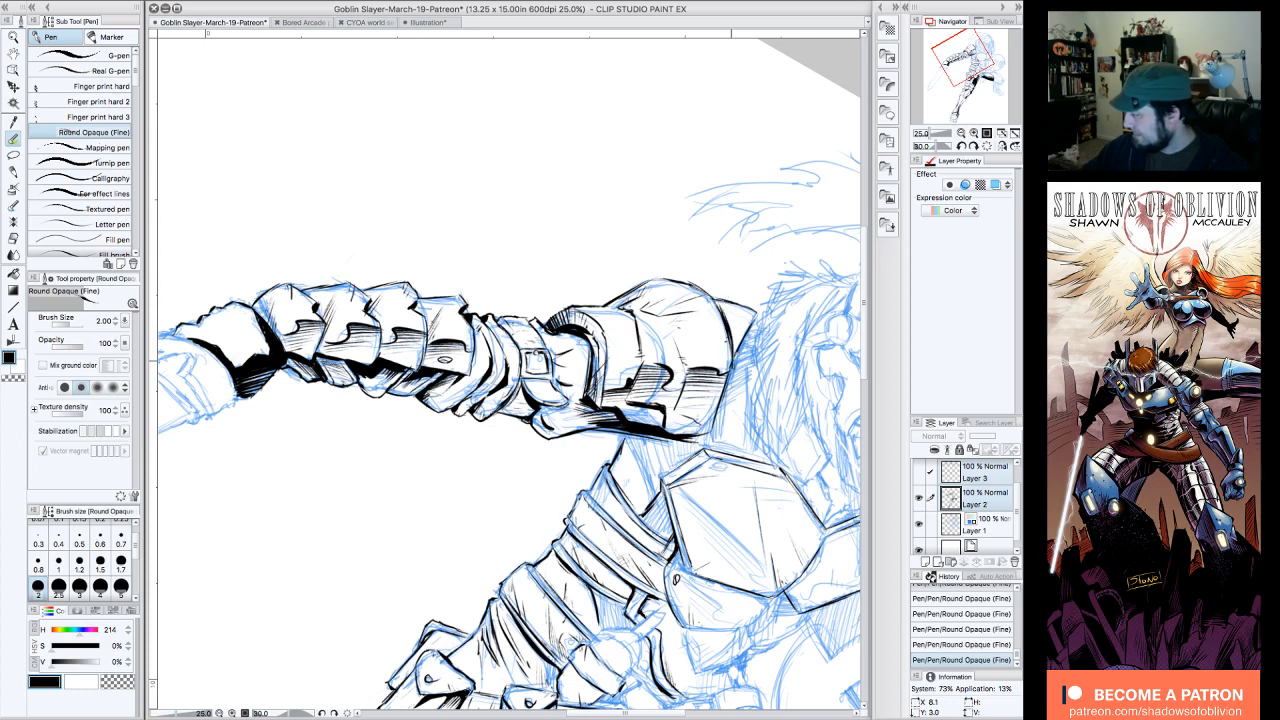
Step: Add hatching to the pointed piece behind the shoulder armor
{"action": "left_click", "coordinate": [961, 147]}
{"action": "left_click", "coordinate": [961, 147]}
{"action": "left_click", "coordinate": [961, 147]}
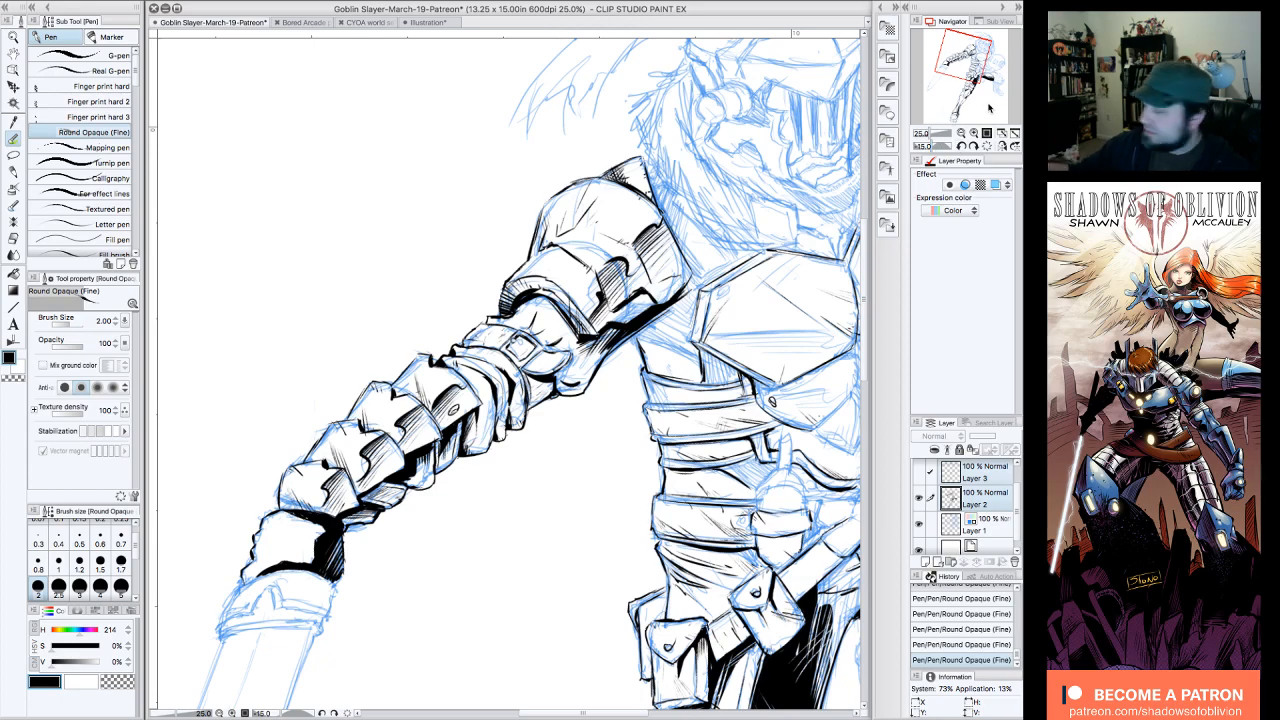
{"action": "left_click", "coordinate": [987, 147]}
{"action": "left_click", "coordinate": [962, 134]}
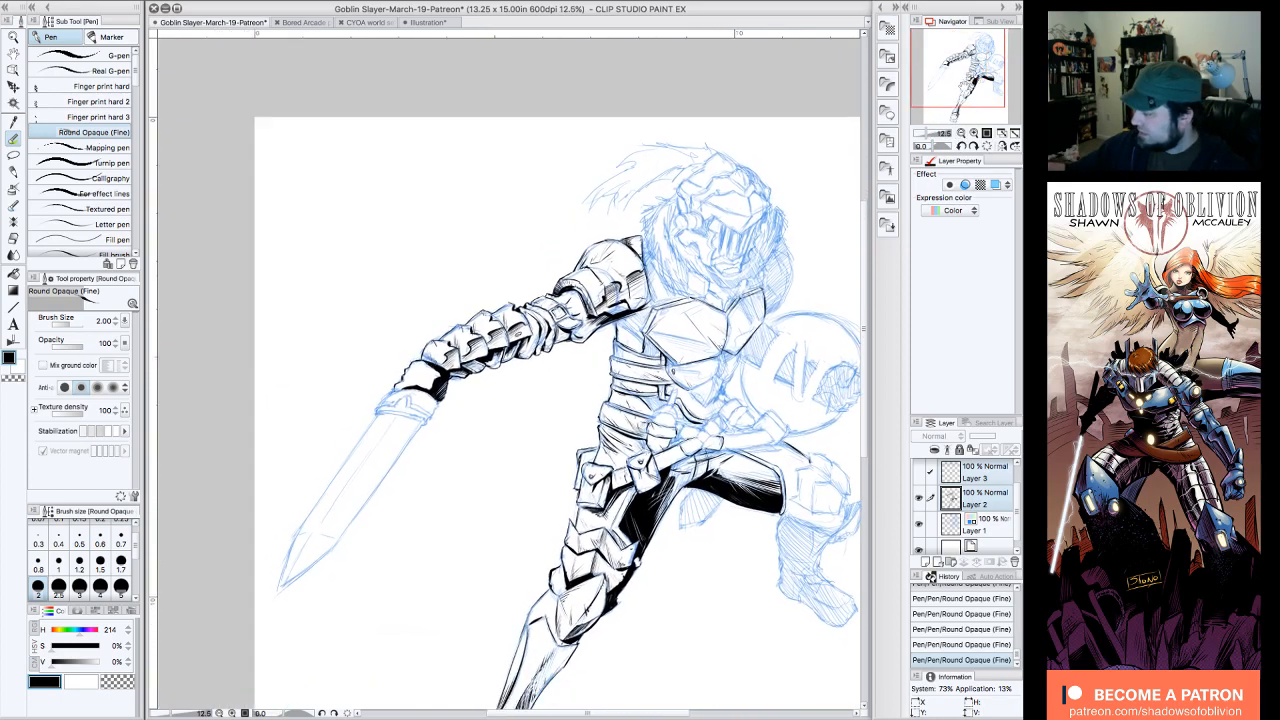
Step: Erase stray ink at the gauntlet's outer edge and the solid black shadow along its inner side
{"action": "left_click", "coordinate": [962, 134]}
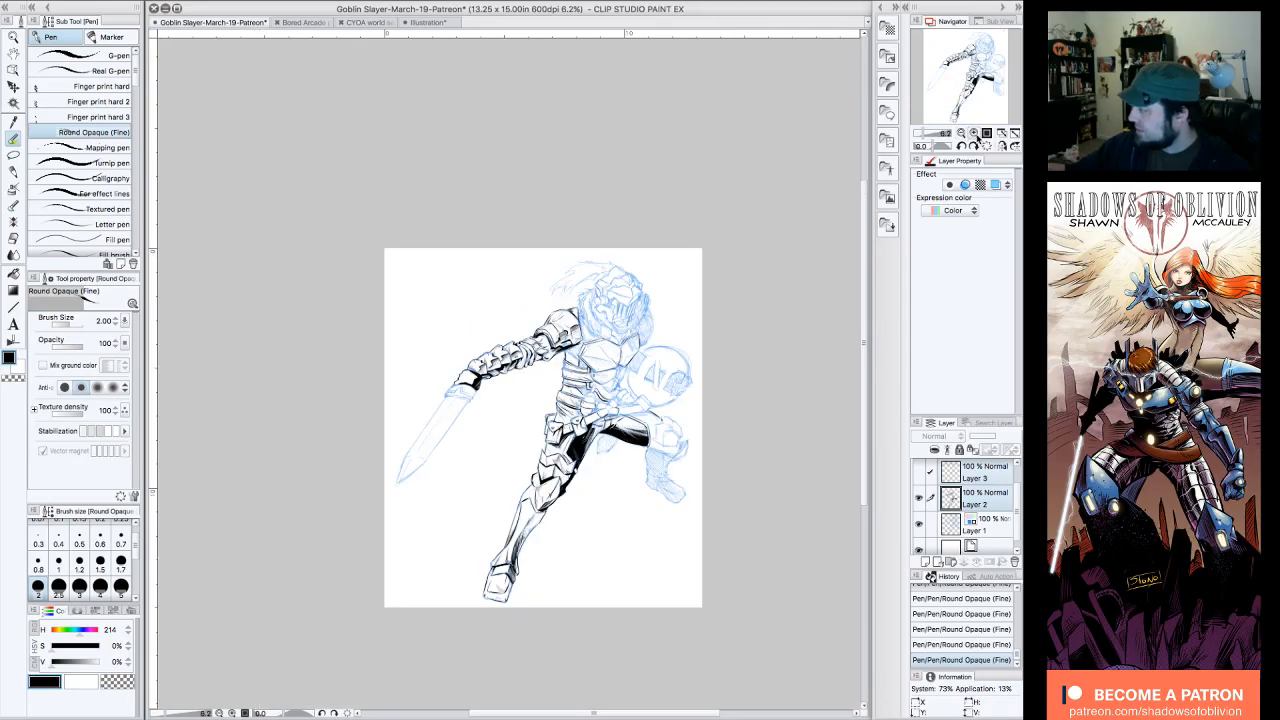
{"action": "left_click", "coordinate": [975, 135]}
{"action": "left_click", "coordinate": [975, 135]}
{"action": "left_click", "coordinate": [962, 147]}
{"action": "left_click", "coordinate": [962, 147]}
{"action": "left_click", "coordinate": [962, 147]}
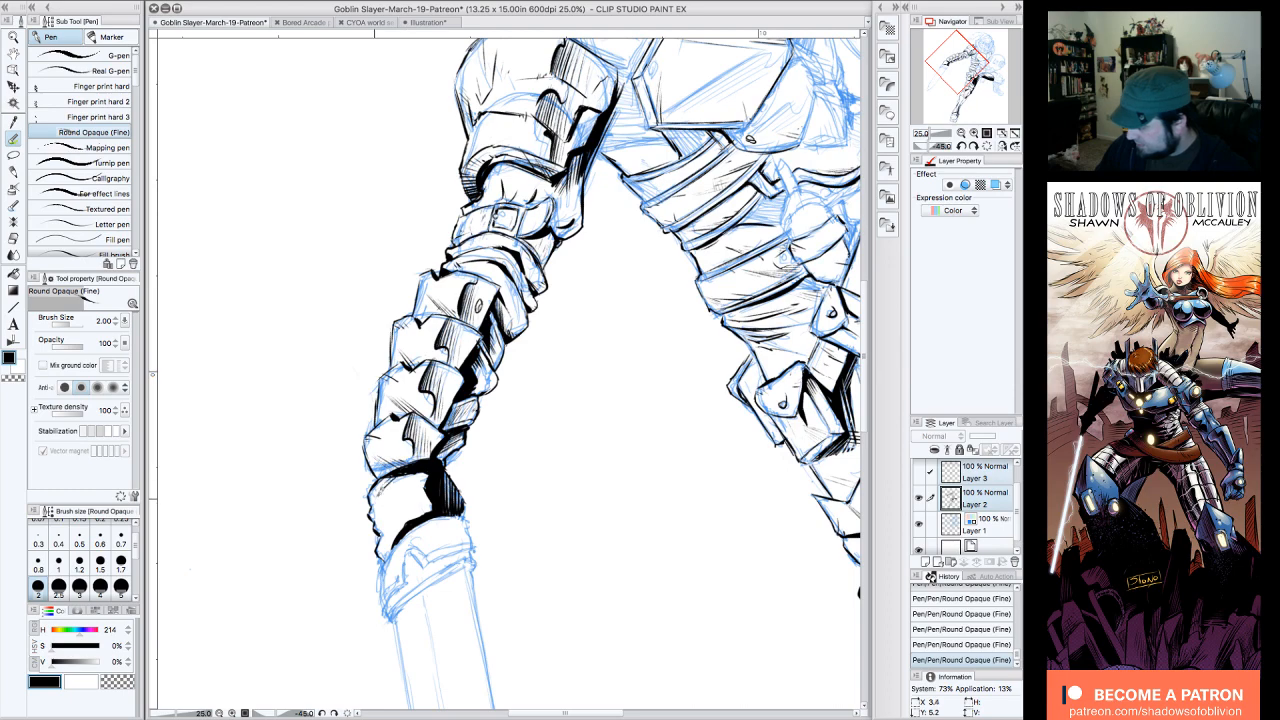
{"action": "left_click", "coordinate": [962, 147]}
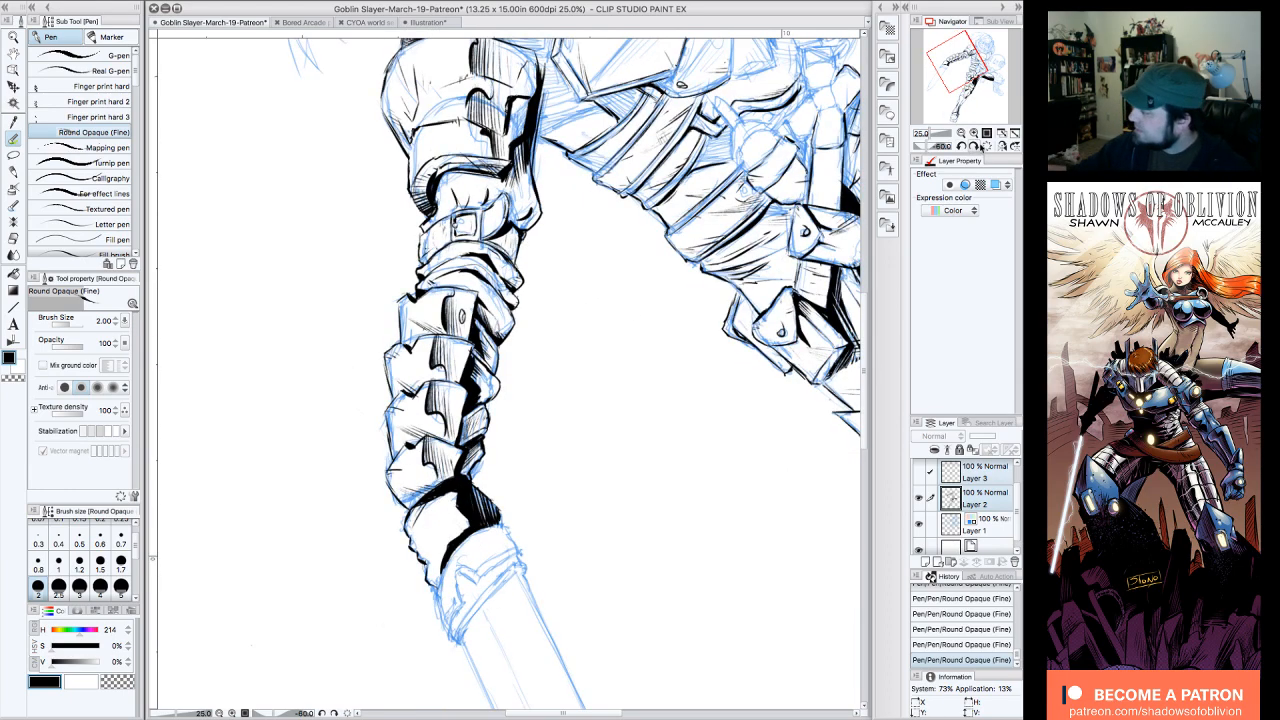
{"action": "left_click", "coordinate": [987, 146]}
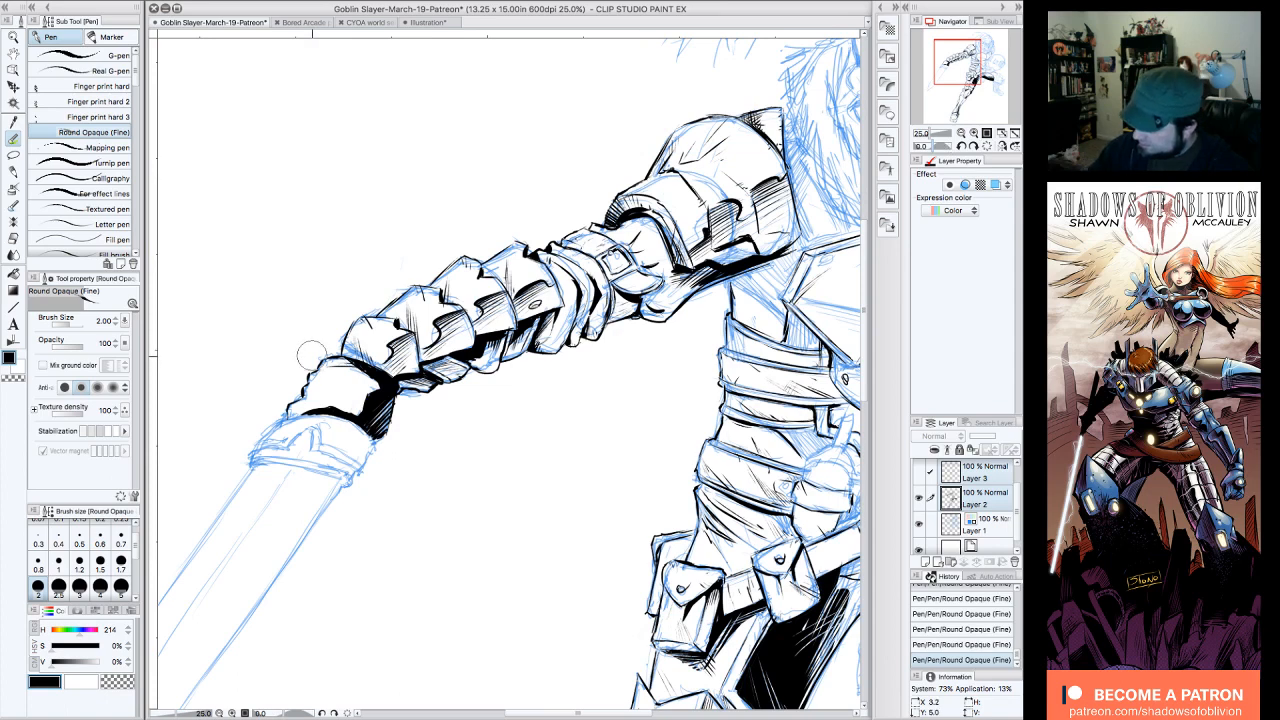
{"action": "left_click_drag", "start_coordinate": [311, 356], "coordinate": [301, 366]}
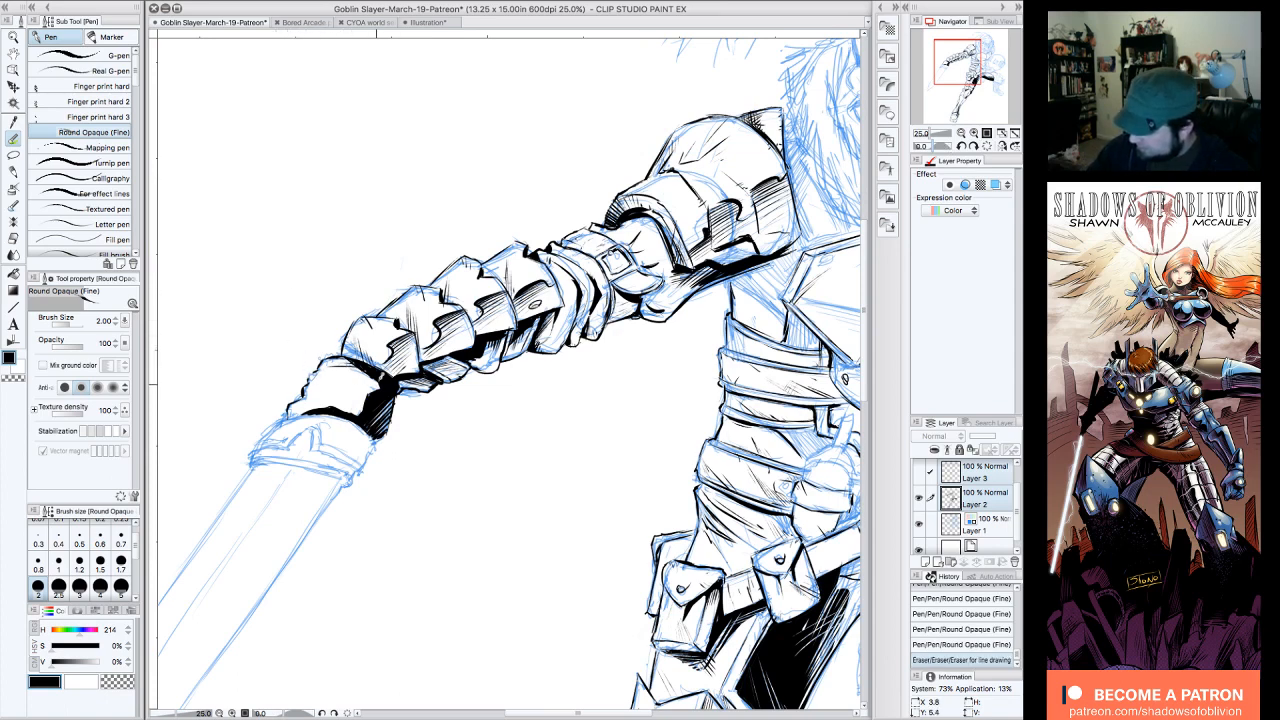
{"action": "left_click", "coordinate": [962, 146]}
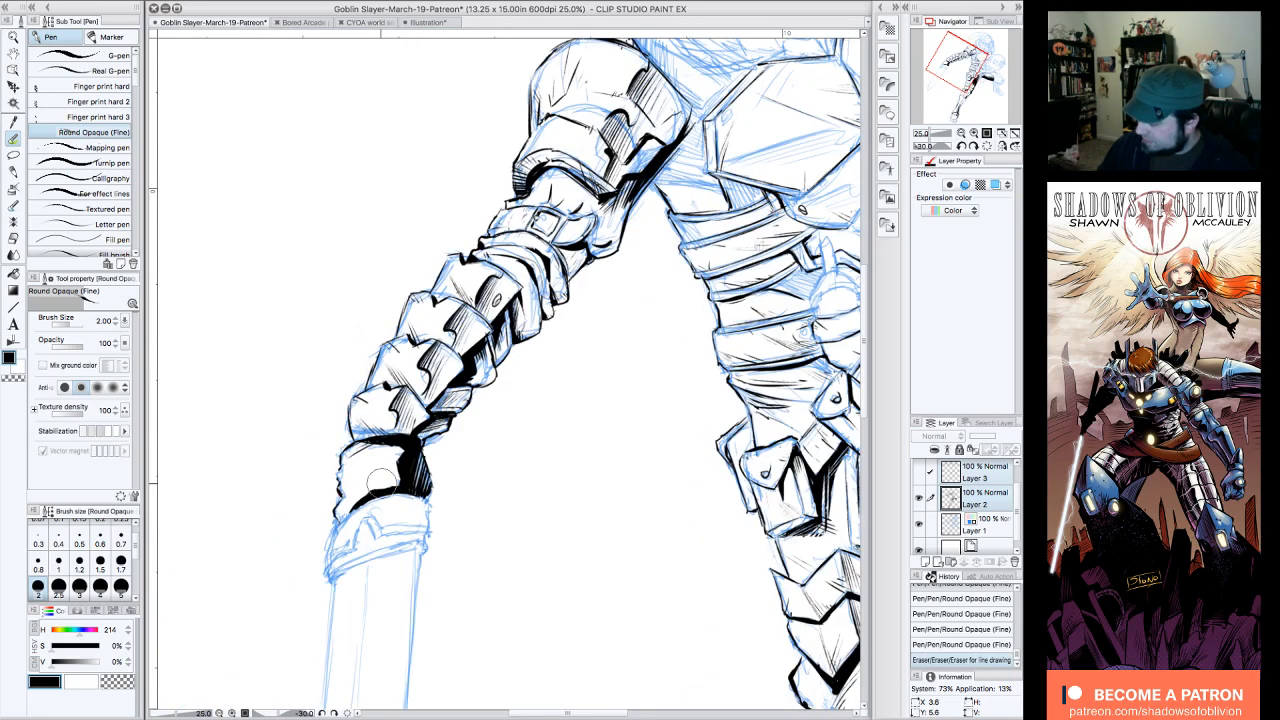
{"action": "mouse_move", "coordinate": [383, 503]}
{"action": "left_mouse_down"}
{"action": "mouse_move", "coordinate": [396, 471]}
{"action": "mouse_move", "coordinate": [402, 489]}
{"action": "mouse_move", "coordinate": [424, 469]}
{"action": "mouse_move", "coordinate": [384, 459]}
{"action": "mouse_move", "coordinate": [406, 458]}
{"action": "mouse_move", "coordinate": [386, 500]}
{"action": "left_mouse_up"}
Step: Re-ink the gauntlet's outer and inner contours, its central crease and the dark lower edge with the Round Opaque (Fine) pen
{"action": "left_click_drag", "start_coordinate": [362, 457], "coordinate": [364, 465]}
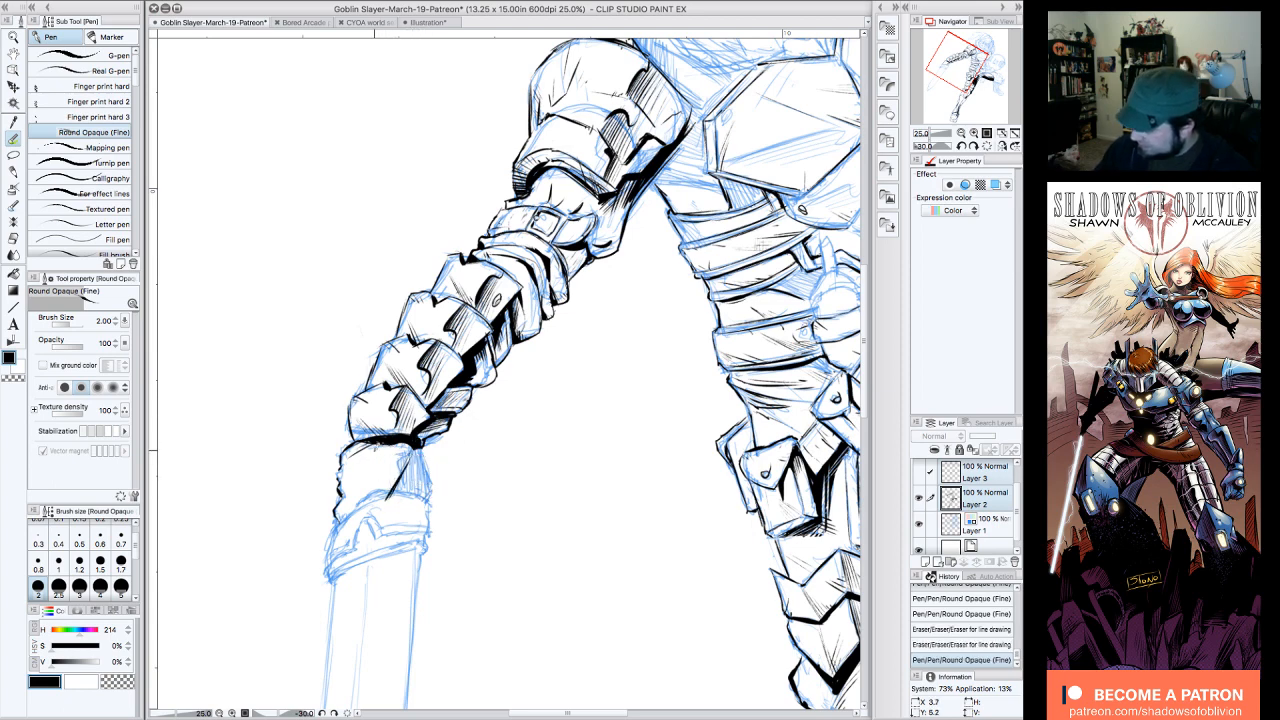
{"action": "left_click_drag", "start_coordinate": [400, 361], "coordinate": [398, 371]}
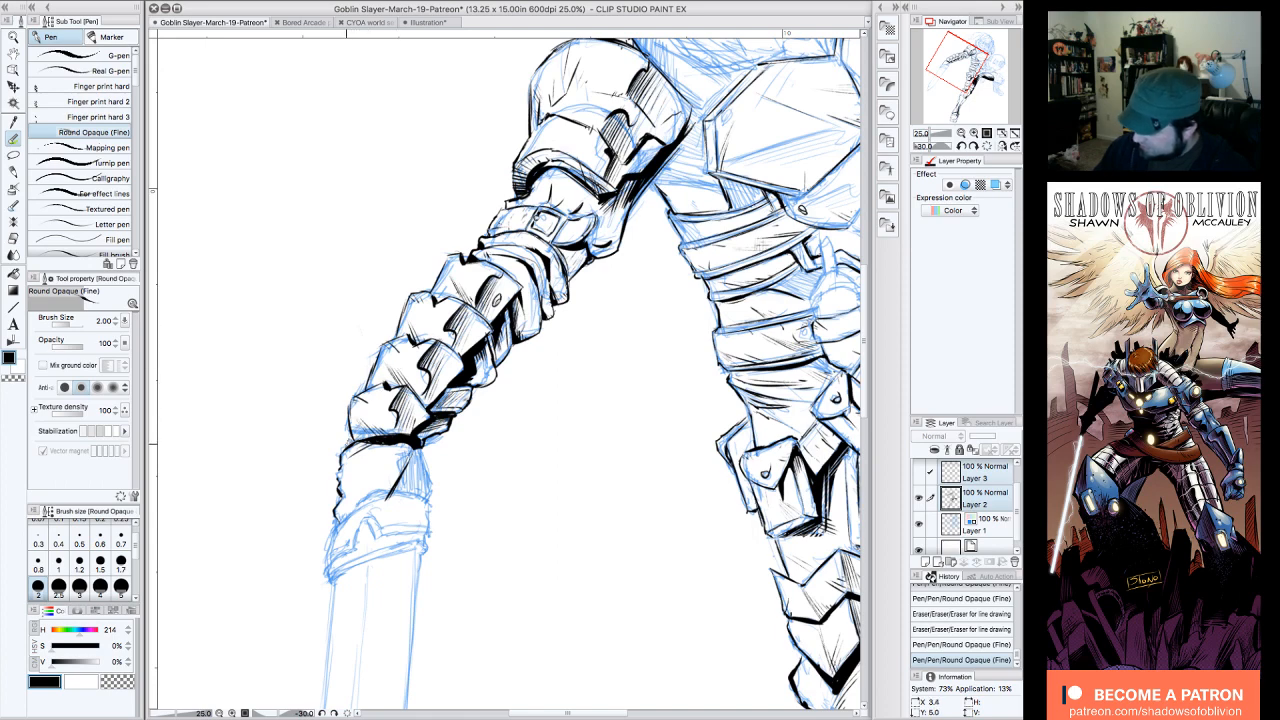
{"action": "mouse_move", "coordinate": [349, 440]}
{"action": "left_mouse_down"}
{"action": "mouse_move", "coordinate": [336, 520]}
{"action": "mouse_move", "coordinate": [338, 505]}
{"action": "left_mouse_up"}
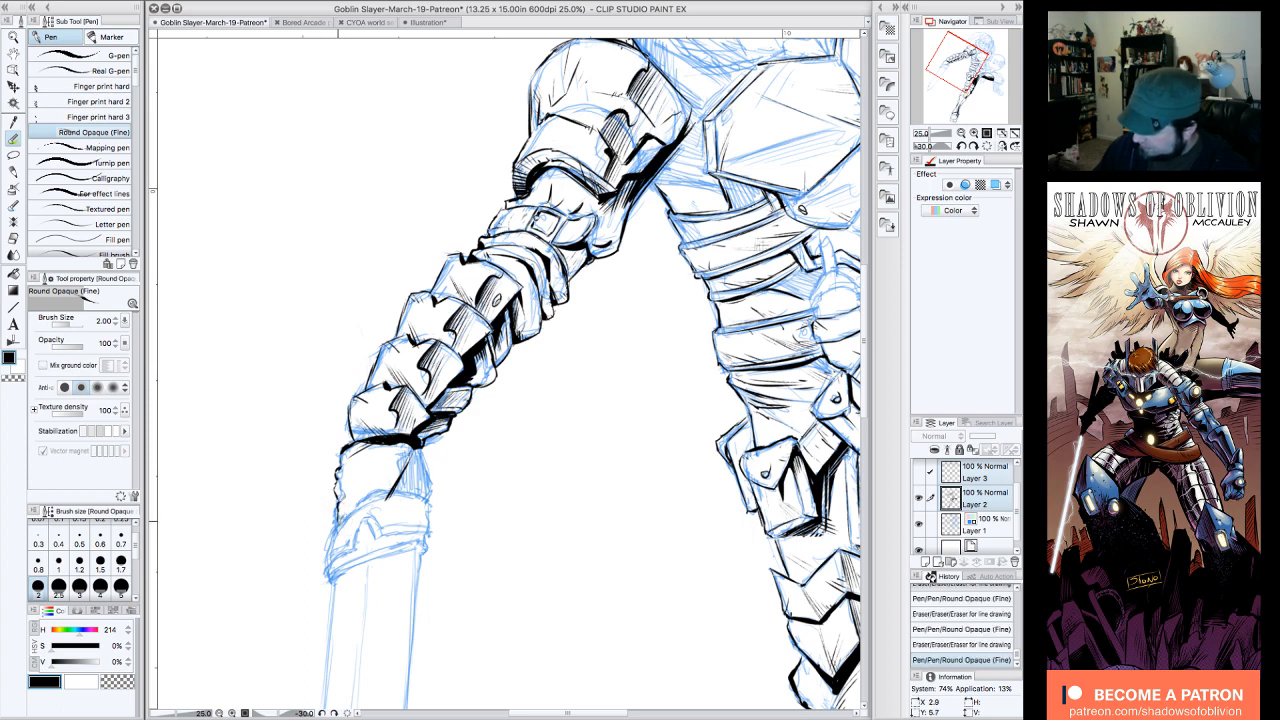
{"action": "mouse_move", "coordinate": [416, 455]}
{"action": "left_mouse_down"}
{"action": "mouse_move", "coordinate": [422, 444]}
{"action": "mouse_move", "coordinate": [430, 496]}
{"action": "mouse_move", "coordinate": [386, 504]}
{"action": "mouse_move", "coordinate": [394, 479]}
{"action": "mouse_move", "coordinate": [365, 499]}
{"action": "mouse_move", "coordinate": [392, 484]}
{"action": "mouse_move", "coordinate": [428, 489]}
{"action": "left_mouse_up"}
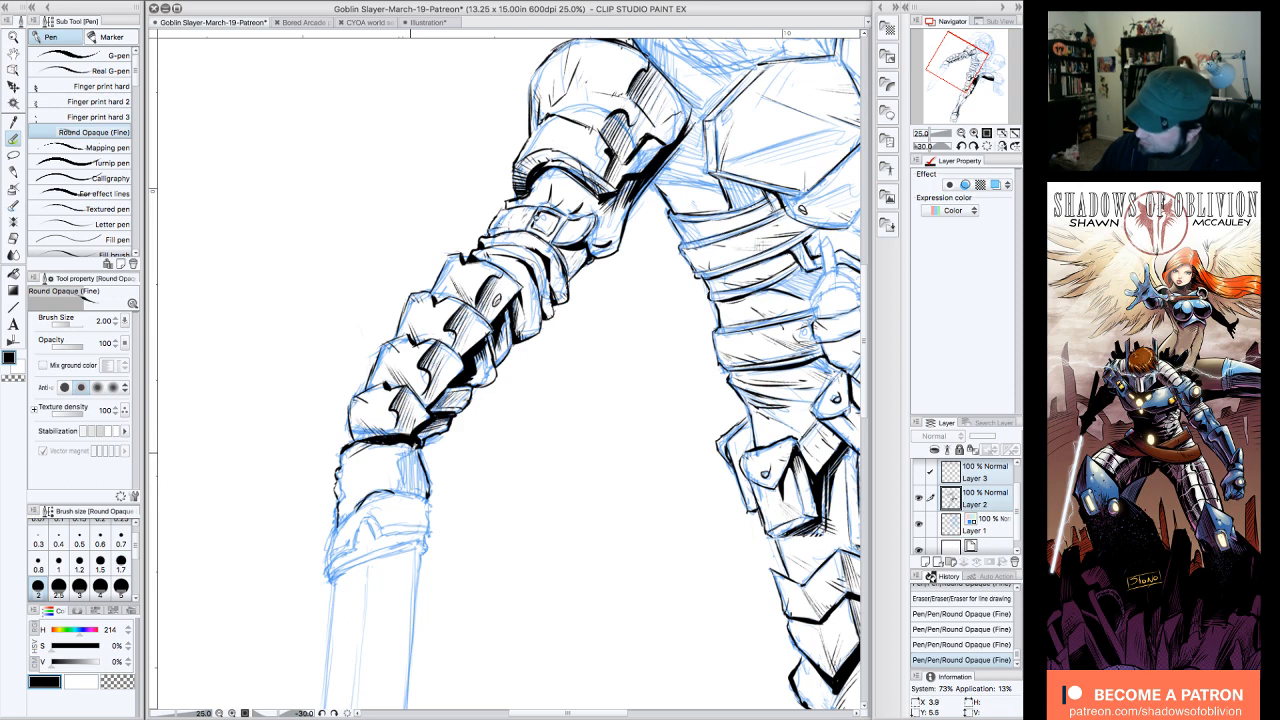
{"action": "mouse_move", "coordinate": [403, 444]}
{"action": "left_mouse_down"}
{"action": "mouse_move", "coordinate": [343, 460]}
{"action": "mouse_move", "coordinate": [343, 517]}
{"action": "left_mouse_up"}
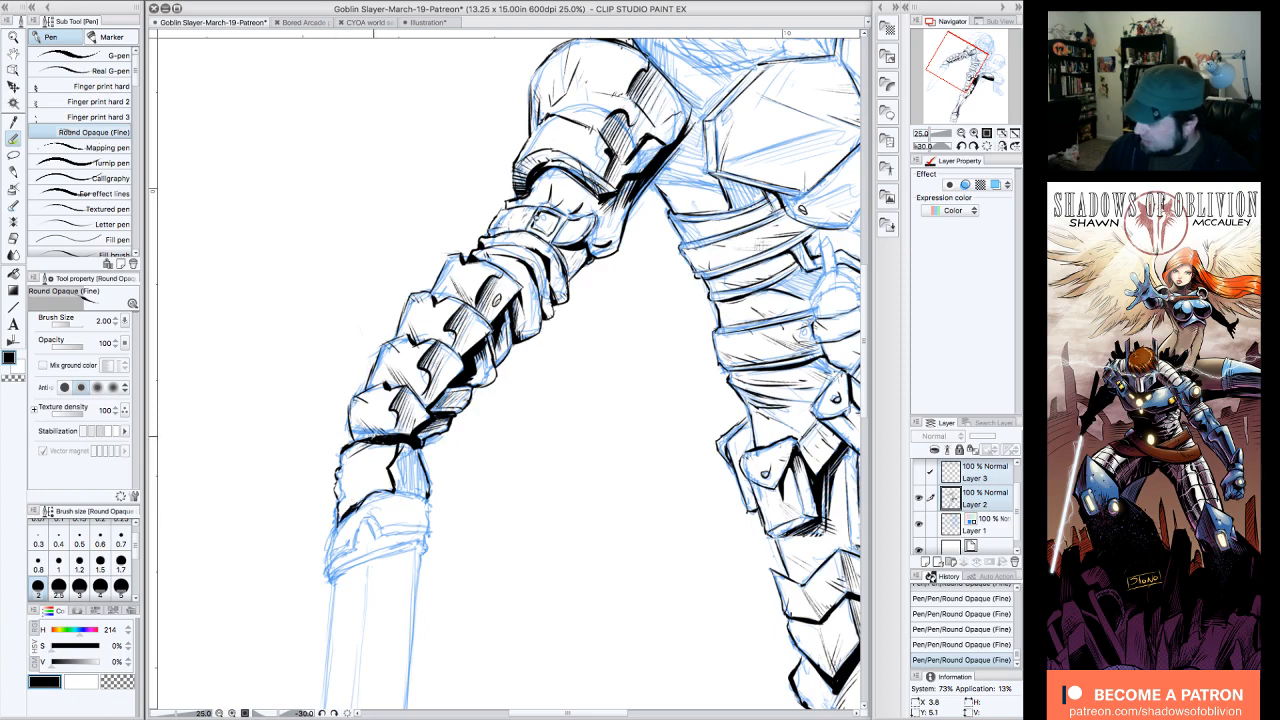
Step: Darken the joint under the last forearm plate and fill the gauntlet's inner side with solid black up to the crease
{"action": "triple_click", "coordinate": [961, 146]}
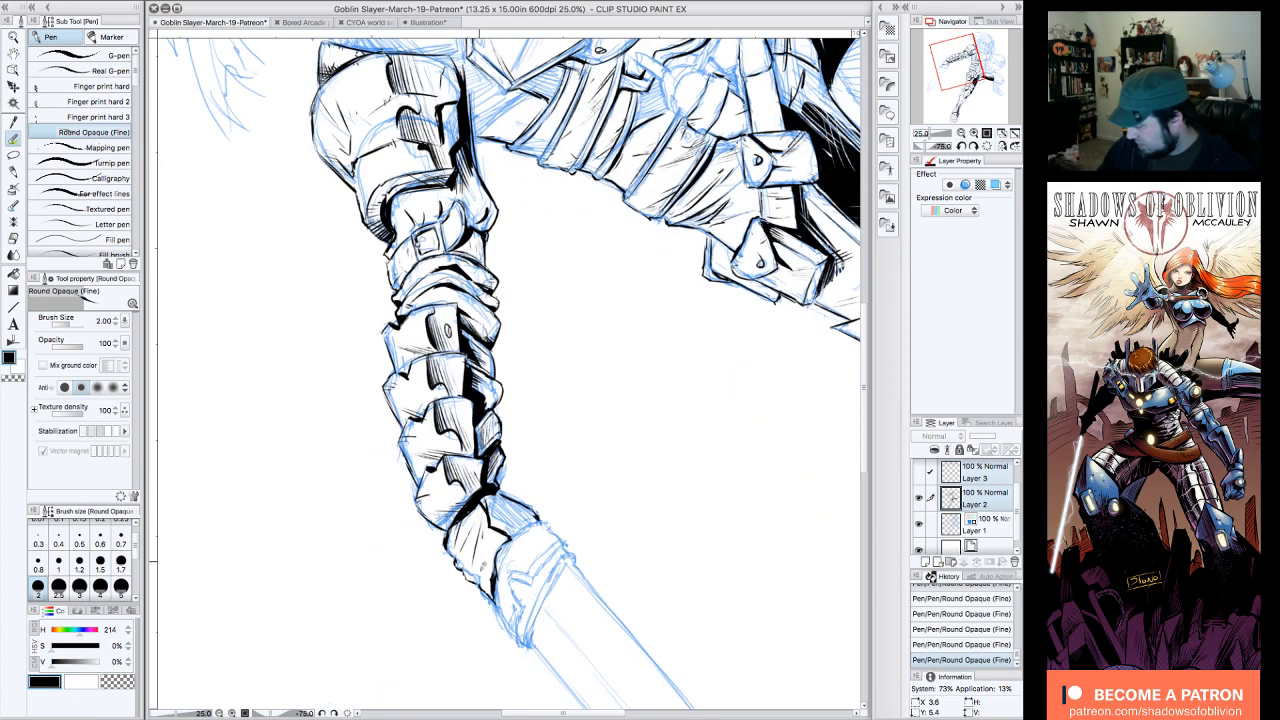
{"action": "left_click", "coordinate": [987, 146]}
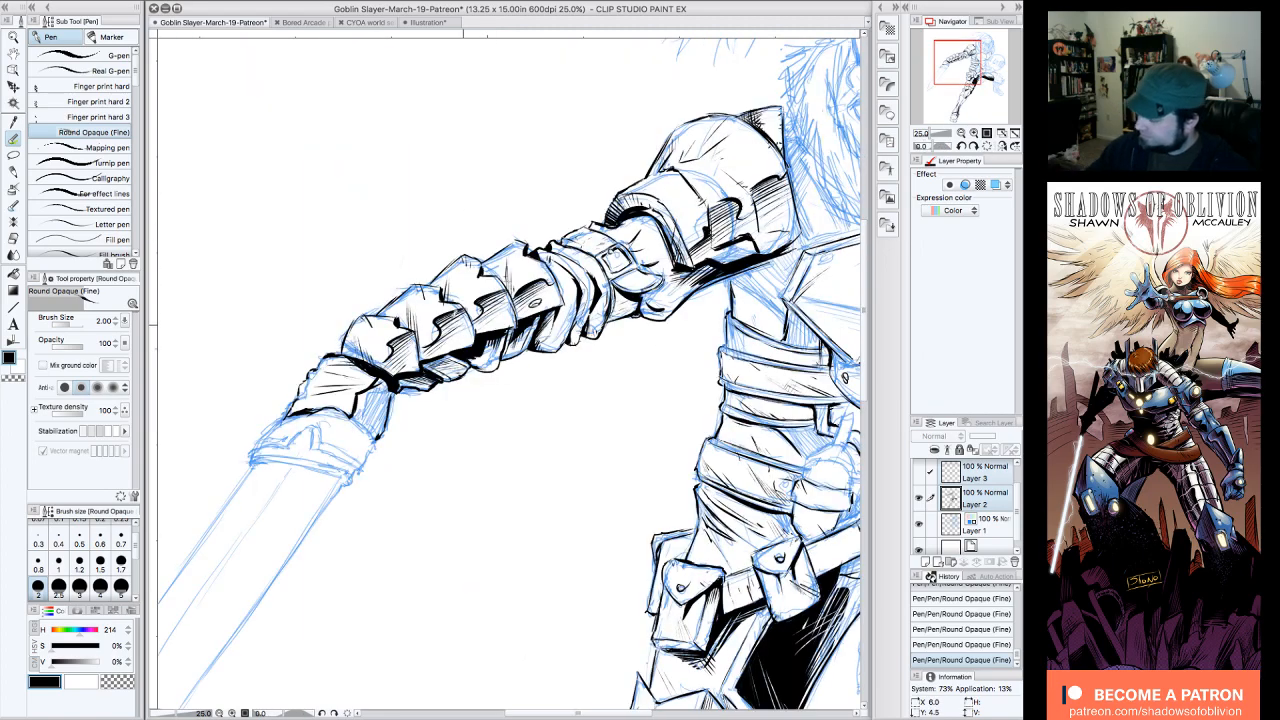
{"action": "left_click_drag", "start_coordinate": [396, 383], "coordinate": [380, 380]}
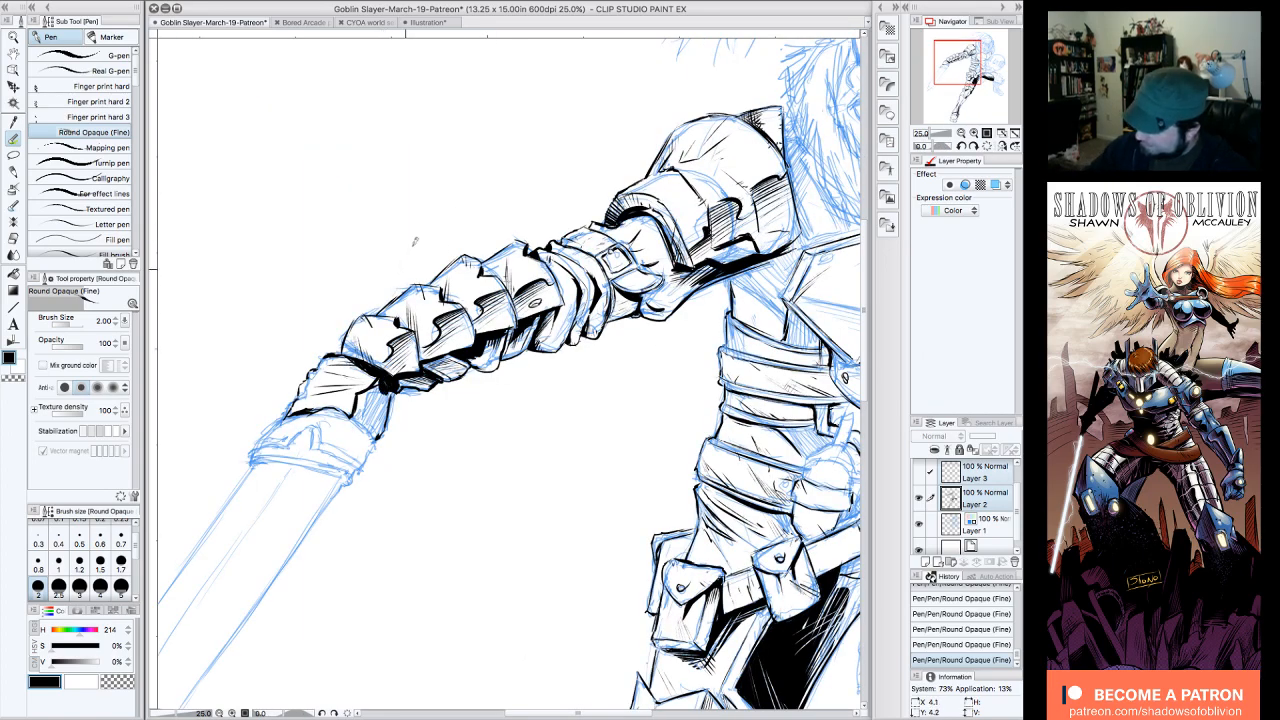
{"action": "left_click", "coordinate": [961, 146]}
{"action": "left_click", "coordinate": [961, 146]}
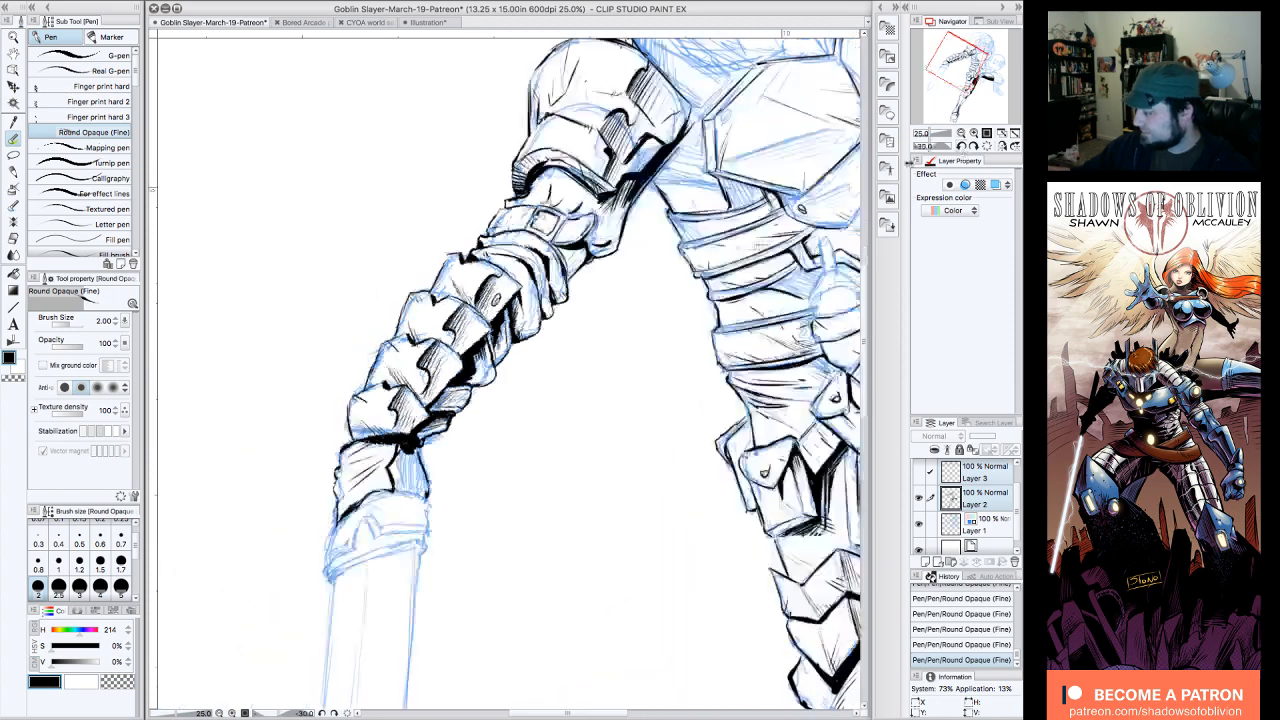
{"action": "mouse_move", "coordinate": [394, 462]}
{"action": "left_mouse_down"}
{"action": "mouse_move", "coordinate": [398, 482]}
{"action": "mouse_move", "coordinate": [402, 444]}
{"action": "mouse_move", "coordinate": [416, 498]}
{"action": "mouse_move", "coordinate": [422, 452]}
{"action": "mouse_move", "coordinate": [430, 494]}
{"action": "mouse_move", "coordinate": [404, 510]}
{"action": "mouse_move", "coordinate": [396, 486]}
{"action": "mouse_move", "coordinate": [422, 494]}
{"action": "left_mouse_up"}
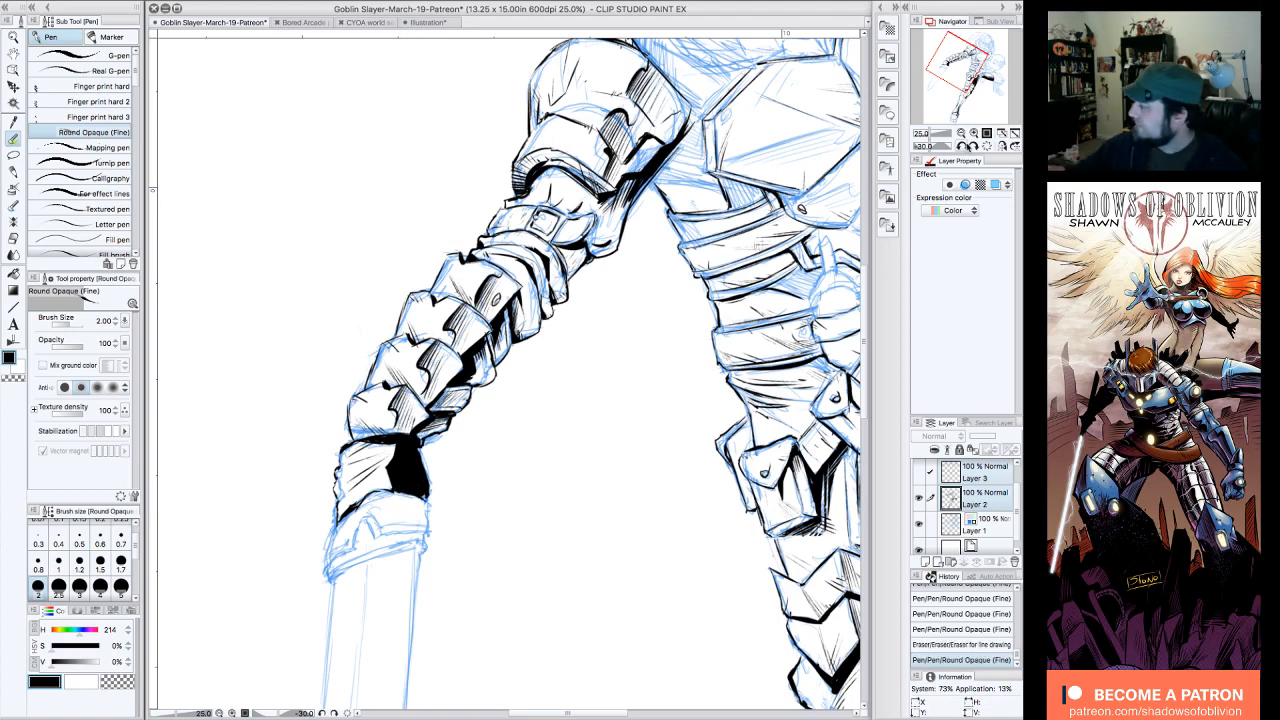
Step: Compare the inked arm with the blue sketch by toggling Layer 2's visibility, both close up and across the whole figure
{"action": "left_click", "coordinate": [987, 146]}
{"action": "left_click", "coordinate": [962, 134]}
{"action": "left_click_drag", "start_coordinate": [970, 85], "coordinate": [972, 84]}
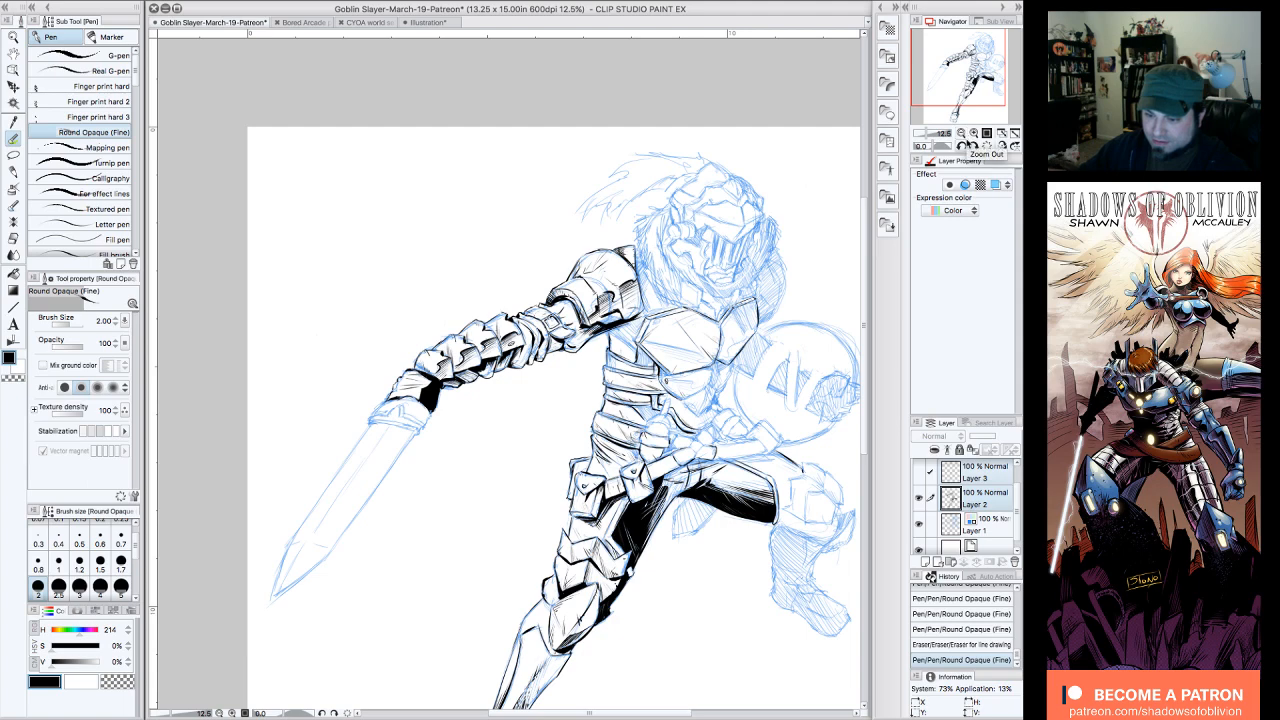
{"action": "left_click_drag", "start_coordinate": [990, 88], "coordinate": [1005, 83]}
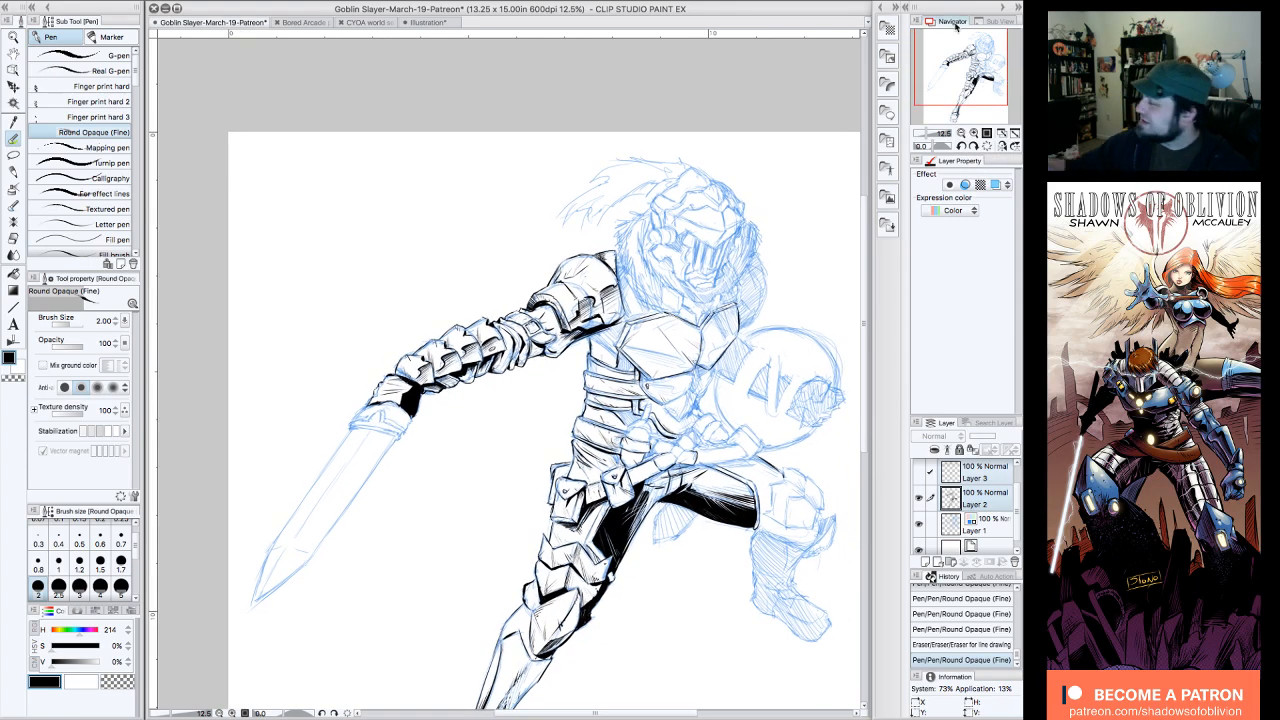
{"action": "left_click", "coordinate": [974, 146]}
{"action": "left_click", "coordinate": [974, 133]}
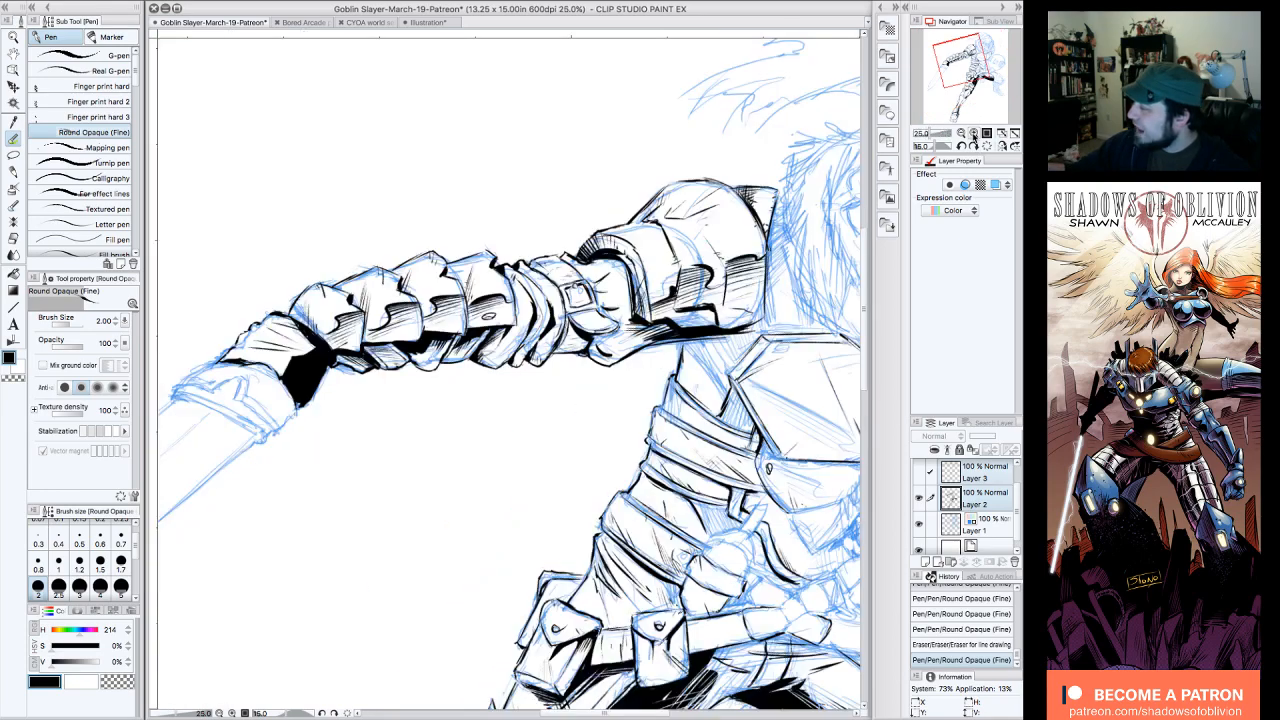
{"action": "left_click", "coordinate": [920, 499]}
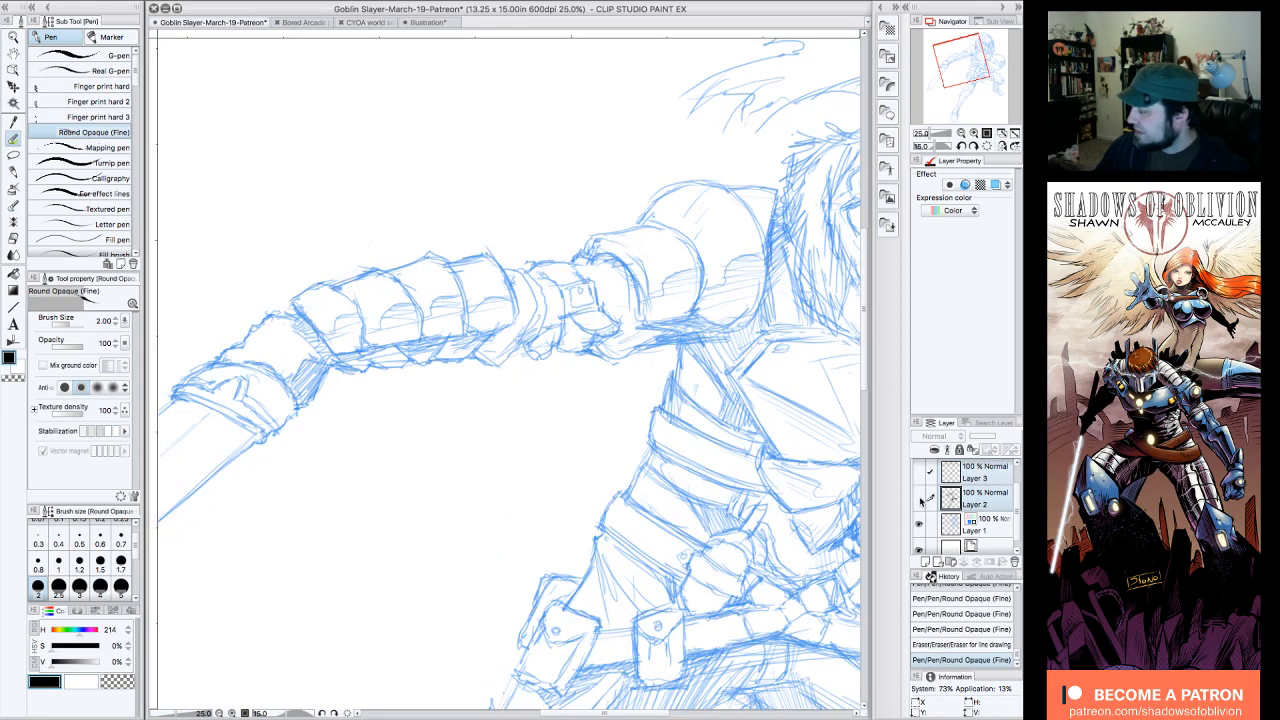
{"action": "left_click", "coordinate": [920, 499]}
{"action": "left_click", "coordinate": [920, 499]}
{"action": "left_click", "coordinate": [920, 499]}
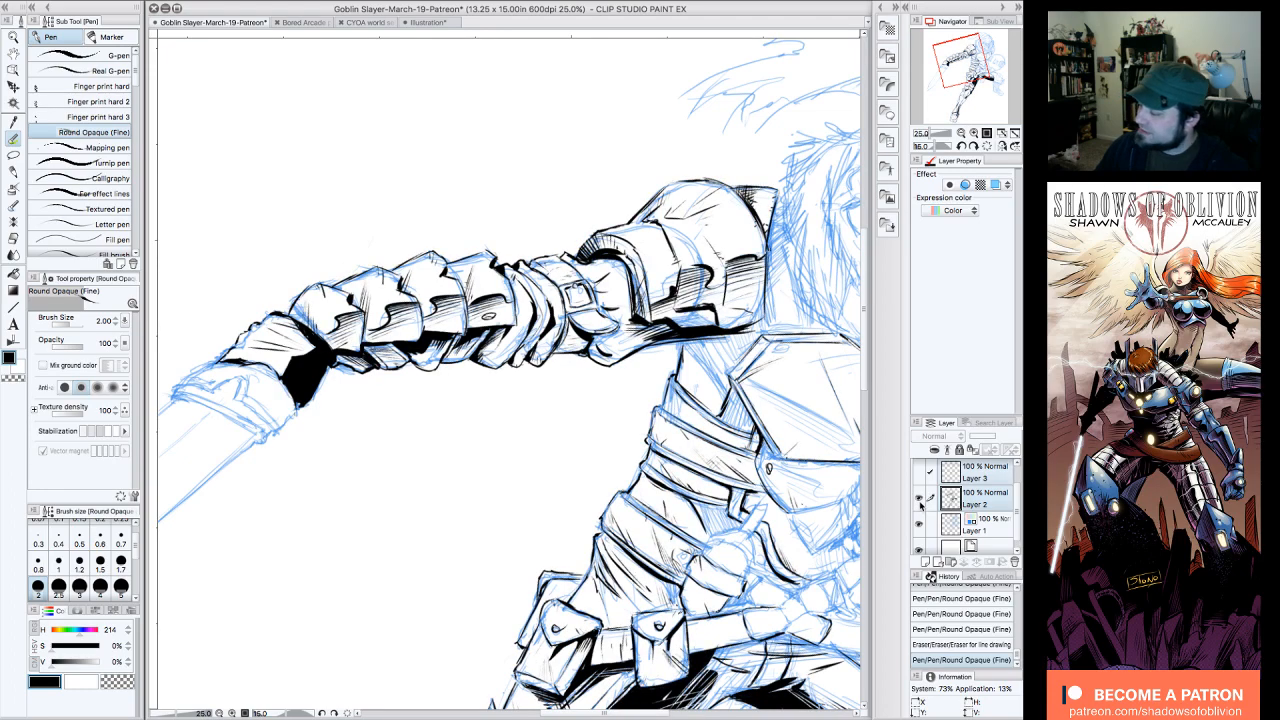
{"action": "left_click", "coordinate": [920, 499]}
{"action": "left_click", "coordinate": [920, 499]}
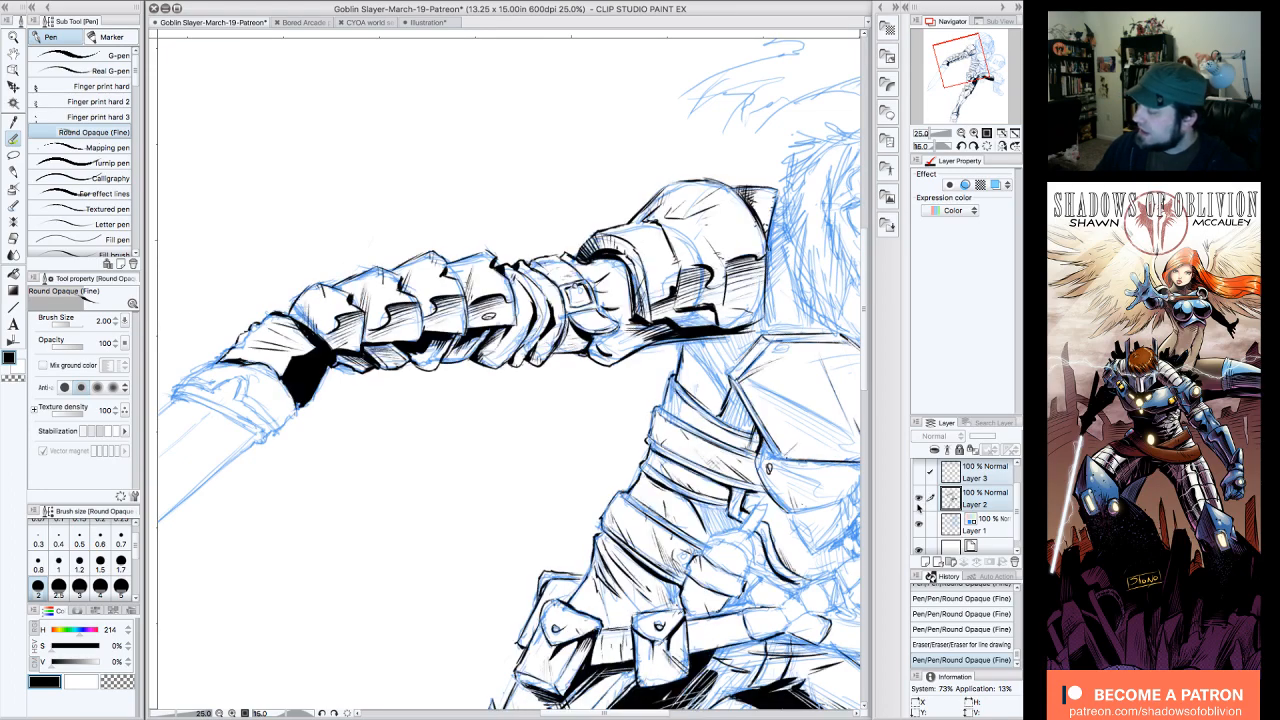
{"action": "left_click", "coordinate": [920, 499]}
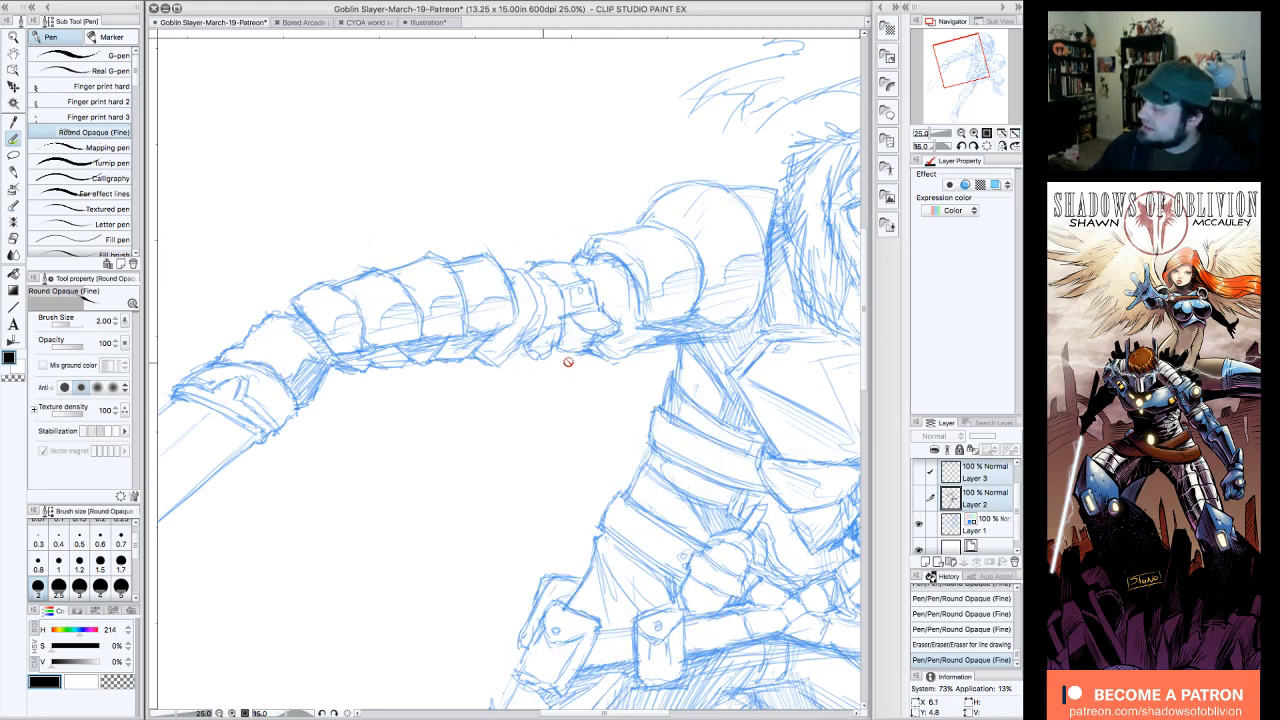
{"action": "left_click", "coordinate": [919, 499]}
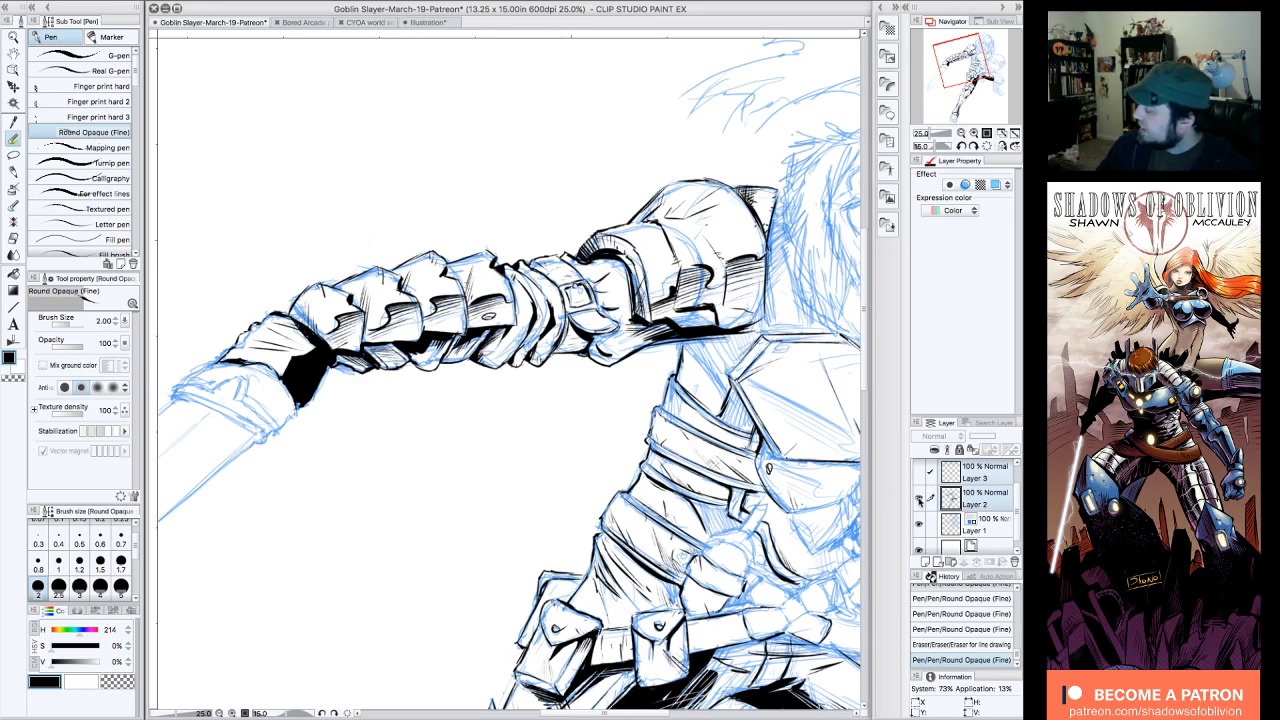
{"action": "left_click", "coordinate": [919, 498]}
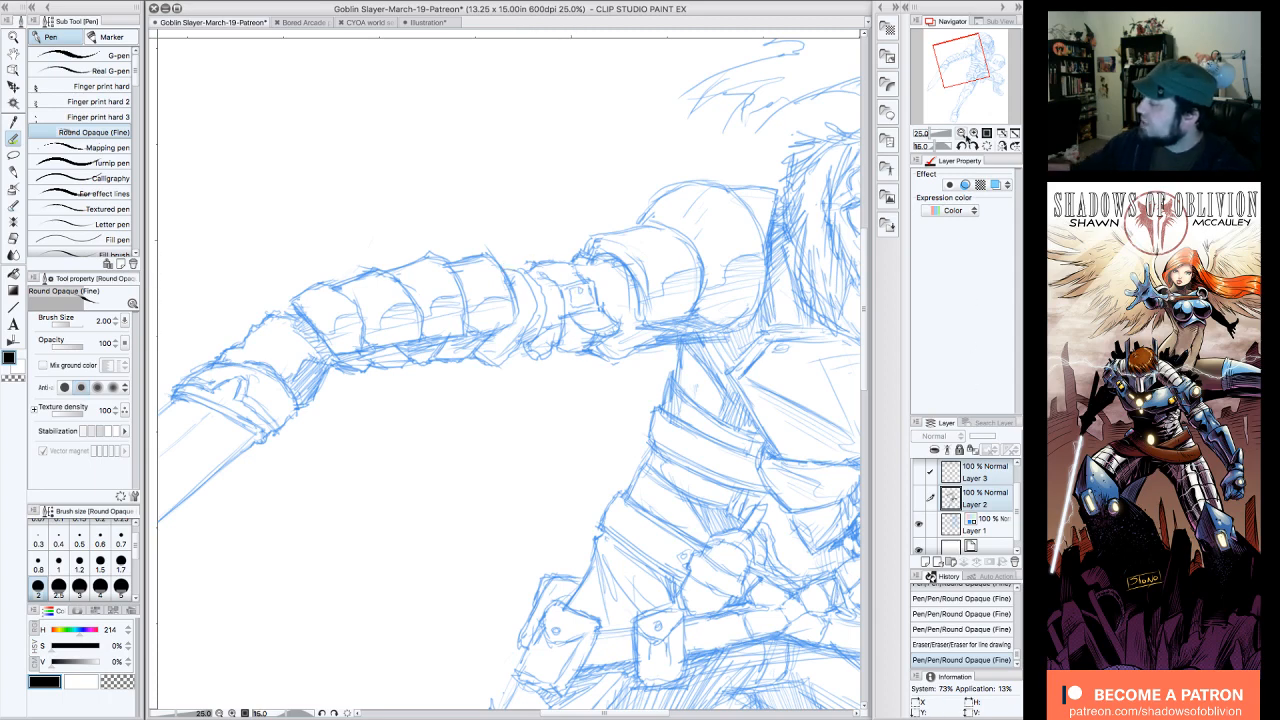
{"action": "left_click", "coordinate": [961, 133]}
{"action": "left_click_drag", "start_coordinate": [984, 73], "coordinate": [995, 81]}
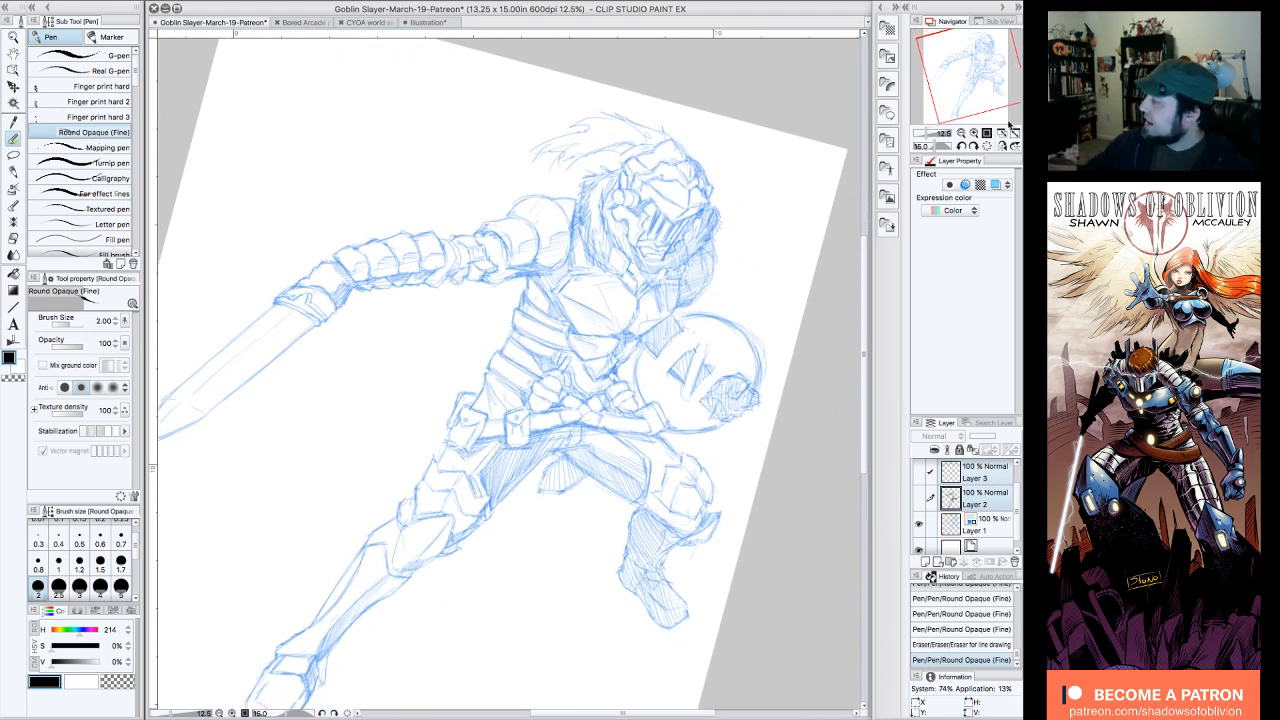
{"action": "left_click", "coordinate": [987, 145]}
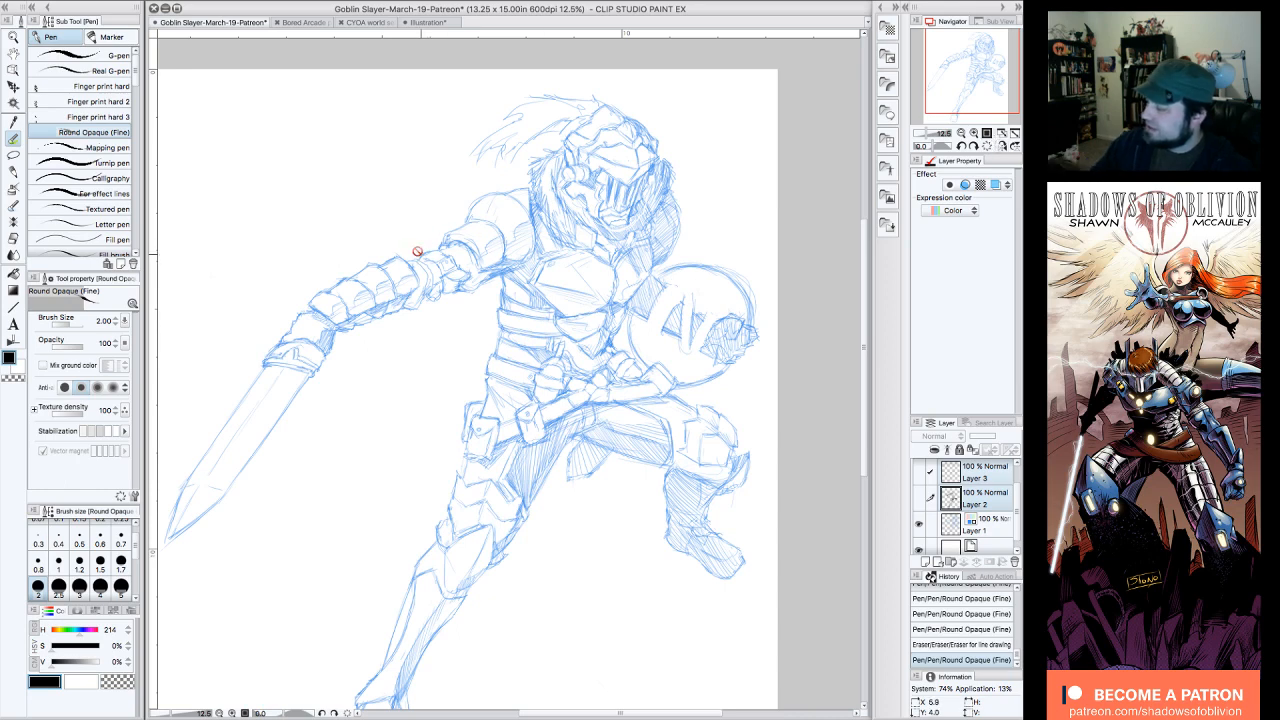
{"action": "left_click", "coordinate": [924, 497]}
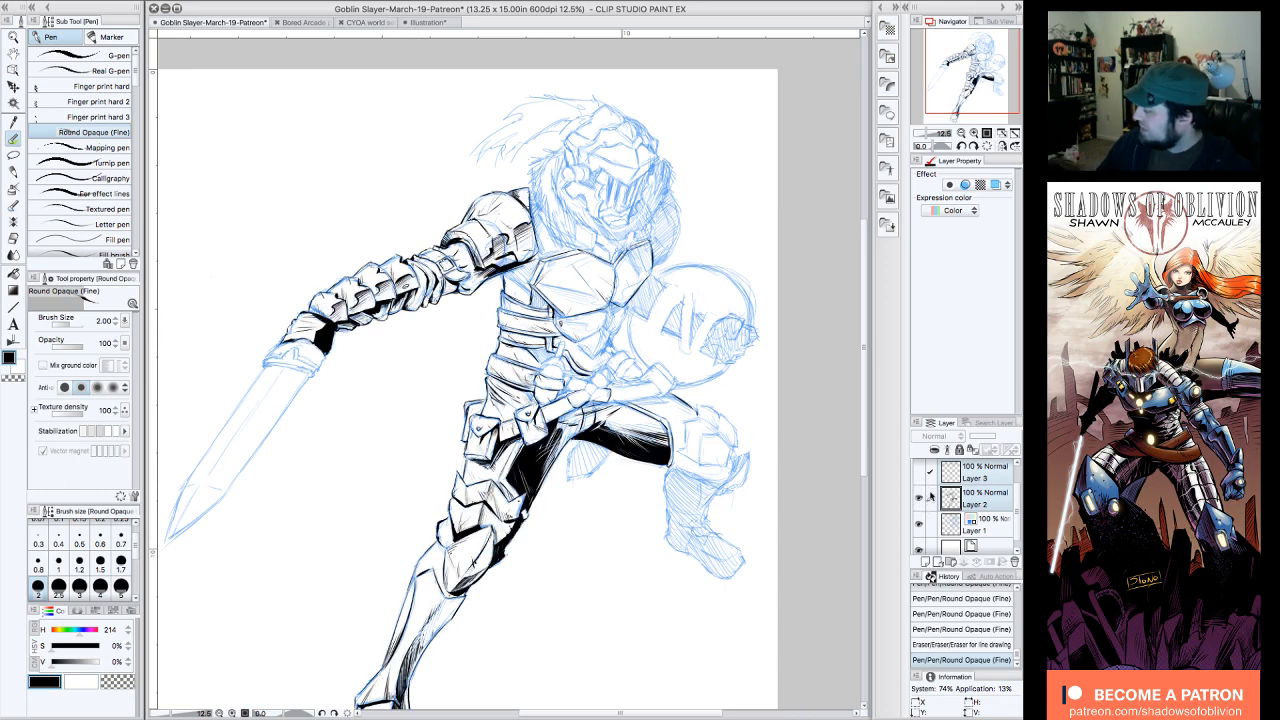
Step: Select only Layer 2, and erase and re-ink small parts of the elbow bands' edges beside the buckle strap
{"action": "left_click", "coordinate": [949, 506]}
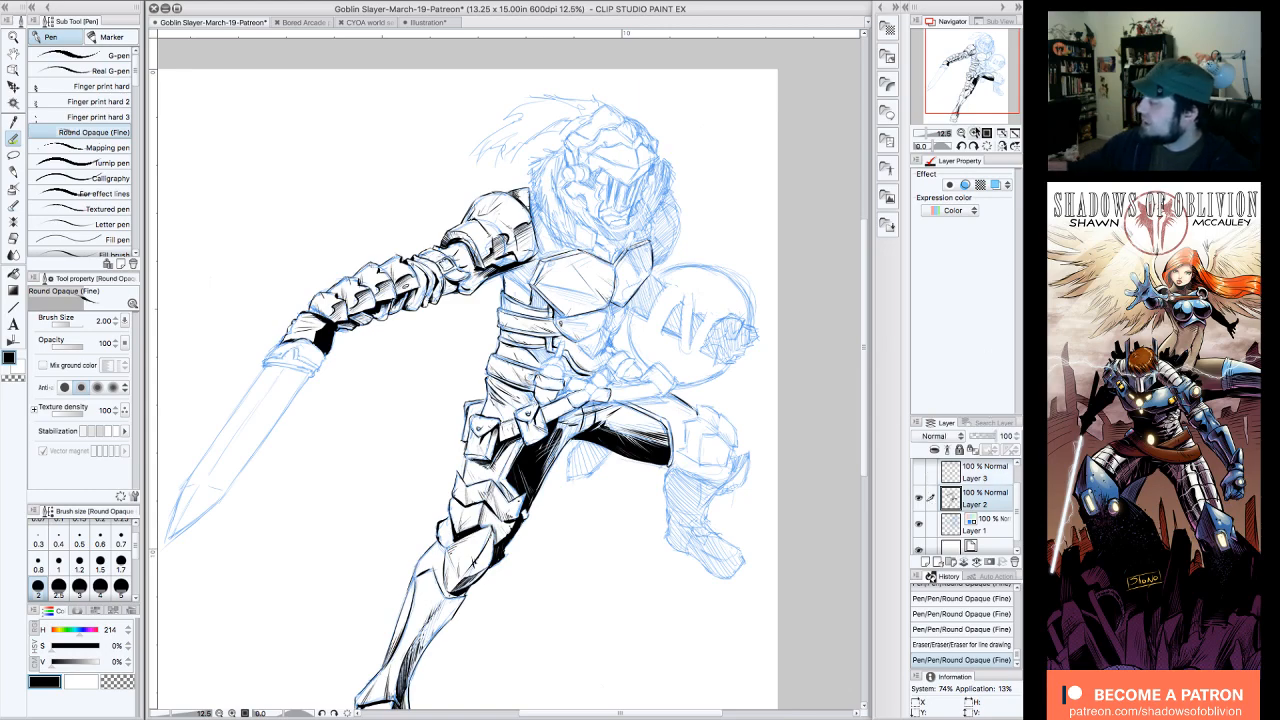
{"action": "left_click", "coordinate": [974, 133]}
{"action": "left_click_drag", "start_coordinate": [977, 68], "coordinate": [962, 60]}
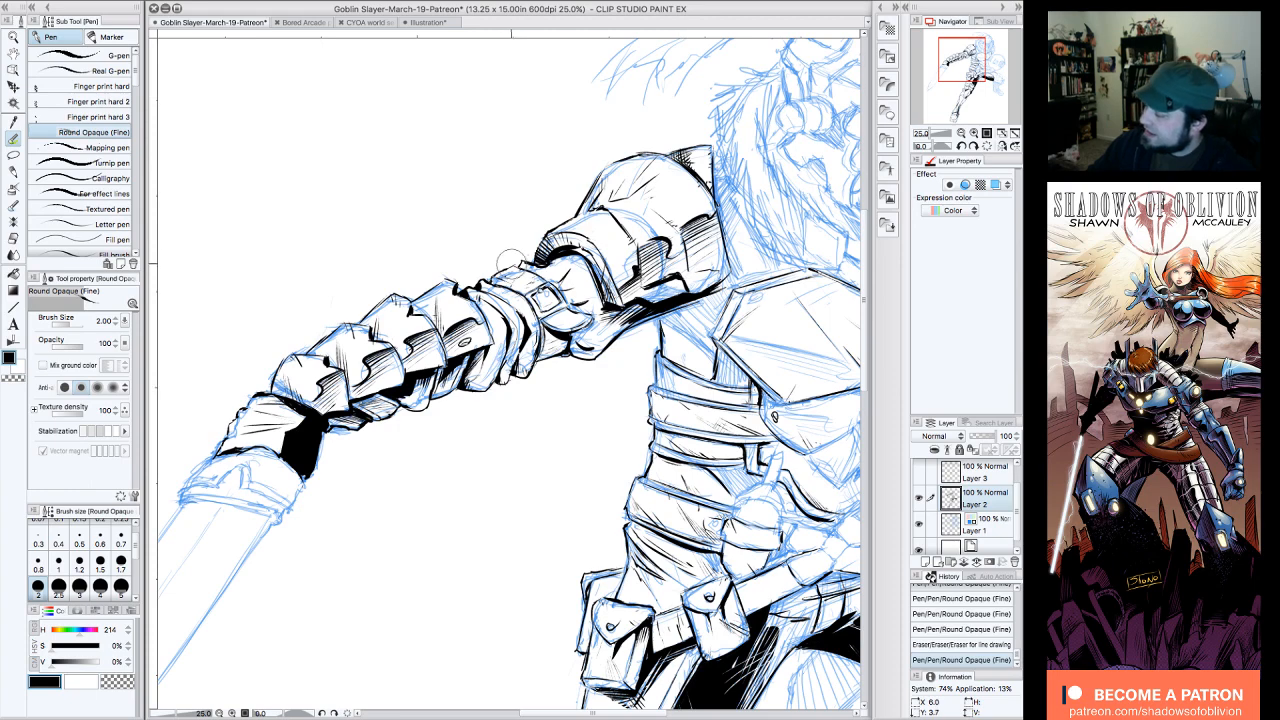
{"action": "mouse_move", "coordinate": [512, 264]}
{"action": "left_mouse_down"}
{"action": "mouse_move", "coordinate": [490, 266]}
{"action": "mouse_move", "coordinate": [528, 262]}
{"action": "left_mouse_up"}
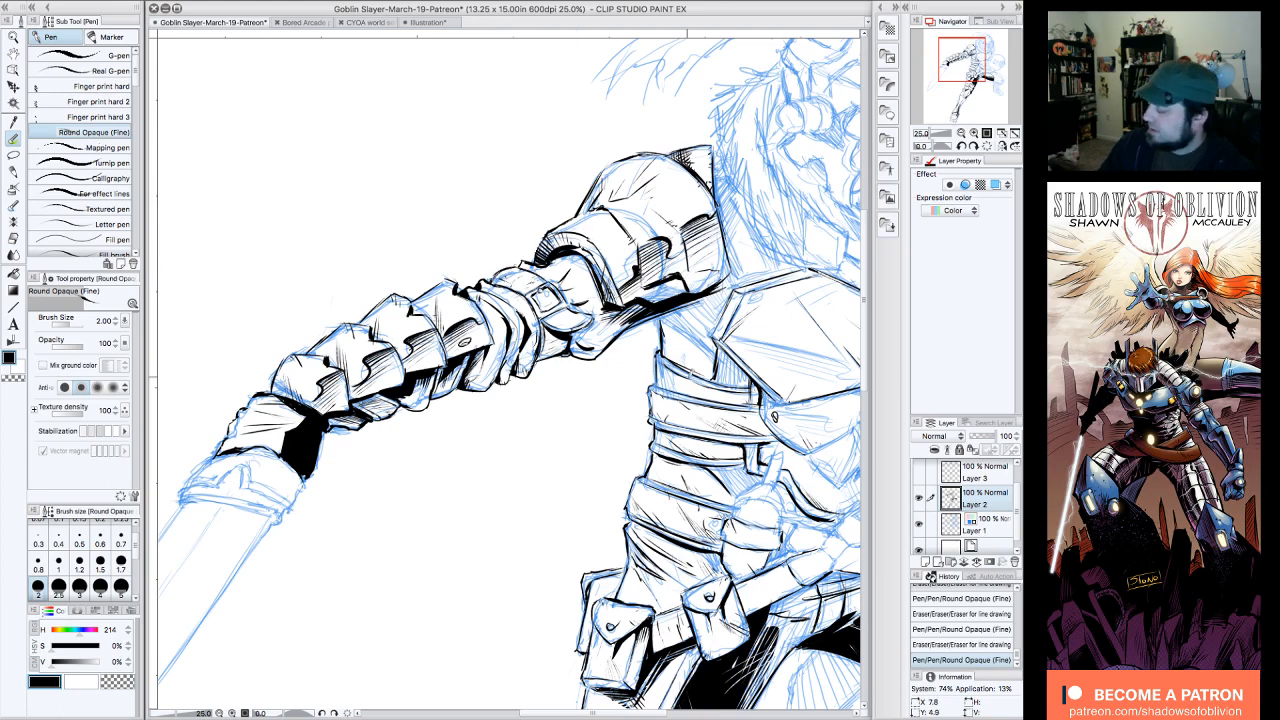
{"action": "mouse_move", "coordinate": [560, 344]}
{"action": "left_mouse_down"}
{"action": "mouse_move", "coordinate": [545, 364]}
{"action": "mouse_move", "coordinate": [556, 353]}
{"action": "left_mouse_up"}
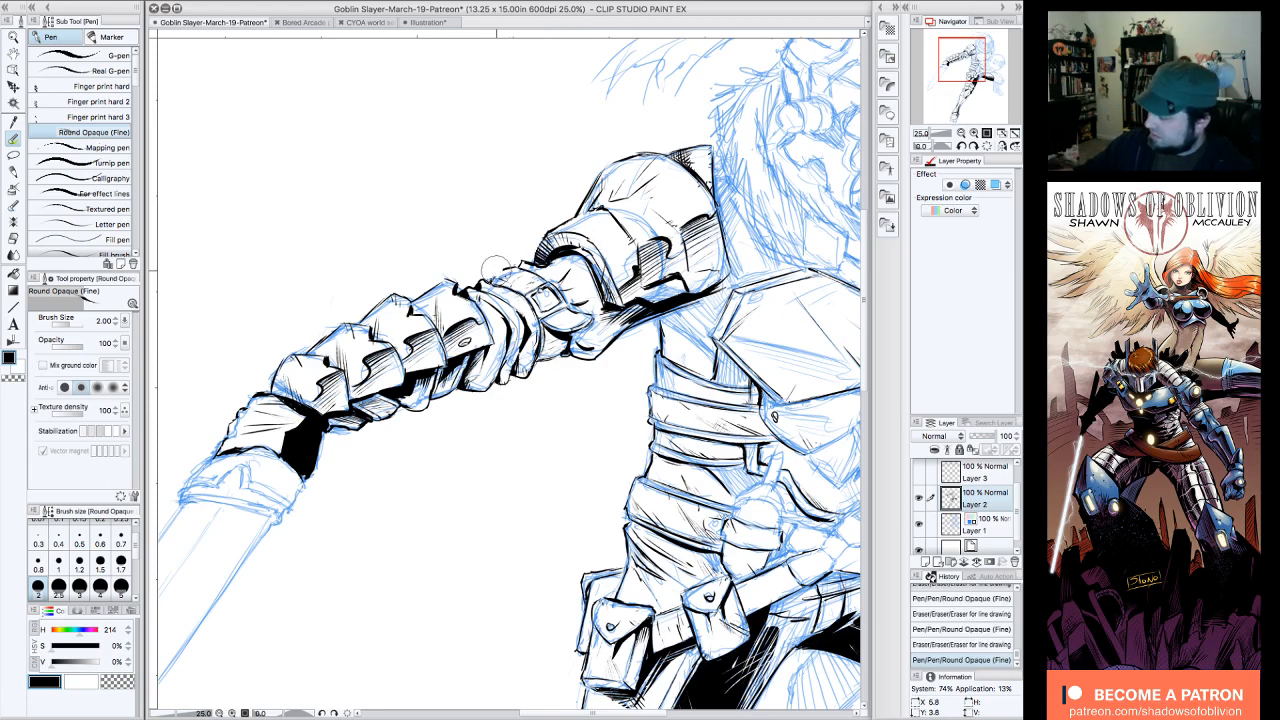
{"action": "mouse_move", "coordinate": [504, 262]}
{"action": "left_mouse_down"}
{"action": "mouse_move", "coordinate": [514, 244]}
{"action": "mouse_move", "coordinate": [518, 256]}
{"action": "left_mouse_up"}
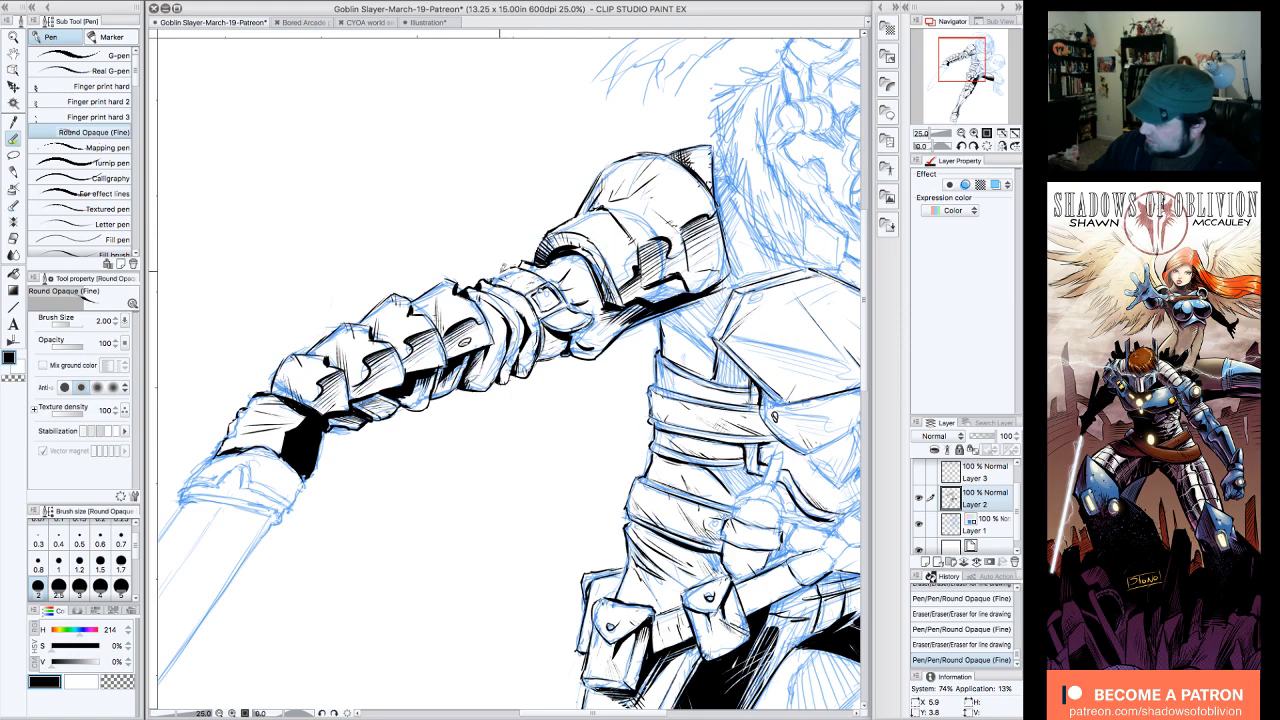
{"action": "left_click_drag", "start_coordinate": [513, 267], "coordinate": [515, 262]}
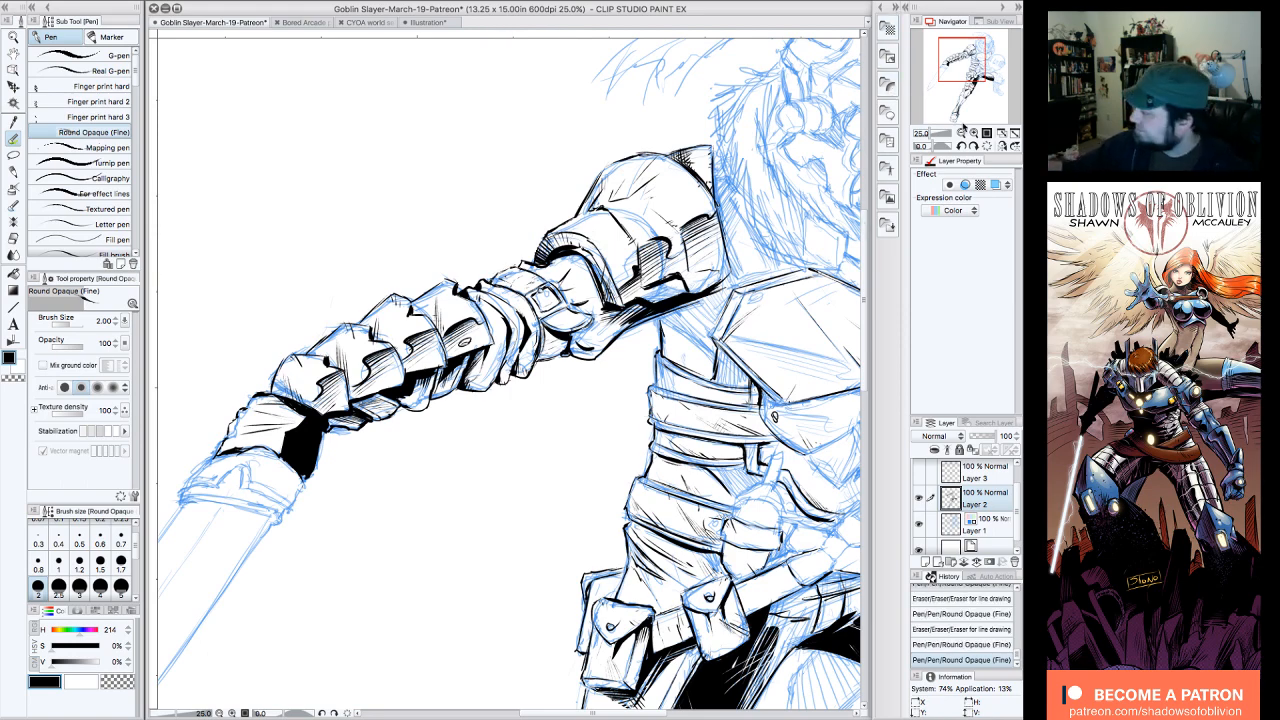
{"action": "left_click", "coordinate": [961, 133]}
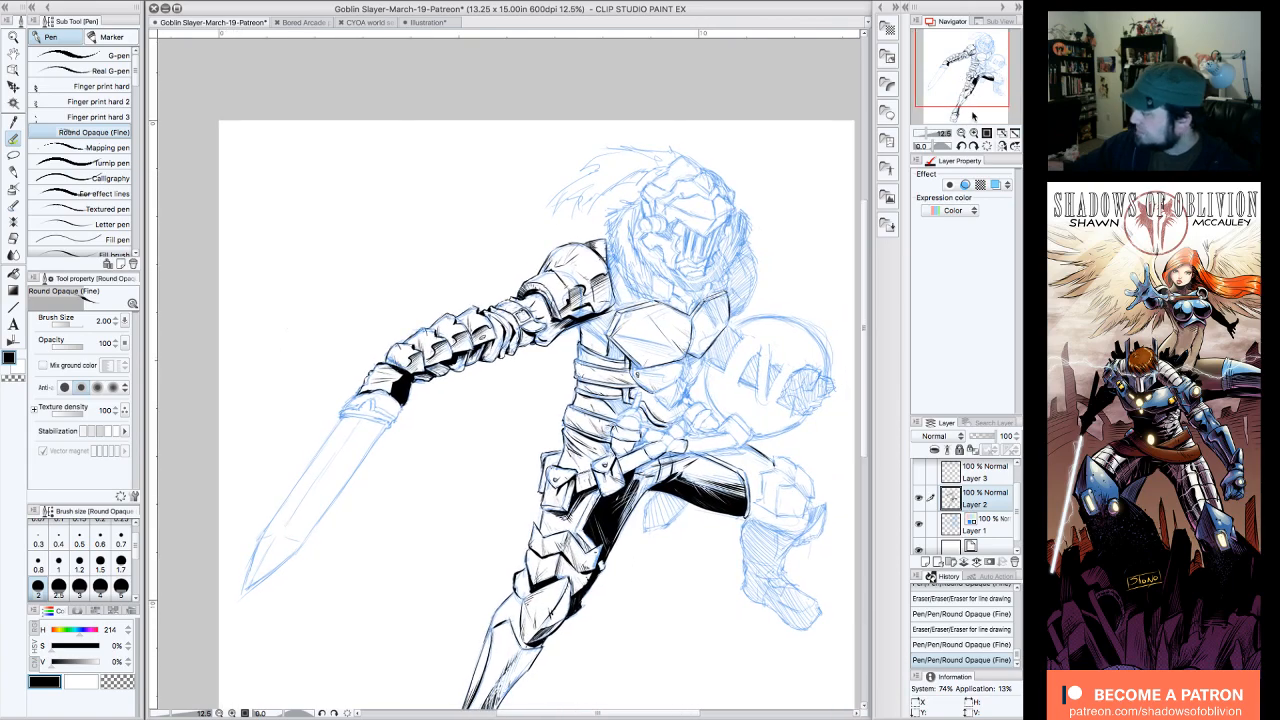
Step: Cut light hatch marks into the gauntlet's solid black inner side using the Round Opaque (Fine) pen with transparent colour
{"action": "left_click", "coordinate": [974, 133]}
{"action": "left_click", "coordinate": [974, 146]}
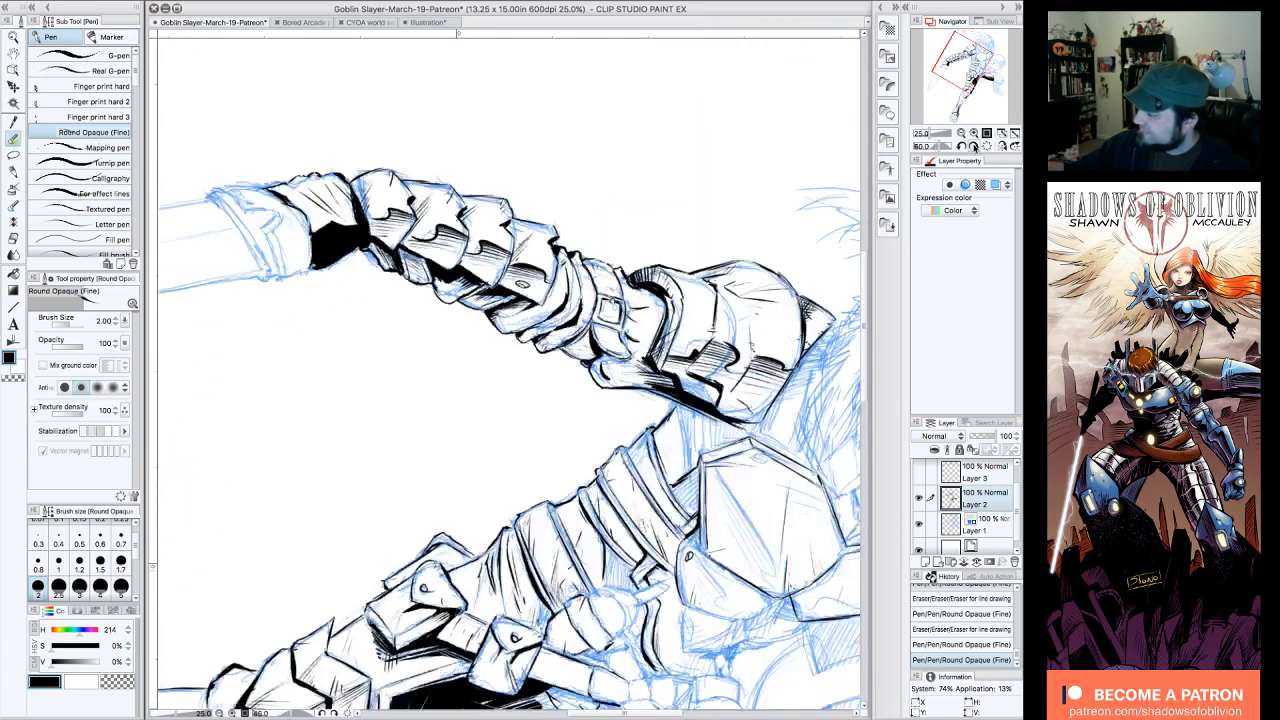
{"action": "left_click", "coordinate": [974, 146]}
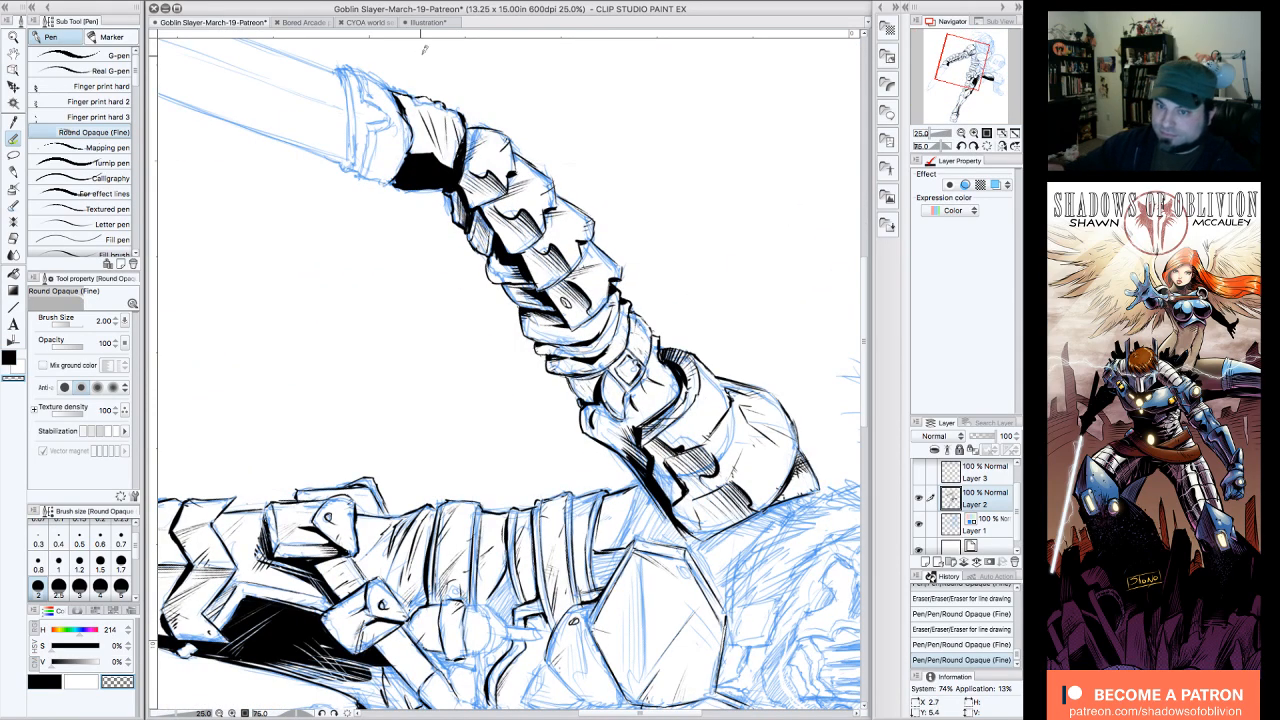
{"action": "left_click_drag", "start_coordinate": [408, 173], "coordinate": [422, 130]}
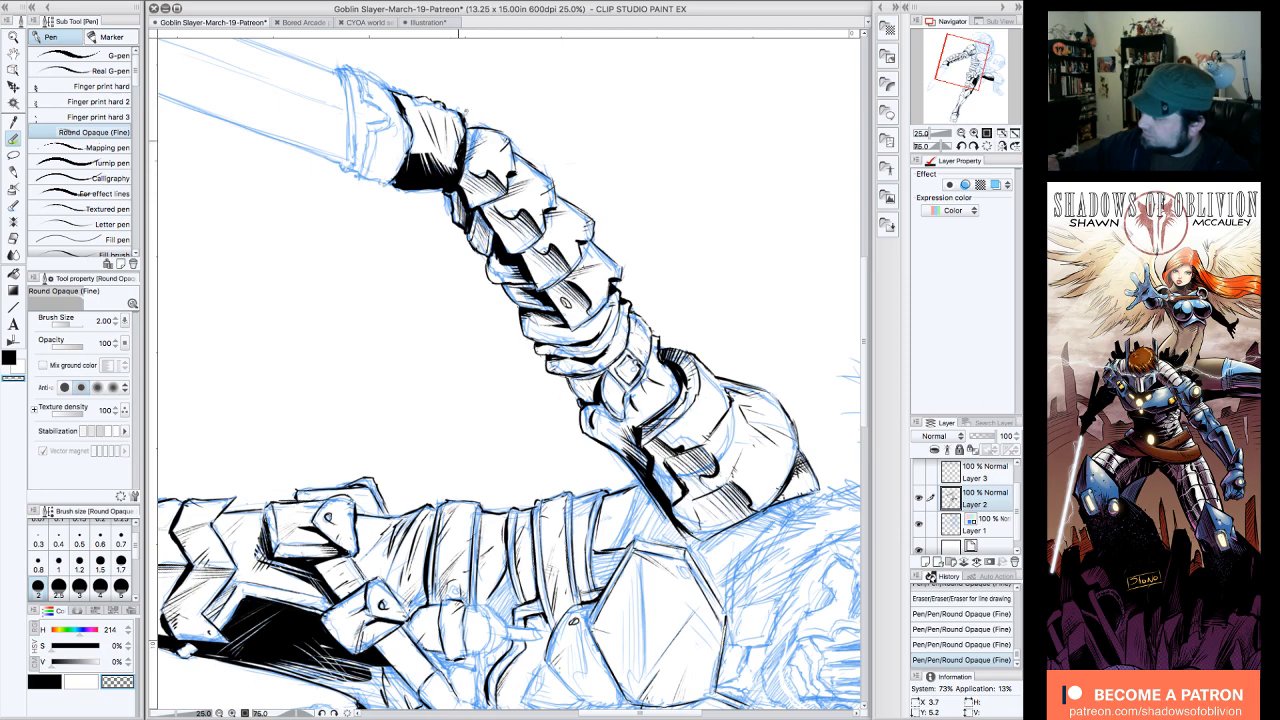
{"action": "left_click_drag", "start_coordinate": [437, 154], "coordinate": [444, 143]}
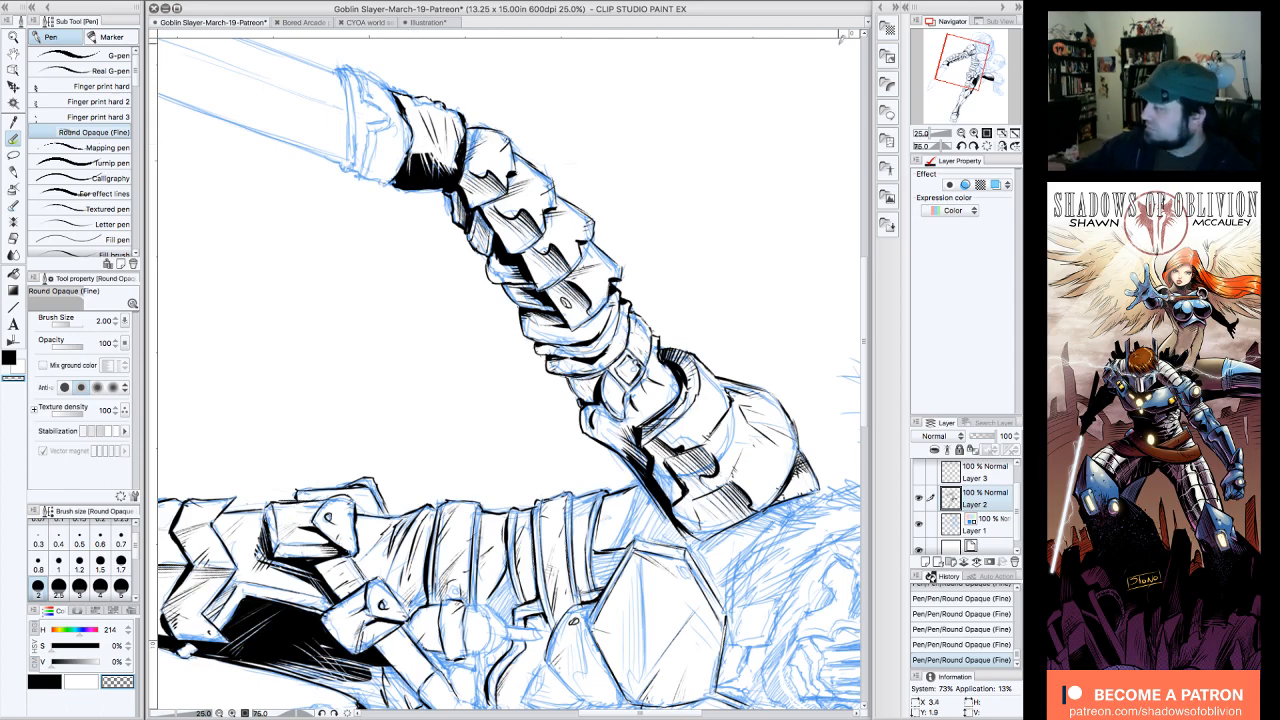
Step: Switch back to black and ink the first short fur strokes at the collar's upper outer edge beside the helmet
{"action": "left_click", "coordinate": [987, 146]}
{"action": "left_click", "coordinate": [961, 134]}
{"action": "left_click_drag", "start_coordinate": [971, 78], "coordinate": [990, 48]}
{"action": "left_click", "coordinate": [974, 133]}
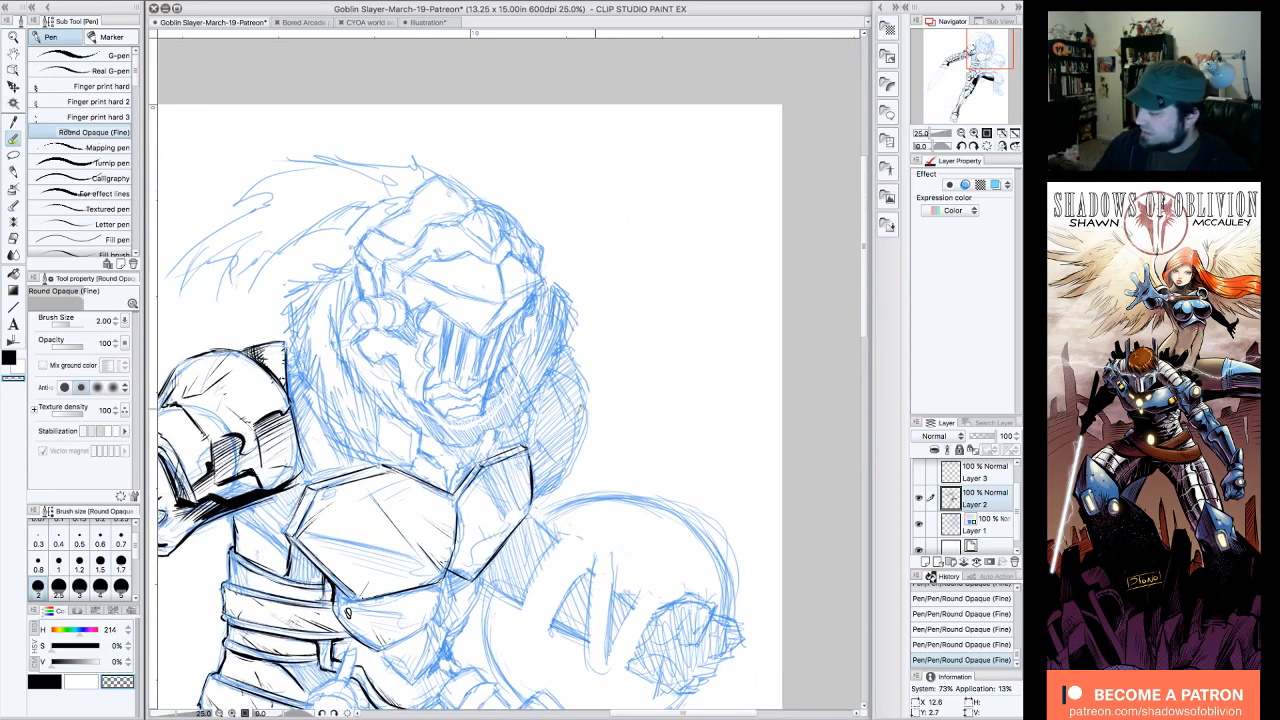
{"action": "left_click", "coordinate": [10, 355]}
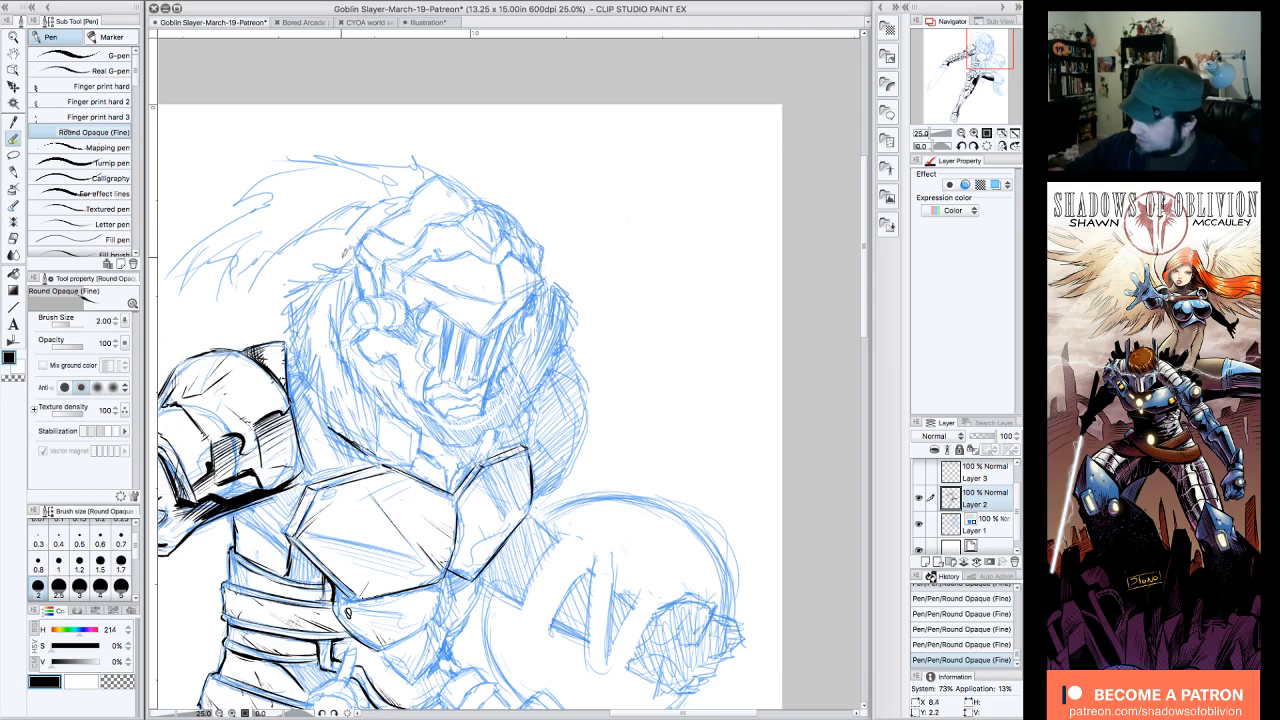
{"action": "left_click", "coordinate": [961, 146]}
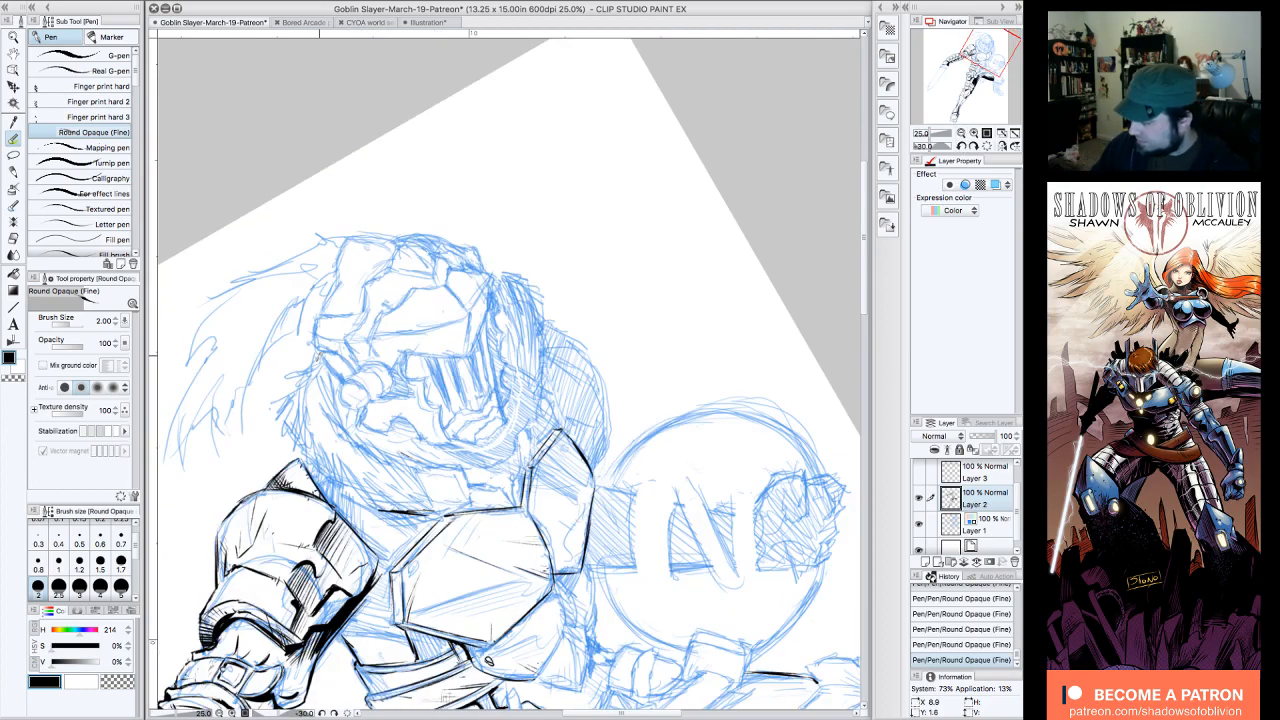
{"action": "left_click_drag", "start_coordinate": [283, 370], "coordinate": [306, 364]}
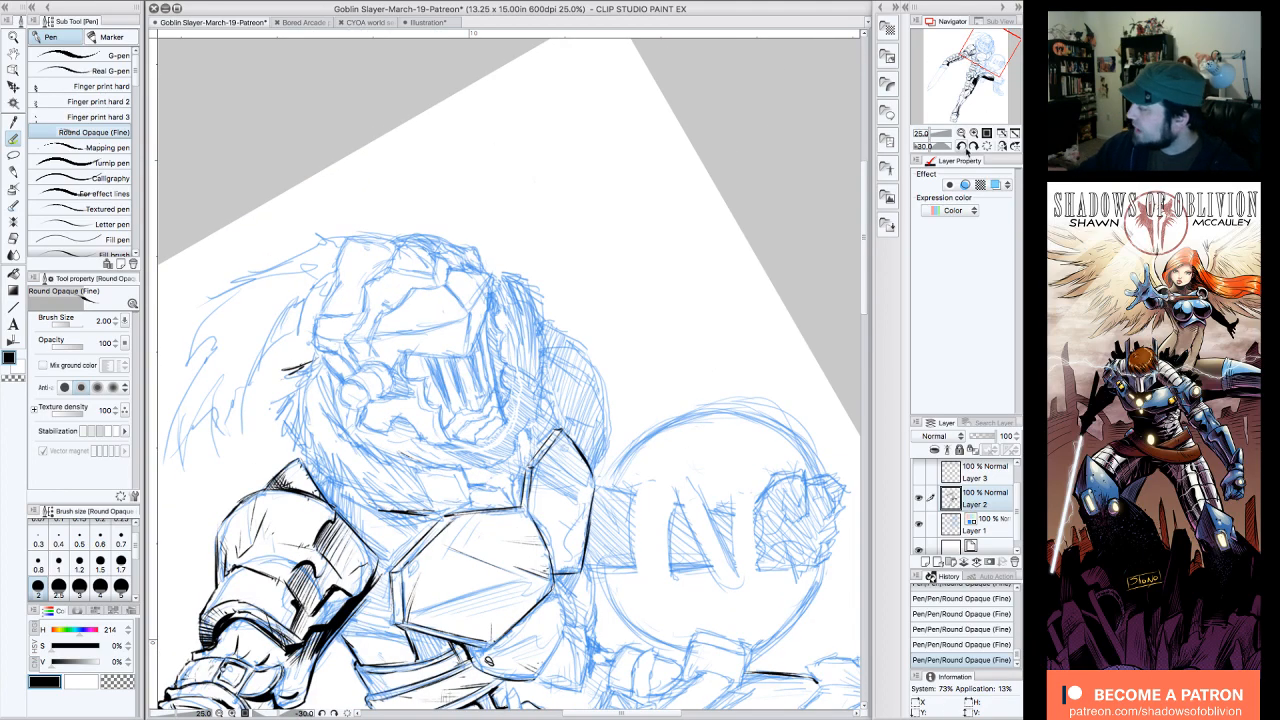
Step: Erase the inked line along the fur collar's lower edge above the chest plate, and ink spiky tufts along the collar's outer edge
{"action": "left_click", "coordinate": [962, 146]}
{"action": "left_click_drag", "start_coordinate": [983, 58], "coordinate": [978, 62]}
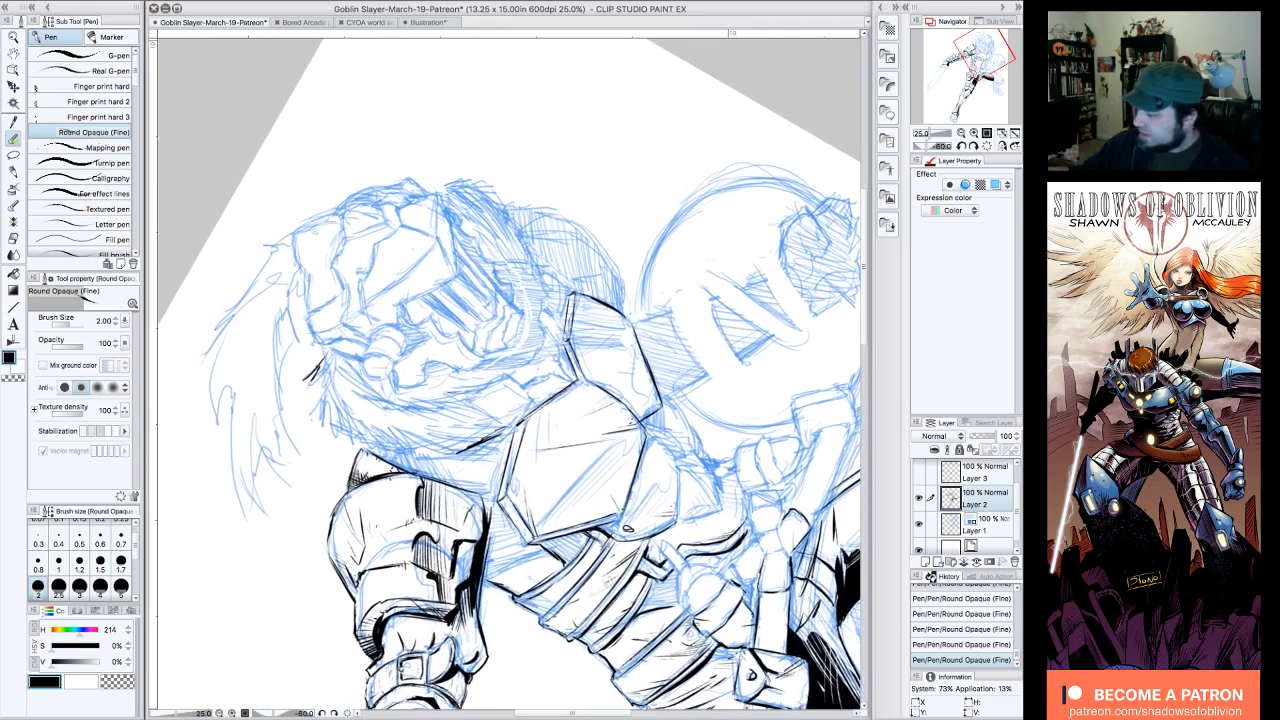
{"action": "left_click_drag", "start_coordinate": [508, 430], "coordinate": [462, 449]}
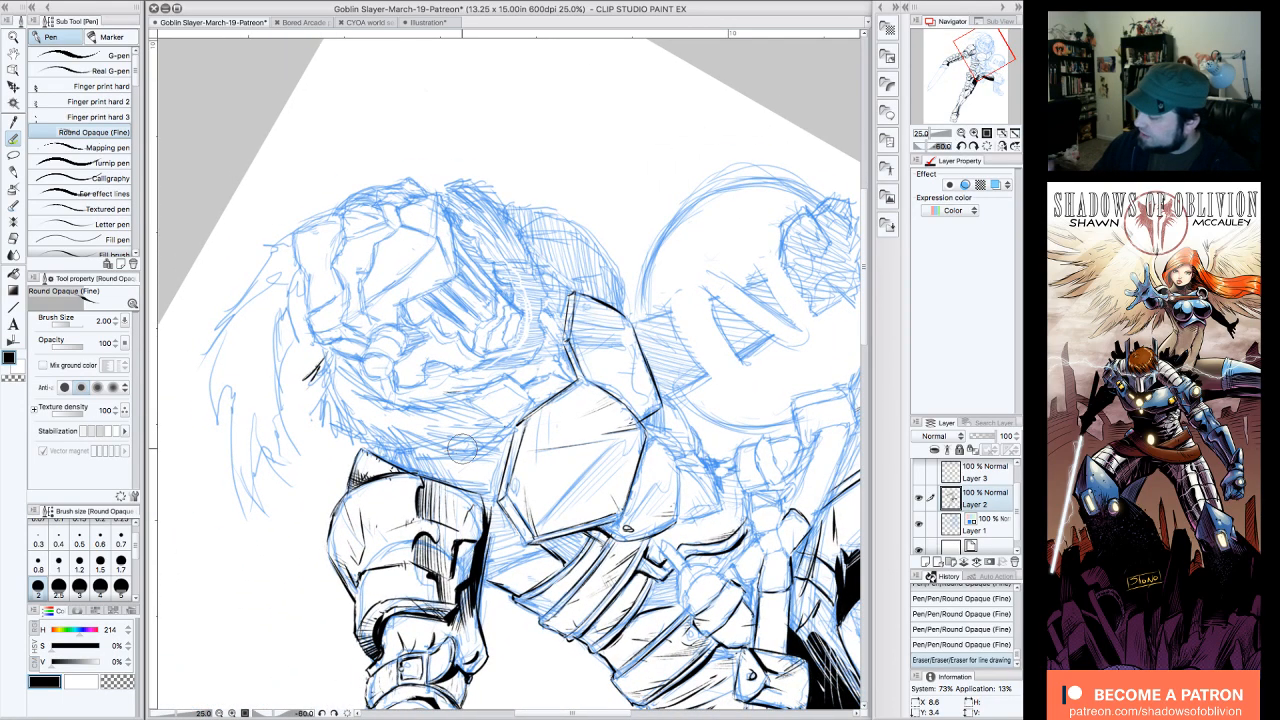
{"action": "left_click_drag", "start_coordinate": [327, 347], "coordinate": [313, 378]}
{"action": "mouse_move", "coordinate": [320, 378]}
{"action": "left_mouse_down"}
{"action": "mouse_move", "coordinate": [312, 416]}
{"action": "mouse_move", "coordinate": [314, 402]}
{"action": "mouse_move", "coordinate": [328, 418]}
{"action": "mouse_move", "coordinate": [320, 430]}
{"action": "mouse_move", "coordinate": [356, 444]}
{"action": "left_mouse_up"}
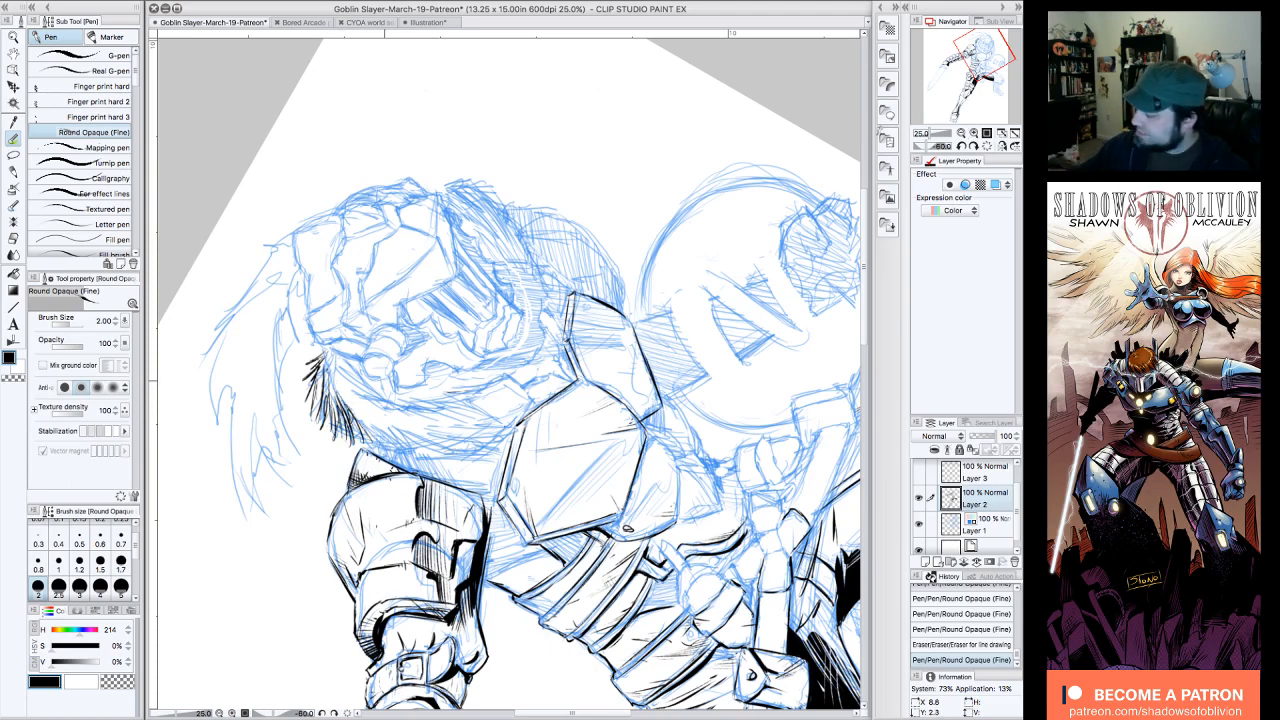
Step: Extend the fur collar with long tapered strokes running down behind the sword-arm shoulder armor
{"action": "left_click", "coordinate": [974, 146]}
{"action": "left_click", "coordinate": [988, 146]}
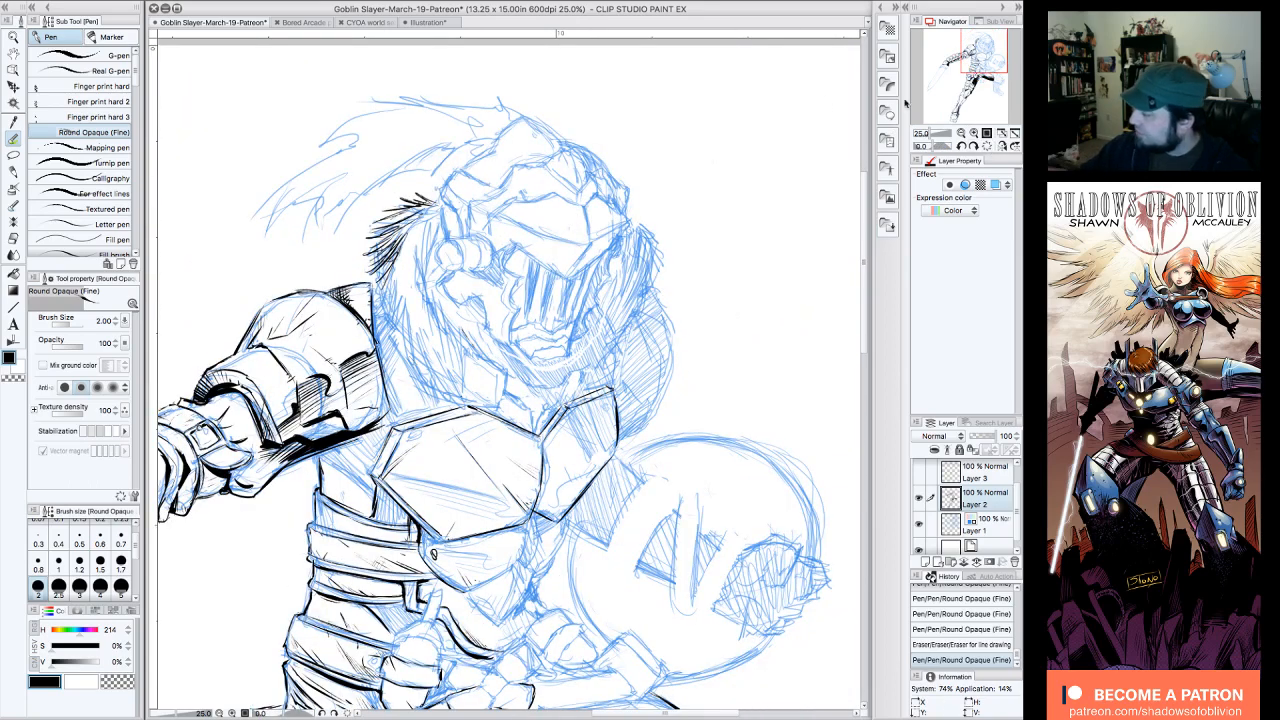
{"action": "left_click", "coordinate": [962, 146]}
{"action": "left_click", "coordinate": [962, 146]}
{"action": "mouse_move", "coordinate": [364, 322]}
{"action": "left_mouse_down"}
{"action": "mouse_move", "coordinate": [353, 376]}
{"action": "mouse_move", "coordinate": [384, 400]}
{"action": "left_mouse_up"}
{"action": "mouse_move", "coordinate": [408, 374]}
{"action": "left_mouse_down"}
{"action": "mouse_move", "coordinate": [396, 402]}
{"action": "mouse_move", "coordinate": [440, 421]}
{"action": "left_mouse_up"}
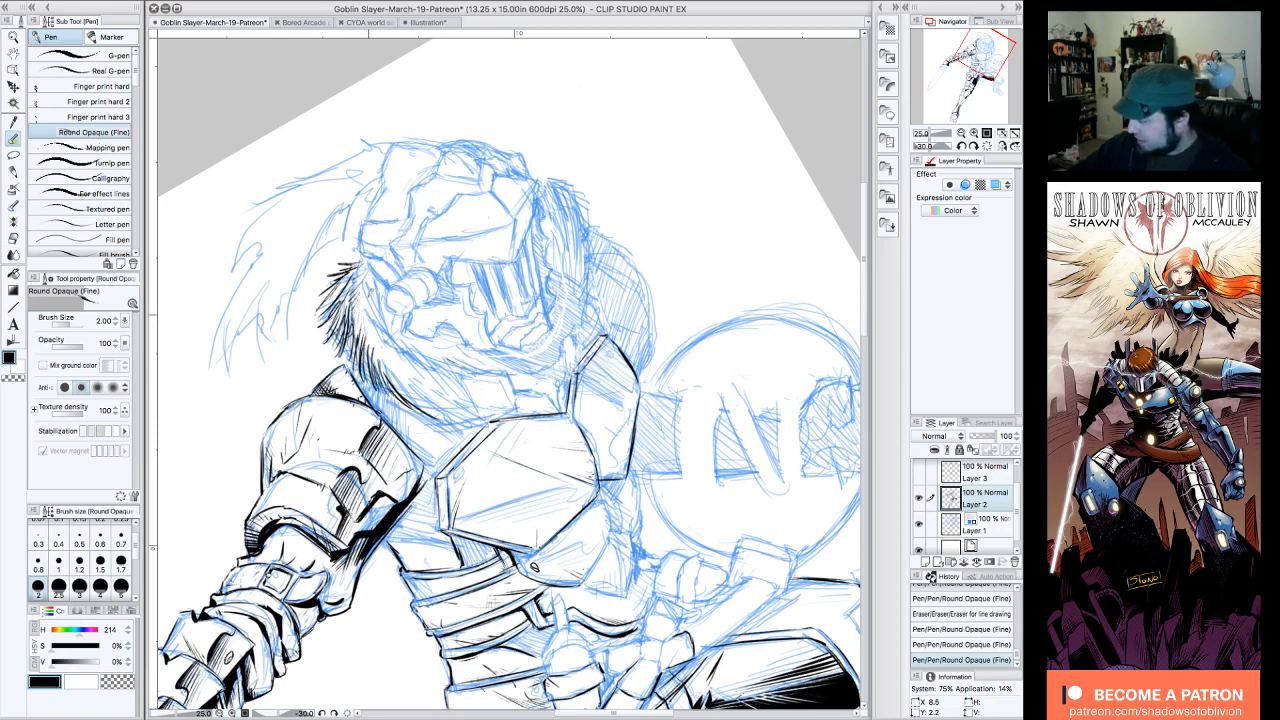
{"action": "mouse_move", "coordinate": [384, 318]}
{"action": "left_mouse_down"}
{"action": "mouse_move", "coordinate": [368, 360]}
{"action": "mouse_move", "coordinate": [413, 402]}
{"action": "left_mouse_up"}
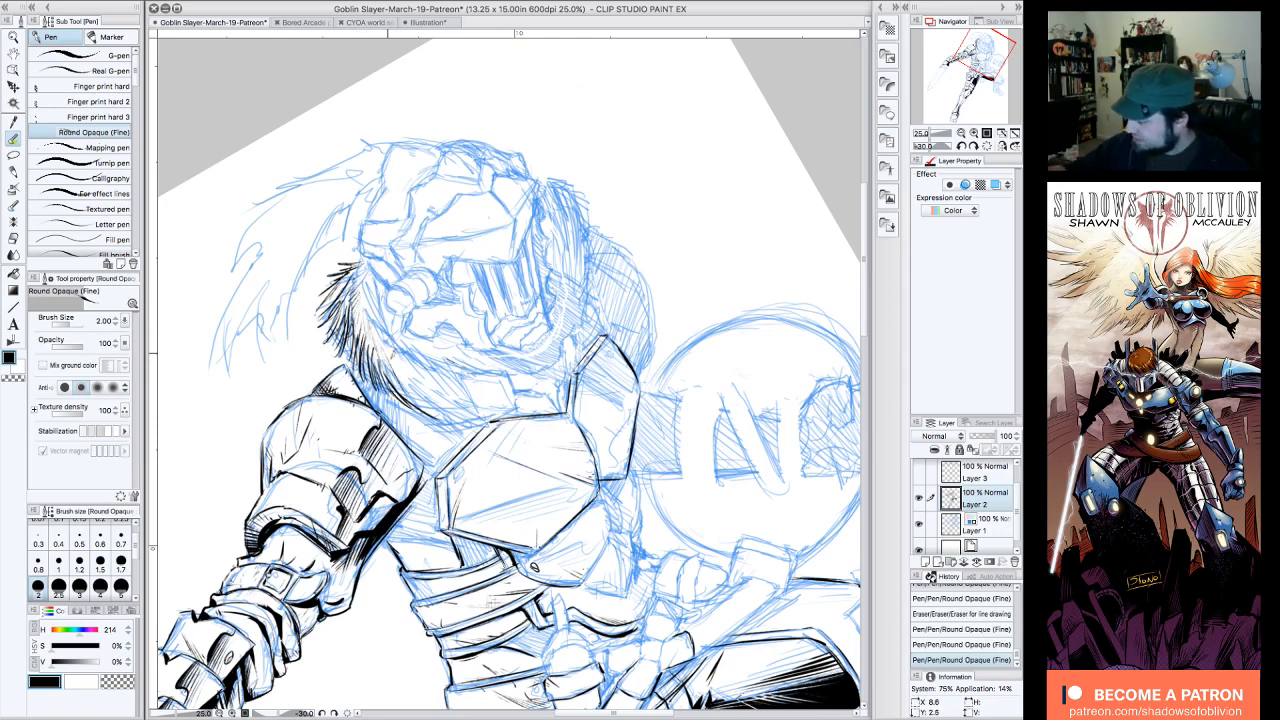
{"action": "left_click_drag", "start_coordinate": [389, 352], "coordinate": [417, 407]}
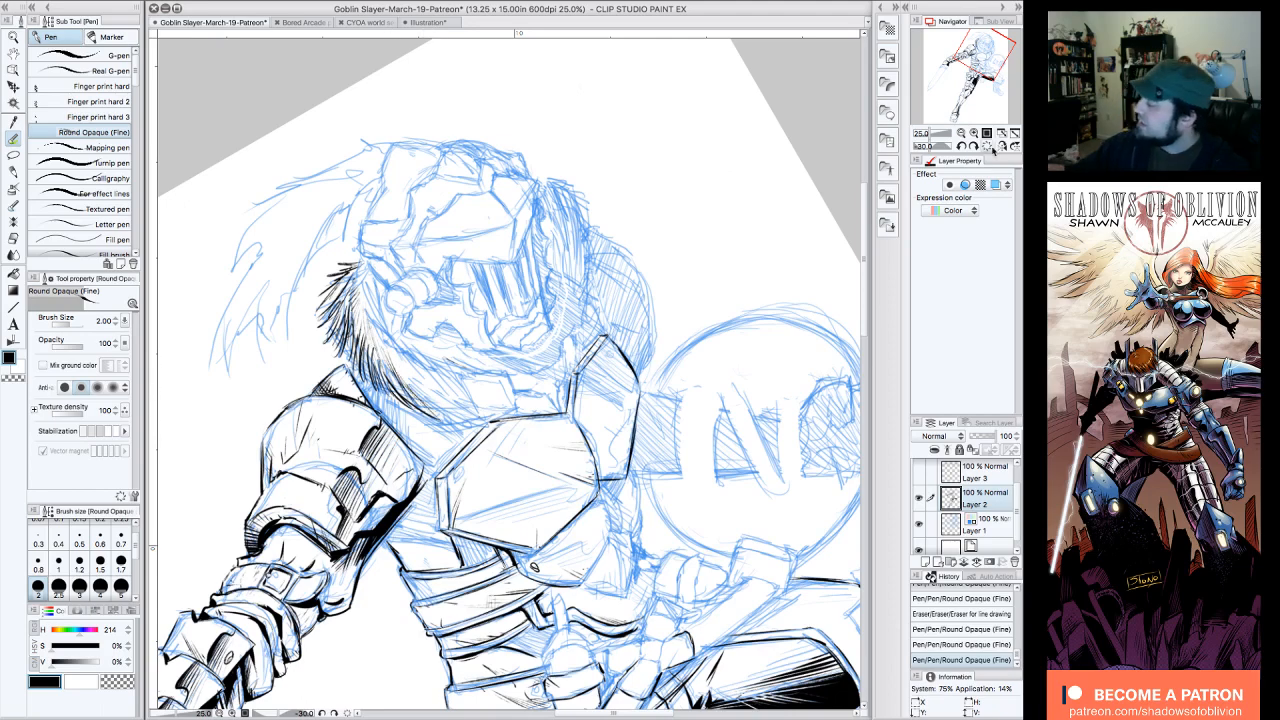
Step: Ink the collar's lower fur in long overlapping strands converging on the top edge of the chest plate
{"action": "left_click", "coordinate": [979, 146]}
{"action": "left_click_drag", "start_coordinate": [415, 316], "coordinate": [450, 402]}
{"action": "mouse_move", "coordinate": [428, 342]}
{"action": "left_mouse_down"}
{"action": "mouse_move", "coordinate": [456, 406]}
{"action": "mouse_move", "coordinate": [470, 405]}
{"action": "left_mouse_up"}
{"action": "mouse_move", "coordinate": [447, 329]}
{"action": "left_mouse_down"}
{"action": "mouse_move", "coordinate": [455, 383]}
{"action": "mouse_move", "coordinate": [483, 412]}
{"action": "left_mouse_up"}
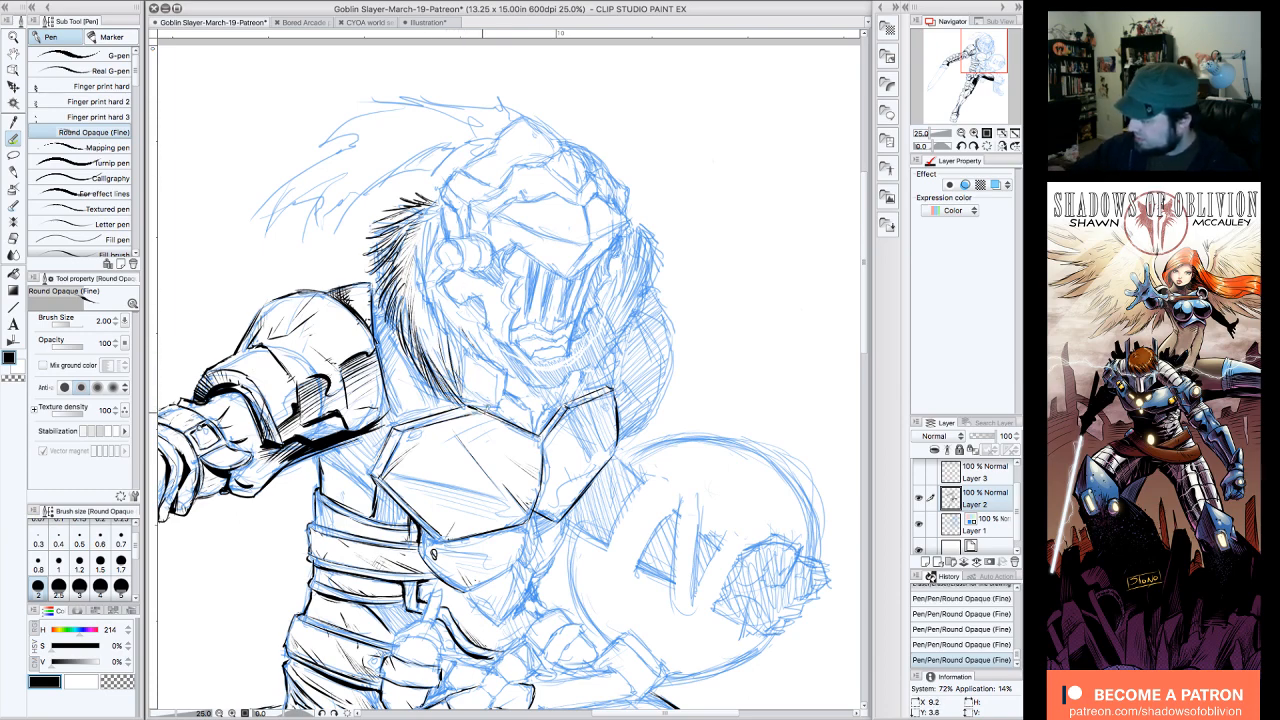
{"action": "left_click_drag", "start_coordinate": [458, 336], "coordinate": [470, 388]}
{"action": "mouse_move", "coordinate": [453, 329]}
{"action": "left_mouse_down"}
{"action": "mouse_move", "coordinate": [463, 376]}
{"action": "mouse_move", "coordinate": [460, 342]}
{"action": "left_mouse_up"}
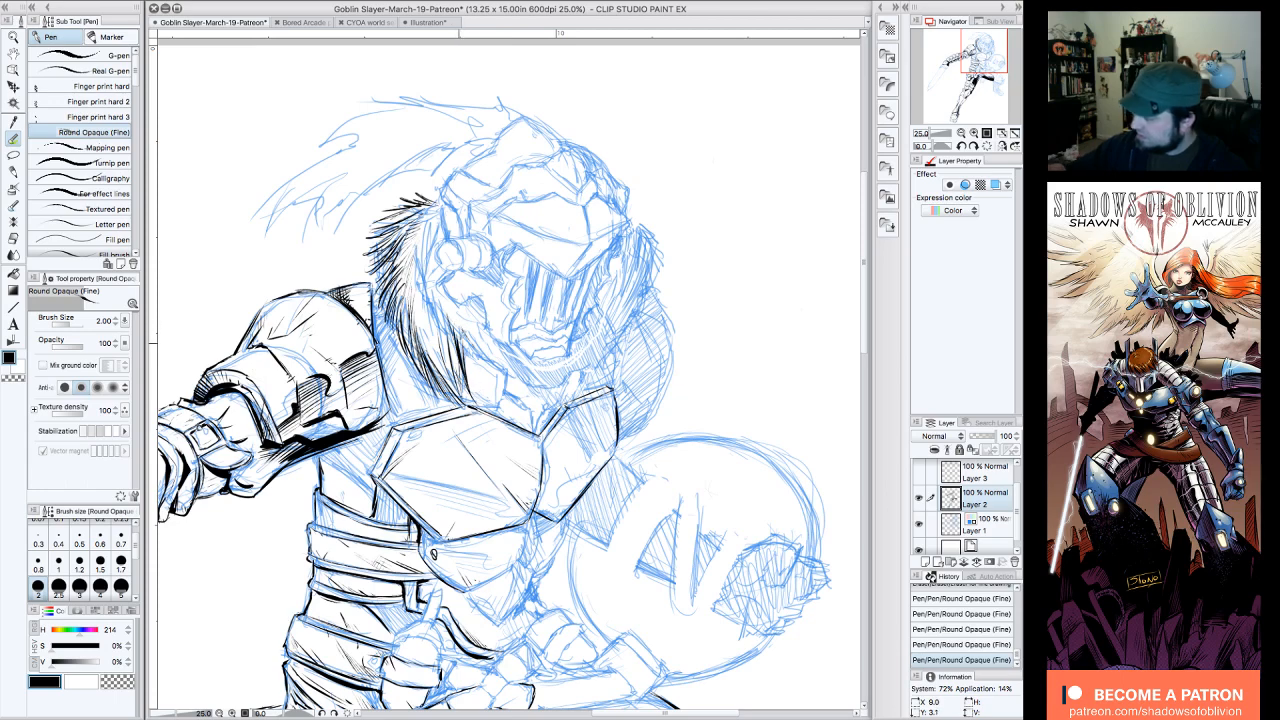
{"action": "left_click_drag", "start_coordinate": [436, 295], "coordinate": [447, 336]}
{"action": "mouse_move", "coordinate": [431, 292]}
{"action": "left_mouse_down"}
{"action": "mouse_move", "coordinate": [435, 338]}
{"action": "mouse_move", "coordinate": [431, 324]}
{"action": "left_mouse_up"}
Step: Hide the blue sketch on Layer 1 to examine the inked fur and whole figure, and show it again
{"action": "left_click", "coordinate": [918, 525]}
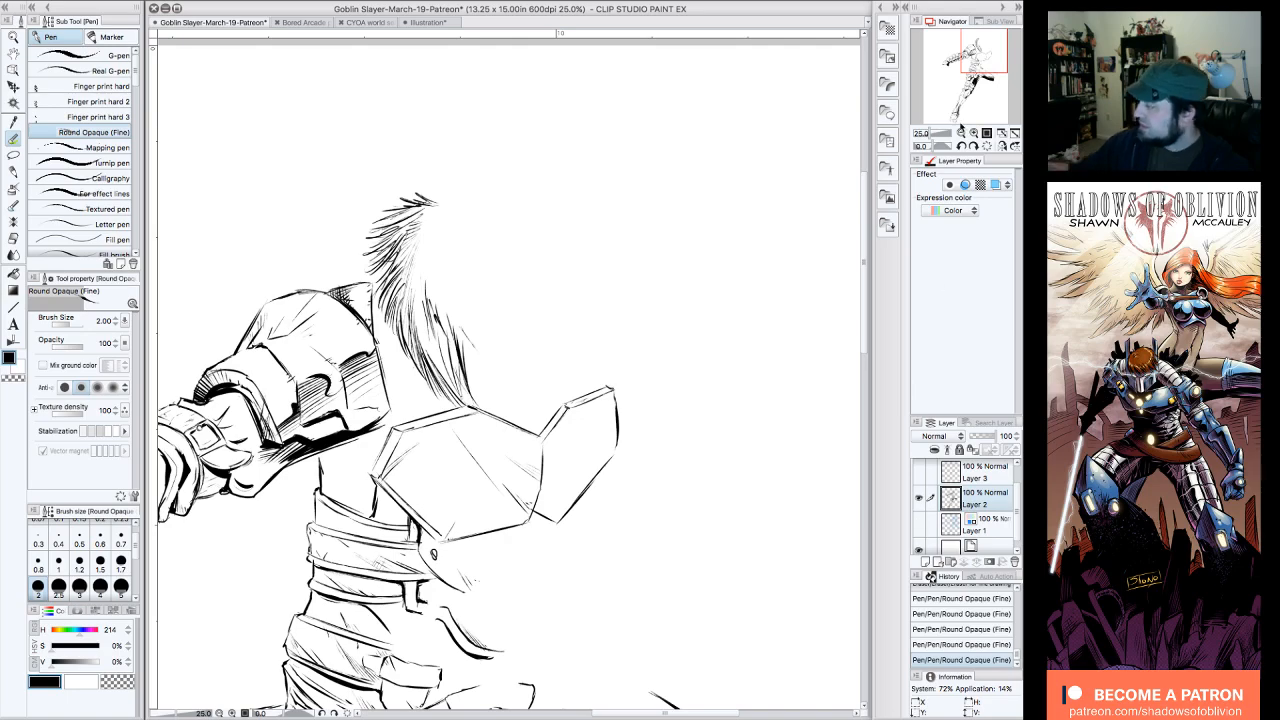
{"action": "left_click", "coordinate": [975, 132]}
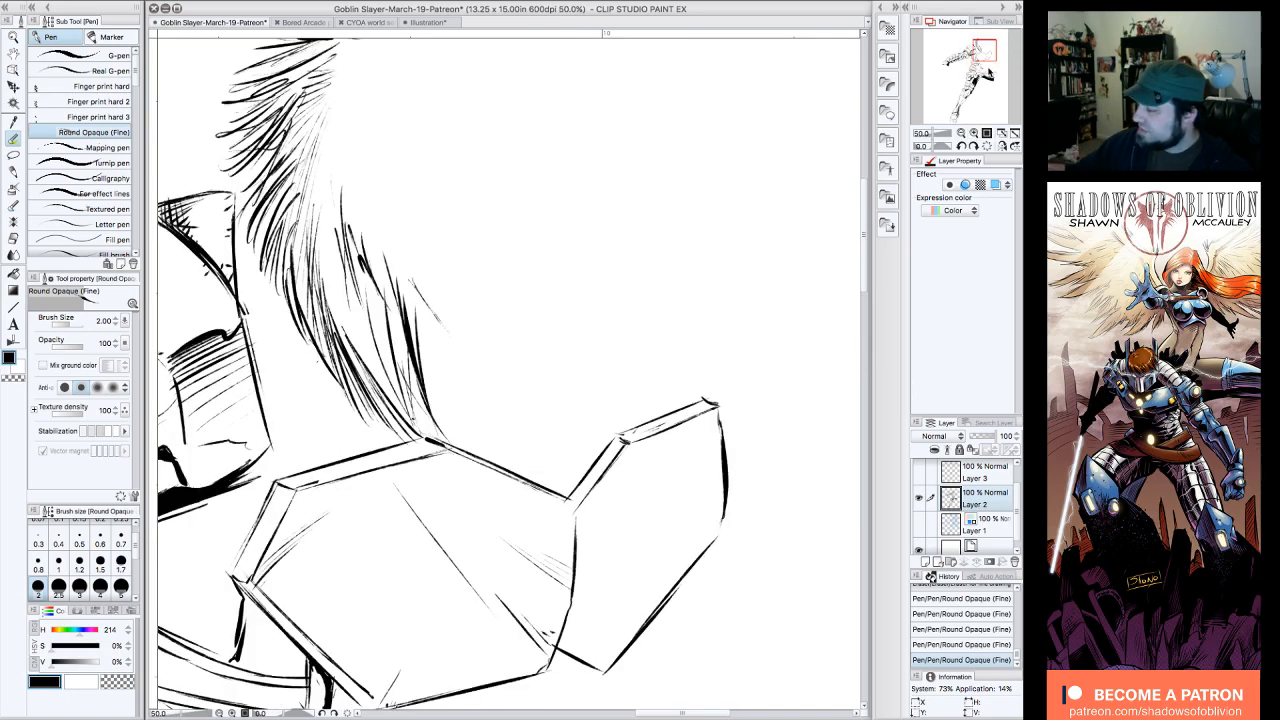
{"action": "left_click_drag", "start_coordinate": [985, 49], "coordinate": [981, 39]}
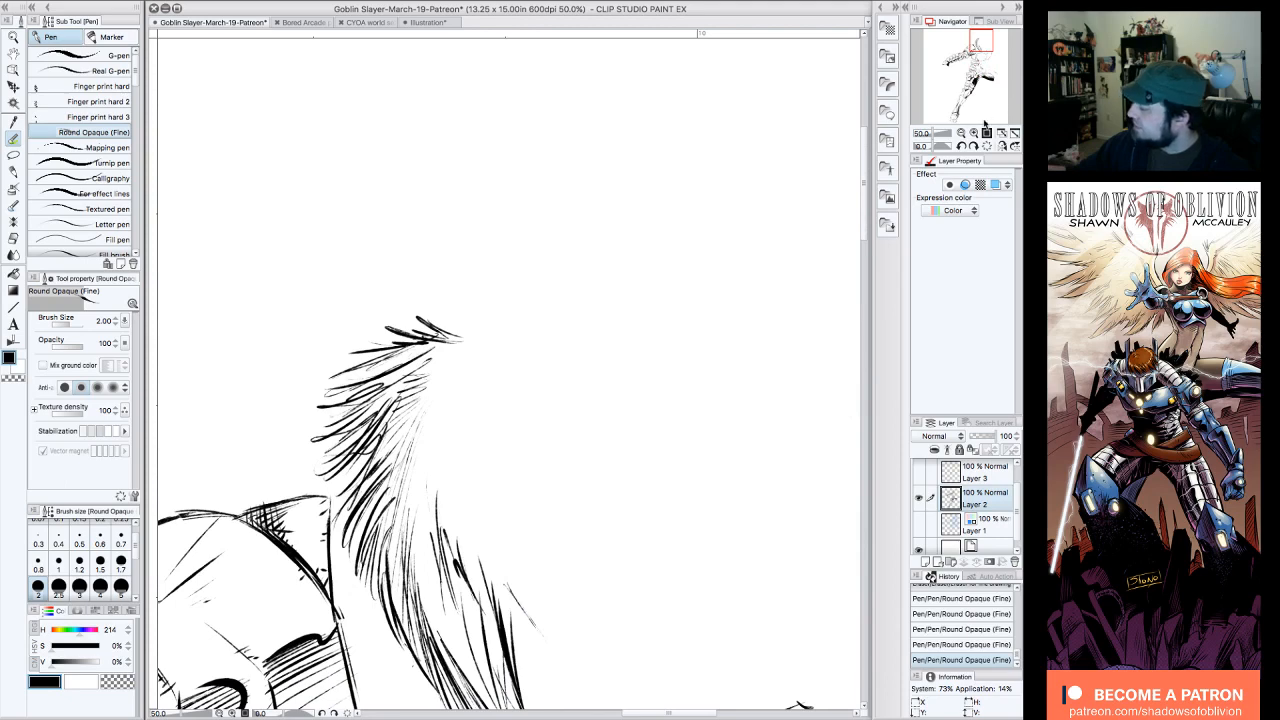
{"action": "left_click", "coordinate": [961, 132]}
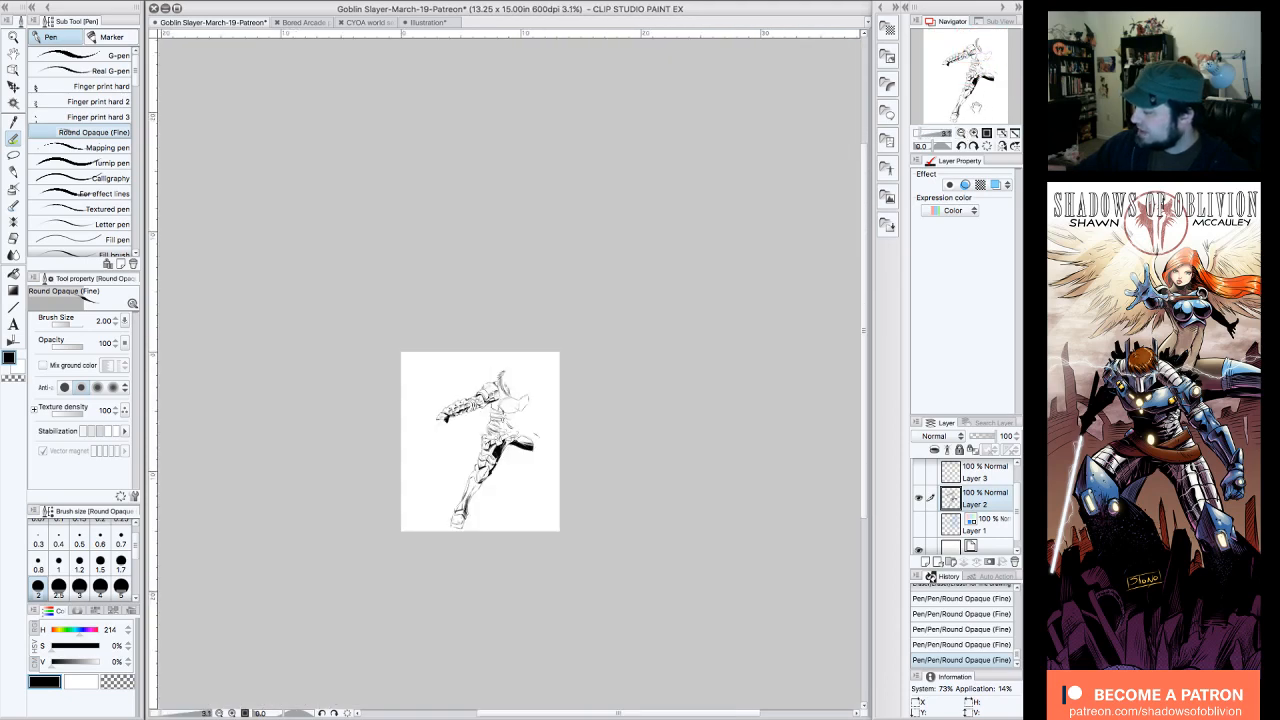
{"action": "left_click", "coordinate": [974, 132]}
{"action": "left_click_drag", "start_coordinate": [988, 66], "coordinate": [1003, 80]}
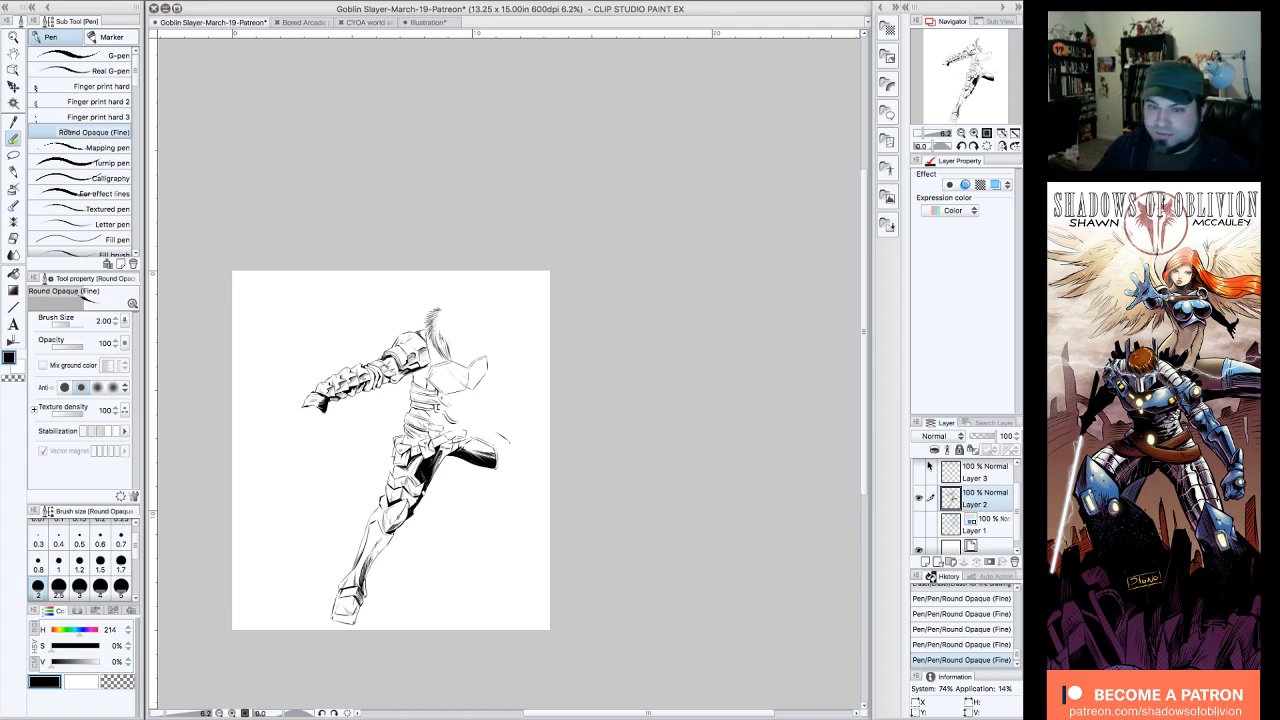
{"action": "left_click", "coordinate": [921, 526]}
Step: Ink the collar's inner fur edge beside the helmet with dense strokes from the ear piece down toward the neck
{"action": "left_click", "coordinate": [974, 133]}
{"action": "left_click", "coordinate": [974, 133]}
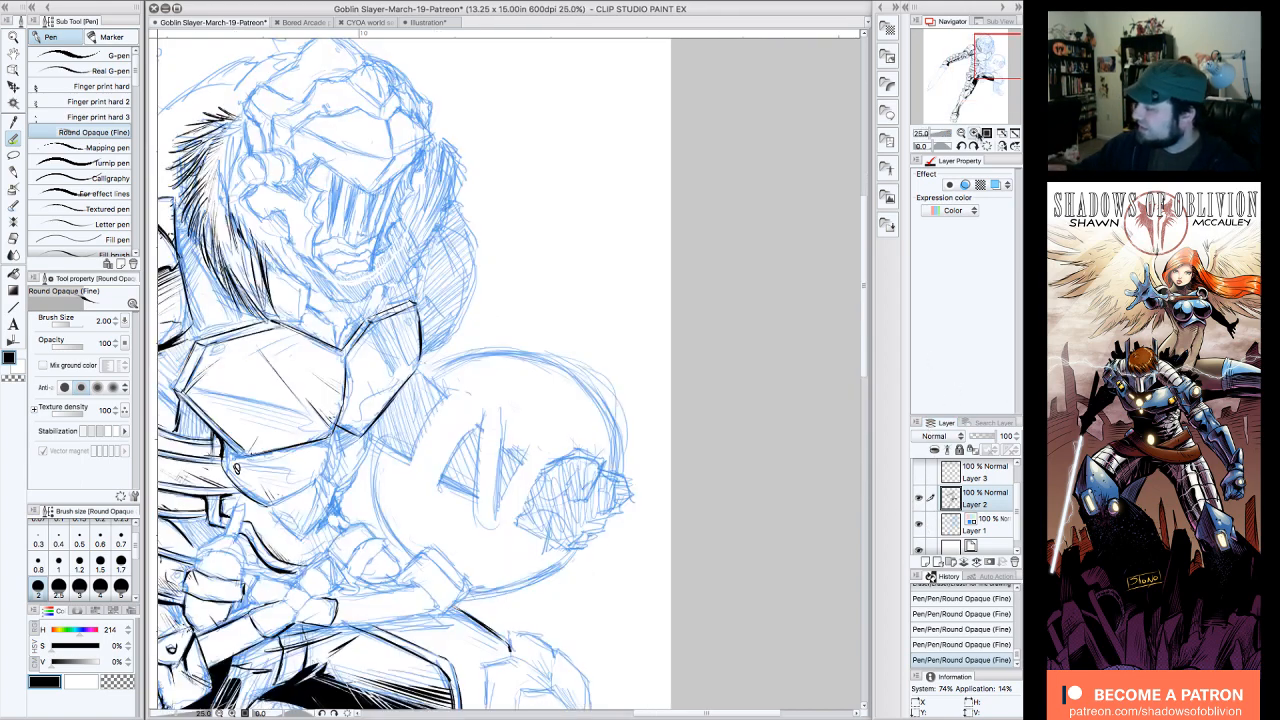
{"action": "left_click_drag", "start_coordinate": [998, 56], "coordinate": [993, 43]}
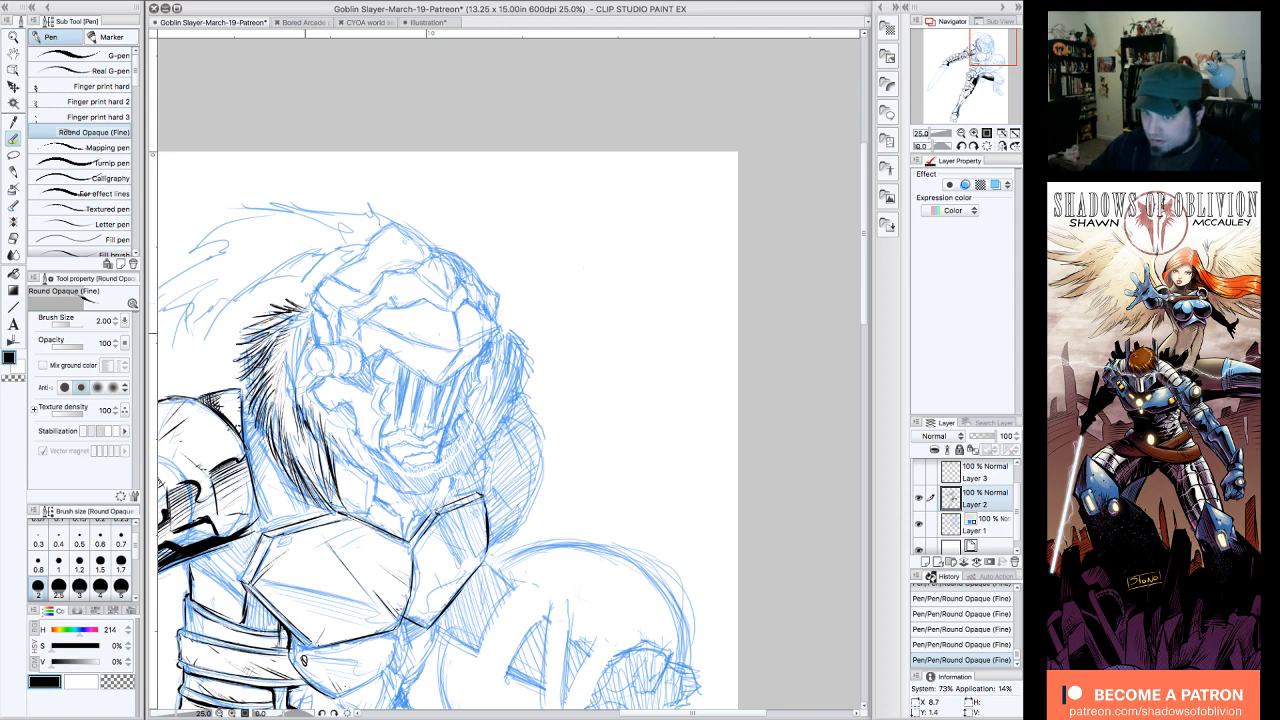
{"action": "left_click_drag", "start_coordinate": [300, 408], "coordinate": [294, 366]}
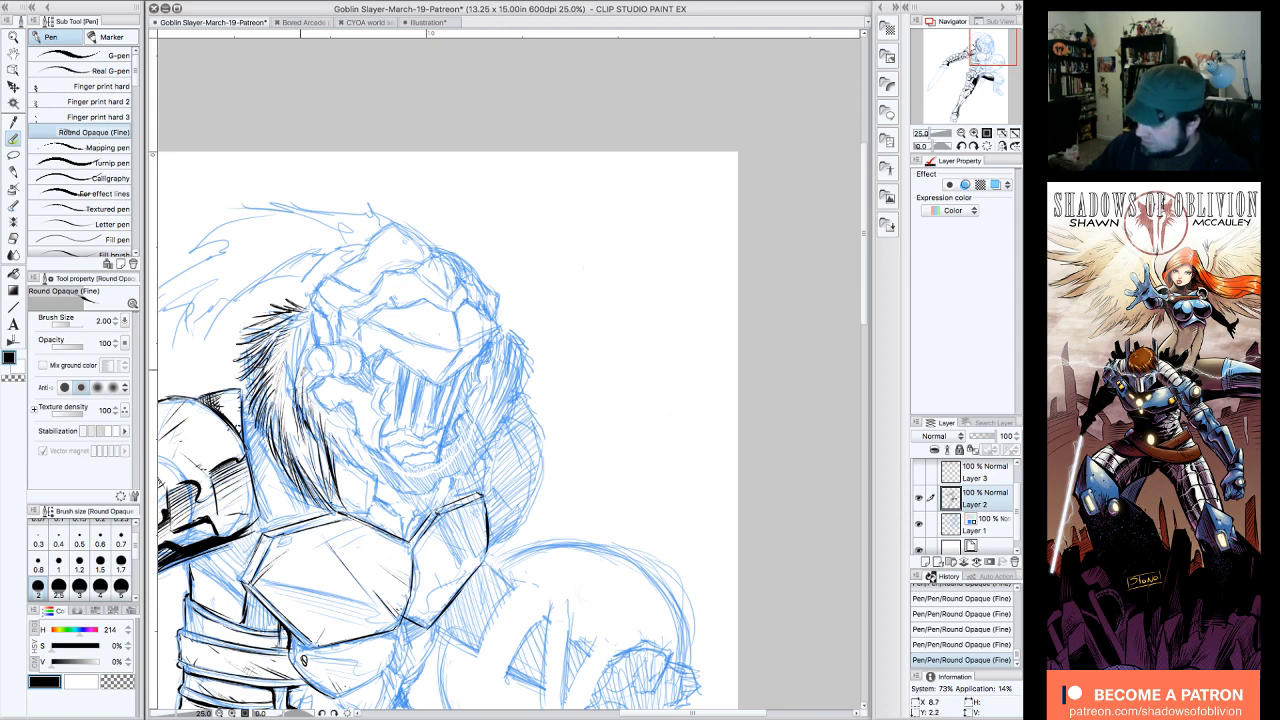
{"action": "left_click_drag", "start_coordinate": [310, 321], "coordinate": [286, 348]}
{"action": "mouse_move", "coordinate": [300, 404]}
{"action": "left_mouse_down"}
{"action": "mouse_move", "coordinate": [310, 336]}
{"action": "mouse_move", "coordinate": [300, 352]}
{"action": "left_mouse_up"}
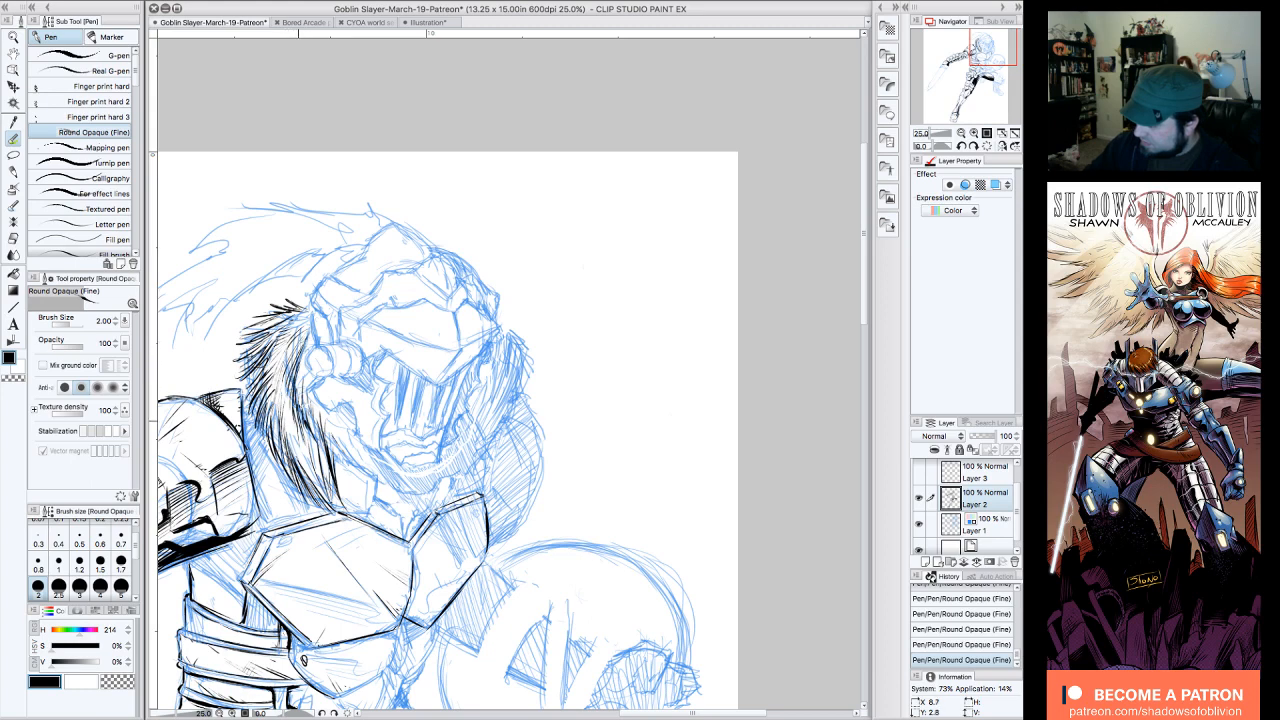
{"action": "left_click_drag", "start_coordinate": [296, 428], "coordinate": [300, 360]}
{"action": "left_click_drag", "start_coordinate": [318, 450], "coordinate": [302, 388]}
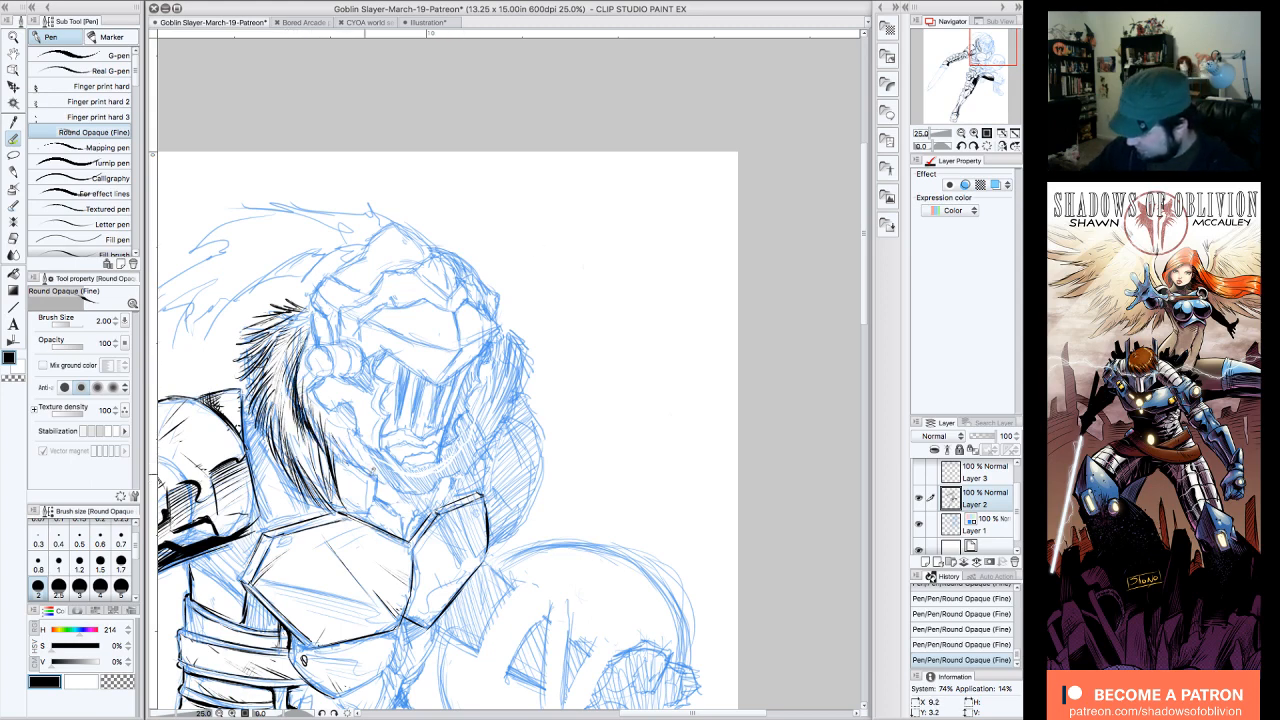
Step: Ink the neck guard's edges on both sides below the chin, undoing and redrawing the sword-arm side's vertical edge
{"action": "mouse_move", "coordinate": [348, 463]}
{"action": "left_mouse_down"}
{"action": "mouse_move", "coordinate": [376, 479]}
{"action": "mouse_move", "coordinate": [373, 513]}
{"action": "mouse_move", "coordinate": [368, 482]}
{"action": "mouse_move", "coordinate": [334, 458]}
{"action": "mouse_move", "coordinate": [368, 512]}
{"action": "left_mouse_up"}
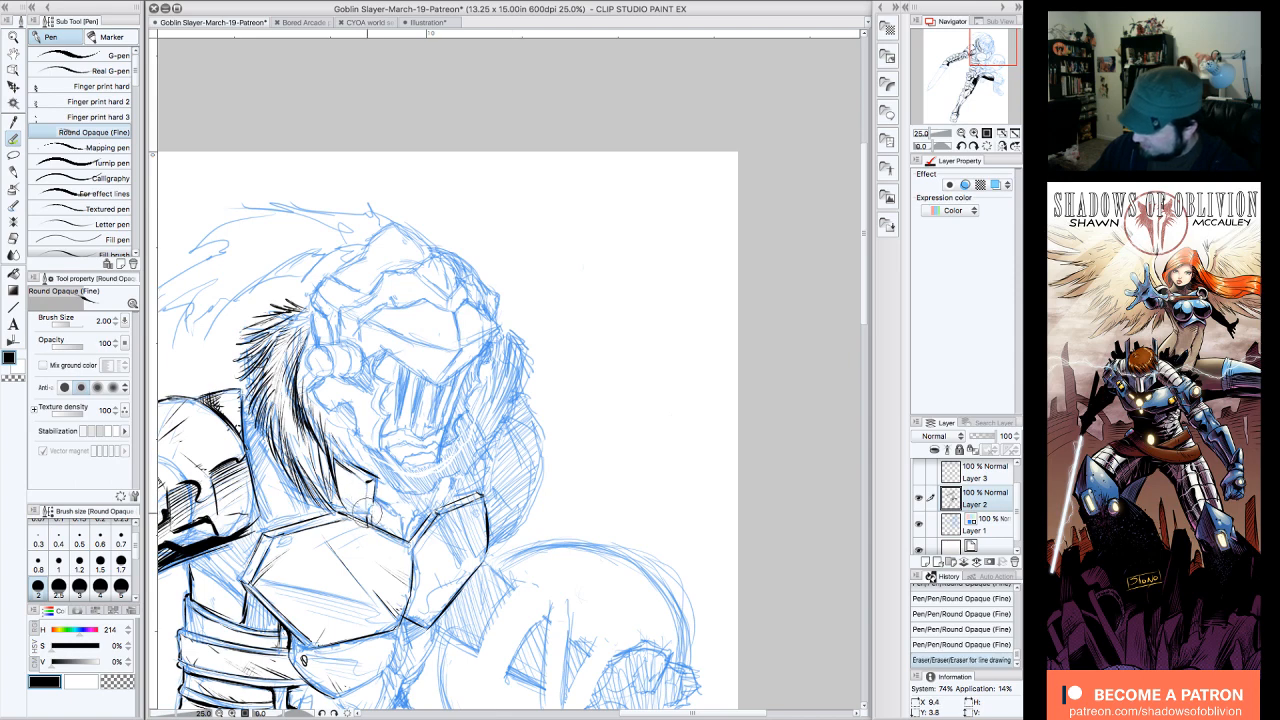
{"action": "left_click", "coordinate": [960, 644]}
{"action": "key", "text": "ctrl+z"}
{"action": "key", "text": "ctrl+z"}
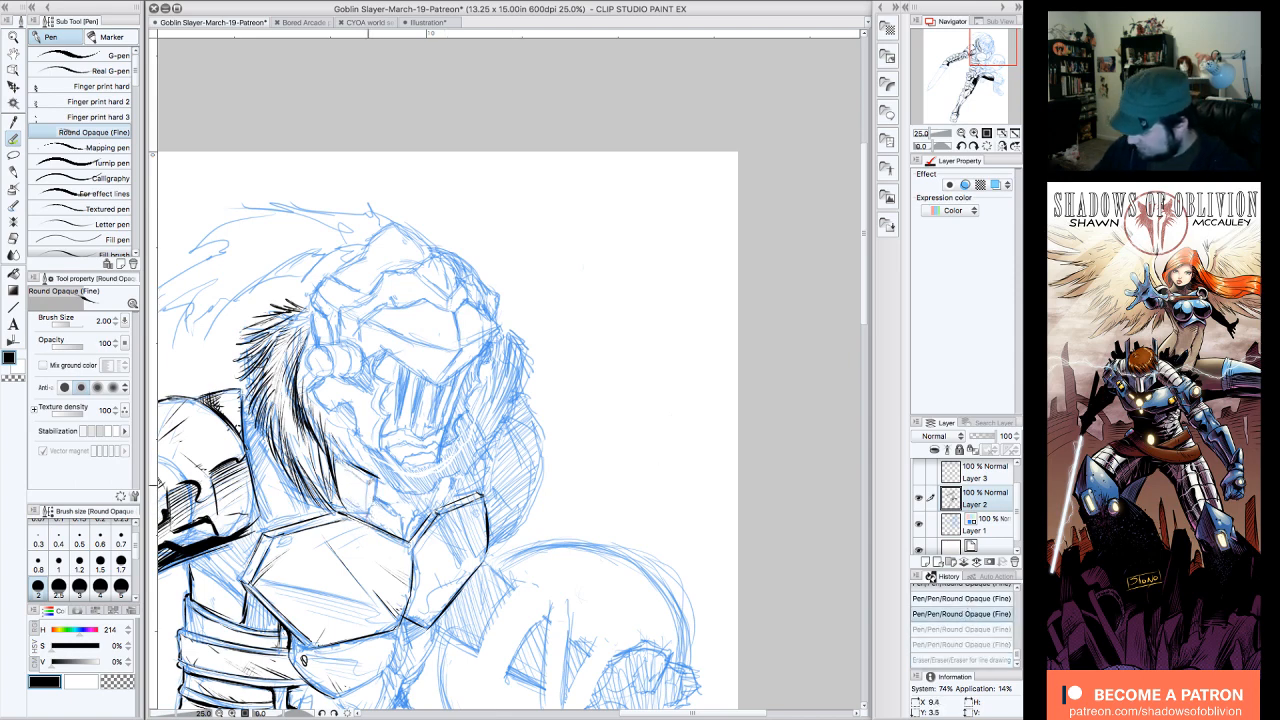
{"action": "left_click_drag", "start_coordinate": [369, 492], "coordinate": [371, 498]}
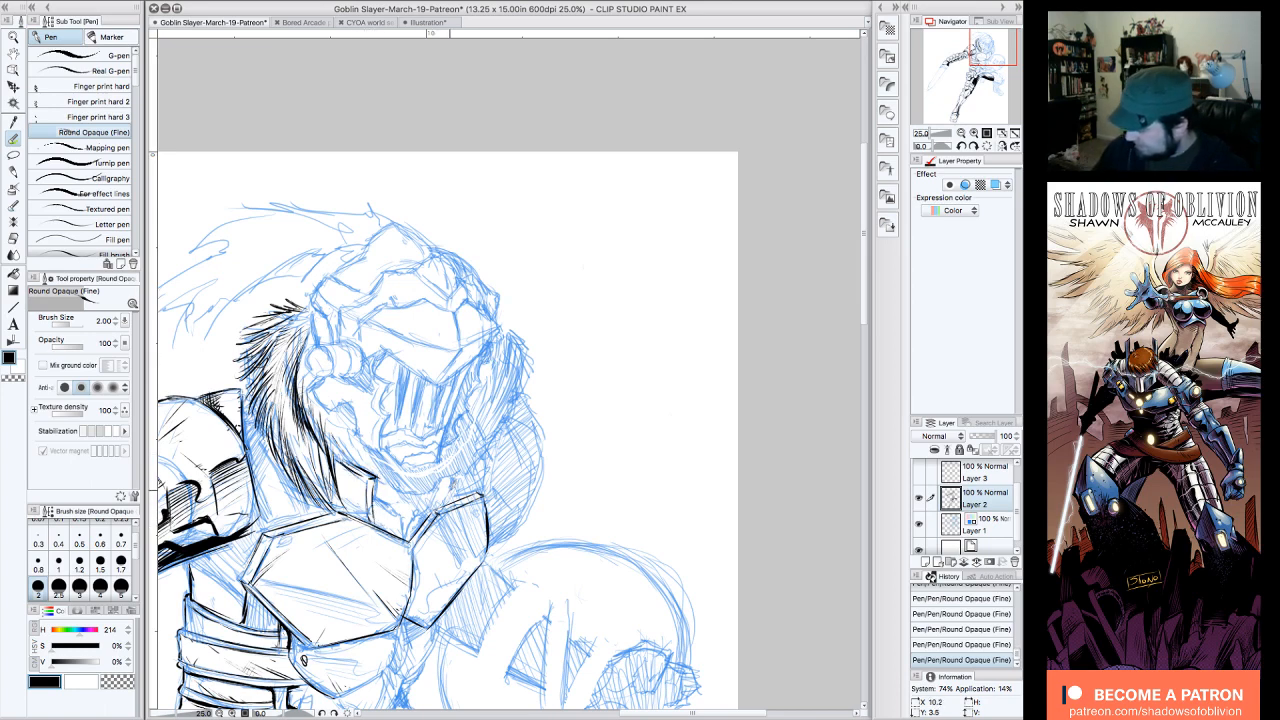
{"action": "mouse_move", "coordinate": [443, 508]}
{"action": "left_mouse_down"}
{"action": "mouse_move", "coordinate": [452, 470]}
{"action": "mouse_move", "coordinate": [488, 442]}
{"action": "left_mouse_up"}
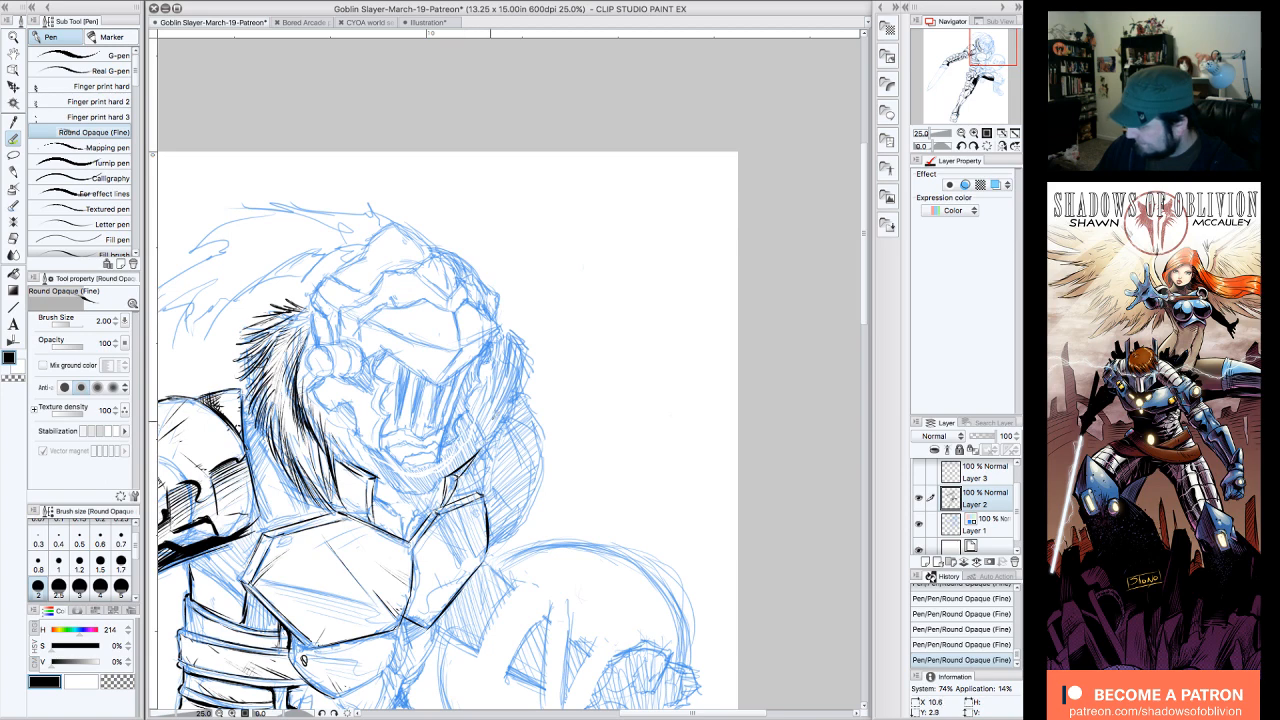
Step: Ink the shield-side fur collar with tufts at its top and dark strokes down along the helmet toward the neck
{"action": "left_click_drag", "start_coordinate": [470, 476], "coordinate": [494, 446]}
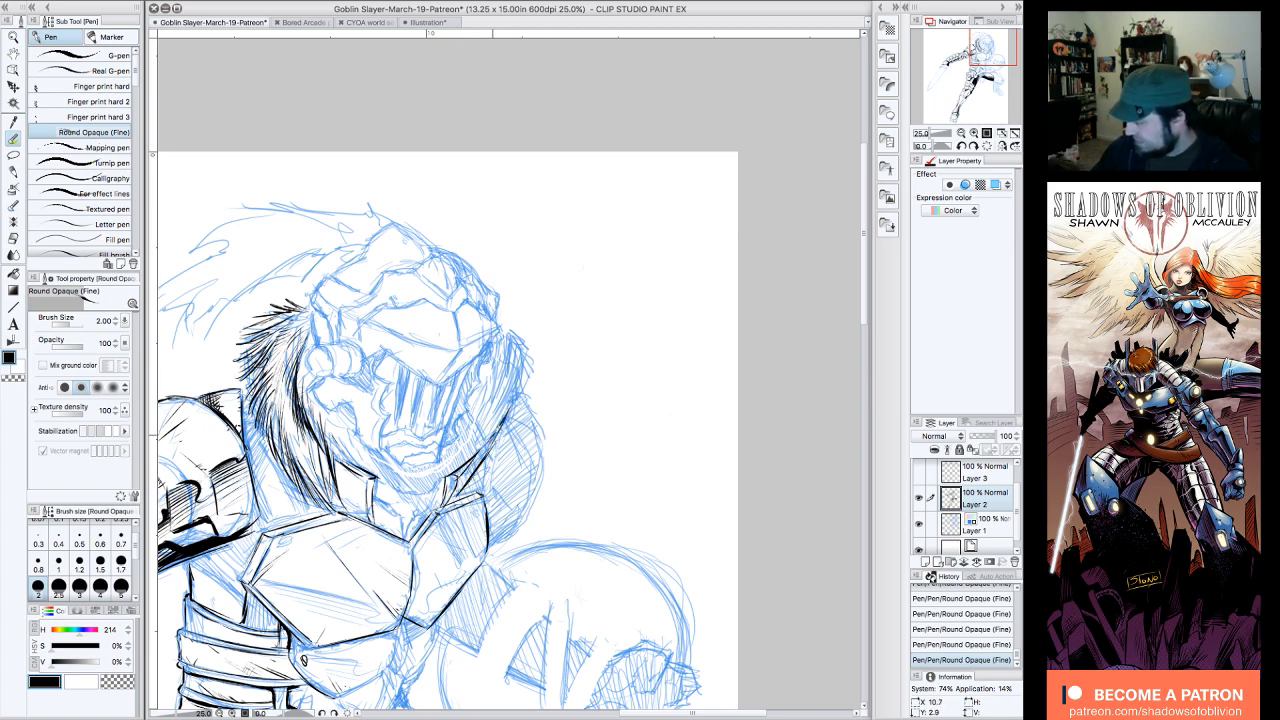
{"action": "mouse_move", "coordinate": [498, 316]}
{"action": "left_mouse_down"}
{"action": "mouse_move", "coordinate": [528, 327]}
{"action": "mouse_move", "coordinate": [530, 379]}
{"action": "left_mouse_up"}
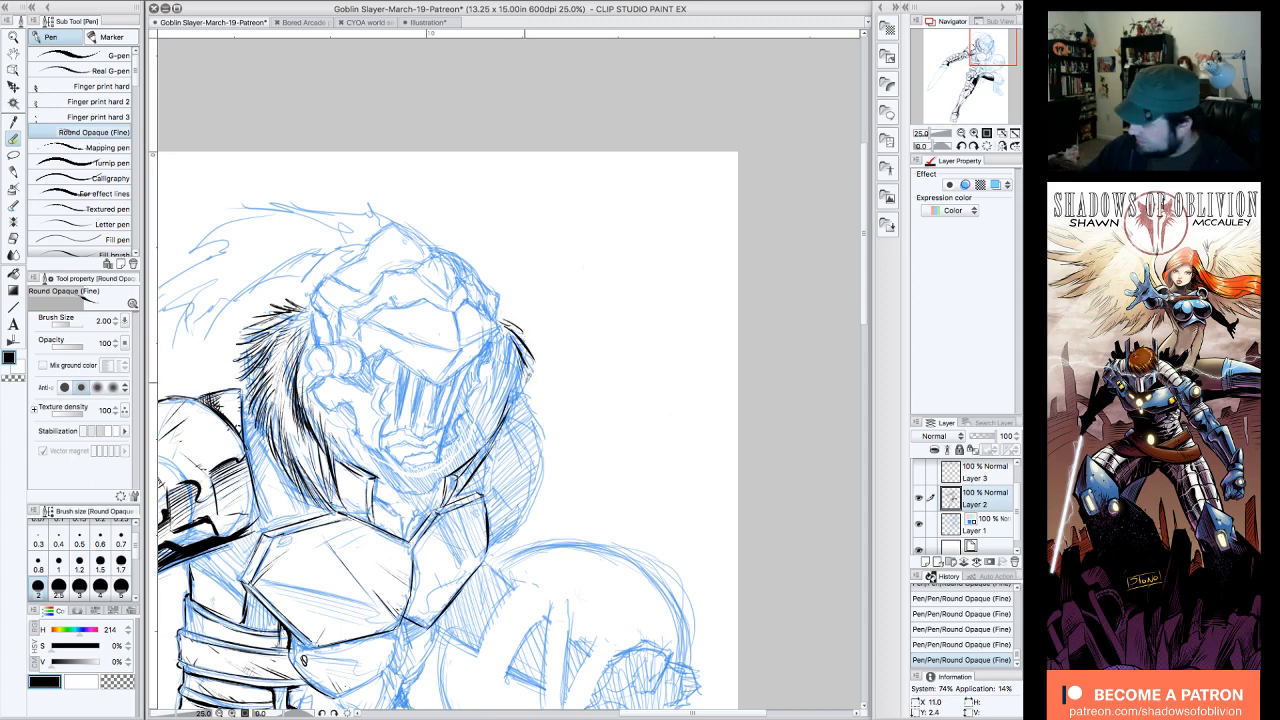
{"action": "mouse_move", "coordinate": [514, 330]}
{"action": "left_mouse_down"}
{"action": "mouse_move", "coordinate": [528, 390]}
{"action": "mouse_move", "coordinate": [514, 418]}
{"action": "left_mouse_up"}
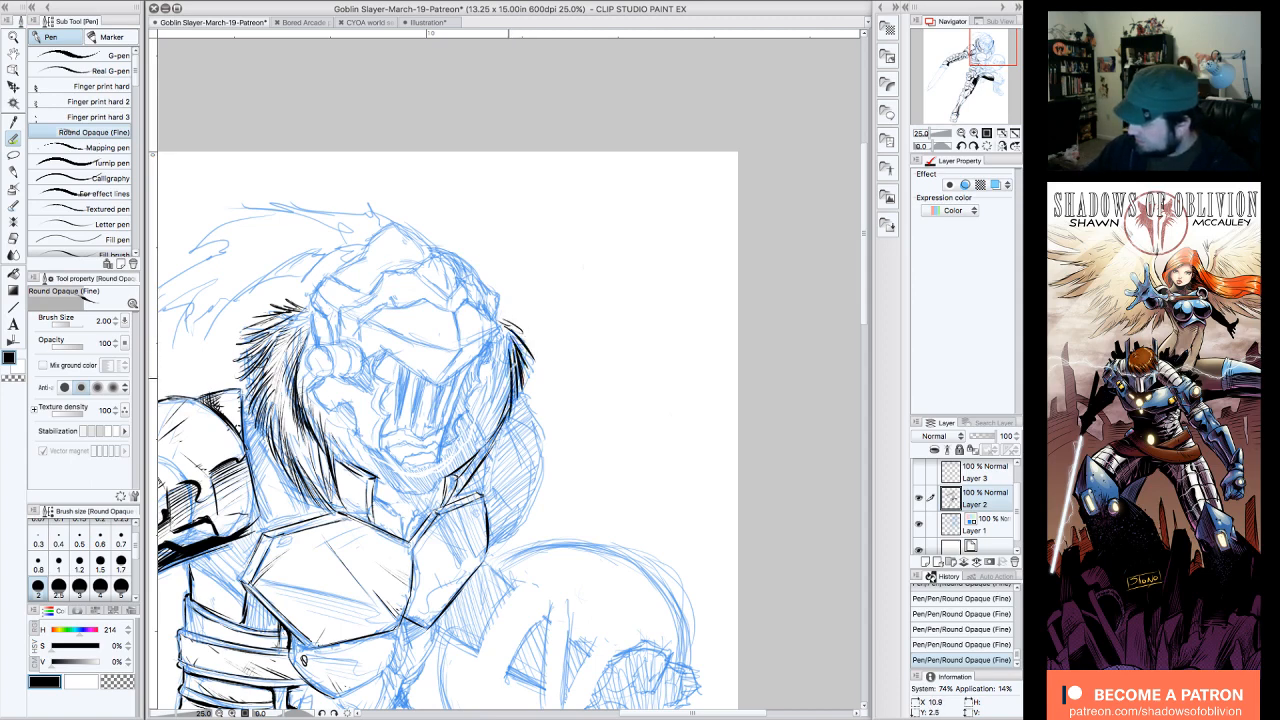
{"action": "left_click_drag", "start_coordinate": [506, 346], "coordinate": [494, 438]}
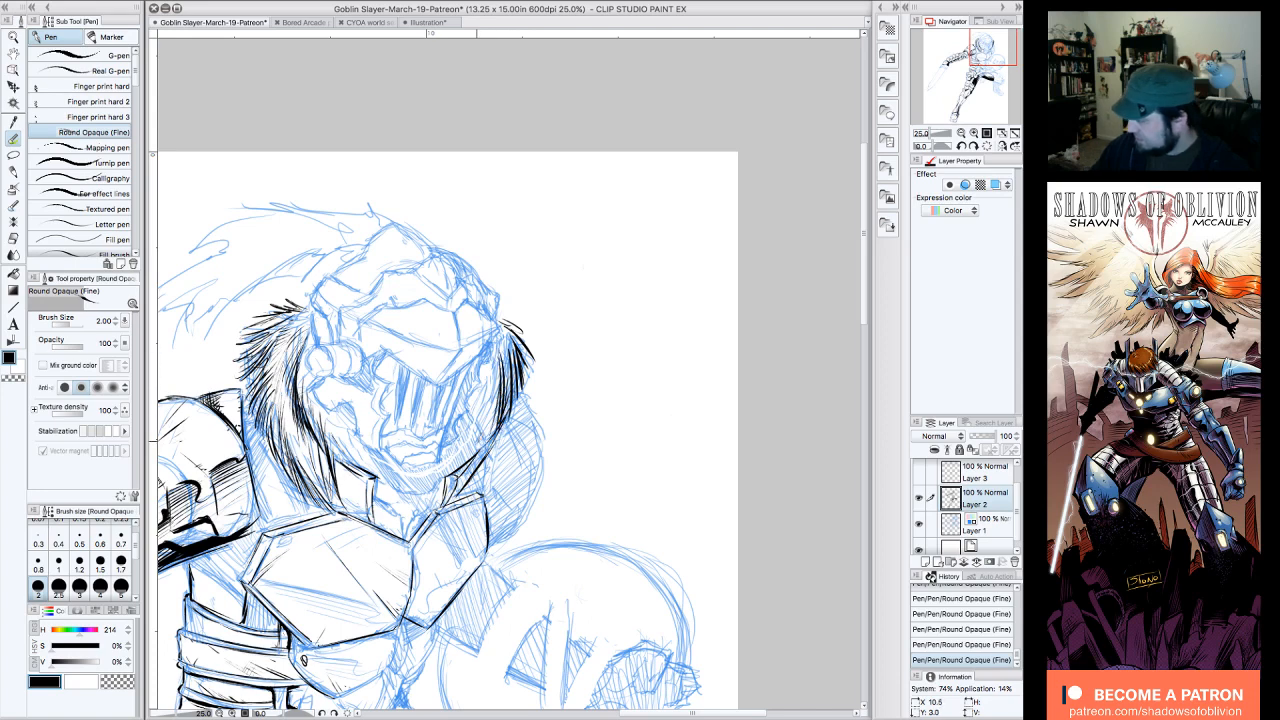
Step: Ink the visor's pointed brow plate, the eye-corner shadow and the ridge lines above, undoing and redrawing the upper brow line
{"action": "left_click_drag", "start_coordinate": [451, 474], "coordinate": [441, 504]}
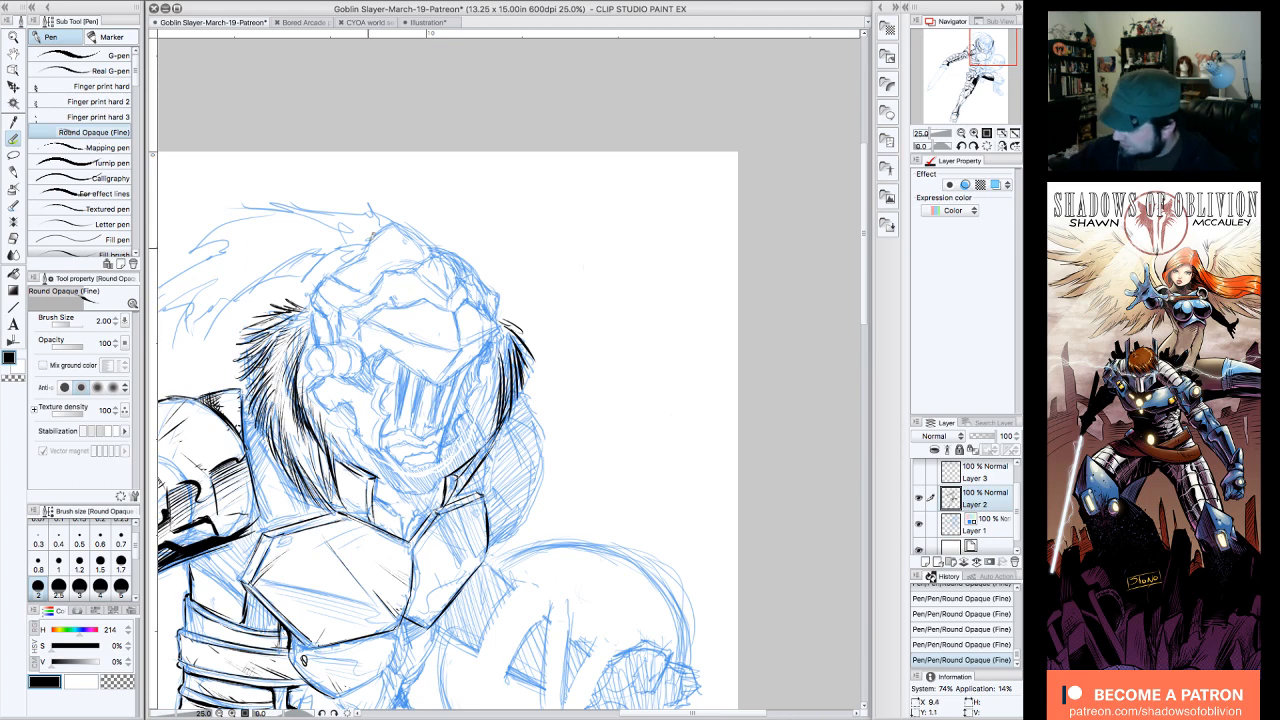
{"action": "left_click_drag", "start_coordinate": [382, 373], "coordinate": [375, 356]}
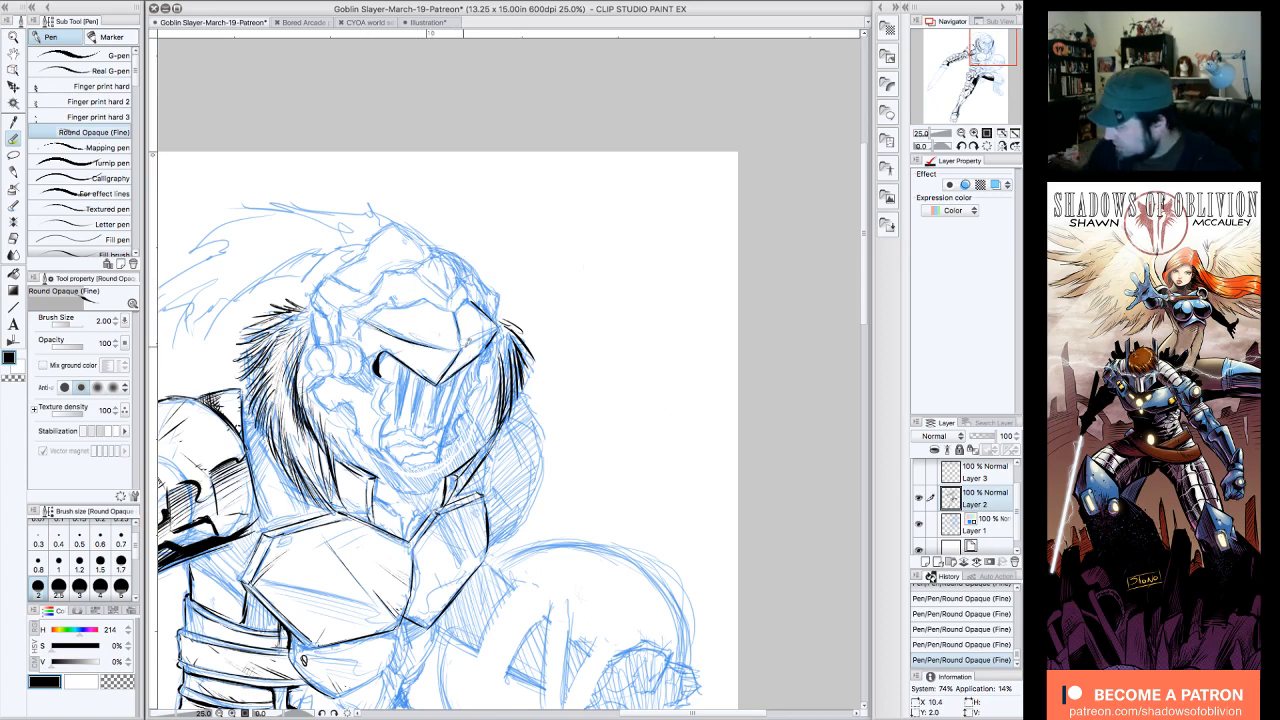
{"action": "left_click_drag", "start_coordinate": [501, 323], "coordinate": [508, 316]}
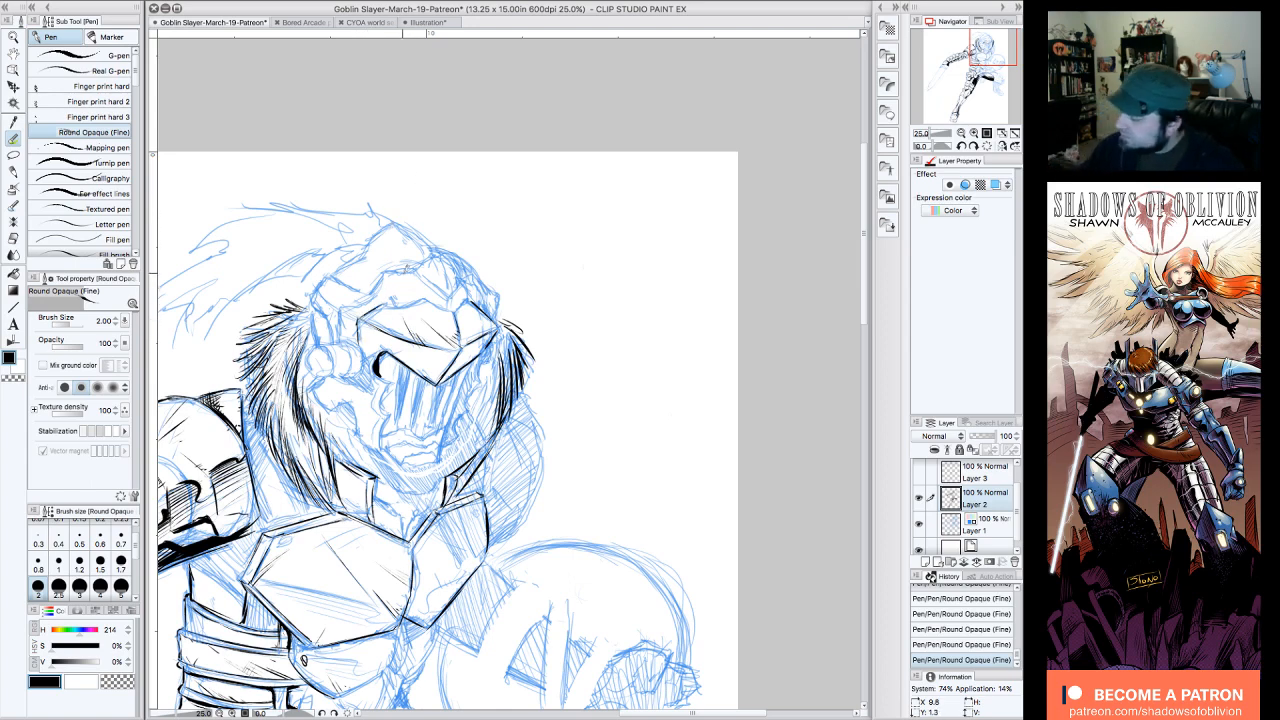
{"action": "left_click_drag", "start_coordinate": [388, 301], "coordinate": [420, 295]}
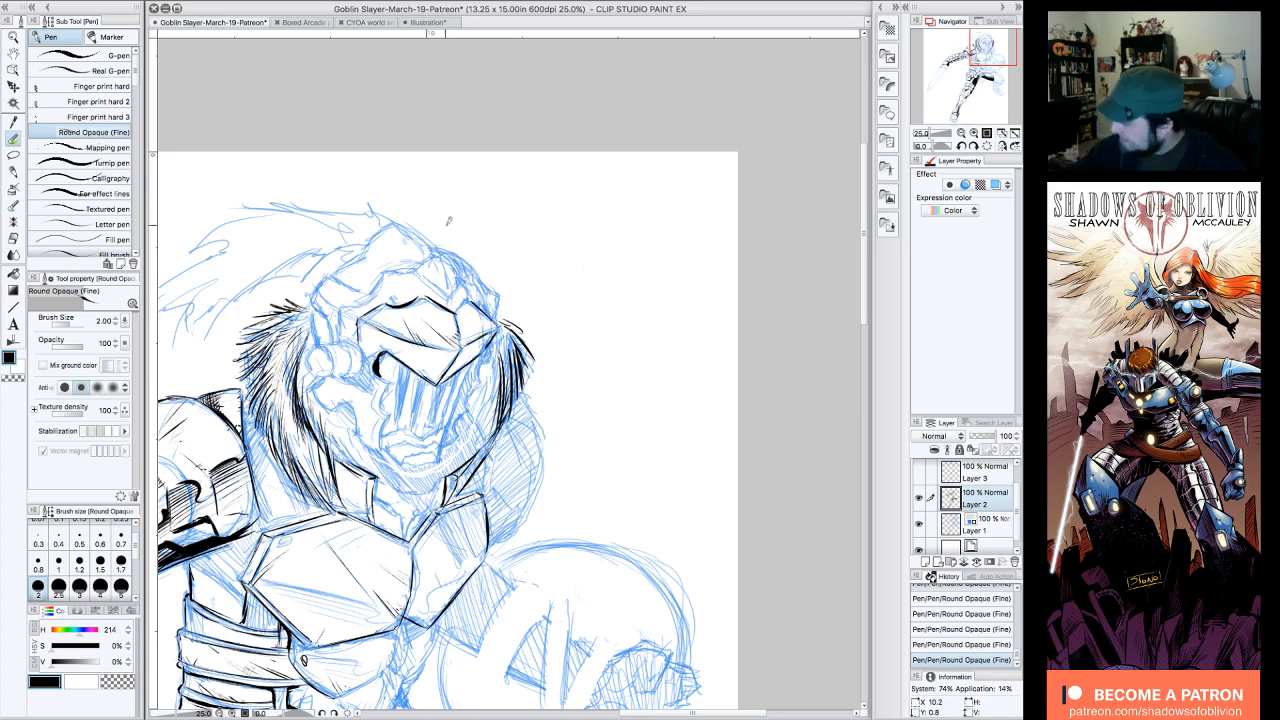
{"action": "key", "text": "ctrl+z"}
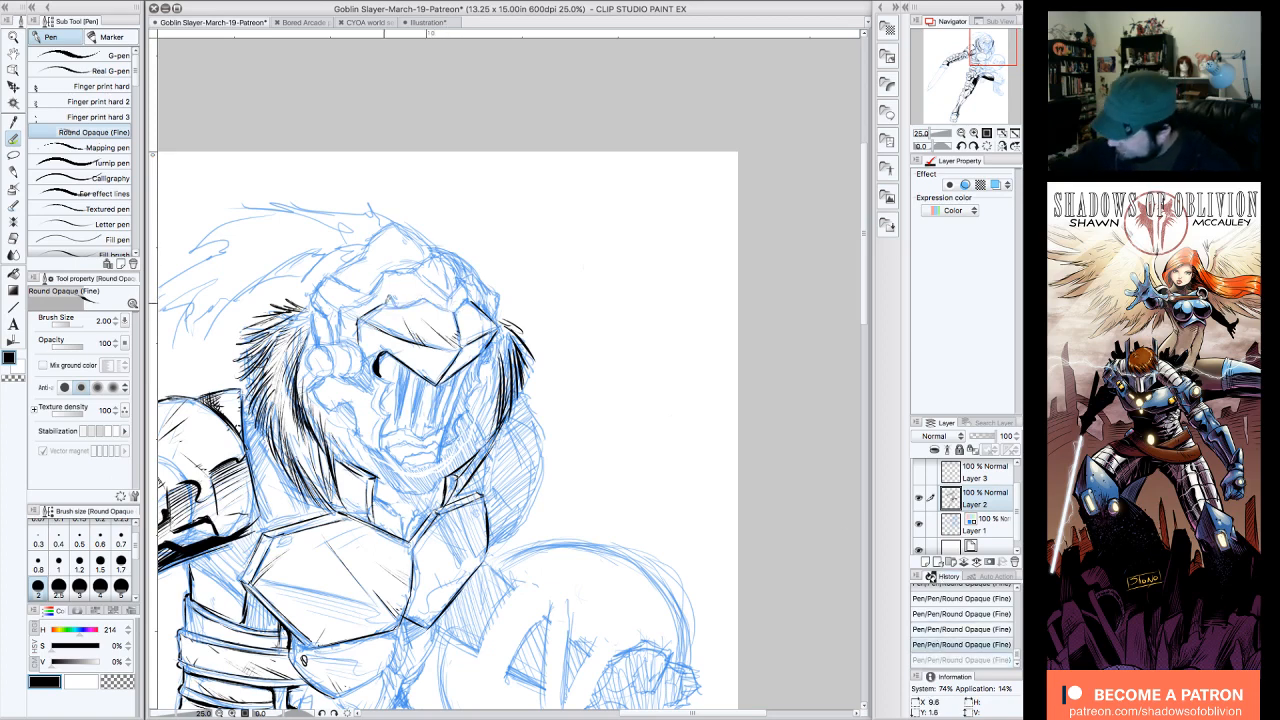
{"action": "left_click_drag", "start_coordinate": [389, 300], "coordinate": [421, 291]}
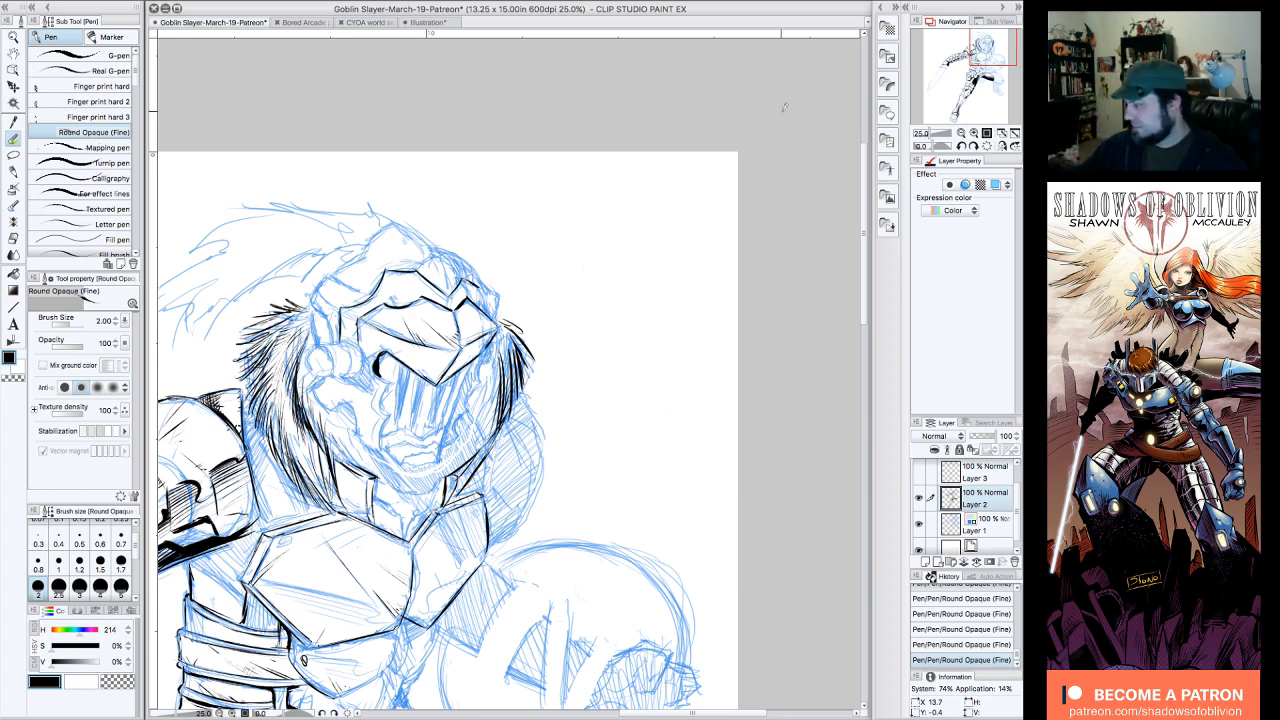
Step: Ink the helmet's crest peak and the outer rim along the sword-arm side, down toward the ear piece
{"action": "mouse_move", "coordinate": [417, 272]}
{"action": "left_mouse_down"}
{"action": "mouse_move", "coordinate": [449, 249]}
{"action": "mouse_move", "coordinate": [469, 278]}
{"action": "mouse_move", "coordinate": [460, 291]}
{"action": "mouse_move", "coordinate": [479, 284]}
{"action": "left_mouse_up"}
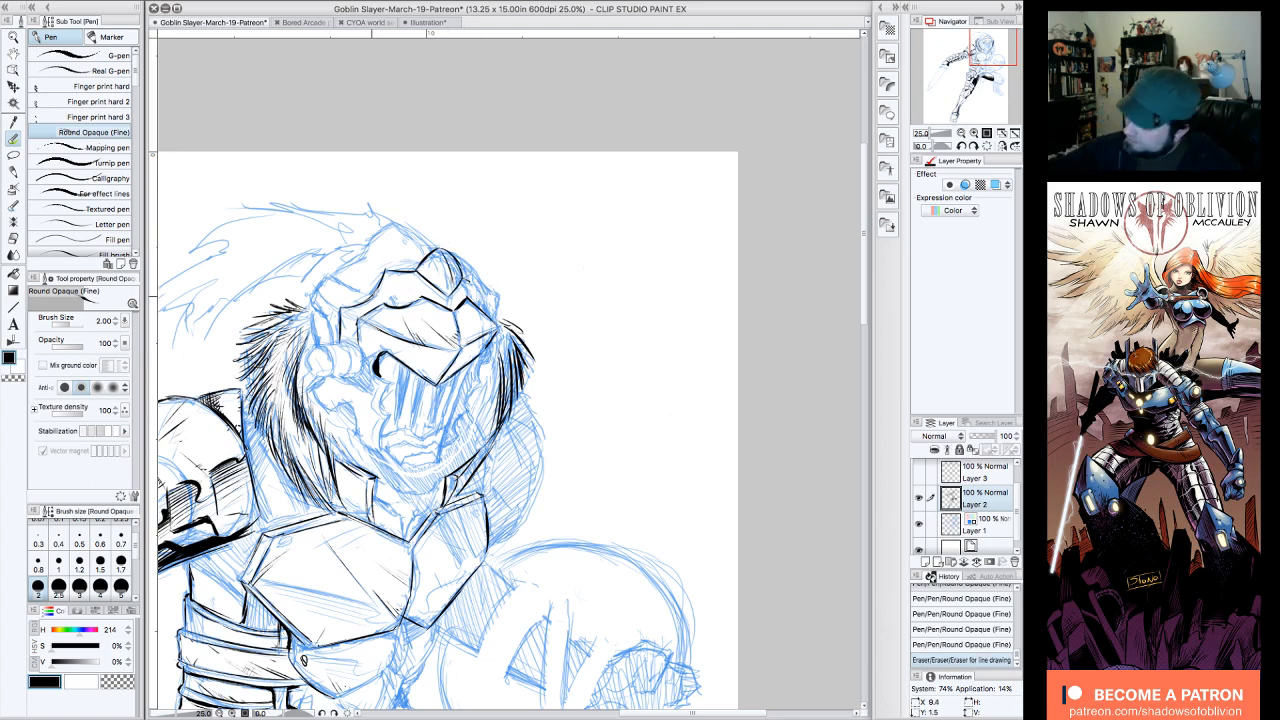
{"action": "mouse_move", "coordinate": [350, 289]}
{"action": "left_mouse_down"}
{"action": "mouse_move", "coordinate": [379, 295]}
{"action": "mouse_move", "coordinate": [344, 289]}
{"action": "left_mouse_up"}
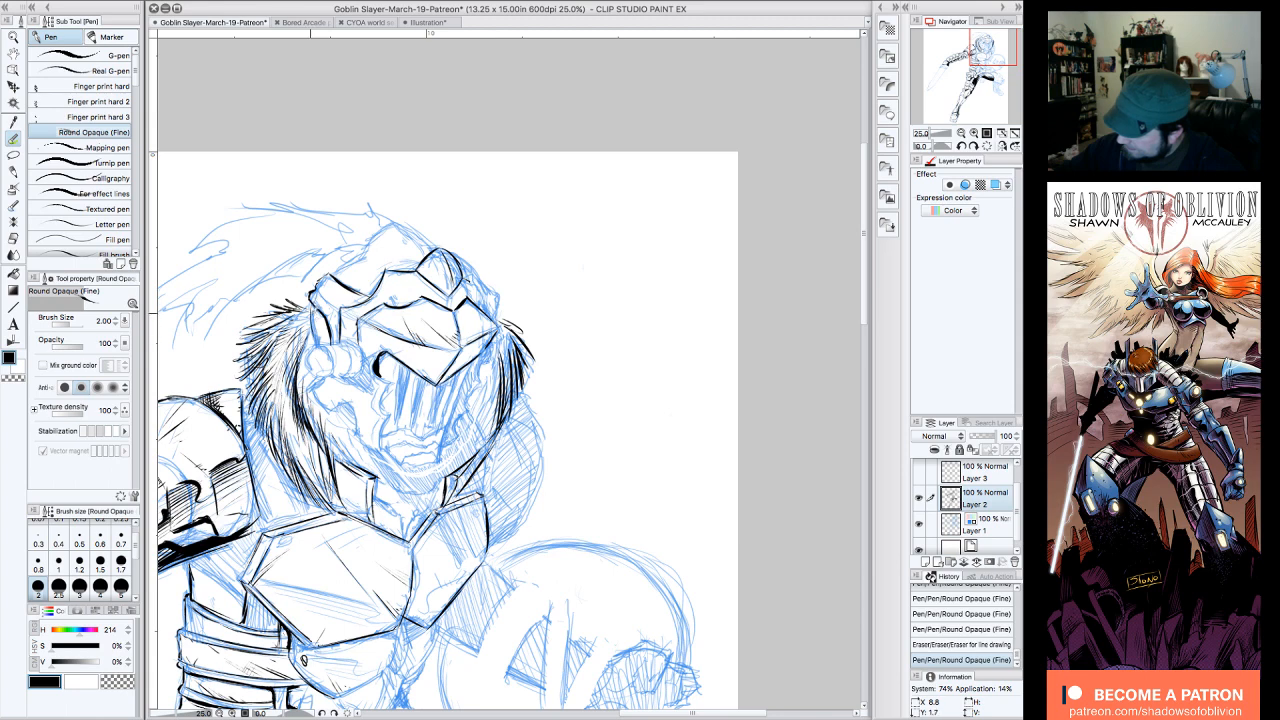
{"action": "mouse_move", "coordinate": [320, 342]}
{"action": "left_mouse_down"}
{"action": "mouse_move", "coordinate": [311, 294]}
{"action": "mouse_move", "coordinate": [333, 321]}
{"action": "left_mouse_up"}
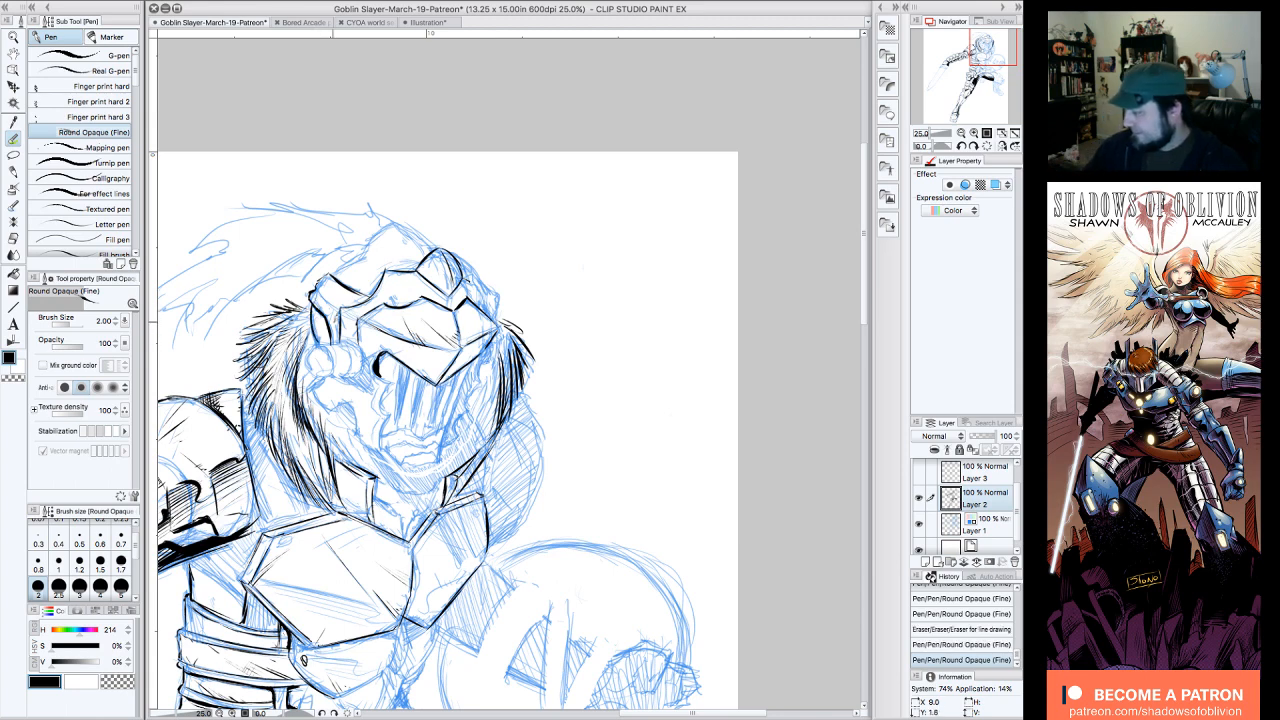
Step: Ink the jagged edges on both sides of the helmet's face opening and the mouth and chin plates below it
{"action": "left_click_drag", "start_coordinate": [389, 376], "coordinate": [385, 446]}
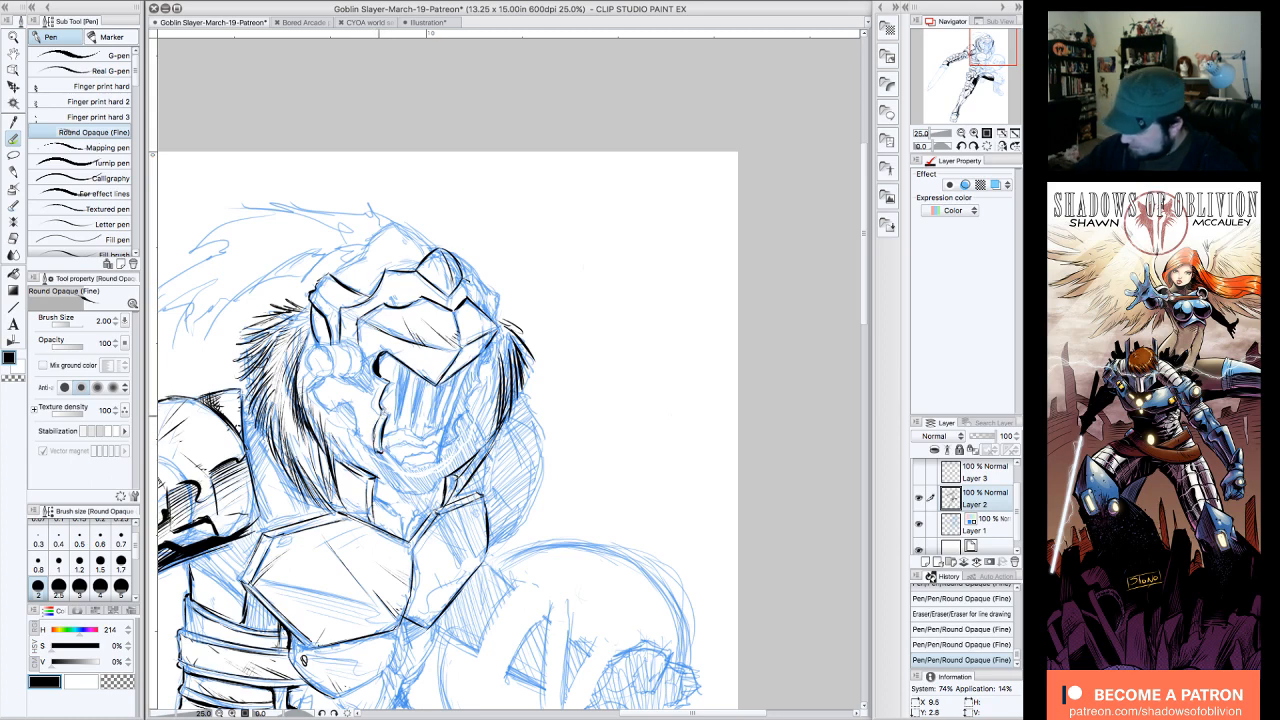
{"action": "left_click_drag", "start_coordinate": [383, 376], "coordinate": [384, 392]}
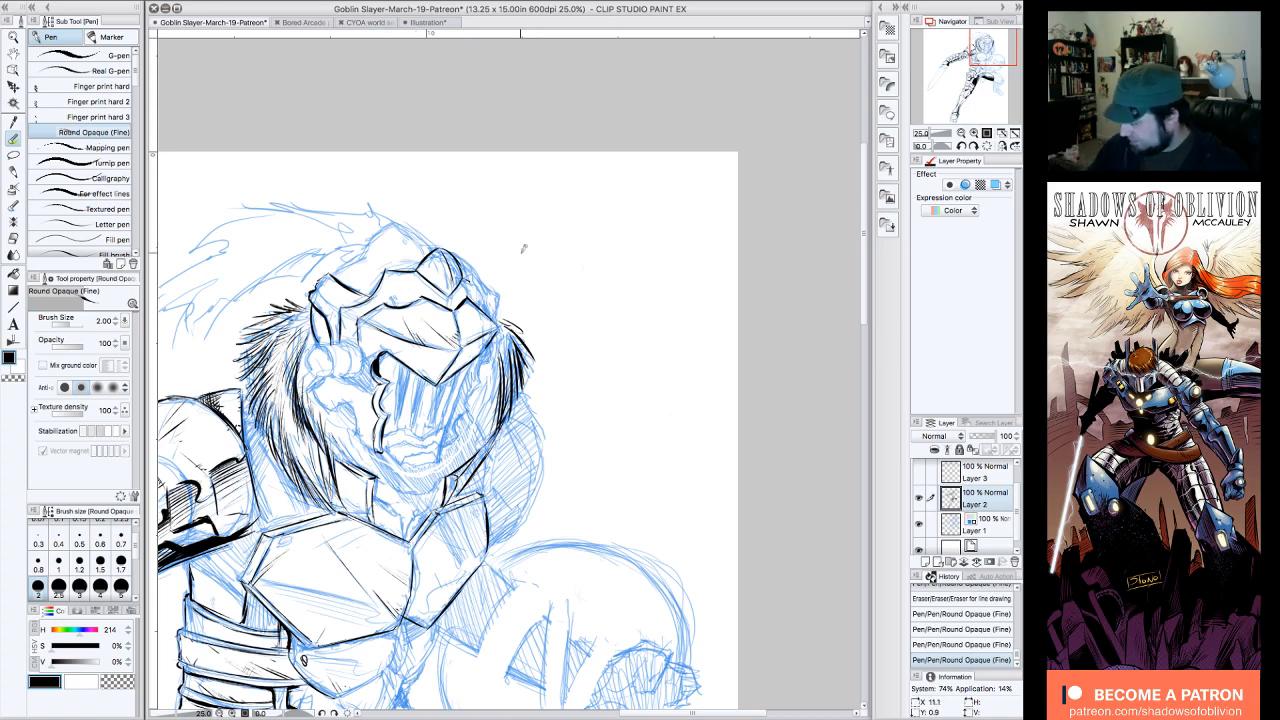
{"action": "left_click_drag", "start_coordinate": [472, 362], "coordinate": [466, 382]}
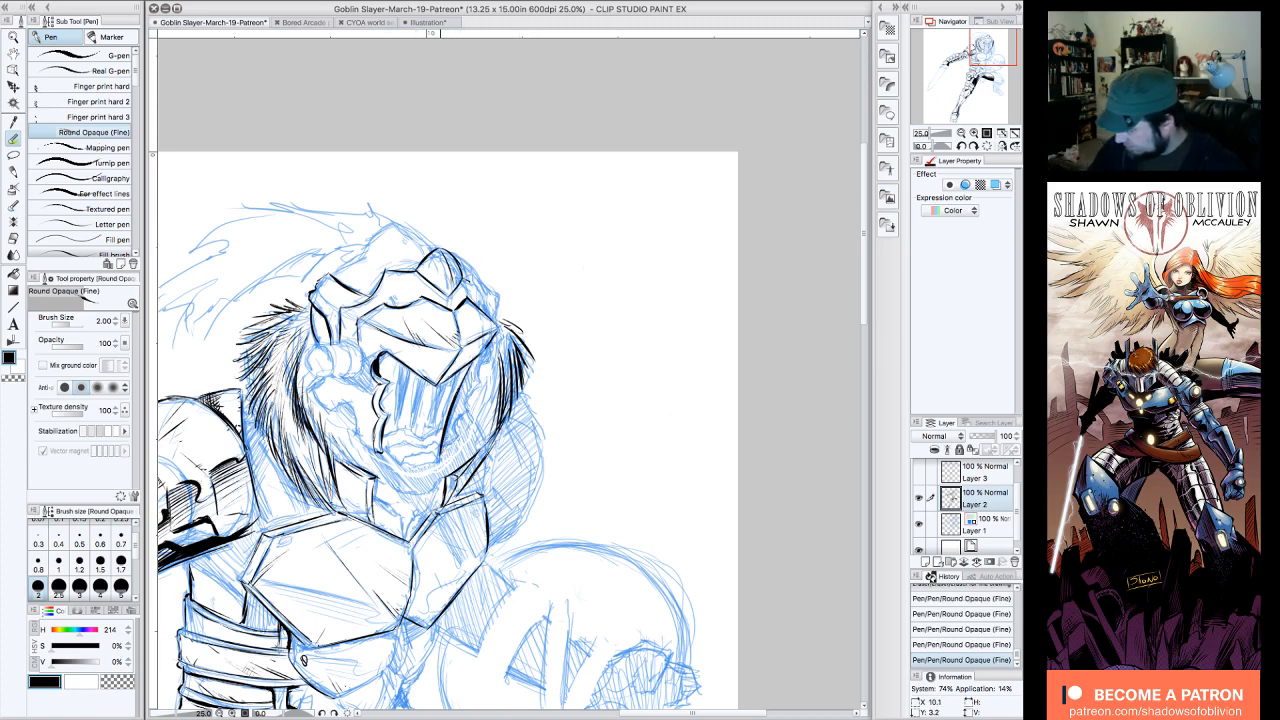
{"action": "left_click_drag", "start_coordinate": [390, 438], "coordinate": [404, 462]}
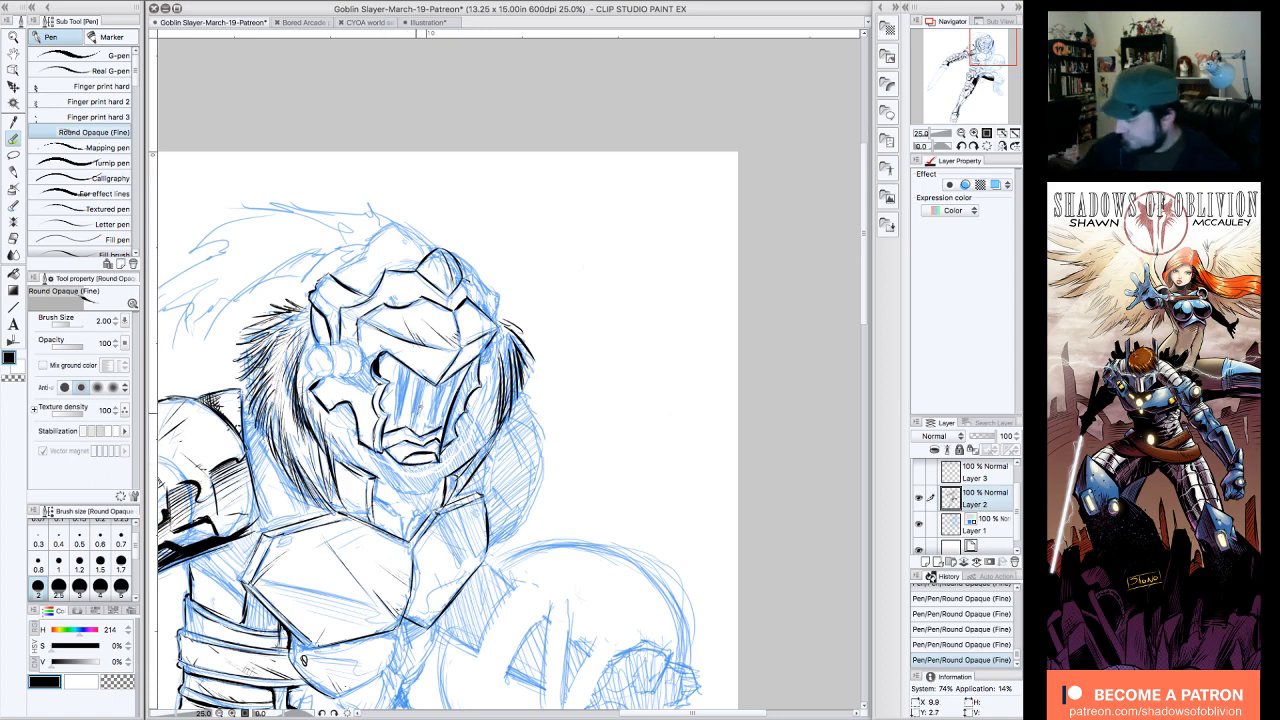
Step: Ink the visor grille's slits in solid black across the face opening and outline the round ear piece on the sword-arm side
{"action": "mouse_move", "coordinate": [401, 372]}
{"action": "left_mouse_down"}
{"action": "mouse_move", "coordinate": [397, 424]}
{"action": "mouse_move", "coordinate": [406, 362]}
{"action": "mouse_move", "coordinate": [400, 412]}
{"action": "left_mouse_up"}
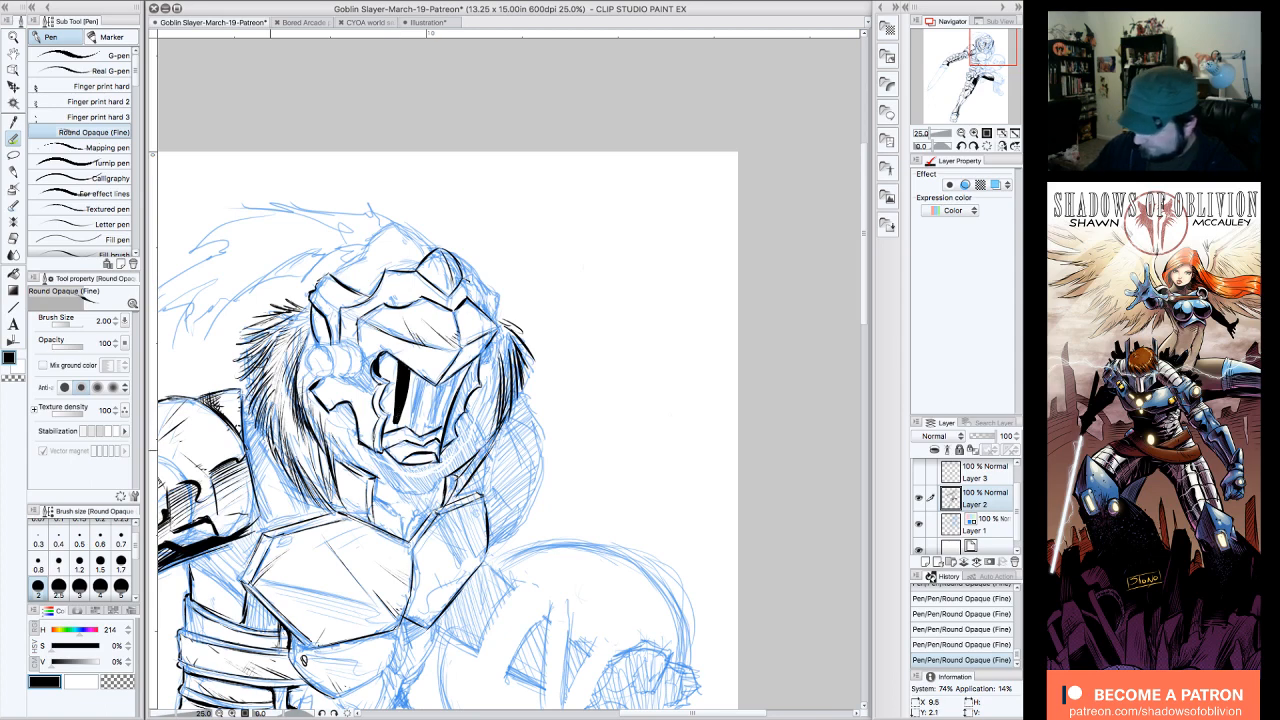
{"action": "left_click", "coordinate": [45, 681]}
{"action": "left_click_drag", "start_coordinate": [432, 377], "coordinate": [428, 430]}
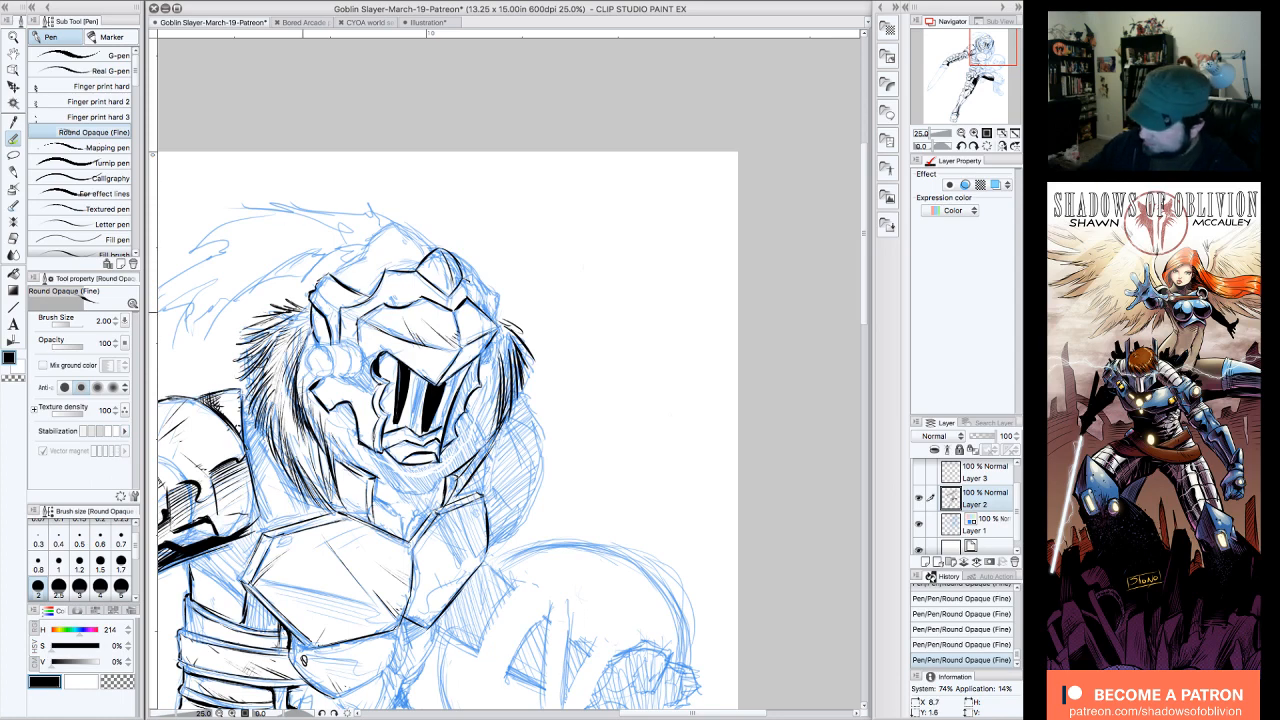
{"action": "mouse_move", "coordinate": [311, 353]}
{"action": "left_mouse_down"}
{"action": "mouse_move", "coordinate": [325, 377]}
{"action": "mouse_move", "coordinate": [332, 350]}
{"action": "mouse_move", "coordinate": [355, 366]}
{"action": "mouse_move", "coordinate": [339, 374]}
{"action": "mouse_move", "coordinate": [366, 346]}
{"action": "mouse_move", "coordinate": [362, 376]}
{"action": "mouse_move", "coordinate": [317, 375]}
{"action": "left_mouse_up"}
{"action": "left_click_drag", "start_coordinate": [316, 375], "coordinate": [311, 368]}
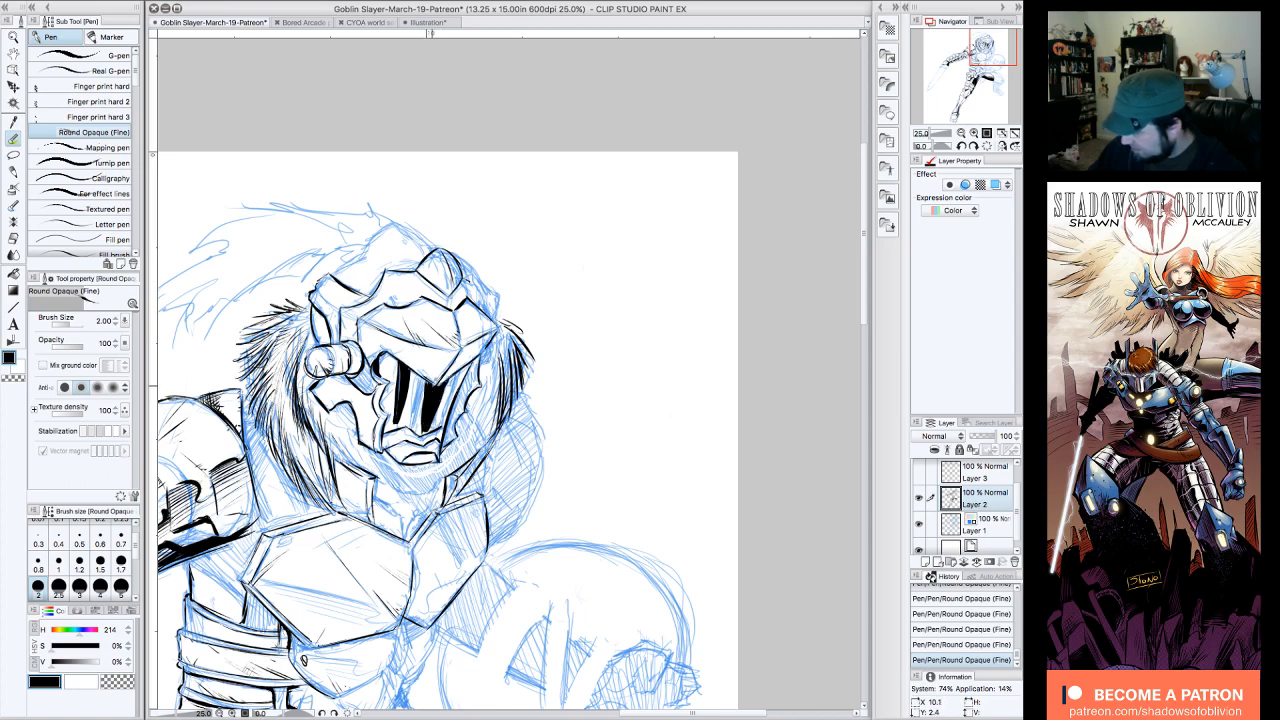
{"action": "mouse_move", "coordinate": [419, 366]}
{"action": "left_mouse_down"}
{"action": "mouse_move", "coordinate": [411, 428]}
{"action": "mouse_move", "coordinate": [418, 370]}
{"action": "left_mouse_up"}
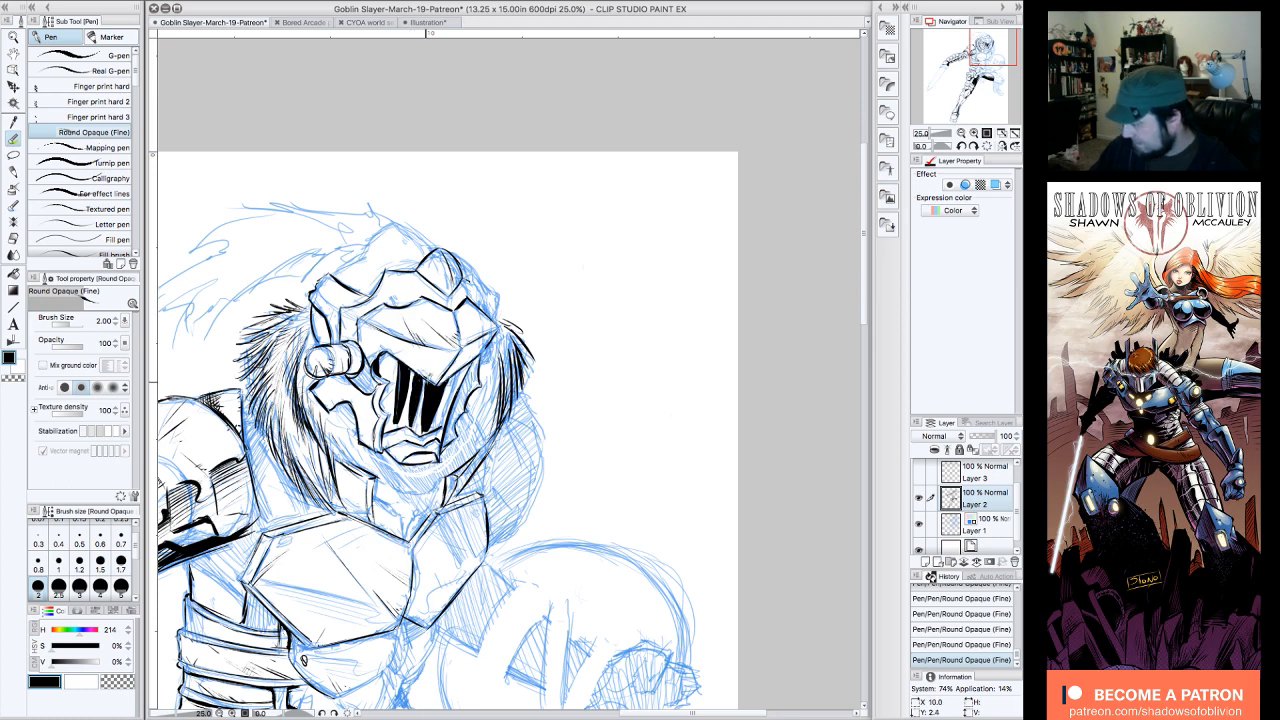
{"action": "mouse_move", "coordinate": [444, 426]}
{"action": "left_mouse_down"}
{"action": "mouse_move", "coordinate": [466, 358]}
{"action": "mouse_move", "coordinate": [441, 426]}
{"action": "mouse_move", "coordinate": [459, 377]}
{"action": "left_mouse_up"}
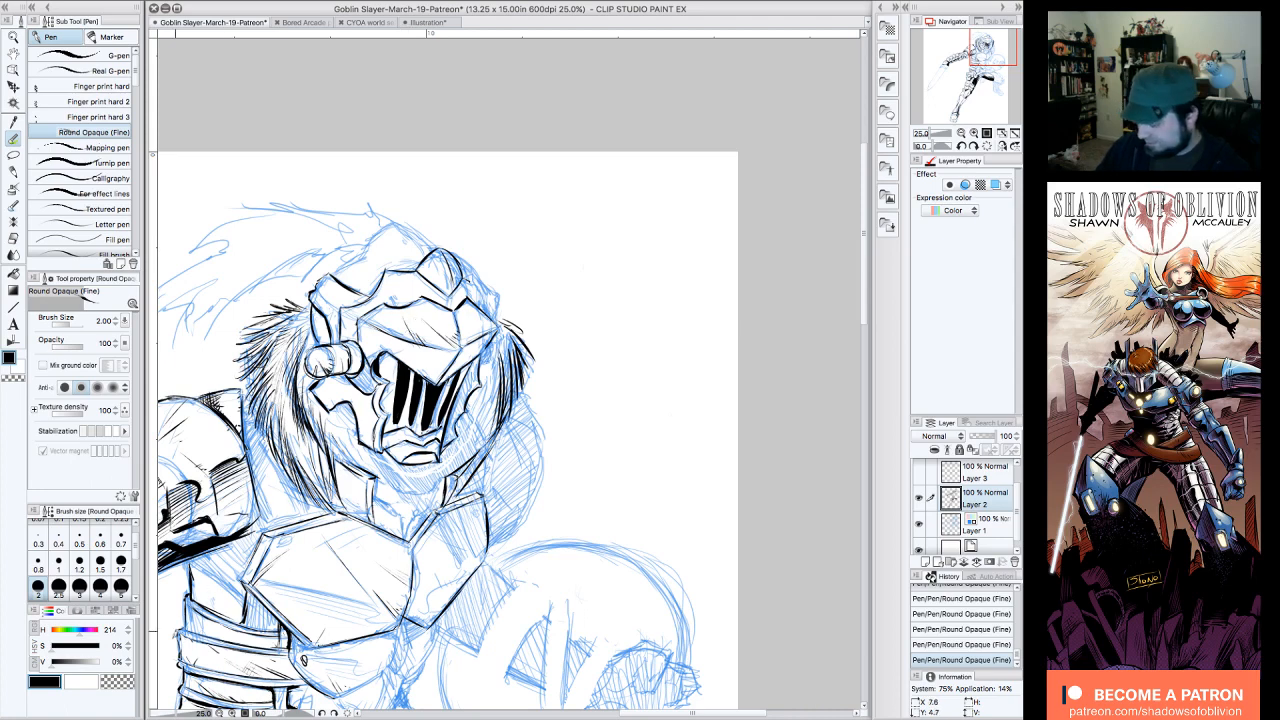
Step: Hide the blue sketch on Layer 1 and examine the inked whole figure, then the helmet up close
{"action": "left_click", "coordinate": [920, 523]}
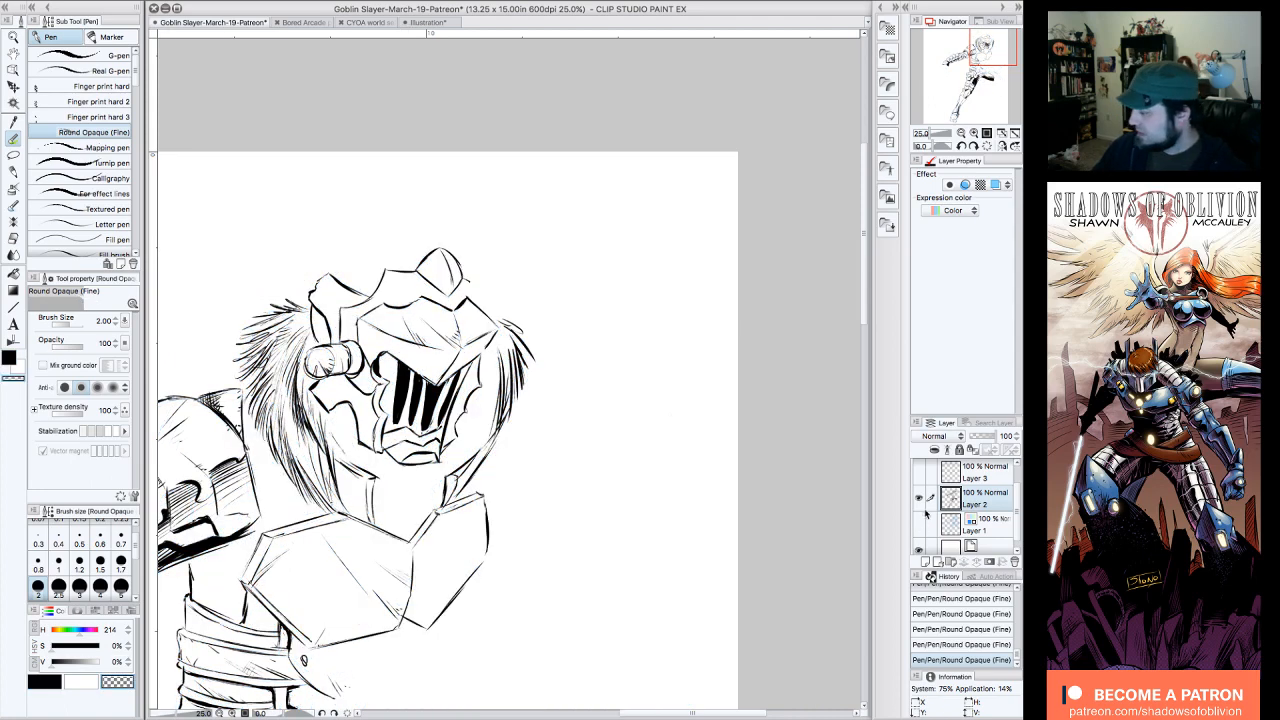
{"action": "left_click", "coordinate": [961, 132]}
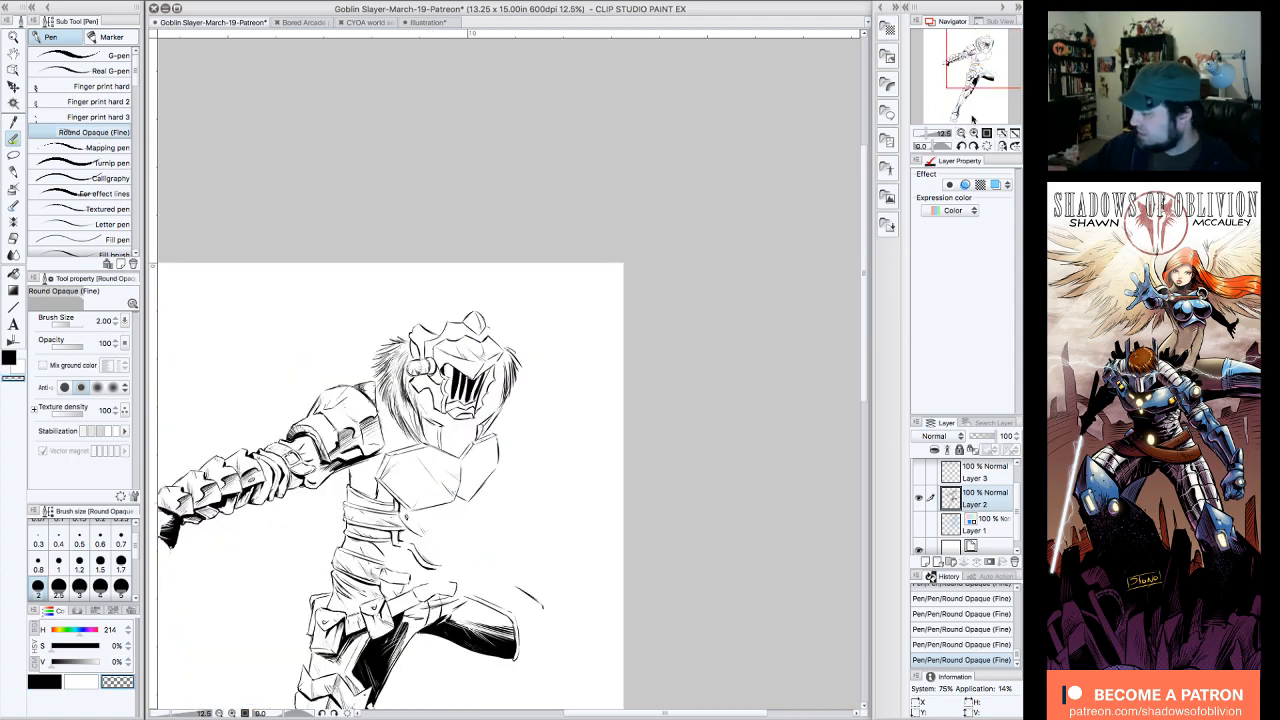
{"action": "left_click", "coordinate": [961, 132]}
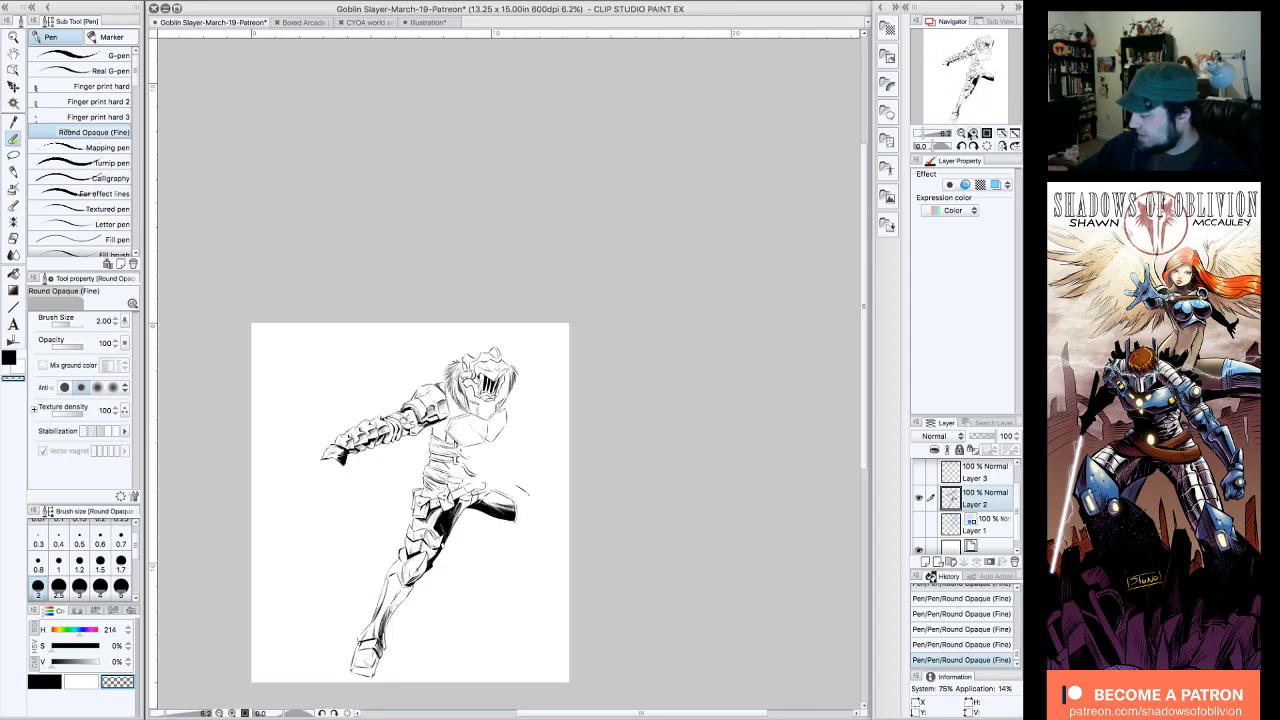
{"action": "left_click", "coordinate": [971, 132]}
{"action": "left_click_drag", "start_coordinate": [983, 85], "coordinate": [990, 58]}
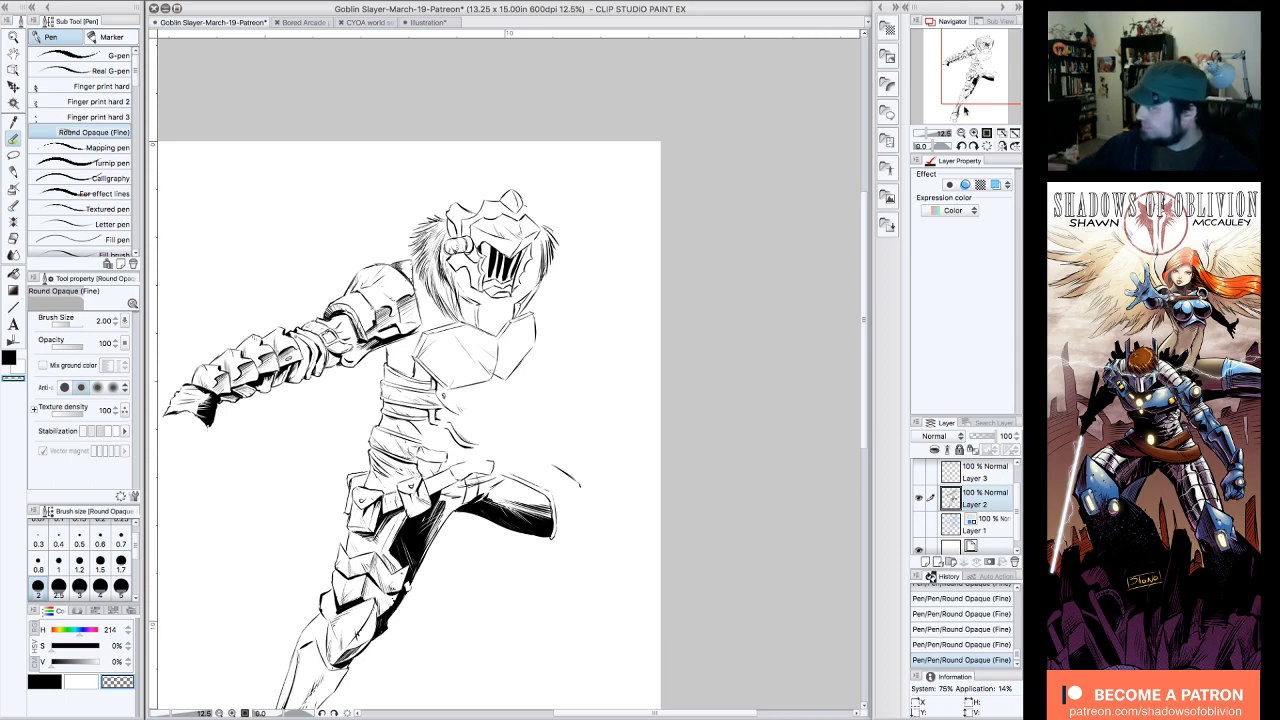
{"action": "left_click", "coordinate": [974, 133]}
{"action": "left_click", "coordinate": [990, 55]}
{"action": "left_click_drag", "start_coordinate": [994, 53], "coordinate": [997, 45]}
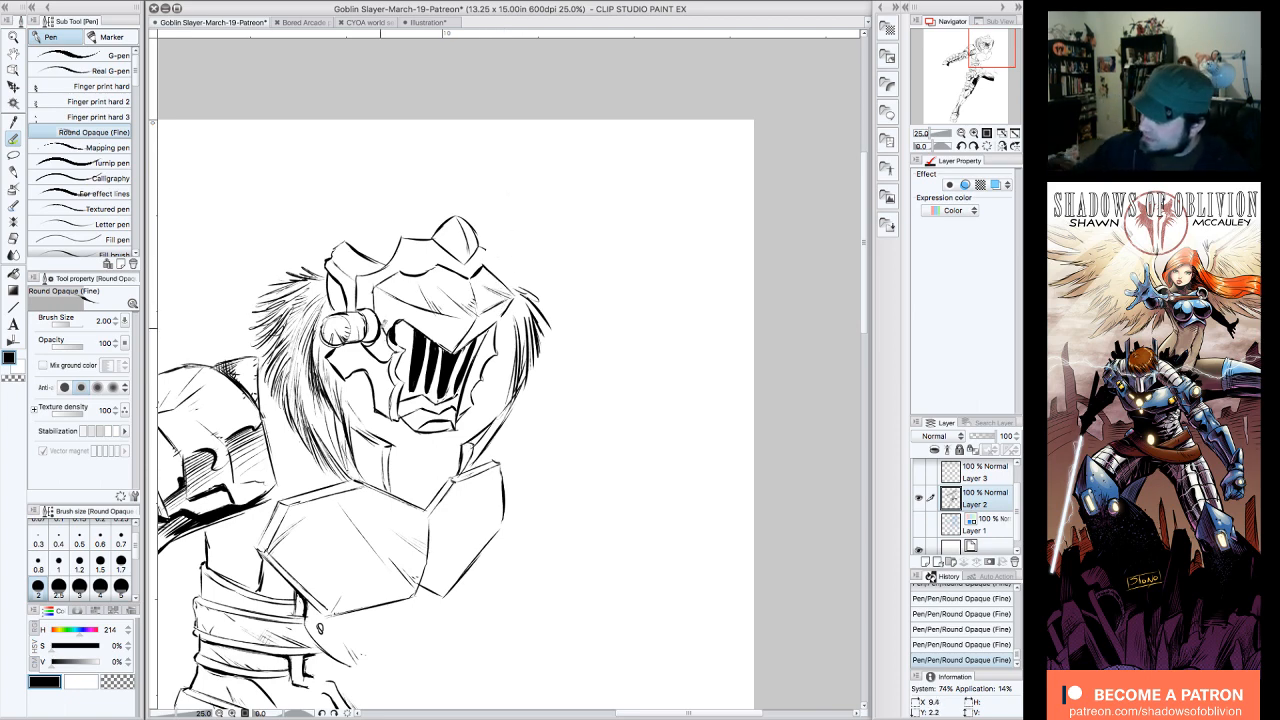
Step: Fill the gap between ear piece and visor with black, and cut fine hatching into it with transparent pen strokes, undoing and redrawing one stroke
{"action": "left_click", "coordinate": [13, 273]}
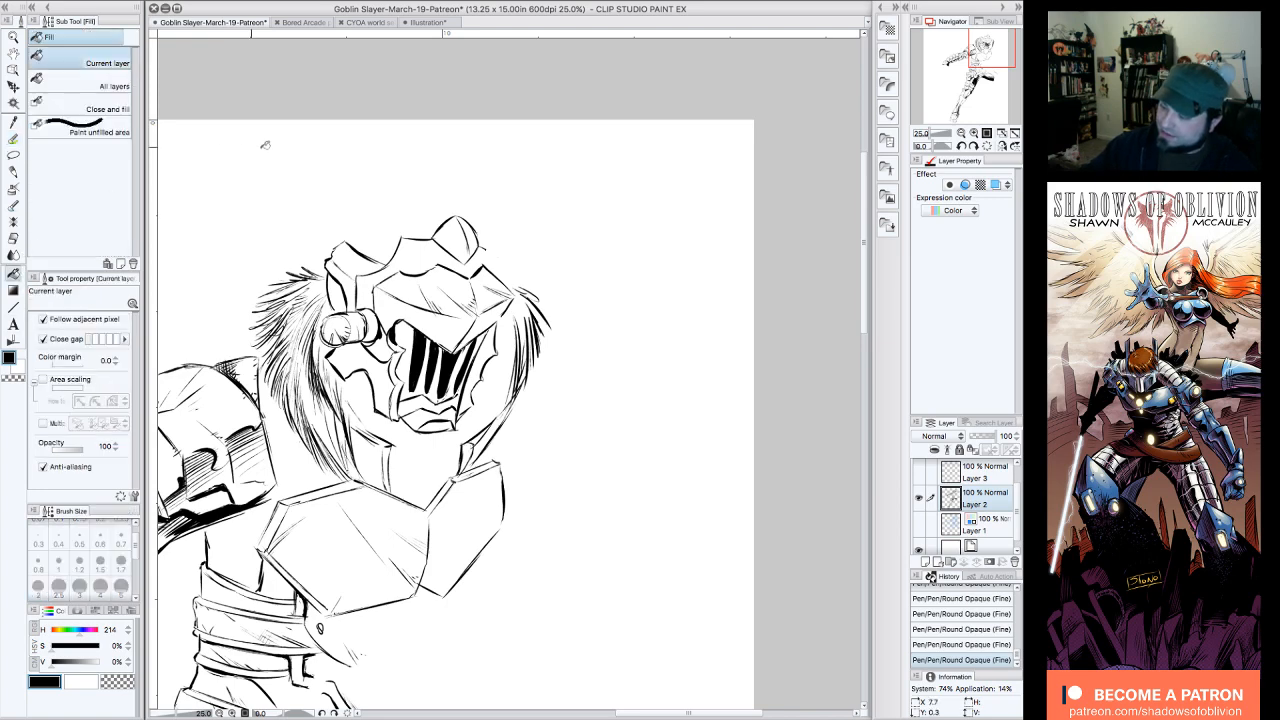
{"action": "left_click", "coordinate": [380, 344]}
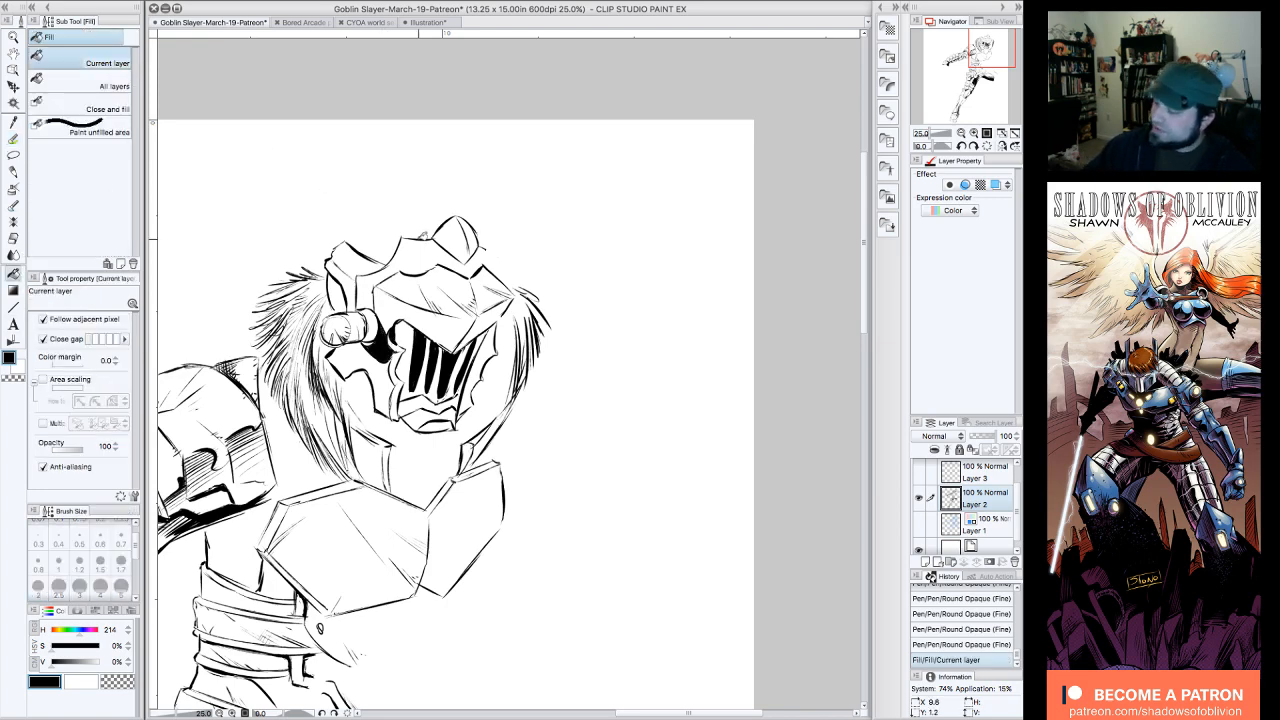
{"action": "left_click", "coordinate": [13, 121]}
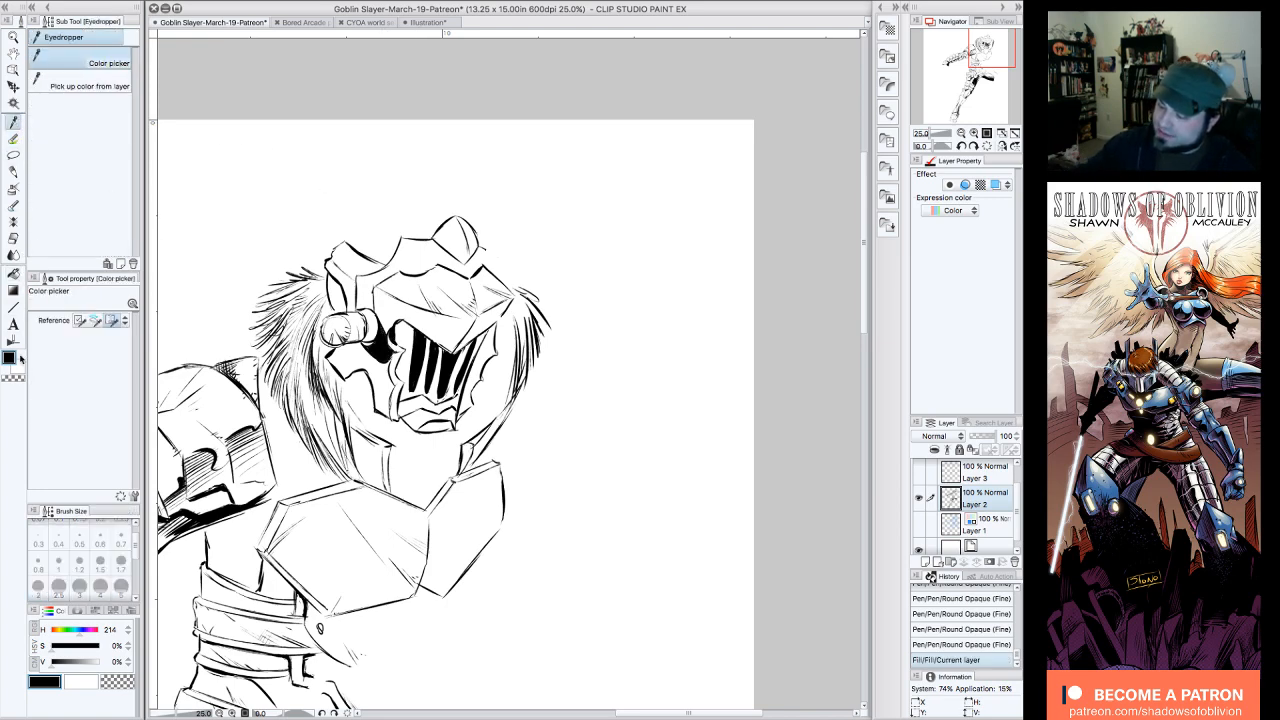
{"action": "left_click", "coordinate": [13, 137]}
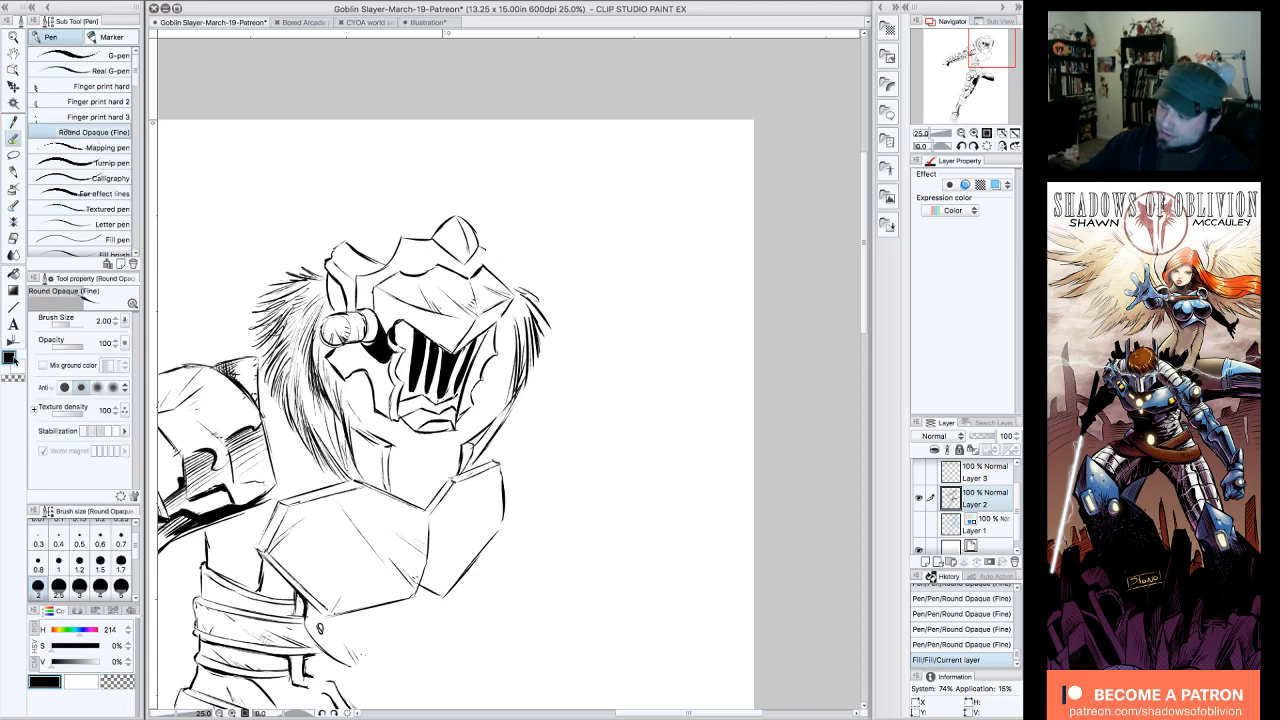
{"action": "left_click", "coordinate": [14, 377]}
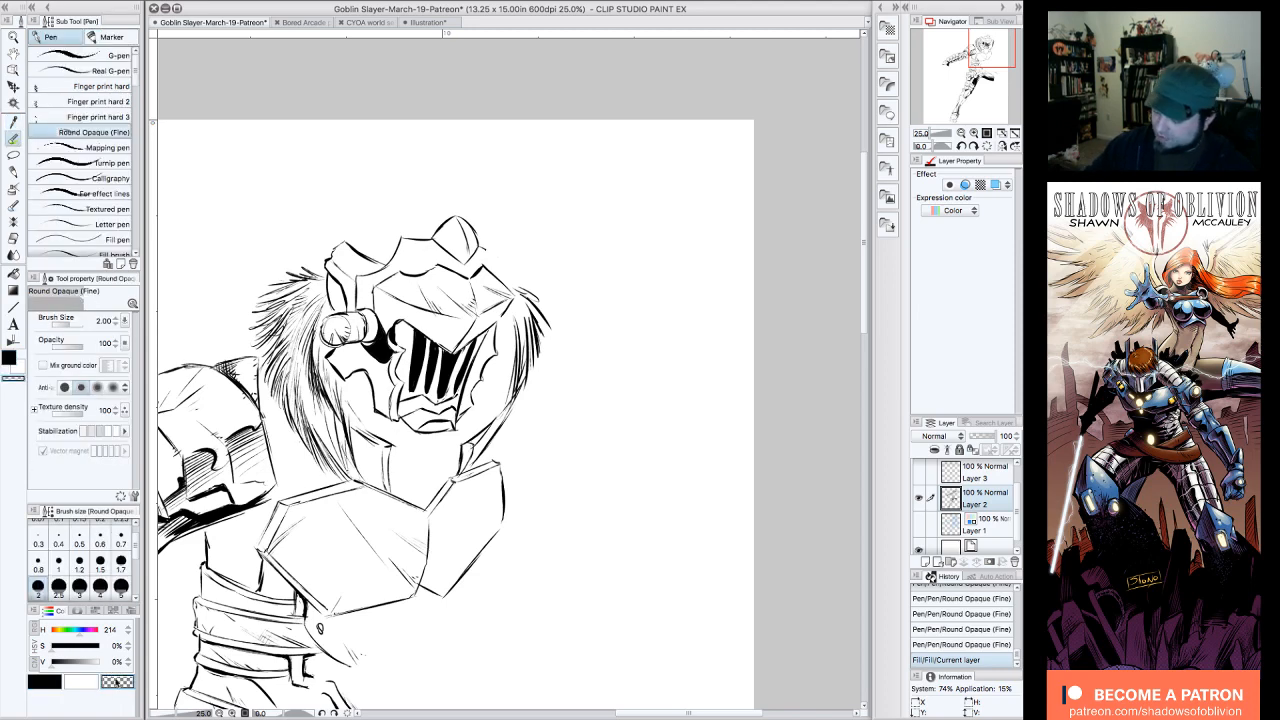
{"action": "mouse_move", "coordinate": [373, 347]}
{"action": "left_mouse_down"}
{"action": "mouse_move", "coordinate": [378, 356]}
{"action": "mouse_move", "coordinate": [390, 308]}
{"action": "left_mouse_up"}
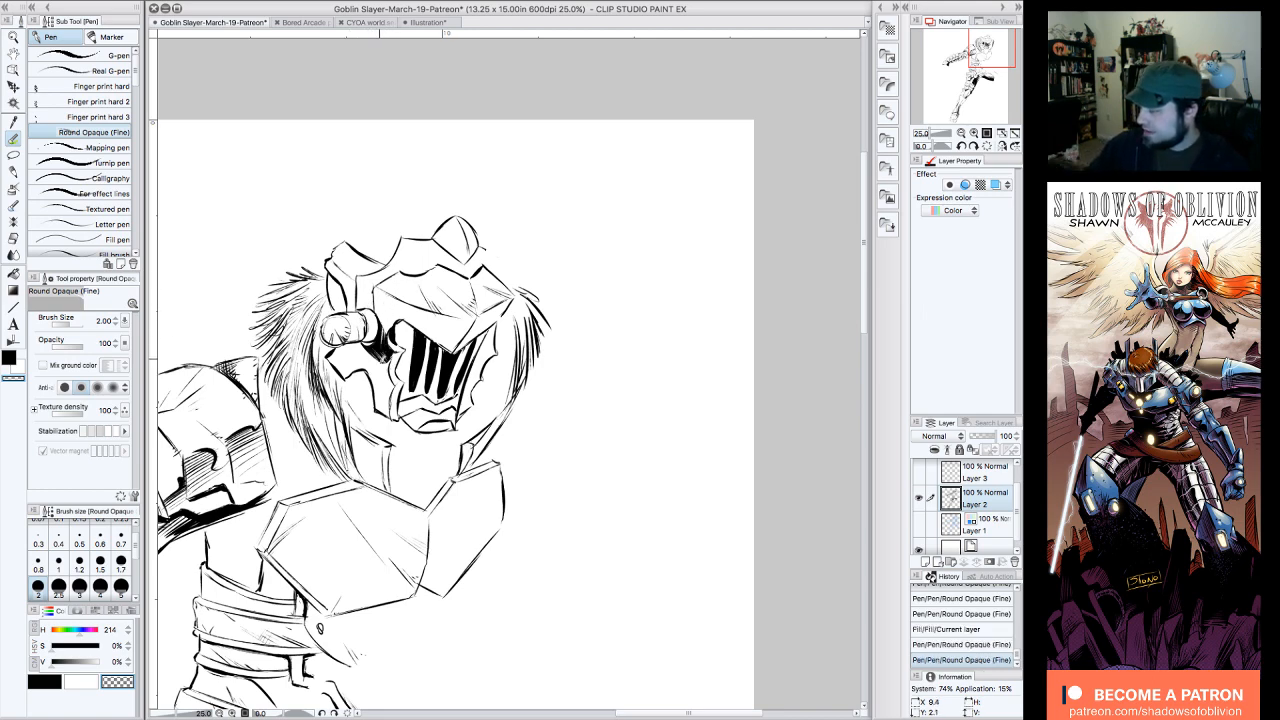
{"action": "mouse_move", "coordinate": [384, 369]}
{"action": "left_mouse_down"}
{"action": "mouse_move", "coordinate": [389, 334]}
{"action": "mouse_move", "coordinate": [380, 347]}
{"action": "left_mouse_up"}
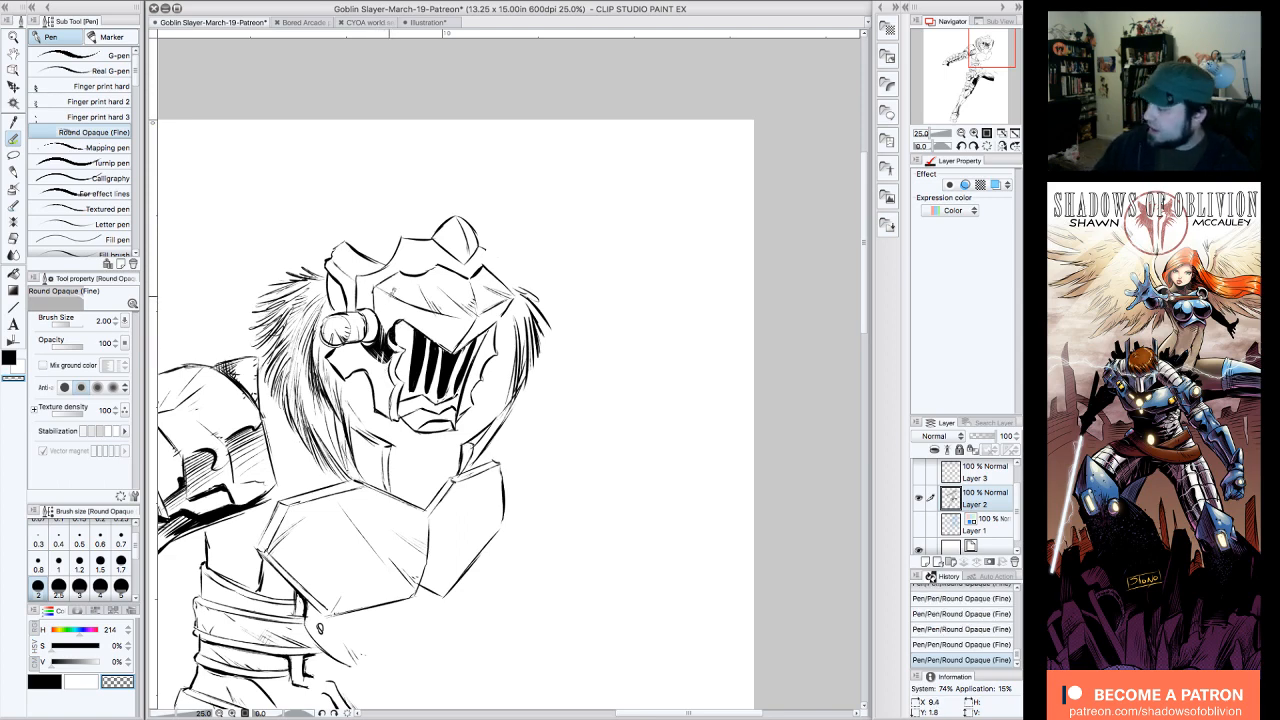
{"action": "left_click", "coordinate": [977, 646]}
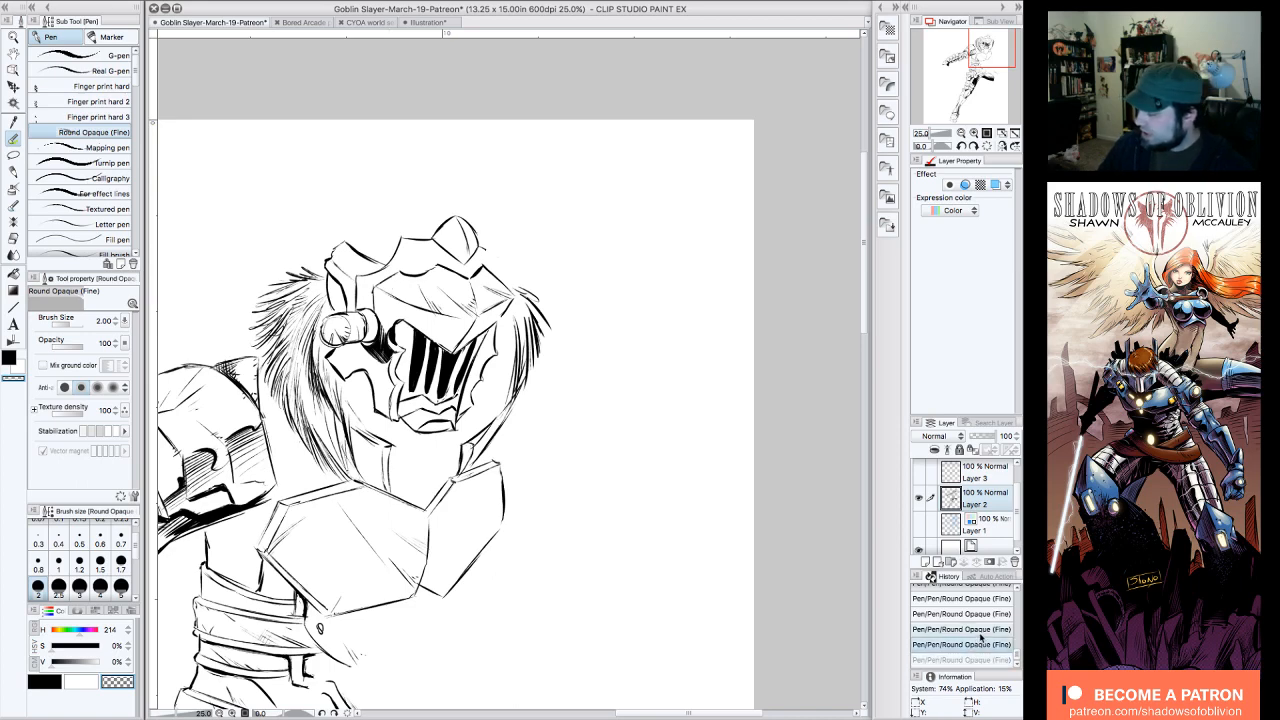
{"action": "left_click_drag", "start_coordinate": [383, 373], "coordinate": [386, 352]}
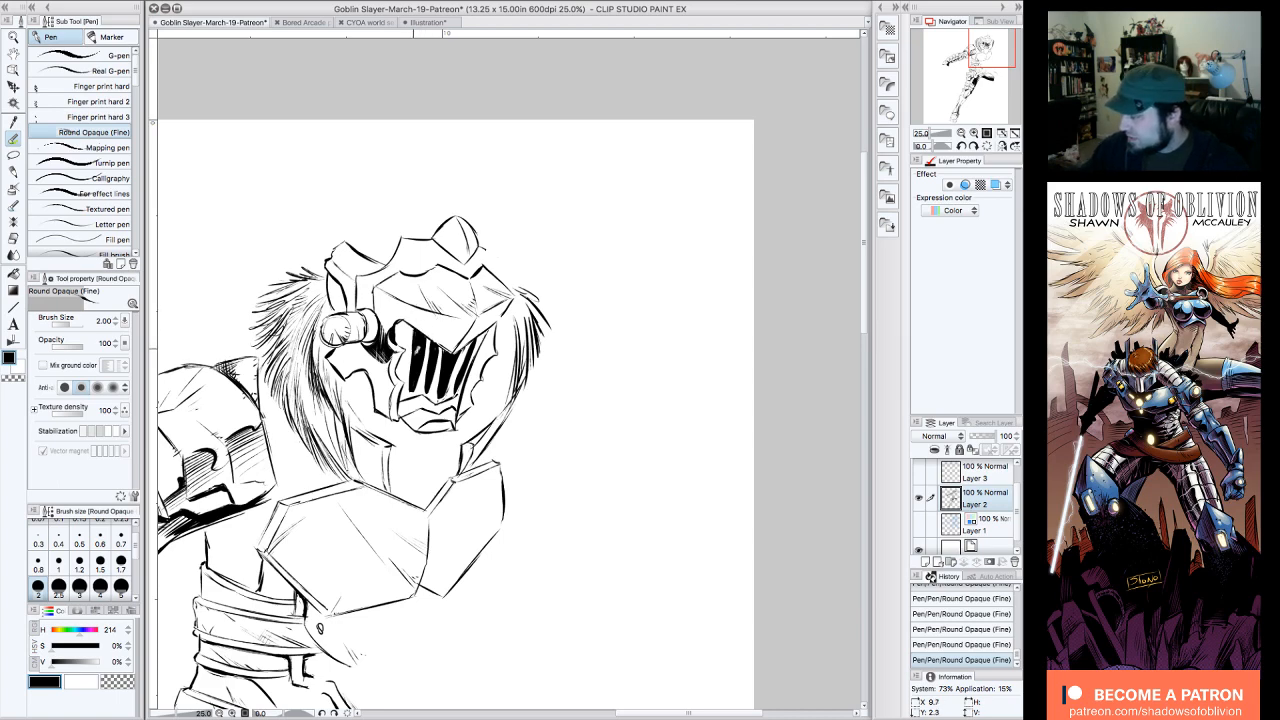
Step: Add short black shading strokes along the inner rim of the helmet's face opening around the grille
{"action": "left_click", "coordinate": [962, 146]}
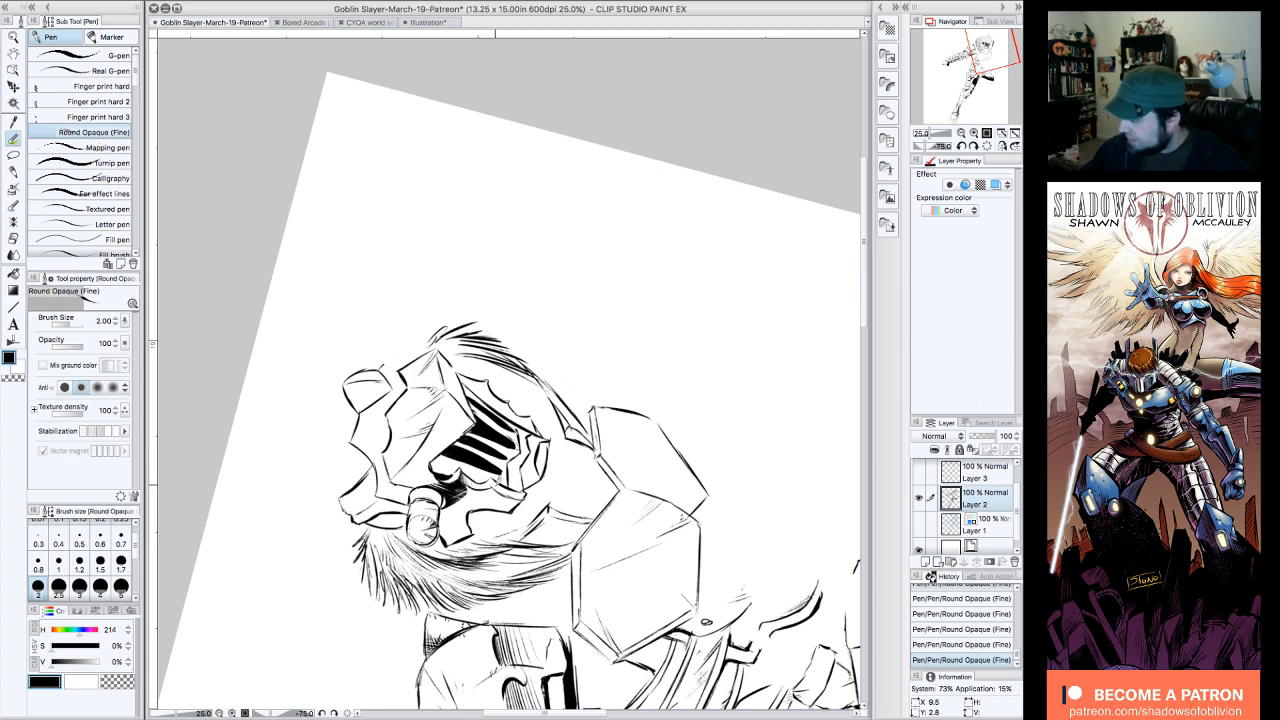
{"action": "left_click_drag", "start_coordinate": [493, 483], "coordinate": [517, 499]}
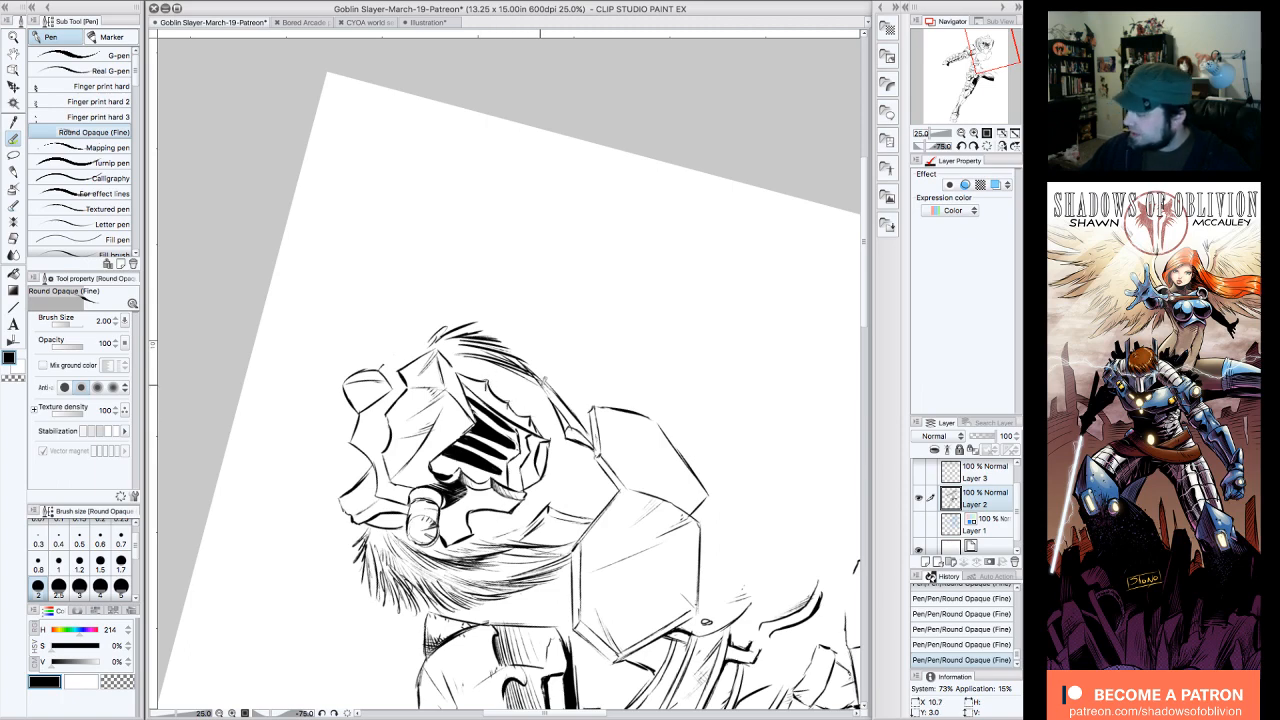
{"action": "left_click", "coordinate": [987, 146]}
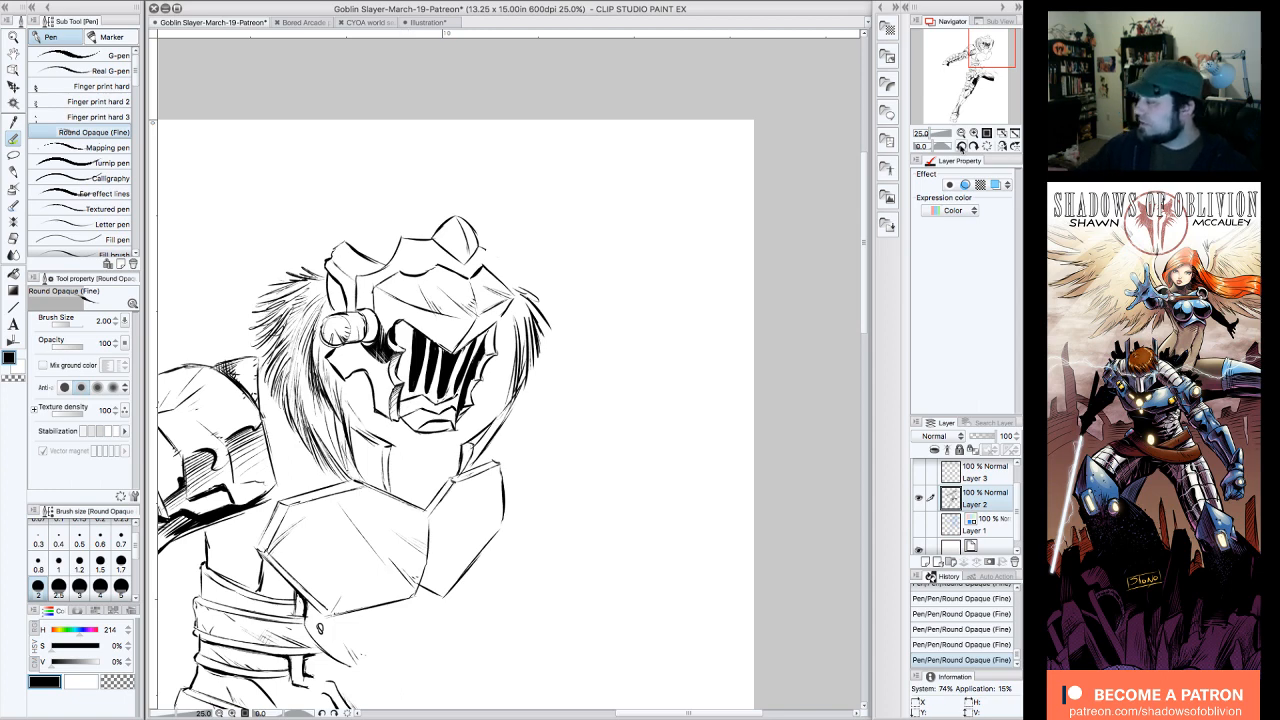
Step: Add short black shading strokes along the shield-side rim of the visor grille
{"action": "left_click", "coordinate": [961, 146]}
{"action": "left_click", "coordinate": [961, 146]}
{"action": "left_click", "coordinate": [961, 146]}
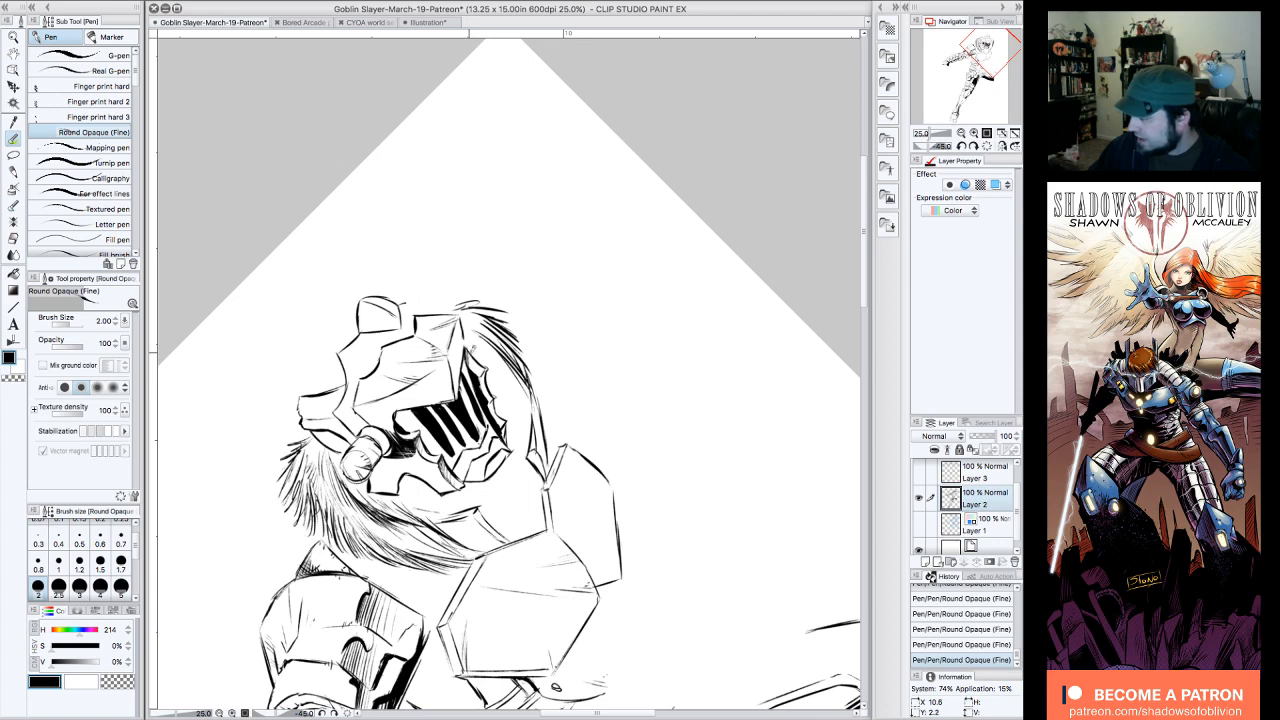
{"action": "left_click_drag", "start_coordinate": [483, 373], "coordinate": [503, 437]}
{"action": "left_click", "coordinate": [972, 134]}
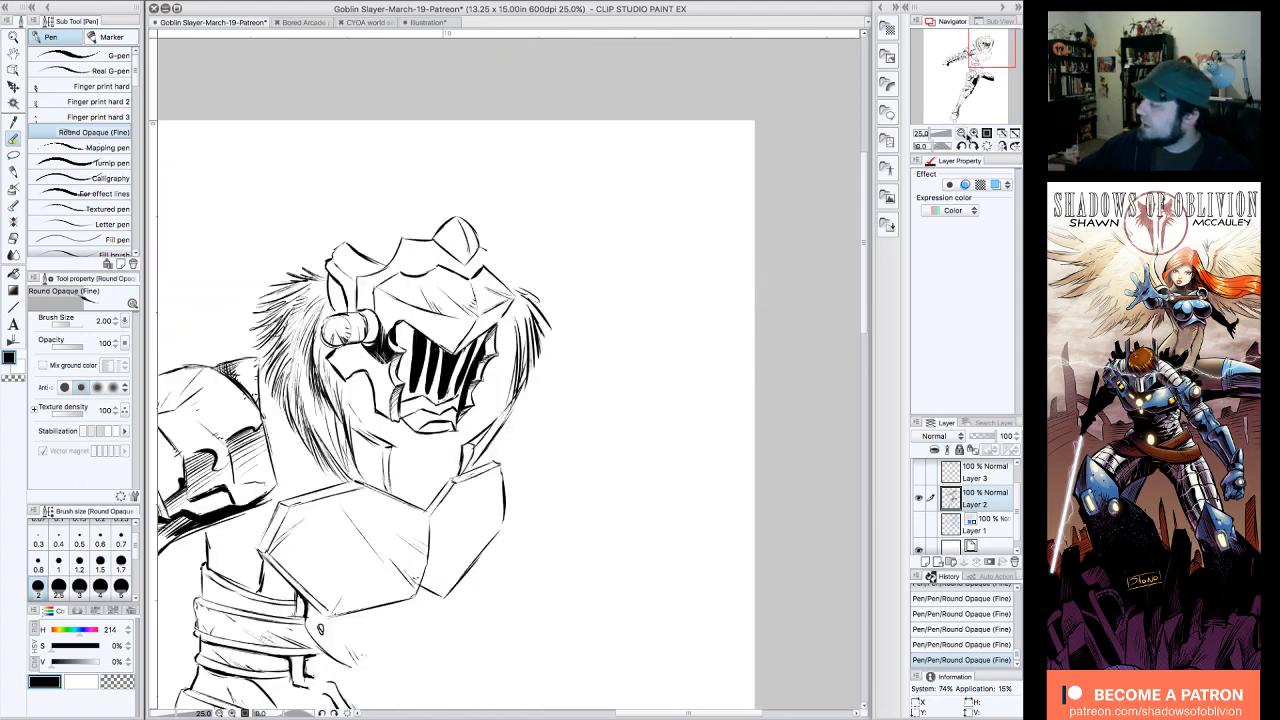
{"action": "left_click", "coordinate": [972, 134]}
{"action": "left_click", "coordinate": [973, 134]}
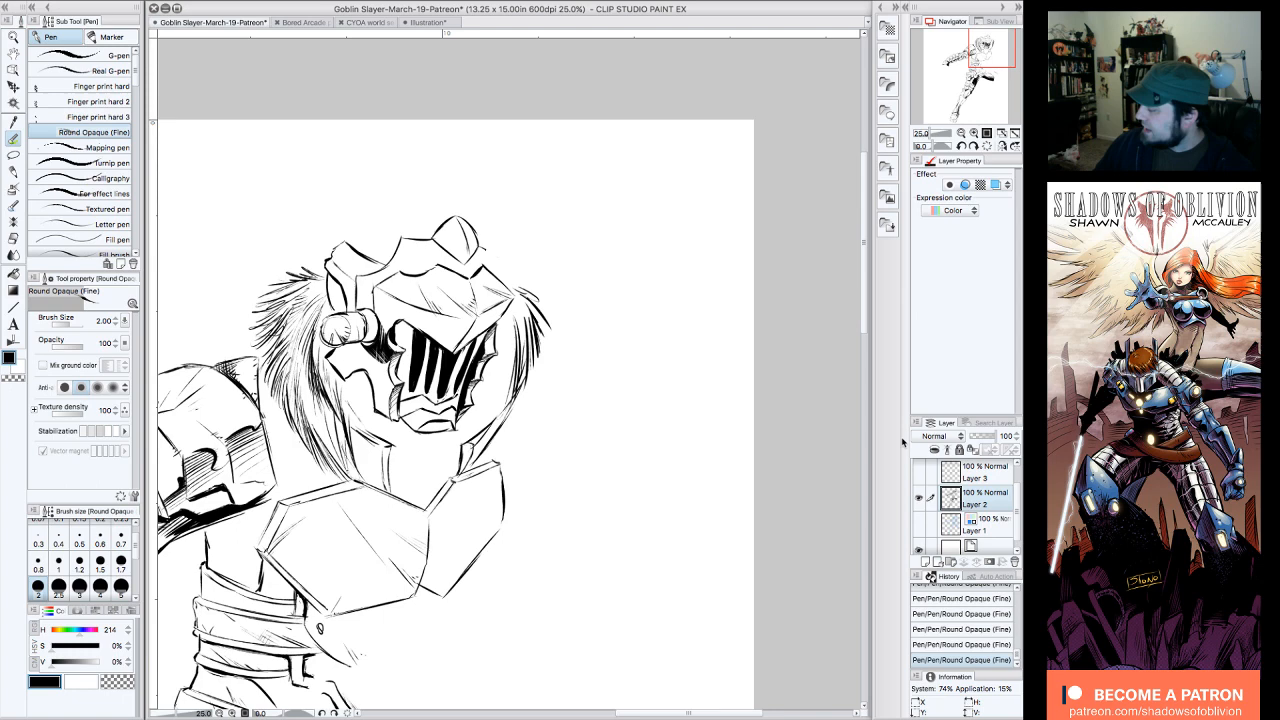
Step: Show the blue sketch on Layer 1 again and ink the helmet's crown plates and pointed top over it
{"action": "left_click", "coordinate": [918, 524]}
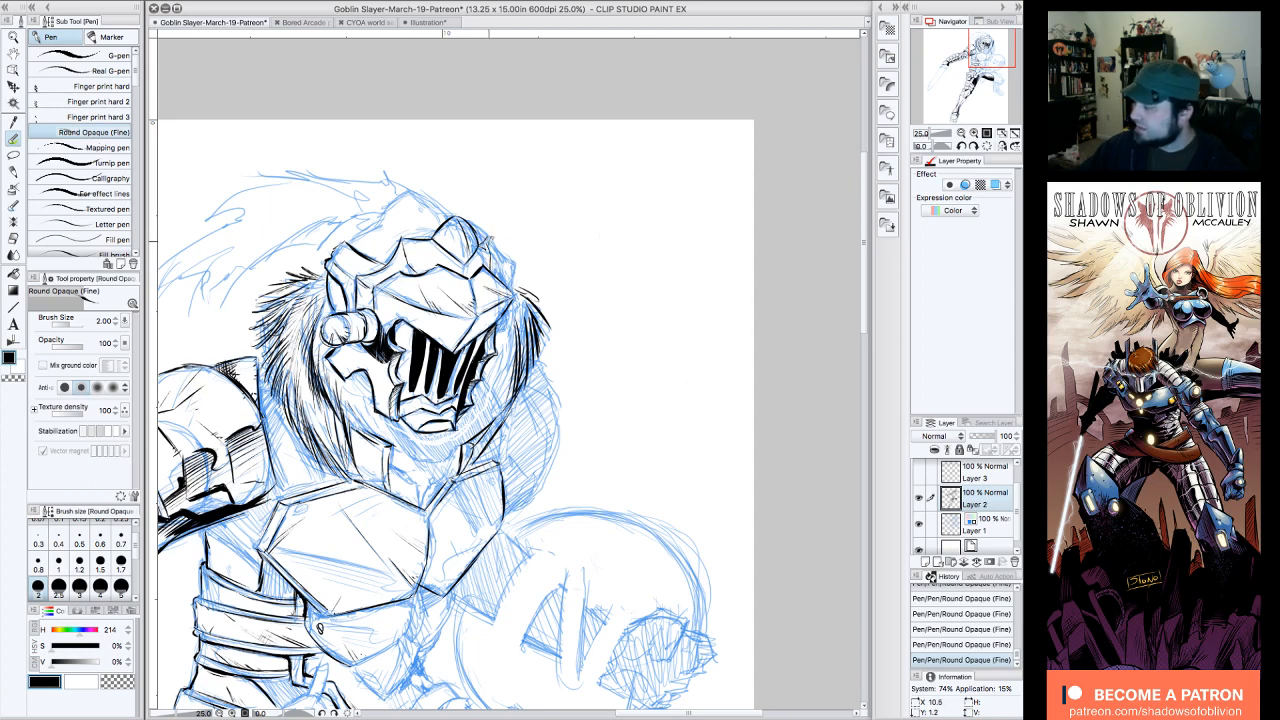
{"action": "left_click_drag", "start_coordinate": [482, 233], "coordinate": [512, 284]}
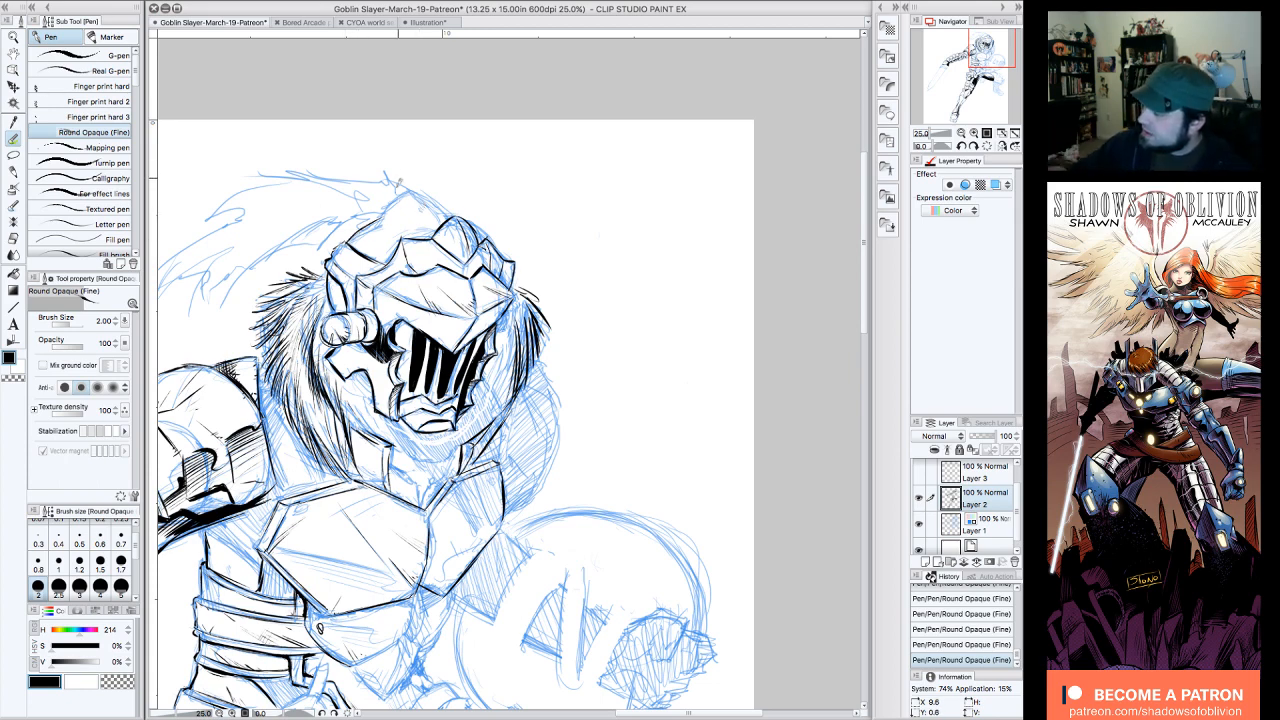
{"action": "mouse_move", "coordinate": [381, 213]}
{"action": "left_mouse_down"}
{"action": "mouse_move", "coordinate": [398, 189]}
{"action": "mouse_move", "coordinate": [444, 202]}
{"action": "left_mouse_up"}
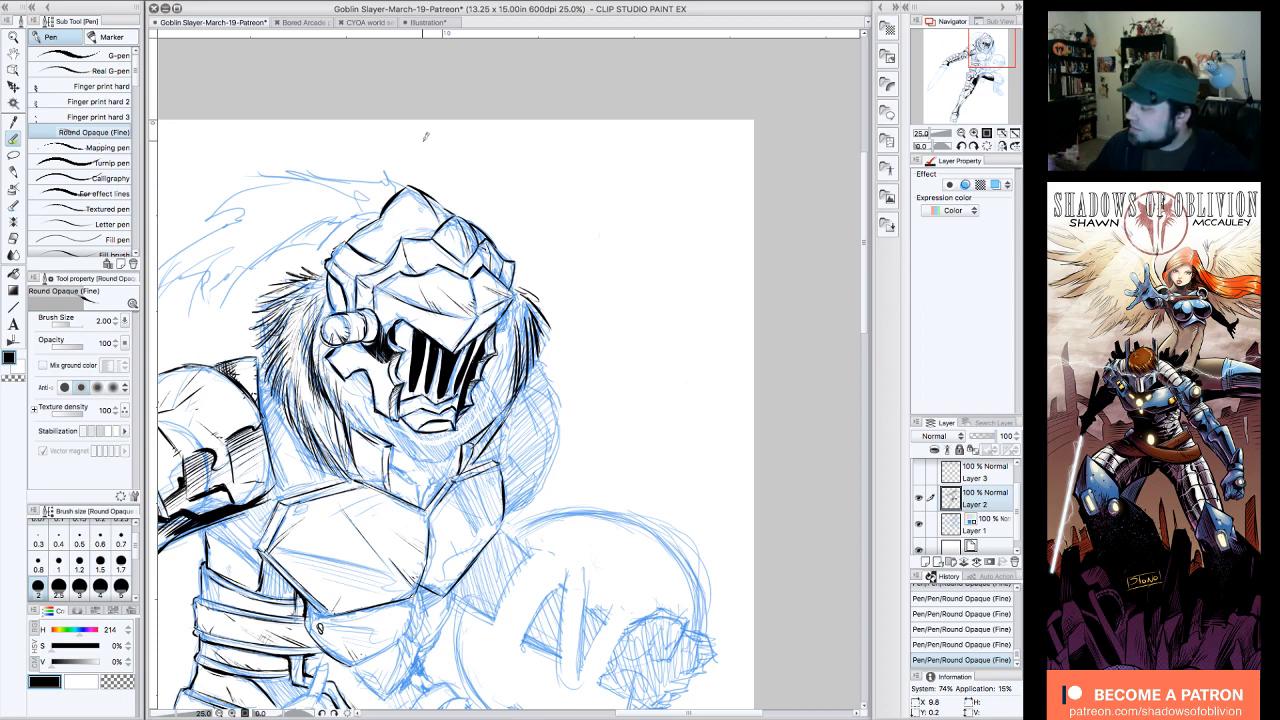
{"action": "left_click", "coordinate": [120, 684]}
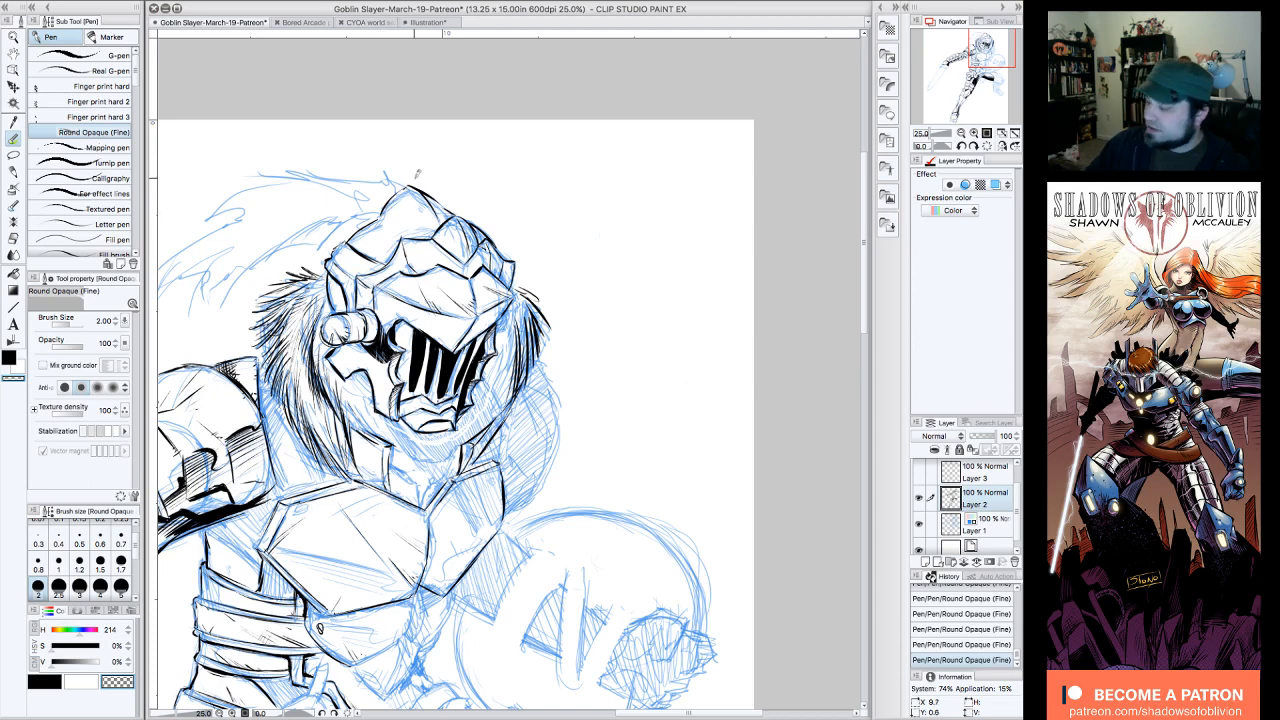
{"action": "left_click", "coordinate": [55, 682]}
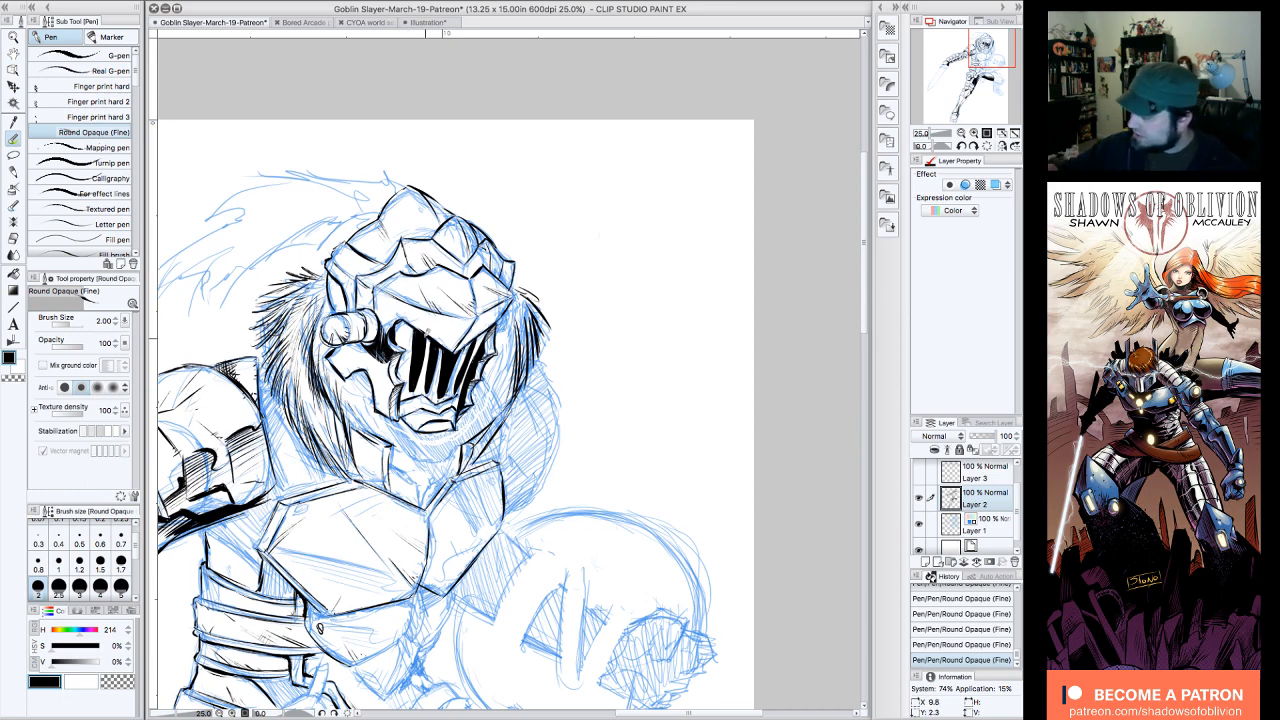
Step: Outline the shadow beneath the helmet's chin and along its shield-side edge, and fill it with solid black
{"action": "left_click", "coordinate": [961, 146]}
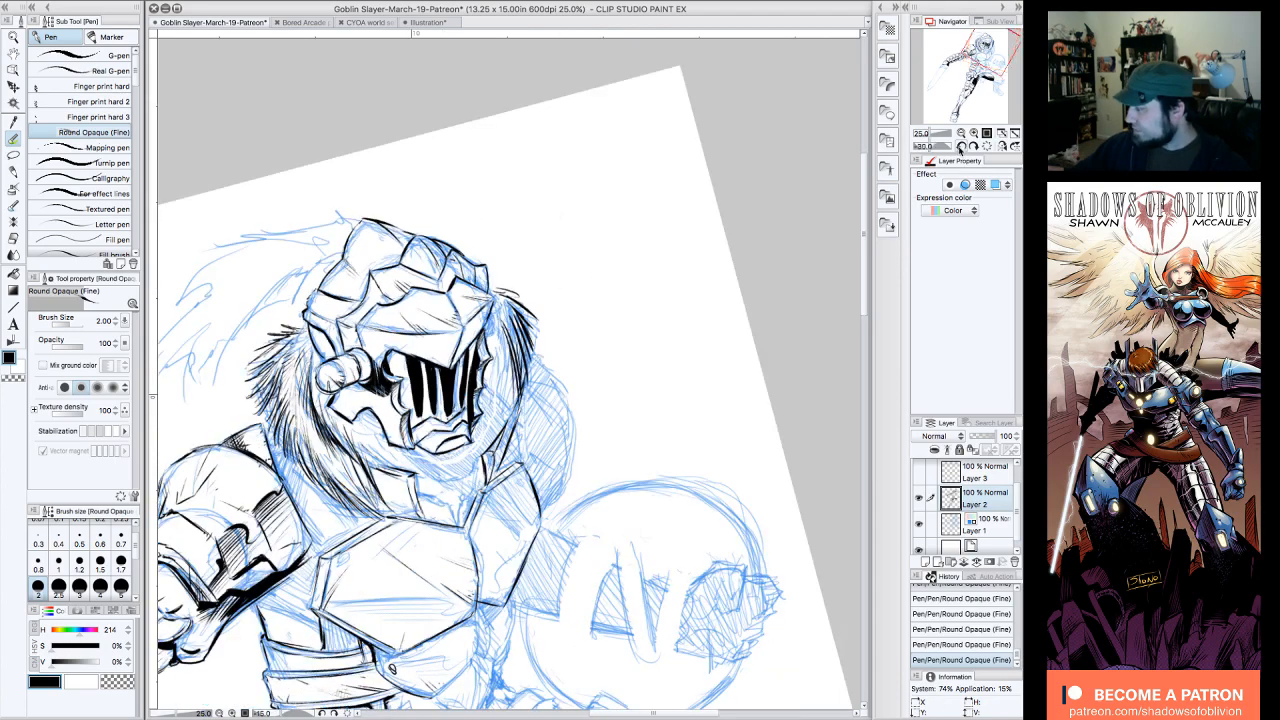
{"action": "left_click", "coordinate": [961, 146]}
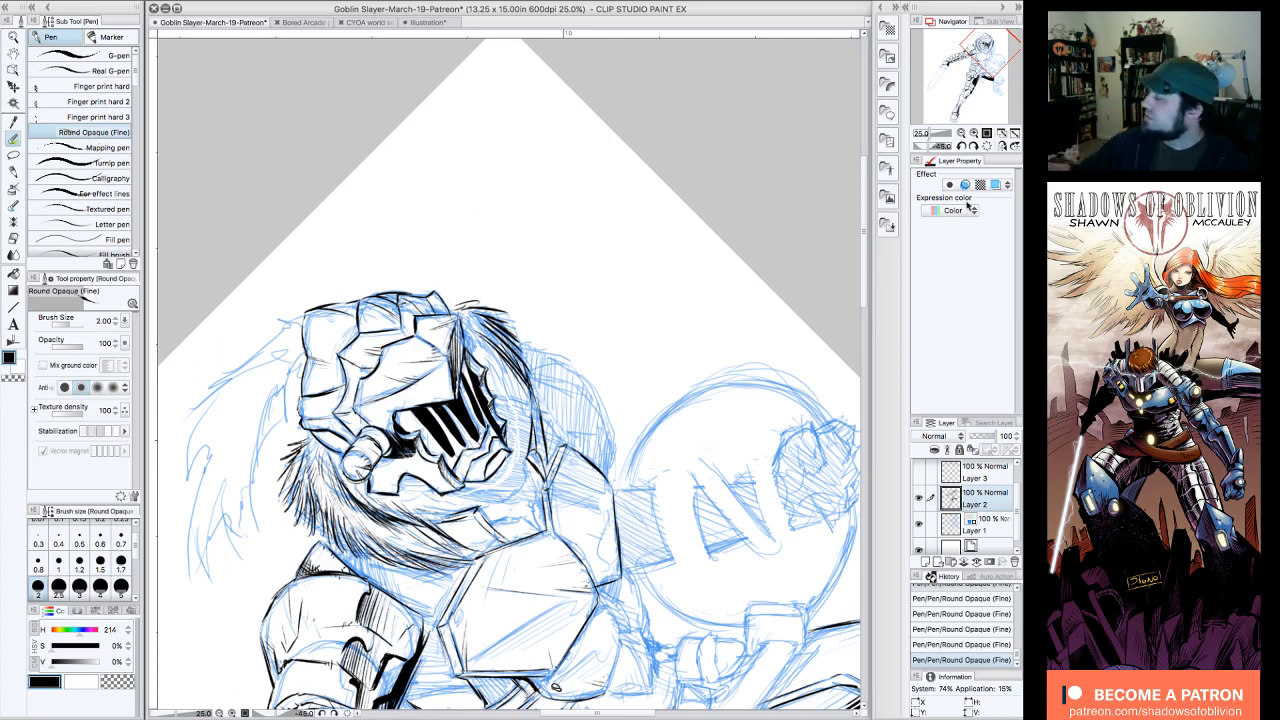
{"action": "left_click", "coordinate": [986, 146]}
{"action": "left_click", "coordinate": [961, 132]}
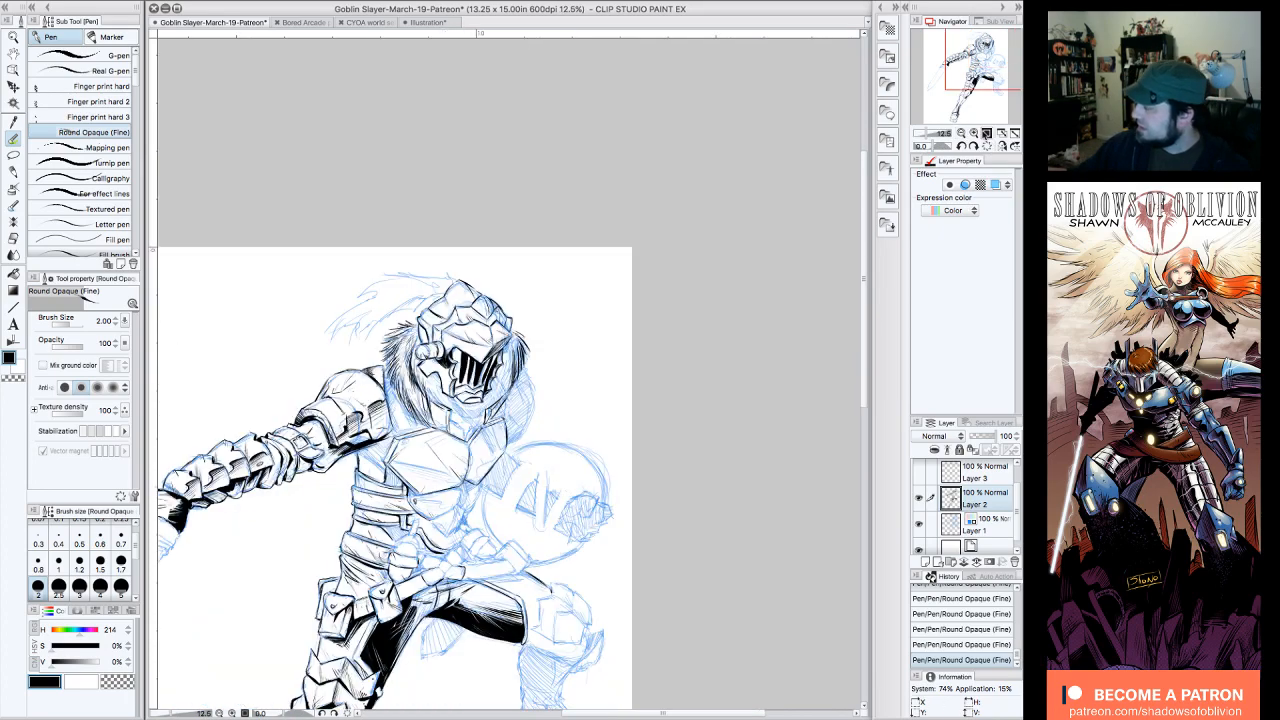
{"action": "left_click", "coordinate": [973, 132]}
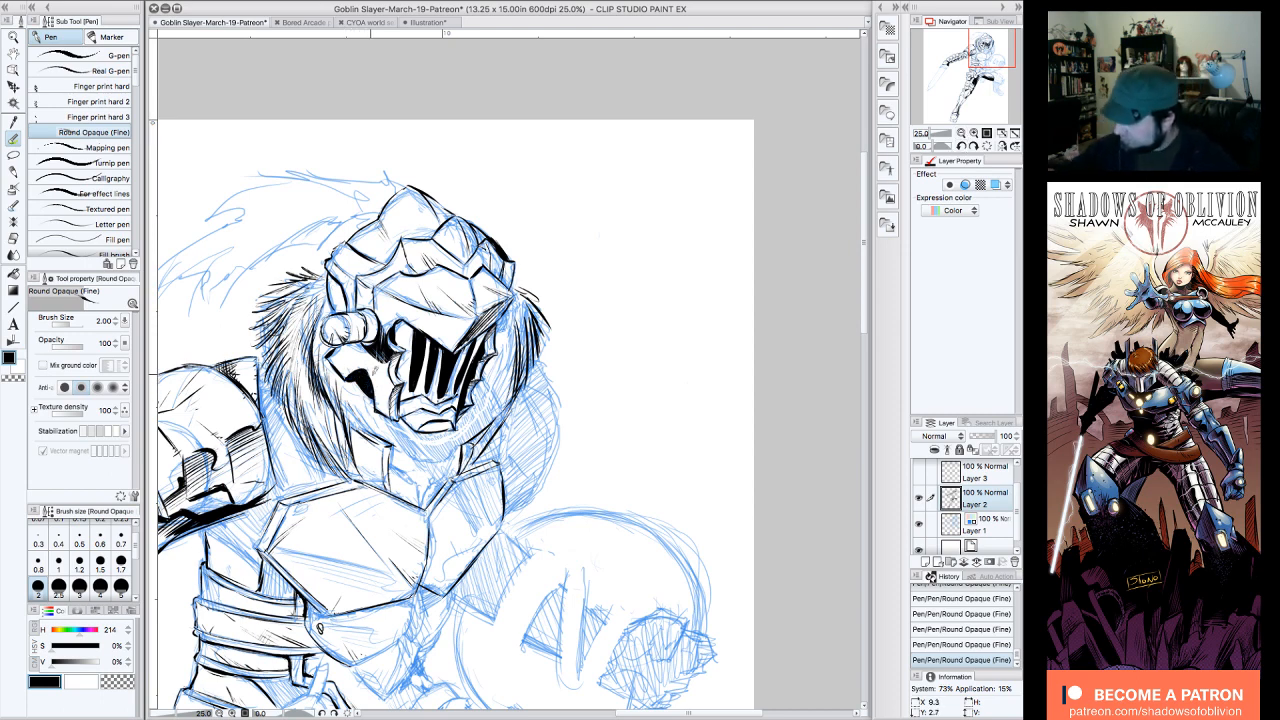
{"action": "left_click_drag", "start_coordinate": [398, 436], "coordinate": [447, 476]}
{"action": "mouse_move", "coordinate": [492, 352]}
{"action": "left_mouse_down"}
{"action": "mouse_move", "coordinate": [502, 405]}
{"action": "mouse_move", "coordinate": [448, 478]}
{"action": "left_mouse_up"}
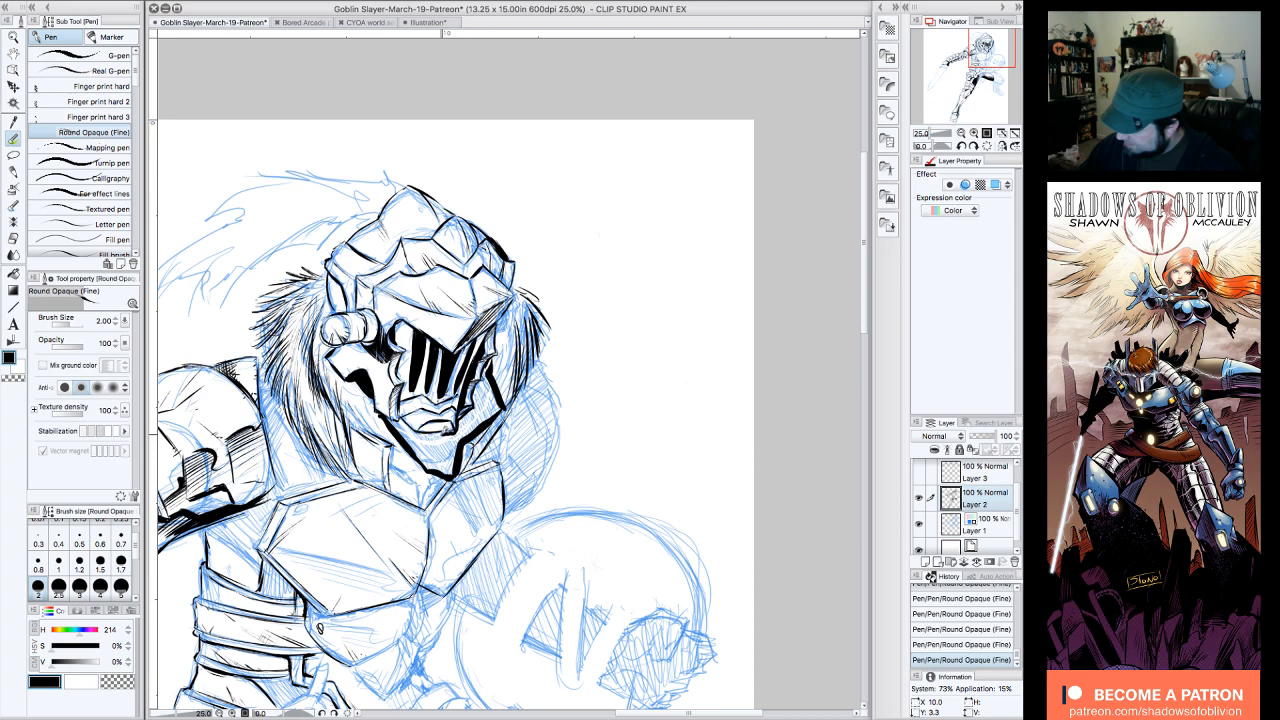
{"action": "left_click_drag", "start_coordinate": [447, 431], "coordinate": [403, 422]}
{"action": "left_click", "coordinate": [14, 272]}
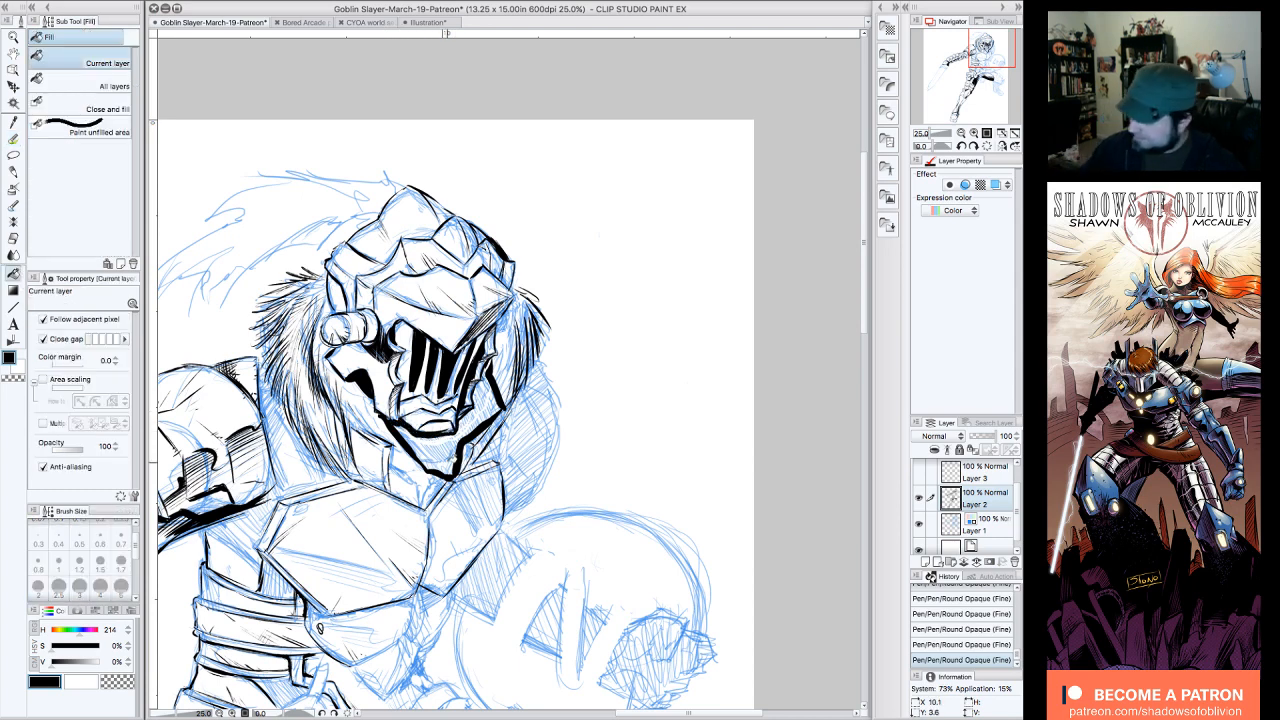
{"action": "left_click", "coordinate": [490, 401]}
{"action": "left_click", "coordinate": [492, 414]}
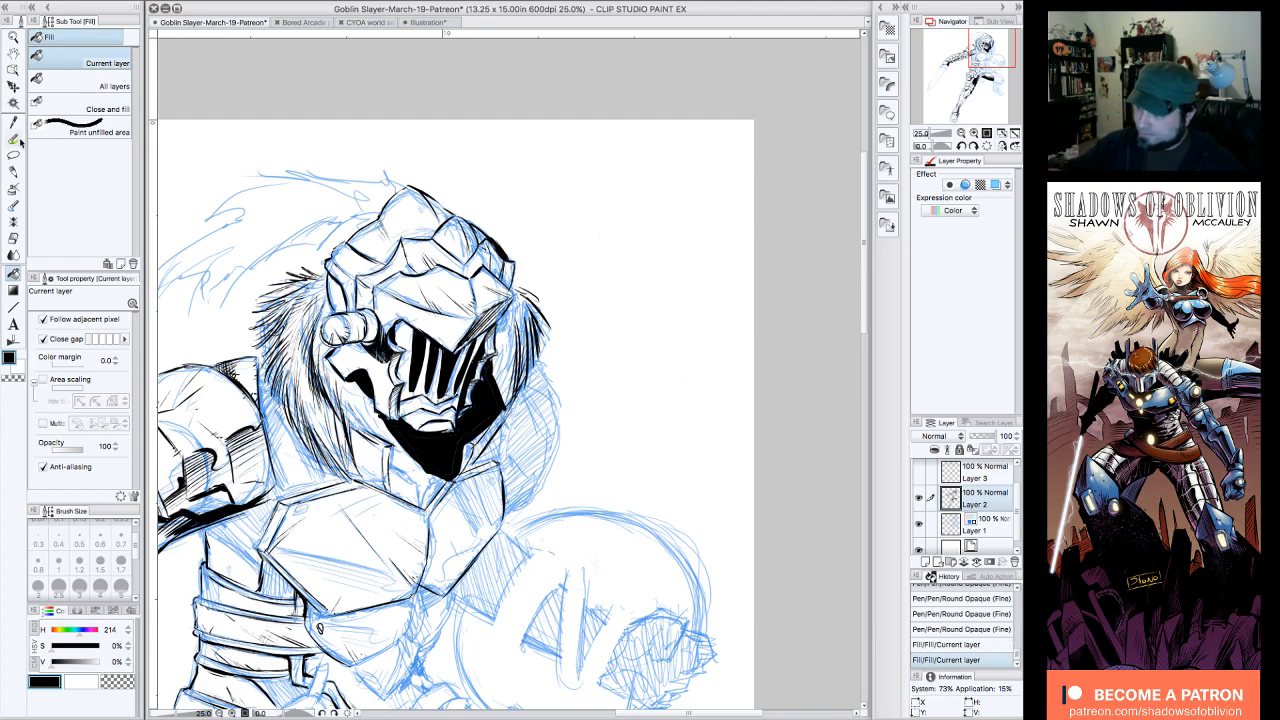
Step: Cover the thin unfilled seams inside the black shadow under the chin with black pen strokes
{"action": "left_click", "coordinate": [22, 126]}
{"action": "left_click", "coordinate": [974, 133]}
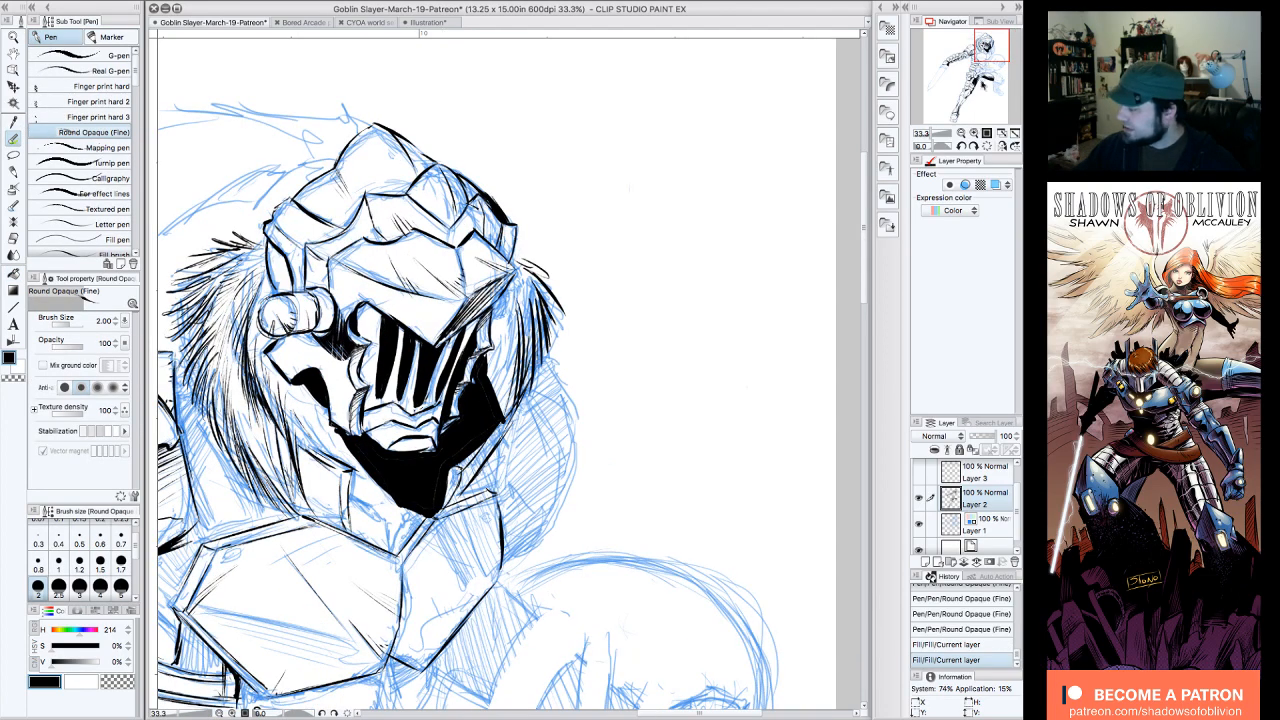
{"action": "left_click", "coordinate": [974, 133]}
{"action": "left_click_drag", "start_coordinate": [991, 44], "coordinate": [991, 47]}
{"action": "left_click", "coordinate": [974, 133]}
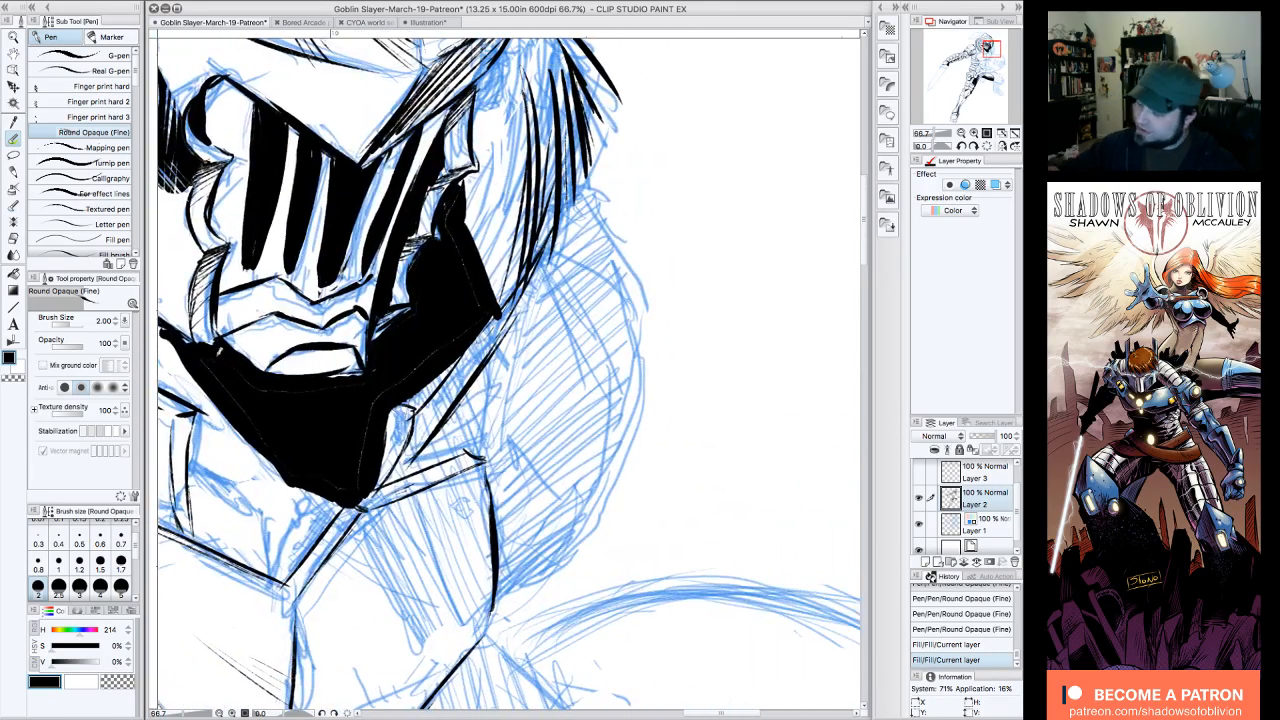
{"action": "left_click_drag", "start_coordinate": [213, 362], "coordinate": [240, 410]}
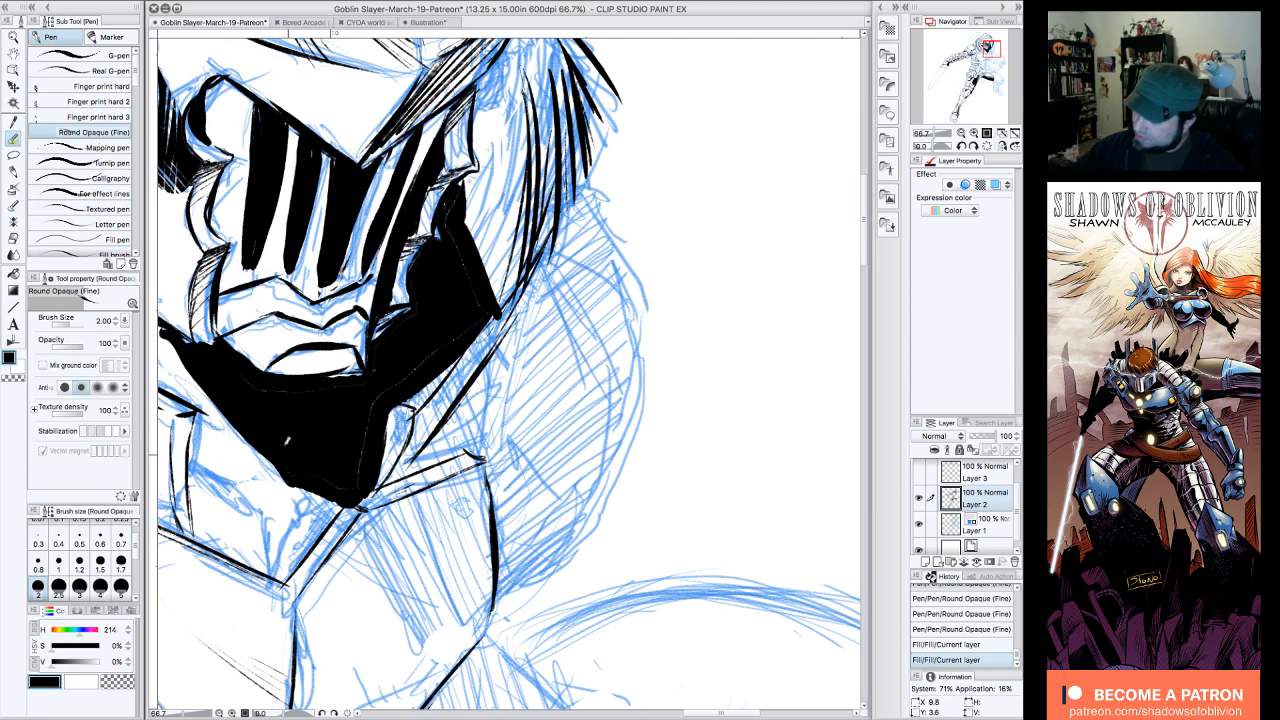
{"action": "left_click", "coordinate": [275, 390]}
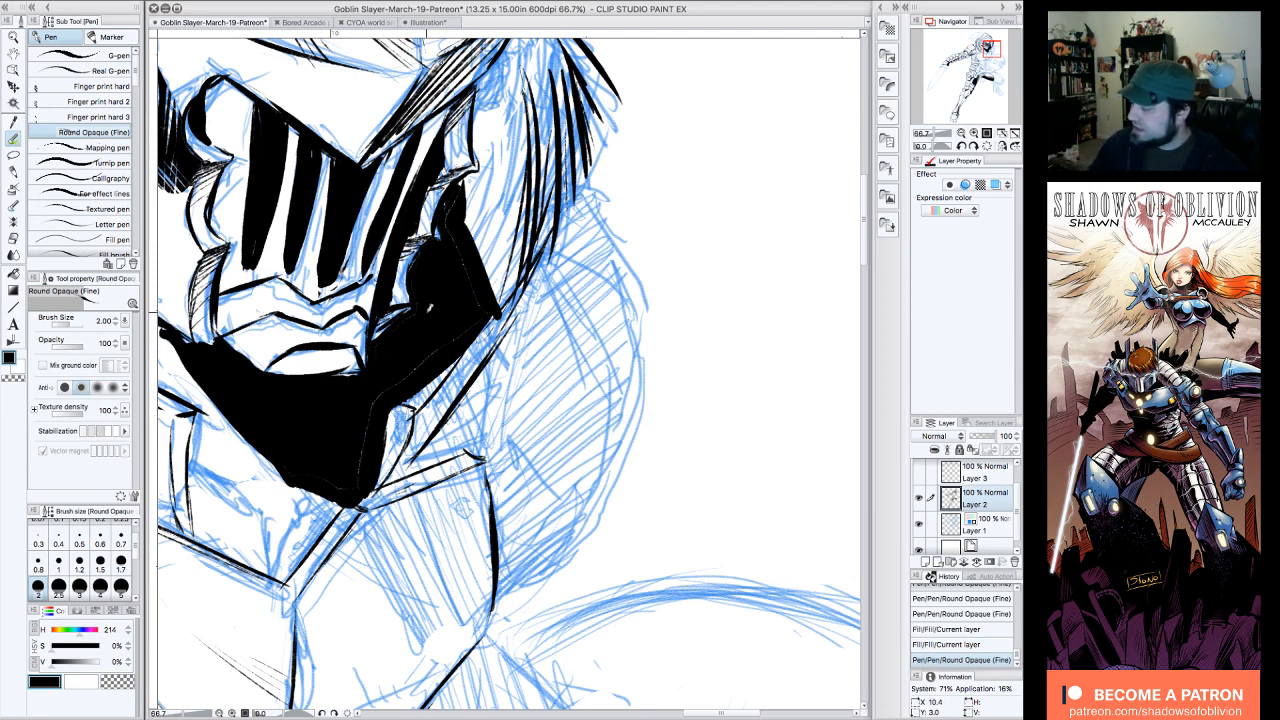
{"action": "left_click", "coordinate": [433, 289]}
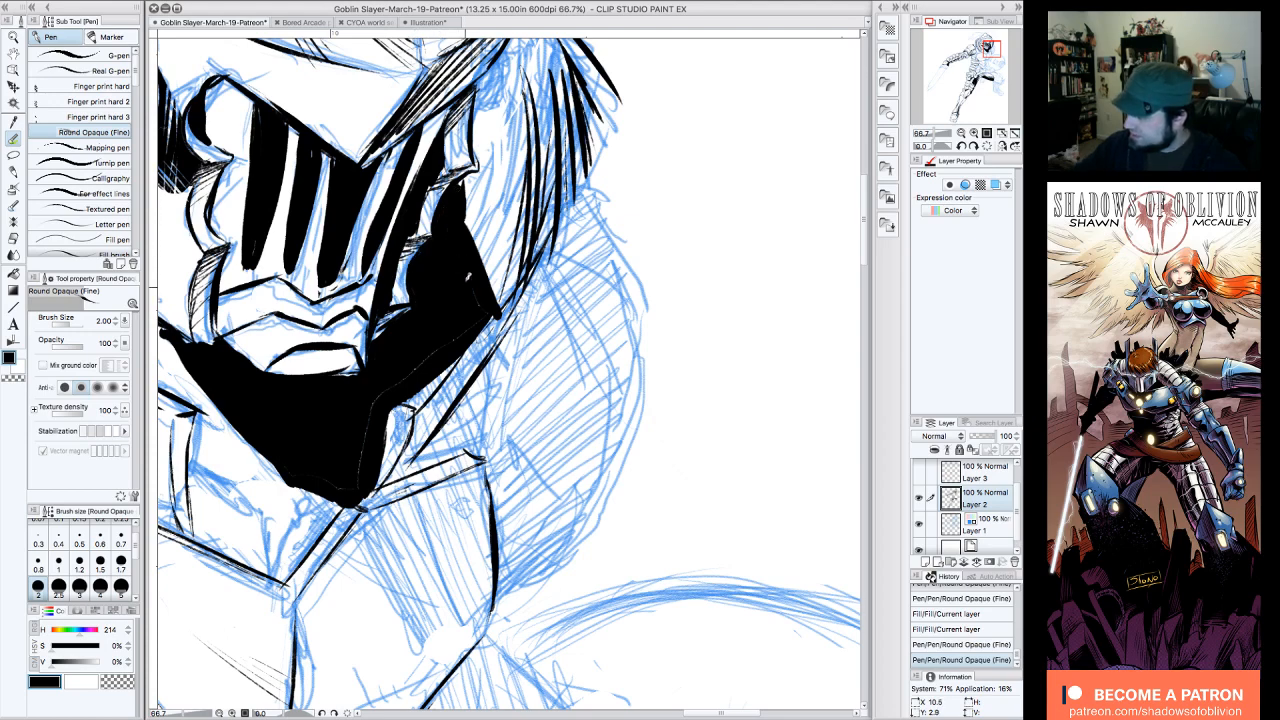
{"action": "left_click", "coordinate": [319, 470]}
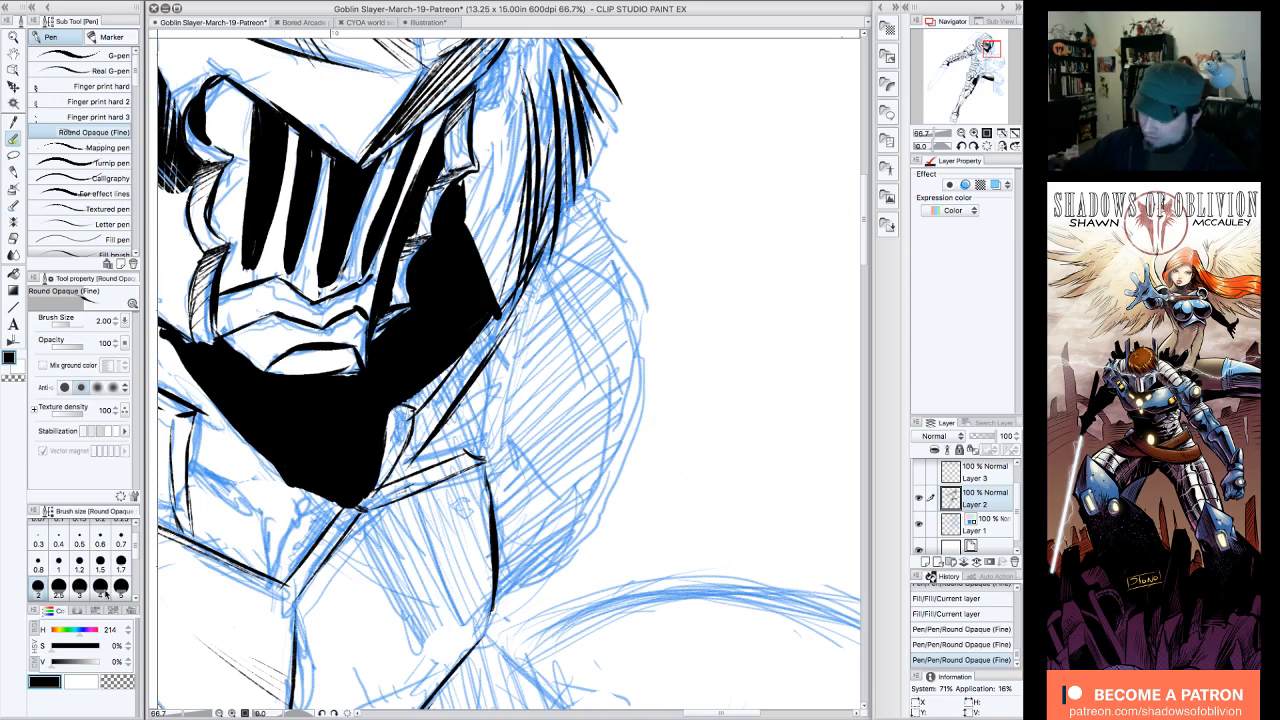
Step: Trim the lower edge of the chin guard above the black shadow with transparent pen strokes
{"action": "left_click", "coordinate": [116, 681]}
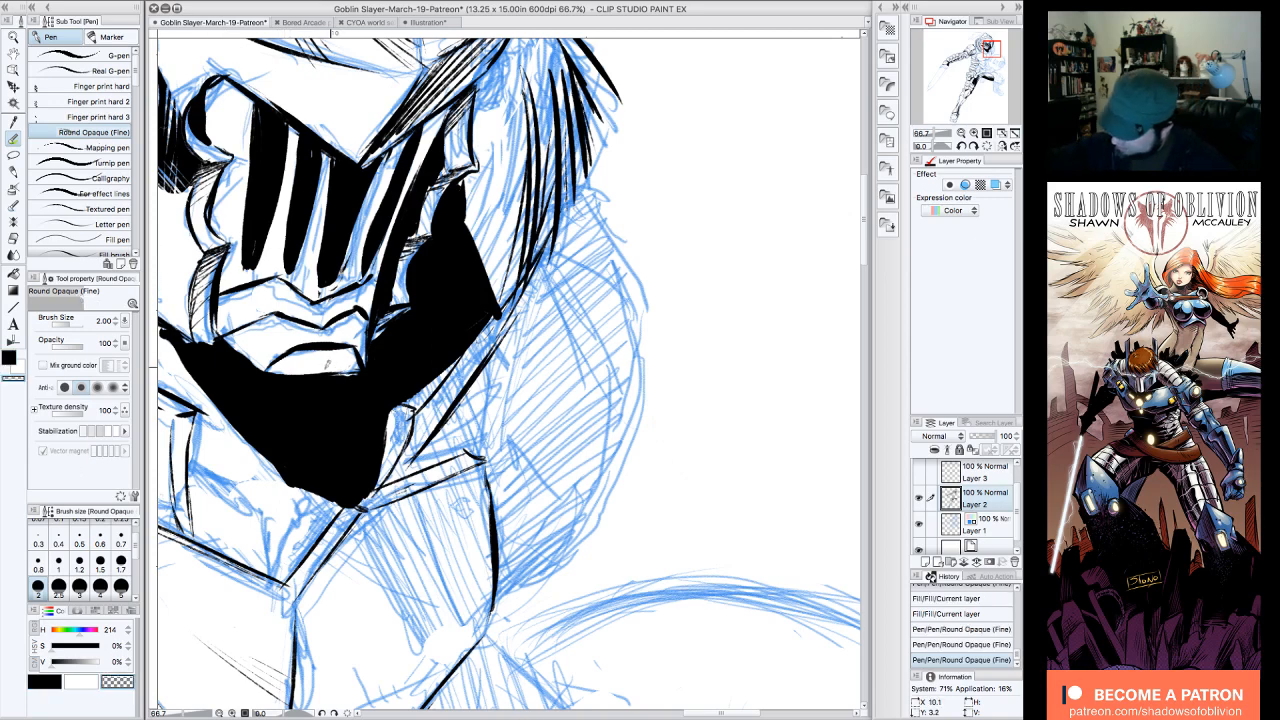
{"action": "mouse_move", "coordinate": [330, 374]}
{"action": "left_mouse_down"}
{"action": "mouse_move", "coordinate": [282, 368]}
{"action": "mouse_move", "coordinate": [356, 375]}
{"action": "left_mouse_up"}
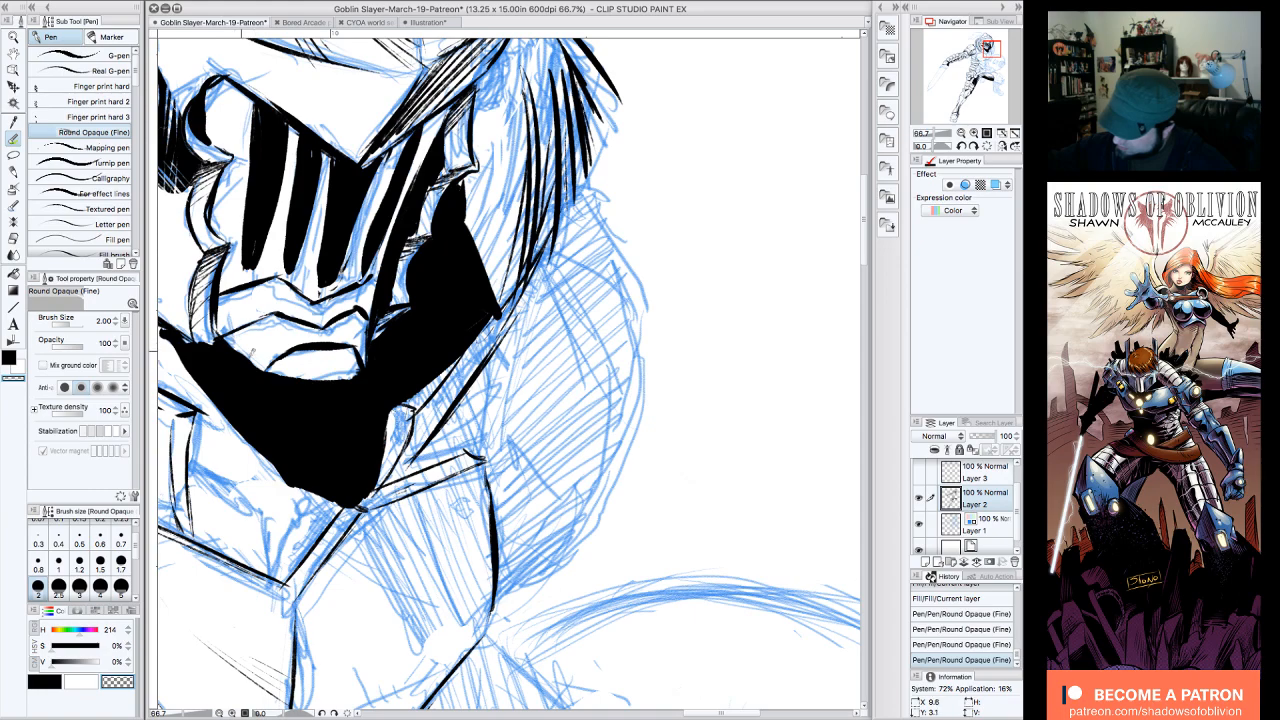
{"action": "left_click", "coordinate": [961, 133]}
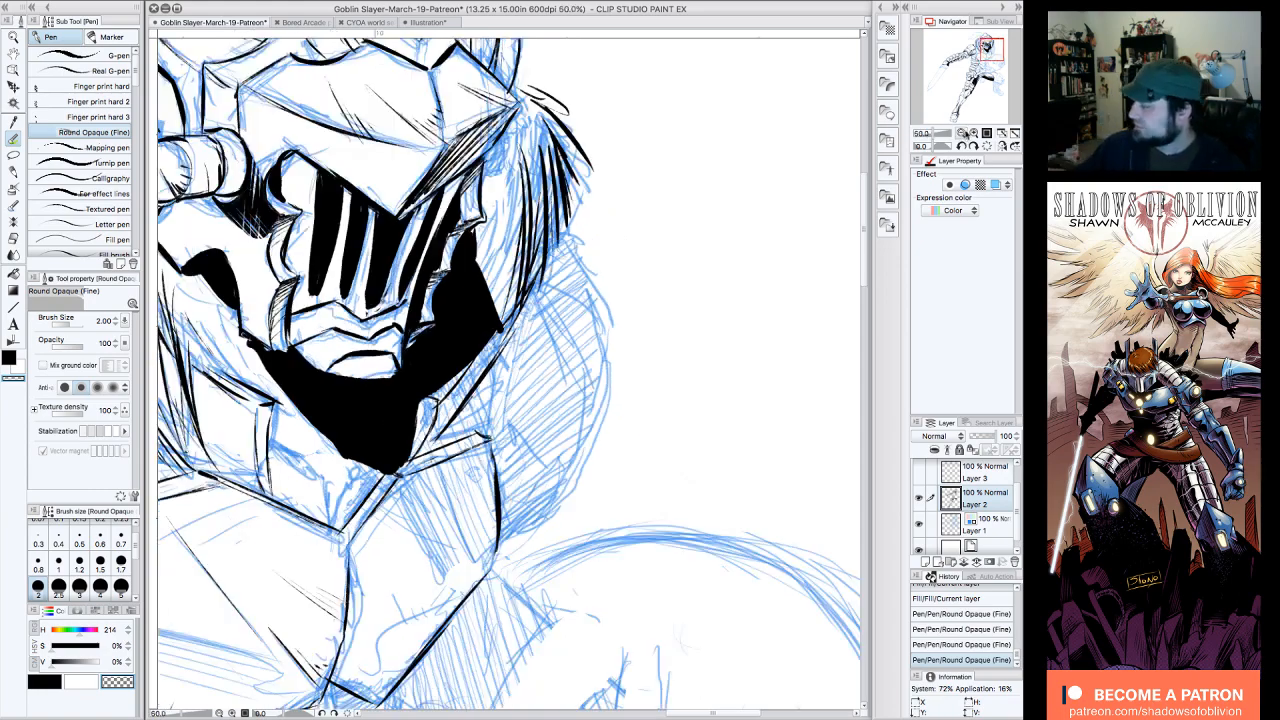
{"action": "mouse_move", "coordinate": [990, 93]}
{"action": "left_mouse_down"}
{"action": "mouse_move", "coordinate": [1004, 63]}
{"action": "mouse_move", "coordinate": [985, 46]}
{"action": "left_mouse_up"}
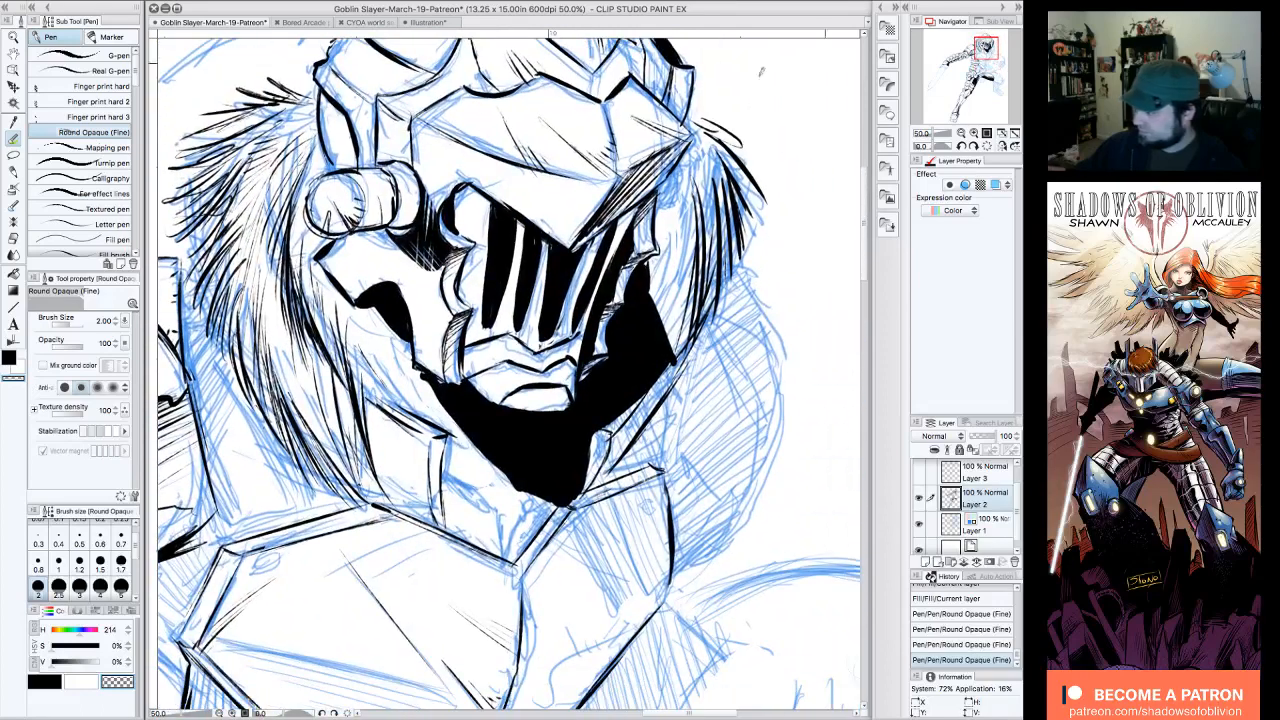
Step: Touch up the black cheek shadow on the sword-arm side and hatch from it down to the chin shadow
{"action": "left_click", "coordinate": [54, 684]}
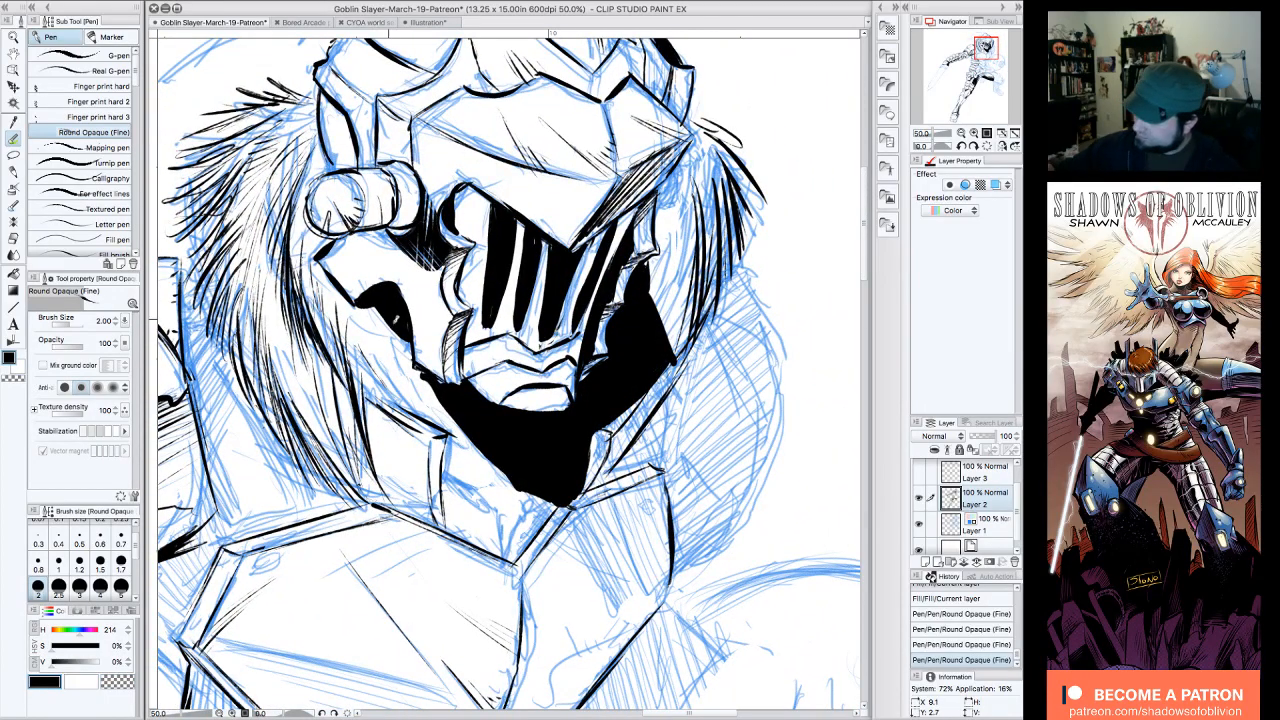
{"action": "left_click_drag", "start_coordinate": [396, 320], "coordinate": [411, 354]}
{"action": "left_click_drag", "start_coordinate": [366, 310], "coordinate": [421, 383]}
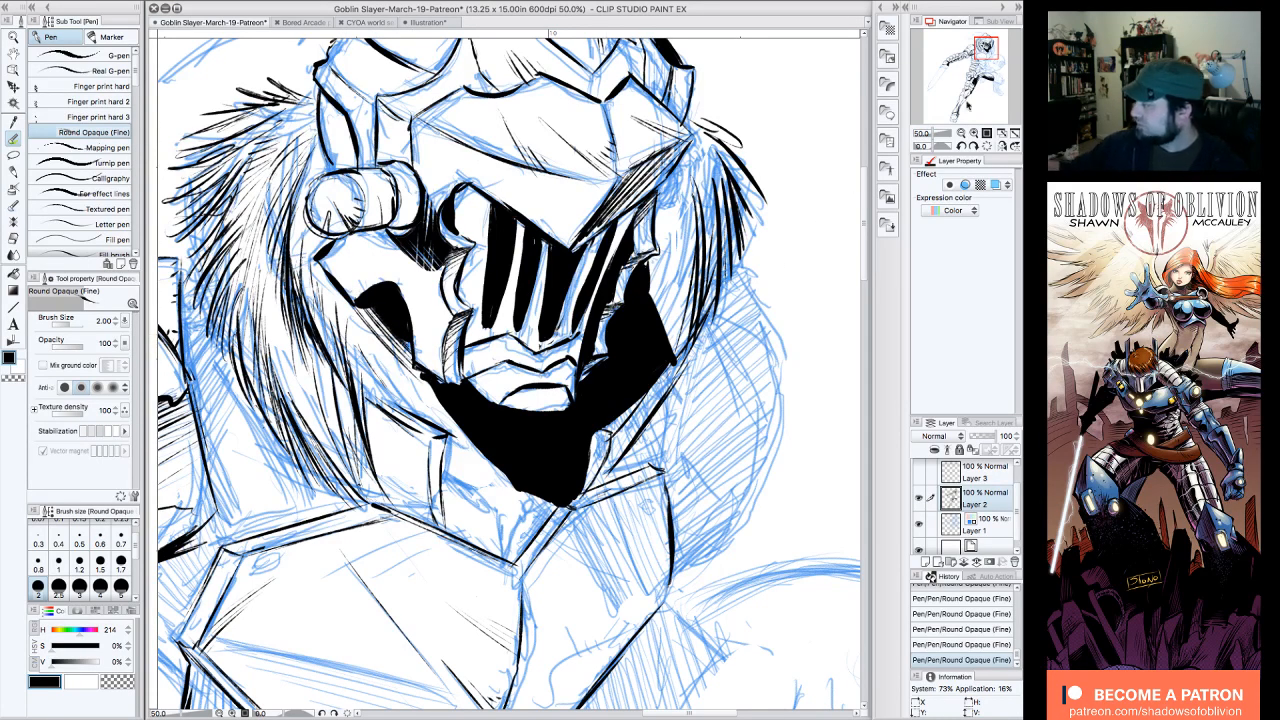
{"action": "left_click", "coordinate": [961, 146]}
{"action": "left_click", "coordinate": [961, 146]}
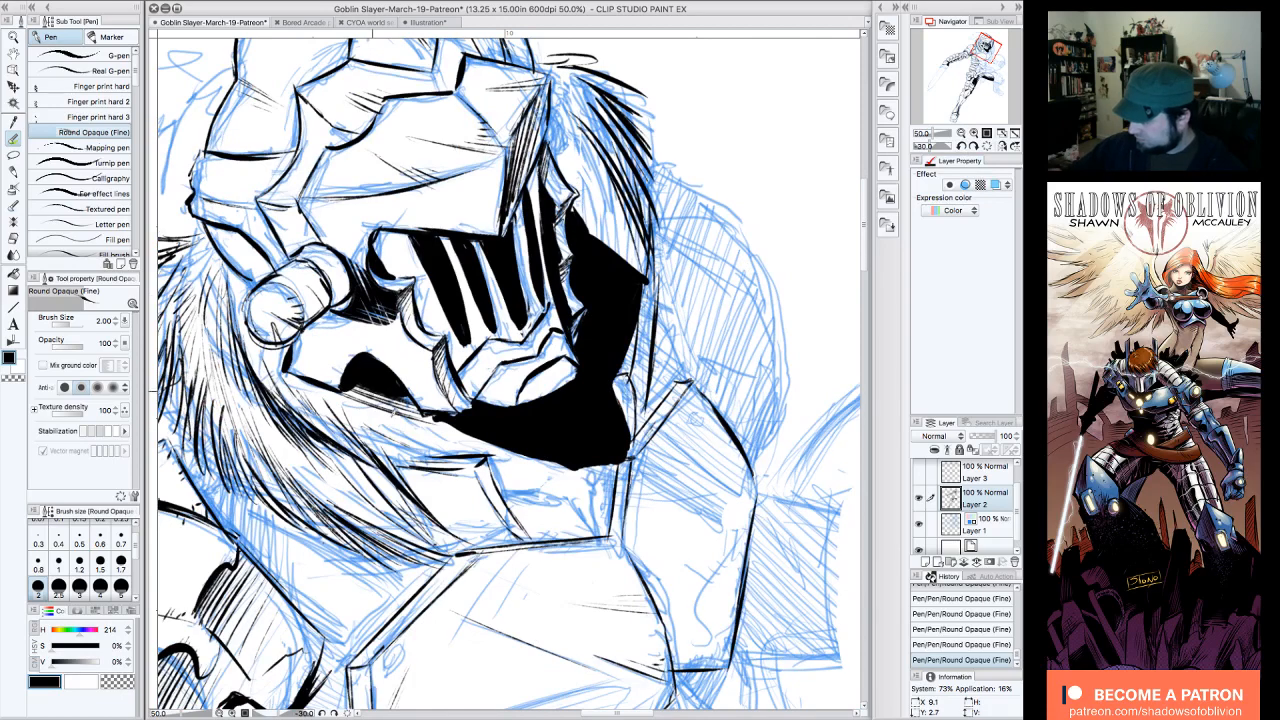
{"action": "left_click_drag", "start_coordinate": [373, 386], "coordinate": [399, 426]}
{"action": "mouse_move", "coordinate": [379, 392]}
{"action": "left_mouse_down"}
{"action": "mouse_move", "coordinate": [413, 430]}
{"action": "mouse_move", "coordinate": [390, 368]}
{"action": "mouse_move", "coordinate": [461, 448]}
{"action": "left_mouse_up"}
{"action": "left_click_drag", "start_coordinate": [437, 406], "coordinate": [472, 450]}
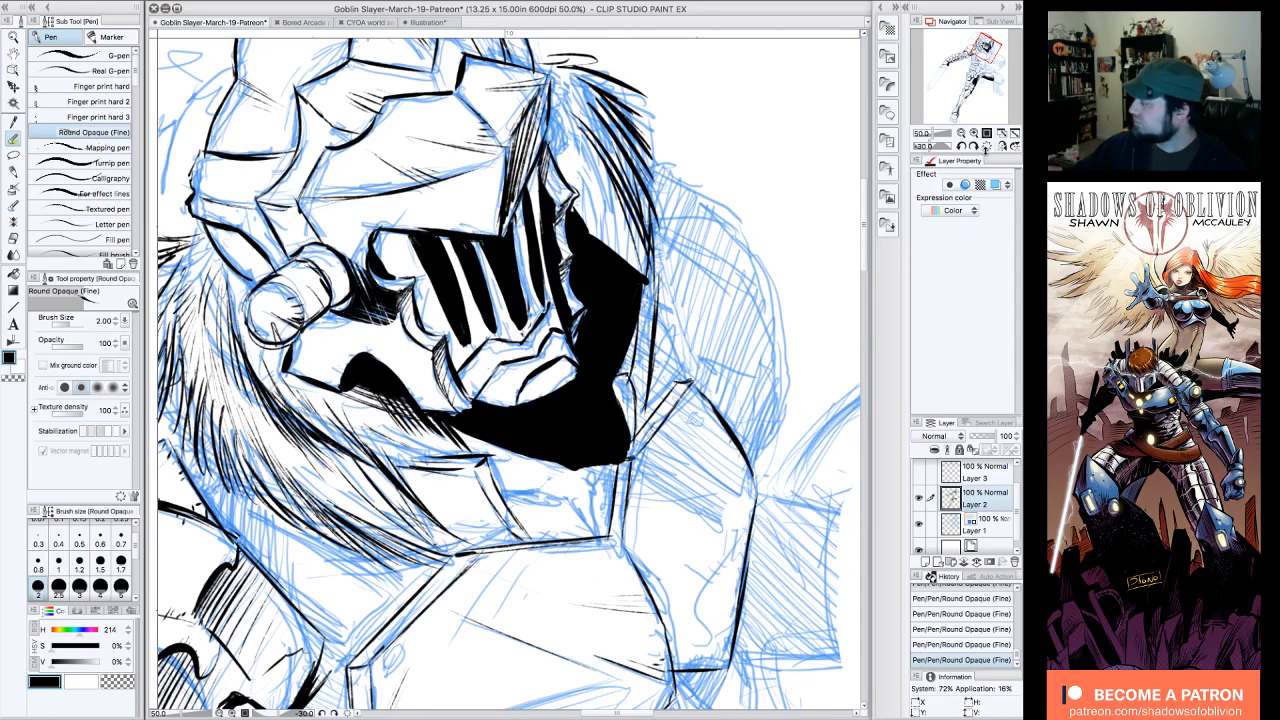
Step: Hatch black pen strokes along the sword-arm side edge of the shadow beneath the helmet's chin
{"action": "left_click", "coordinate": [987, 146]}
{"action": "left_click", "coordinate": [987, 133]}
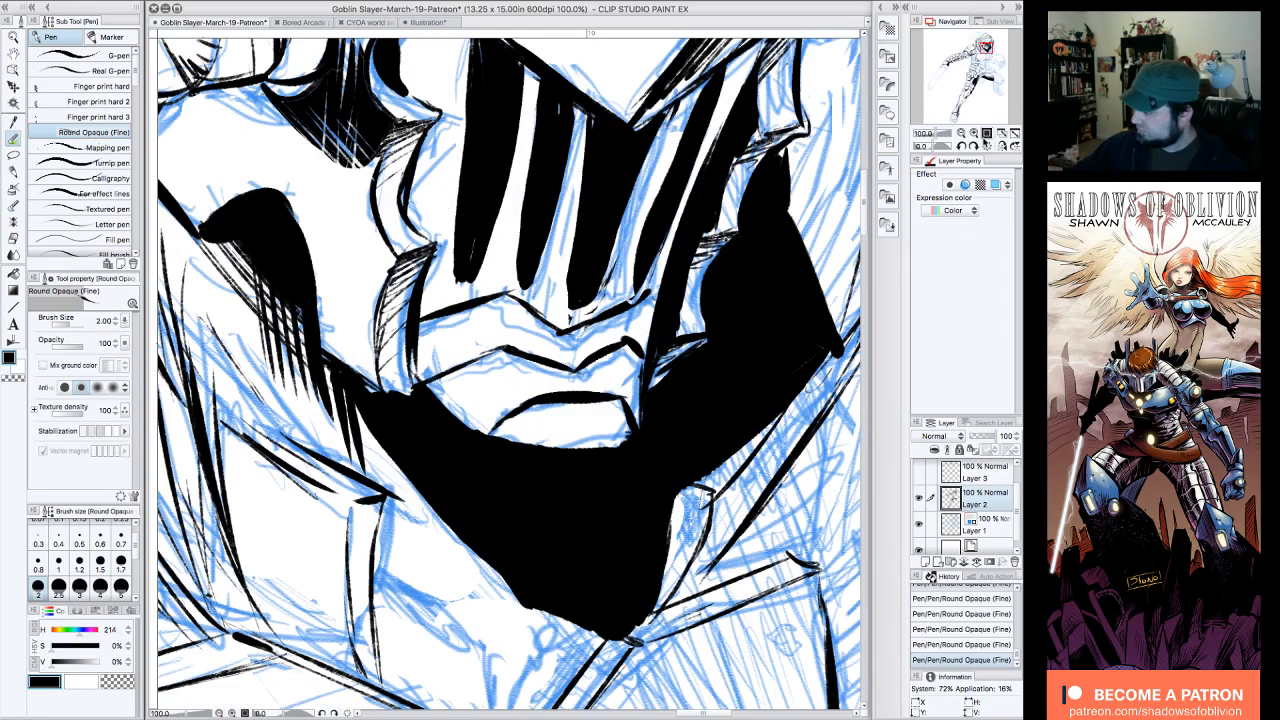
{"action": "left_click", "coordinate": [961, 133]}
{"action": "left_click", "coordinate": [961, 133]}
{"action": "left_click", "coordinate": [975, 146]}
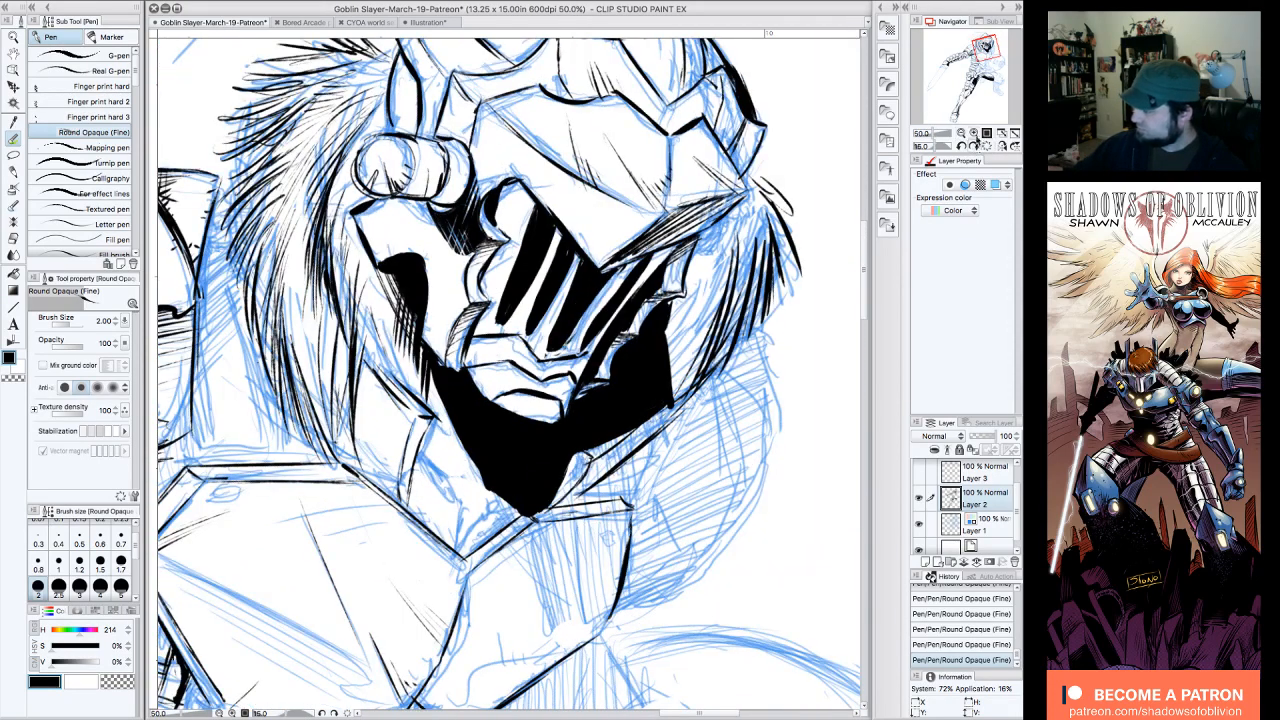
{"action": "left_click", "coordinate": [961, 133]}
{"action": "left_click", "coordinate": [975, 146]}
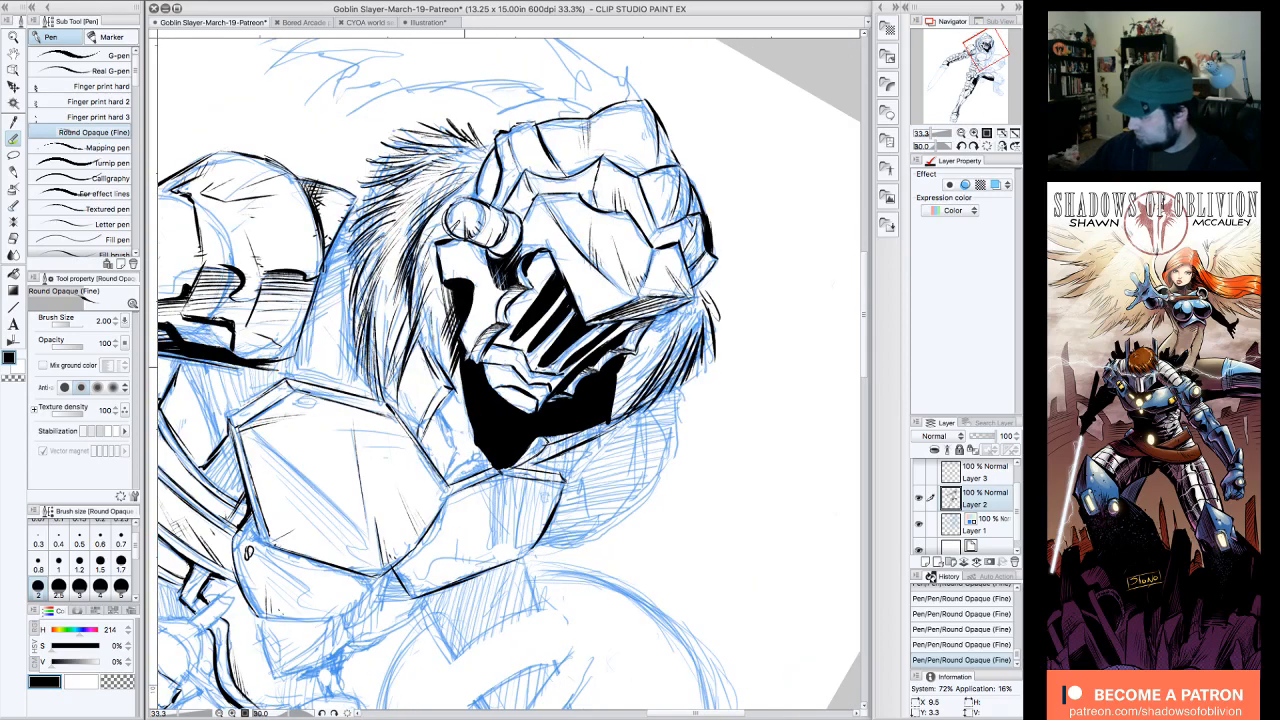
{"action": "left_click_drag", "start_coordinate": [457, 352], "coordinate": [471, 453]}
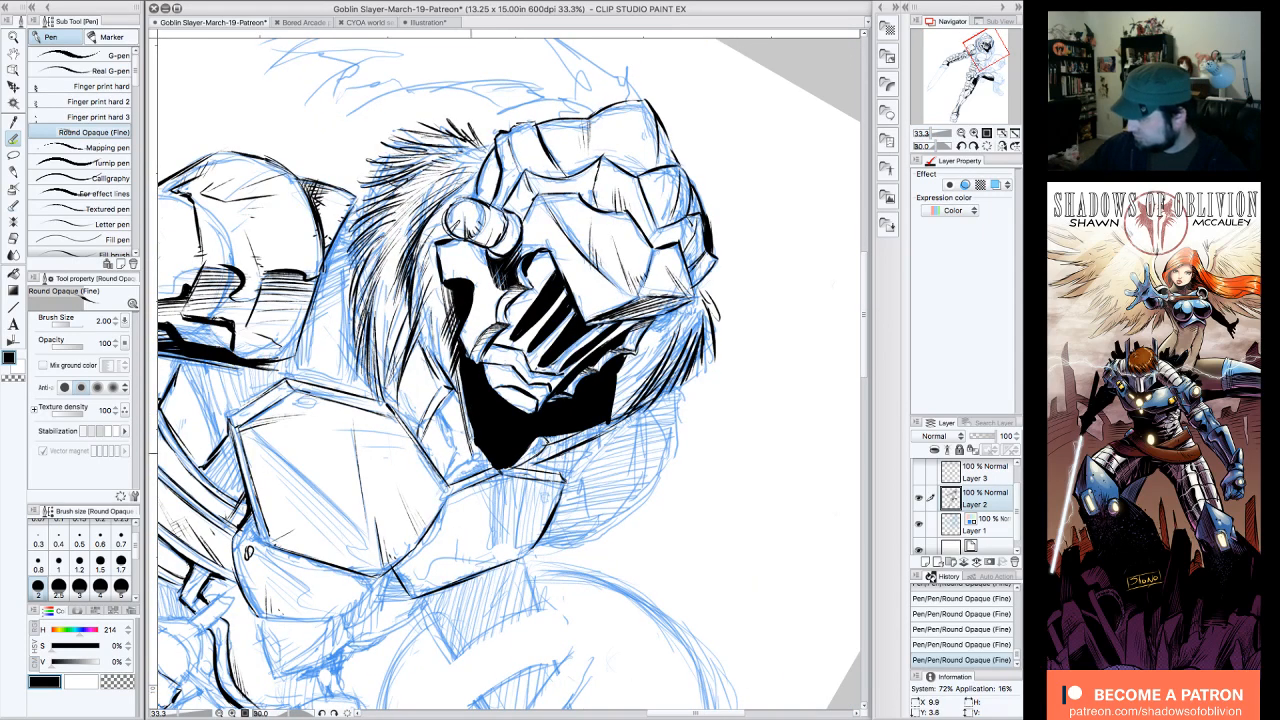
{"action": "mouse_move", "coordinate": [466, 360]}
{"action": "left_mouse_down"}
{"action": "mouse_move", "coordinate": [480, 451]}
{"action": "mouse_move", "coordinate": [462, 458]}
{"action": "left_mouse_up"}
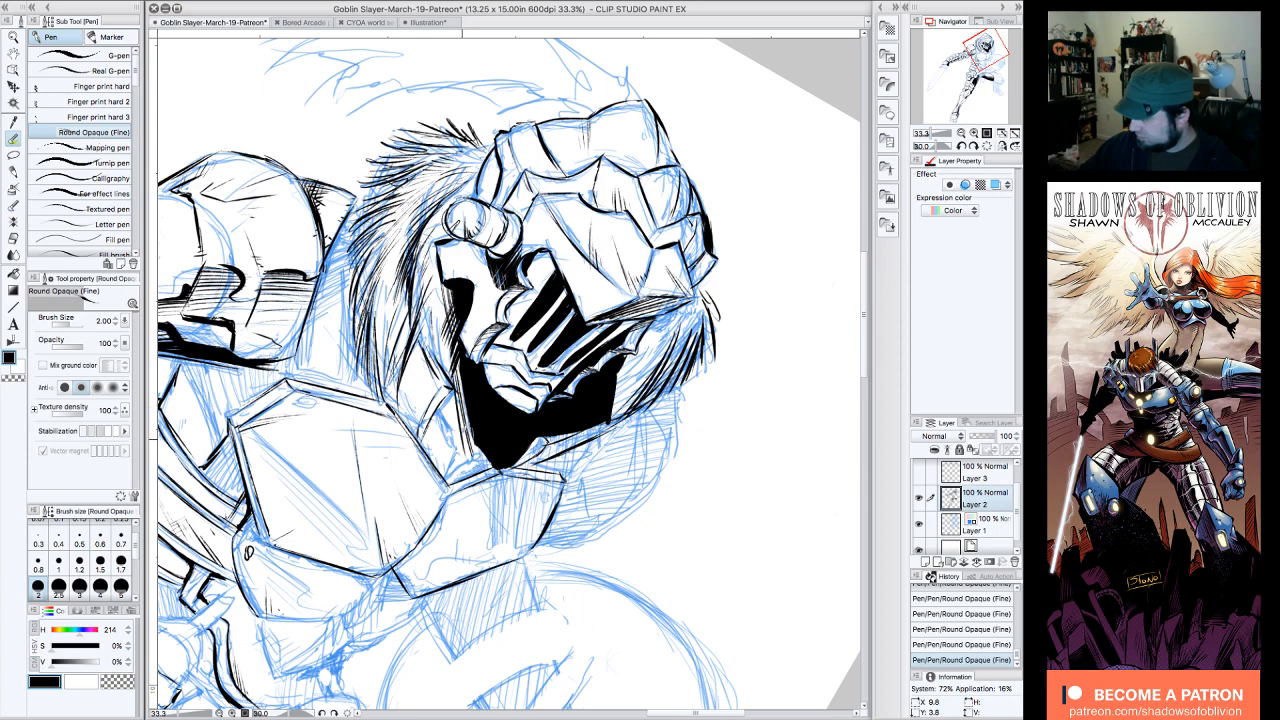
{"action": "left_click_drag", "start_coordinate": [456, 392], "coordinate": [470, 456]}
Step: Cut thin transparent hatch lines into the sword-arm side and lower edge of the black chin shadow
{"action": "left_click", "coordinate": [119, 683]}
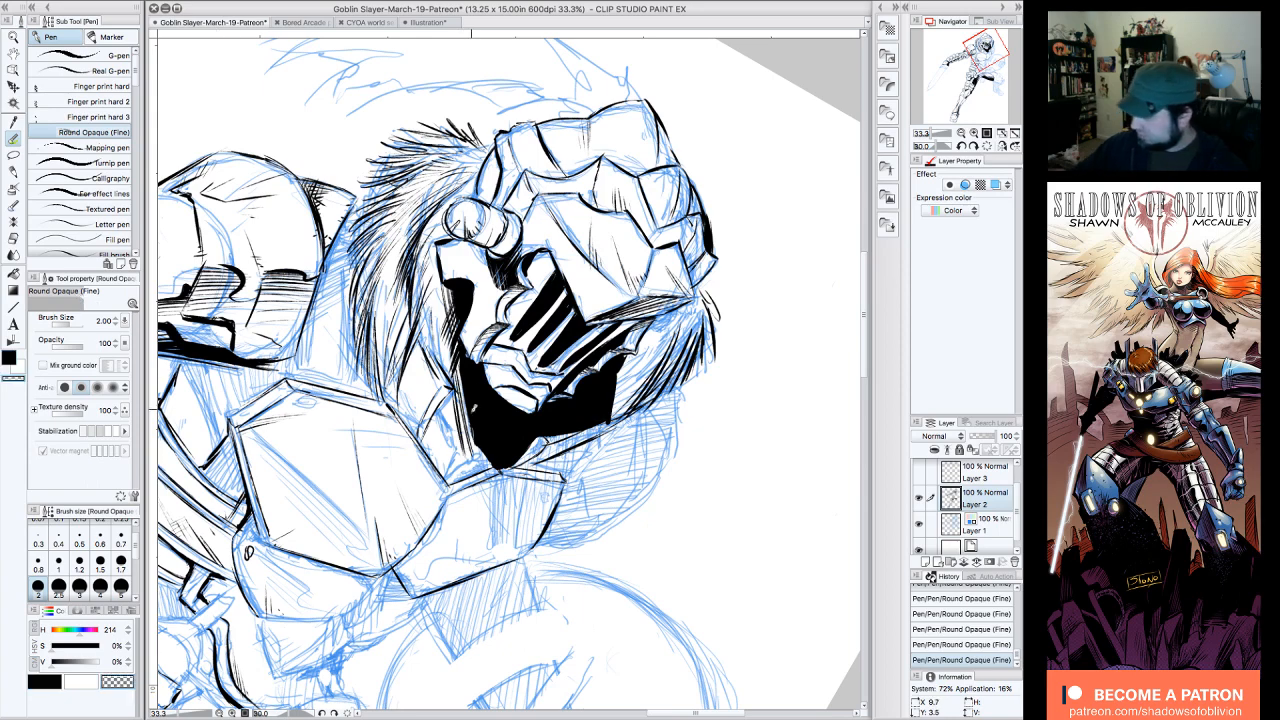
{"action": "left_click_drag", "start_coordinate": [462, 358], "coordinate": [478, 446]}
{"action": "left_click_drag", "start_coordinate": [470, 382], "coordinate": [500, 474]}
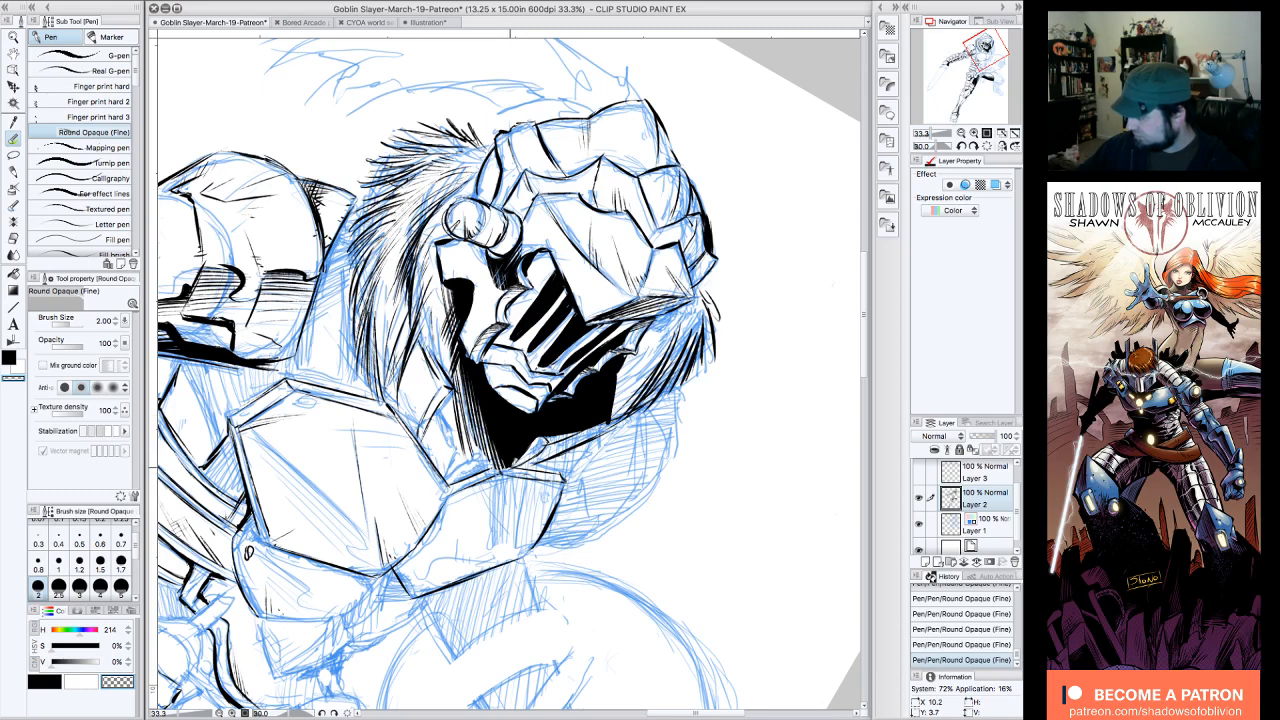
{"action": "left_click", "coordinate": [961, 147]}
{"action": "left_click", "coordinate": [961, 147]}
{"action": "left_click", "coordinate": [961, 147]}
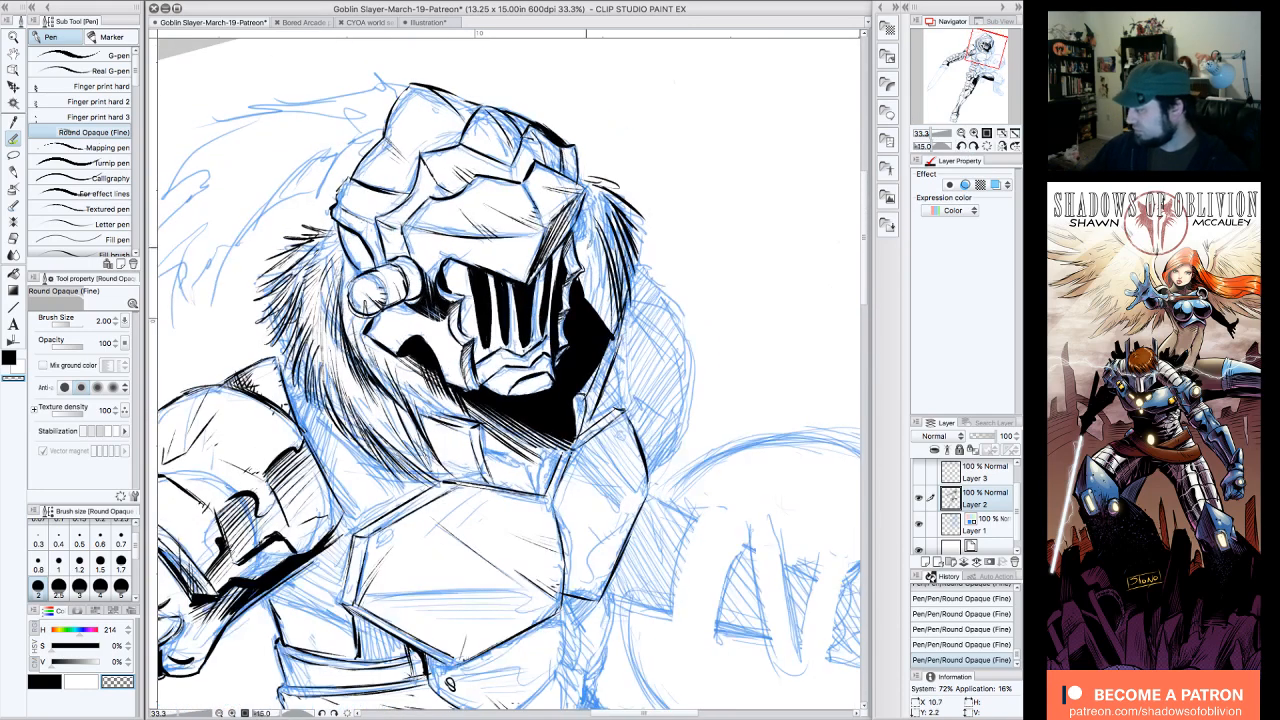
{"action": "mouse_move", "coordinate": [562, 396]}
{"action": "left_mouse_down"}
{"action": "mouse_move", "coordinate": [554, 454]}
{"action": "mouse_move", "coordinate": [531, 448]}
{"action": "left_mouse_up"}
{"action": "left_click_drag", "start_coordinate": [528, 420], "coordinate": [526, 440]}
{"action": "left_click_drag", "start_coordinate": [540, 430], "coordinate": [537, 446]}
{"action": "left_click_drag", "start_coordinate": [568, 406], "coordinate": [571, 436]}
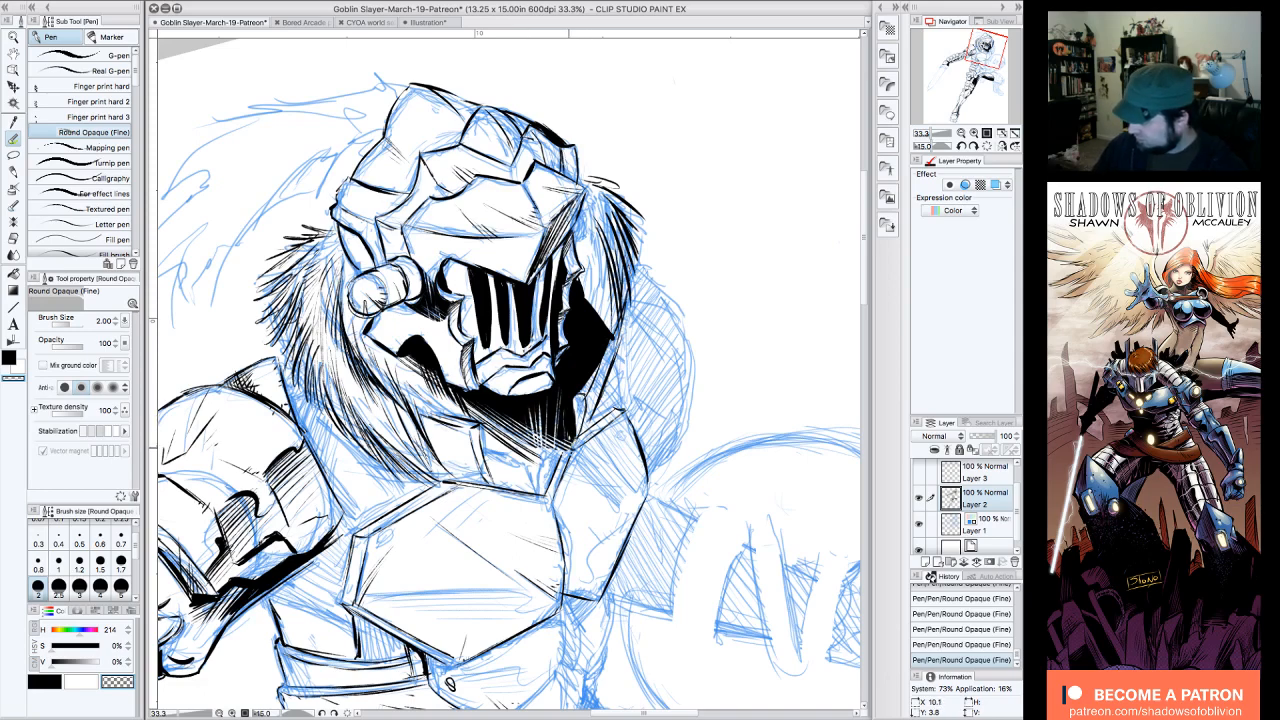
Step: Ink a black-edged shadow shape on the shield-side plate of the chest armor, just below the collar
{"action": "left_click", "coordinate": [45, 682]}
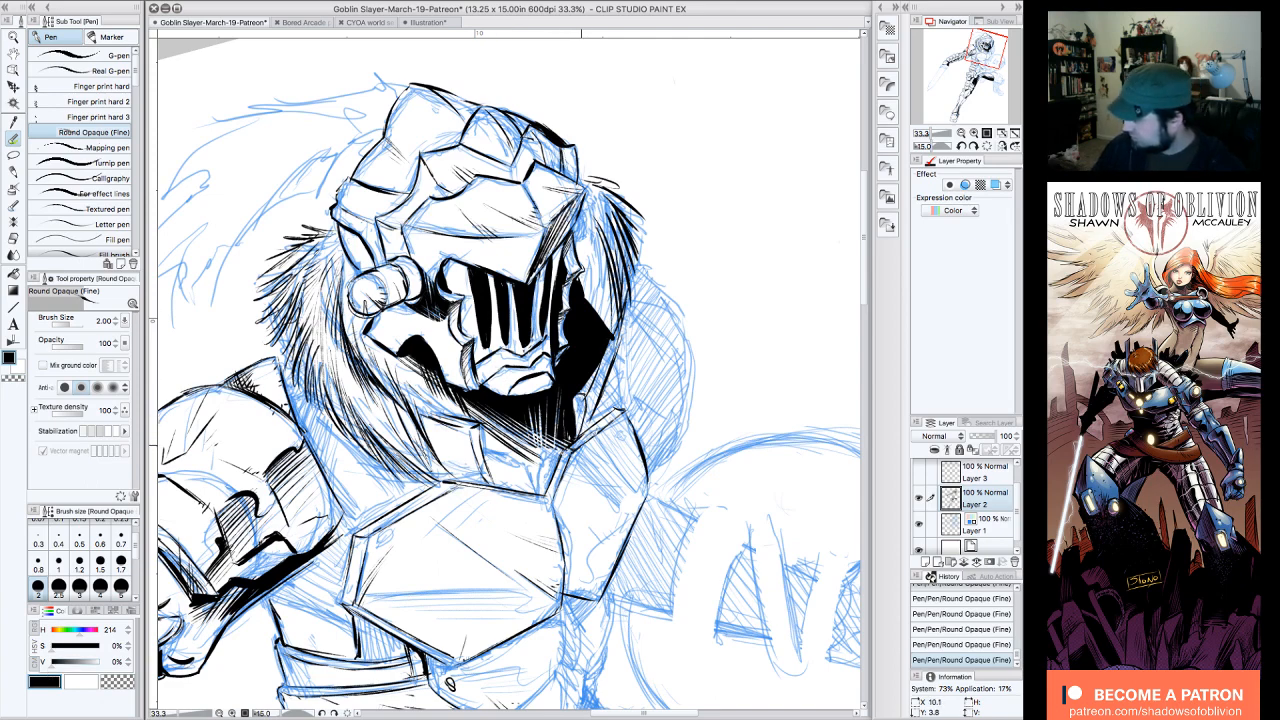
{"action": "left_click", "coordinate": [978, 146]}
{"action": "left_click", "coordinate": [975, 146]}
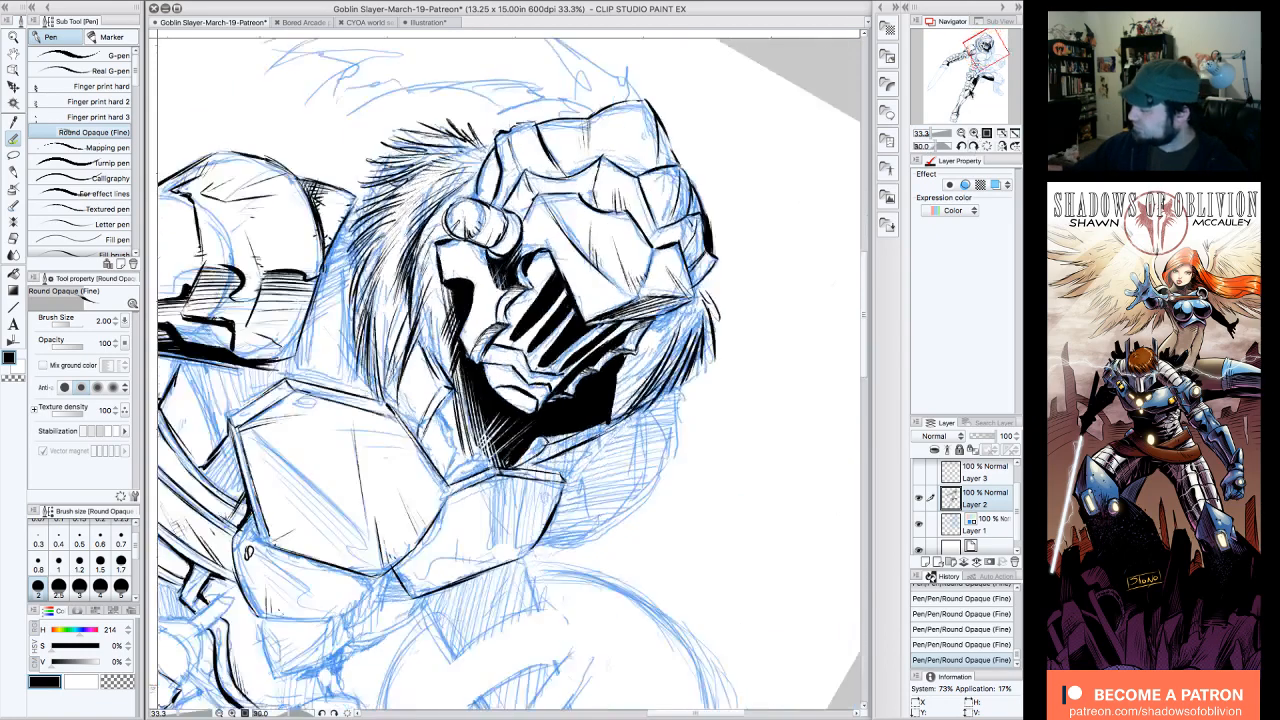
{"action": "left_click", "coordinate": [975, 146]}
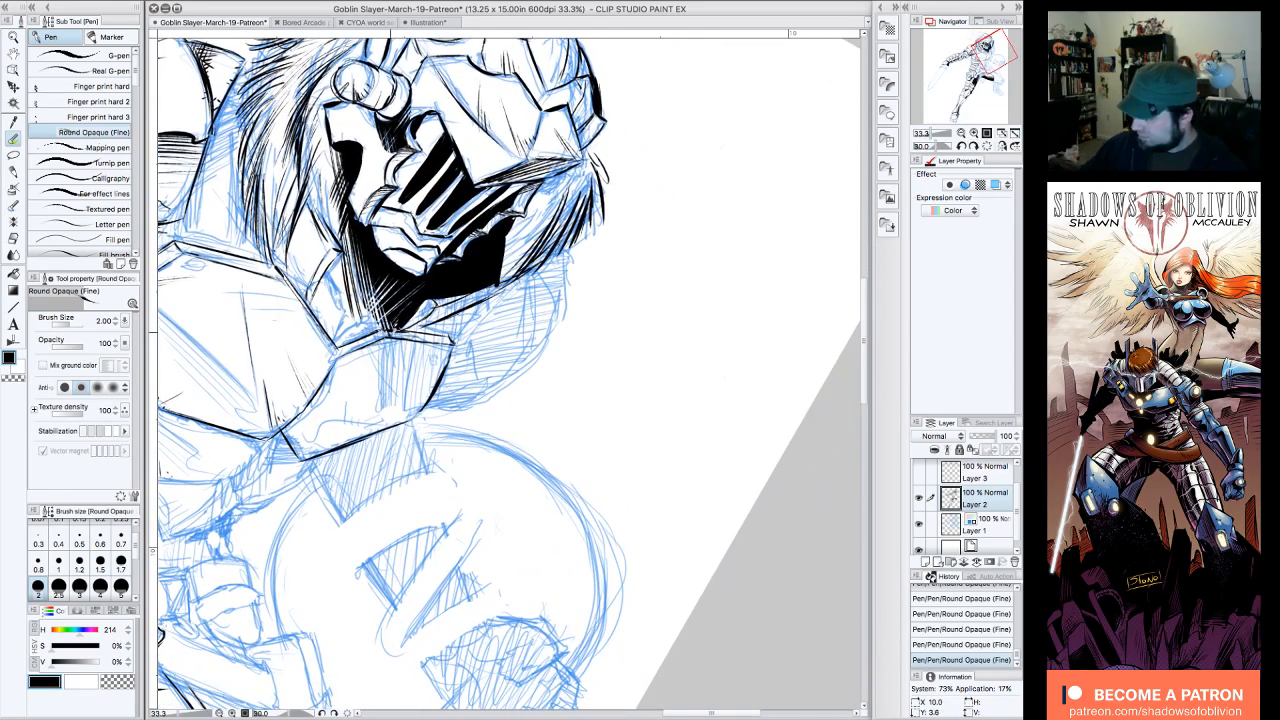
{"action": "mouse_move", "coordinate": [381, 338]}
{"action": "left_mouse_down"}
{"action": "mouse_move", "coordinate": [390, 408]}
{"action": "mouse_move", "coordinate": [411, 415]}
{"action": "mouse_move", "coordinate": [434, 372]}
{"action": "left_mouse_up"}
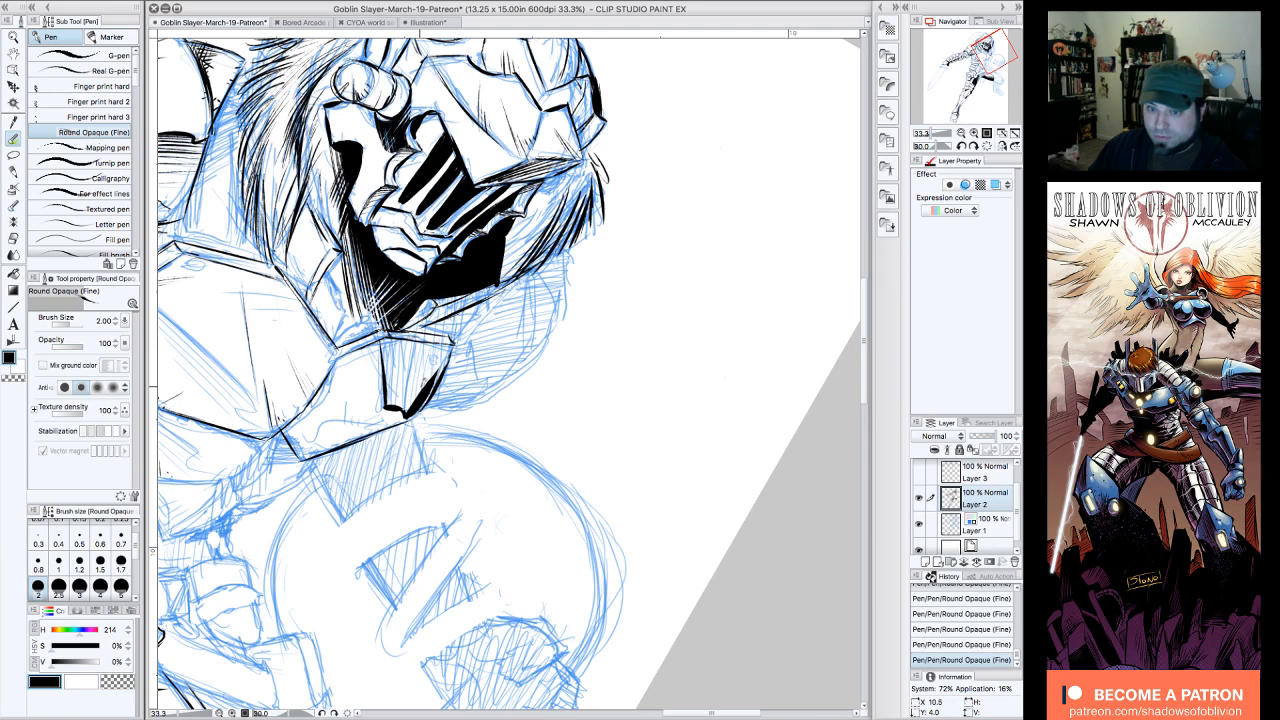
{"action": "left_click_drag", "start_coordinate": [421, 388], "coordinate": [447, 351]}
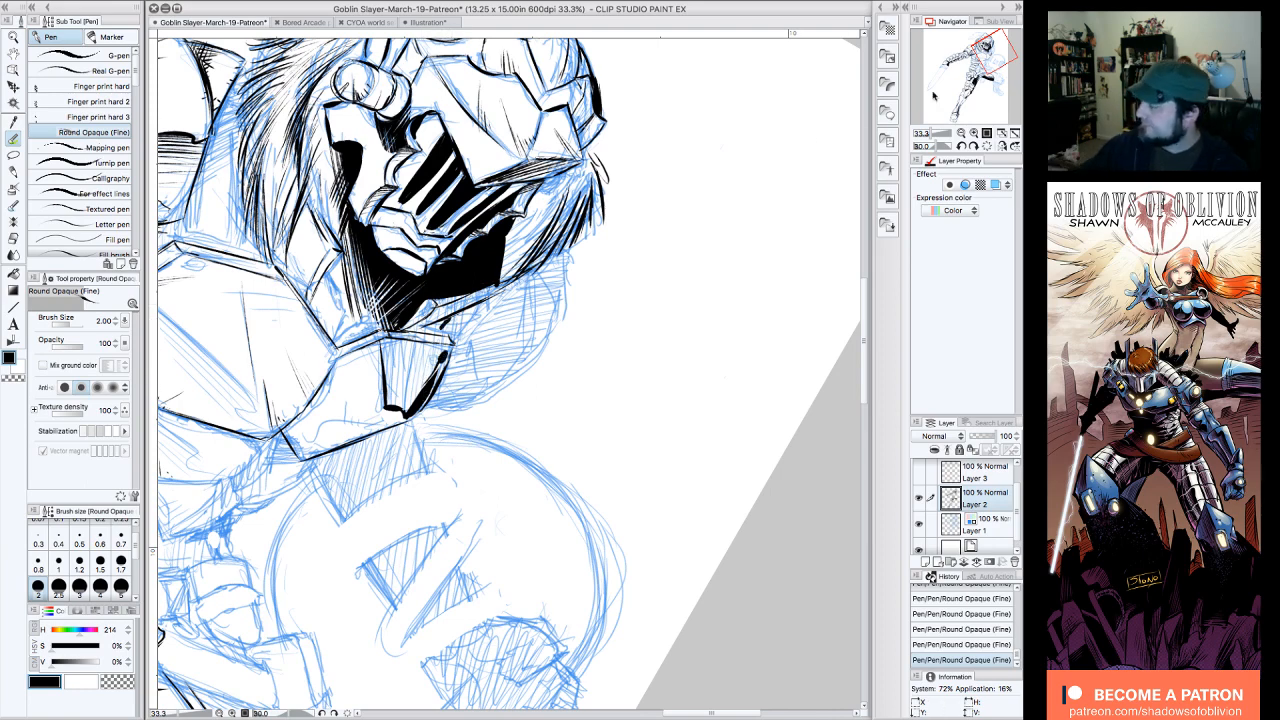
Step: Hide the blue sketch on Layer 1 and add fine black detail strokes to the helmet's cheek, brow and shield-side plates
{"action": "left_click", "coordinate": [987, 146]}
{"action": "left_click", "coordinate": [962, 133]}
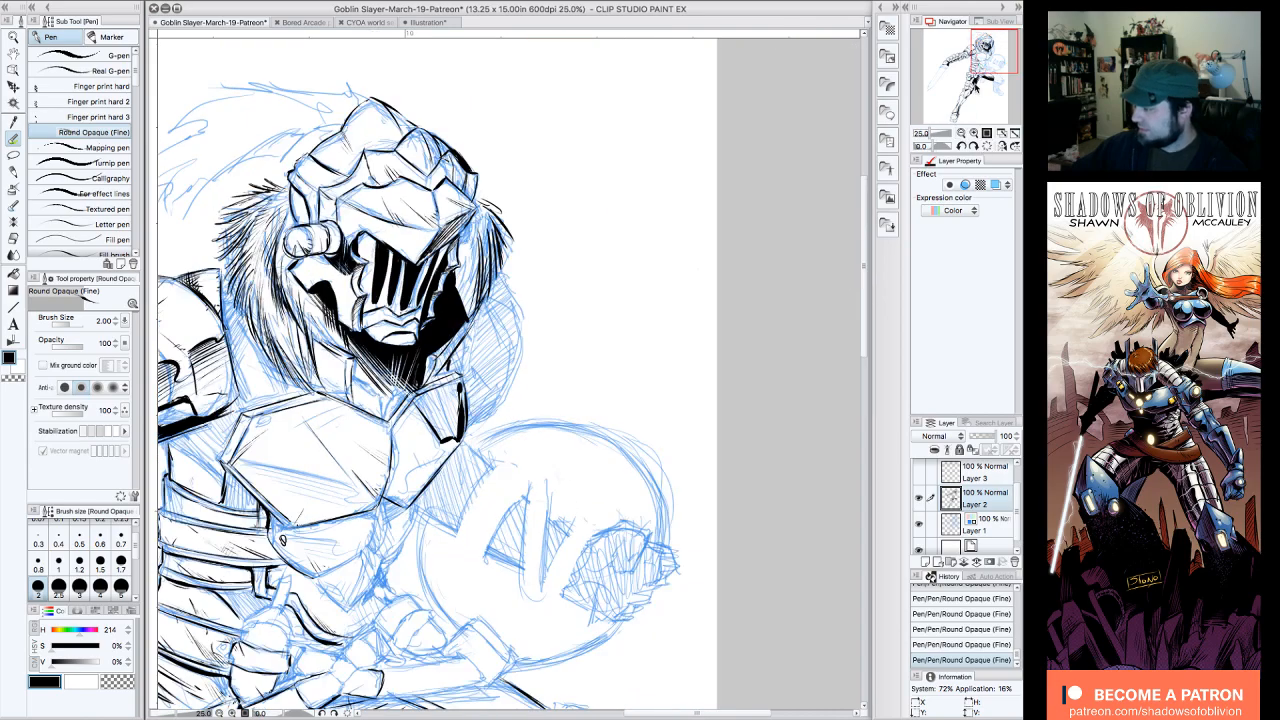
{"action": "left_click_drag", "start_coordinate": [974, 84], "coordinate": [985, 38]}
{"action": "left_click", "coordinate": [920, 522]}
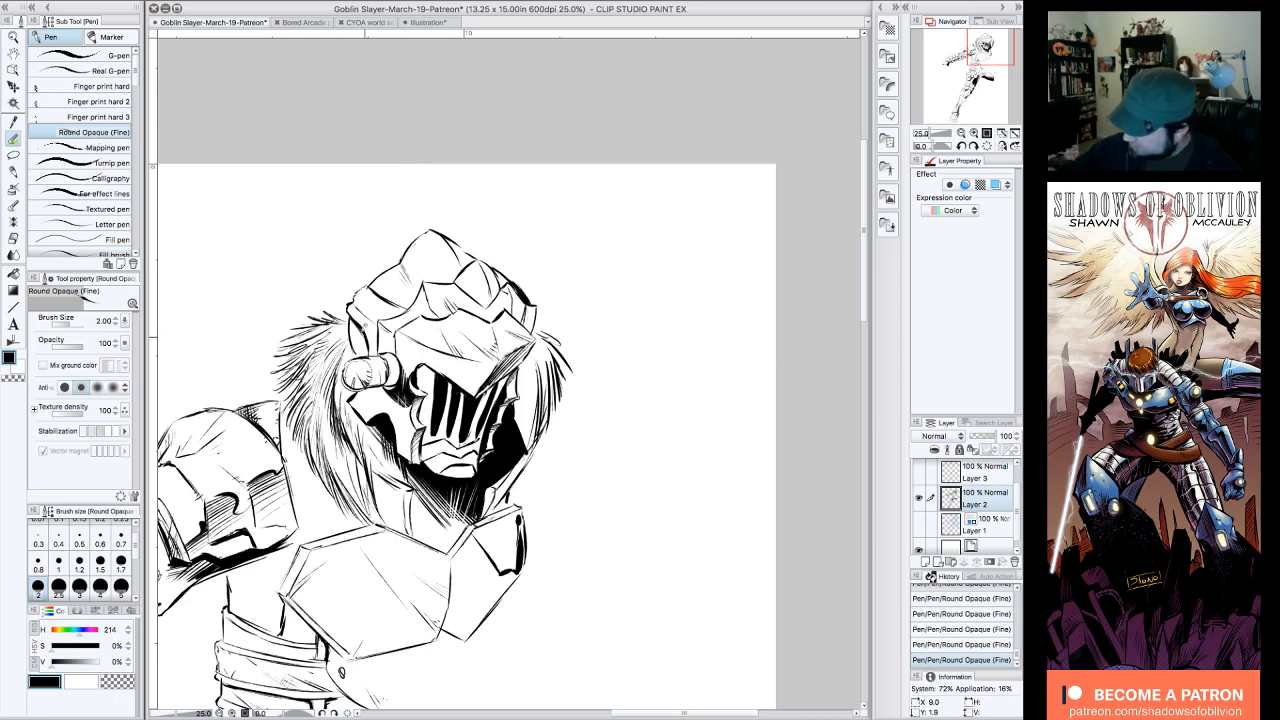
{"action": "left_click_drag", "start_coordinate": [354, 323], "coordinate": [366, 348]}
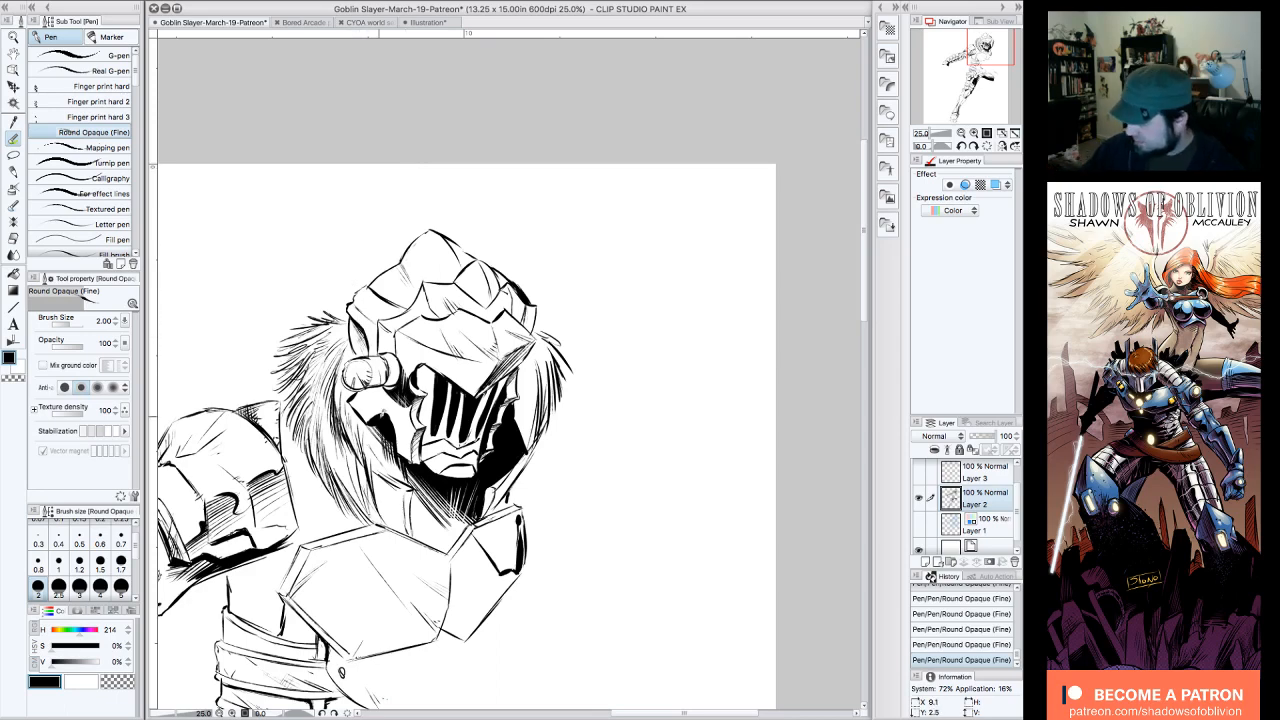
{"action": "left_click_drag", "start_coordinate": [376, 393], "coordinate": [392, 418]}
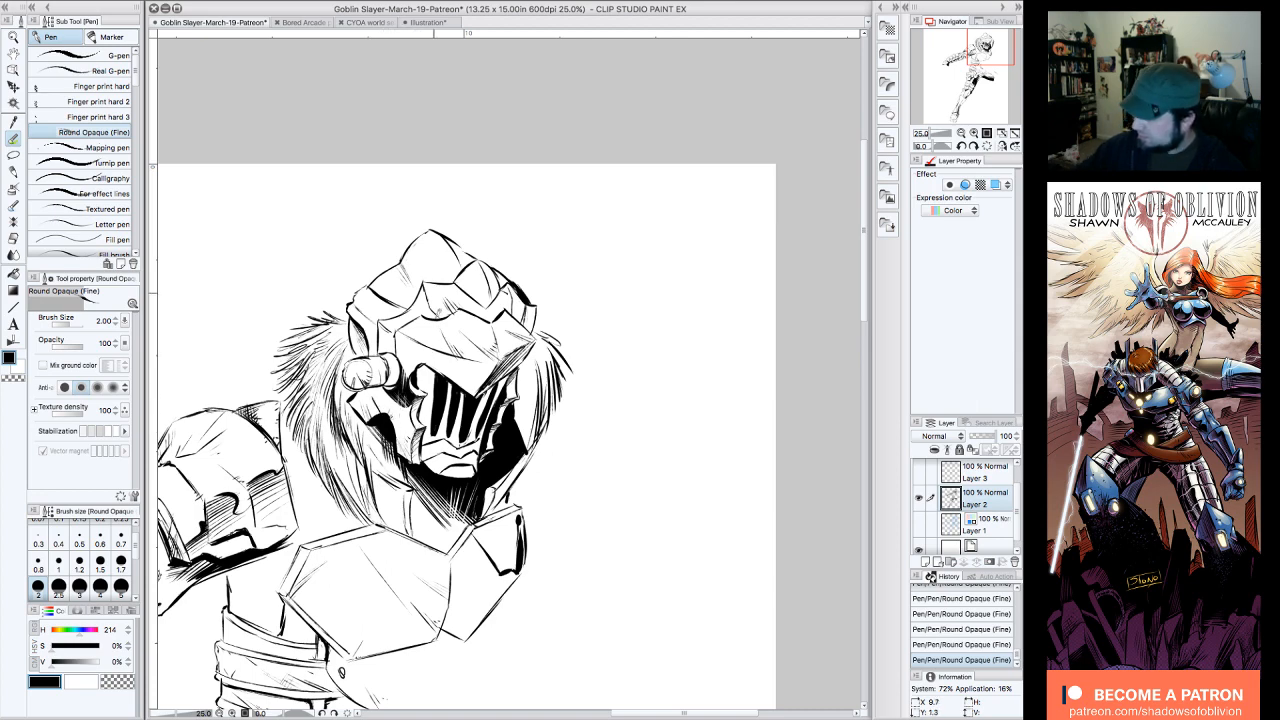
{"action": "left_click_drag", "start_coordinate": [456, 364], "coordinate": [468, 386]}
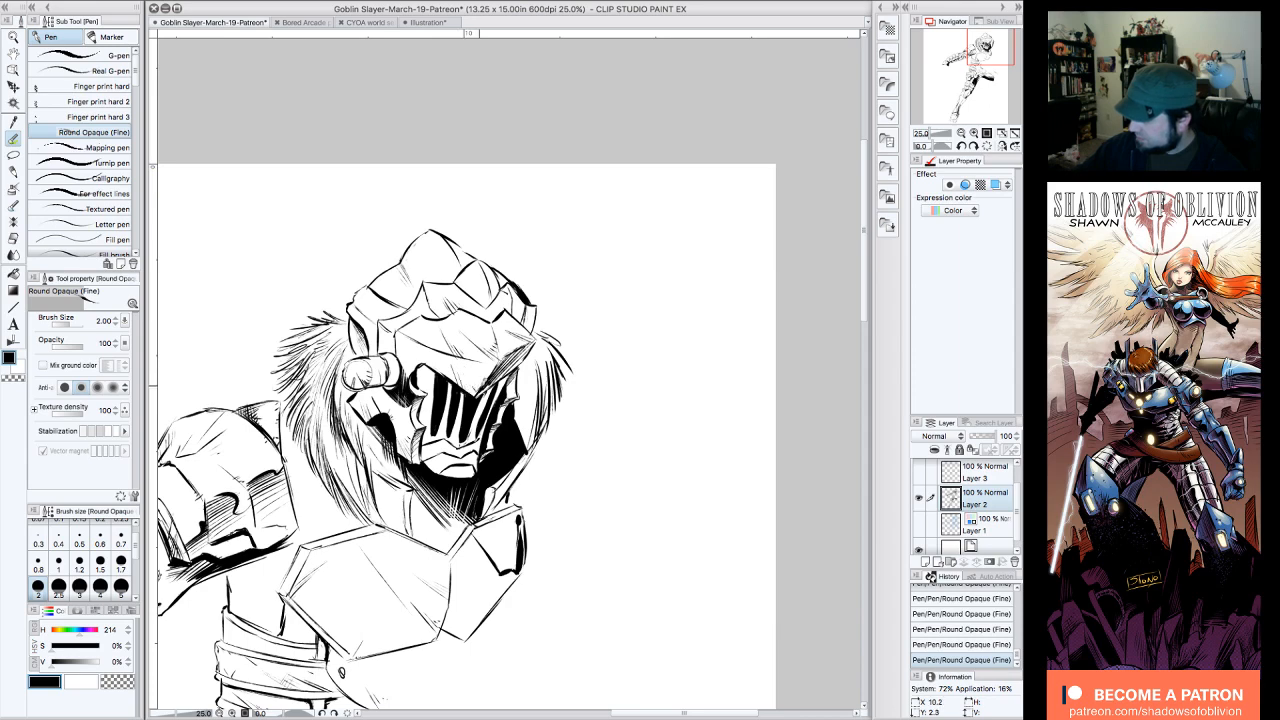
{"action": "left_click_drag", "start_coordinate": [399, 358], "coordinate": [411, 376]}
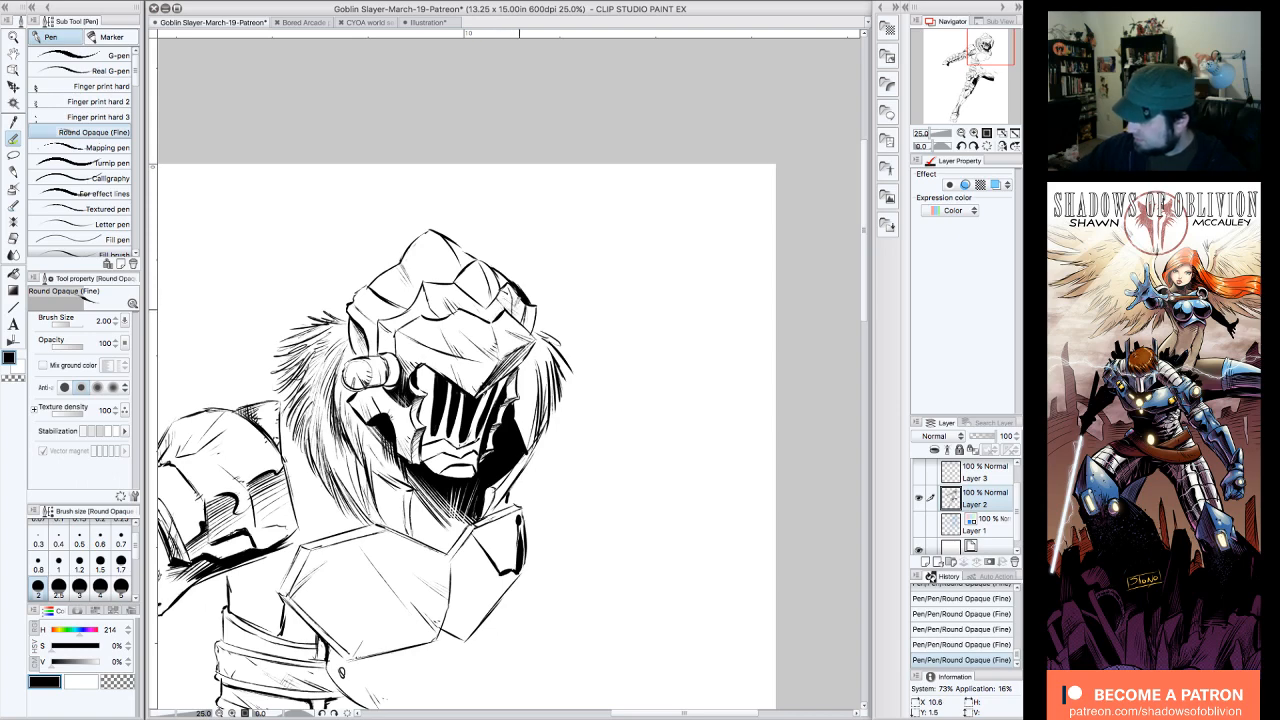
{"action": "mouse_move", "coordinate": [525, 332]}
{"action": "left_mouse_down"}
{"action": "mouse_move", "coordinate": [542, 318]}
{"action": "mouse_move", "coordinate": [530, 300]}
{"action": "left_mouse_up"}
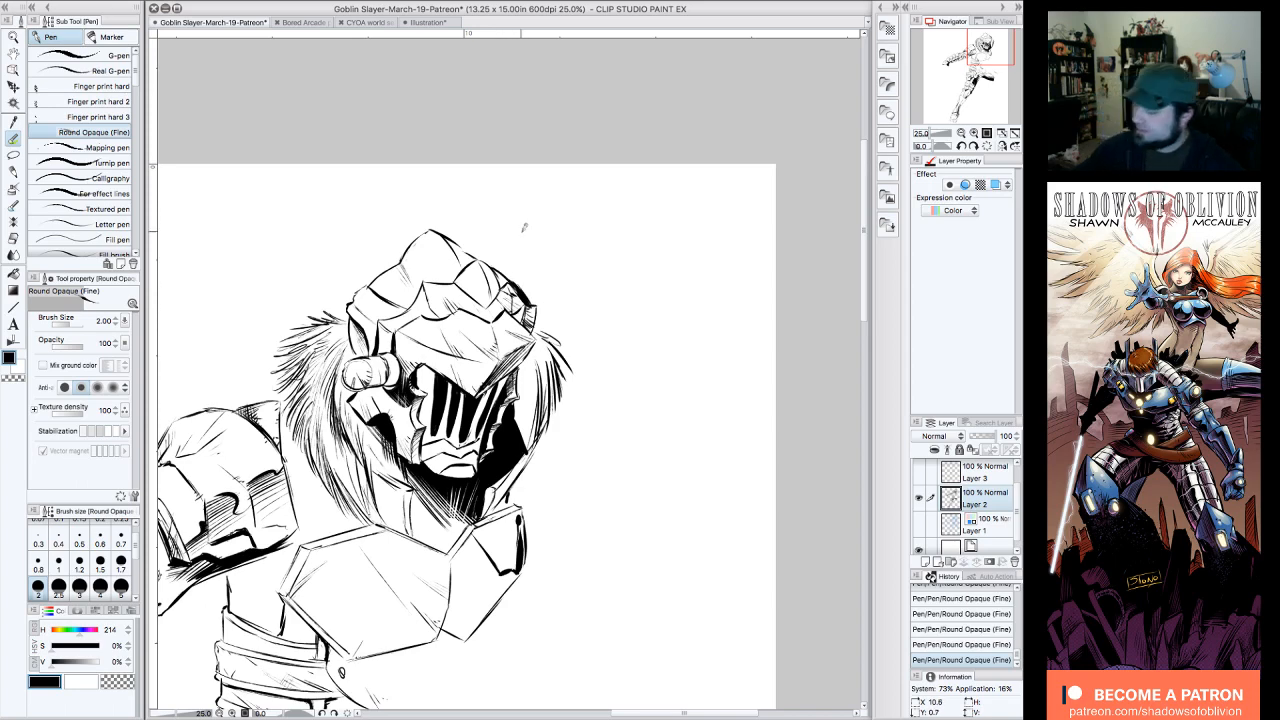
Step: Refine the face guard's slits with black and transparent pen strokes, and add short black hatching to the helmet's upper plates
{"action": "left_click", "coordinate": [961, 133]}
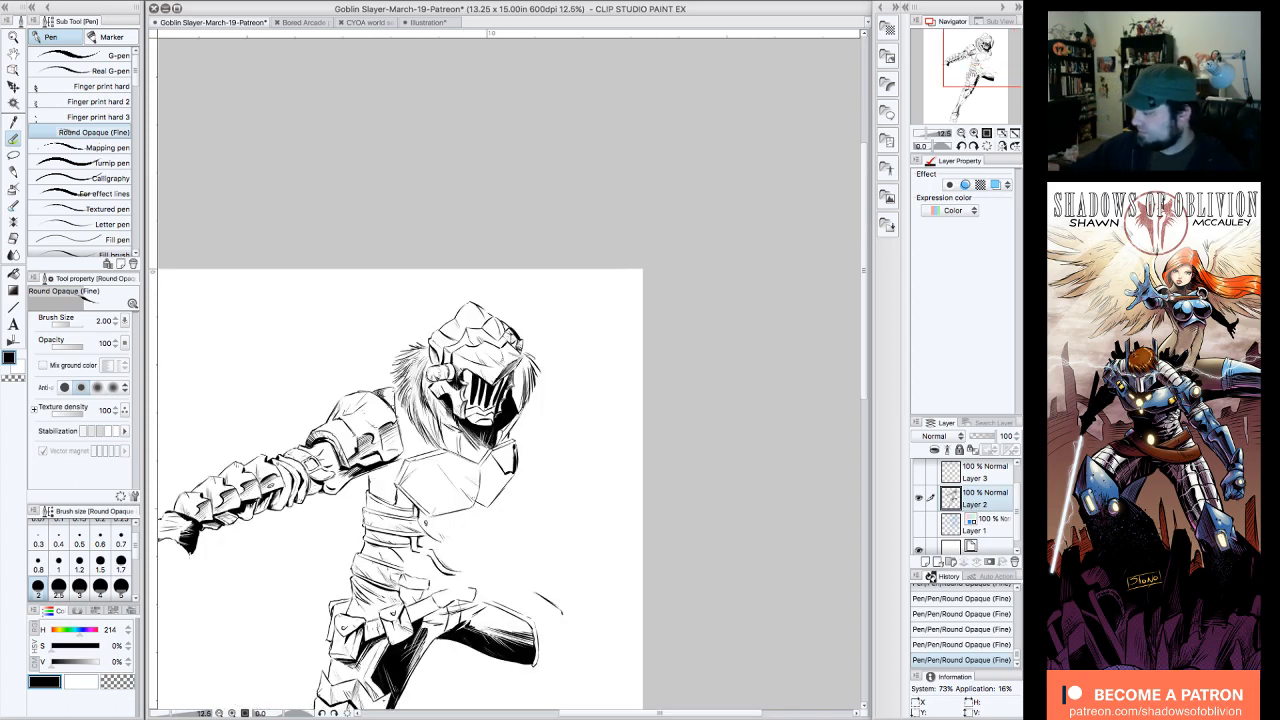
{"action": "left_click_drag", "start_coordinate": [974, 64], "coordinate": [980, 70]}
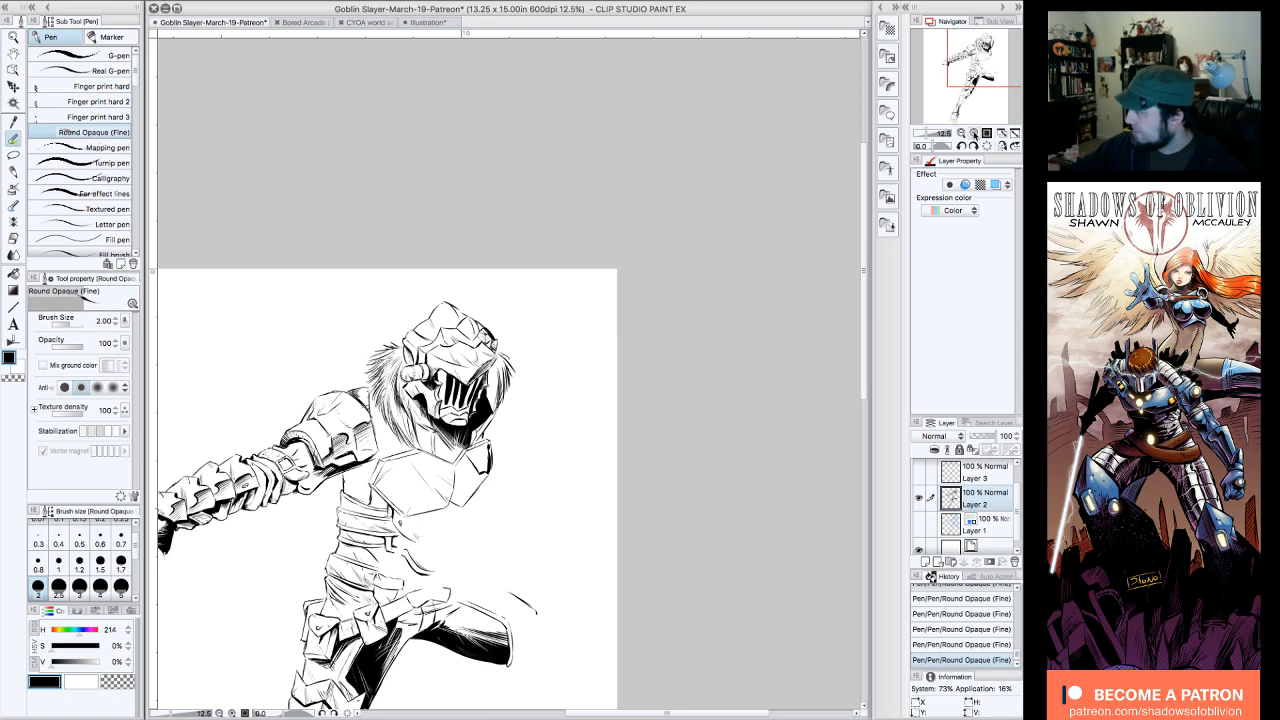
{"action": "left_click", "coordinate": [974, 133]}
{"action": "left_click", "coordinate": [122, 686]}
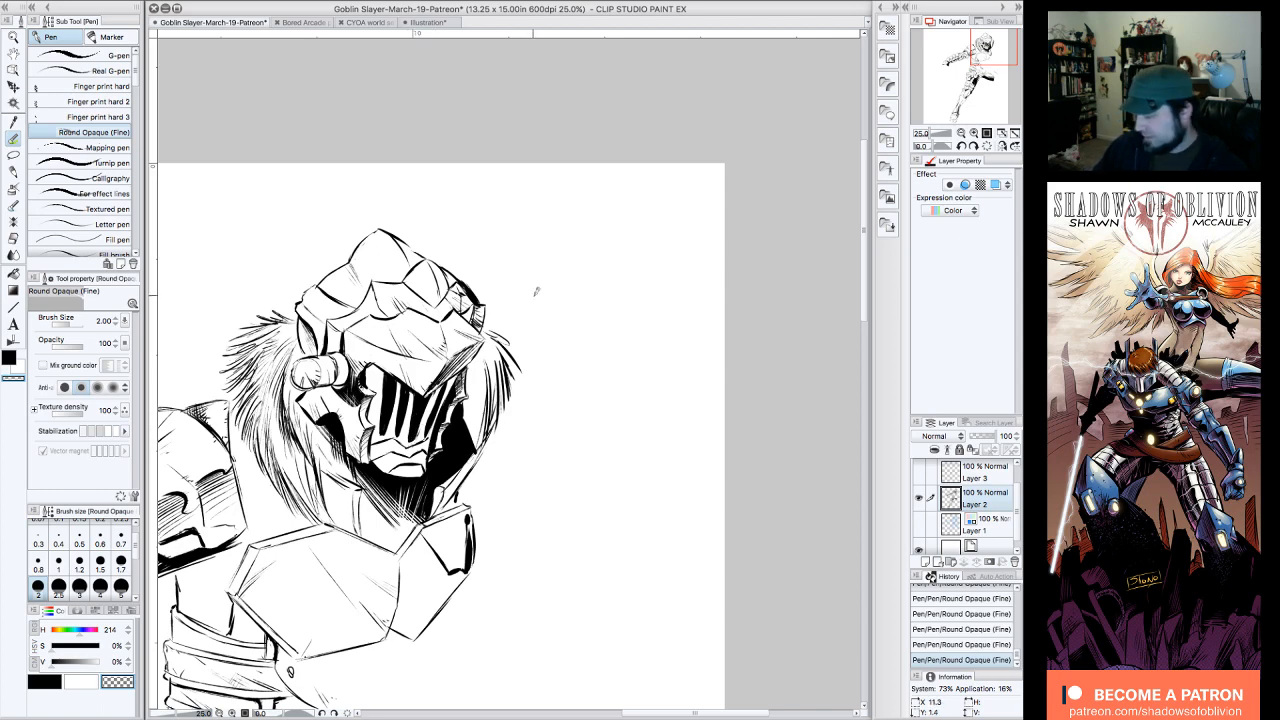
{"action": "left_click", "coordinate": [45, 680]}
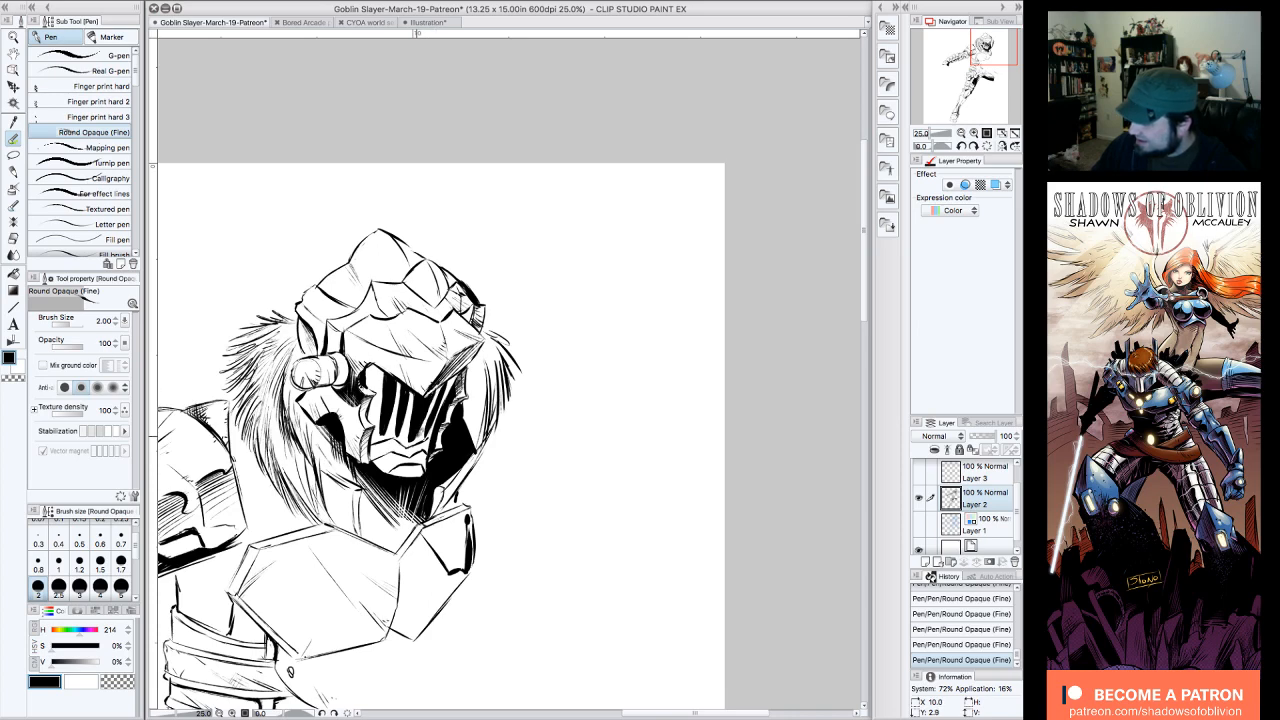
{"action": "left_click_drag", "start_coordinate": [418, 438], "coordinate": [436, 394]}
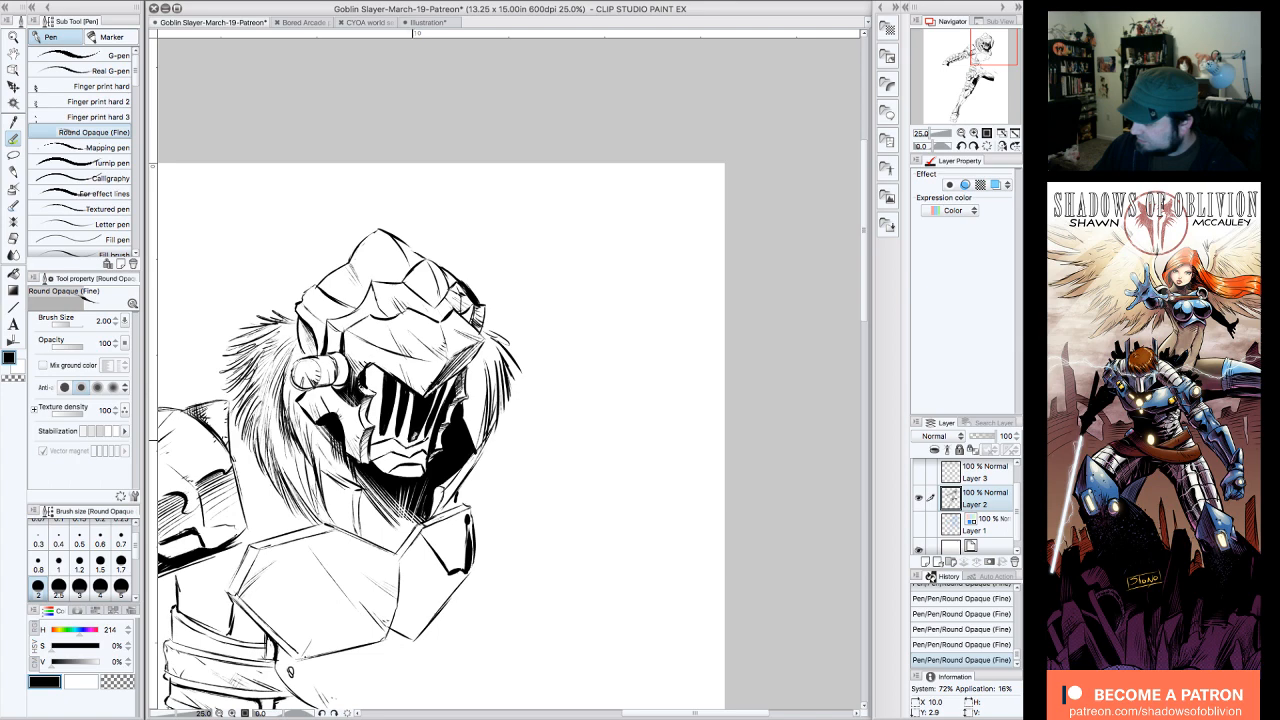
{"action": "key", "text": "c"}
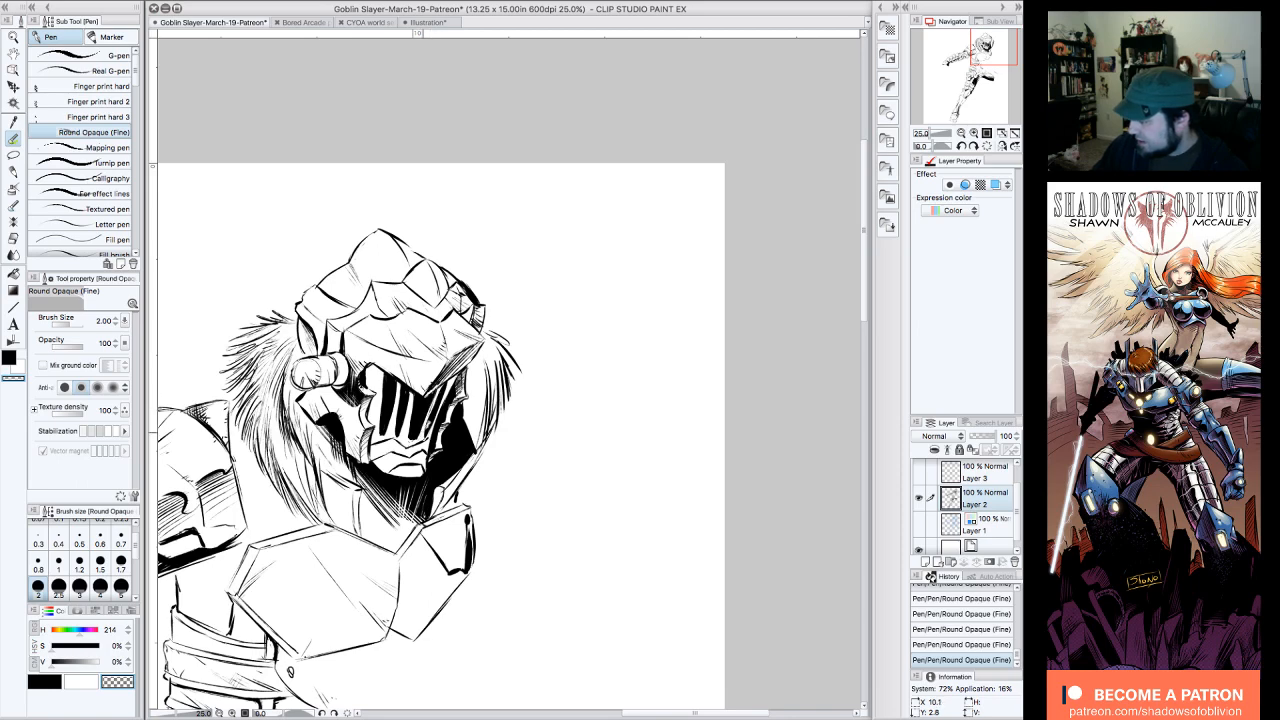
{"action": "left_click", "coordinate": [44, 681]}
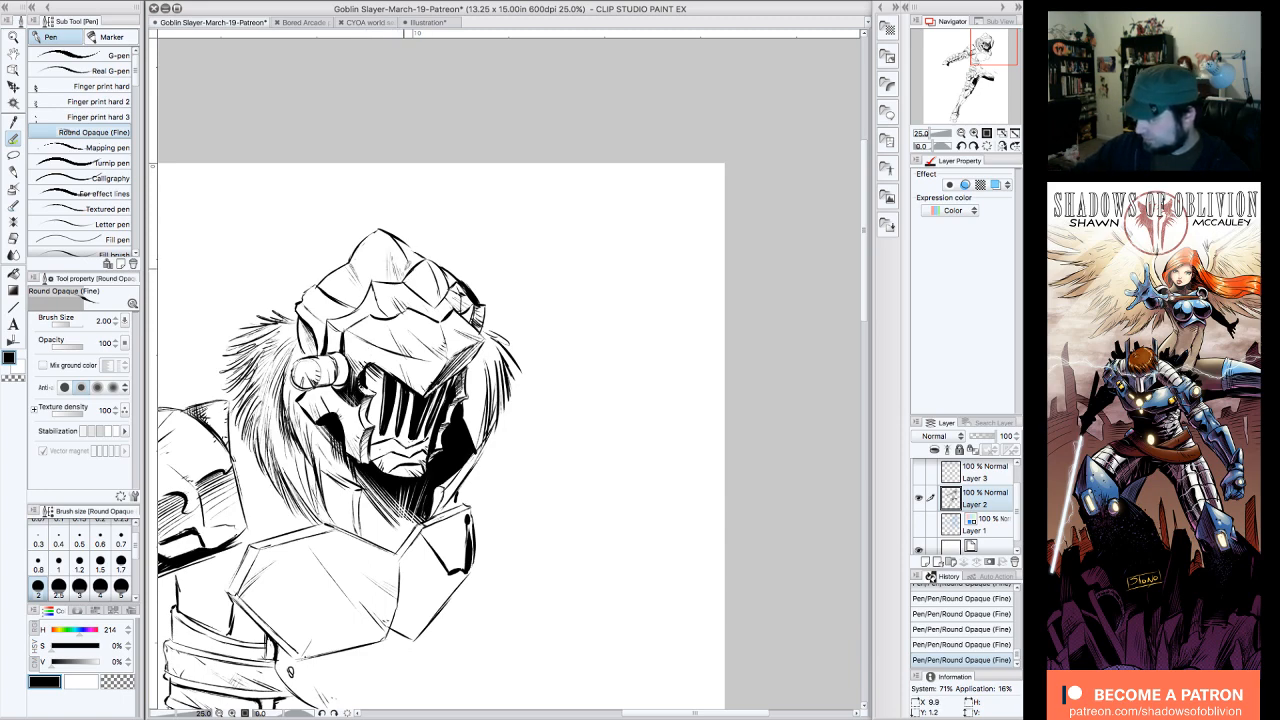
{"action": "left_click_drag", "start_coordinate": [342, 278], "coordinate": [346, 304]}
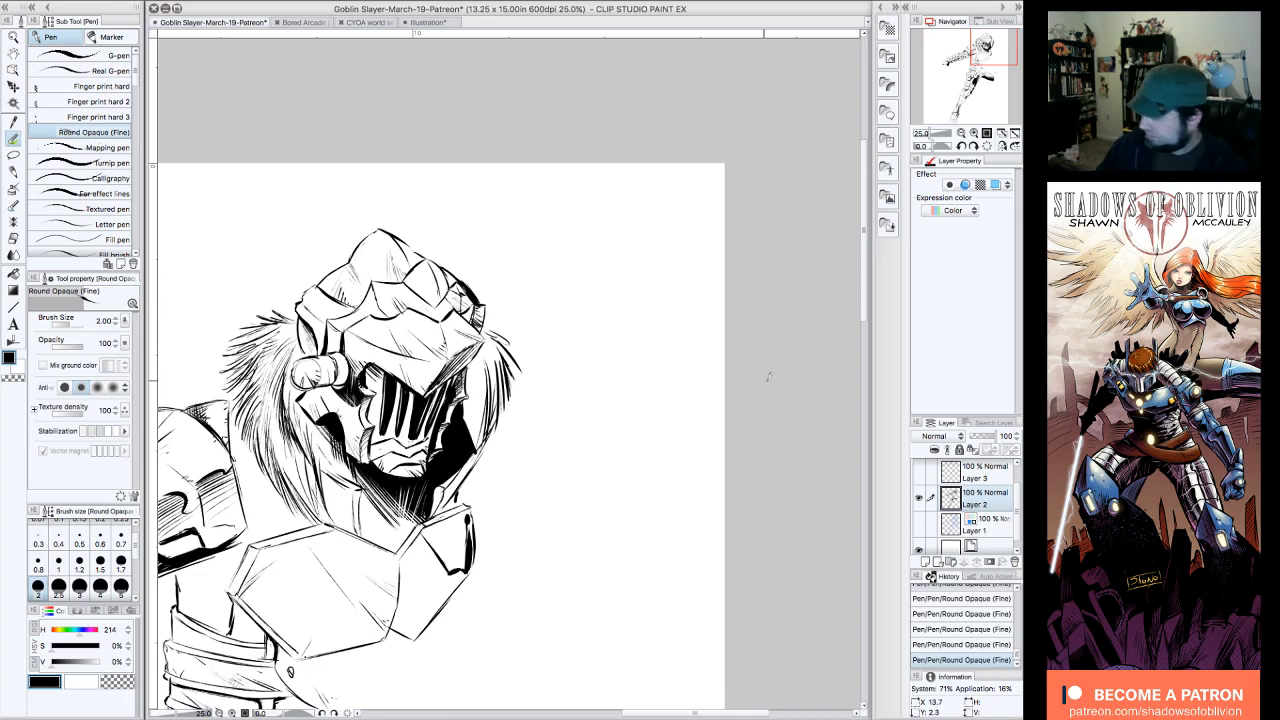
Step: Rework the black shadow on the face guard's shield side with black hatching and thin transparent strokes
{"action": "left_click_drag", "start_coordinate": [992, 45], "coordinate": [985, 52]}
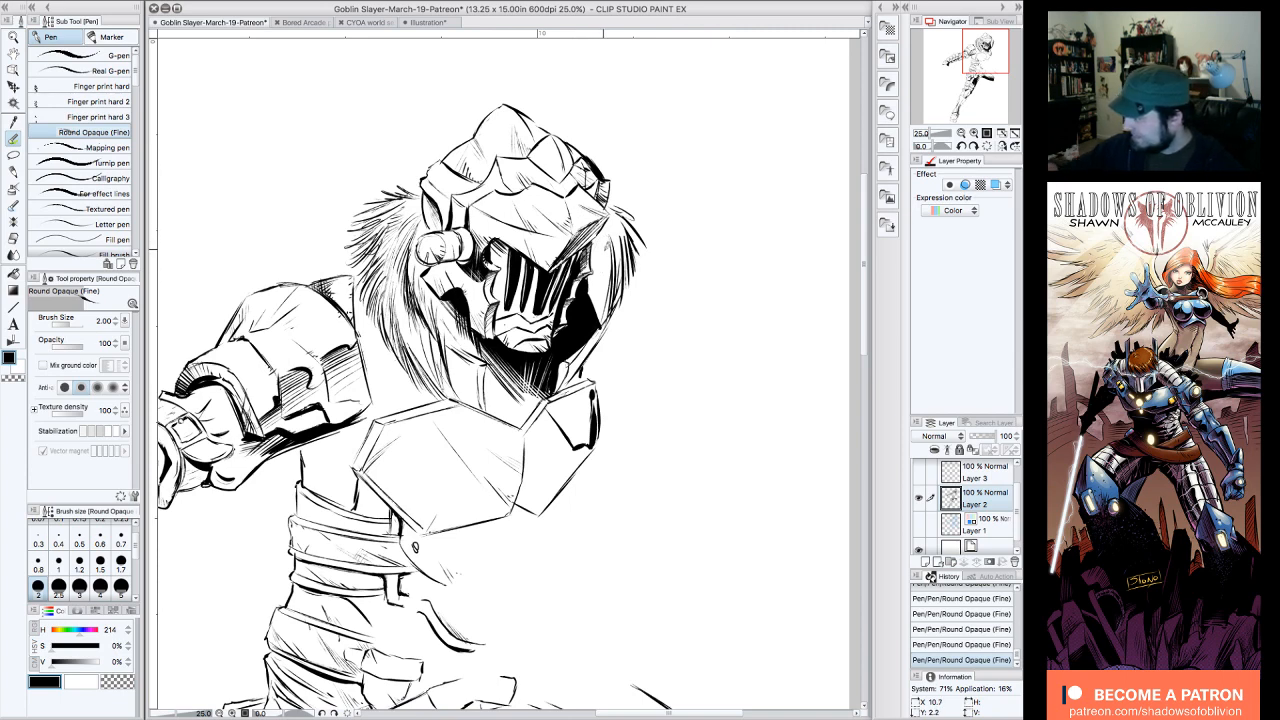
{"action": "mouse_move", "coordinate": [609, 249]}
{"action": "left_mouse_down"}
{"action": "mouse_move", "coordinate": [605, 311]}
{"action": "mouse_move", "coordinate": [595, 308]}
{"action": "left_mouse_up"}
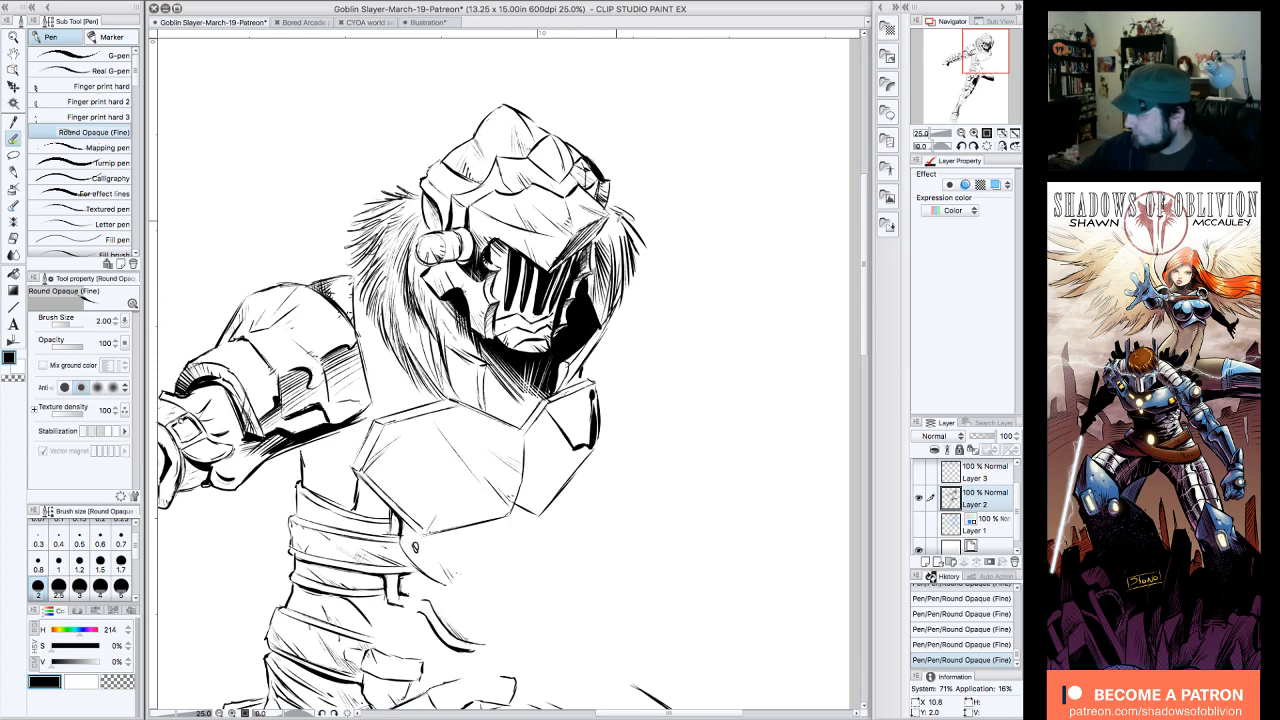
{"action": "left_click", "coordinate": [124, 680]}
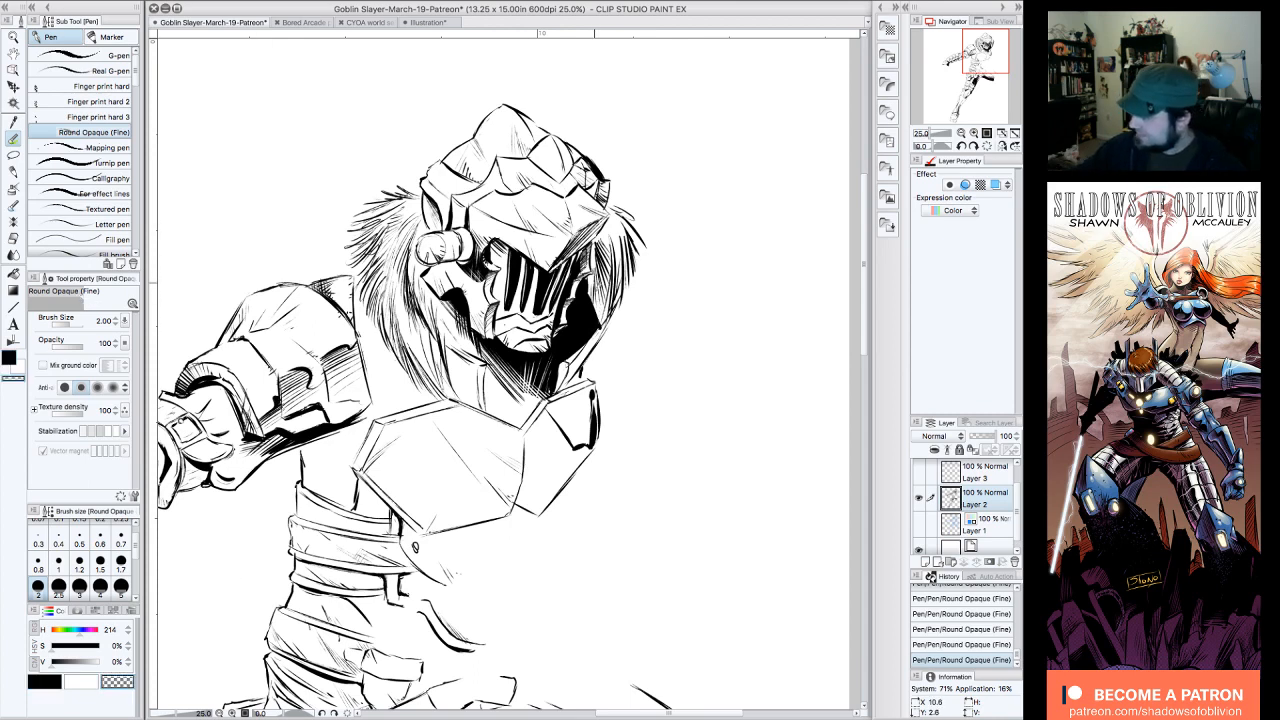
{"action": "mouse_move", "coordinate": [593, 290]}
{"action": "left_mouse_down"}
{"action": "mouse_move", "coordinate": [589, 330]}
{"action": "mouse_move", "coordinate": [570, 343]}
{"action": "mouse_move", "coordinate": [581, 304]}
{"action": "mouse_move", "coordinate": [585, 339]}
{"action": "left_mouse_up"}
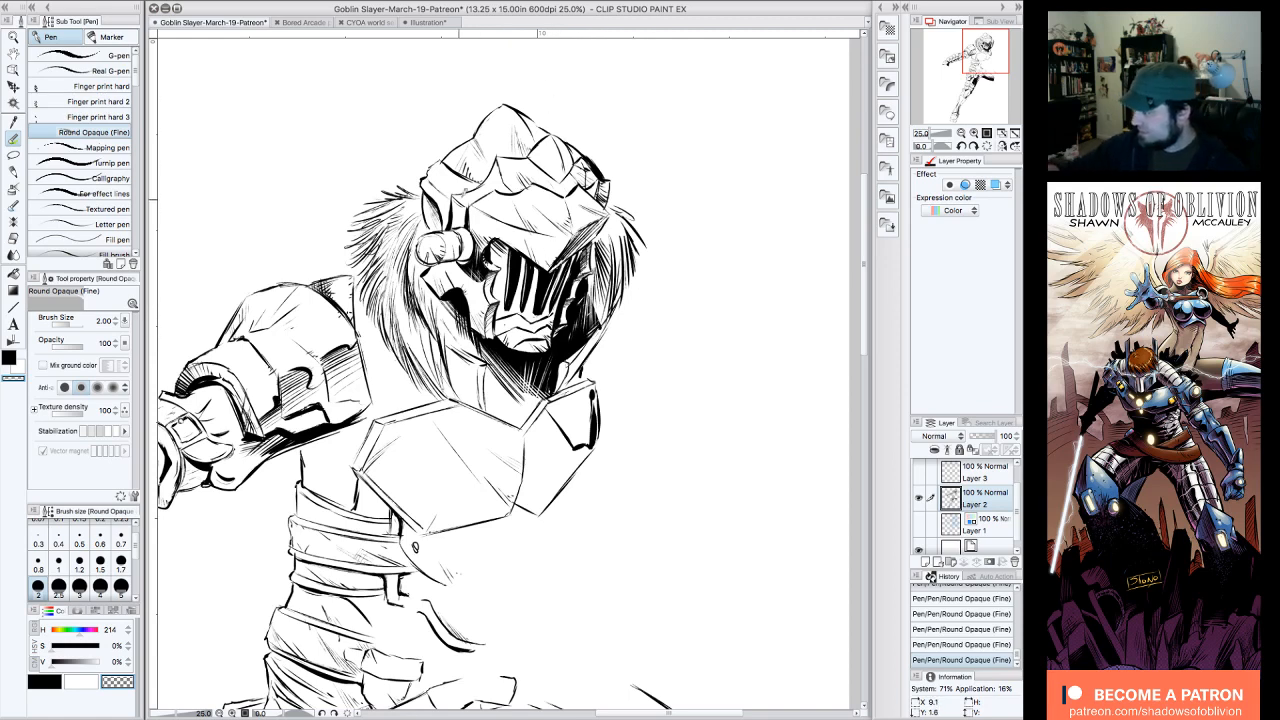
Step: Add short black pen strokes to the side of the helmet above the round ear bolt
{"action": "left_click", "coordinate": [45, 681]}
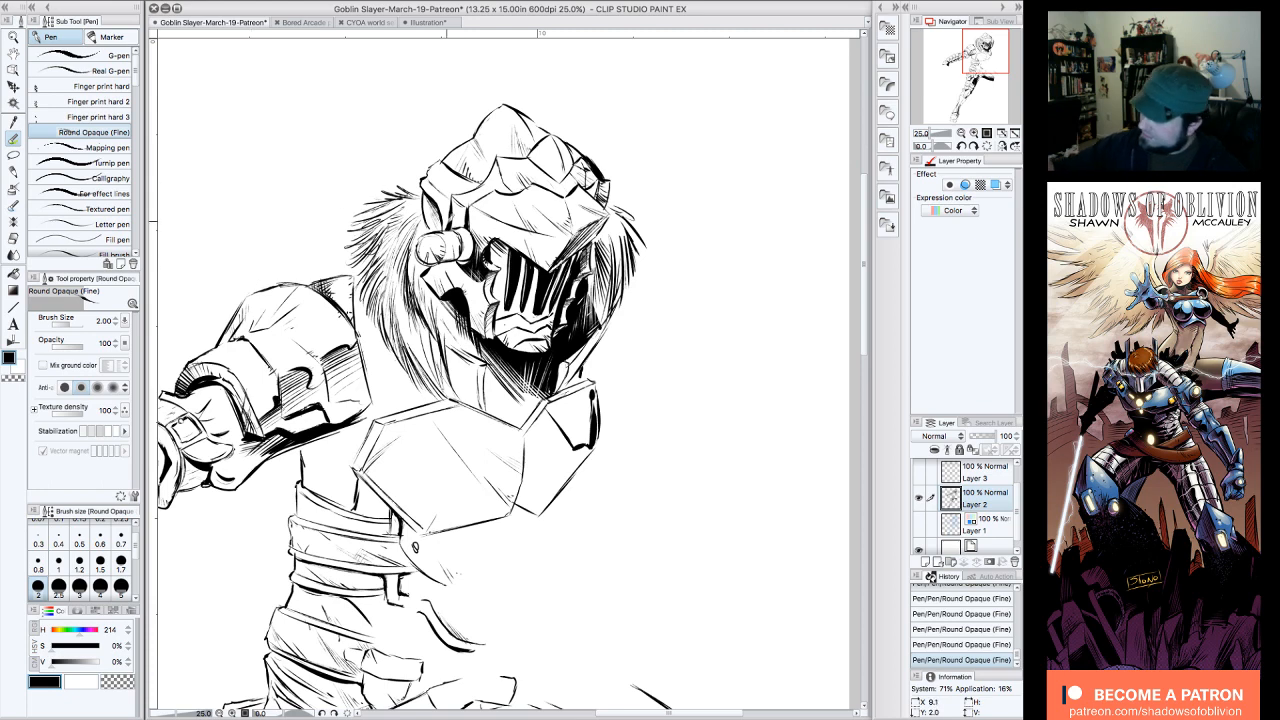
{"action": "mouse_move", "coordinate": [445, 220]}
{"action": "left_mouse_down"}
{"action": "mouse_move", "coordinate": [441, 187]}
{"action": "mouse_move", "coordinate": [456, 188]}
{"action": "left_mouse_up"}
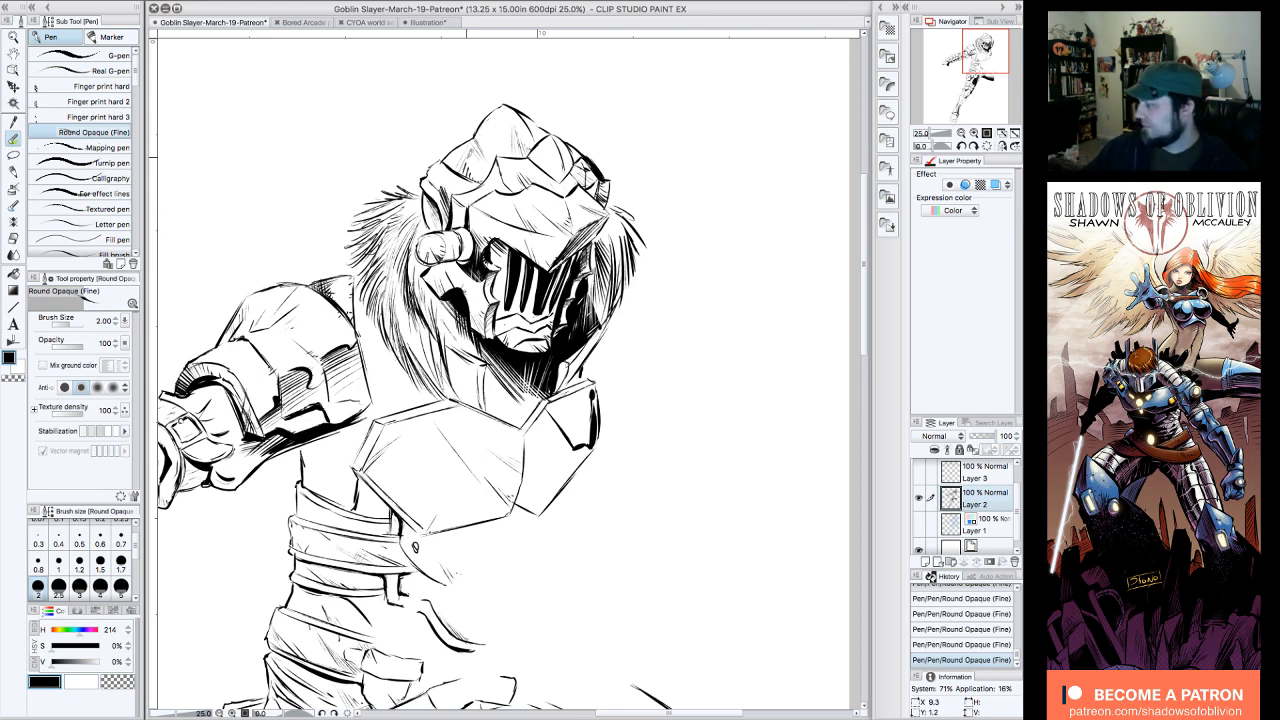
Step: Add black strokes to the fur's shield-side edge and a collar shadow below the helmet, trimming the shadow with a transparent stroke
{"action": "mouse_move", "coordinate": [635, 272]}
{"action": "left_mouse_down"}
{"action": "mouse_move", "coordinate": [606, 336]}
{"action": "mouse_move", "coordinate": [622, 314]}
{"action": "left_mouse_up"}
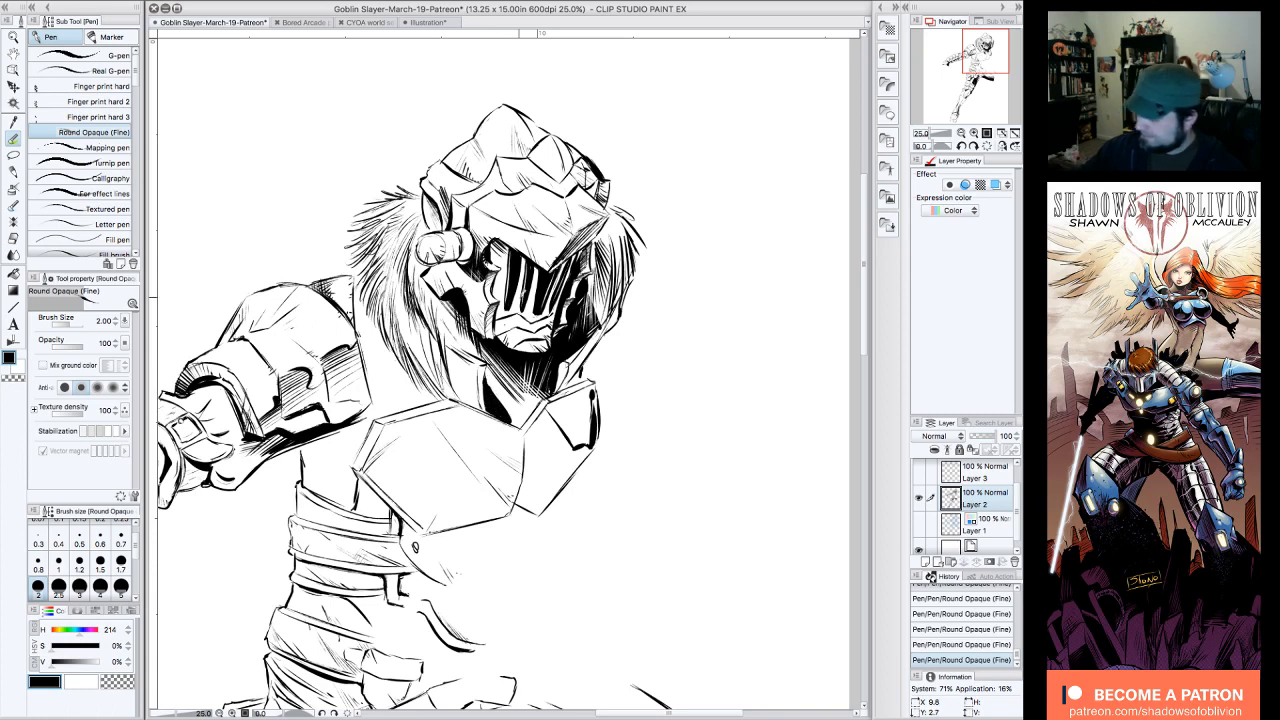
{"action": "left_click", "coordinate": [110, 683]}
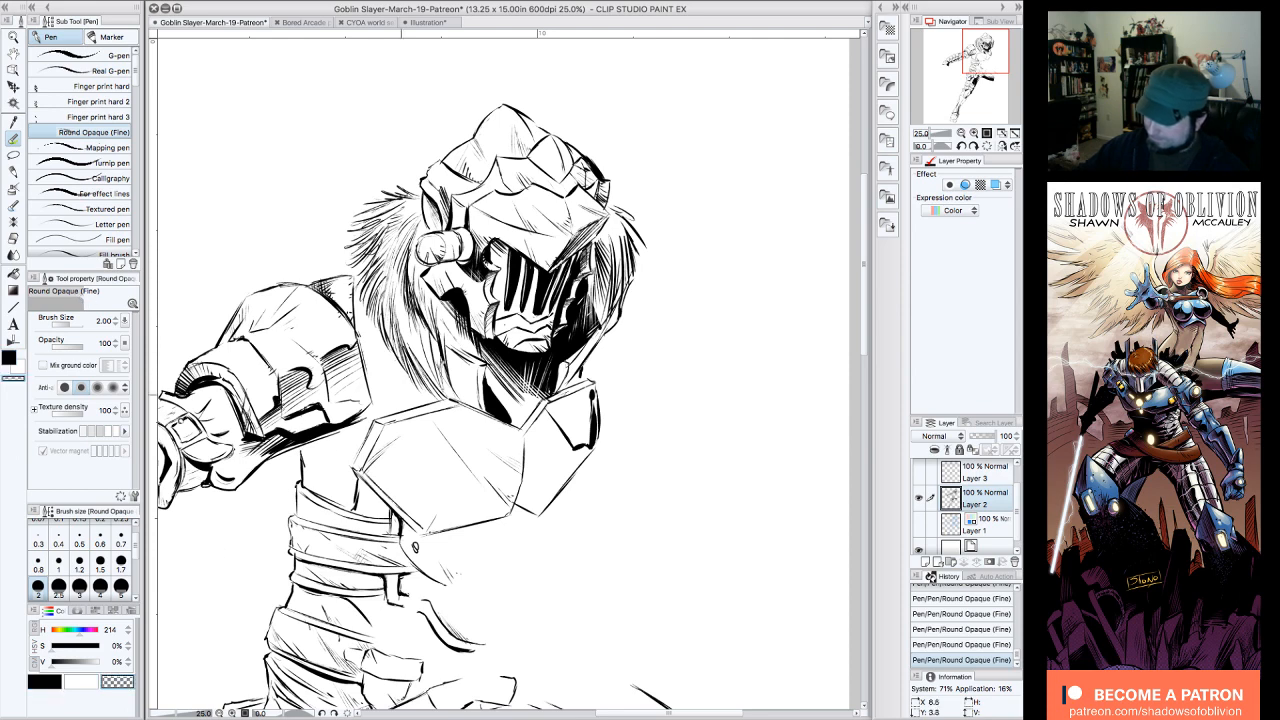
{"action": "left_click_drag", "start_coordinate": [490, 372], "coordinate": [511, 417]}
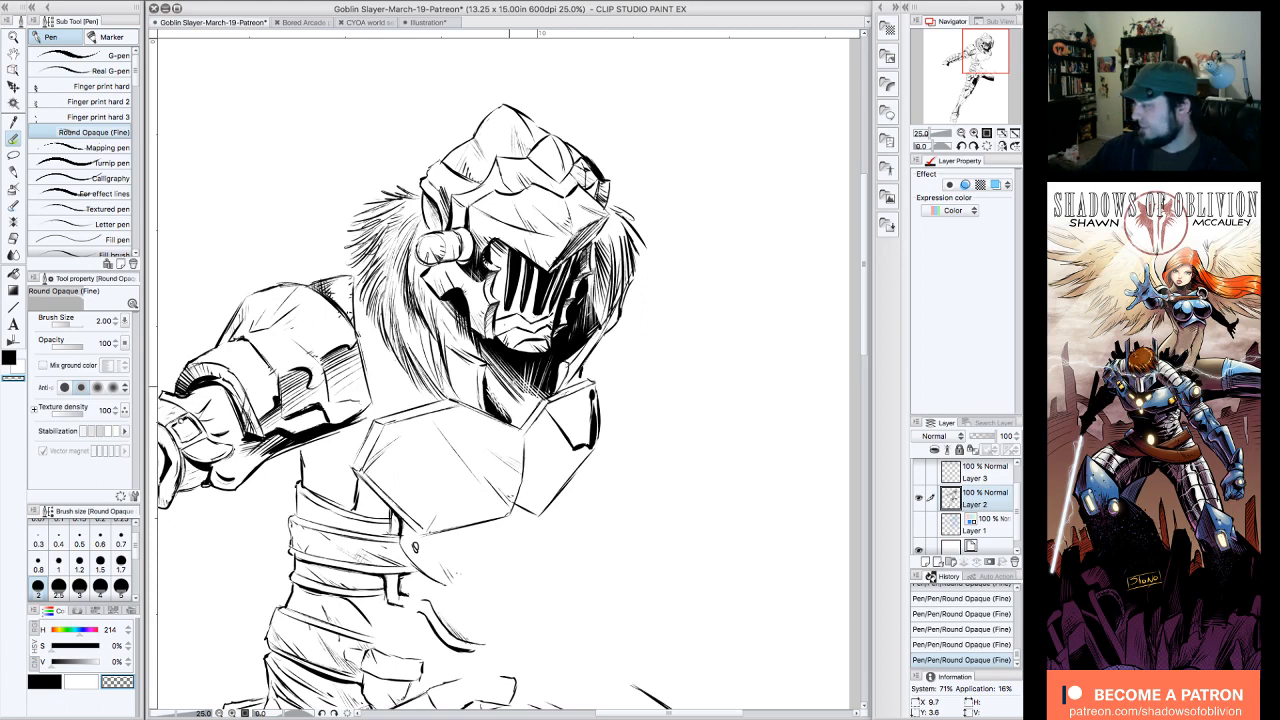
Step: Save the Goblin Slayer illustration with the figure zoomed out to 12.5%
{"action": "left_click", "coordinate": [961, 133]}
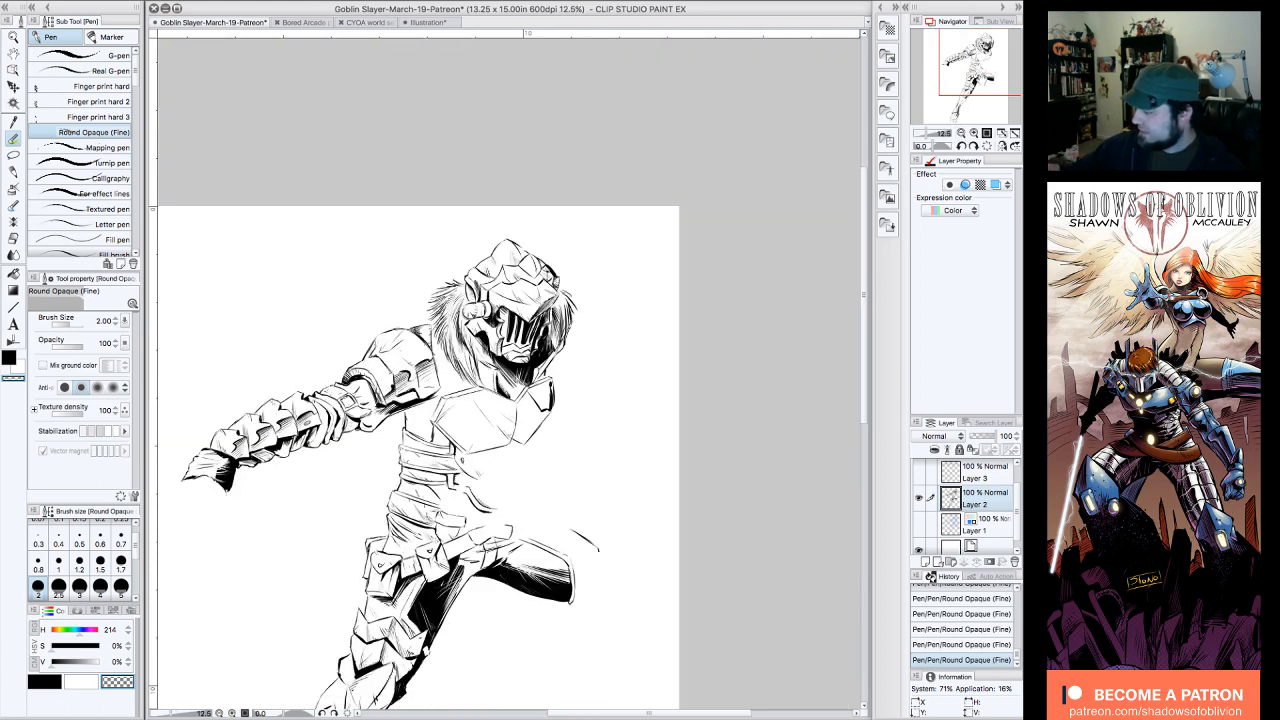
{"action": "left_click_drag", "start_coordinate": [985, 76], "coordinate": [981, 92]}
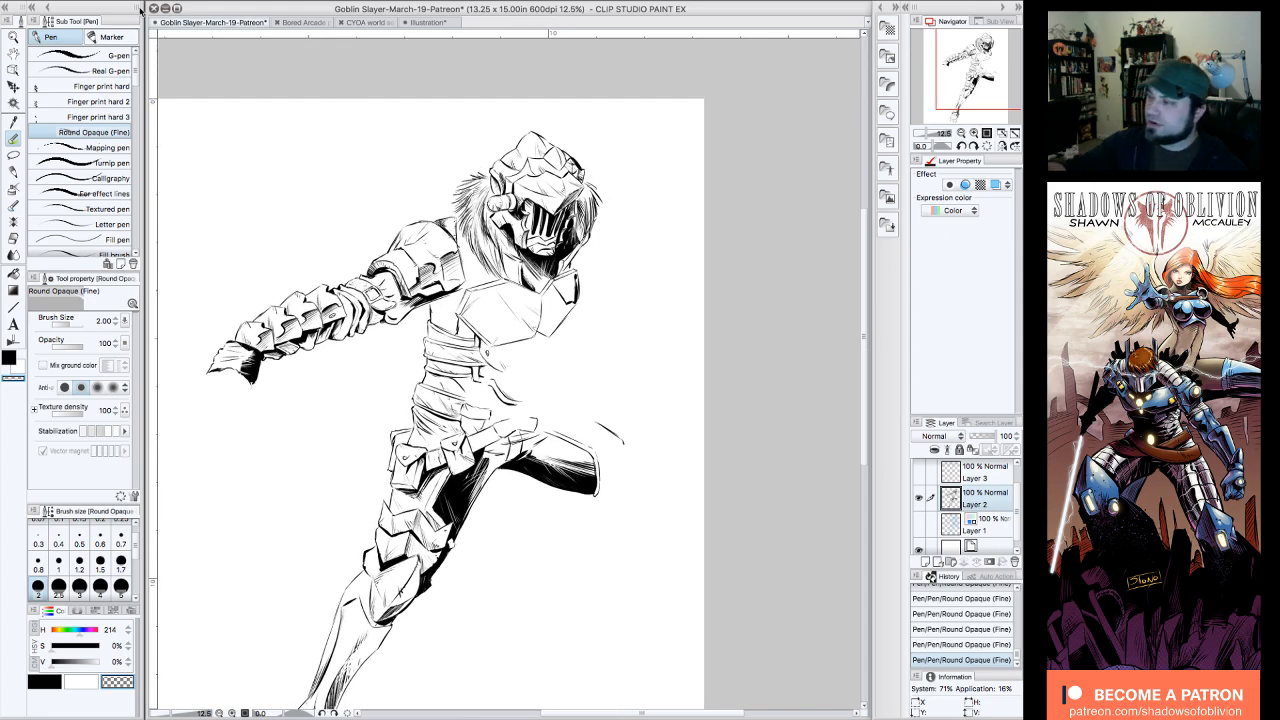
{"action": "left_click", "coordinate": [141, 1]}
{"action": "left_click", "coordinate": [160, 77]}
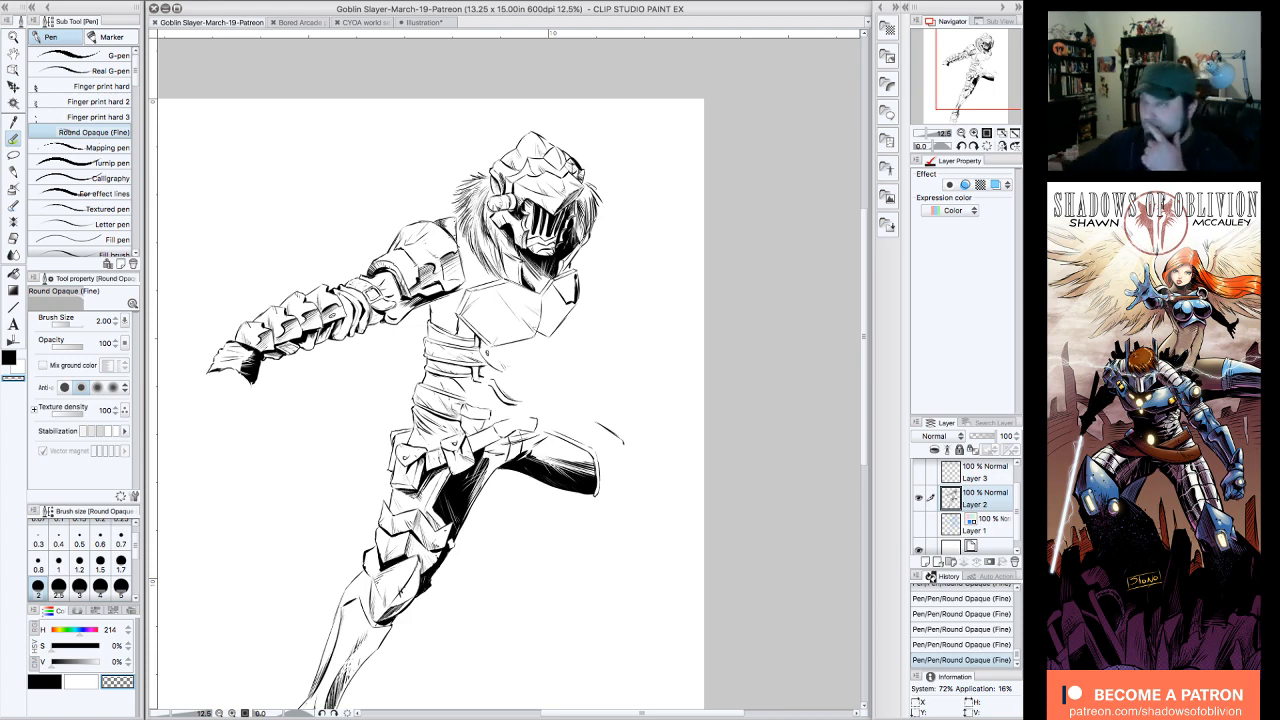
{"action": "left_click_drag", "start_coordinate": [982, 88], "coordinate": [979, 90]}
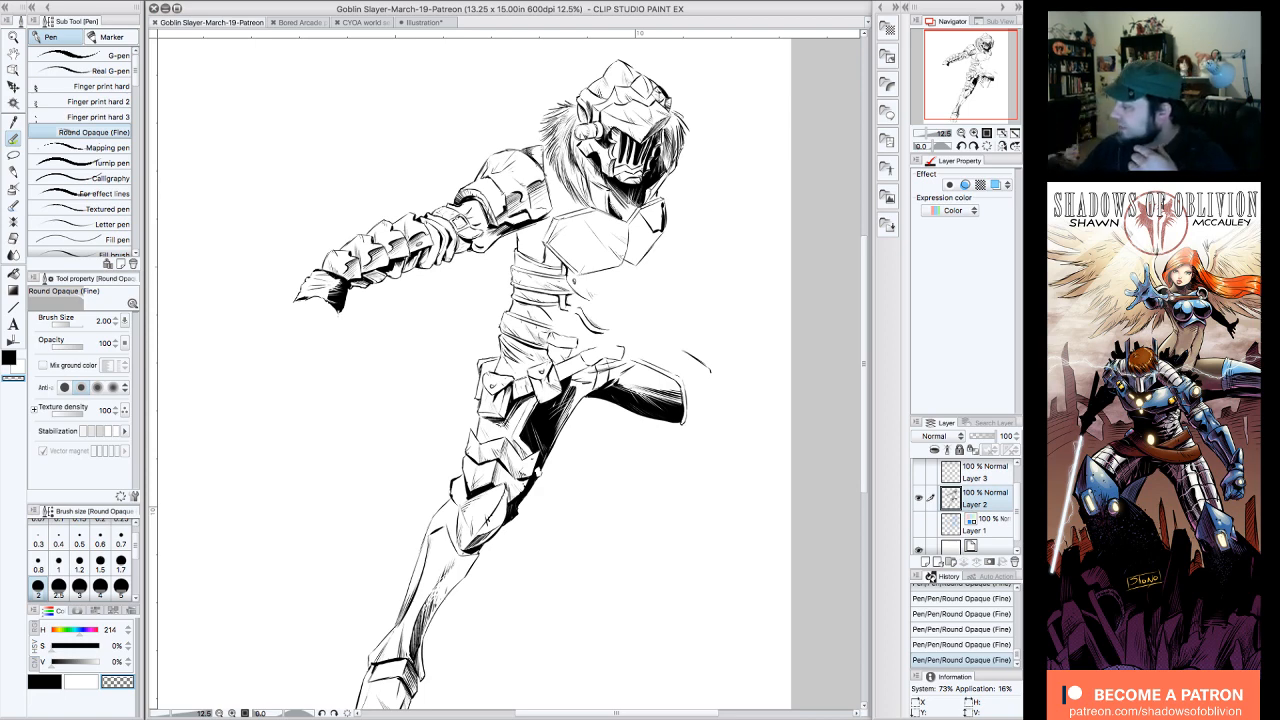
{"action": "mouse_move", "coordinate": [566, 172]}
{"action": "left_mouse_down"}
{"action": "mouse_move", "coordinate": [565, 185]}
{"action": "mouse_move", "coordinate": [586, 170]}
{"action": "mouse_move", "coordinate": [576, 177]}
{"action": "left_mouse_up"}
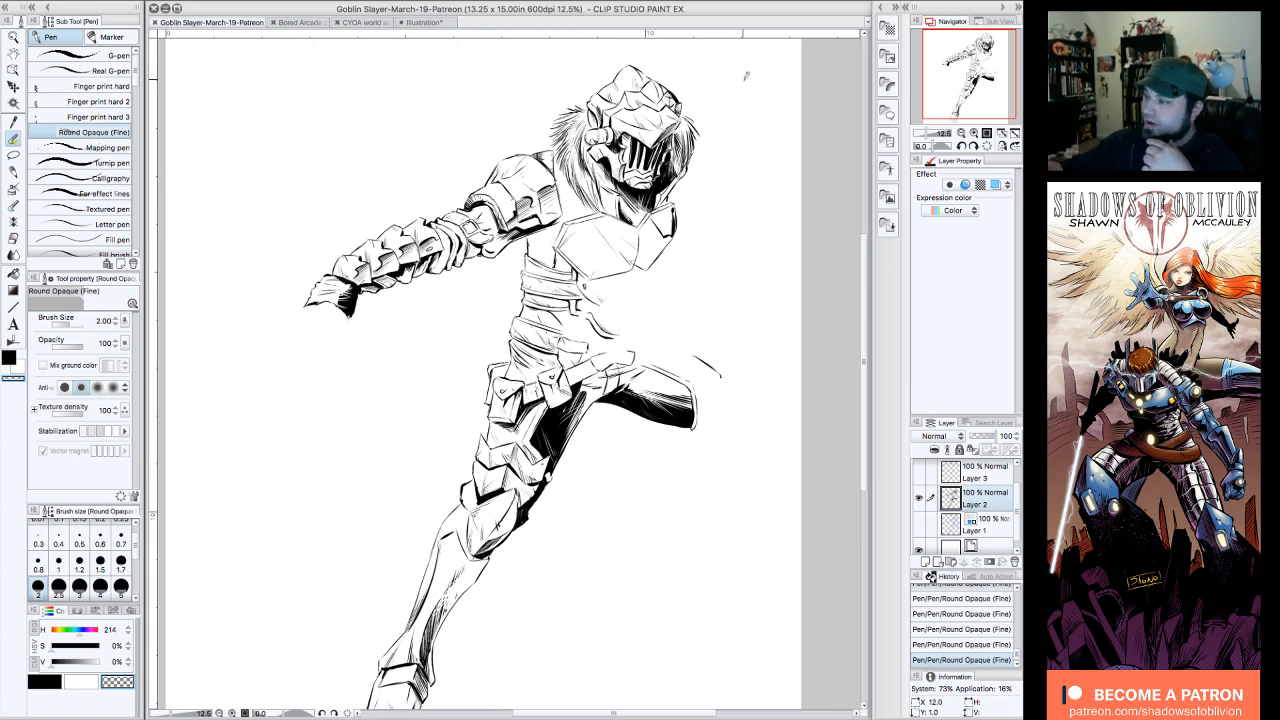
{"action": "left_click", "coordinate": [146, 1]}
{"action": "left_click", "coordinate": [399, 51]}
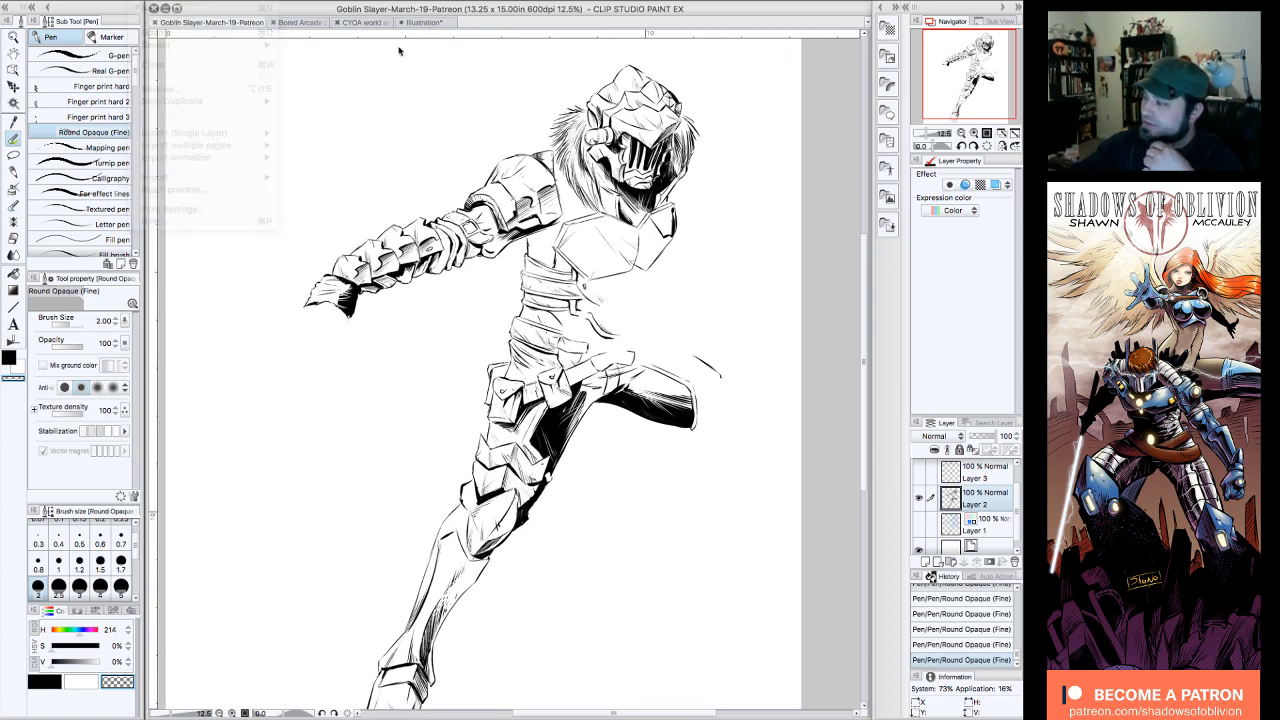
Step: Switch to the Illustration document with the hand studies and hide Layer 8 and Layer 7
{"action": "left_click", "coordinate": [444, 22]}
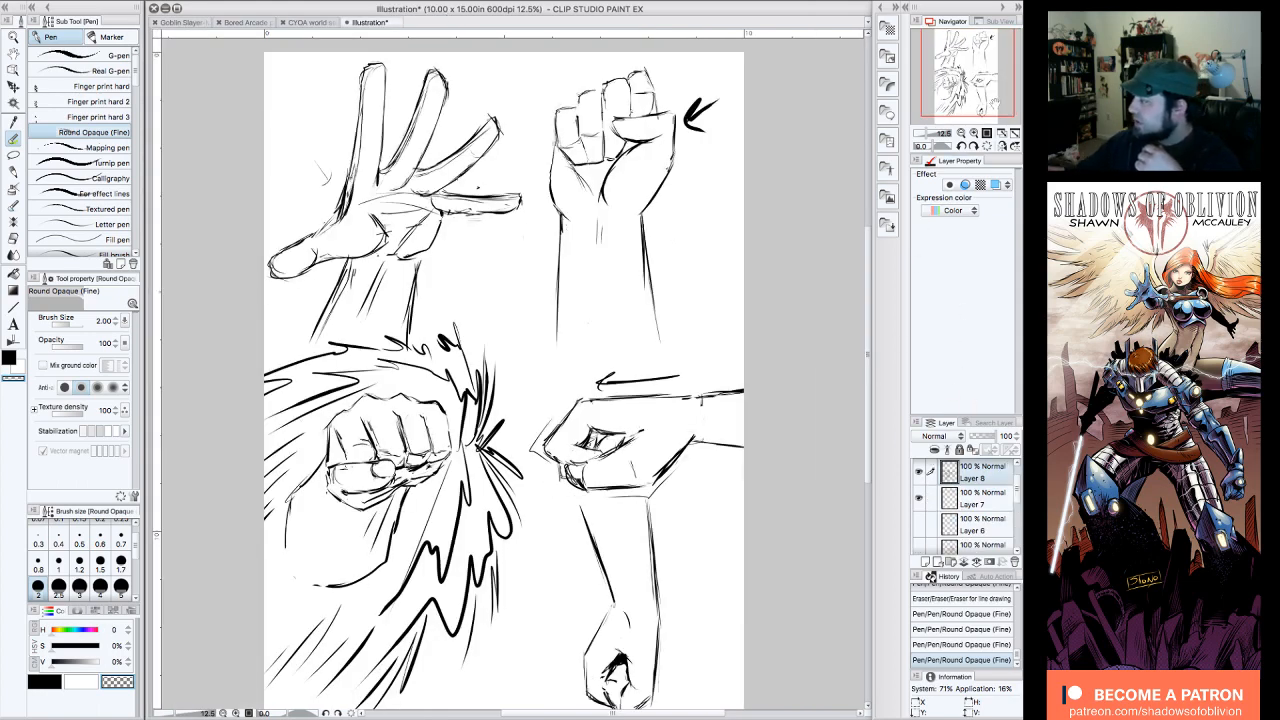
{"action": "left_click_drag", "start_coordinate": [988, 95], "coordinate": [988, 97]}
{"action": "left_click", "coordinate": [919, 472]}
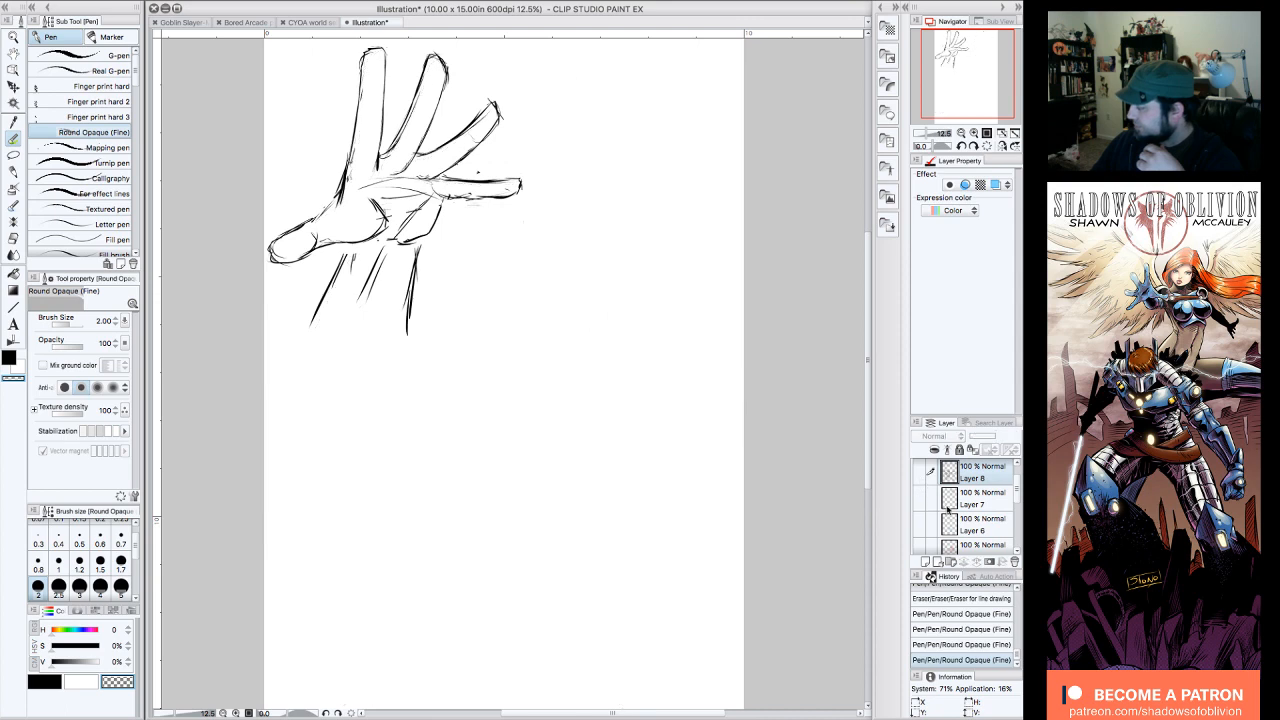
Step: Hide the foreshortened open hand on Layer 4 and show the palm sketch on Layer 2 Copy
{"action": "scroll", "coordinate": [1008, 494], "scroll_direction": "down", "scroll_amount": 3}
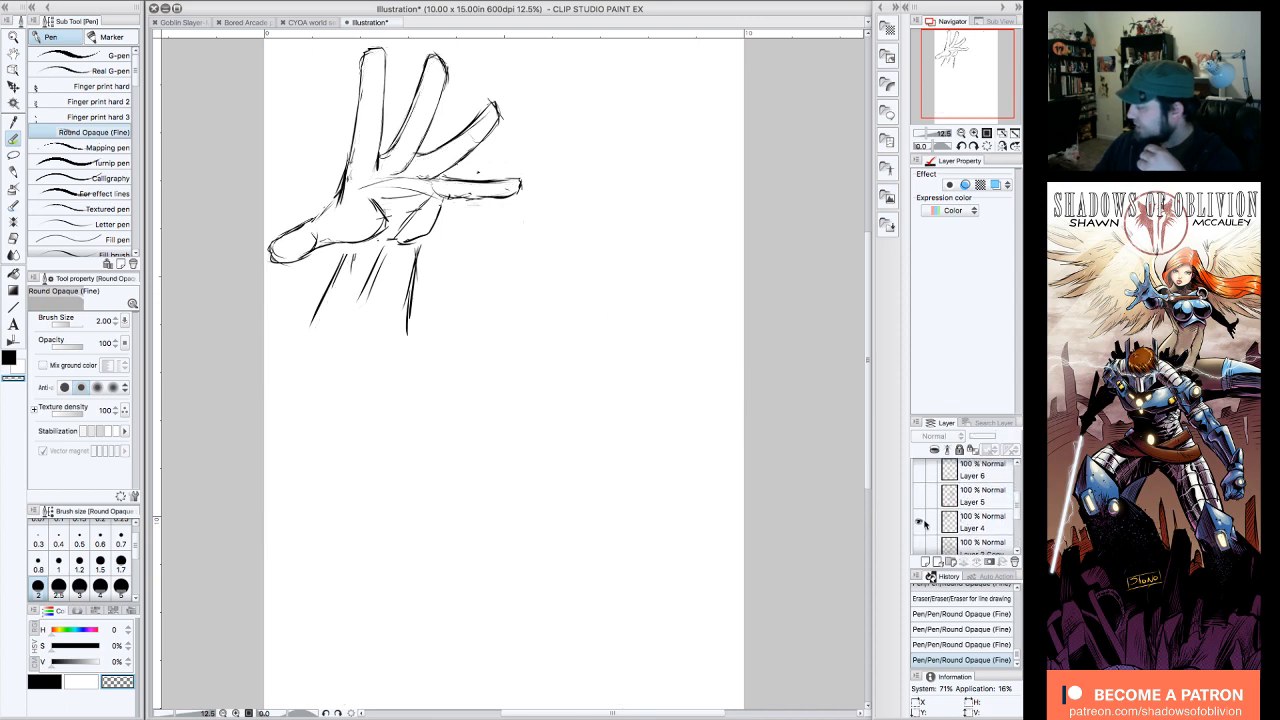
{"action": "left_click", "coordinate": [922, 546]}
{"action": "left_click", "coordinate": [921, 546]}
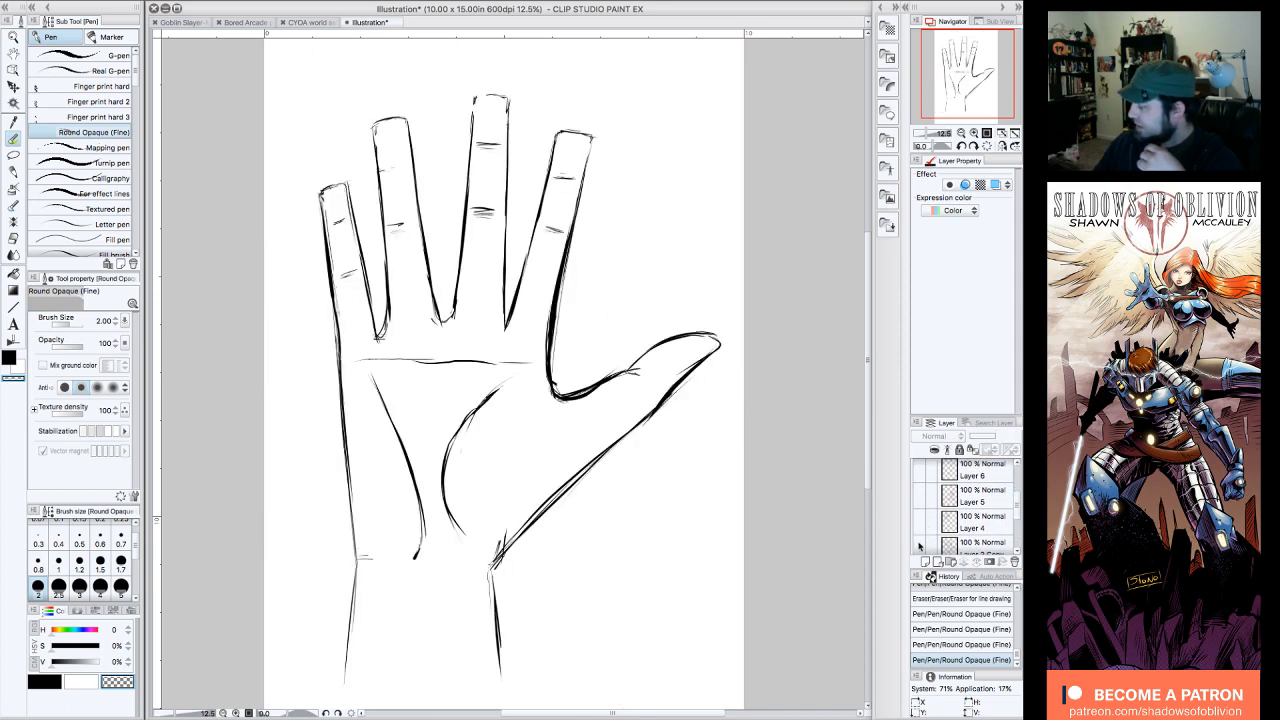
Step: Hide Layer 2 Copy and show the back-of-hand sketch with fingernails on Layer 2
{"action": "left_click", "coordinate": [920, 546]}
{"action": "scroll", "coordinate": [920, 530], "scroll_direction": "down", "scroll_amount": 3}
{"action": "left_click", "coordinate": [919, 516]}
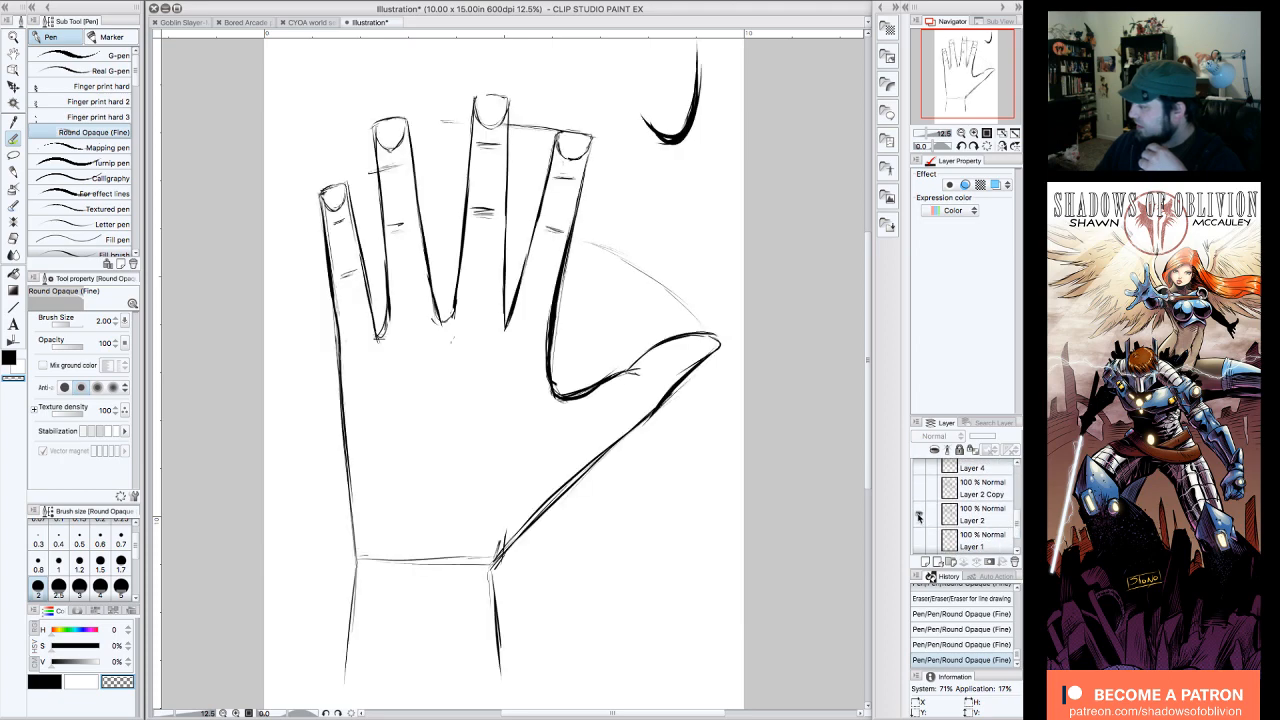
{"action": "left_click", "coordinate": [919, 516]}
{"action": "left_click", "coordinate": [919, 516]}
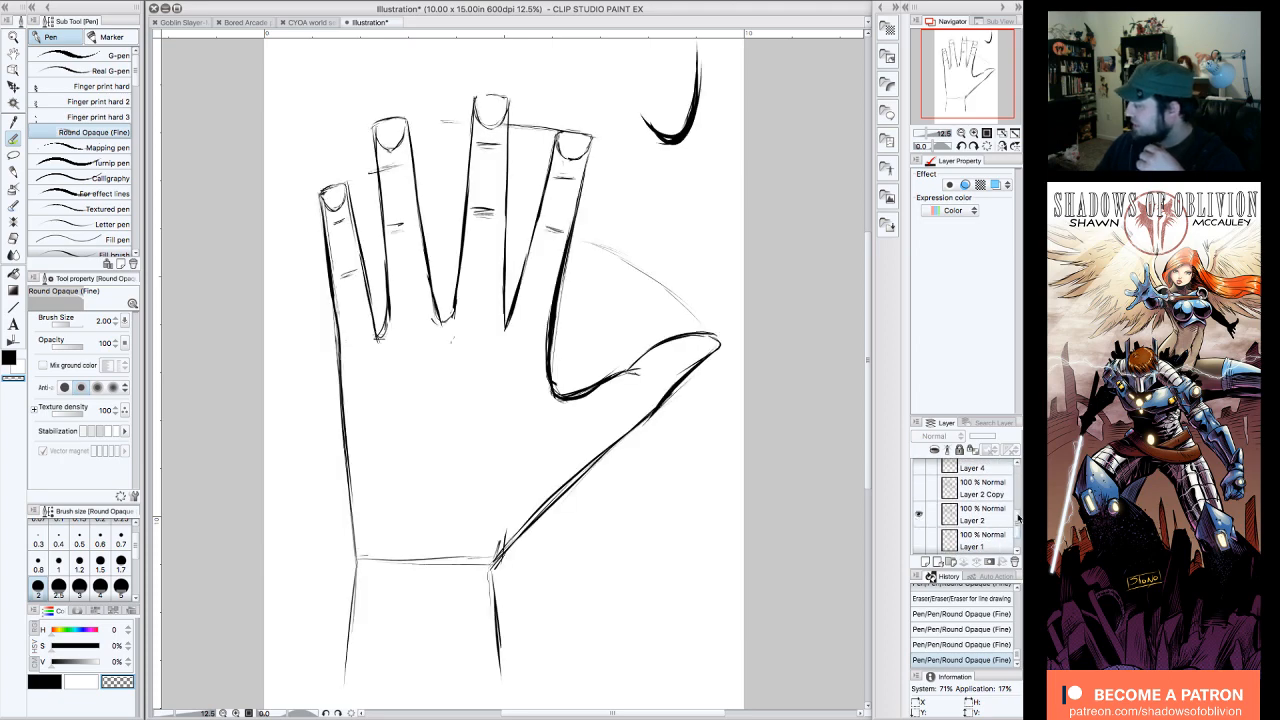
{"action": "scroll", "coordinate": [1018, 517], "scroll_direction": "down", "scroll_amount": 1}
{"action": "left_click", "coordinate": [919, 491]}
{"action": "left_click", "coordinate": [919, 491]}
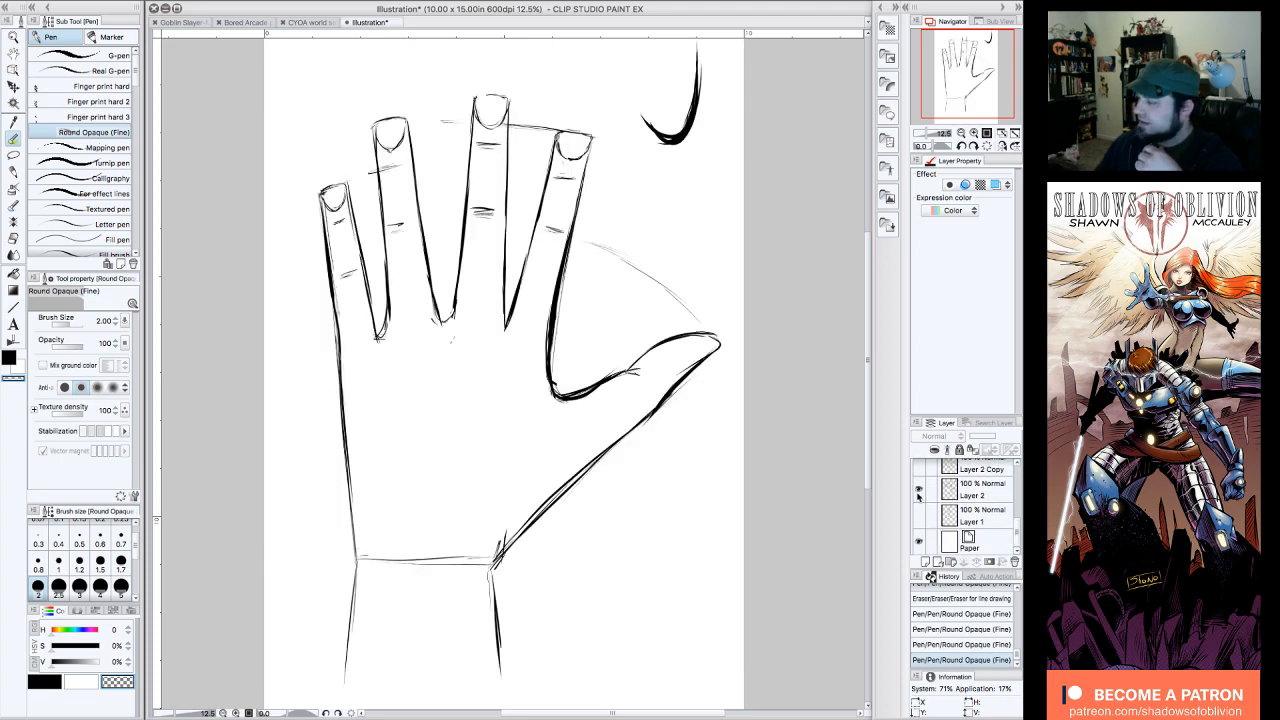
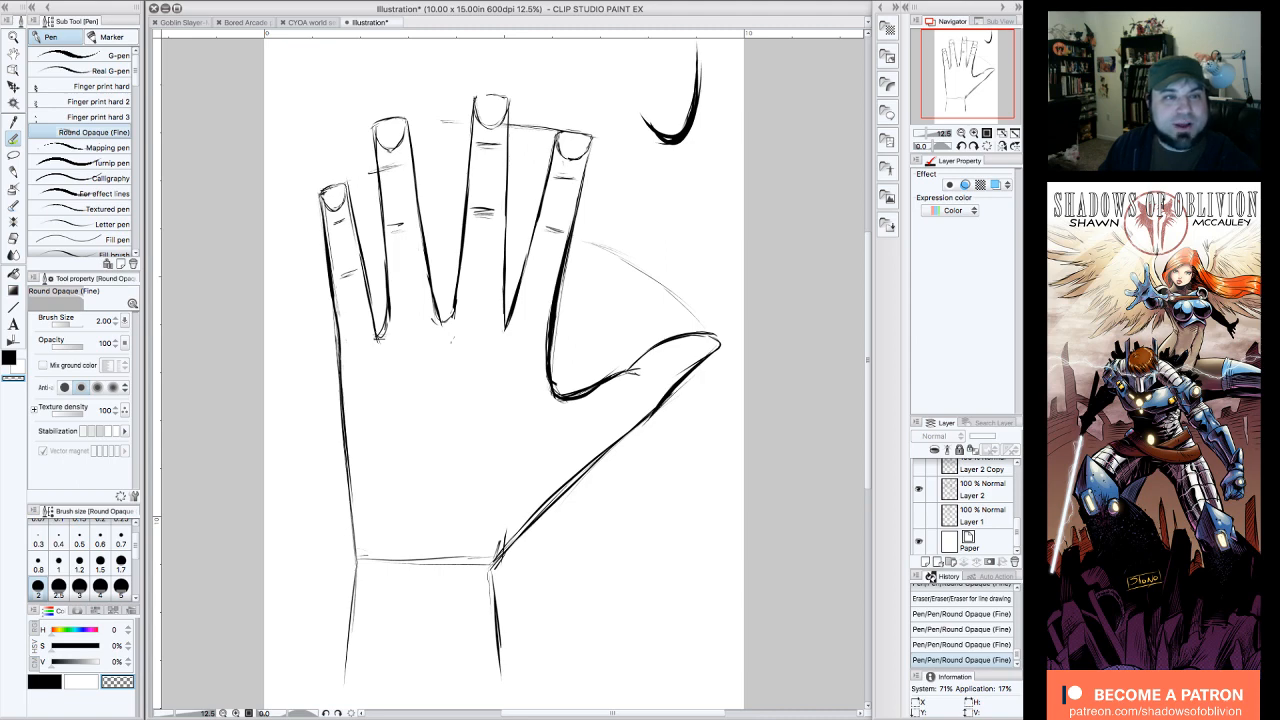
{"action": "key", "text": "Tab"}
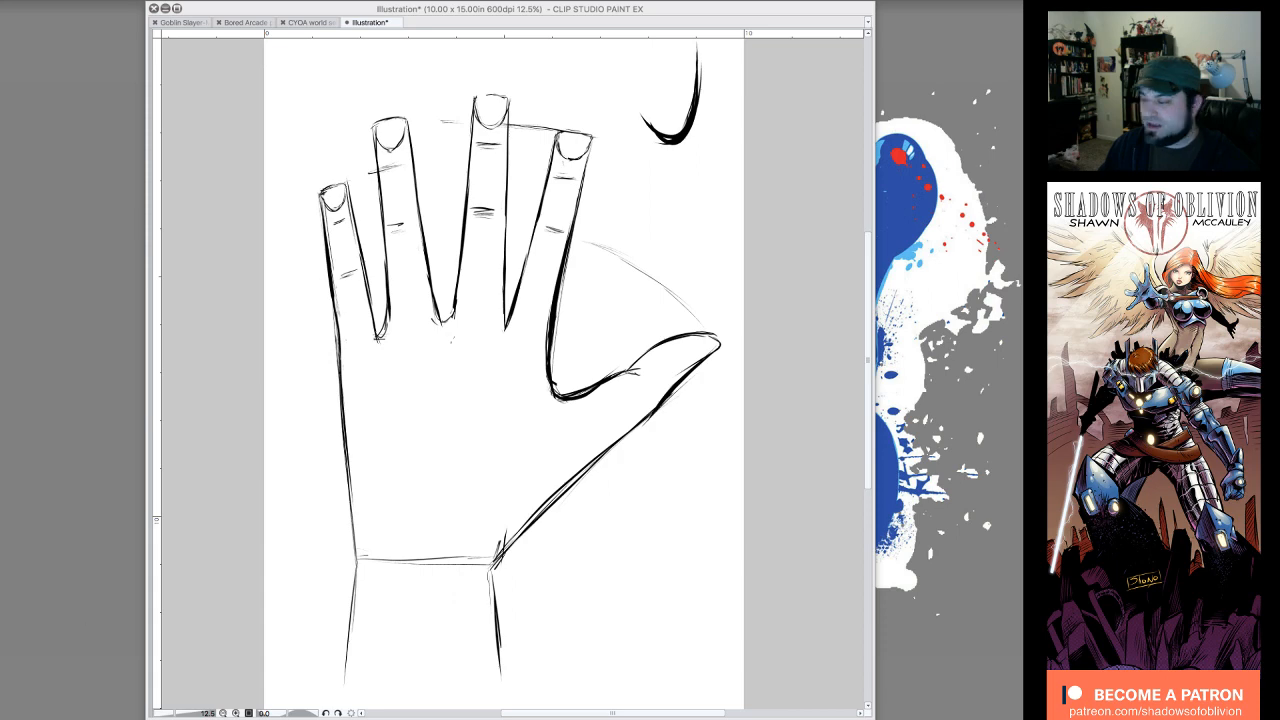
{"action": "key", "text": "Tab"}
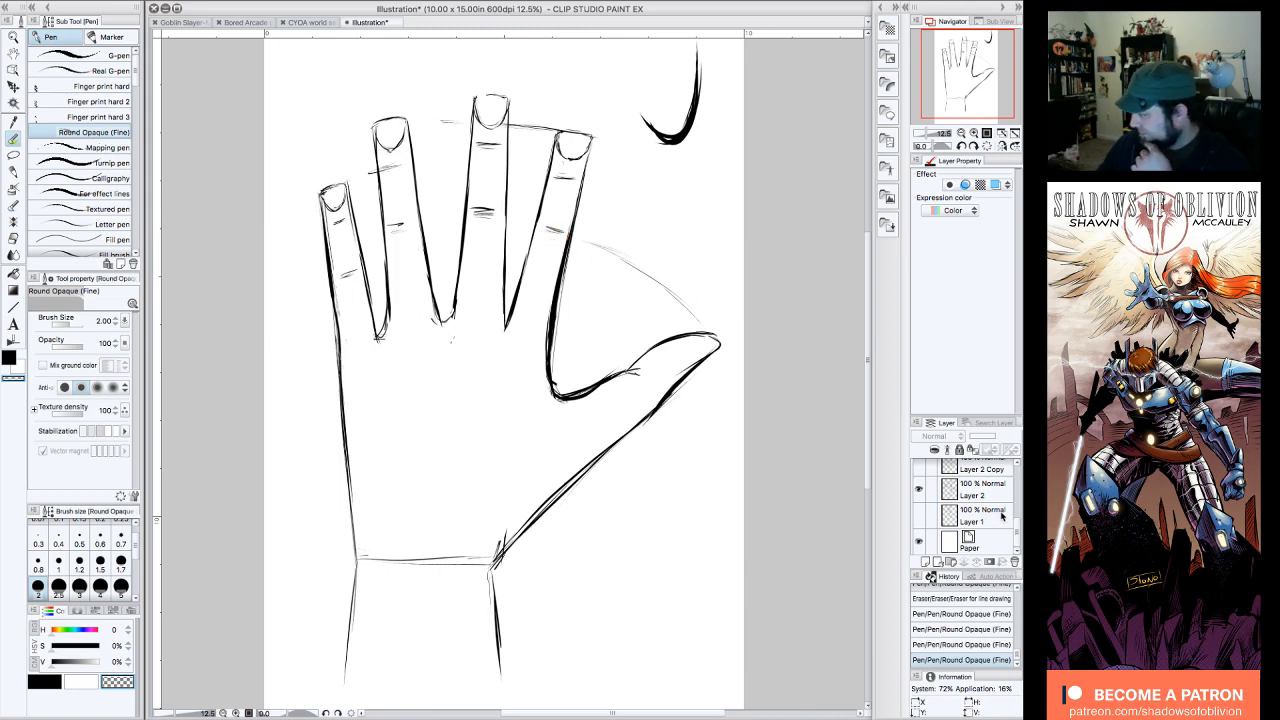
Step: Hide the flat hand drawings on Layer 2 and Layer 2 Copy, and show the spread-hand sketch on Layer 4
{"action": "left_click", "coordinate": [920, 487]}
{"action": "left_click", "coordinate": [918, 464]}
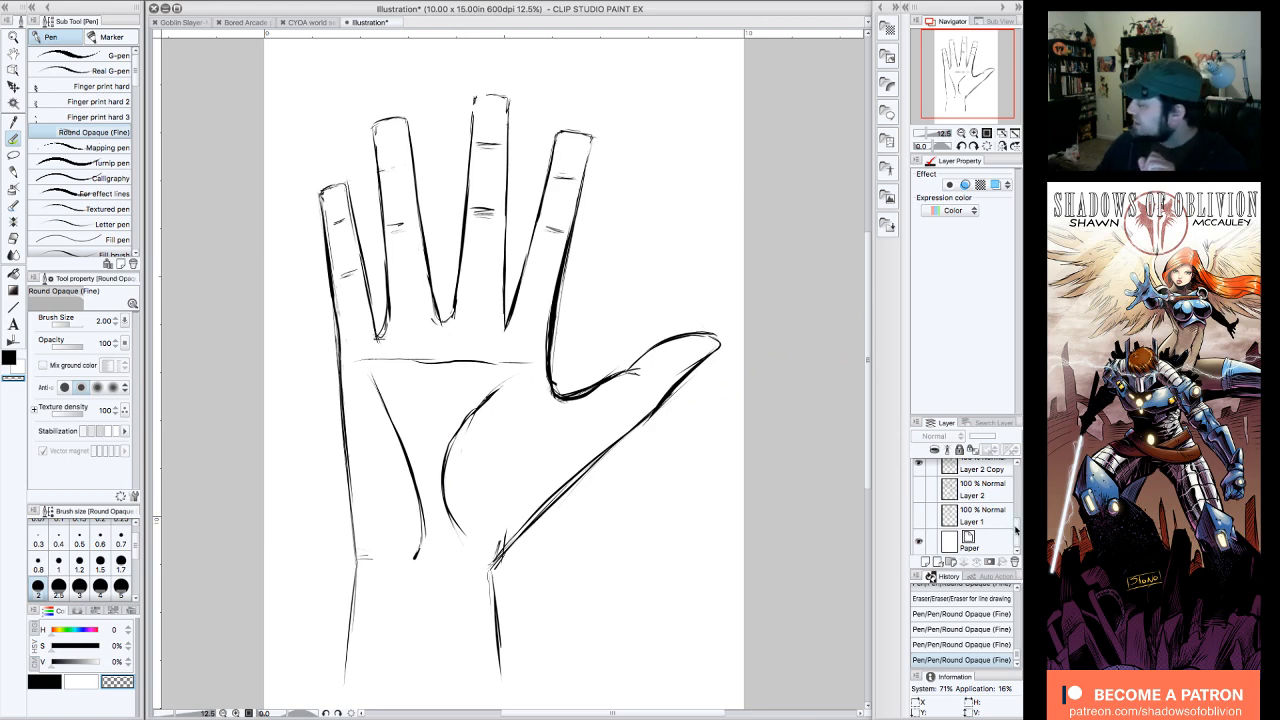
{"action": "scroll", "coordinate": [1018, 525], "scroll_direction": "up", "scroll_amount": 1}
{"action": "scroll", "coordinate": [1018, 525], "scroll_direction": "up", "scroll_amount": 2}
{"action": "left_click", "coordinate": [918, 517]}
{"action": "left_click", "coordinate": [918, 490]}
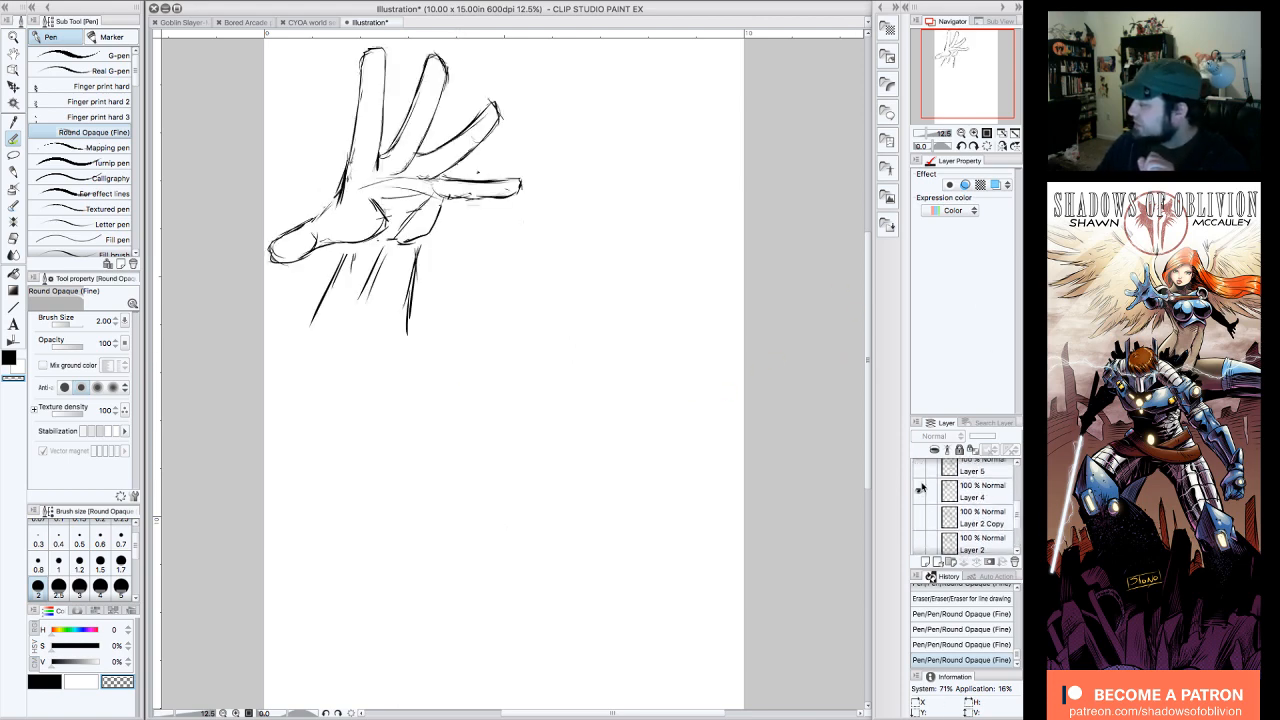
Step: Check the contents of Layer 5 and Layer 6 by briefly showing each and hiding it again
{"action": "scroll", "coordinate": [1016, 520], "scroll_direction": "up", "scroll_amount": 2}
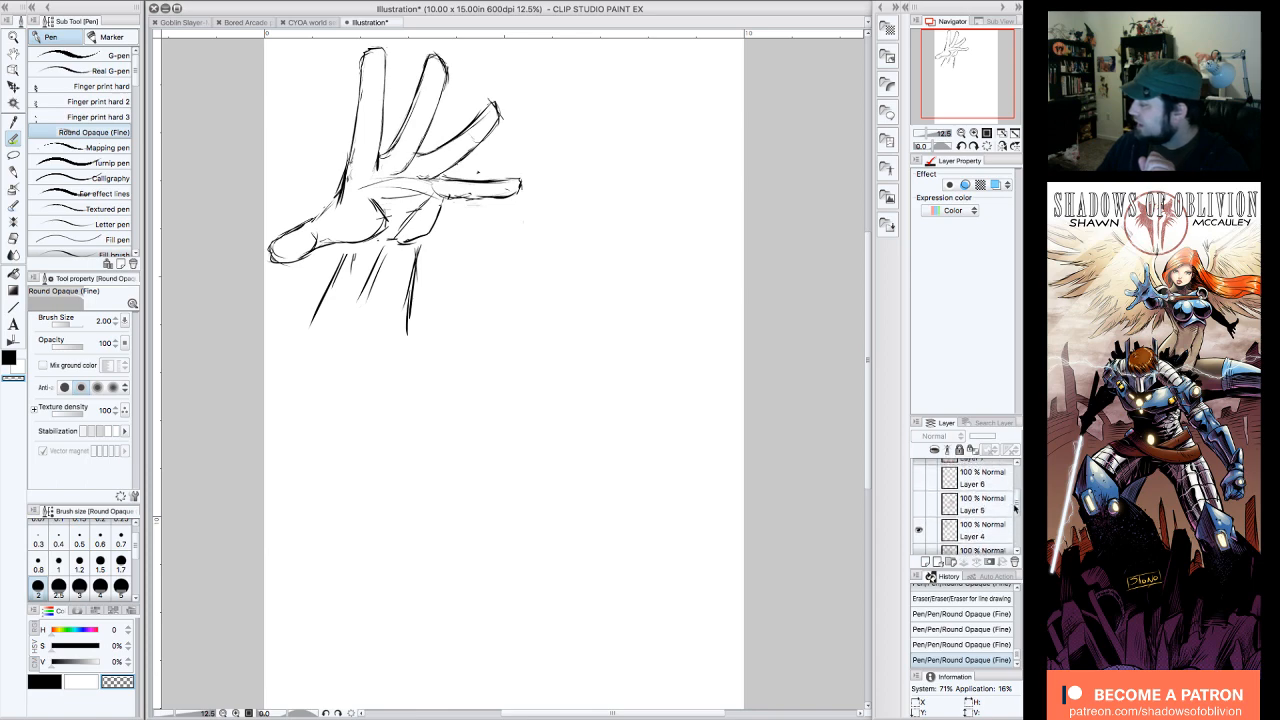
{"action": "left_click", "coordinate": [920, 507]}
{"action": "left_click", "coordinate": [920, 507]}
{"action": "left_click", "coordinate": [921, 478]}
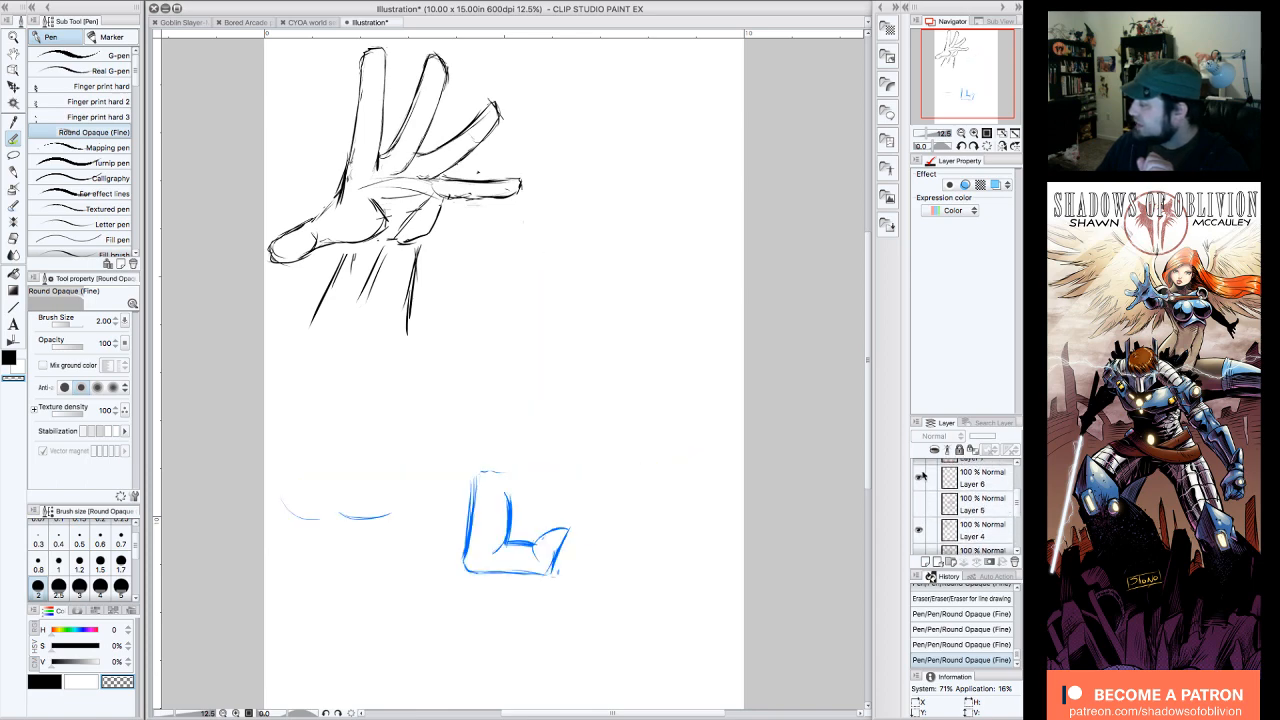
{"action": "left_click", "coordinate": [920, 478]}
{"action": "scroll", "coordinate": [1016, 505], "scroll_direction": "up", "scroll_amount": 3}
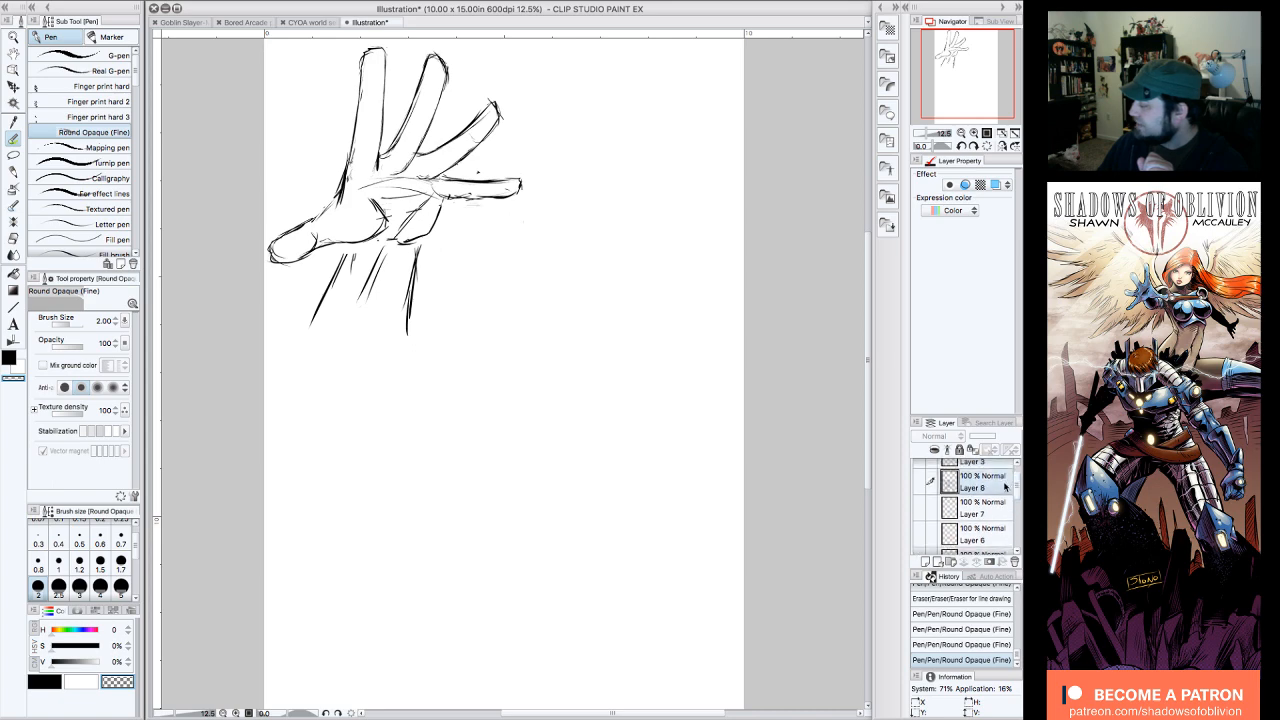
Step: Show the fist sketches on Layer 8 and Layer 7, checking Layer 3 briefly and hiding it again
{"action": "left_click", "coordinate": [920, 482]}
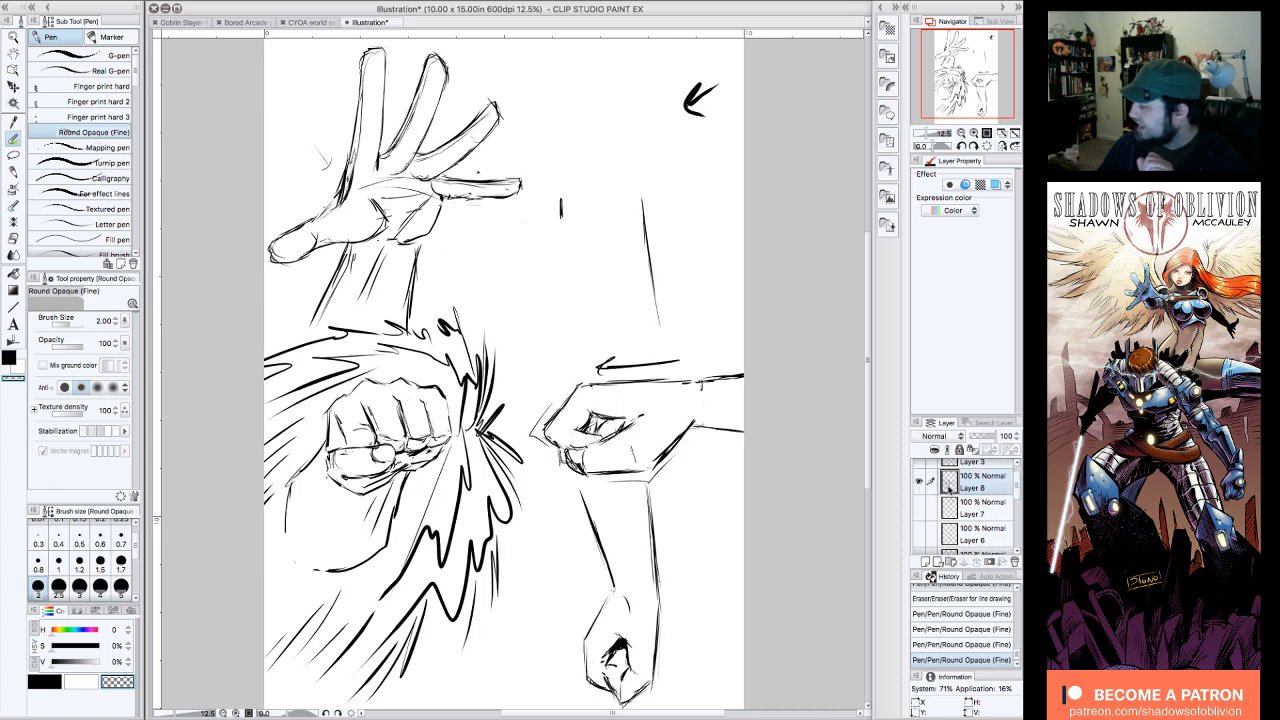
{"action": "scroll", "coordinate": [1014, 506], "scroll_direction": "up", "scroll_amount": 1}
{"action": "left_click", "coordinate": [920, 476]}
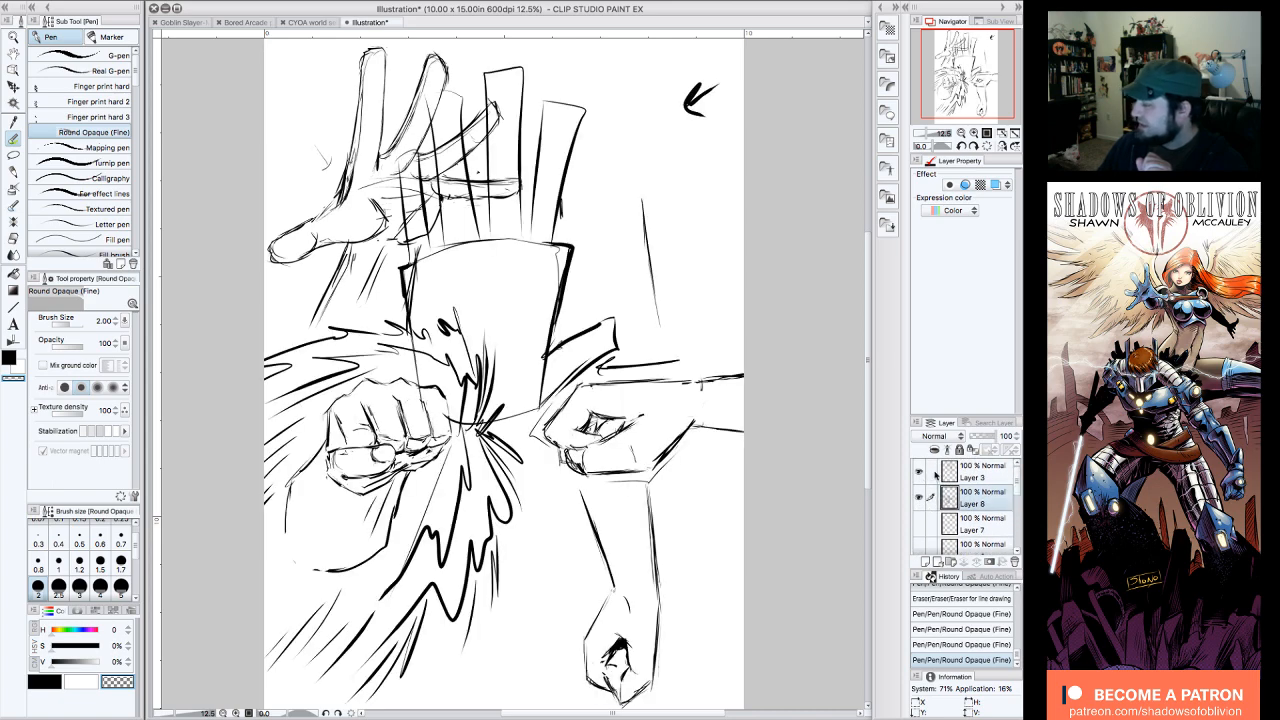
{"action": "left_click", "coordinate": [921, 474]}
{"action": "left_click", "coordinate": [920, 522]}
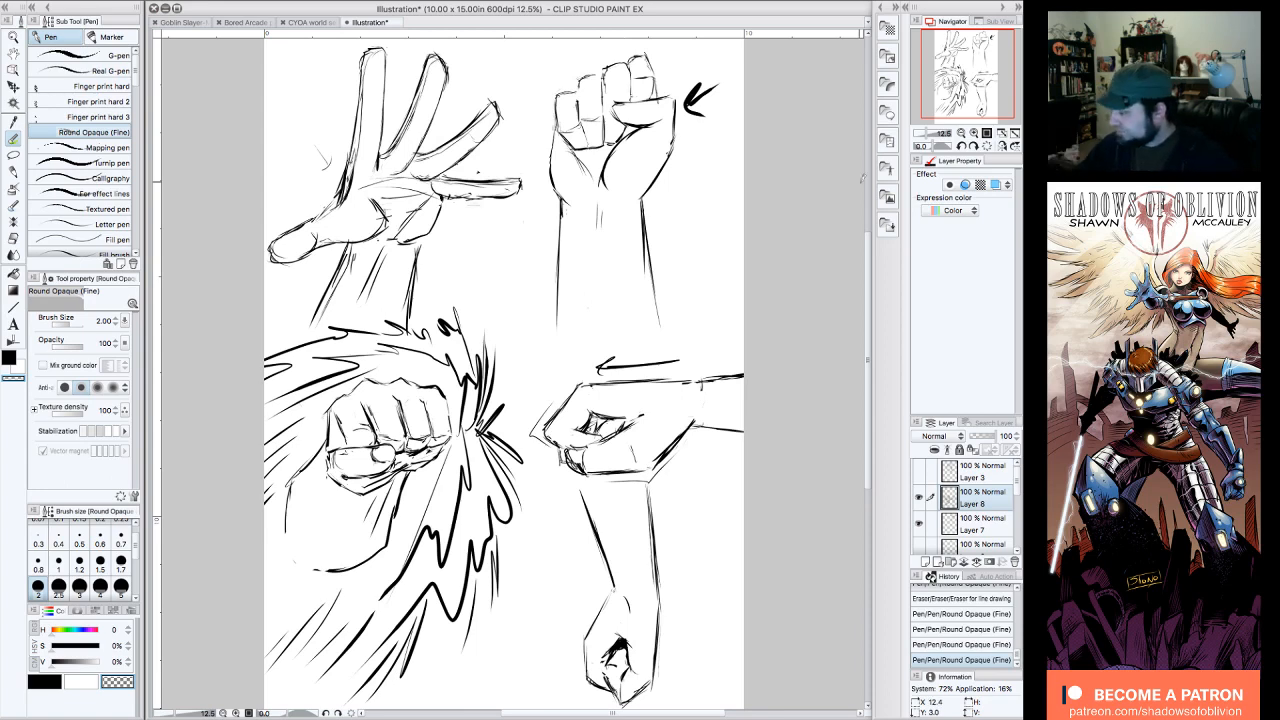
Step: Hide Layer 8 and Layer 7, and show the finger studies on Layer 6 and Layer 5
{"action": "left_click", "coordinate": [918, 497]}
{"action": "left_click", "coordinate": [918, 523]}
{"action": "left_click", "coordinate": [918, 547]}
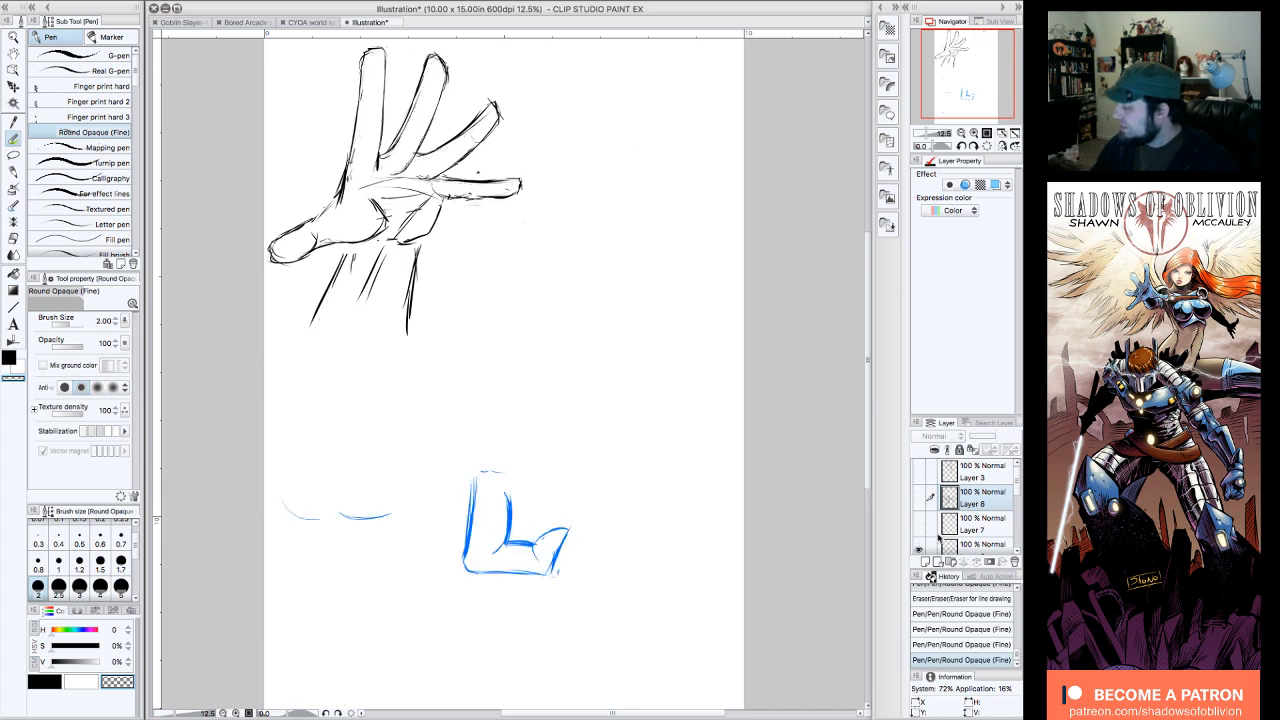
{"action": "scroll", "coordinate": [929, 521], "scroll_direction": "down", "scroll_amount": 3}
{"action": "left_click", "coordinate": [919, 521]}
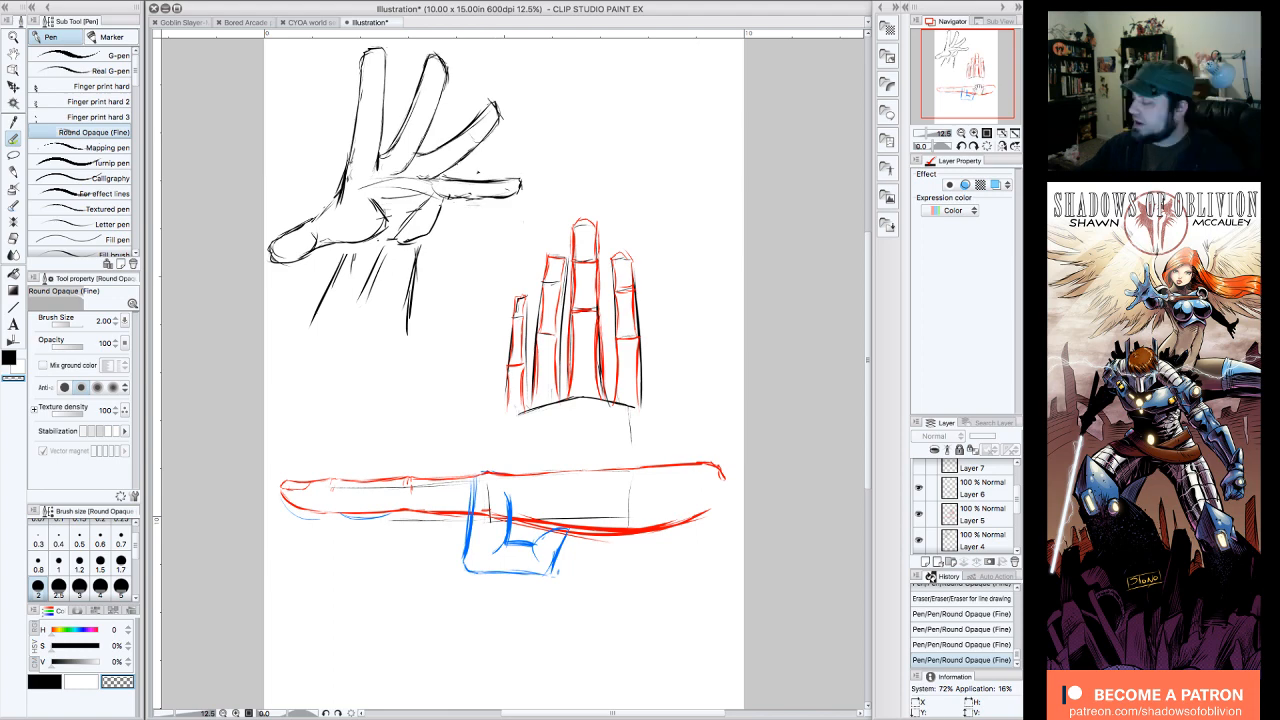
{"action": "left_click_drag", "start_coordinate": [982, 103], "coordinate": [977, 101]}
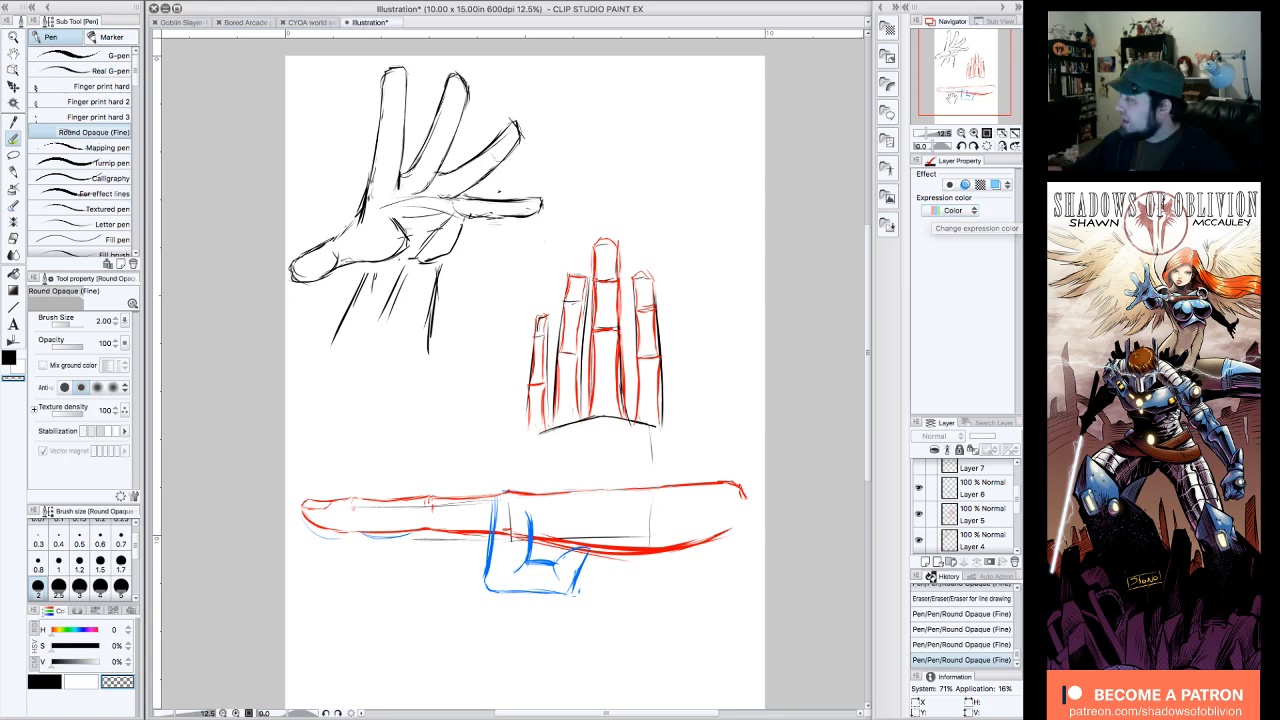
{"action": "left_click_drag", "start_coordinate": [952, 98], "coordinate": [949, 94]}
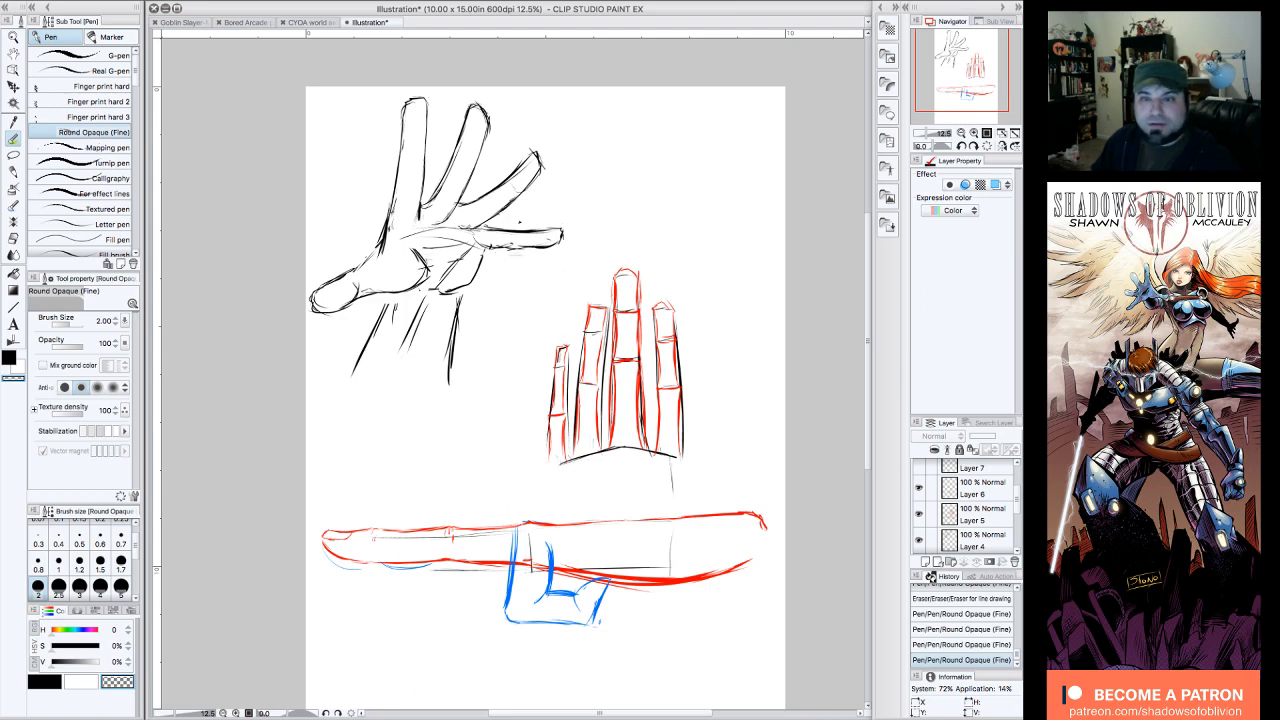
{"action": "key", "text": "Tab"}
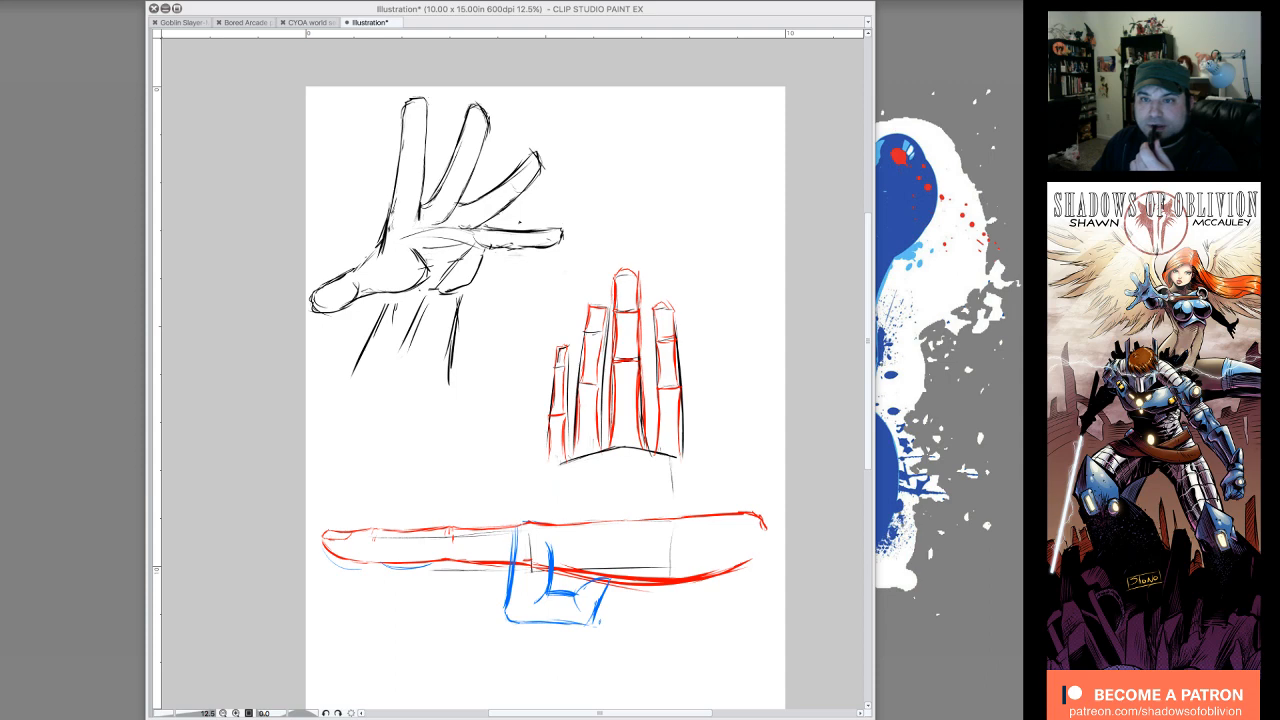
{"action": "key", "text": "Tab"}
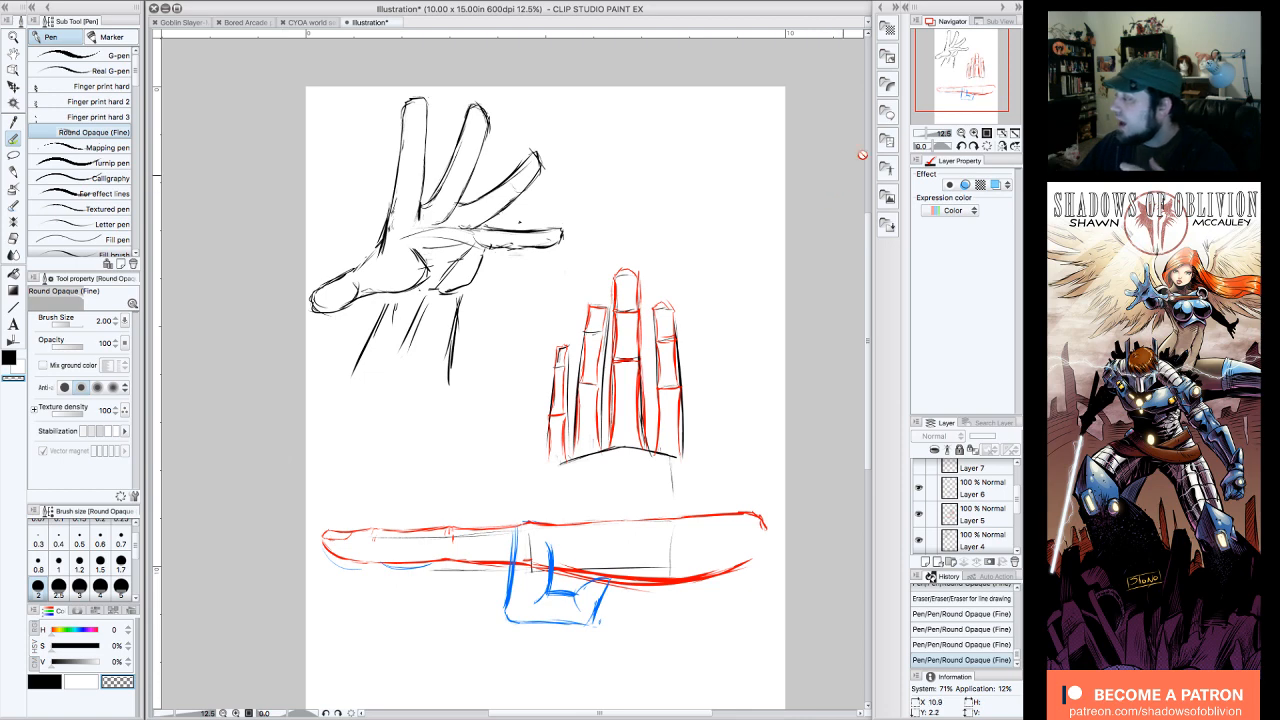
{"action": "left_click_drag", "start_coordinate": [989, 88], "coordinate": [993, 97]}
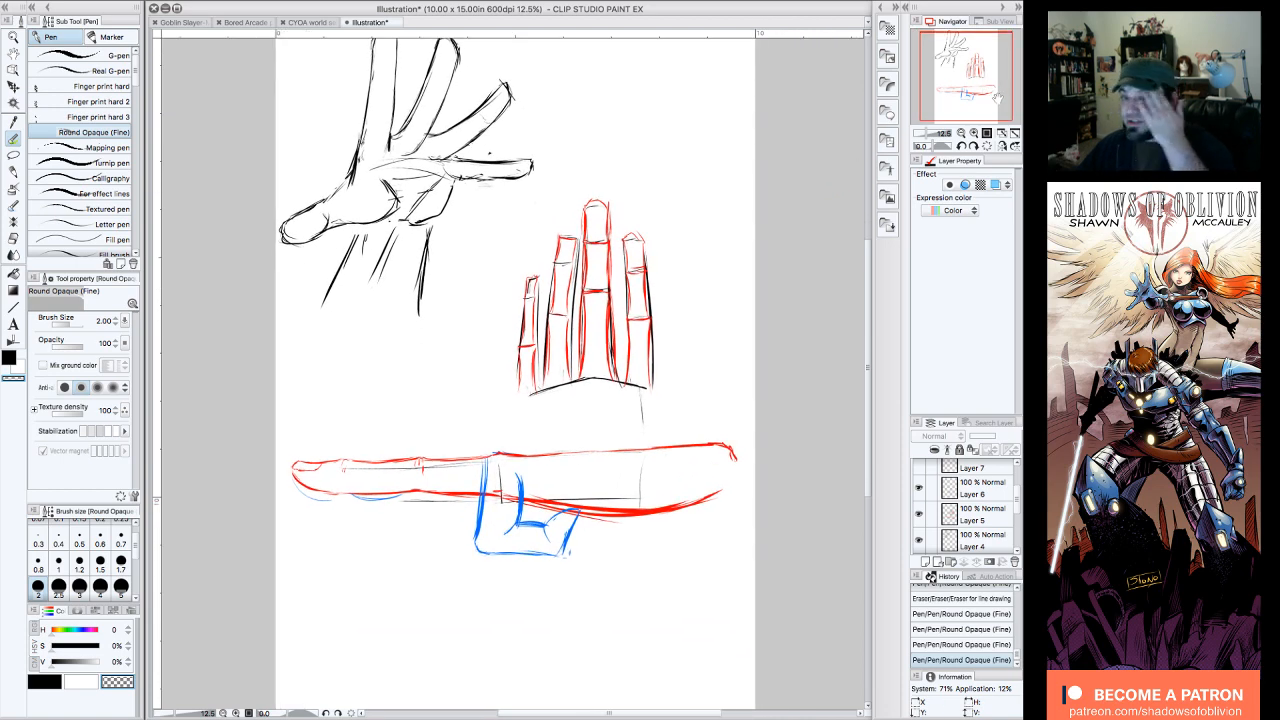
Step: Hide Layer 5, Layer 4 and Layer 6 to leave the practice page blank
{"action": "left_click", "coordinate": [919, 515]}
{"action": "left_click", "coordinate": [919, 540]}
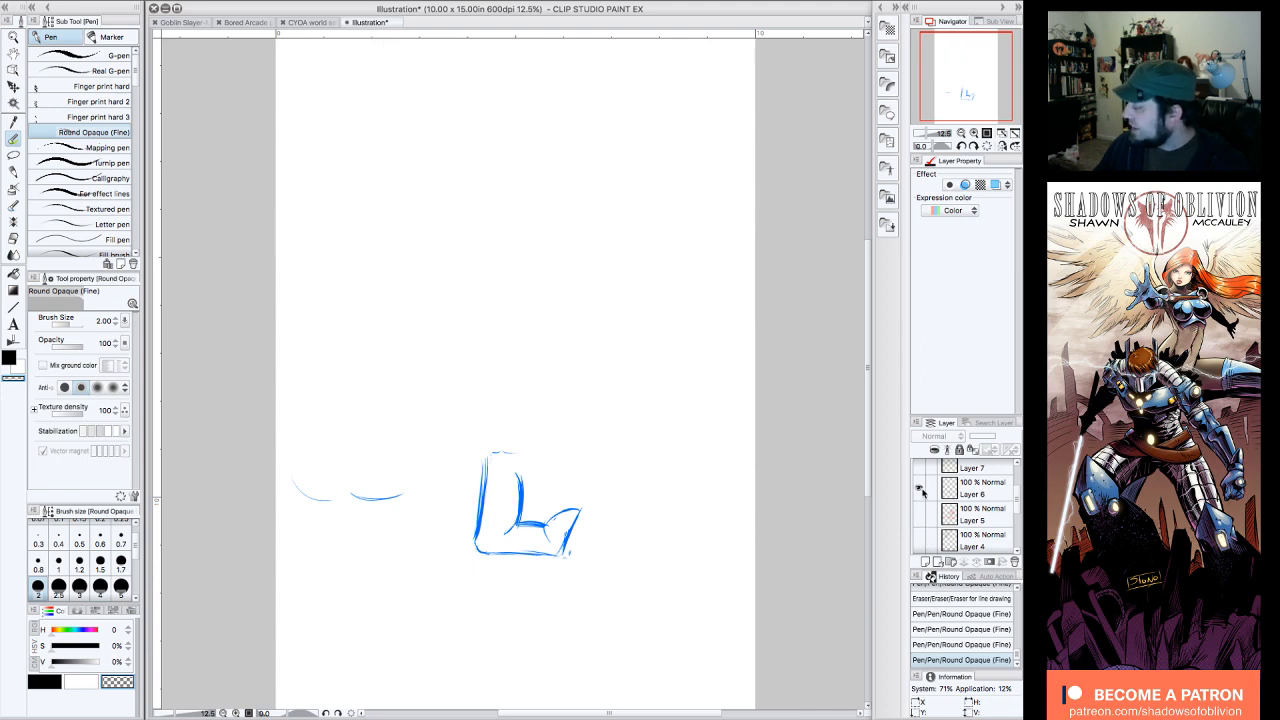
{"action": "left_click", "coordinate": [920, 488]}
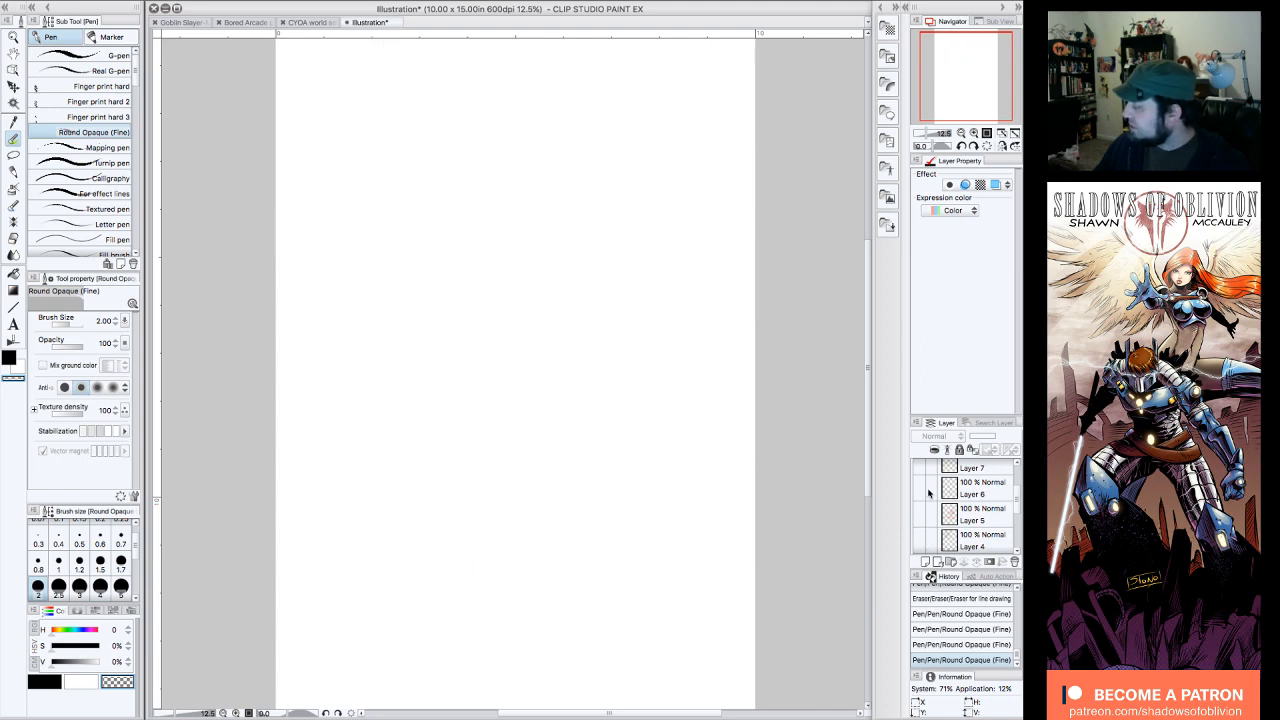
Step: Switch to the Goblin Slayer-March-19-Patreon drawing and show the blue sketch on Layer 1 beneath the inks
{"action": "left_click", "coordinate": [196, 24]}
{"action": "left_click_drag", "start_coordinate": [975, 84], "coordinate": [983, 85]}
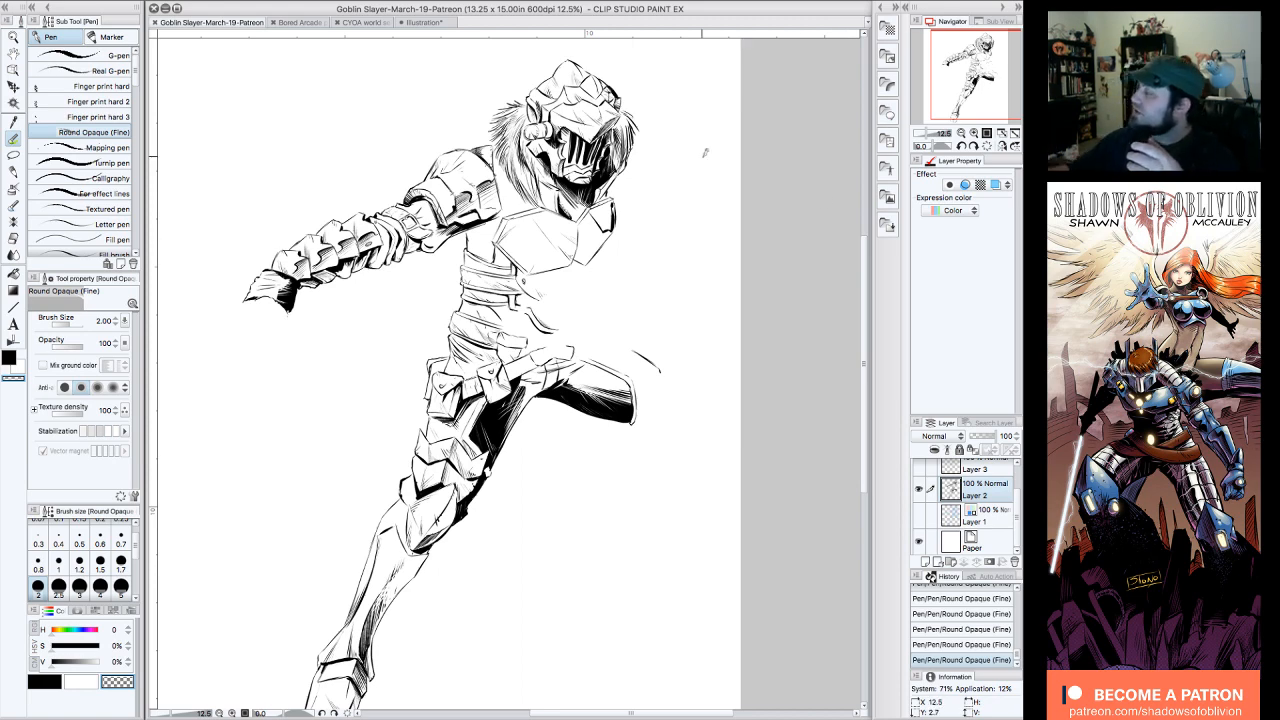
{"action": "left_click_drag", "start_coordinate": [991, 79], "coordinate": [983, 76]}
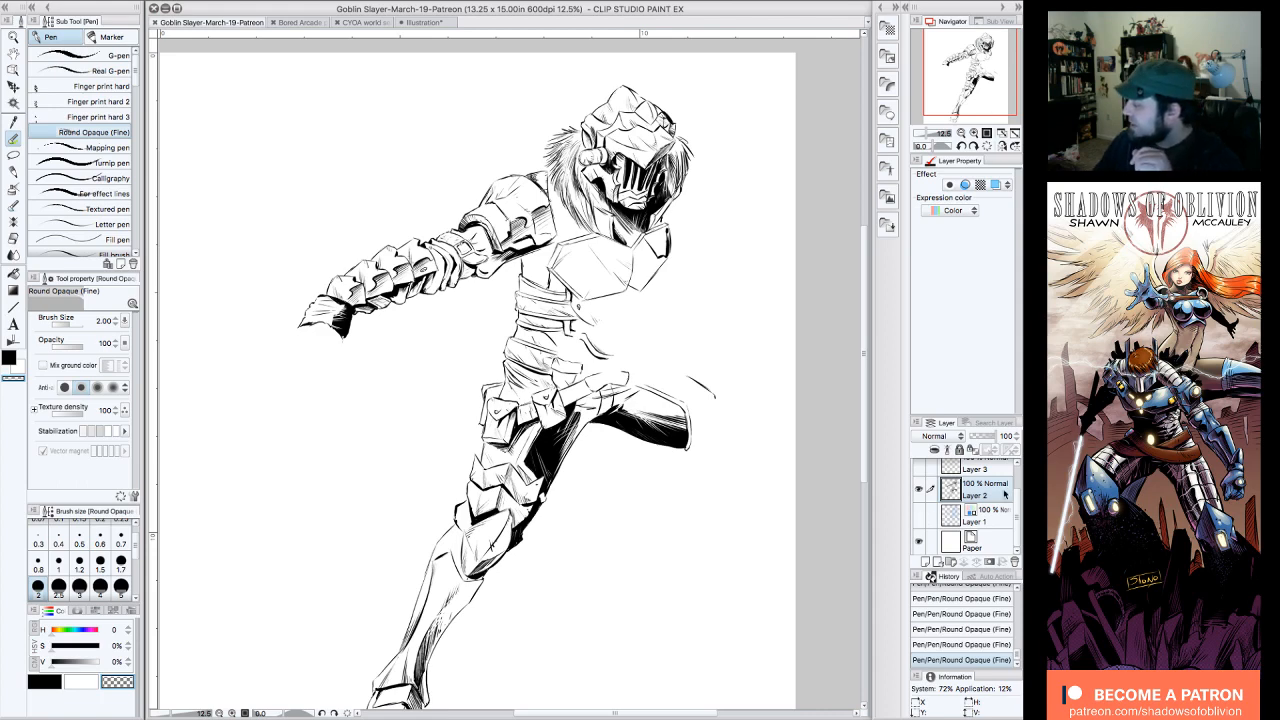
{"action": "left_click_drag", "start_coordinate": [1019, 514], "coordinate": [1018, 493]}
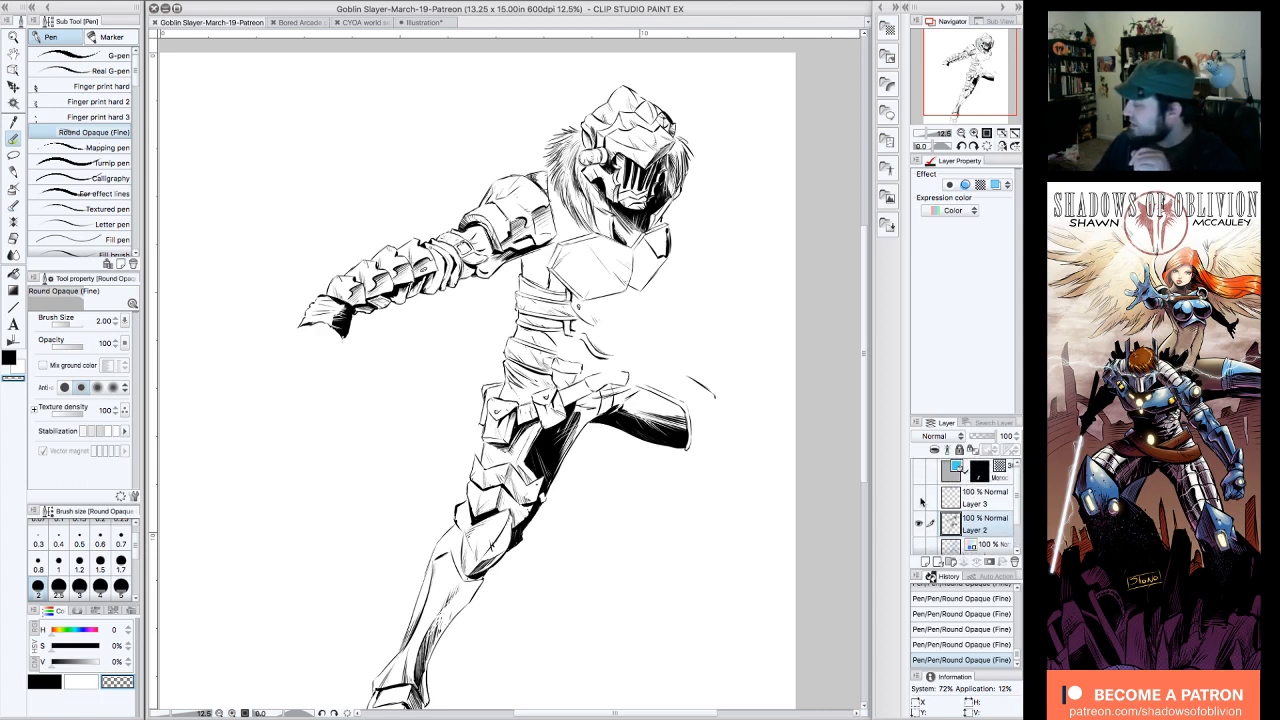
{"action": "left_click", "coordinate": [919, 550]}
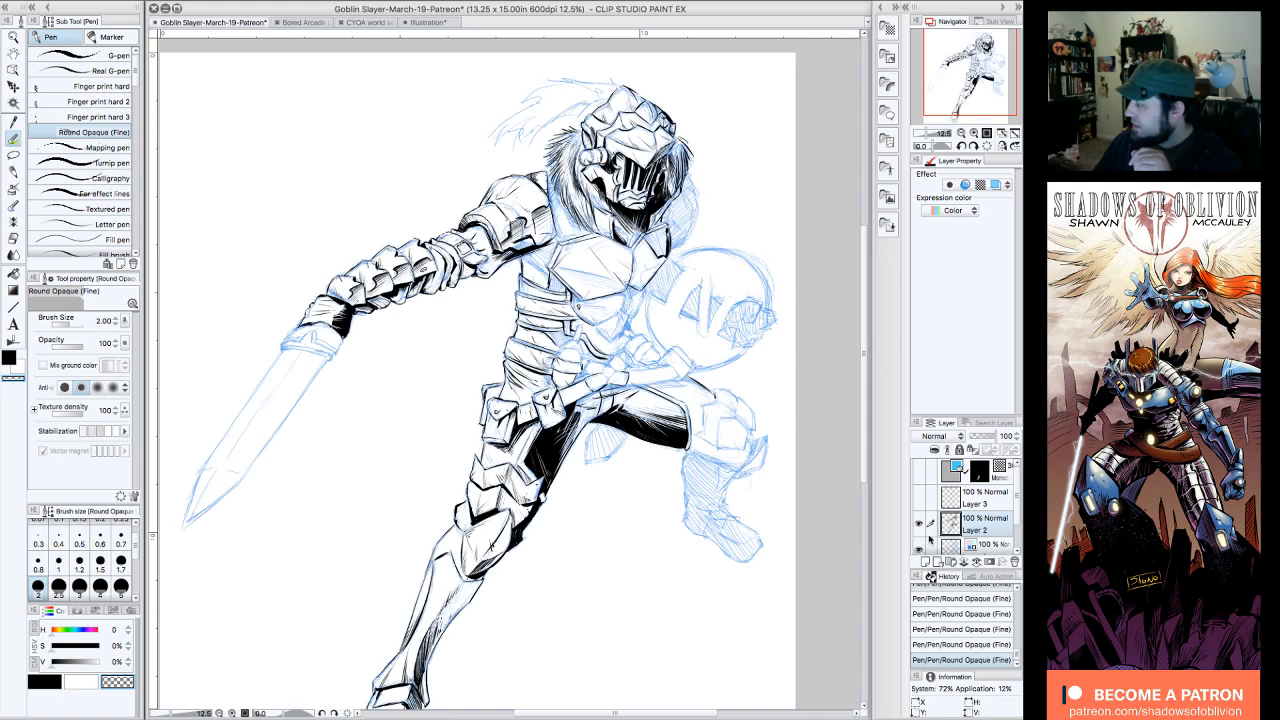
Step: Ink the shadow between the fur collar and the shoulder armor in black, and cut fur strands into it with transparent color
{"action": "left_click", "coordinate": [974, 133]}
{"action": "left_click_drag", "start_coordinate": [982, 65], "coordinate": [997, 36]}
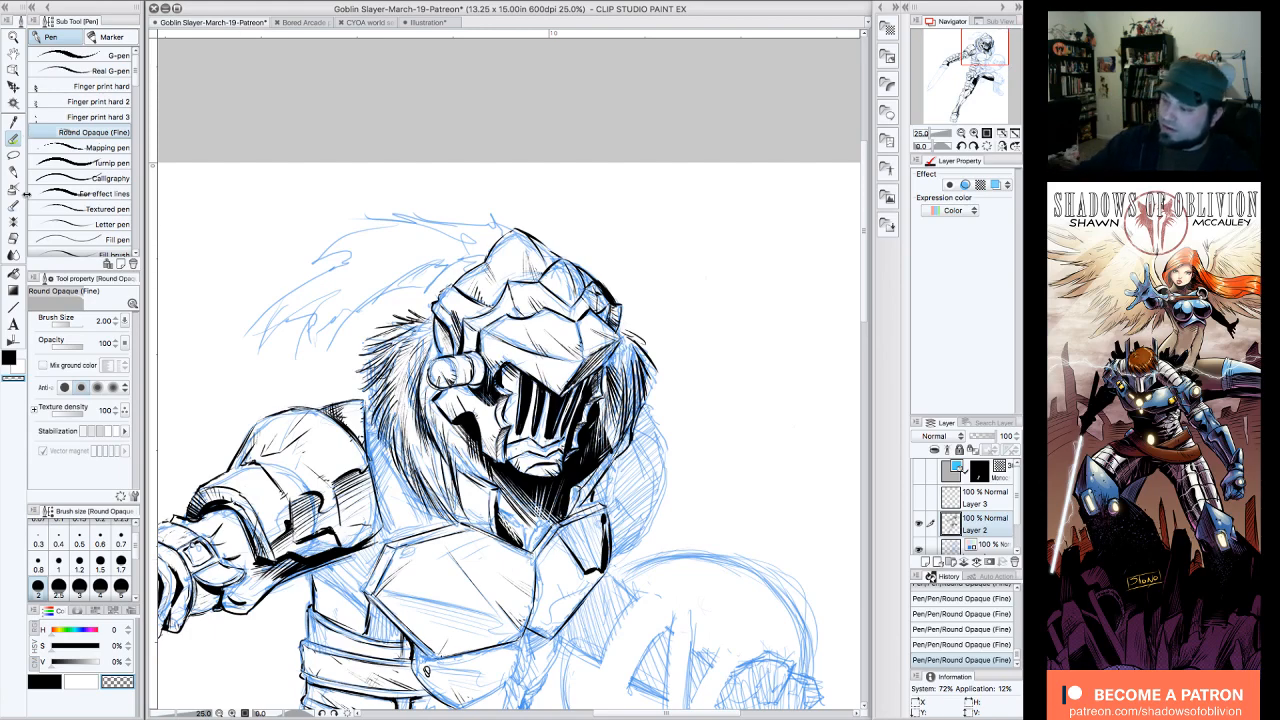
{"action": "left_click", "coordinate": [10, 357]}
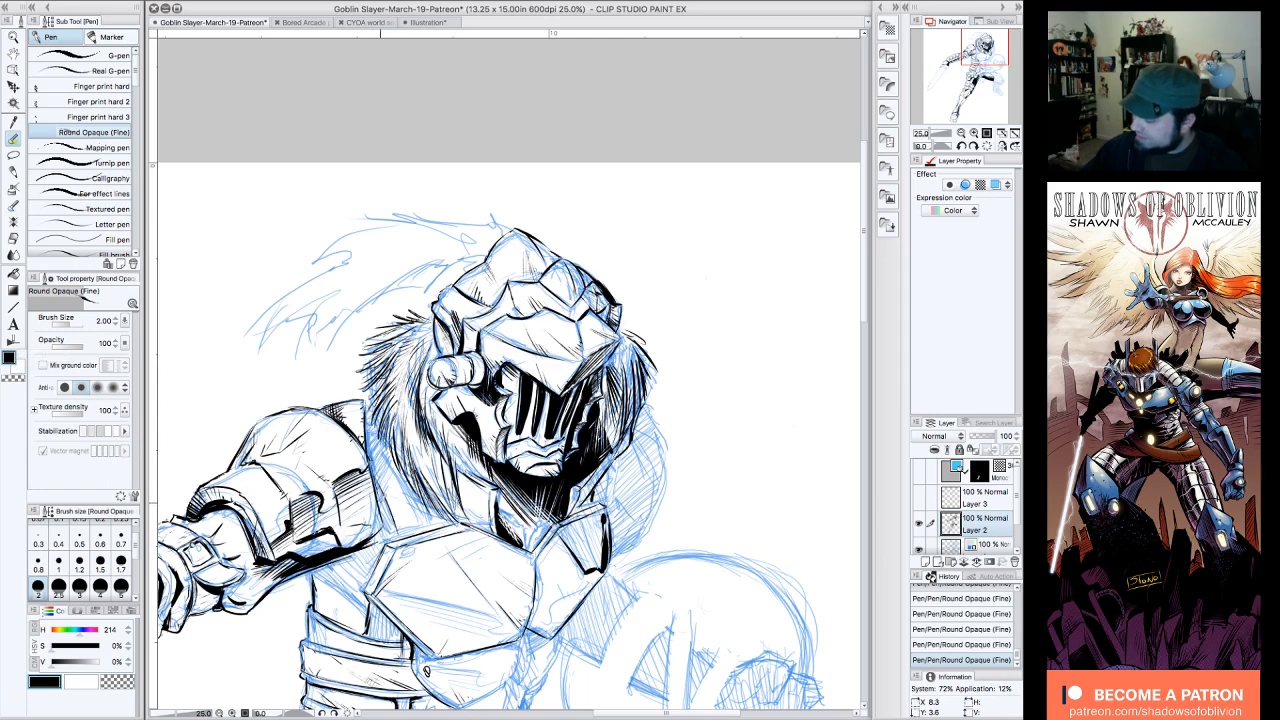
{"action": "mouse_move", "coordinate": [392, 468]}
{"action": "left_mouse_down"}
{"action": "mouse_move", "coordinate": [412, 517]}
{"action": "mouse_move", "coordinate": [439, 528]}
{"action": "left_mouse_up"}
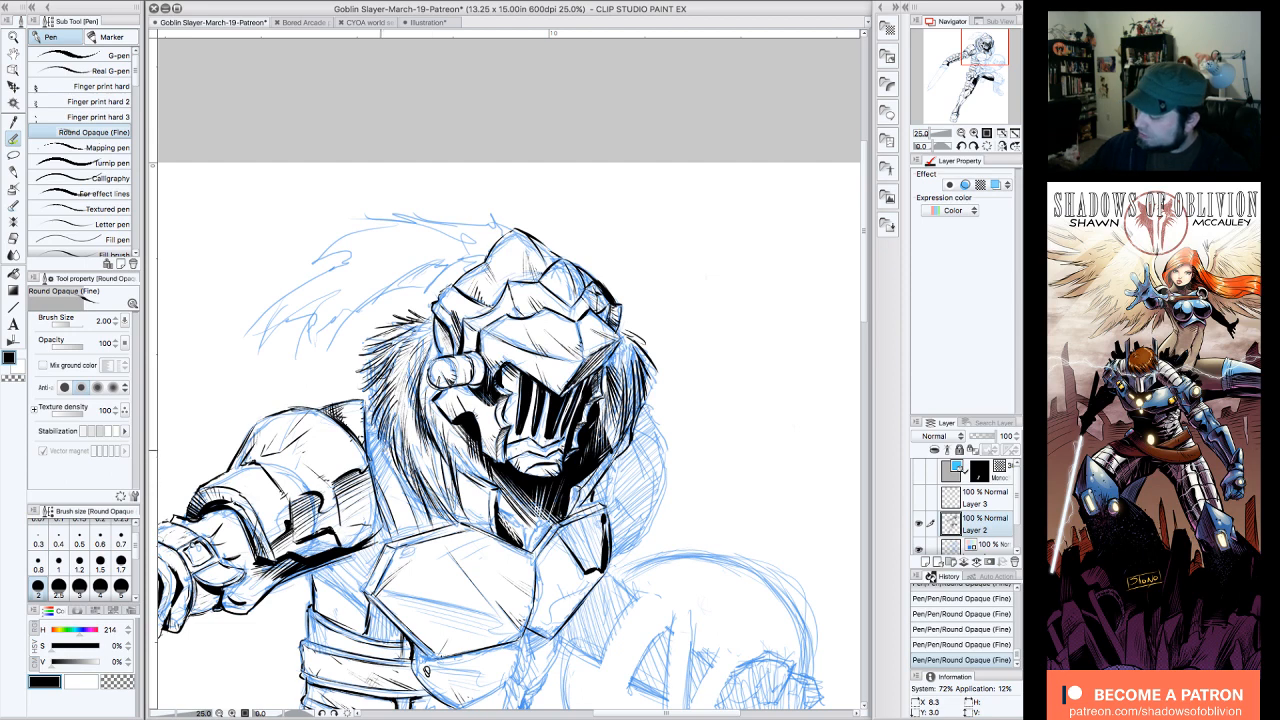
{"action": "left_click_drag", "start_coordinate": [368, 422], "coordinate": [366, 419]}
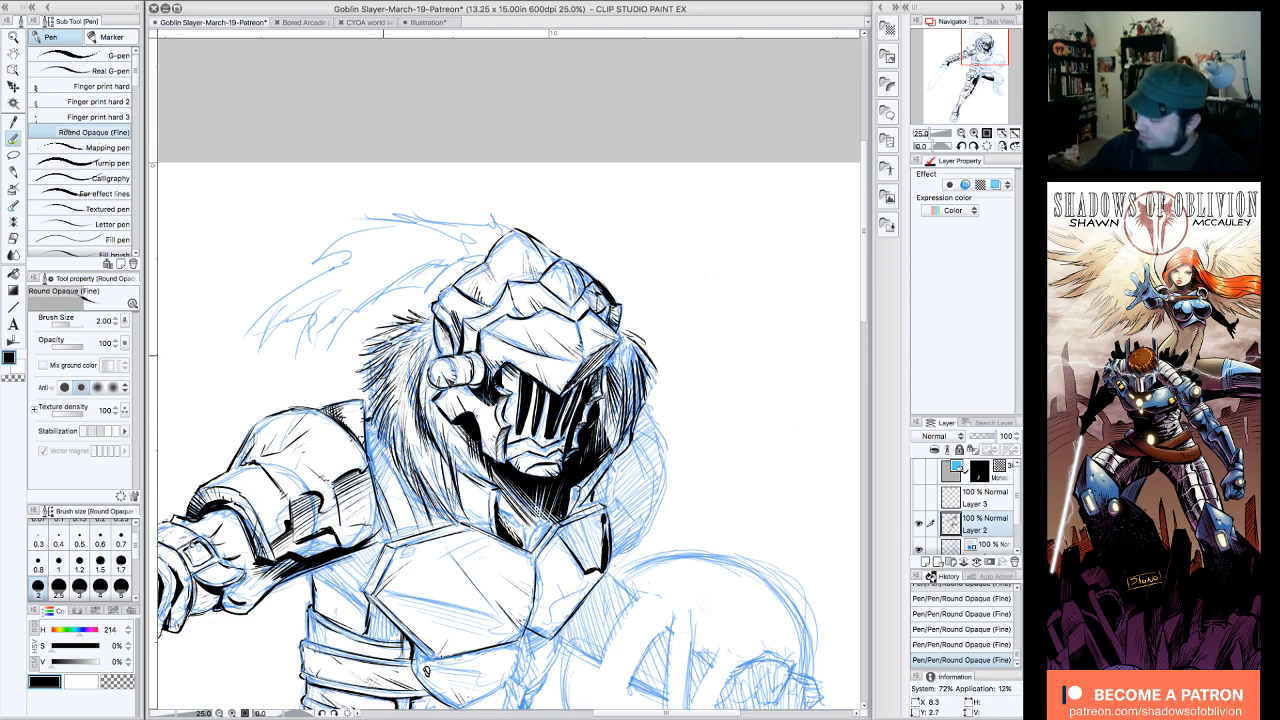
{"action": "mouse_move", "coordinate": [384, 440]}
{"action": "left_mouse_down"}
{"action": "mouse_move", "coordinate": [378, 488]}
{"action": "mouse_move", "coordinate": [393, 520]}
{"action": "left_mouse_up"}
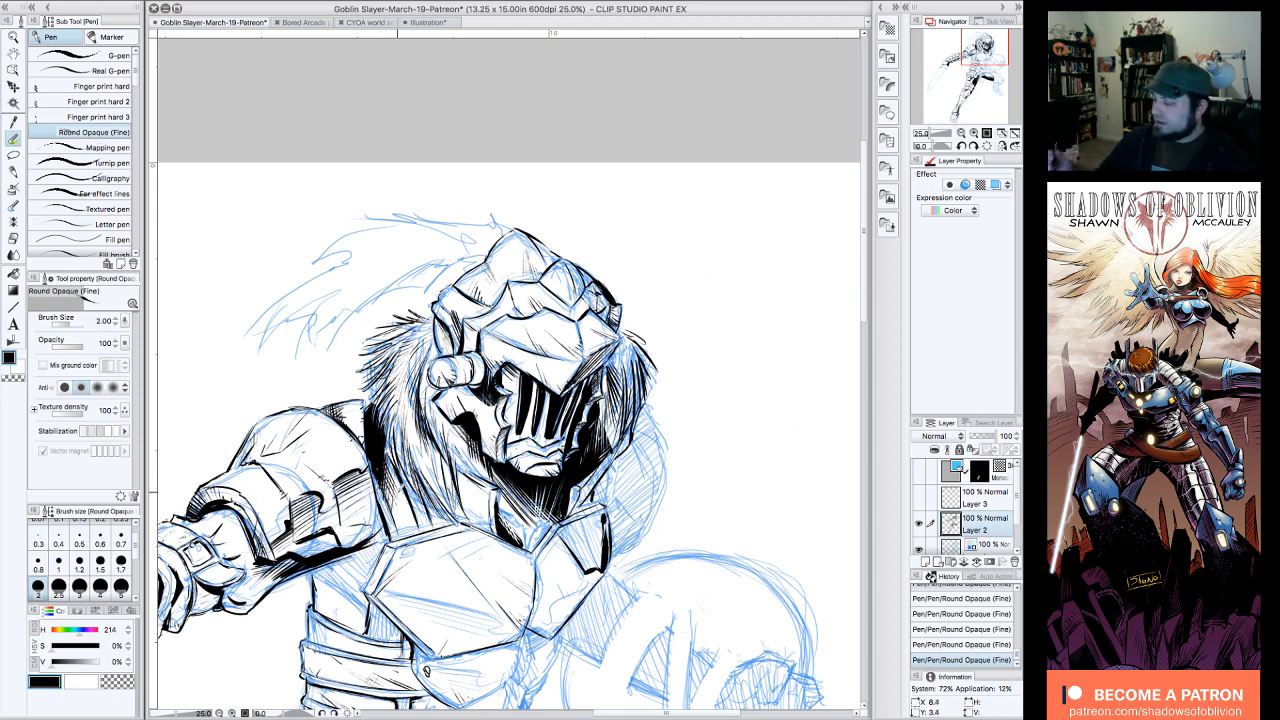
{"action": "left_click", "coordinate": [127, 686]}
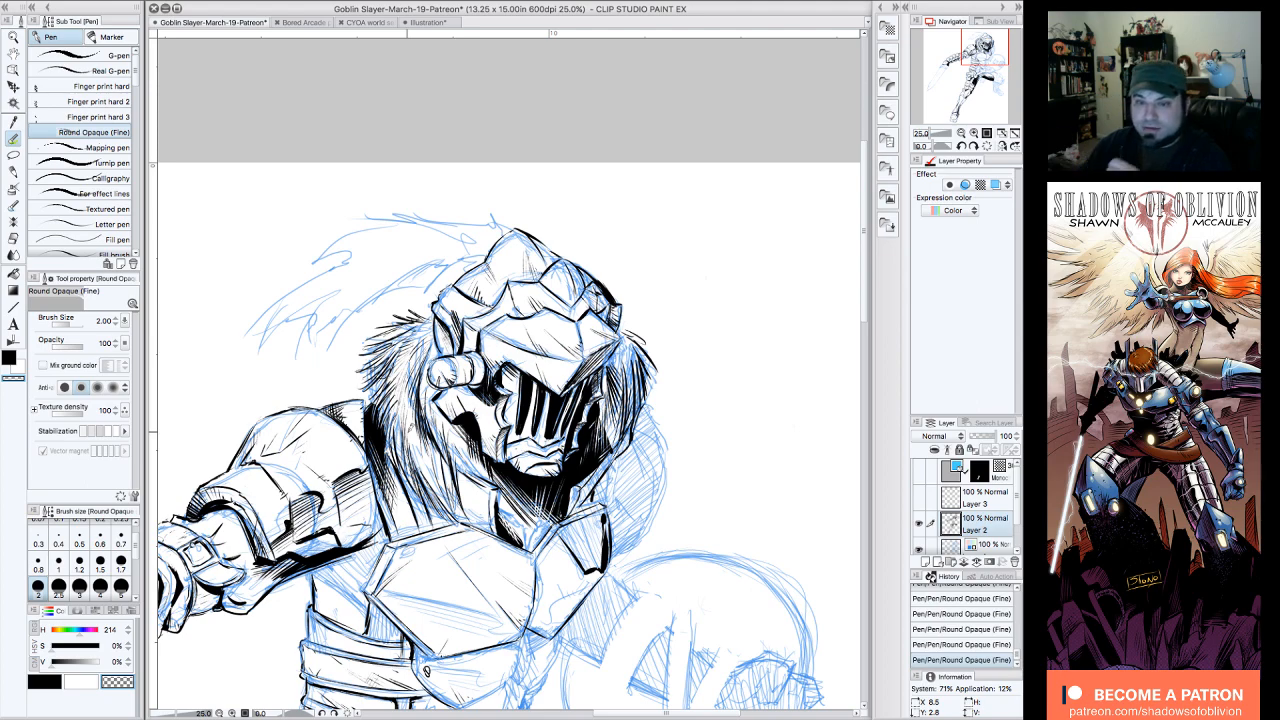
{"action": "left_click_drag", "start_coordinate": [381, 507], "coordinate": [352, 440]}
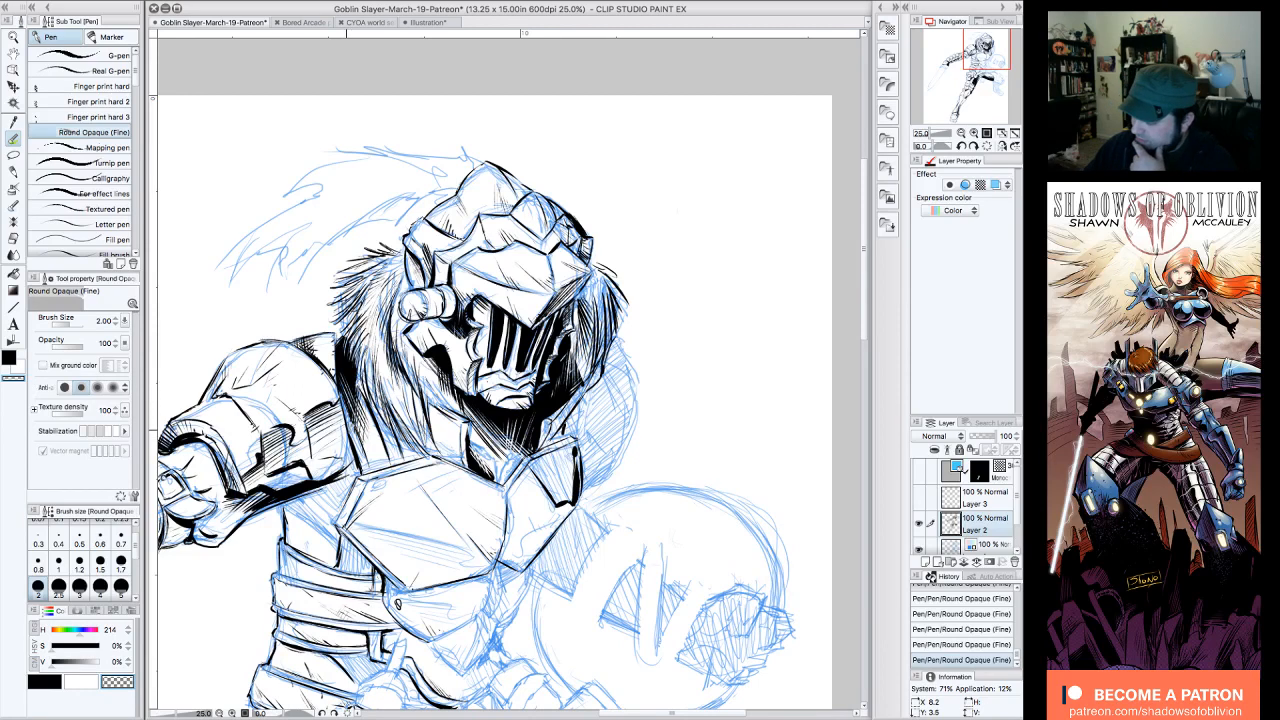
Step: Outline the underarm area beside the chest plate in black and fill it solid on the current layer
{"action": "left_click", "coordinate": [52, 680]}
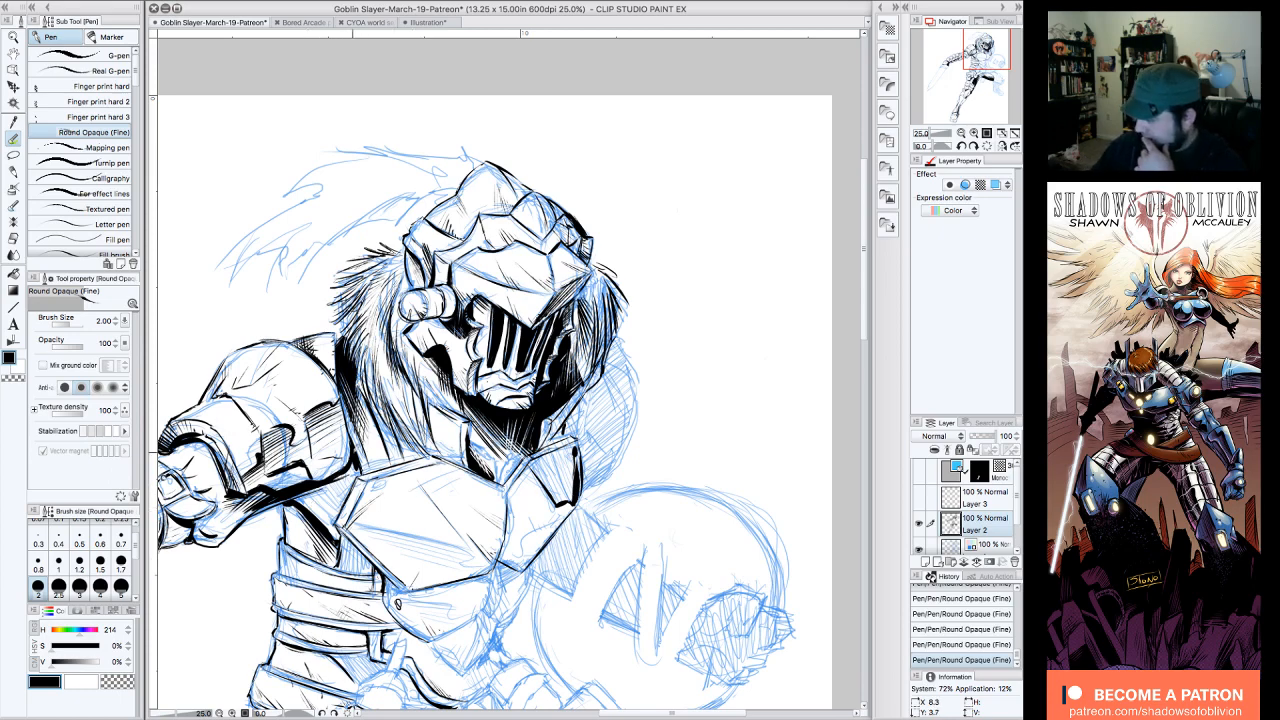
{"action": "left_click", "coordinate": [14, 274]}
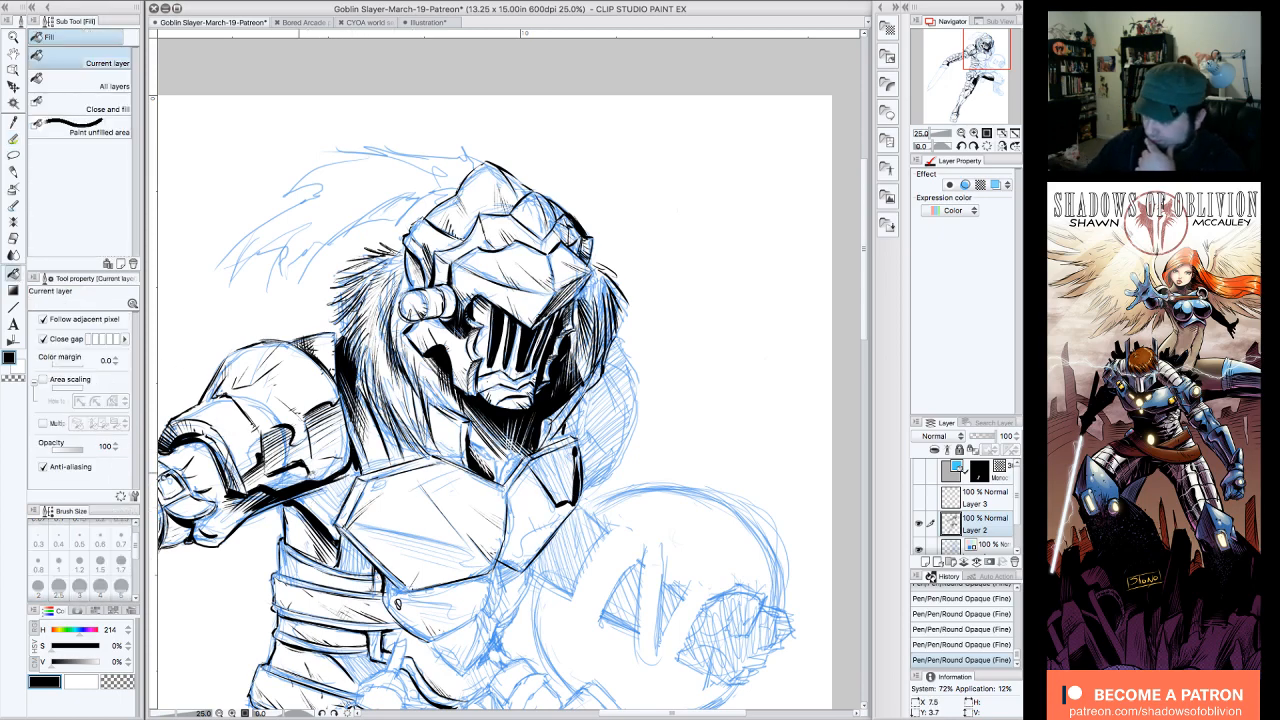
{"action": "left_click", "coordinate": [332, 497]}
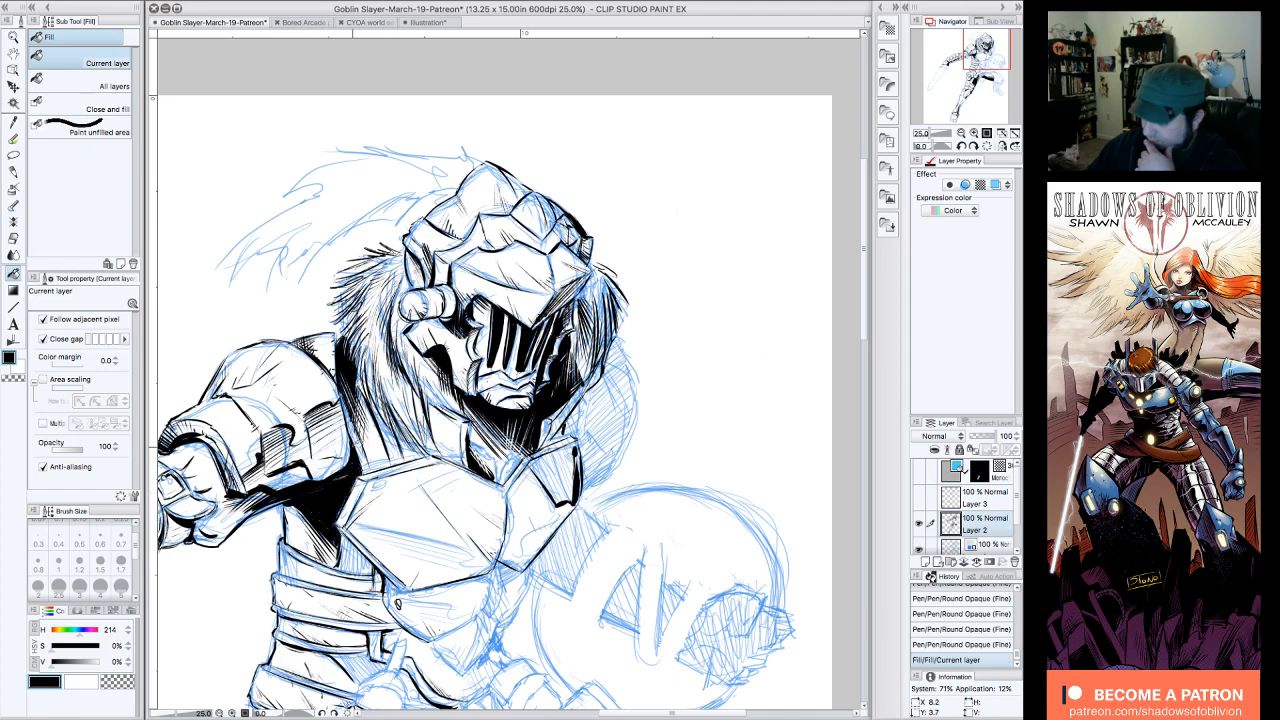
Step: Refine the black underarm shadow with Round Oopaque (Fine) pen strokes in transparent color
{"action": "left_click", "coordinate": [14, 139]}
{"action": "mouse_move", "coordinate": [324, 490]}
{"action": "left_mouse_down"}
{"action": "mouse_move", "coordinate": [352, 466]}
{"action": "mouse_move", "coordinate": [338, 520]}
{"action": "mouse_move", "coordinate": [322, 535]}
{"action": "mouse_move", "coordinate": [316, 520]}
{"action": "left_mouse_up"}
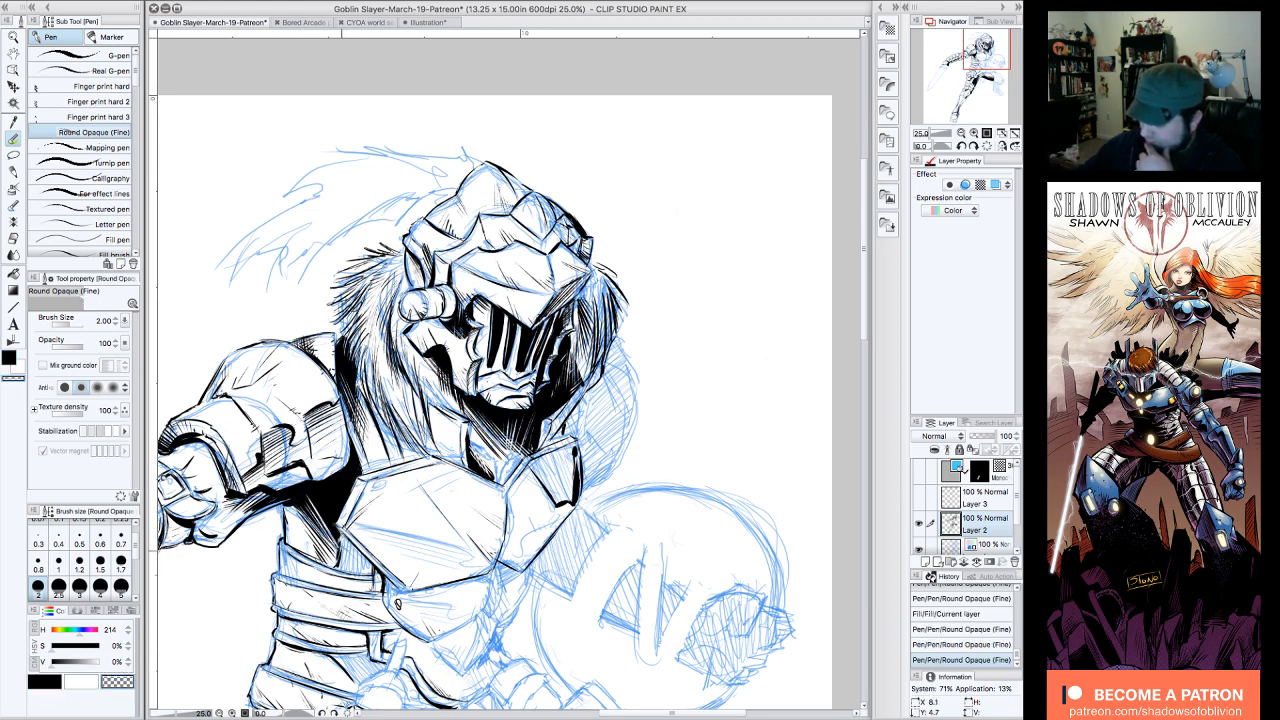
{"action": "left_click_drag", "start_coordinate": [340, 468], "coordinate": [332, 486]}
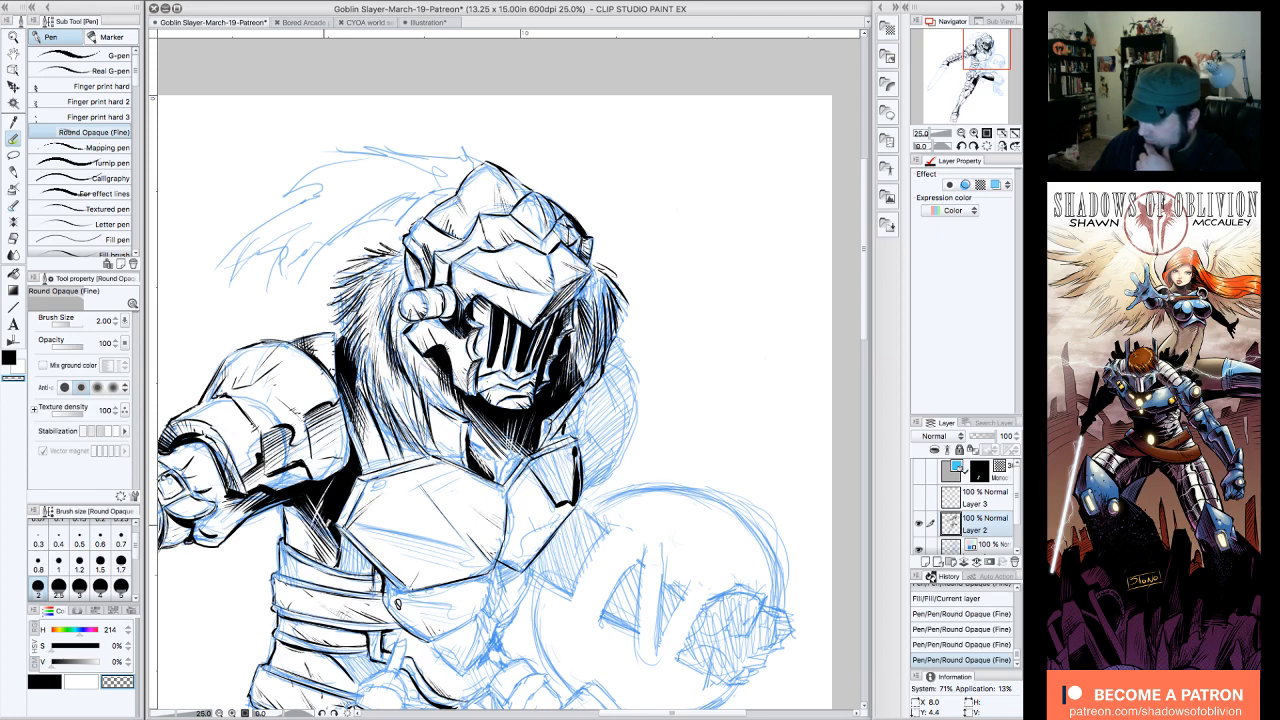
Step: Touch up the underarm shadow in transparent color, and outline and solidly fill the small shoulder panel beneath the helmet in black
{"action": "left_click_drag", "start_coordinate": [332, 484], "coordinate": [334, 496]}
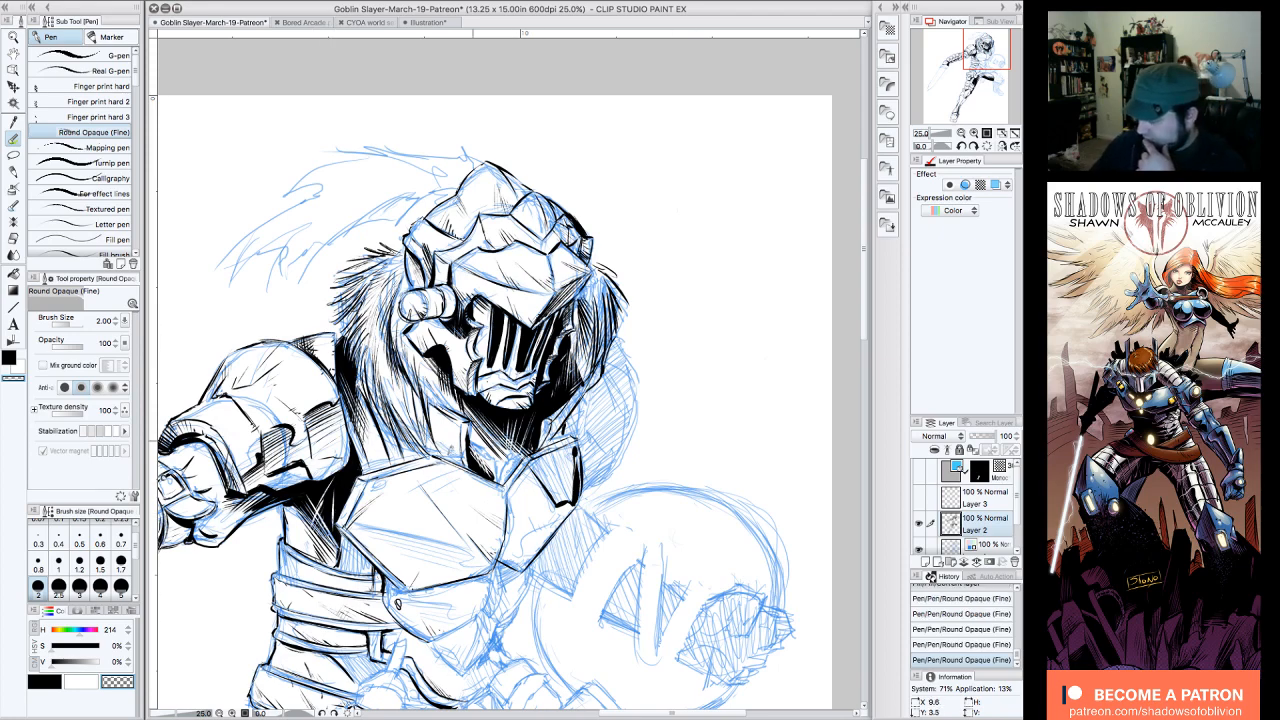
{"action": "left_click", "coordinate": [53, 680]}
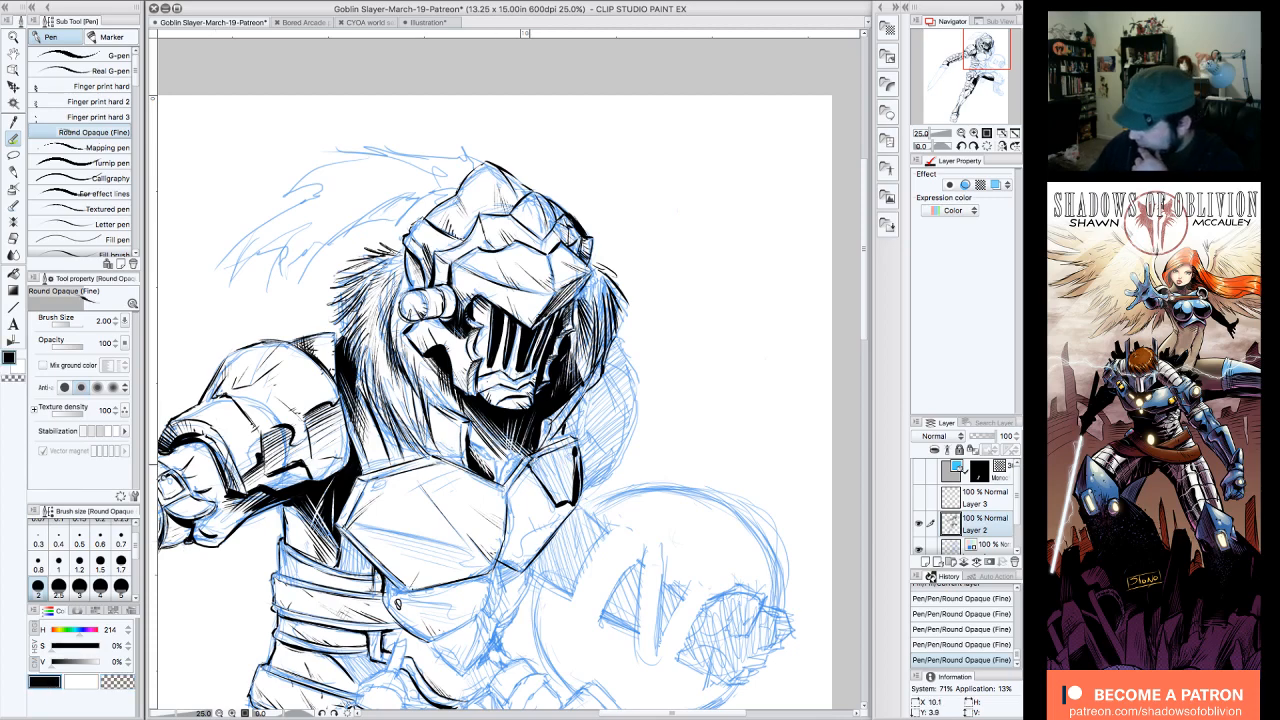
{"action": "mouse_move", "coordinate": [530, 460]}
{"action": "left_mouse_down"}
{"action": "mouse_move", "coordinate": [578, 440]}
{"action": "mouse_move", "coordinate": [582, 498]}
{"action": "left_mouse_up"}
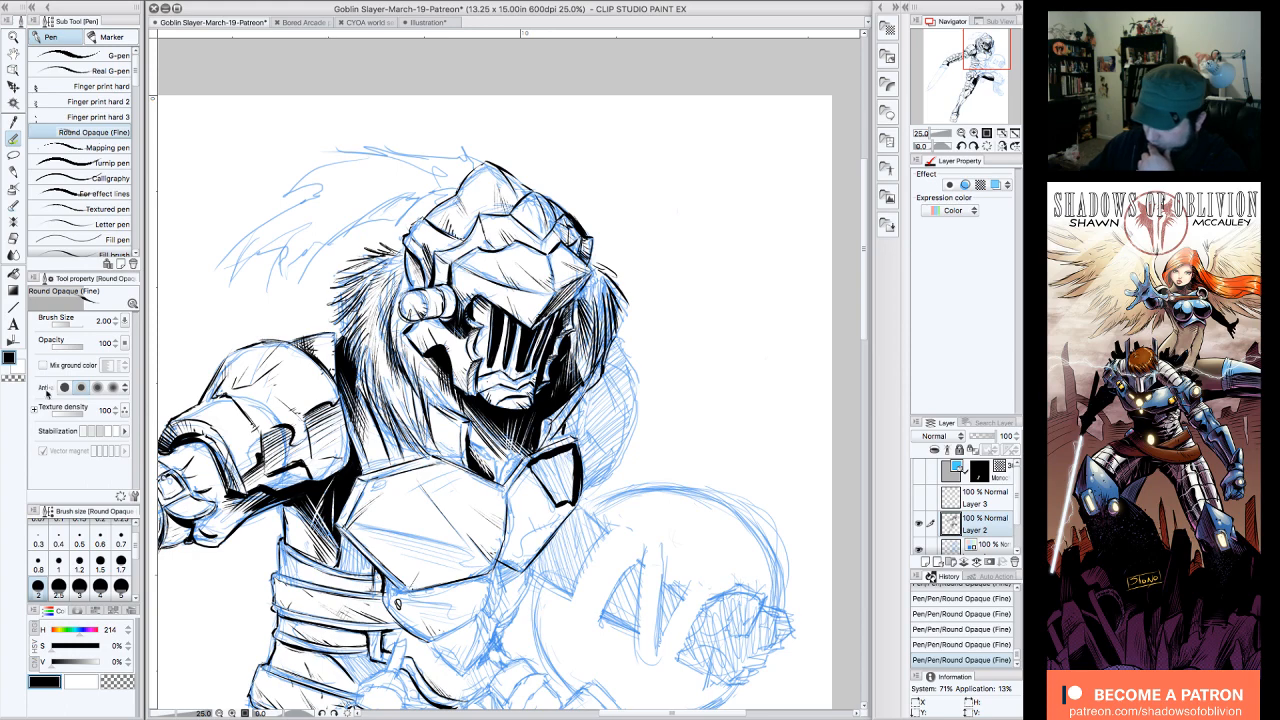
{"action": "left_click", "coordinate": [13, 274]}
{"action": "left_click", "coordinate": [562, 477]}
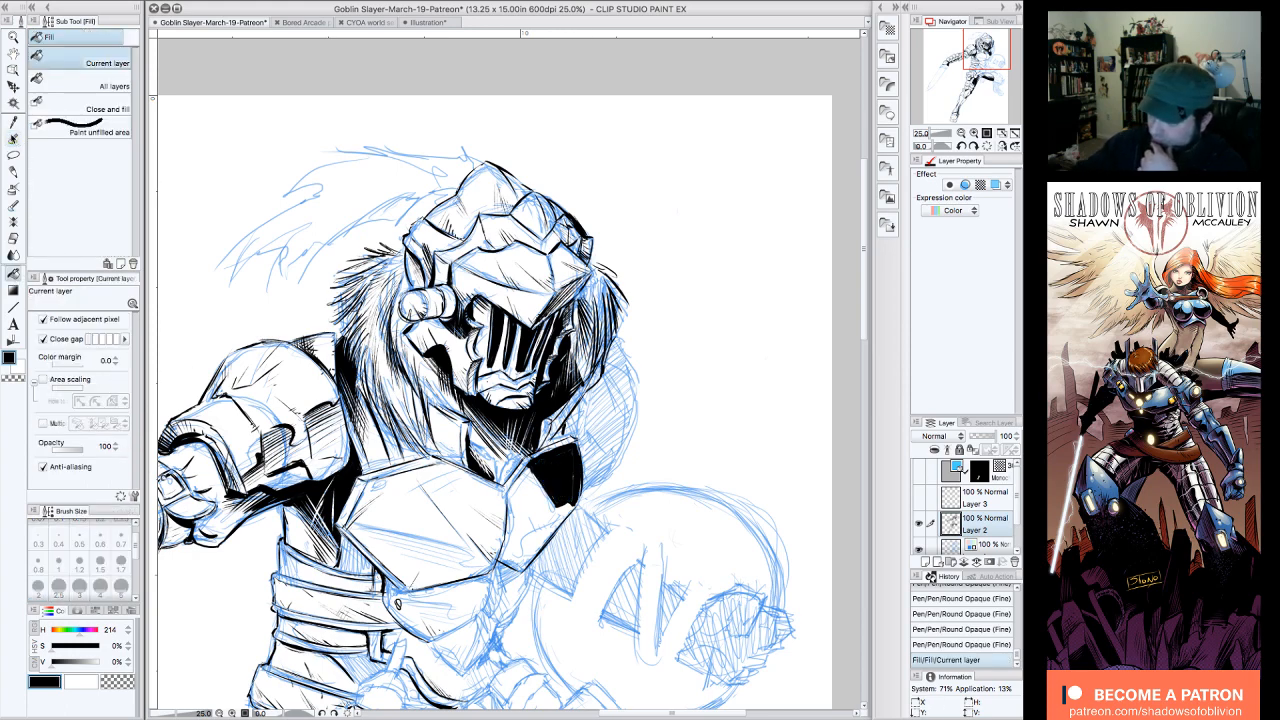
Step: Cut highlight strokes into the black shoulder panel beneath the helmet using the Round Opaque (Fine) pen in transparent color
{"action": "left_click", "coordinate": [13, 139]}
{"action": "left_click", "coordinate": [557, 490]}
{"action": "mouse_move", "coordinate": [557, 491]}
{"action": "left_mouse_down"}
{"action": "mouse_move", "coordinate": [575, 495]}
{"action": "mouse_move", "coordinate": [577, 463]}
{"action": "mouse_move", "coordinate": [562, 453]}
{"action": "mouse_move", "coordinate": [530, 466]}
{"action": "mouse_move", "coordinate": [560, 476]}
{"action": "left_mouse_up"}
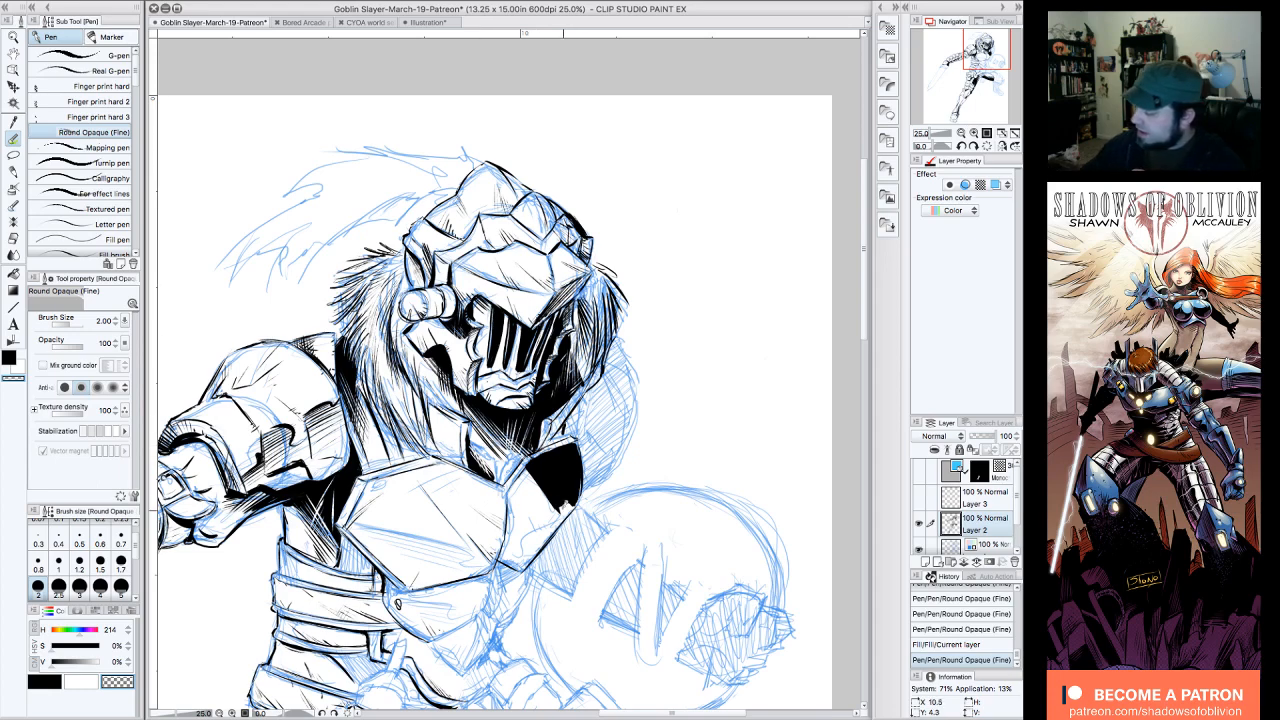
{"action": "left_click_drag", "start_coordinate": [563, 502], "coordinate": [568, 516]}
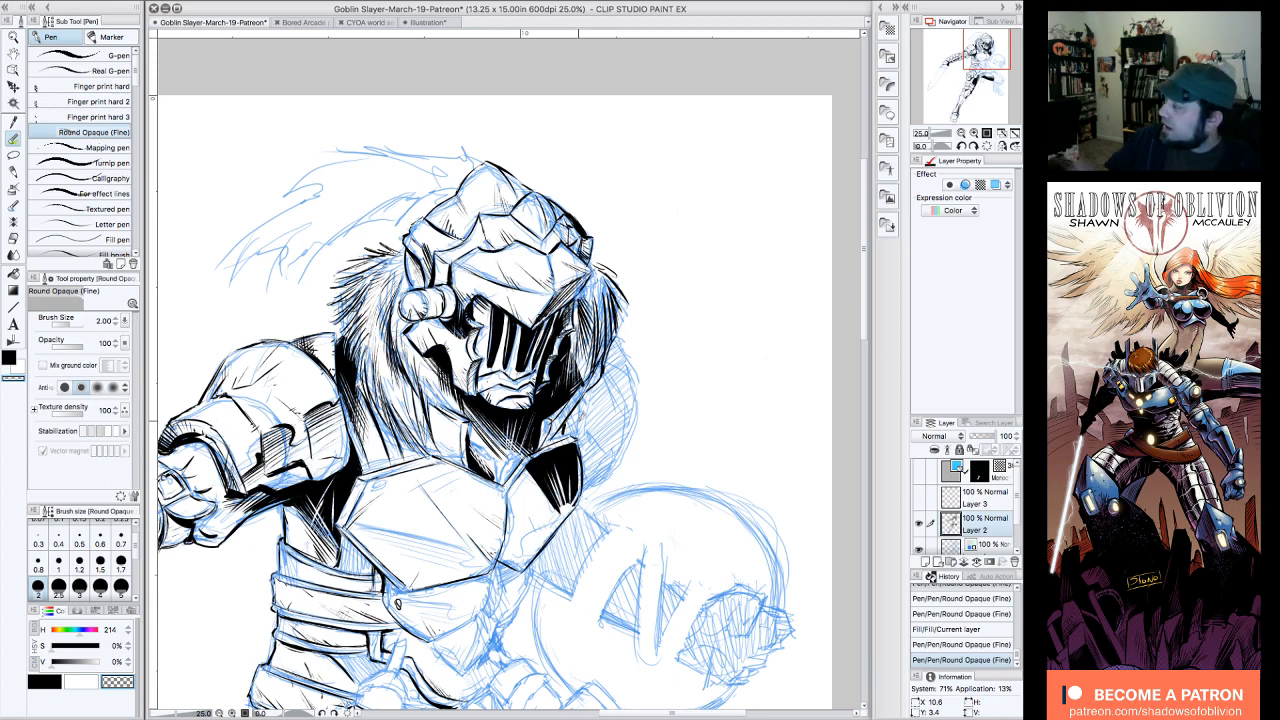
Step: Save the Goblin Slayer drawing and hide all palettes to present the figure at 12.5% zoom
{"action": "left_click", "coordinate": [961, 134]}
{"action": "left_click_drag", "start_coordinate": [987, 72], "coordinate": [955, 68]}
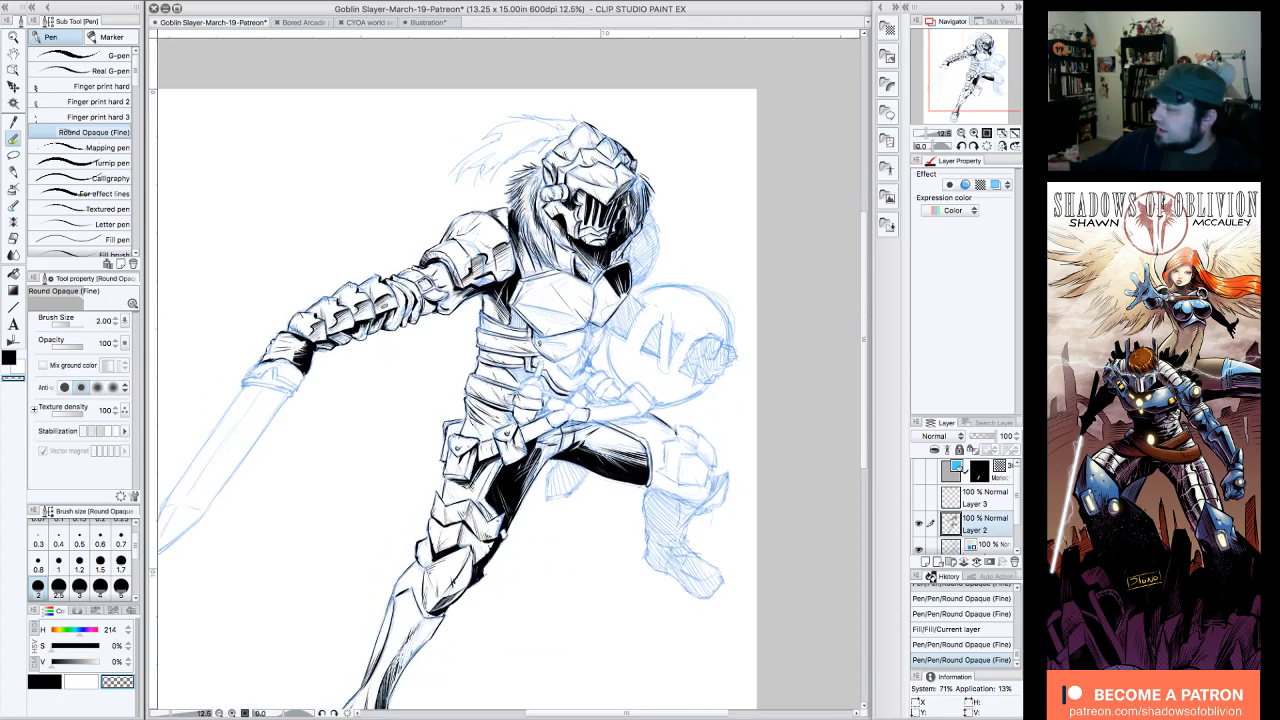
{"action": "left_click", "coordinate": [145, 1]}
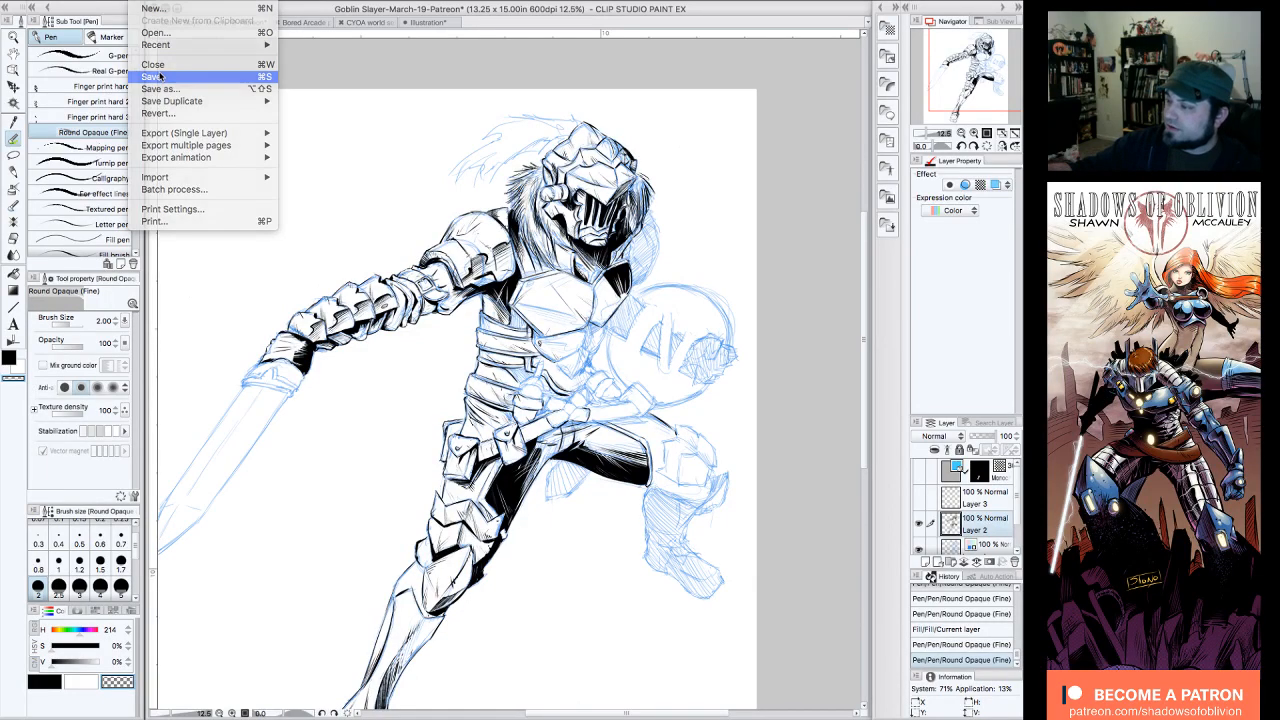
{"action": "left_click", "coordinate": [156, 76]}
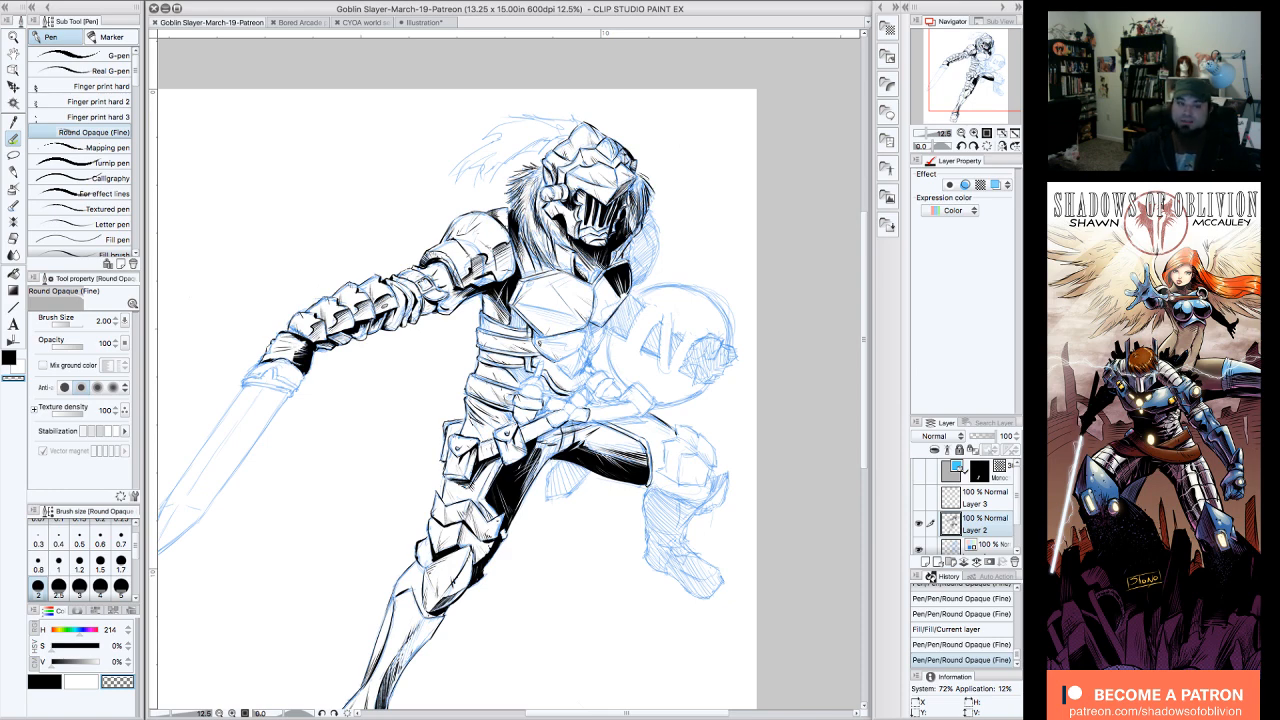
{"action": "key", "text": "Tab"}
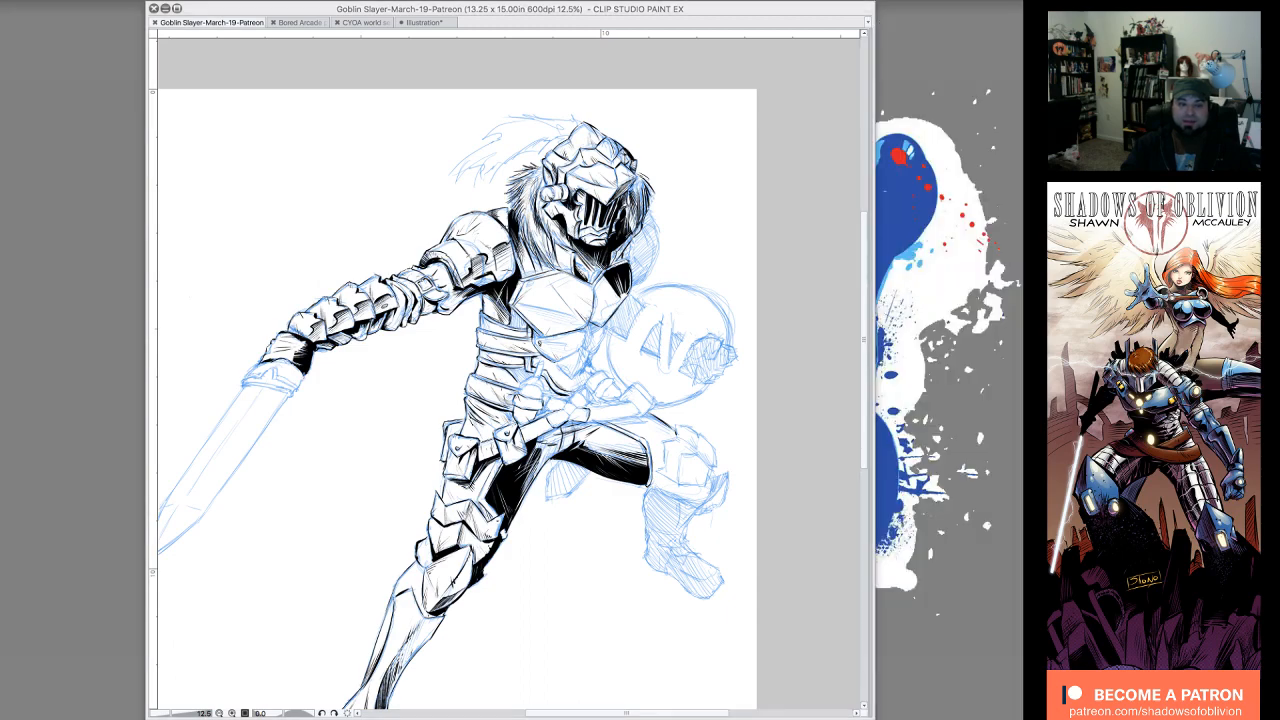